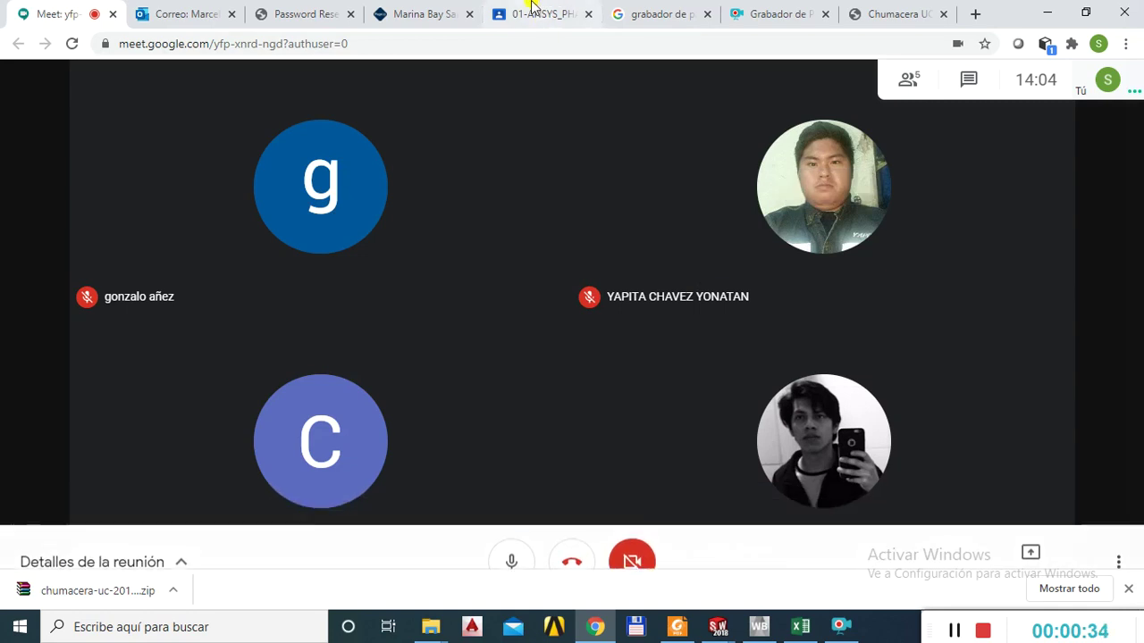
Present the entire screen to the participants of the Meet call.
left_click(1031, 525)
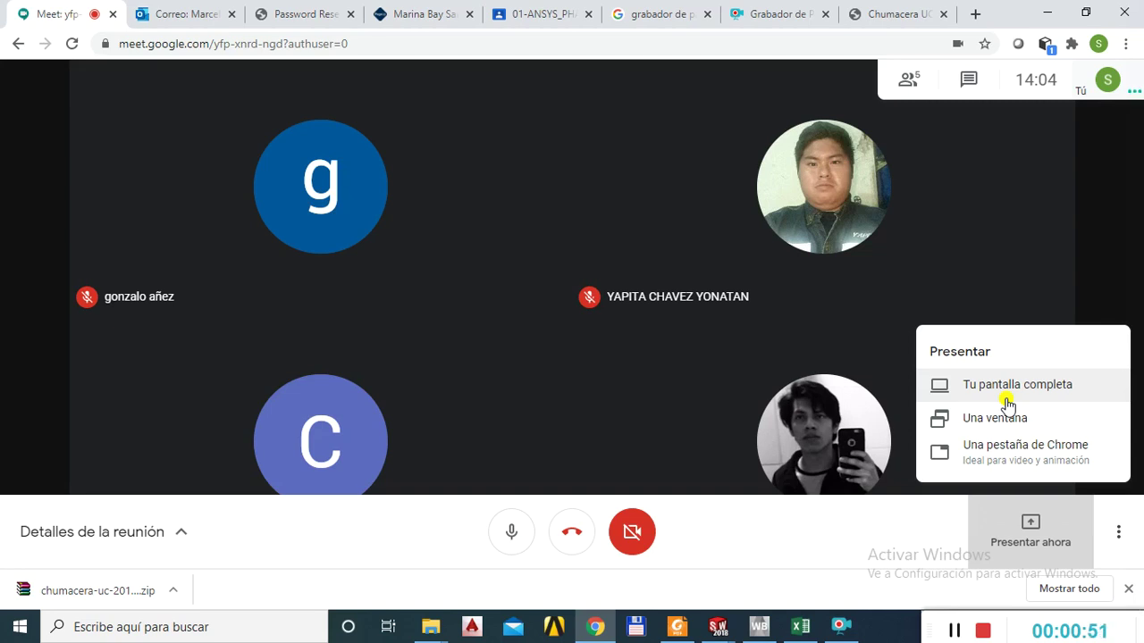
left_click(1010, 386)
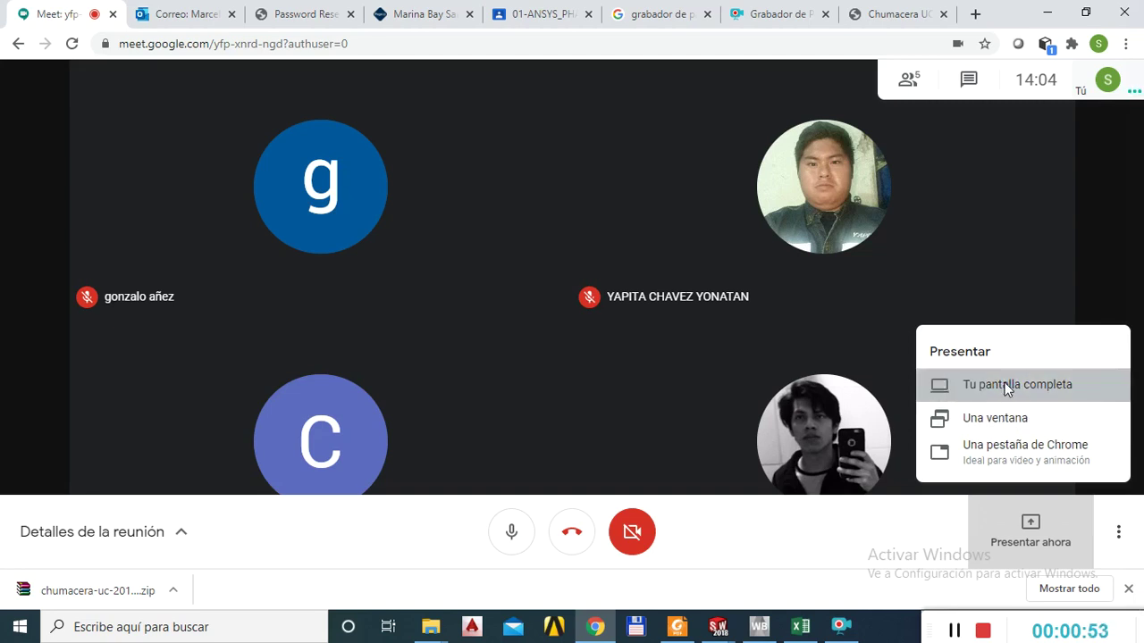
left_click(534, 268)
left_click(696, 388)
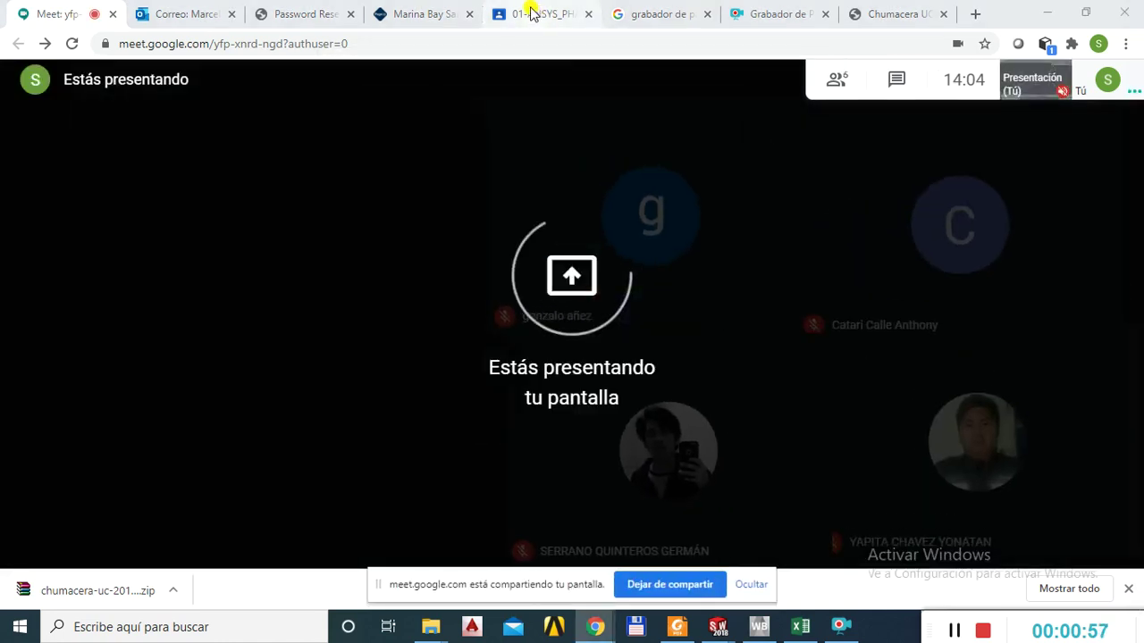
Switch to the 01-ANSYS_PHARADAX class in Google Classroom, dismiss the settings tip and open the modelos CAD 02 material.
left_click(532, 14)
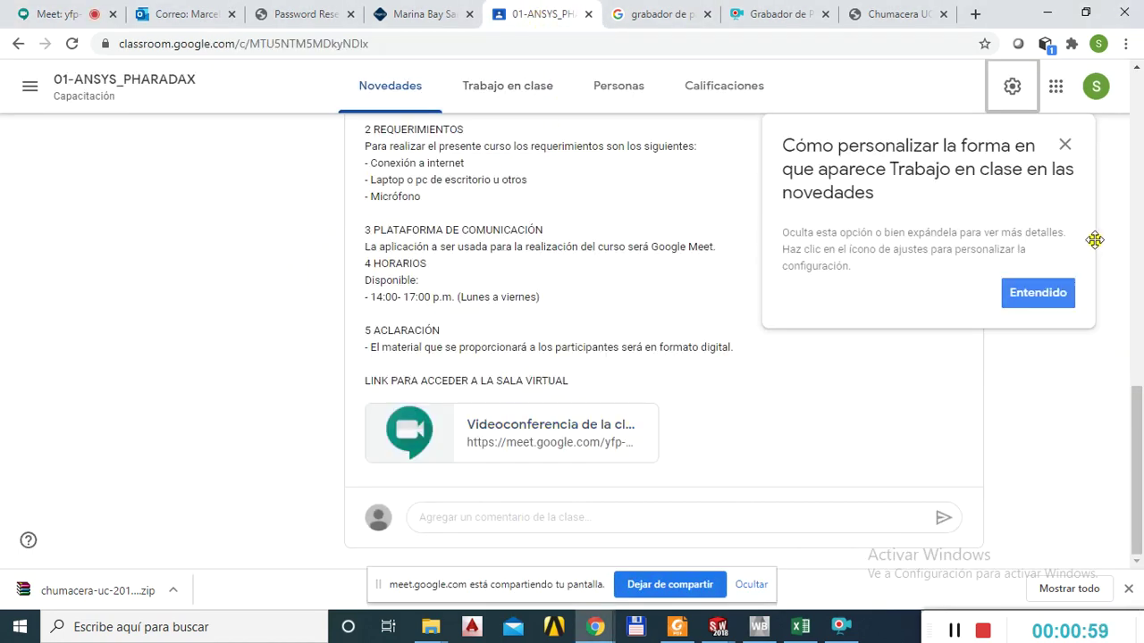
left_click(1065, 143)
scroll(335, 368, "up", 5)
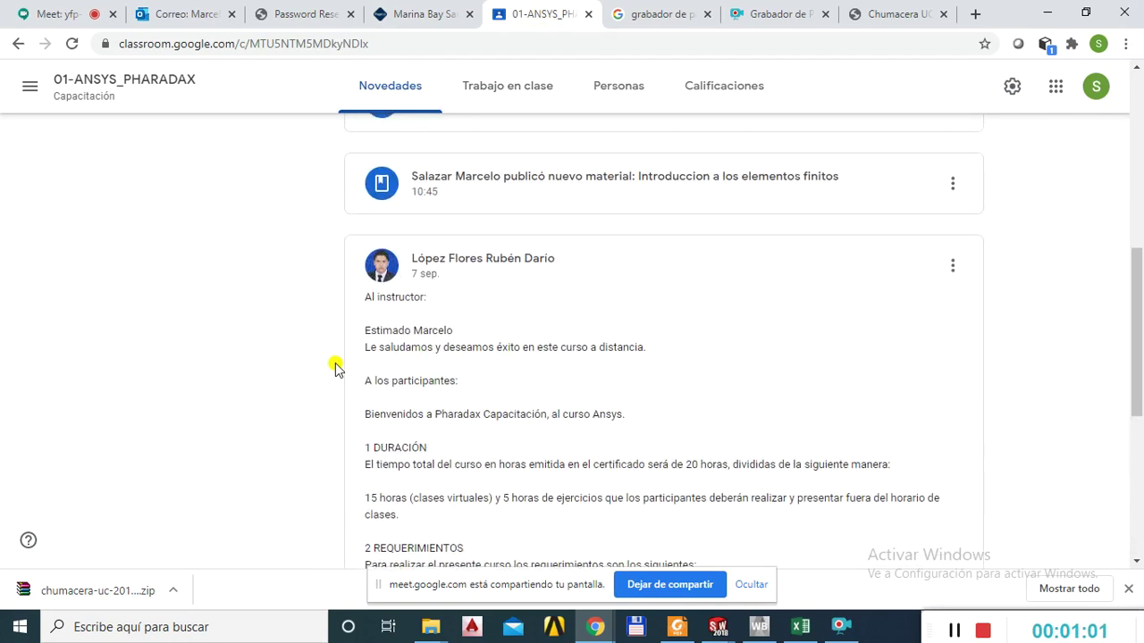
scroll(333, 367, "up", 5)
scroll(679, 413, "down", 1)
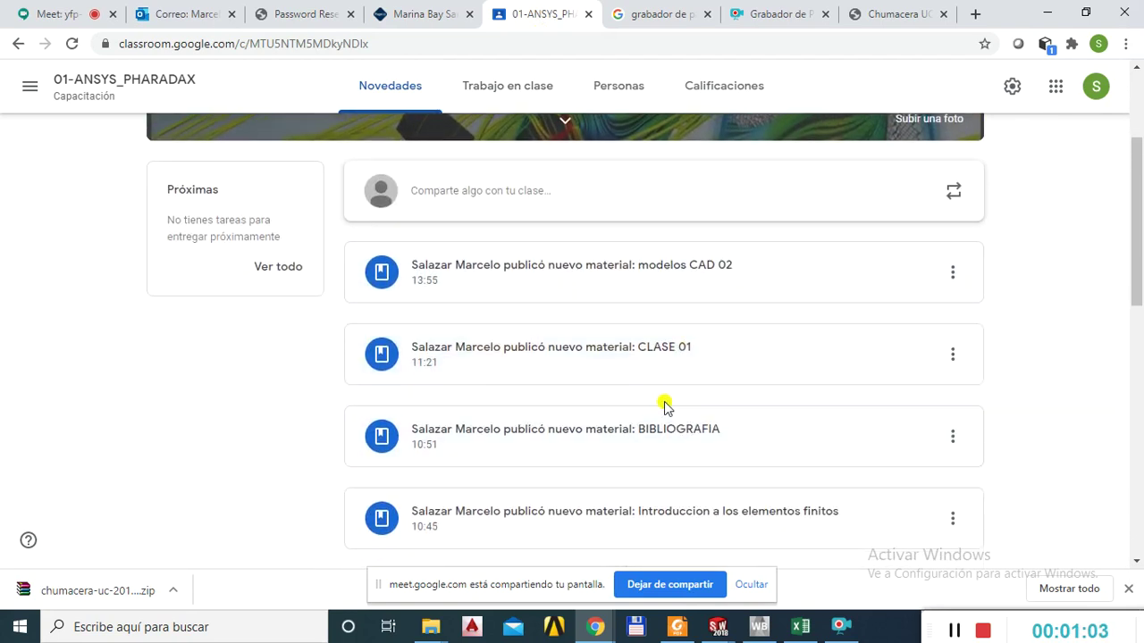
scroll(755, 373, "down", 1)
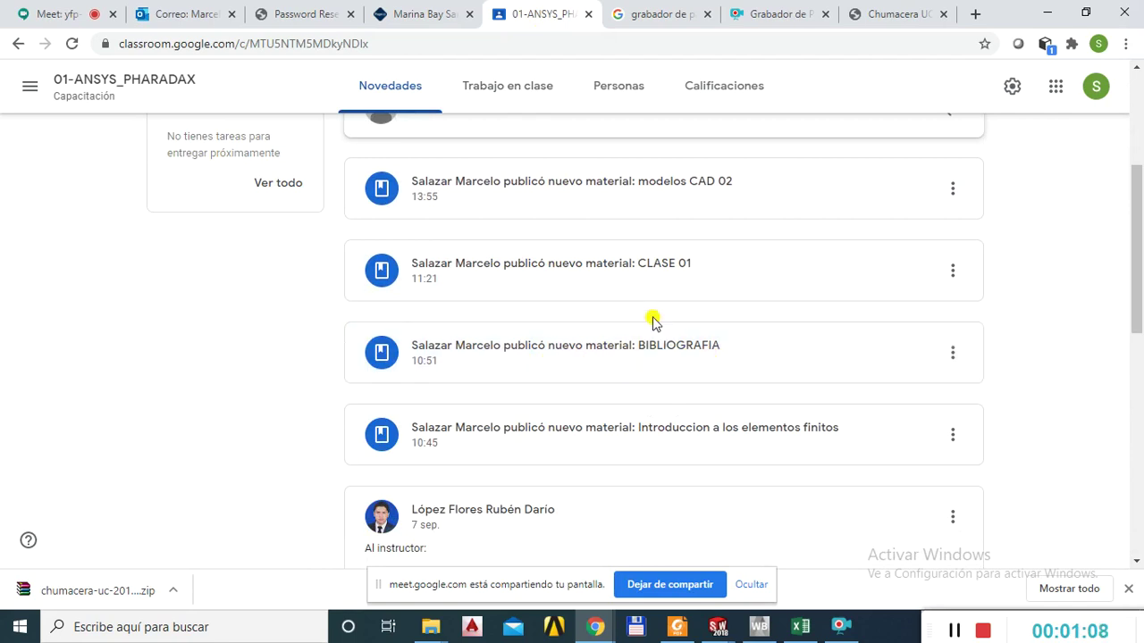
scroll(564, 327, "up", 2)
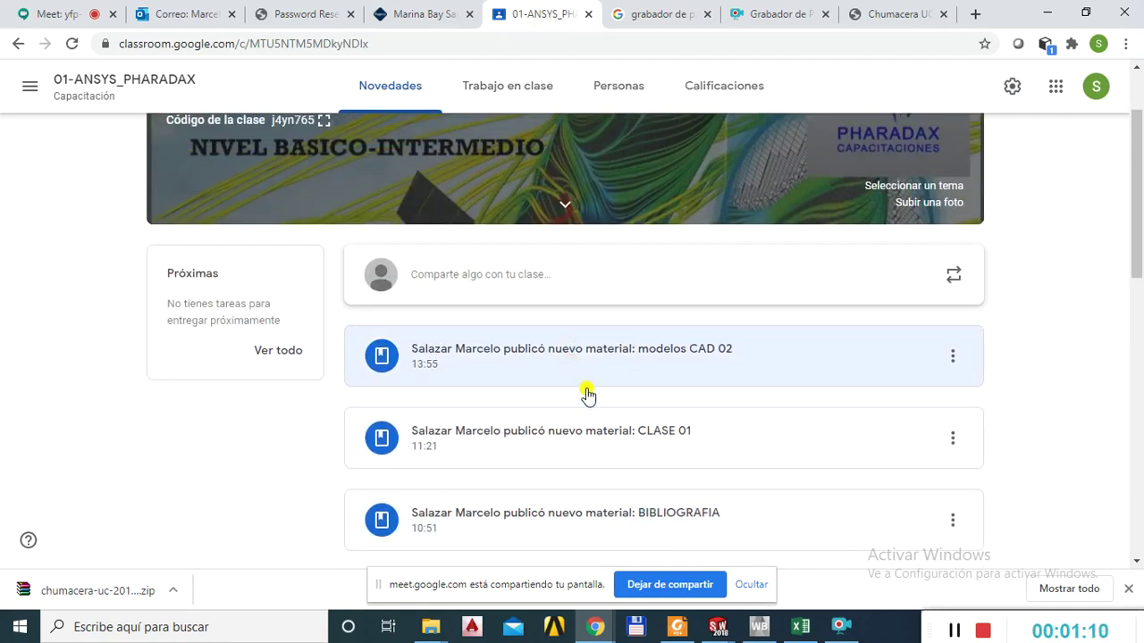
scroll(635, 421, "down", 1)
scroll(675, 408, "down", 1)
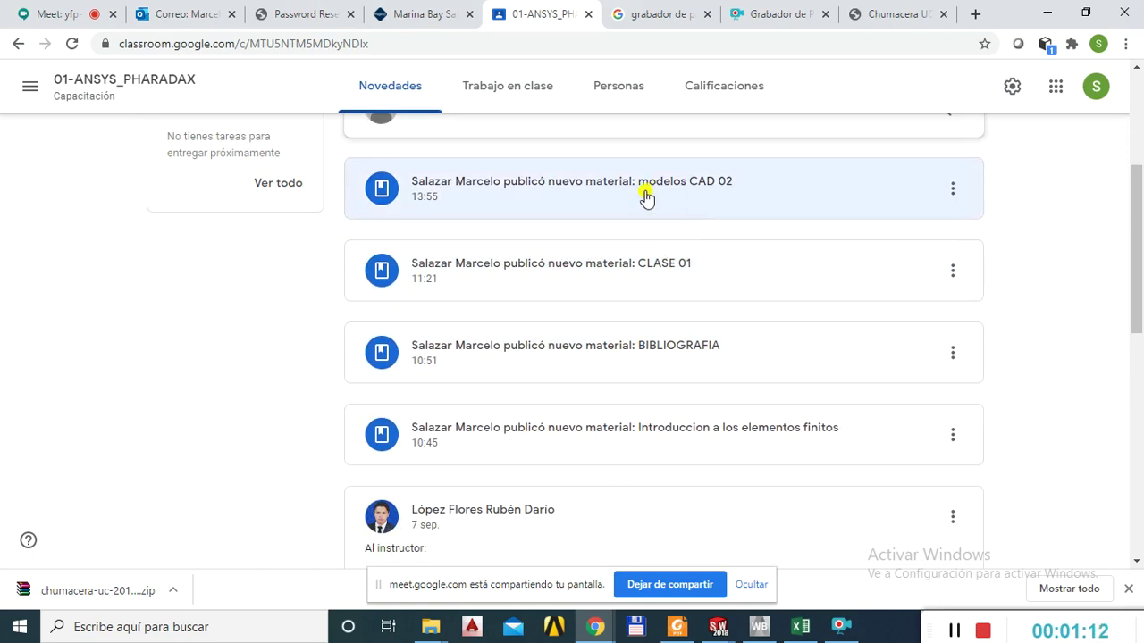
left_click(806, 204)
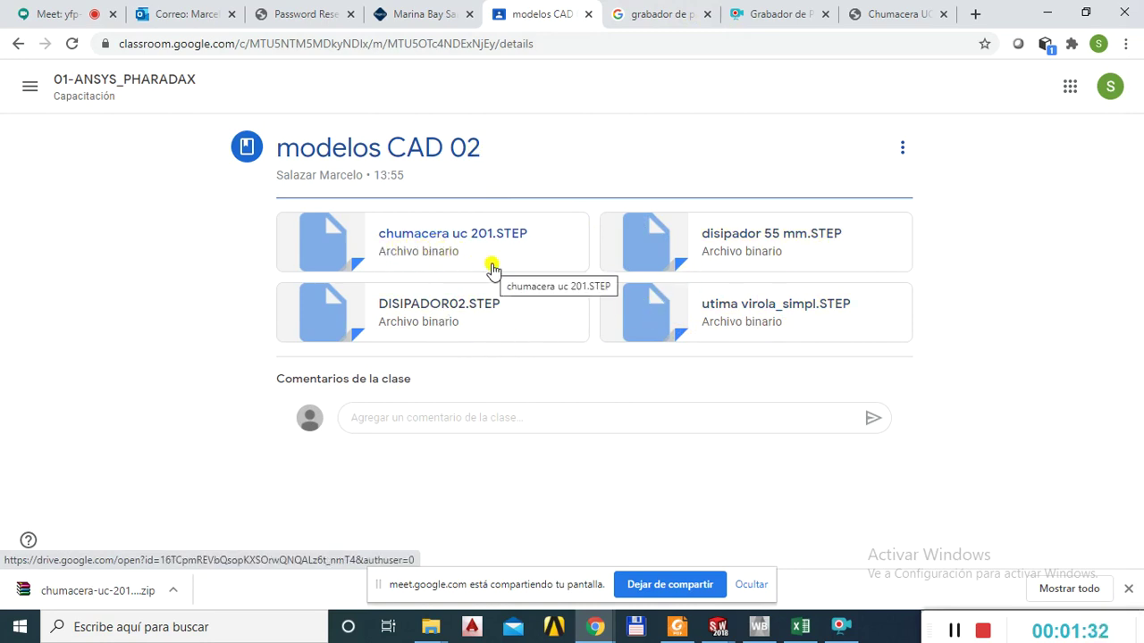
left_click(271, 265)
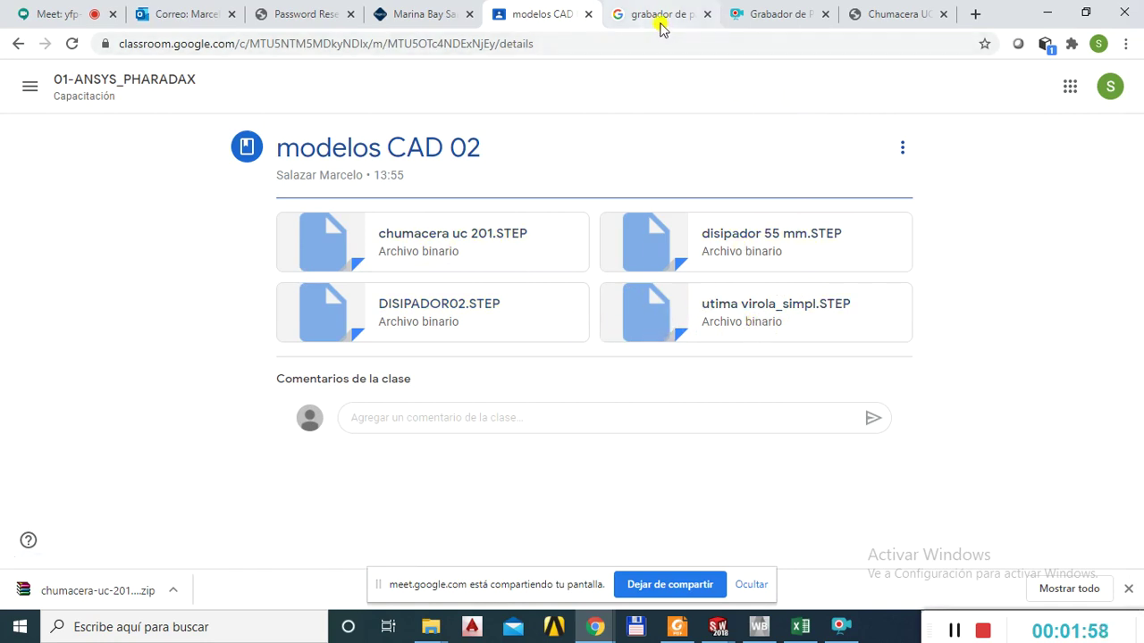
Switch to the GrabCAD page of the UC 201 pillow block, highlight its web address and open the model library.
left_click(883, 18)
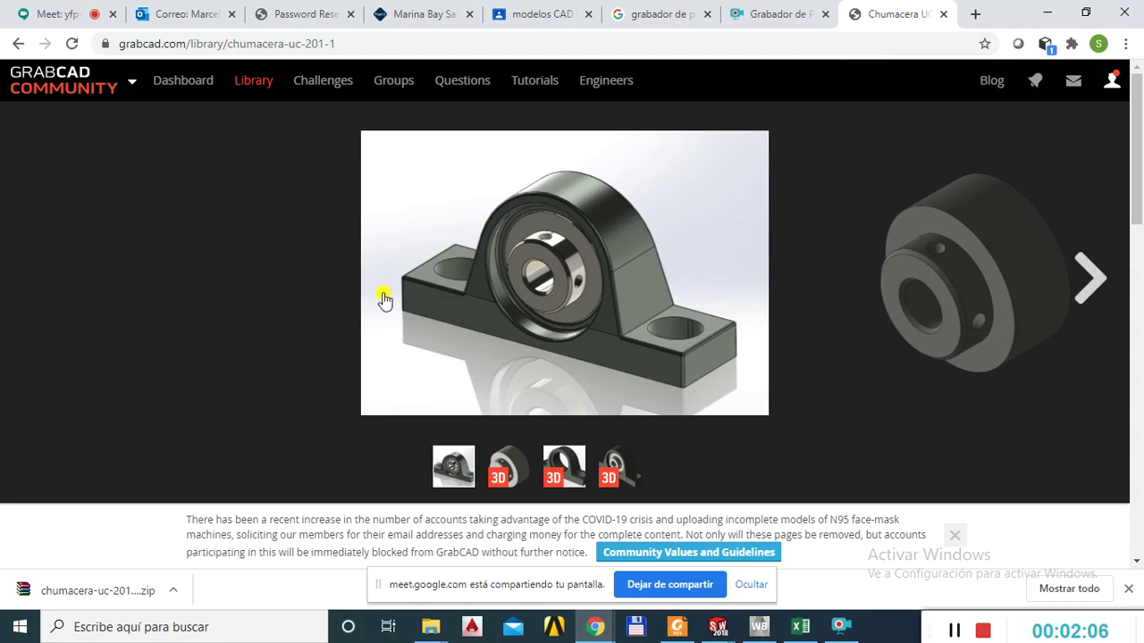
left_click(360, 43)
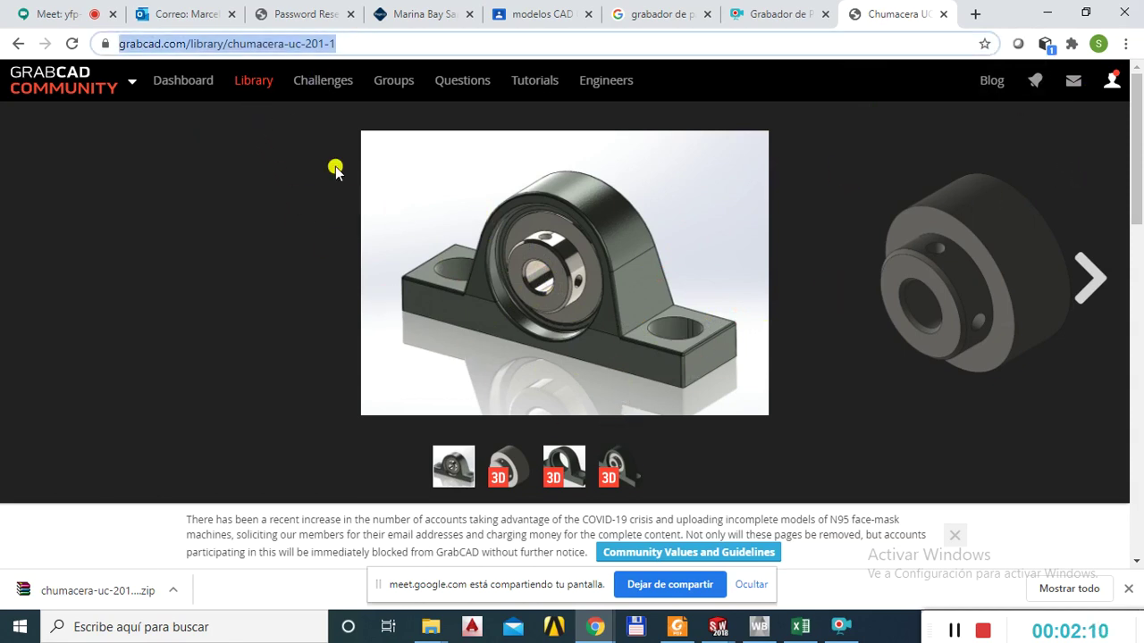
left_click(349, 43)
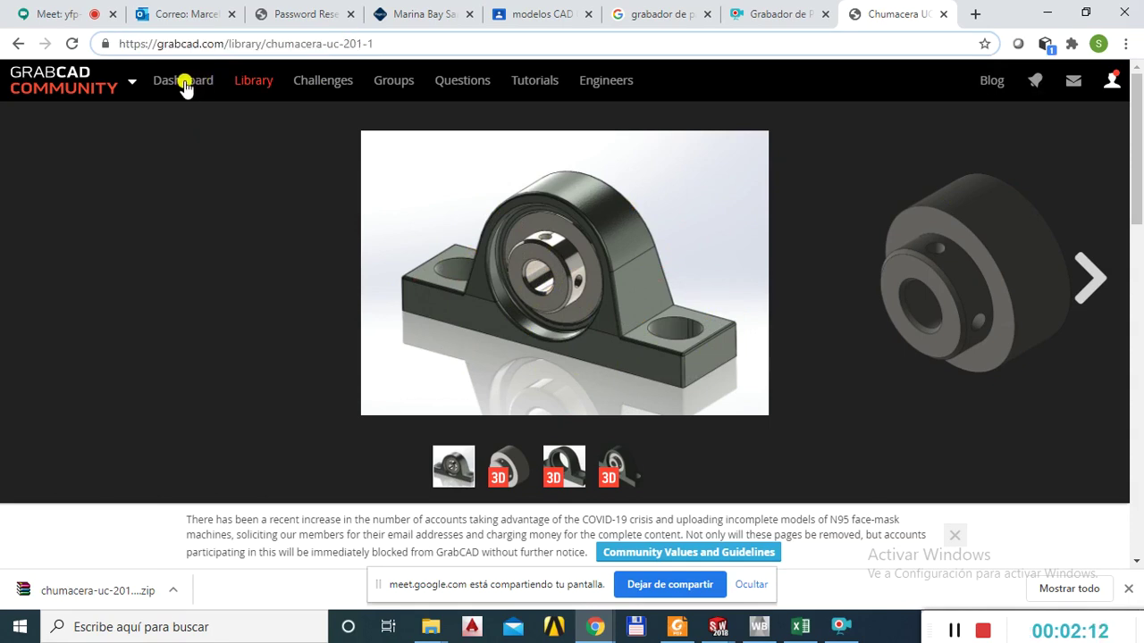
left_click(254, 84)
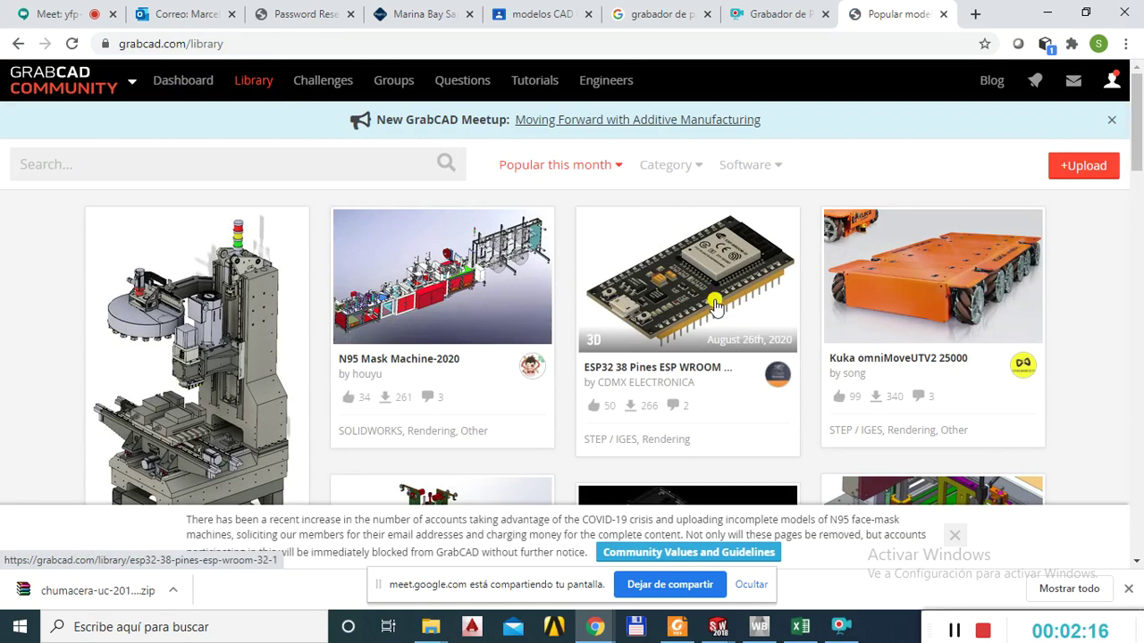
Look through this month's popular CAD models in the GrabCAD library, including the file formats listed under them.
scroll(719, 320, "down", 2)
scroll(719, 320, "down", 3)
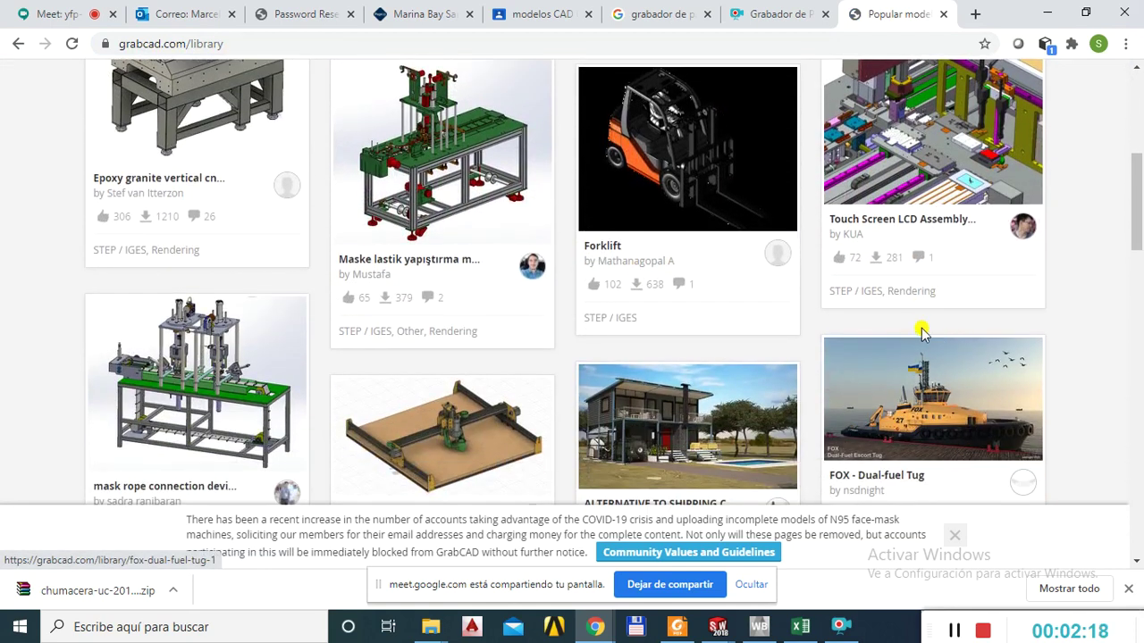
scroll(799, 329, "down", 1)
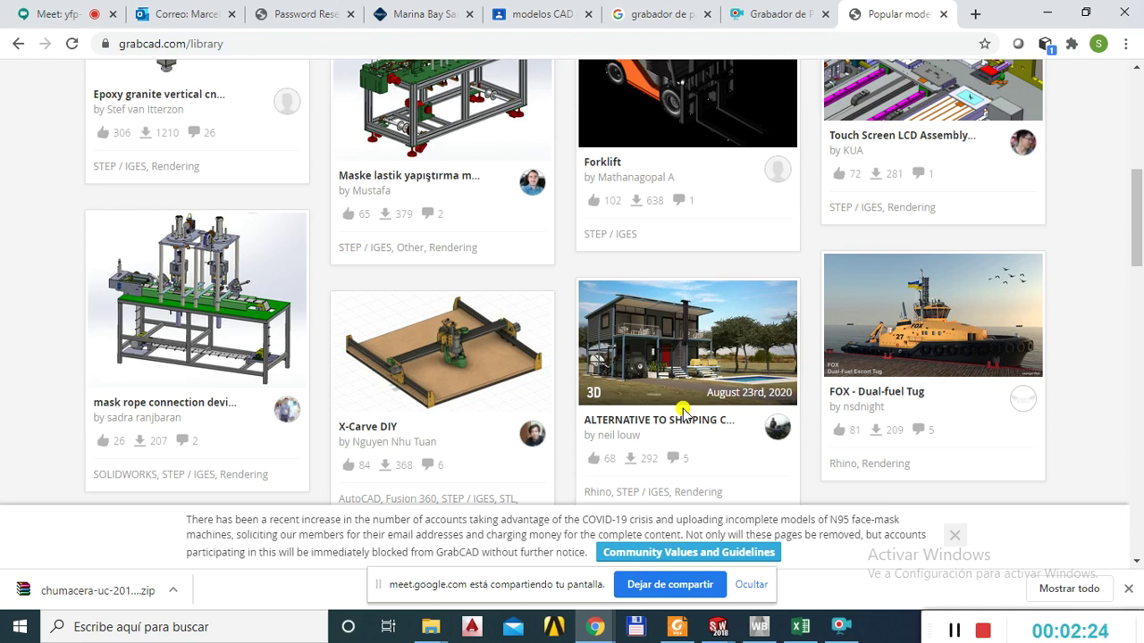
scroll(684, 409, "up", 8)
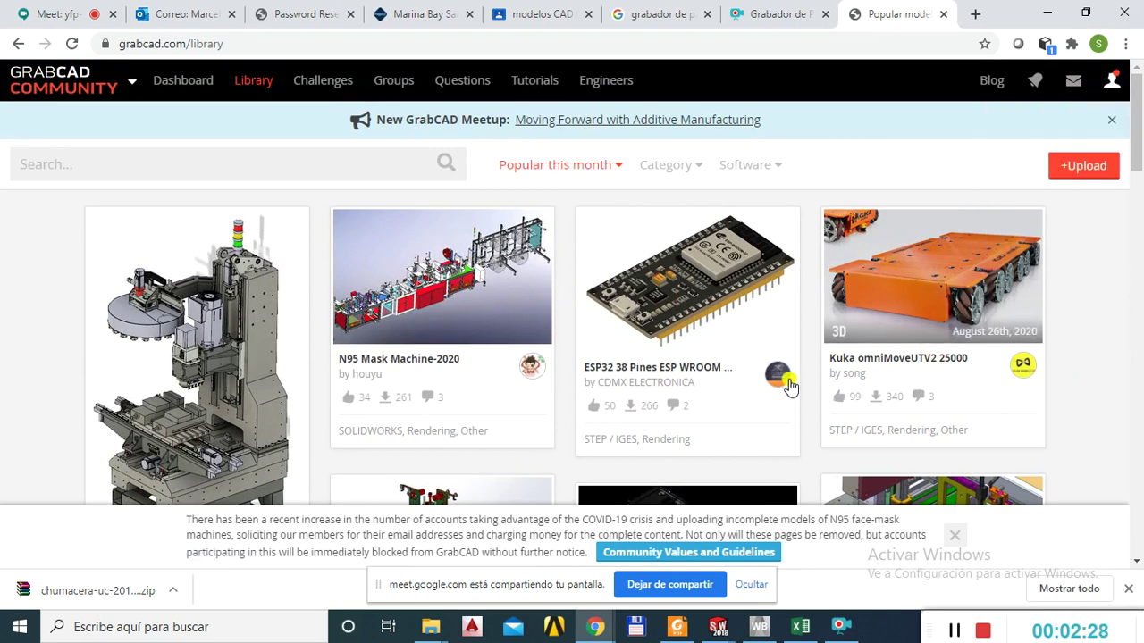
scroll(804, 379, "down", 1)
scroll(815, 368, "down", 2)
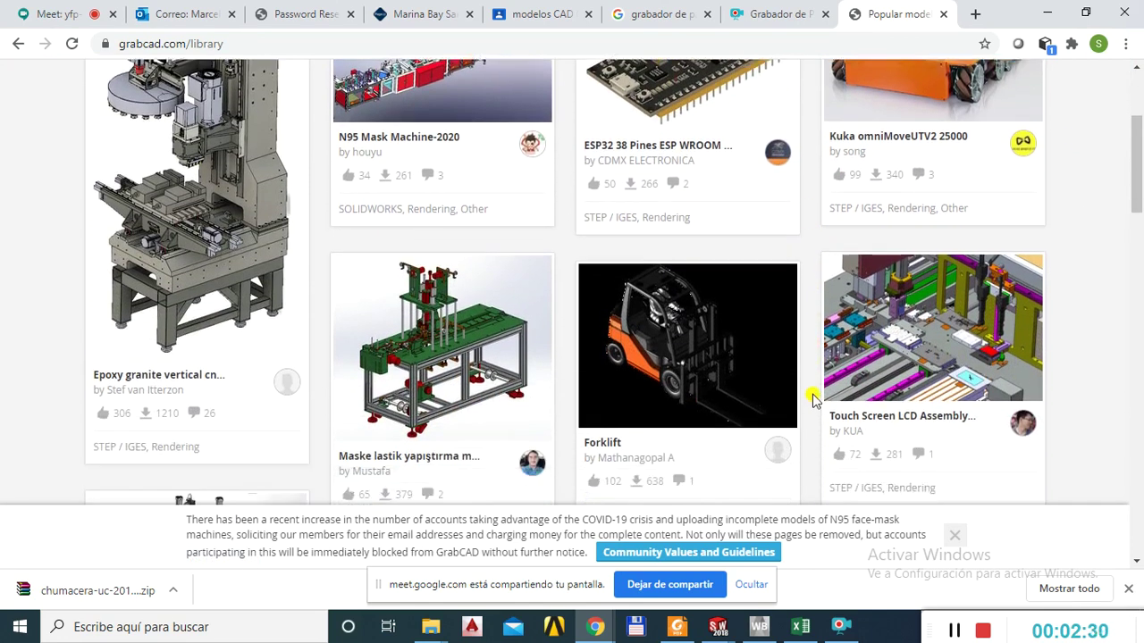
scroll(572, 376, "down", 3)
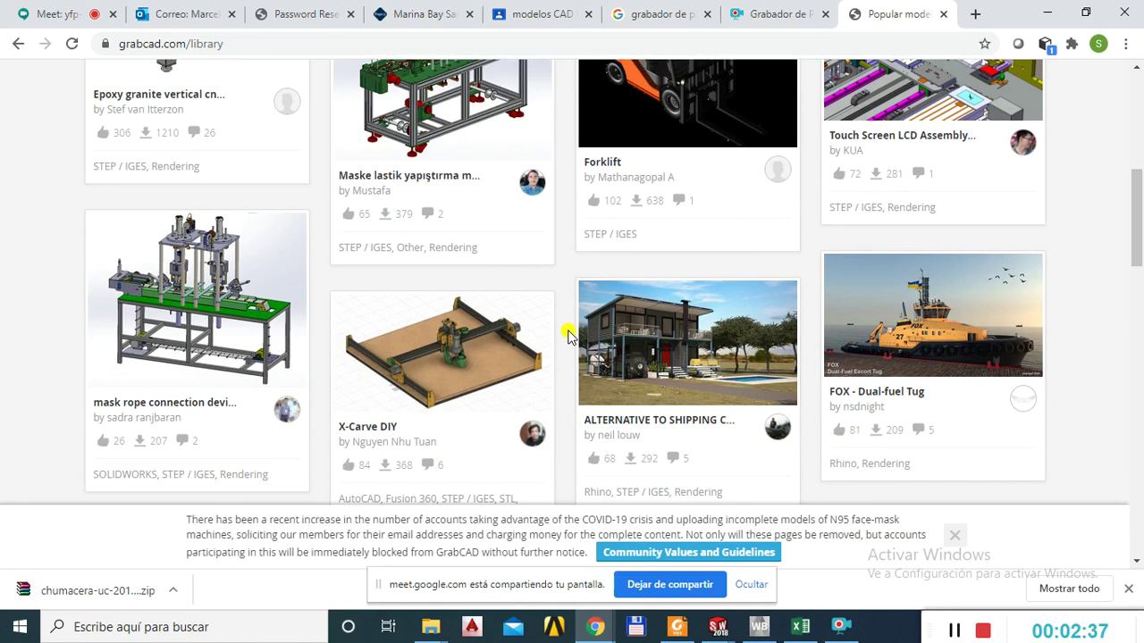
scroll(843, 427, "down", 1)
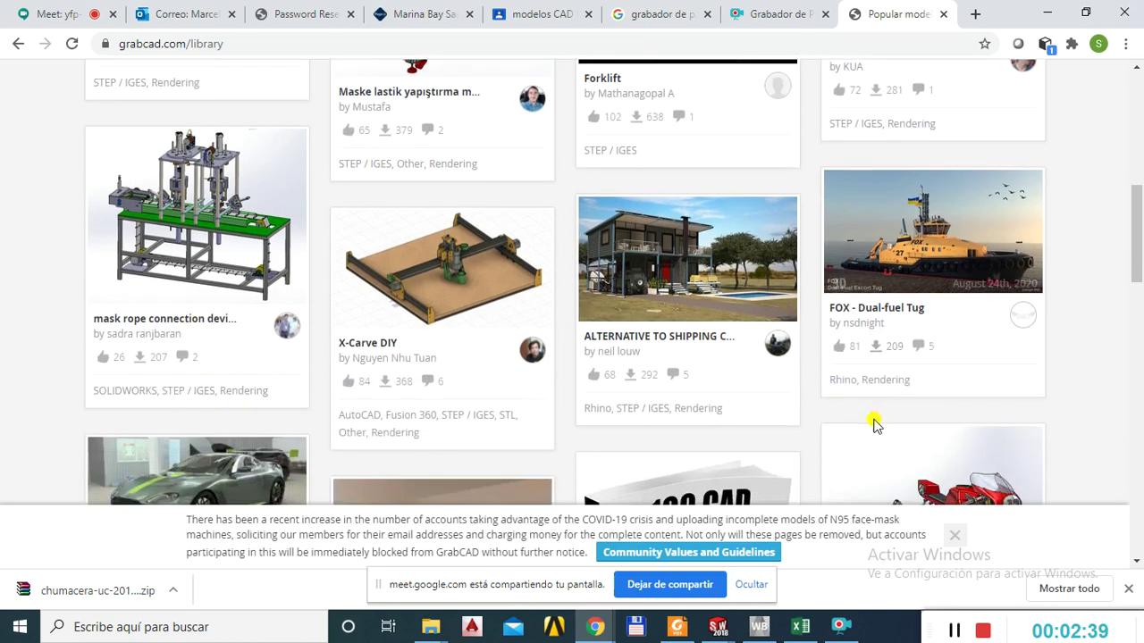
scroll(819, 410, "up", 2)
scroll(818, 410, "up", 2)
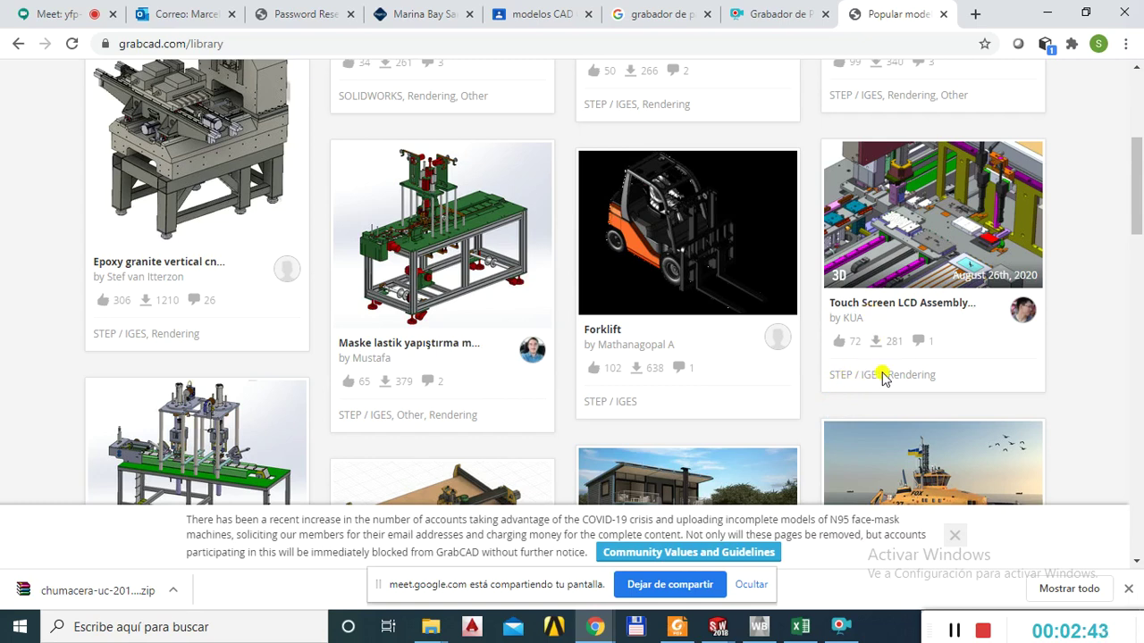
Highlight the STEP / IGES format labels of the Touch Screen LCD Assembly and Forklift models, and examine the neighbouring models' formats.
left_click_drag(881, 374, 832, 380)
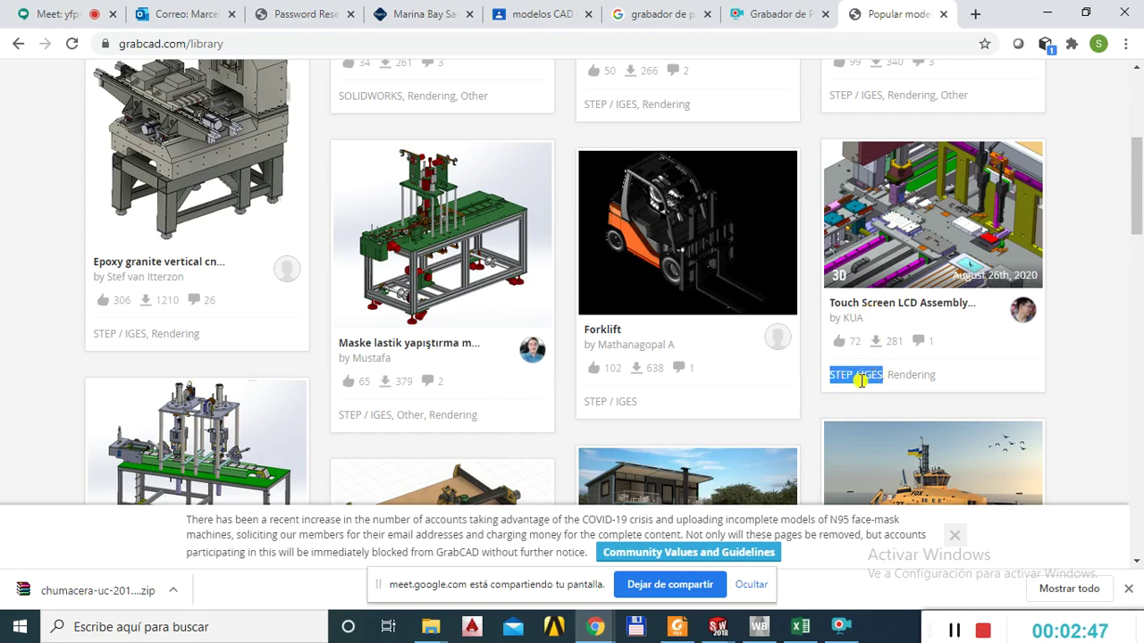
left_click(808, 388)
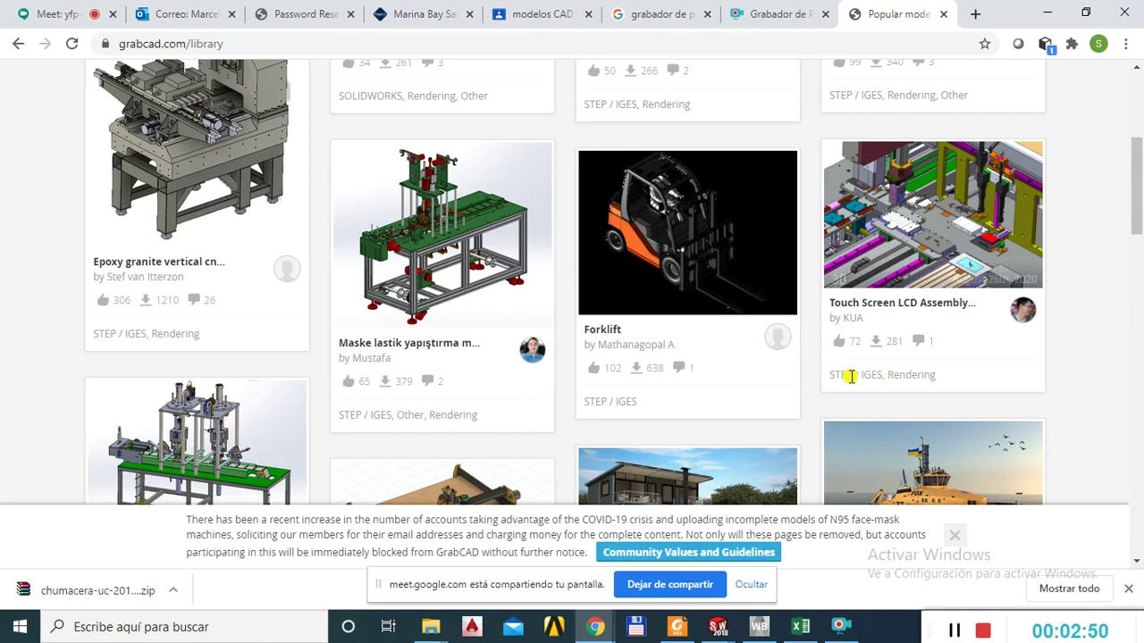
left_click_drag(639, 409, 587, 407)
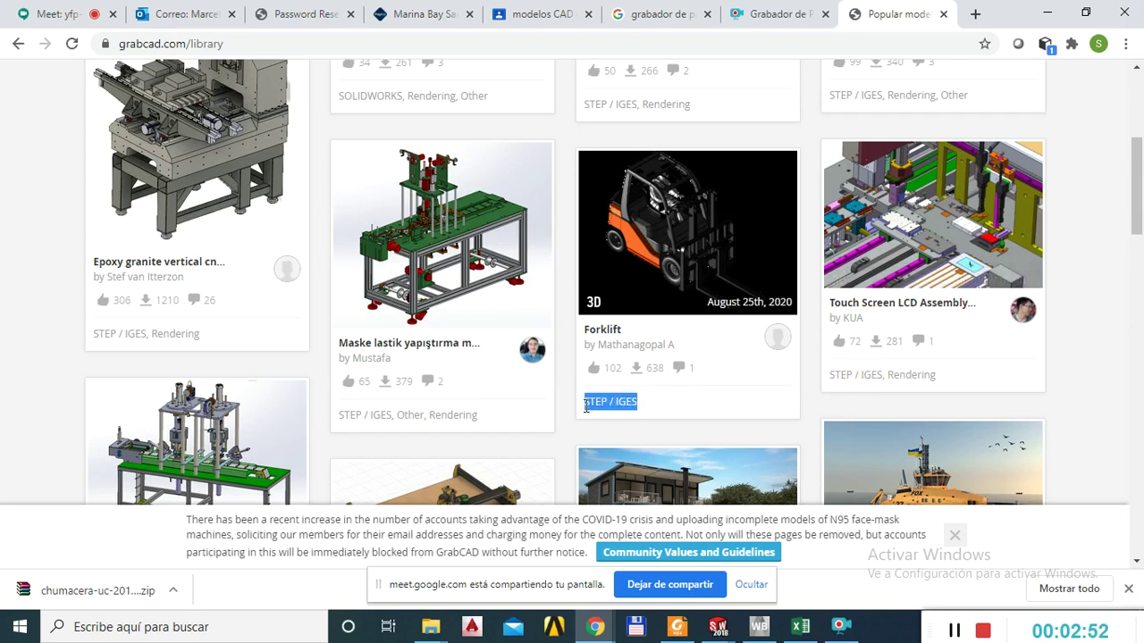
left_click(806, 389)
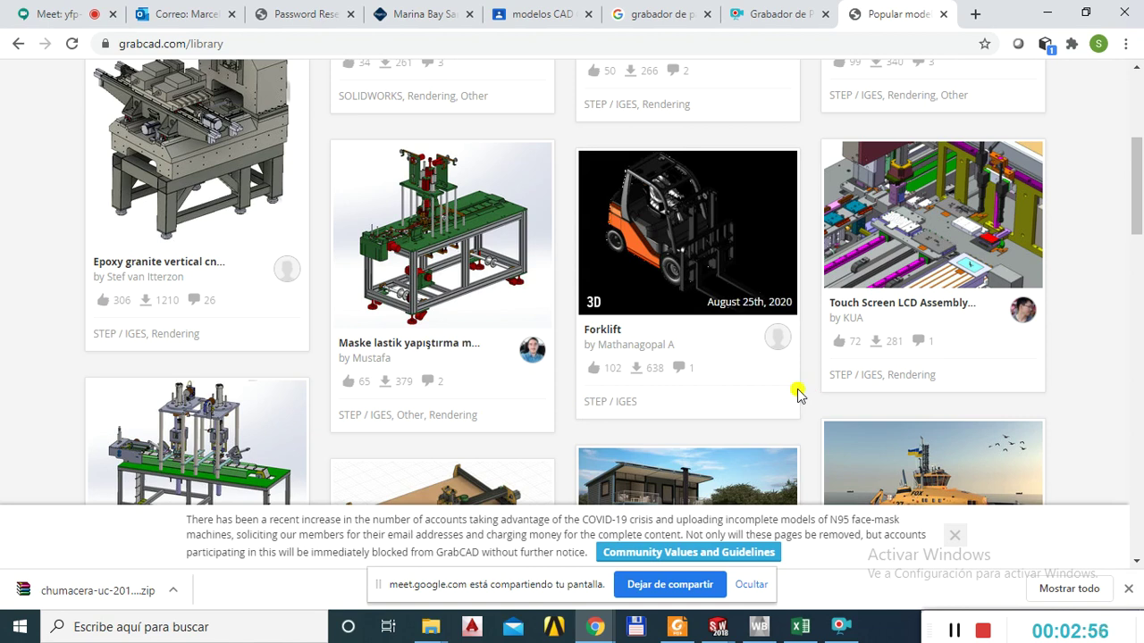
scroll(665, 406, "down", 3)
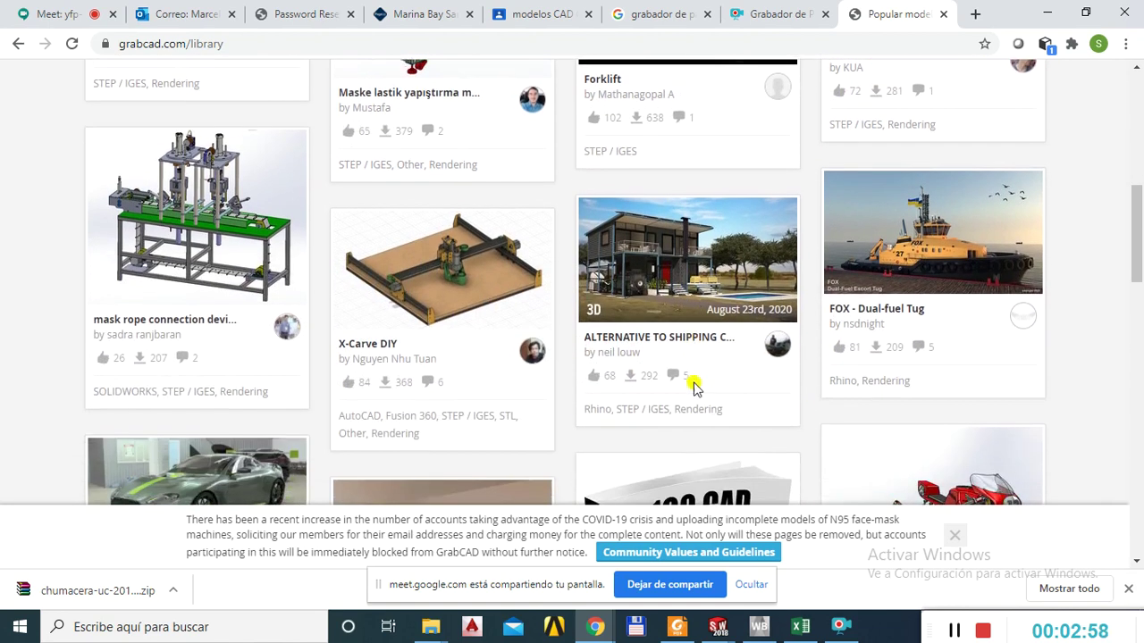
scroll(746, 404, "up", 1)
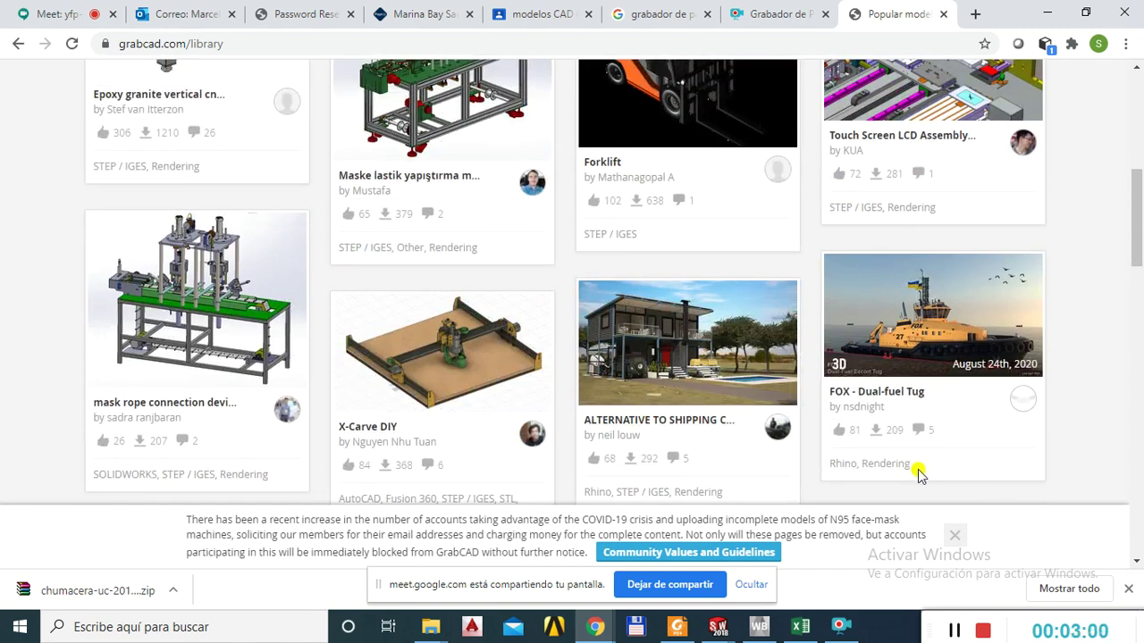
Examine the formats of further models, highlighting Rhino on the FOX Dual-fuel Tug and STL on the LusKa-8 mask.
scroll(827, 460, "down", 3)
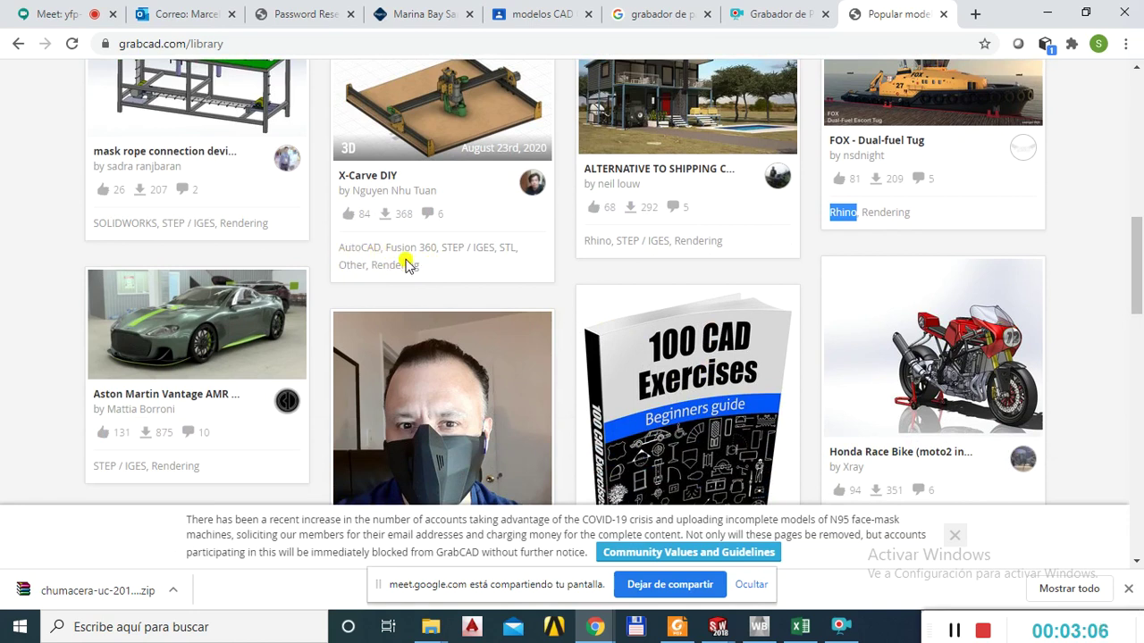
scroll(447, 291, "down", 4)
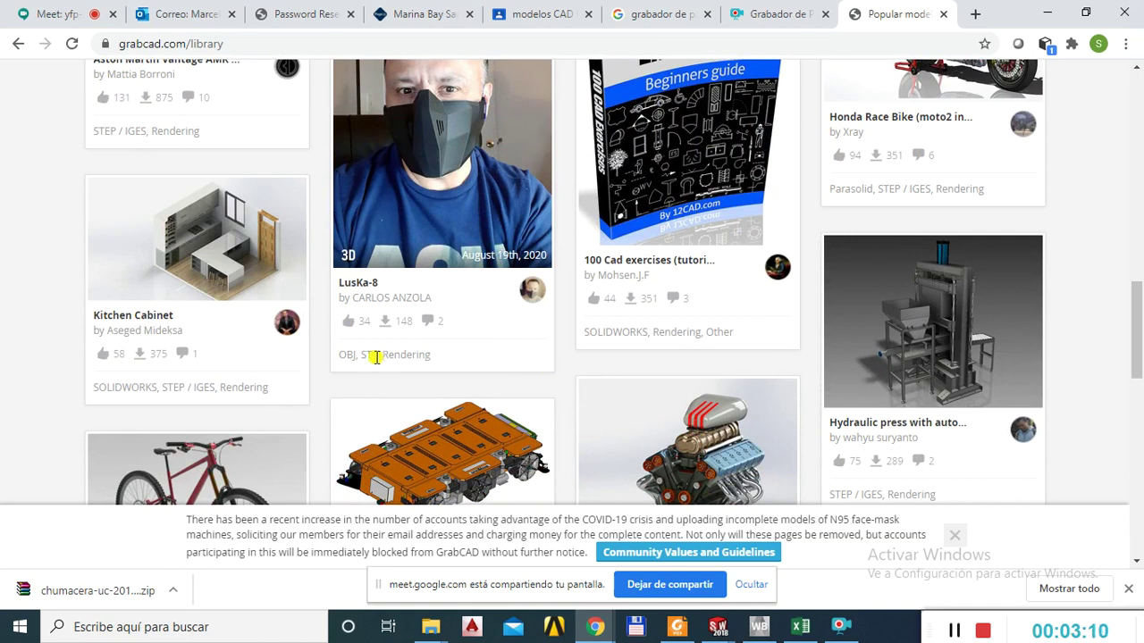
left_click_drag(374, 355, 366, 355)
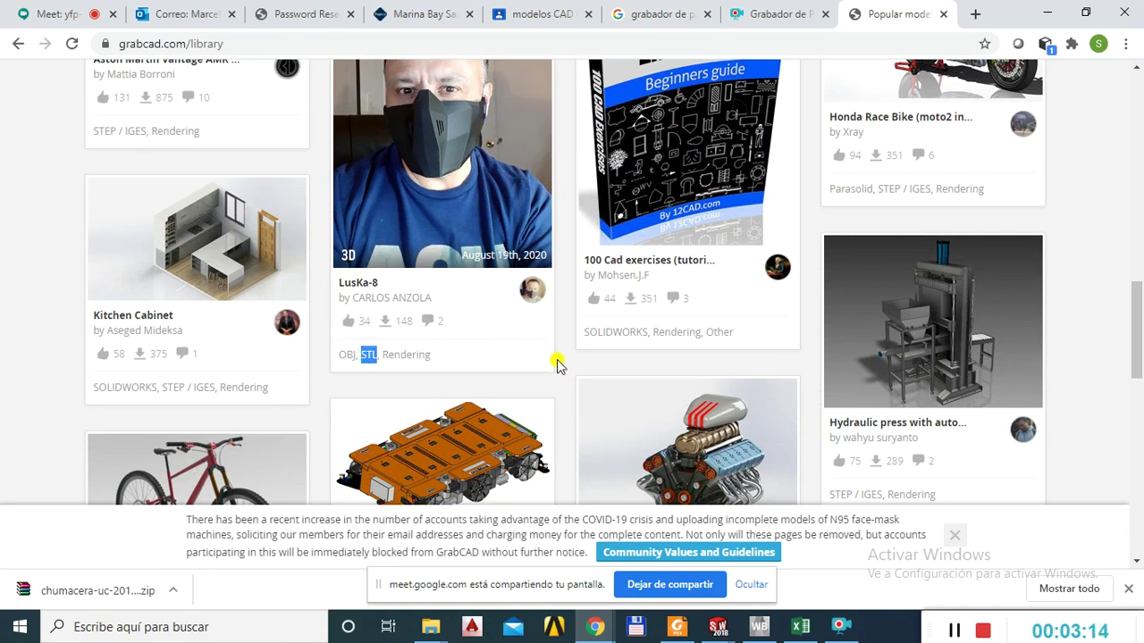
left_click(390, 359)
scroll(406, 357, "down", 1)
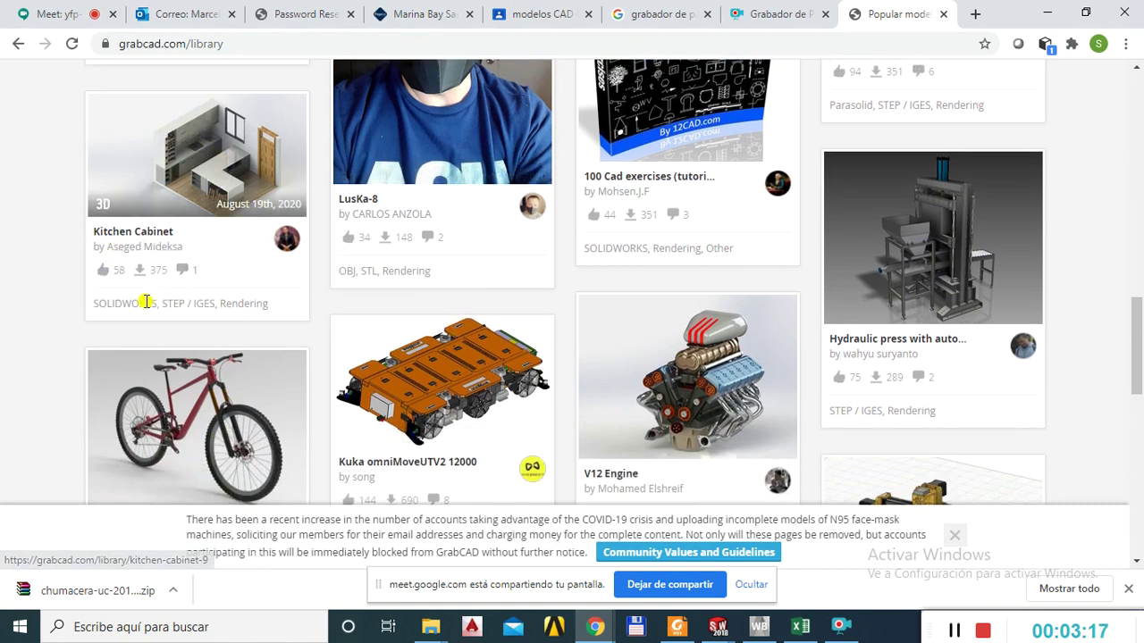
Highlight the SOLIDWORKS, STEP and IGES format labels of the Kitchen Cabinet model one after another.
left_click_drag(95, 305, 148, 306)
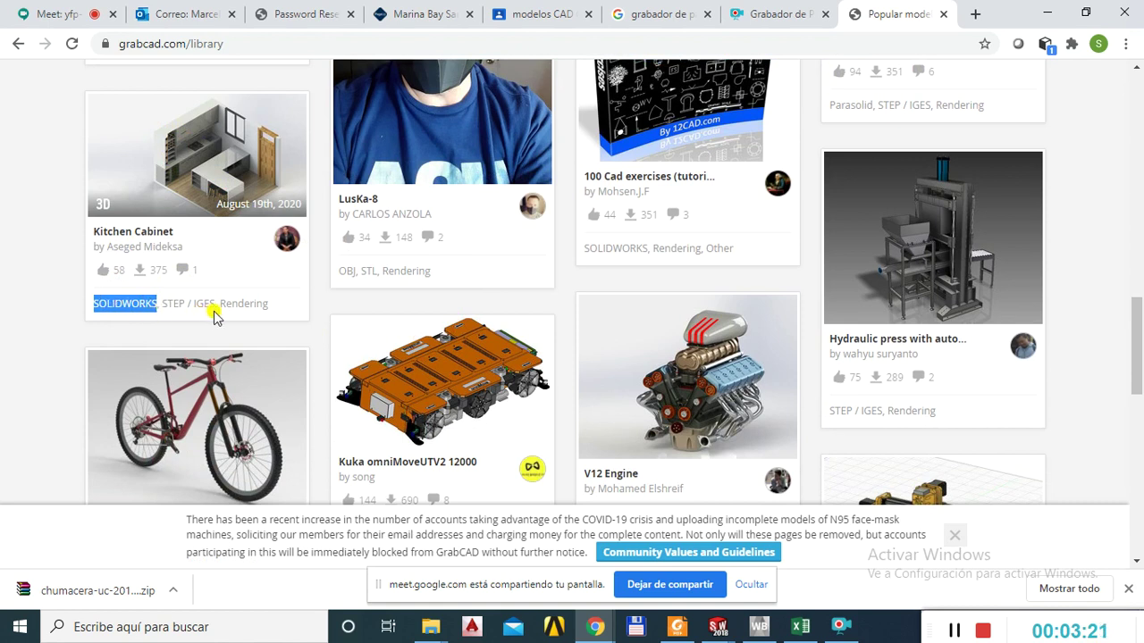
left_click_drag(216, 303, 157, 307)
left_click(185, 307)
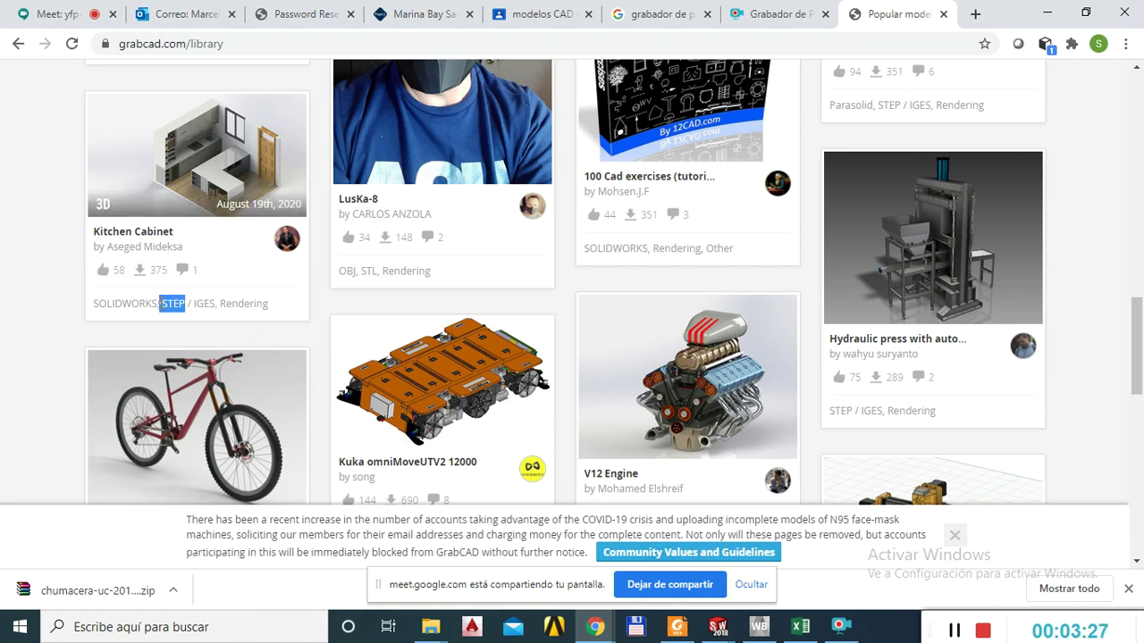
left_click(214, 309)
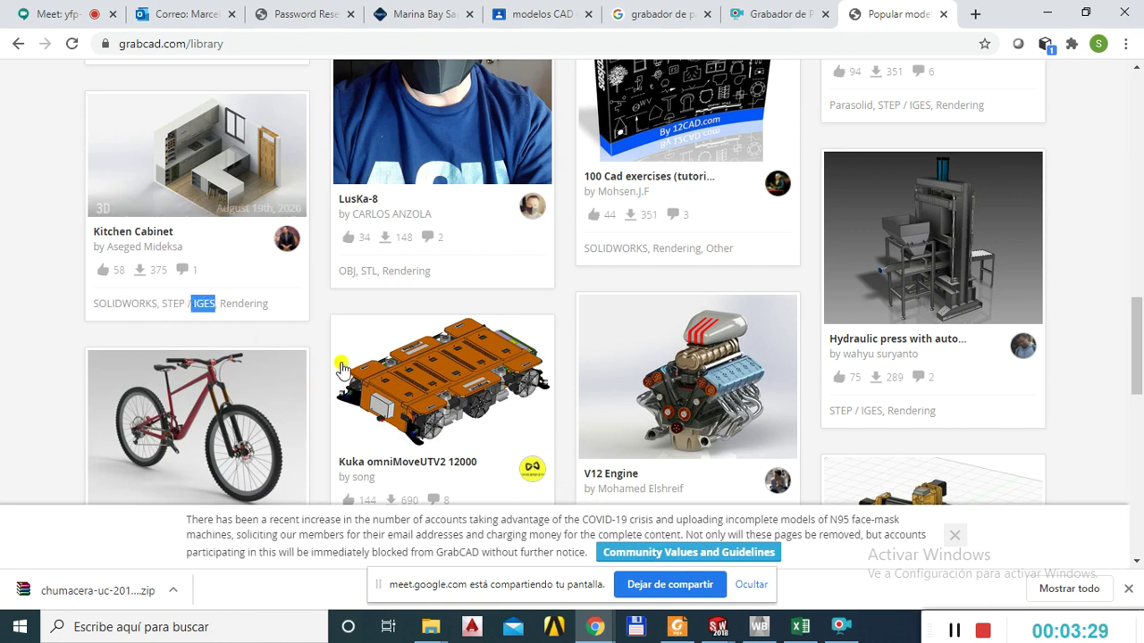
Clear the format highlight in the GrabCAD library and return to the Chumacera UC - 201 model page.
left_click(329, 308)
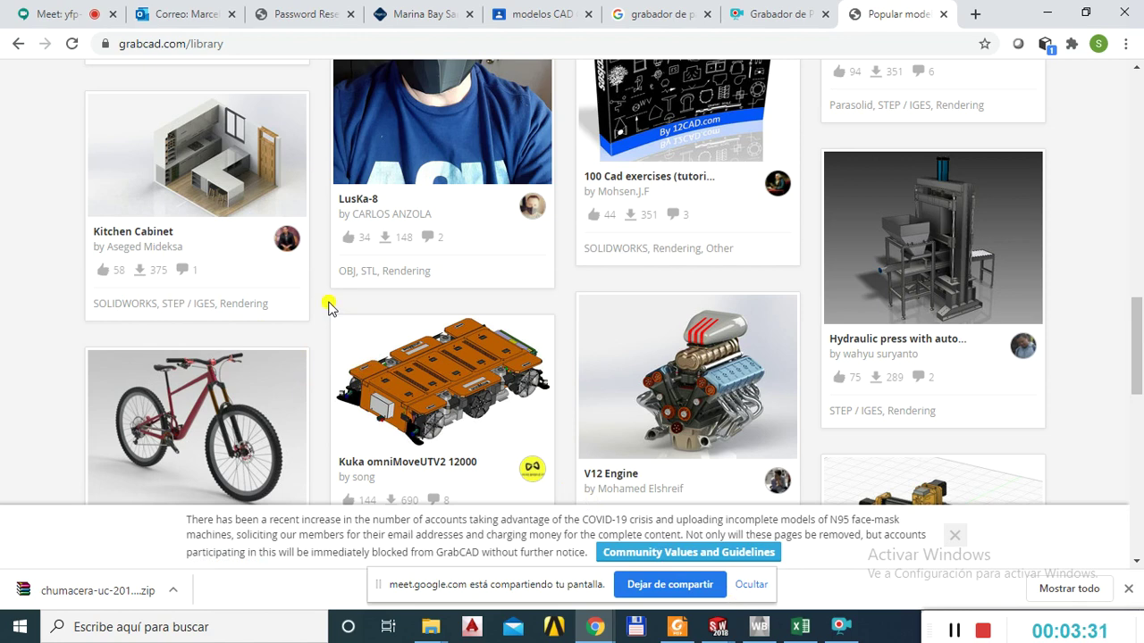
scroll(328, 308, "up", 8)
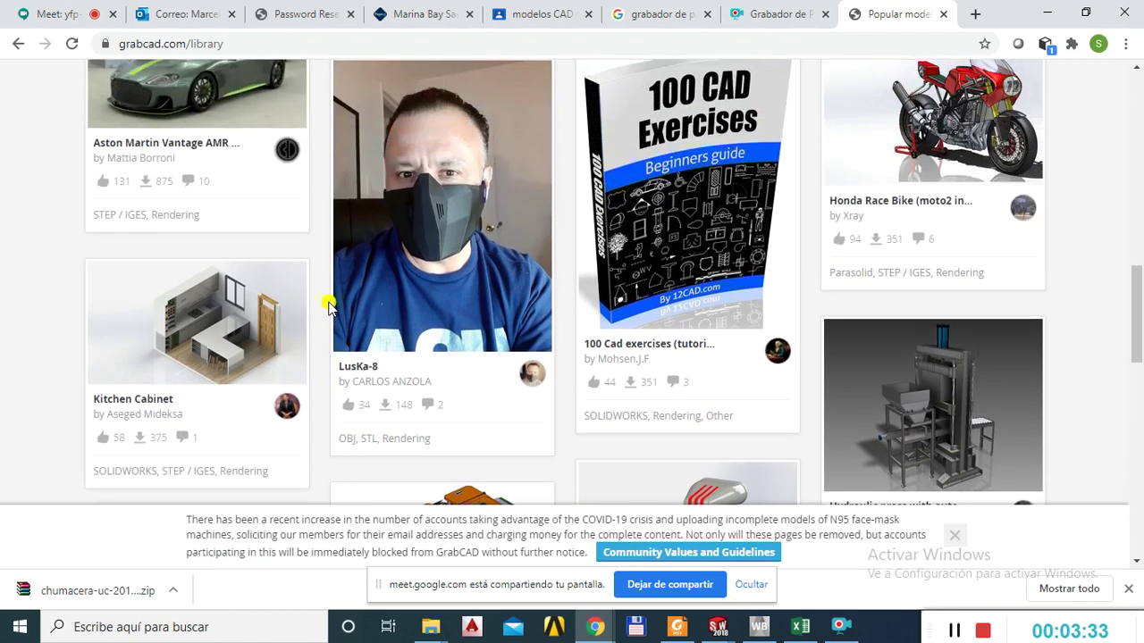
scroll(328, 307, "up", 4)
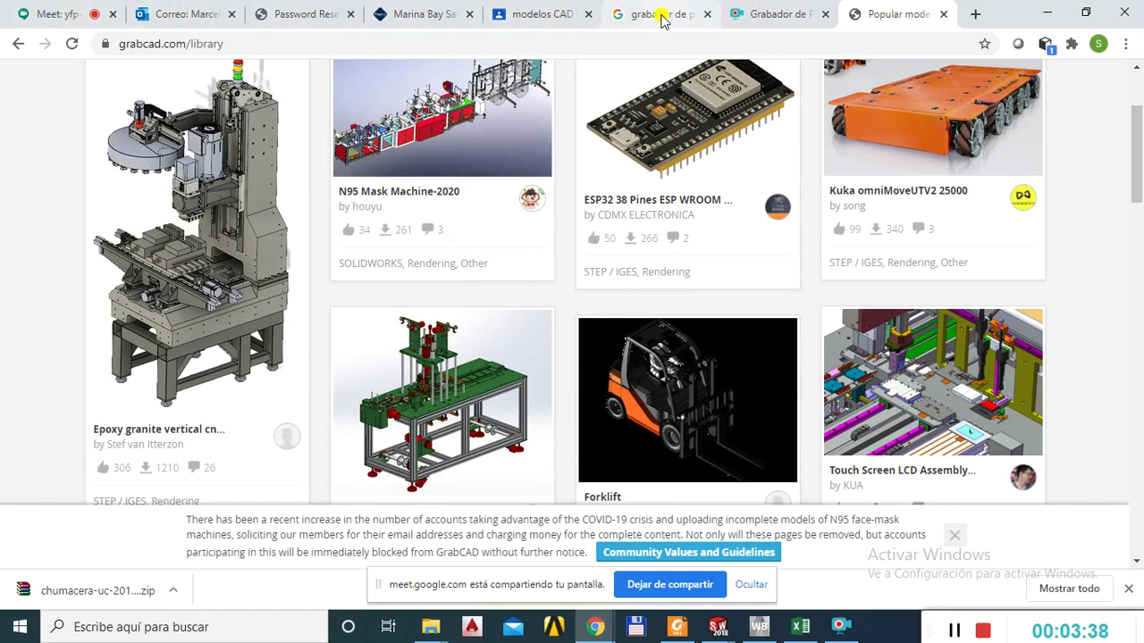
scroll(179, 268, "up", 2)
scroll(48, 63, "down", 1)
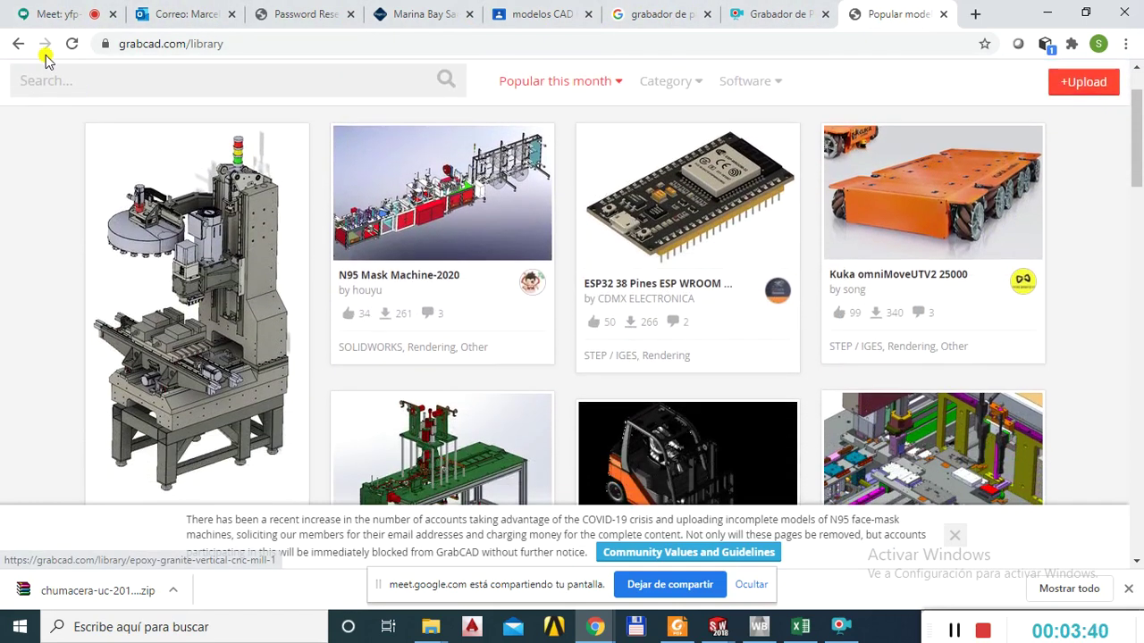
left_click(18, 43)
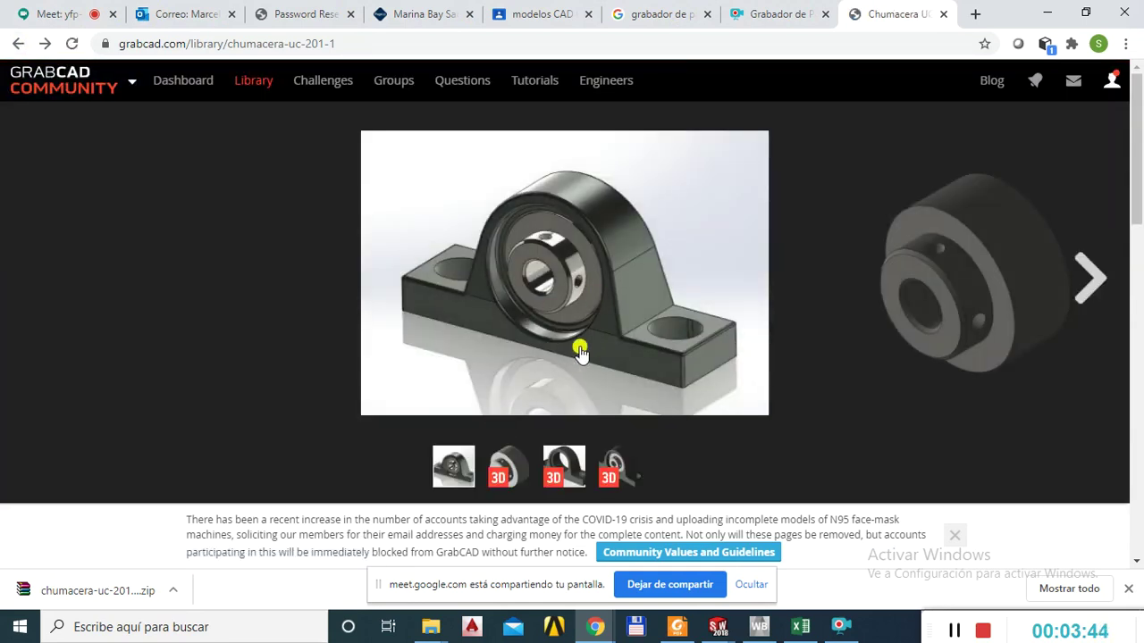
Examine the Chumacera UC - 201 model's file list, file types and software details.
scroll(580, 353, "down", 4)
scroll(871, 420, "down", 1)
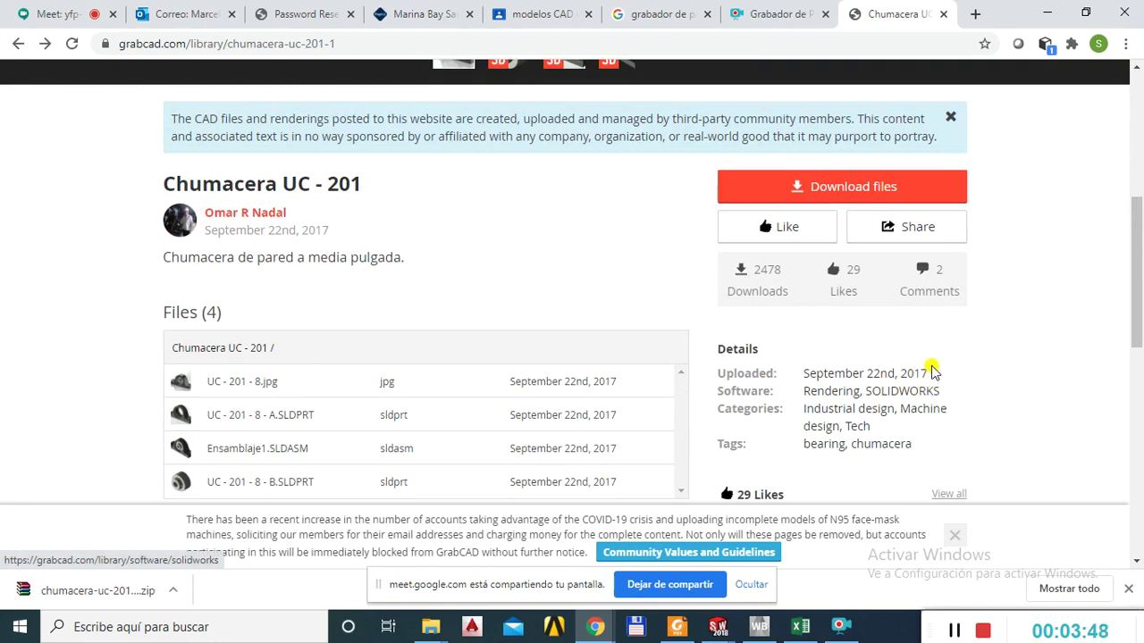
scroll(896, 408, "down", 1)
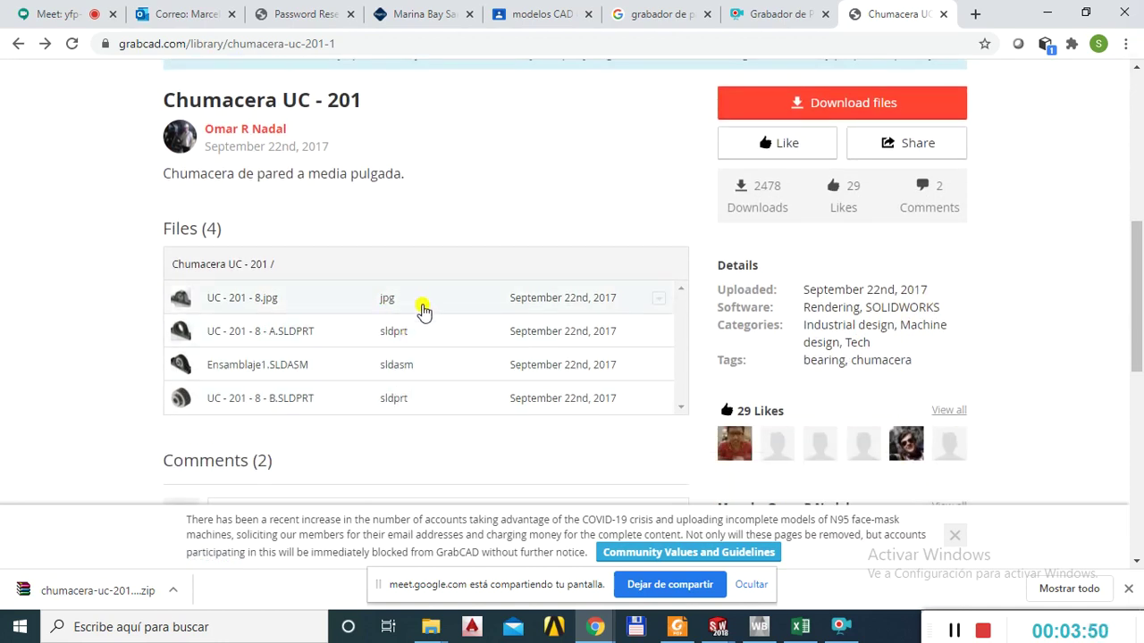
scroll(403, 401, "down", 1)
scroll(416, 370, "up", 1)
scroll(411, 375, "up", 1)
scroll(407, 420, "down", 1)
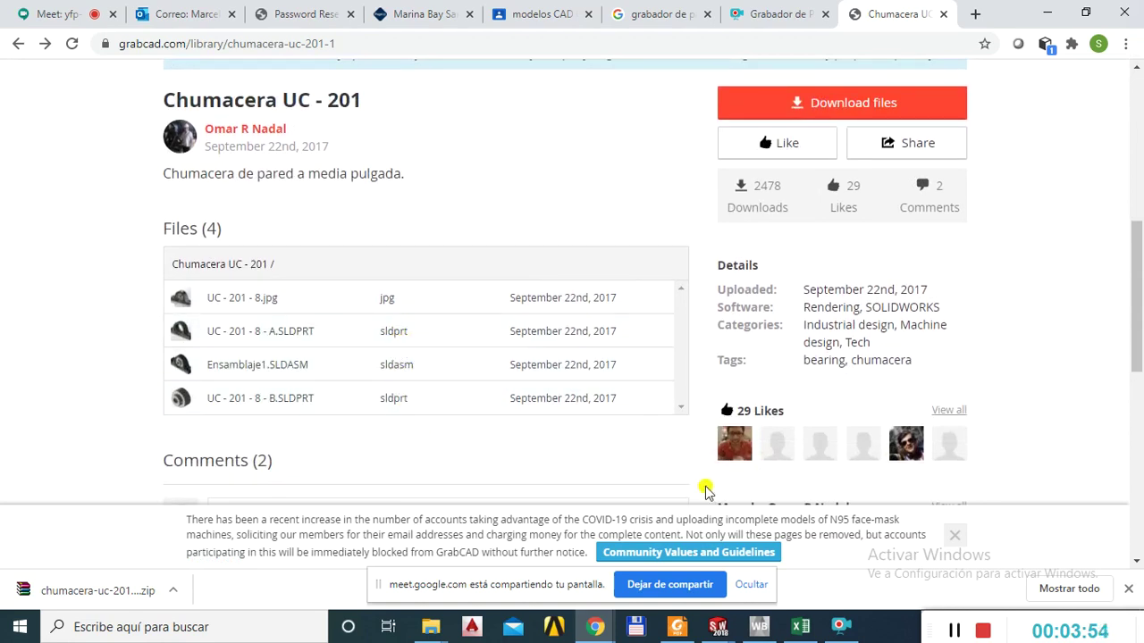
Switch to SOLIDWORKS with the UC - 201 - 8 - A.SLDPRT part and rotate the pillow block to inspect it.
mouse_move(718, 629)
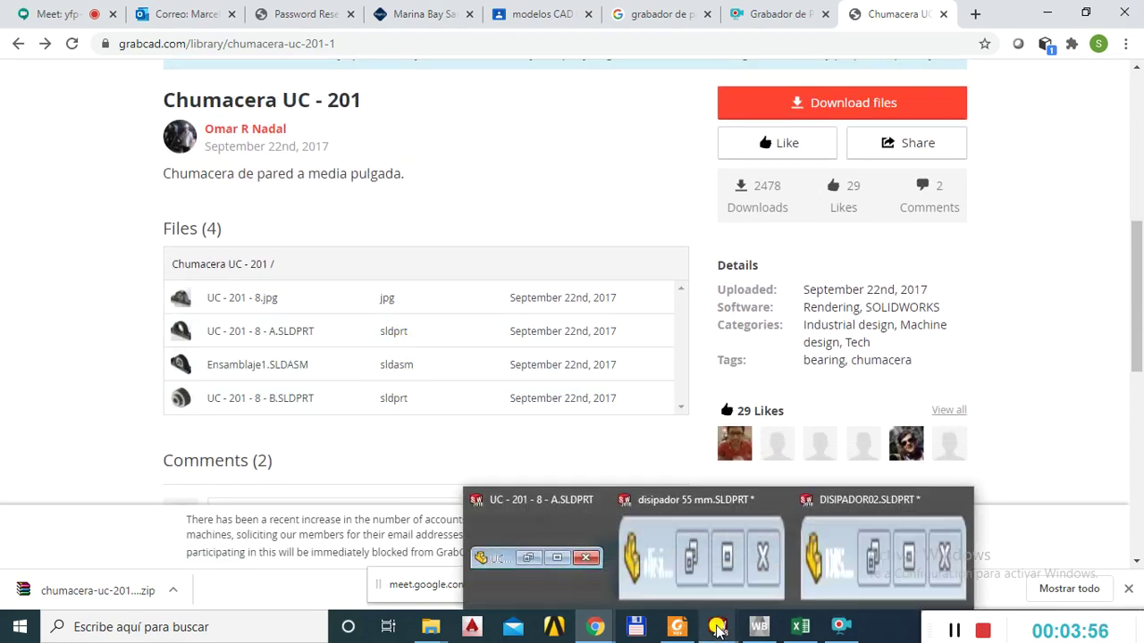
left_click(505, 502)
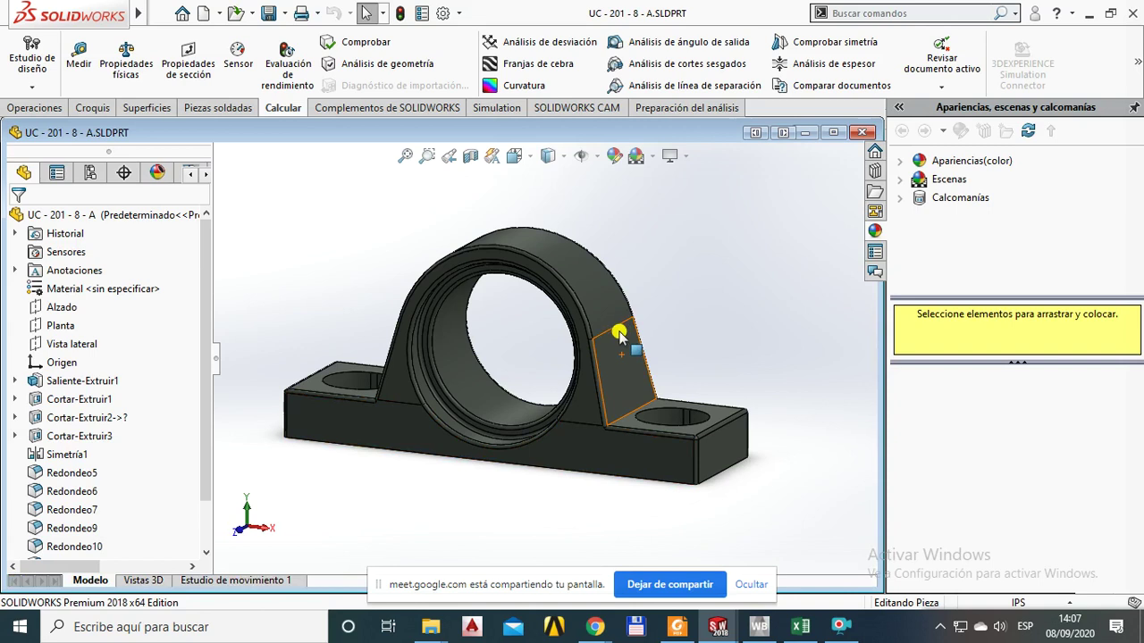
middle_click_drag(479, 417, 495, 449)
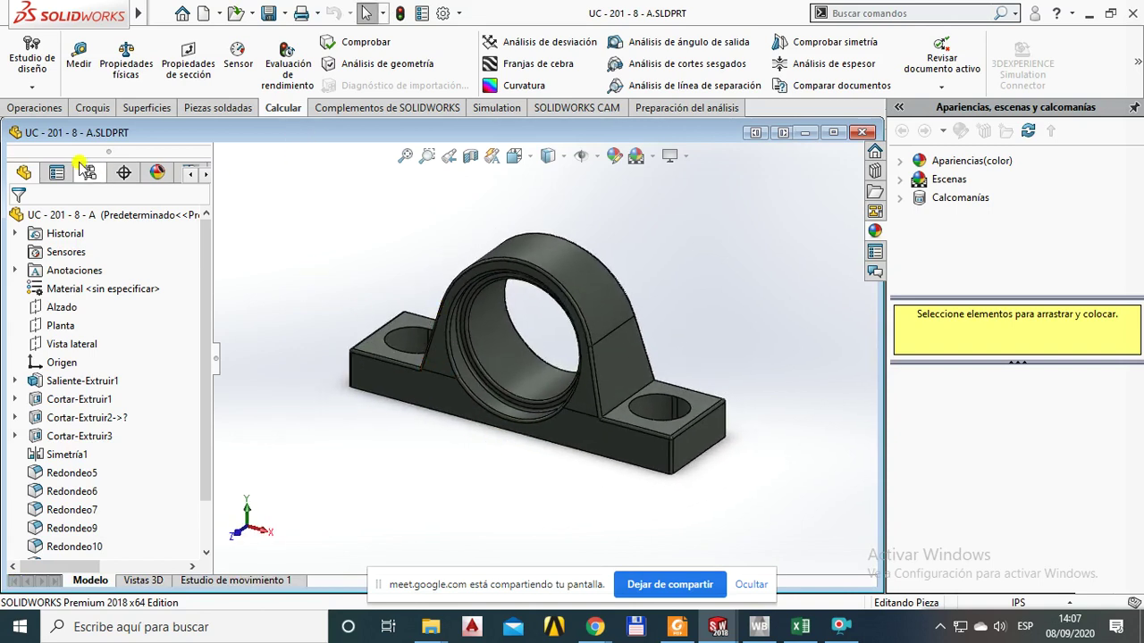
left_click(169, 13)
left_click(722, 339)
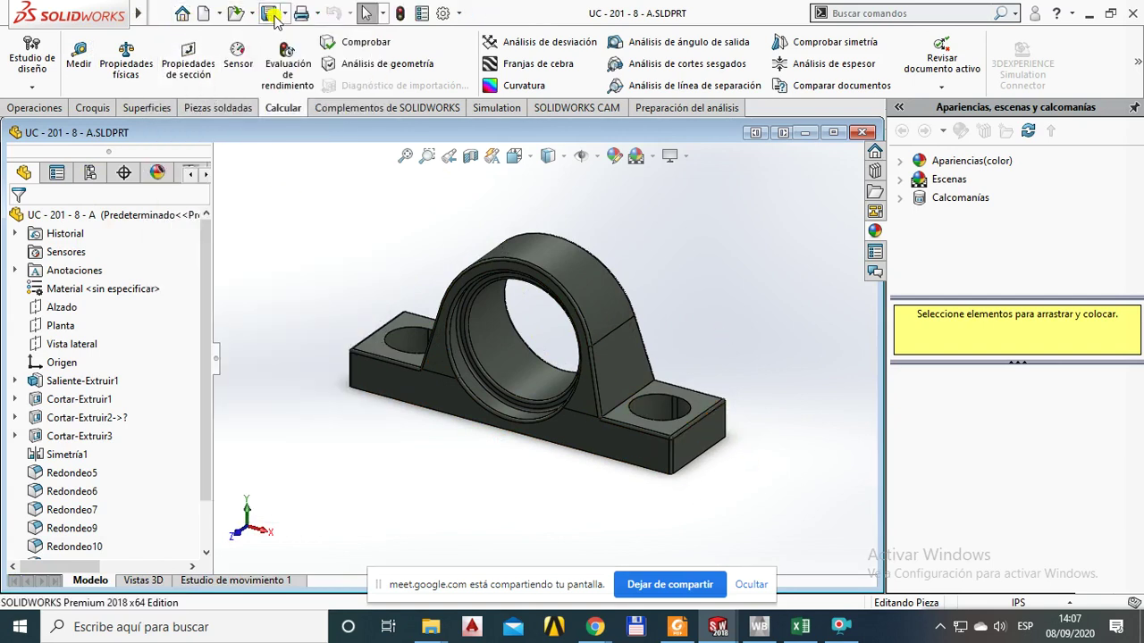
Show the Save As file types for the UC - 201 - 8 - A part, choose STEP AP203, and leave without saving.
left_click(283, 14)
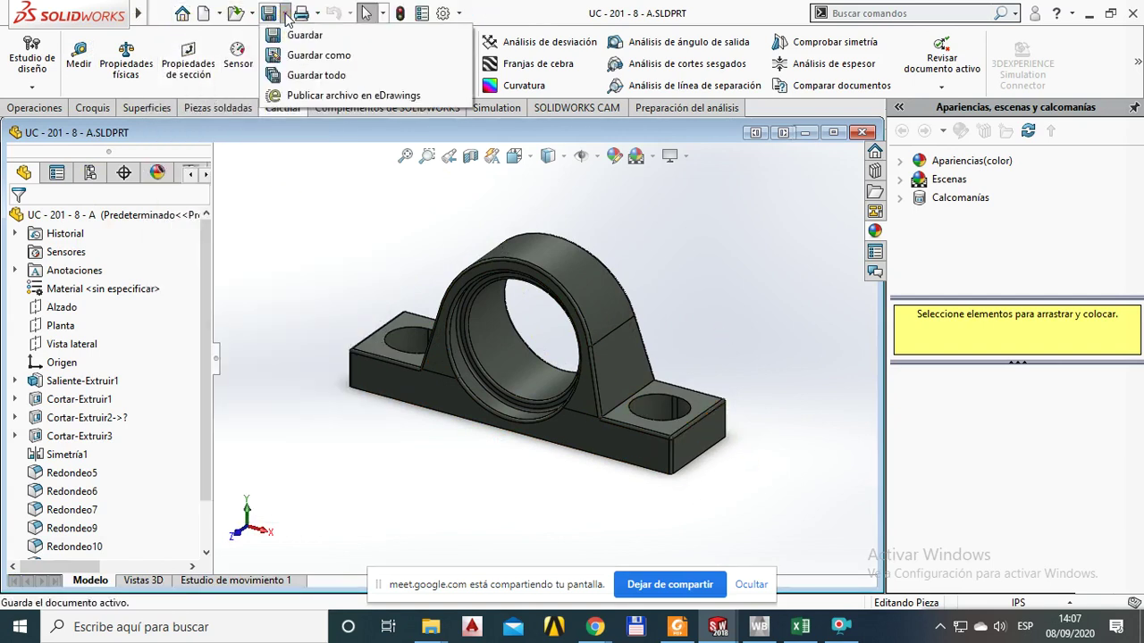
left_click(317, 55)
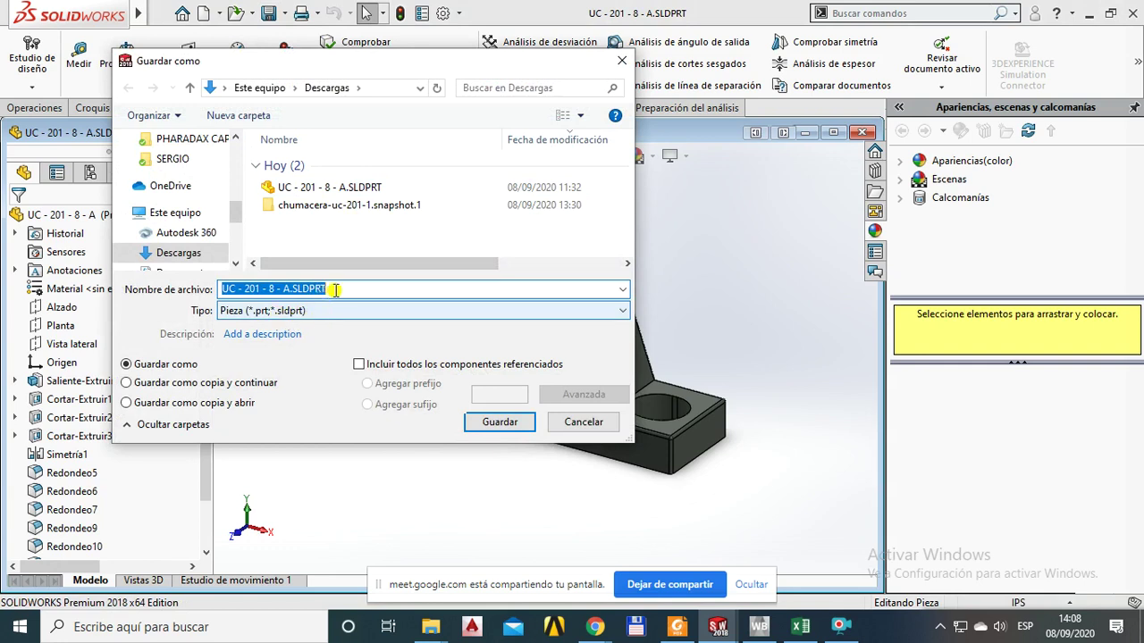
left_click(322, 312)
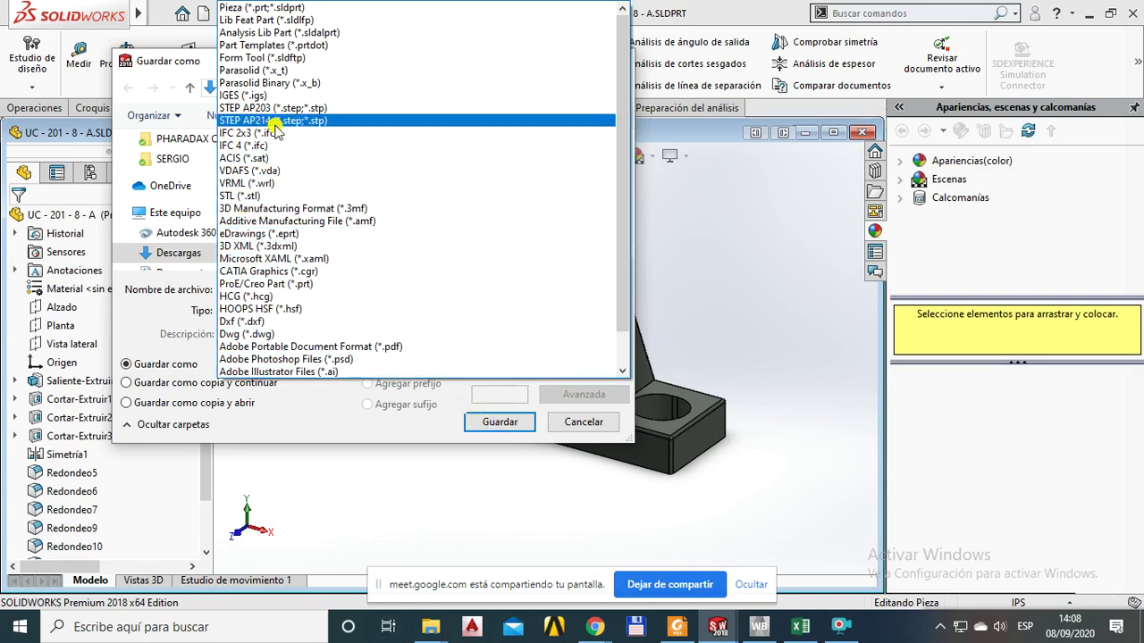
left_click(245, 109)
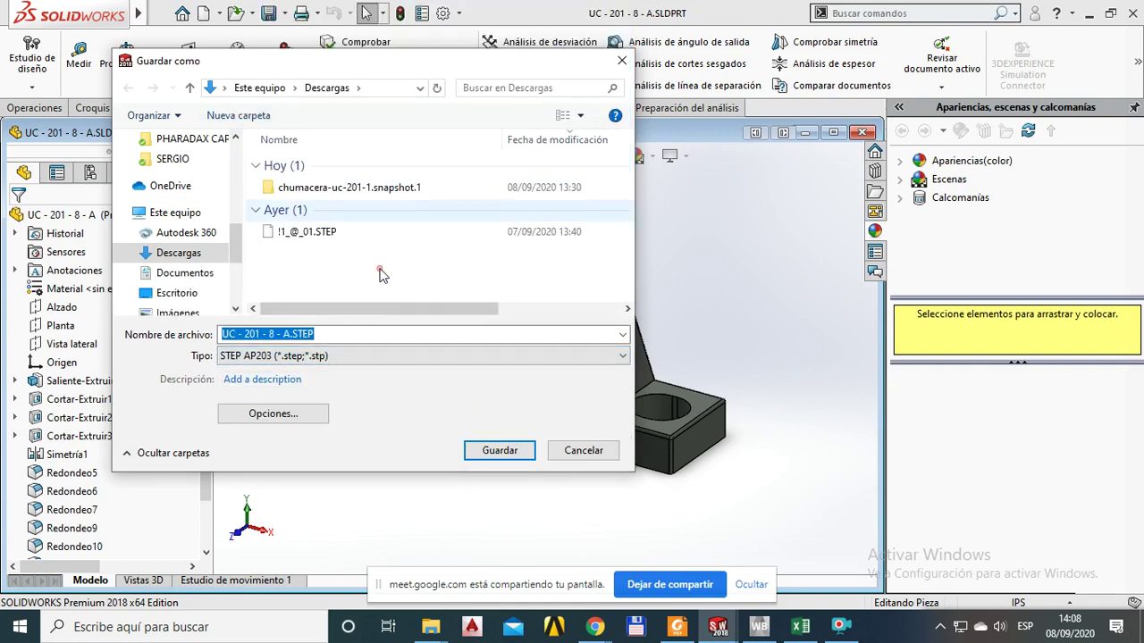
left_click_drag(466, 64, 463, 111)
left_click(619, 108)
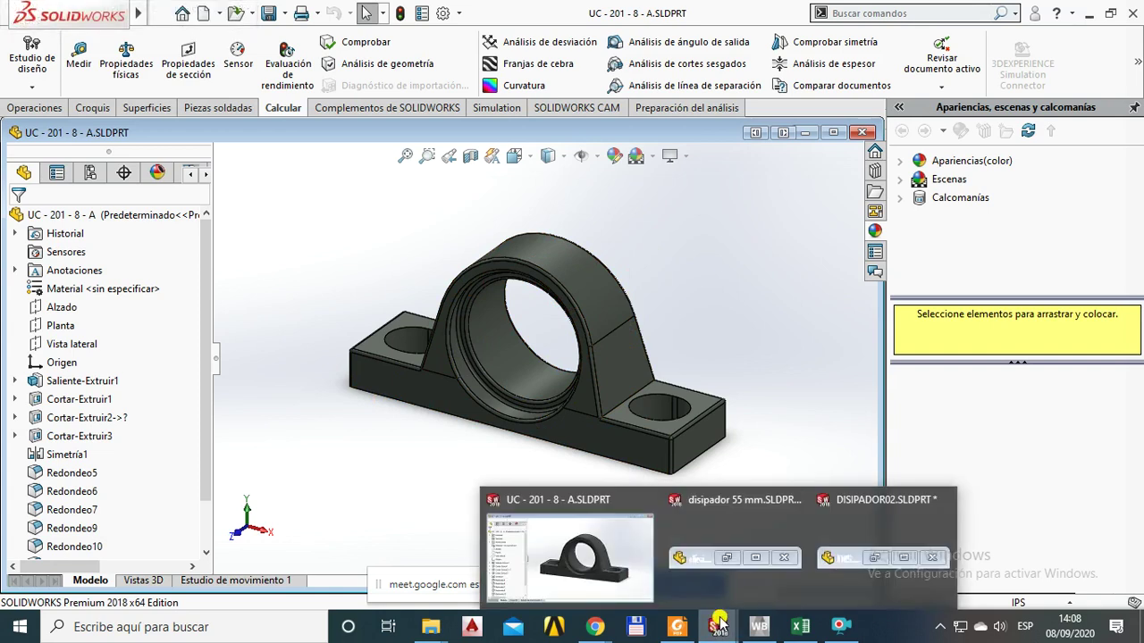
Minimize SOLIDWORKS and the browser, and refresh the desktop.
left_click(765, 334)
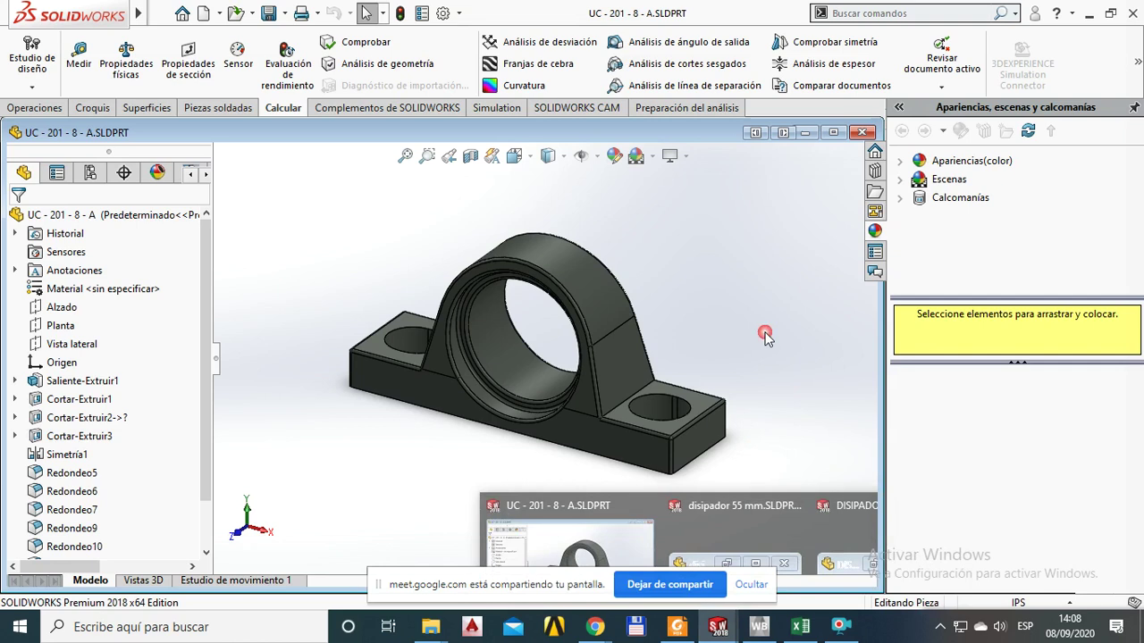
left_click(1088, 14)
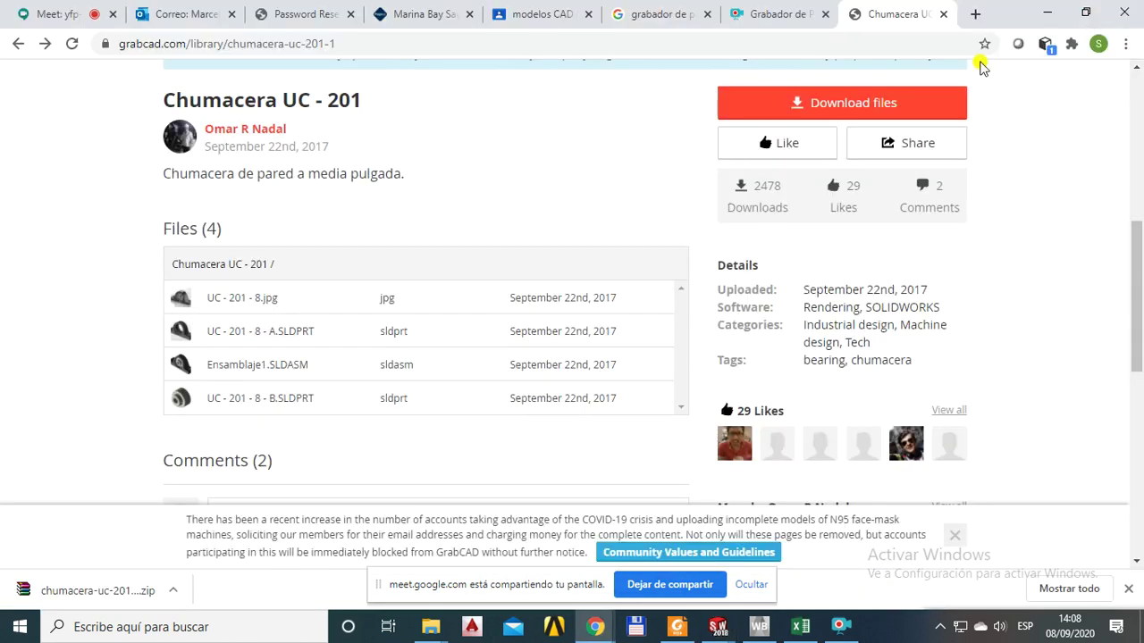
left_click(1047, 13)
right_click(572, 205)
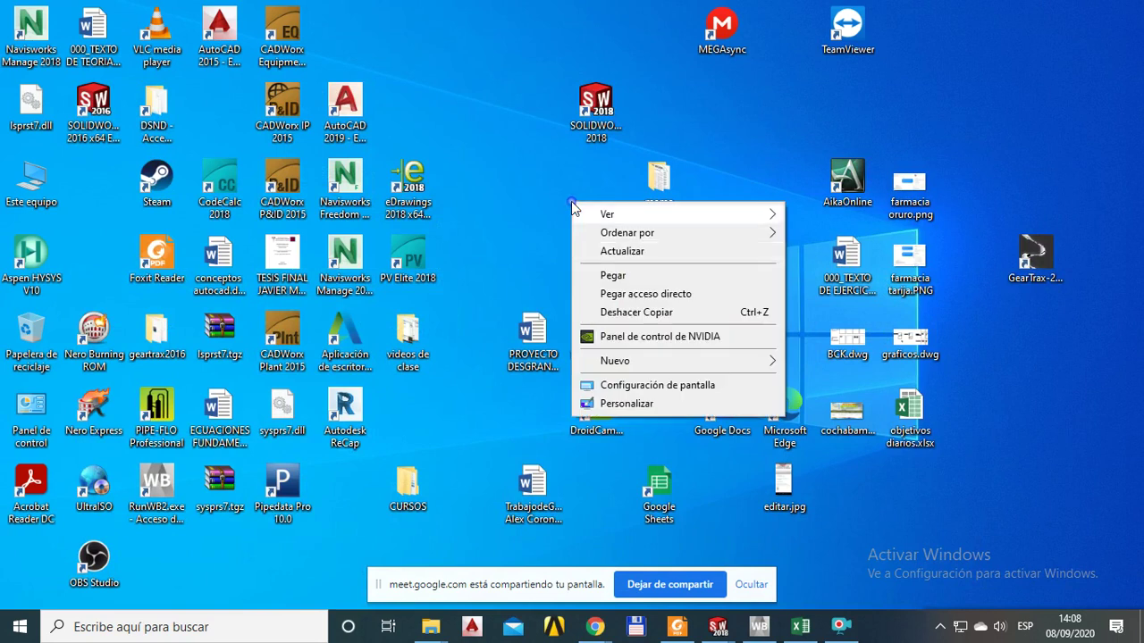
left_click(620, 251)
right_click(499, 213)
left_click(574, 259)
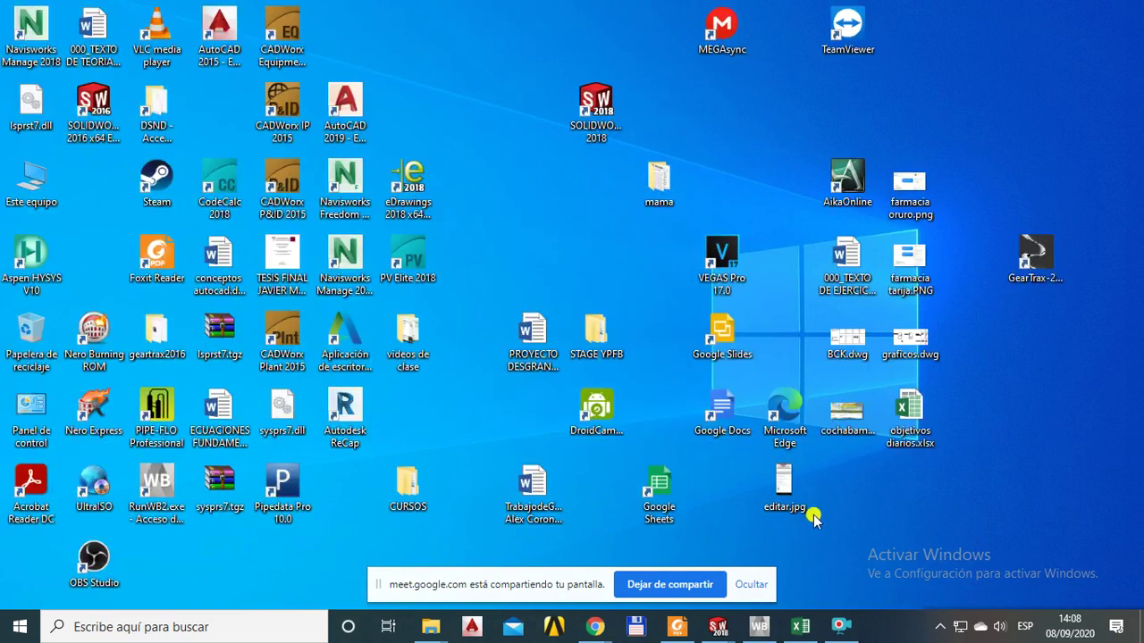
left_click(759, 626)
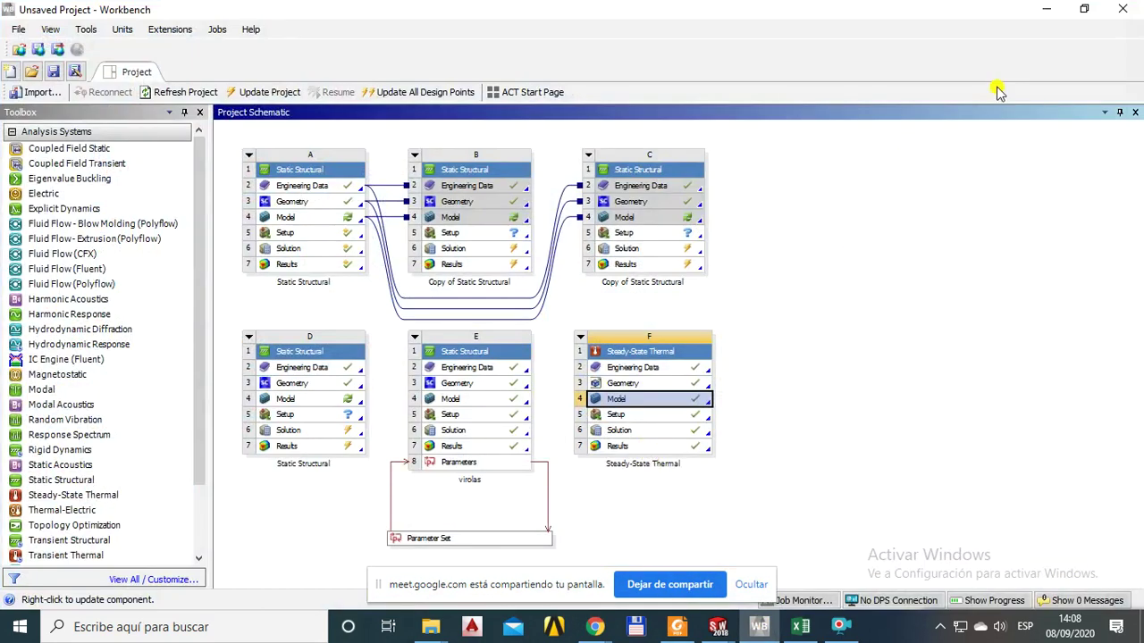
left_click(18, 29)
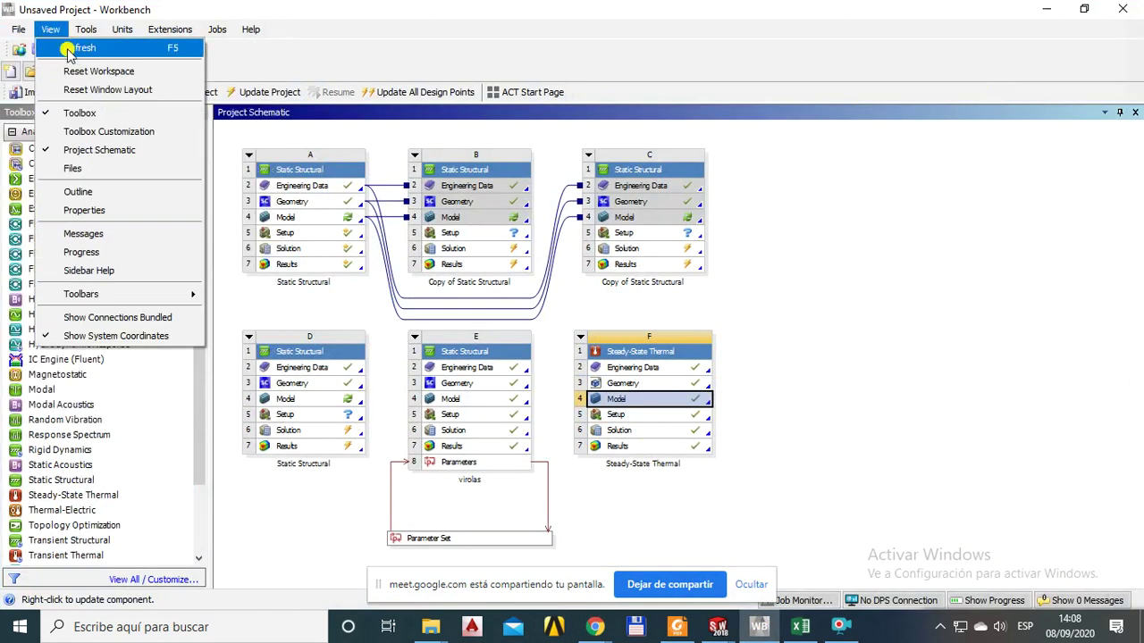
left_click(43, 47)
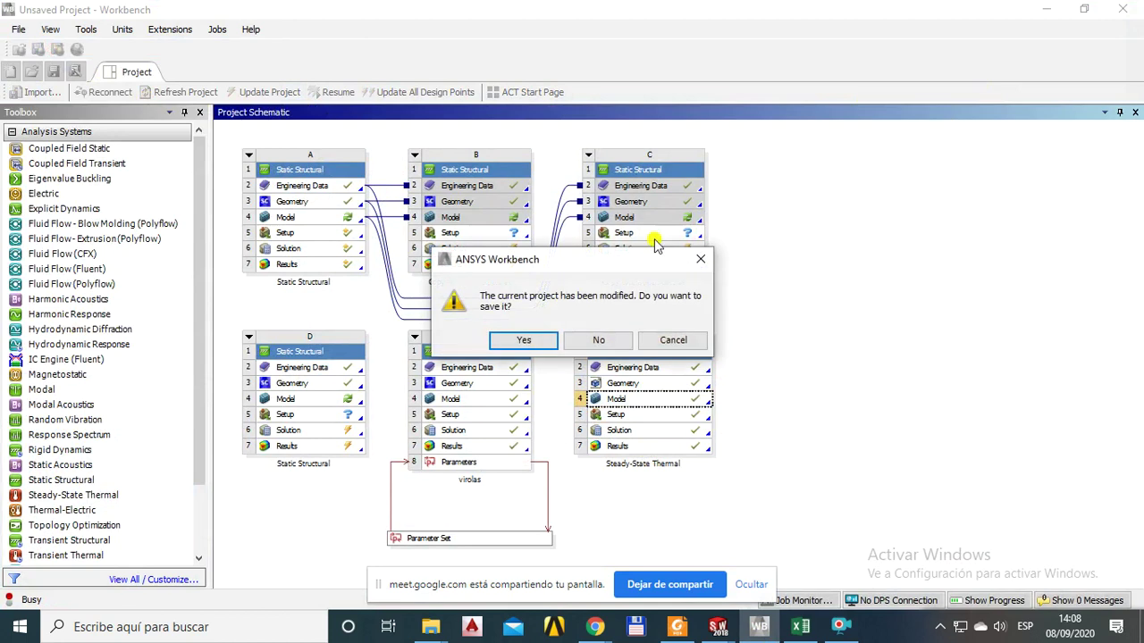
left_click(579, 344)
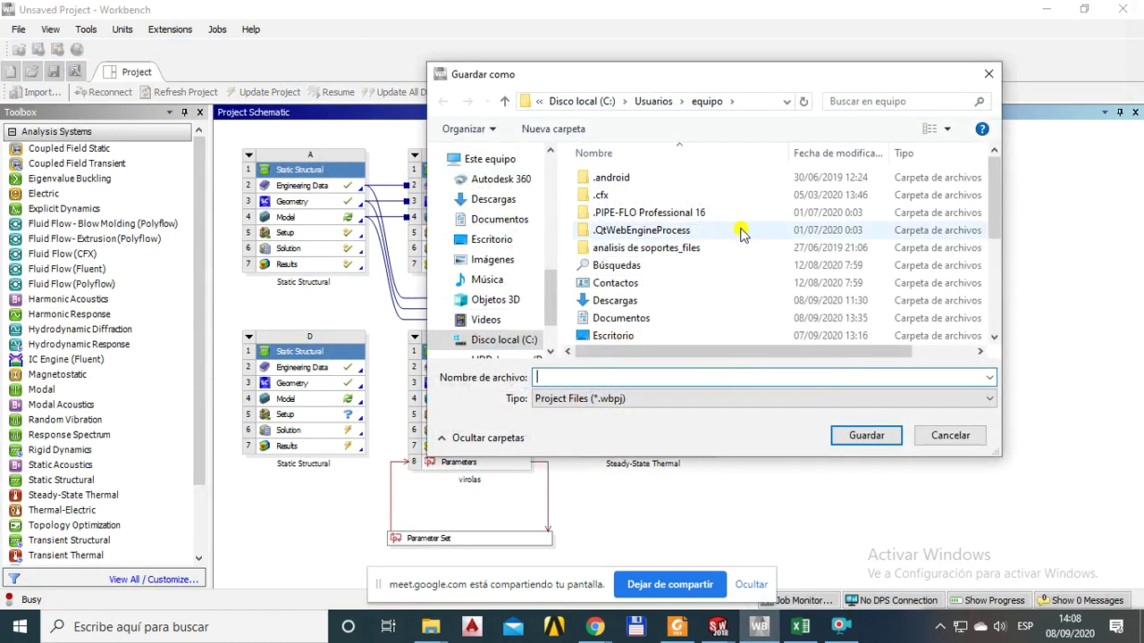
left_click(947, 435)
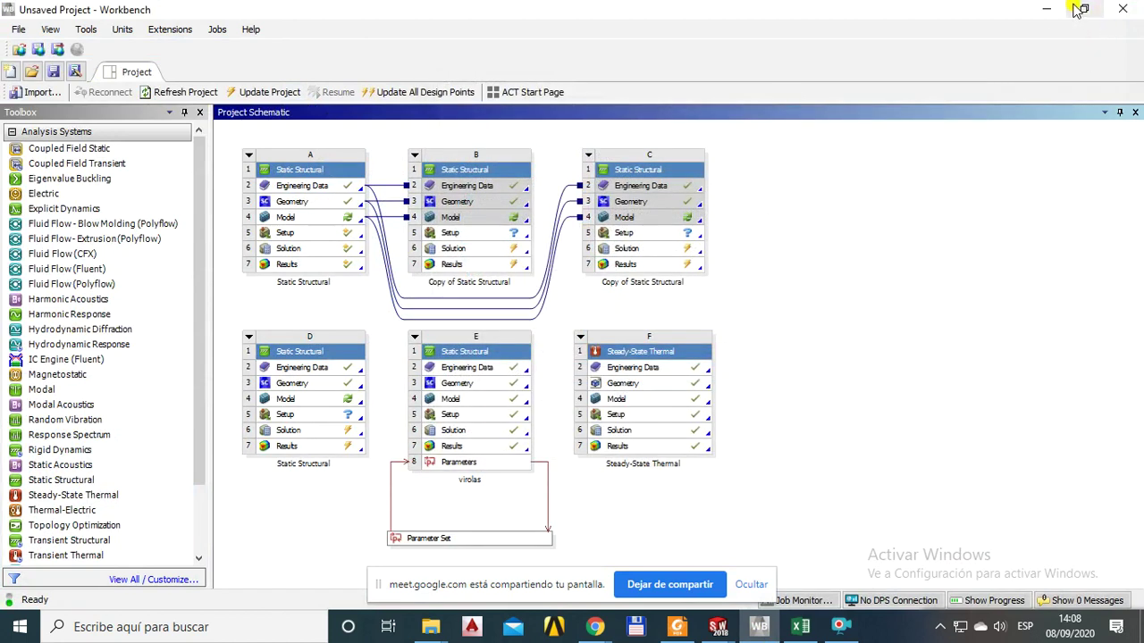
left_click(1045, 11)
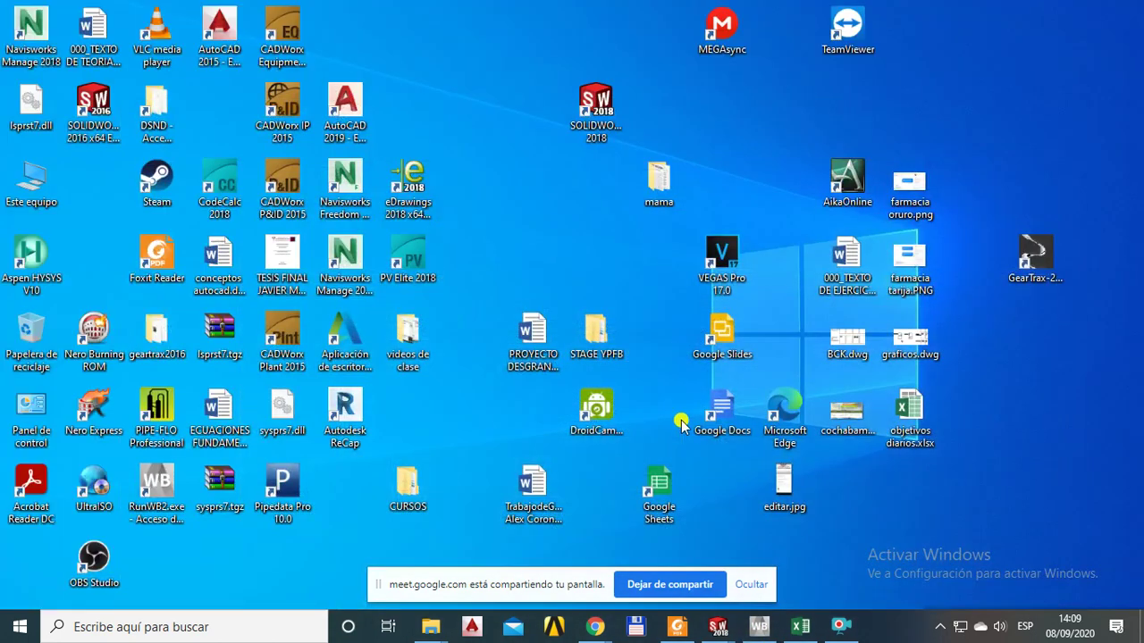
Switch to ANSYS Workbench and close it, saving the current project as s02 on the desktop (Escritorio).
left_click(758, 629)
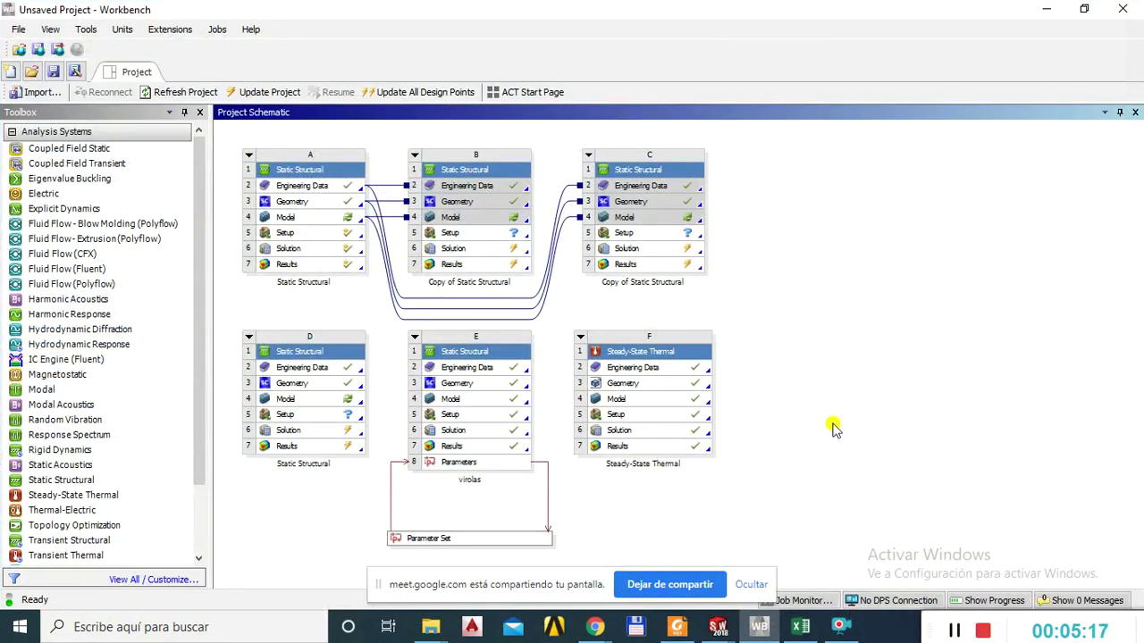
left_click(1123, 11)
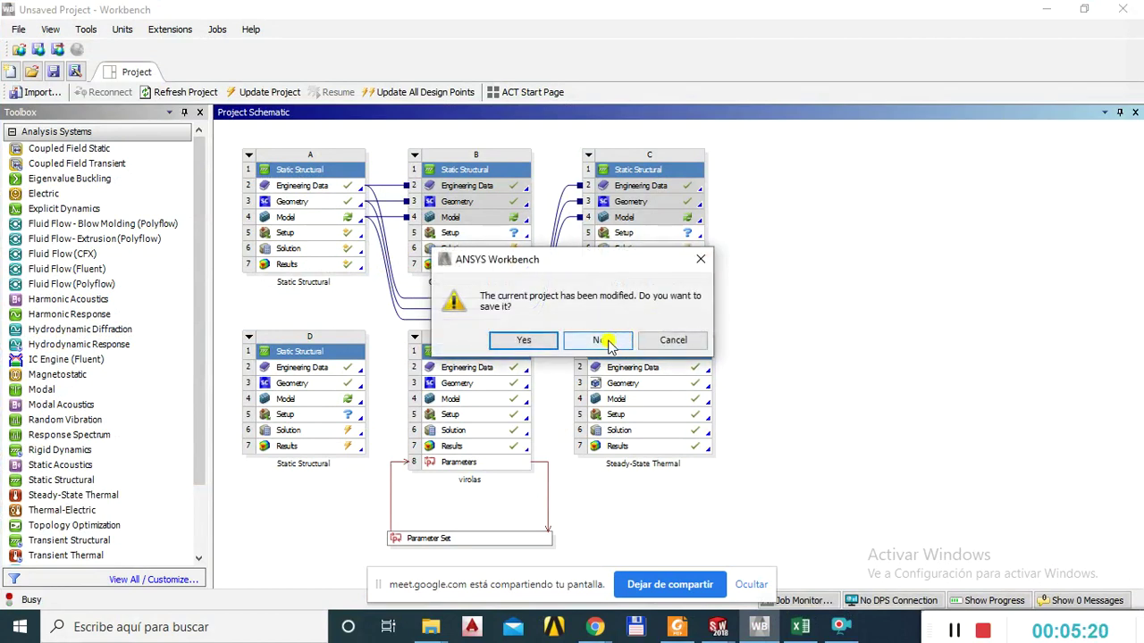
left_click(523, 341)
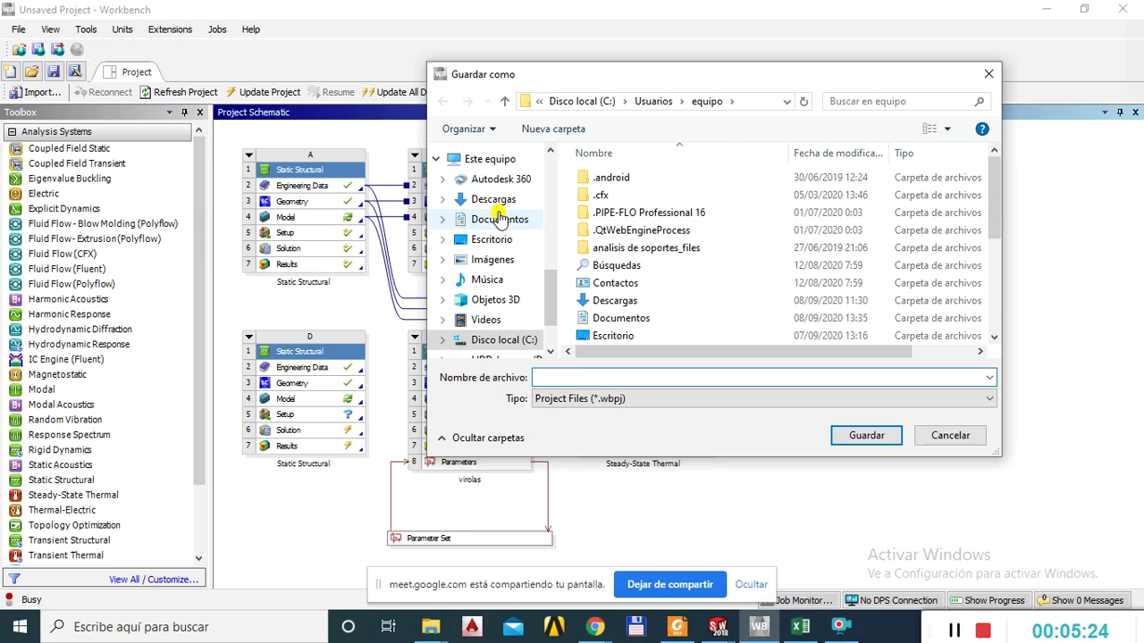
left_click(491, 240)
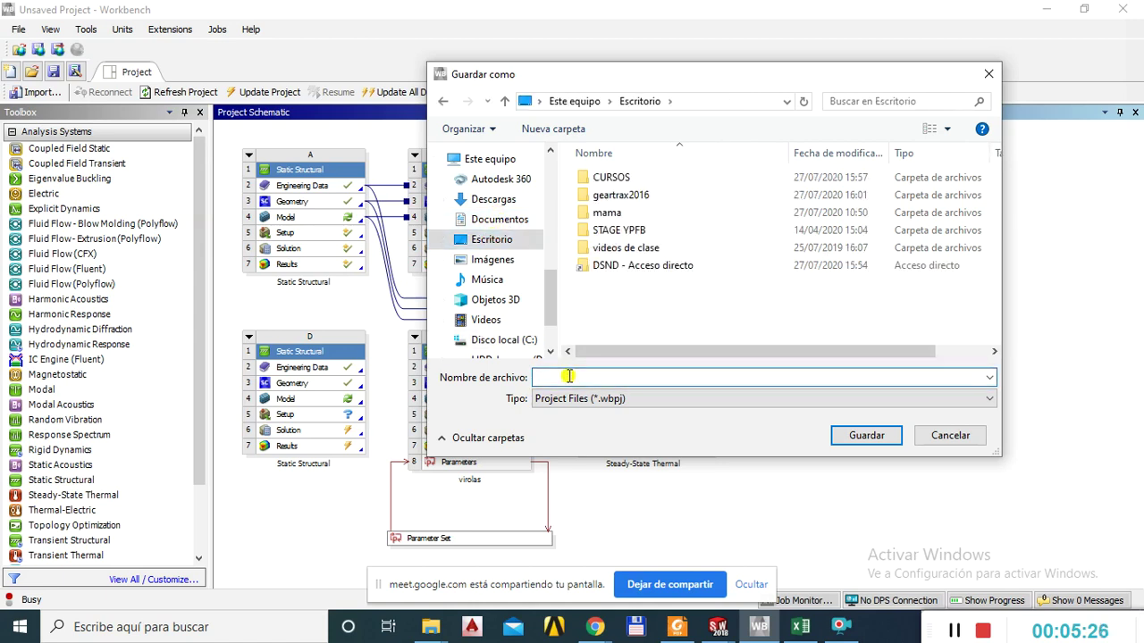
type("s02")
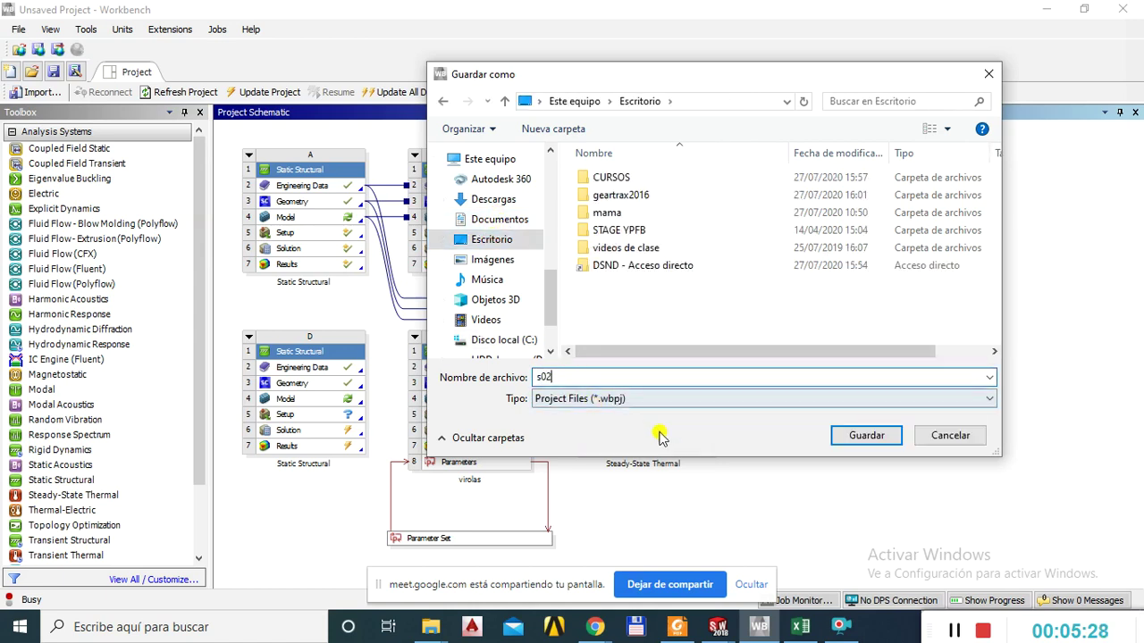
left_click(842, 437)
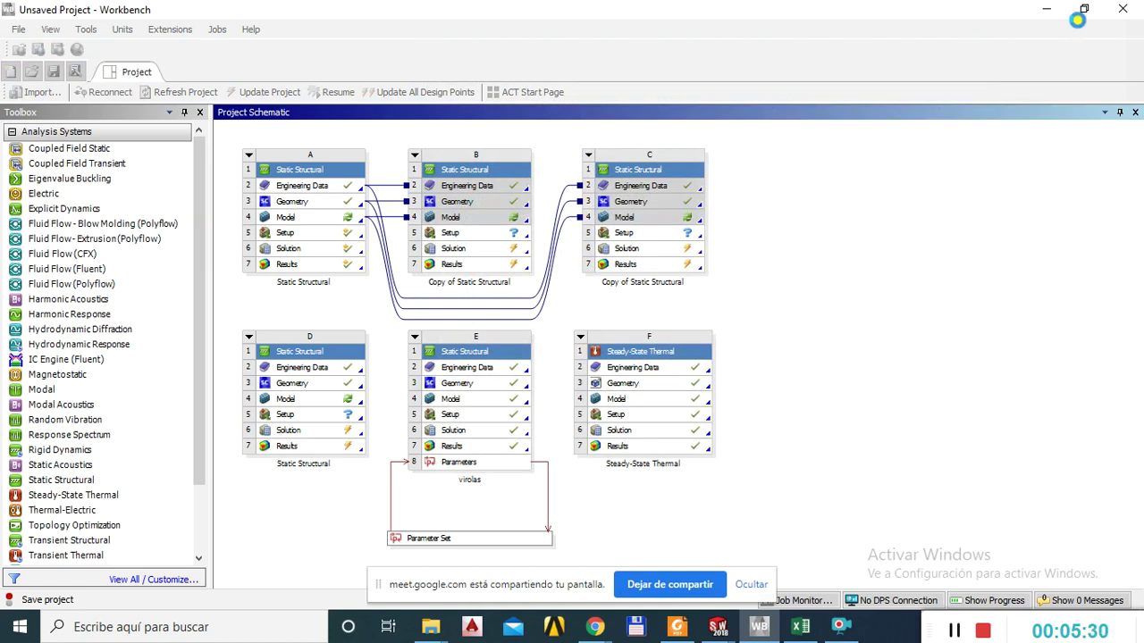
left_click(1120, 15)
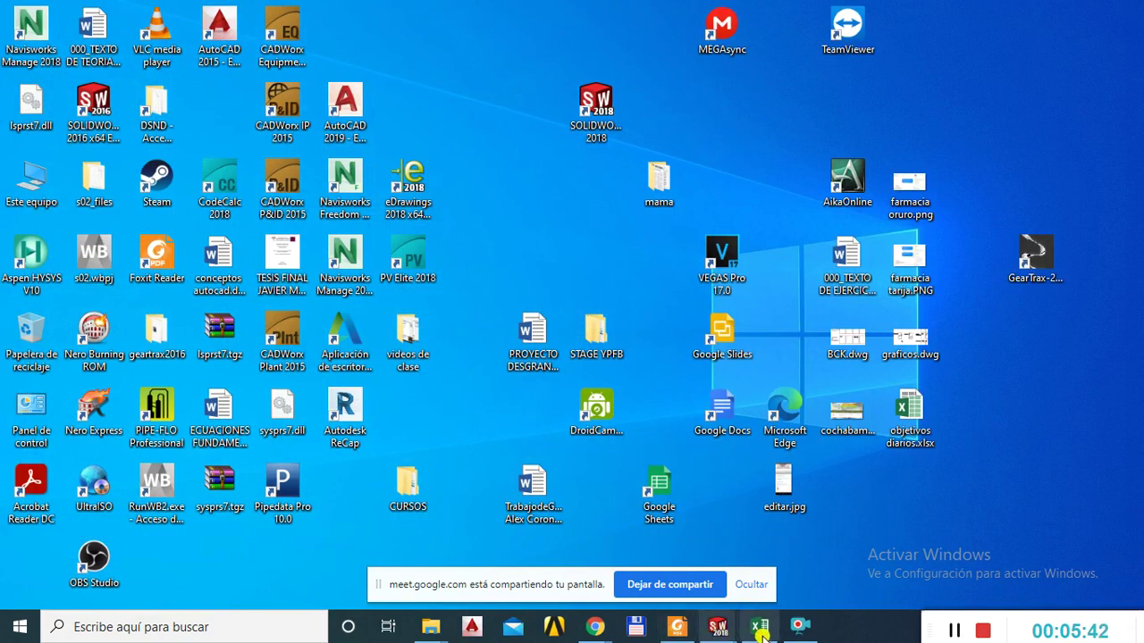
Search the installed programs for workbench and launch Workbench 2020 R2.
left_click(20, 626)
type("work")
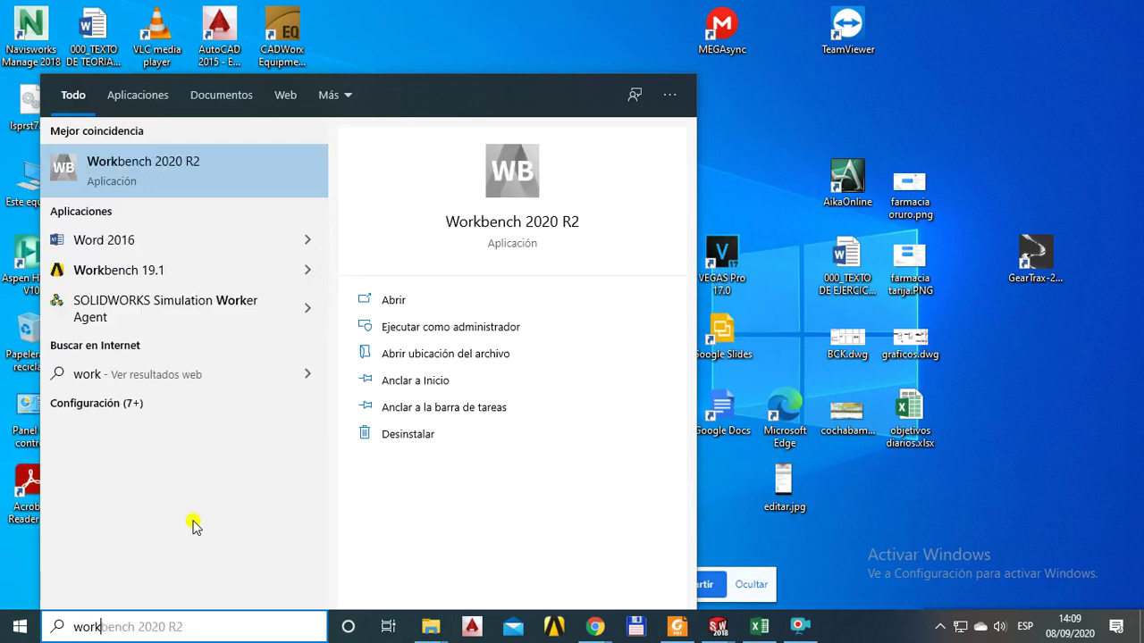
type("bench")
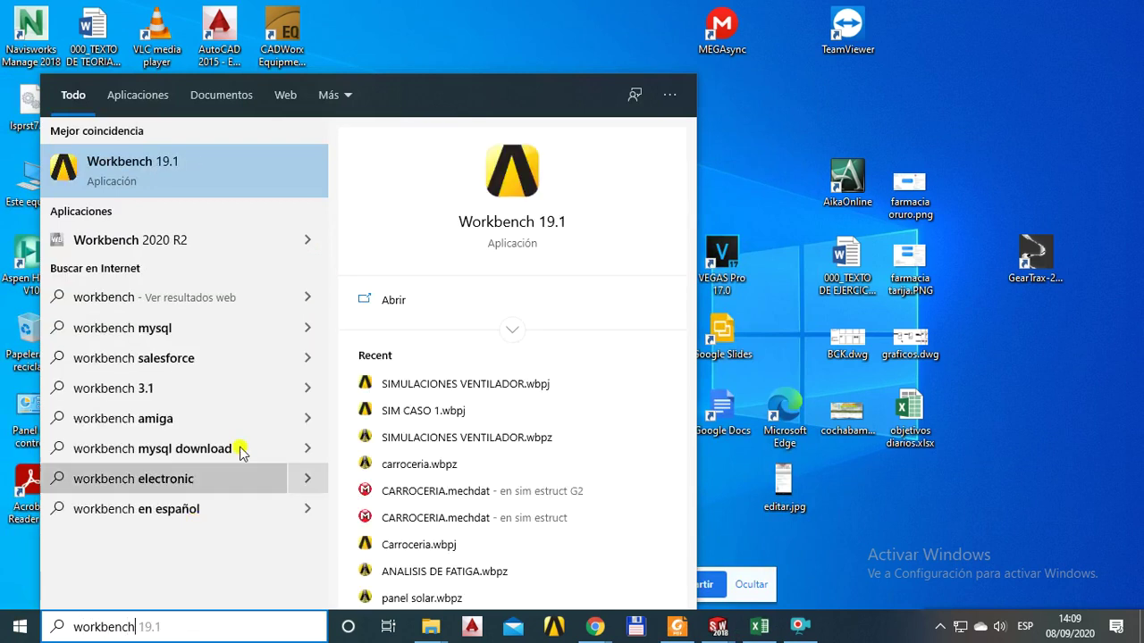
left_click(182, 249)
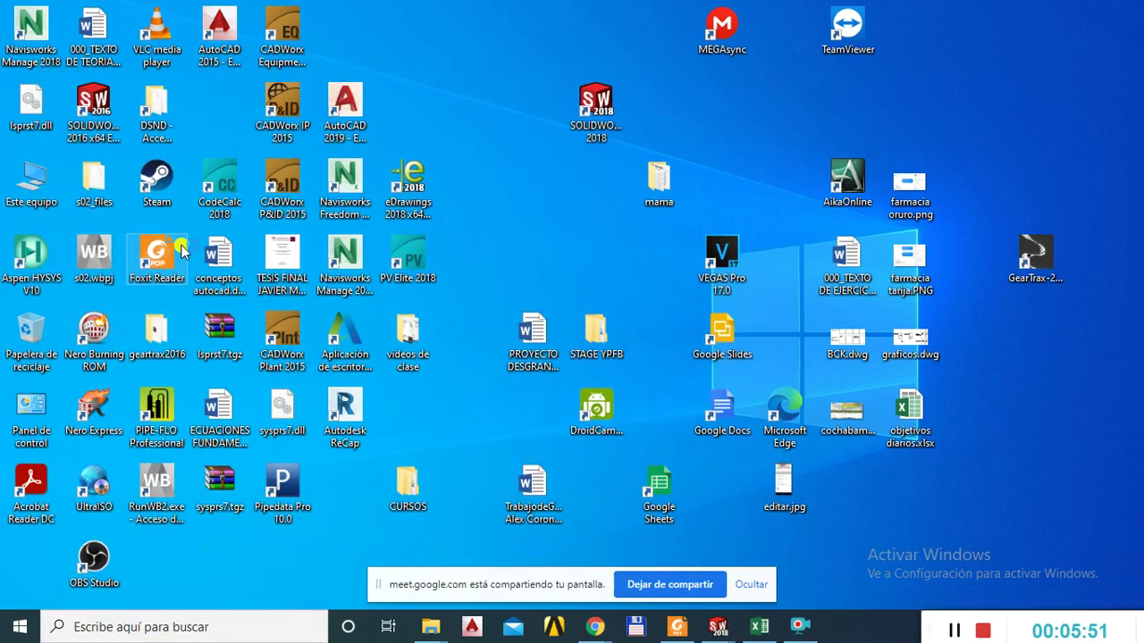
Switch to the Google Meet call, admit the two waiting participants, and return to Workbench.
mouse_move(595, 626)
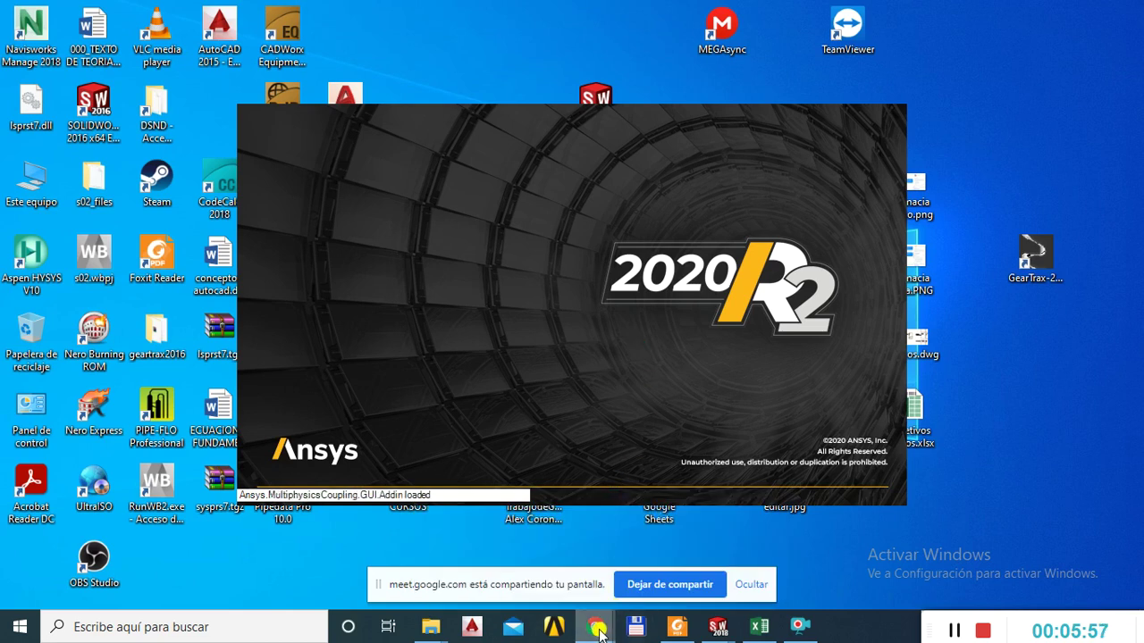
left_click(498, 500)
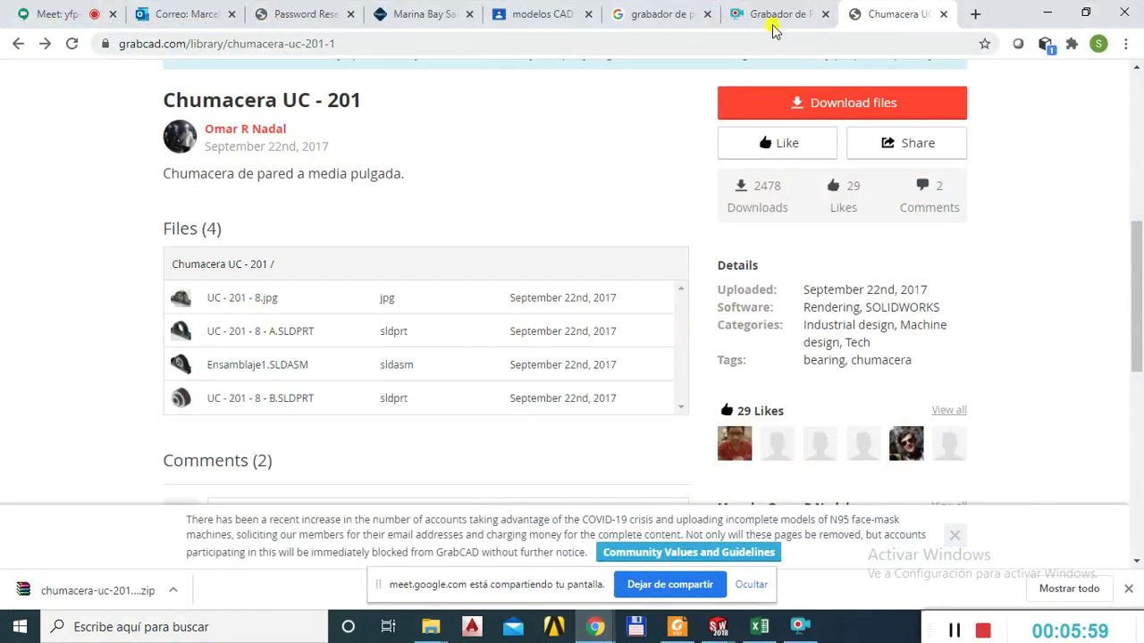
left_click(45, 11)
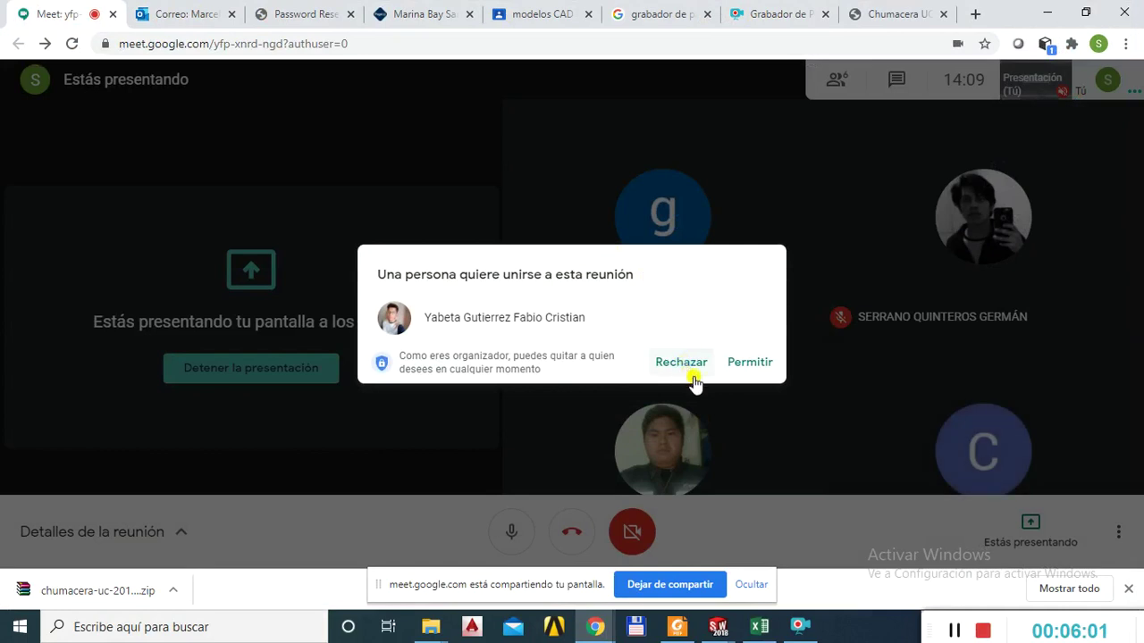
left_click(748, 369)
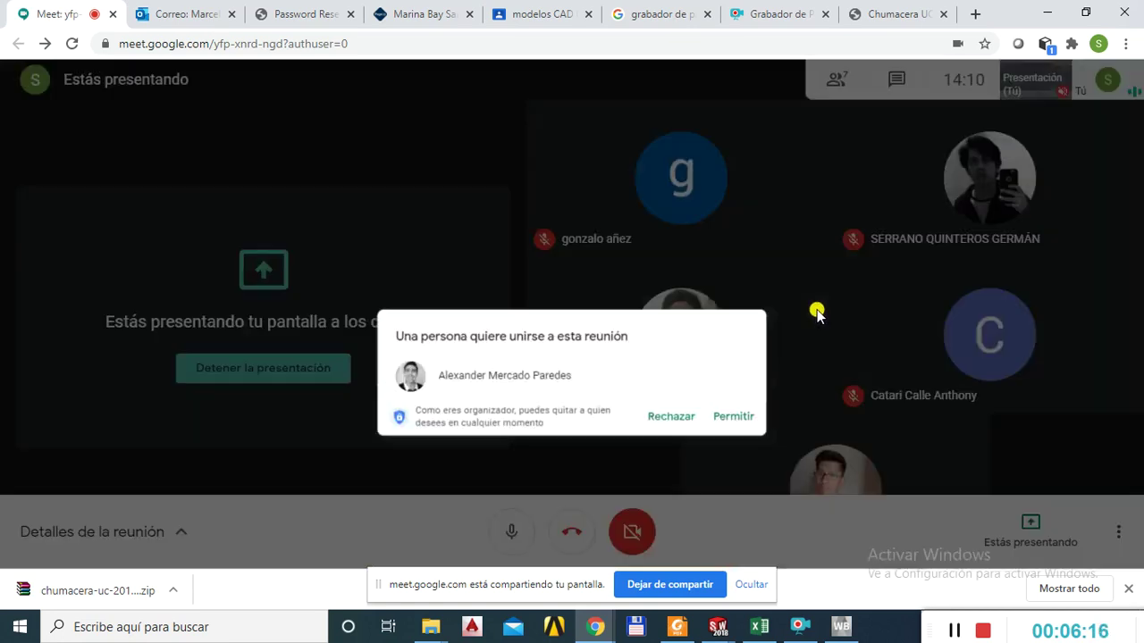
left_click(750, 362)
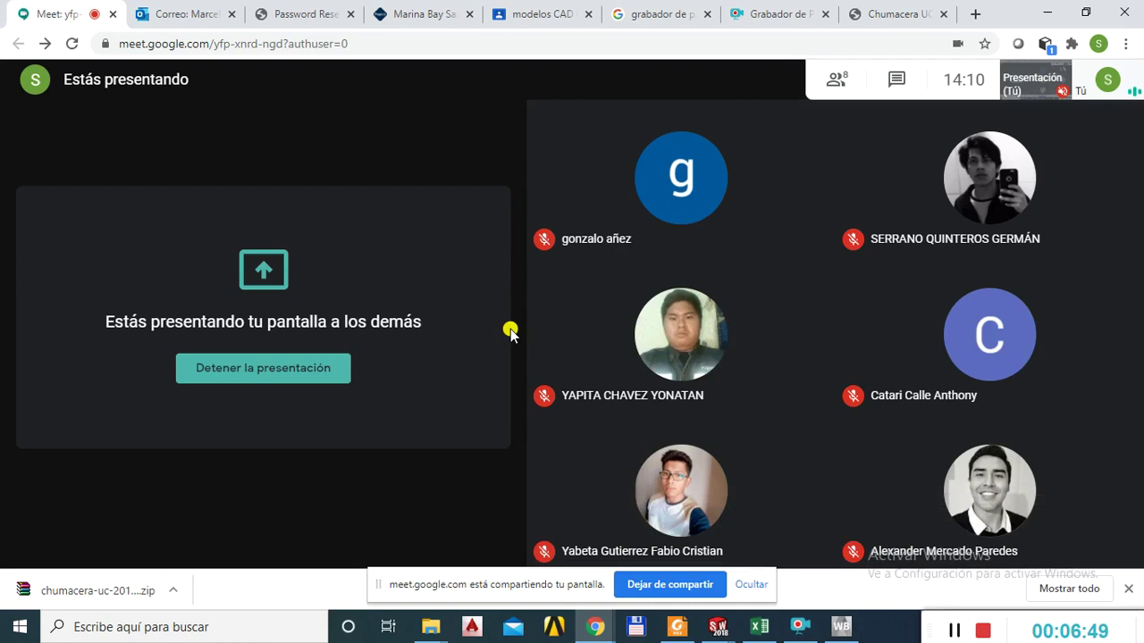
left_click(1050, 20)
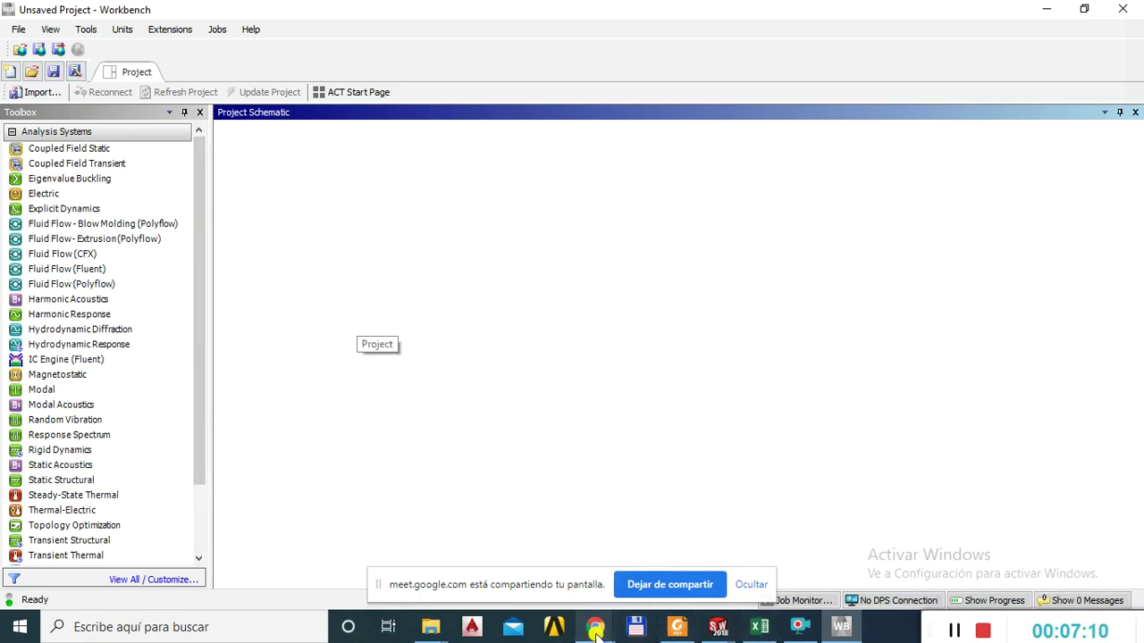
Add a Static Structural analysis system to the empty Project Schematic.
mouse_move(595, 629)
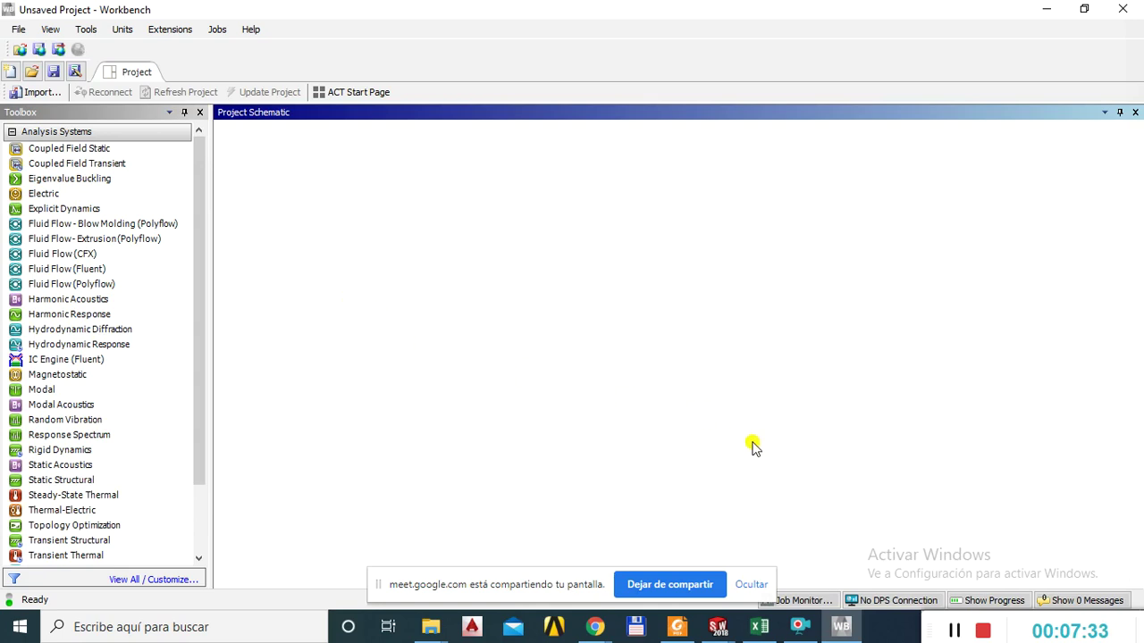
scroll(202, 363, "down", 2)
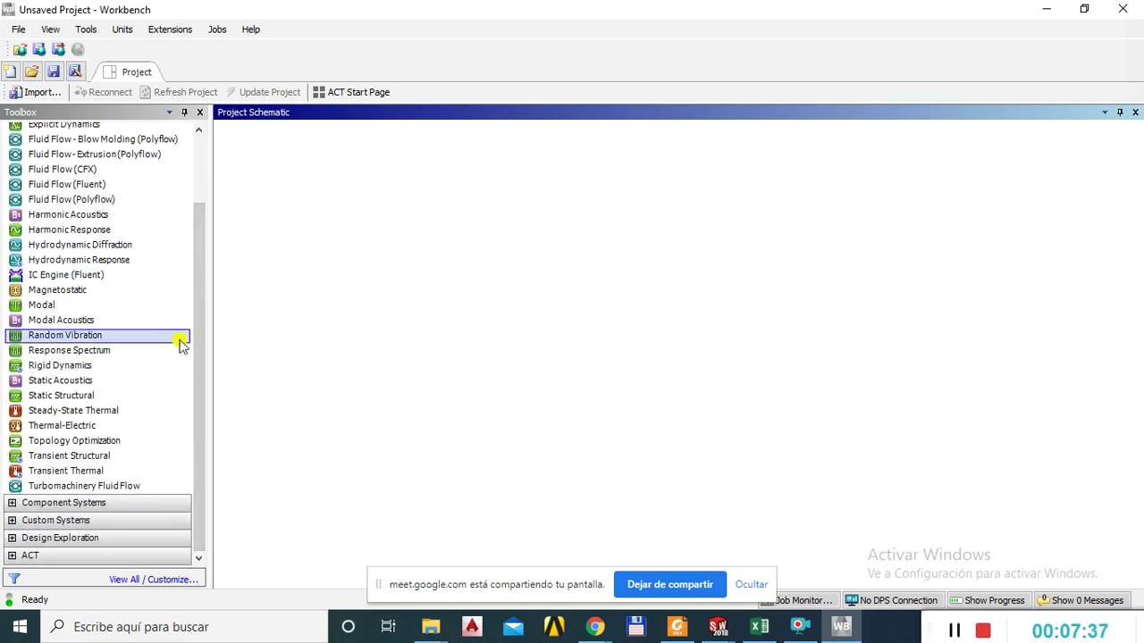
left_click_drag(191, 361, 196, 273)
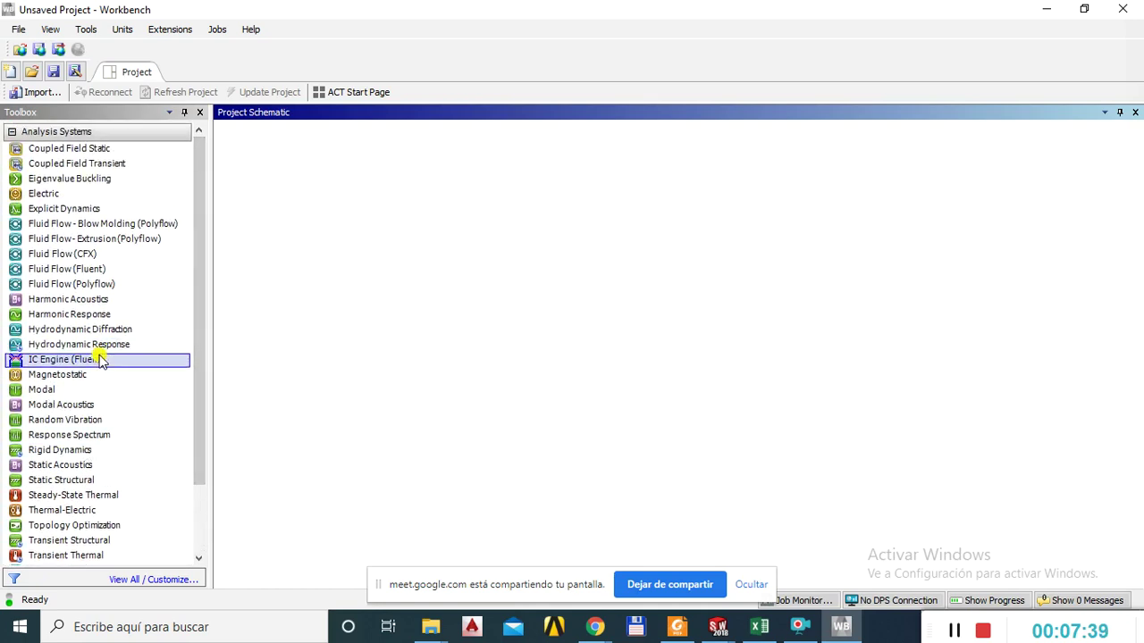
left_click(75, 485)
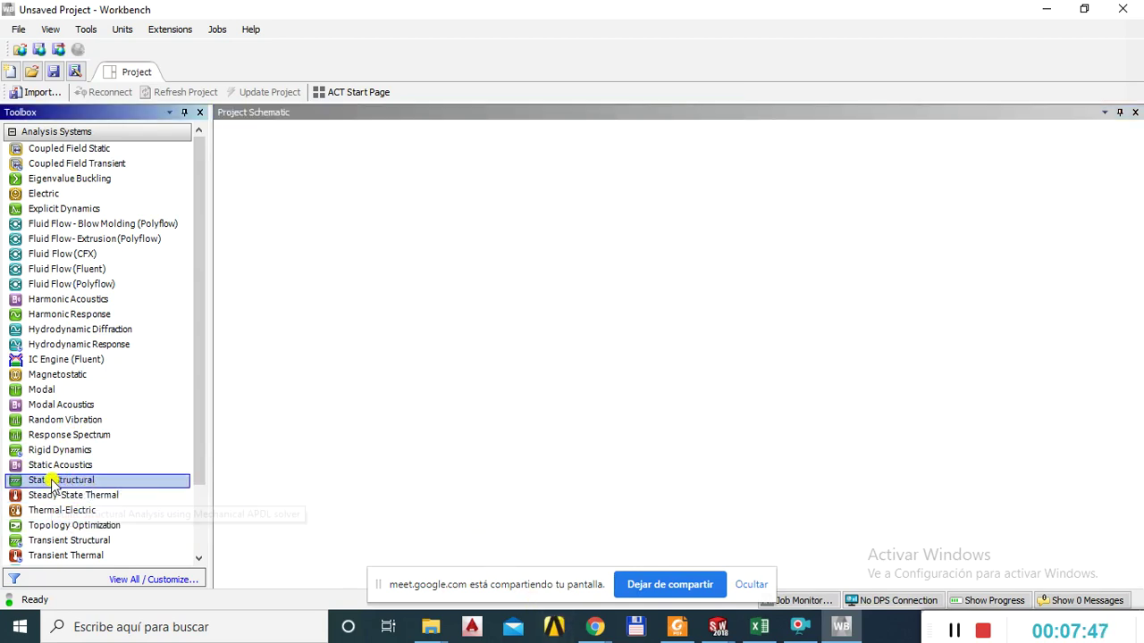
left_click_drag(51, 483, 54, 481)
left_click_drag(319, 436, 329, 202)
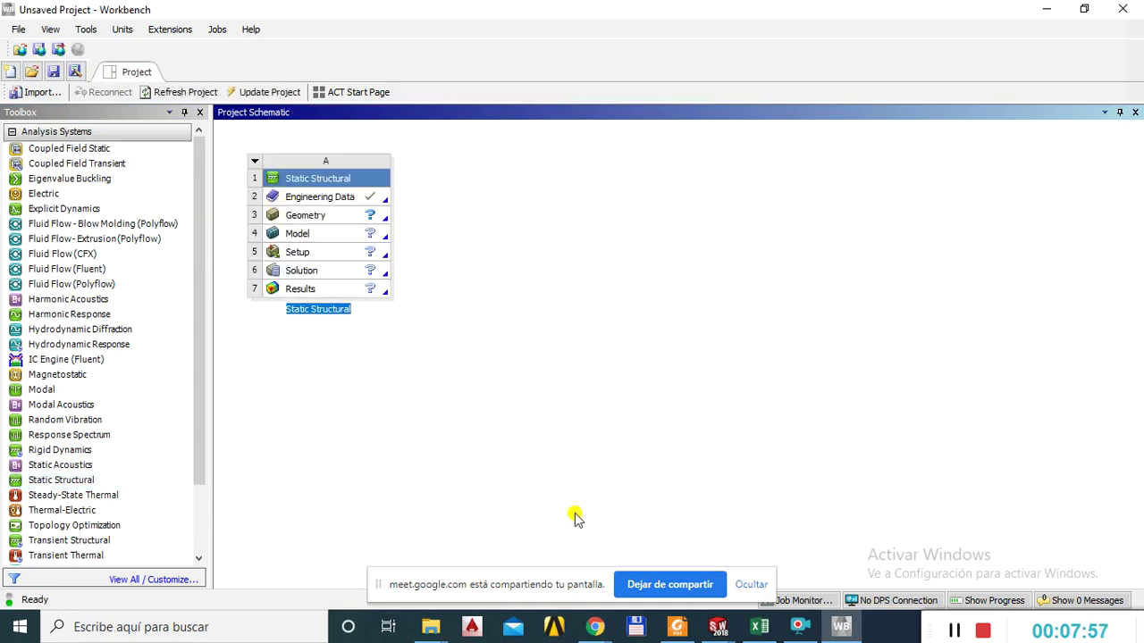
Switch back to the Google Meet call, admit one more waiting participant, and return to the Workbench project.
left_click(594, 628)
left_click(516, 501)
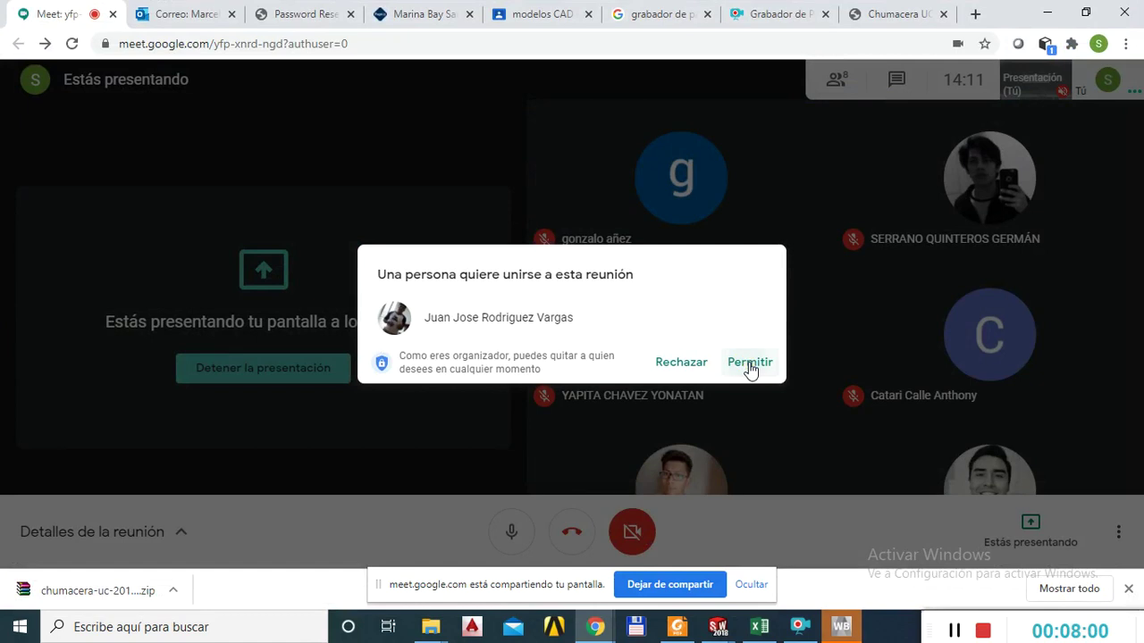
left_click(748, 363)
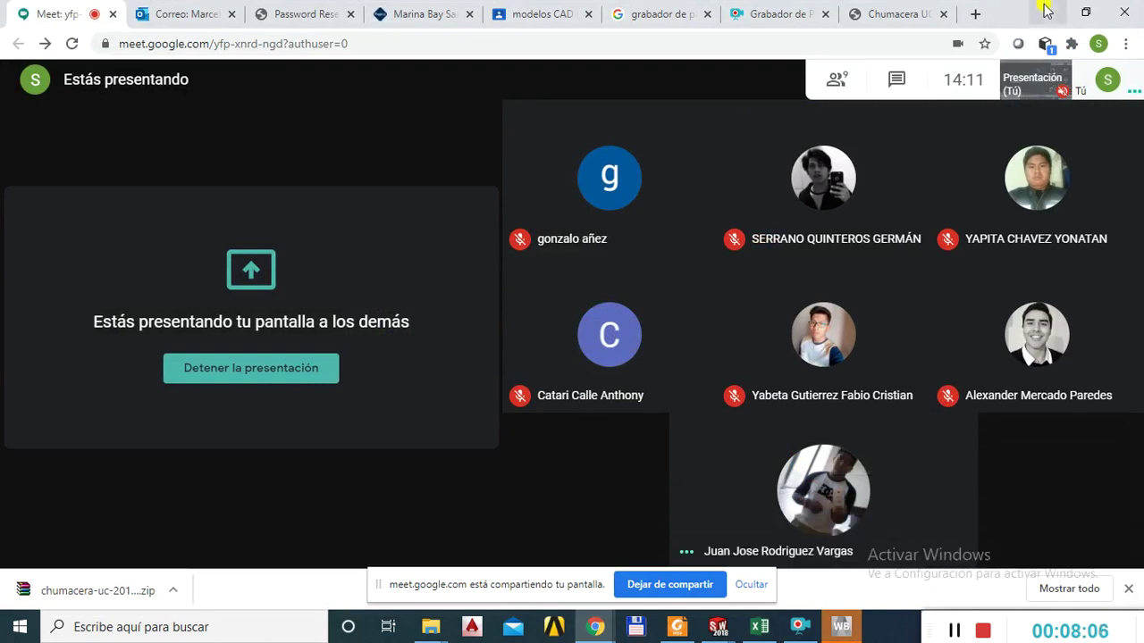
left_click(1046, 13)
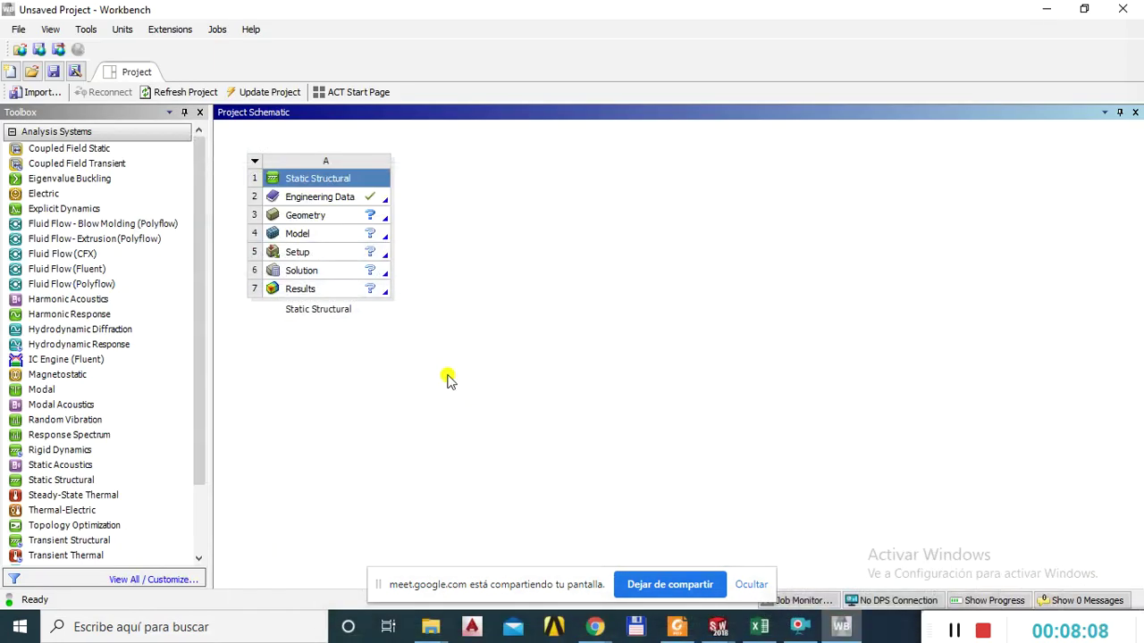
Point out the Engineering Data and Geometry cells of the Static Structural system.
left_click(289, 193)
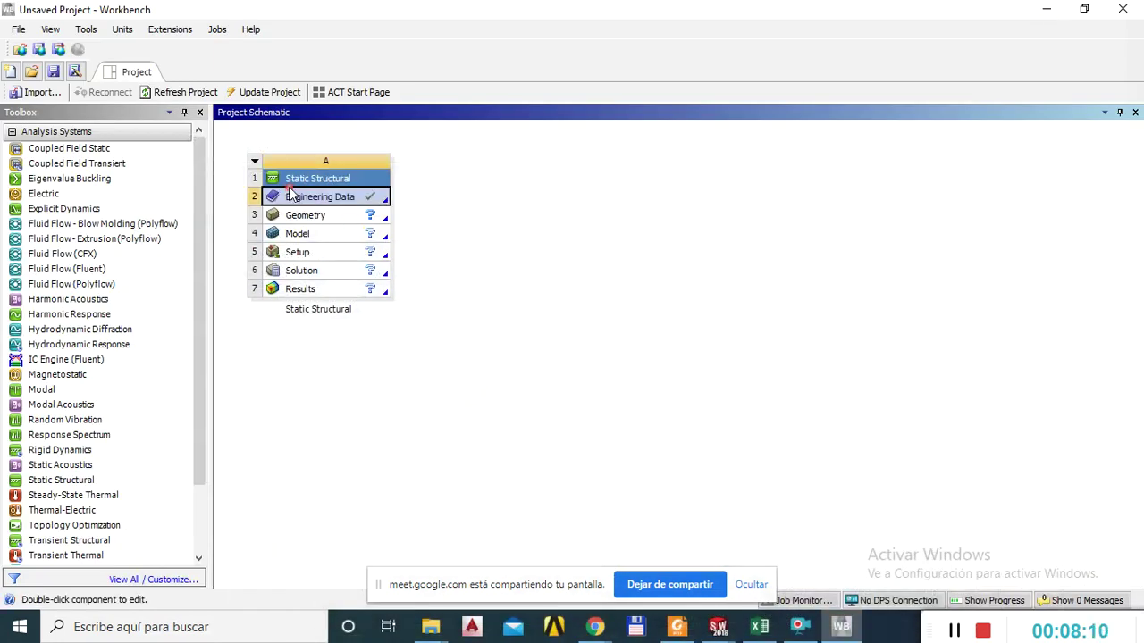
left_click(319, 222)
left_click(296, 190)
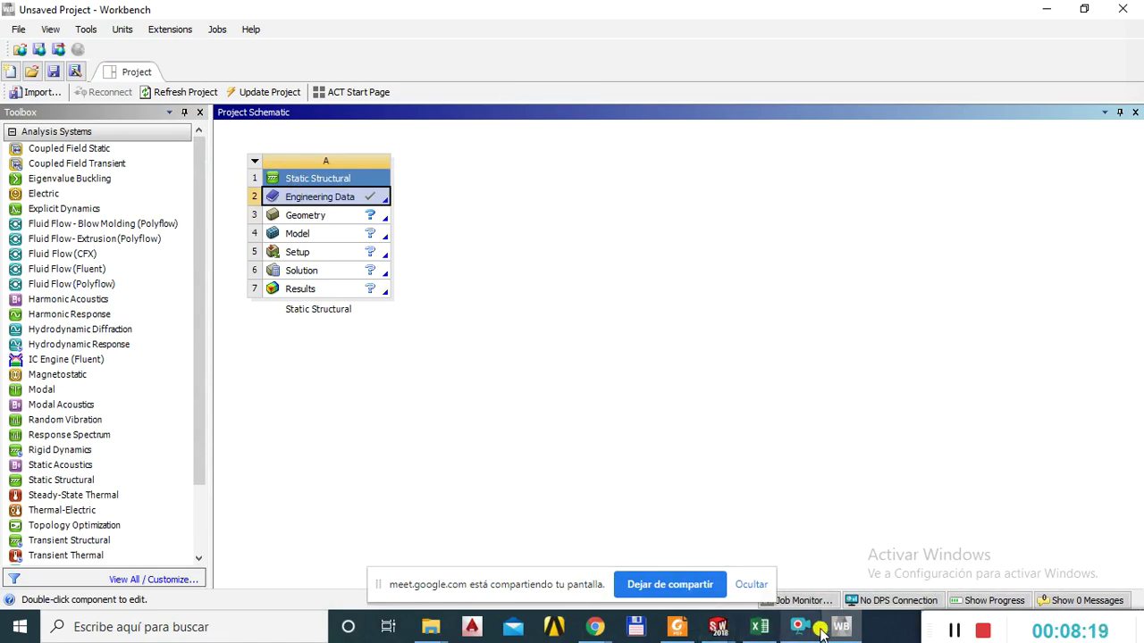
Show the Chumacera UC - 201 pillow block image on its GrabCAD page in the browser, and return to Workbench.
left_click(595, 629)
left_click(490, 508)
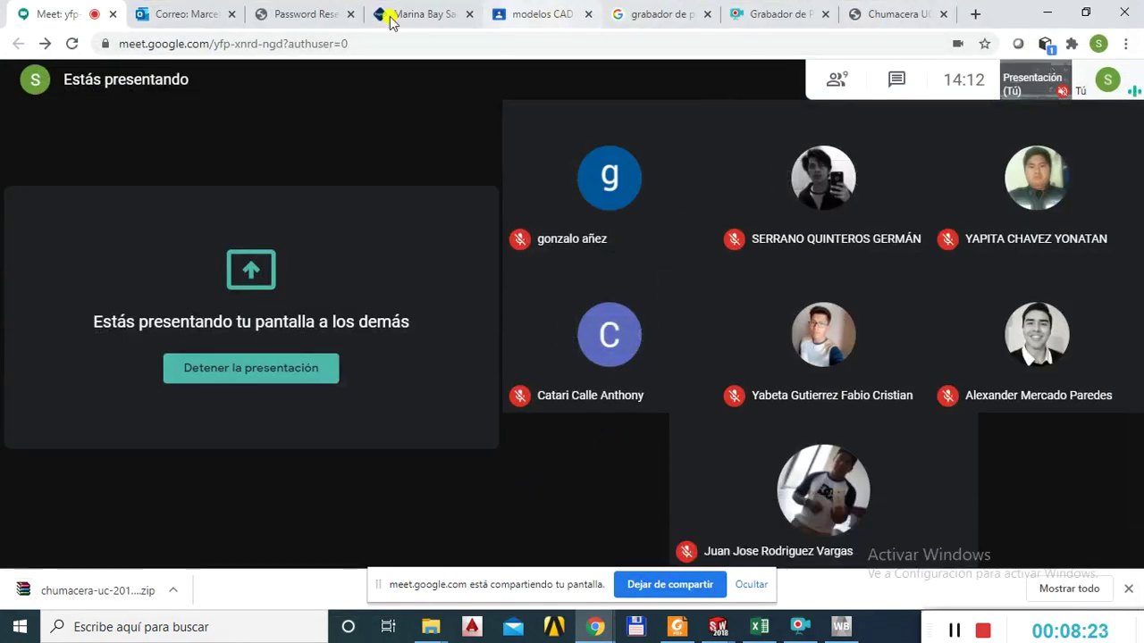
left_click(893, 14)
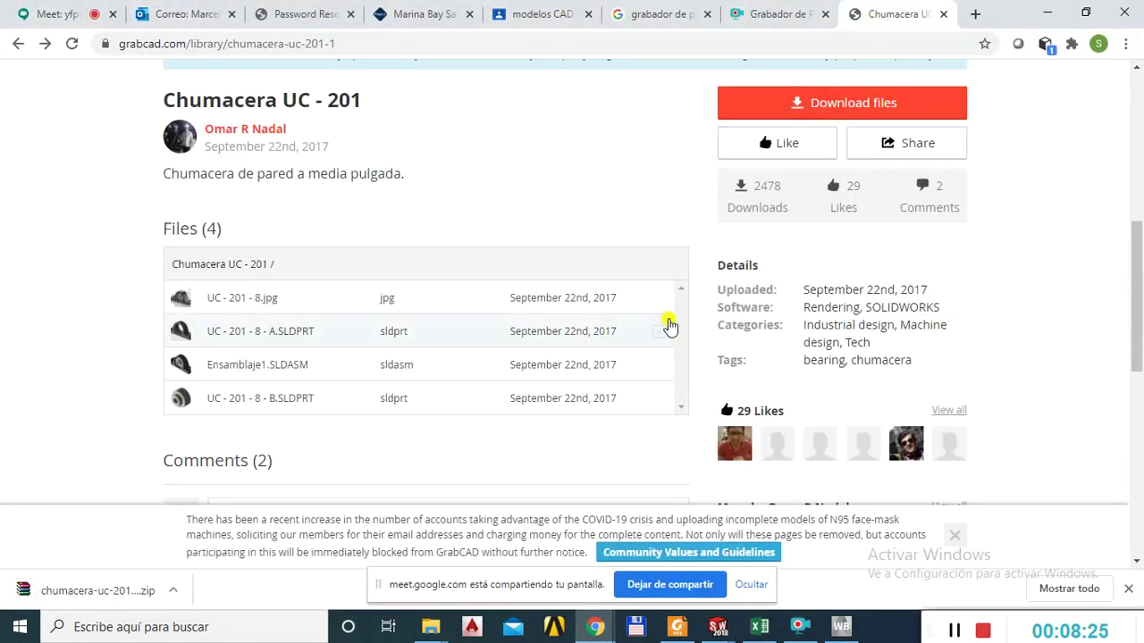
scroll(429, 327, "up", 5)
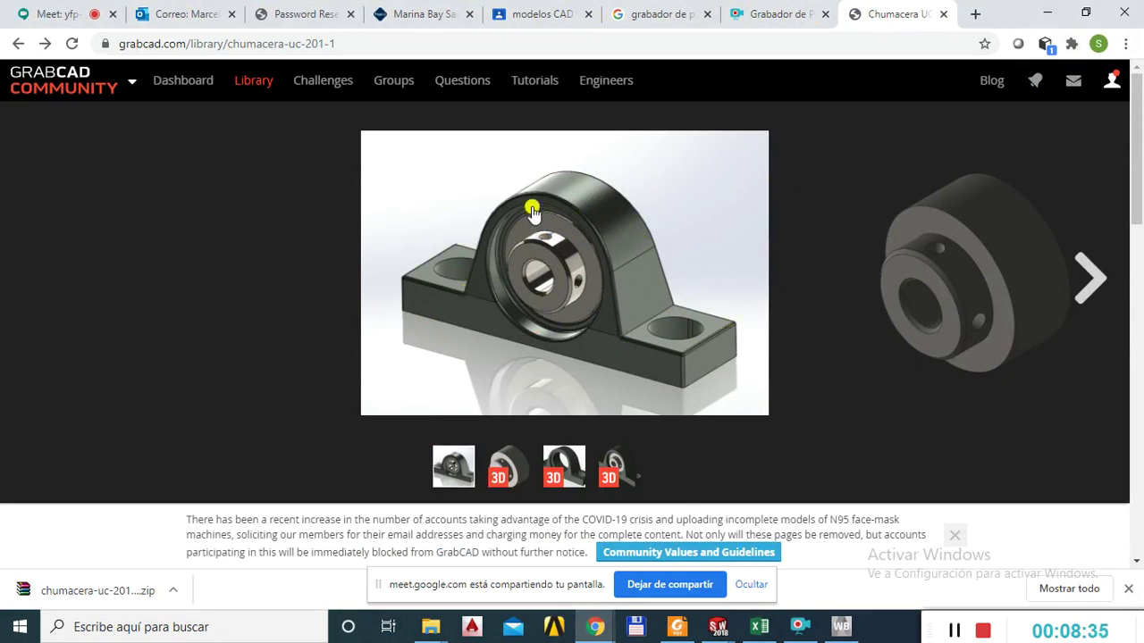
left_click(1047, 13)
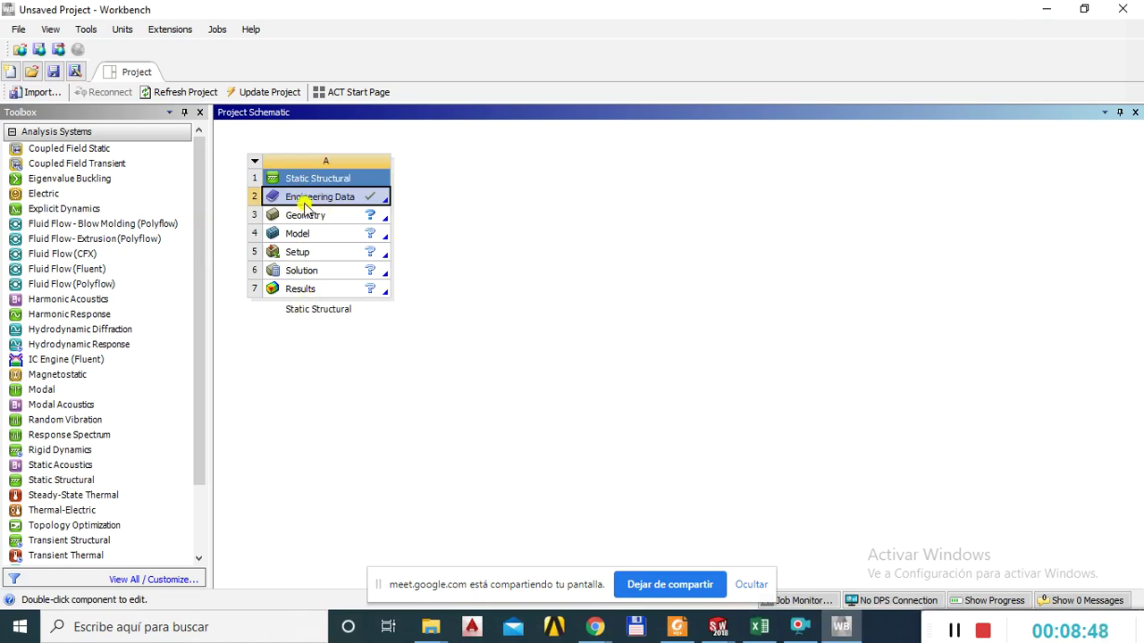
Open the Static Structural system's Engineering Data and point out the Structural Steel entry and the new-material row without changing them.
double_click(307, 199)
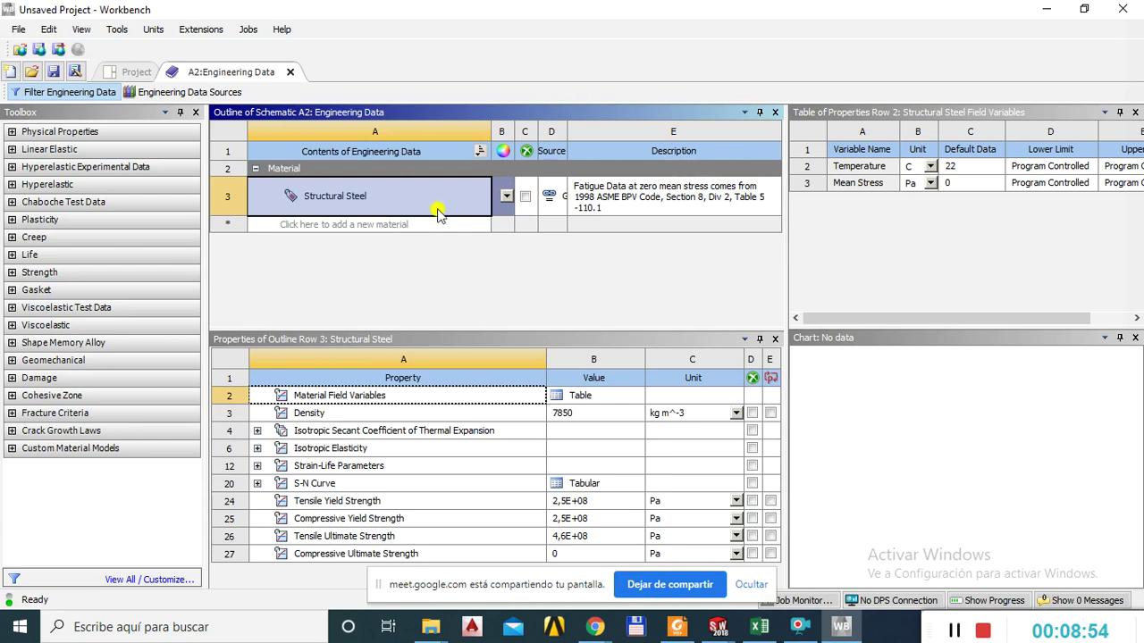
left_click(351, 199)
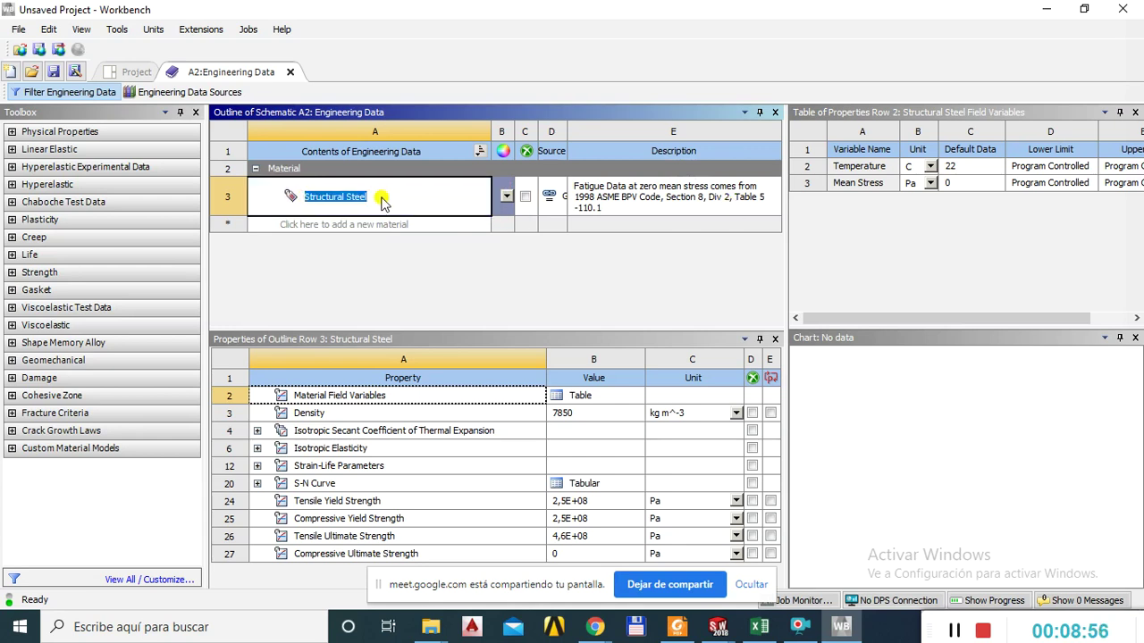
key("Escape")
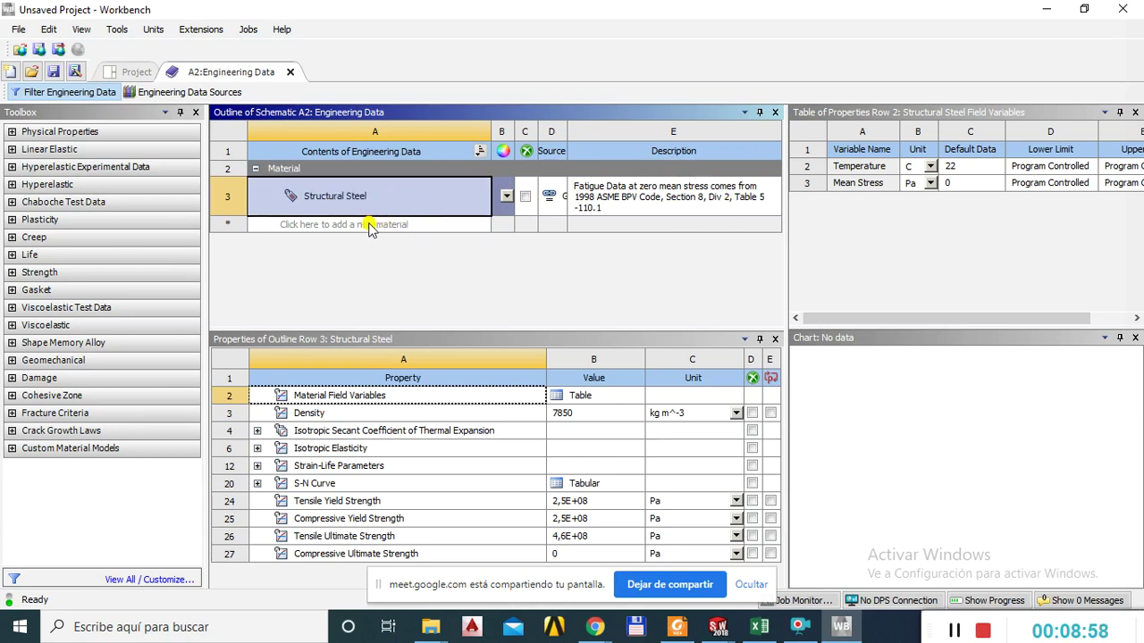
left_click(324, 226)
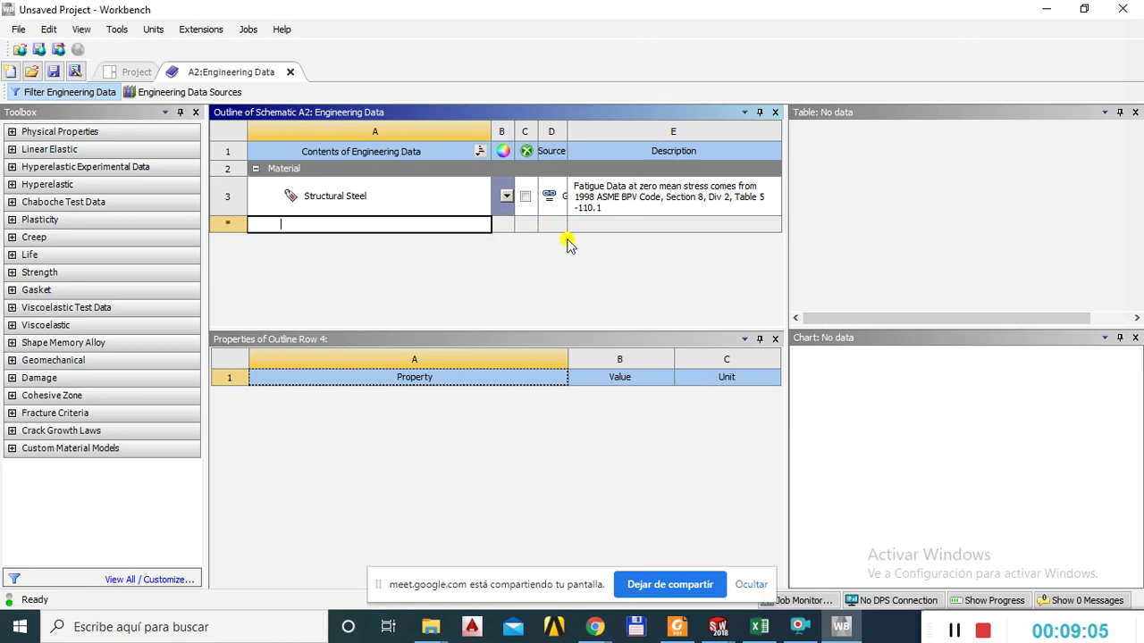
left_click(394, 253)
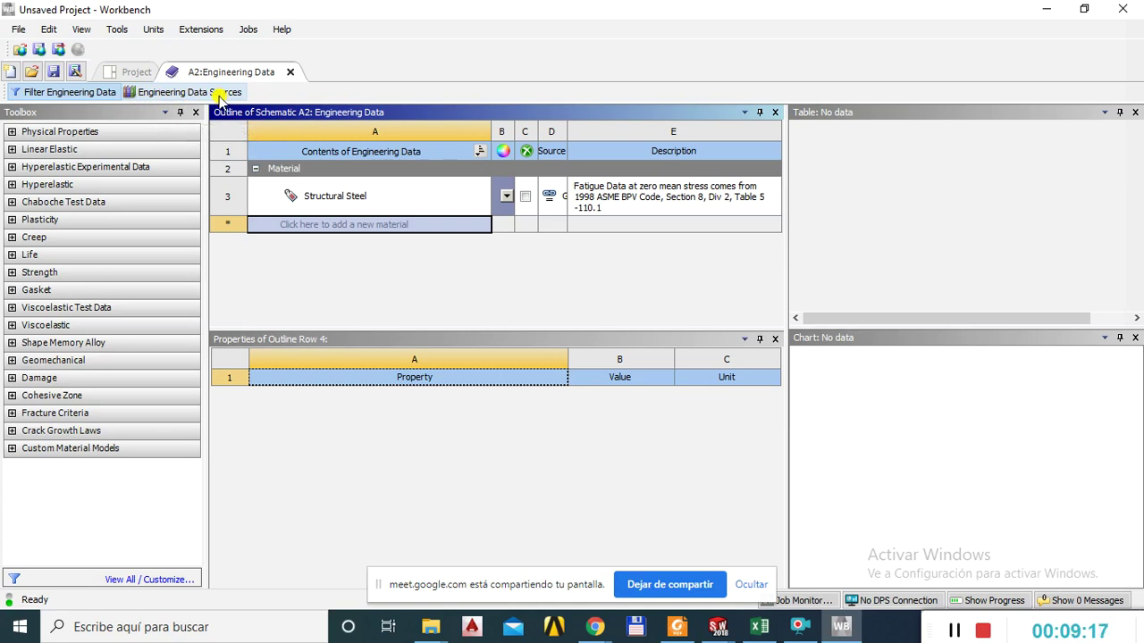
Display the Engineering Data Sources and look through the available material libraries.
left_click(166, 95)
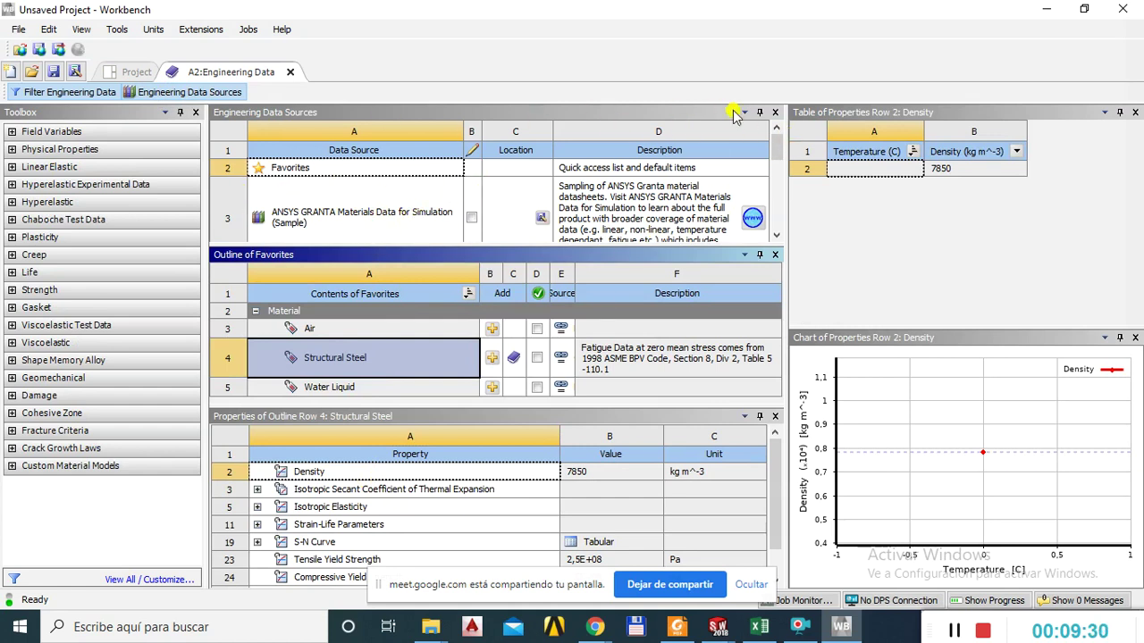
left_click_drag(775, 147, 777, 204)
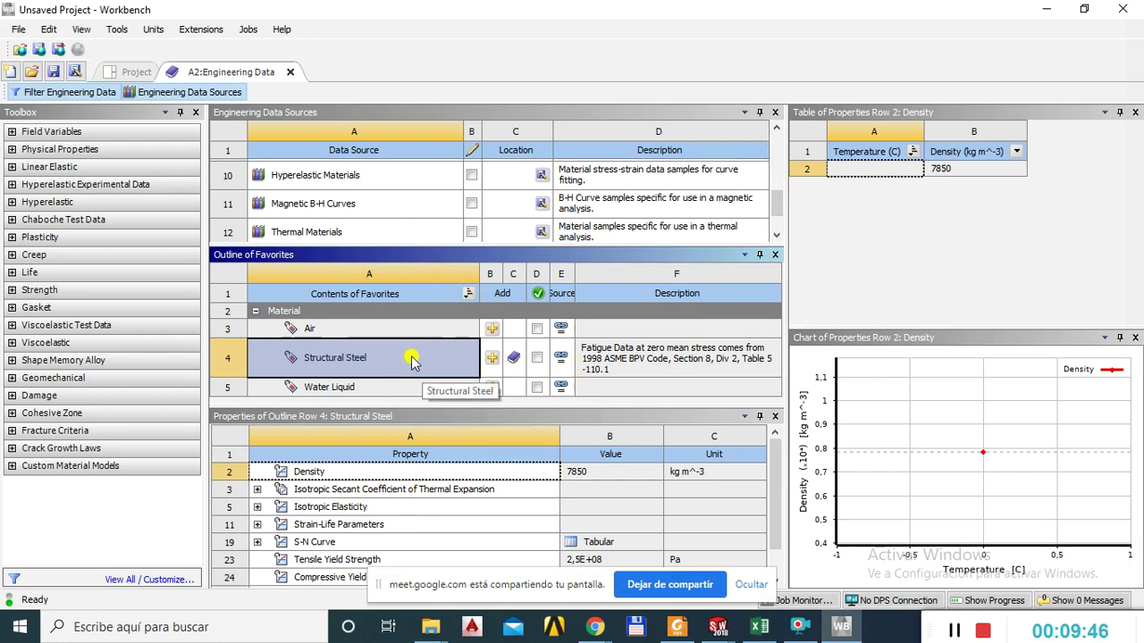
left_click_drag(775, 204, 784, 173)
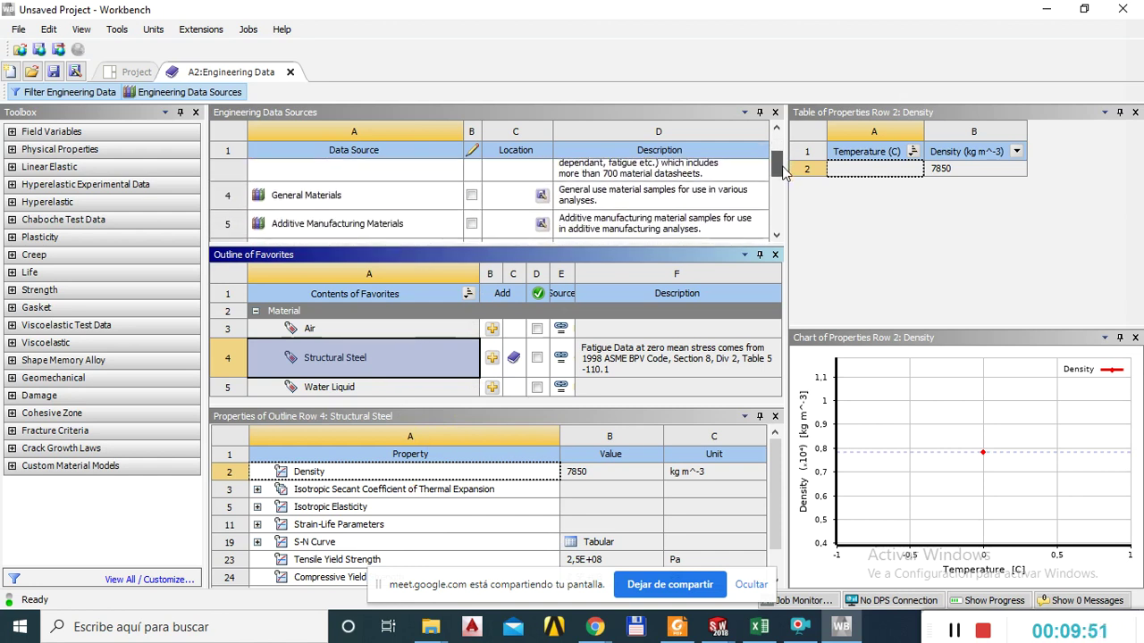
Add Gray Cast Iron from the General Materials library to the analysis's Engineering Data.
left_click(362, 196)
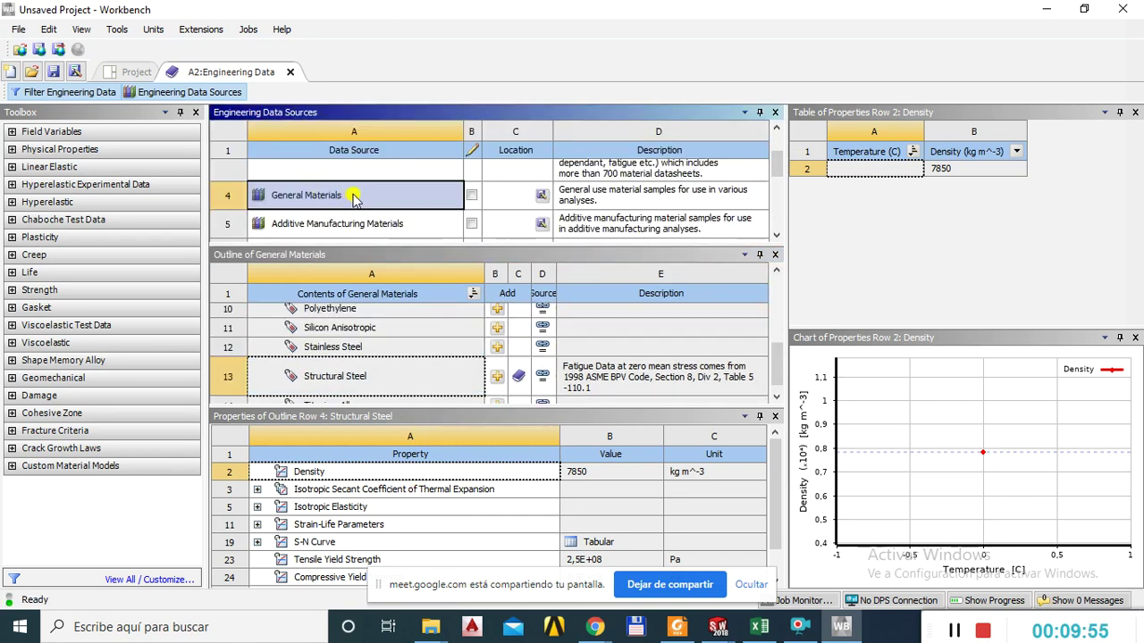
left_click_drag(778, 368, 785, 342)
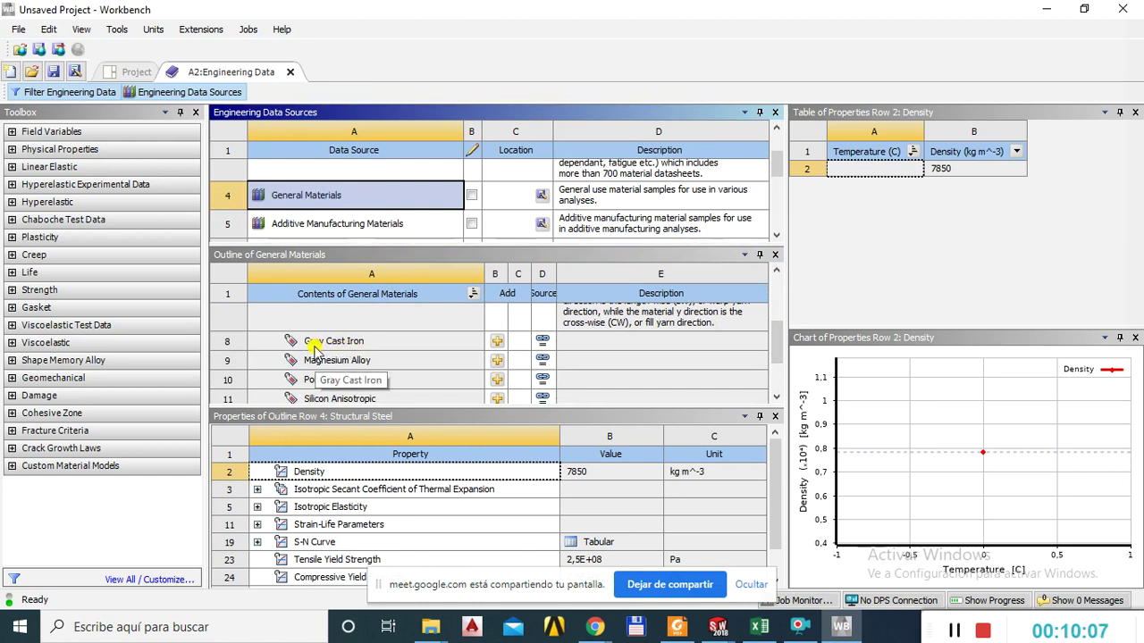
left_click(379, 344)
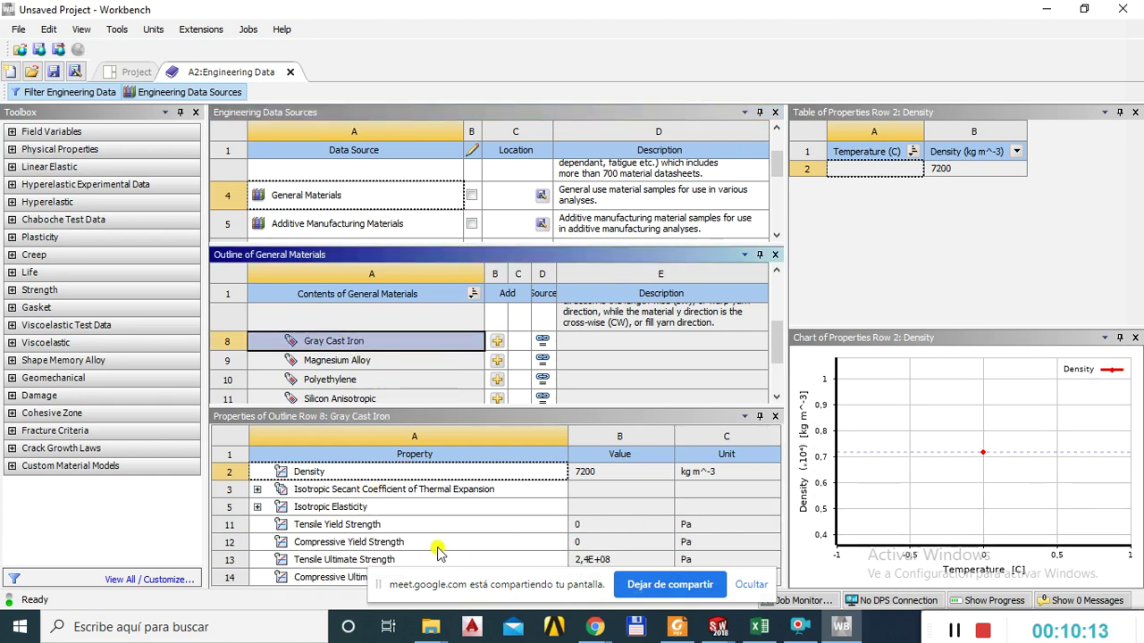
left_click(495, 342)
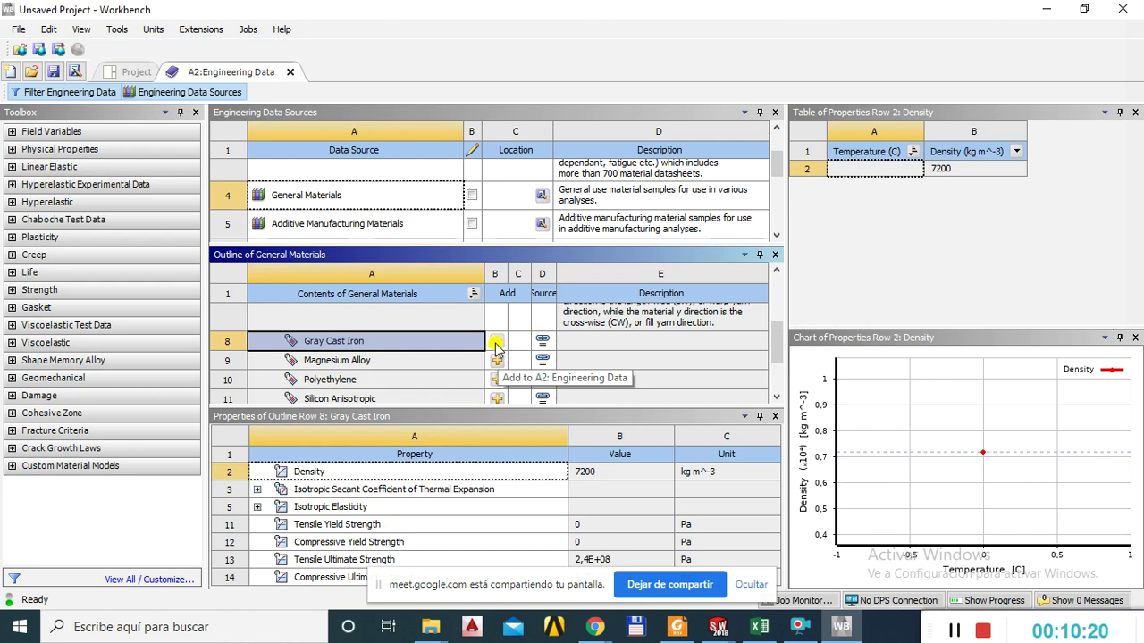
Add Gray Cast Iron to A2: Engineering Data, glance at the project schematic and return to the General Materials outline.
left_click(496, 342)
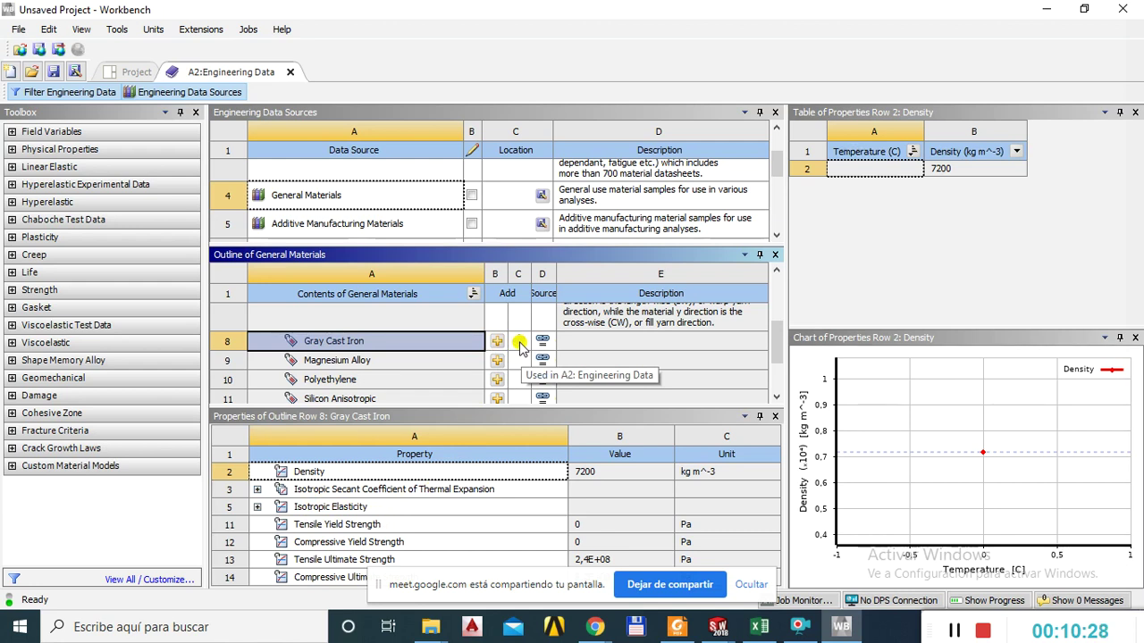
left_click(124, 74)
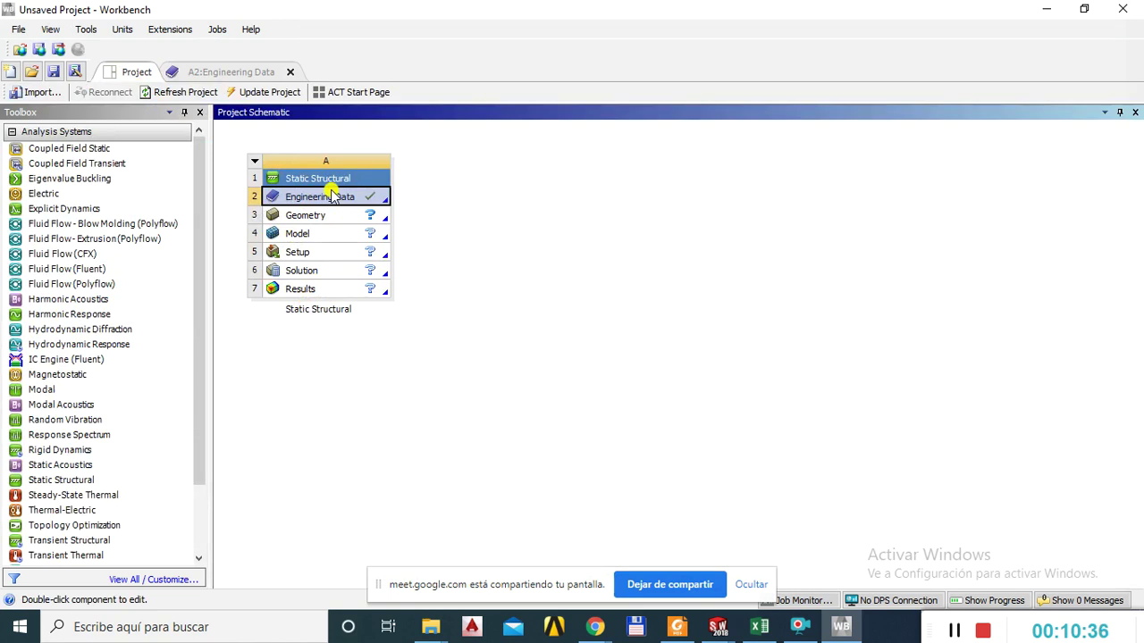
left_click(228, 72)
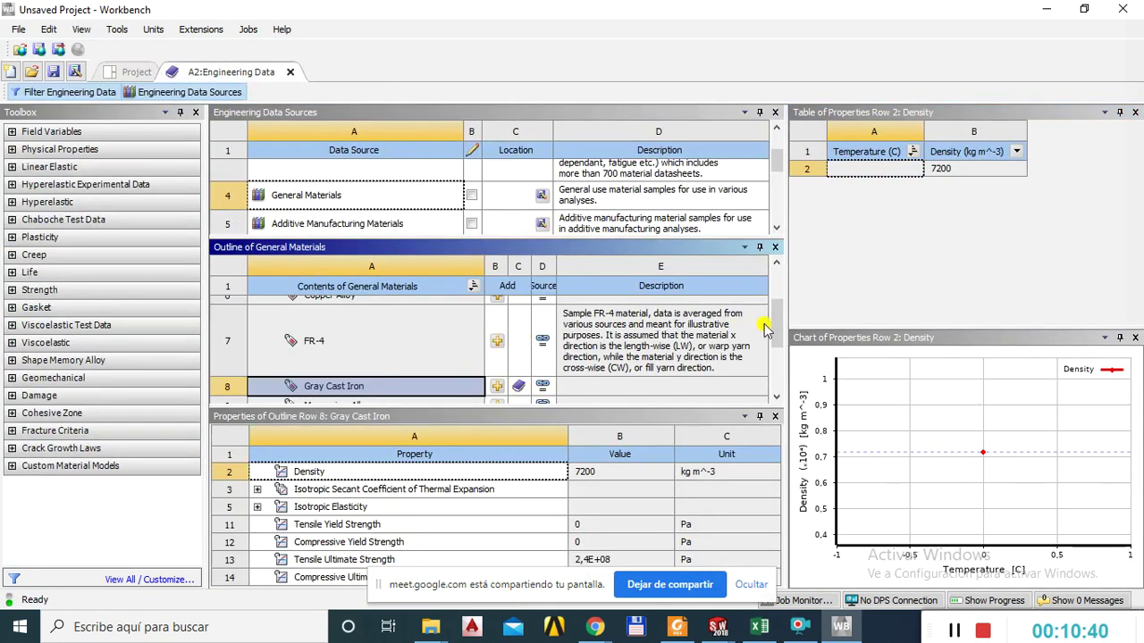
scroll(777, 329, "down", 3)
scroll(785, 329, "up", 3)
scroll(786, 328, "up", 2)
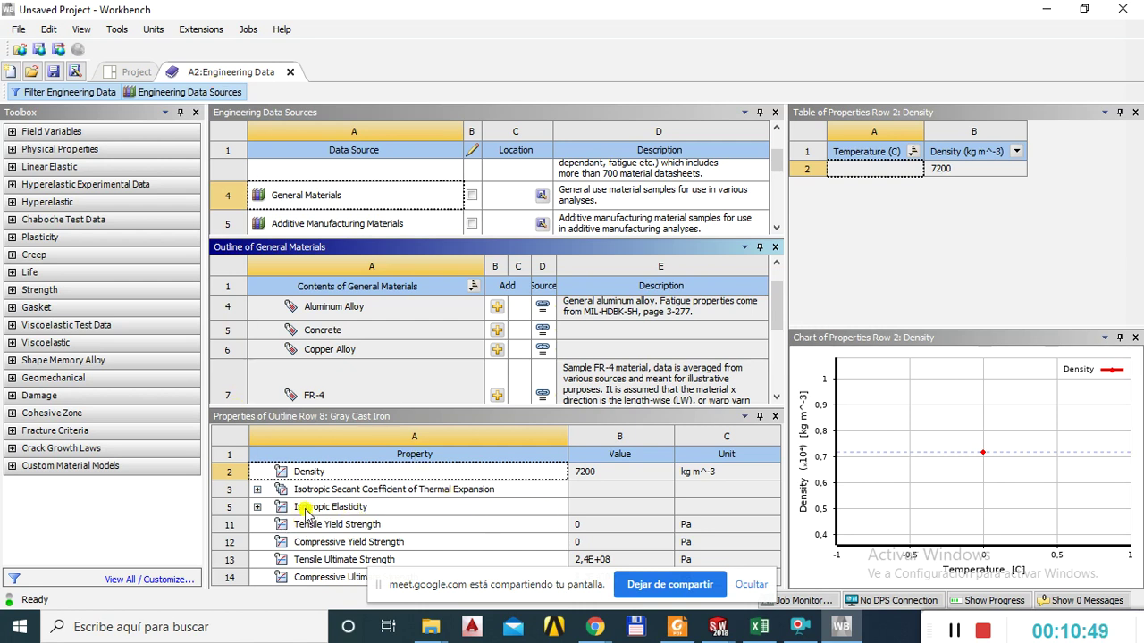
Examine Gray Cast Iron's Young's Modulus and Poisson's Ratio under Isotropic Elasticity, and close Engineering Data.
left_click(257, 506)
right_click(259, 510)
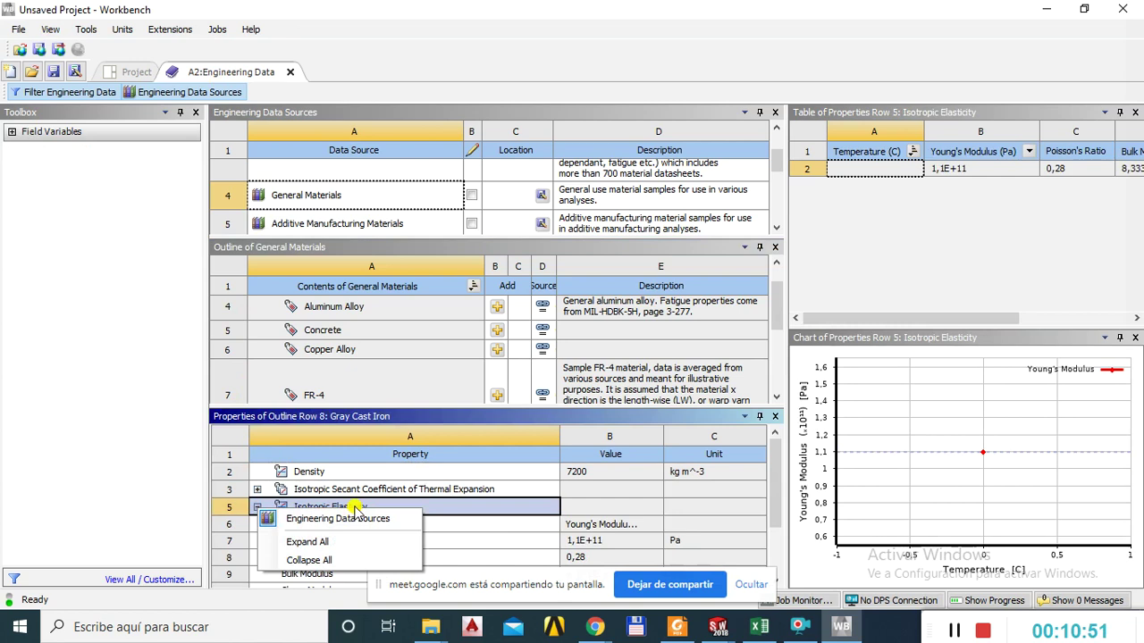
left_click(524, 512)
scroll(590, 528, "down", 2)
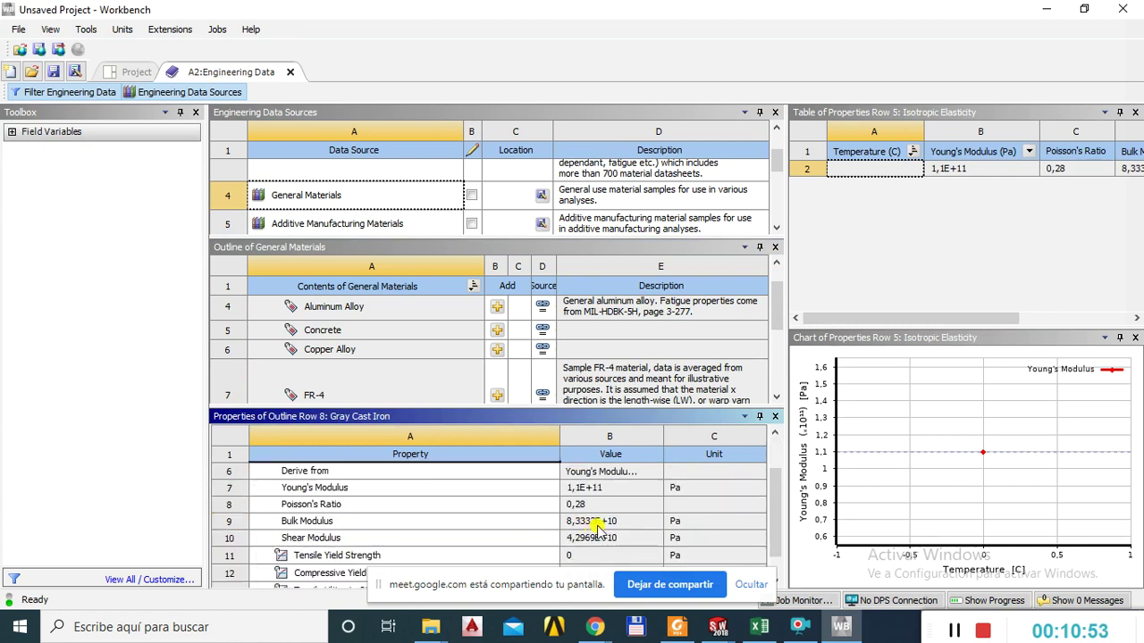
left_click(595, 505)
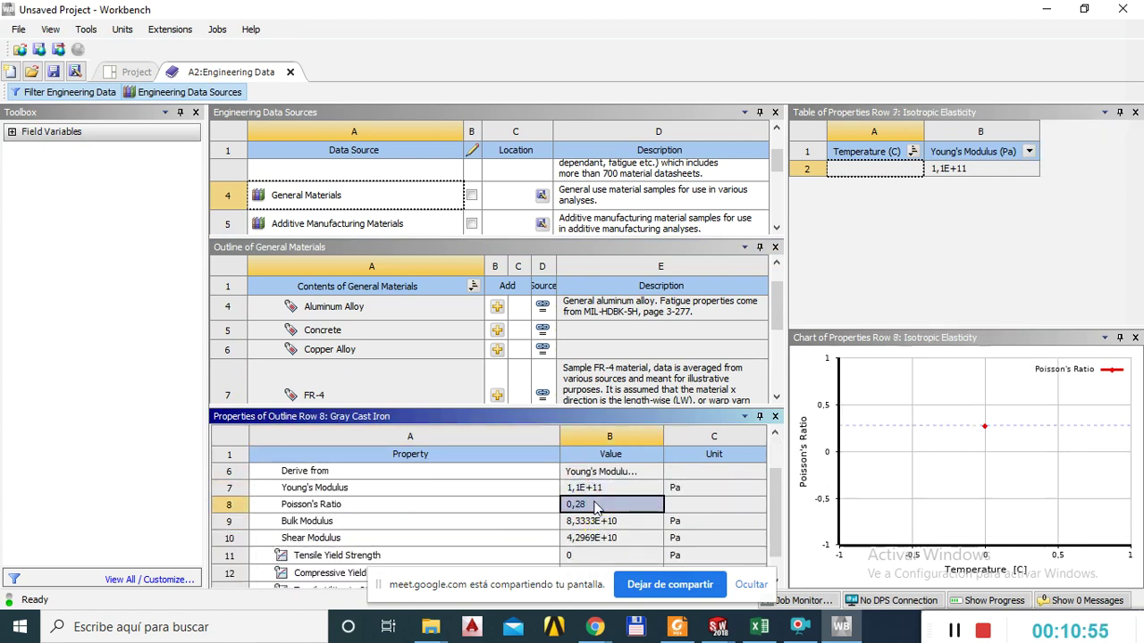
left_click(615, 488)
left_click(613, 505)
left_click(622, 489)
left_click(610, 504)
left_click(619, 489)
left_click(613, 505)
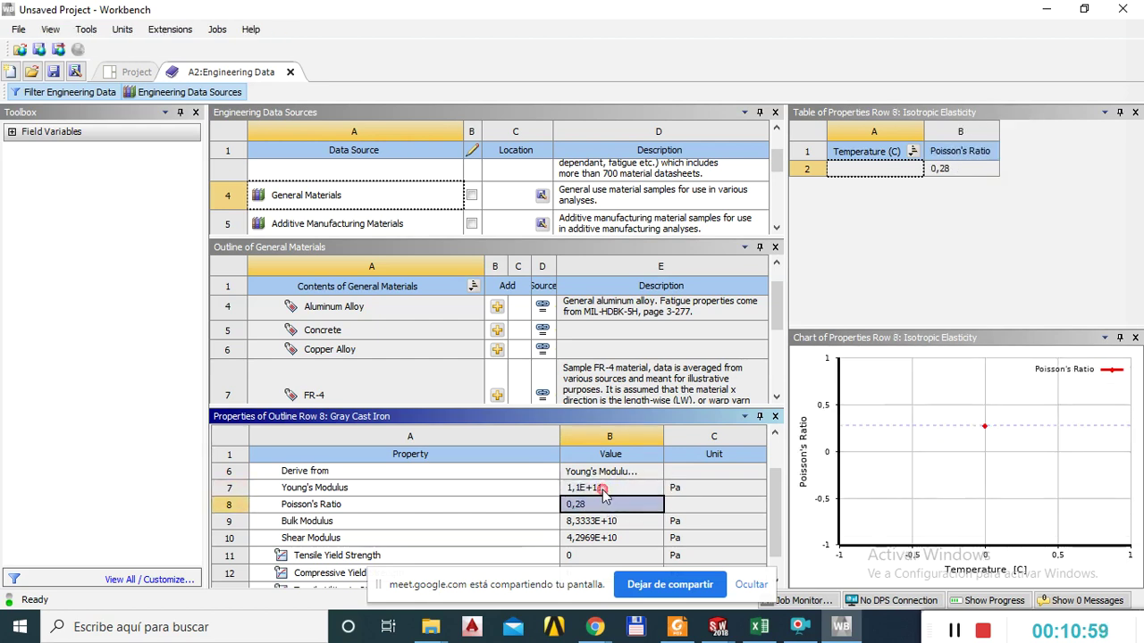
left_click_drag(780, 513, 786, 478)
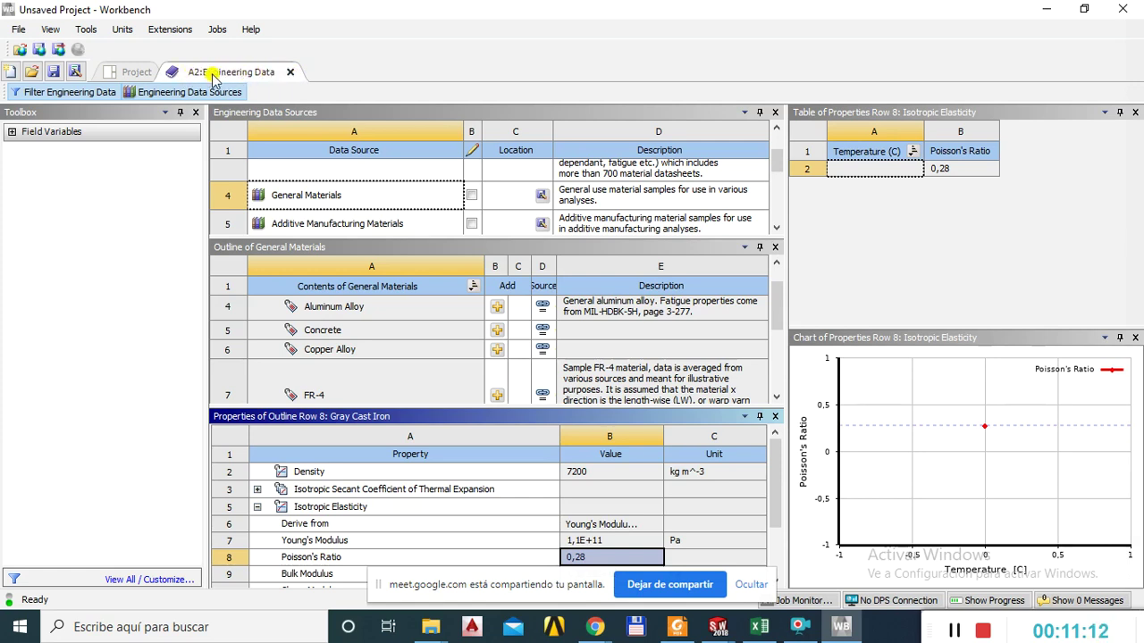
left_click(291, 73)
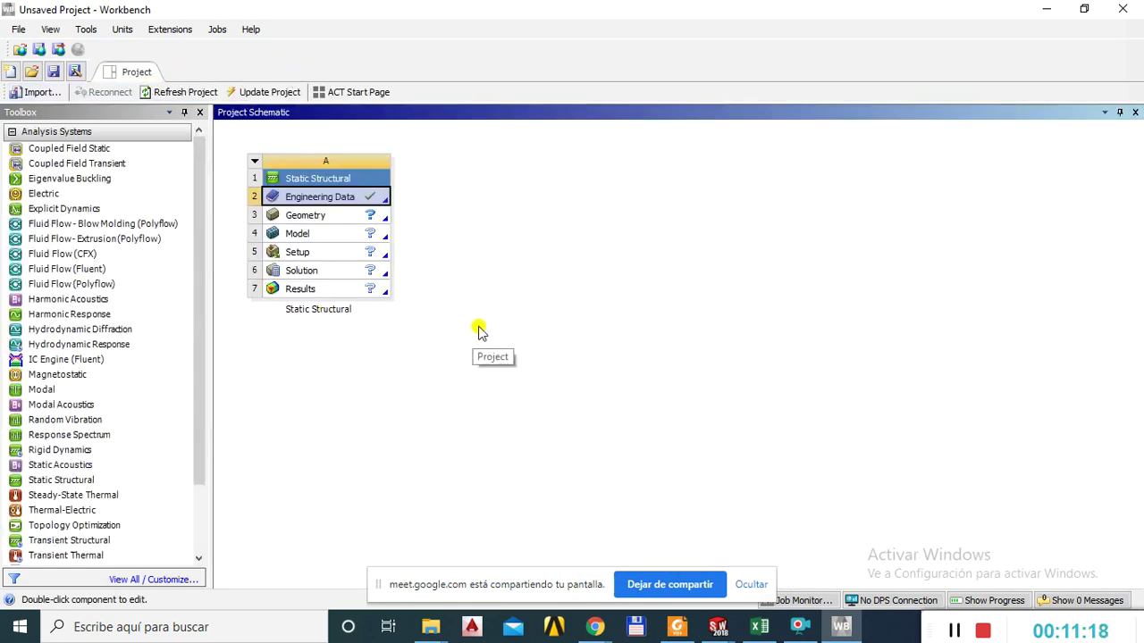
Switch to the Google Meet call in the browser, admit the waiting participant and return to Workbench.
mouse_move(593, 626)
left_click(511, 502)
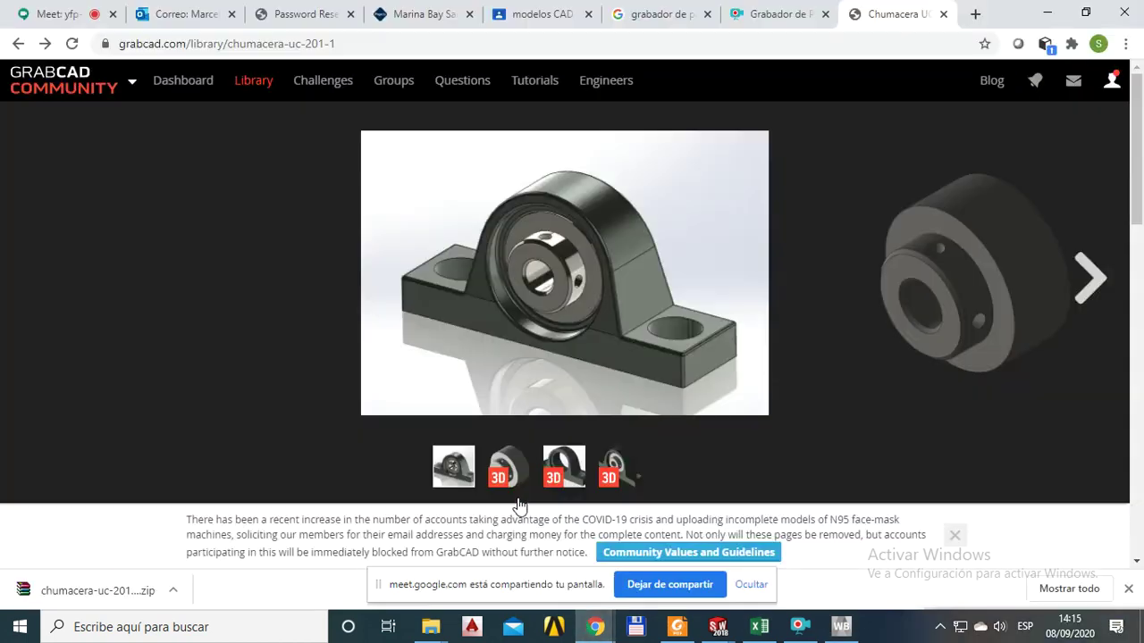
left_click(49, 14)
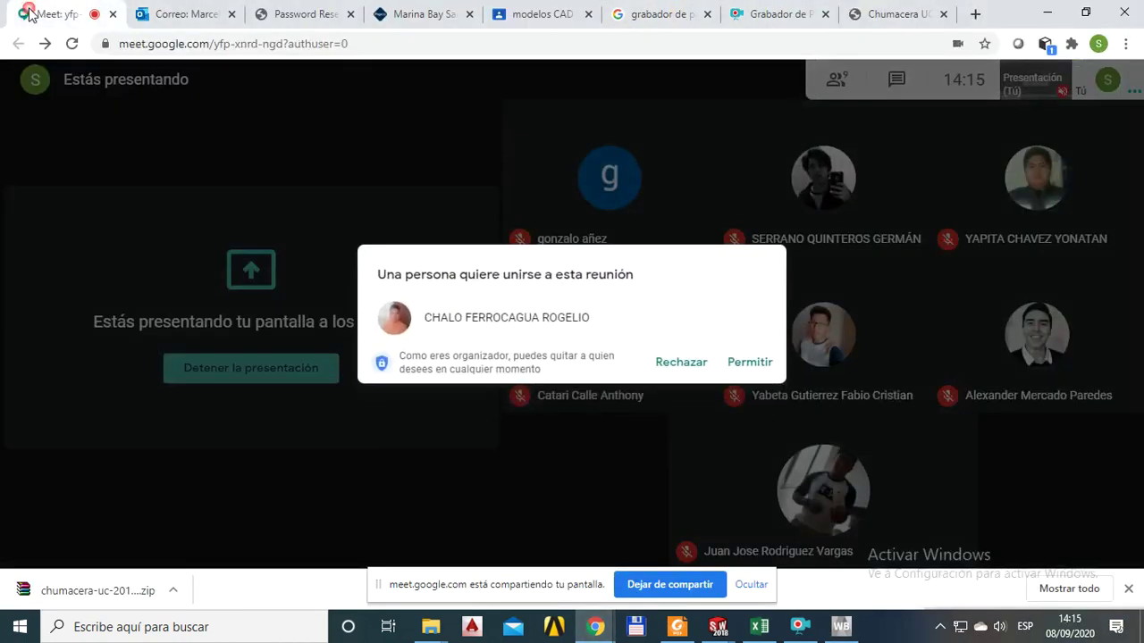
left_click(750, 362)
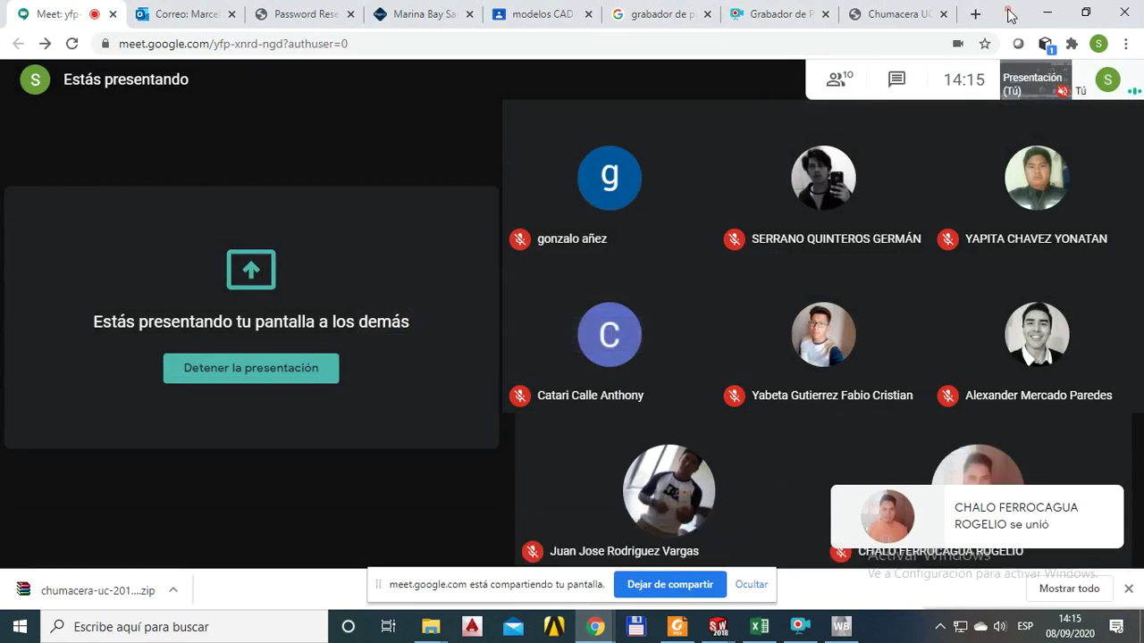
left_click(1041, 18)
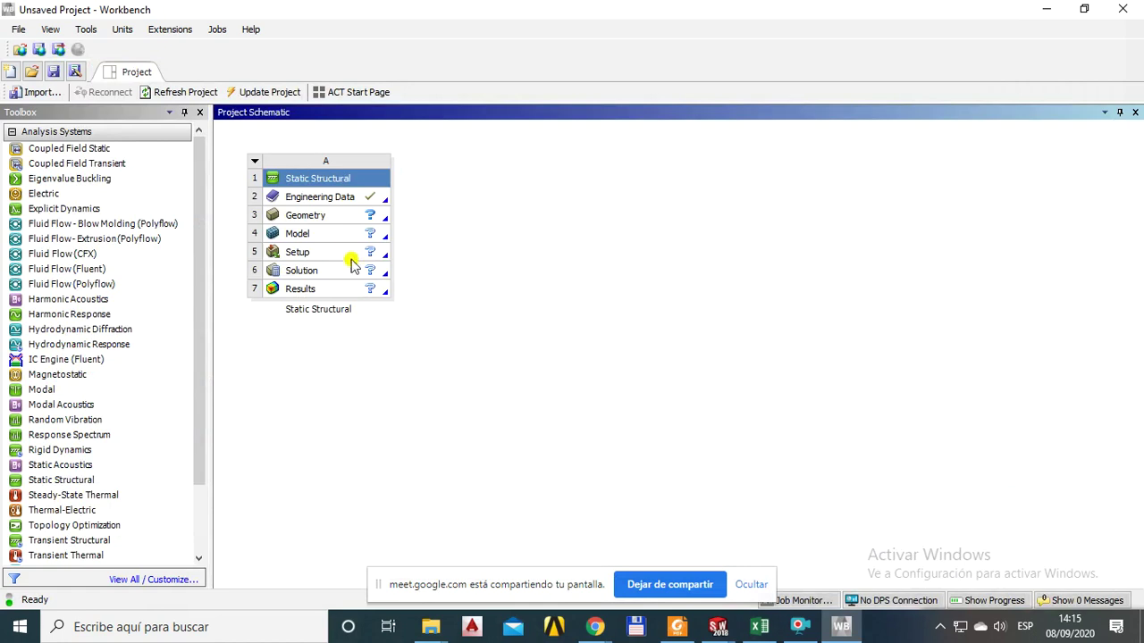
left_click(291, 191)
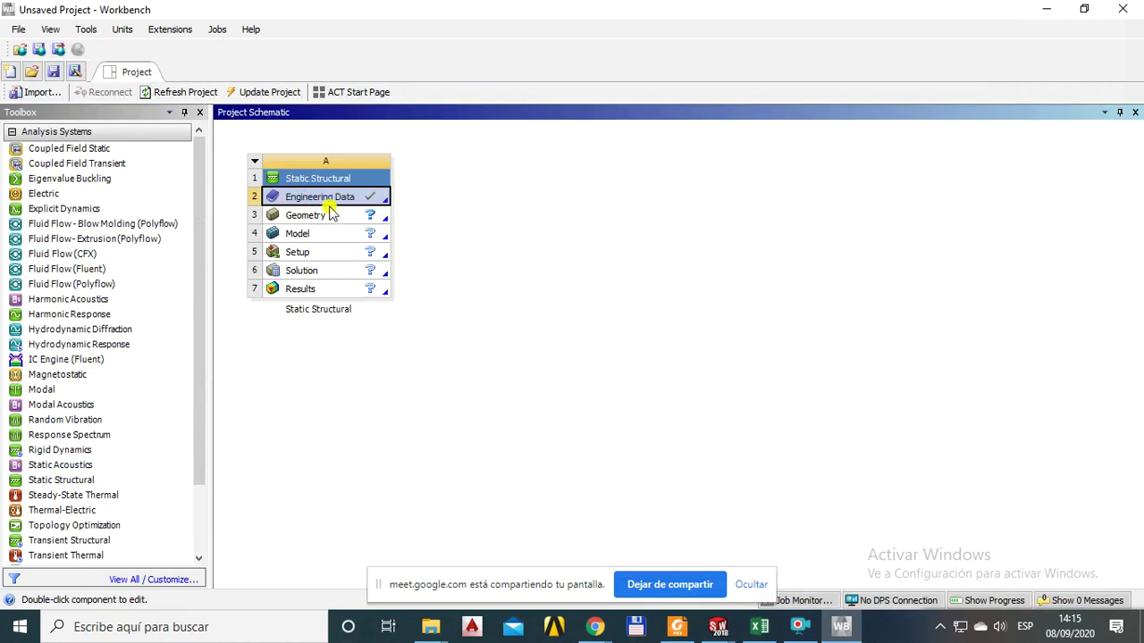
left_click(310, 220)
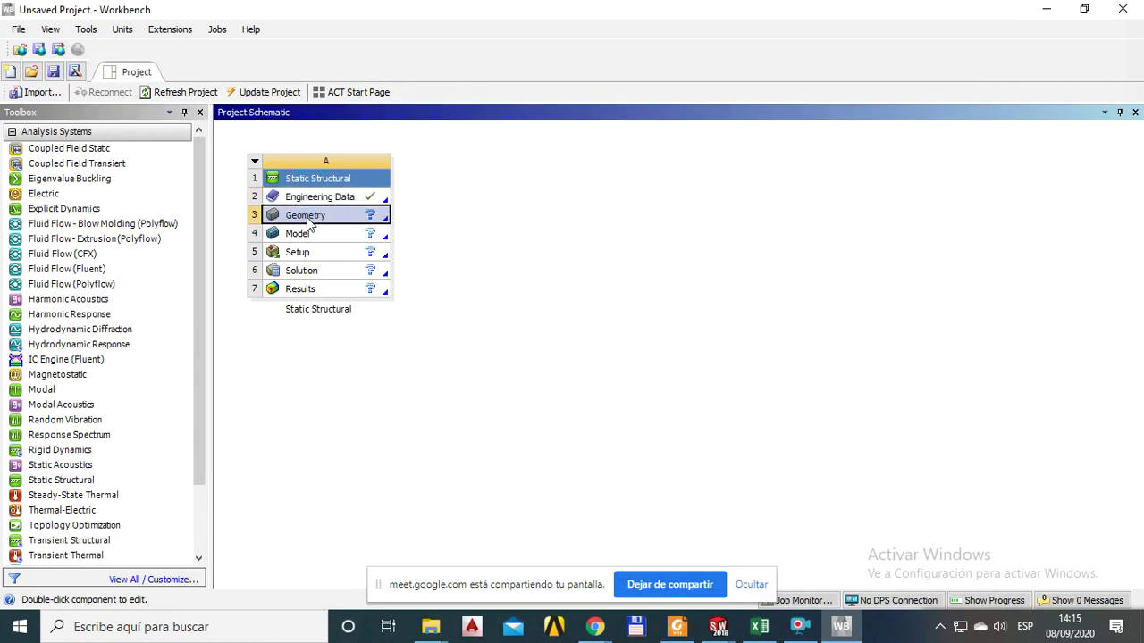
right_click(309, 221)
left_click(472, 195)
left_click(293, 210)
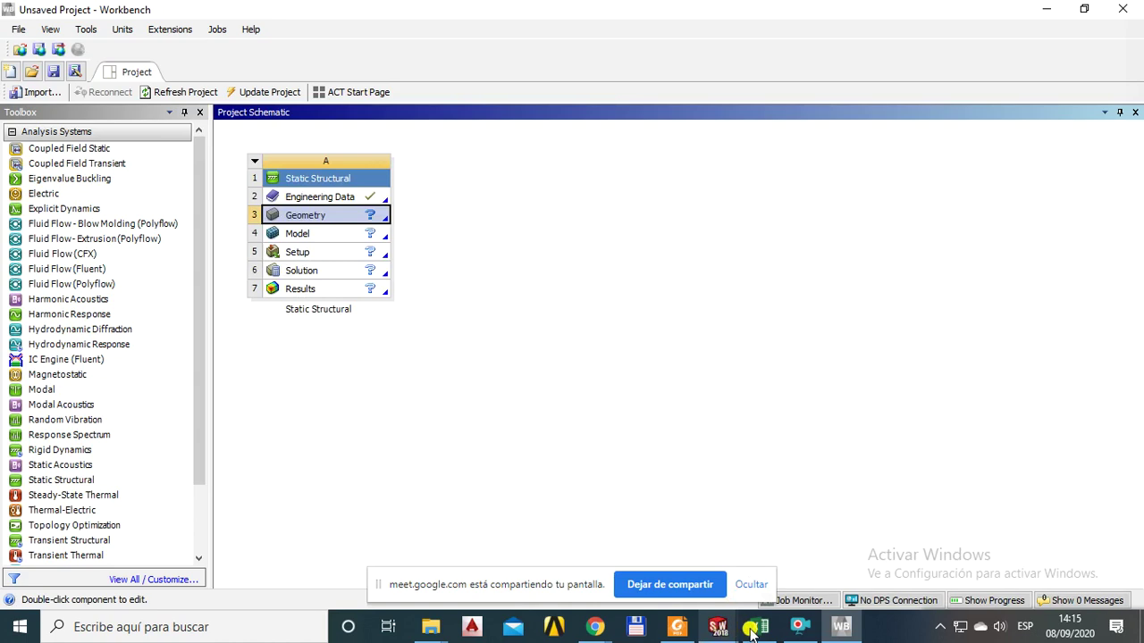
left_click(554, 343)
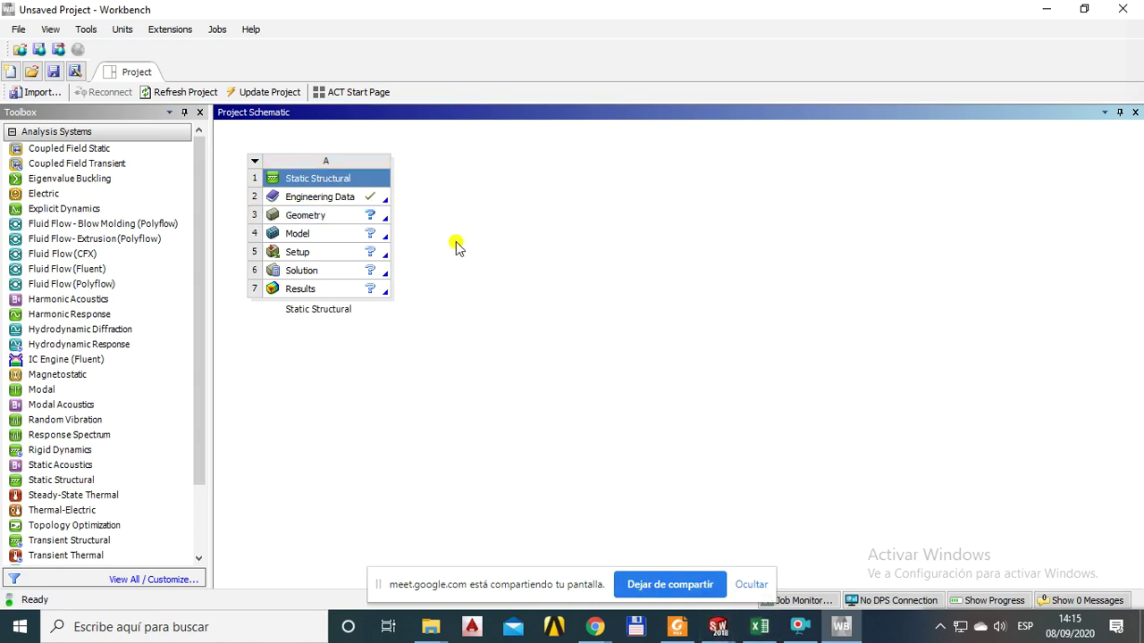
Import chumacera uc 201.STEP from the curso ansys folder as the Static Structural system's geometry.
left_click(321, 217)
right_click(300, 219)
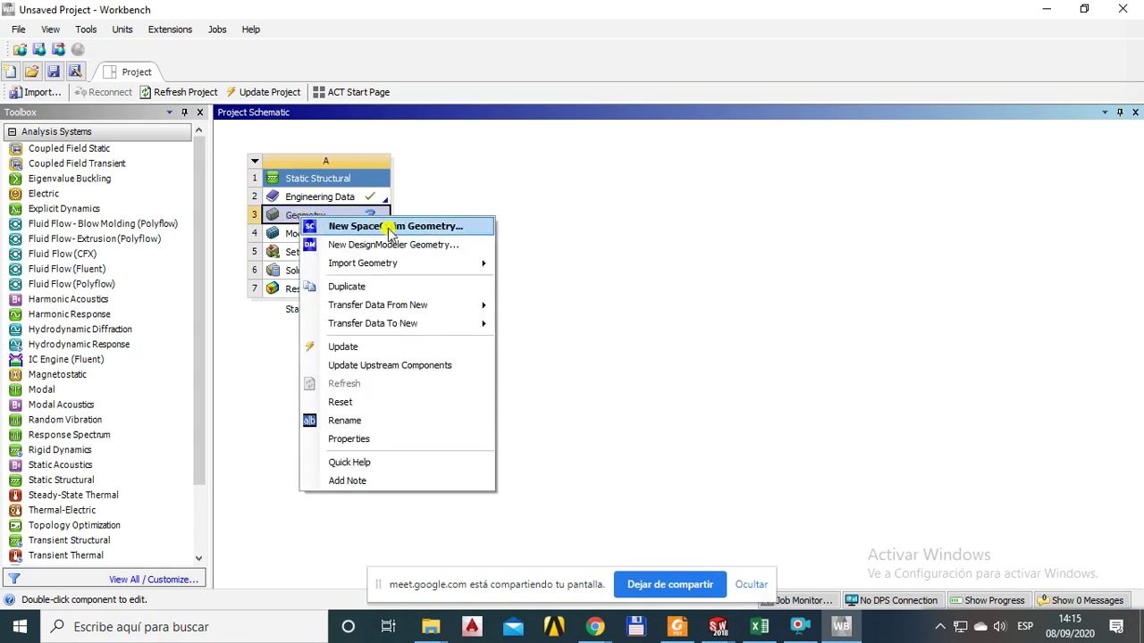
mouse_move(411, 270)
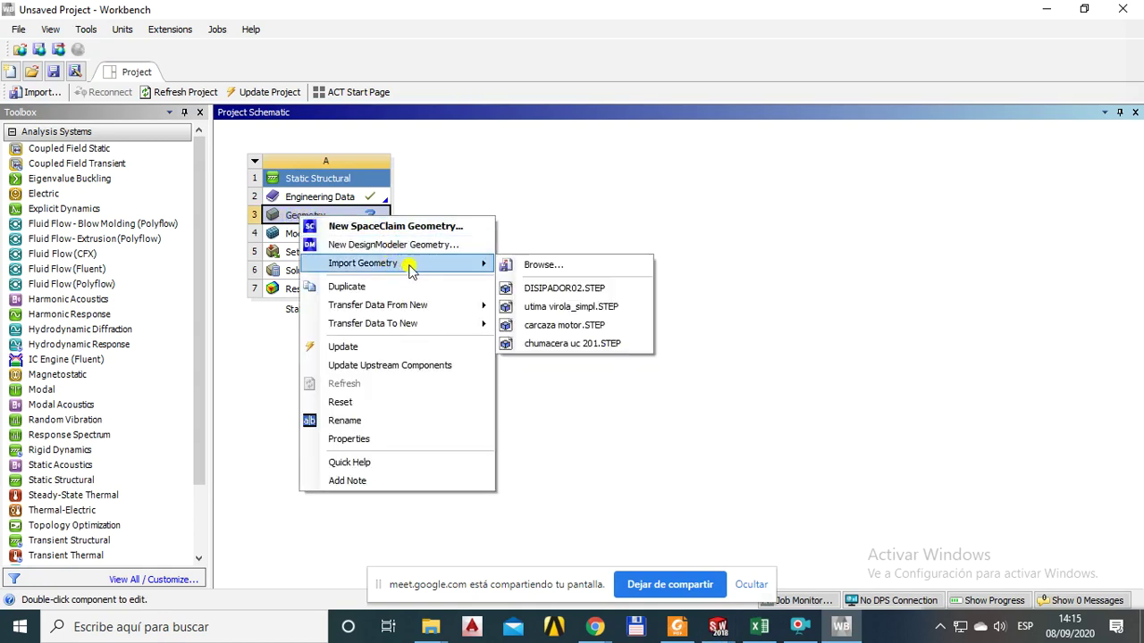
left_click(562, 267)
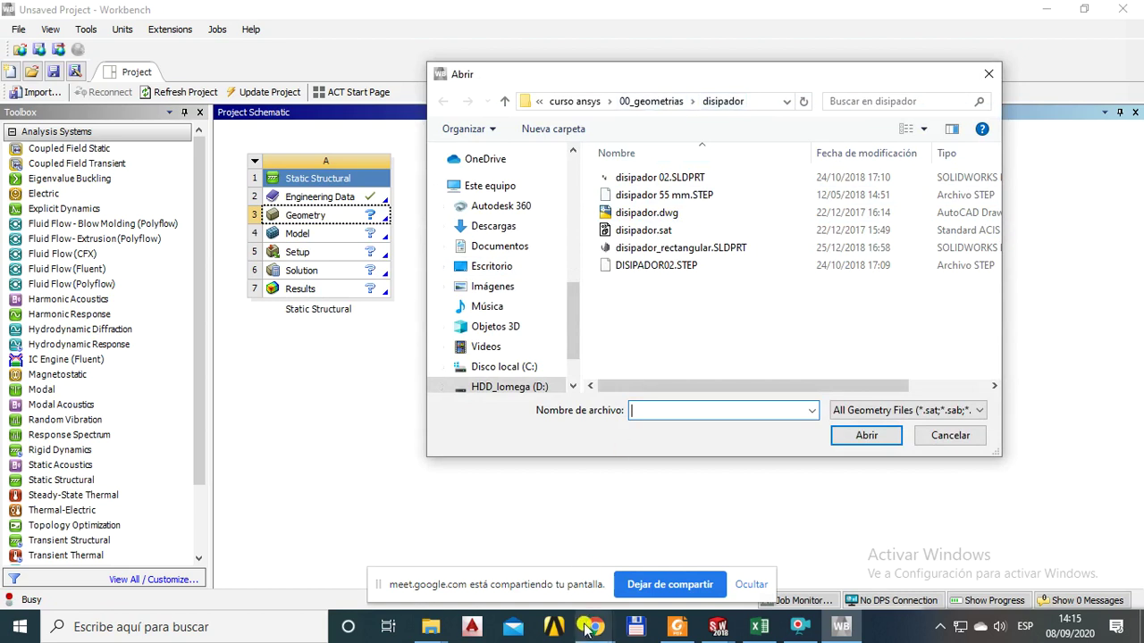
left_click(661, 101)
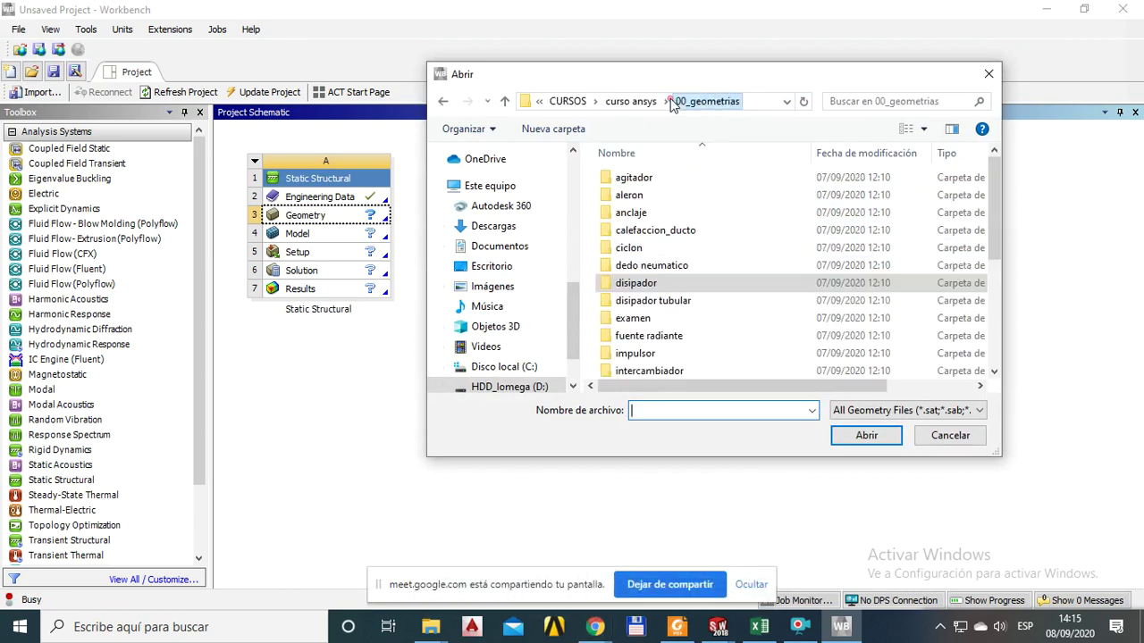
left_click_drag(573, 309, 585, 211)
left_click(577, 101)
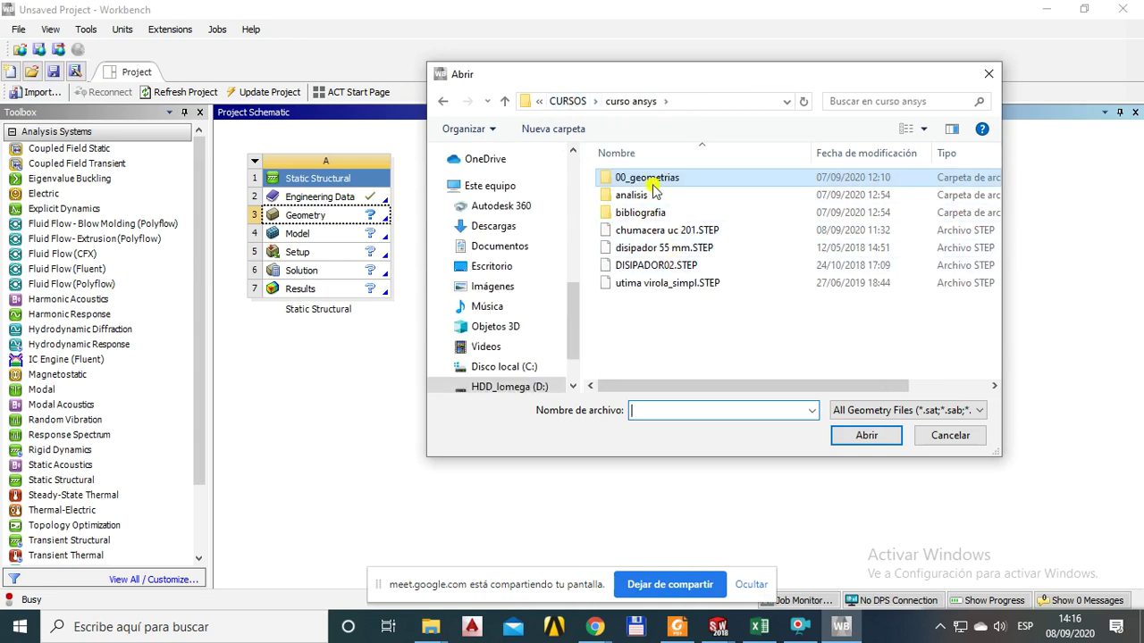
left_click(657, 231)
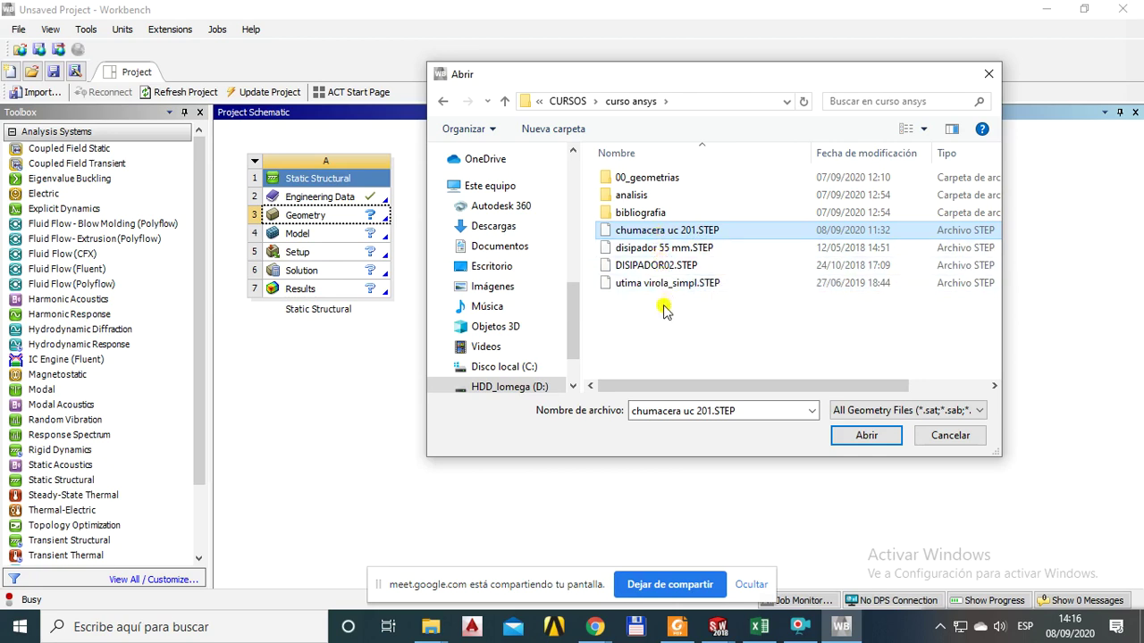
left_click(863, 436)
Switch to the browser and download chumacera uc 201.STEP from the modelos CAD 02 material in Google Classroom.
mouse_move(594, 626)
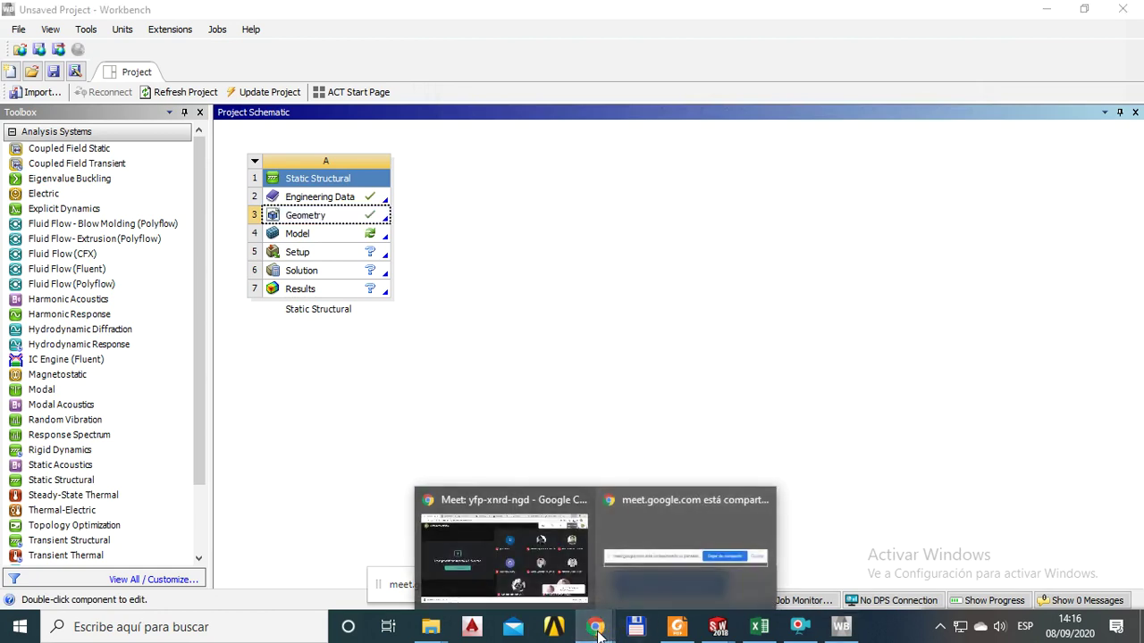
left_click(512, 505)
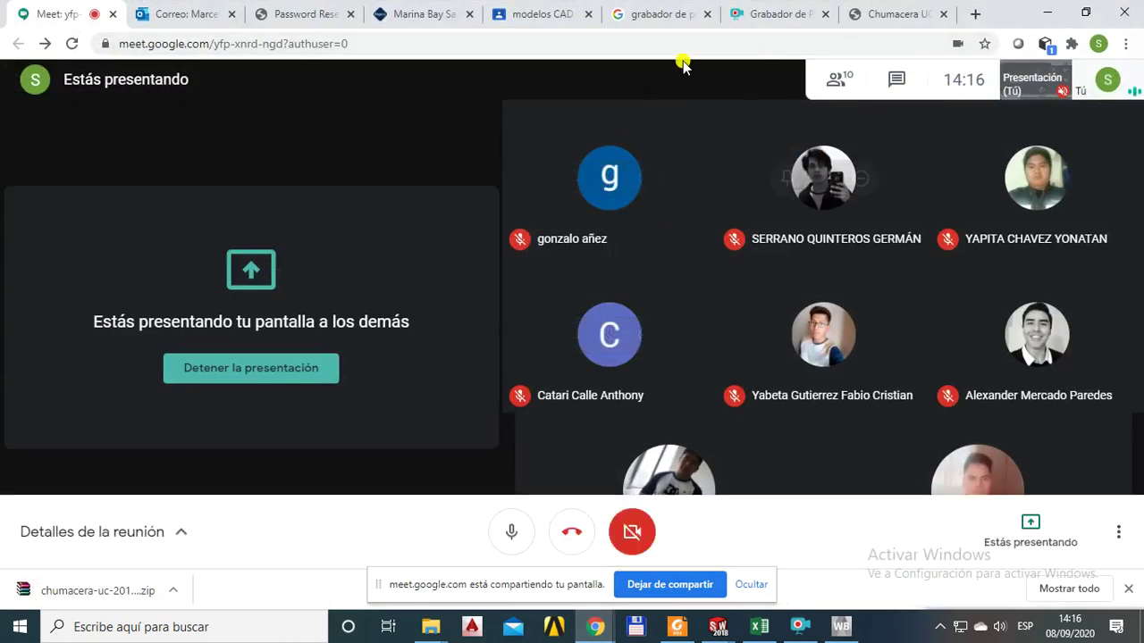
left_click(521, 19)
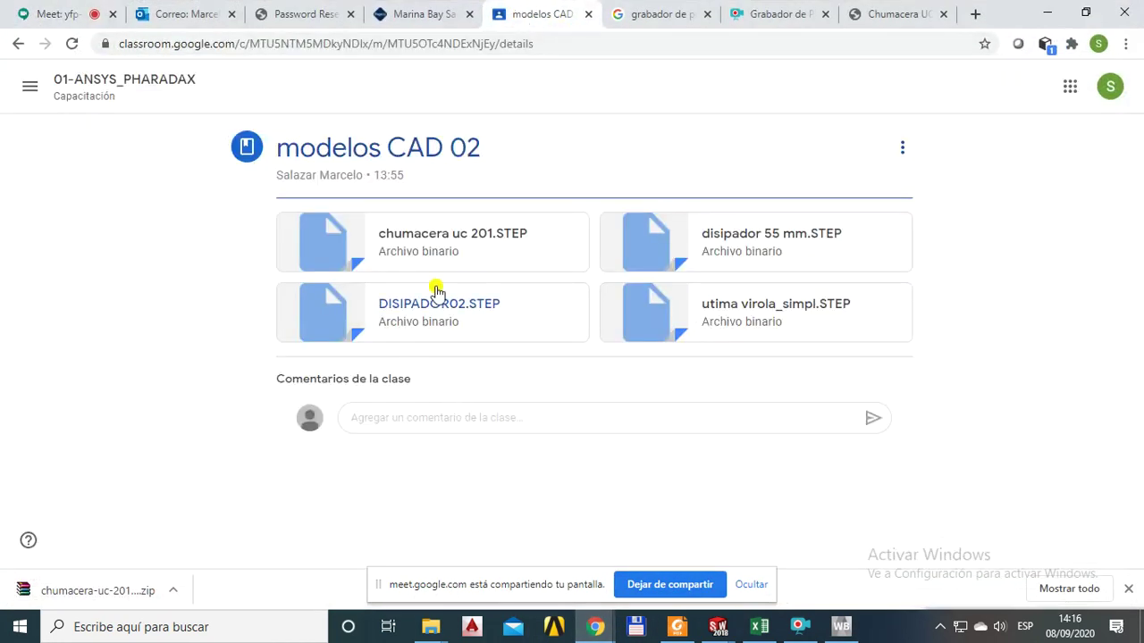
left_click(420, 236)
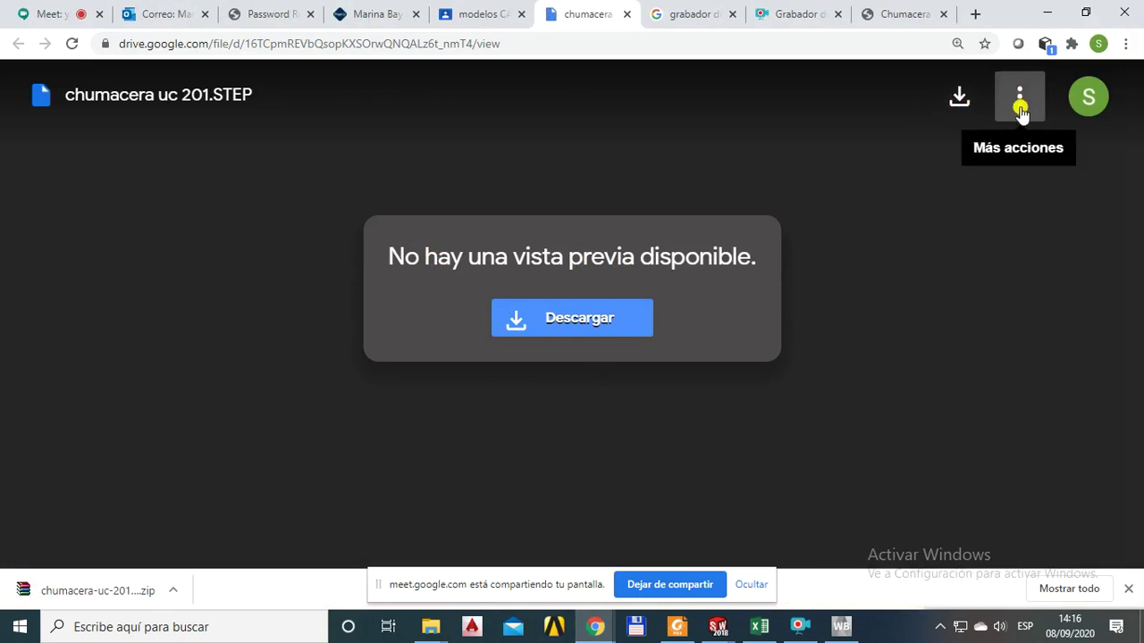
left_click(956, 98)
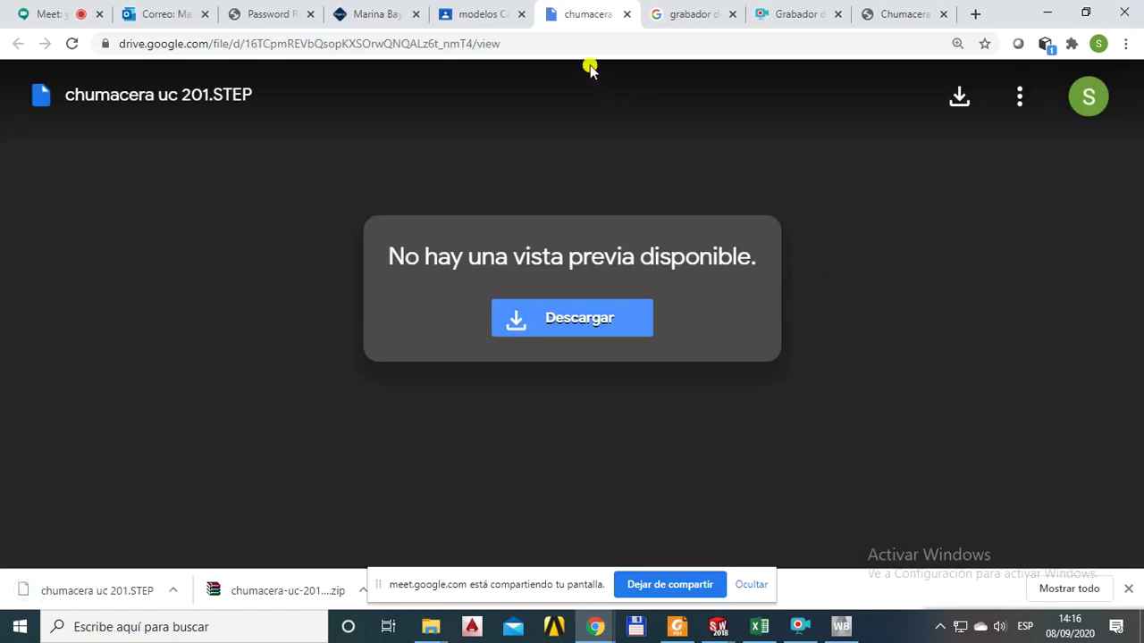
Reopen chumacera uc 201.STEP from the Classroom material to show its additional actions and download option again, and return to Workbench.
left_click(490, 16)
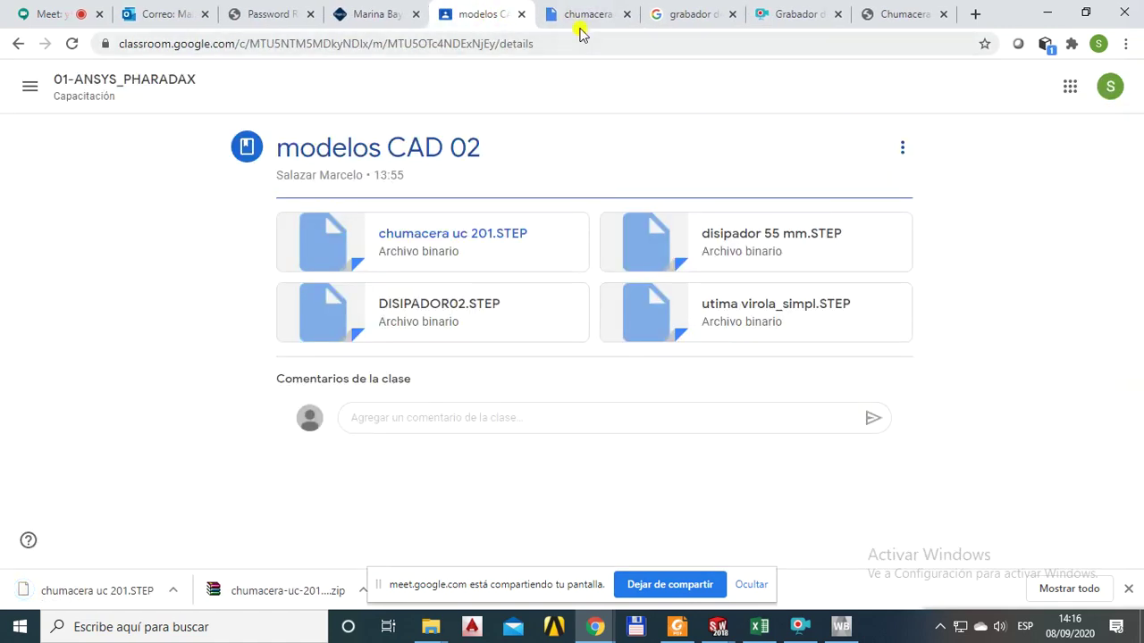
left_click(448, 234)
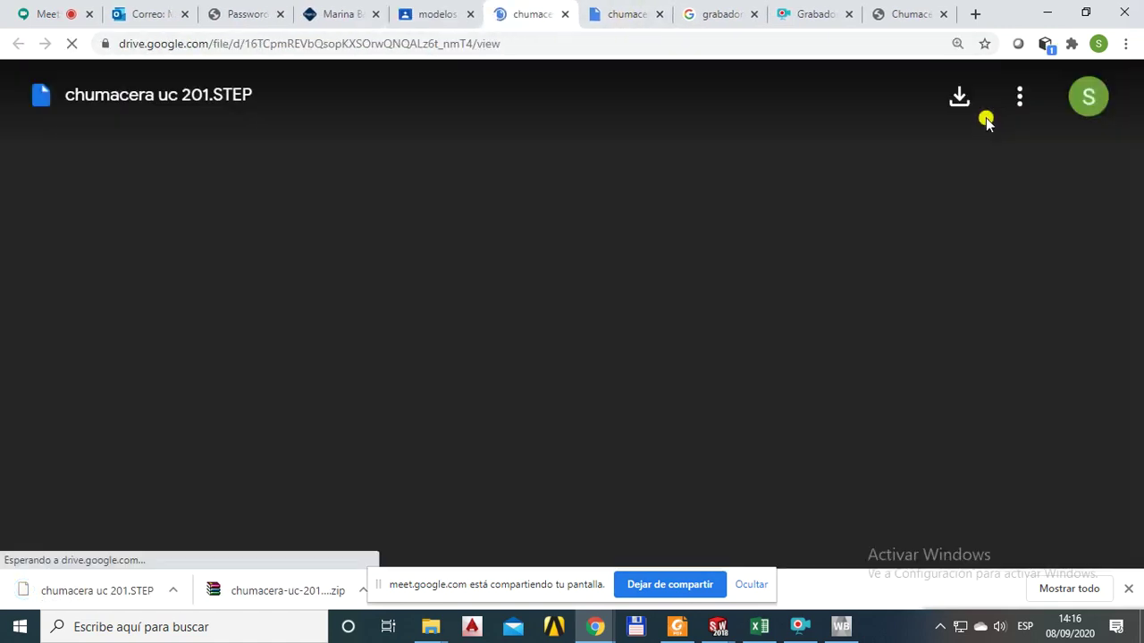
left_click(1021, 100)
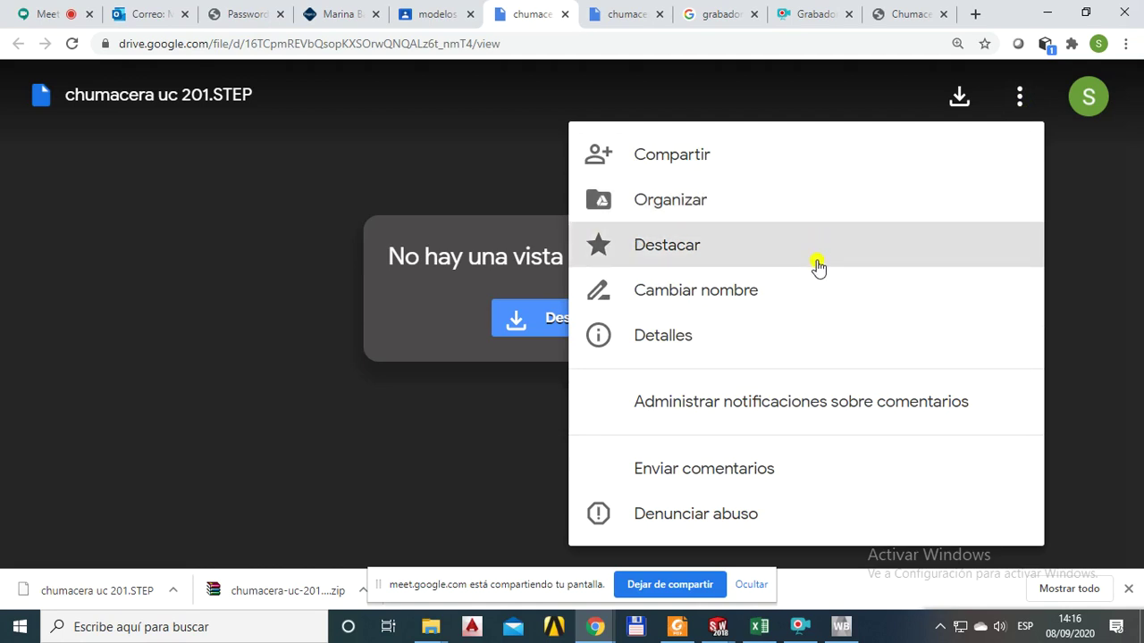
left_click(1079, 387)
left_click(961, 99)
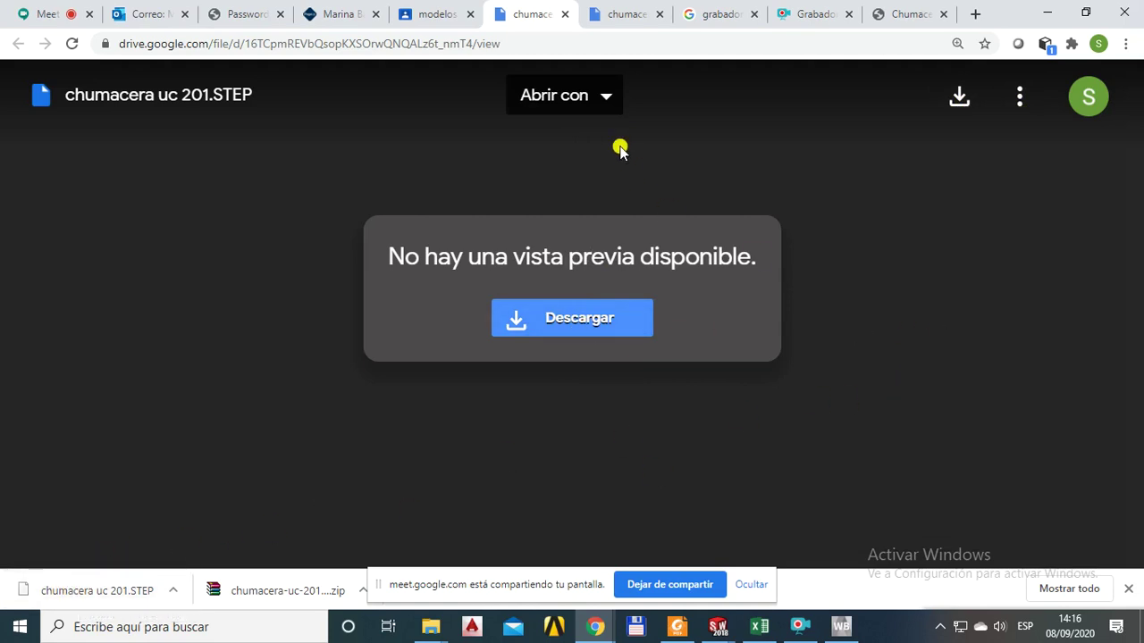
left_click(429, 15)
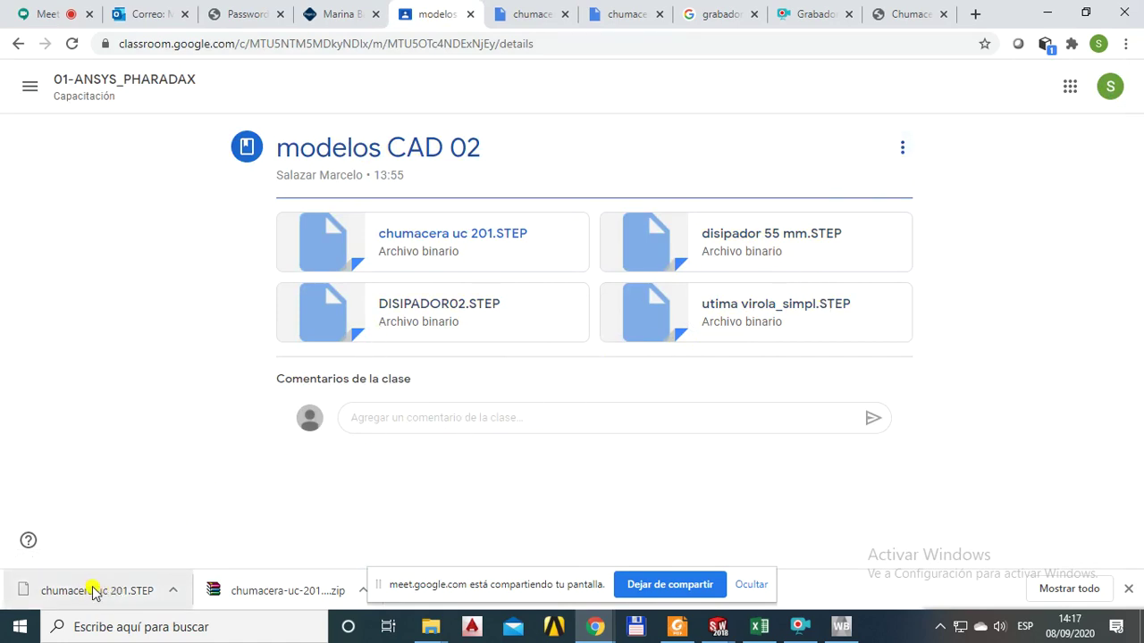
left_click(841, 628)
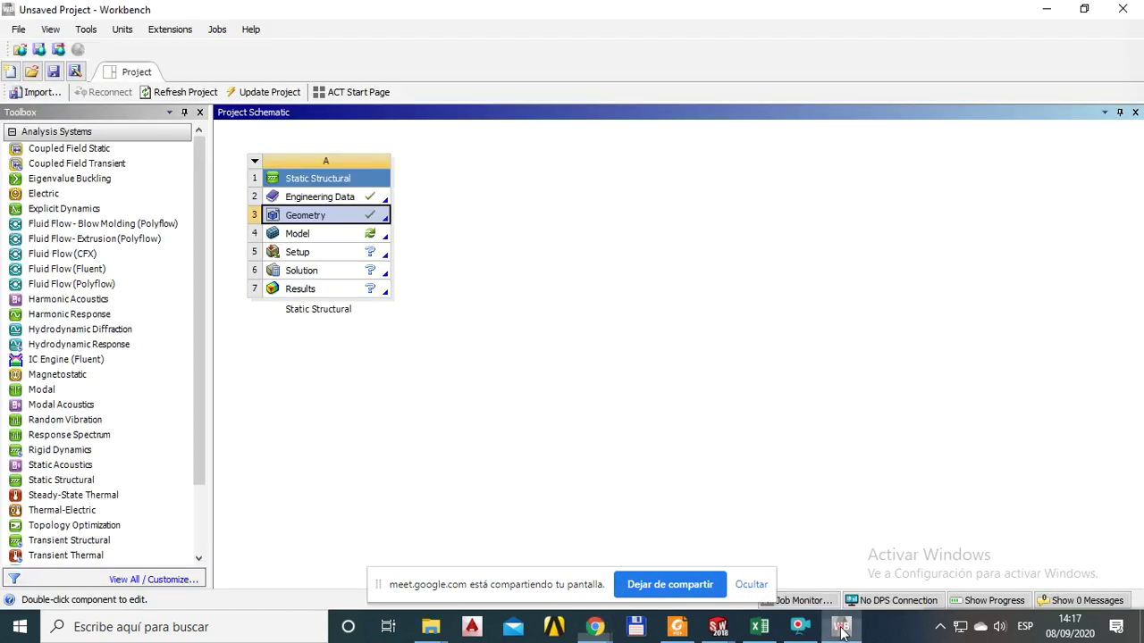
Replace the Static Structural system's geometry with chumacera uc 201.STEP from the Descargas folder.
right_click(318, 223)
mouse_move(438, 271)
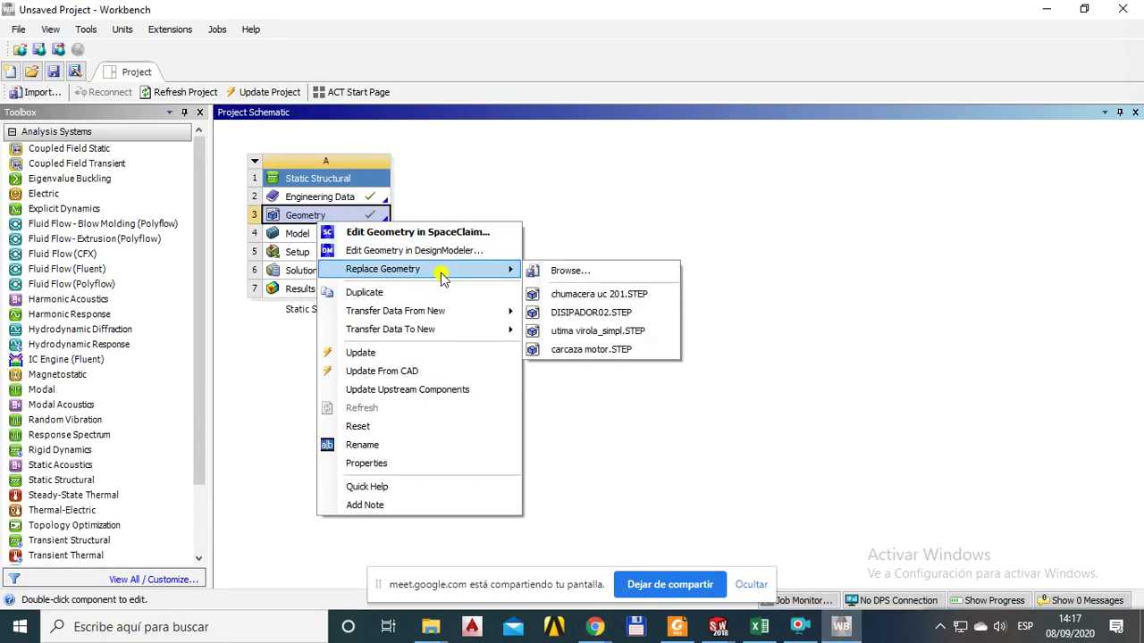
left_click(637, 273)
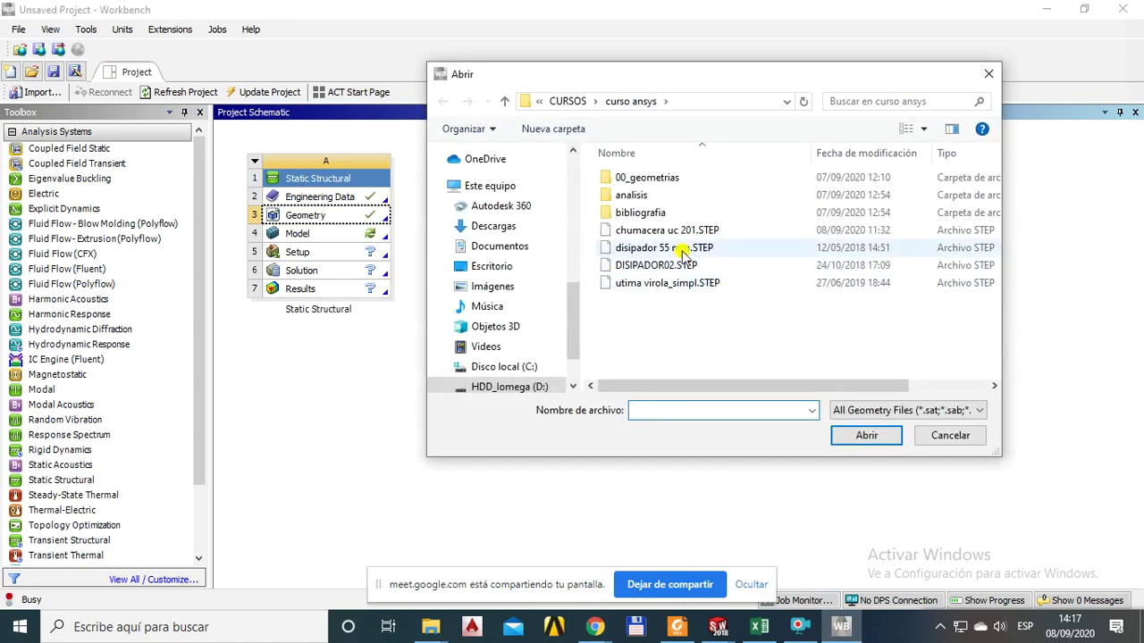
left_click(494, 226)
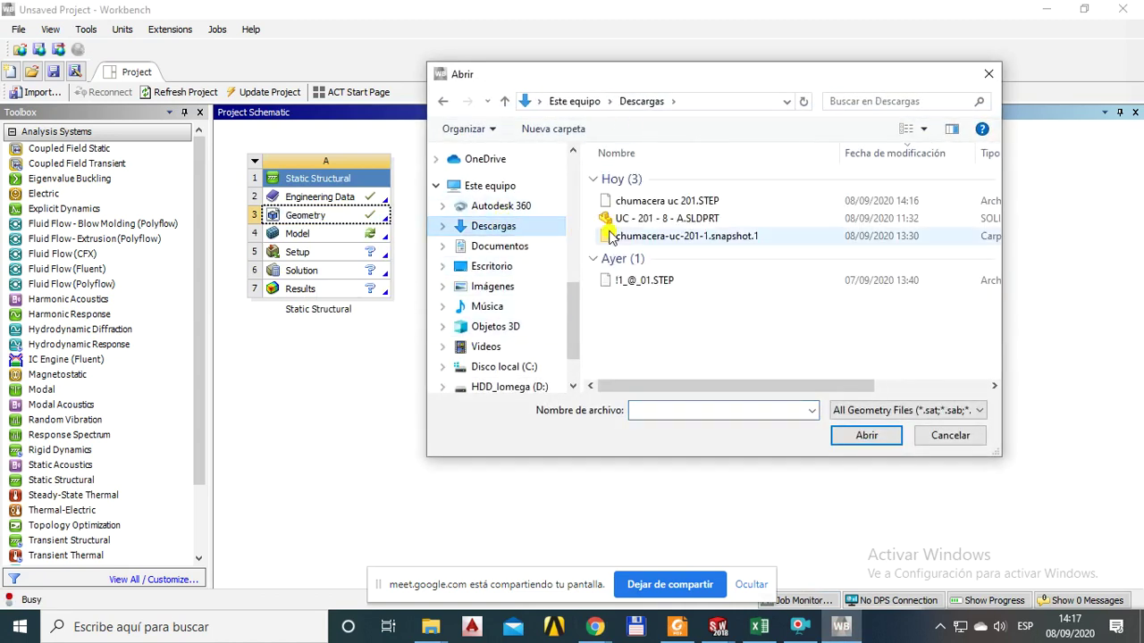
left_click(661, 203)
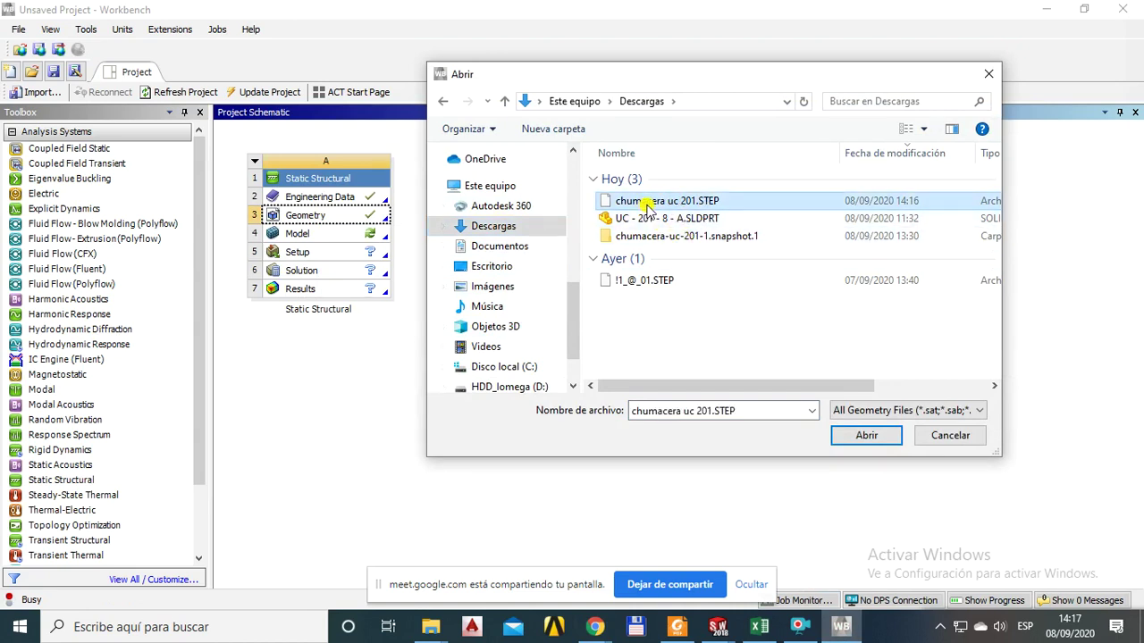
left_click(864, 436)
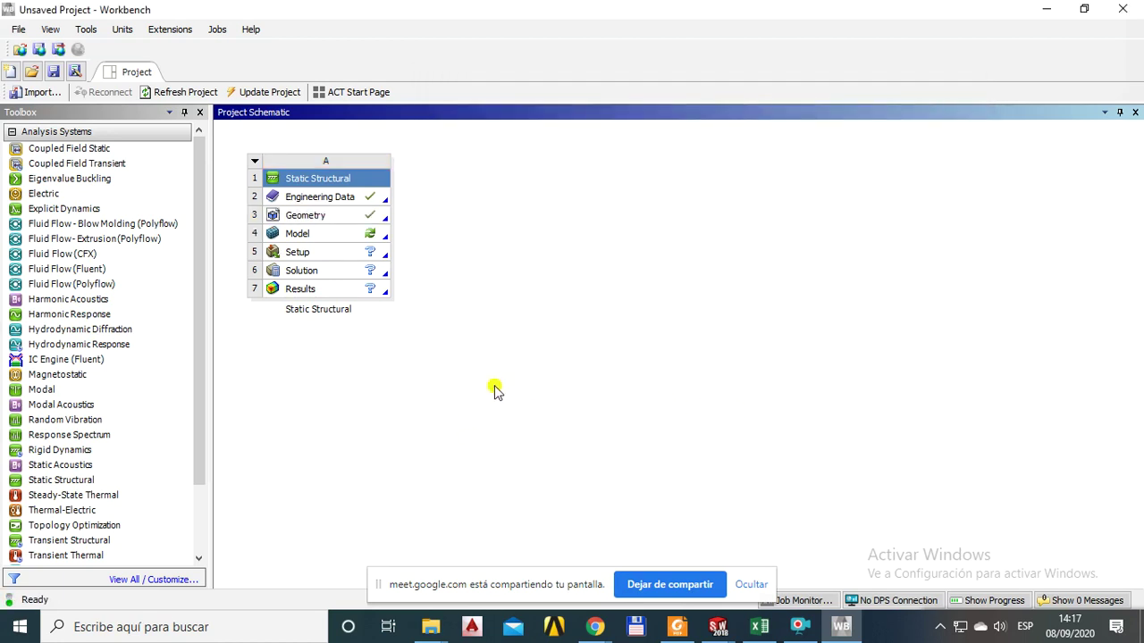
Switch to the Google Meet call in the browser to check on the participants and return to Workbench.
left_click(592, 626)
left_click(532, 502)
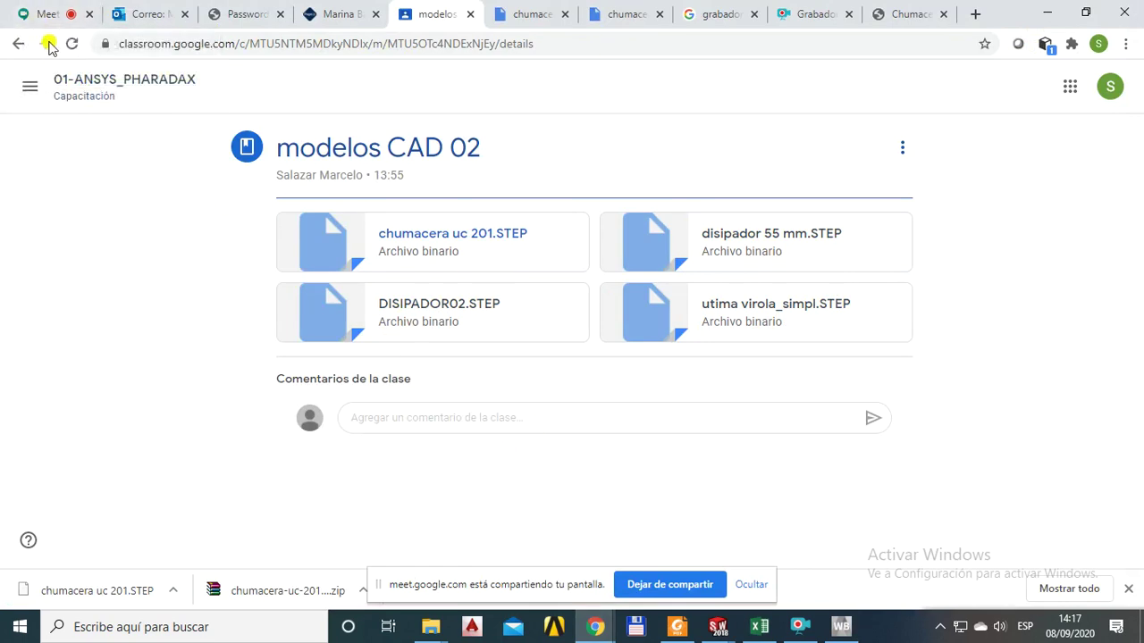
left_click(46, 13)
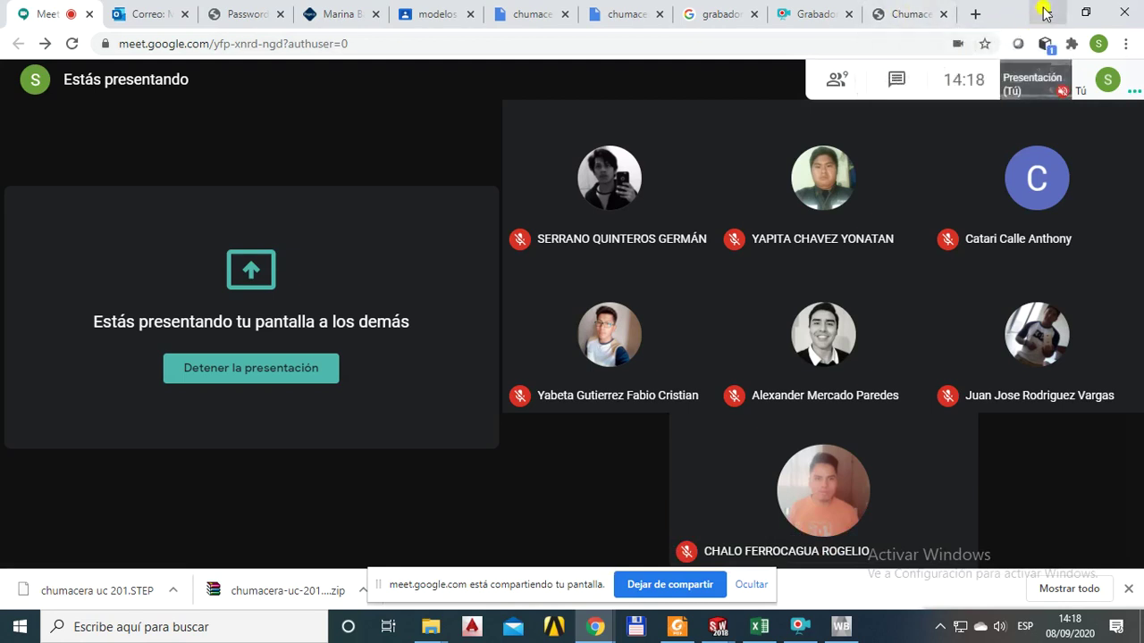
left_click(1045, 11)
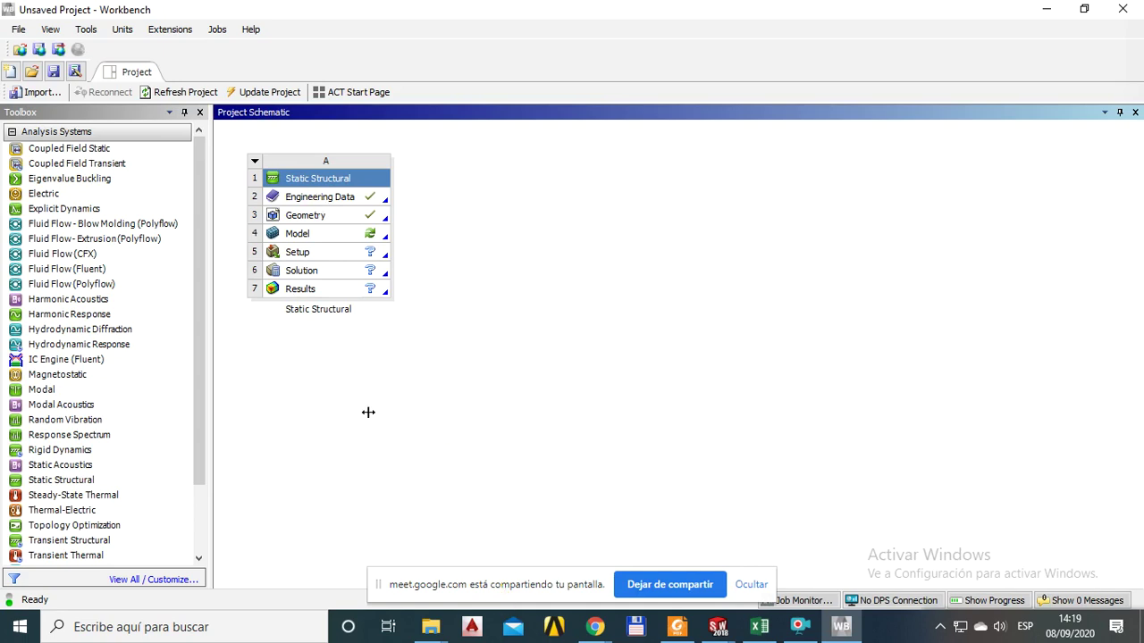
Search Windows for workbench to show how the application is found, and dismiss the search without opening it.
left_click(73, 484)
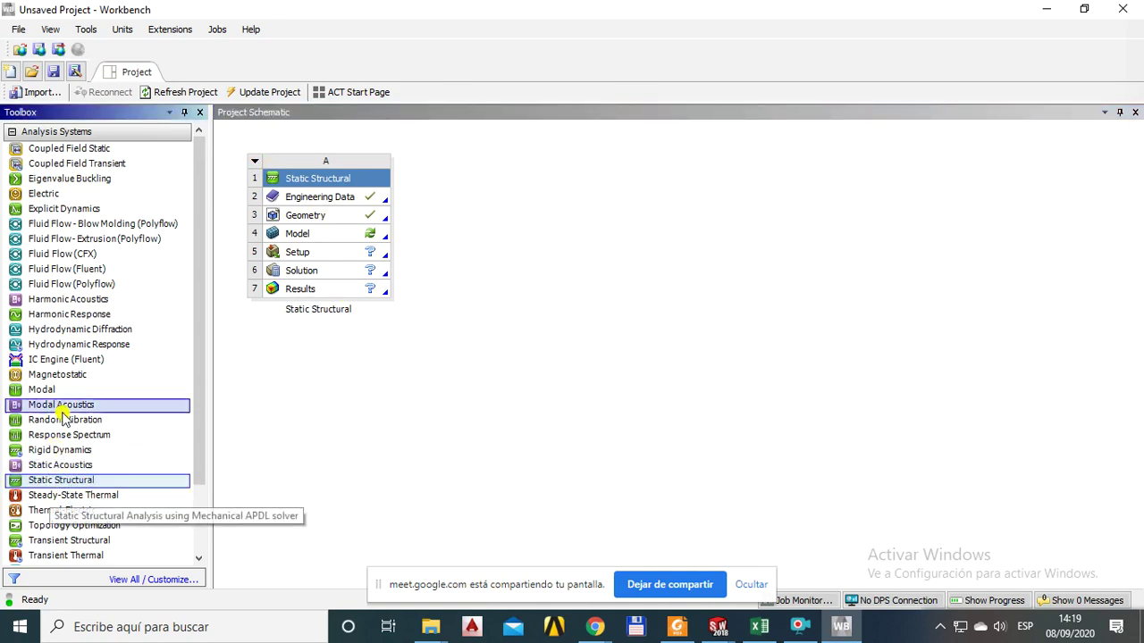
left_click(123, 628)
type("wso")
key("BackSpace")
key("BackSpace")
key("BackSpace")
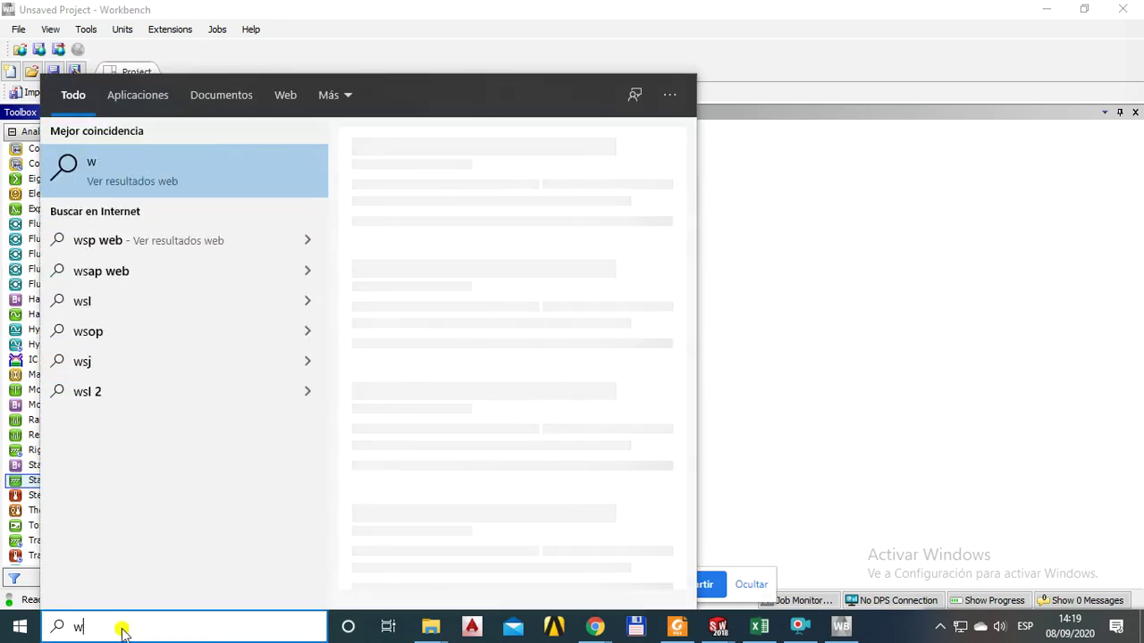
type("workbench")
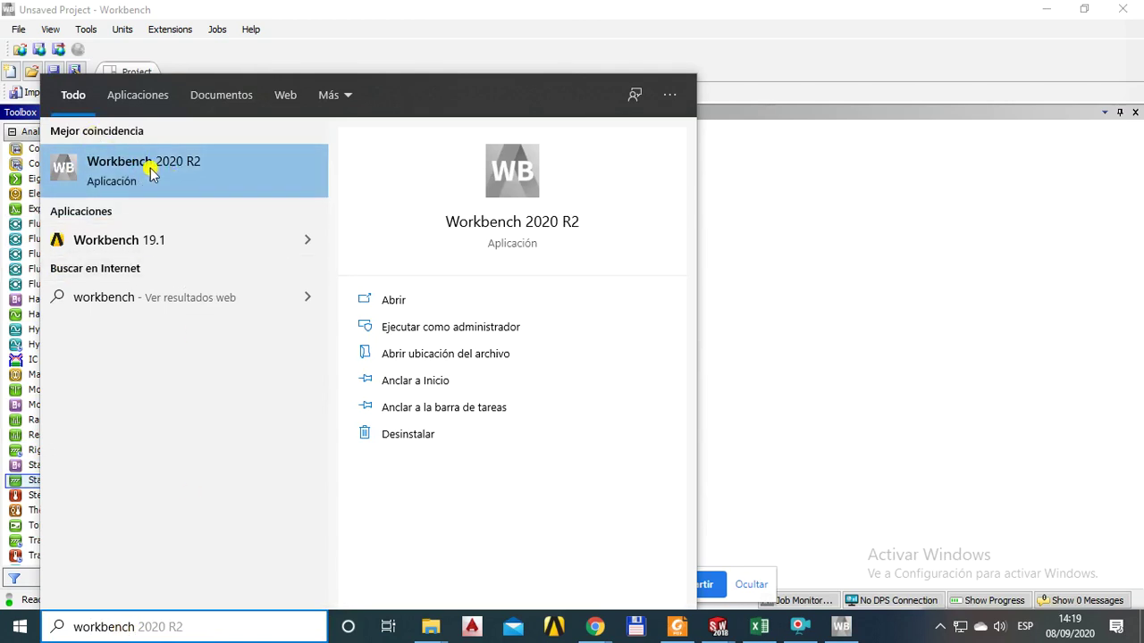
left_click(601, 31)
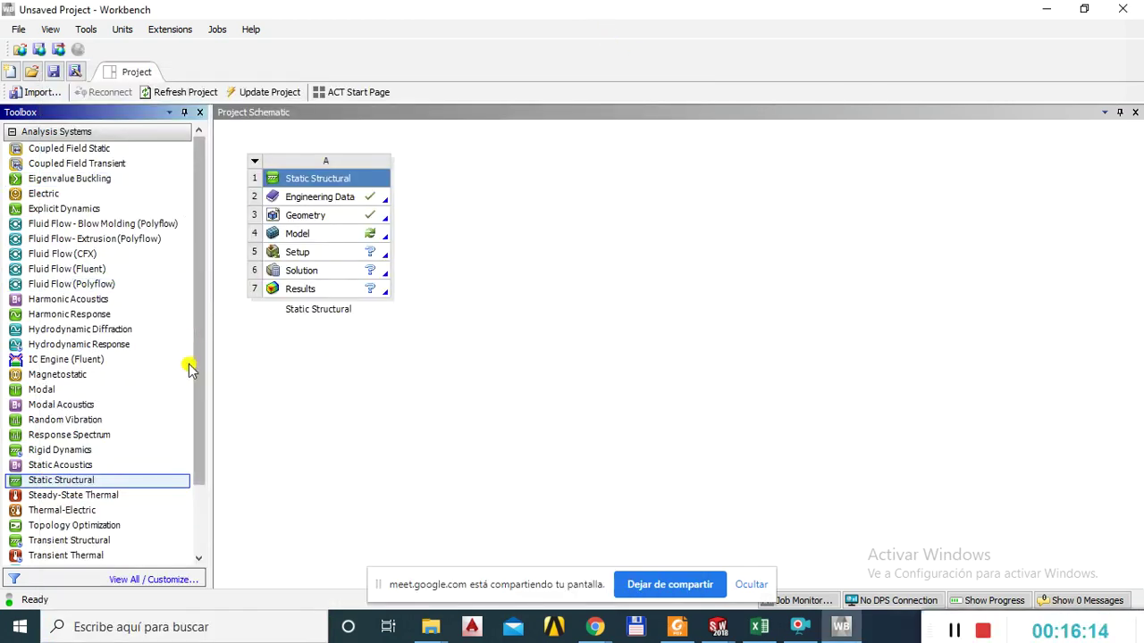
Add a second Static Structural system beside the existing one in the project schematic, keeping its default name.
left_click_drag(196, 379, 196, 473)
left_click_drag(61, 395, 556, 187)
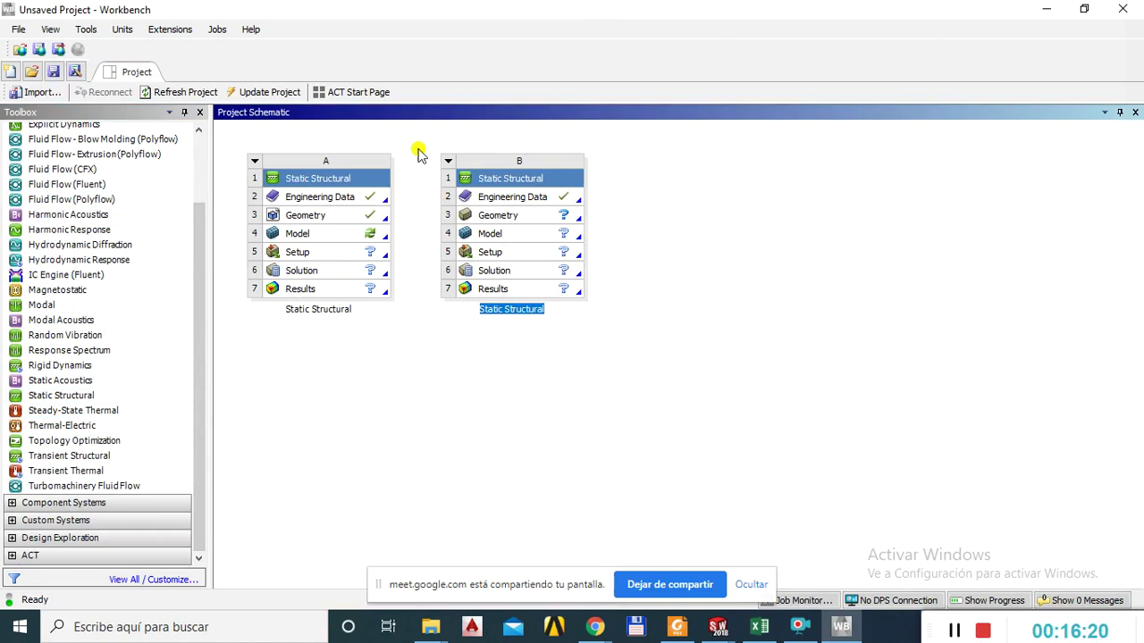
left_click(539, 404)
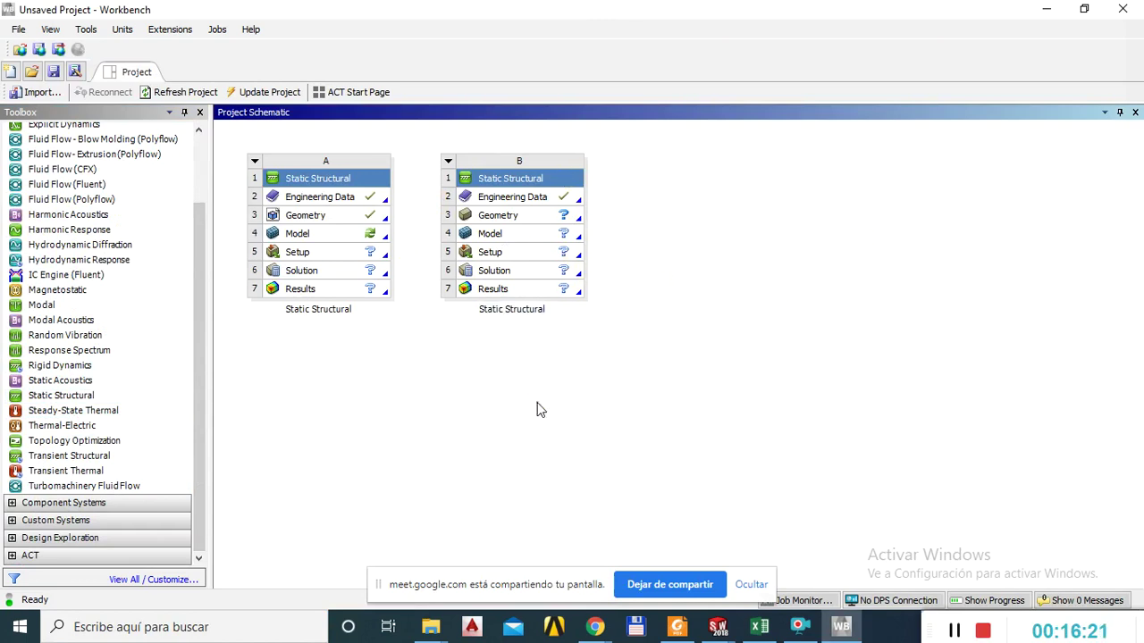
Add Gray Cast Iron from General Materials to the second system's Engineering Data and return to the project schematic.
left_click(496, 197)
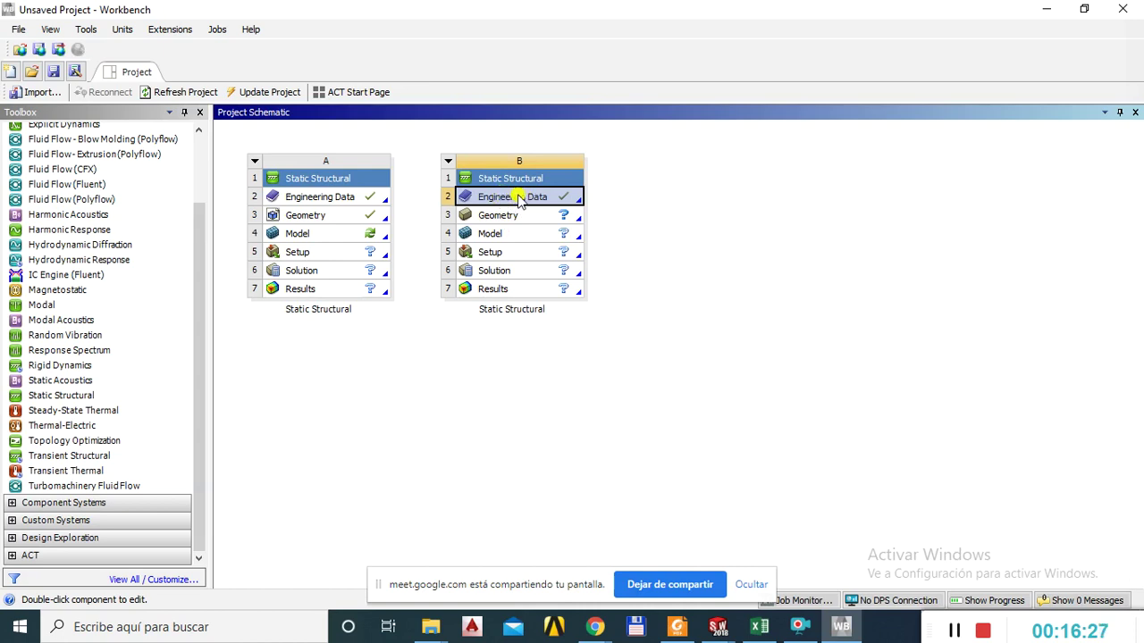
double_click(511, 194)
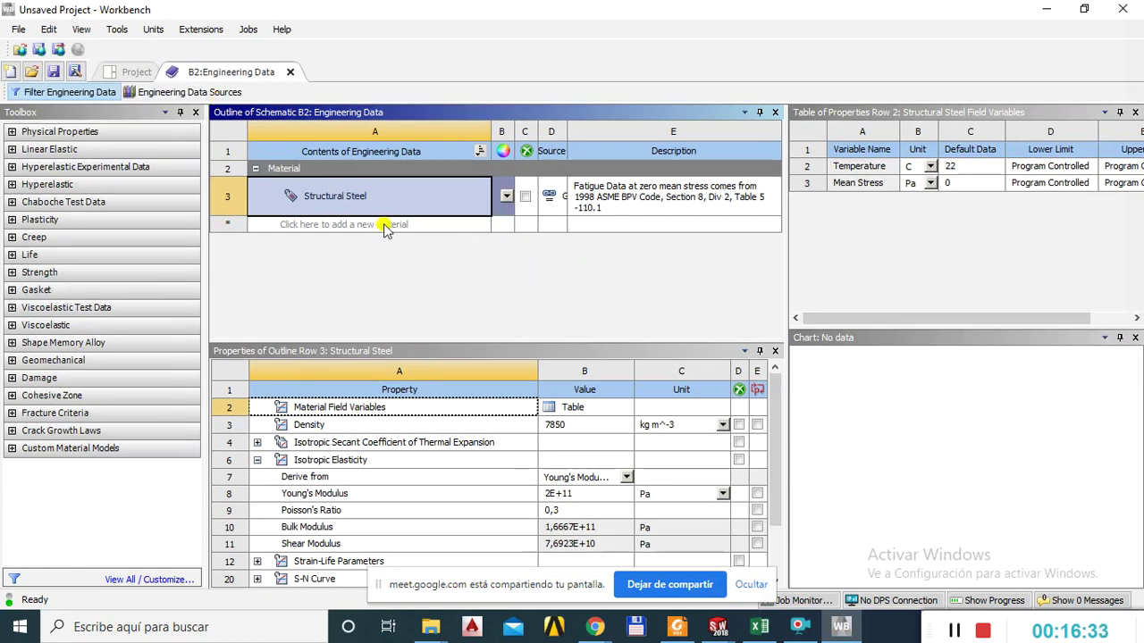
left_click(153, 94)
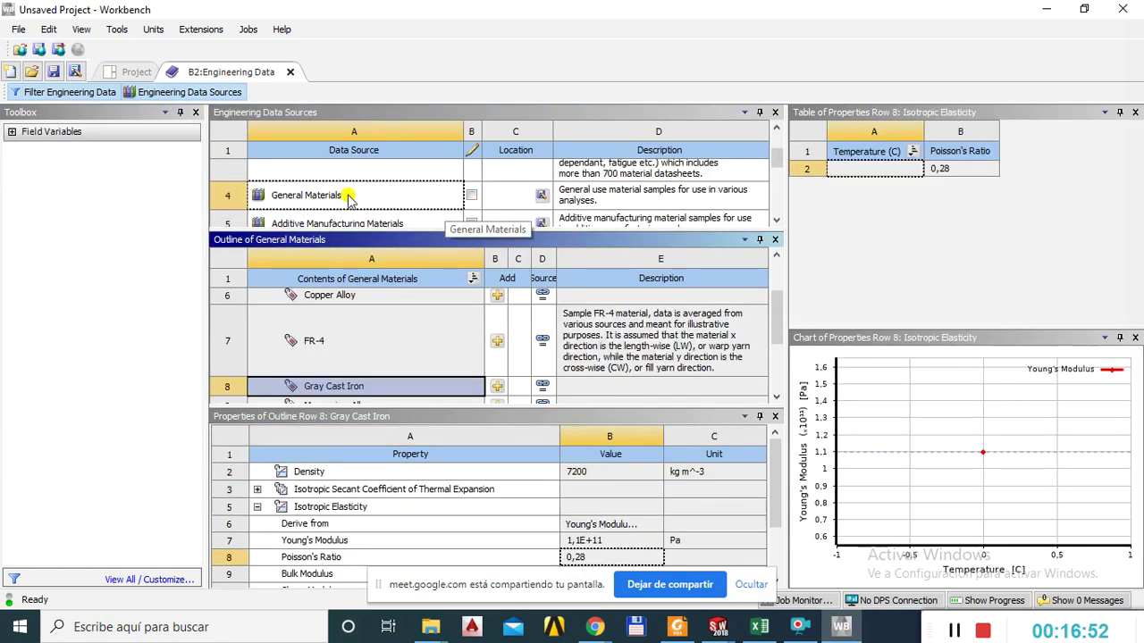
left_click(331, 196)
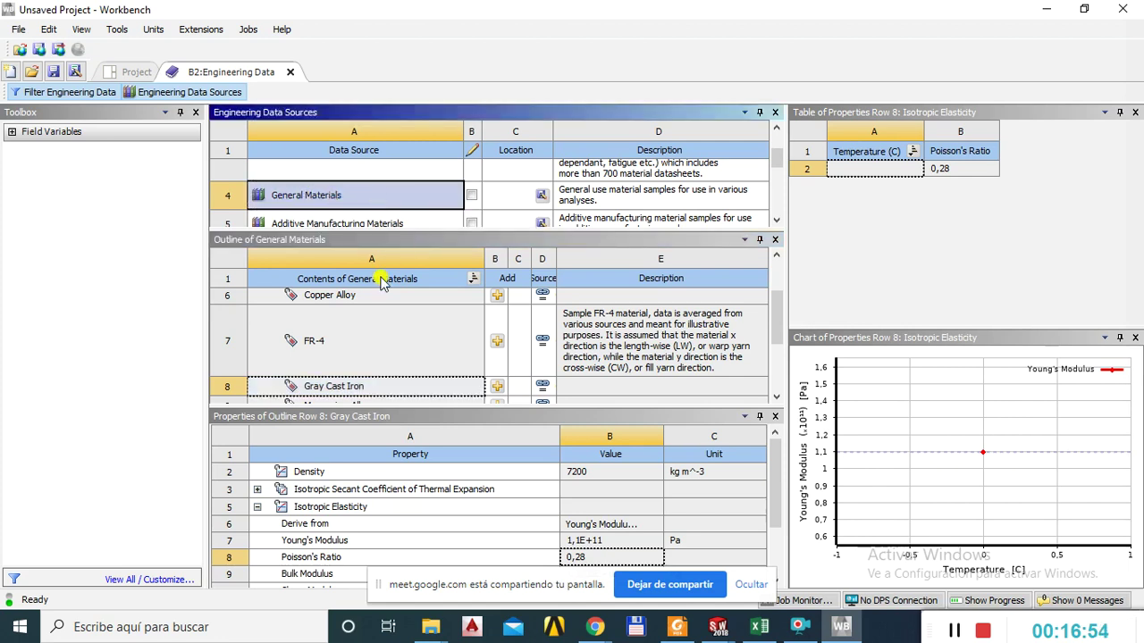
left_click_drag(777, 322, 778, 338)
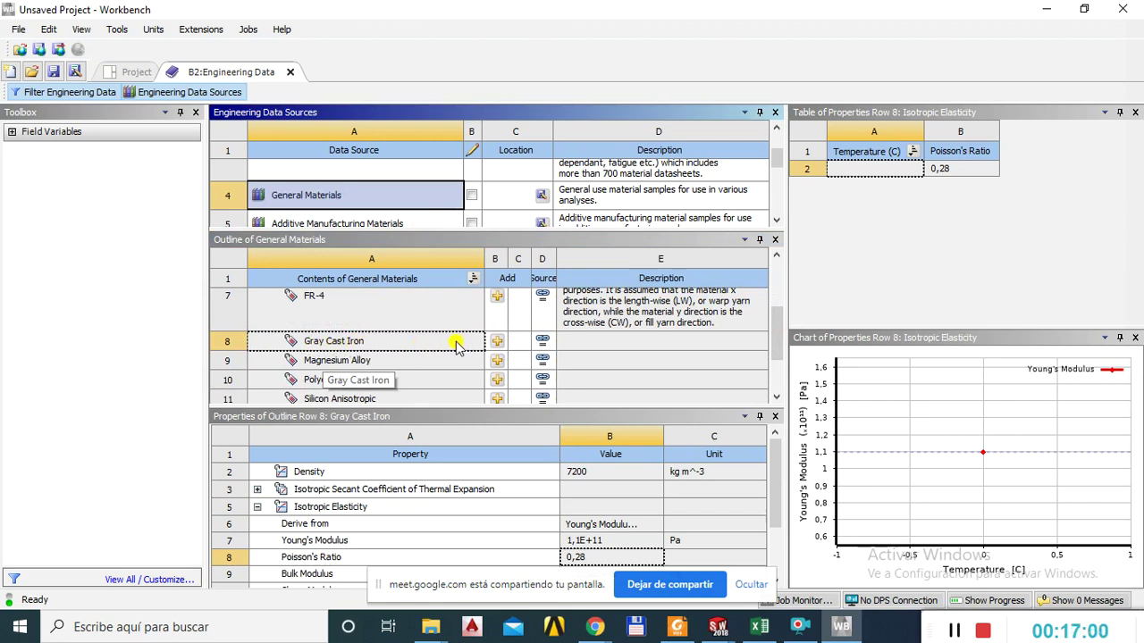
left_click(497, 341)
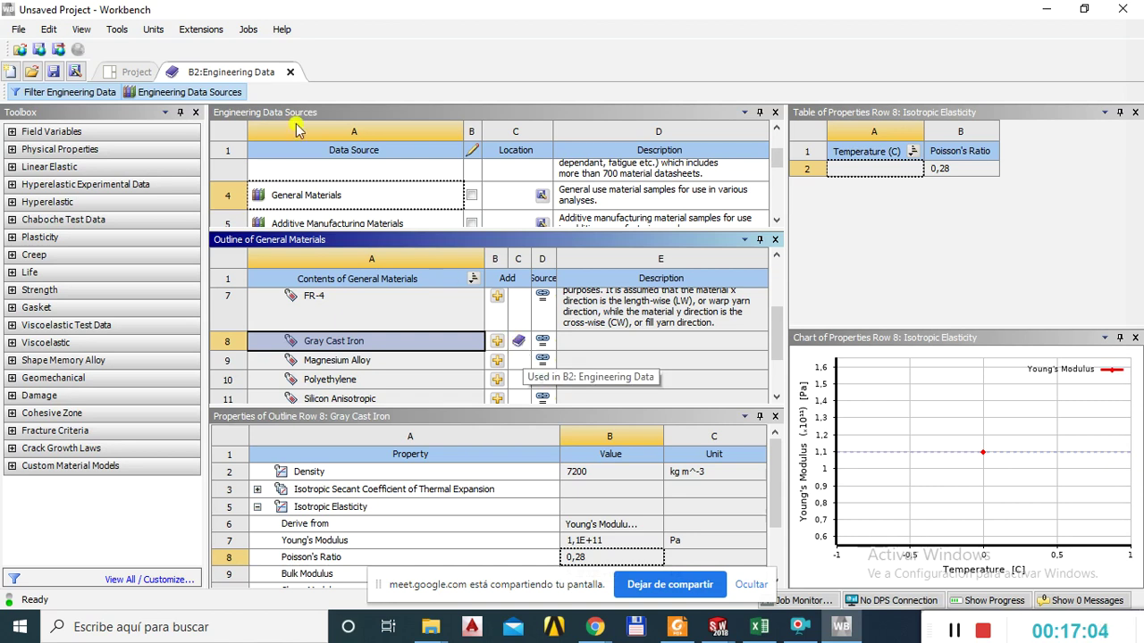
left_click(268, 79)
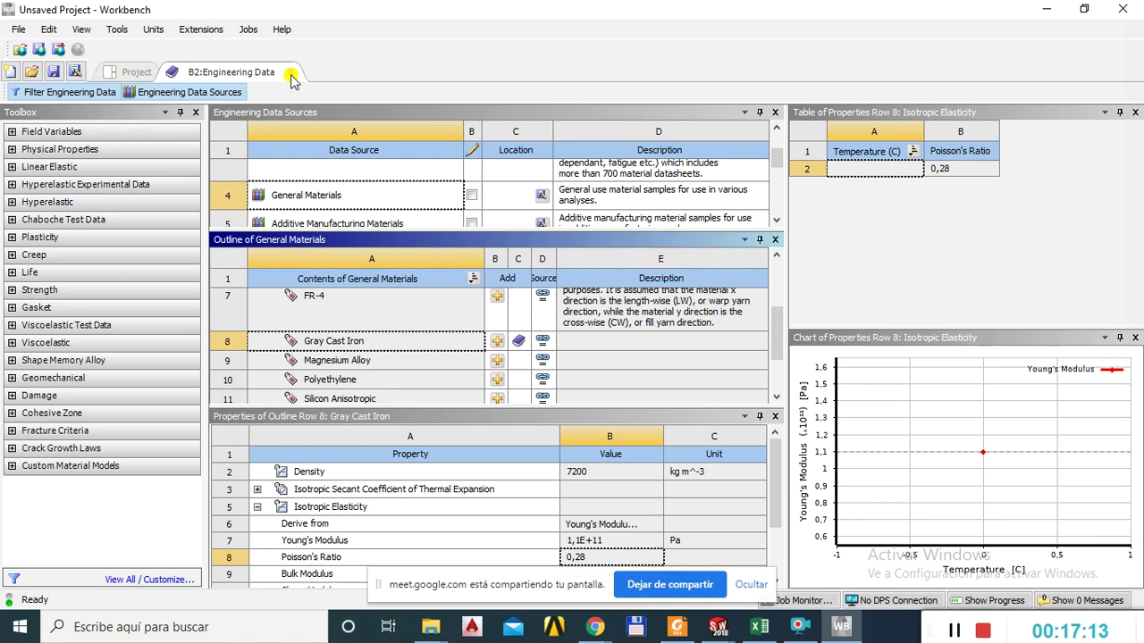
left_click(291, 74)
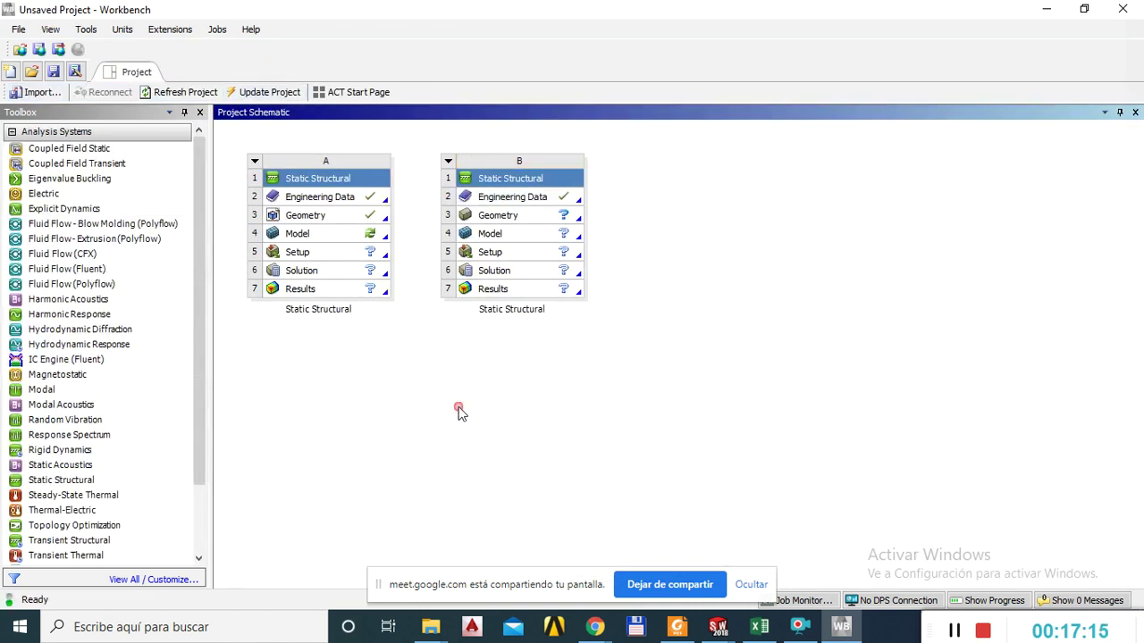
Import chumacera uc 201.STEP from the Descargas folder as the second Static Structural system's geometry.
left_click(499, 218)
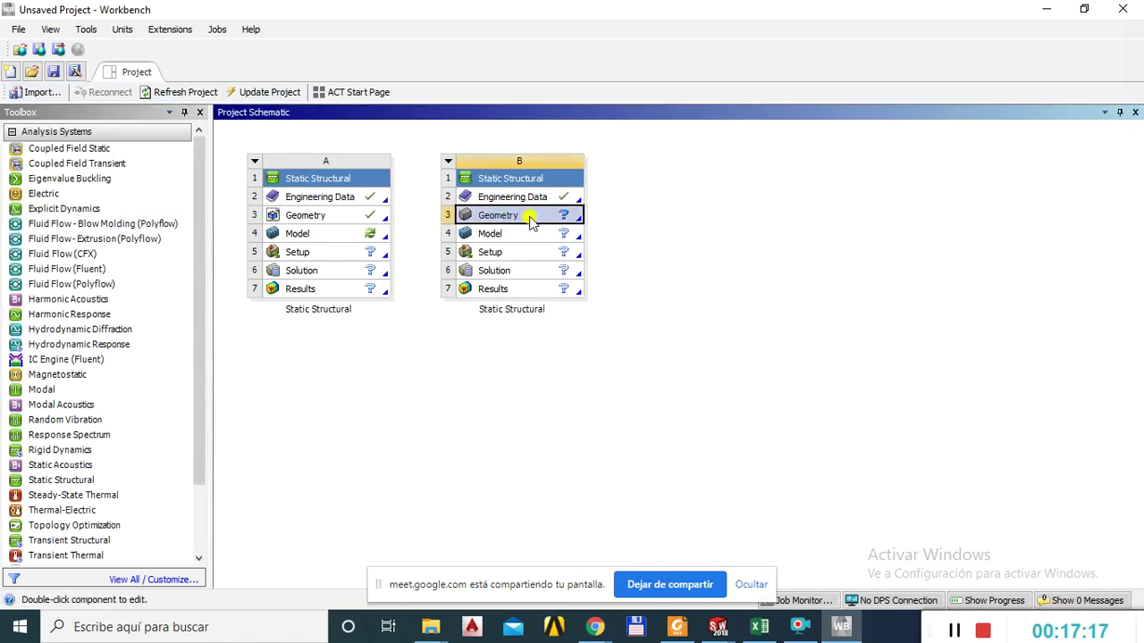
right_click(499, 219)
left_click(649, 187)
left_click(498, 219)
right_click(522, 219)
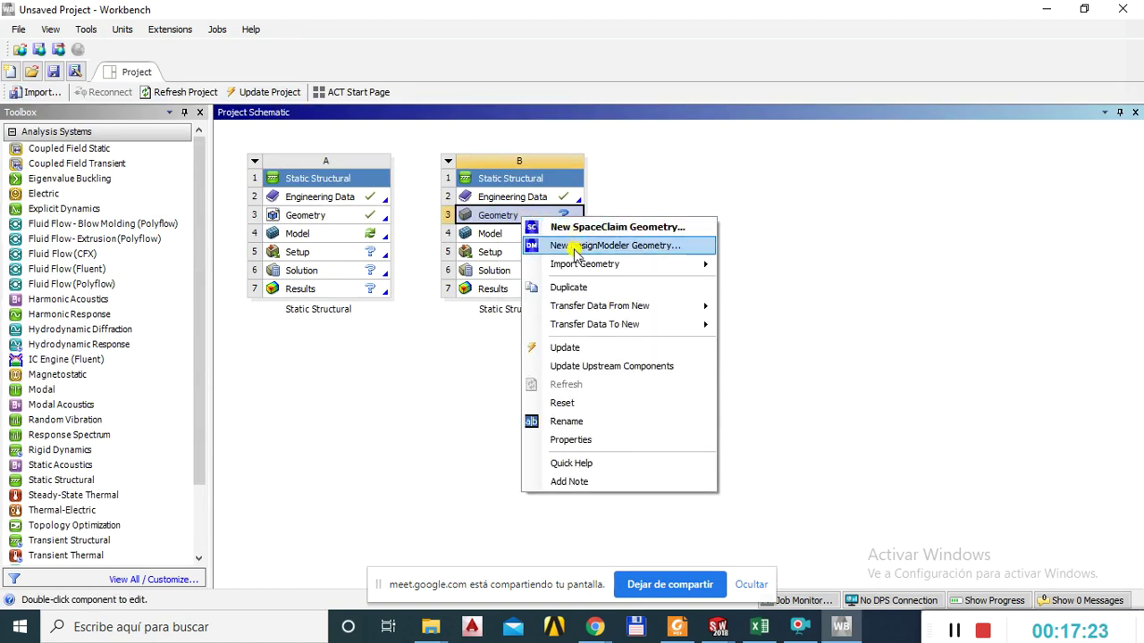
mouse_move(591, 266)
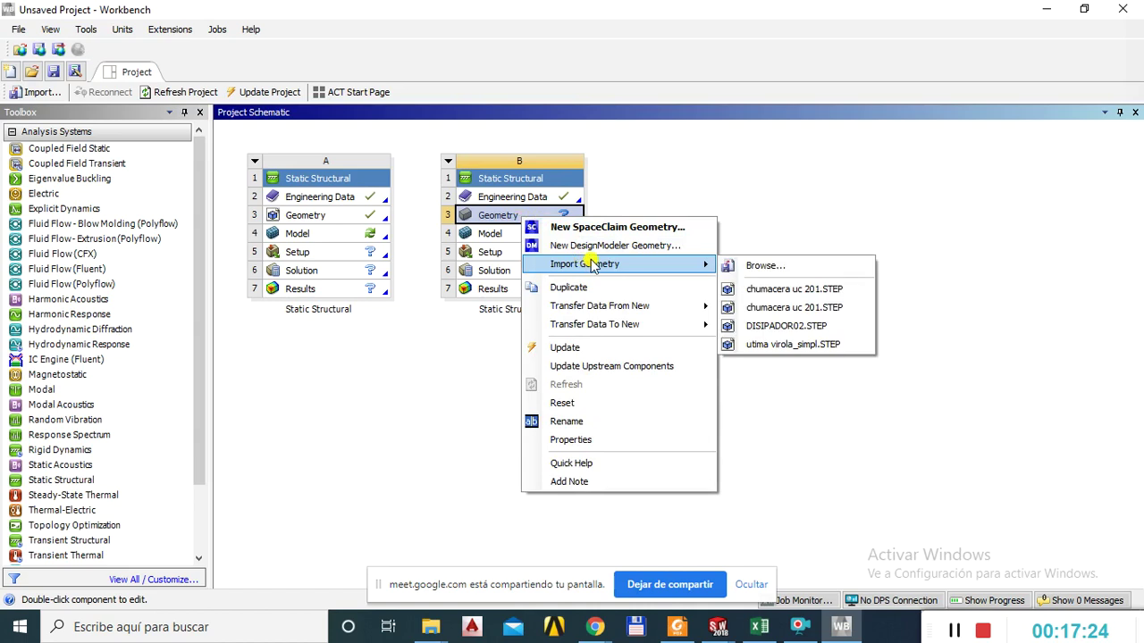
left_click(806, 270)
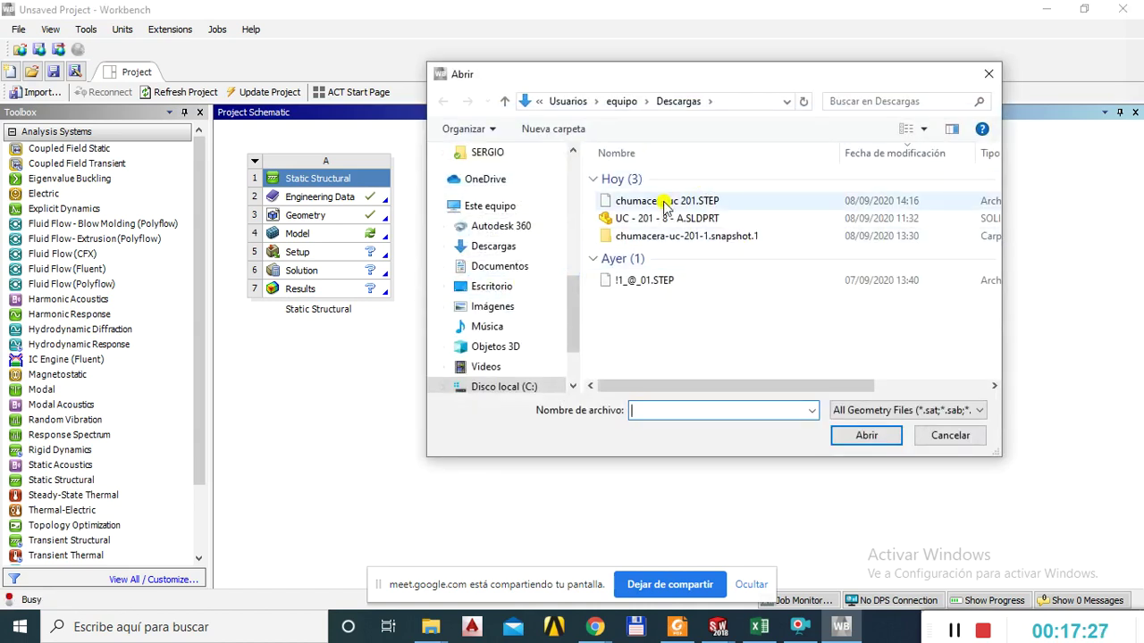
left_click(658, 206)
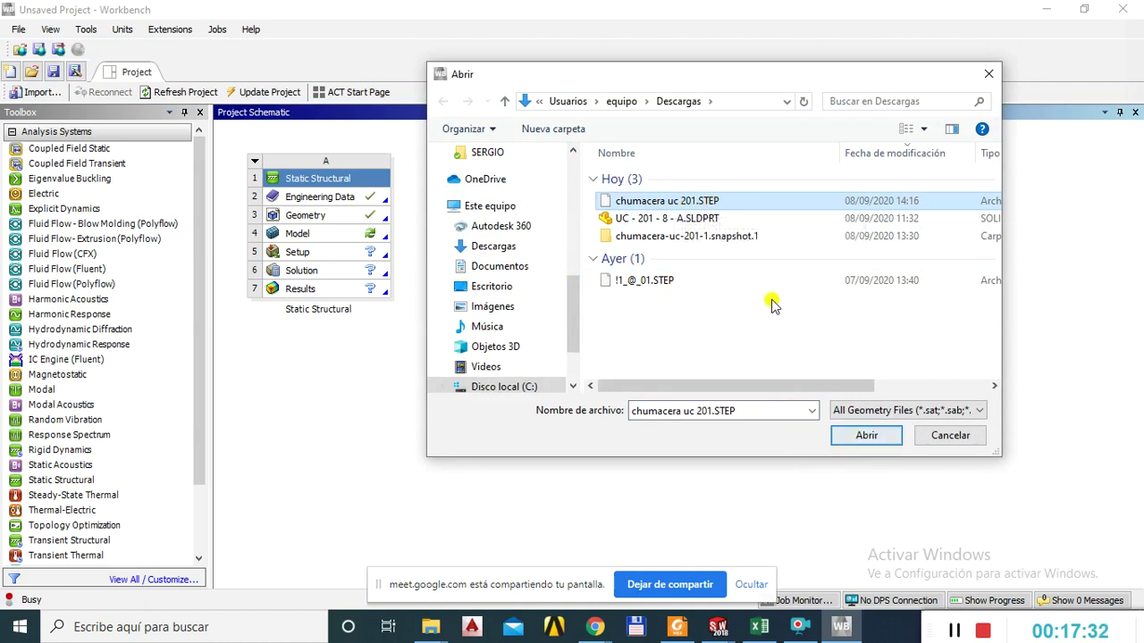
left_click(863, 435)
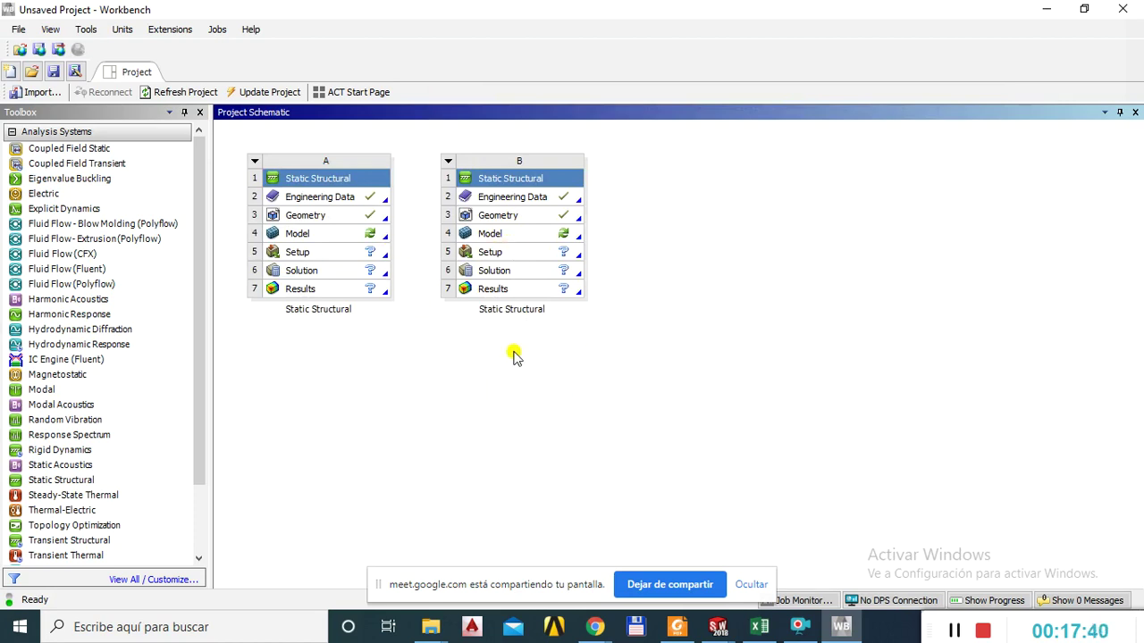
Delete the second Static Structural system, system B, from the project schematic.
left_click(370, 218)
left_click(468, 177)
left_click(449, 163)
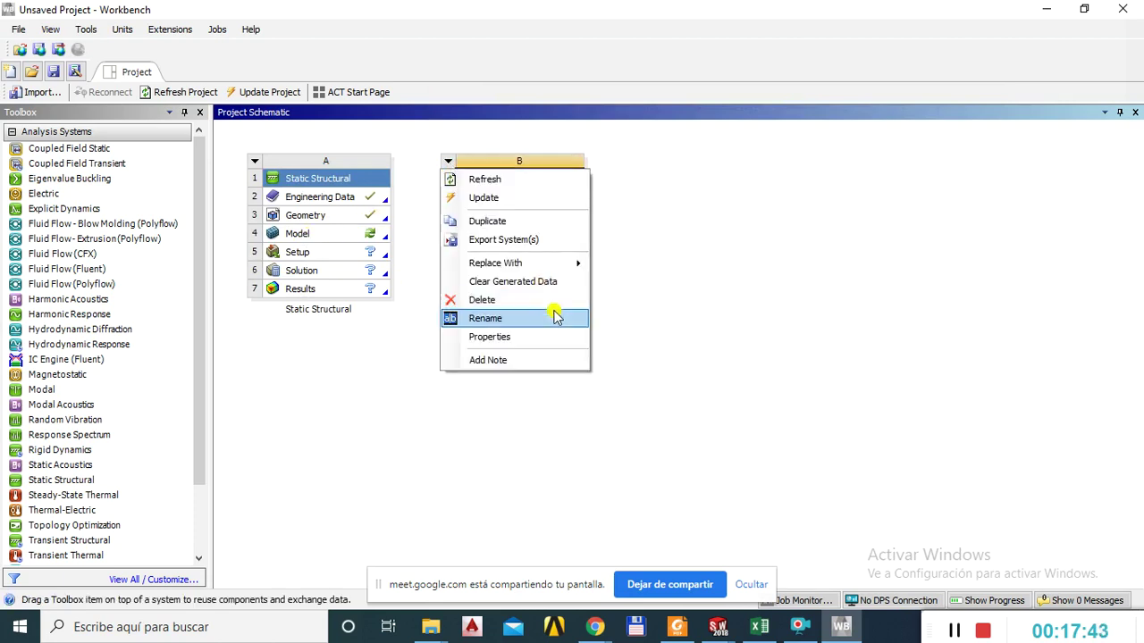
left_click(496, 302)
left_click(577, 352)
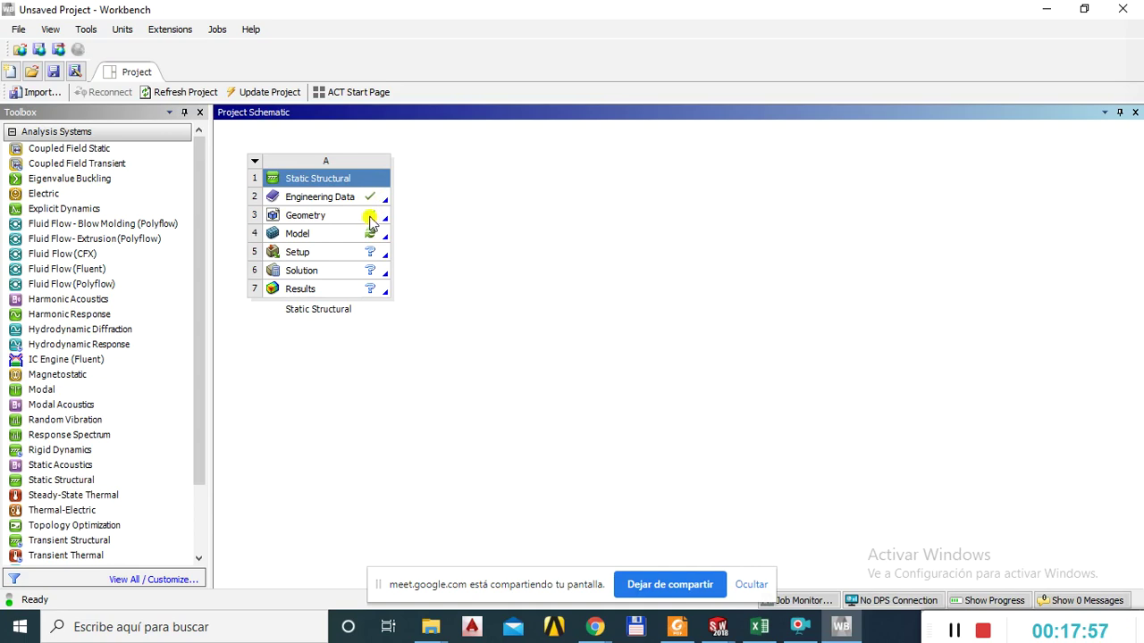
Open the Static Structural system's Model in Mechanical, hide the screen-sharing notice and inspect the pillow block from several angles.
left_click(309, 225)
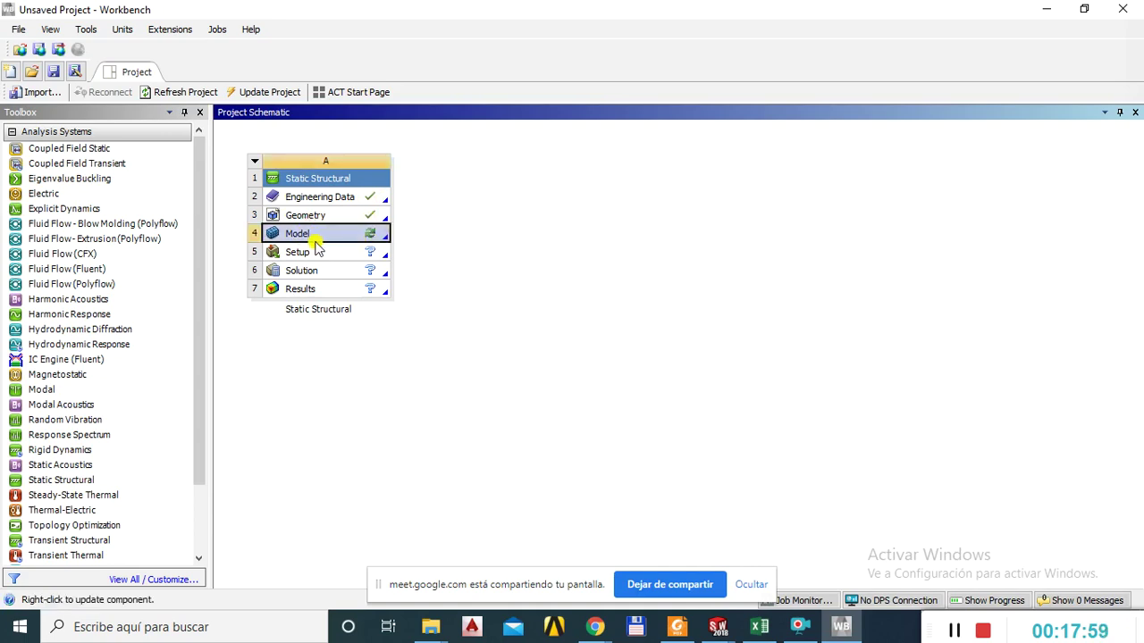
double_click(299, 236)
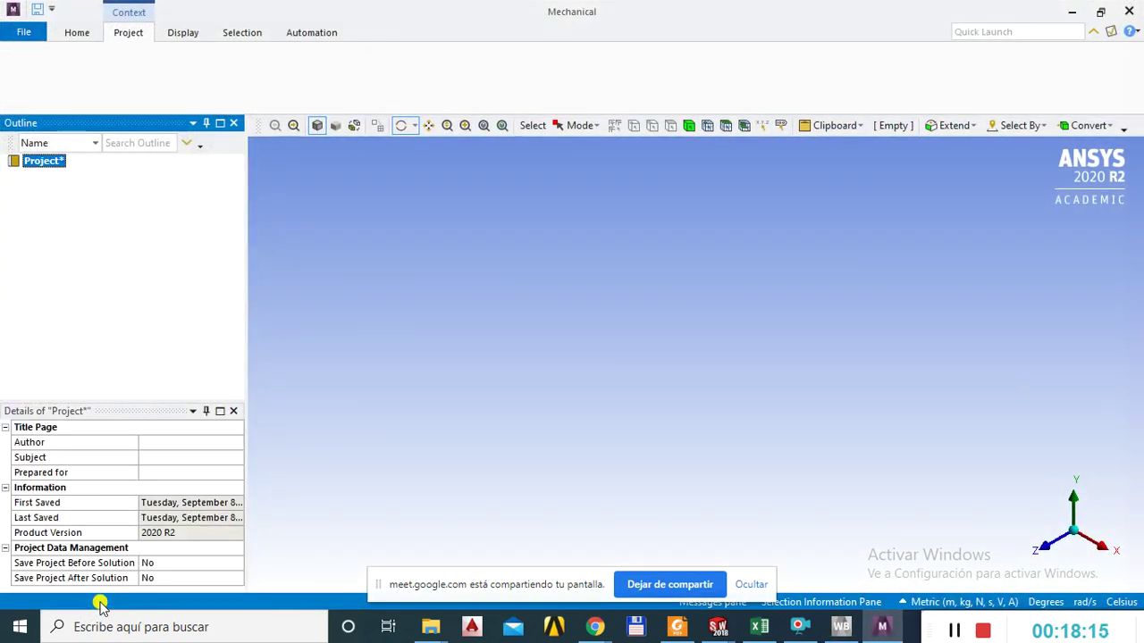
left_click(750, 584)
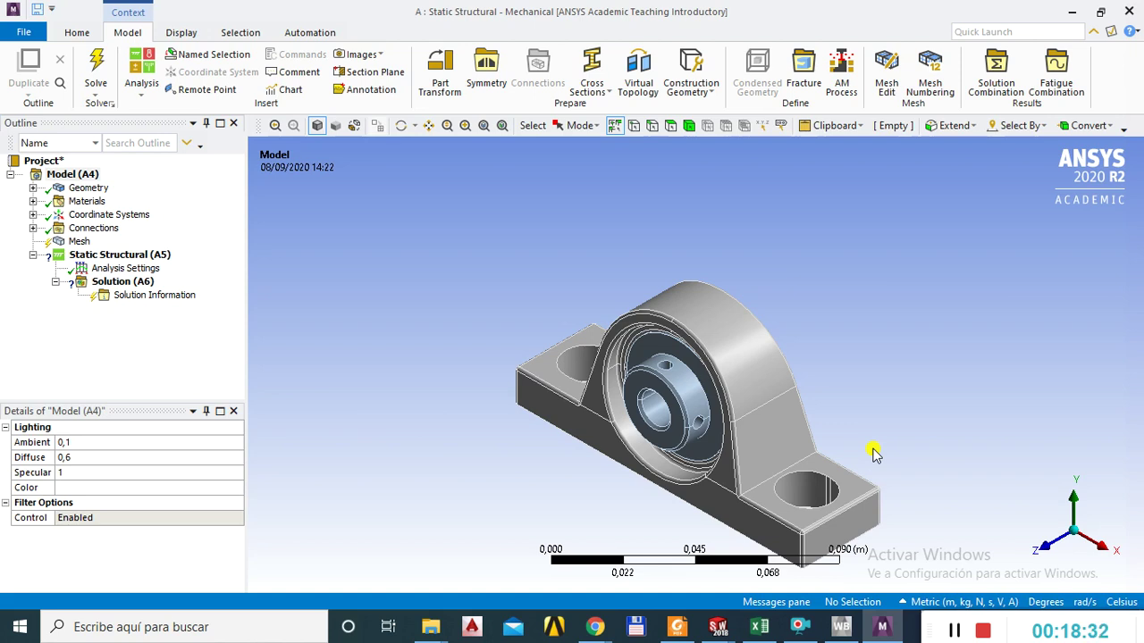
middle_click_drag(697, 466, 742, 436)
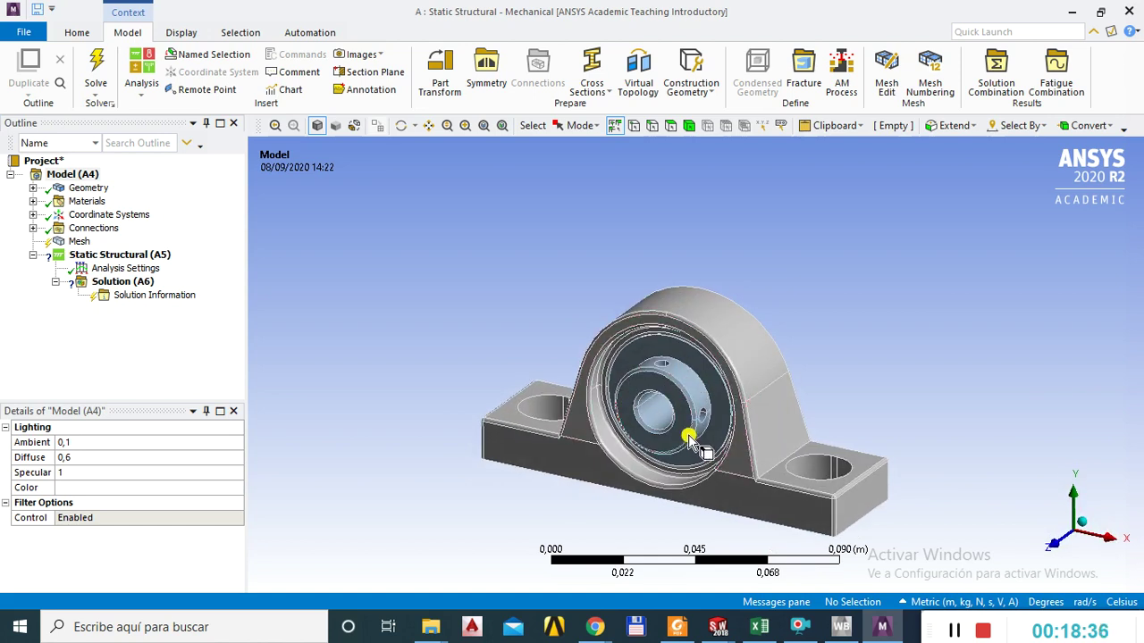
middle_click_drag(674, 378, 622, 439)
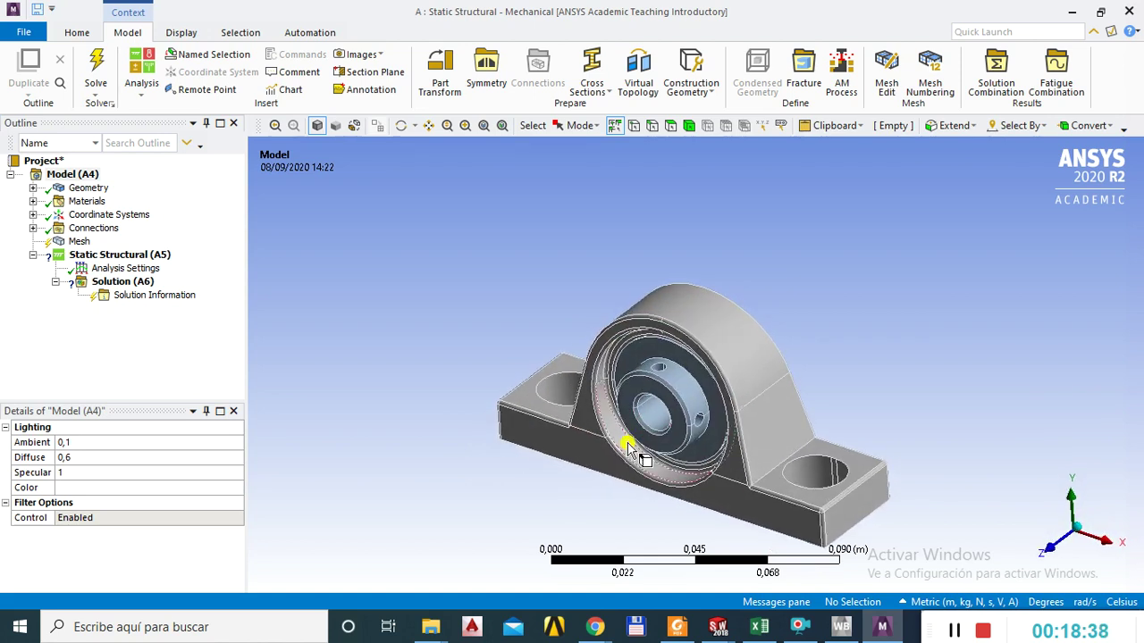
Examine the pillow block's housing and bearing insert from several angles, picking the insert's front annular face.
middle_click_drag(756, 467, 694, 446)
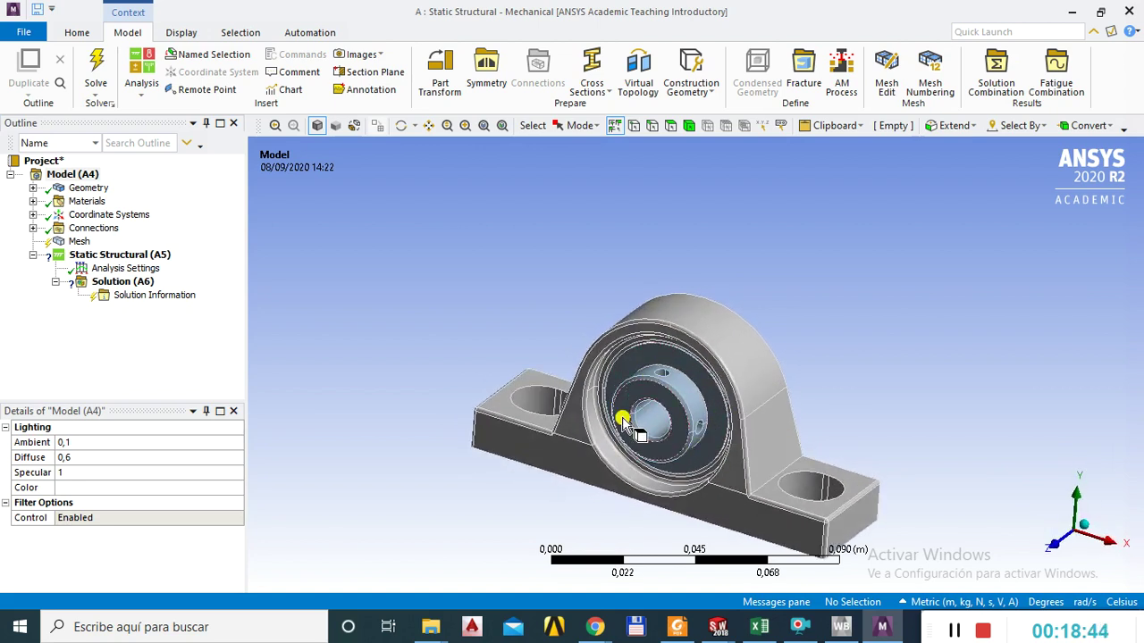
left_click(657, 415)
middle_click_drag(661, 417, 720, 428)
left_click(620, 407)
left_click(696, 479)
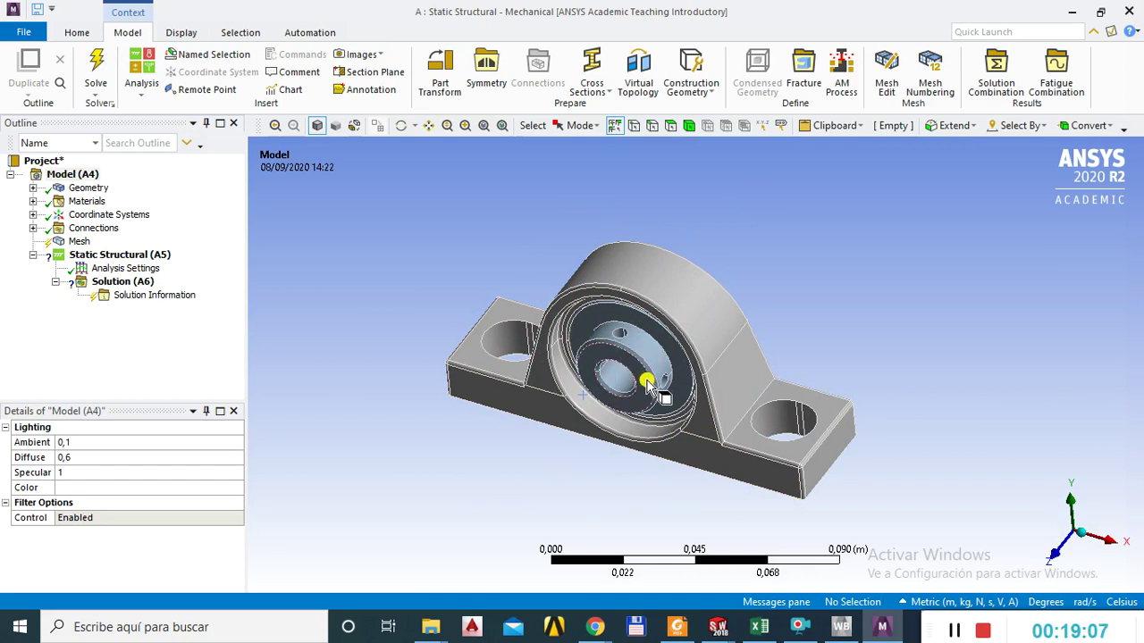
middle_click_drag(575, 350, 581, 327)
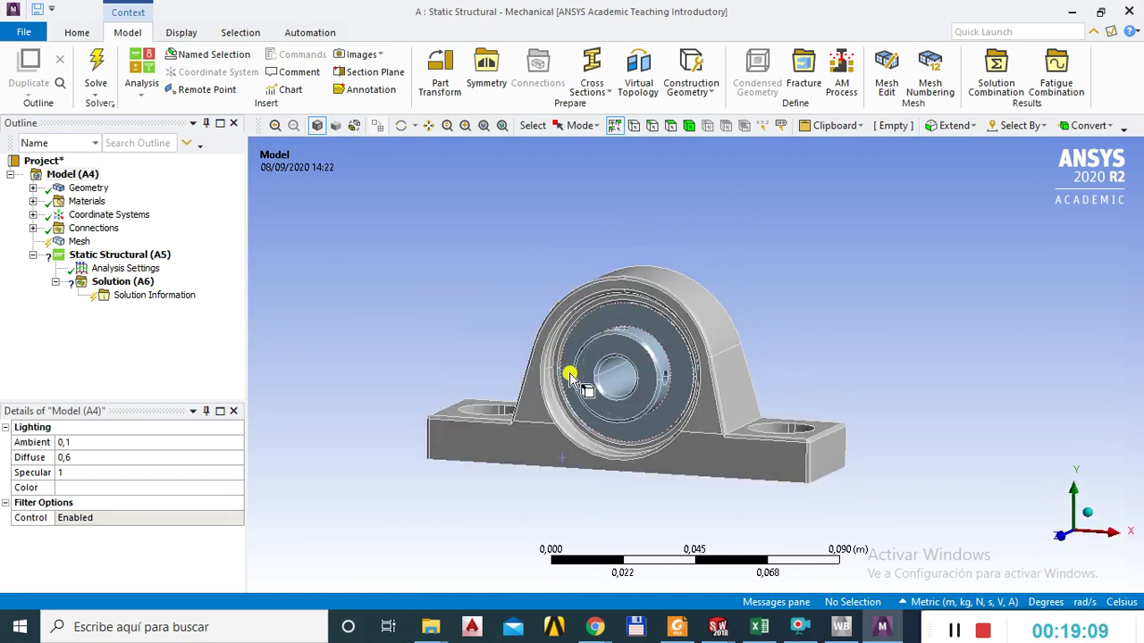
left_click(573, 359)
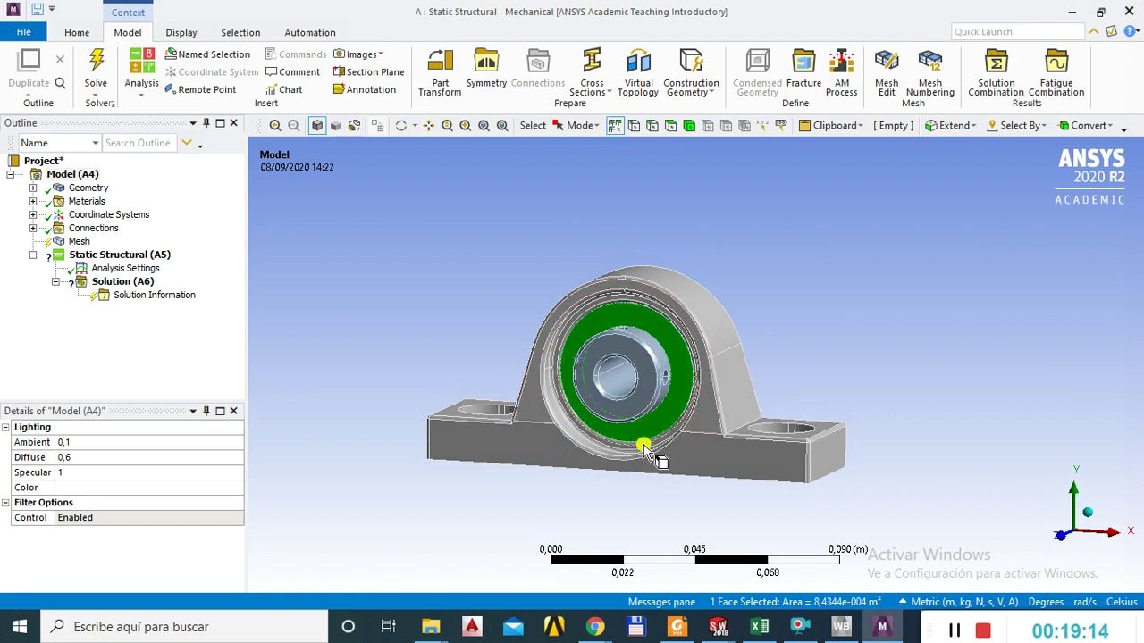
left_click(524, 379)
mouse_move(625, 404)
middle_mouse_down()
mouse_move(595, 401)
mouse_move(608, 411)
middle_mouse_up()
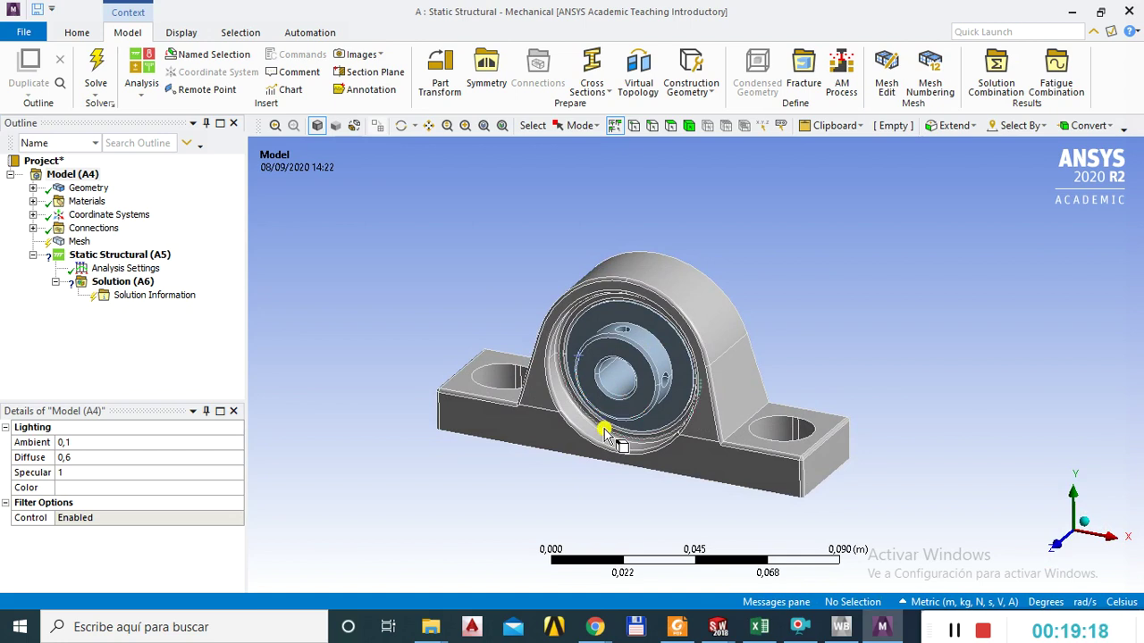
Look at the Mesh object's settings and expand the Geometry branch to identify the housing and bearing bodies.
left_click(80, 243)
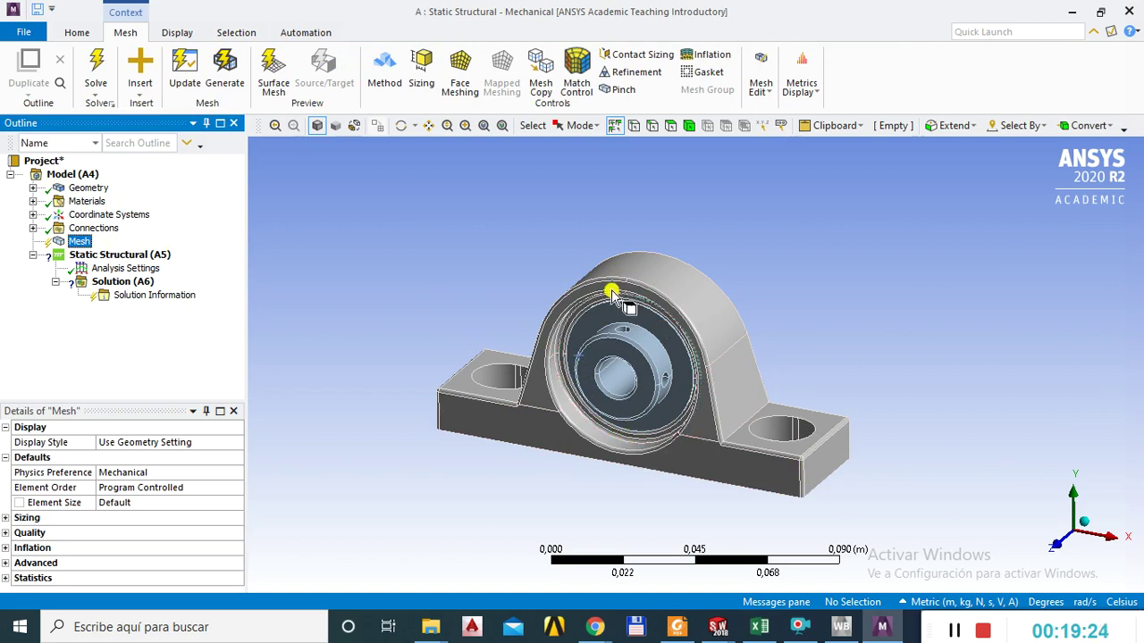
left_click(391, 300)
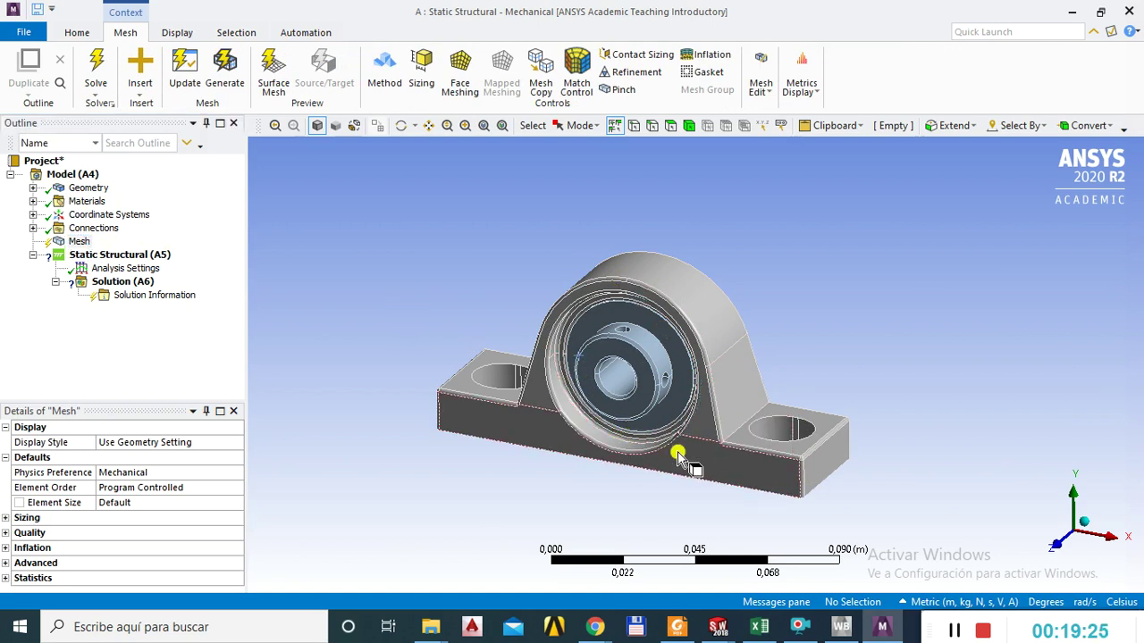
left_click(33, 188)
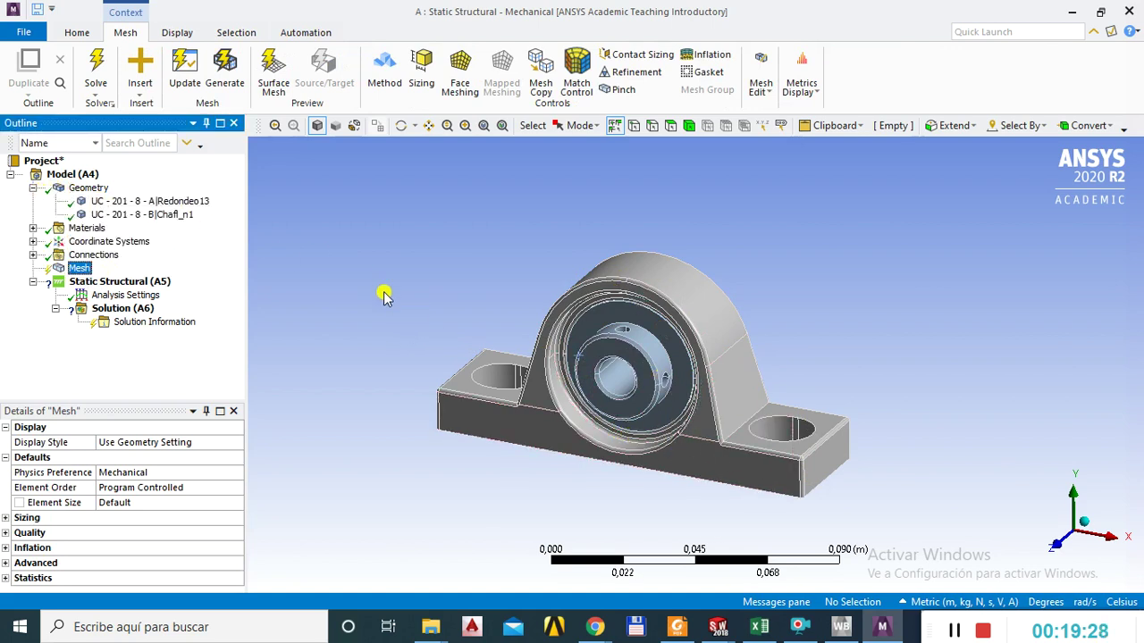
left_click(75, 189)
left_click(33, 188)
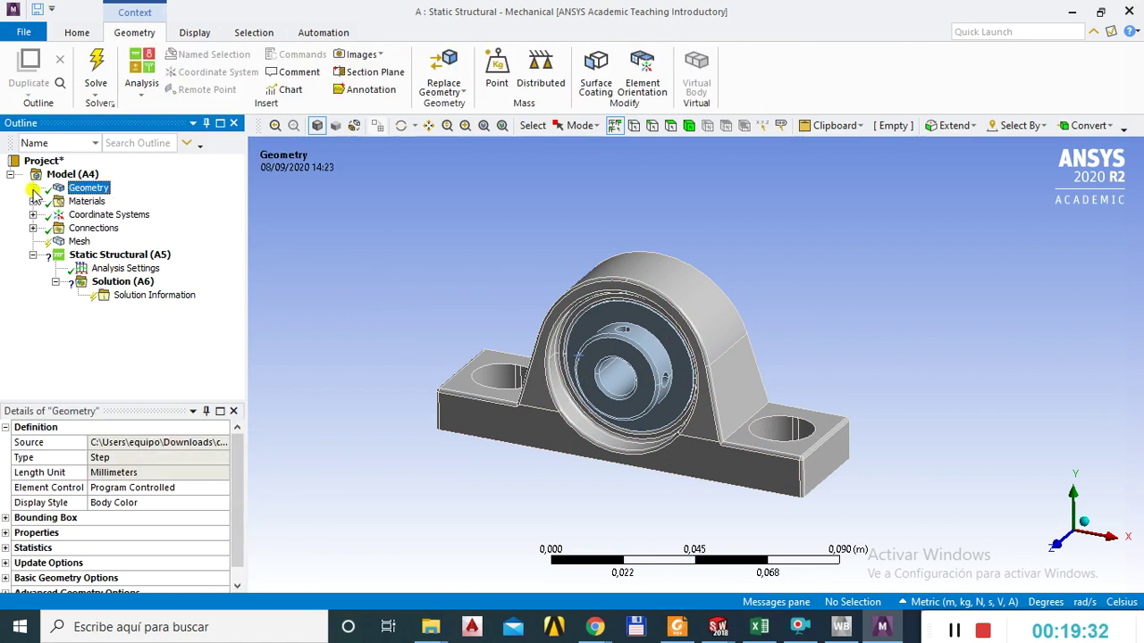
left_click(33, 187)
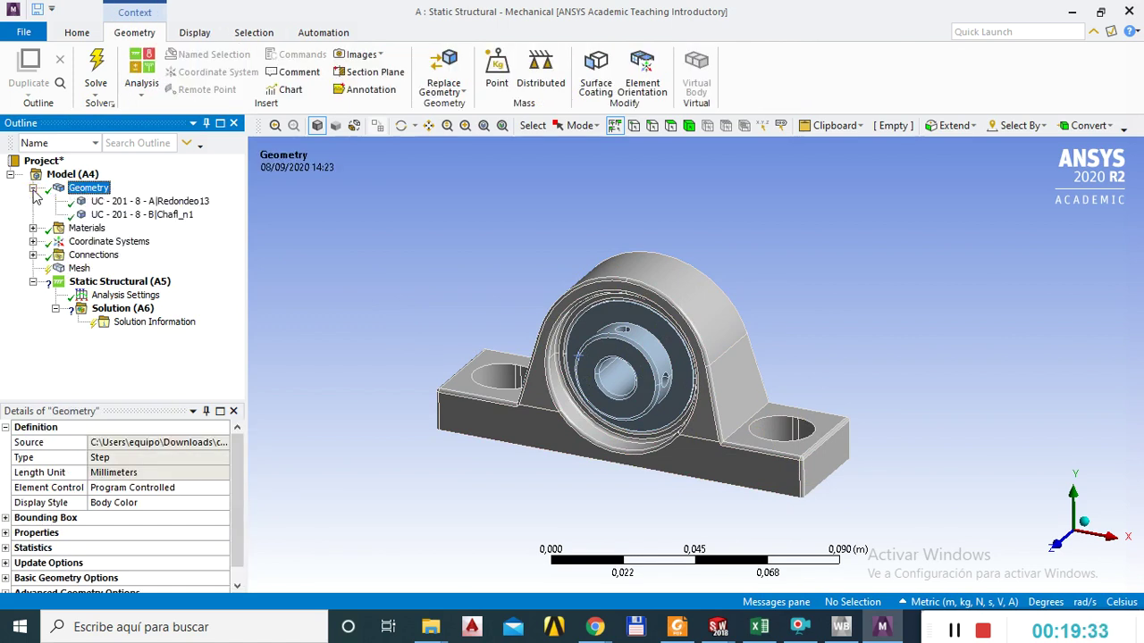
left_click(140, 202)
left_click(143, 215)
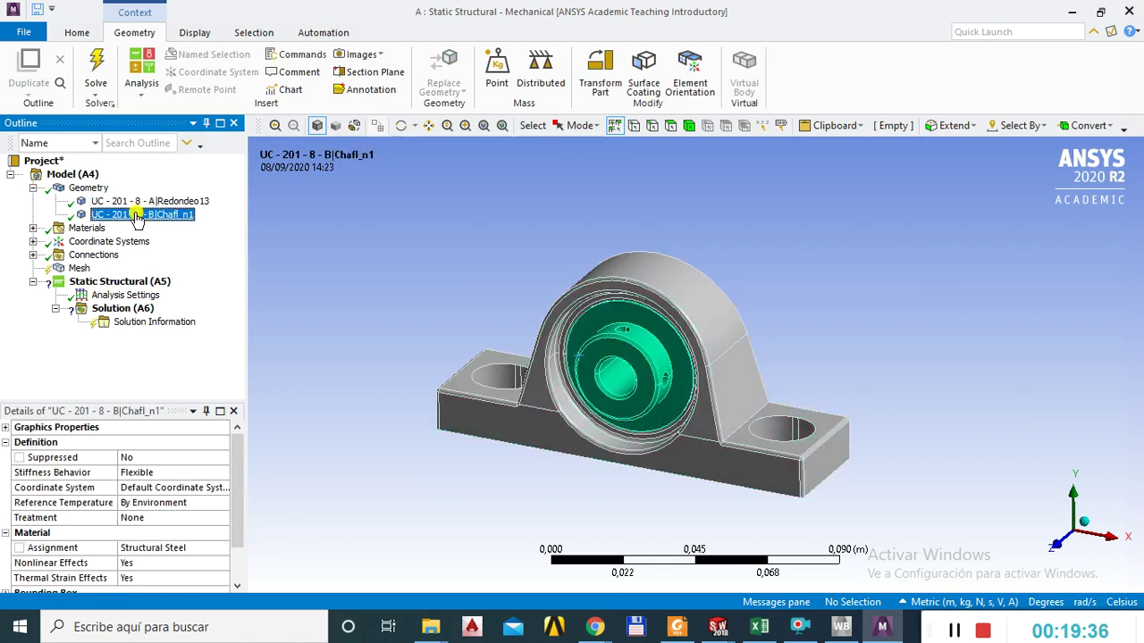
Assign Gray Cast Iron as the material of the housing body UC - 201 - 8 - A|Redondeo13.
left_click(142, 202)
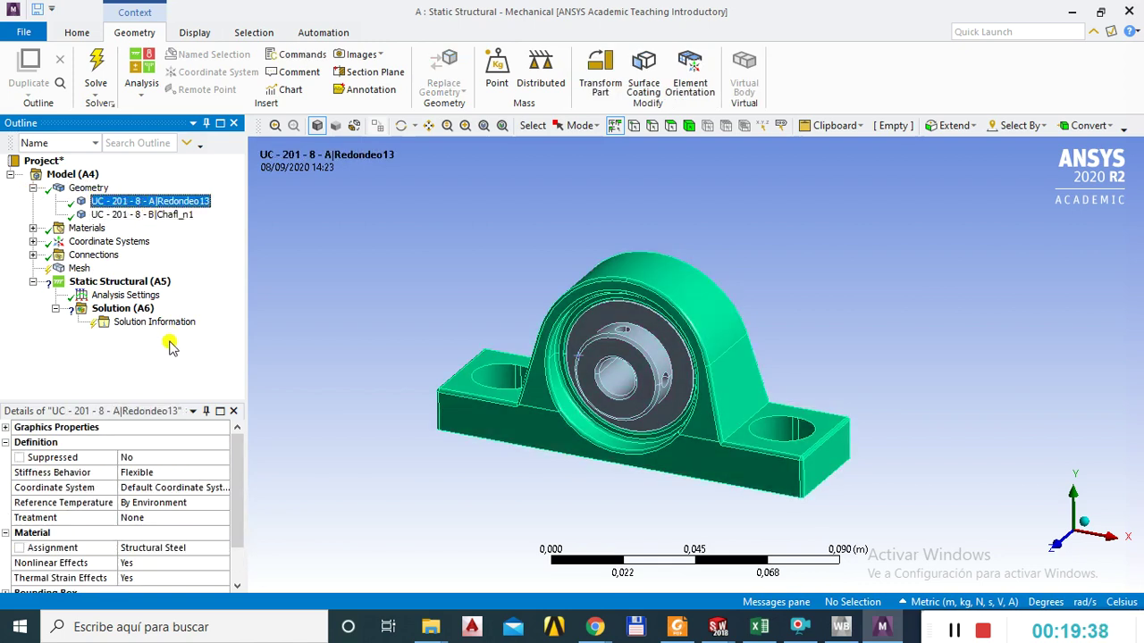
left_click(163, 549)
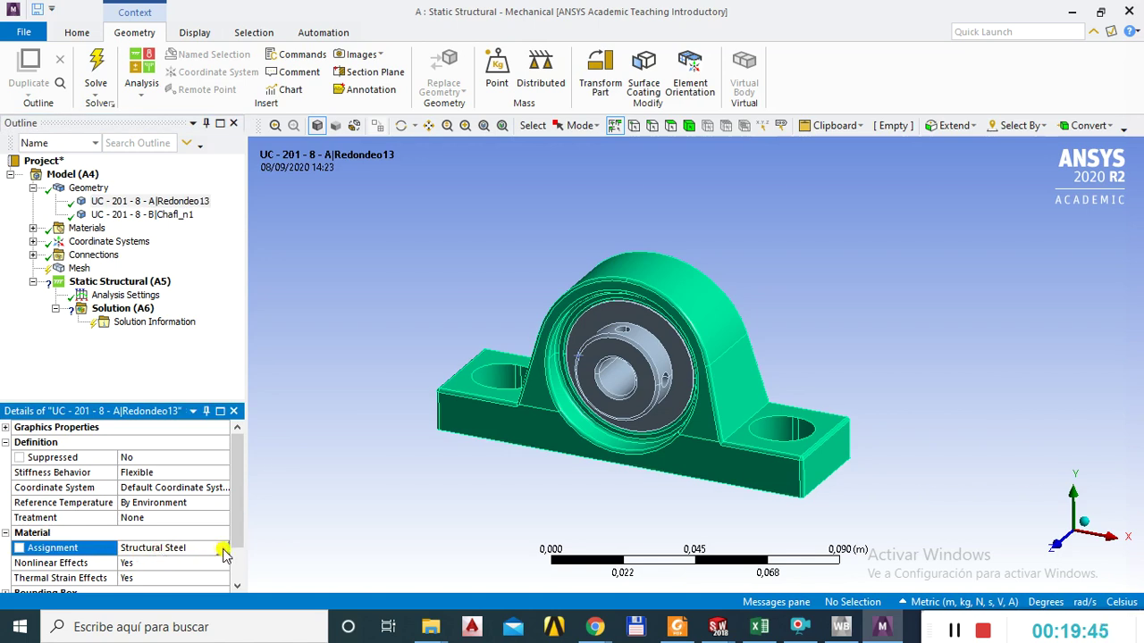
left_click(223, 549)
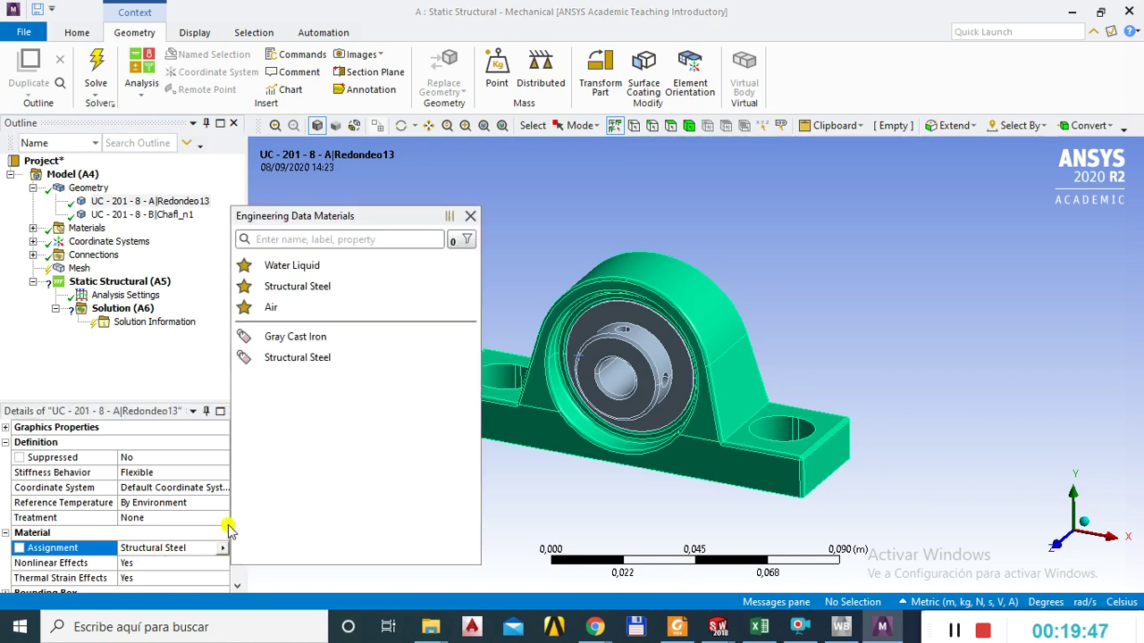
left_click(311, 339)
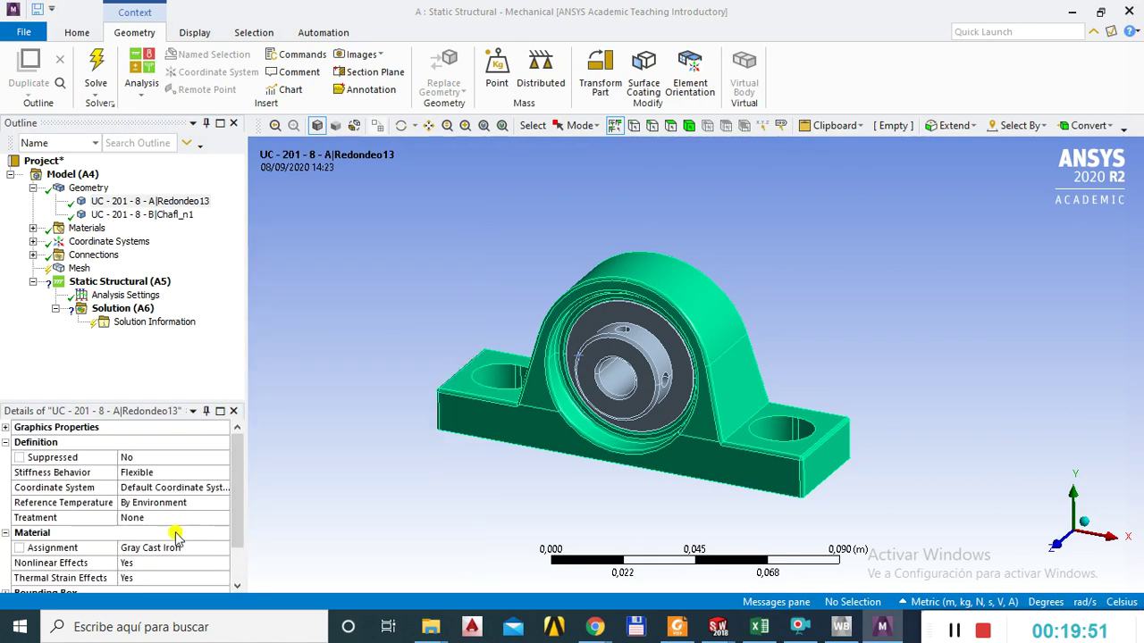
Check the material assignments of the bearing body UC - 201 - 8 - B|Chafl_n1 and the housing body.
left_click(130, 216)
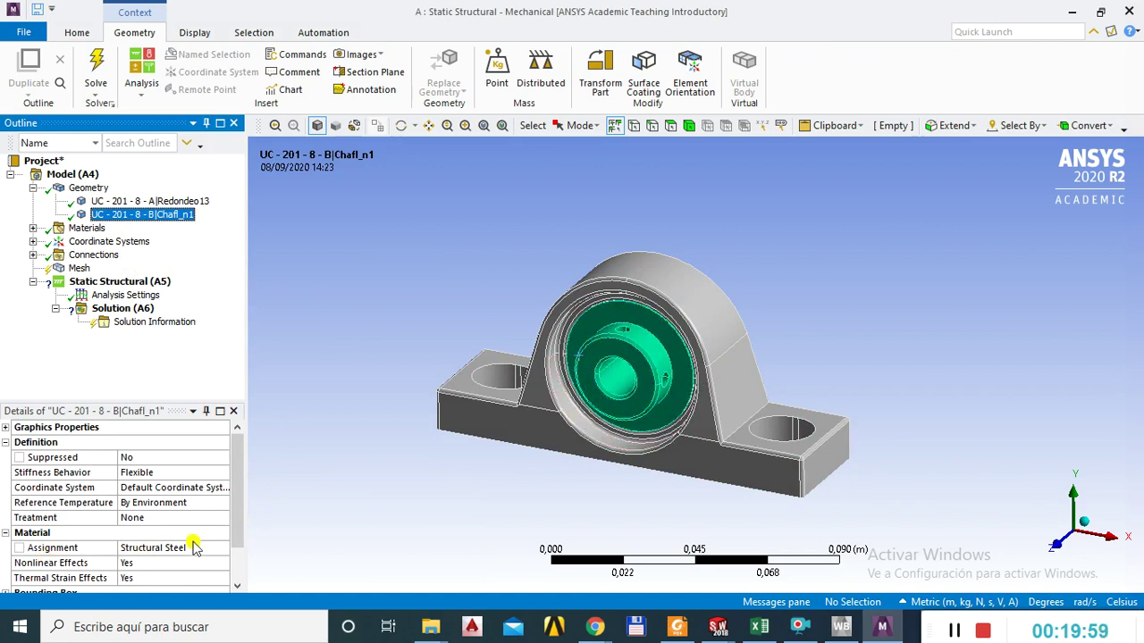
mouse_move(240, 500)
left_mouse_down()
mouse_move(239, 534)
mouse_move(241, 508)
left_mouse_up()
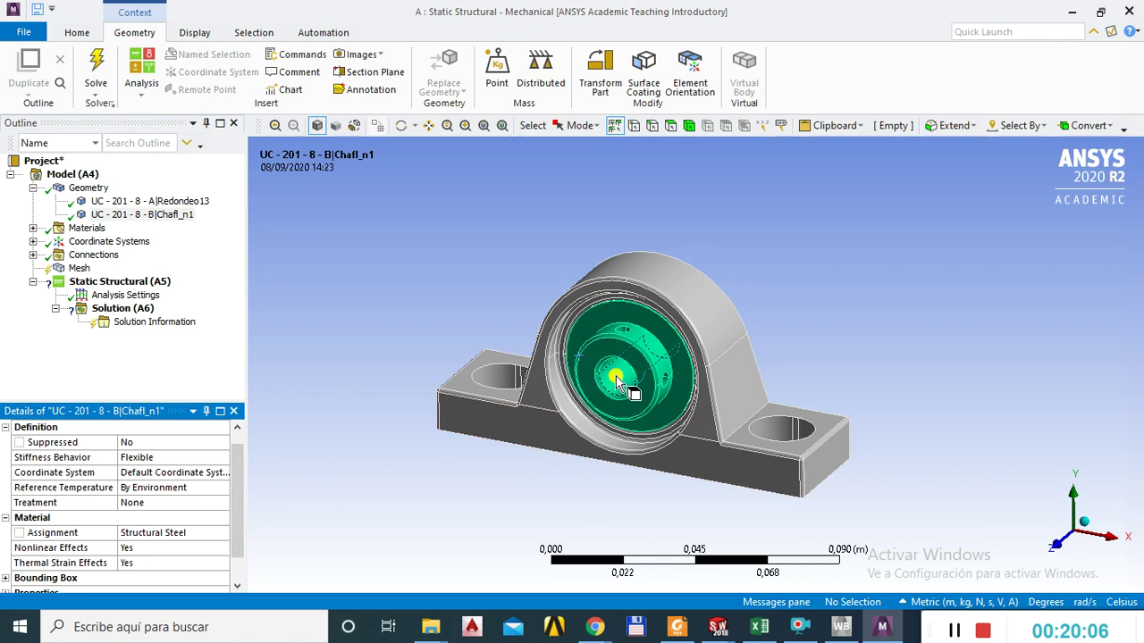
left_click_drag(241, 511, 242, 537)
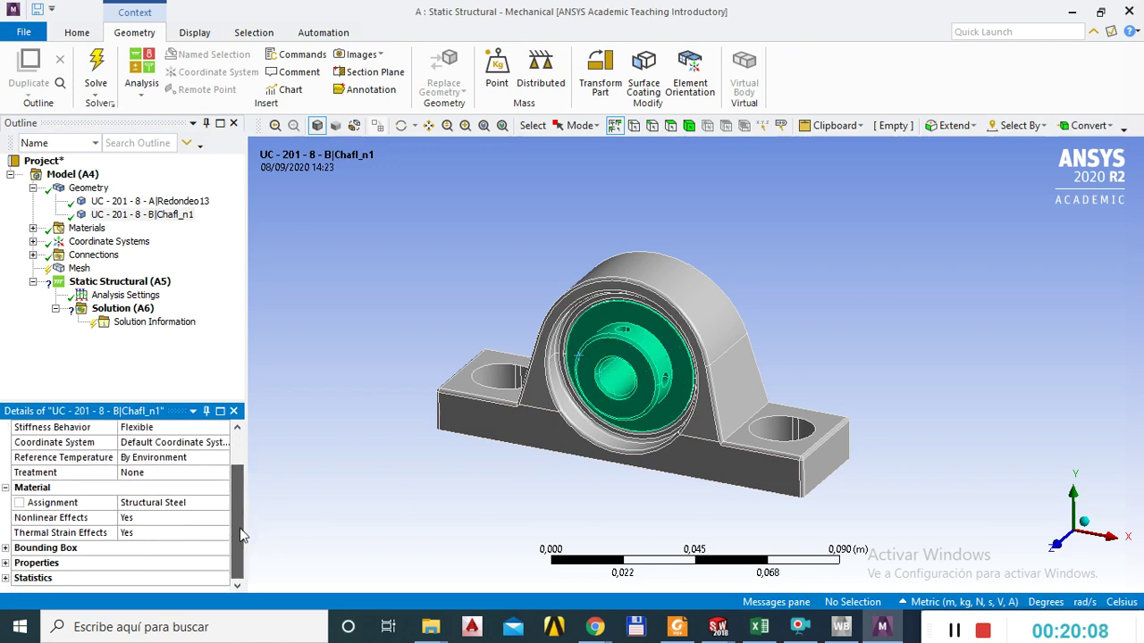
left_click(85, 385)
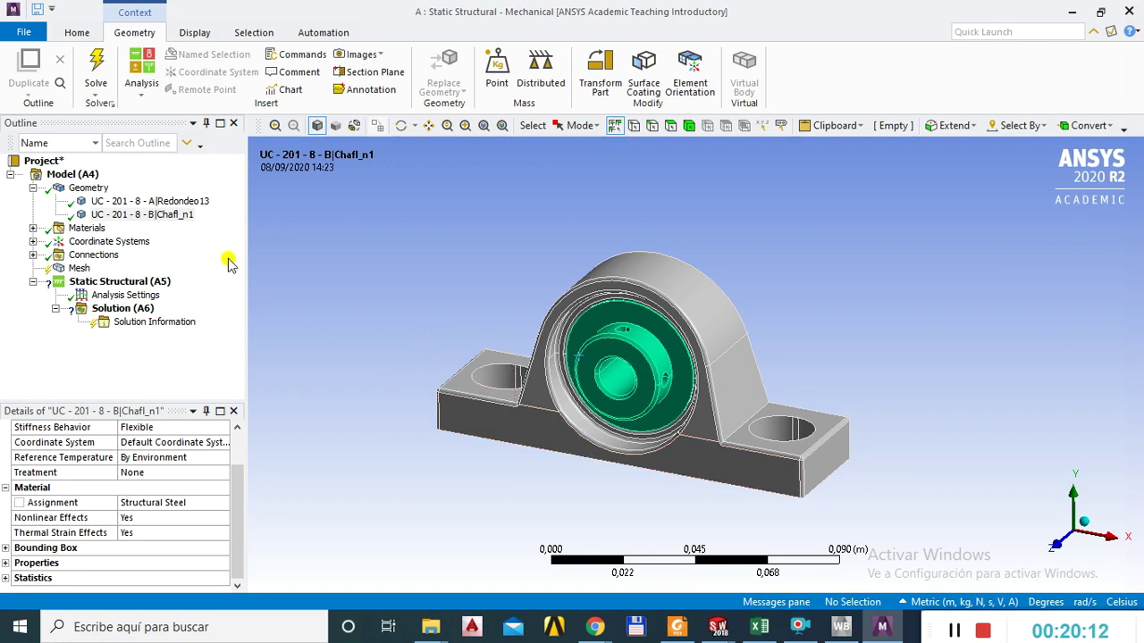
left_click(134, 201)
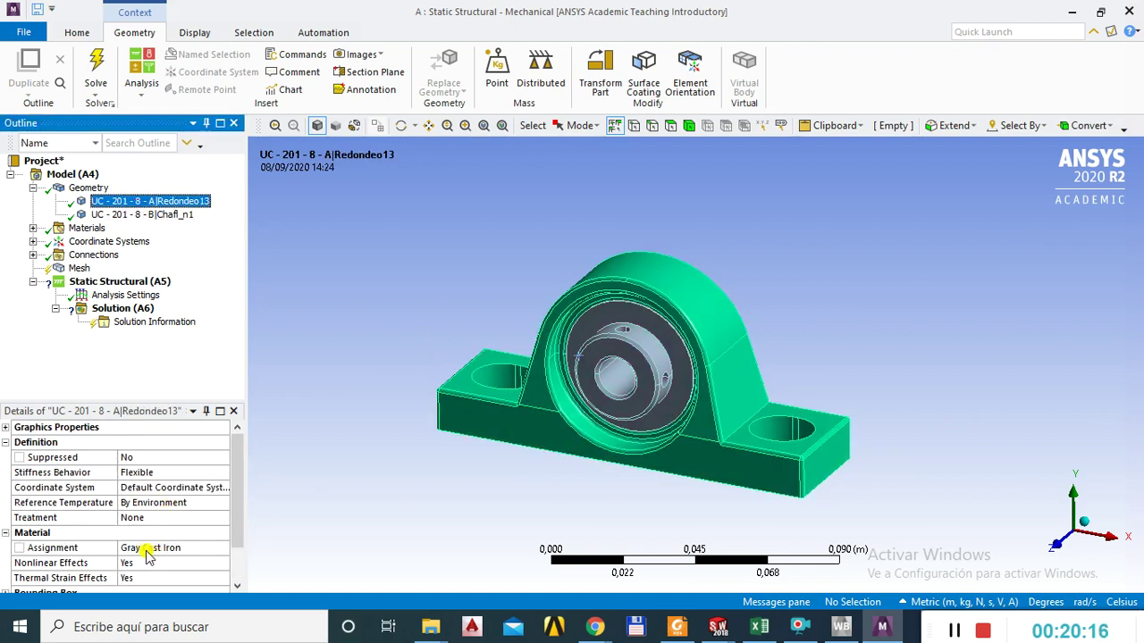
left_click(157, 216)
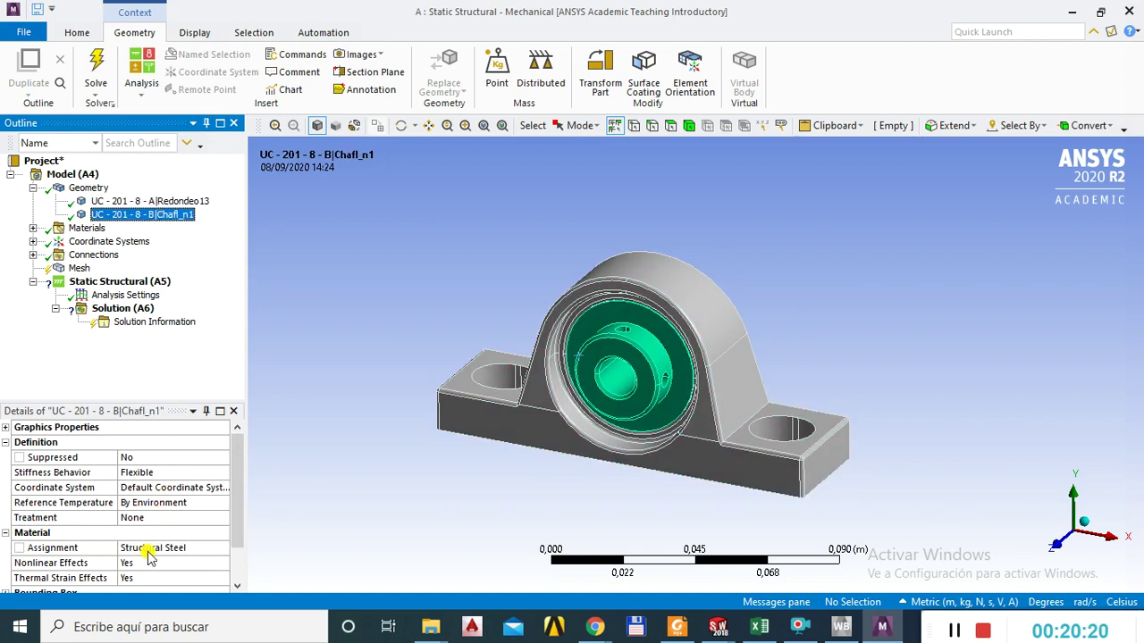
Review the contents of the Materials and Coordinate Systems branches in the model tree.
left_click(88, 229)
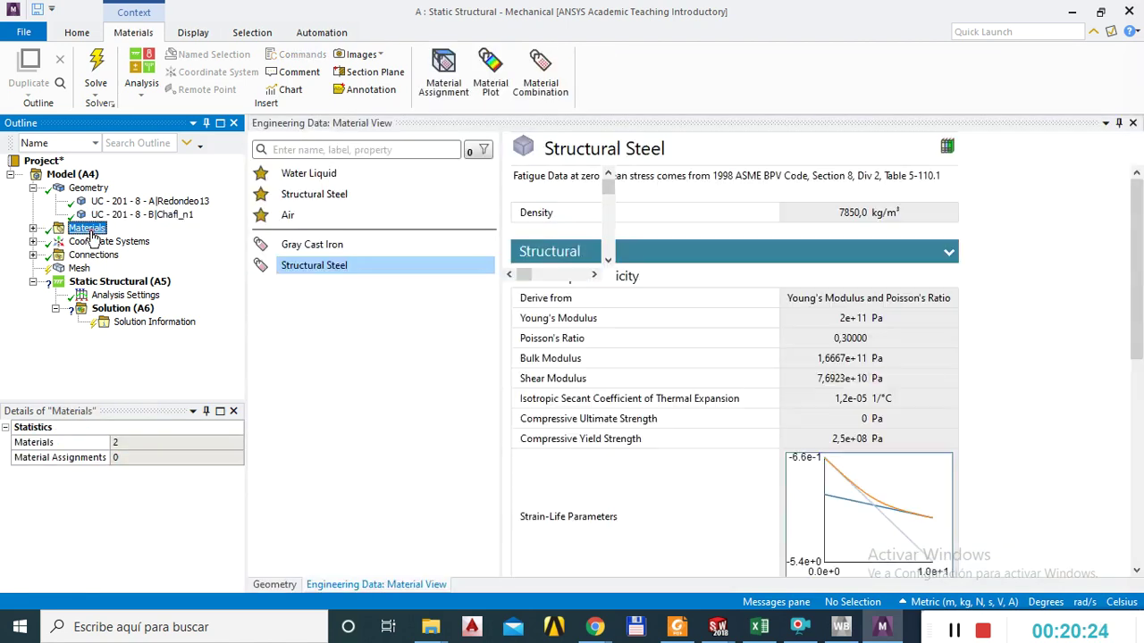
left_click(33, 188)
left_click(33, 201)
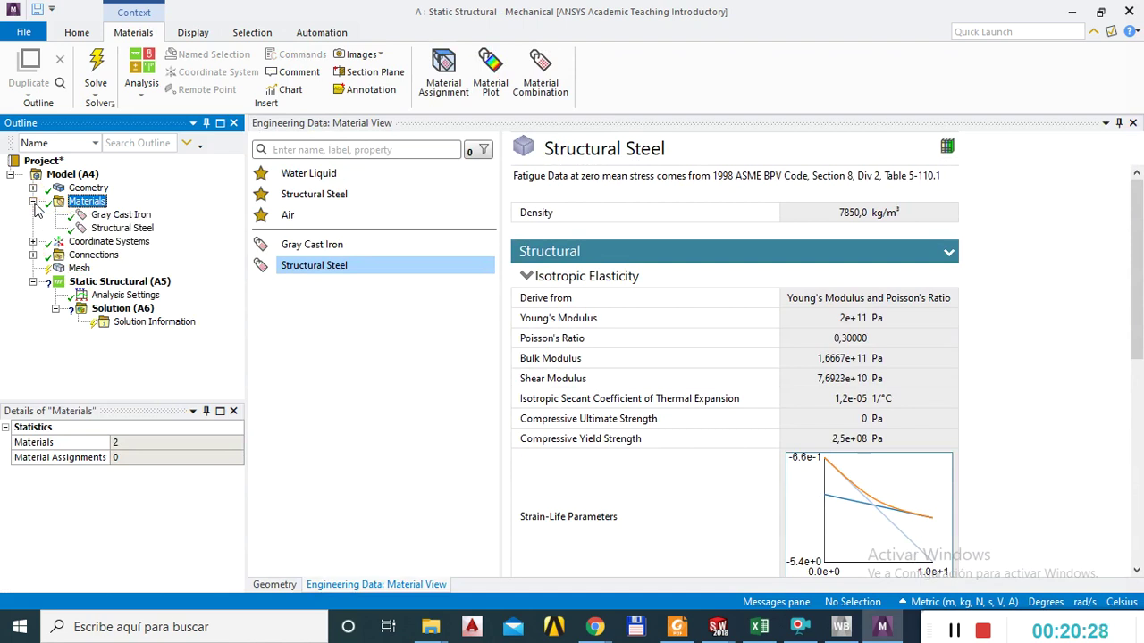
left_click(33, 201)
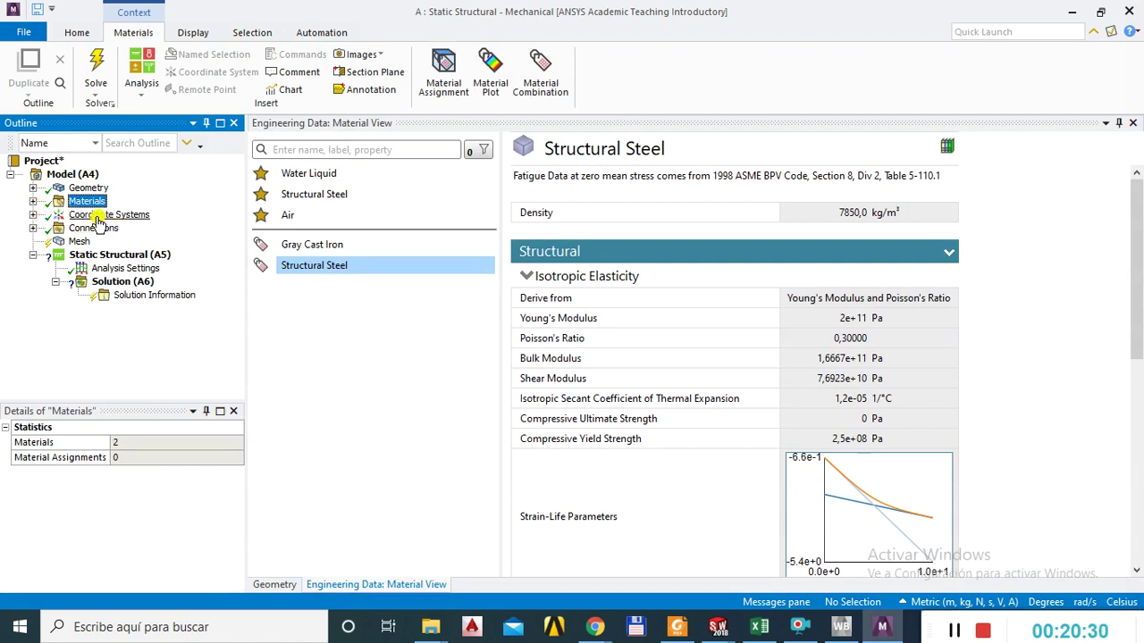
left_click(33, 215)
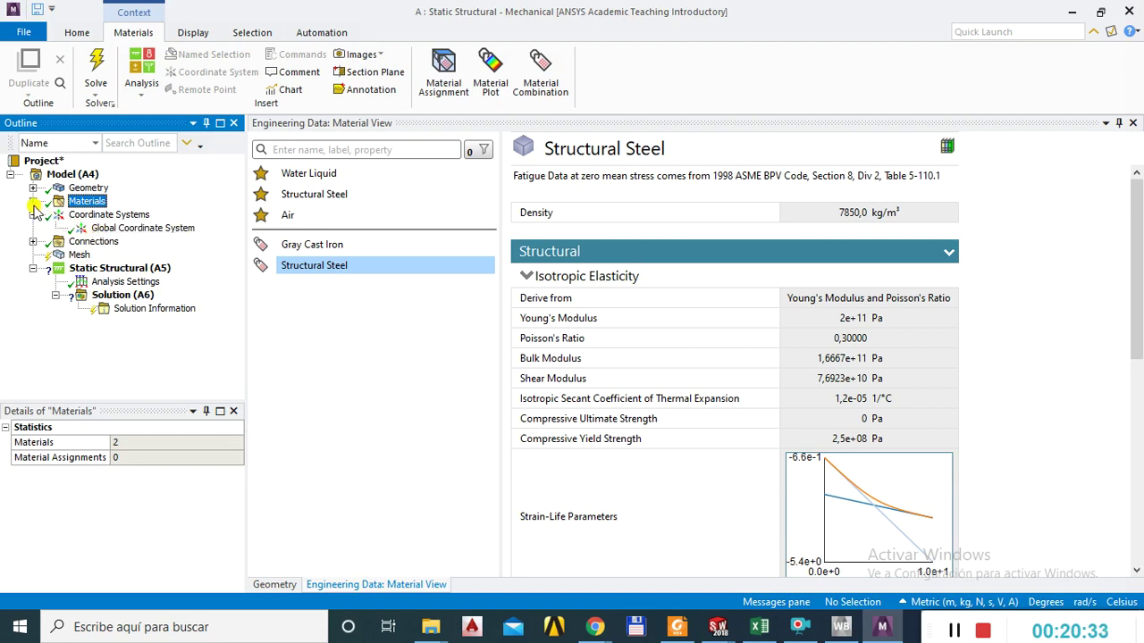
left_click(33, 215)
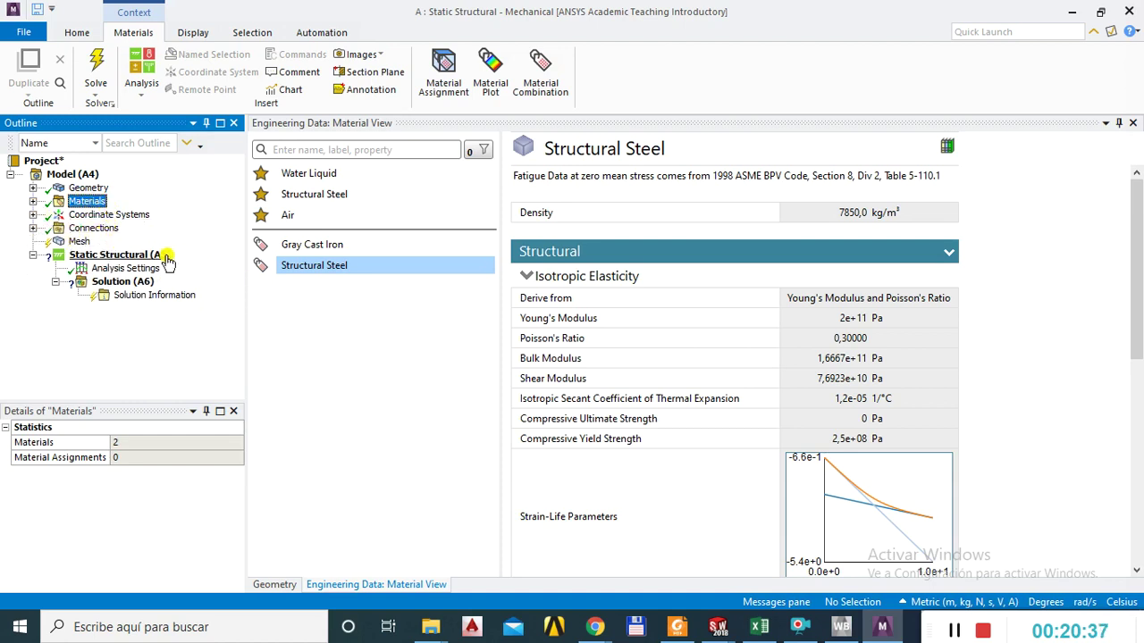
Expand Connections and Contacts in the model tree and open the Contact Region between housing and bearing.
left_click(93, 229)
left_click(33, 229)
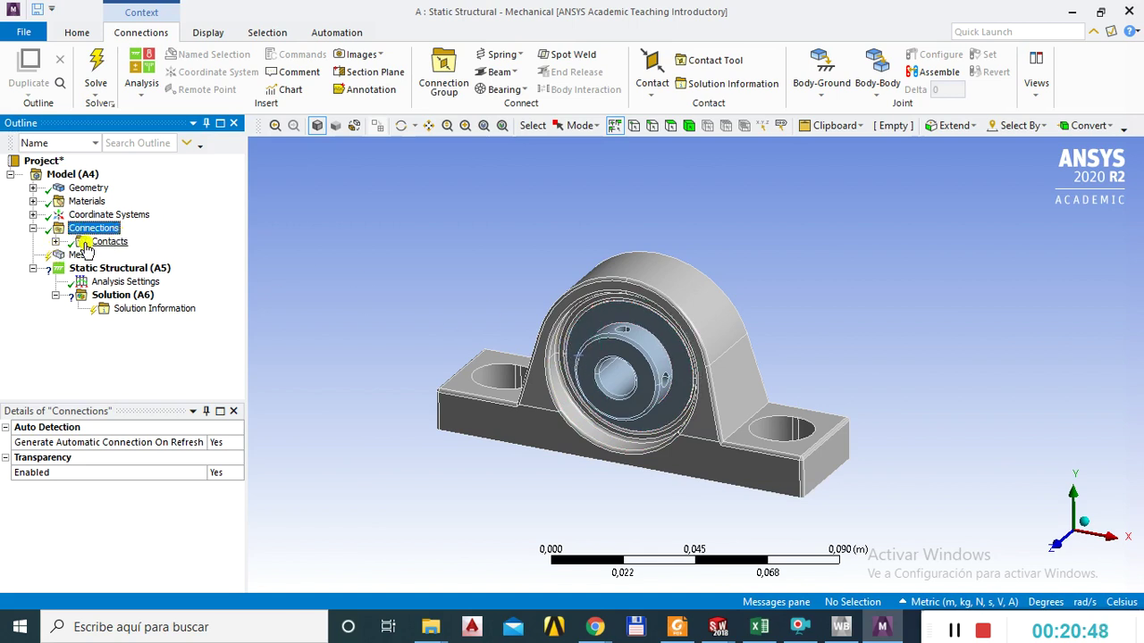
left_click(55, 241)
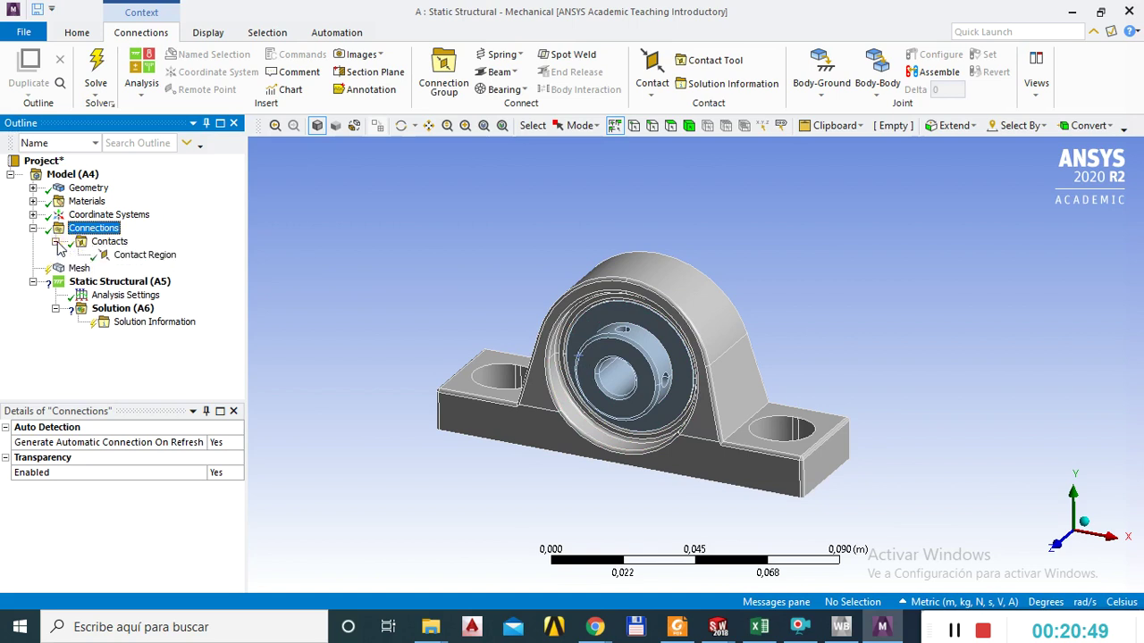
left_click(146, 258)
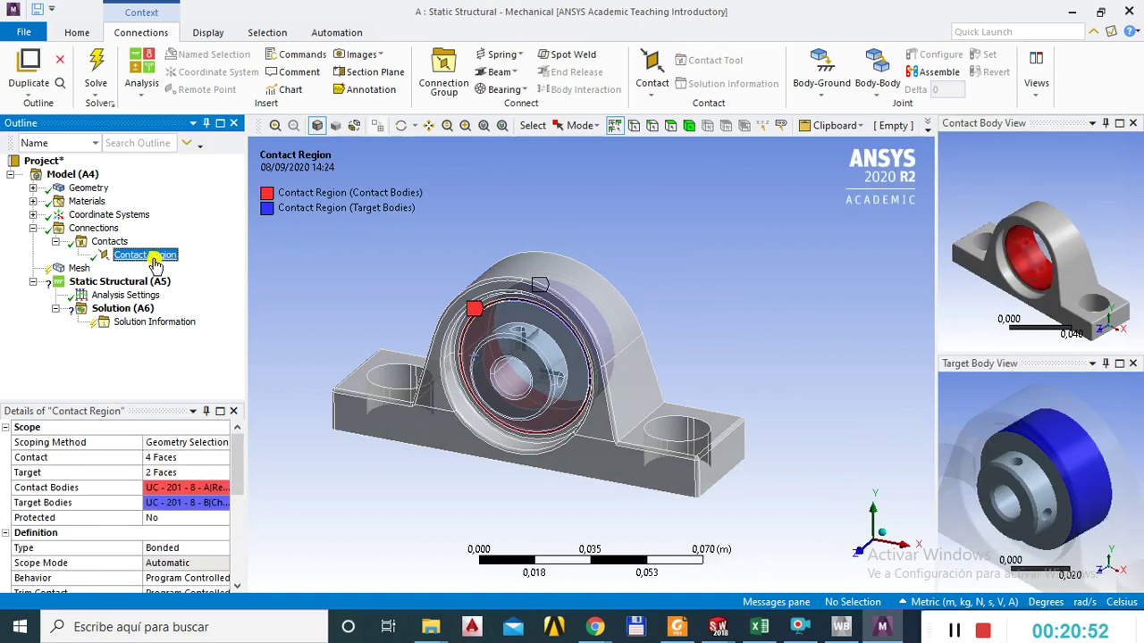
Examine the Contact Region's contact and target faces from several angles in the body views, along with its details.
mouse_move(511, 370)
middle_mouse_down()
mouse_move(554, 338)
mouse_move(518, 327)
mouse_move(466, 357)
mouse_move(557, 378)
mouse_move(524, 376)
middle_mouse_up()
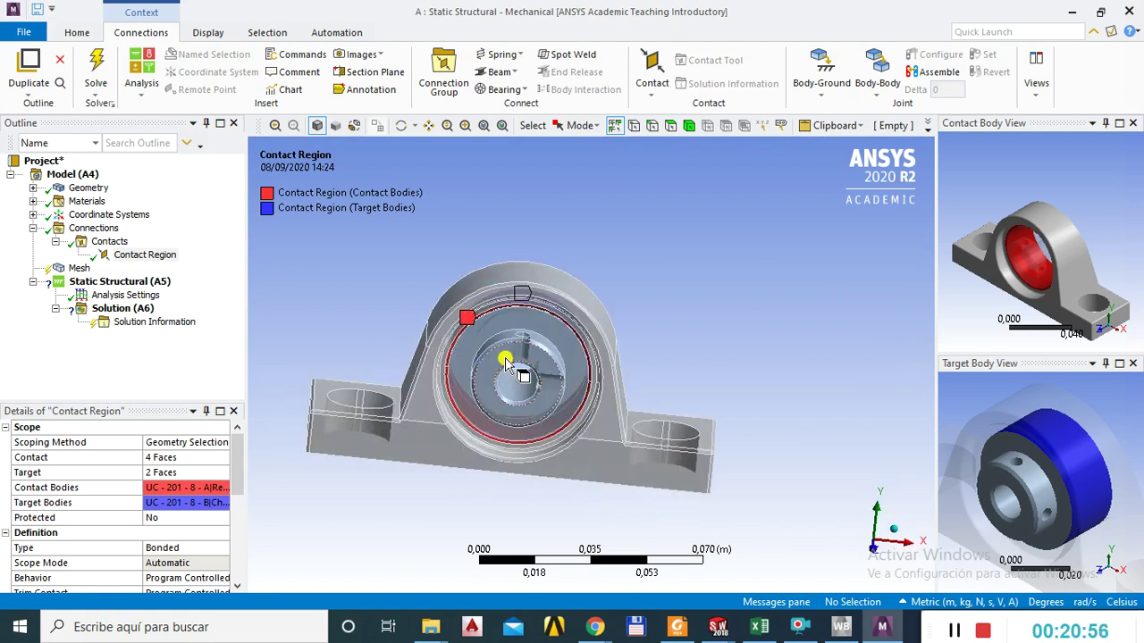
middle_click_drag(990, 306, 1016, 275)
middle_click_drag(1001, 429, 1019, 442)
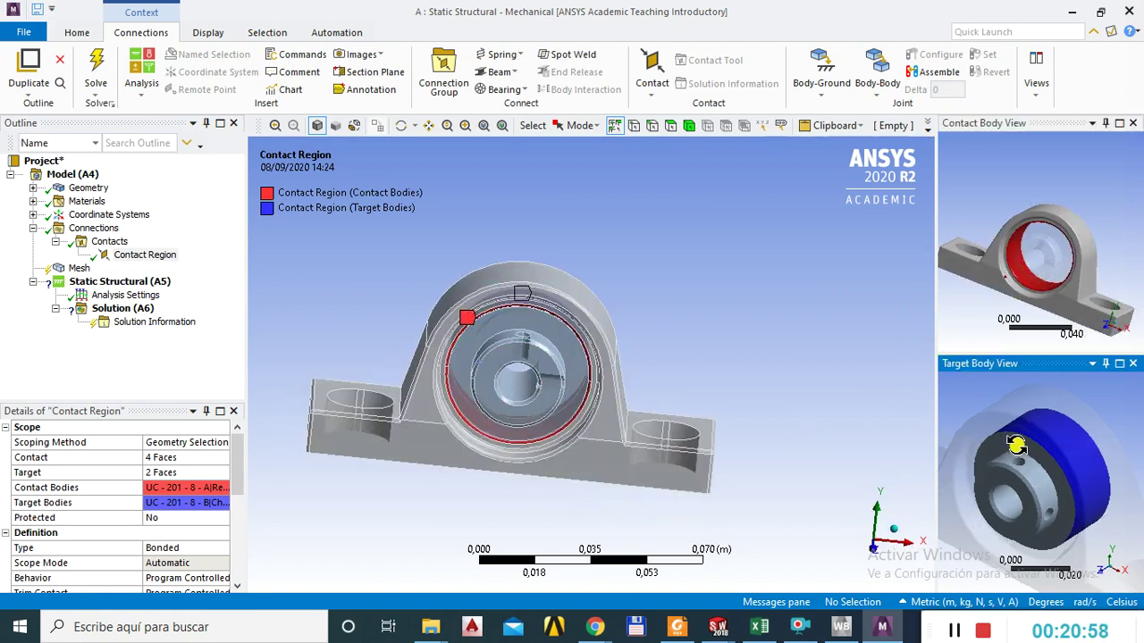
middle_click_drag(1013, 265, 1052, 275)
mouse_move(1032, 460)
middle_mouse_down()
mouse_move(1050, 465)
mouse_move(1014, 469)
mouse_move(1010, 438)
mouse_move(1037, 447)
middle_mouse_up()
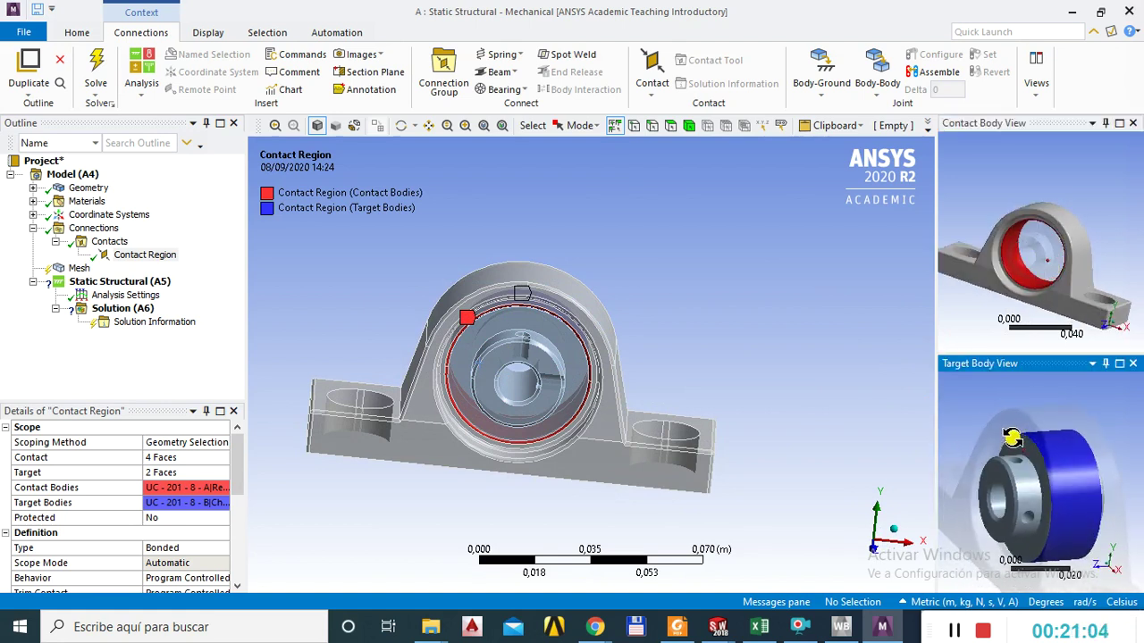
mouse_move(1027, 282)
middle_mouse_down()
mouse_move(1010, 268)
mouse_move(1011, 282)
middle_mouse_up()
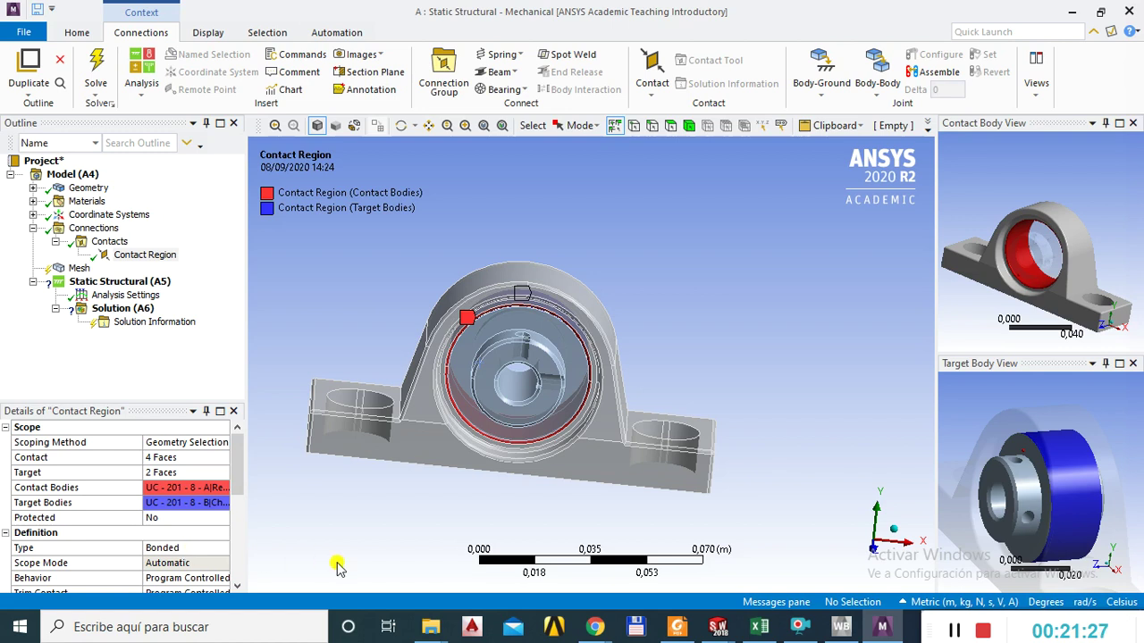
middle_click_drag(1019, 465, 1034, 439)
middle_click_drag(1026, 286, 965, 198)
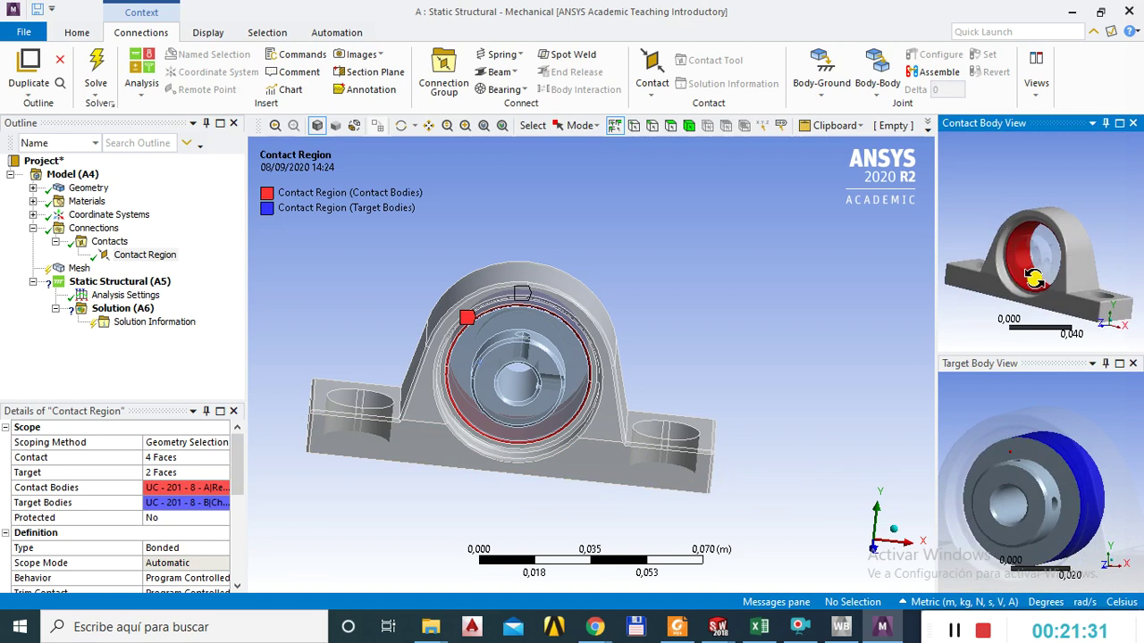
scroll(241, 483, "down", 1)
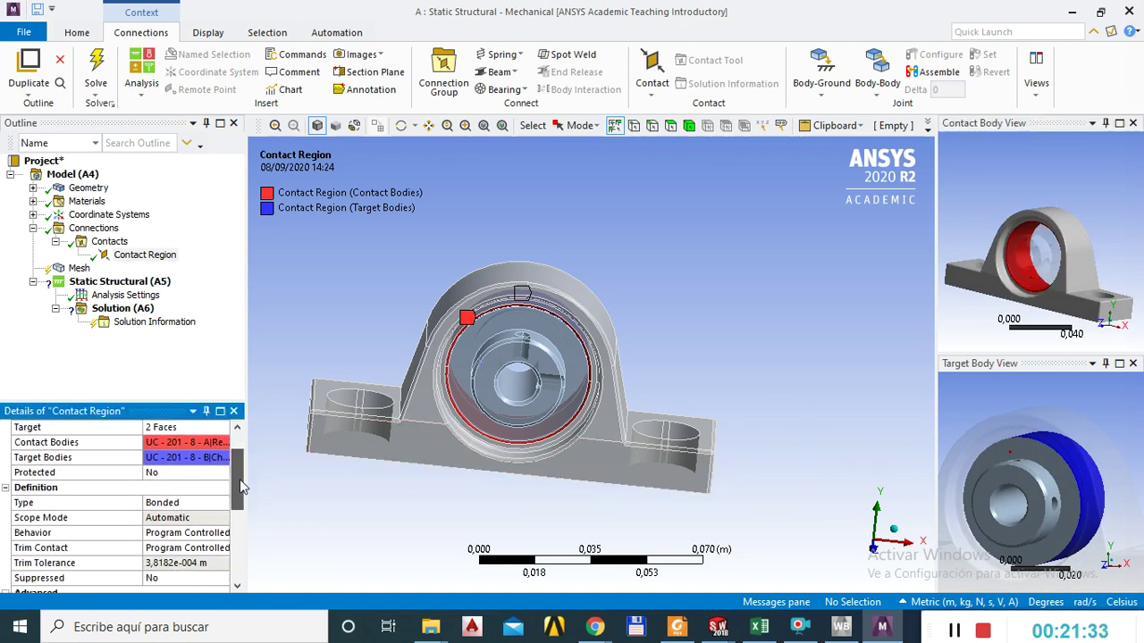
Review the contact types available for the Contact Region between housing and bearing, and choose Bonded.
scroll(243, 487, "up", 1)
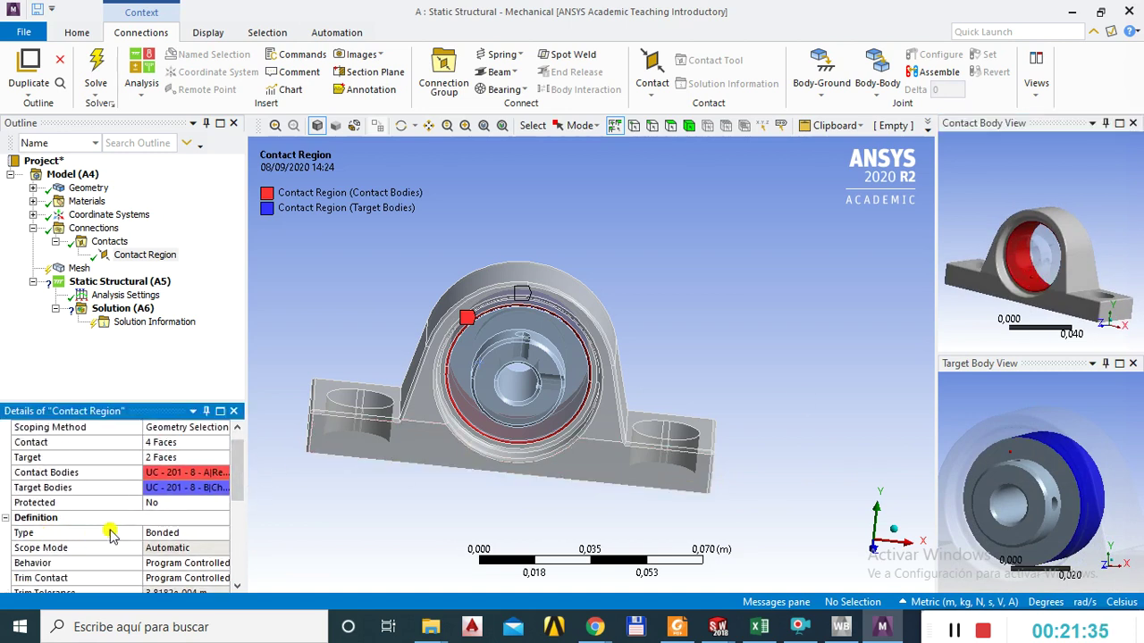
left_click(211, 532)
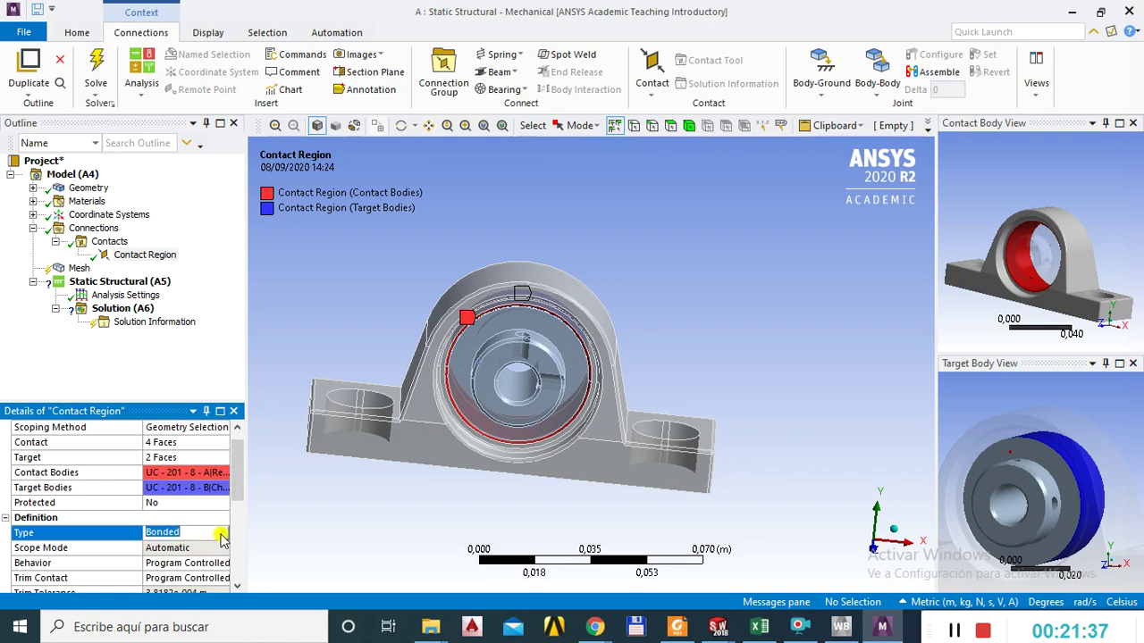
left_click(222, 534)
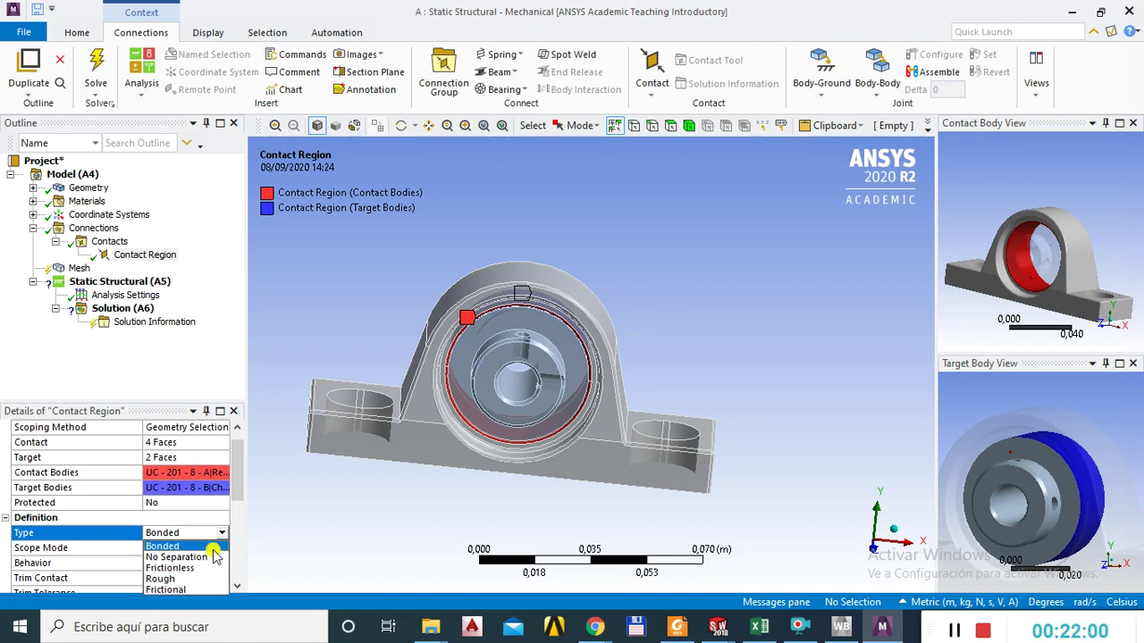
left_click_drag(241, 472, 241, 507)
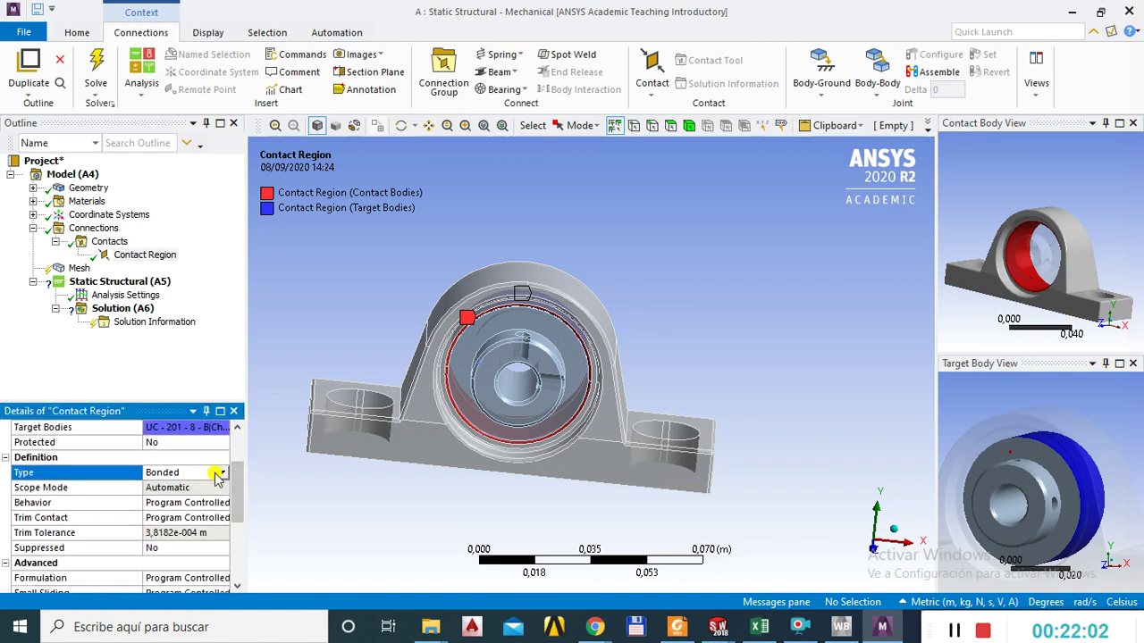
left_click(211, 473)
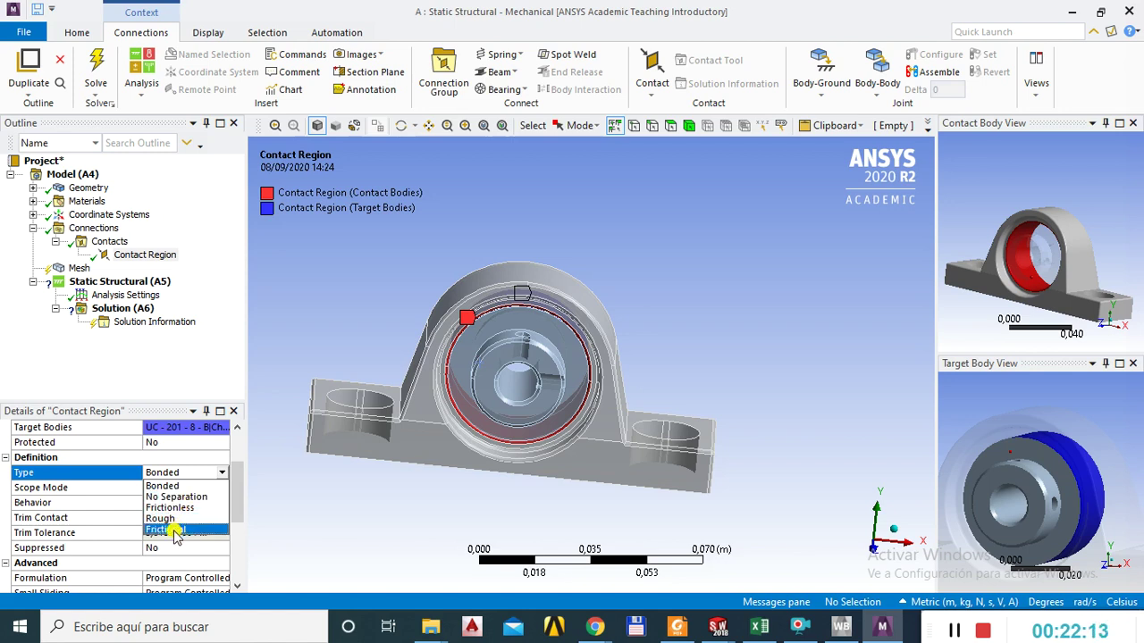
left_click(179, 485)
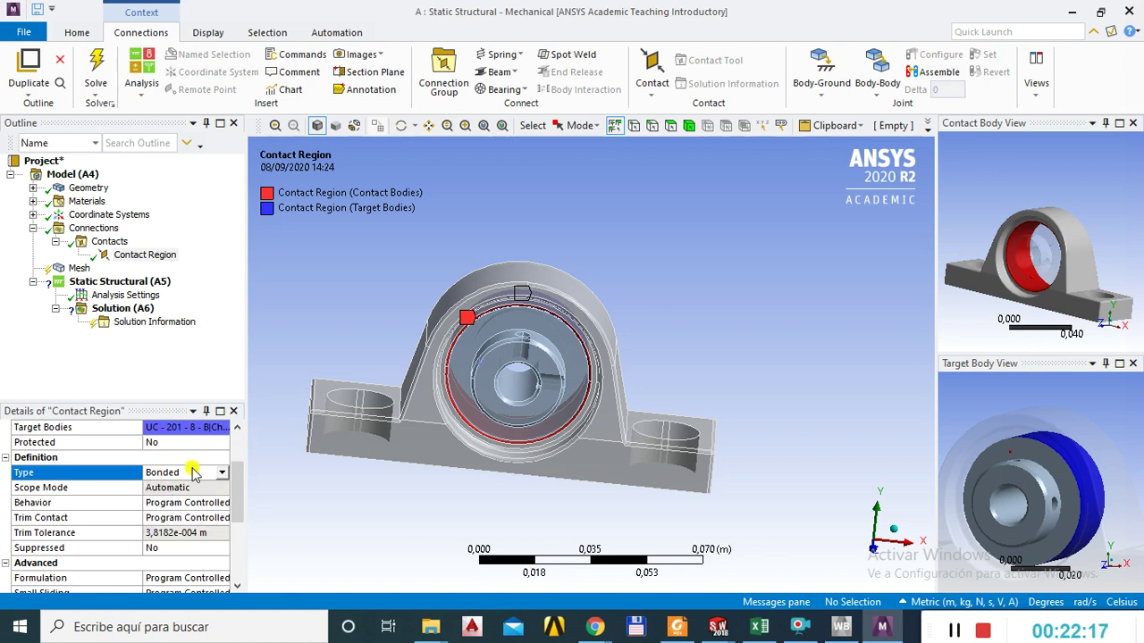
scroll(239, 499, "down", 1)
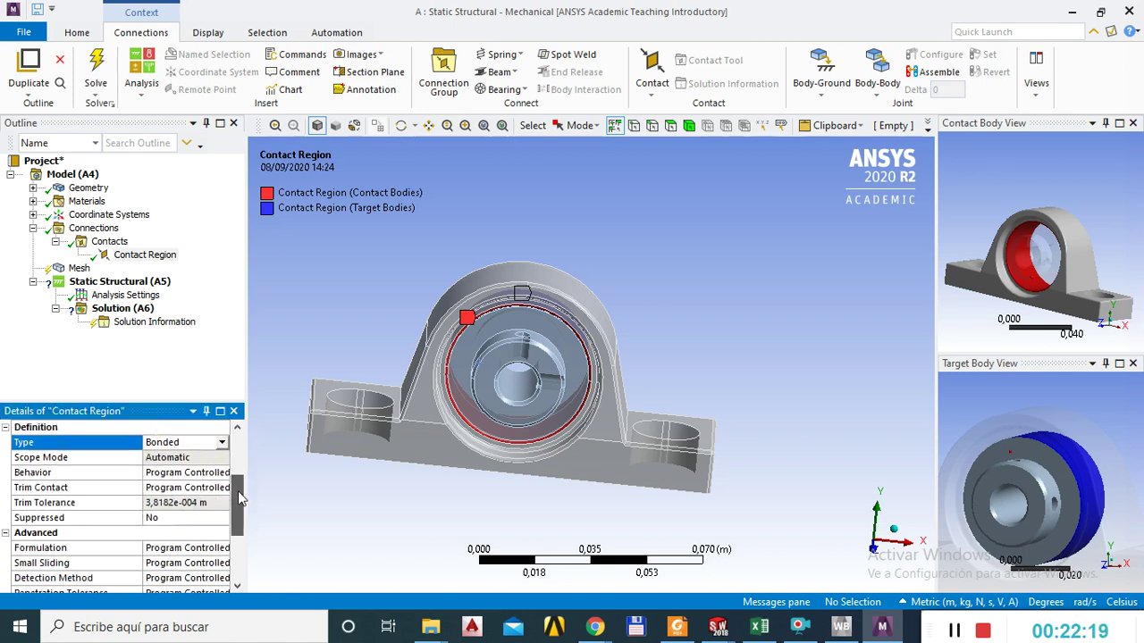
left_click(158, 367)
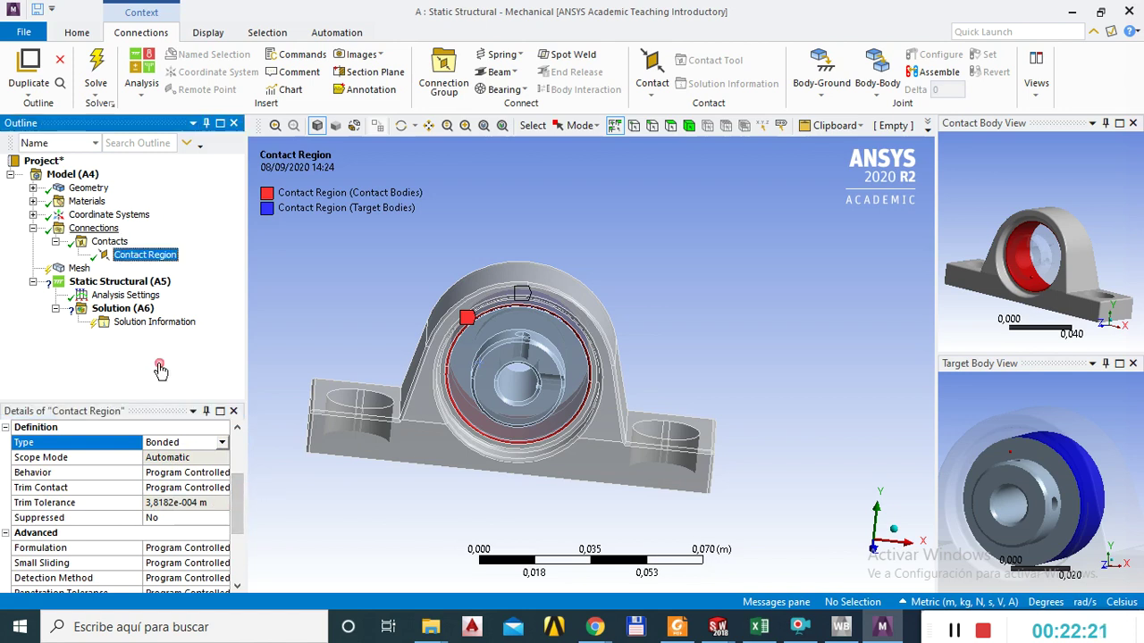
Collapse the Contacts branch and generate the mesh of the pillow block with the default mesh settings.
left_click(55, 241)
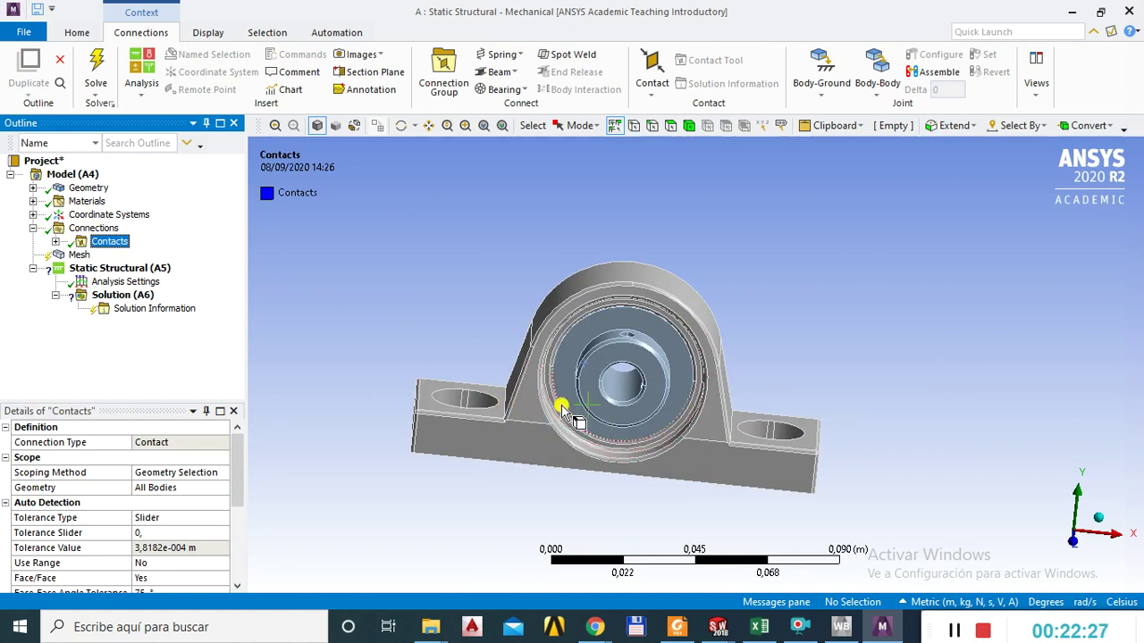
left_click(77, 256)
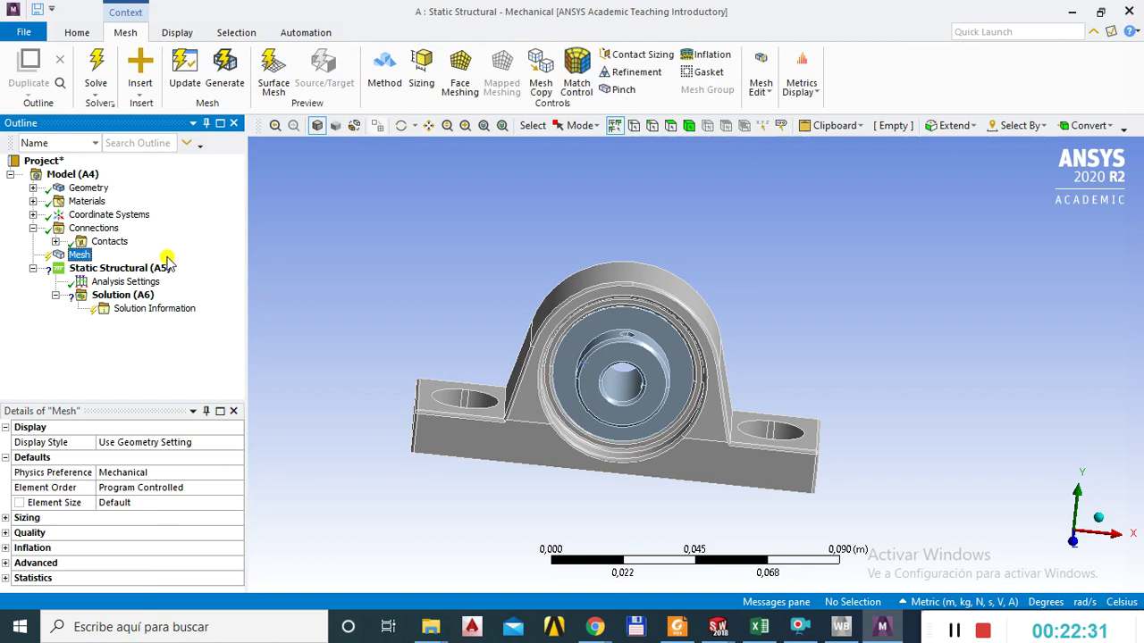
left_click(65, 258)
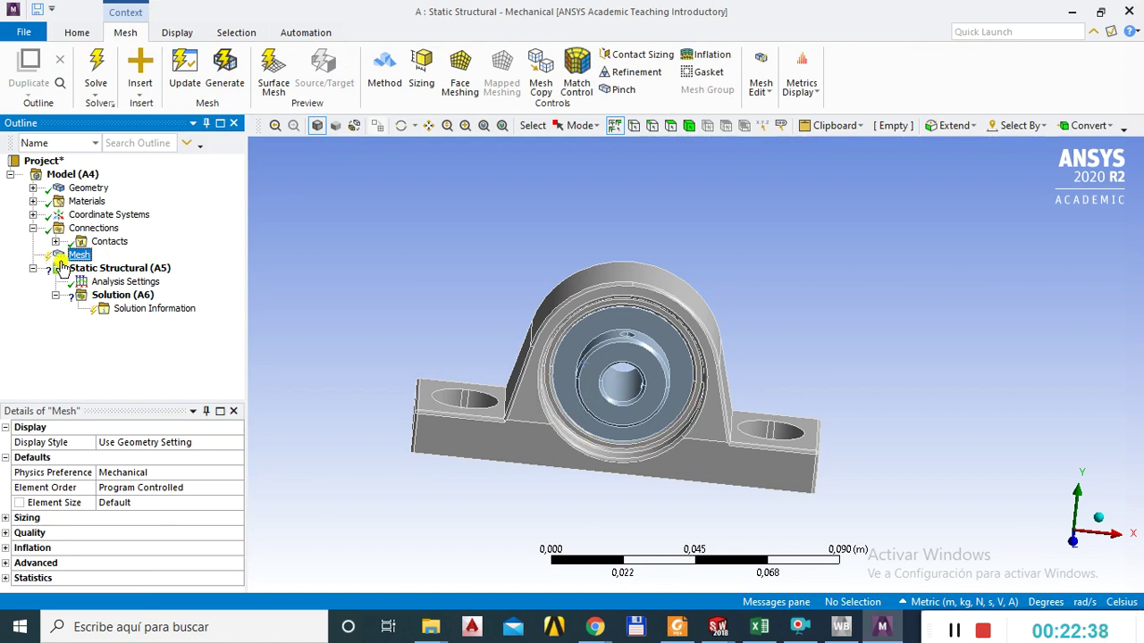
left_click(82, 257)
right_click(82, 257)
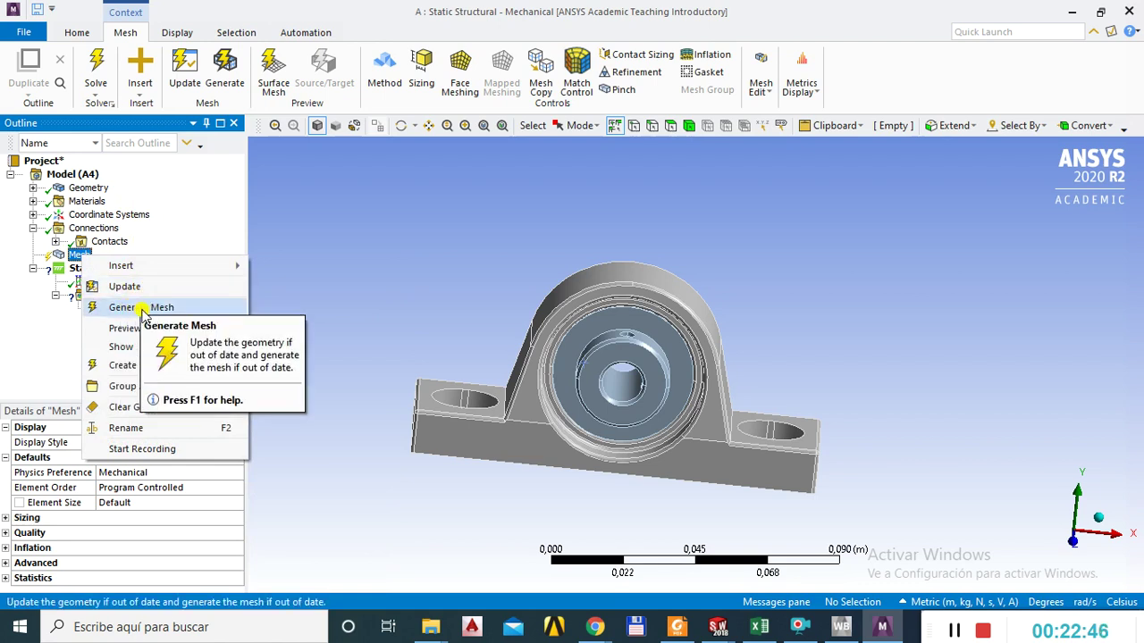
left_click(133, 307)
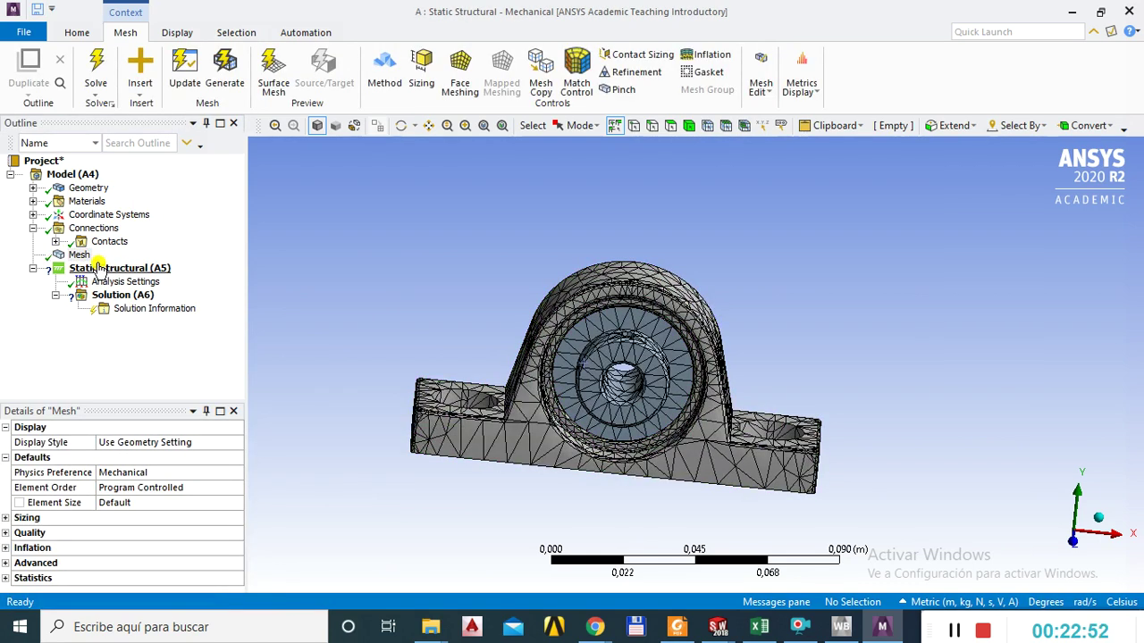
middle_click_drag(470, 319, 510, 337)
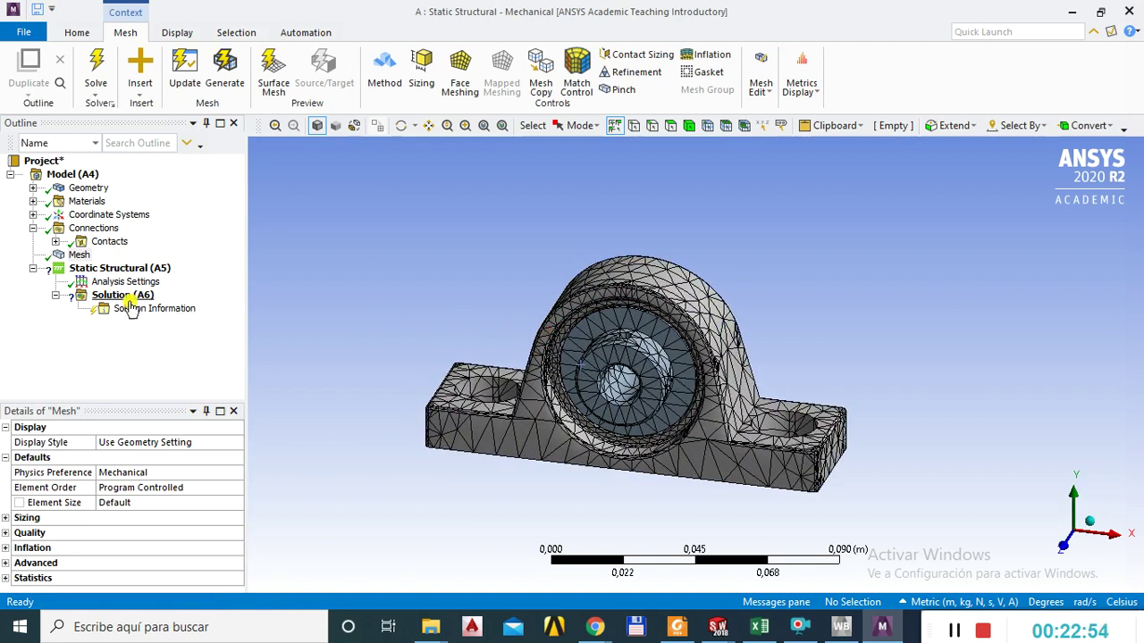
Expand the mesh statistics and check the node and element counts.
left_click(79, 255)
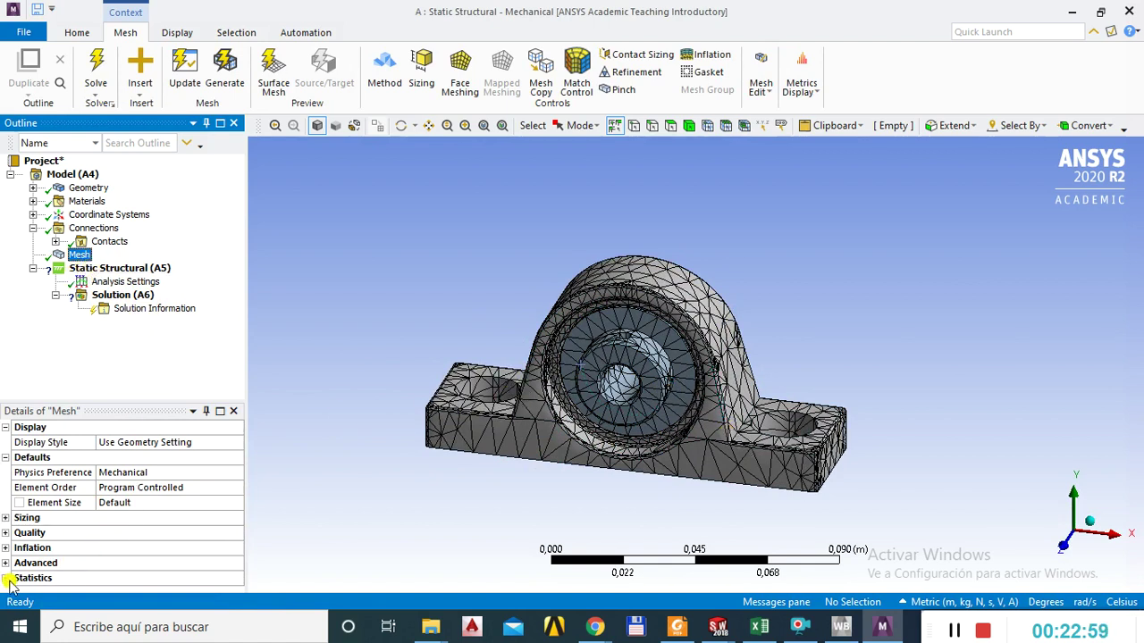
left_click(79, 257)
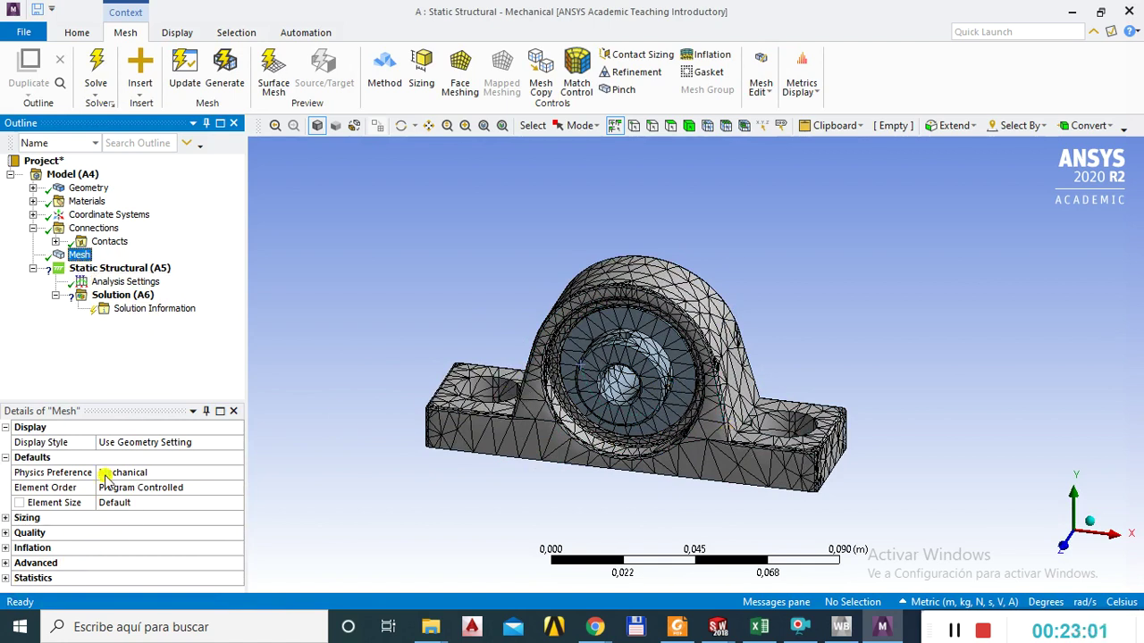
left_click(6, 578)
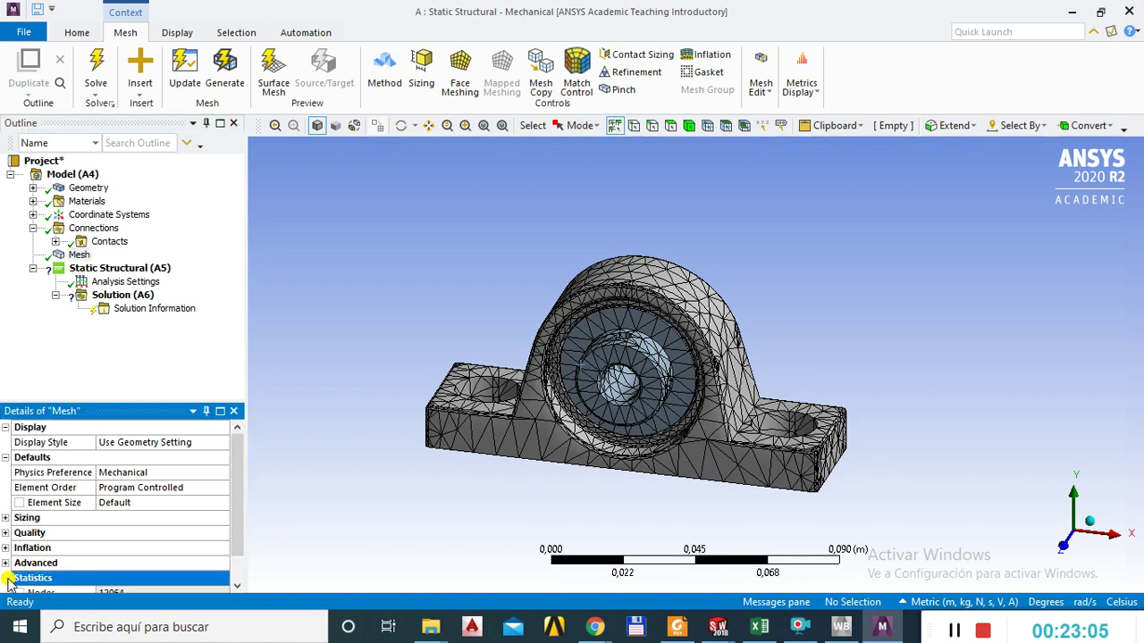
scroll(93, 571, "down", 2)
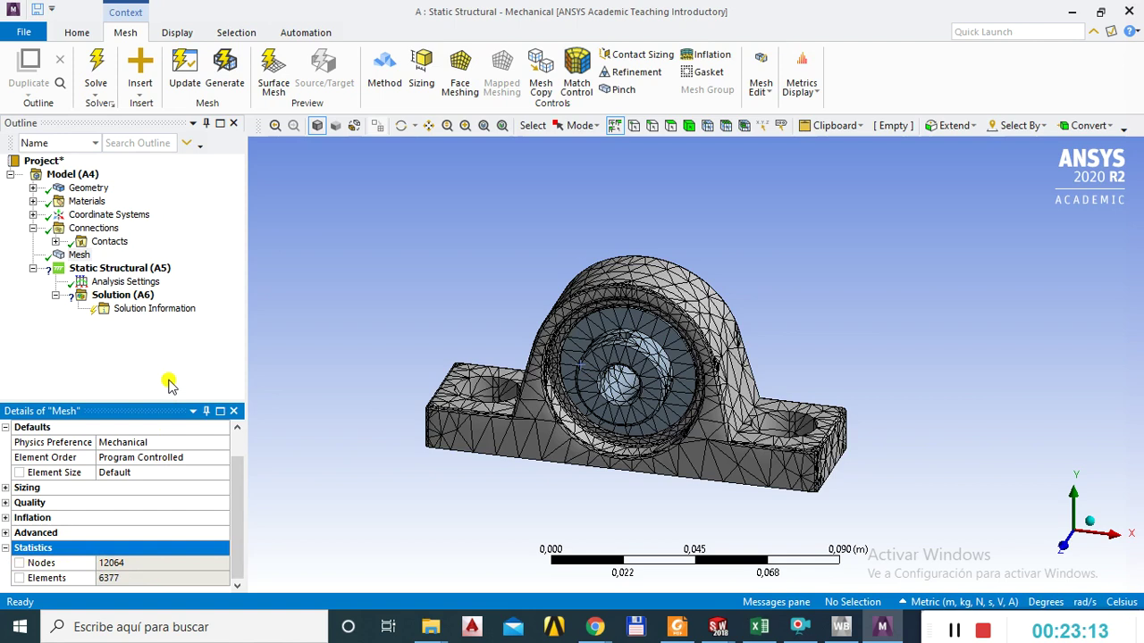
Open the Static Structural (A5) environment and examine the meshed pillow block from several angles.
left_click(119, 268)
middle_click_drag(674, 379, 694, 374)
middle_click_drag(625, 331, 613, 307)
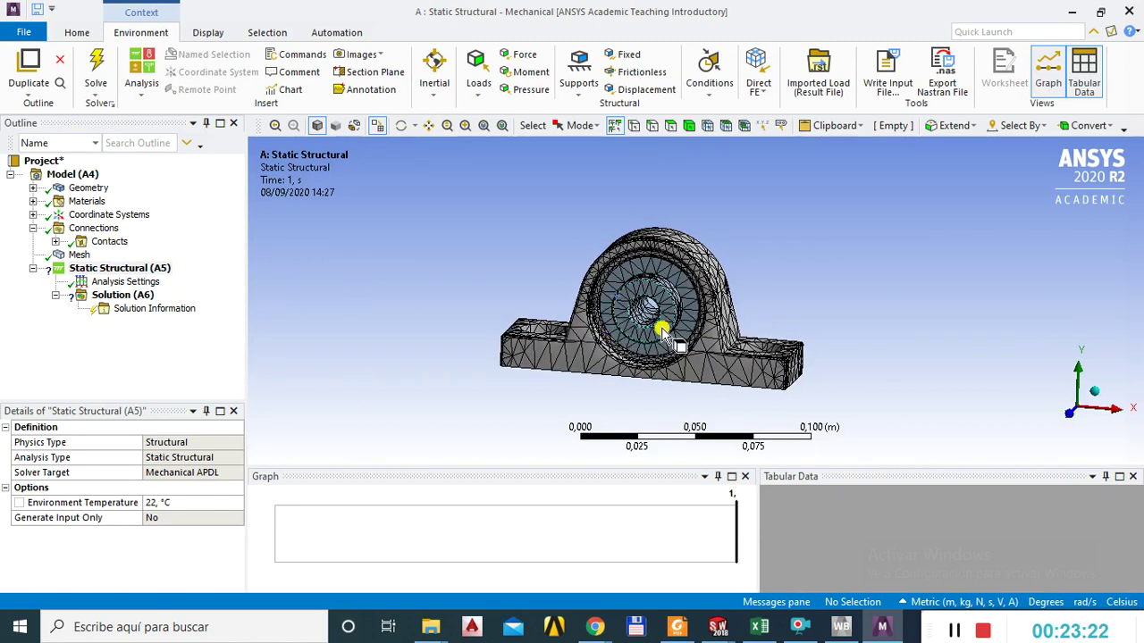
middle_click_drag(472, 381, 500, 386)
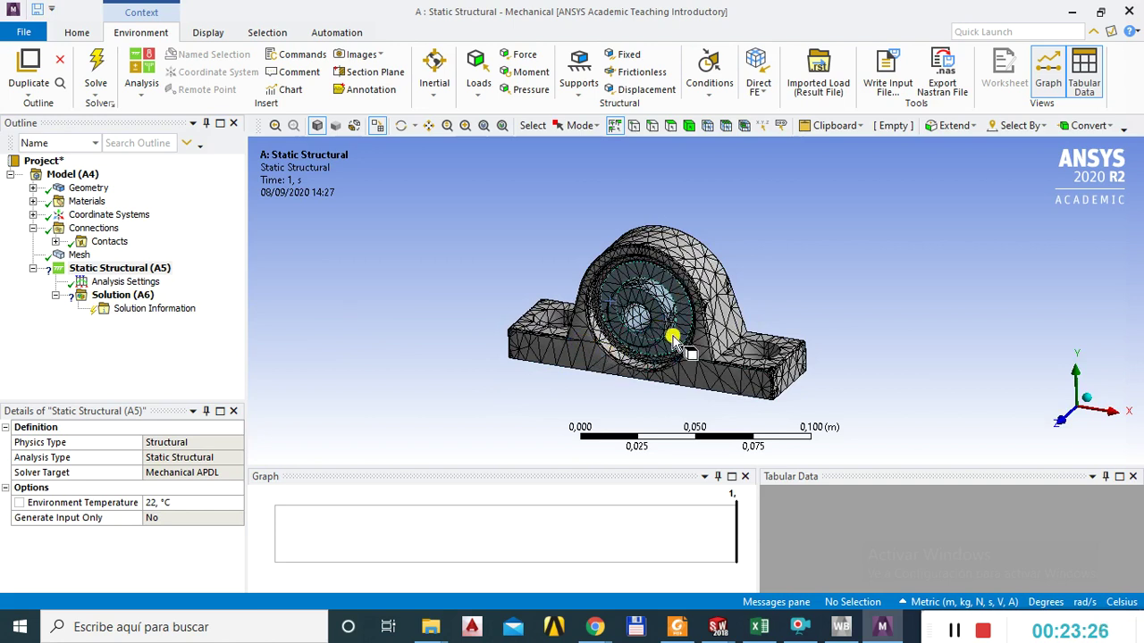
left_click(108, 268)
middle_click_drag(689, 366, 554, 354)
mouse_move(670, 331)
middle_mouse_down()
mouse_move(668, 309)
mouse_move(656, 318)
middle_mouse_up()
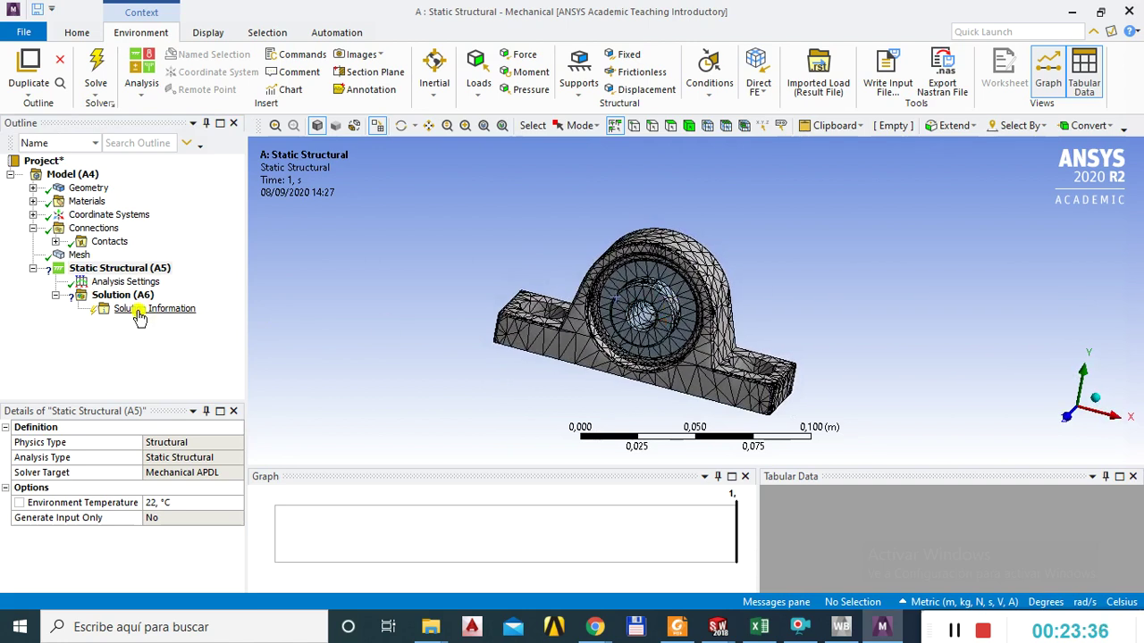
middle_click_drag(749, 386, 480, 340)
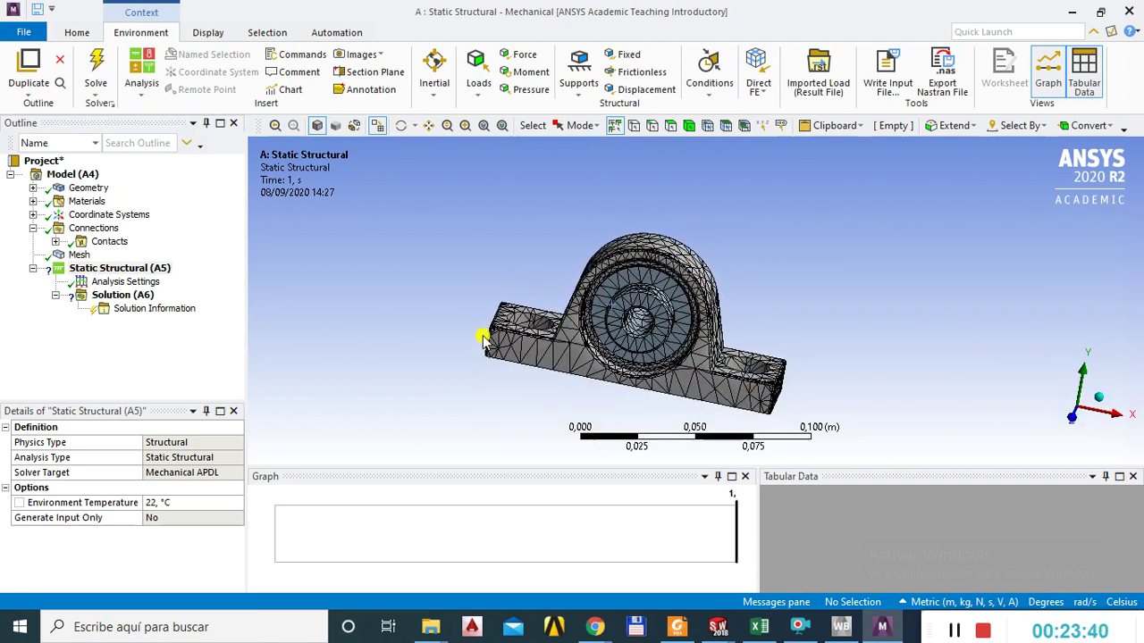
middle_click_drag(656, 367, 583, 366)
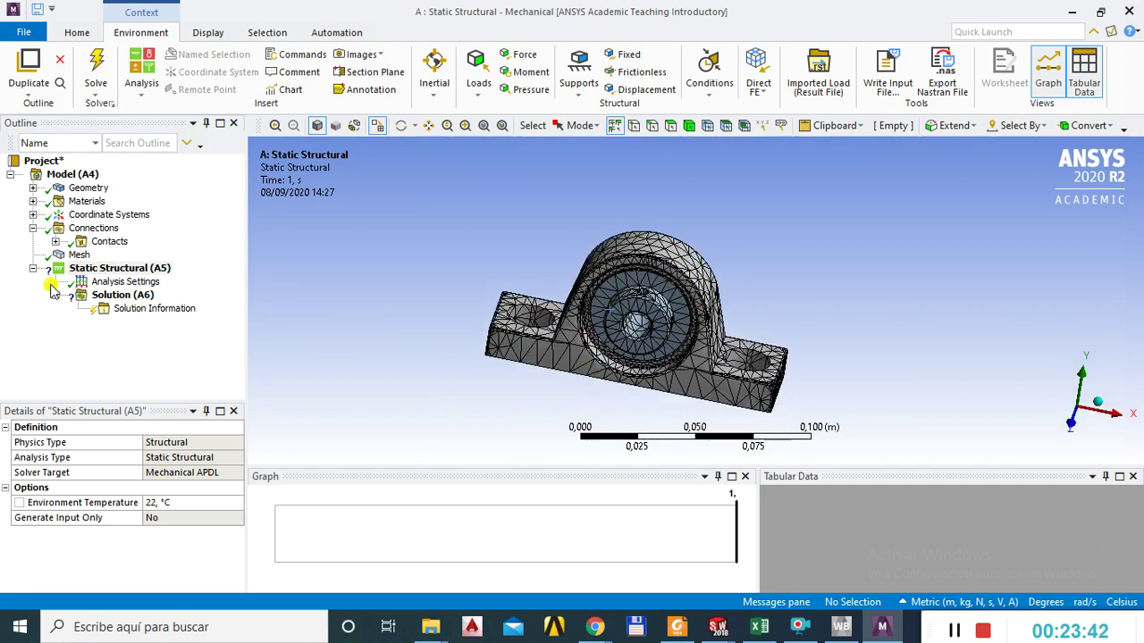
Insert a Compression Only Support into the Static Structural (A5) analysis.
left_click(102, 269)
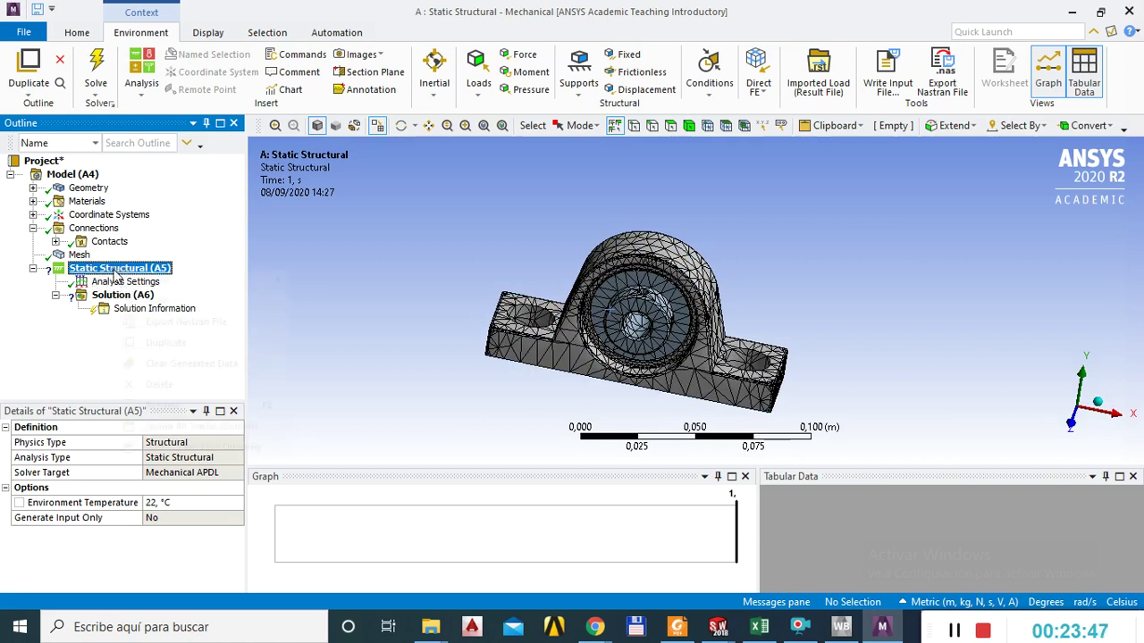
right_click(114, 275)
mouse_move(205, 279)
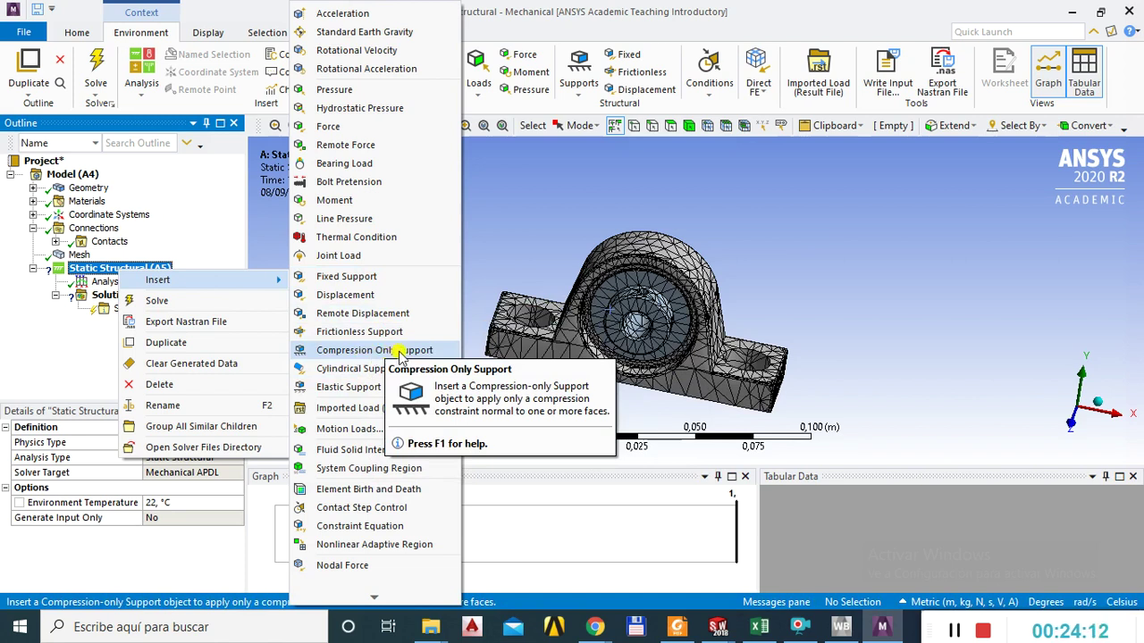
left_click(349, 354)
Scope the Compression Only Support to the underside face of the housing base.
middle_click_drag(646, 388, 659, 332)
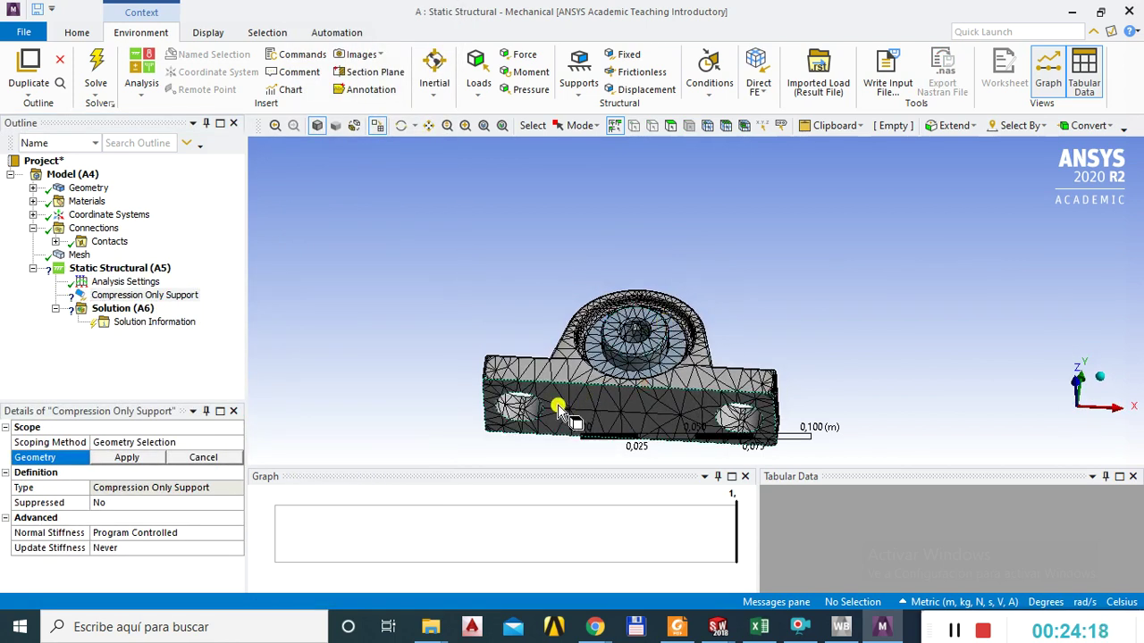
left_click(595, 413)
middle_click_drag(597, 413, 630, 396)
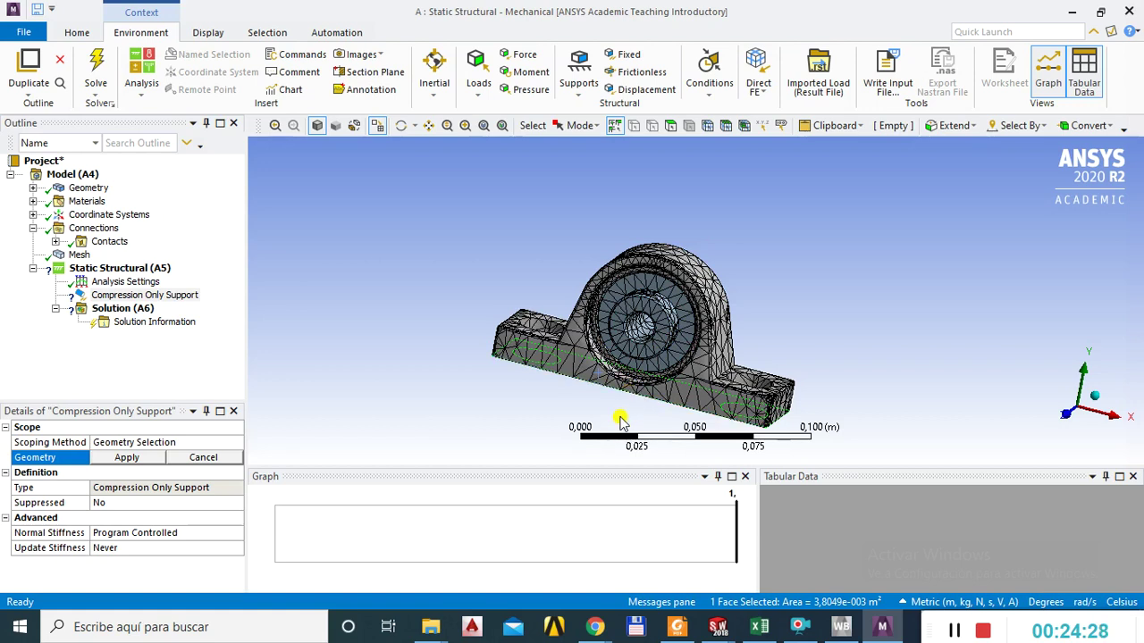
mouse_move(587, 383)
middle_mouse_down()
mouse_move(608, 416)
mouse_move(578, 365)
mouse_move(558, 373)
middle_mouse_up()
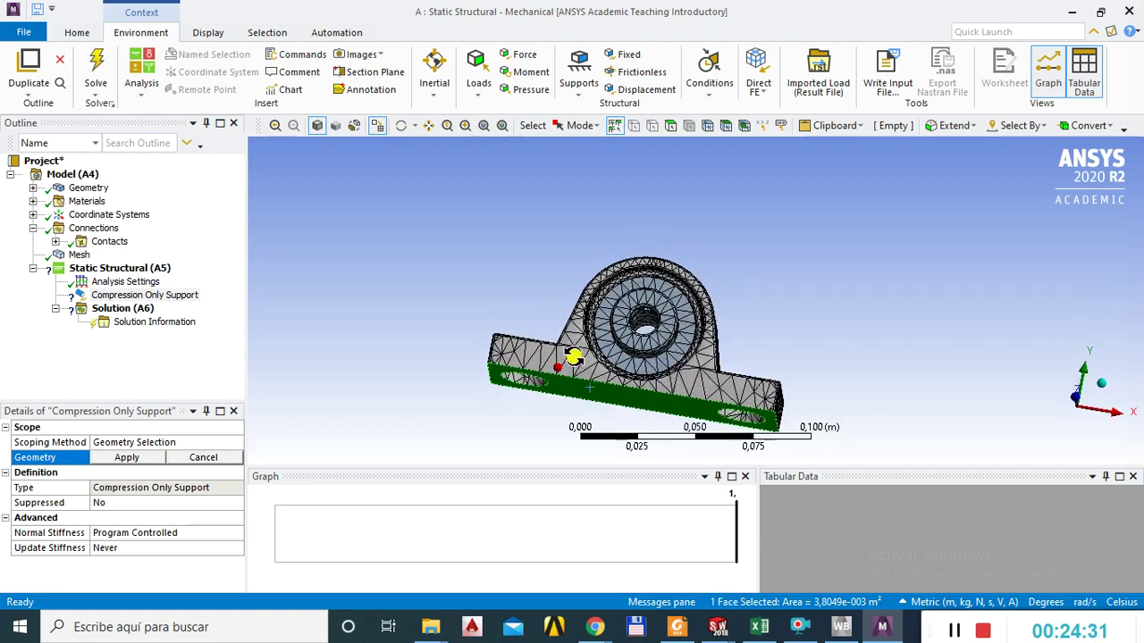
mouse_move(643, 396)
middle_mouse_down()
mouse_move(636, 371)
mouse_move(602, 408)
mouse_move(569, 400)
middle_mouse_up()
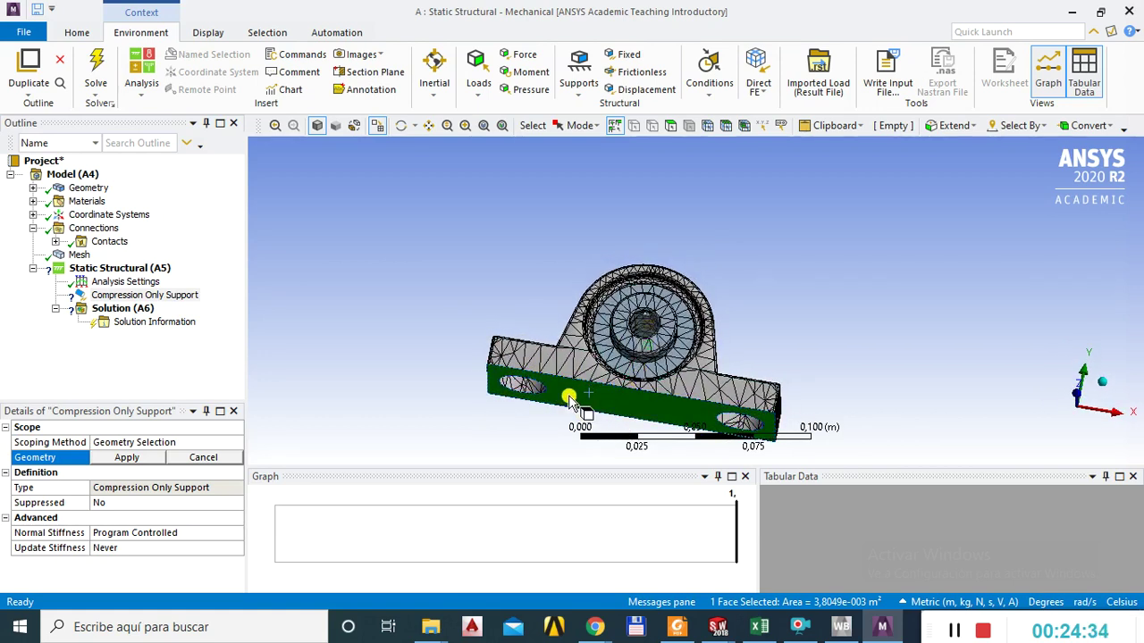
left_click(125, 456)
middle_click_drag(562, 396, 520, 414)
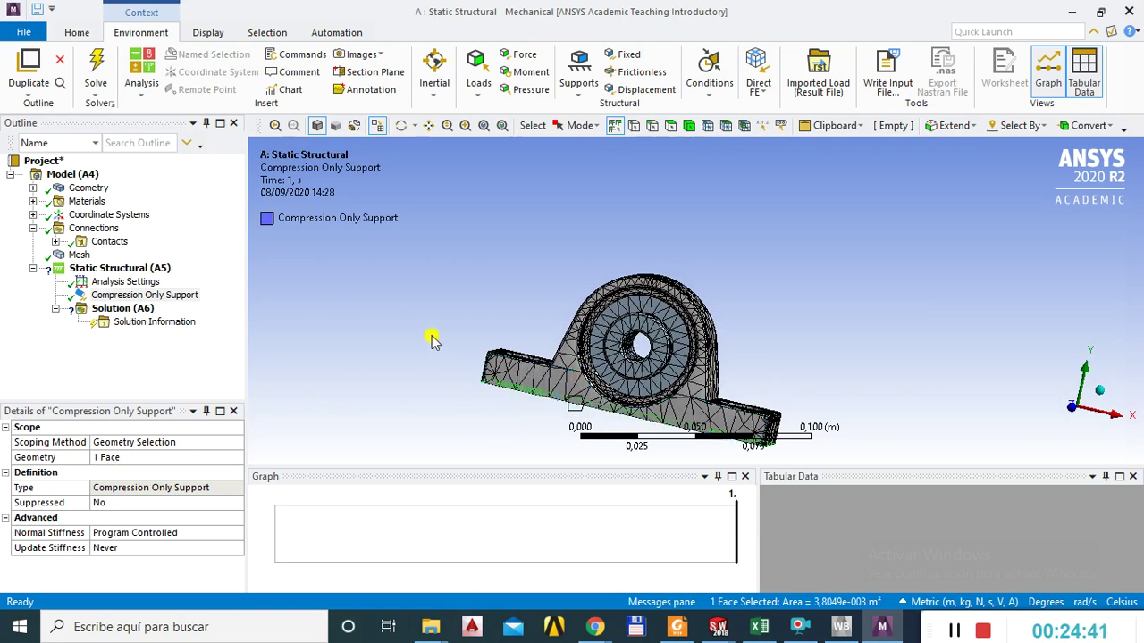
Inspect the housing's mounting holes up close and review the supports that can be inserted into Static Structural (A5).
mouse_move(626, 372)
middle_mouse_down()
mouse_move(594, 407)
mouse_move(636, 386)
middle_mouse_up()
left_click(795, 329)
scroll(643, 362, "up", 5)
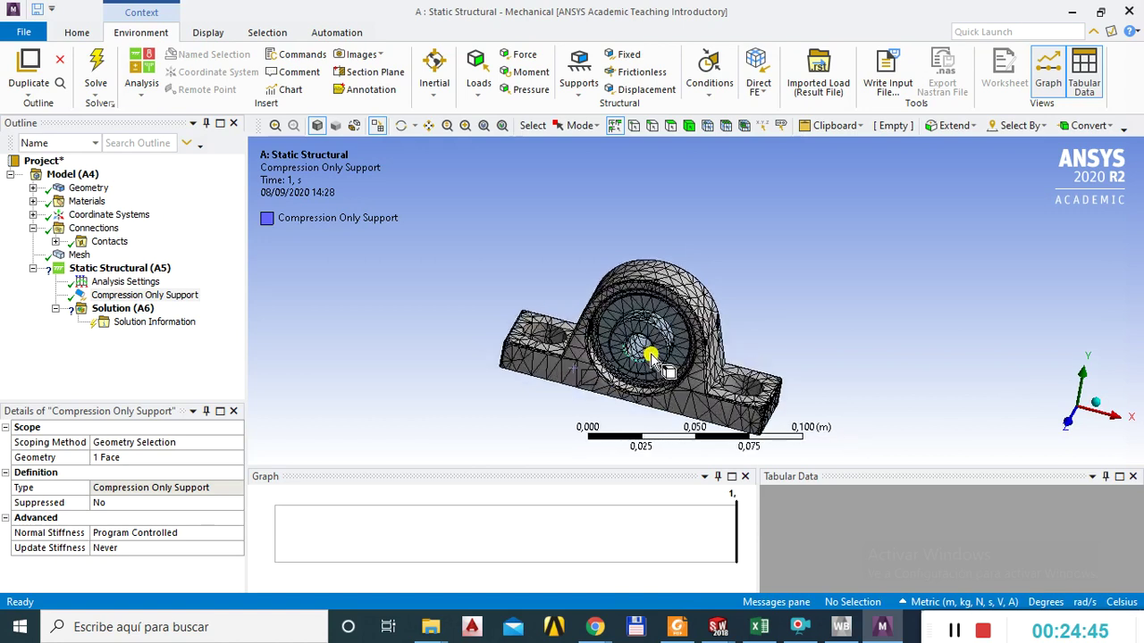
scroll(639, 360, "up", 2)
middle_click_drag(638, 357, 677, 289)
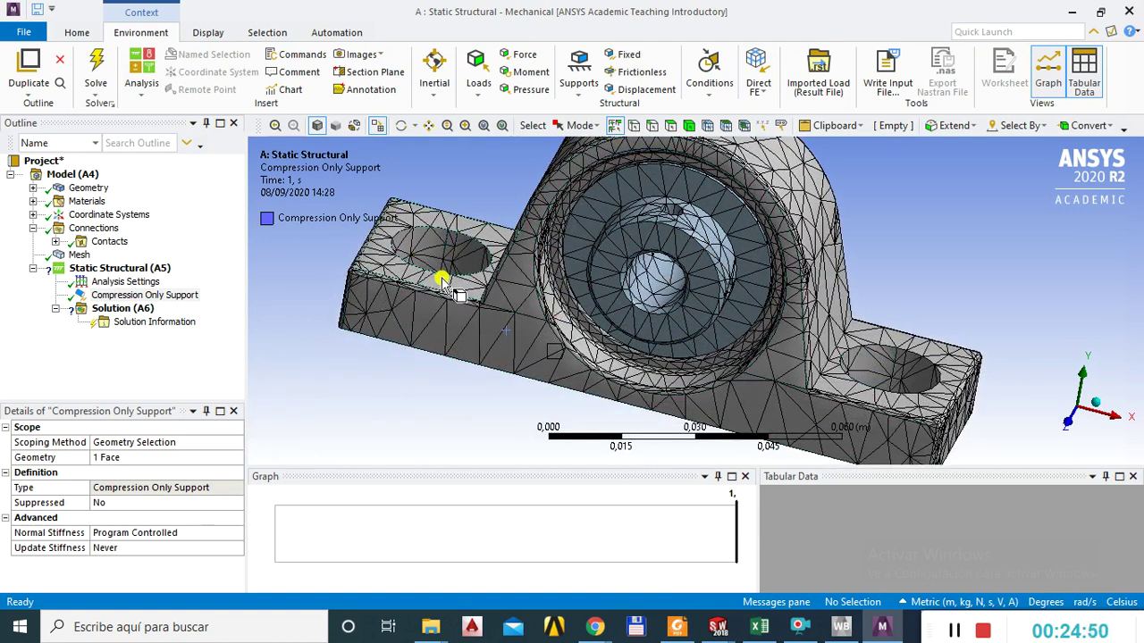
left_click(107, 270)
right_click(108, 270)
mouse_move(148, 283)
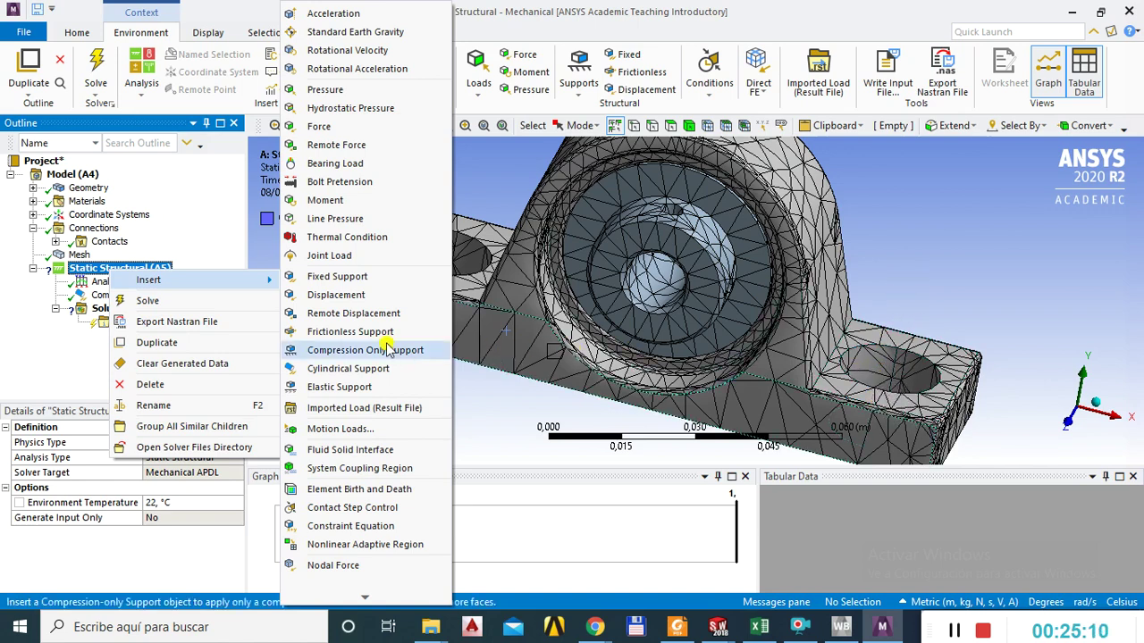
left_click(906, 380)
middle_click_drag(842, 383, 902, 367)
left_click(894, 364)
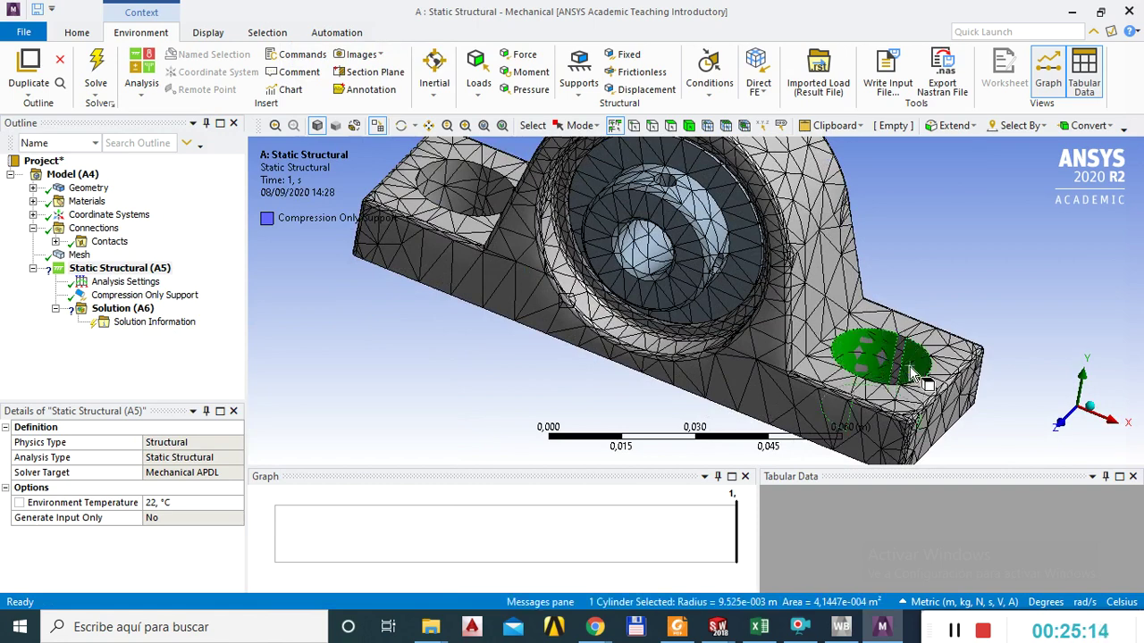
left_click(903, 359, "ctrl")
scroll(899, 364, "up", 3)
middle_click_drag(934, 382, 742, 295, "ctrl")
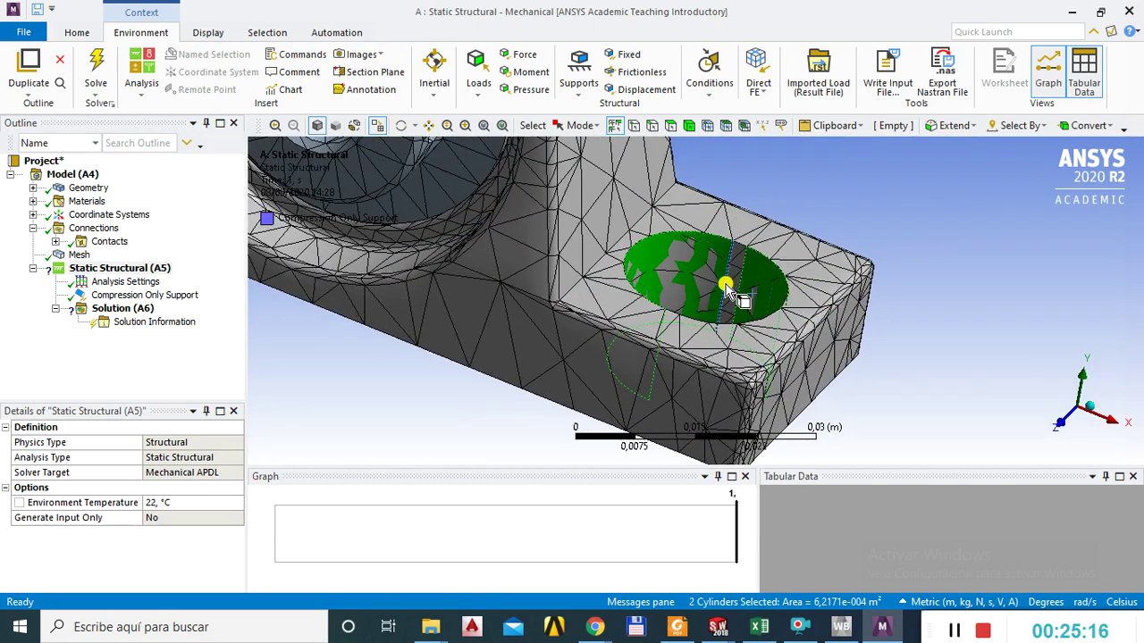
left_click(730, 277, "ctrl")
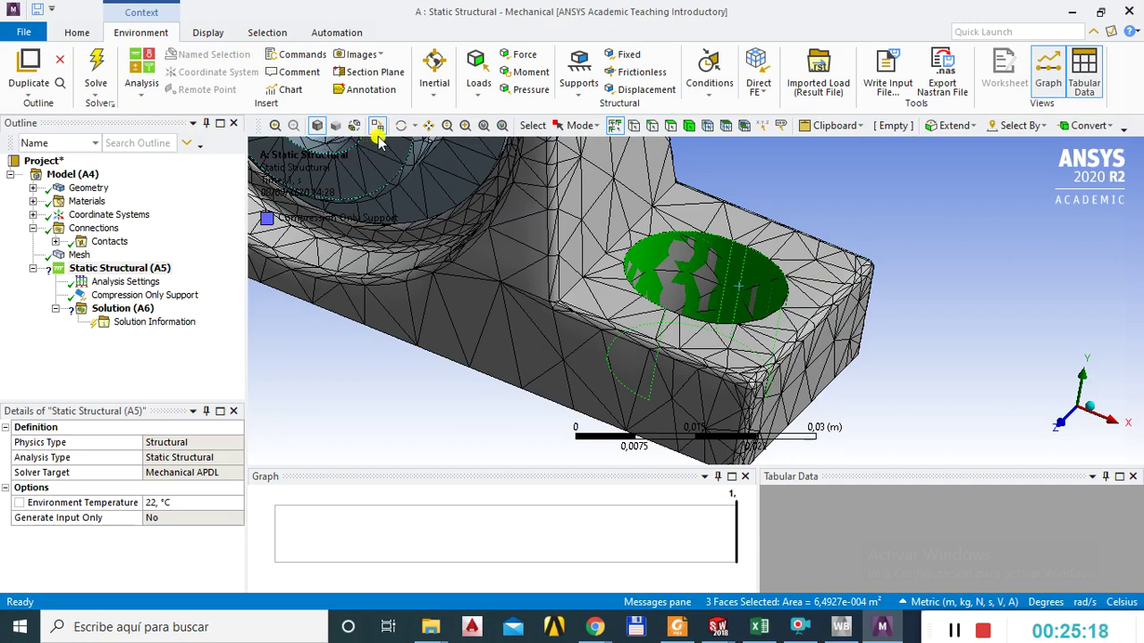
Hide the mesh display and examine the separate faces inside one of the housing's mounting holes from above and below.
left_click(377, 125)
left_click(954, 289)
left_click(741, 287)
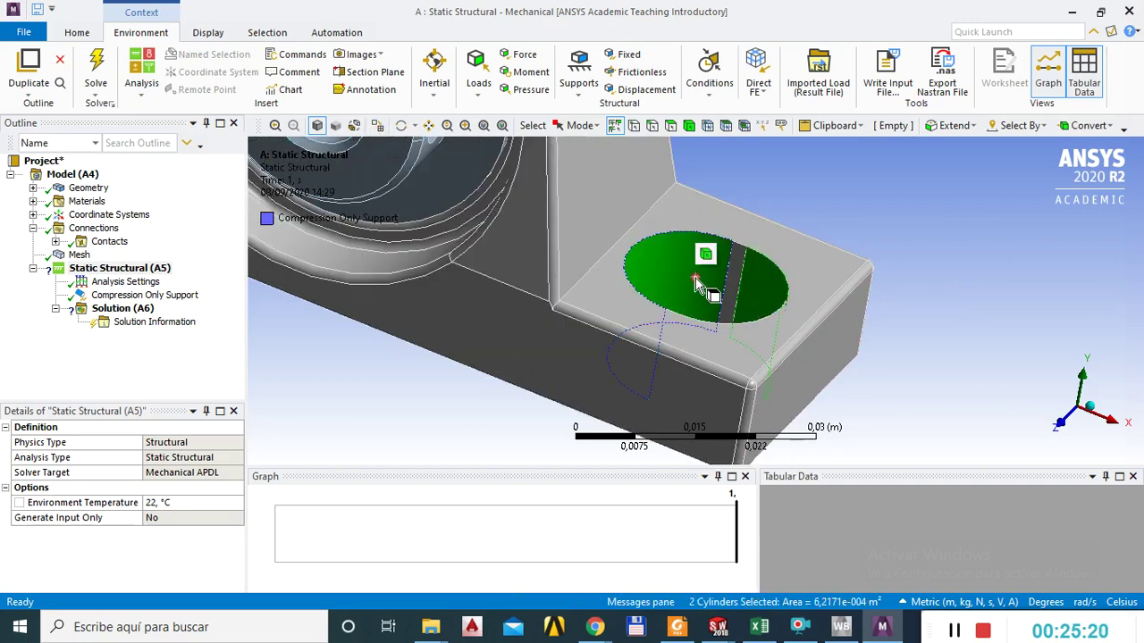
left_click(738, 291, "ctrl")
middle_click_drag(738, 289, 923, 350)
left_click(923, 350)
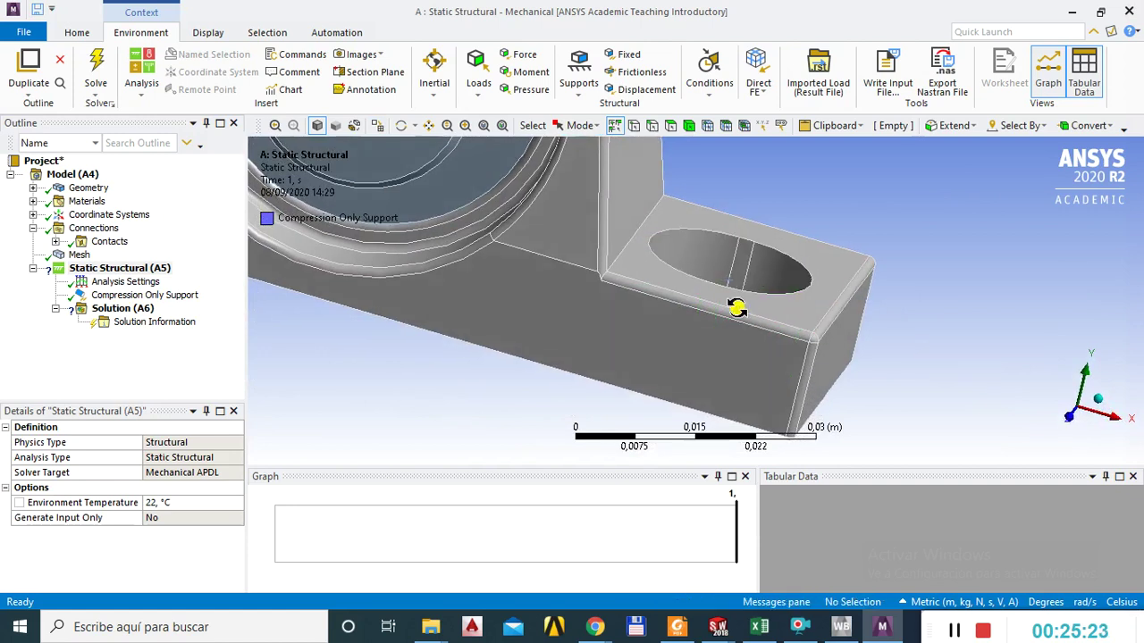
middle_click_drag(741, 310, 723, 324)
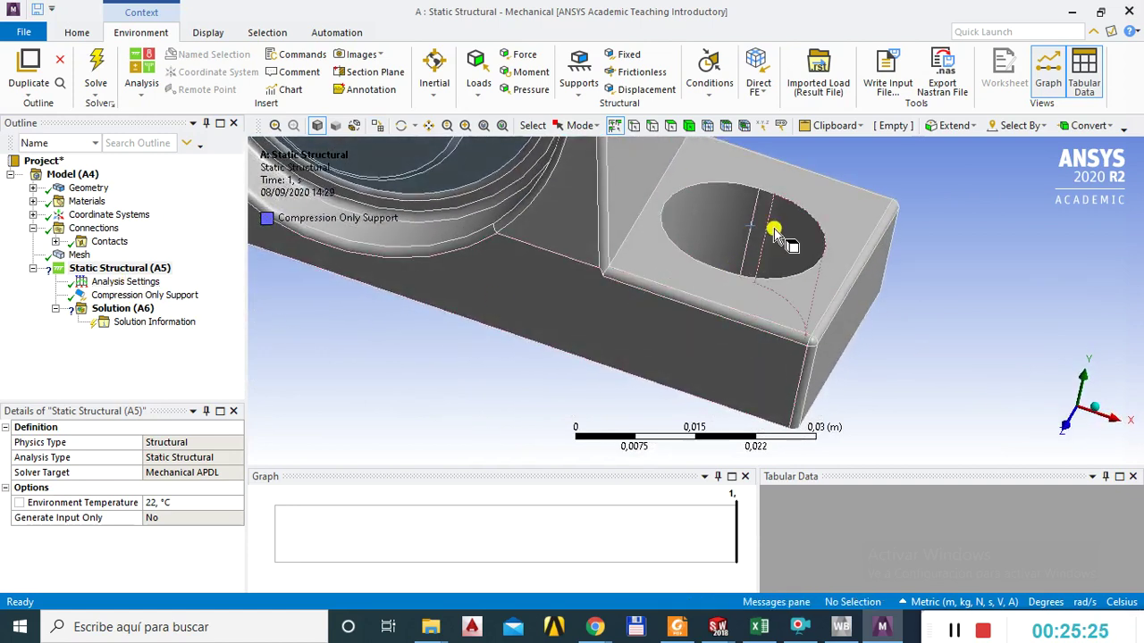
middle_click_drag(781, 235, 766, 271)
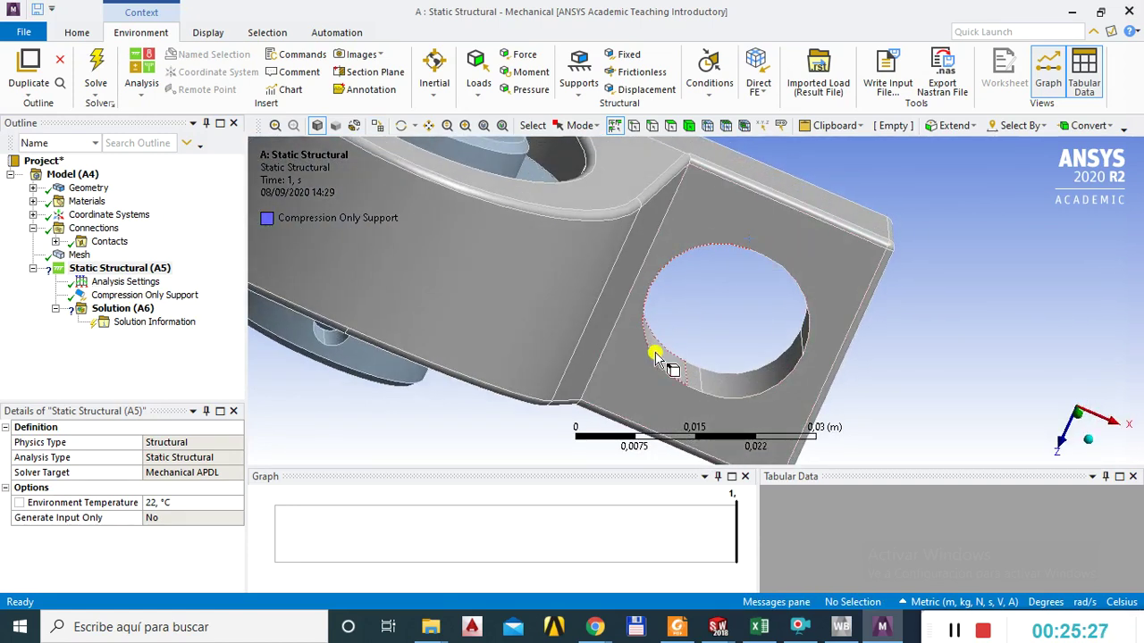
left_click(731, 391)
middle_click_drag(731, 390, 761, 313)
left_click(940, 339)
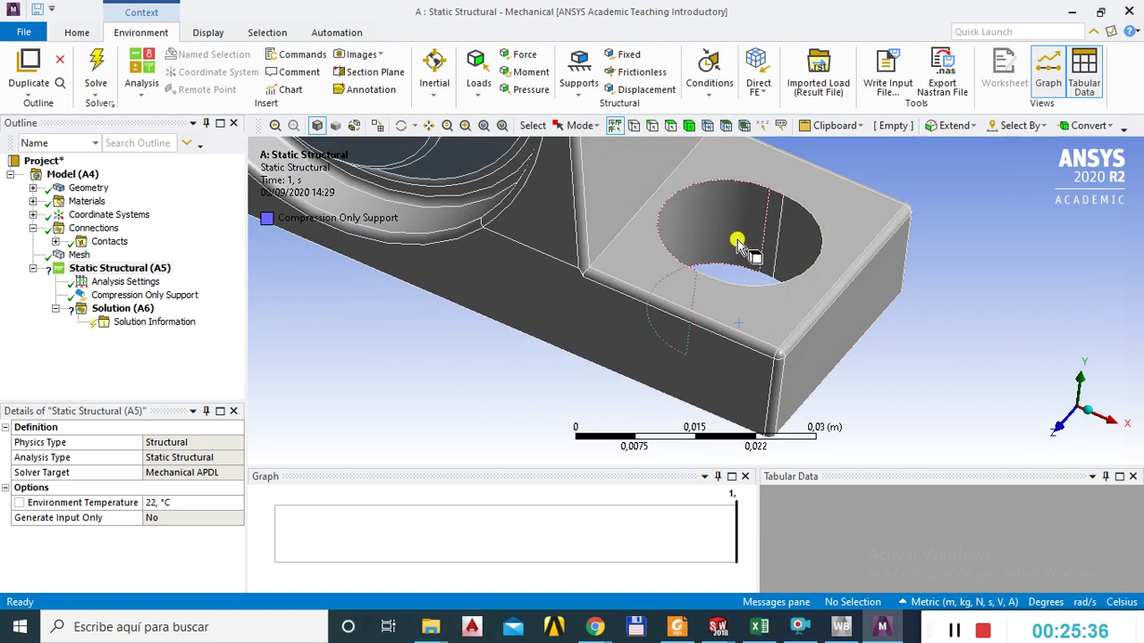
Insert a Fixed Support into the Static Structural (A5) analysis.
left_click(117, 268)
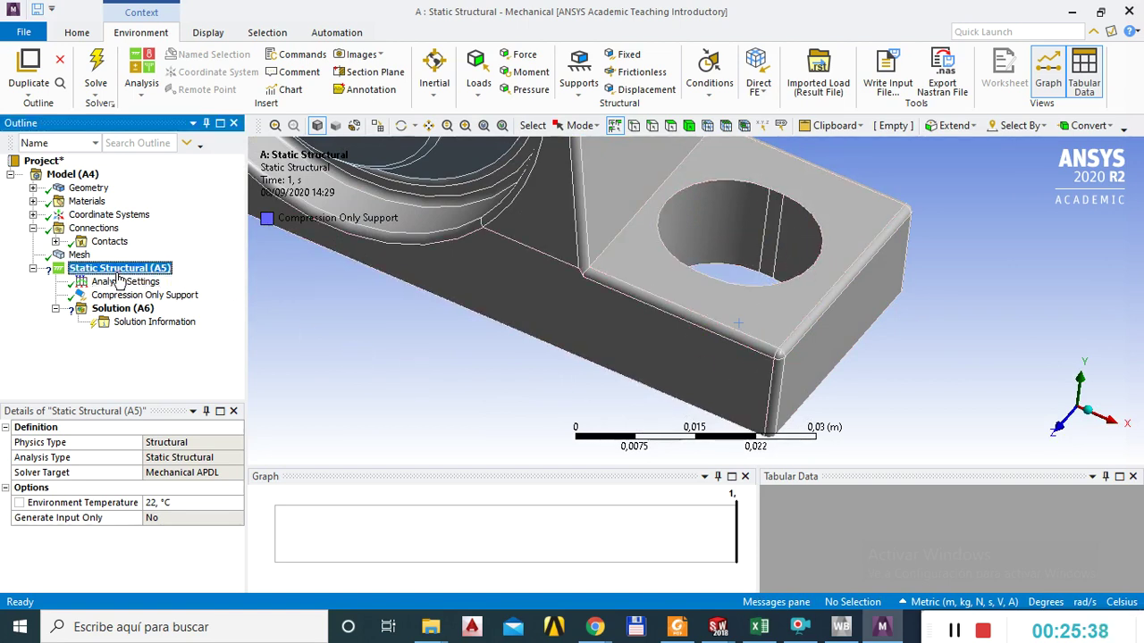
right_click(120, 272)
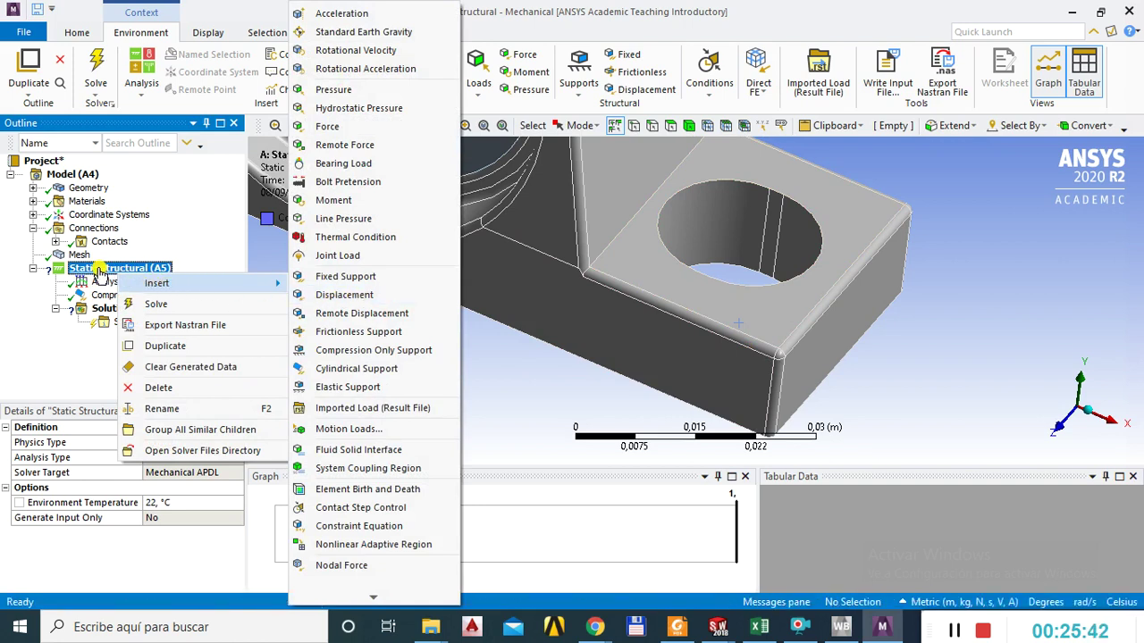
left_click(358, 277)
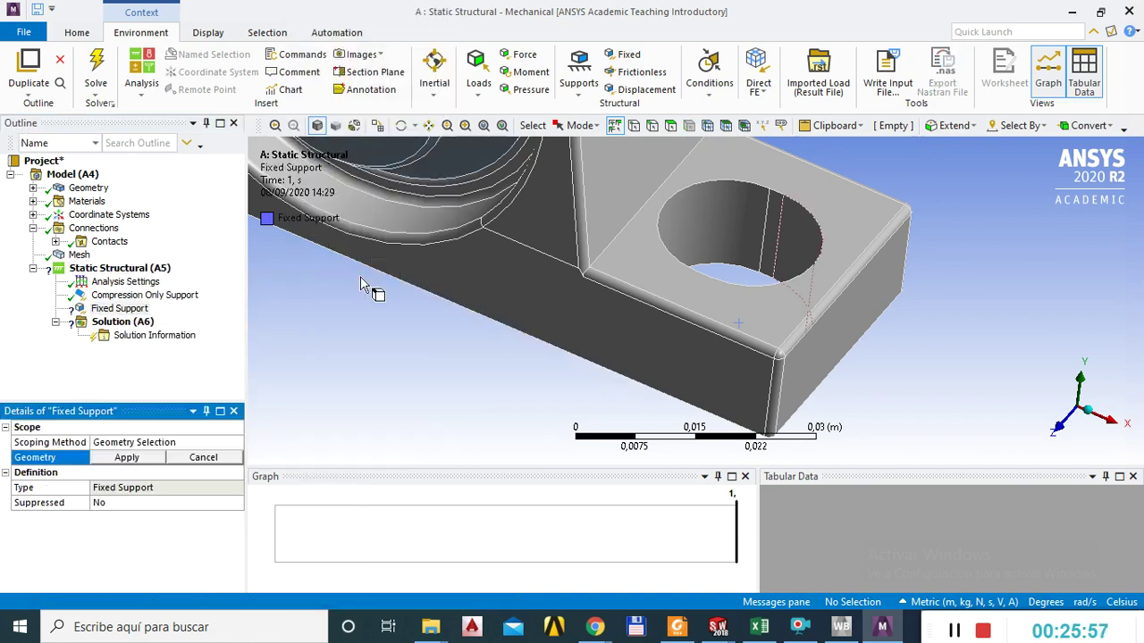
Select all the inner wall faces of the mounting hole at the +X end of the housing base for the Fixed Support.
left_click(703, 234)
left_click(774, 268, "ctrl")
middle_click_drag(774, 268, 819, 223)
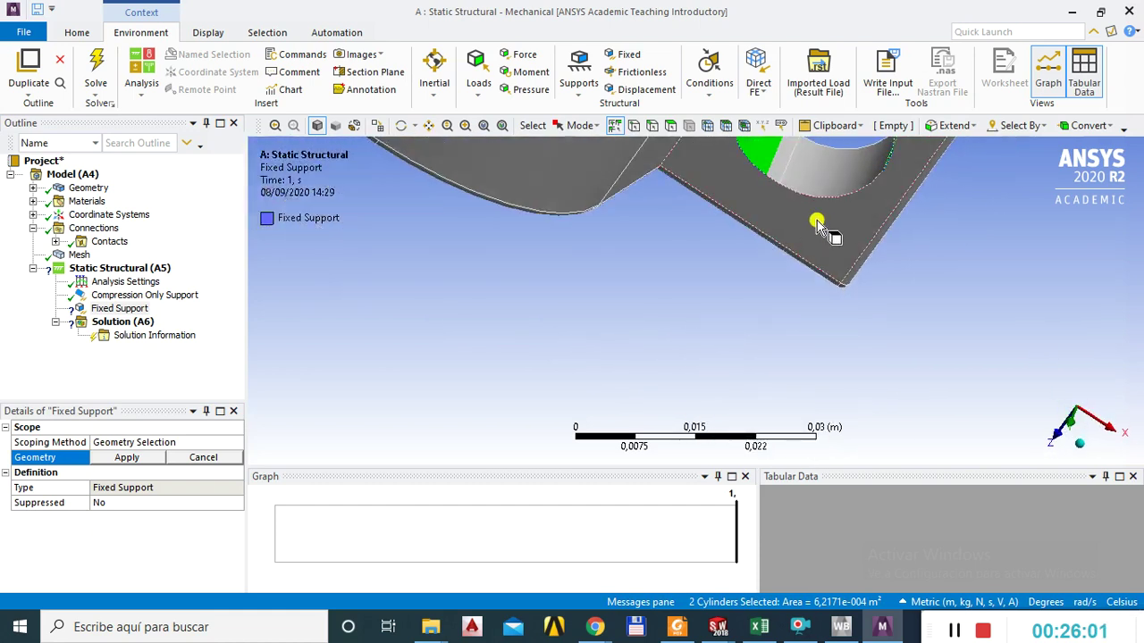
left_click(817, 184, "ctrl")
left_click(784, 174, "ctrl")
middle_click_drag(784, 174, 784, 259)
left_click(776, 261, "ctrl")
key("F7")
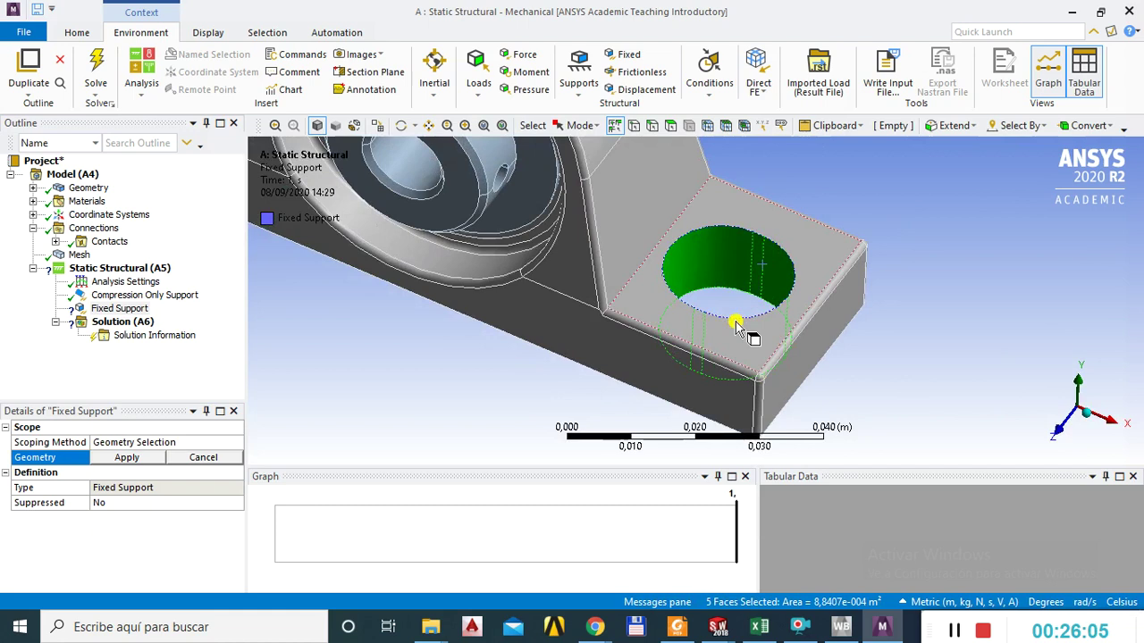
Add all the inner wall faces of the opposite mounting hole and scope the Fixed Support to both holes.
left_click(557, 217, "ctrl")
left_click(607, 209, "ctrl")
left_click(597, 204, "ctrl")
middle_click_drag(597, 205, 728, 299)
left_click(598, 235, "ctrl")
left_click(566, 232, "ctrl")
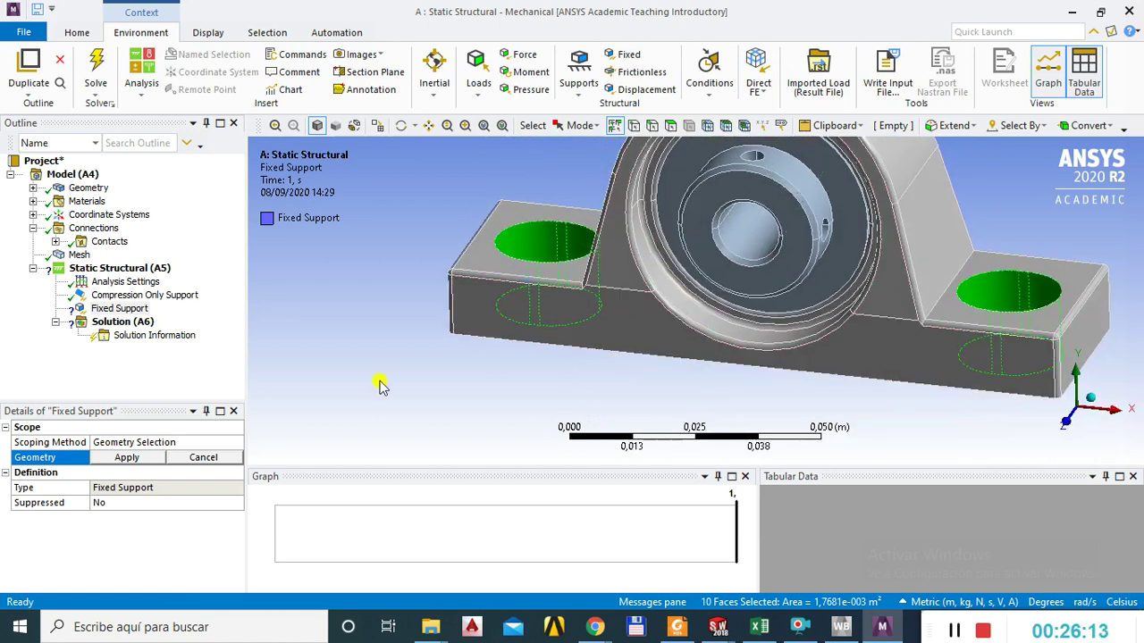
left_click(125, 458)
Insert a Force load into the Static Structural (A5) analysis.
middle_click_drag(679, 362, 699, 332)
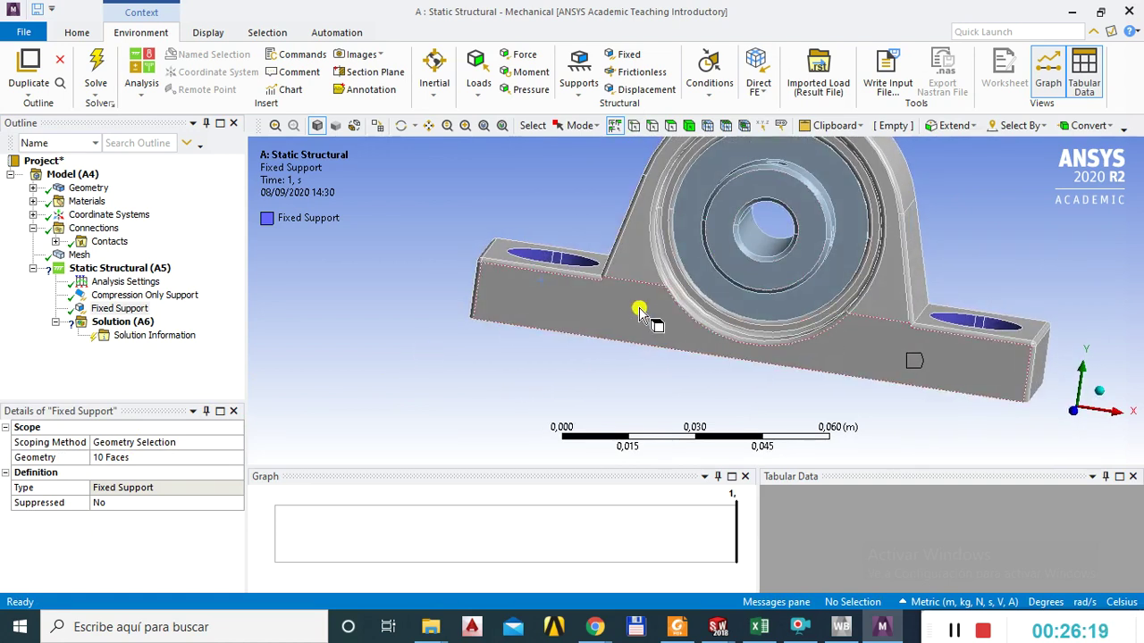
middle_click_drag(728, 294, 762, 247)
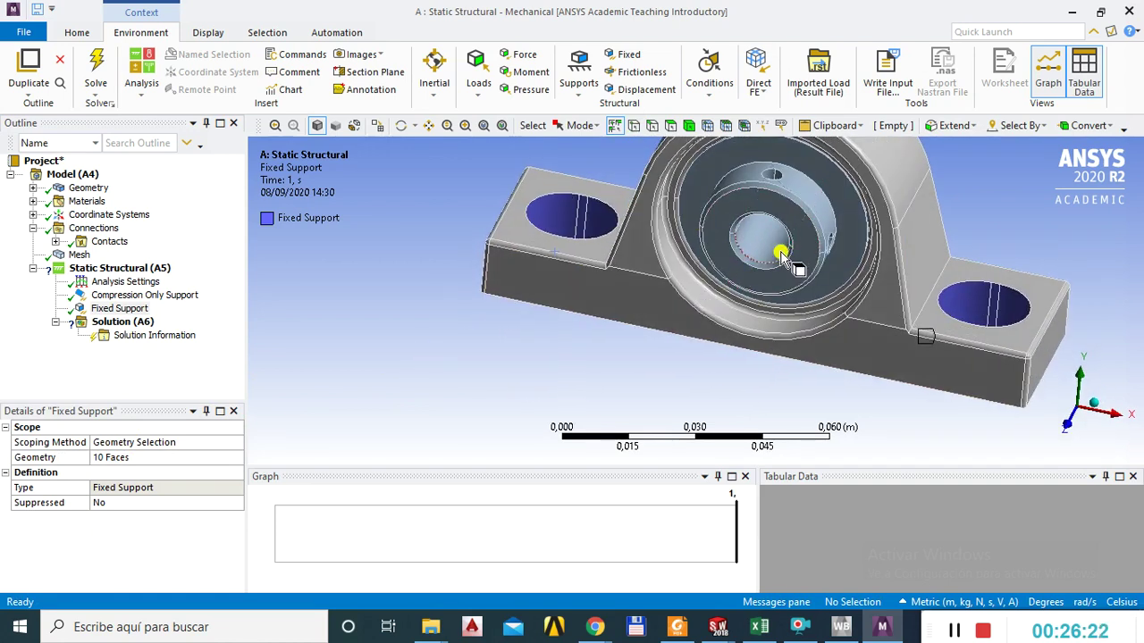
scroll(767, 289, "up", 2)
scroll(771, 291, "down", 3)
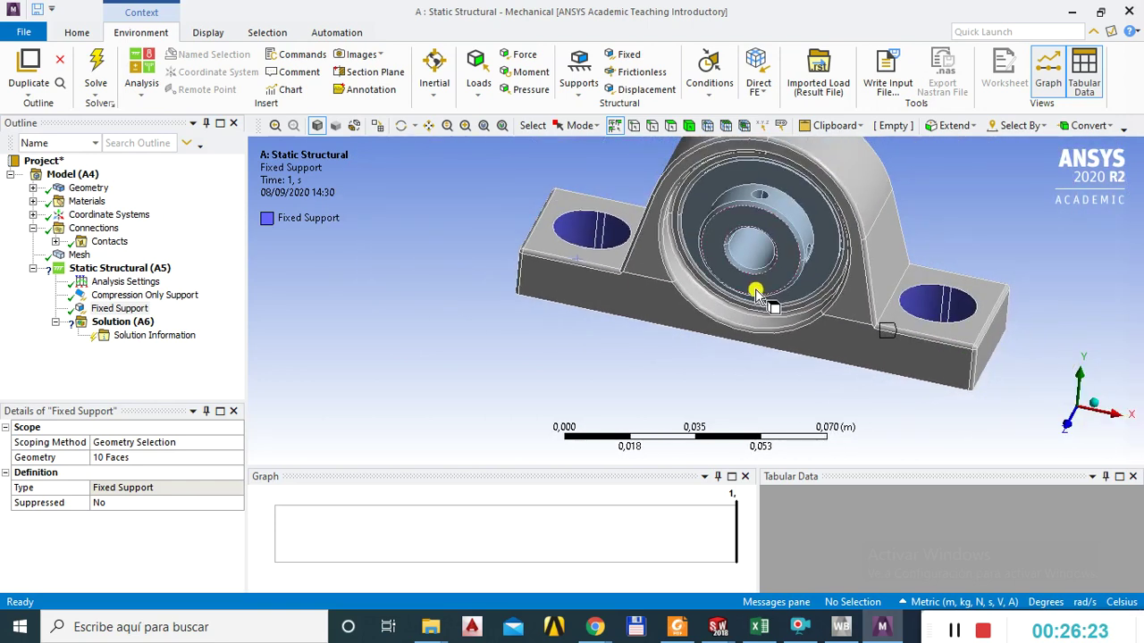
middle_click_drag(756, 293, 646, 318, "ctrl")
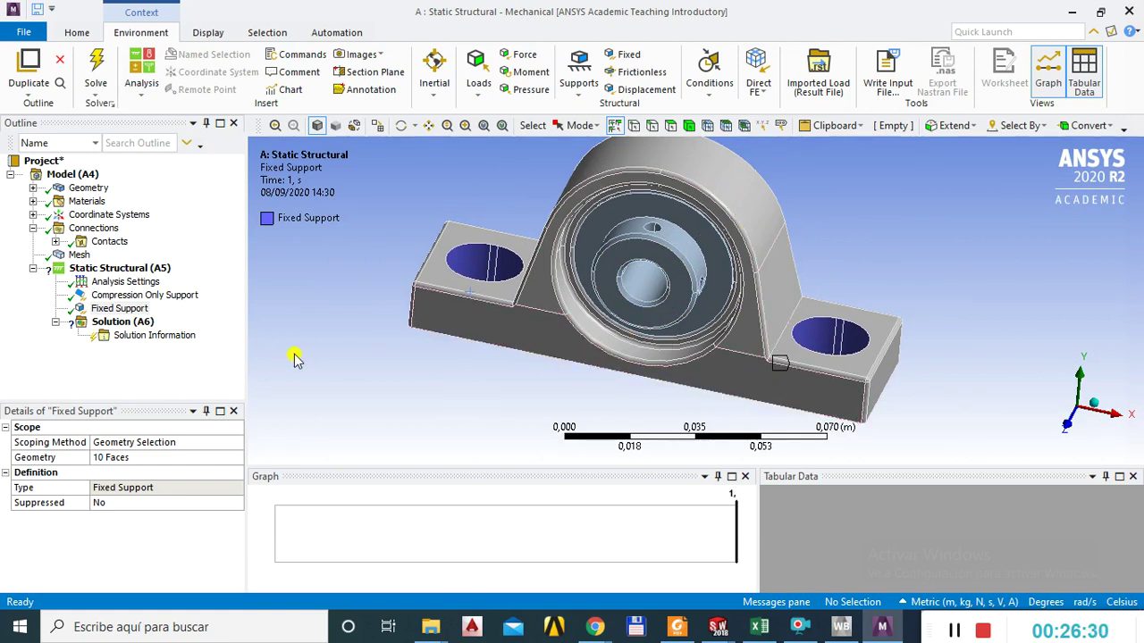
left_click(125, 269)
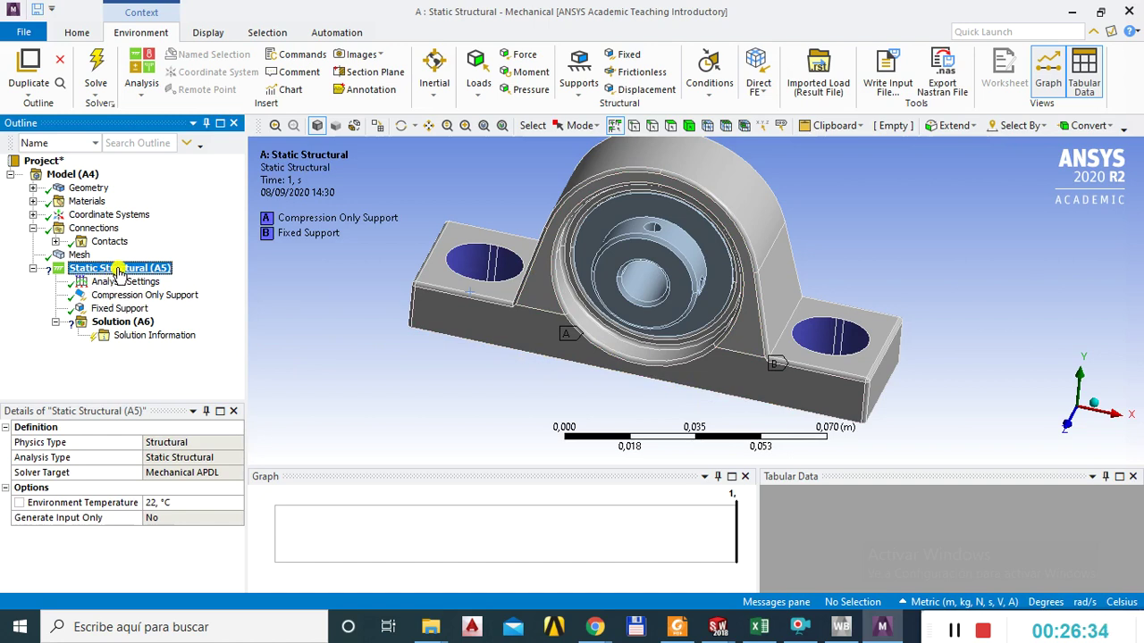
right_click(120, 271)
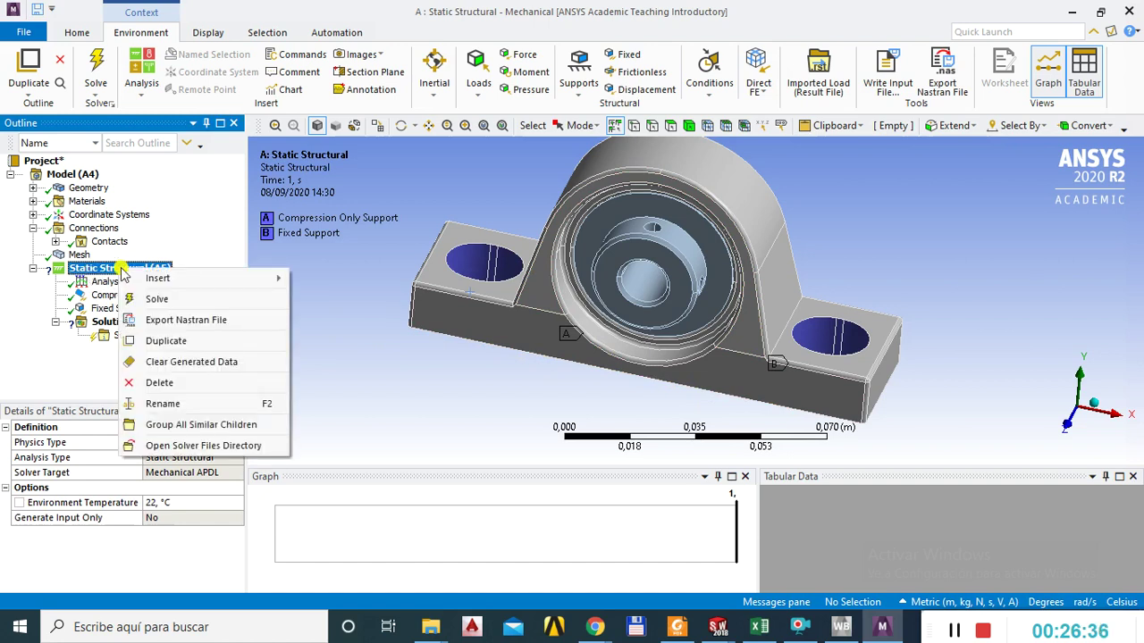
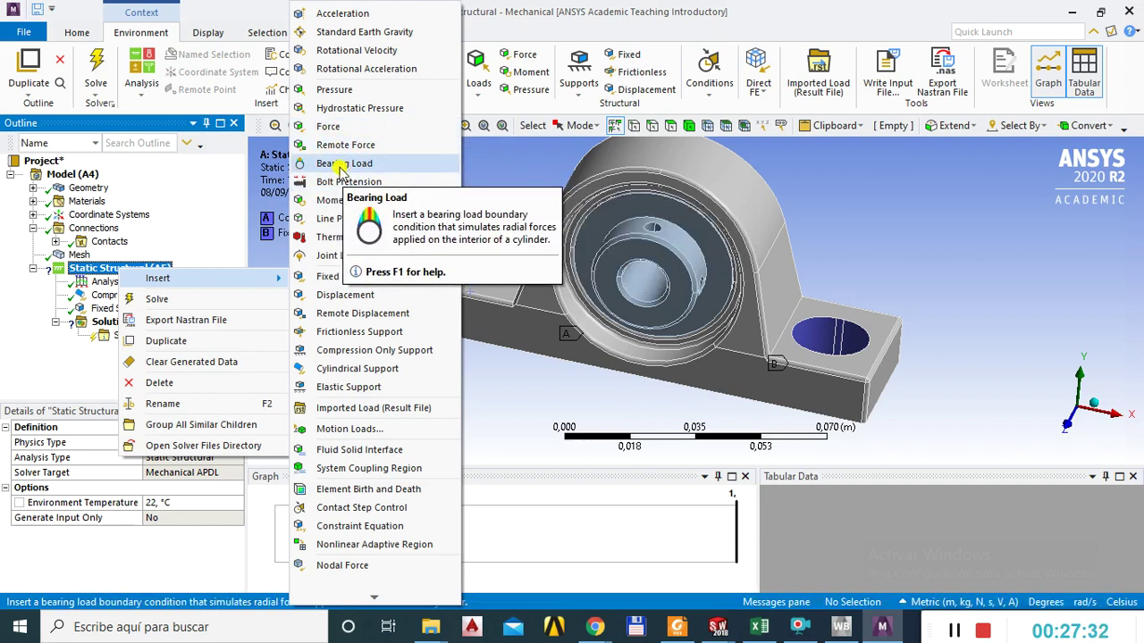
left_click(329, 127)
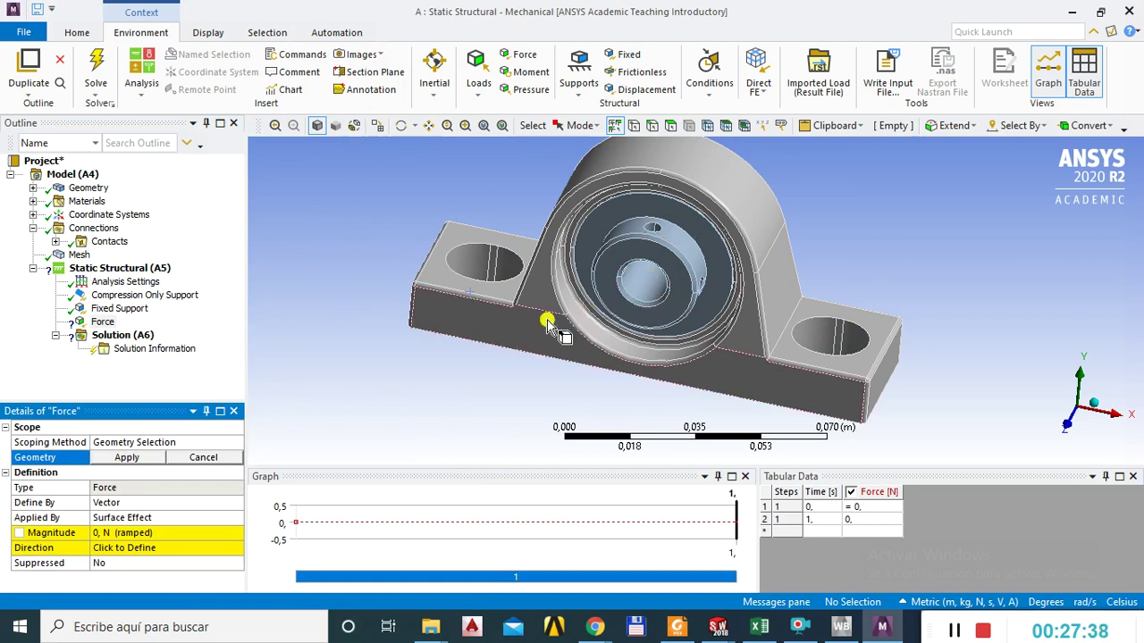
Scope the Force to the lower half of the cylindrical bore in the bearing's inner ring.
middle_click_drag(587, 280, 631, 284)
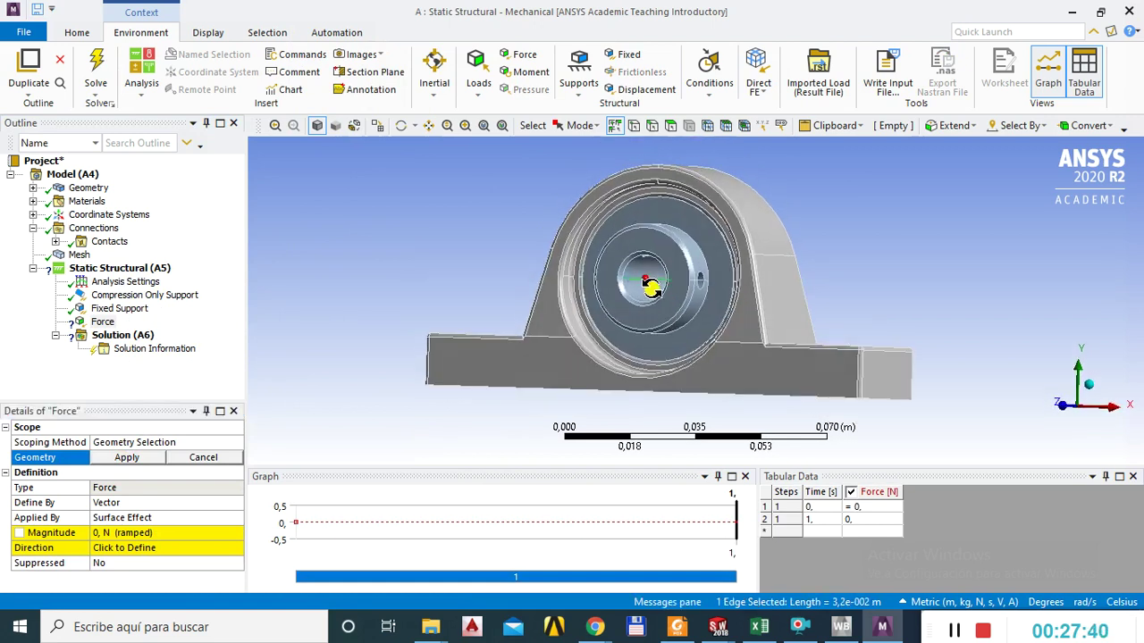
left_click(632, 285)
scroll(630, 284, "up", 5)
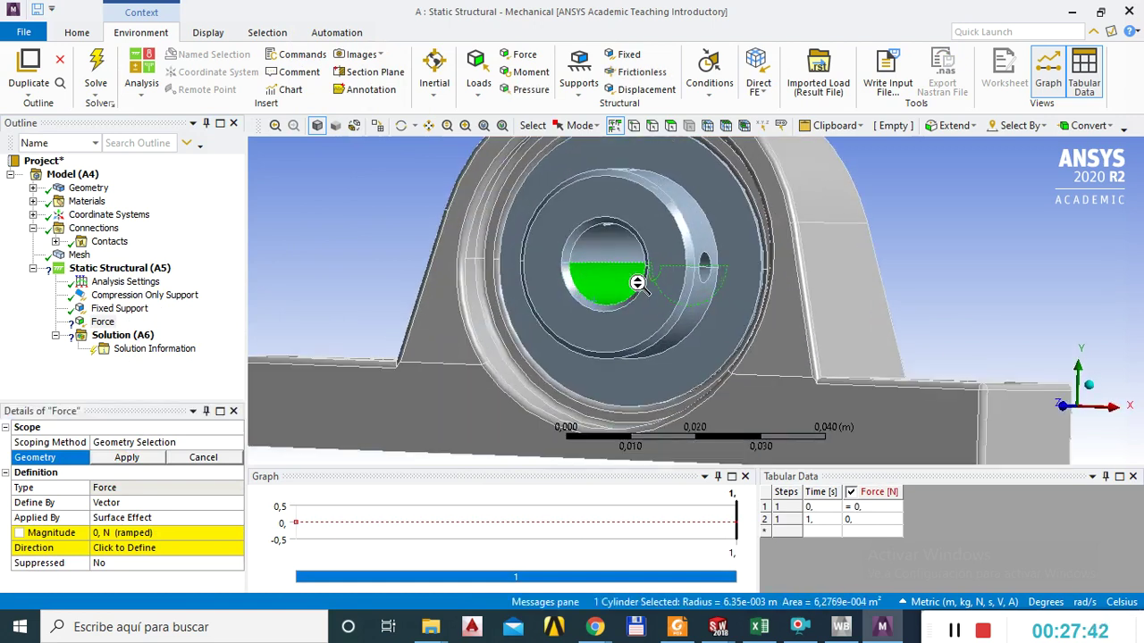
middle_click_drag(605, 286, 582, 247)
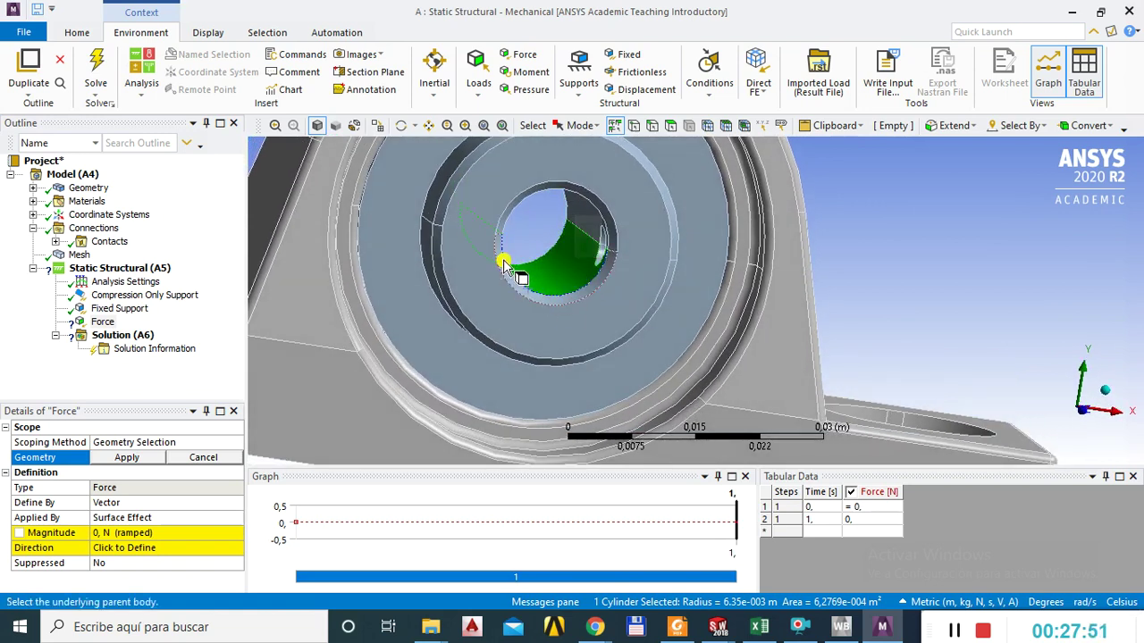
middle_click_drag(591, 225, 563, 317)
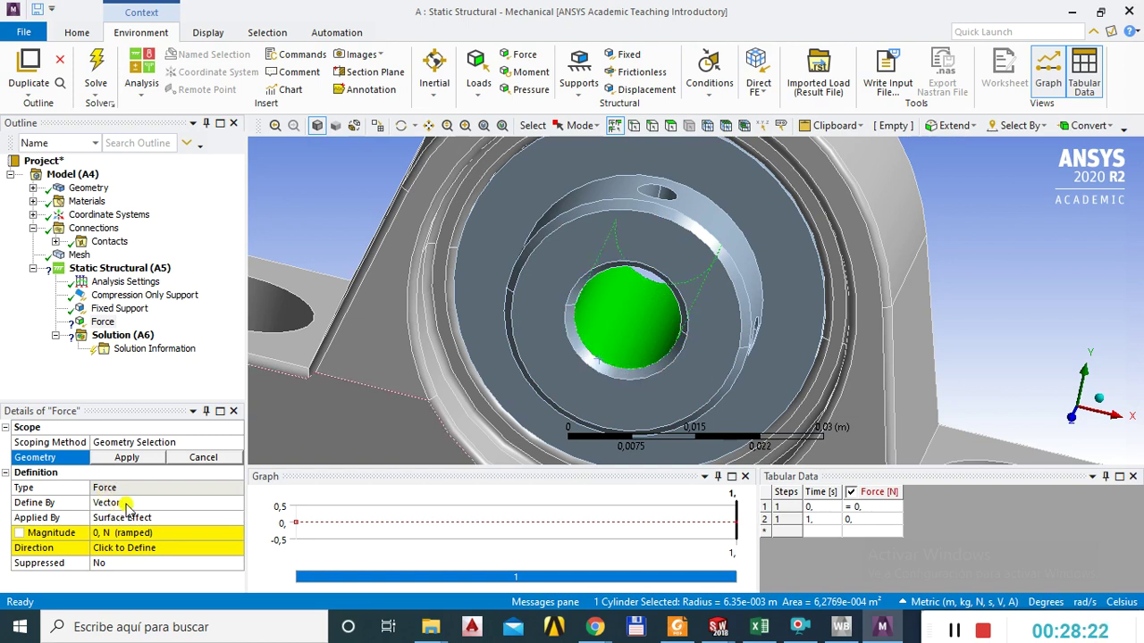
left_click(126, 456)
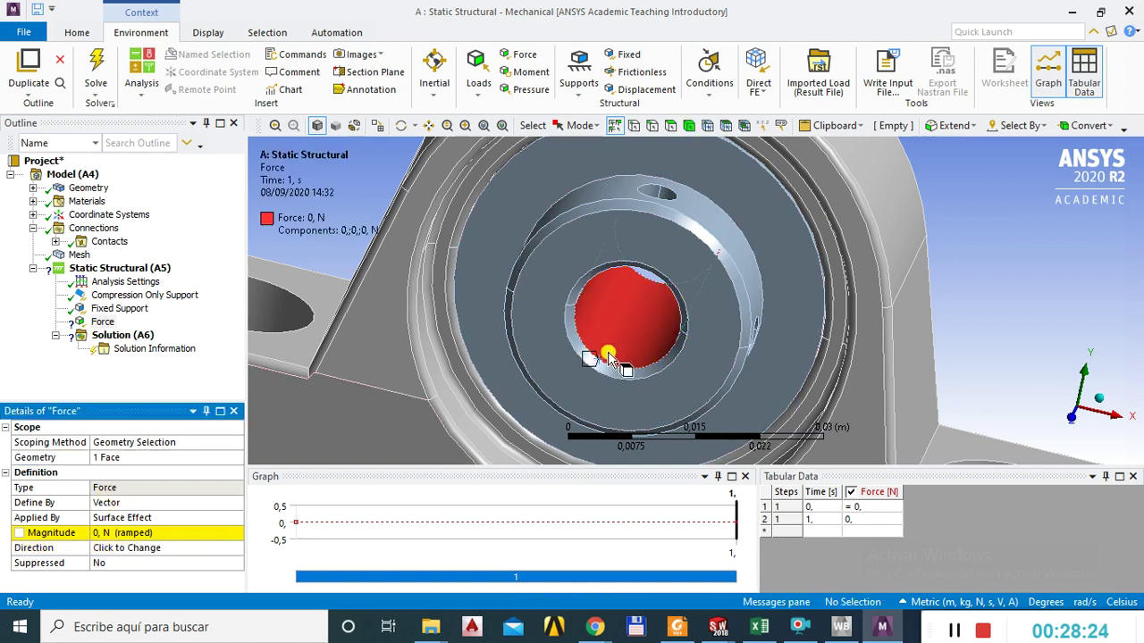
Define the Force by Components and set its Y Component to -500 N.
middle_click_drag(659, 323, 640, 327)
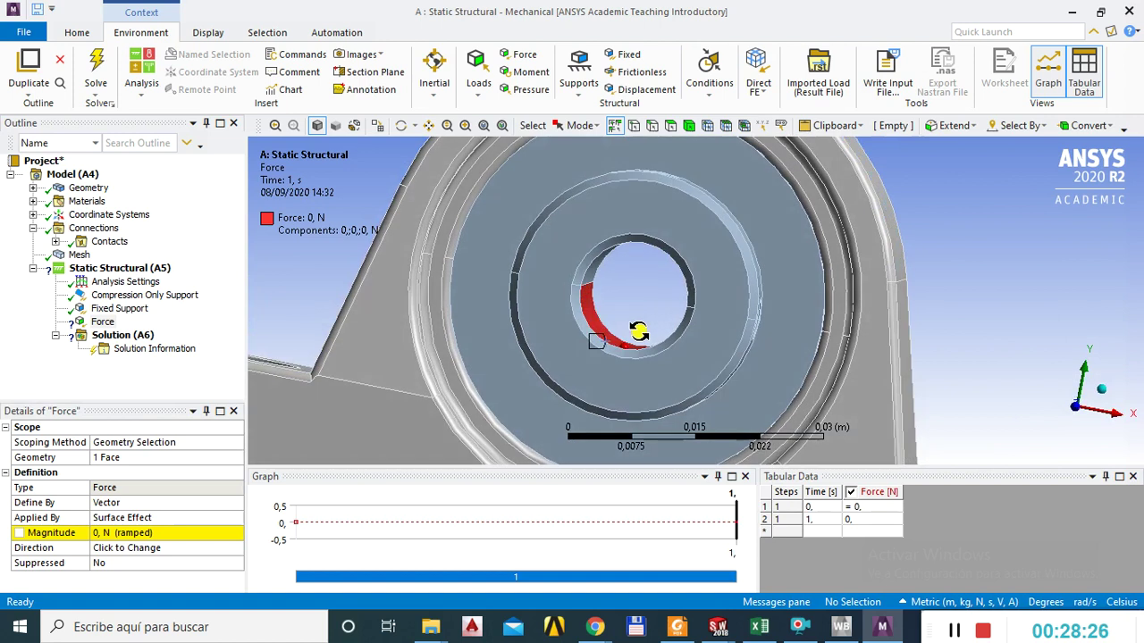
left_click(109, 533)
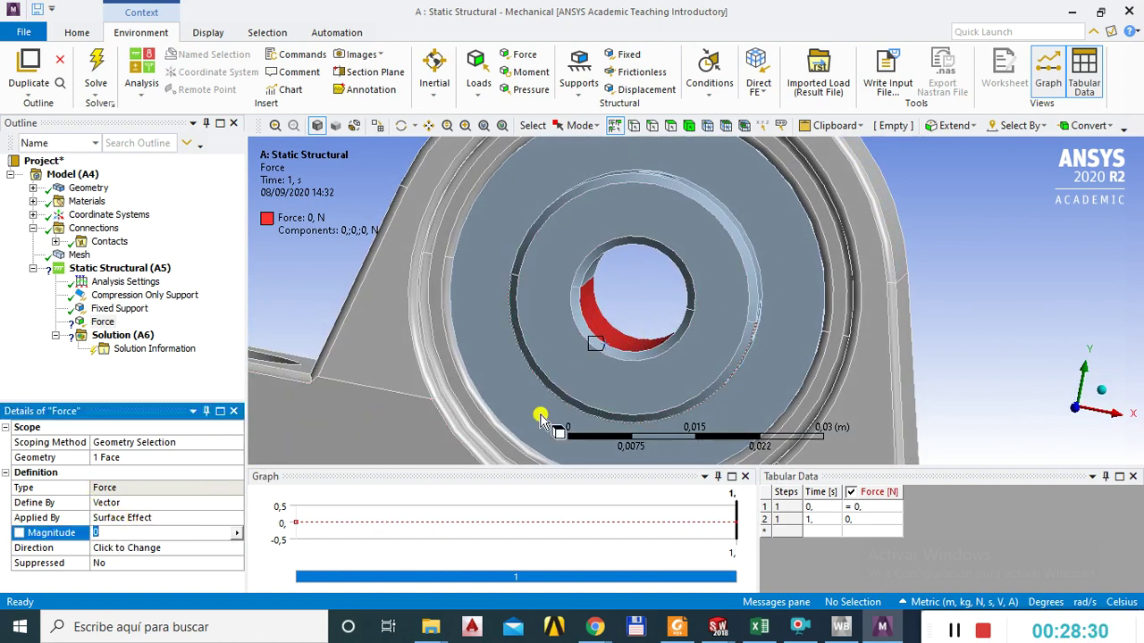
middle_click_drag(633, 357, 609, 396)
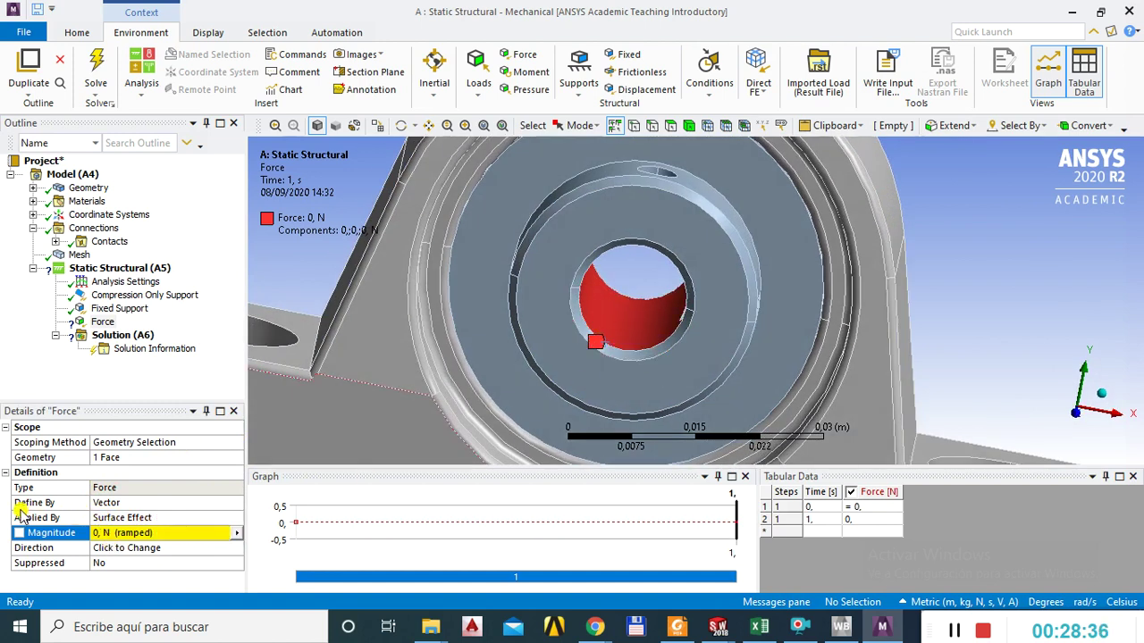
left_click(142, 503)
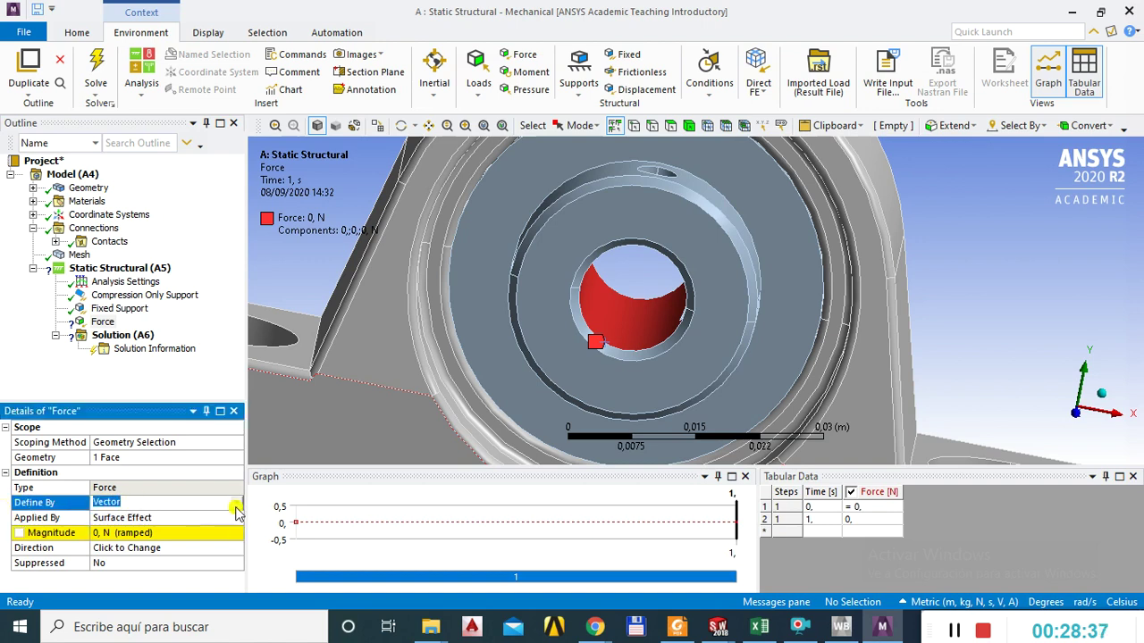
left_click(236, 506)
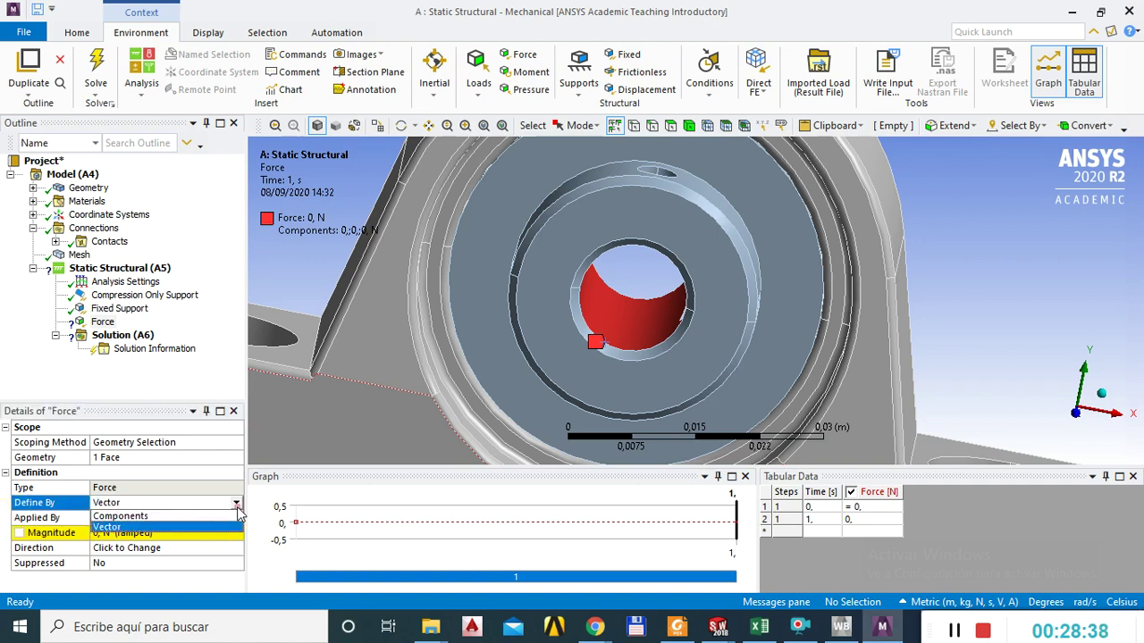
left_click(116, 521)
scroll(237, 527, "down", 1)
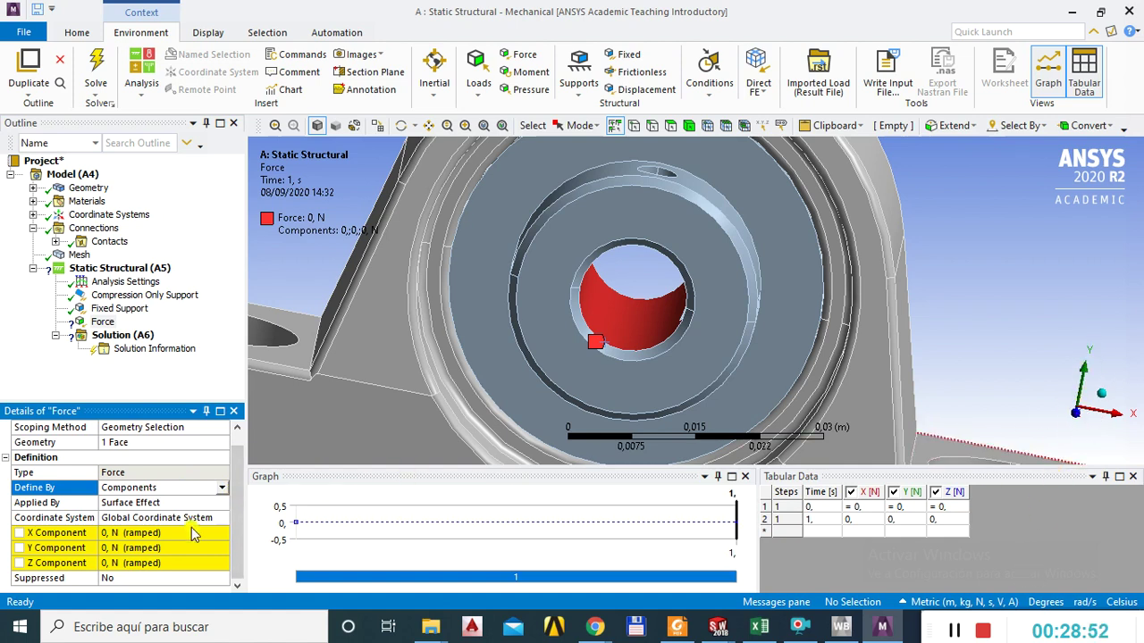
left_click(119, 549)
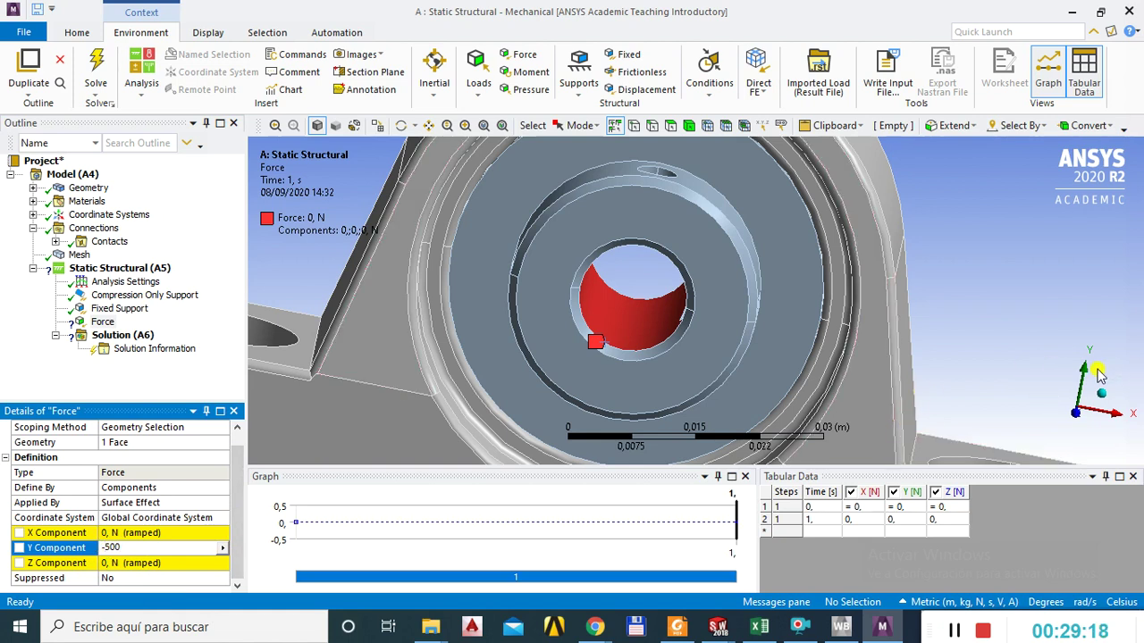
key("Return")
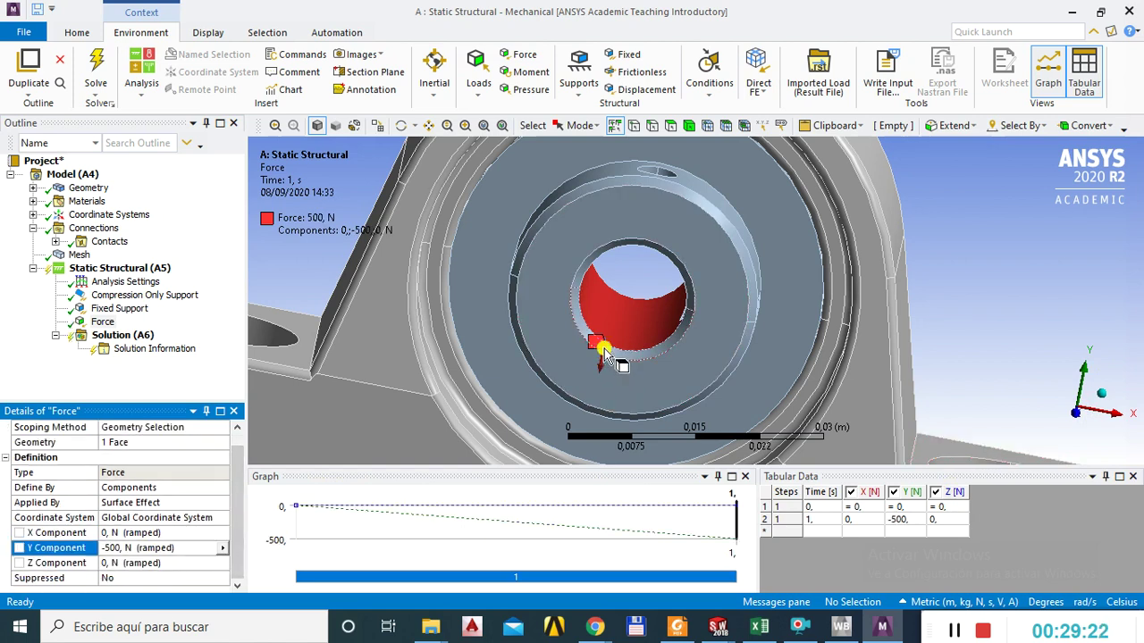
mouse_move(605, 360)
middle_mouse_down()
mouse_move(604, 349)
mouse_move(600, 368)
middle_mouse_up()
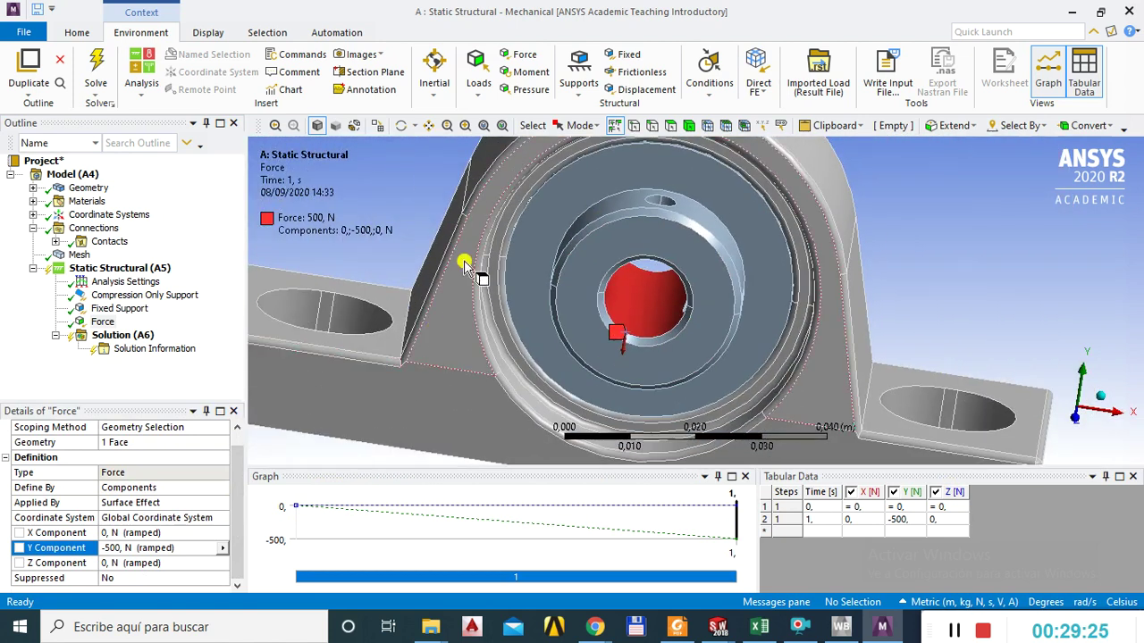
scroll(985, 271, "down", 3)
middle_click_drag(867, 286, 844, 279)
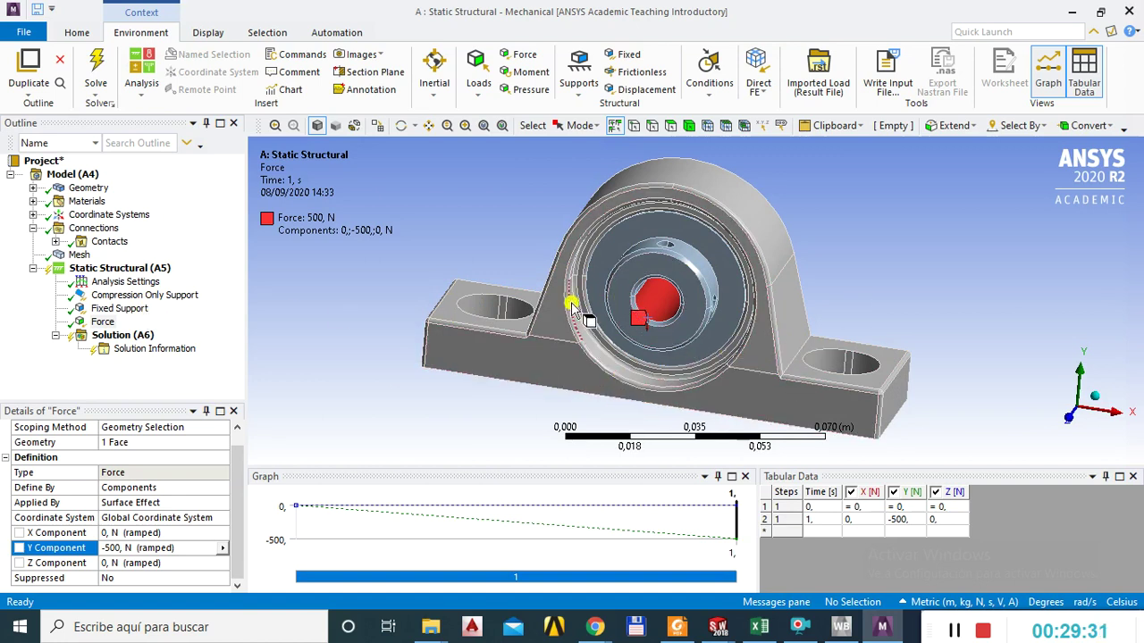
left_click(112, 336)
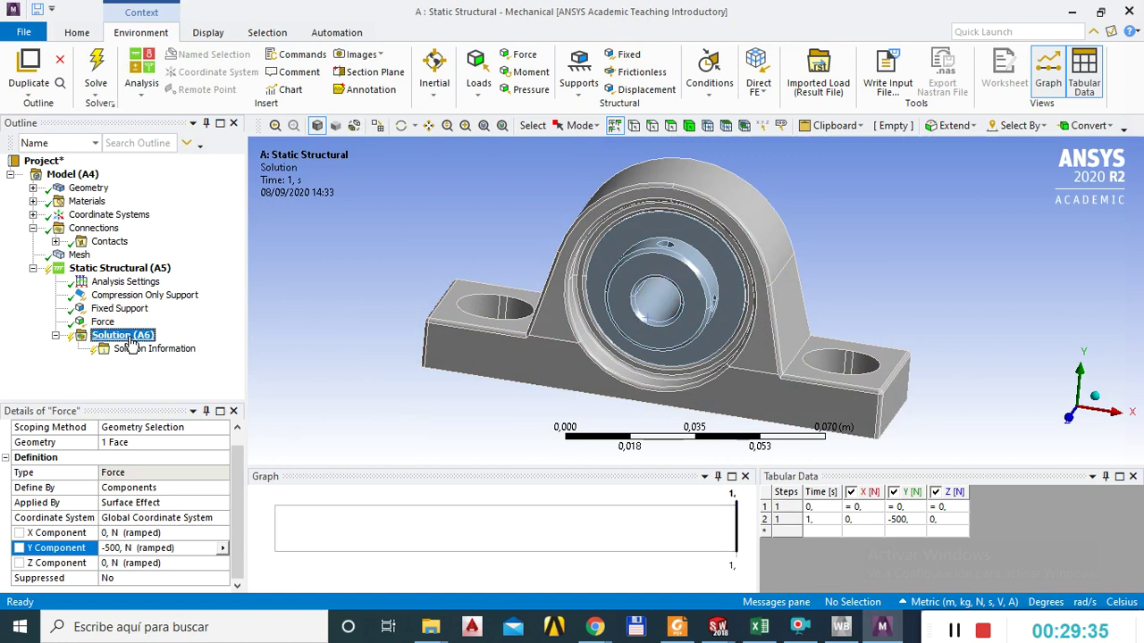
right_click(117, 339)
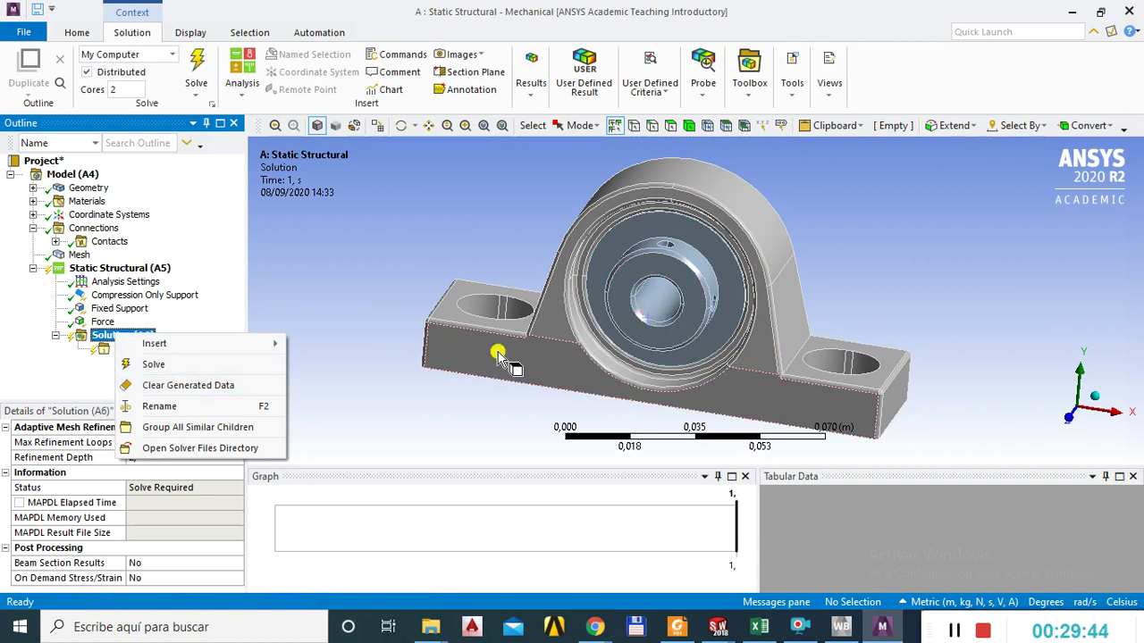
mouse_move(156, 346)
mouse_move(356, 314)
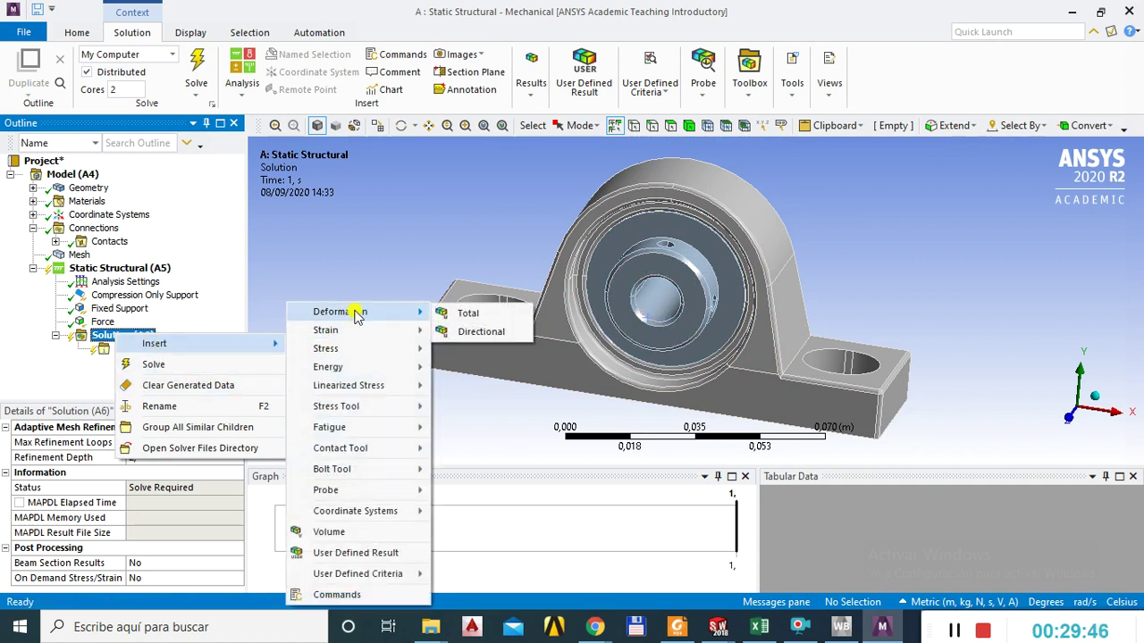
left_click(42, 382)
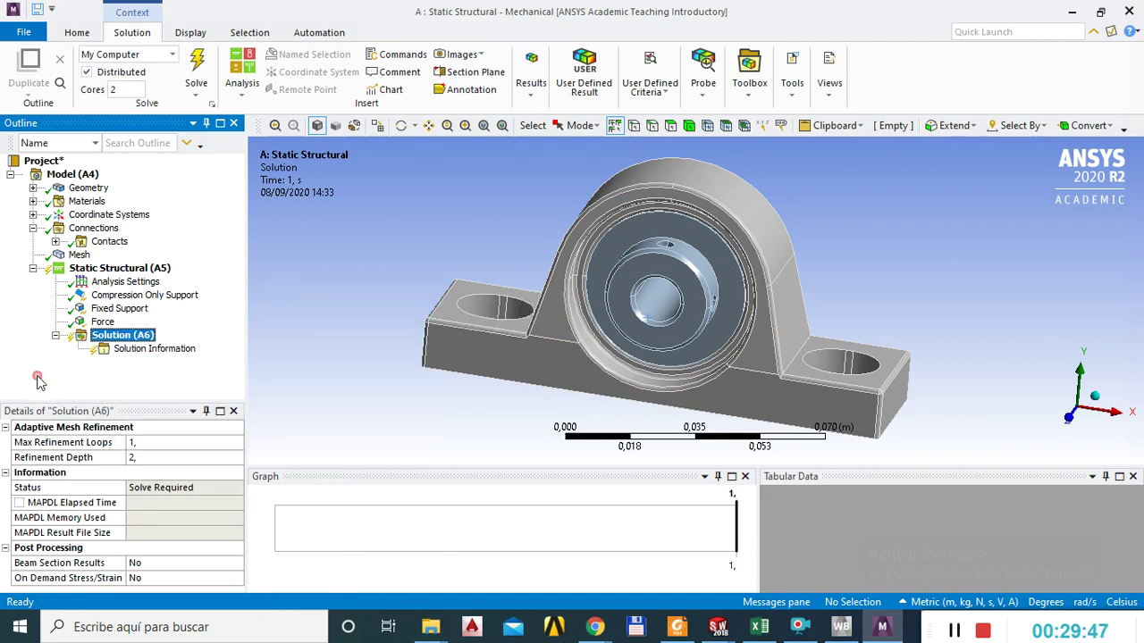
Insert a Total Deformation result for all bodies into Solution (A6).
left_click(116, 269)
left_click(111, 336)
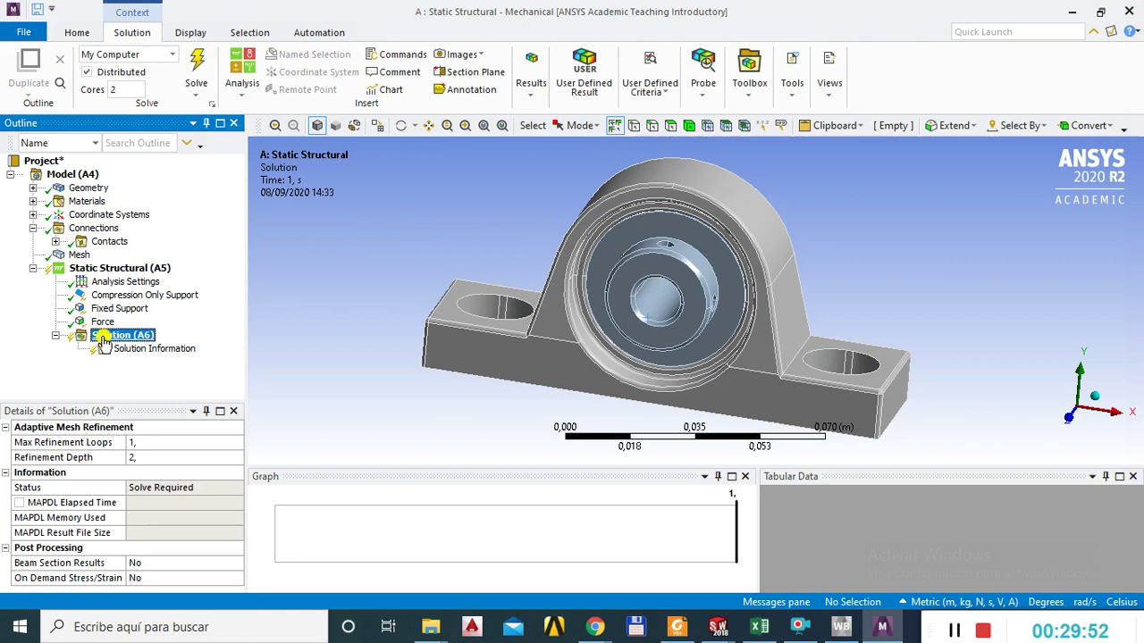
right_click(105, 341)
mouse_move(163, 354)
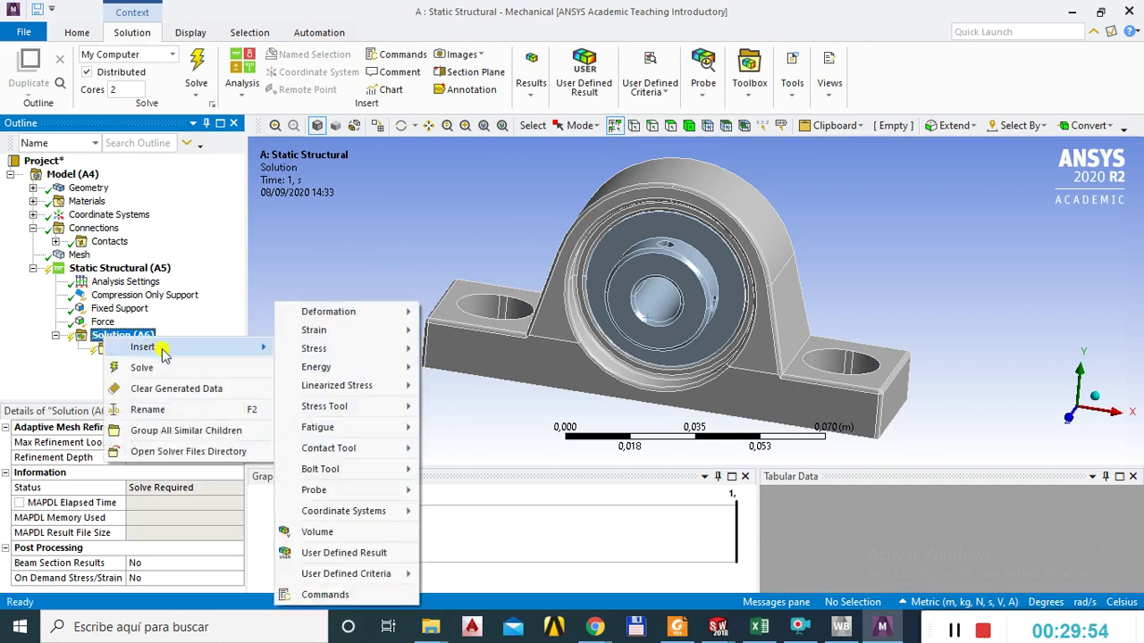
key("Right")
key("Down")
key("Down")
key("Right")
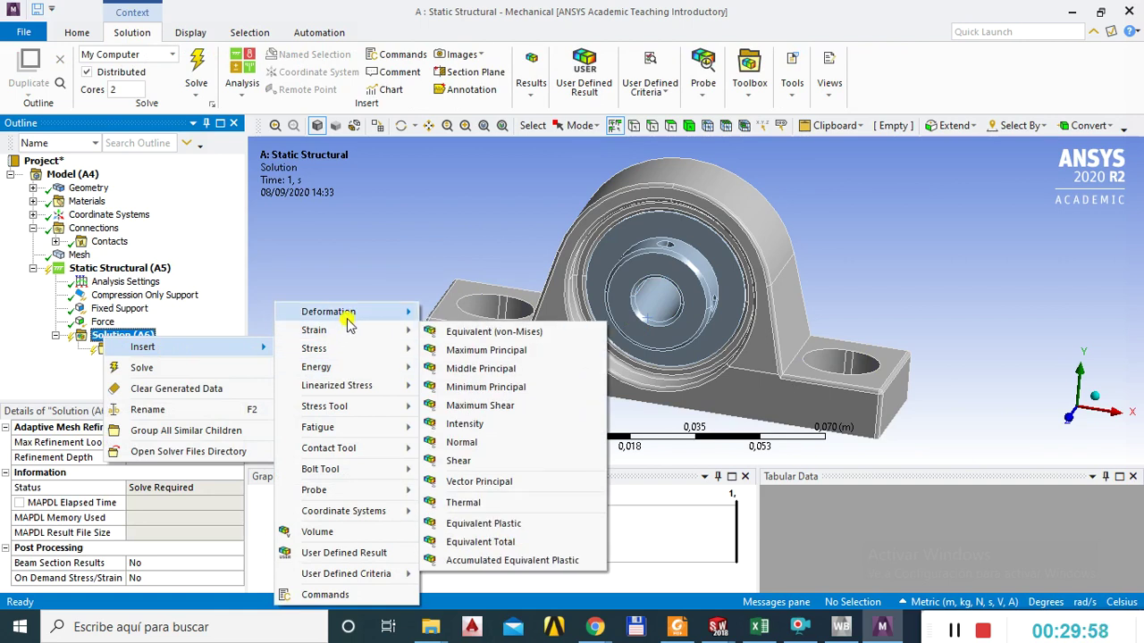
mouse_move(351, 323)
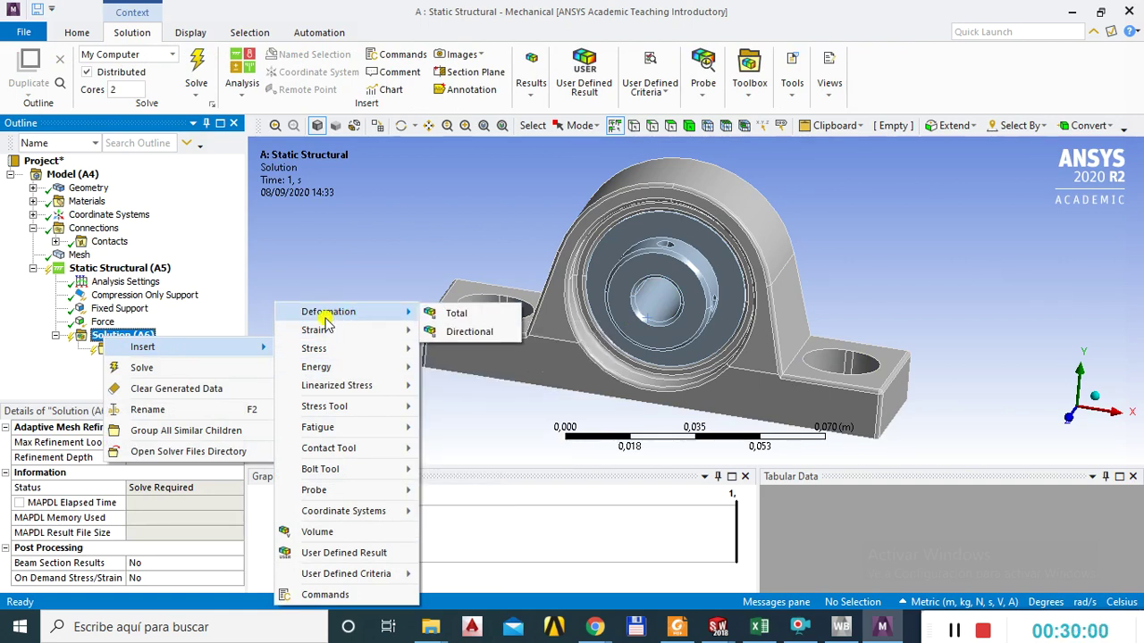
left_click(461, 314)
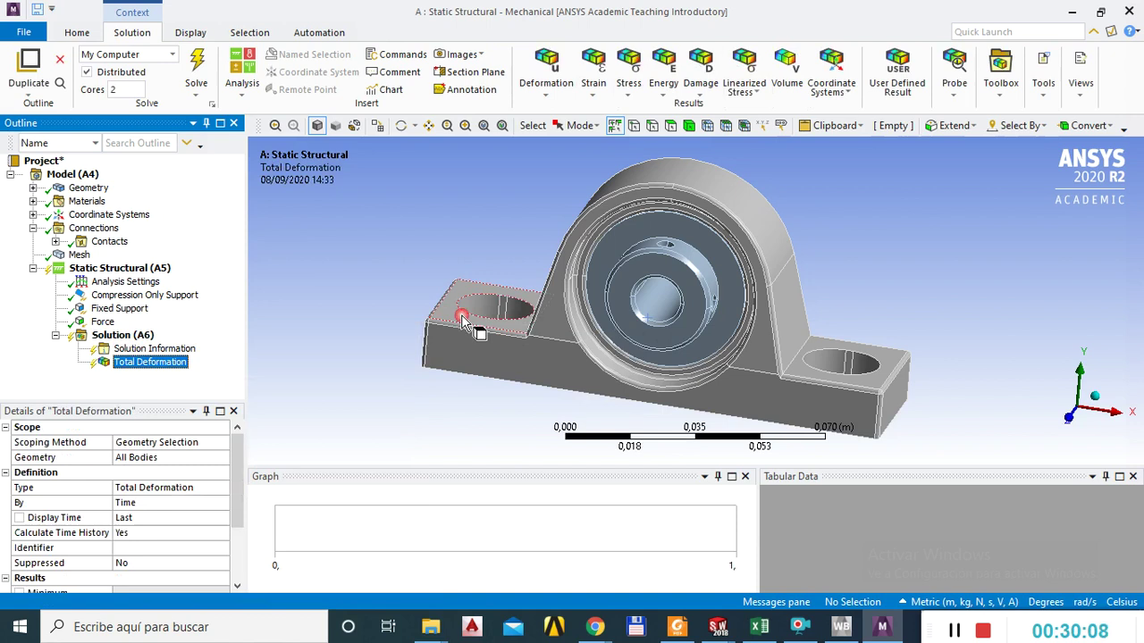
Insert an Equivalent (von-Mises) Stress result for all bodies into Solution (A6).
left_click(143, 348)
left_click(113, 338)
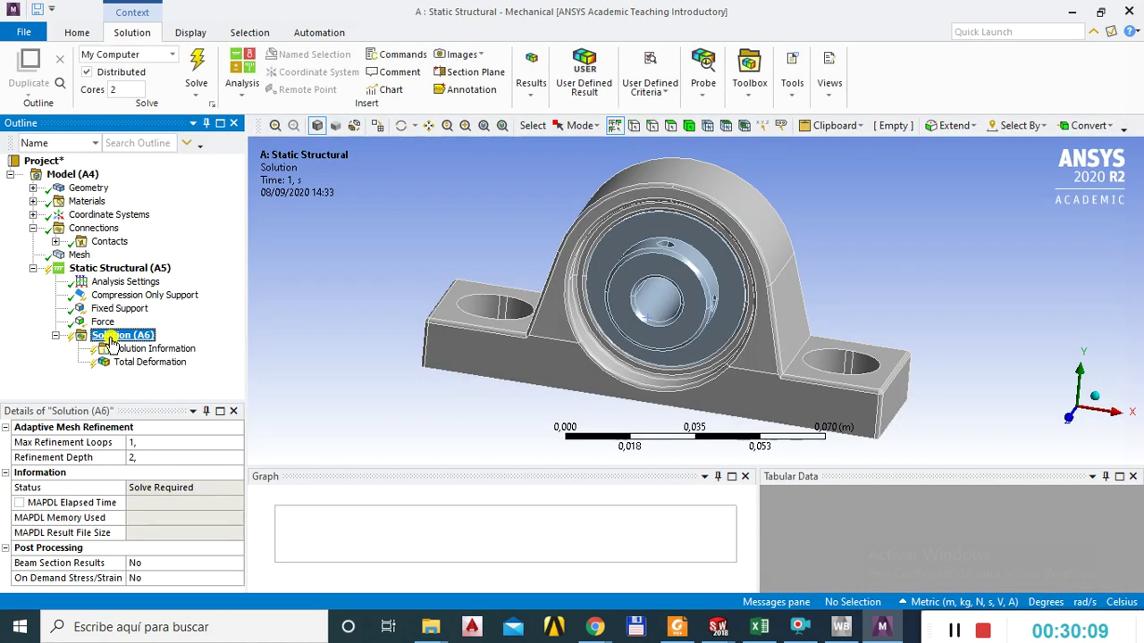
right_click(111, 338)
mouse_move(178, 348)
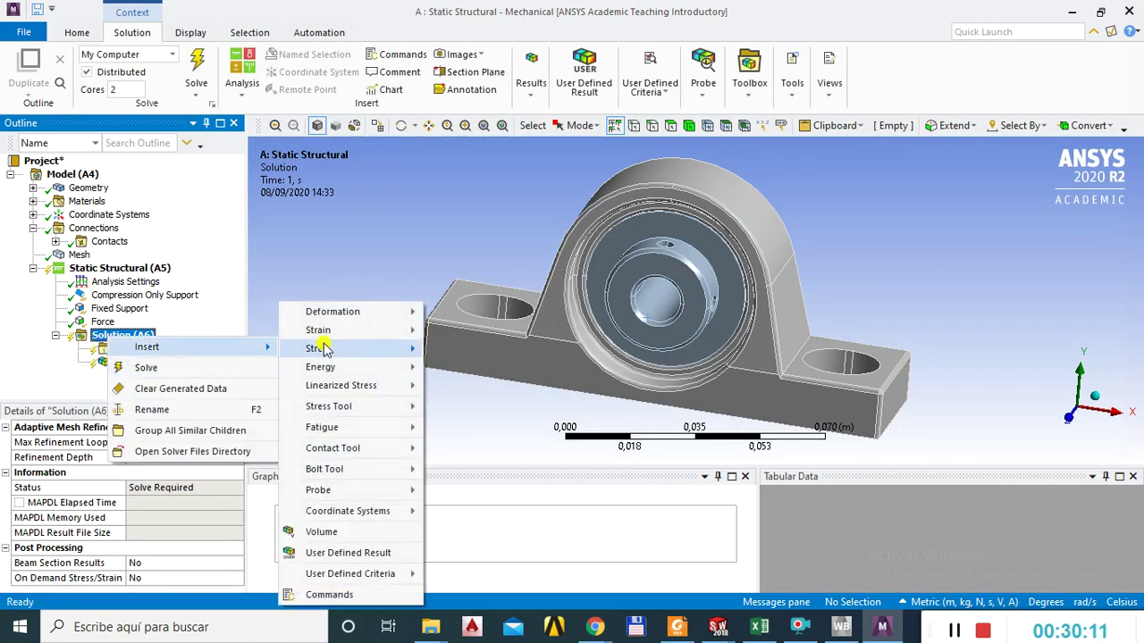
mouse_move(345, 351)
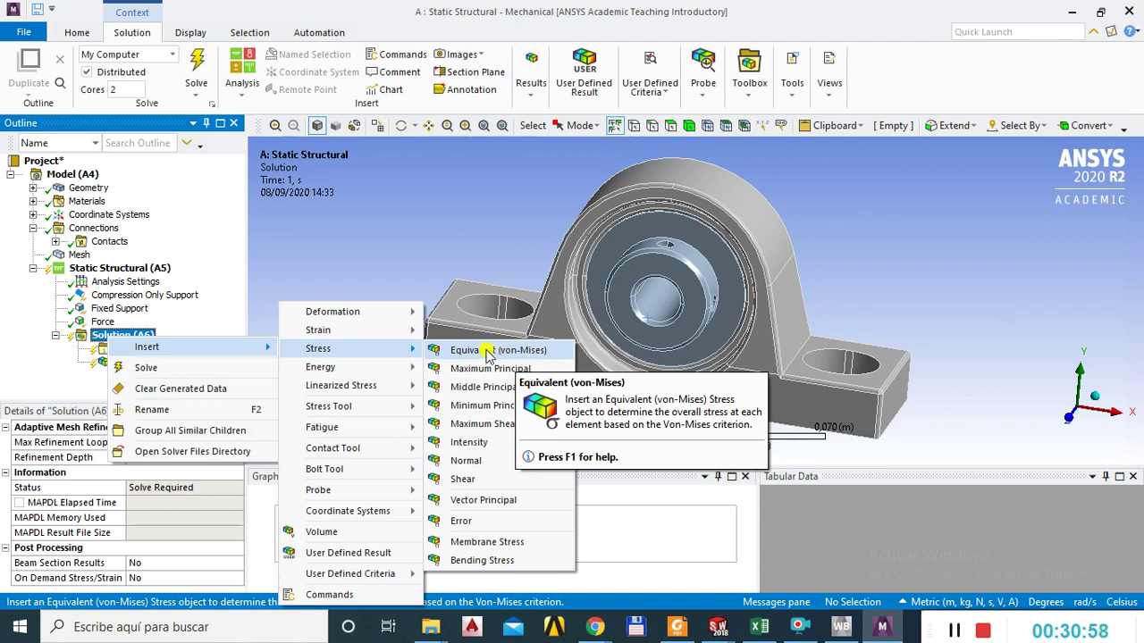
left_click(472, 352)
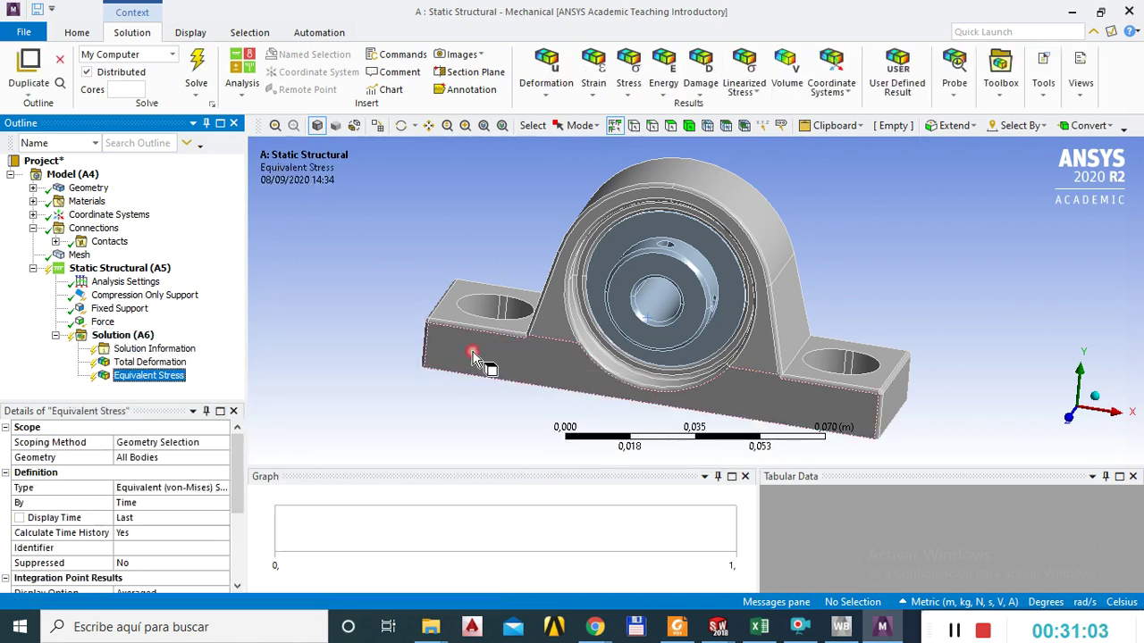
left_click(148, 362)
left_click(161, 376)
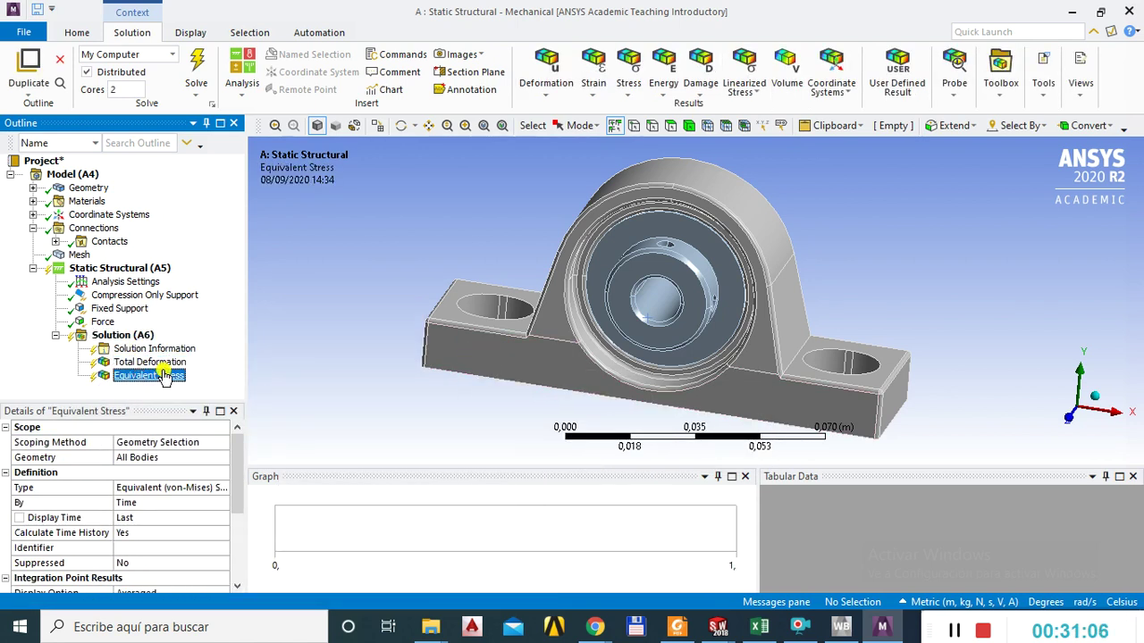
Insert a Stress Tool based on the Mohr-Coulomb Stress theory into Solution (A6) and expand it to show its Safety Factor.
right_click(129, 378)
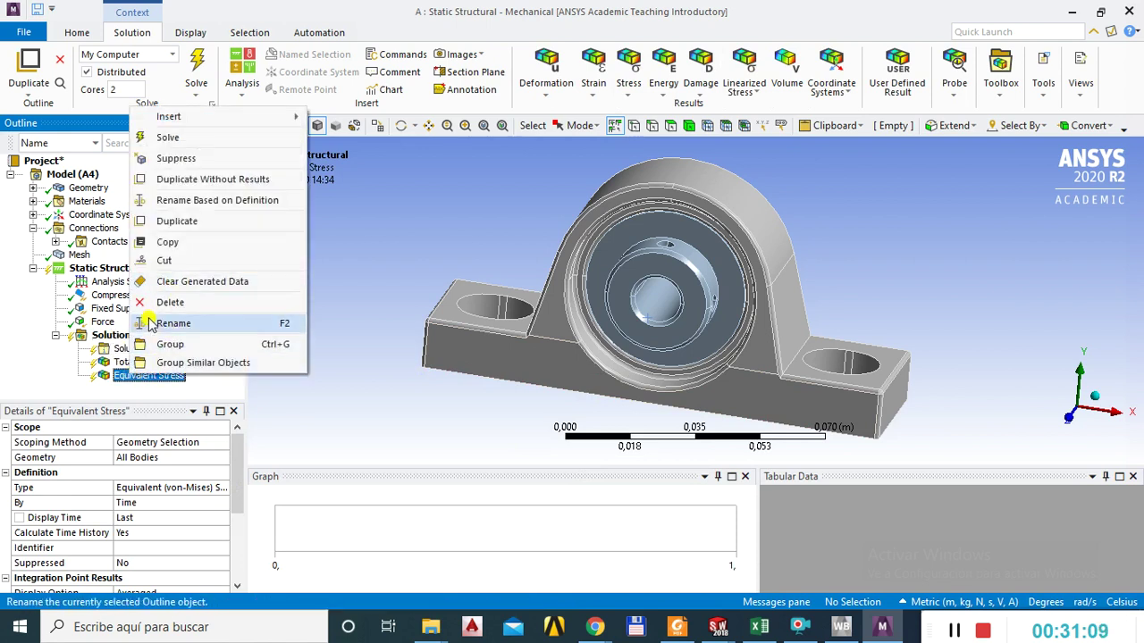
left_click(122, 337)
right_click(123, 338)
mouse_move(260, 347)
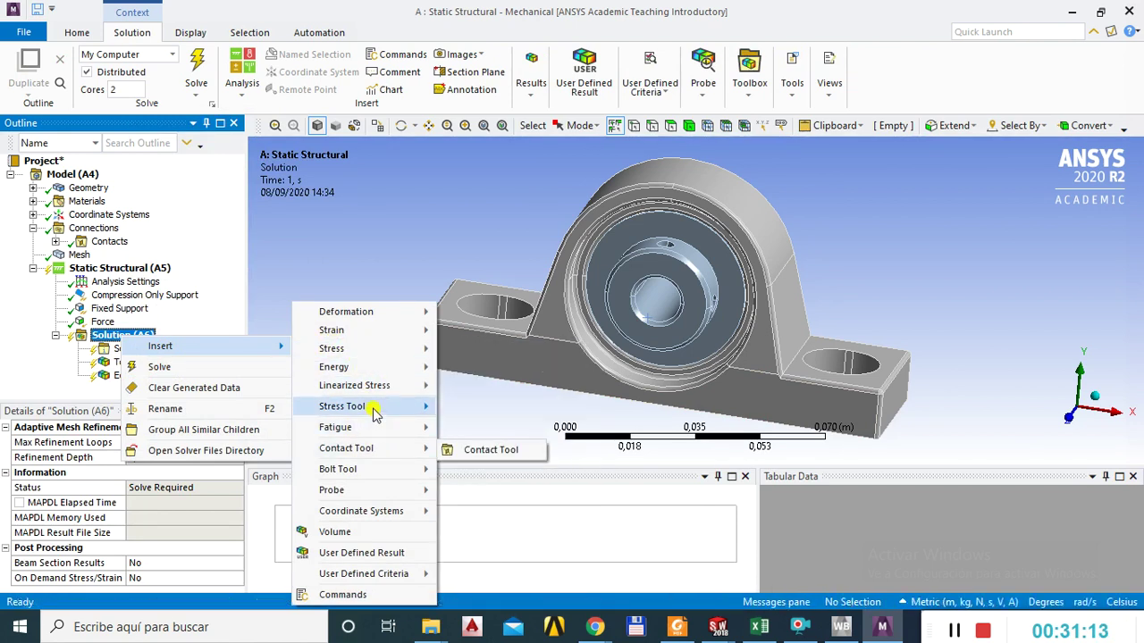
mouse_move(374, 413)
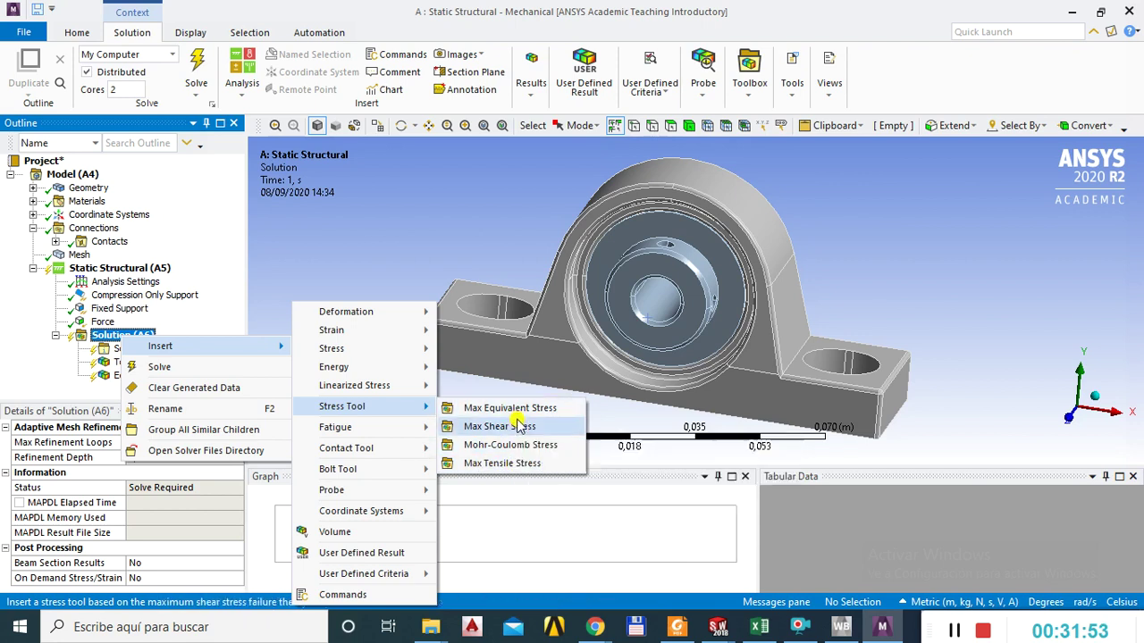
left_click(478, 445)
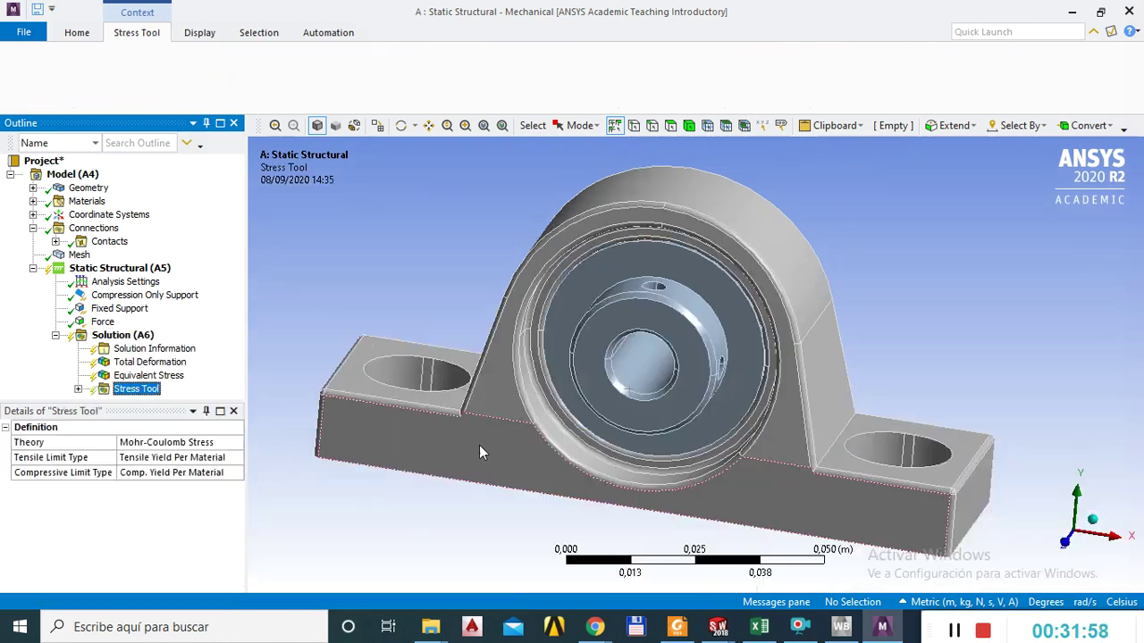
left_click(78, 389)
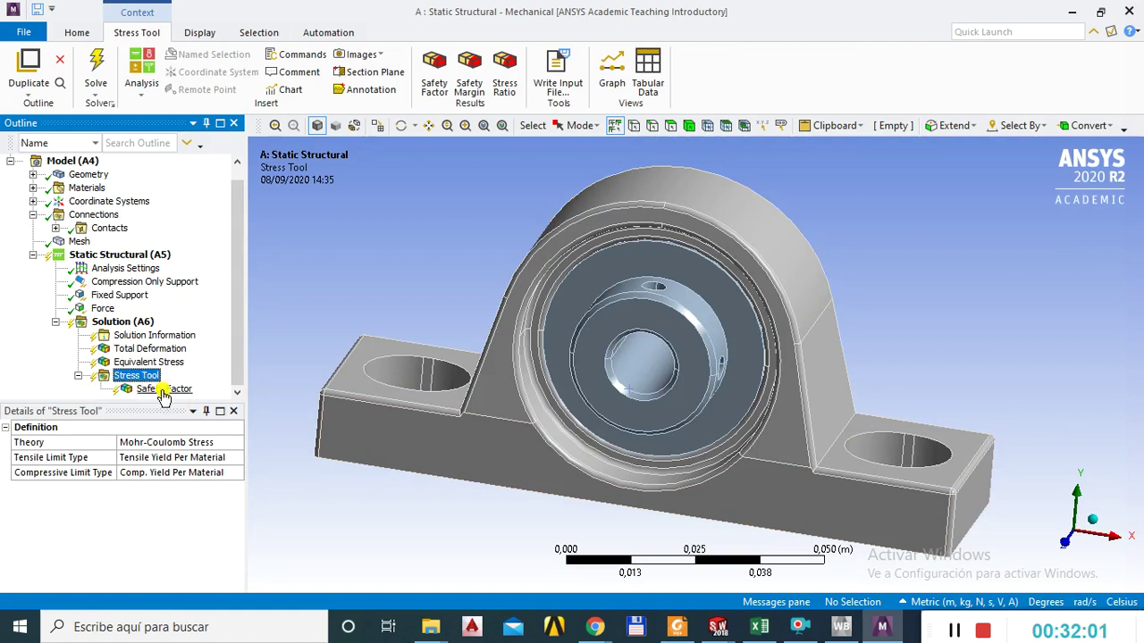
Insert a second Stress Tool into Solution (A6), based on the Max Equivalent Stress theory.
right_click(131, 324)
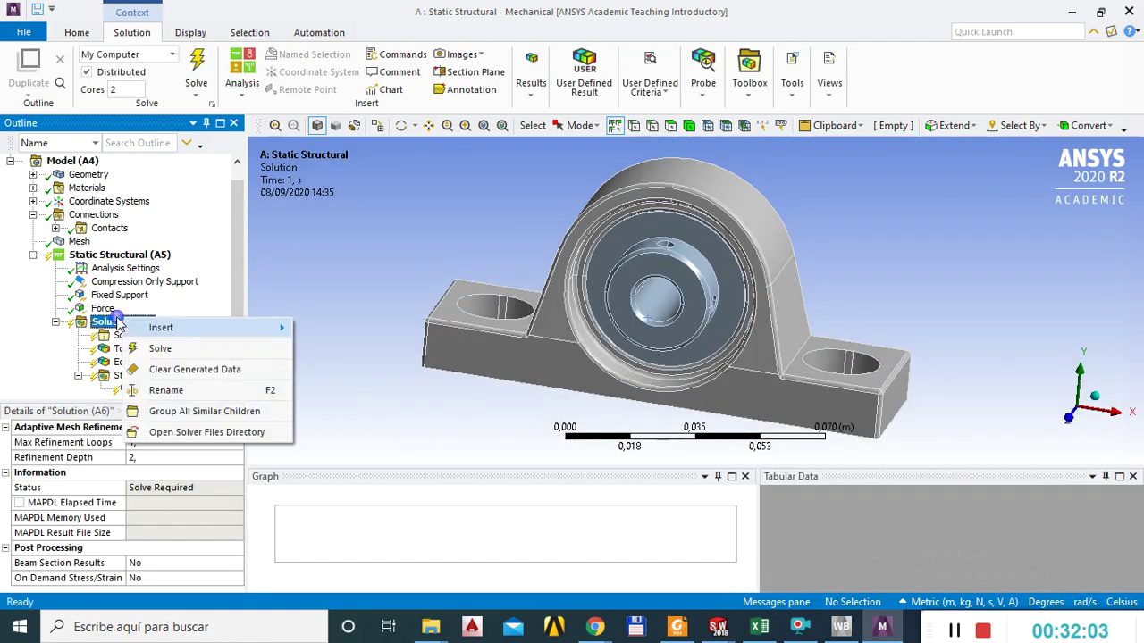
mouse_move(177, 329)
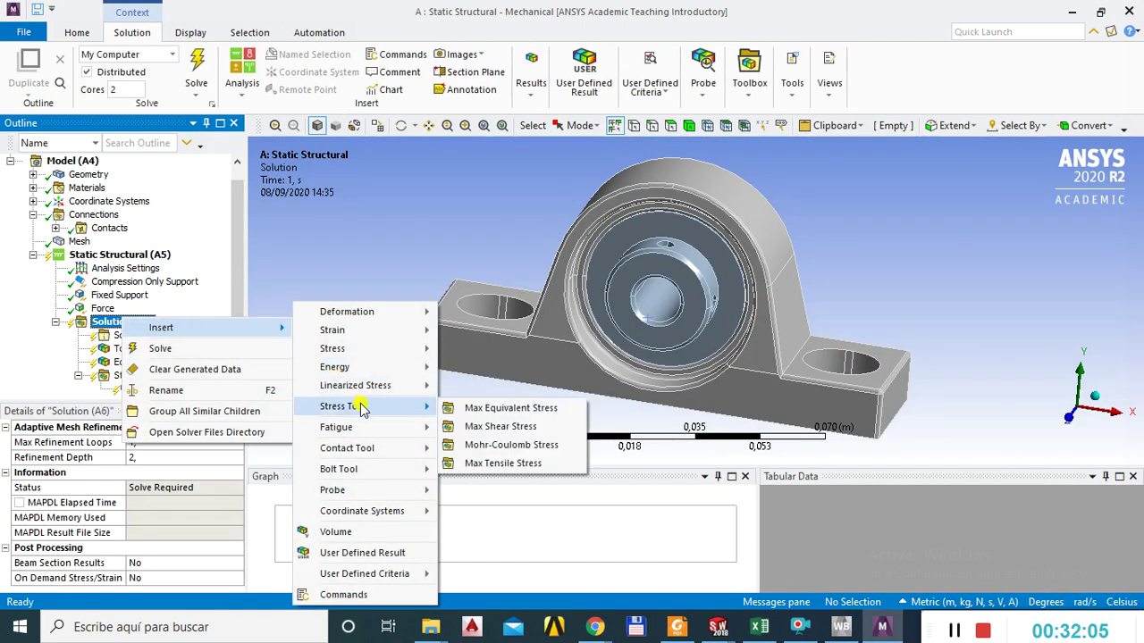
left_click(506, 411)
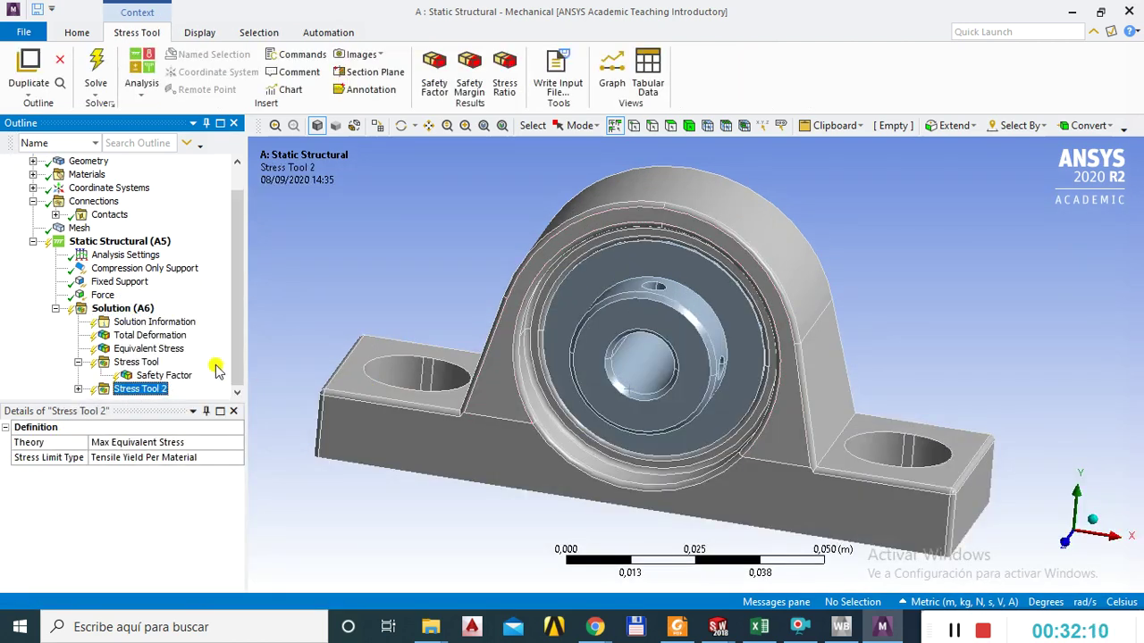
Solve the static structural analysis from Solution (A6).
left_click(118, 310)
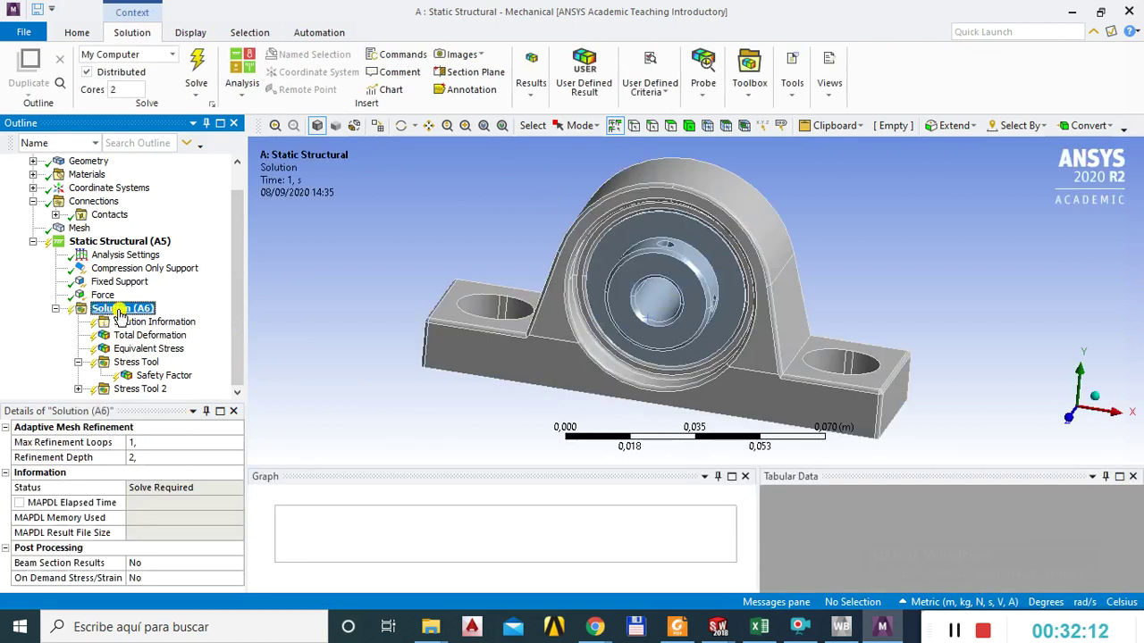
right_click(118, 308)
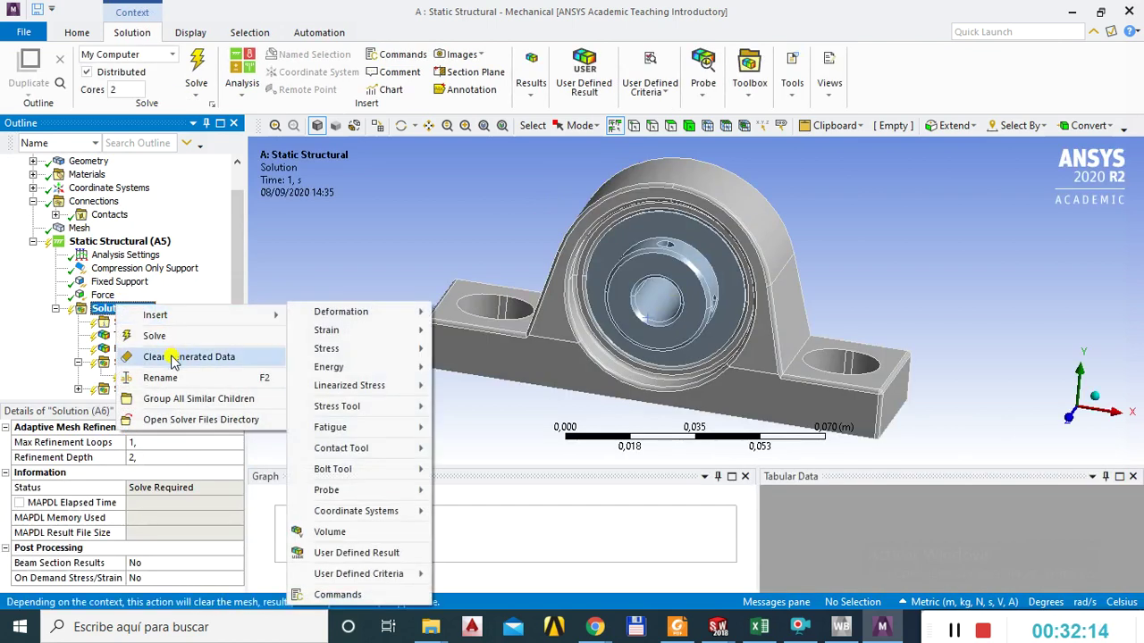
key("Escape")
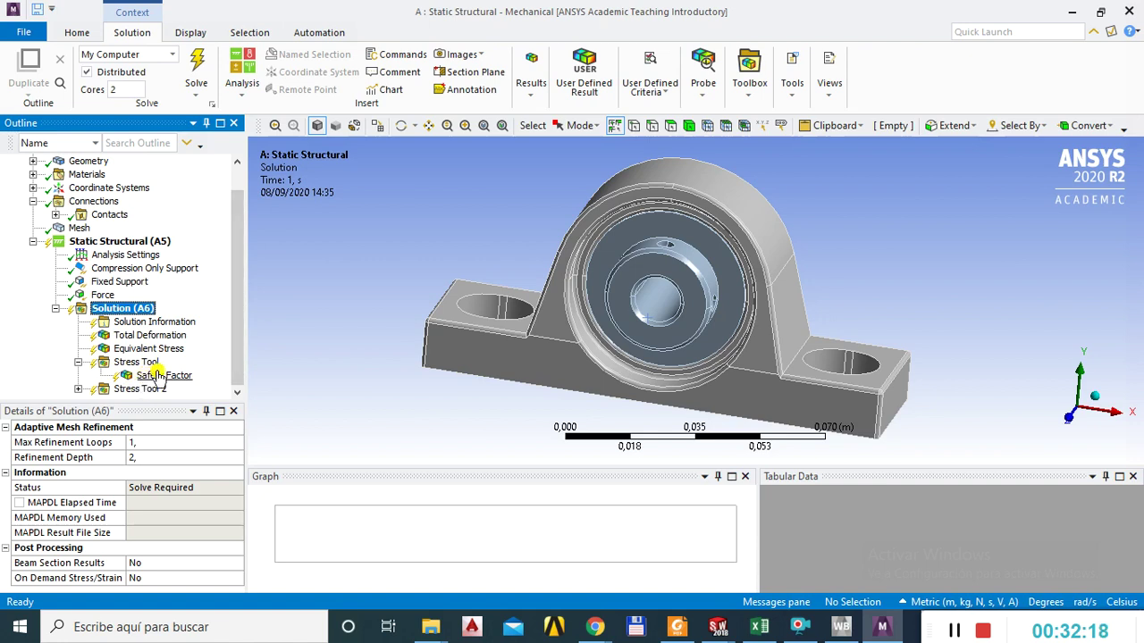
right_click(119, 309)
left_click(159, 337)
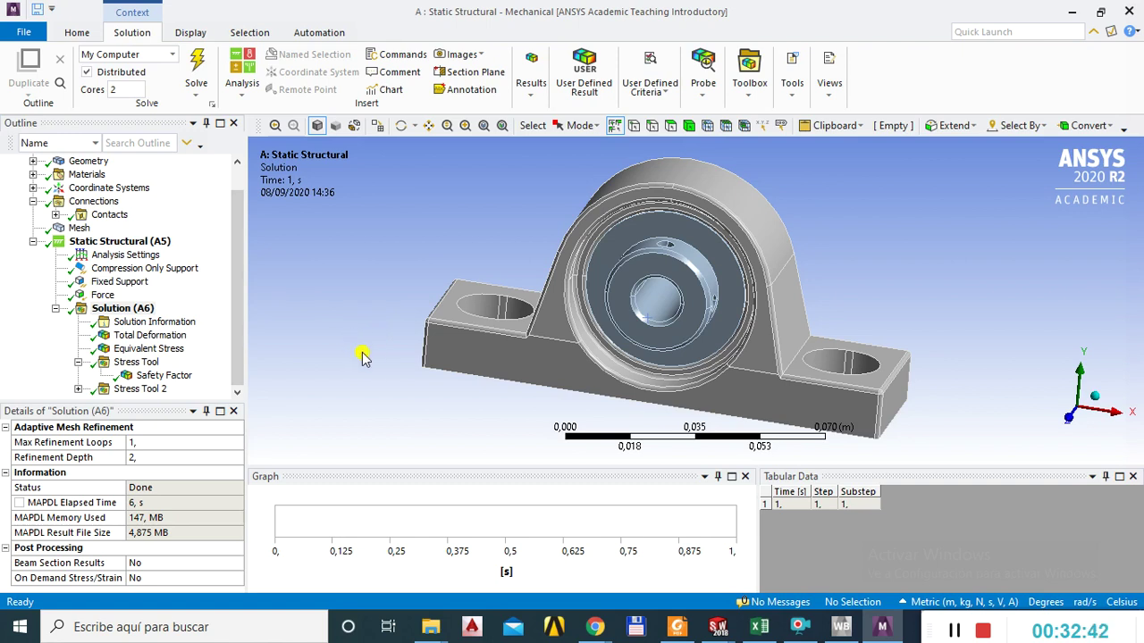
Examine the Total Deformation, Equivalent Stress and Mohr-Coulomb Safety Factor plots, and select the Max Equivalent Stress tool.
mouse_move(236, 332)
left_mouse_down()
mouse_move(237, 268)
mouse_move(238, 311)
left_mouse_up()
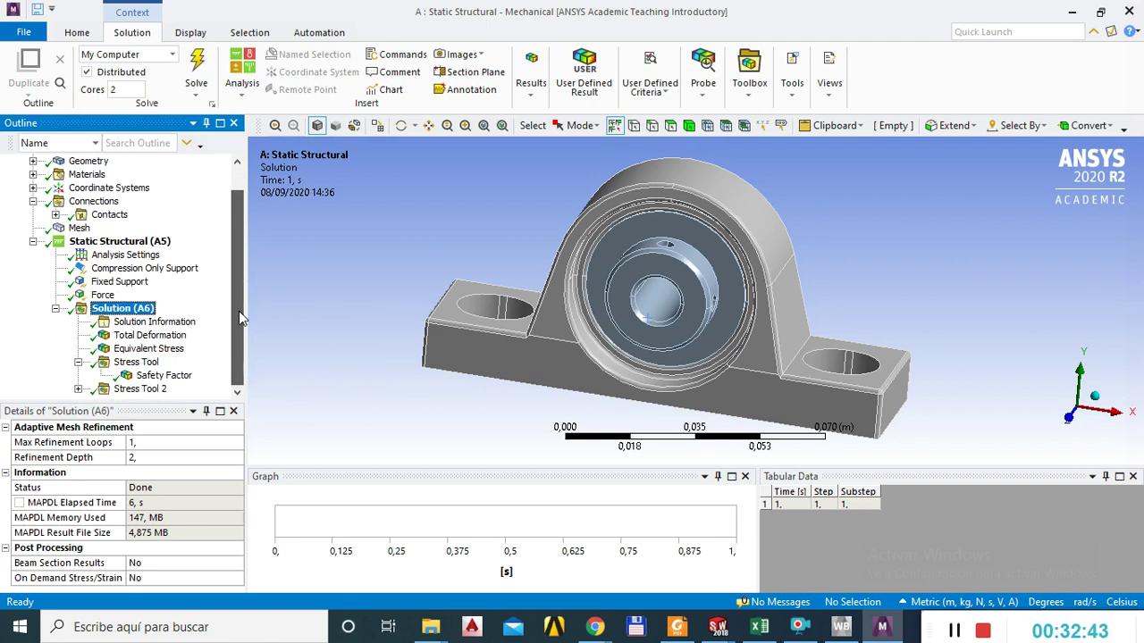
left_click(237, 318)
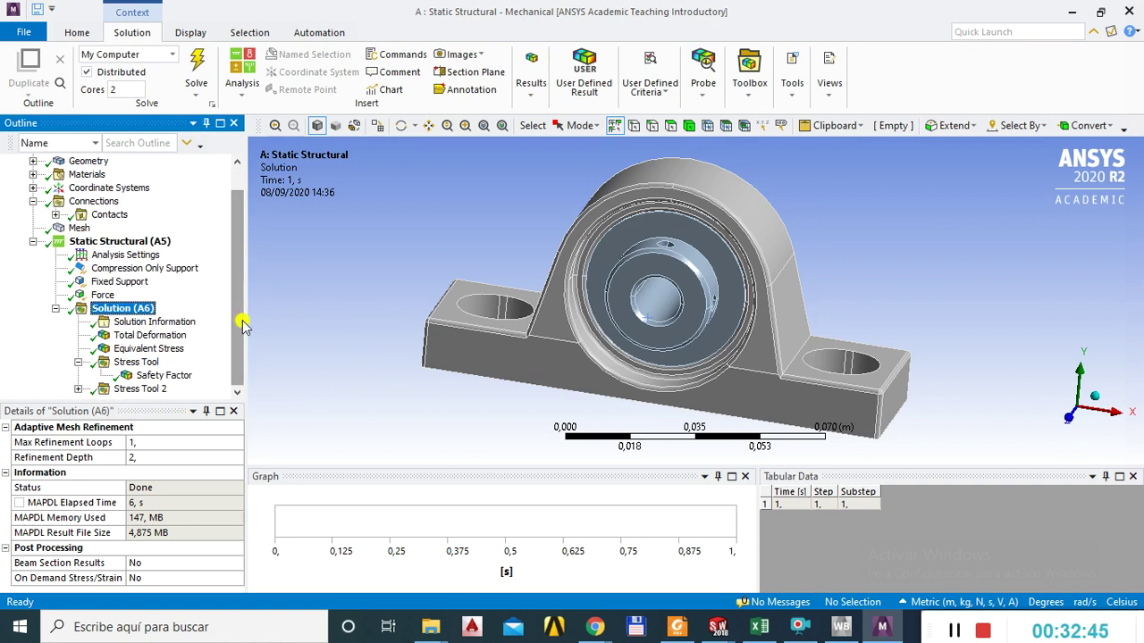
left_click(139, 336)
left_click(143, 349)
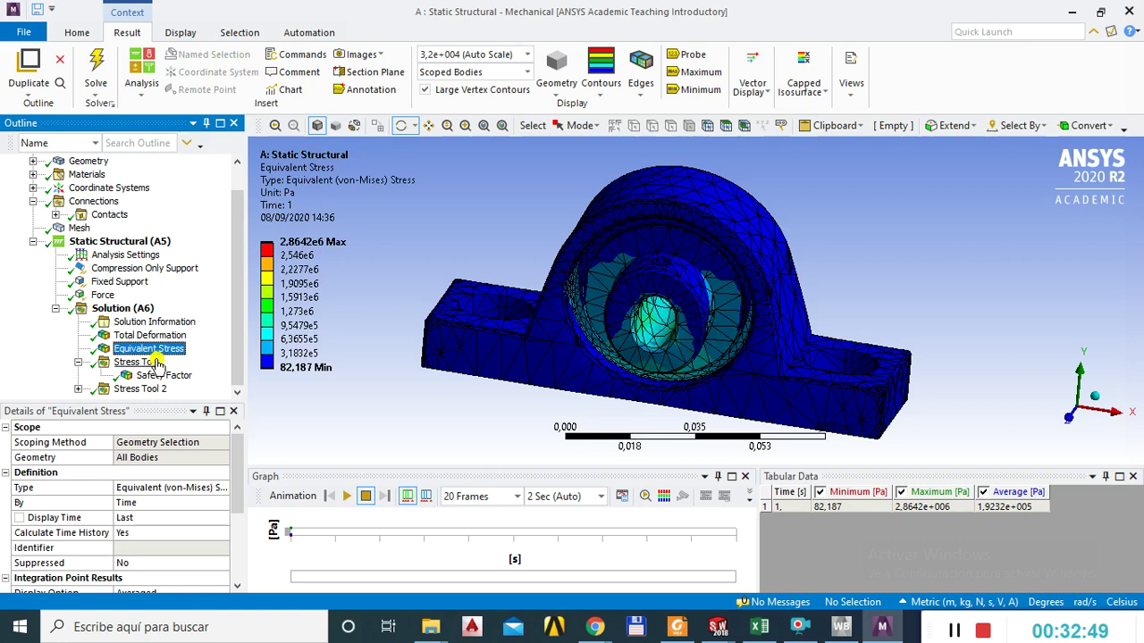
left_click(158, 376)
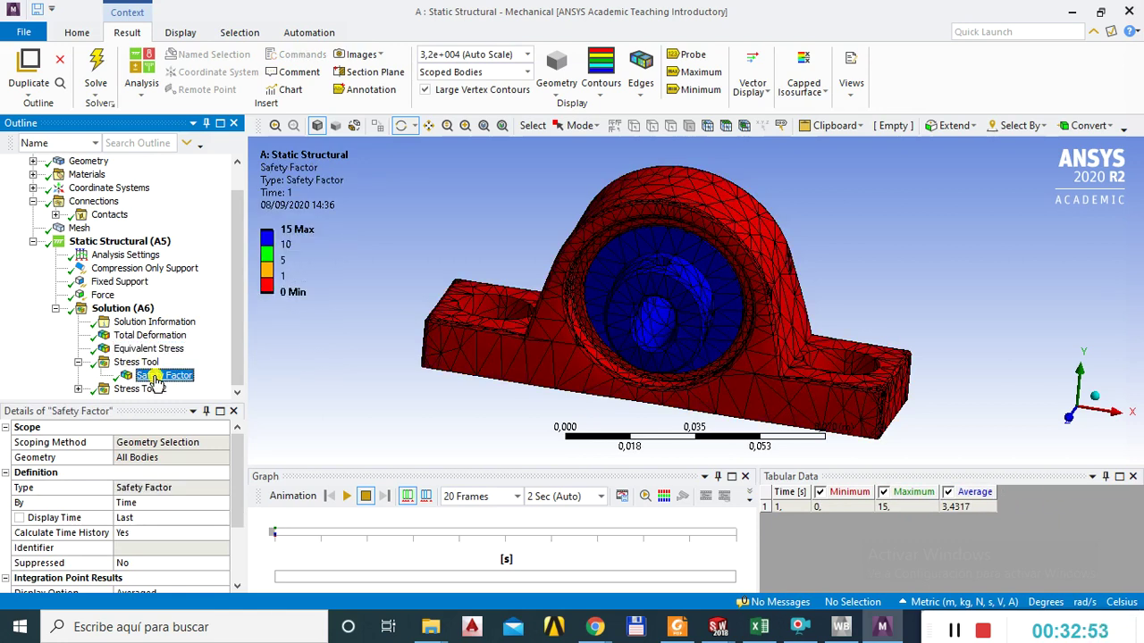
mouse_move(501, 317)
left_mouse_down()
mouse_move(437, 324)
mouse_move(500, 318)
left_mouse_up()
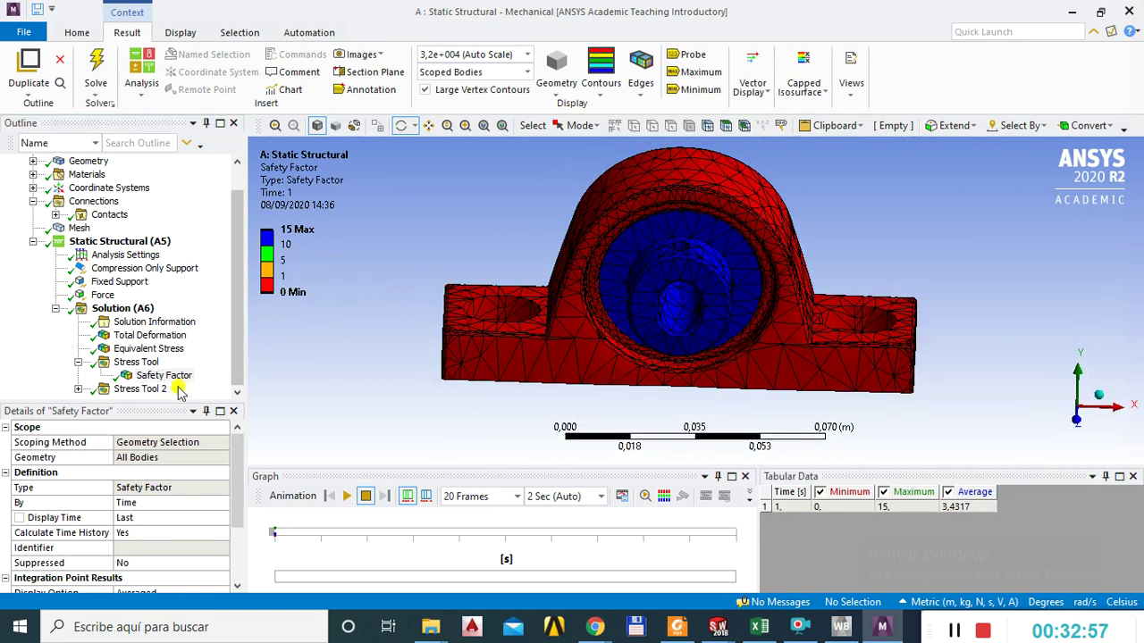
left_click(142, 389)
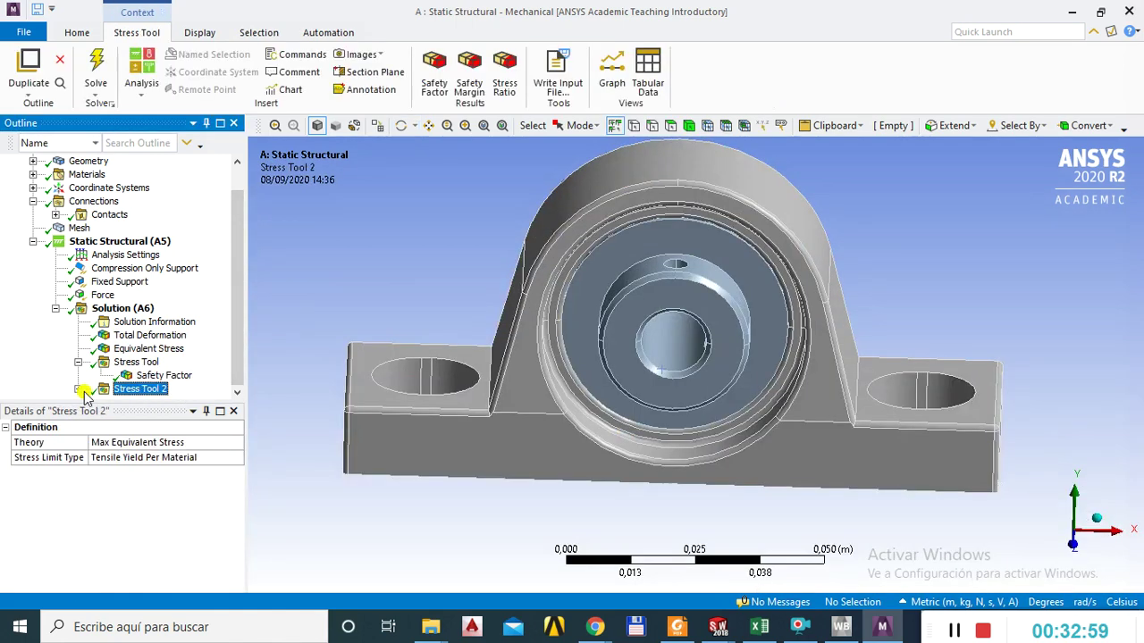
Show the Safety Factor result under Stress Tool 2 and examine the Equivalent Stress contours around the bearing bore.
left_click(78, 390)
left_click(150, 389)
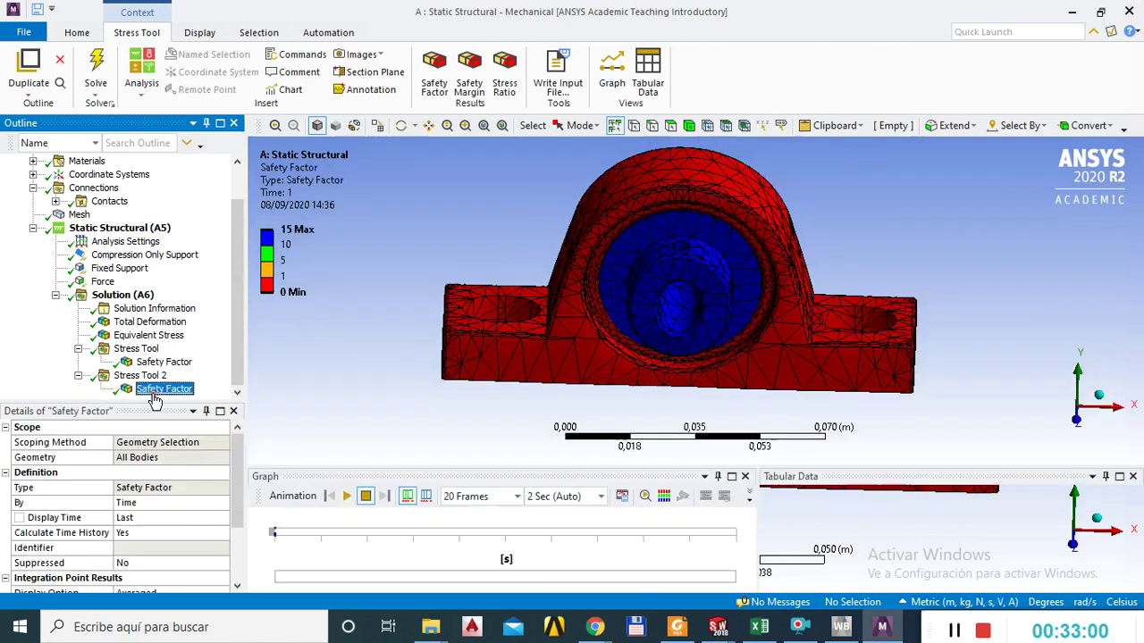
left_click(143, 335)
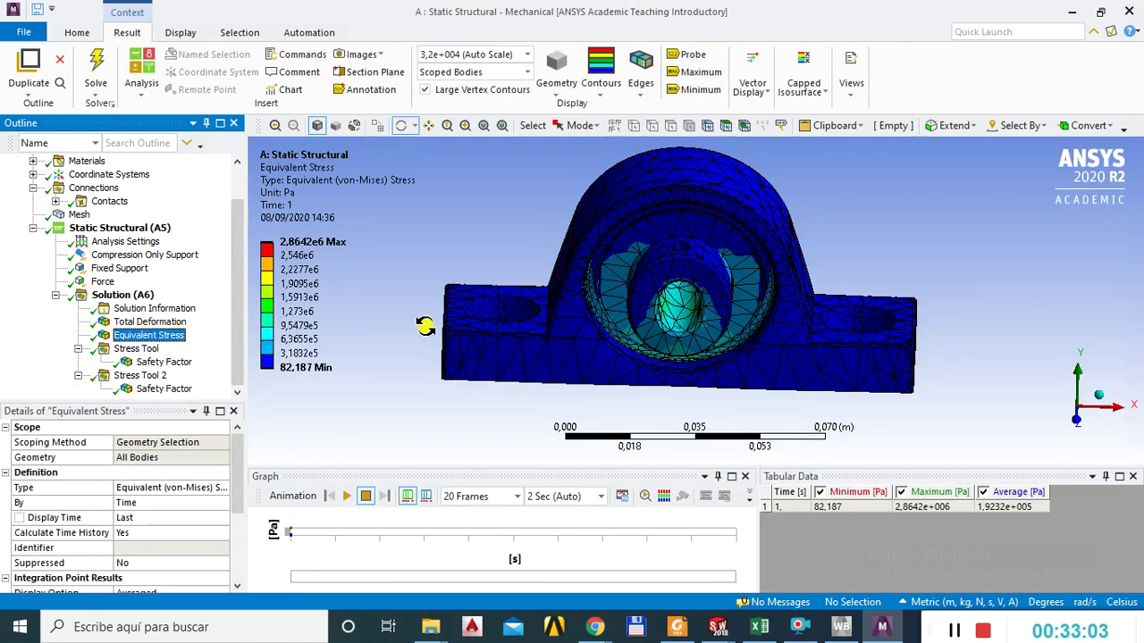
scroll(631, 396, "up", 3)
left_click_drag(542, 383, 581, 319)
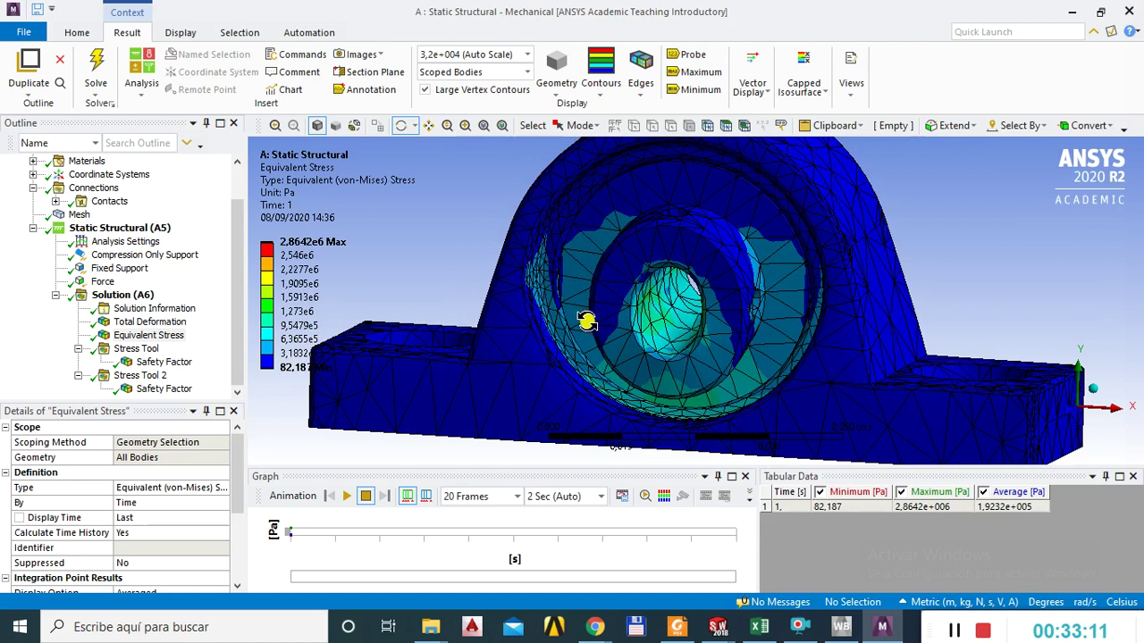
Compare the Total Deformation and Equivalent Stress results of the pillow block bearing.
left_click(142, 322)
left_click_drag(479, 281, 649, 337)
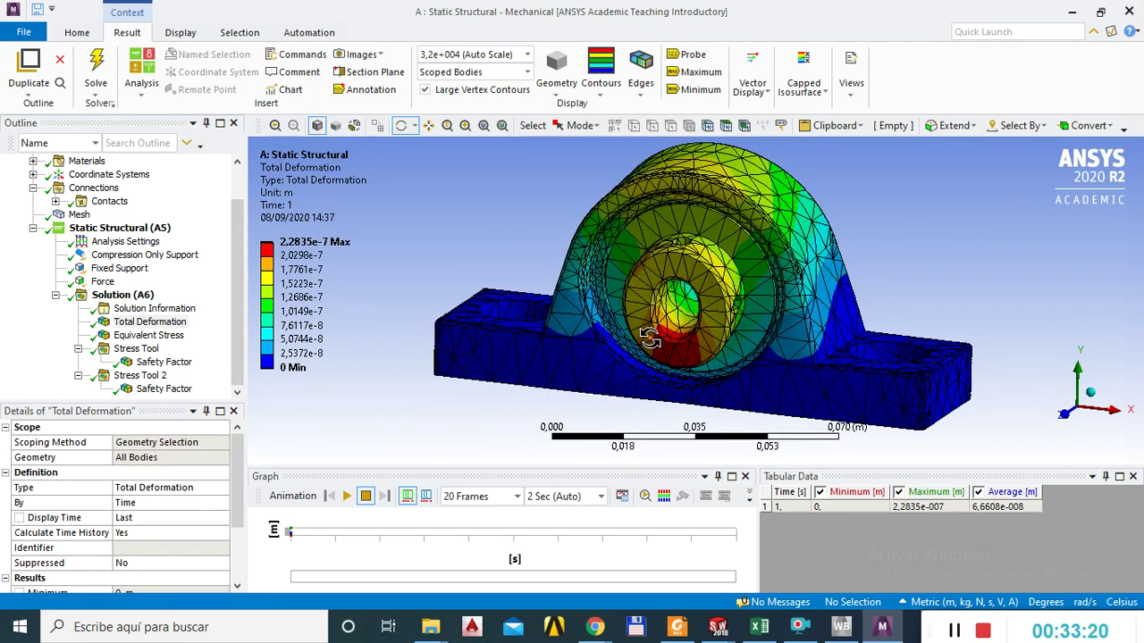
left_click(150, 335)
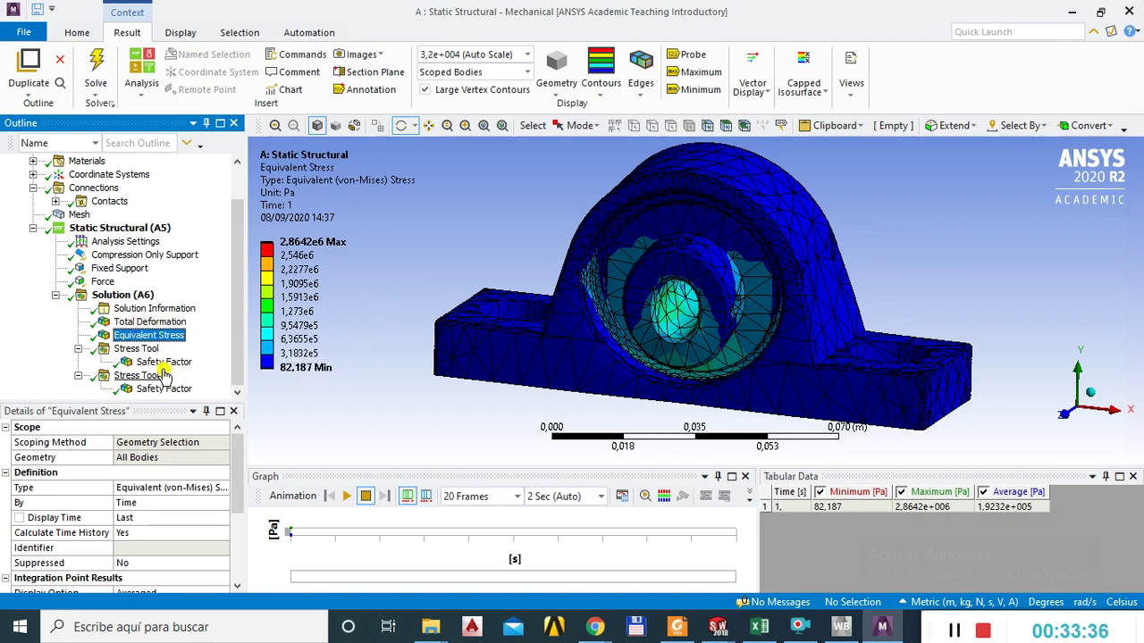
left_click(150, 322)
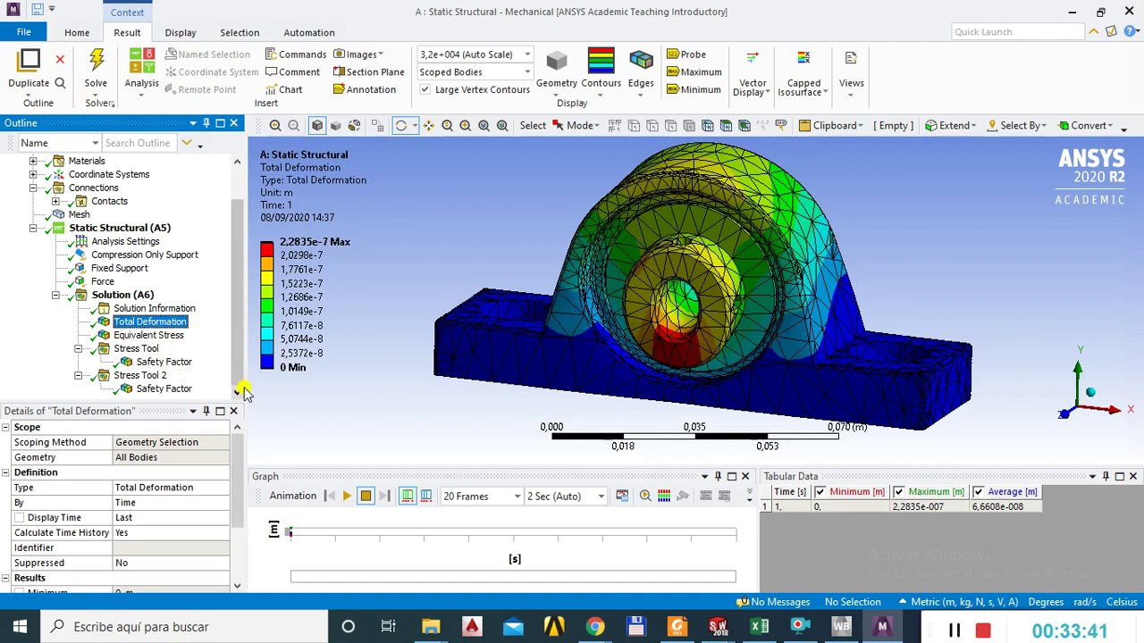
left_click(135, 335)
left_click(148, 323)
left_click(150, 336)
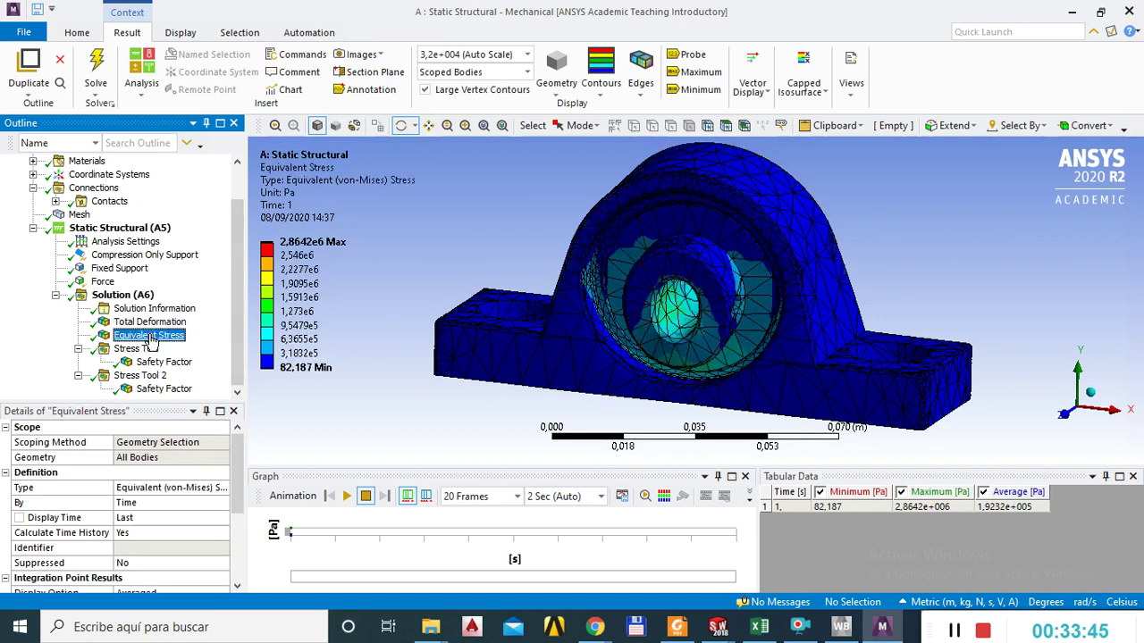
left_click(148, 324)
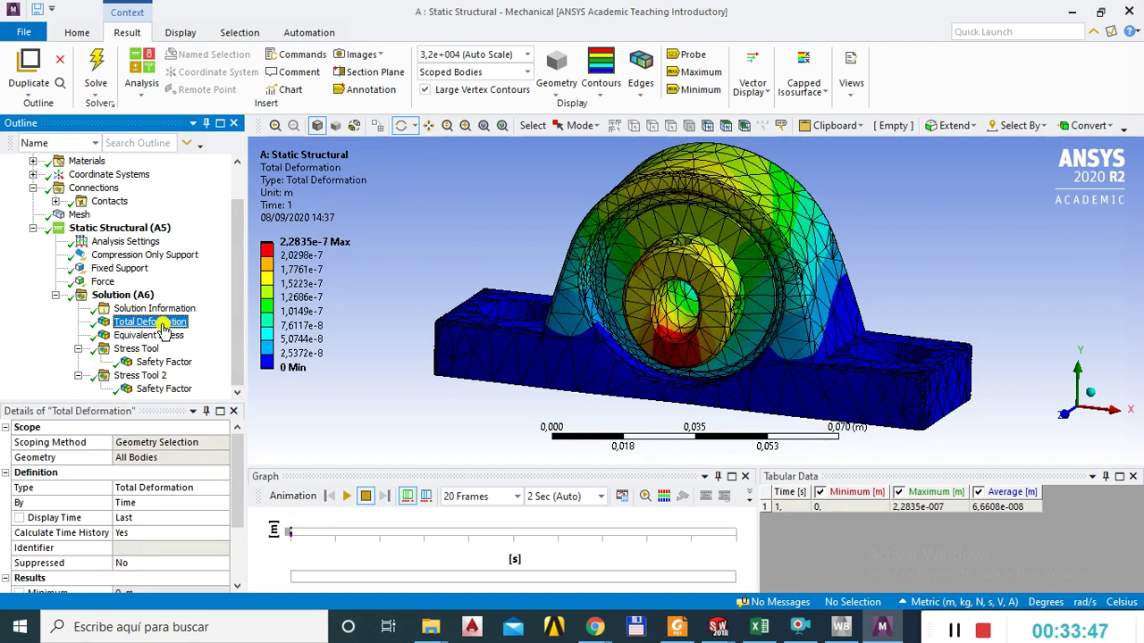
left_click(143, 335)
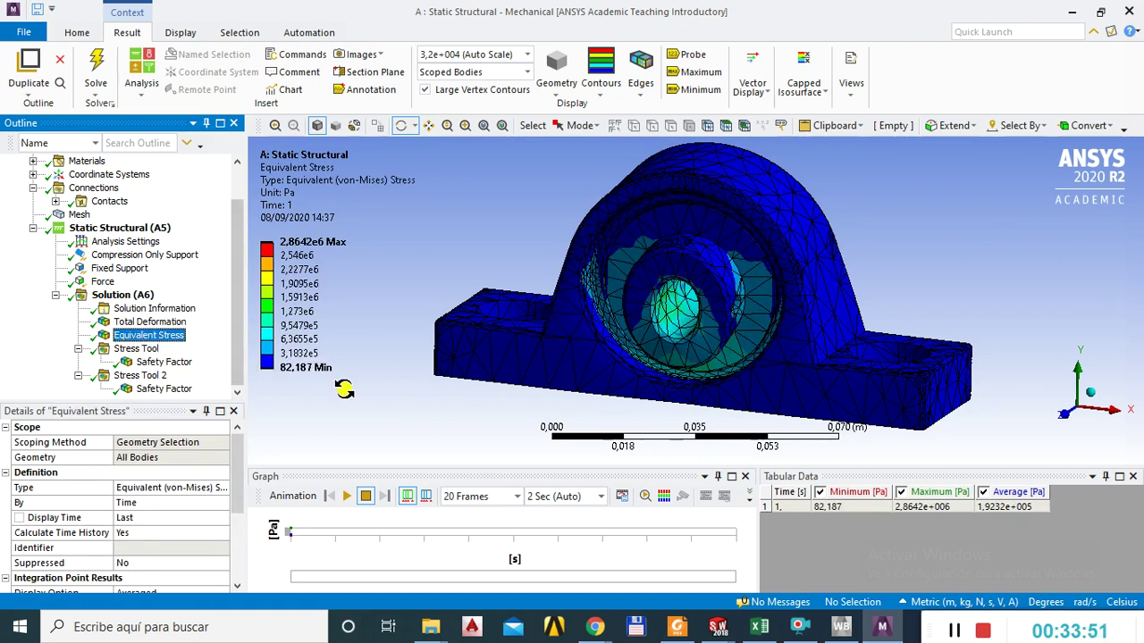
Examine the Equivalent Stress legend and the stress distribution on the bearing insert and housing from several angles.
left_click(286, 249)
key("Return")
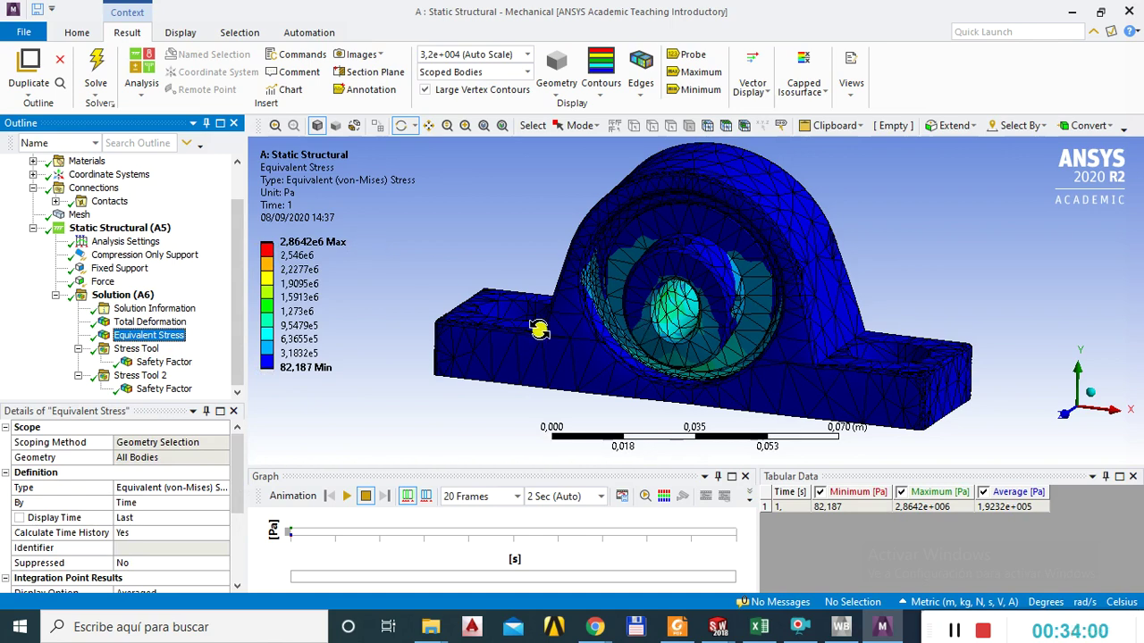
left_click_drag(632, 399, 737, 325)
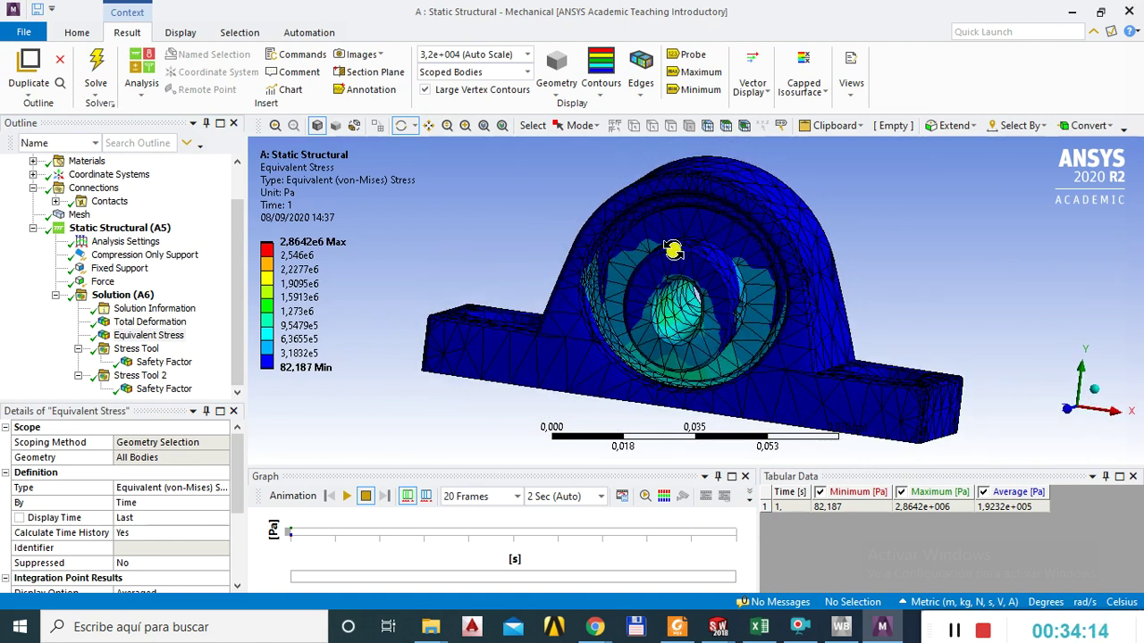
left_click_drag(729, 303, 712, 326)
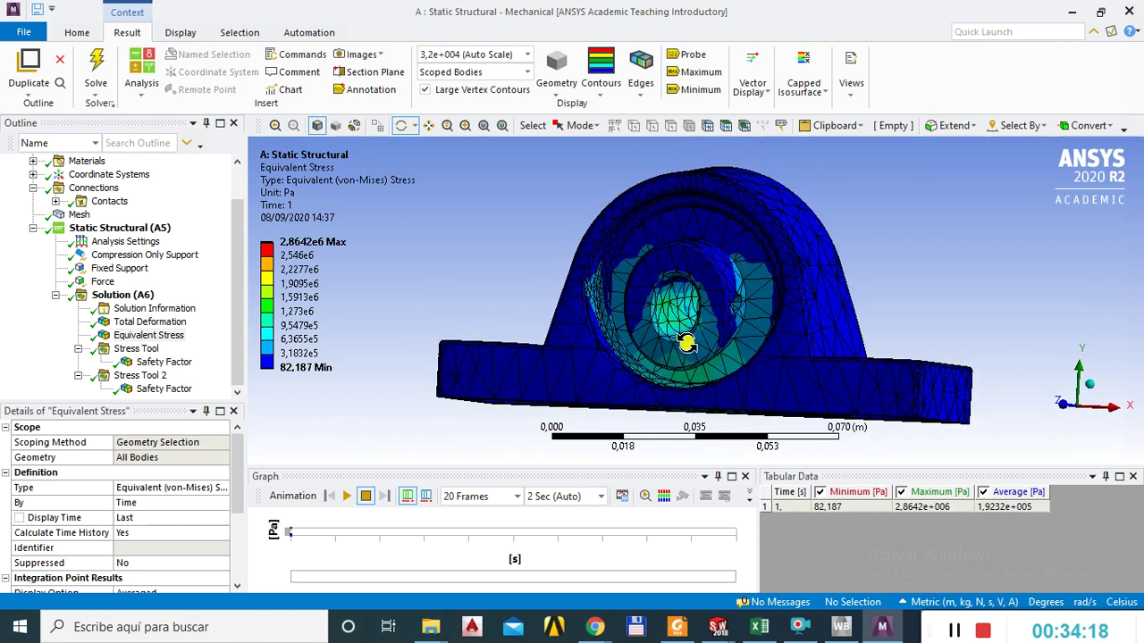
left_click_drag(724, 341, 663, 343)
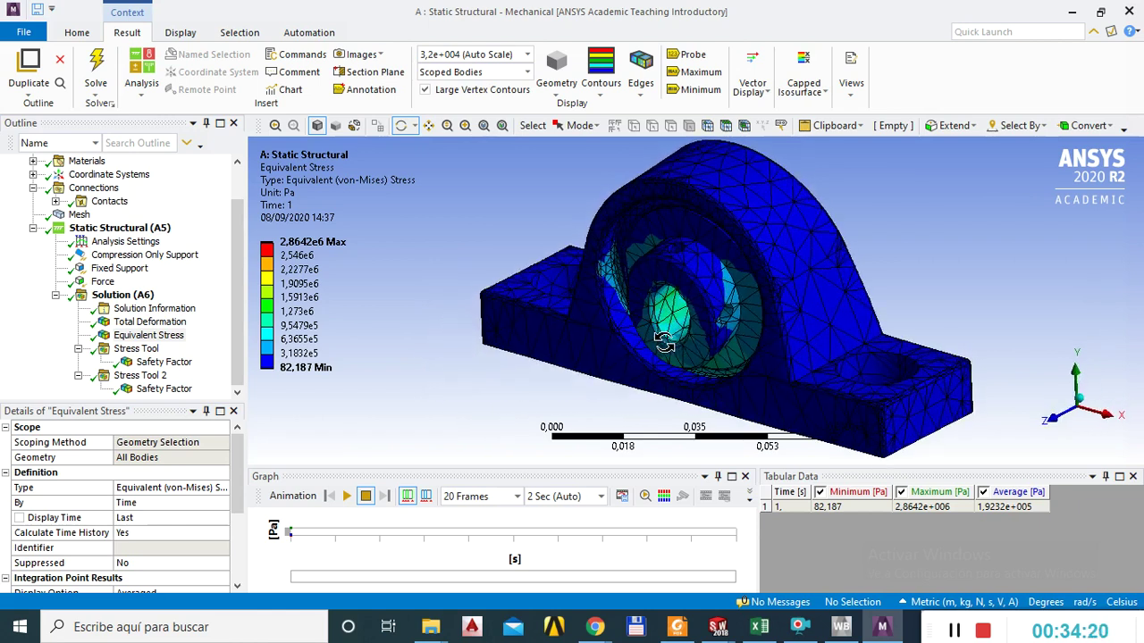
left_click_drag(732, 336, 781, 325)
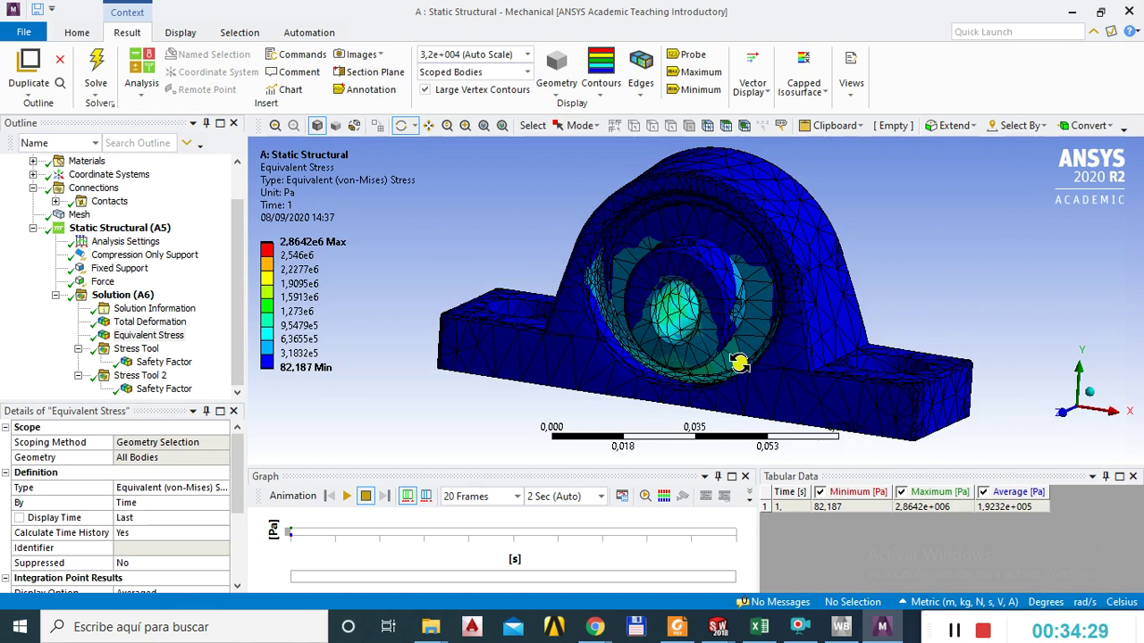
mouse_move(585, 337)
left_mouse_down()
mouse_move(581, 322)
mouse_move(594, 329)
left_mouse_up()
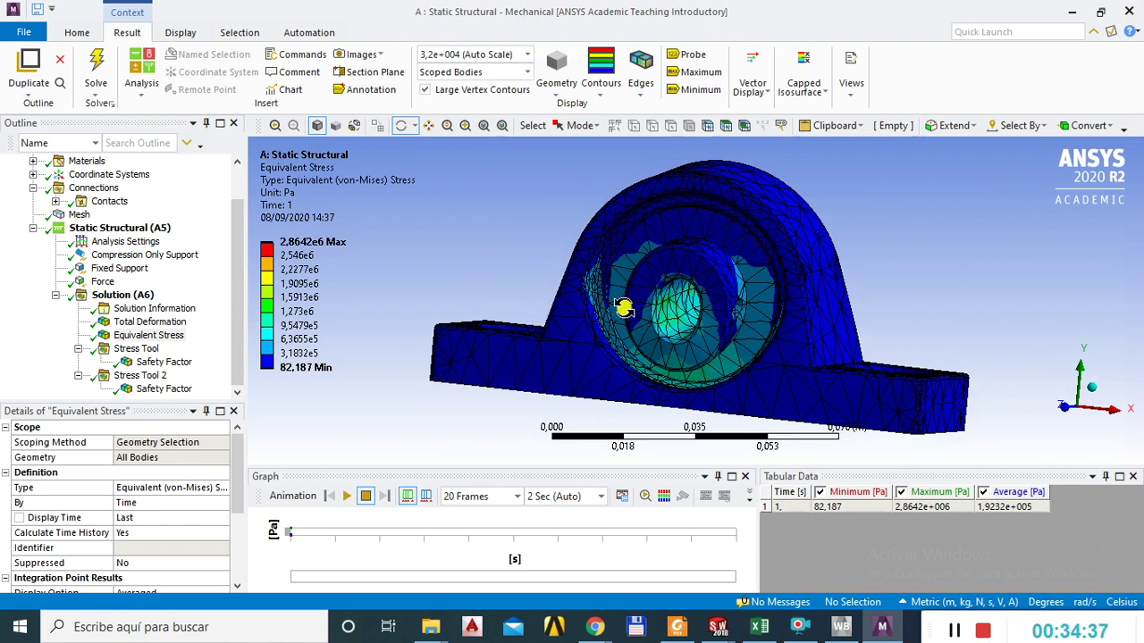
left_click_drag(705, 301, 684, 312)
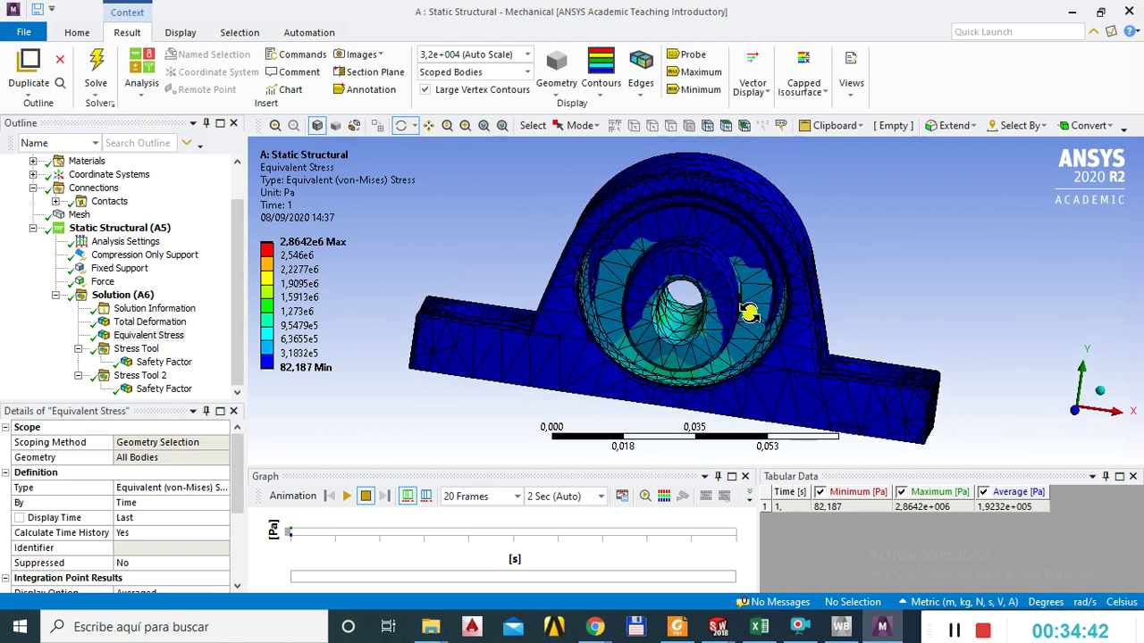
left_click_drag(691, 321, 671, 337)
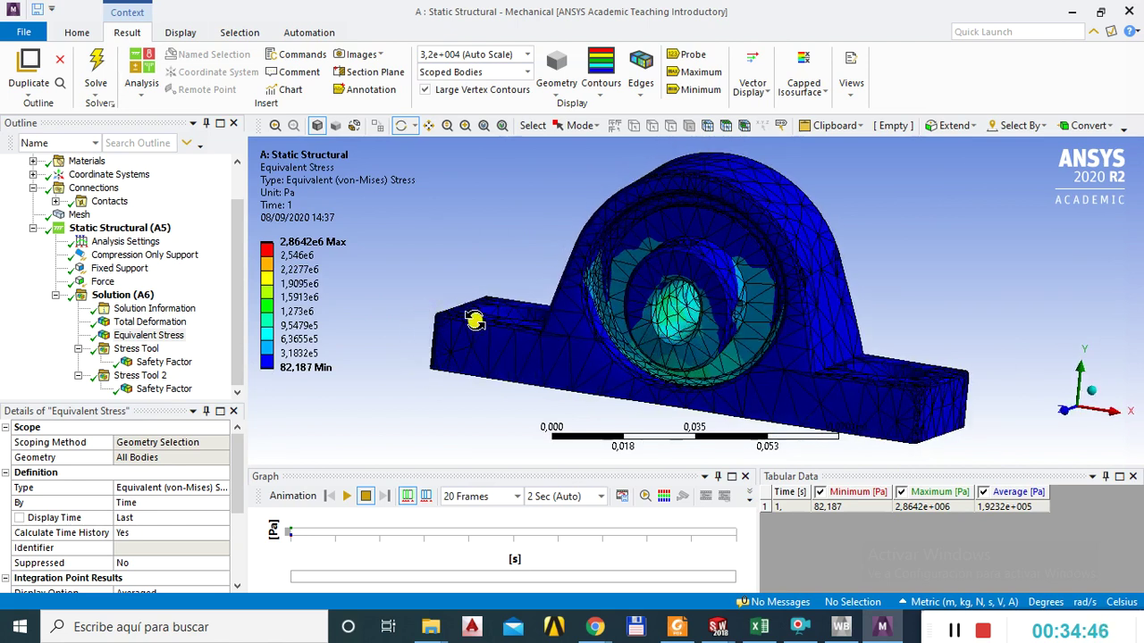
left_click_drag(740, 333, 755, 308)
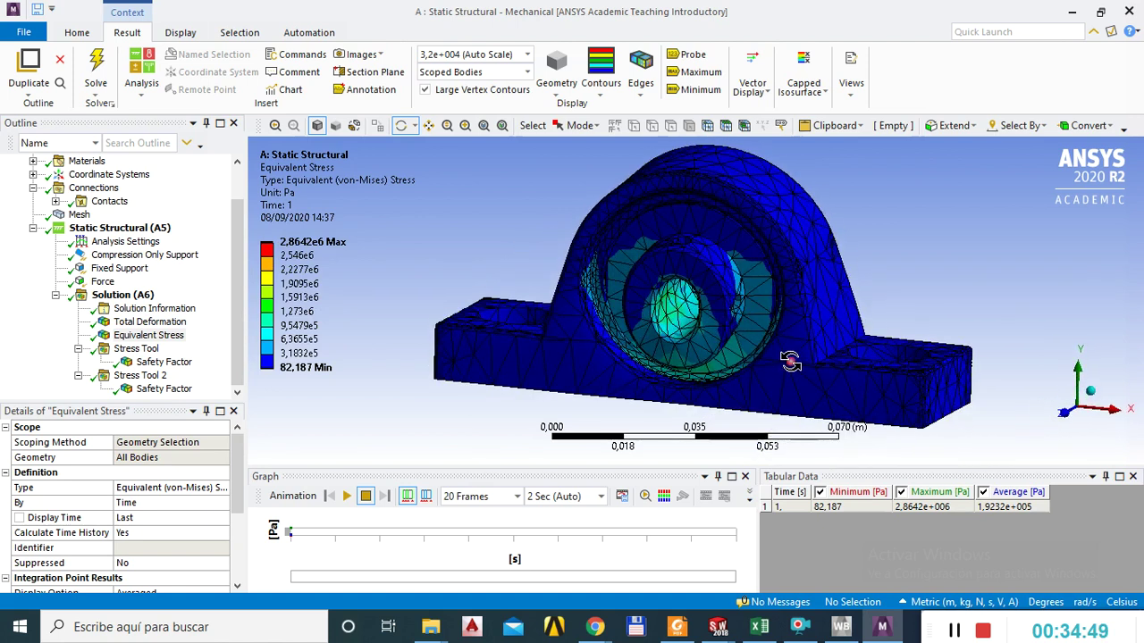
Hide the mesh element lines on the Equivalent Stress plot by setting the edge display to No WireFrame.
left_click(641, 85)
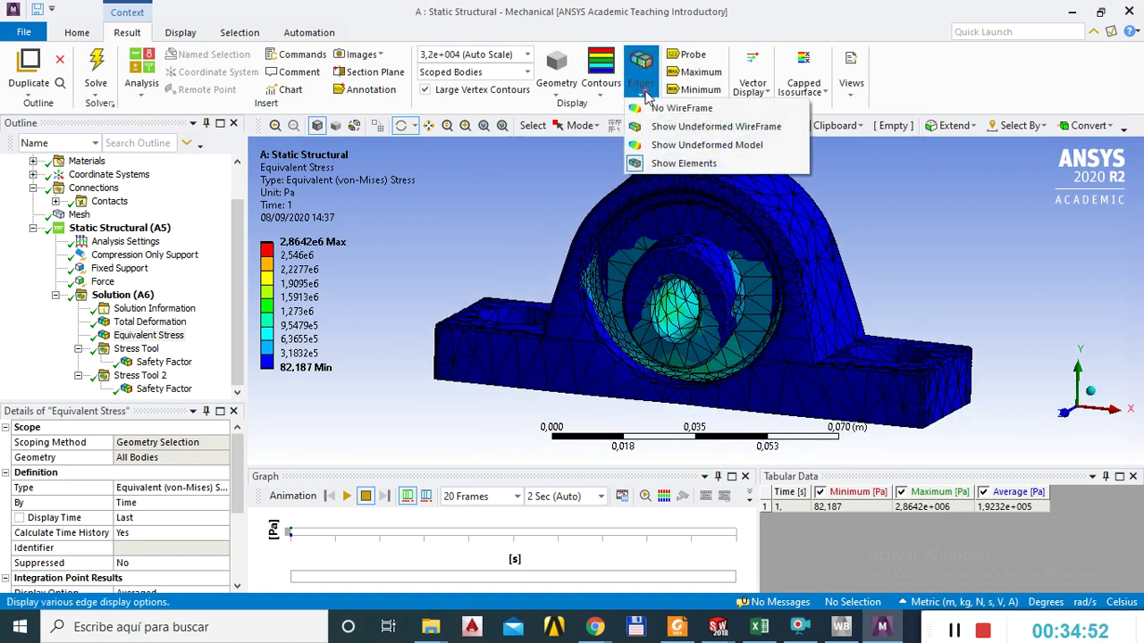
left_click(950, 252)
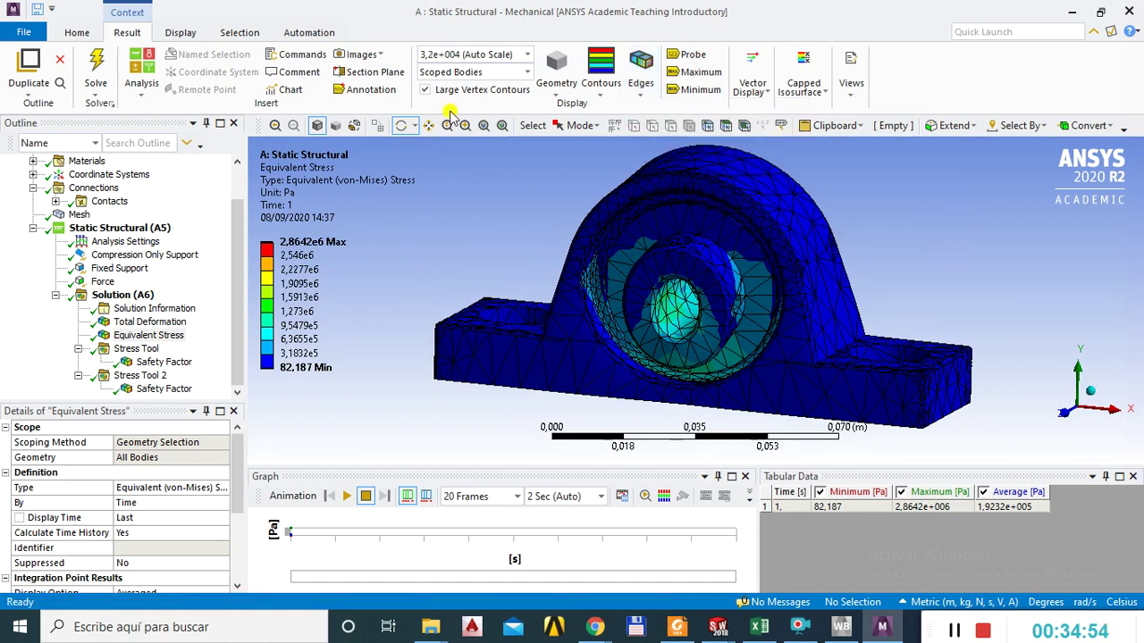
left_click(642, 98)
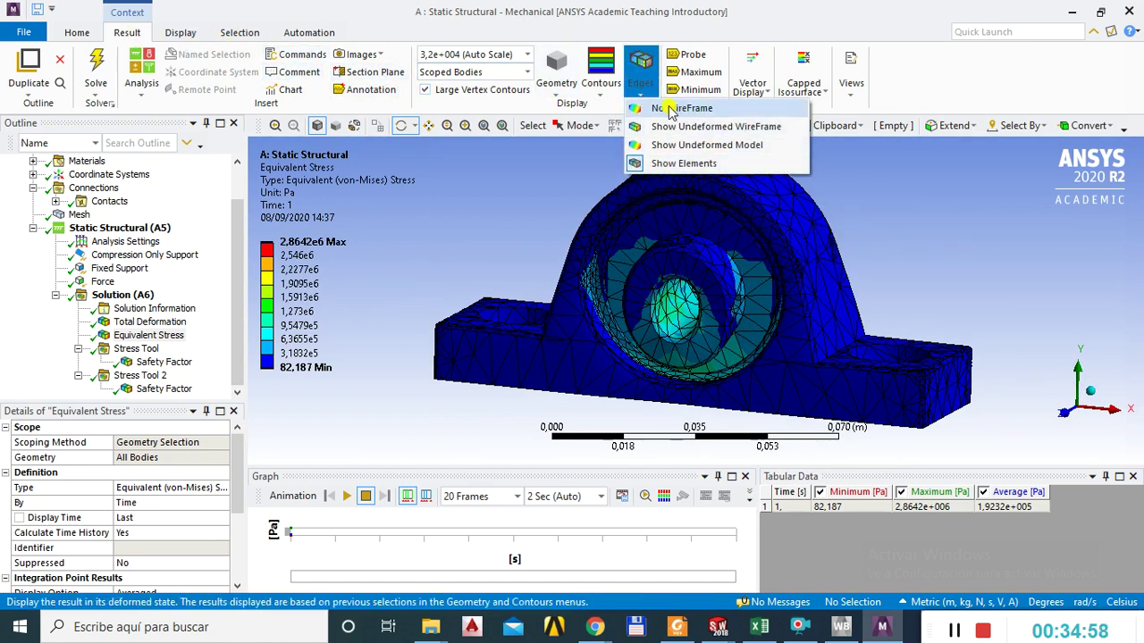
left_click(682, 109)
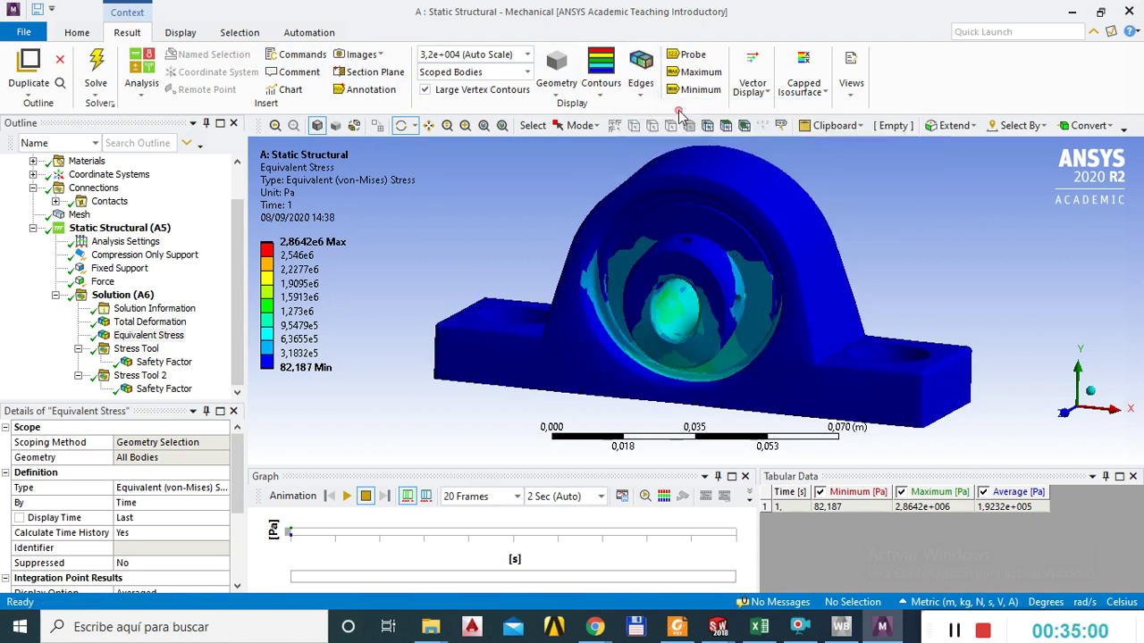
left_click_drag(742, 268, 894, 267)
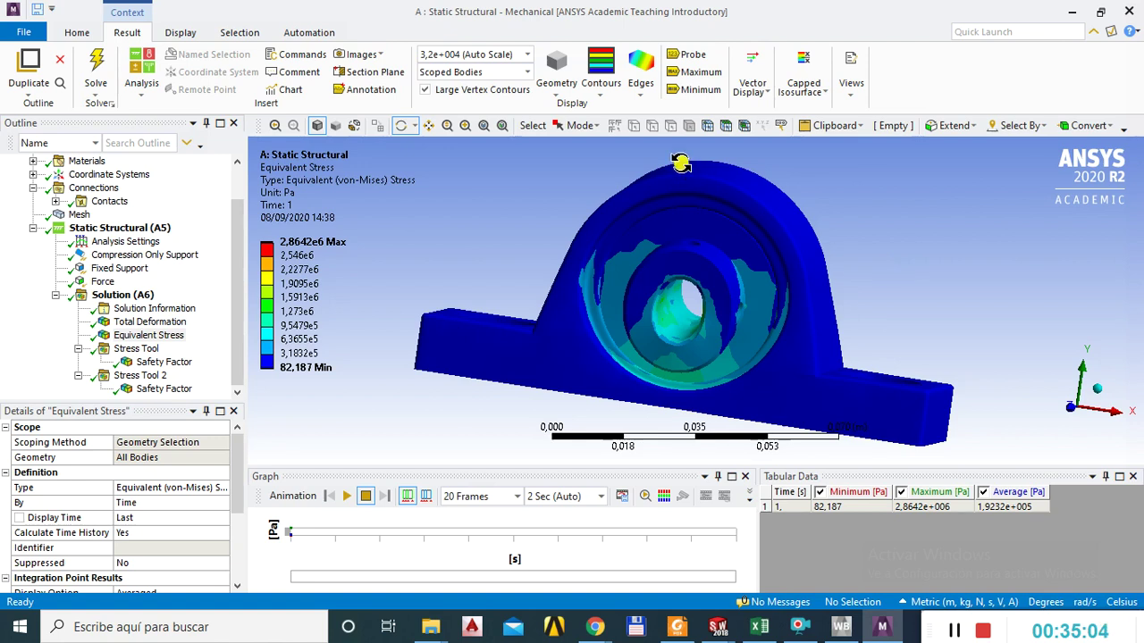
left_click(645, 96)
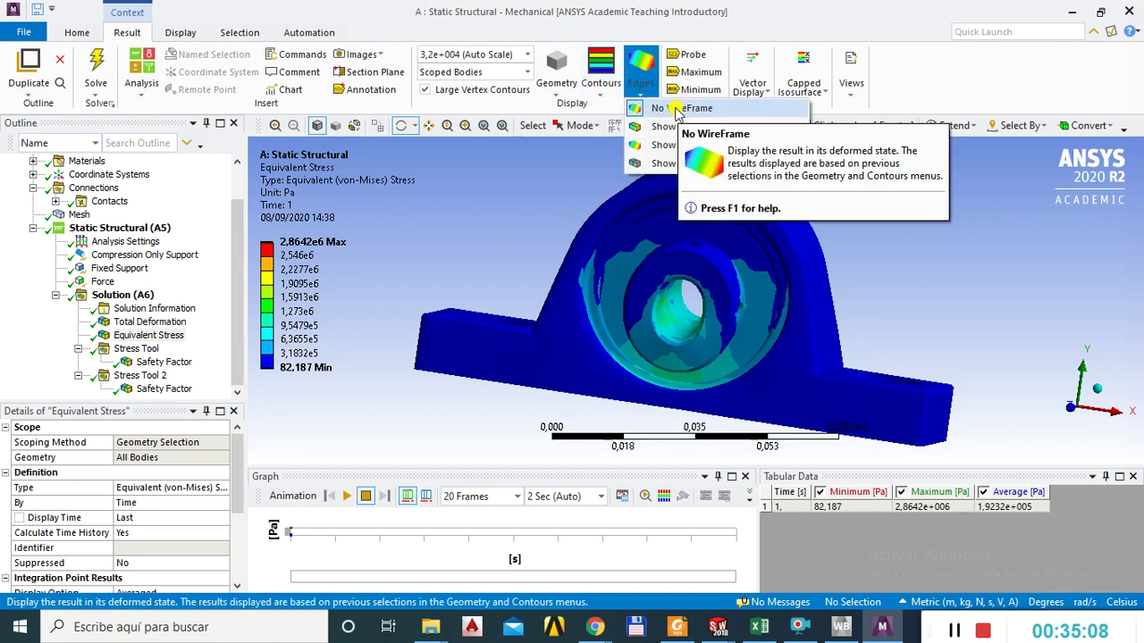
left_click(469, 224)
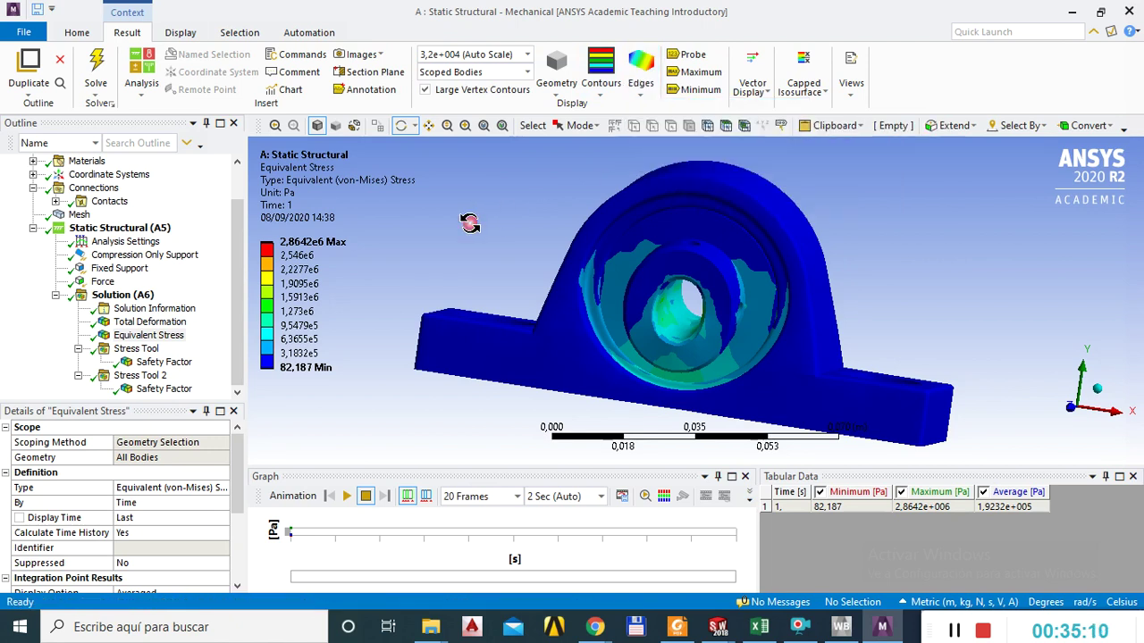
mouse_move(687, 345)
left_mouse_down()
mouse_move(658, 349)
mouse_move(708, 344)
left_mouse_up()
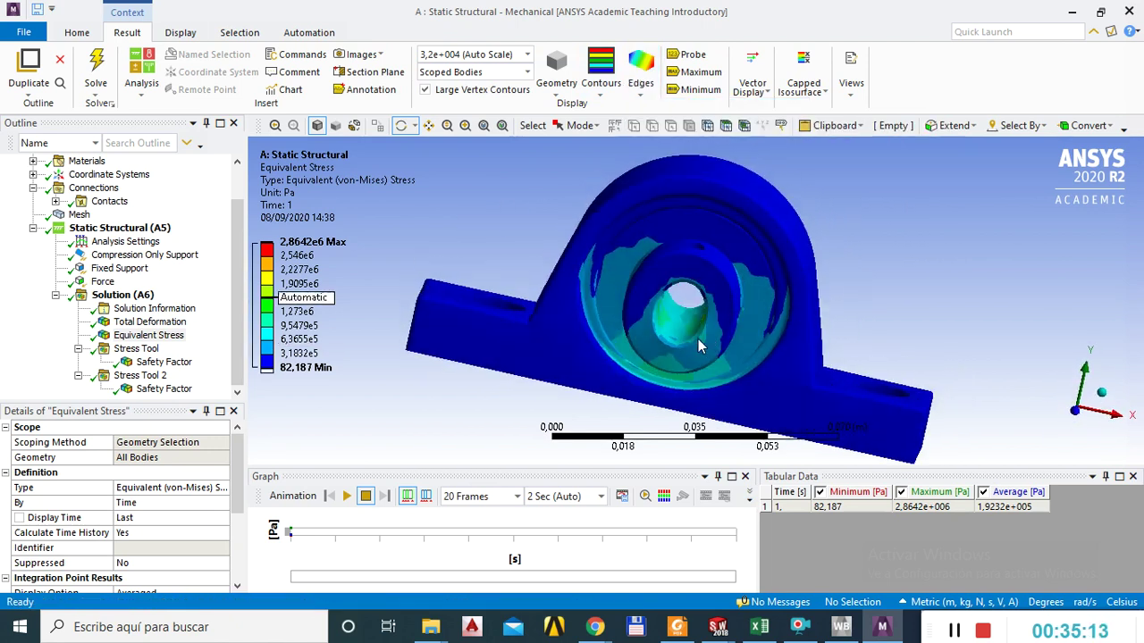
Examine the Safety Factor results of Stress Tool and Stress Tool 2, including their legend and the contours on the bearing and housing.
left_click(163, 362)
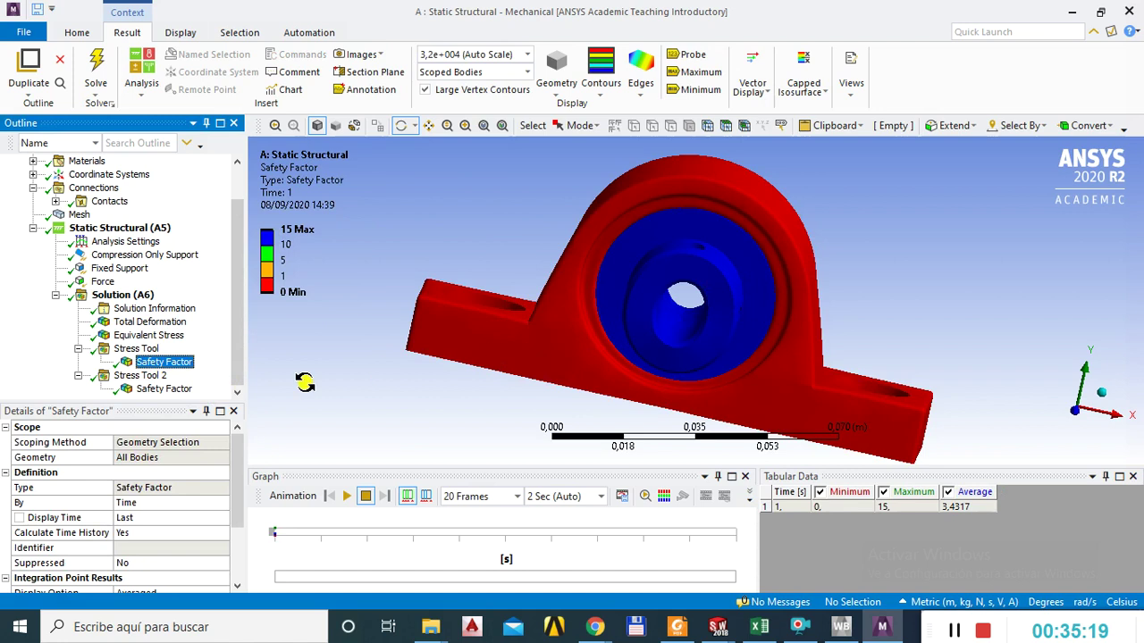
left_click(162, 390)
left_click_drag(355, 327, 607, 323)
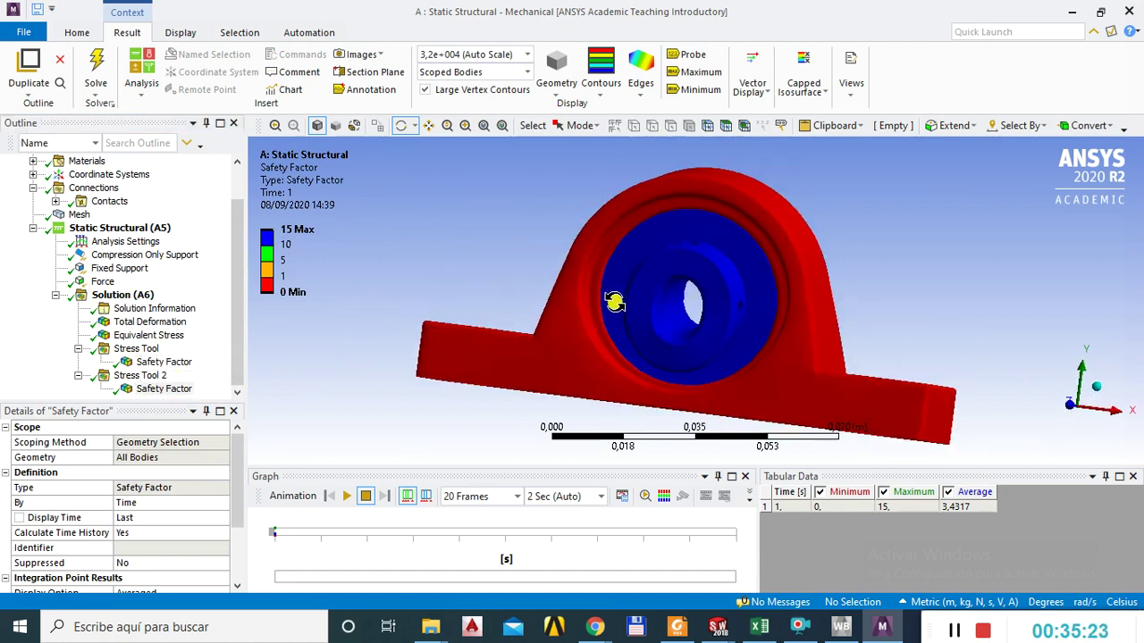
left_click(306, 229)
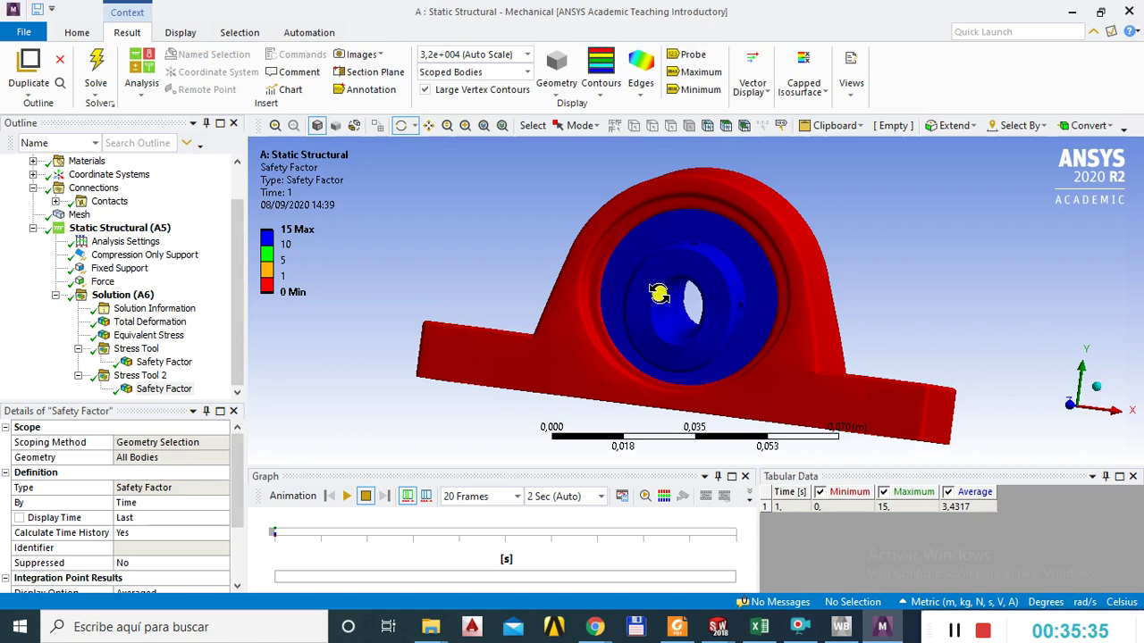
left_click(161, 388)
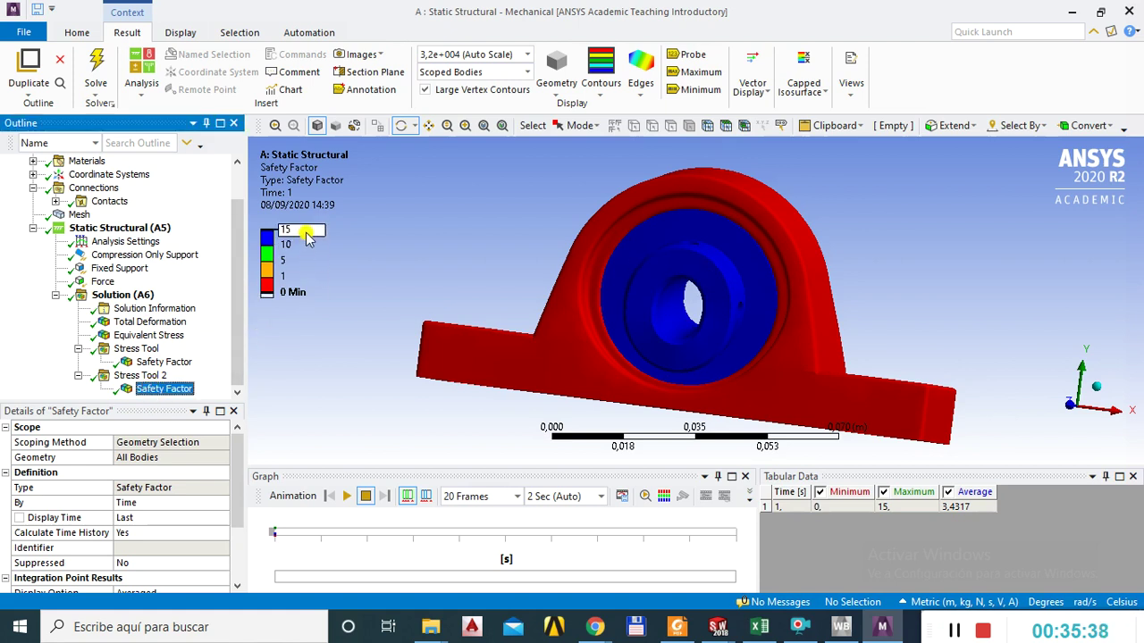
left_click_drag(366, 257, 367, 259)
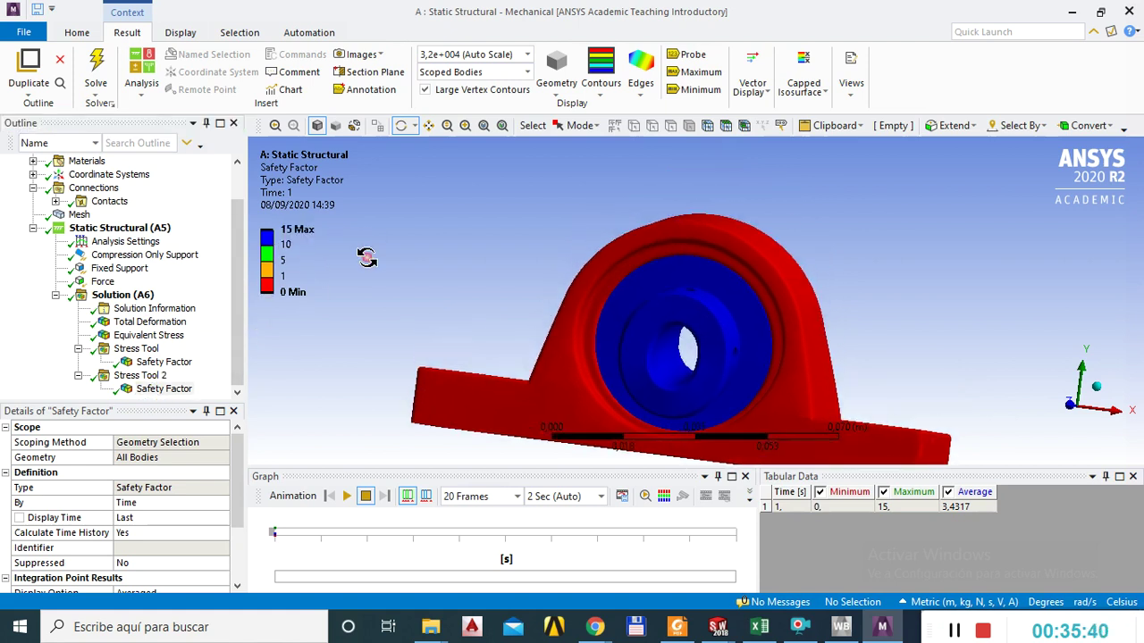
mouse_move(688, 338)
left_mouse_down()
mouse_move(706, 348)
mouse_move(676, 327)
left_mouse_up()
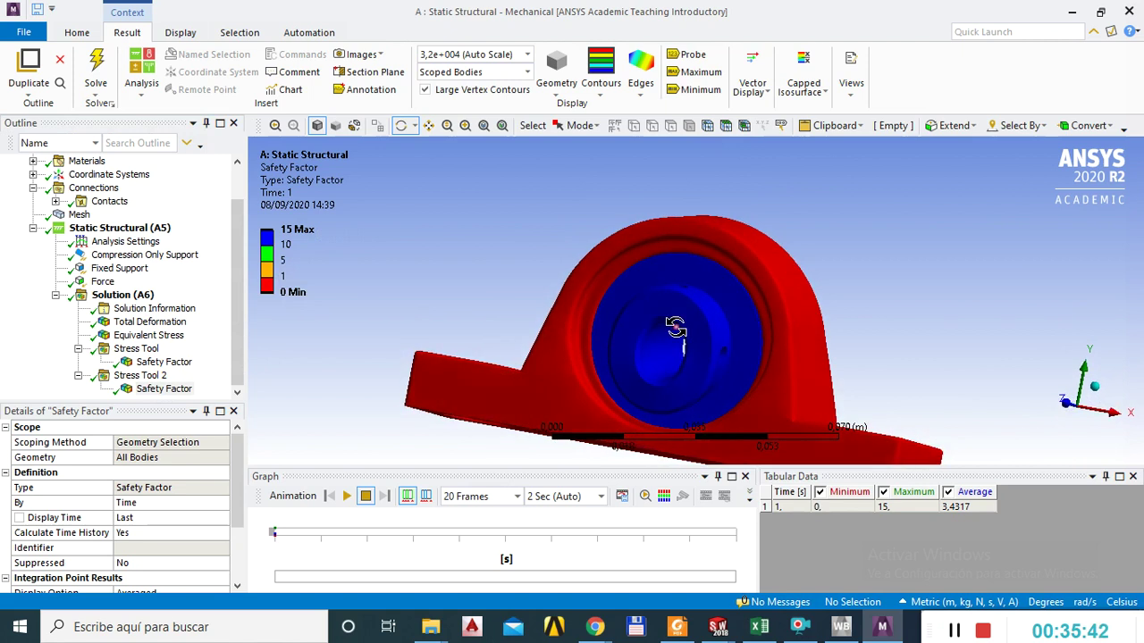
mouse_move(286, 234)
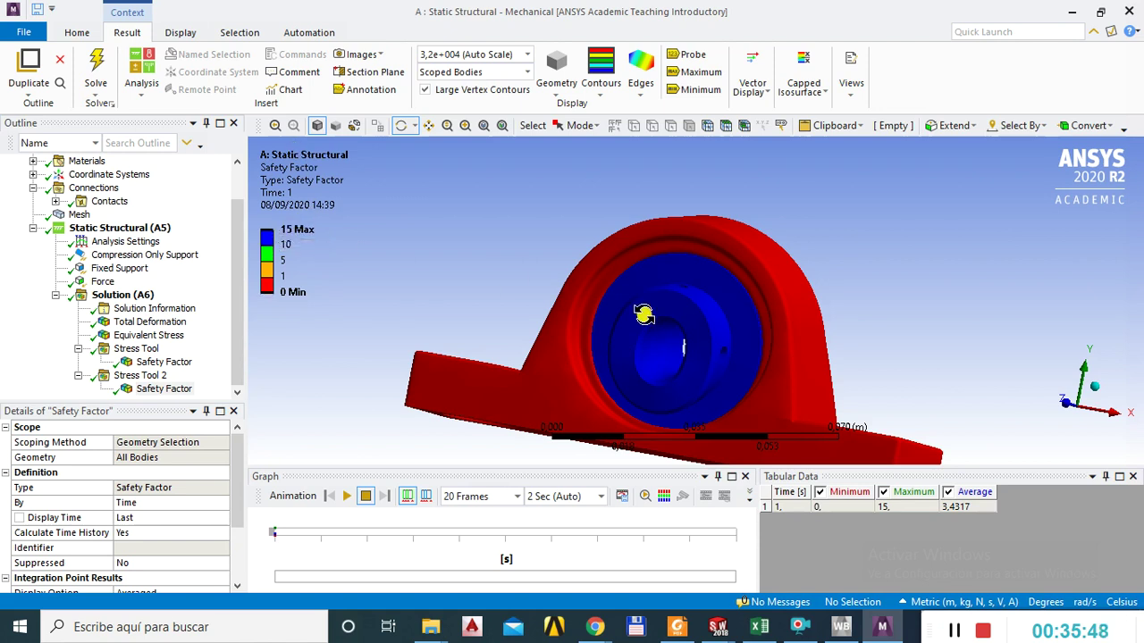
left_click_drag(619, 336, 663, 351)
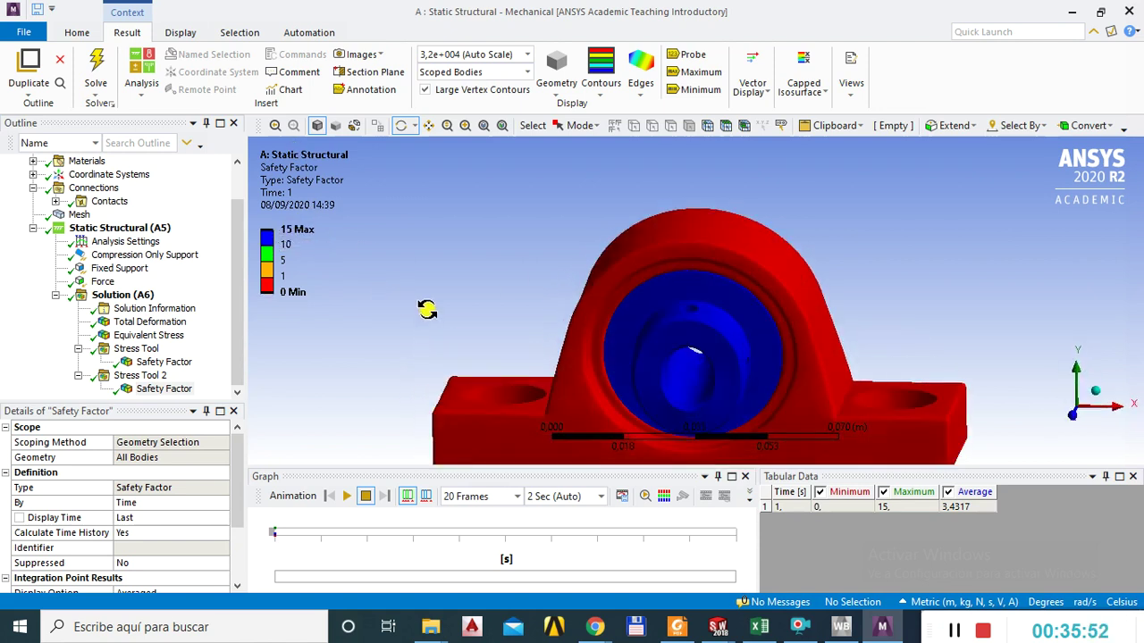
mouse_move(239, 343)
left_mouse_down()
mouse_move(234, 308)
mouse_move(234, 335)
left_mouse_up()
left_click_drag(235, 306, 244, 281)
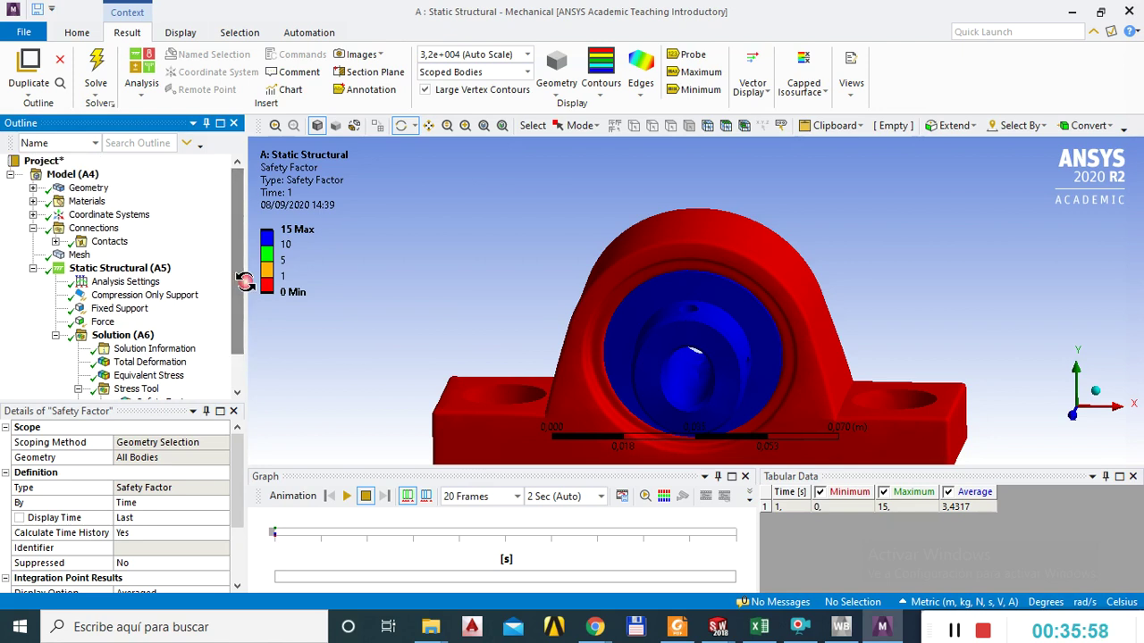
Examine the two bodies under Geometry, the housing and the bearing insert, with their material assignments and position in the assembly.
left_click(487, 304)
left_click_drag(488, 304, 520, 310)
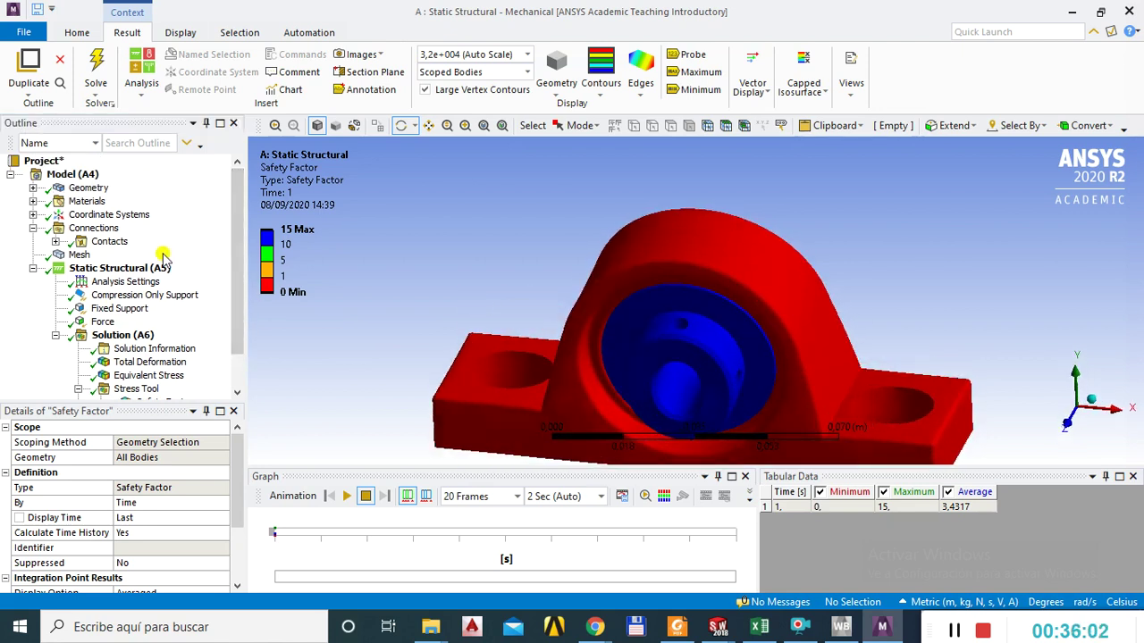
left_click(33, 188)
left_click(125, 201)
left_click(134, 214)
left_click(184, 202)
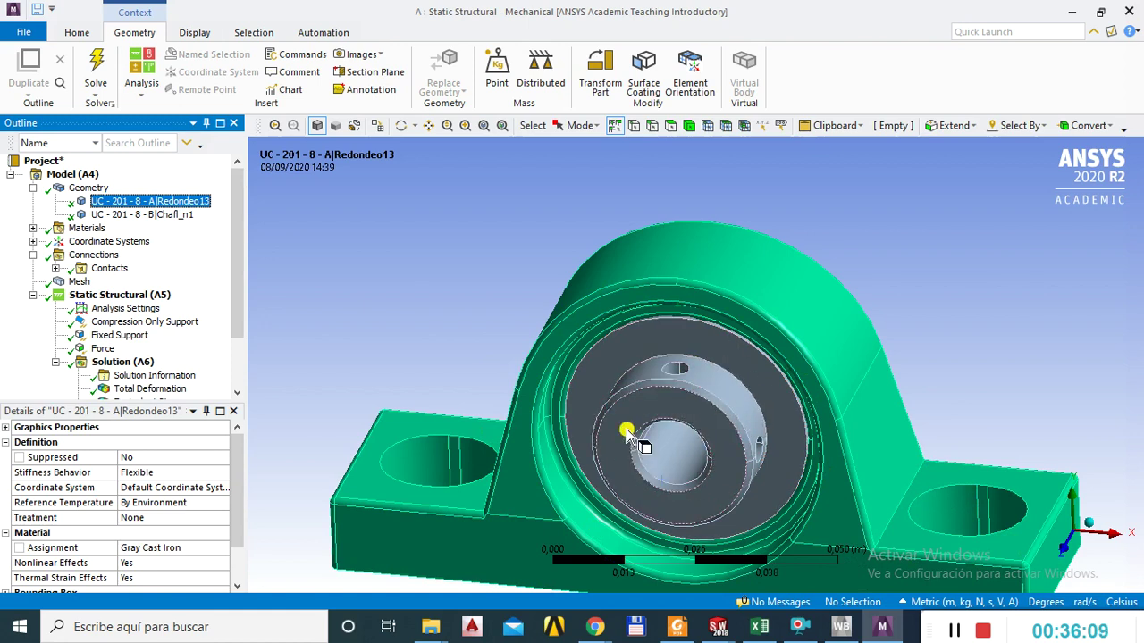
left_click_drag(738, 450, 789, 428)
middle_click_drag(723, 457, 679, 386)
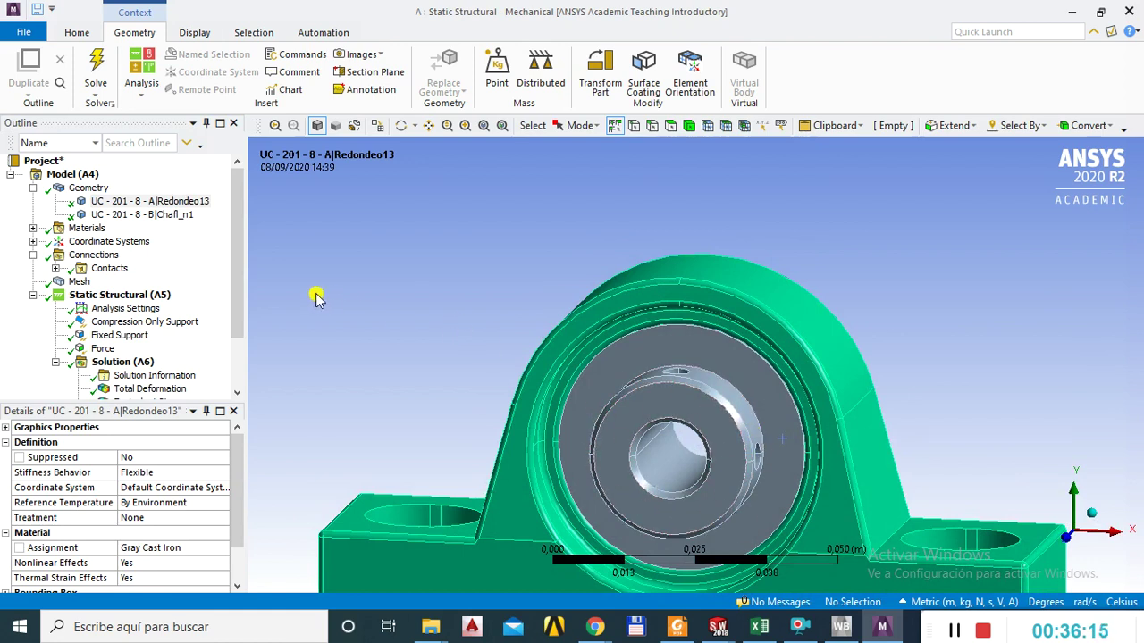
left_click(136, 215)
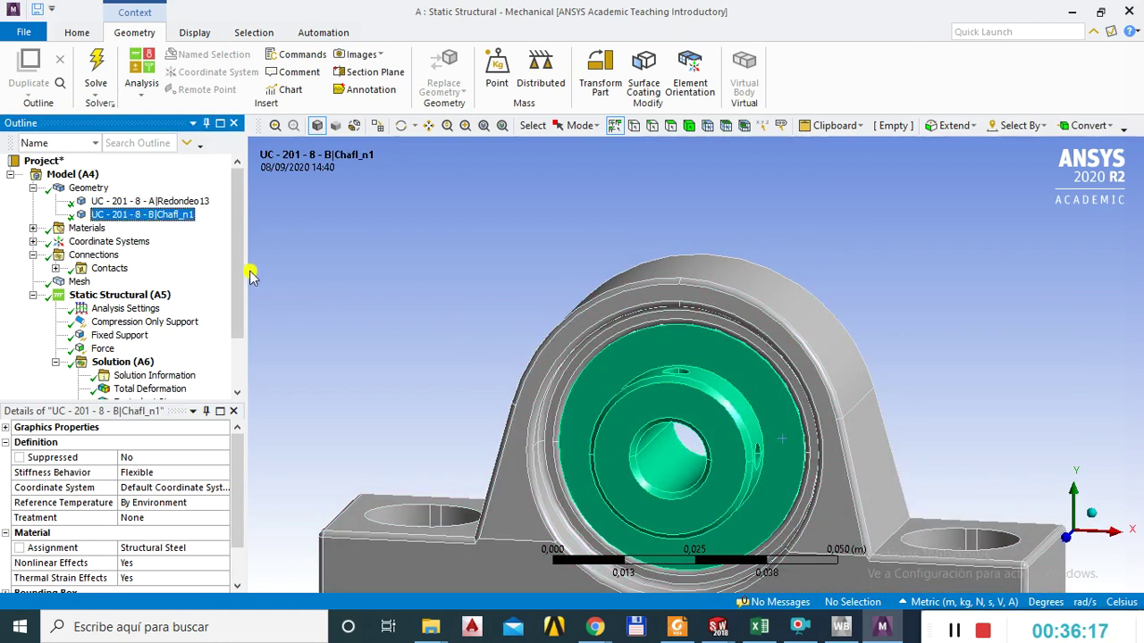
scroll(228, 327, "down", 2)
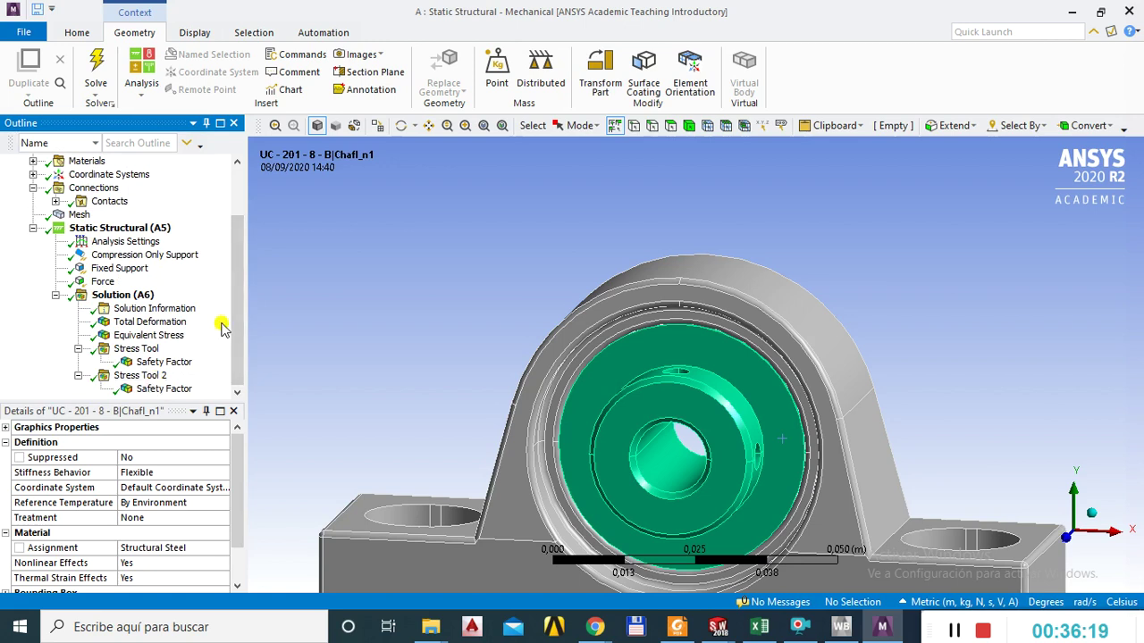
scroll(228, 326, "up", 3)
left_click(135, 215)
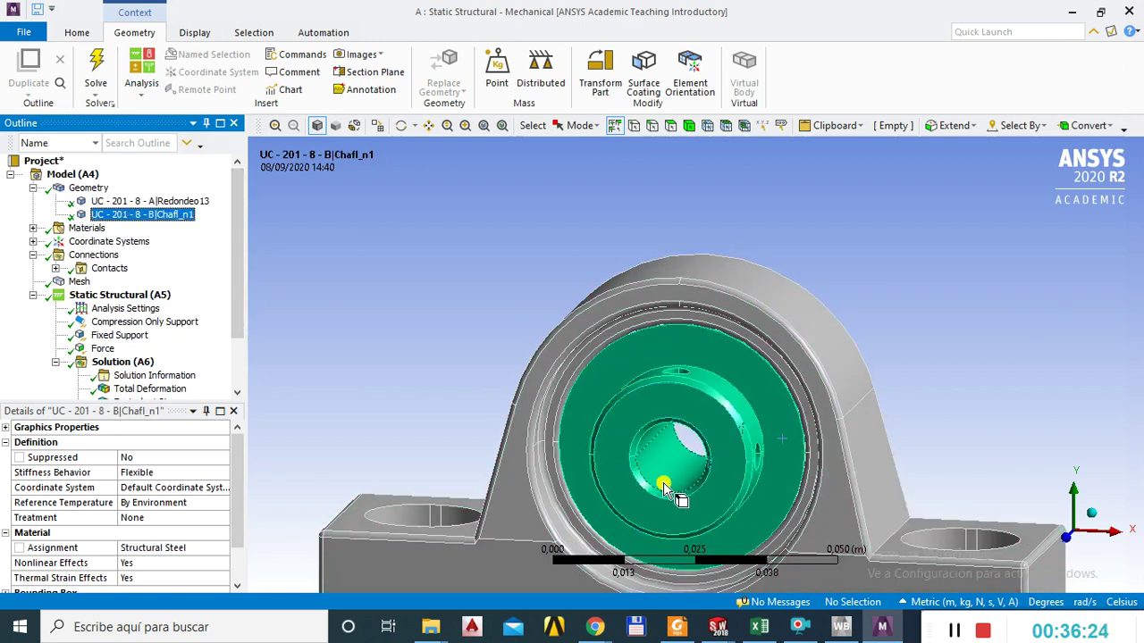
Suppress the bearing insert body UC - 201 - 8 - B|Chafl_n1 and accept clearing the solution.
right_click(117, 221)
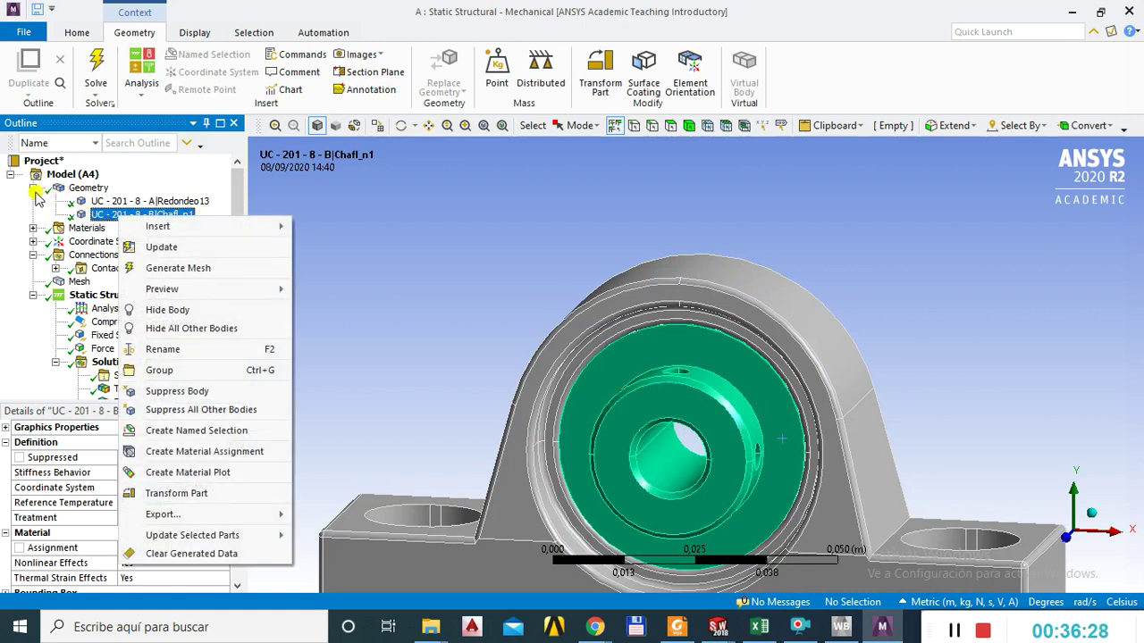
double_click(80, 189)
left_click(33, 188)
left_click(114, 215)
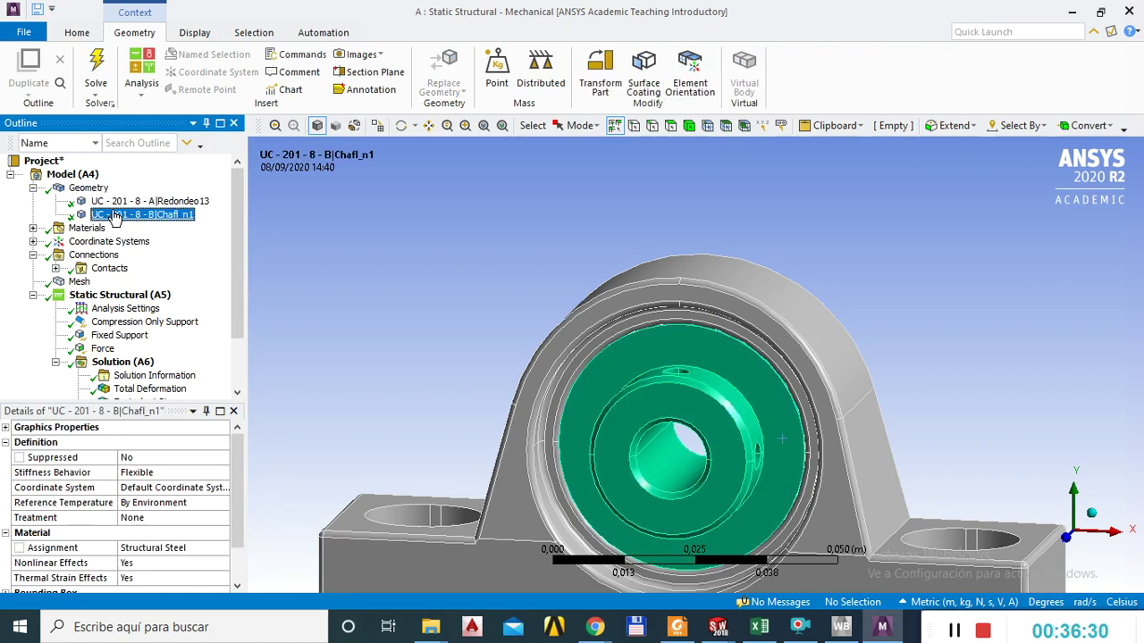
right_click(129, 219)
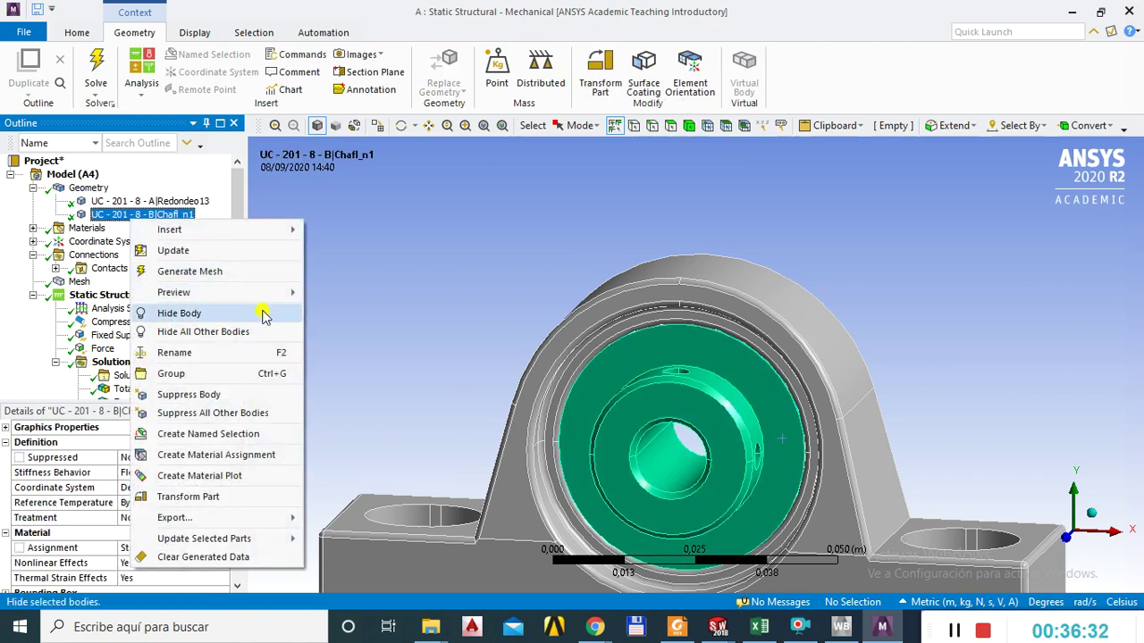
left_click(190, 394)
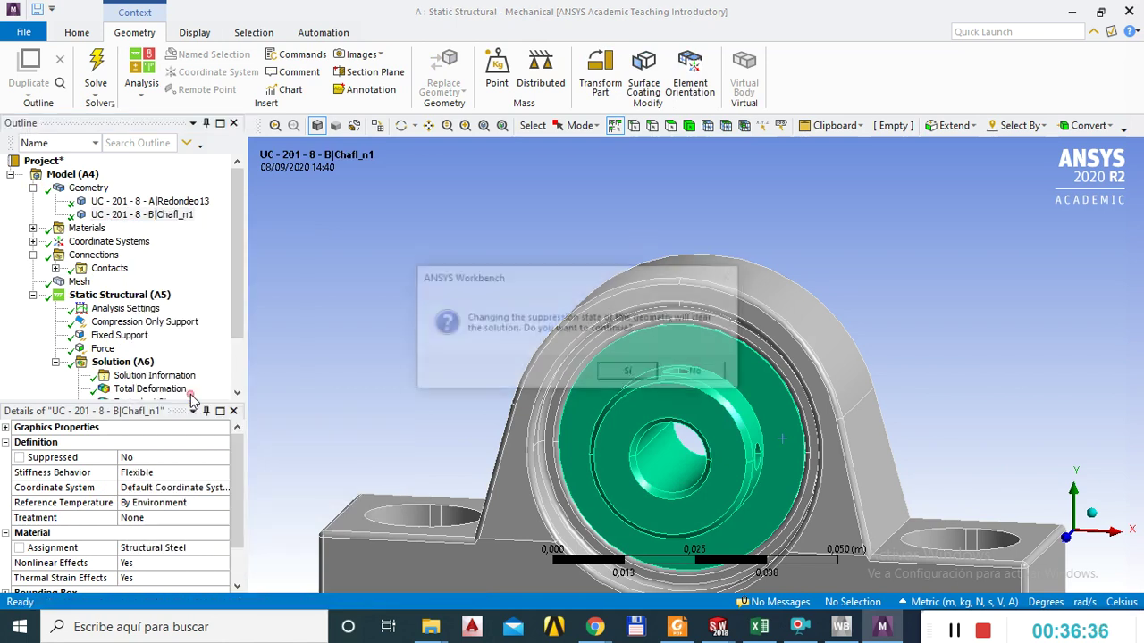
left_click(623, 374)
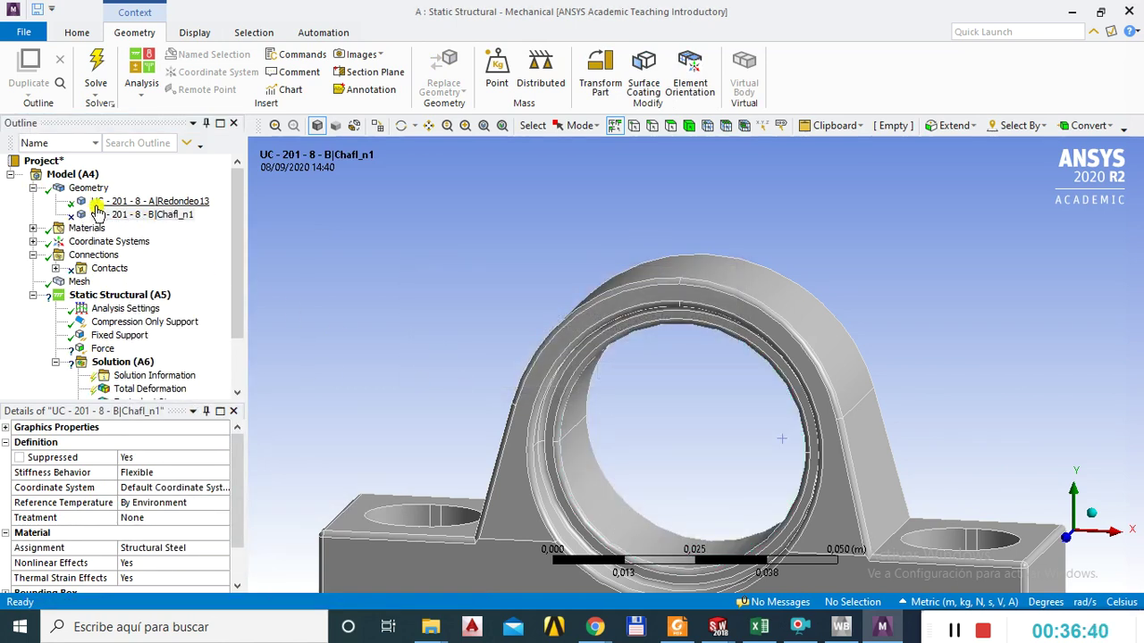
Examine the remaining housing body and check the scoping of the Force, Fixed Support and Compression Only Support.
left_click(147, 202)
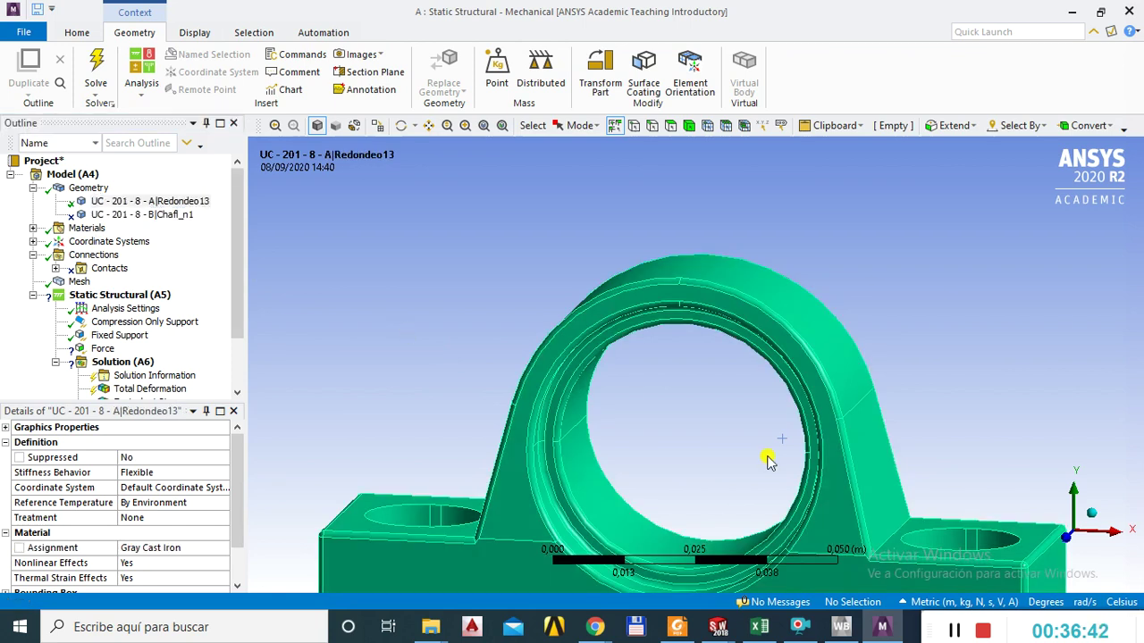
scroll(684, 434, "down", 5)
middle_click_drag(684, 434, 574, 446)
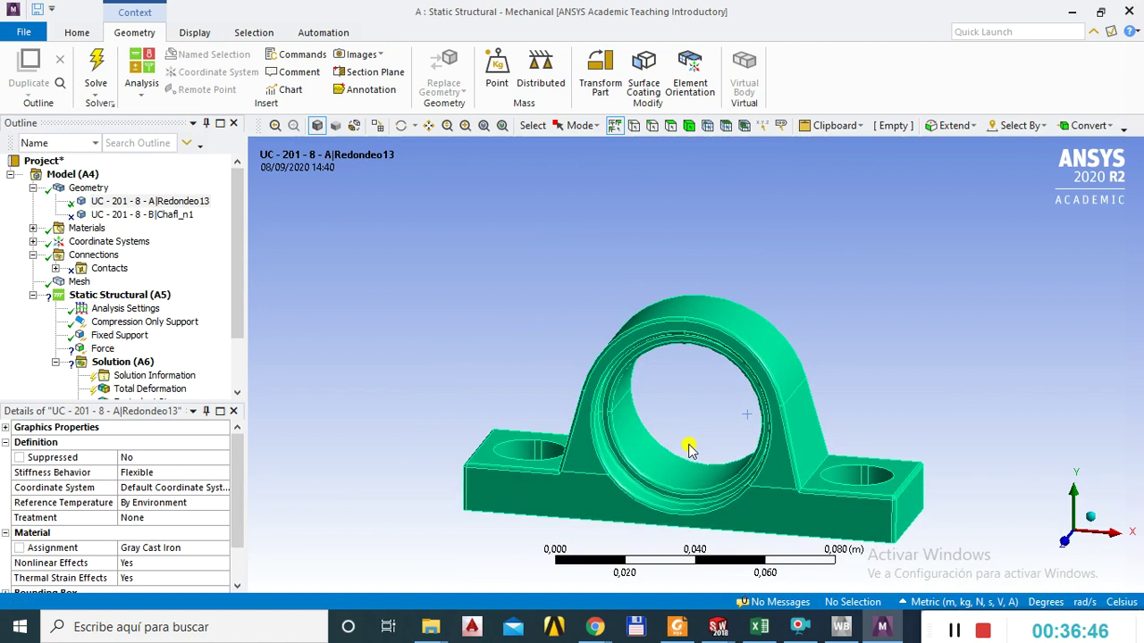
mouse_move(704, 424)
middle_mouse_down()
mouse_move(728, 477)
mouse_move(721, 413)
middle_mouse_up()
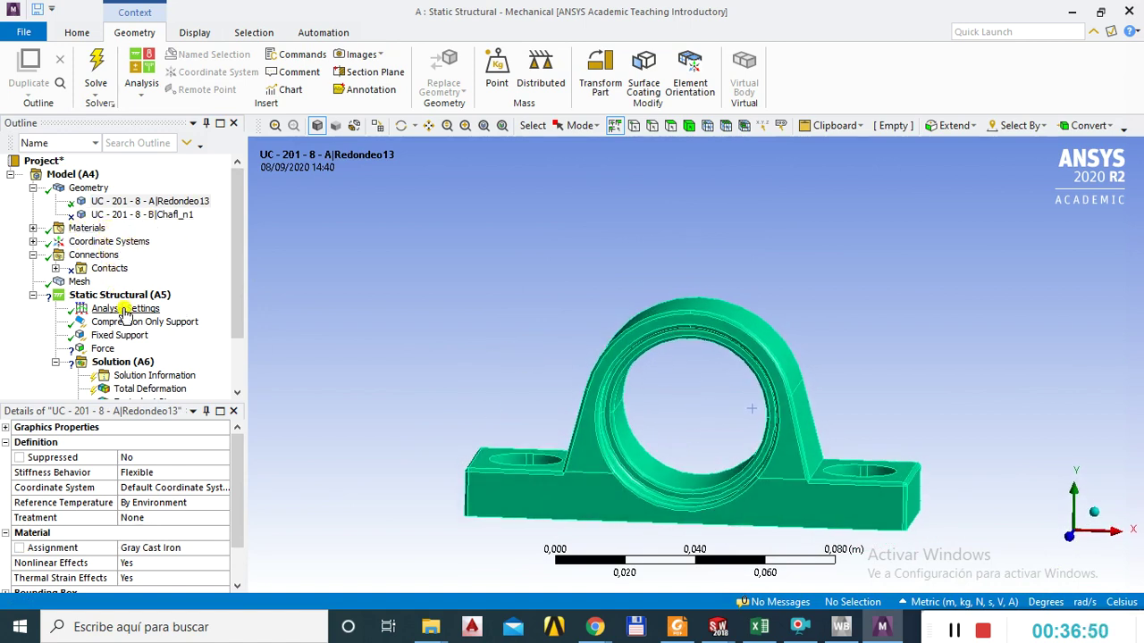
left_click(103, 348)
left_click(113, 336)
left_click(103, 349)
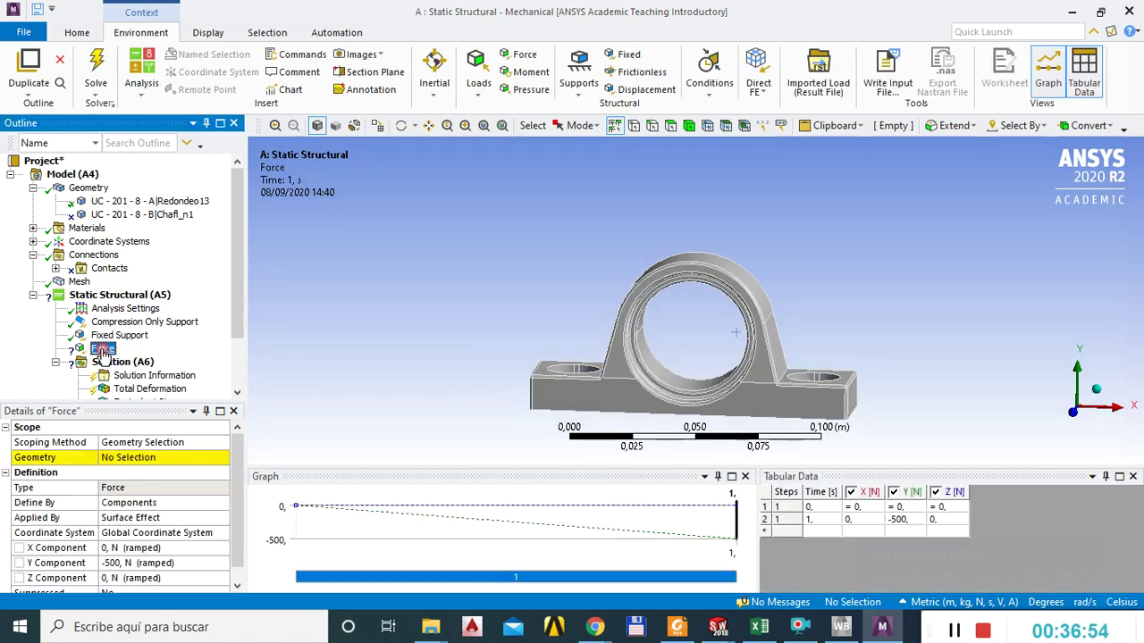
left_click(285, 309)
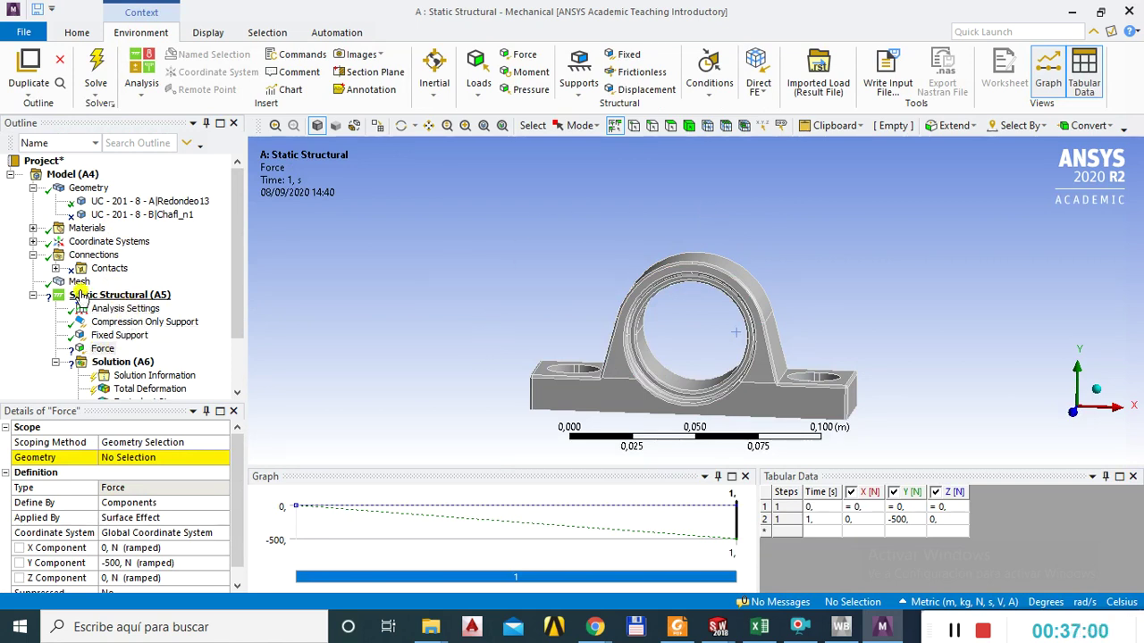
left_click(119, 336)
left_click(117, 322)
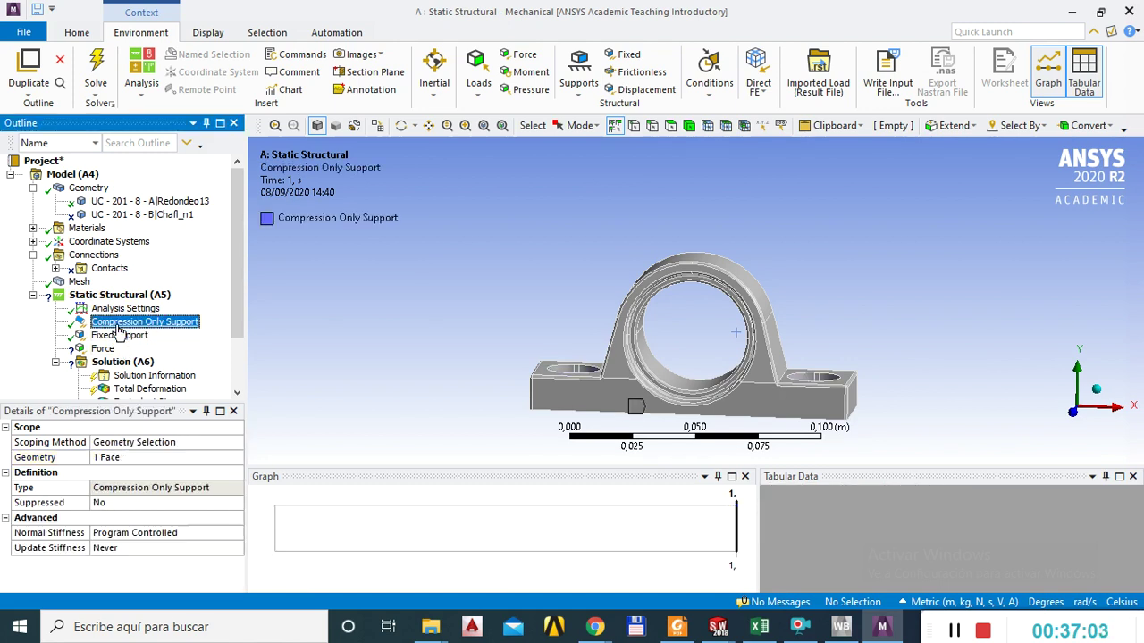
left_click(123, 336)
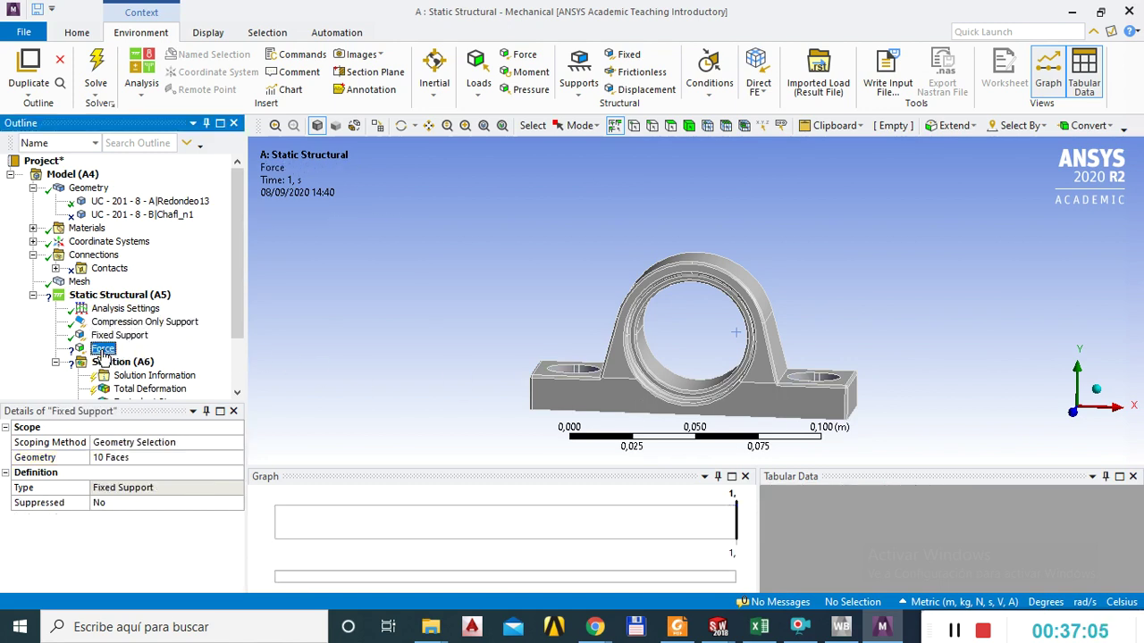
Delete the Force load that has no geometry assigned from the Static Structural analysis.
left_click(103, 349)
middle_click_drag(549, 378, 549, 382)
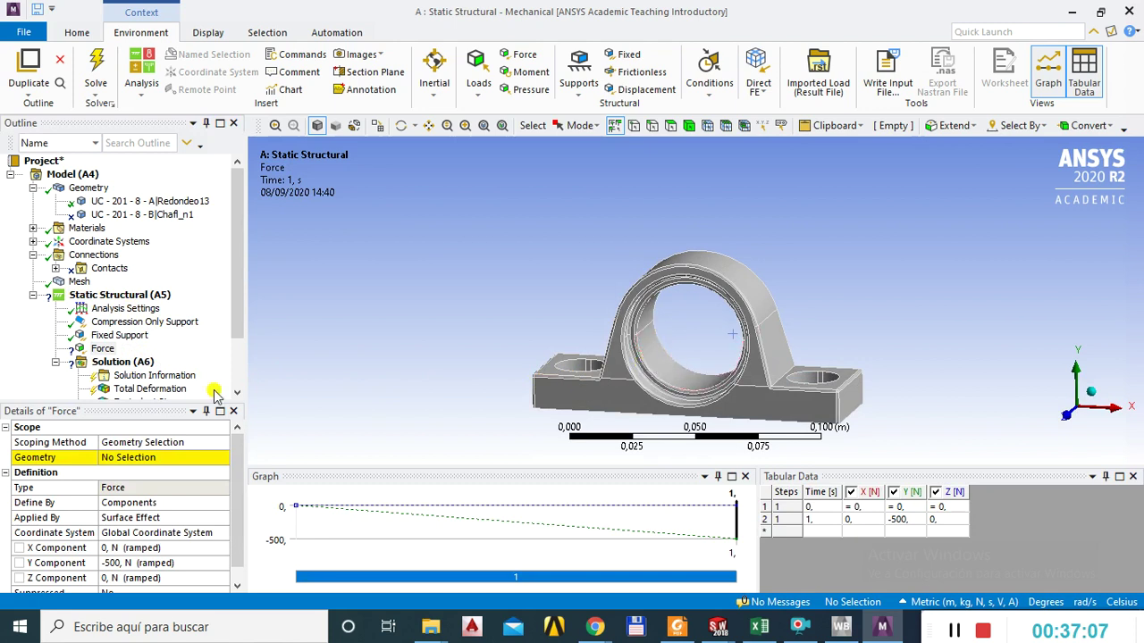
left_click(101, 352)
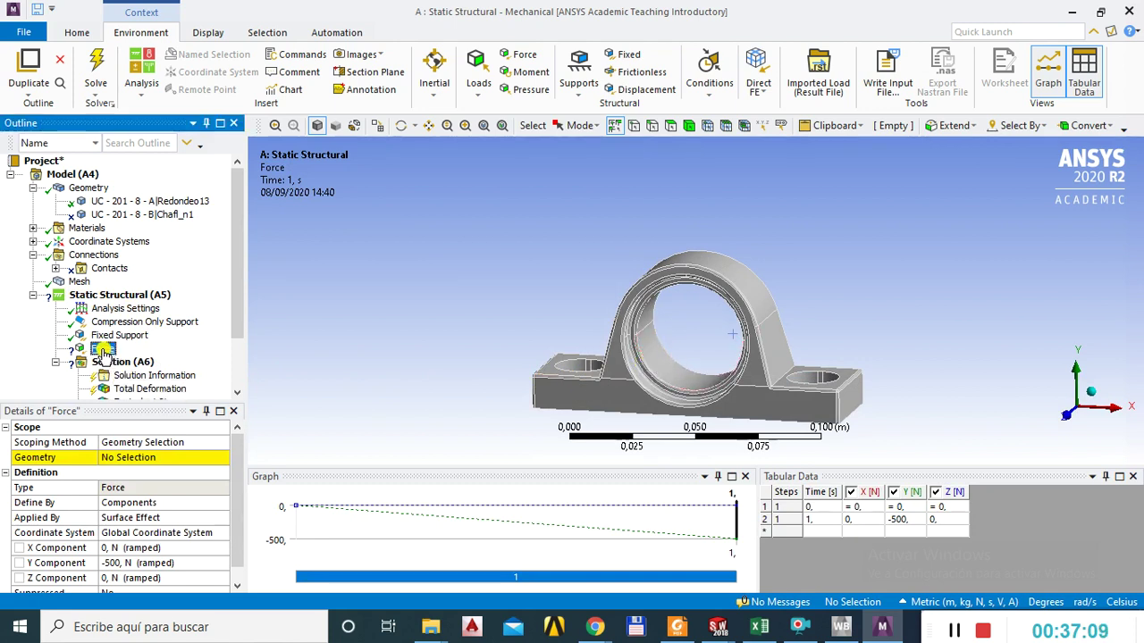
right_click(103, 352)
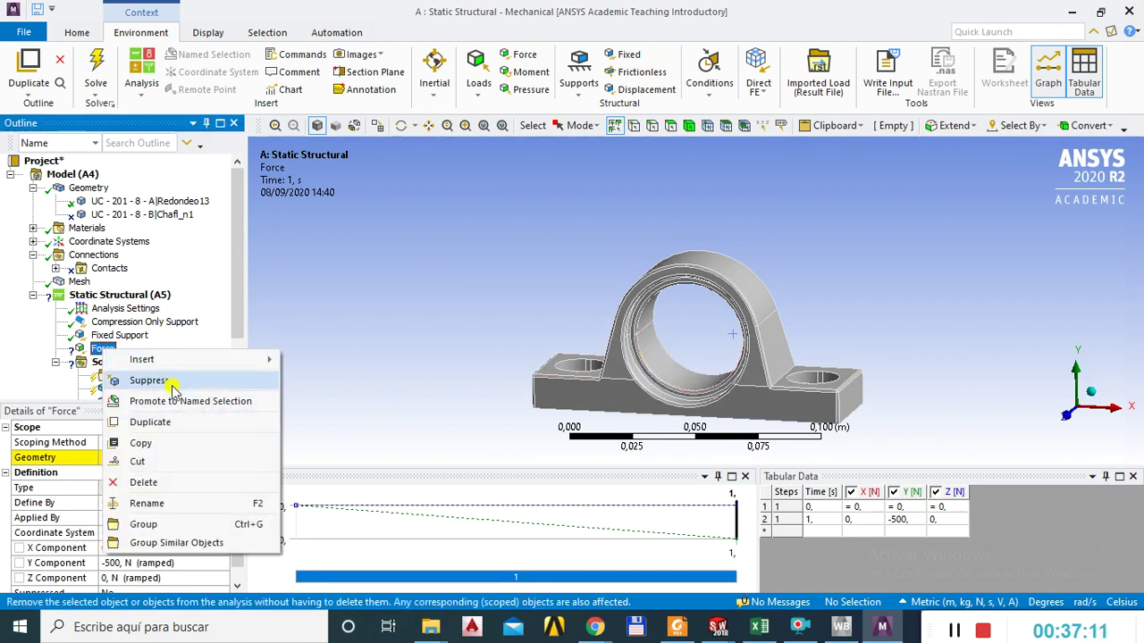
left_click(142, 484)
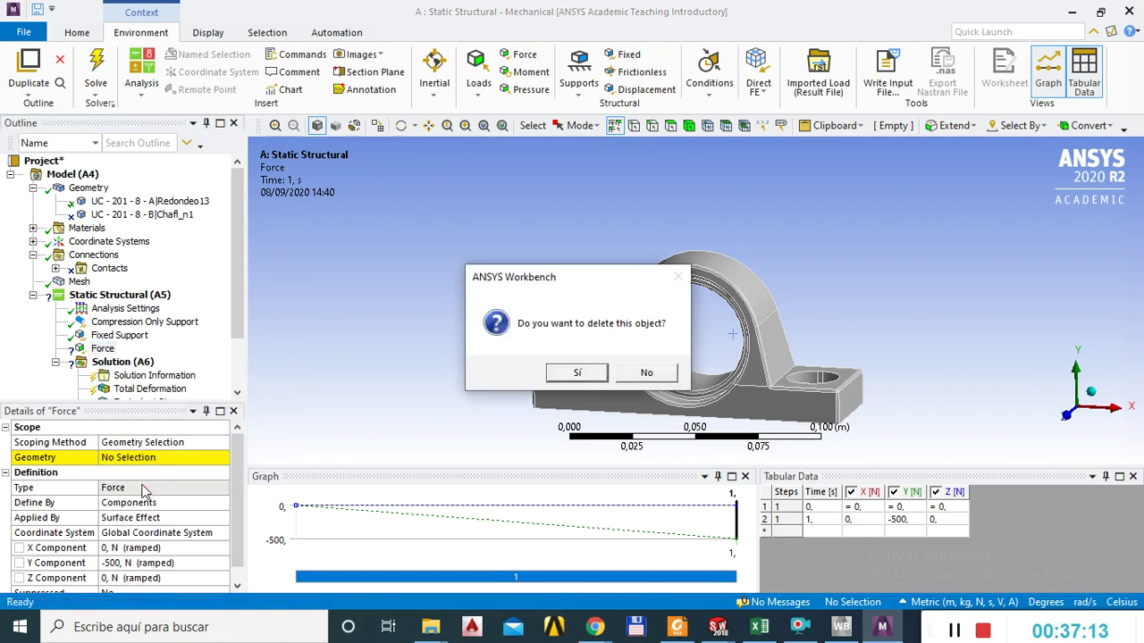
left_click(577, 372)
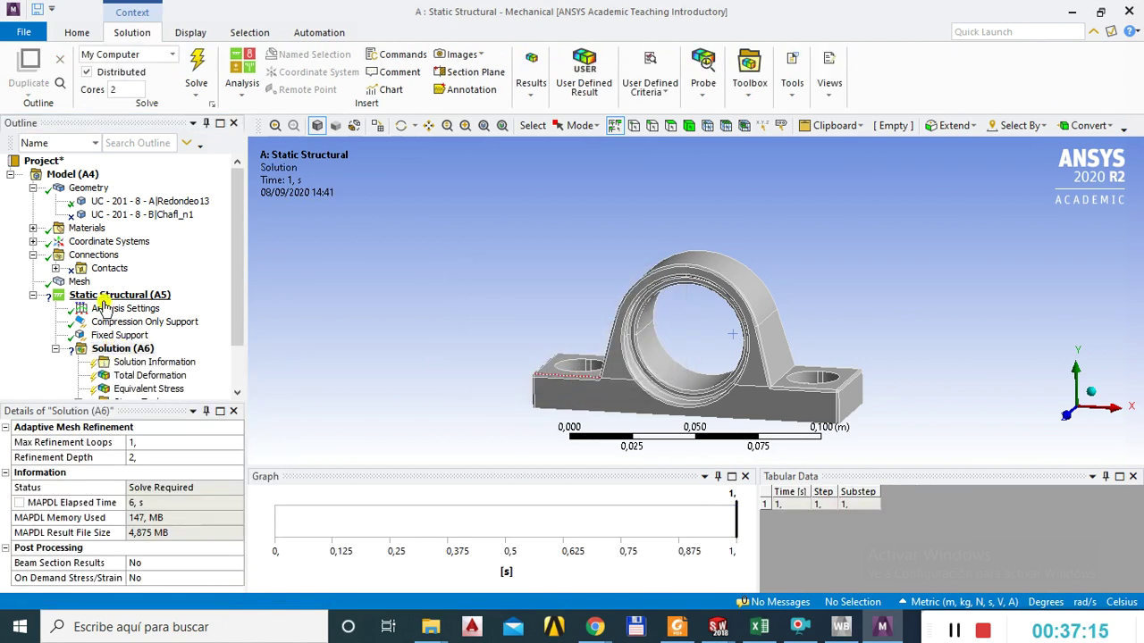
Insert a Bearing Load in the Static Structural analysis and scope it to the two cylindrical faces of the housing bore.
left_click(113, 294)
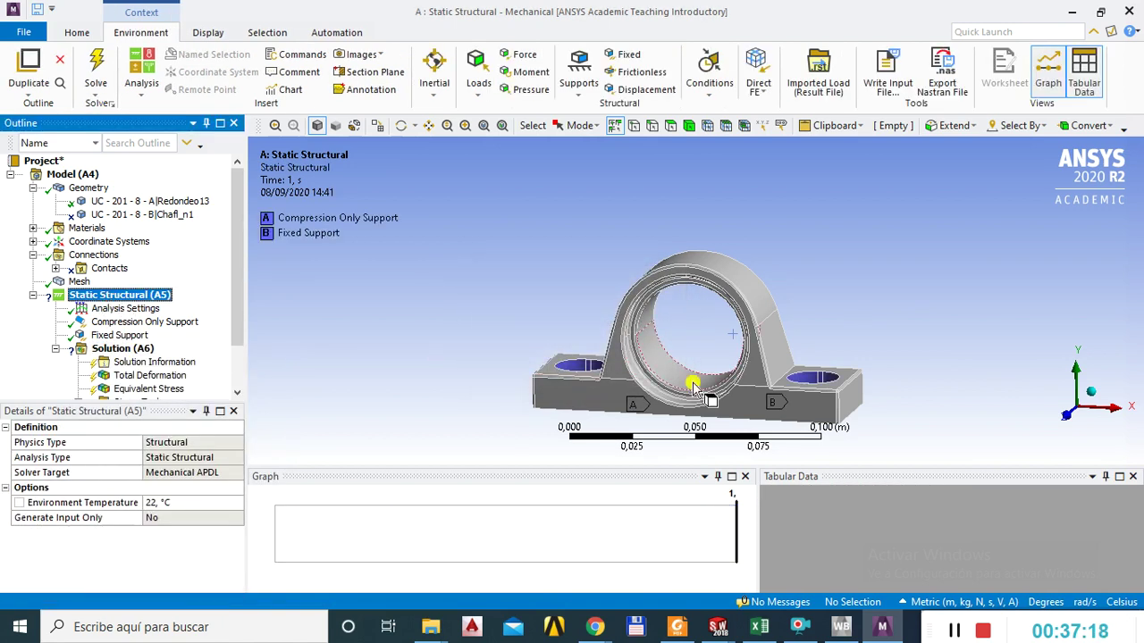
right_click(120, 295)
mouse_move(192, 313)
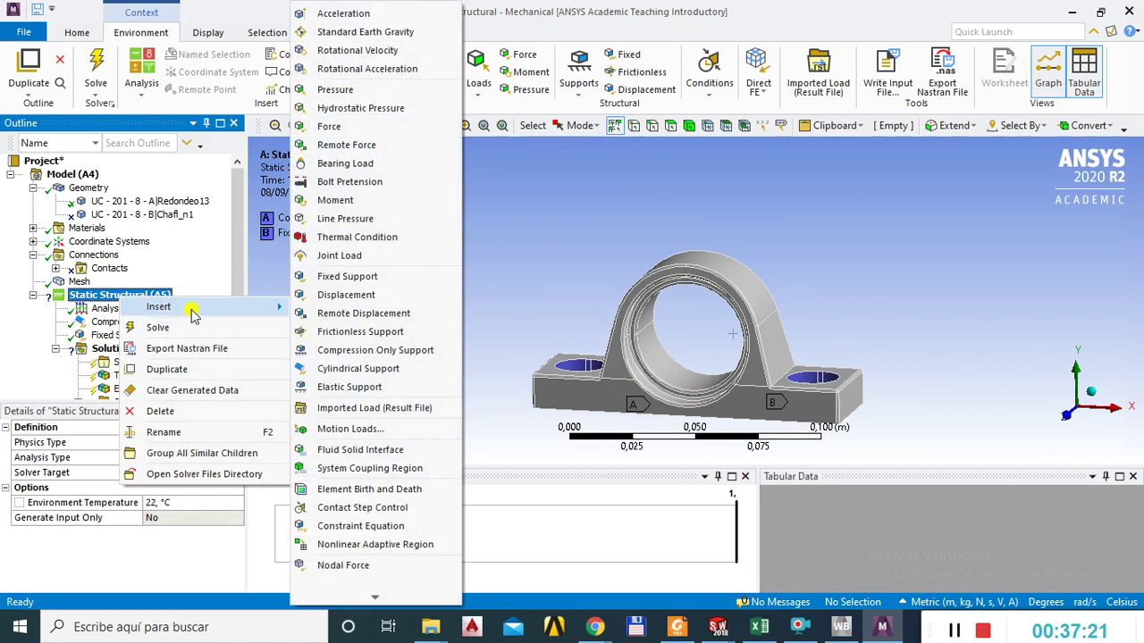
left_click(341, 164)
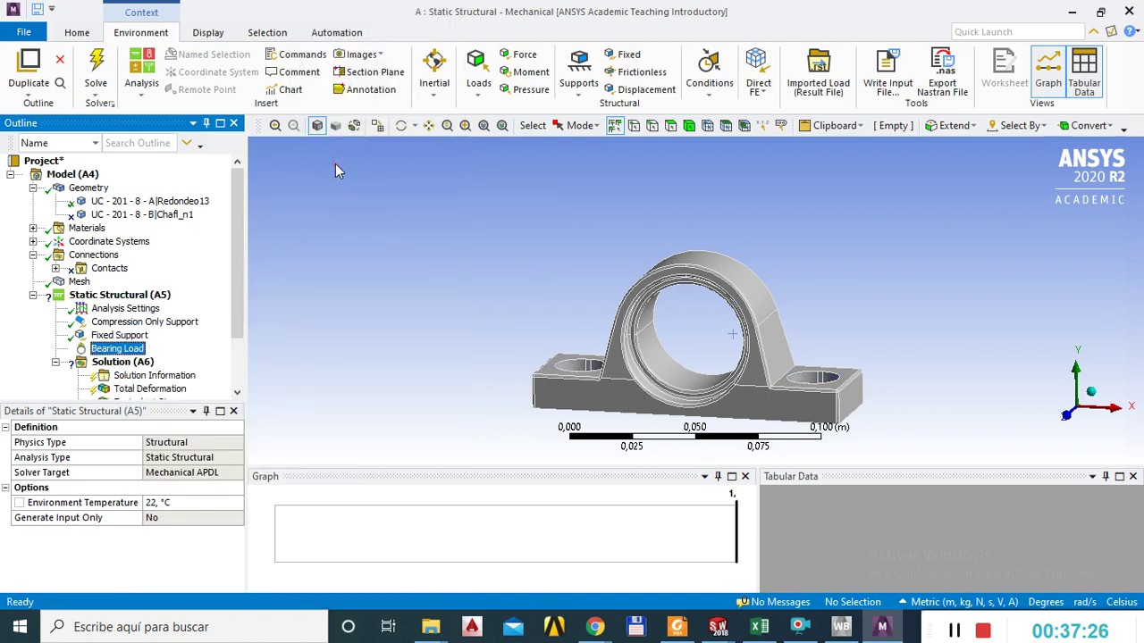
left_click(659, 373)
middle_click_drag(607, 335, 692, 373)
left_click(655, 323, "ctrl")
left_click(126, 458)
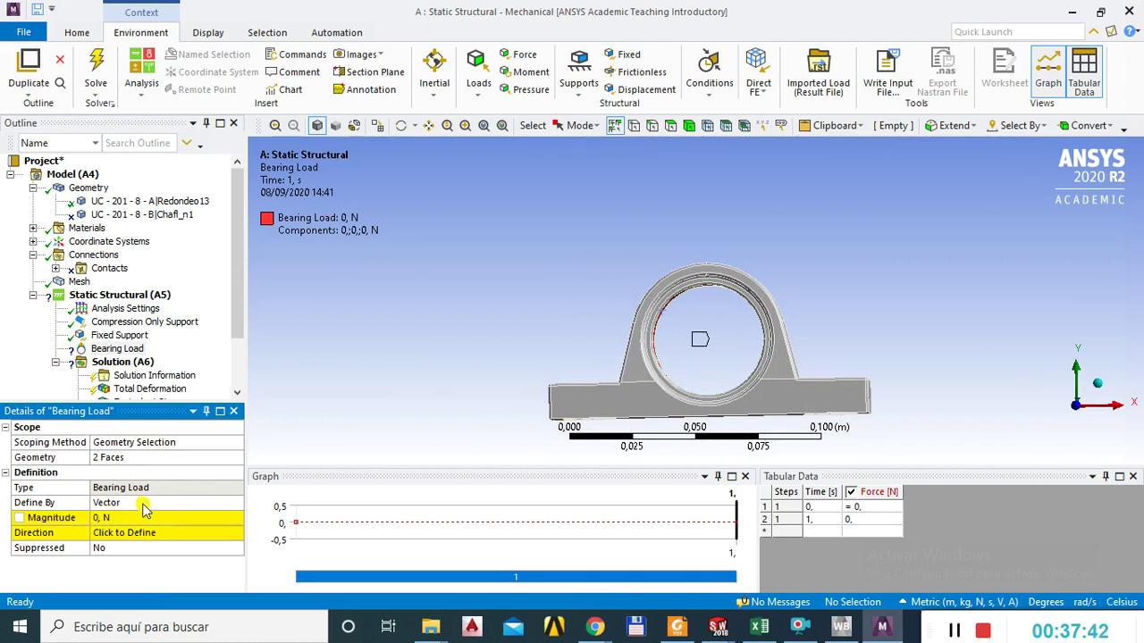
Try to define the Bearing Load as a vector with a magnitude of 500 N and a direction.
left_click(124, 518)
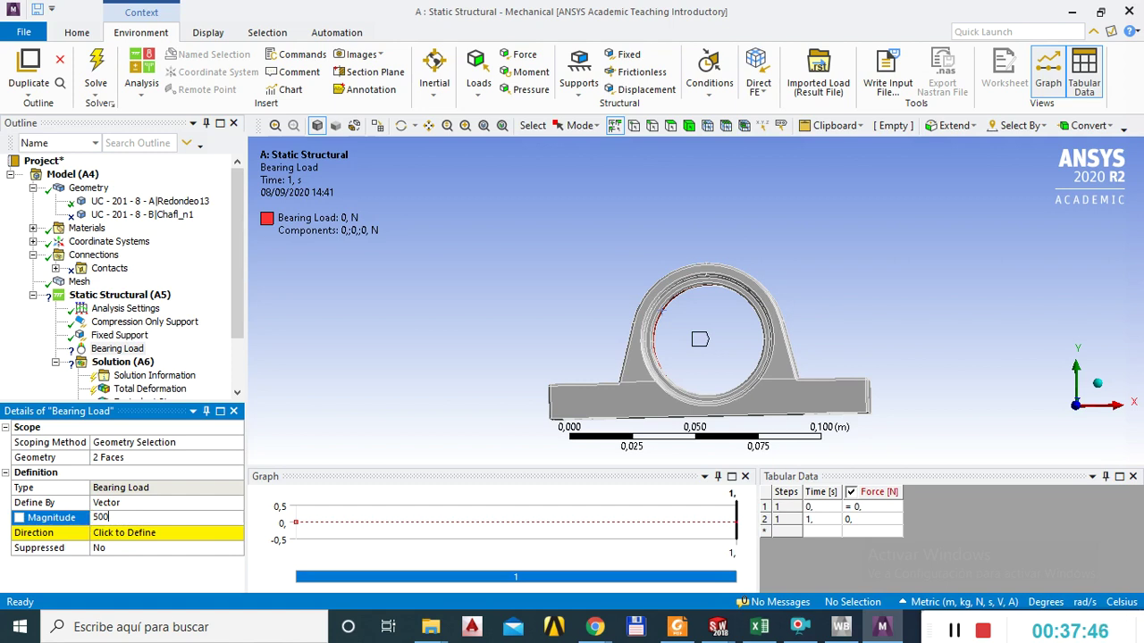
left_click(126, 536)
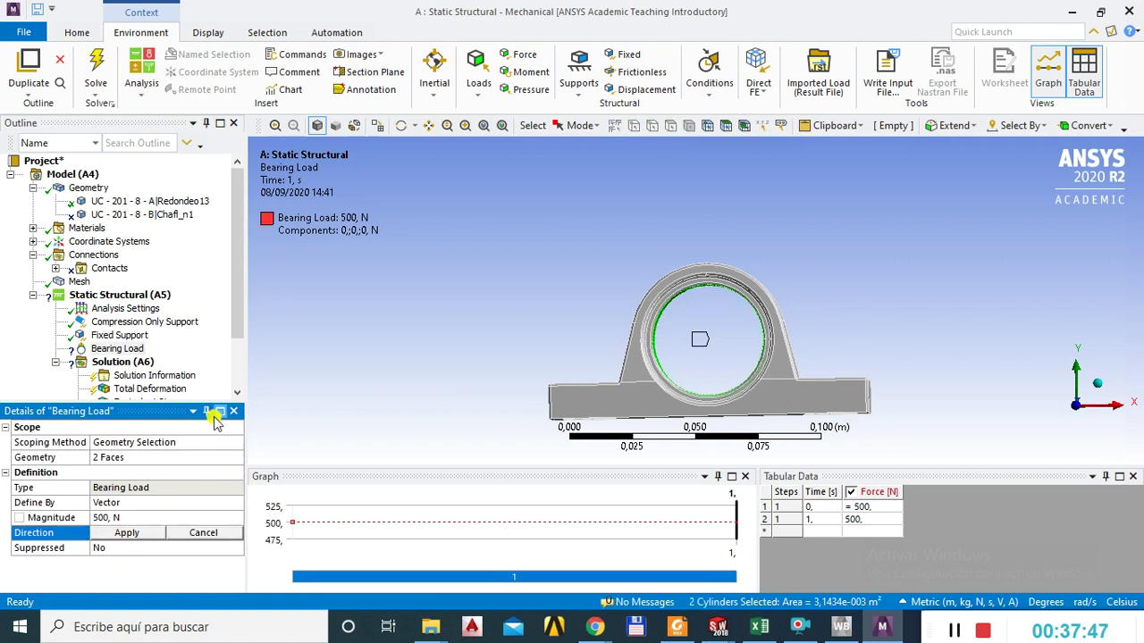
scroll(240, 332, "down", 1)
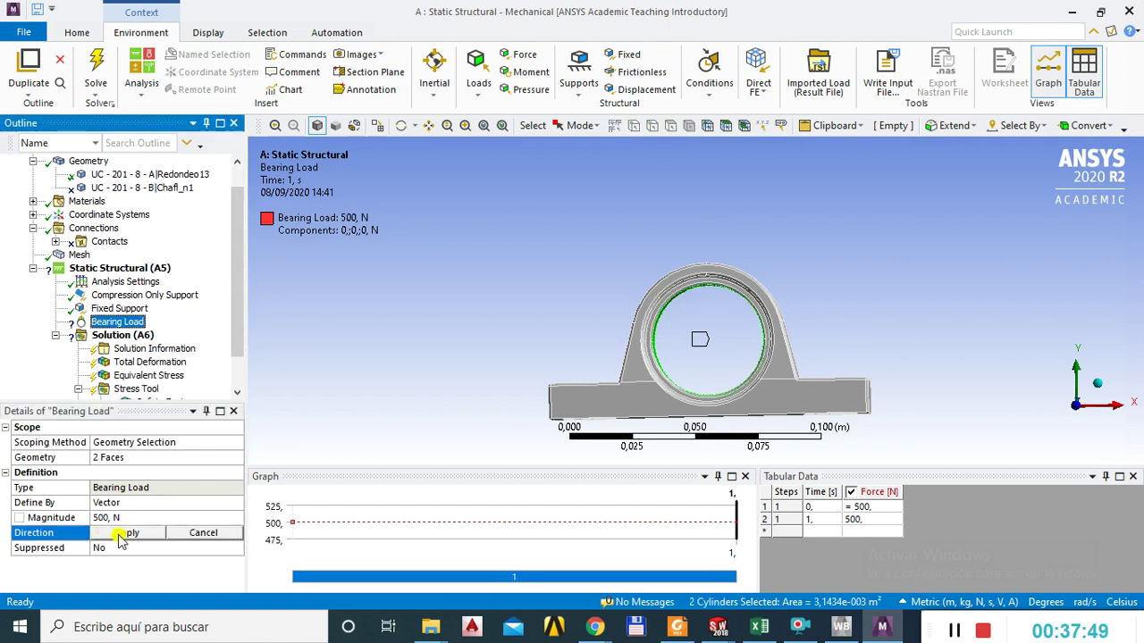
mouse_move(696, 397)
middle_mouse_down()
mouse_move(694, 386)
mouse_move(693, 413)
middle_mouse_up()
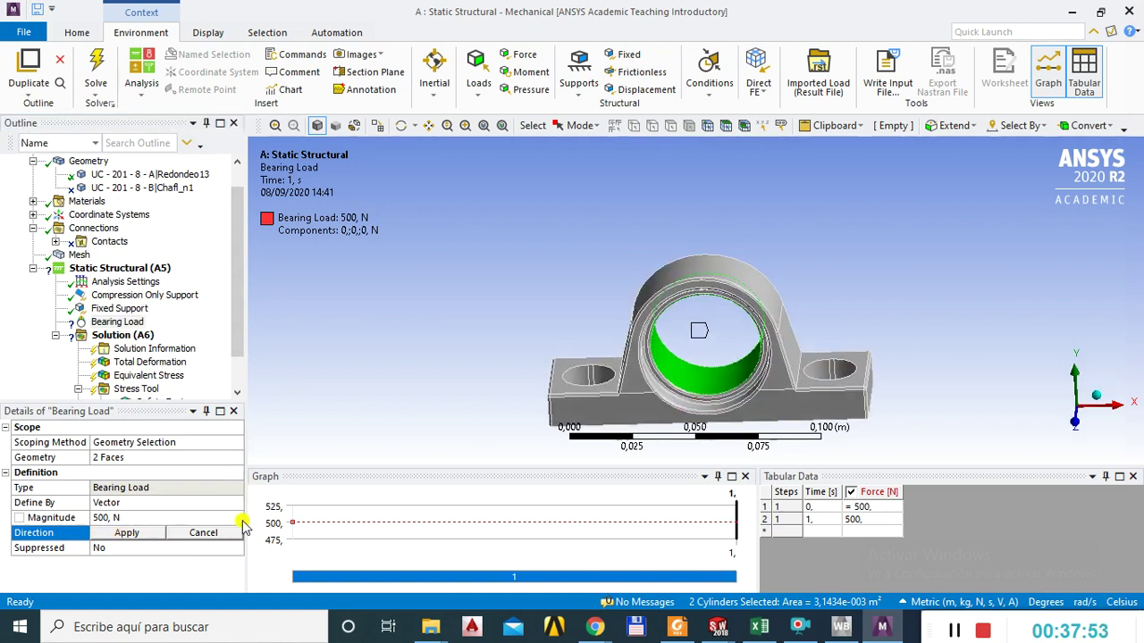
Define the Bearing Load by components in the Global Coordinate System and set its Y Component to -500 N.
left_click(177, 503)
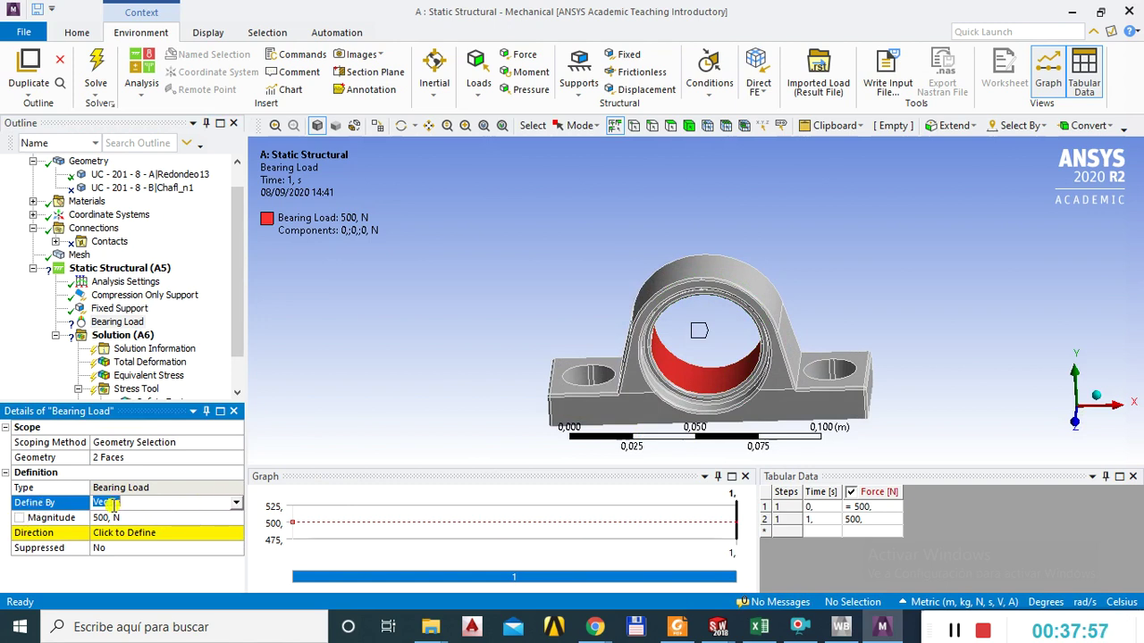
left_click(237, 504)
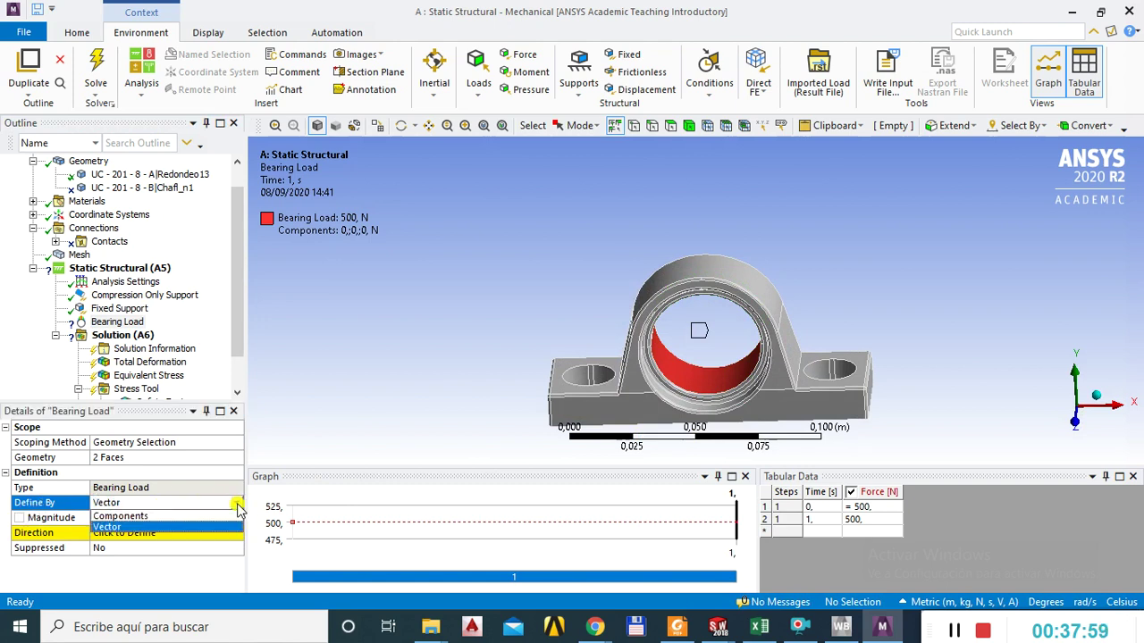
left_click(123, 518)
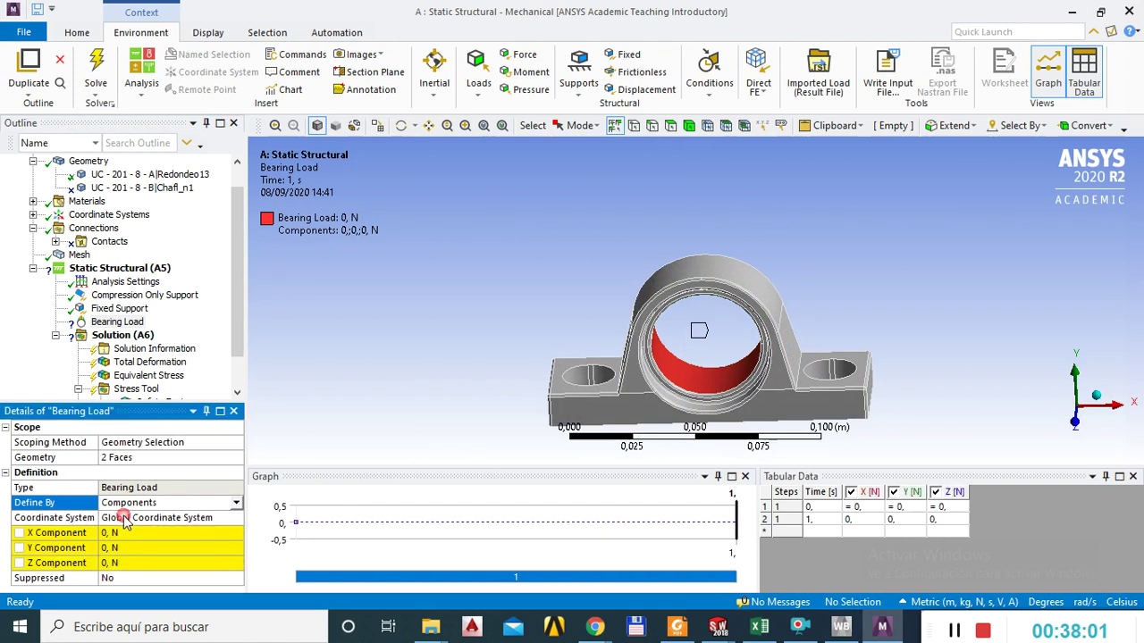
left_click(124, 547)
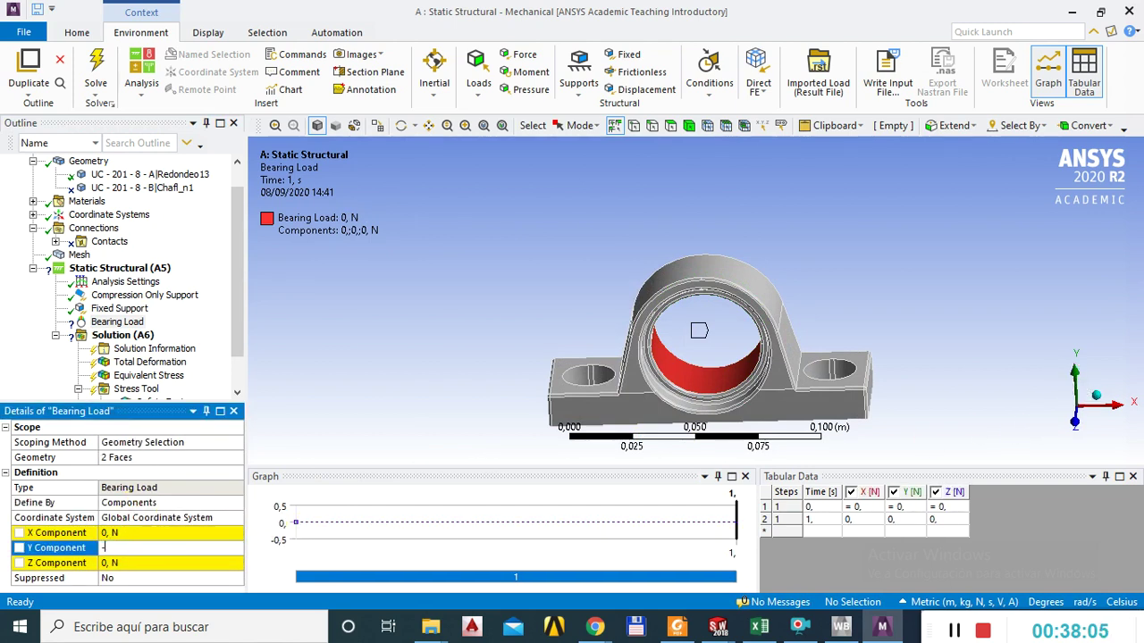
left_click(139, 570)
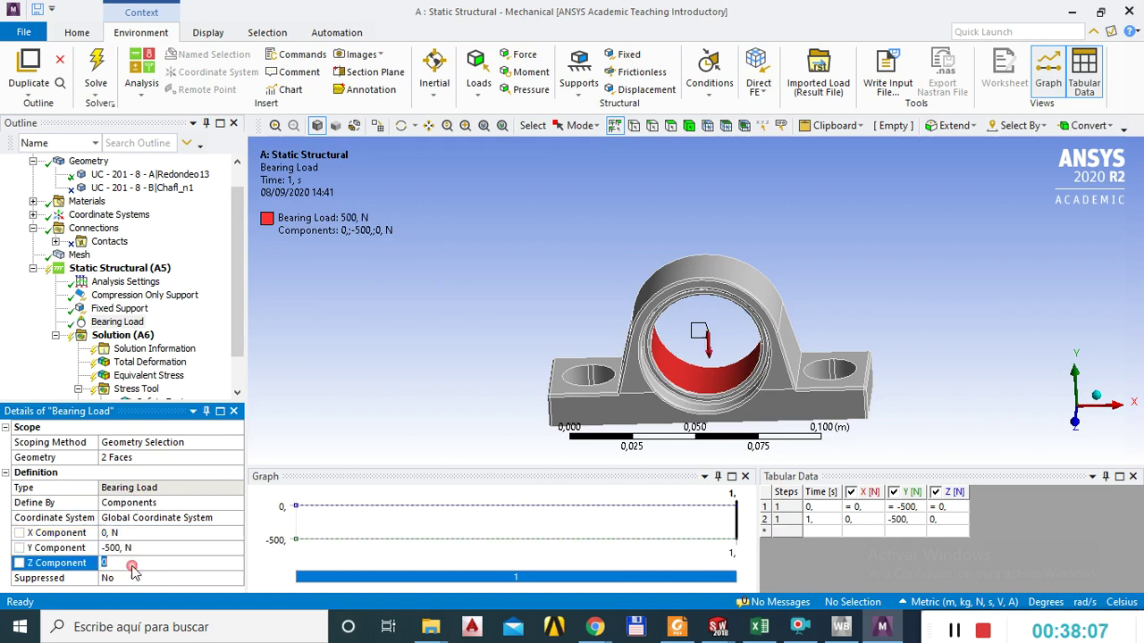
left_click(175, 442)
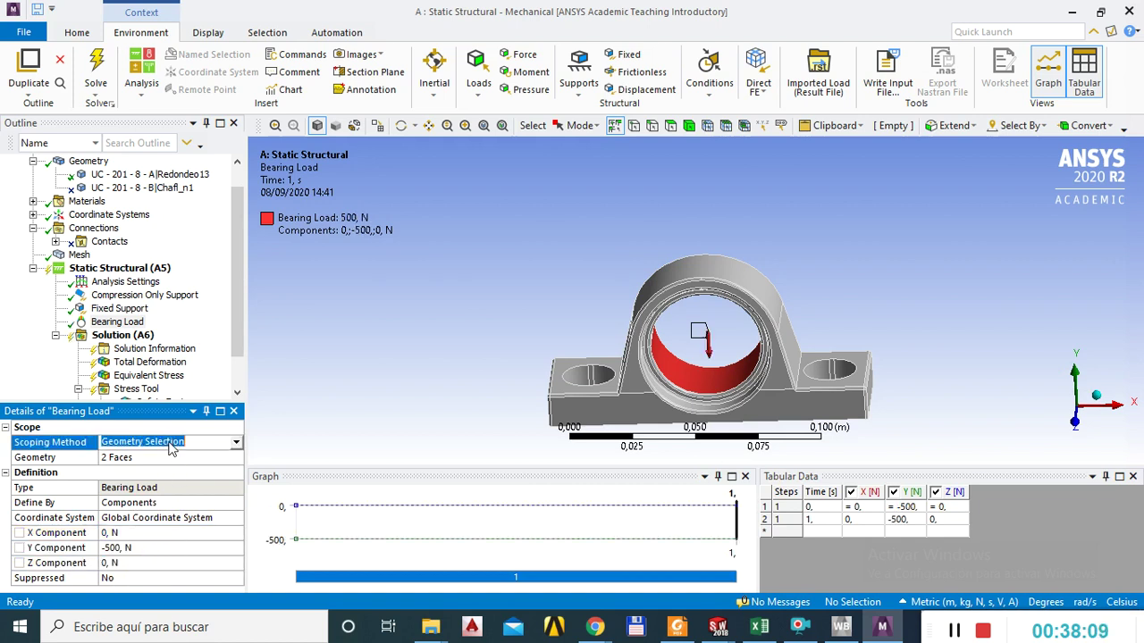
Examine the Bearing Load's direction and the bore faces it acts on from below and from the front.
middle_click_drag(684, 393, 699, 368)
middle_click_drag(715, 323, 735, 381)
middle_click_drag(744, 332, 741, 304)
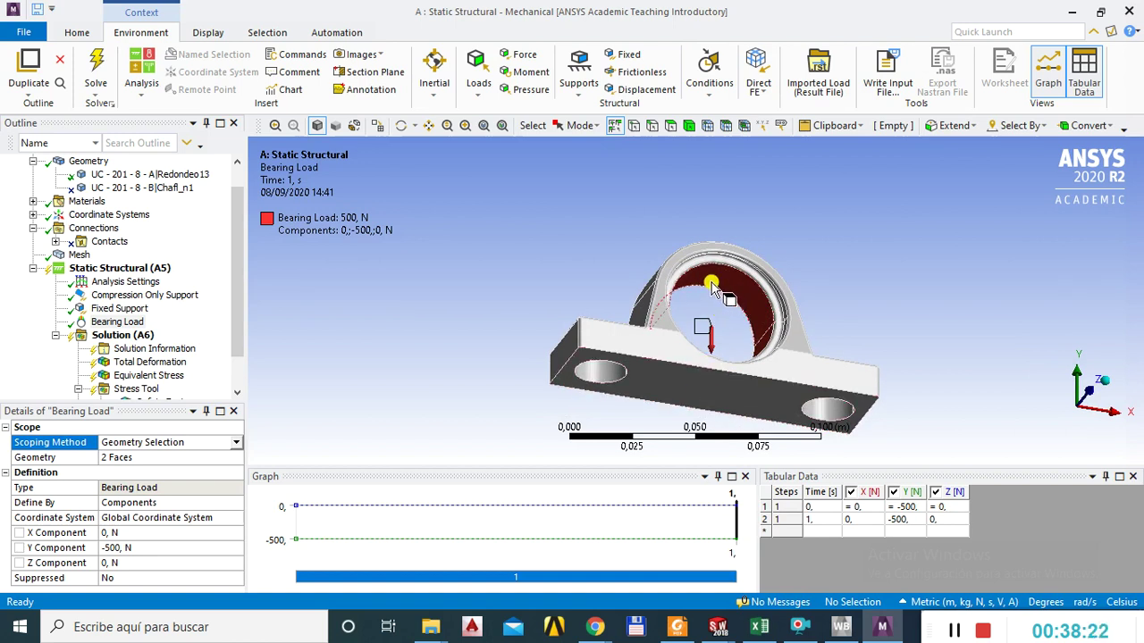
left_click(747, 293)
middle_click_drag(747, 293, 714, 393)
left_click(715, 394)
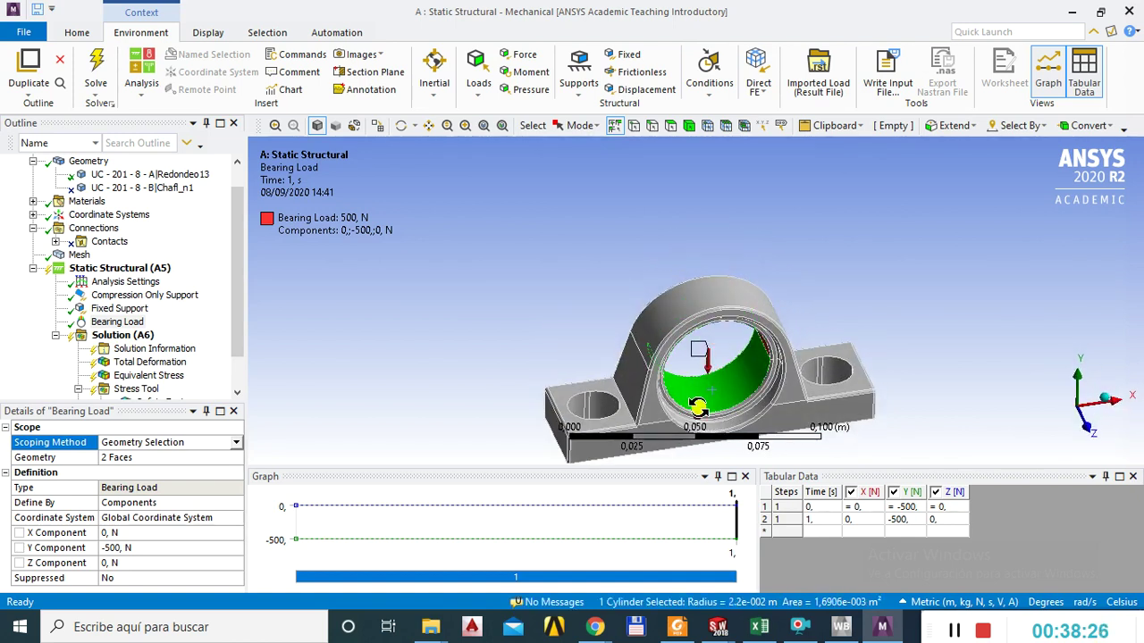
left_click(720, 420)
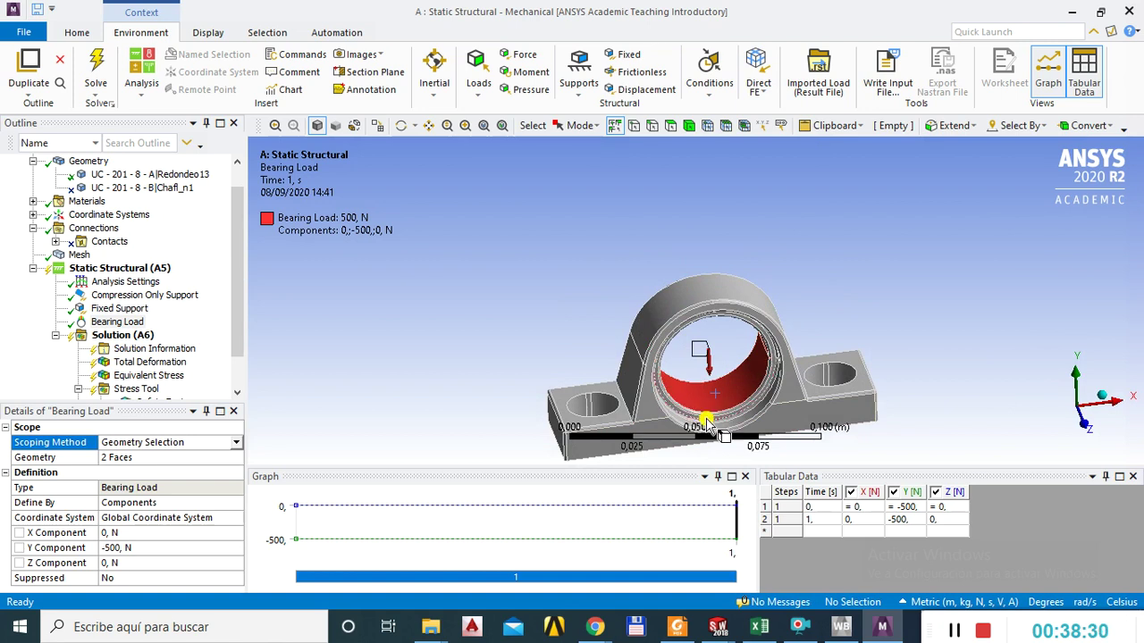
Solve the static structural analysis of the housing with the Bearing Load applied.
left_click(120, 338)
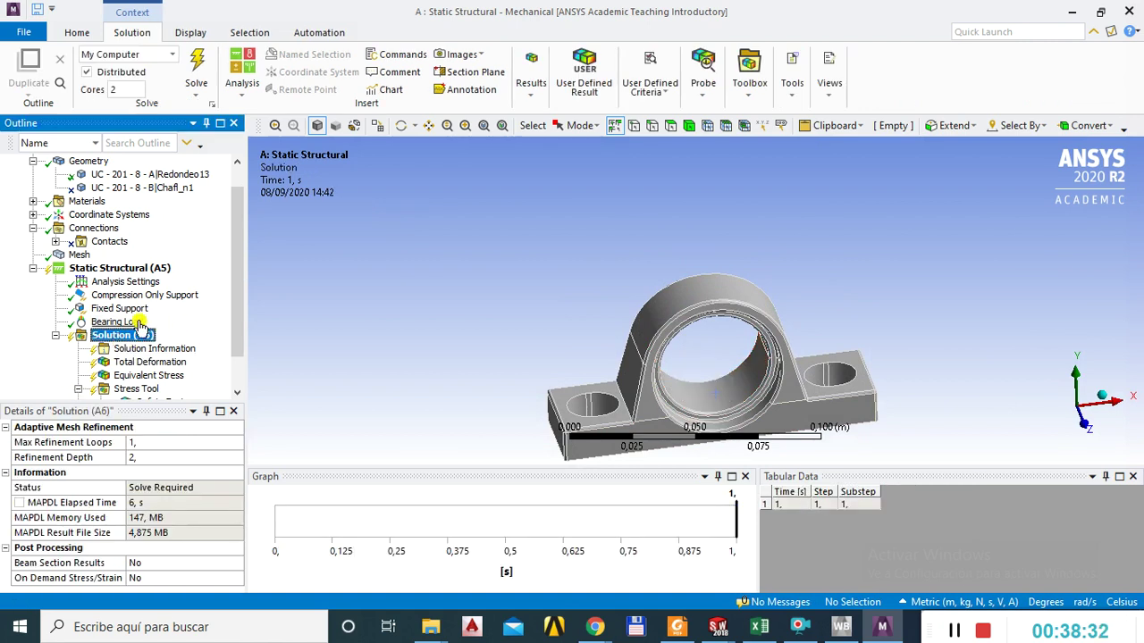
right_click(110, 339)
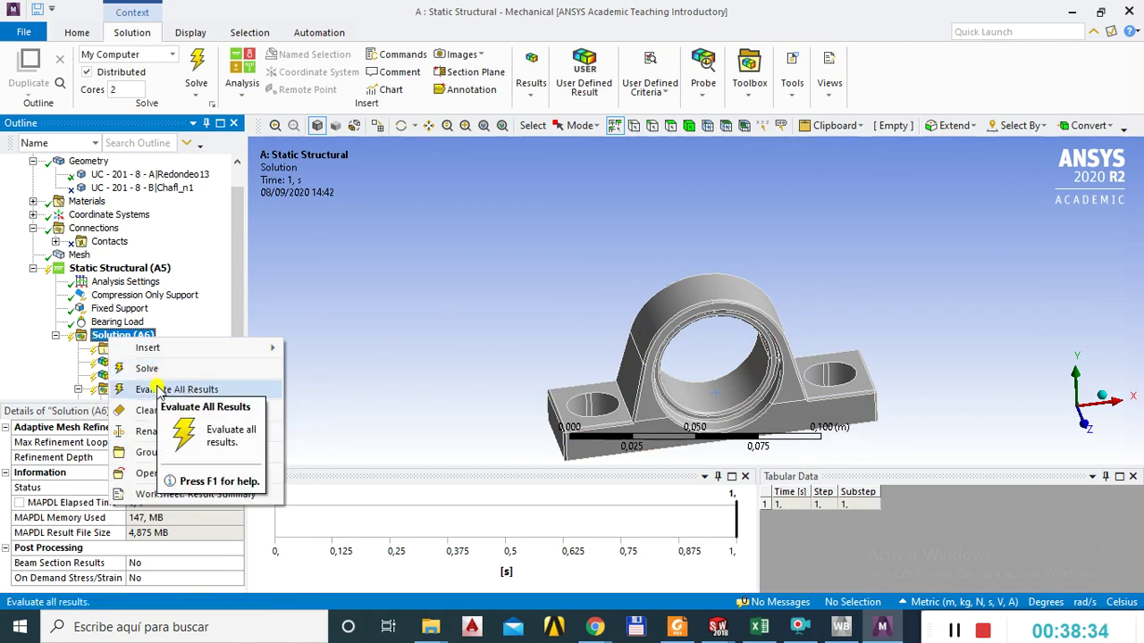
left_click(148, 369)
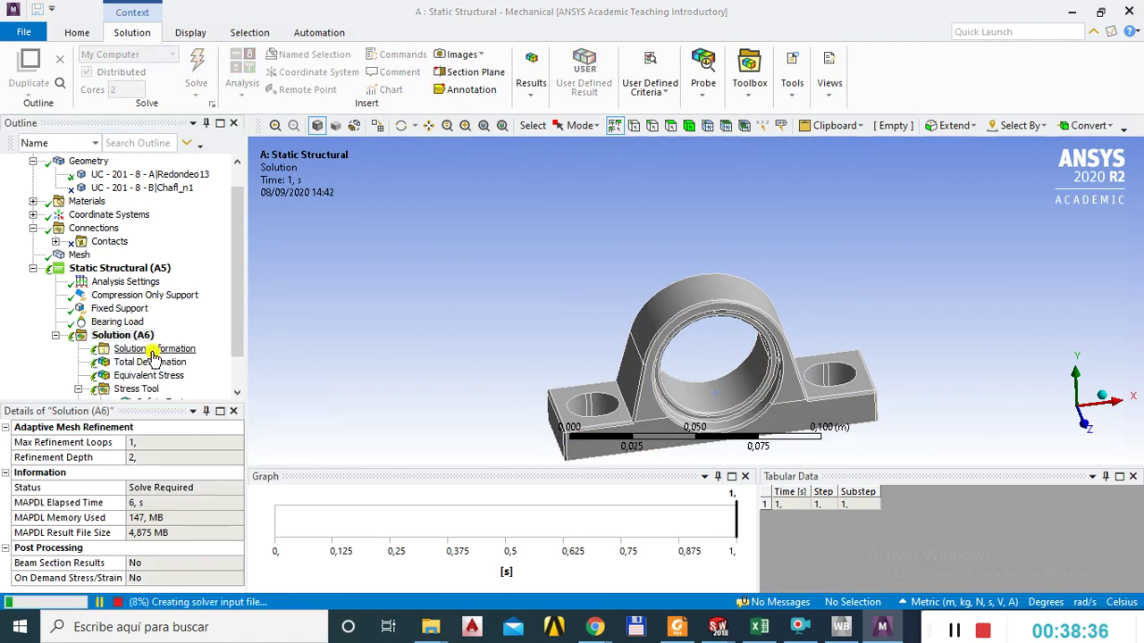
Compare the Total Deformation and Equivalent Stress contours of the housing.
left_click_drag(238, 294, 238, 335)
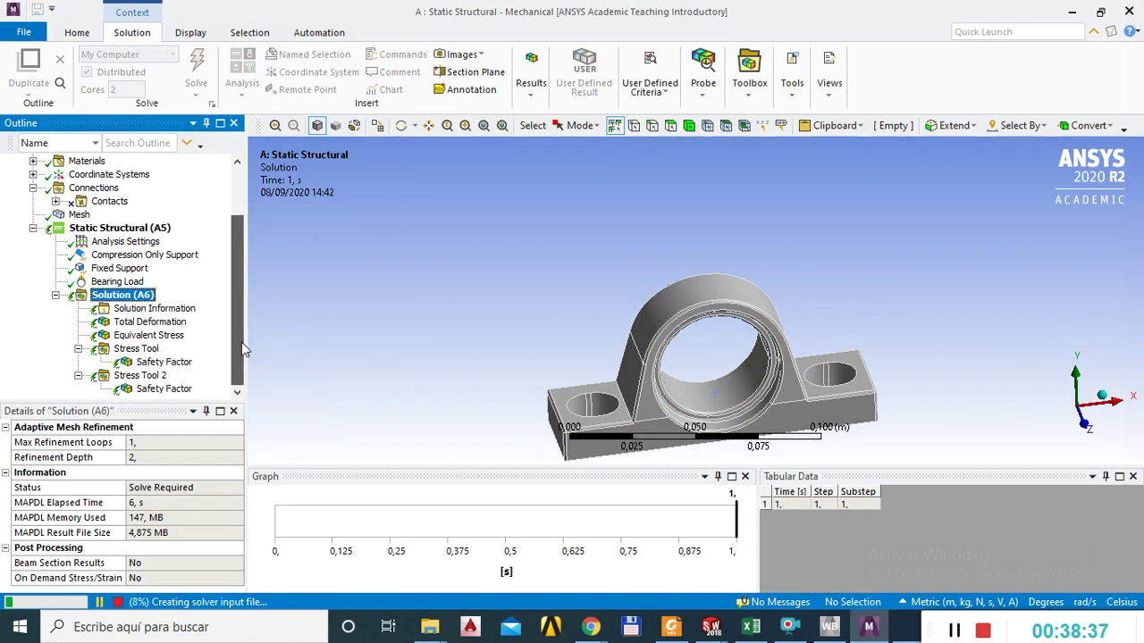
left_click(143, 322)
middle_click_drag(592, 378, 558, 353)
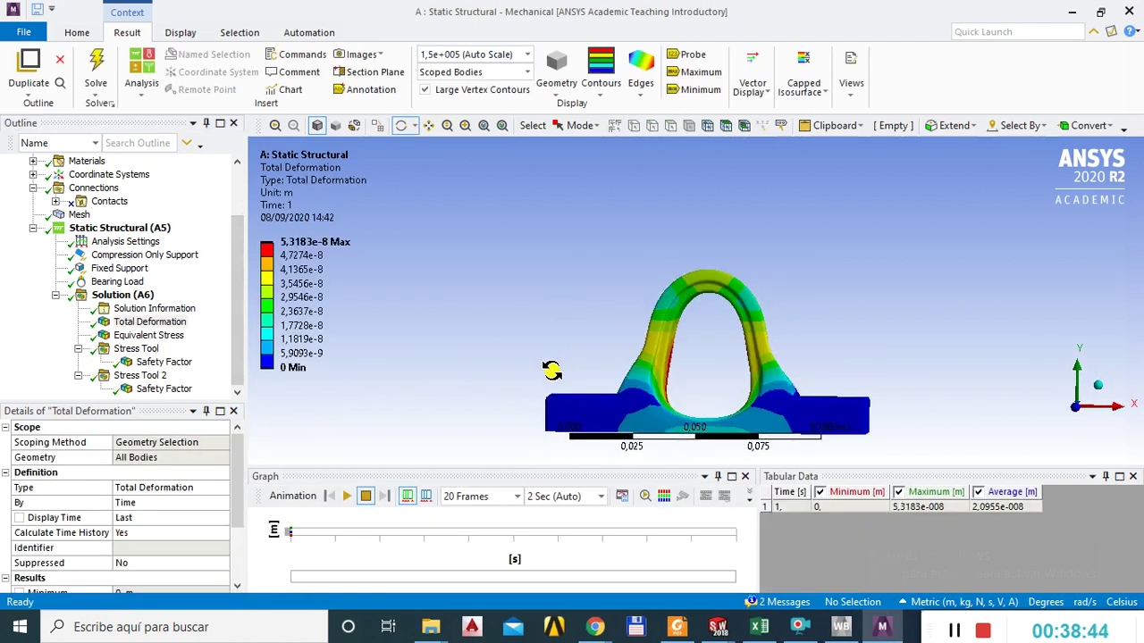
middle_click_drag(664, 391, 678, 413)
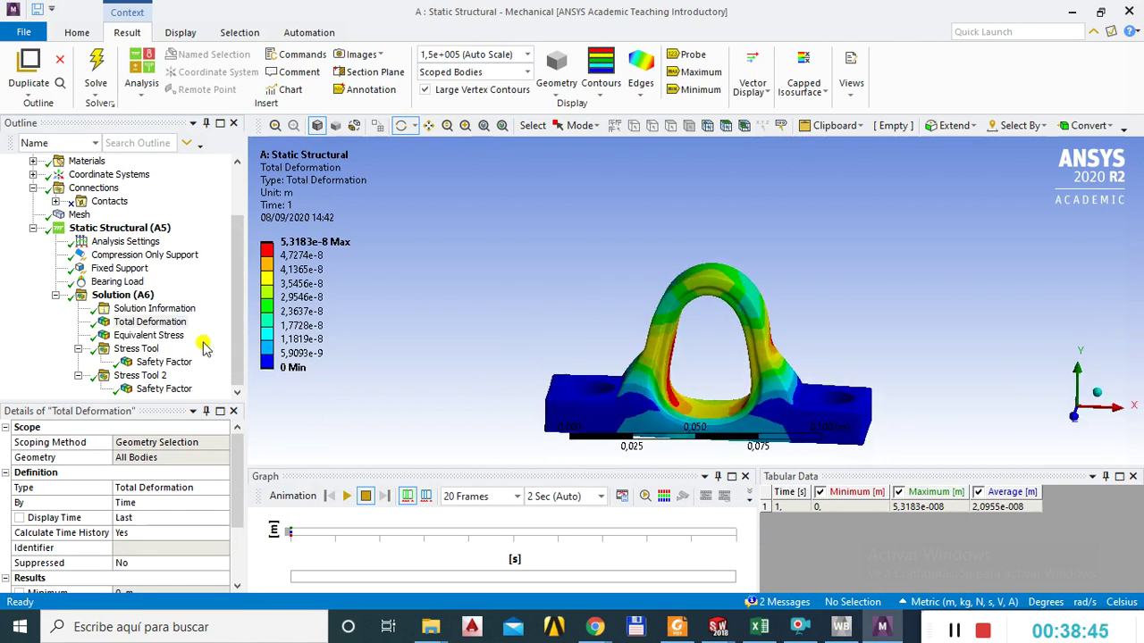
left_click(141, 337)
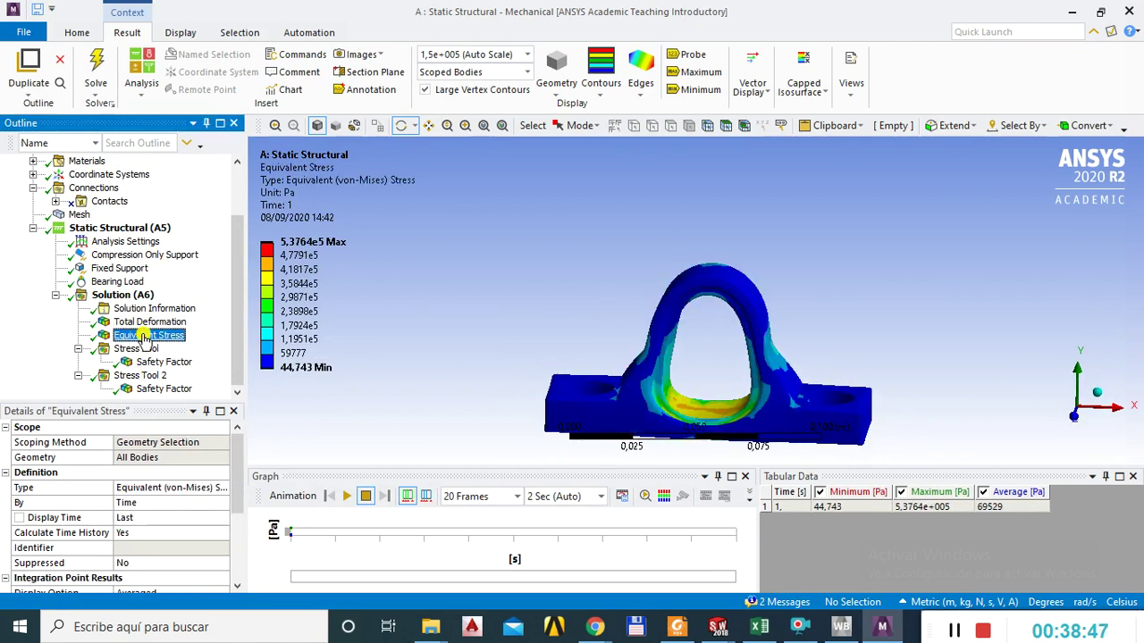
left_click(144, 323)
left_click(149, 337)
left_click_drag(632, 392, 408, 322)
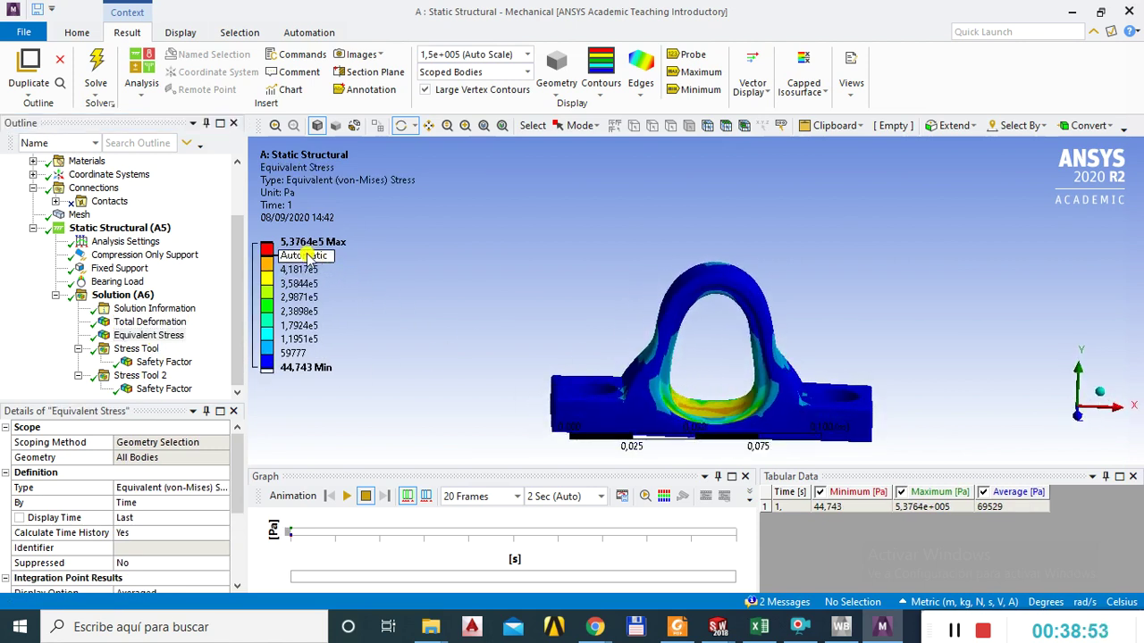
left_click(139, 339)
left_click(179, 324)
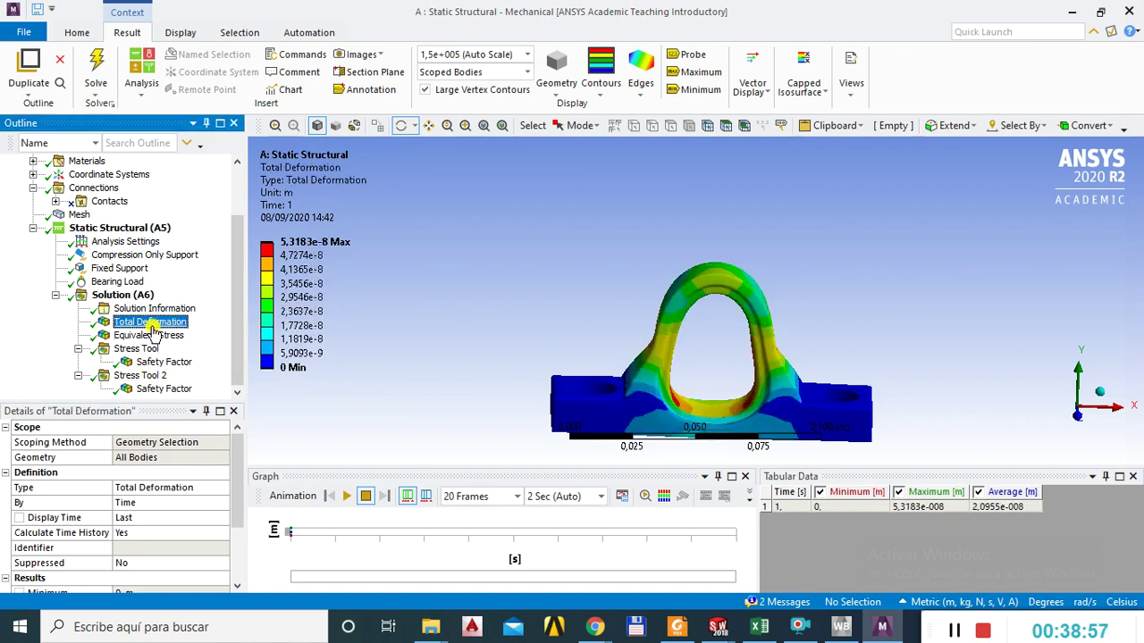
Examine the Equivalent Stress distribution around the housing bore and the maximum and minimum values in its legend.
left_click(161, 337)
left_click_drag(390, 274, 371, 335)
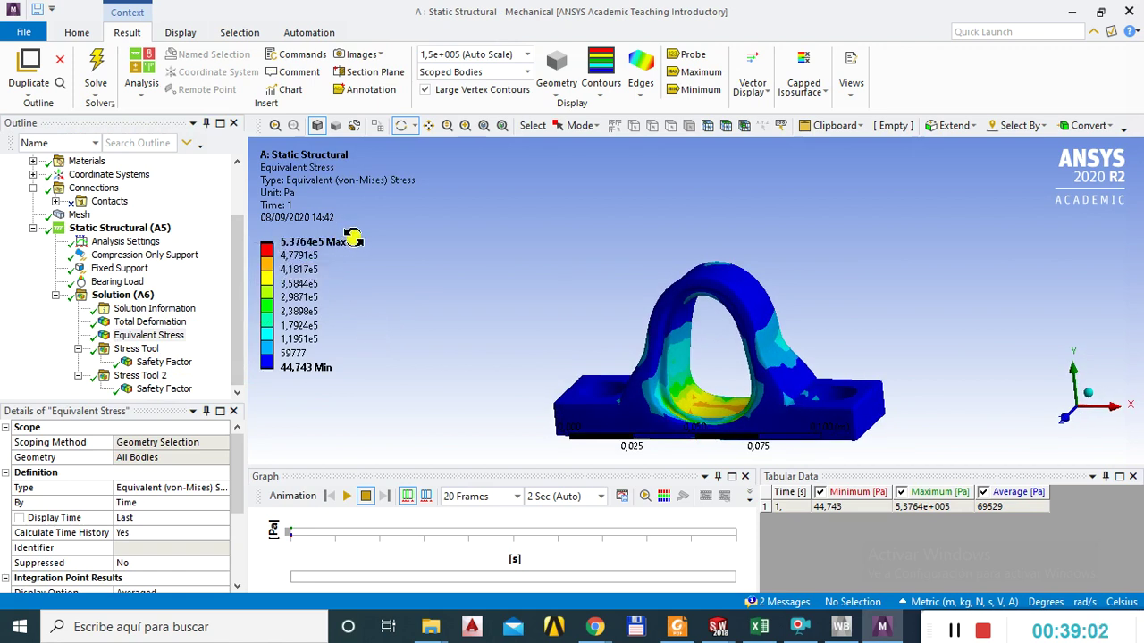
mouse_move(572, 386)
left_mouse_down()
mouse_move(521, 402)
mouse_move(582, 383)
left_mouse_up()
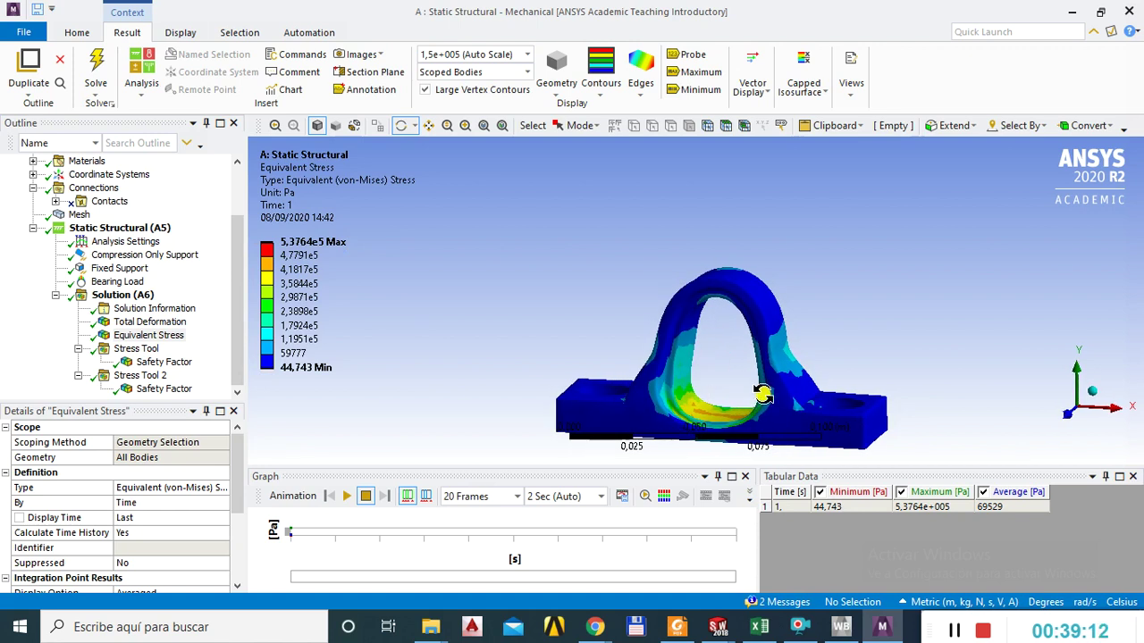
left_click_drag(713, 373, 706, 372)
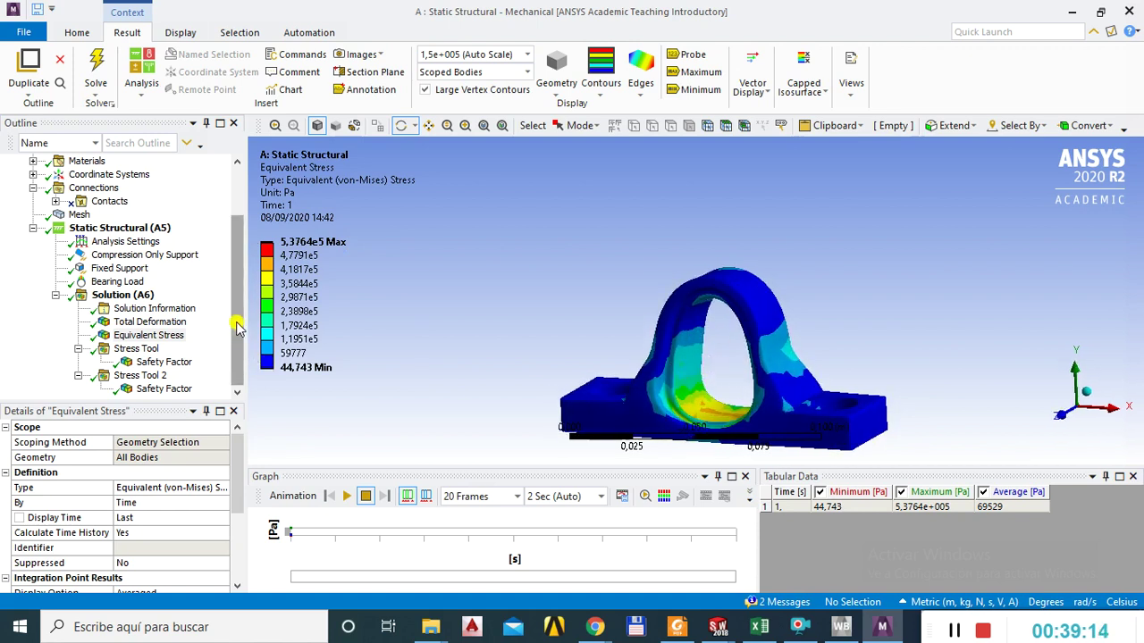
left_click(148, 335)
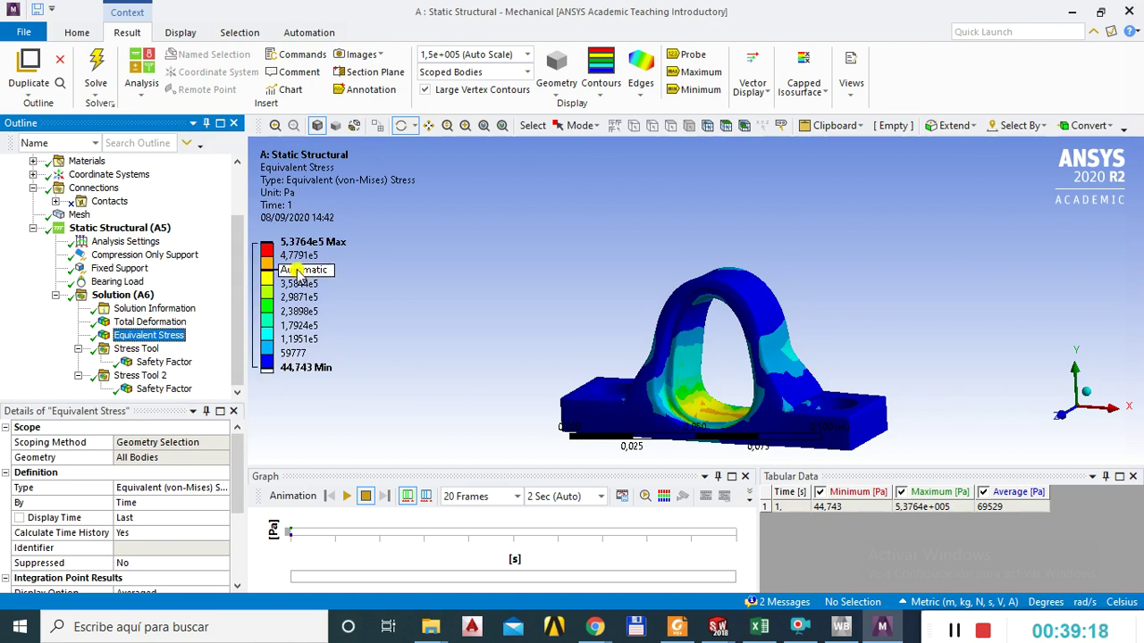
left_click(325, 373)
left_click(353, 296)
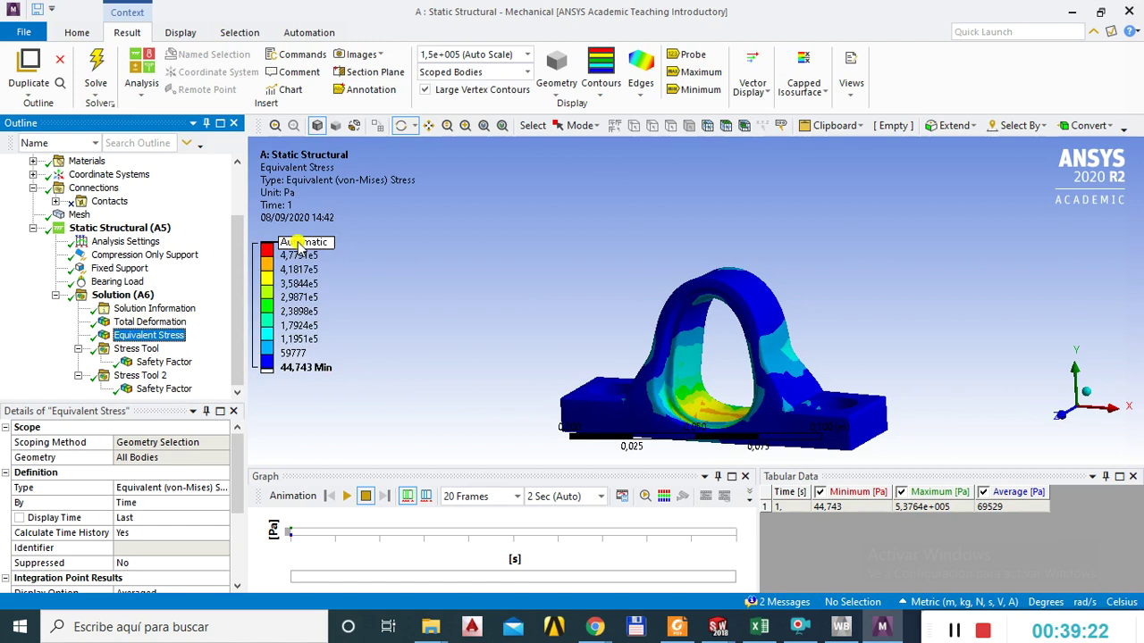
left_click(324, 245)
left_click(380, 247)
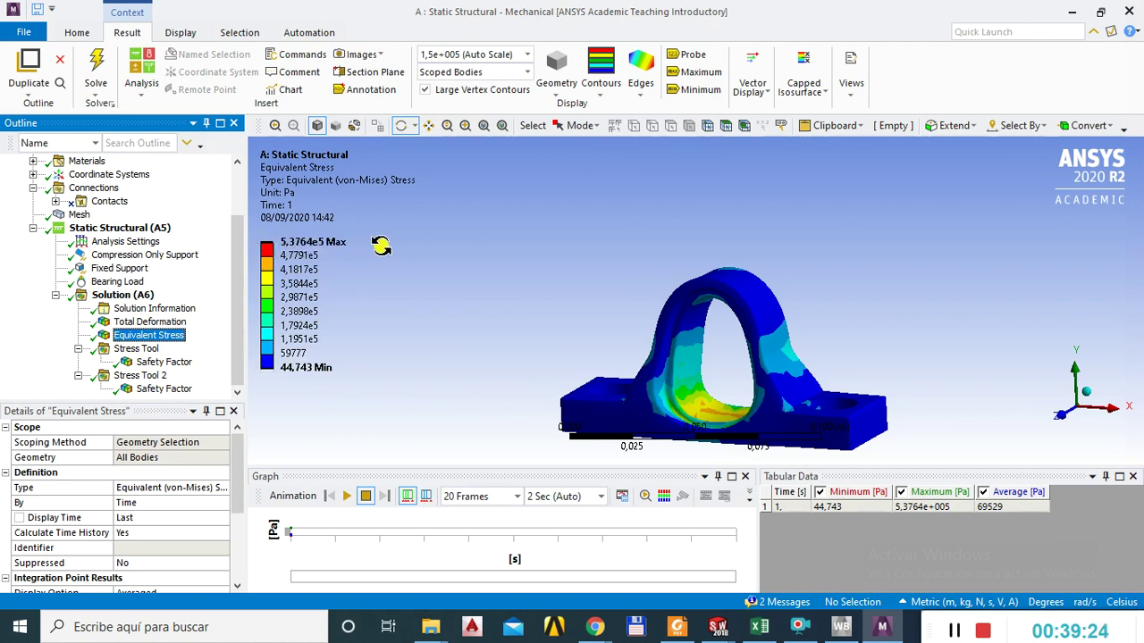
left_click(334, 243)
left_click(351, 250)
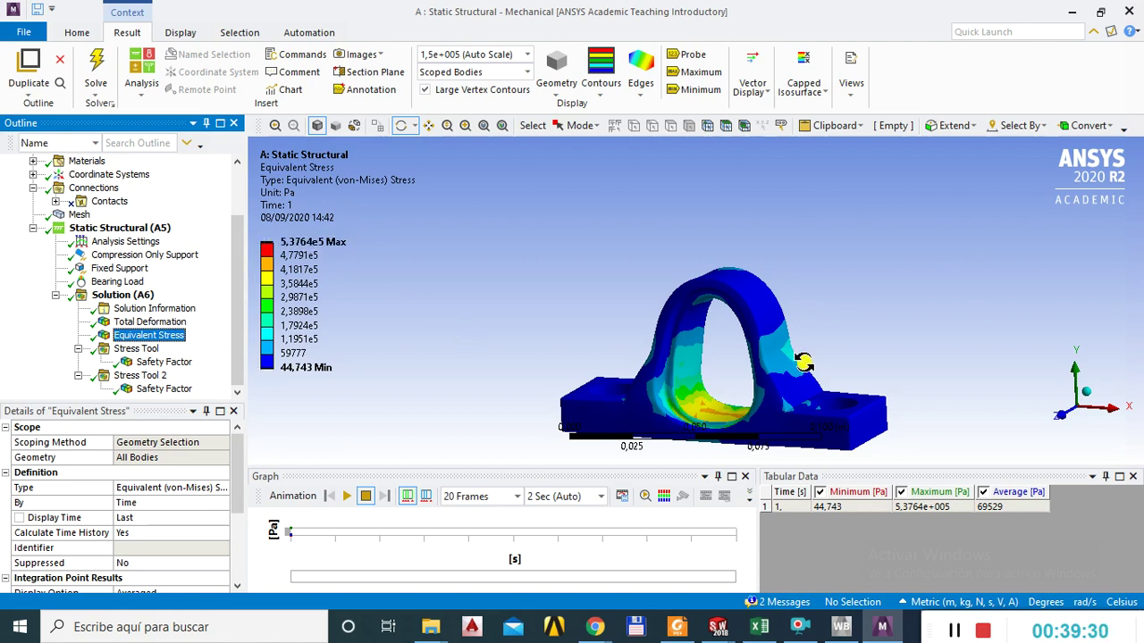
left_click_drag(693, 413, 750, 406)
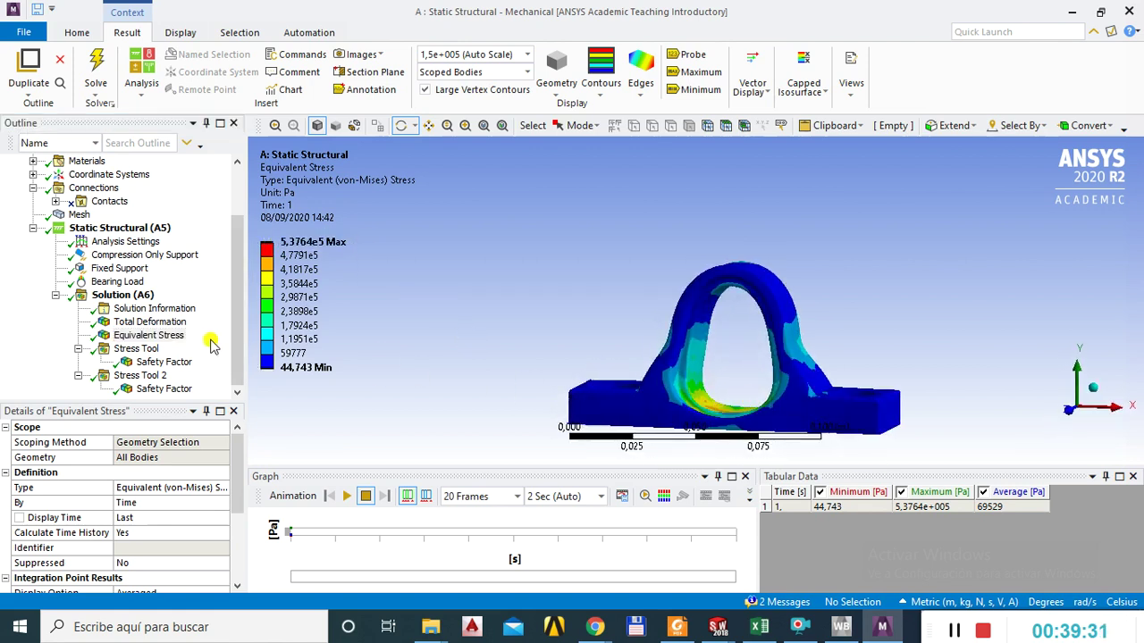
Check the Safety Factor results under both Stress Tool and Stress Tool 2.
left_click(164, 363)
left_click_drag(562, 354, 666, 386)
left_click(165, 389)
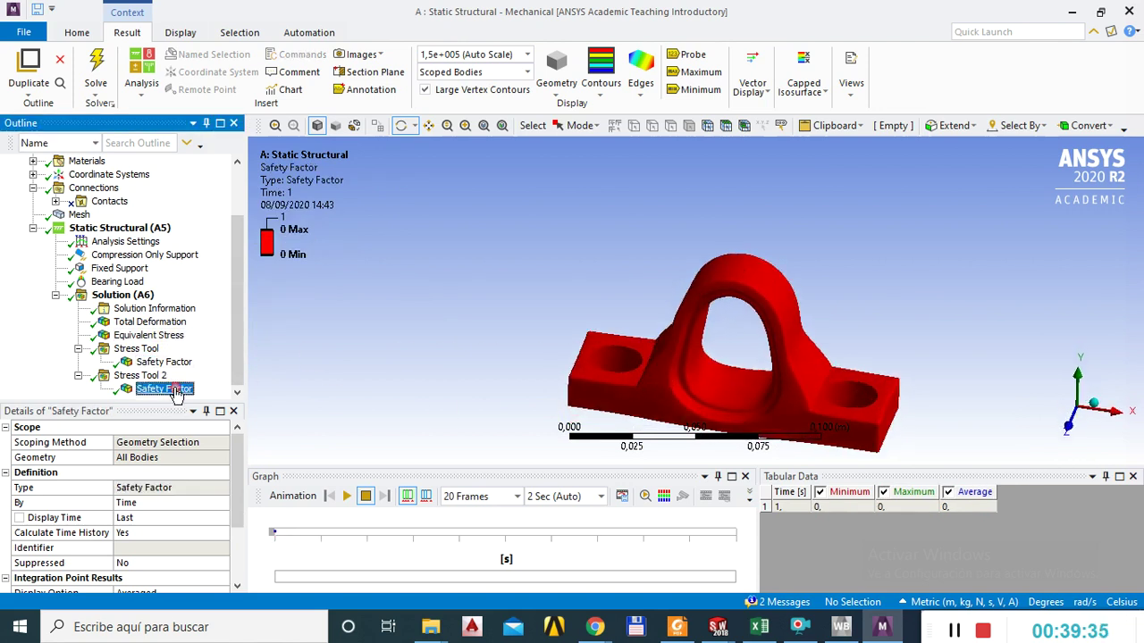
left_click(143, 361)
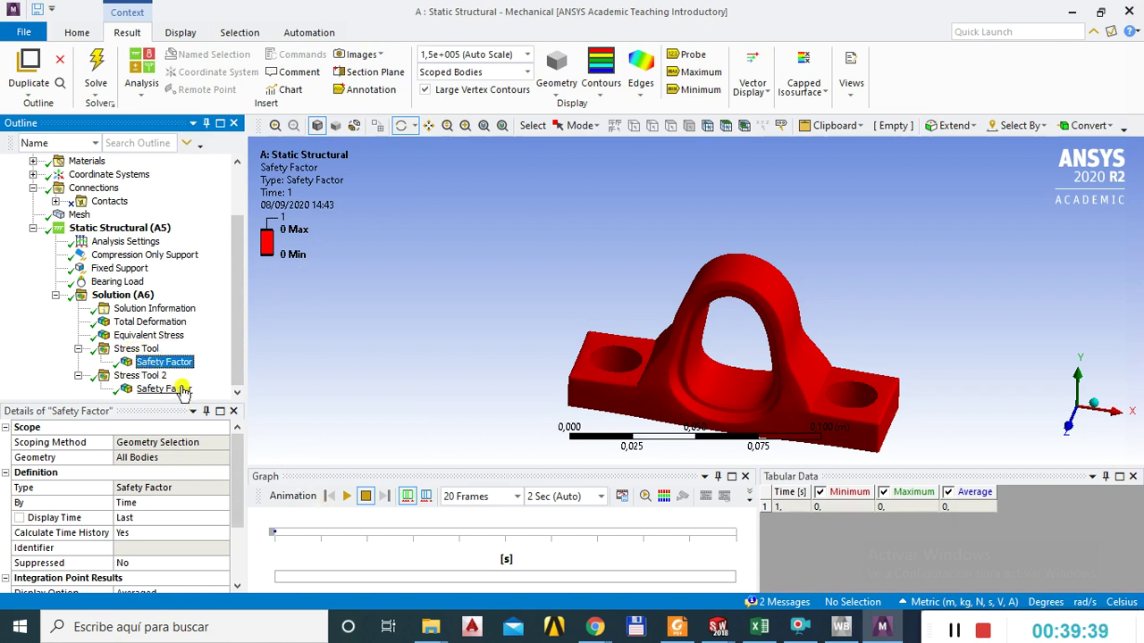
left_click(165, 390)
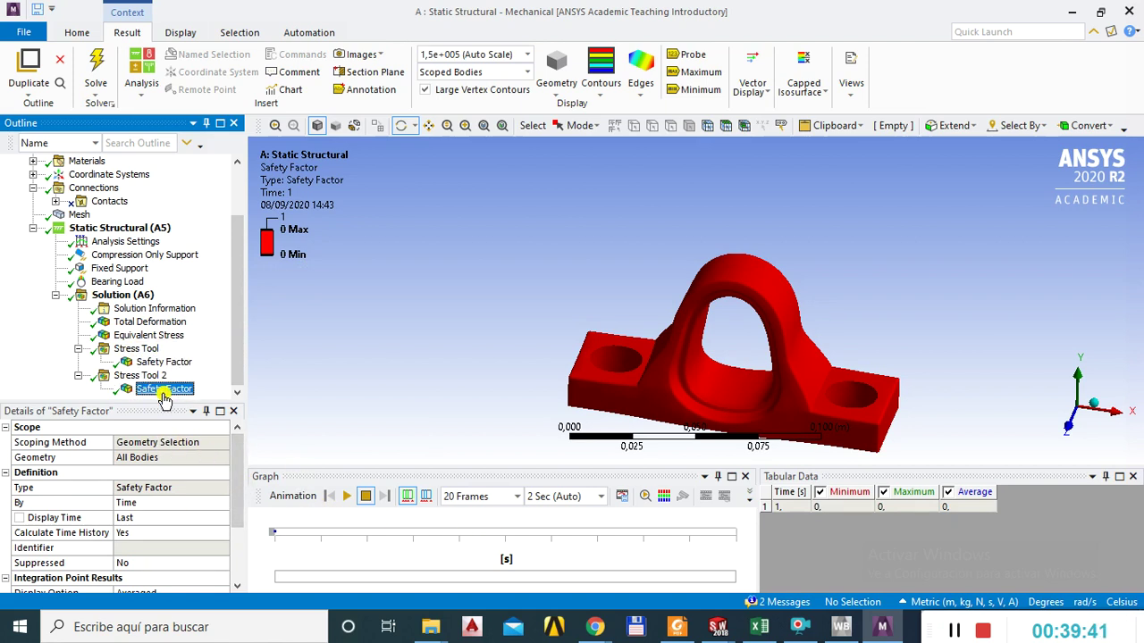
left_click(164, 362)
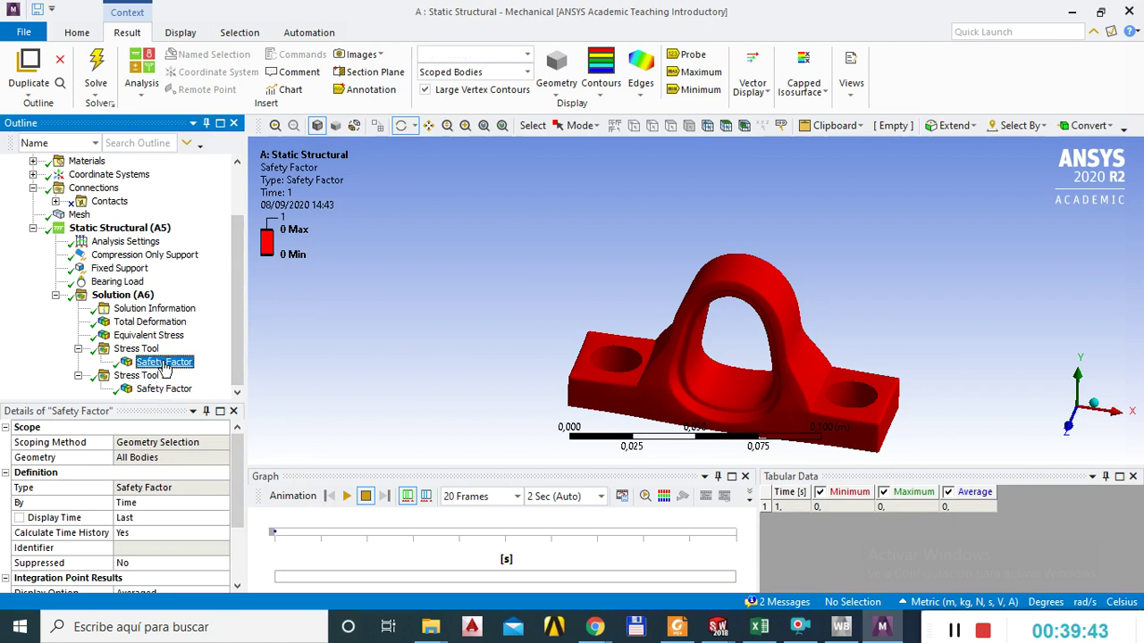
left_click(134, 349)
left_click(165, 362)
Delete Stress Tool and Stress Tool 2 together from the Solution.
left_click(135, 349)
left_click(140, 377, "ctrl")
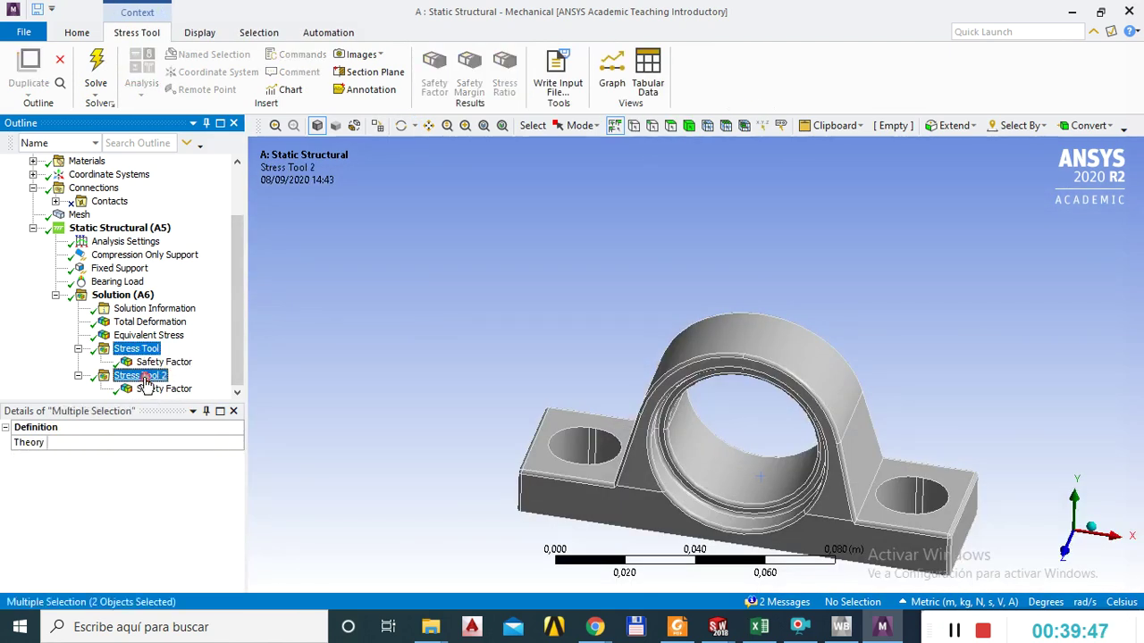
right_click(122, 349)
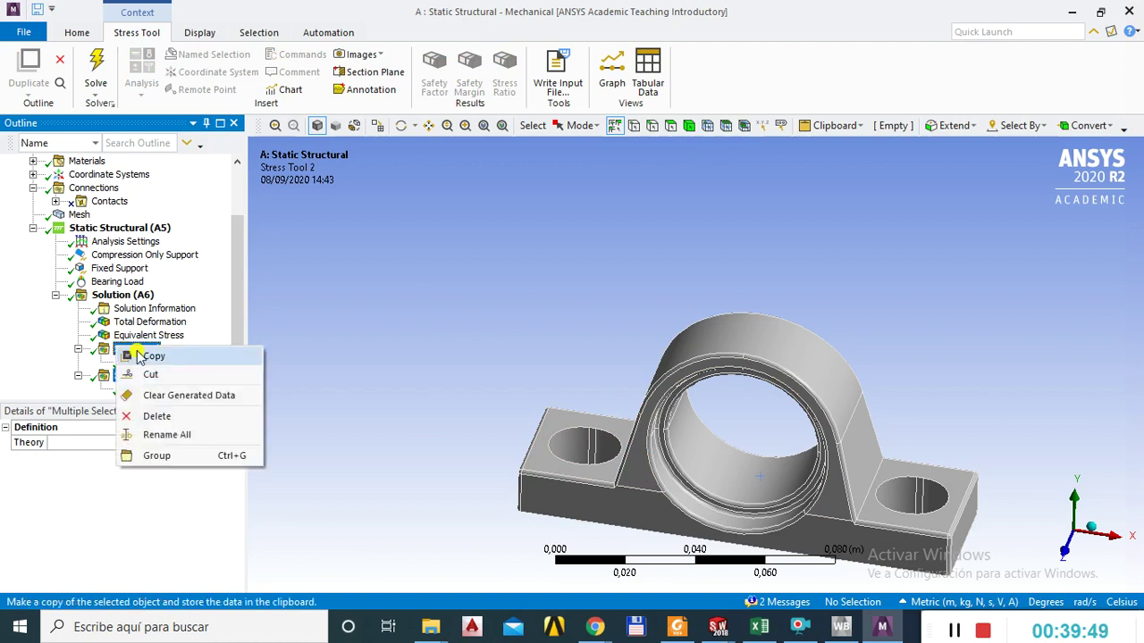
left_click(147, 413)
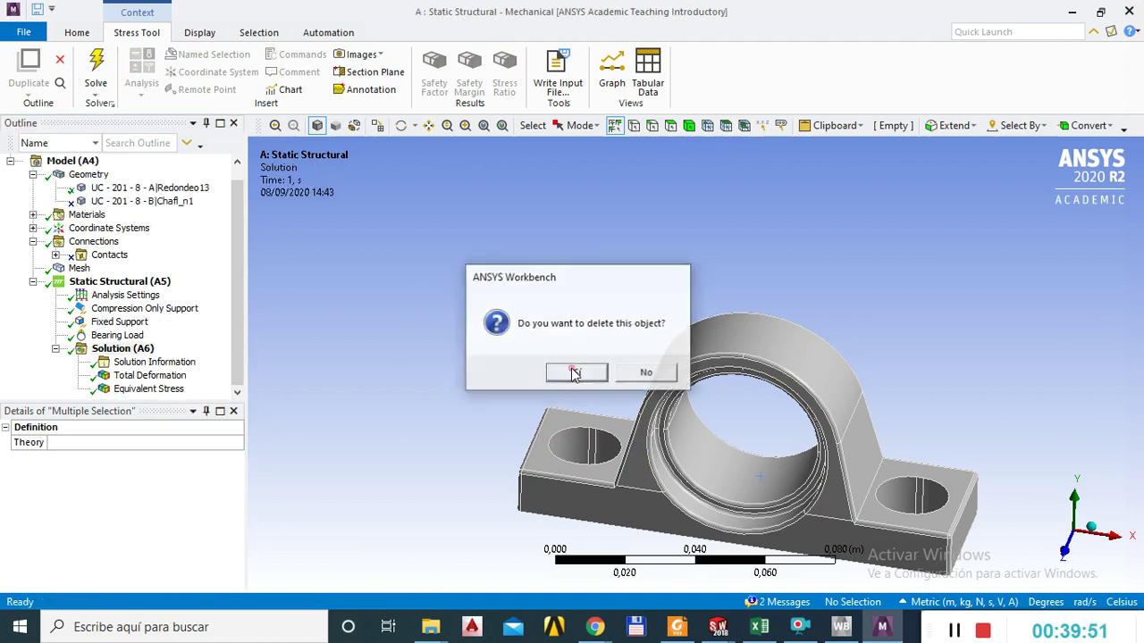
left_click(577, 372)
Insert a Max Equivalent Stress tool under the Solution with the lower inner face of the housing bore selected.
left_click_drag(143, 348, 676, 371)
left_click(676, 371)
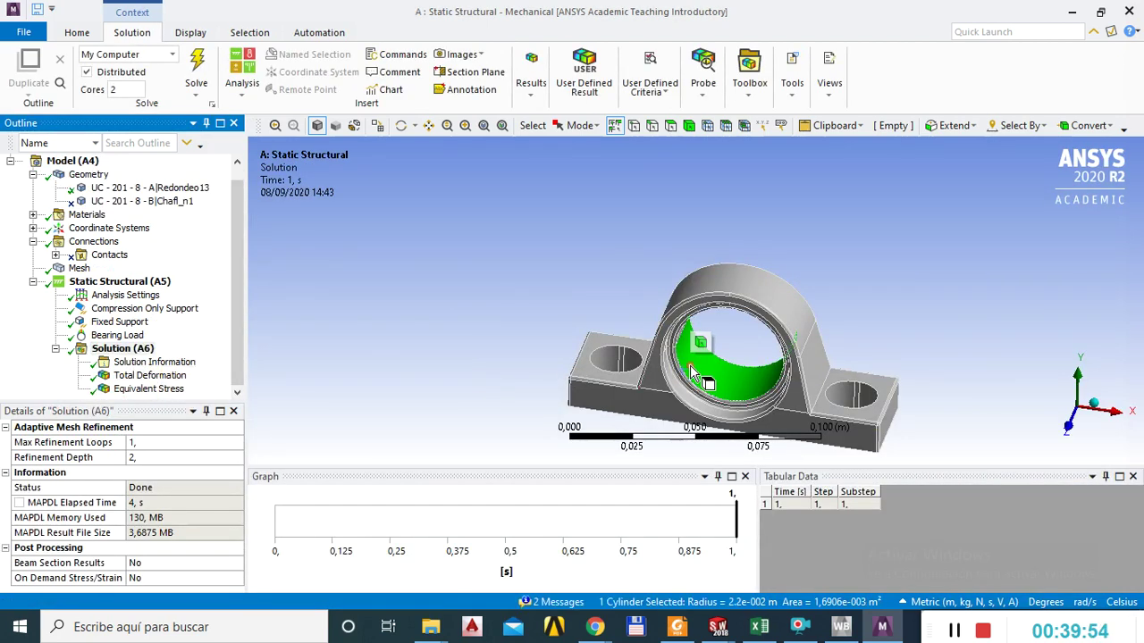
left_click(118, 352)
right_click(119, 352)
mouse_move(166, 360)
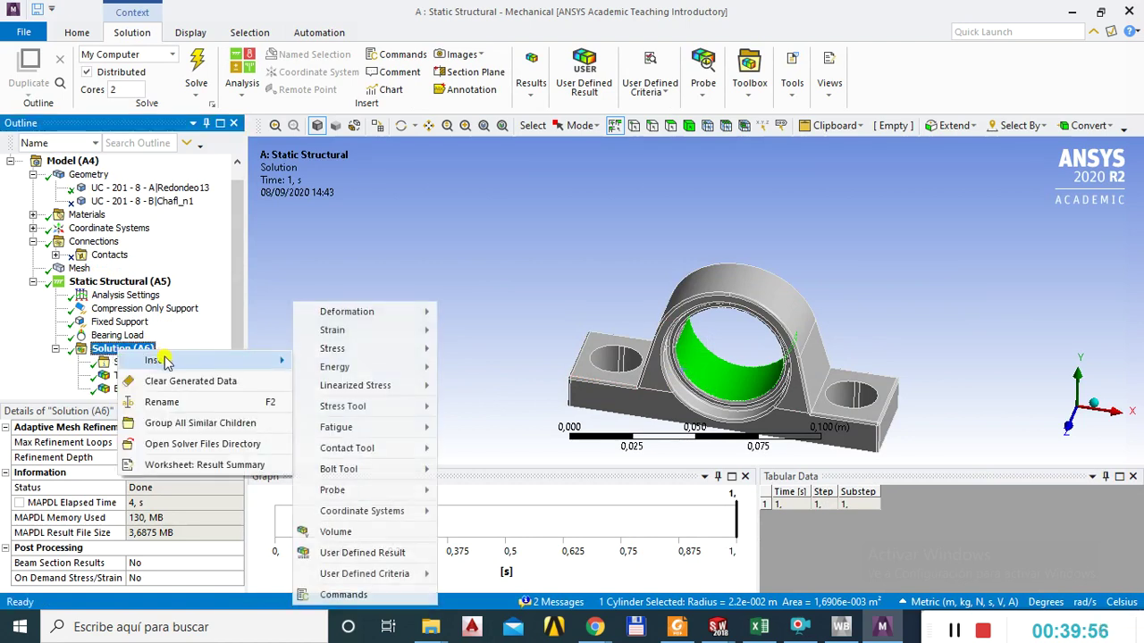
mouse_move(371, 417)
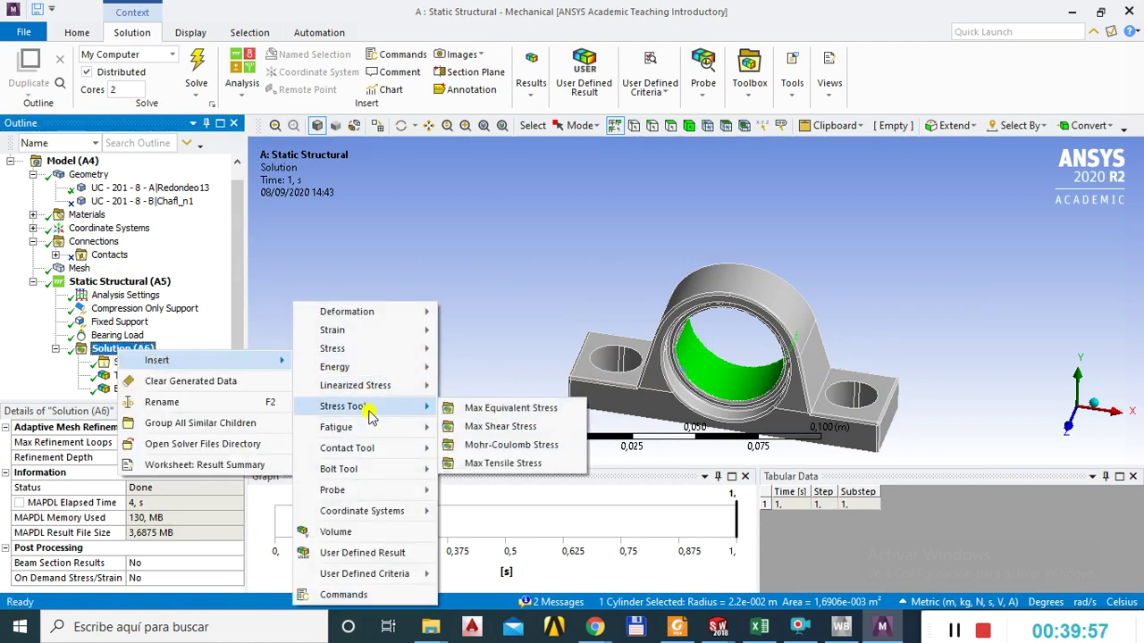
left_click(503, 408)
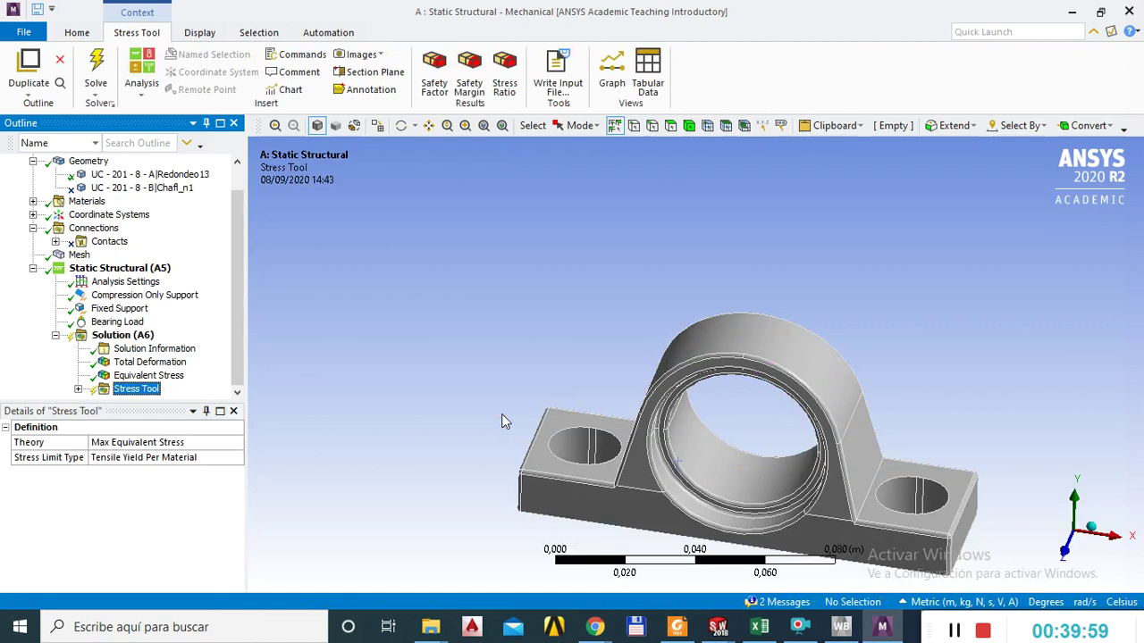
Insert a second stress tool under the Solution using the Mohr-Coulomb Stress theory.
left_click(125, 336)
right_click(127, 338)
mouse_move(165, 346)
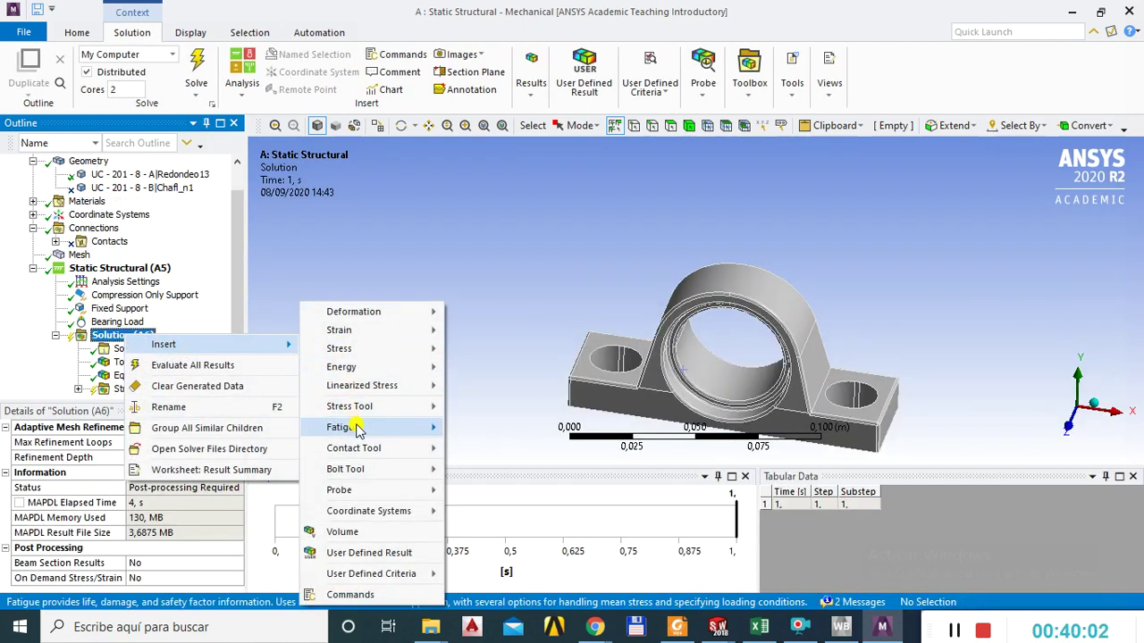
mouse_move(385, 409)
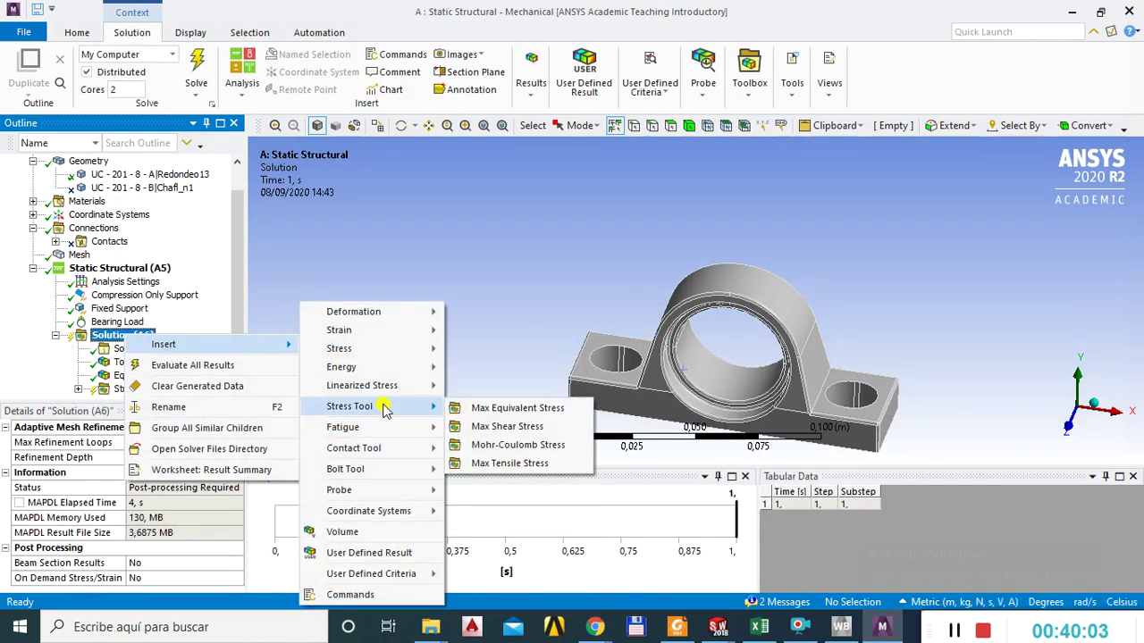
left_click(505, 445)
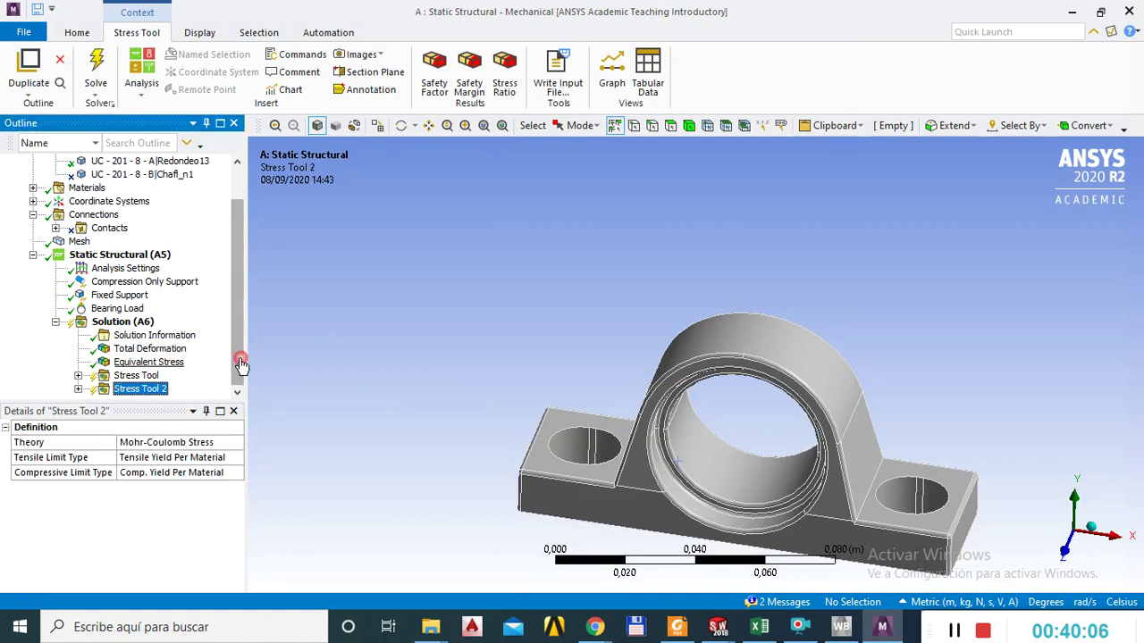
Evaluate all results so both new stress tools are calculated.
left_click(135, 386)
right_click(127, 376)
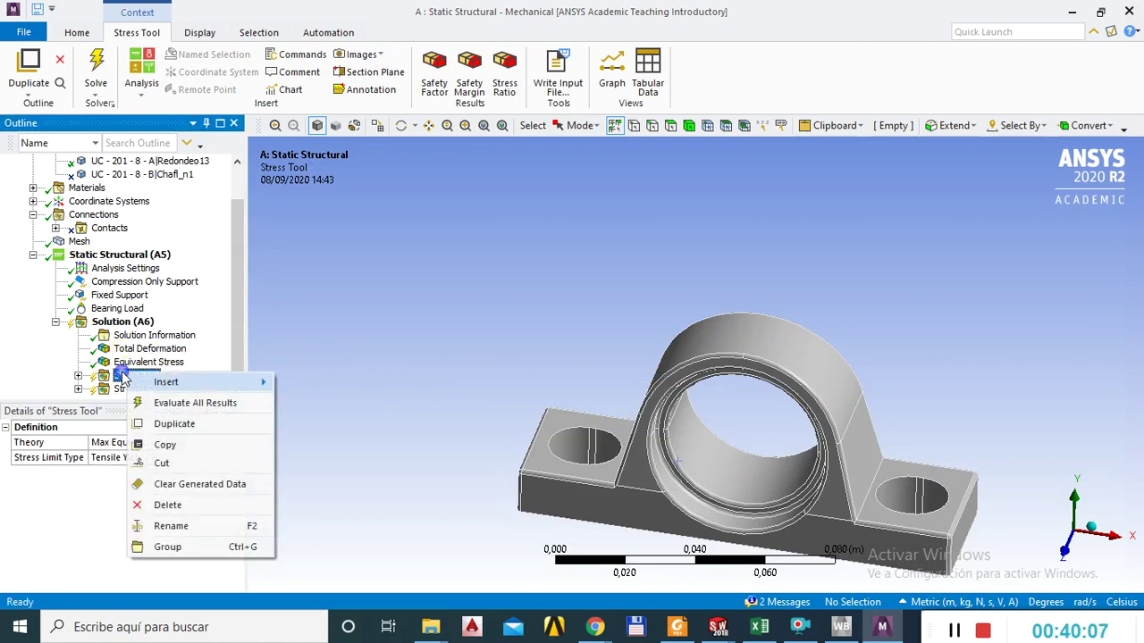
left_click(178, 405)
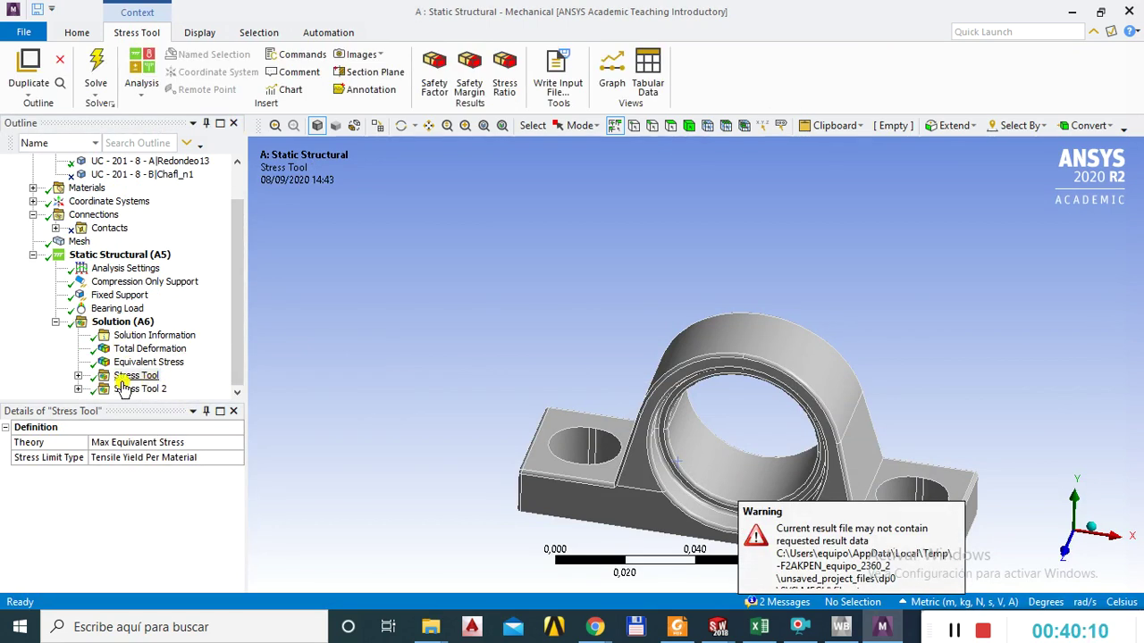
Inspect the Safety Factor contour under Stress Tool and the theory and limit settings of Stress Tool 2.
left_click(79, 376)
left_click(145, 389)
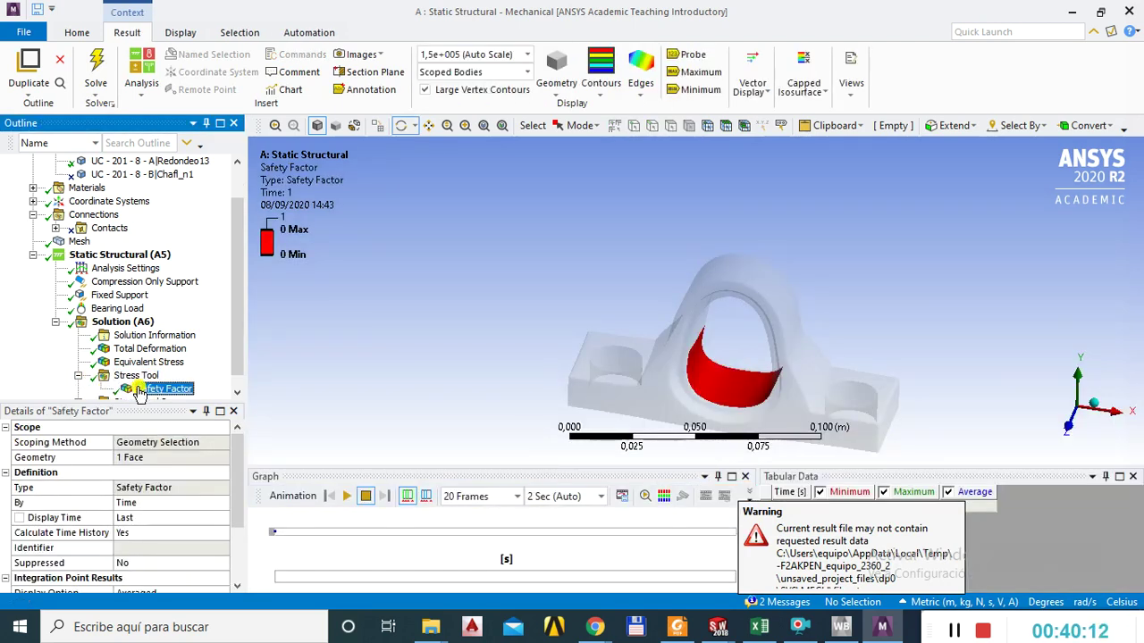
left_click_drag(720, 371, 751, 350)
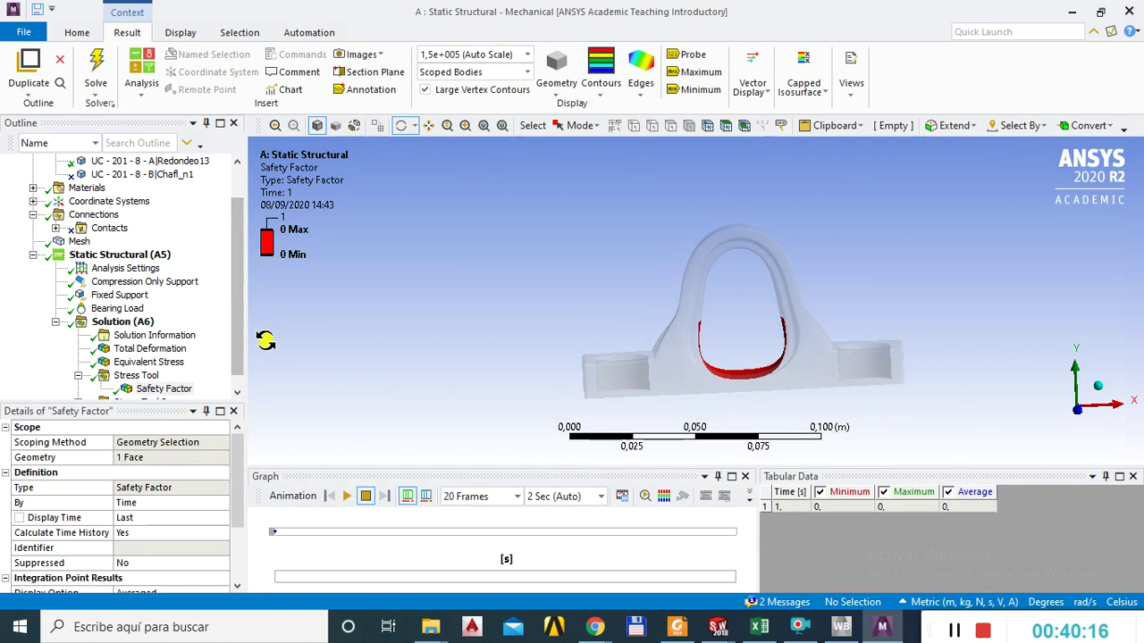
left_click_drag(239, 337, 242, 358)
left_click(141, 389)
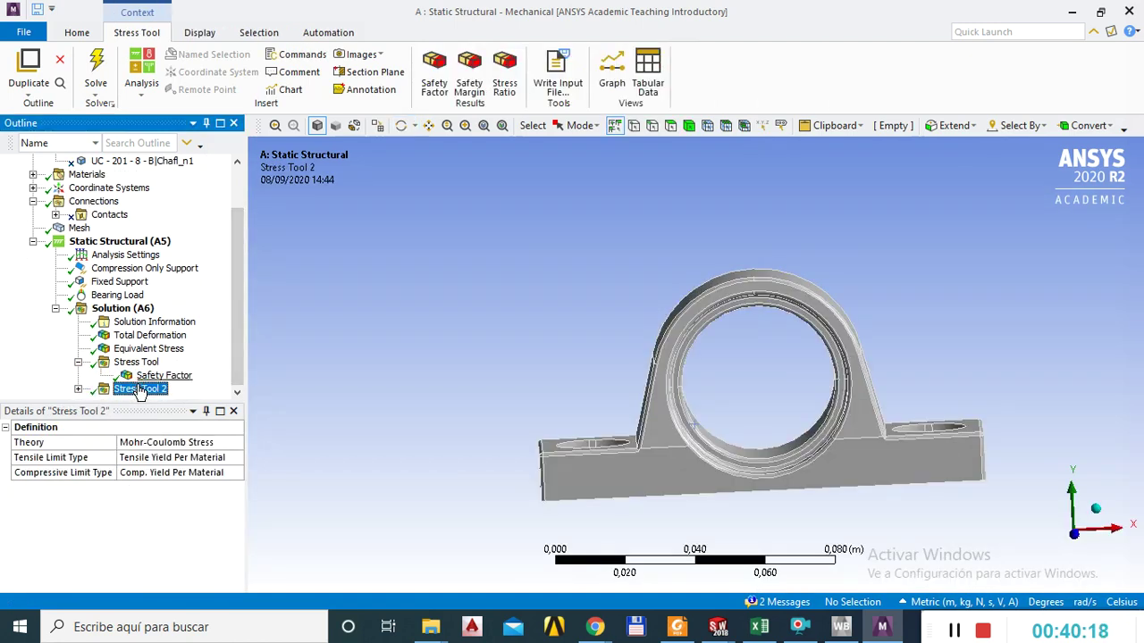
left_click(78, 389)
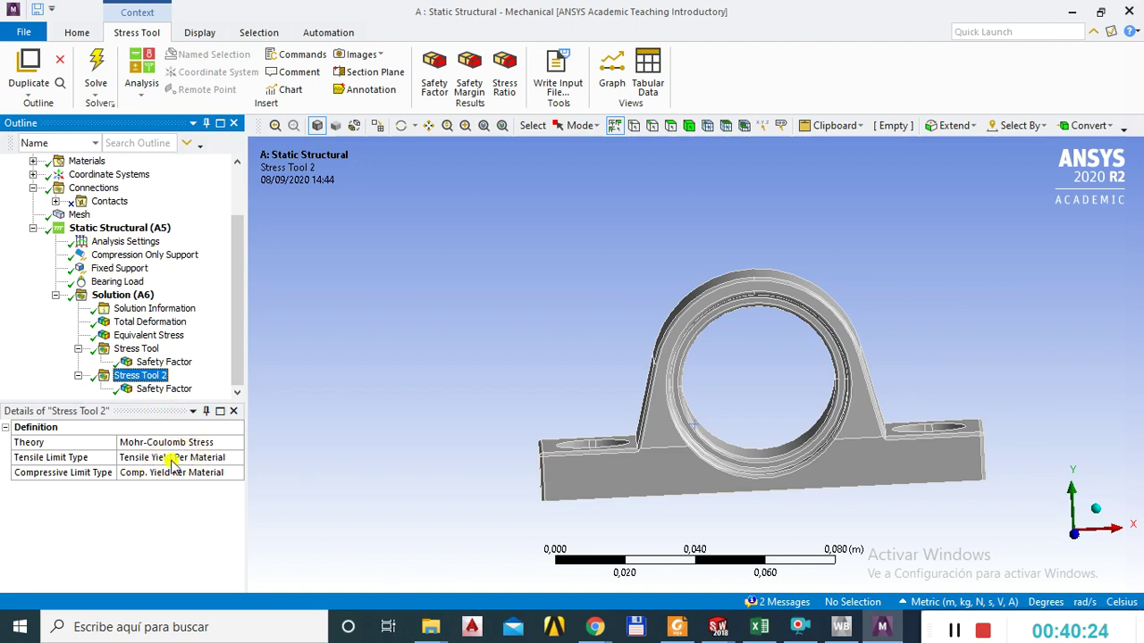
Review the Equivalent Stress and Total Deformation contours, and recheck the Safety Factor under Stress Tool.
left_click(145, 335)
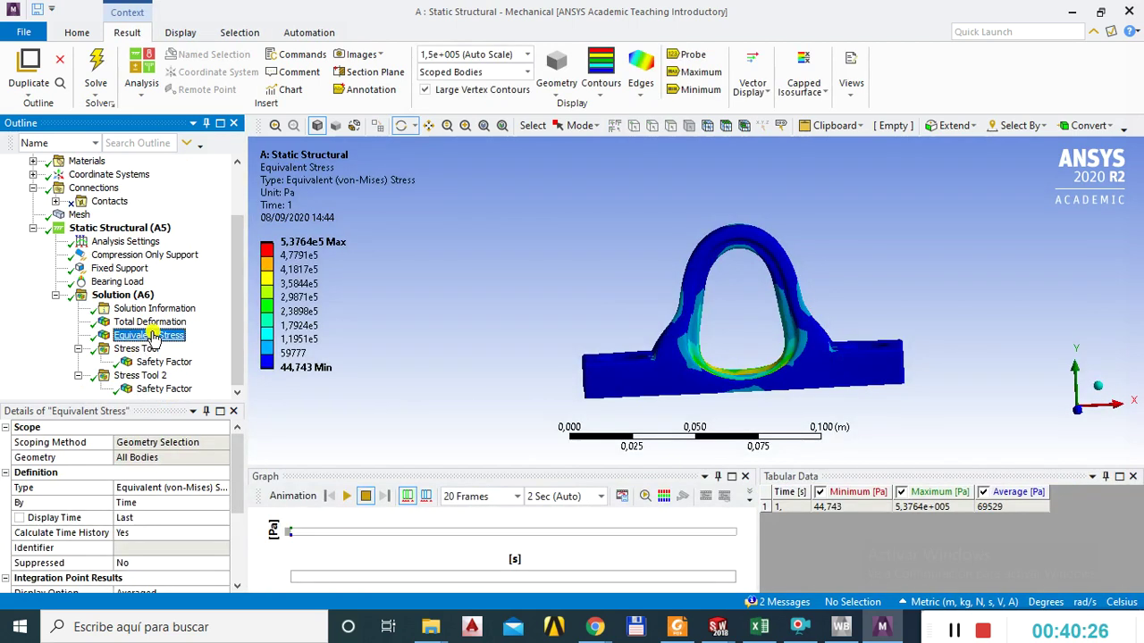
left_click(152, 322)
left_click_drag(636, 345, 527, 328)
left_click(159, 362)
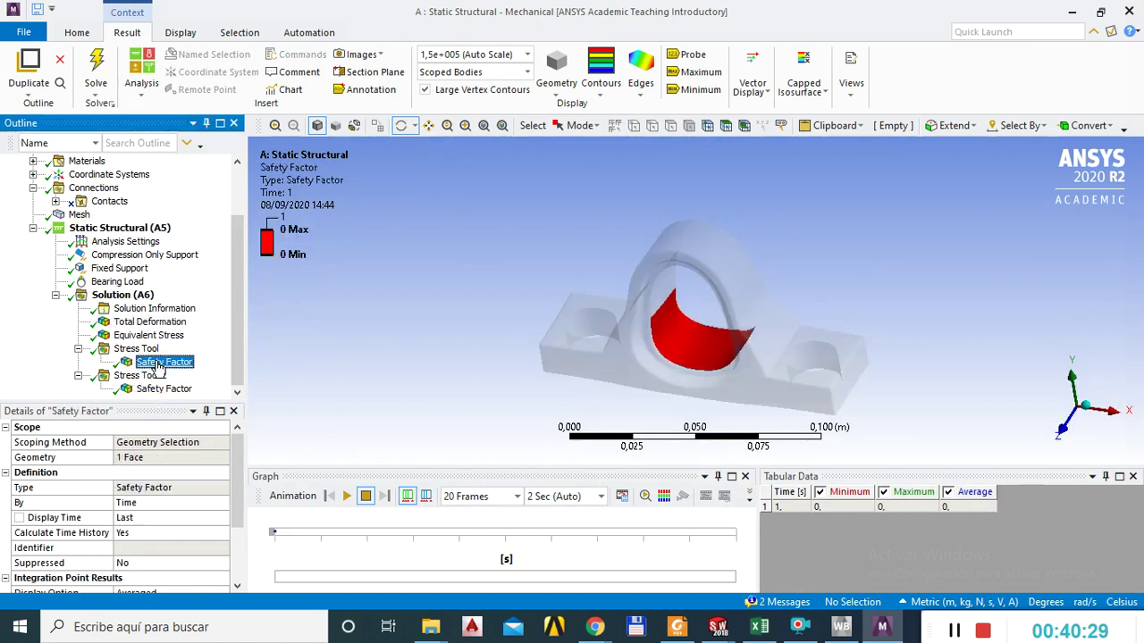
left_click_drag(236, 307, 240, 255)
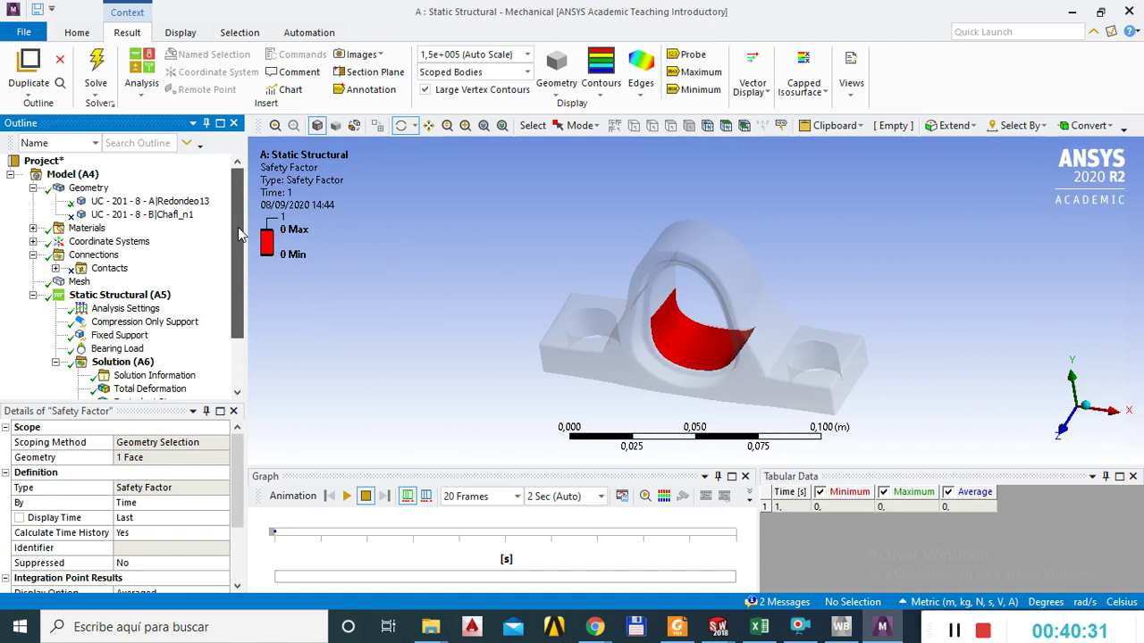
left_click_drag(241, 255, 241, 300)
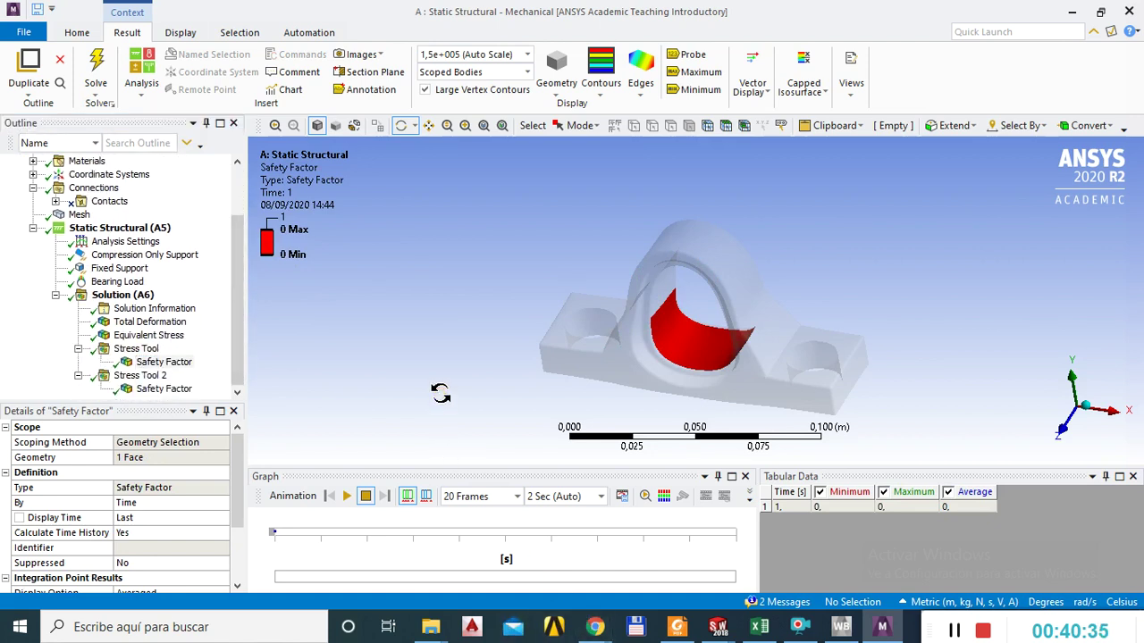
Compare the Safety Factor results of both stress tools with the Equivalent Stress contour around the bore.
left_click(238, 361)
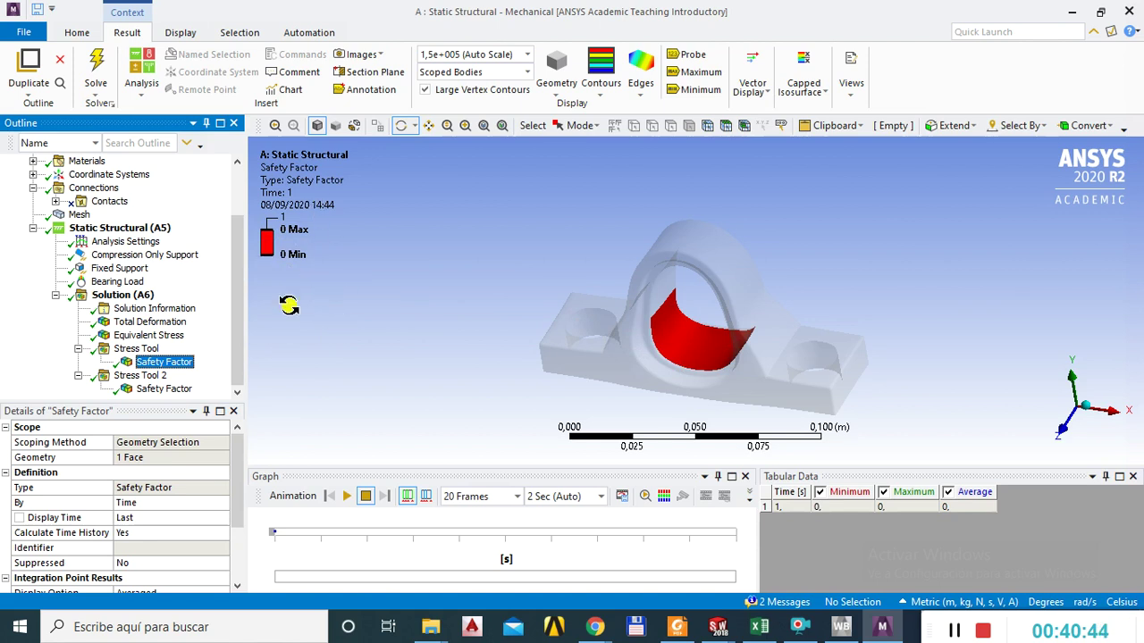
left_click(159, 390)
left_click(158, 365)
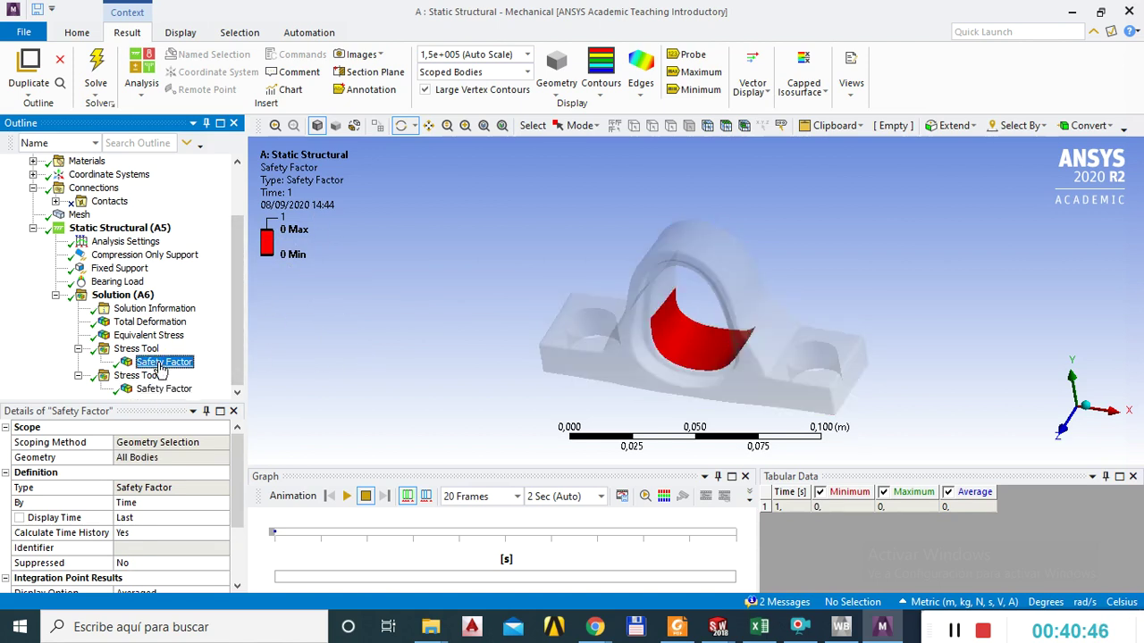
left_click(136, 348)
left_click(145, 335)
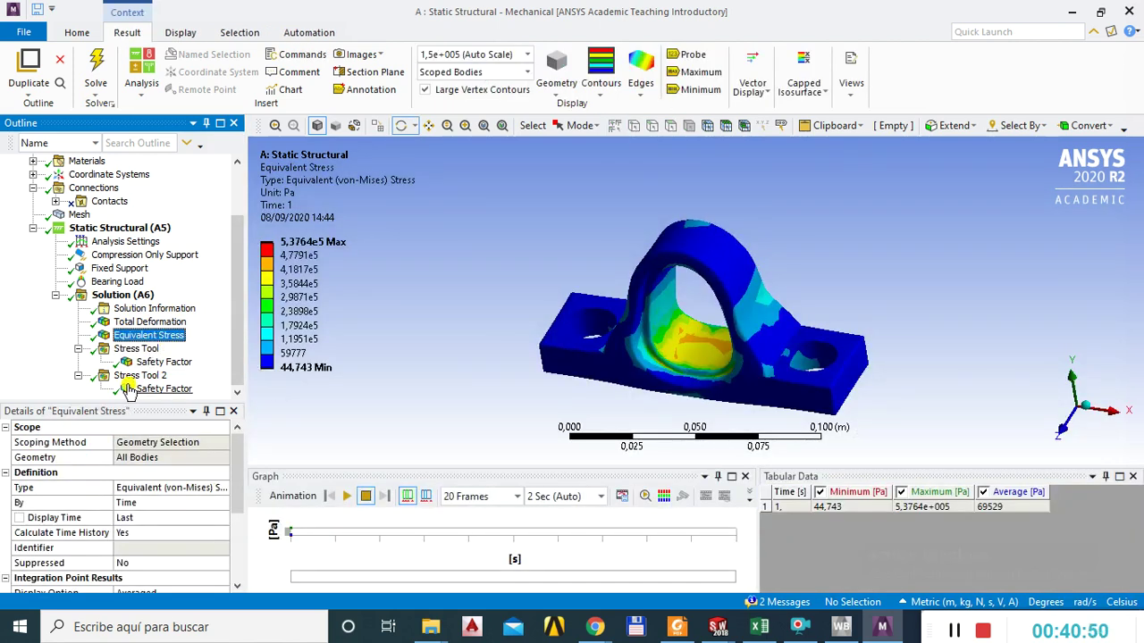
mouse_move(669, 354)
left_mouse_down()
mouse_move(691, 348)
mouse_move(679, 346)
left_mouse_up()
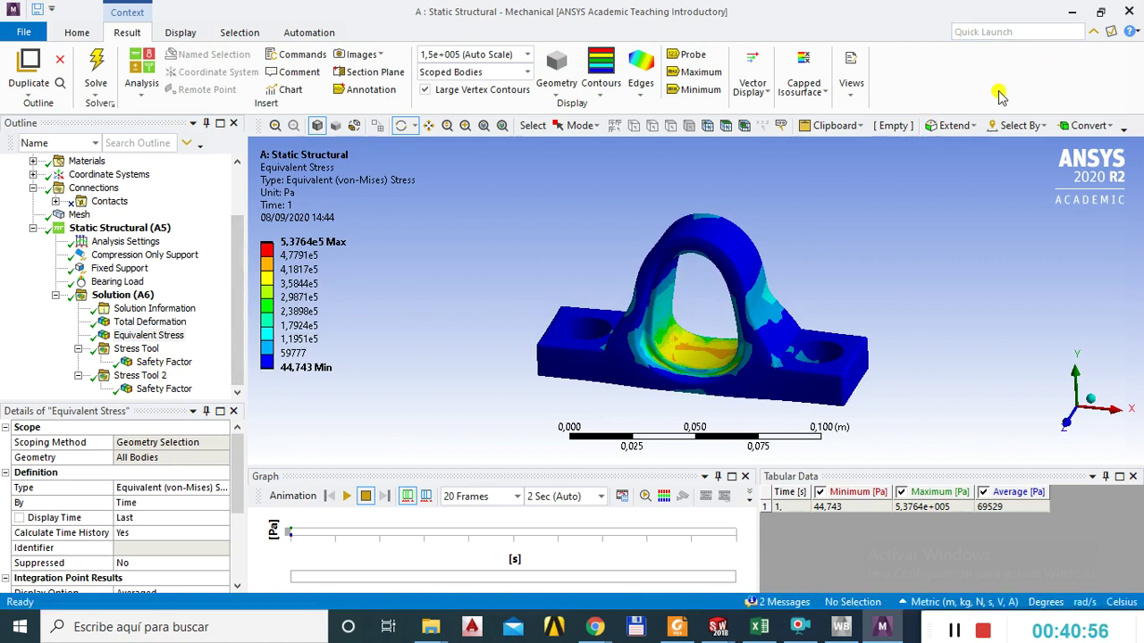
Switch to the Google Meet window in Chrome, read the new chat question, and return to ANSYS Mechanical.
mouse_move(595, 632)
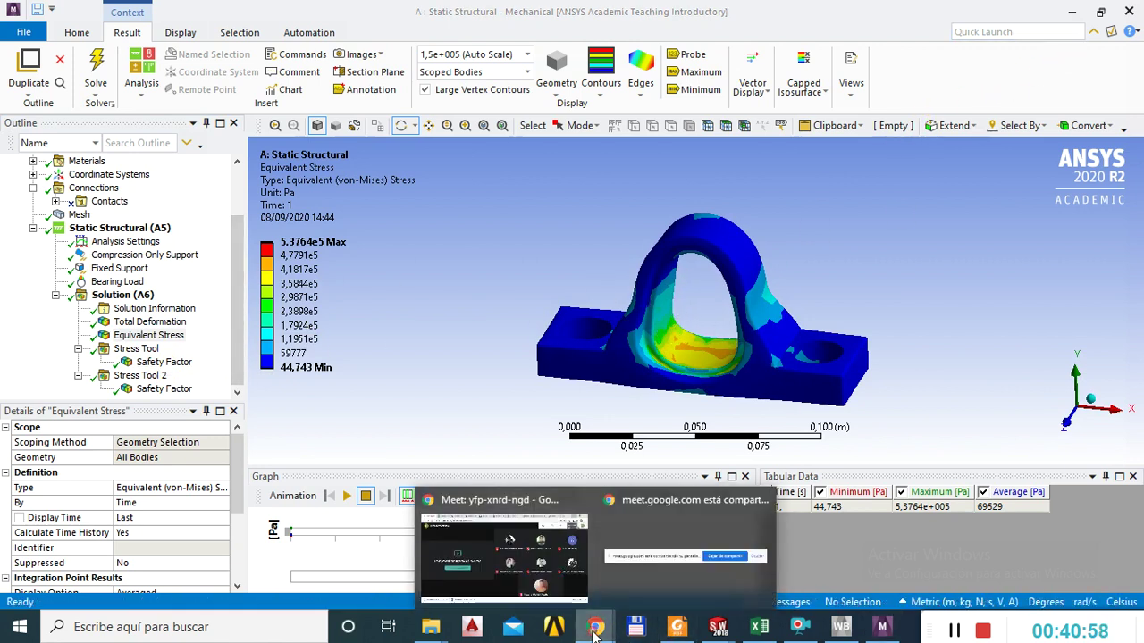
left_click(510, 506)
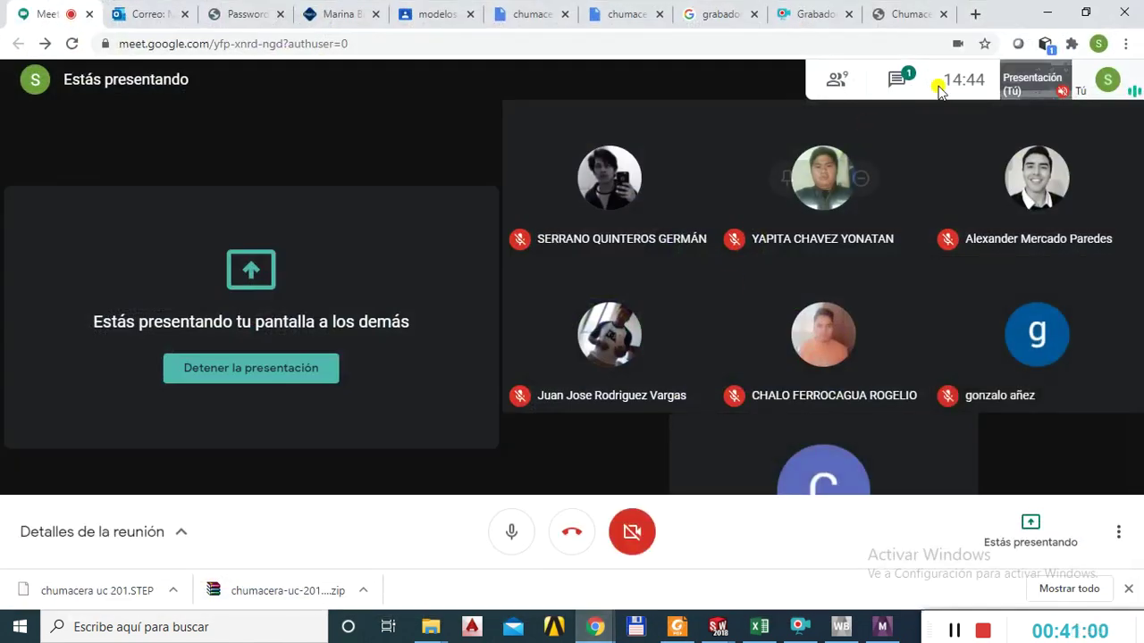
left_click(897, 79)
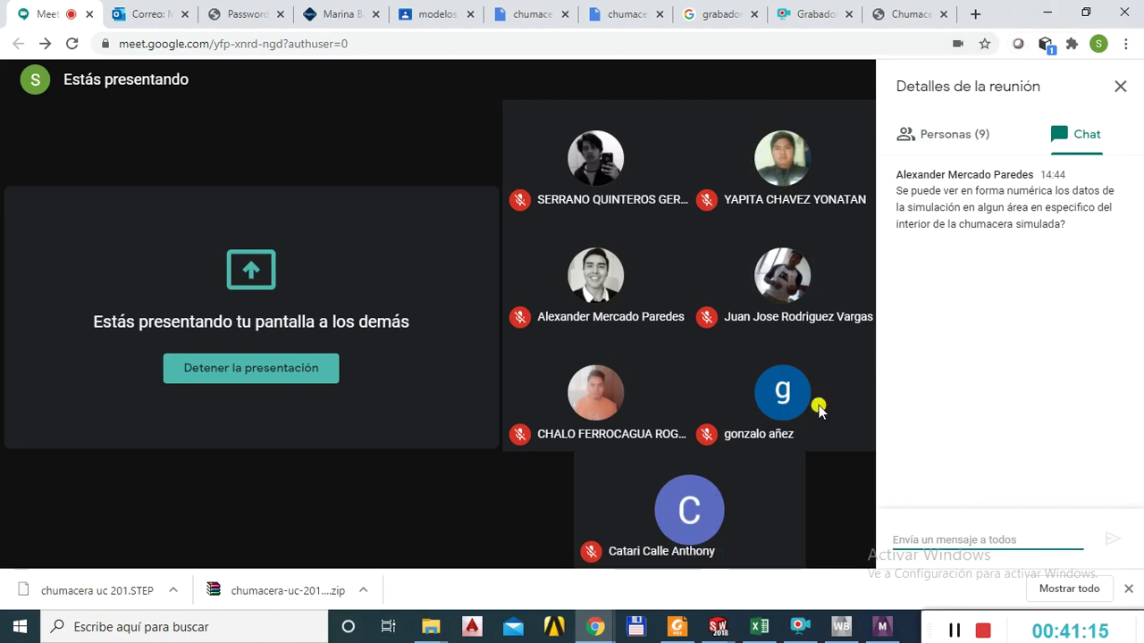
left_click(1046, 12)
Search the available display, selection and general commands for a tool that gives numerical results at a specific area.
left_click_drag(407, 372, 661, 393)
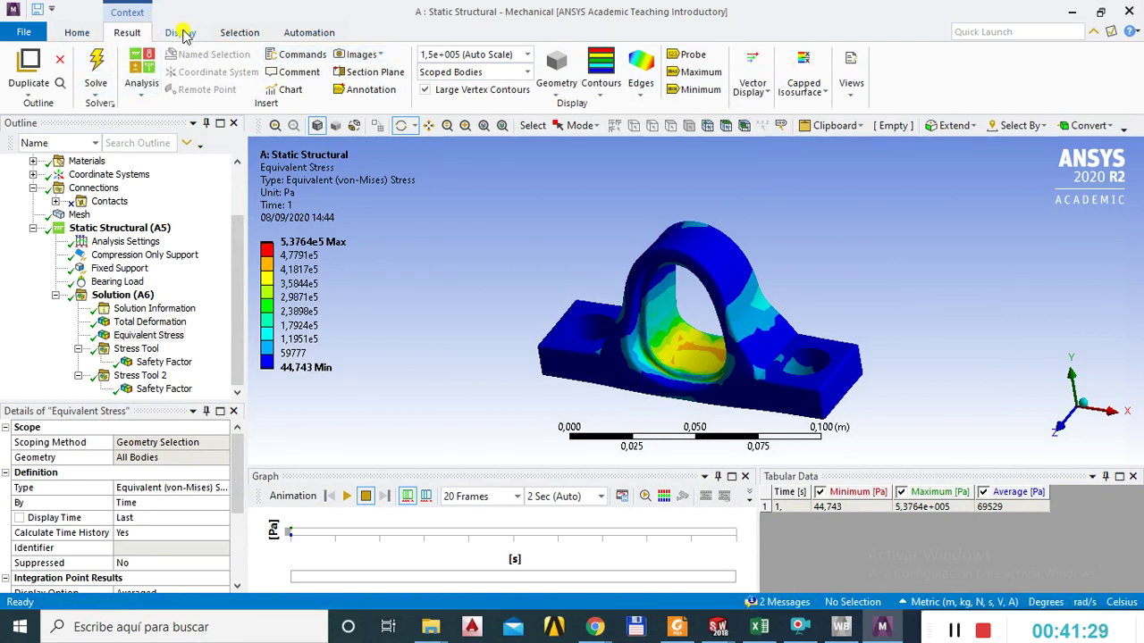
left_click(182, 33)
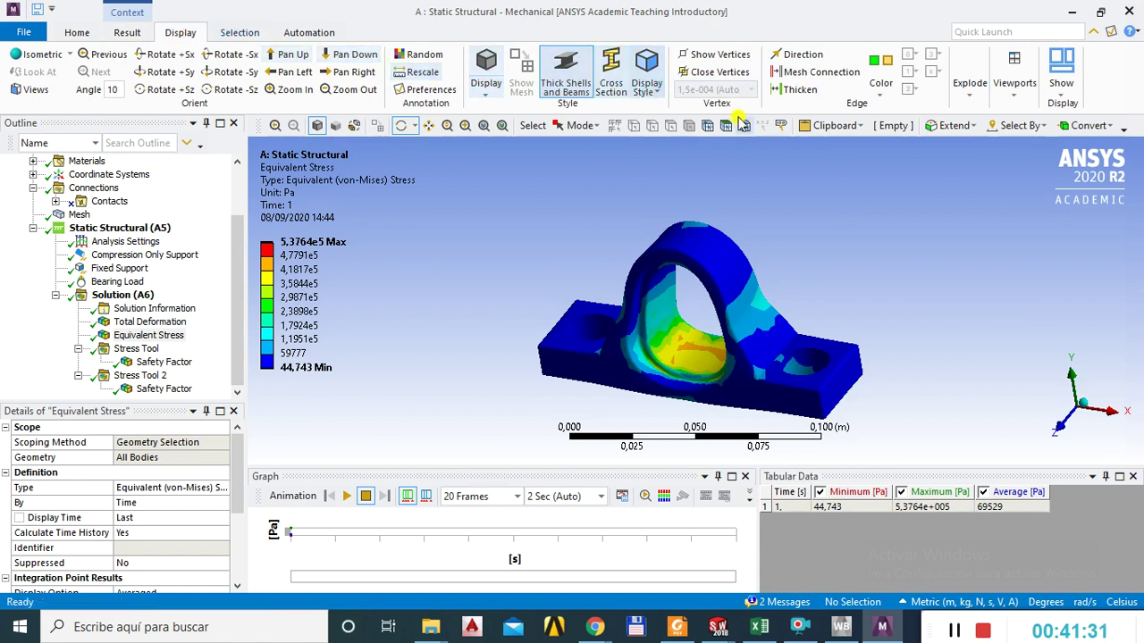
left_click(243, 34)
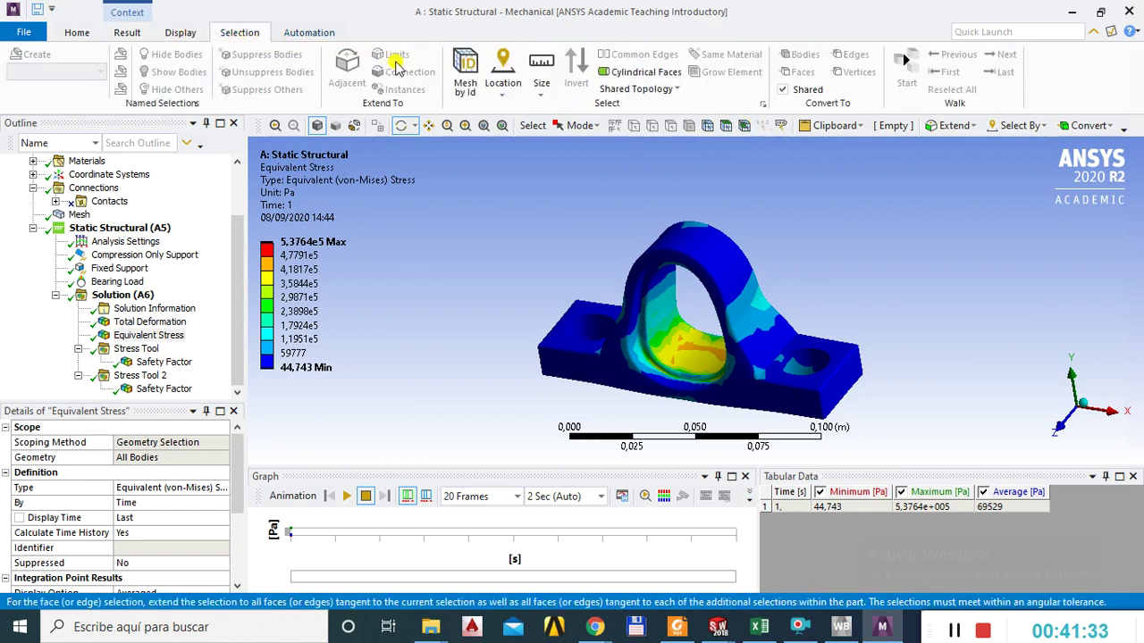
left_click(305, 34)
left_click(255, 34)
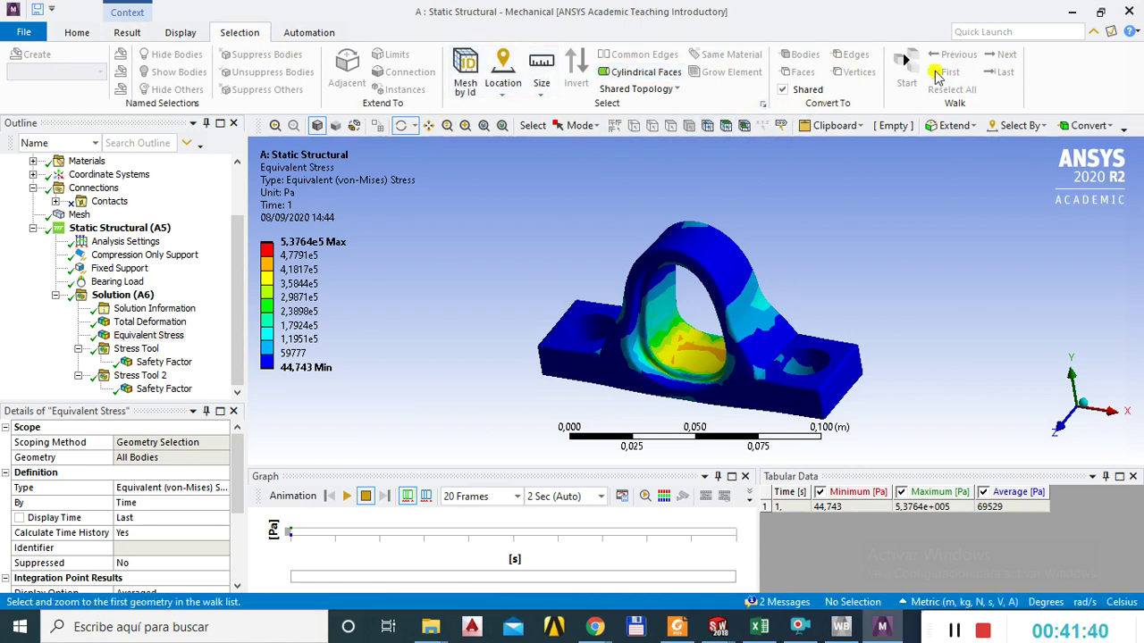
left_click(180, 33)
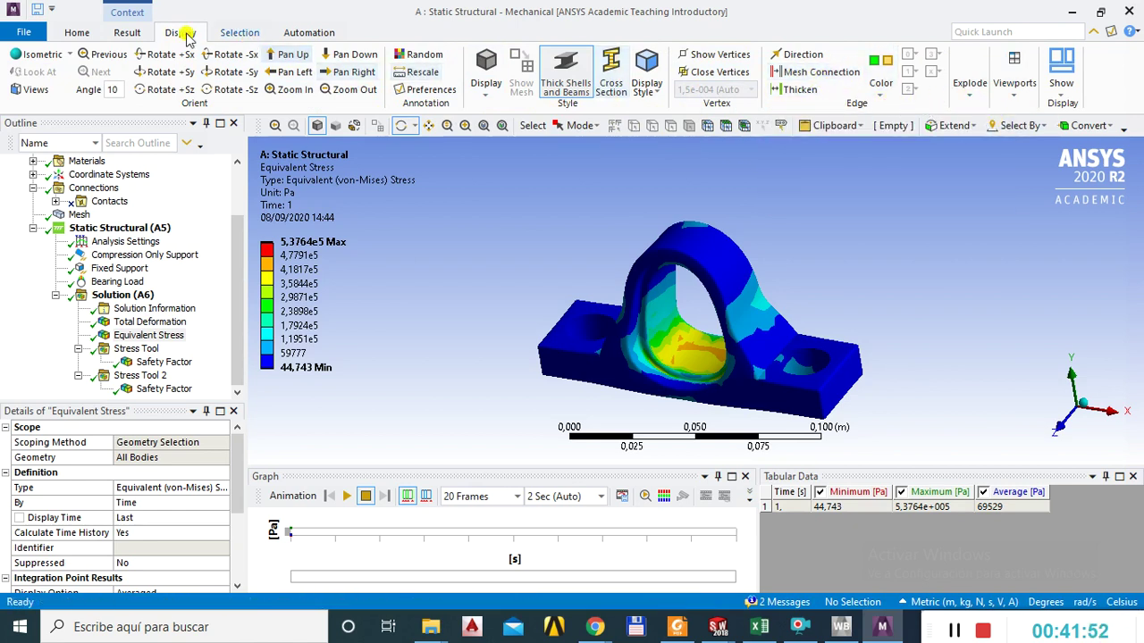
left_click(79, 33)
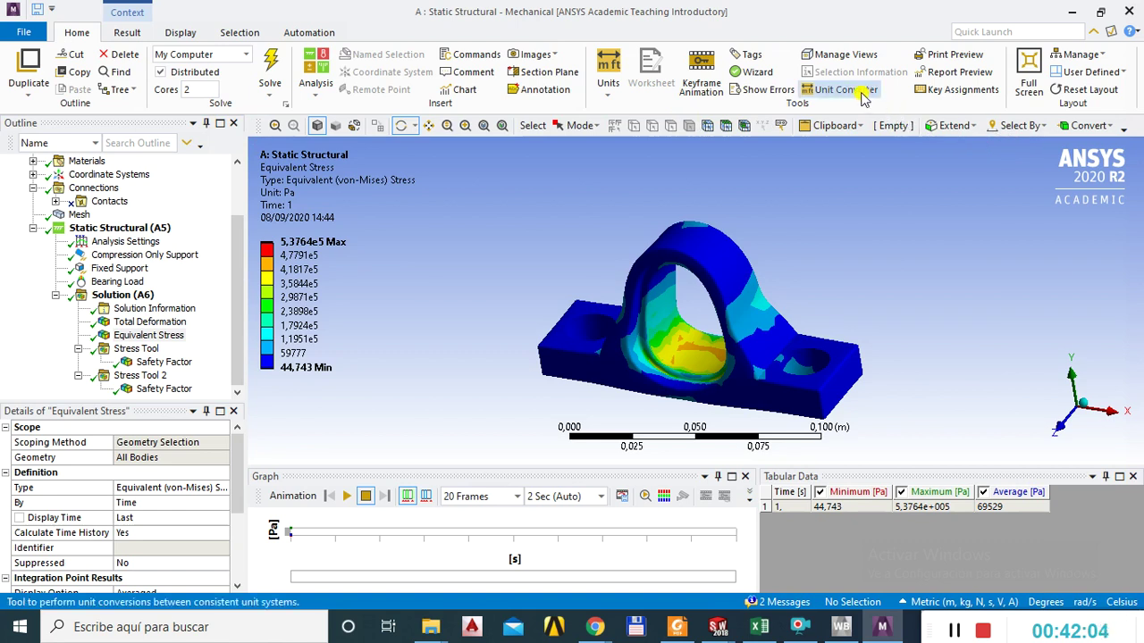
Show the Maximum and Minimum annotations on the Equivalent Stress result and examine where they lie on the housing.
left_click(127, 33)
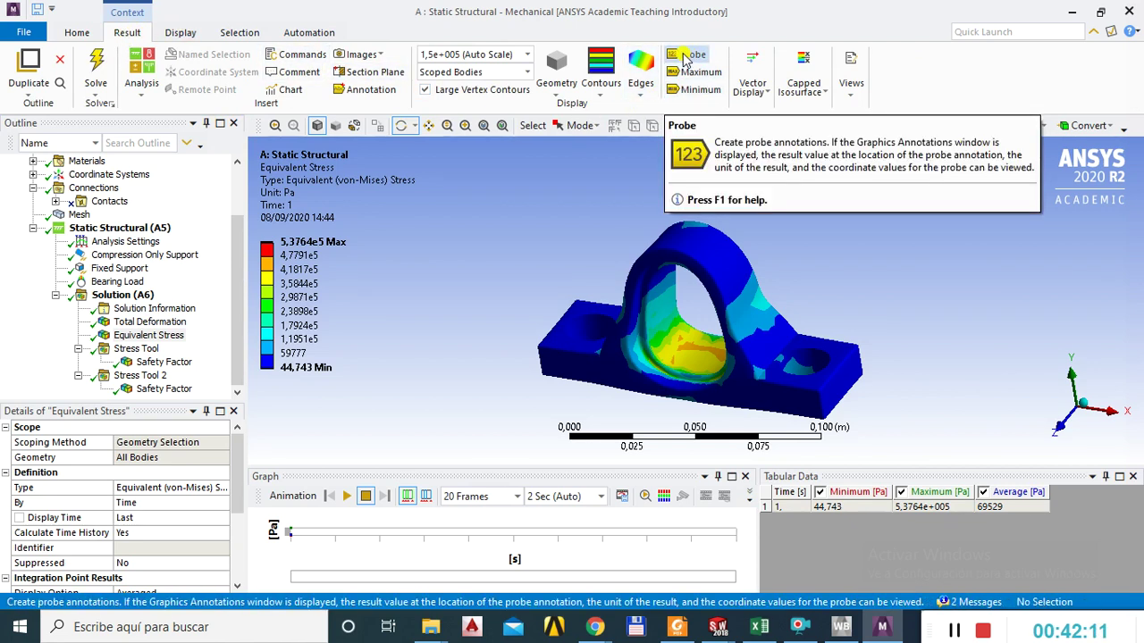
left_click(698, 72)
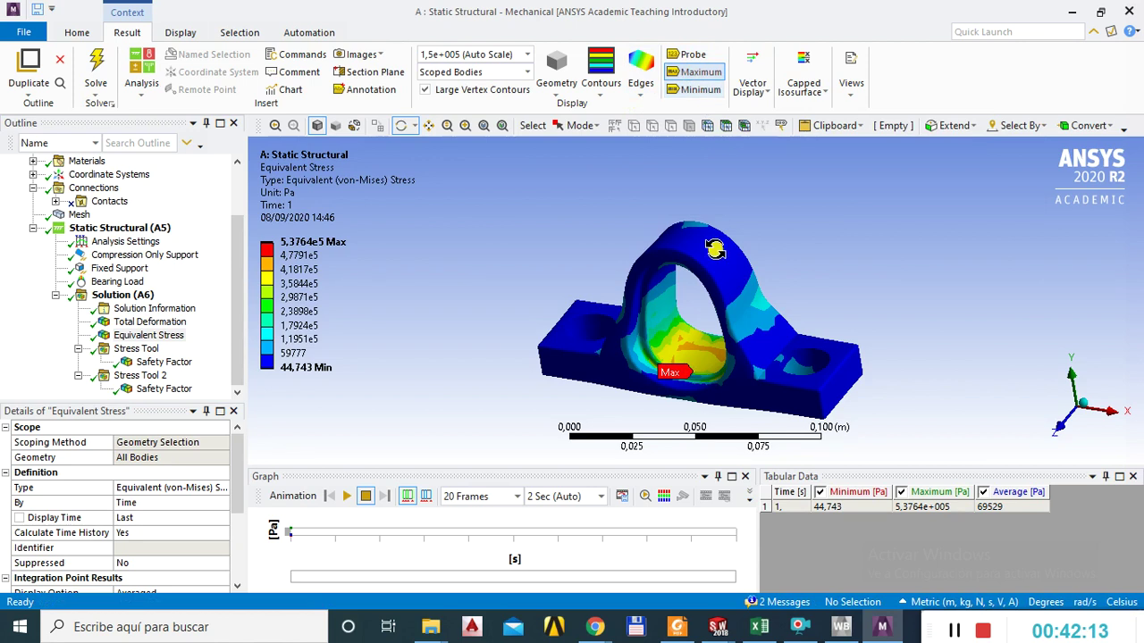
scroll(686, 385, "up", 5)
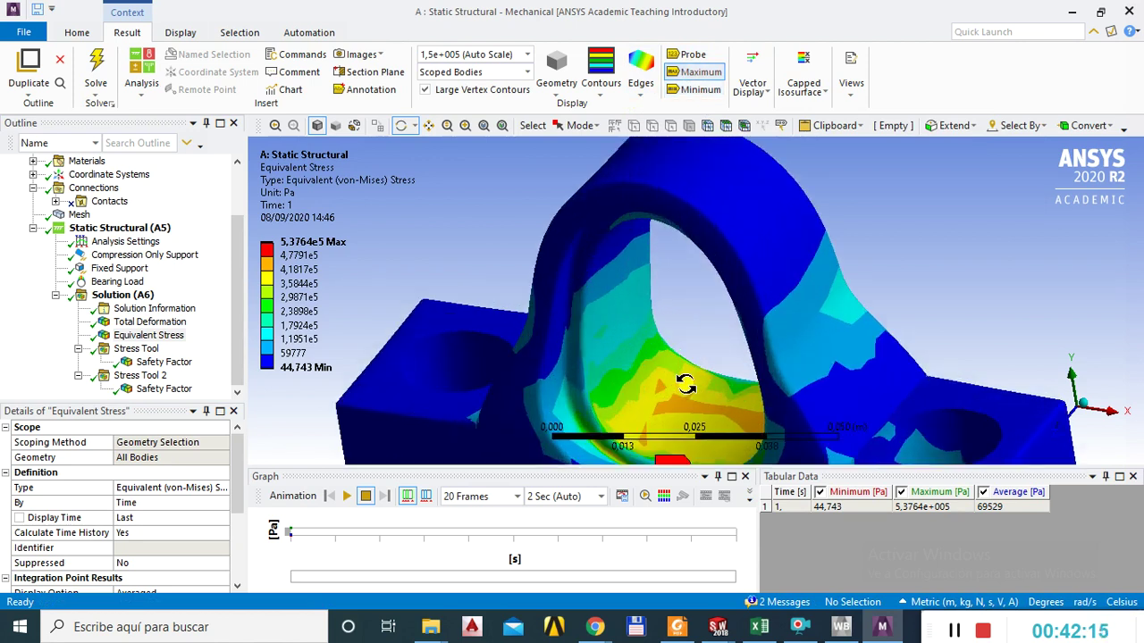
left_click_drag(685, 384, 650, 280)
left_click_drag(650, 337, 649, 131)
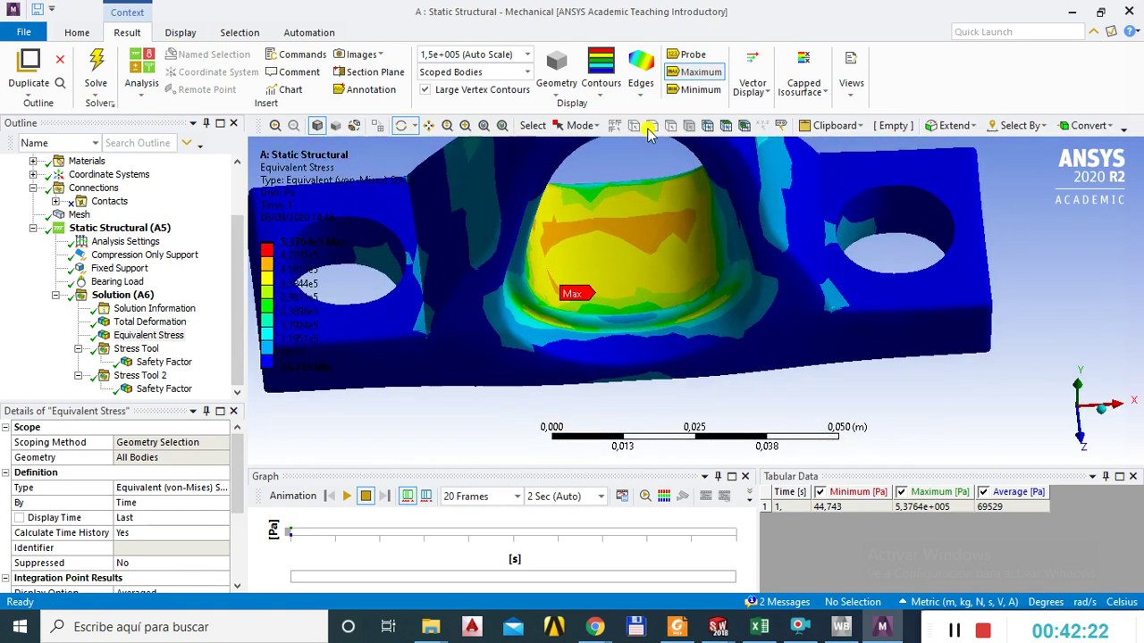
left_click(695, 89)
left_click_drag(622, 177, 989, 337)
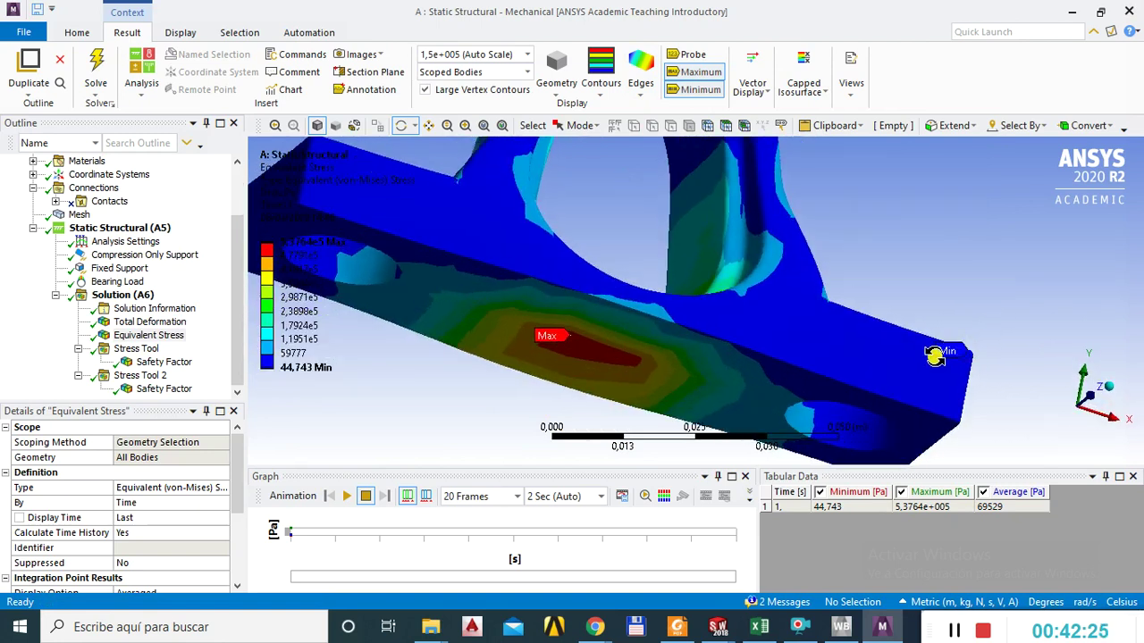
Probe the Equivalent Stress at a point on the lower inner surface of the bore.
left_click_drag(655, 294, 625, 232)
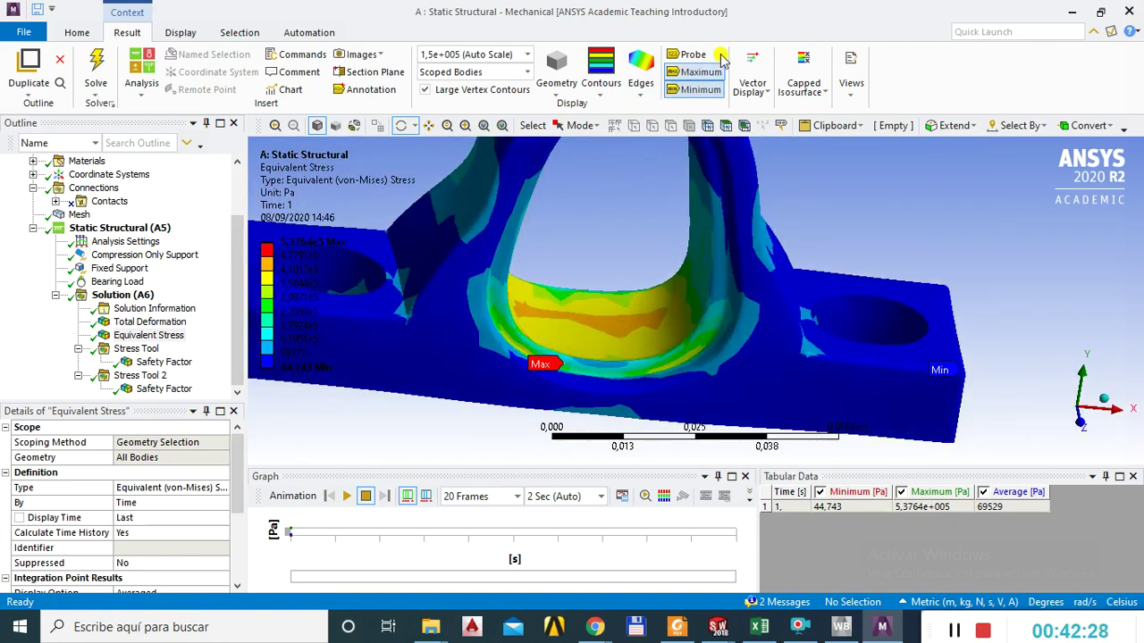
left_click(693, 55)
middle_click_drag(624, 303, 678, 329, "ctrl")
left_click(623, 327)
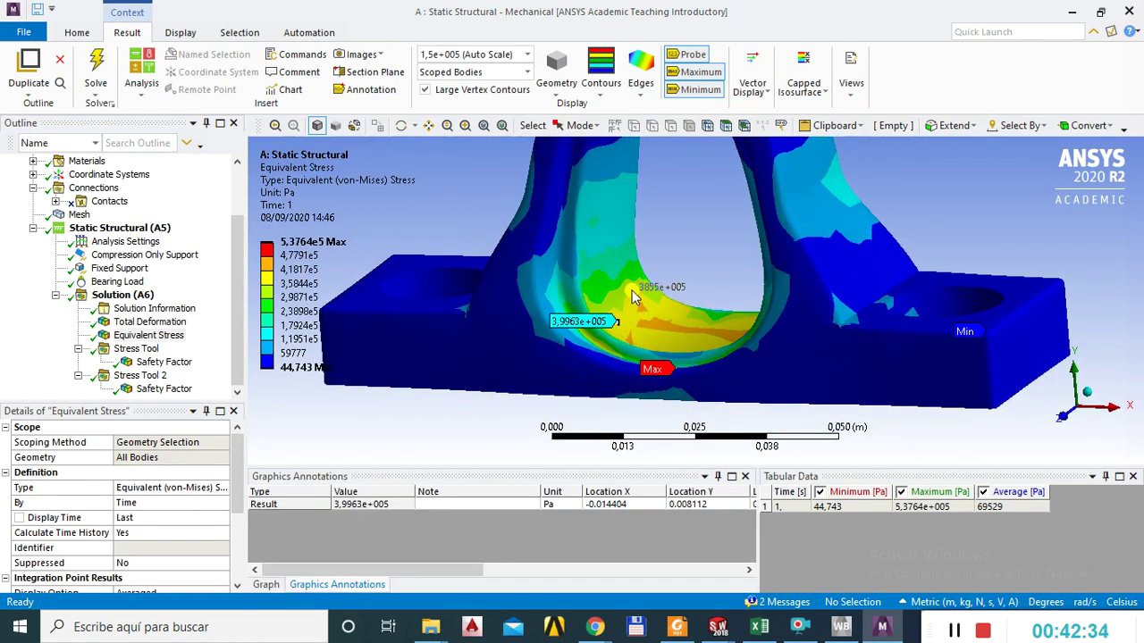
scroll(606, 334, "up", 2)
scroll(606, 334, "up", 1)
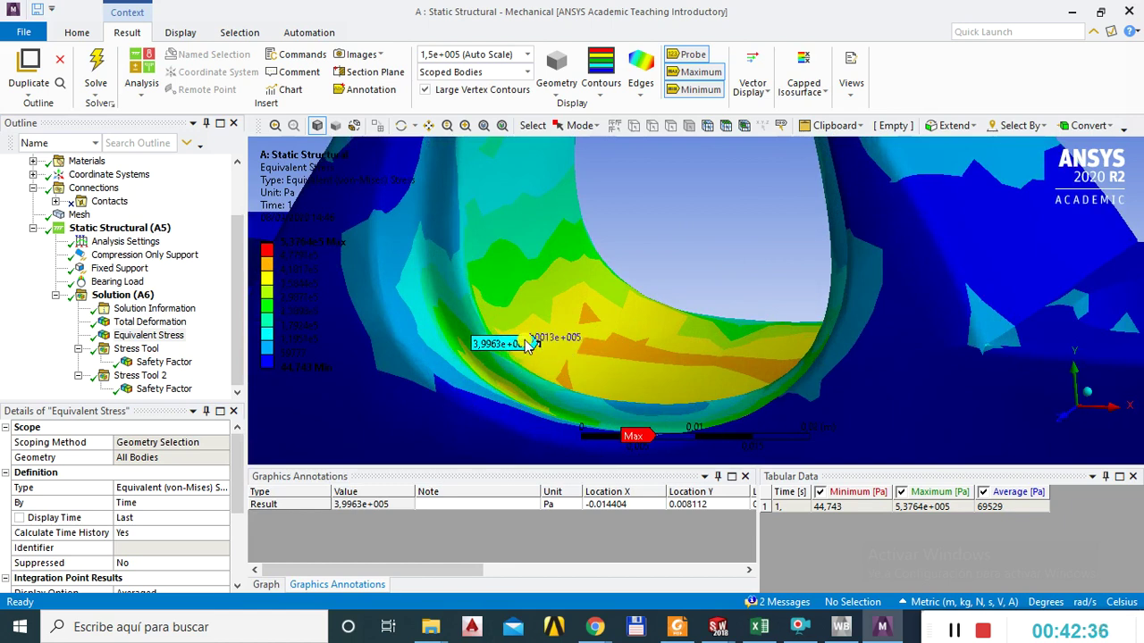
Probe the Equivalent Stress at two points near the Max annotation on the underside of the base.
scroll(669, 370, "up", 3)
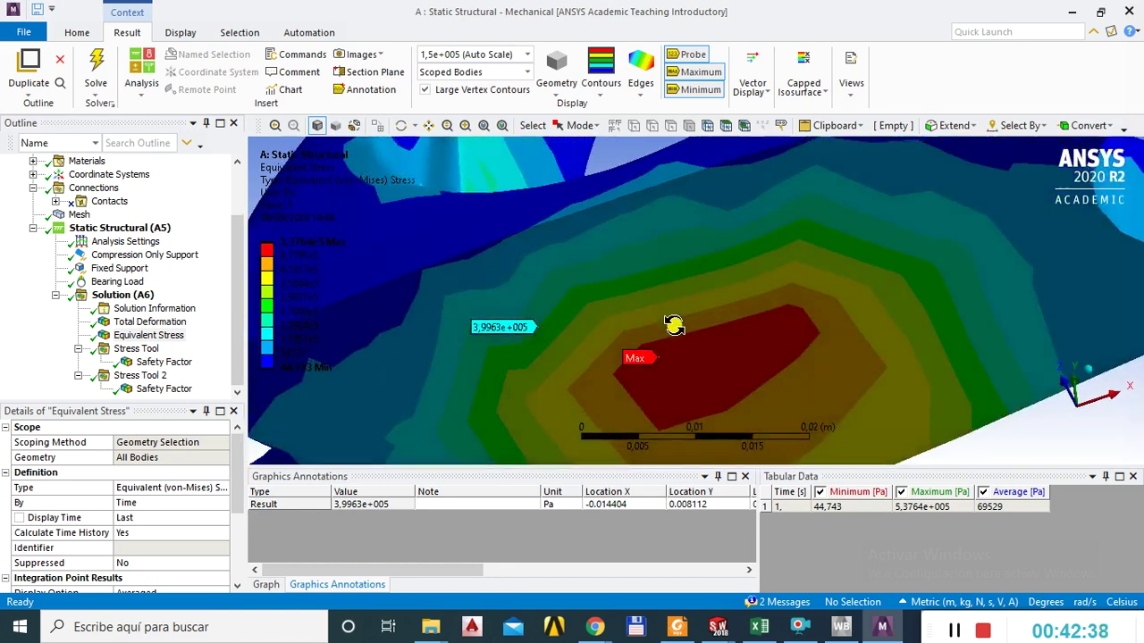
left_click(807, 365)
left_click(773, 319)
mouse_move(774, 318)
middle_mouse_down()
mouse_move(755, 362)
mouse_move(782, 327)
middle_mouse_up()
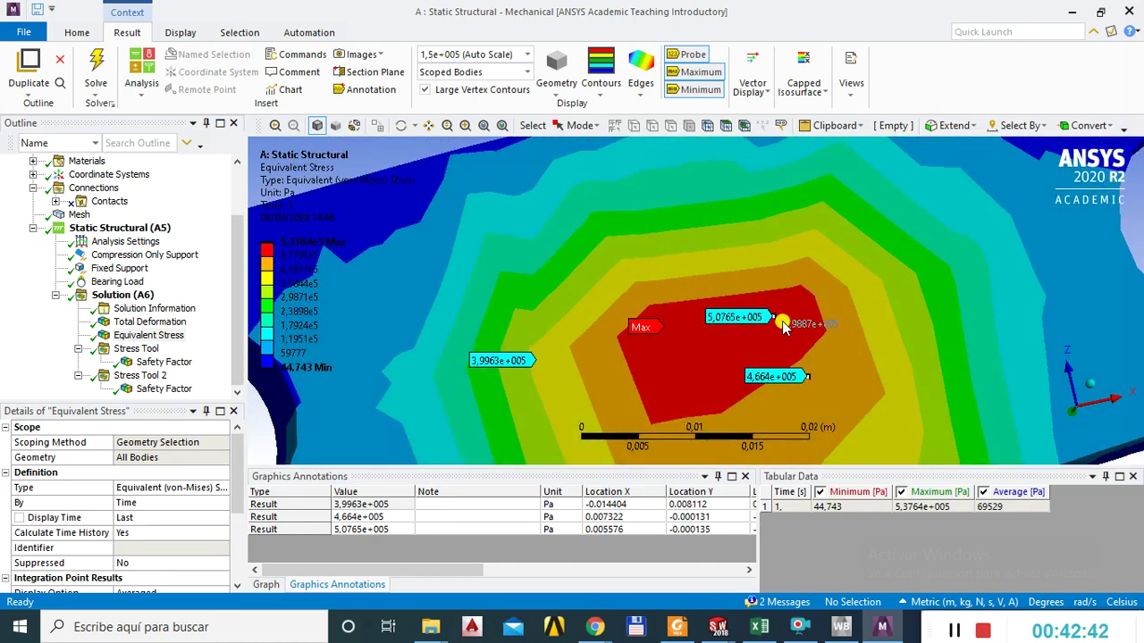
middle_click_drag(728, 309, 780, 313)
middle_click_drag(741, 243, 688, 266)
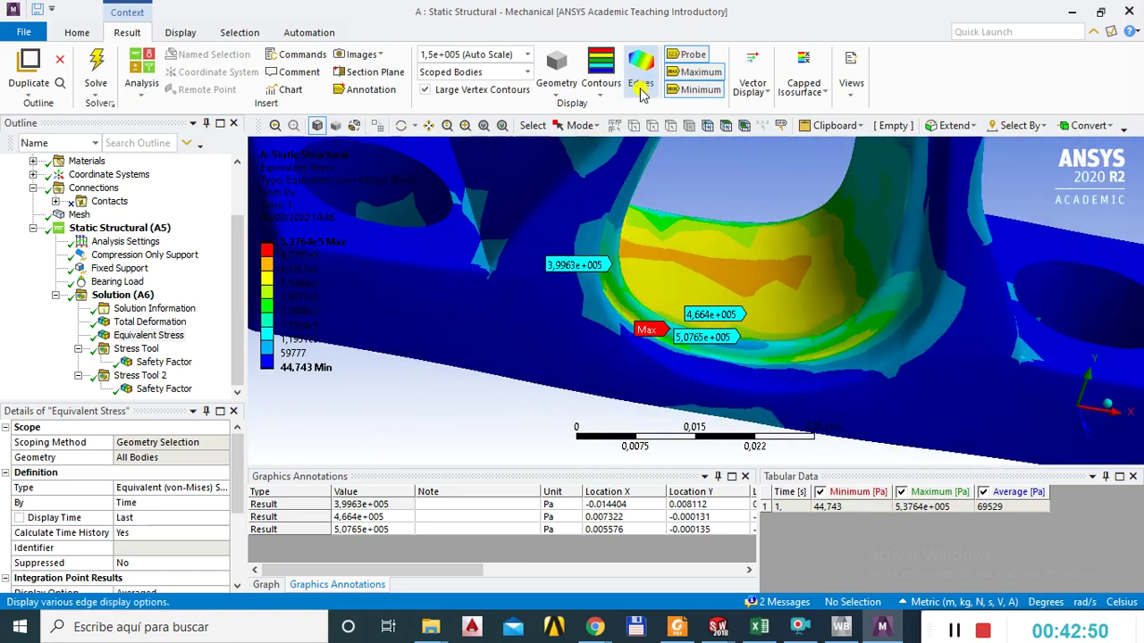
Show the mesh elements over the Equivalent Stress contour, and return the edge display to No WireFrame.
left_click(647, 95)
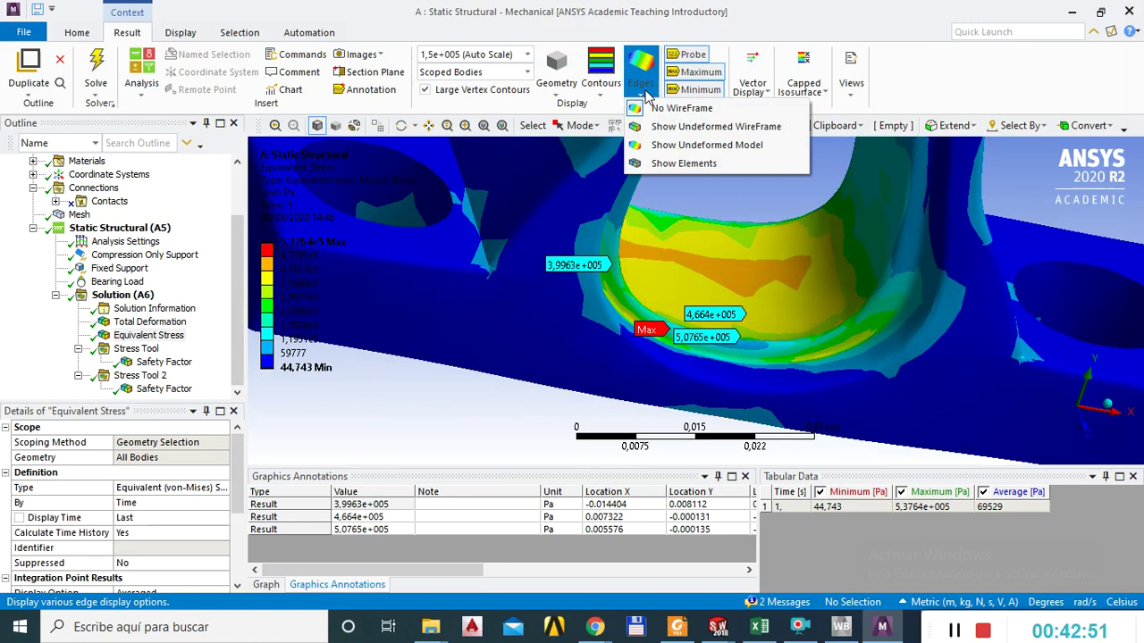
left_click(666, 162)
scroll(715, 342, "down", 3)
scroll(714, 342, "down", 2)
middle_click_drag(714, 343, 634, 306)
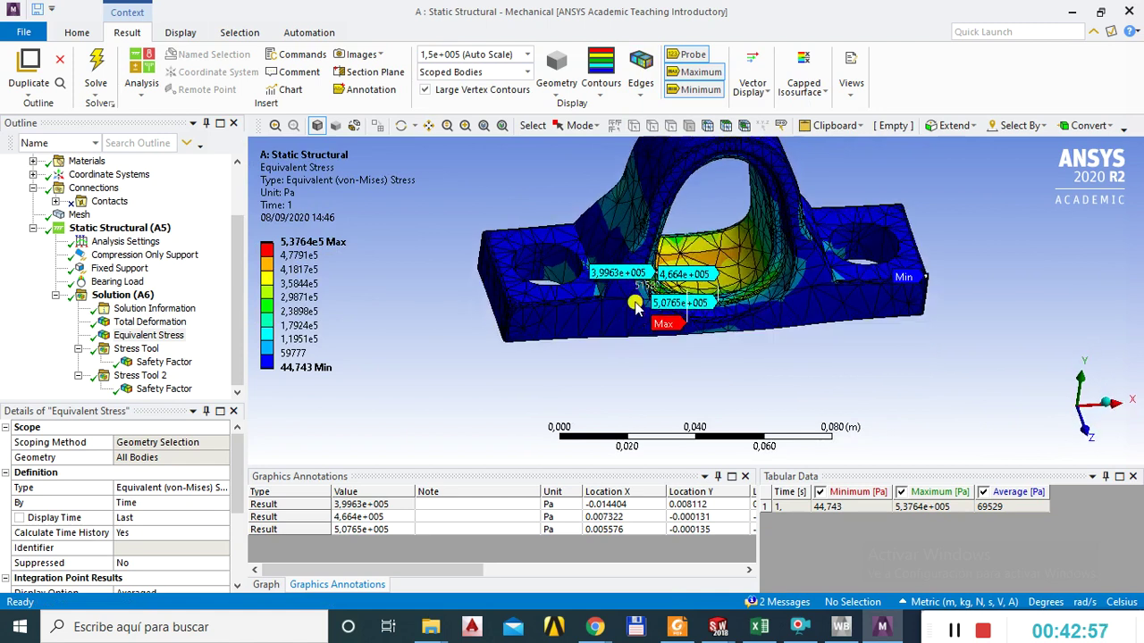
left_click(640, 97)
left_click(666, 111)
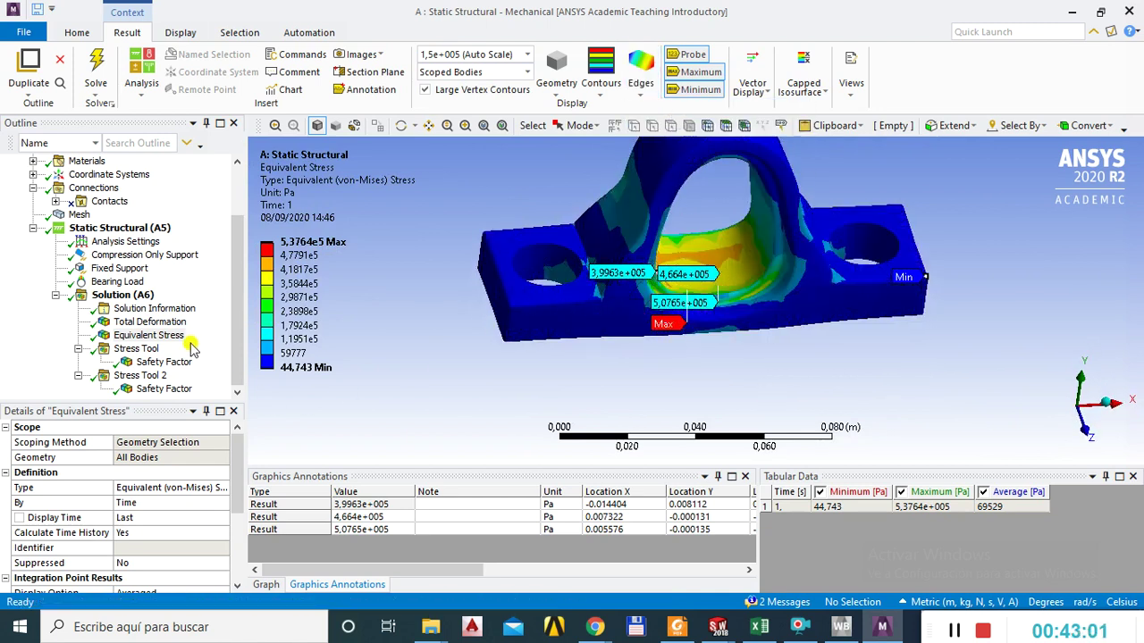
left_click(122, 295)
right_click(129, 299)
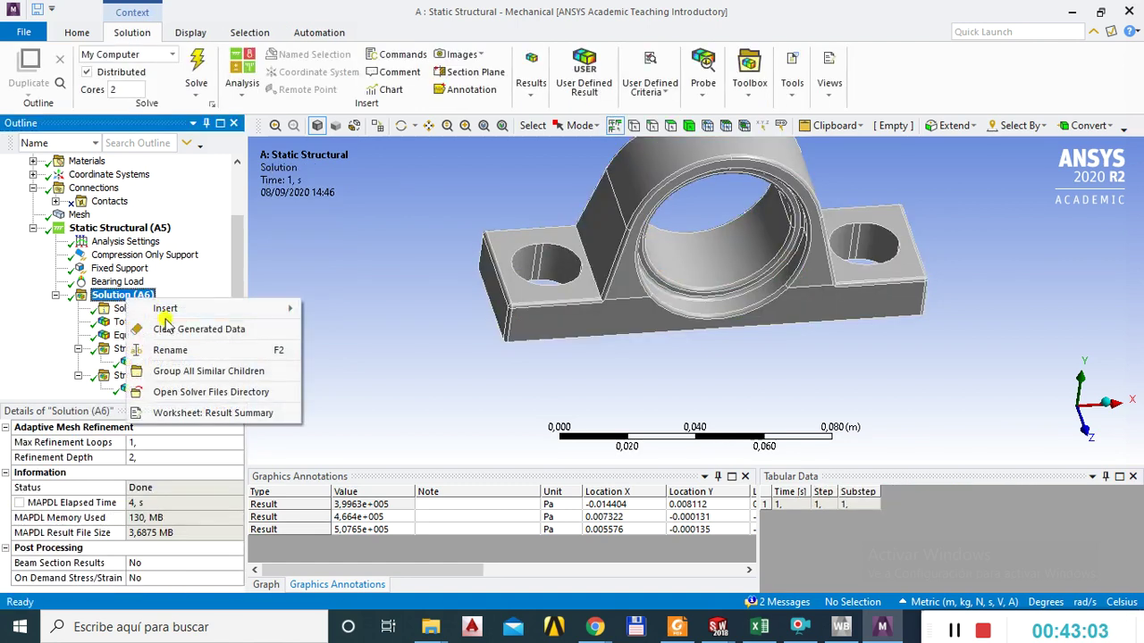
left_click(141, 336)
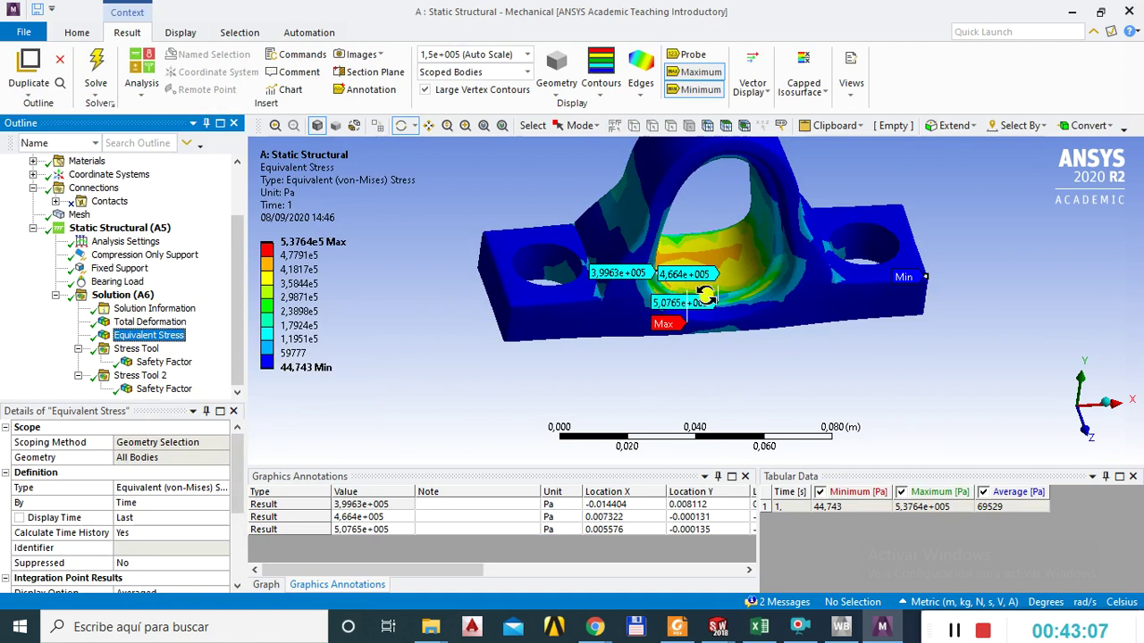
left_click(118, 295)
right_click(116, 302)
left_click(177, 327)
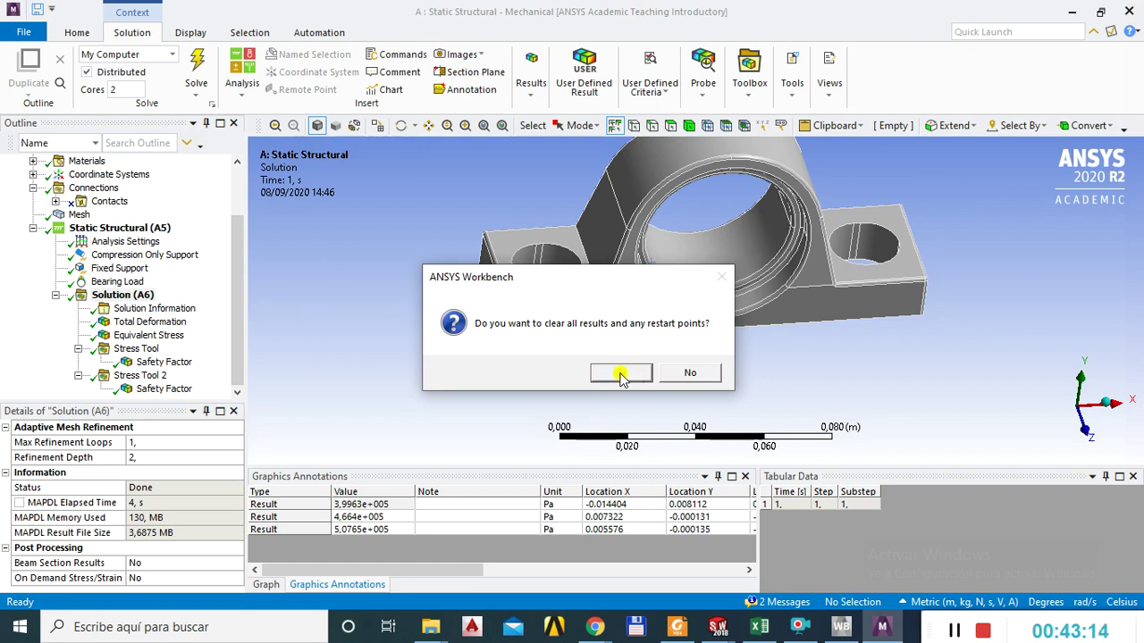
left_click(690, 373)
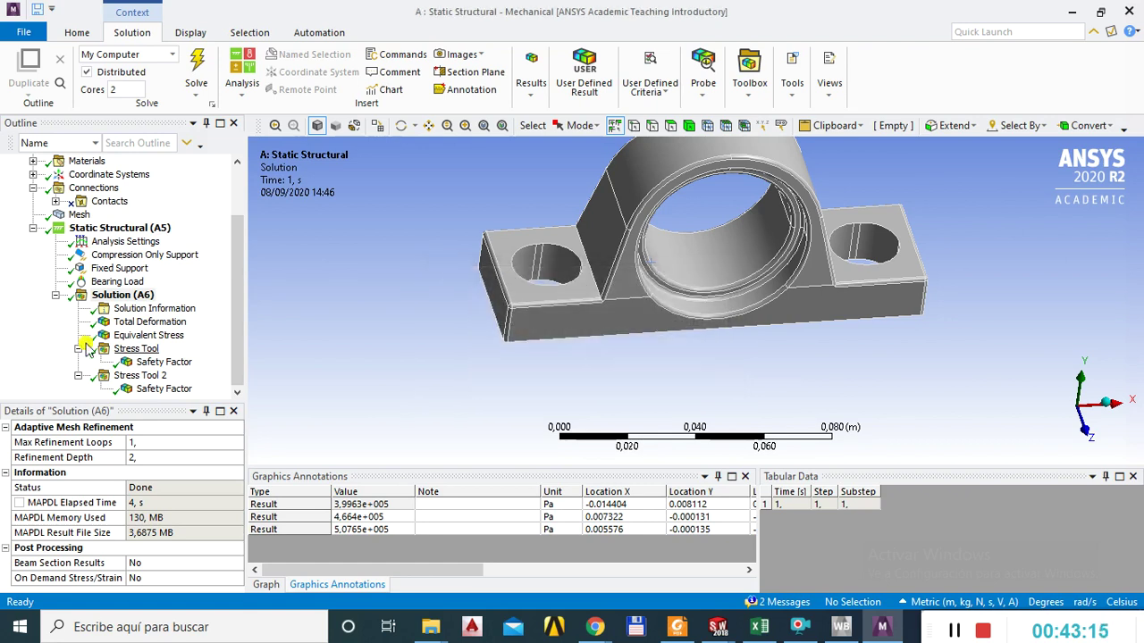
Clear the generated data of the Equivalent Stress result only, removing its probe annotations.
left_click(143, 362)
left_click(125, 323)
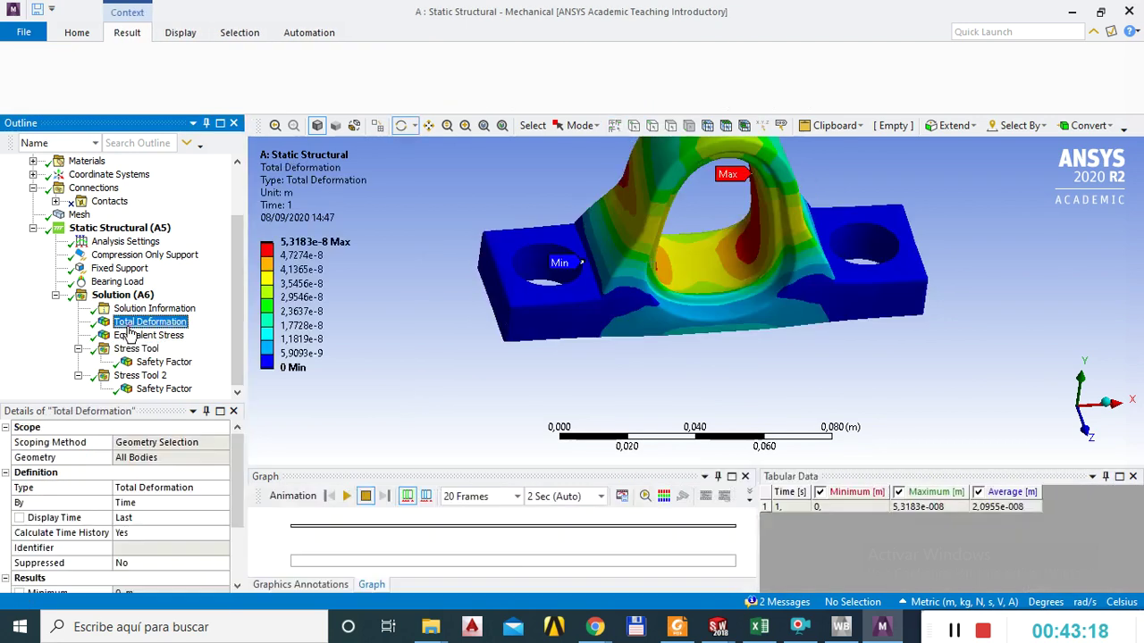
left_click(119, 296)
left_click(138, 322)
left_click(144, 336)
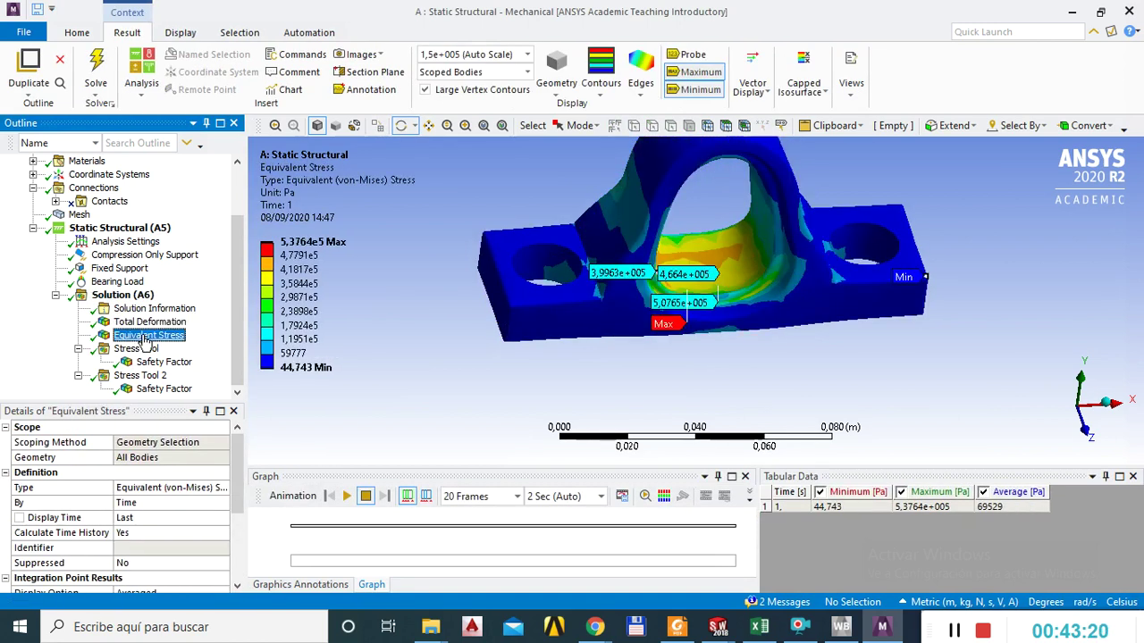
right_click(133, 337)
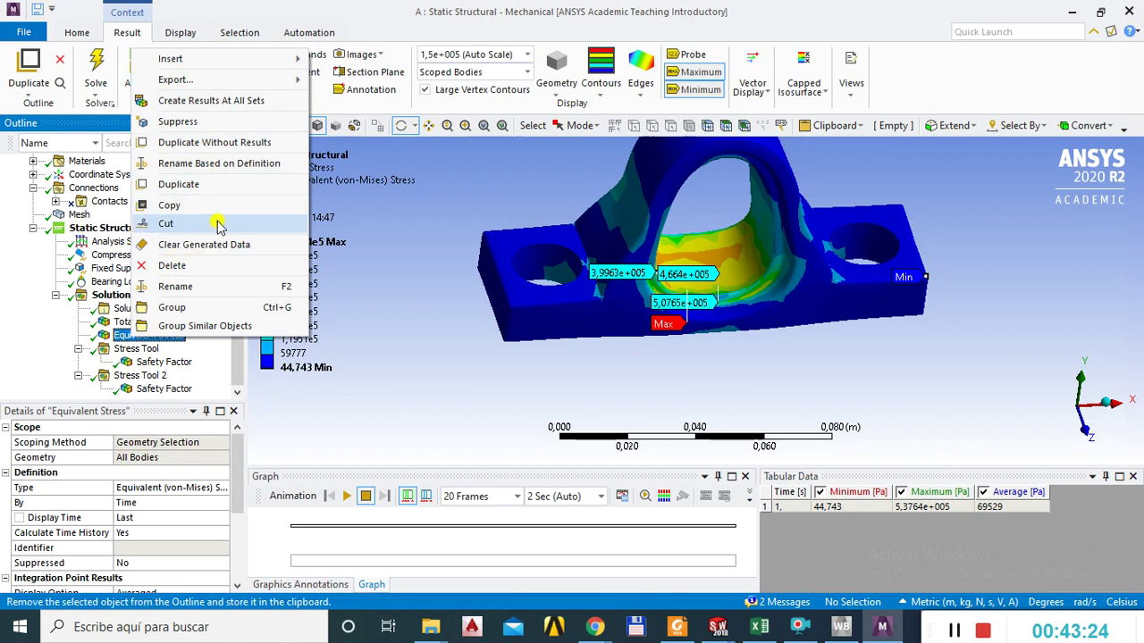
left_click(205, 244)
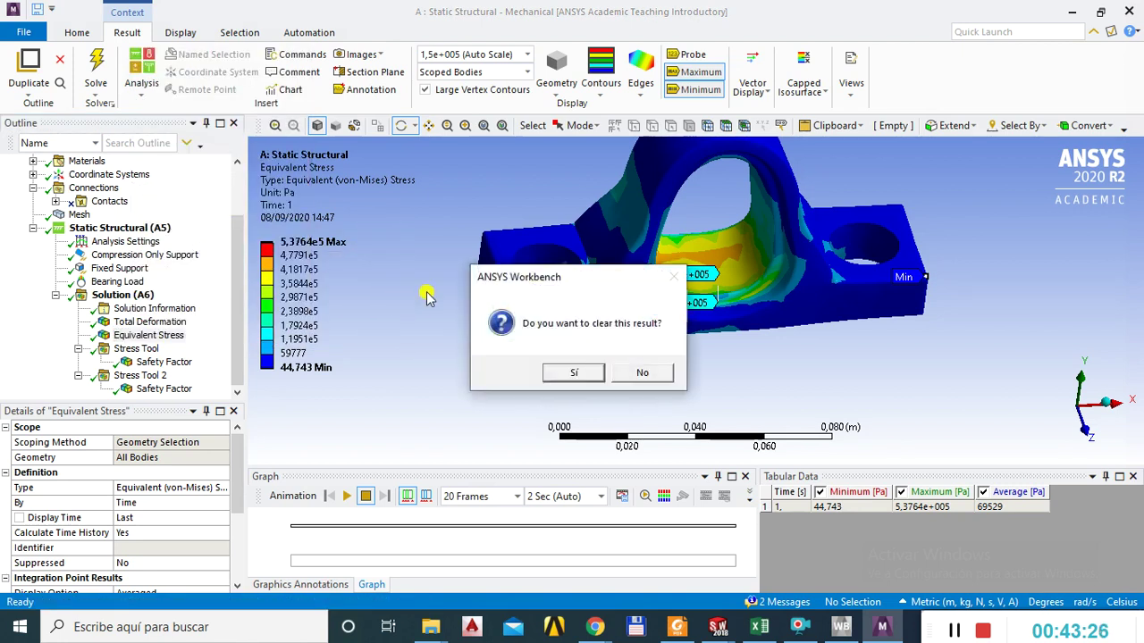
left_click(577, 372)
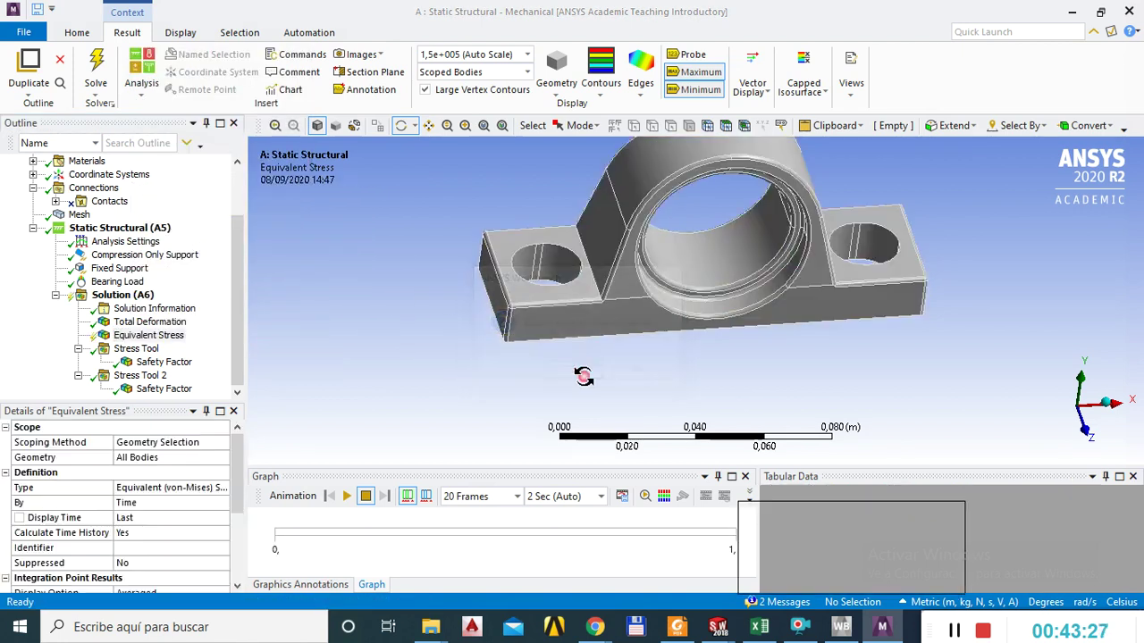
Re-evaluate the cleared Equivalent Stress result to regenerate its contour.
left_click(136, 339)
right_click(136, 343)
left_click(204, 366)
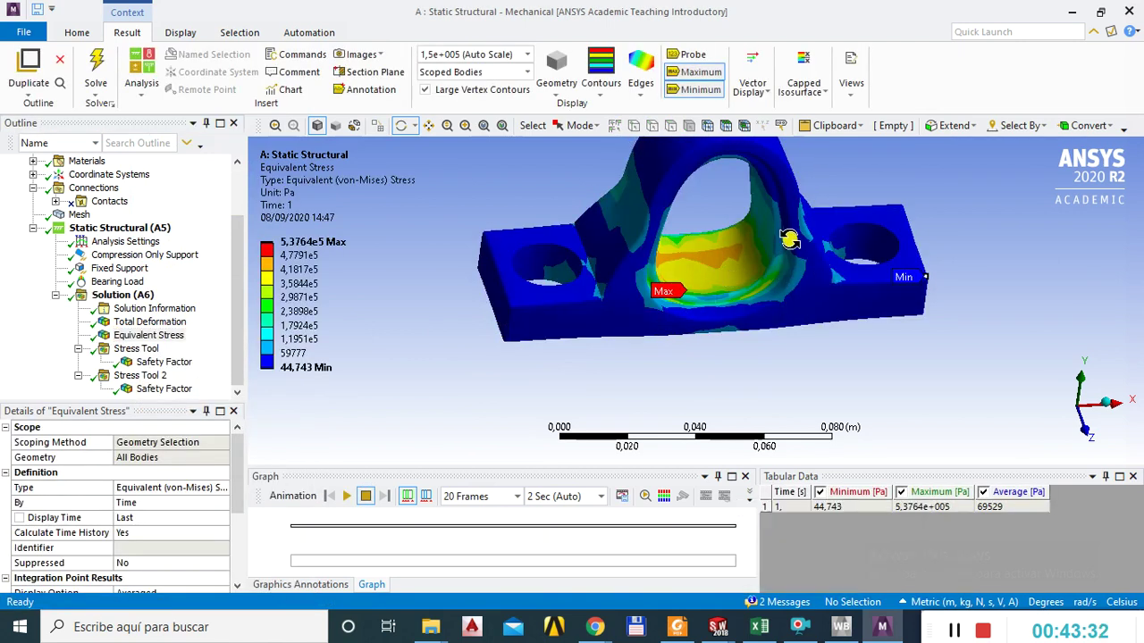
left_click(151, 338)
right_click(143, 338)
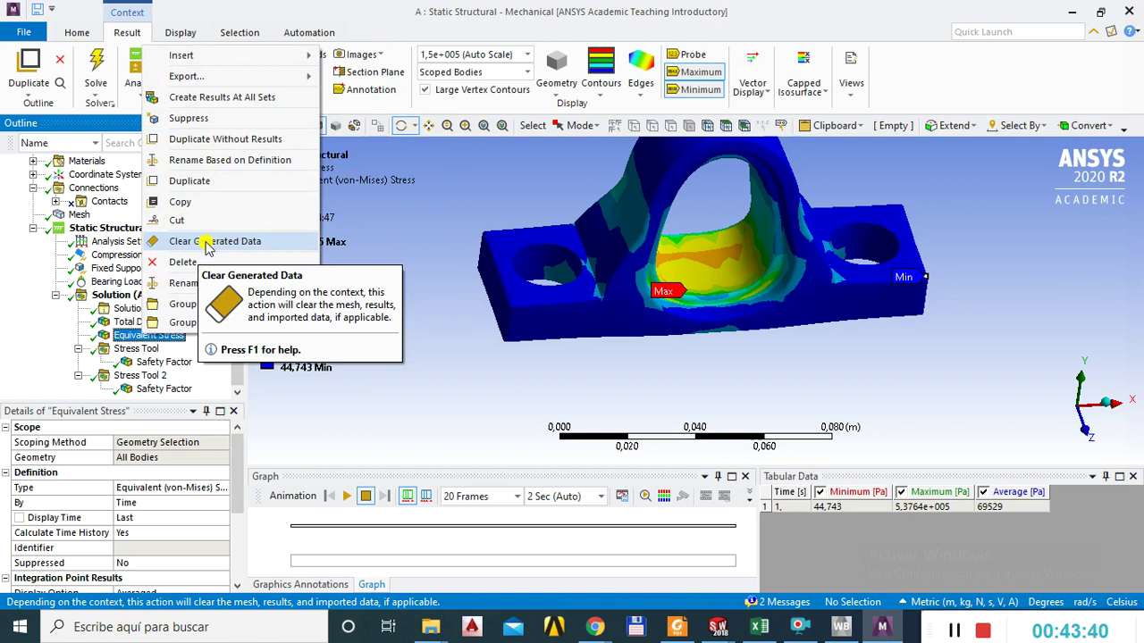
left_click(615, 346)
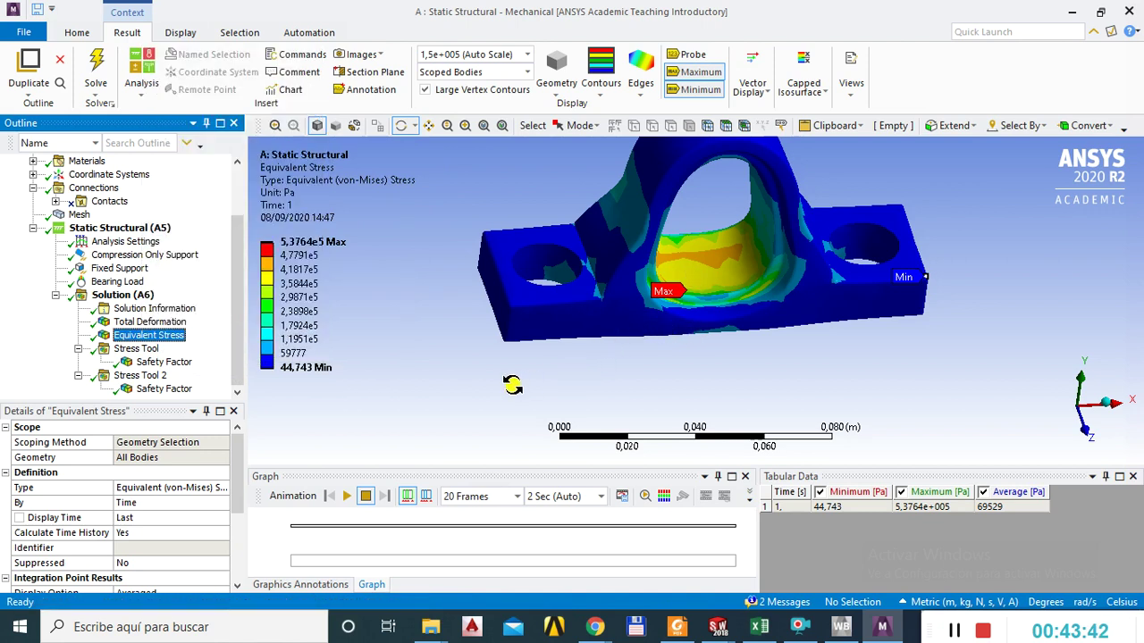
left_click_drag(619, 367, 669, 366)
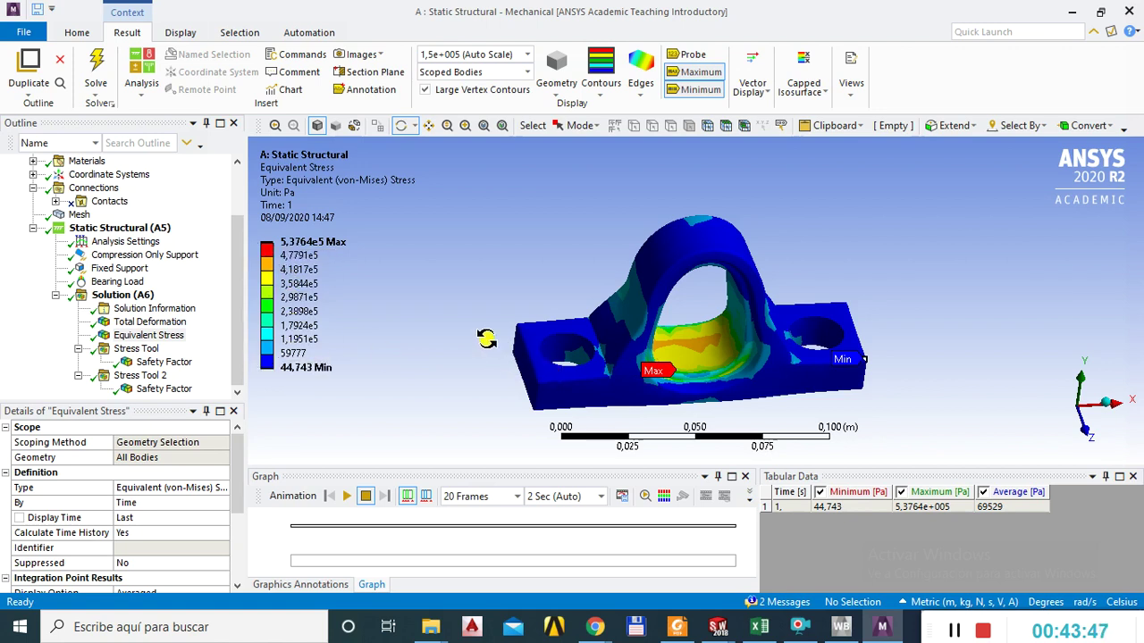
mouse_move(460, 336)
left_mouse_down()
mouse_move(452, 324)
mouse_move(465, 331)
left_mouse_up()
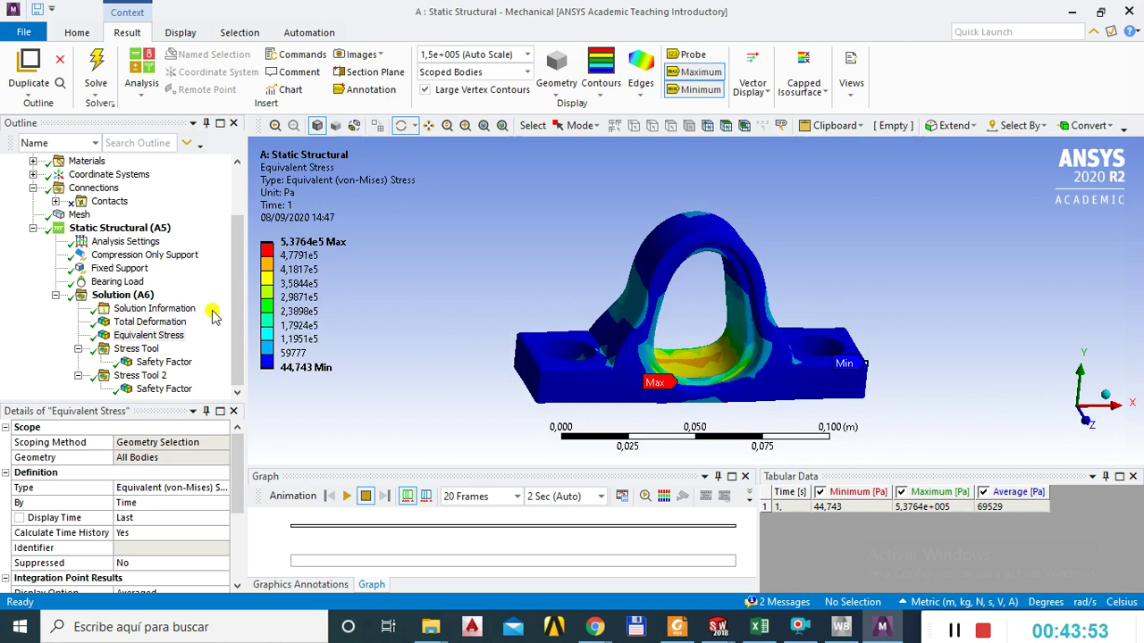
mouse_move(235, 317)
left_mouse_down()
mouse_move(235, 295)
mouse_move(235, 316)
left_mouse_up()
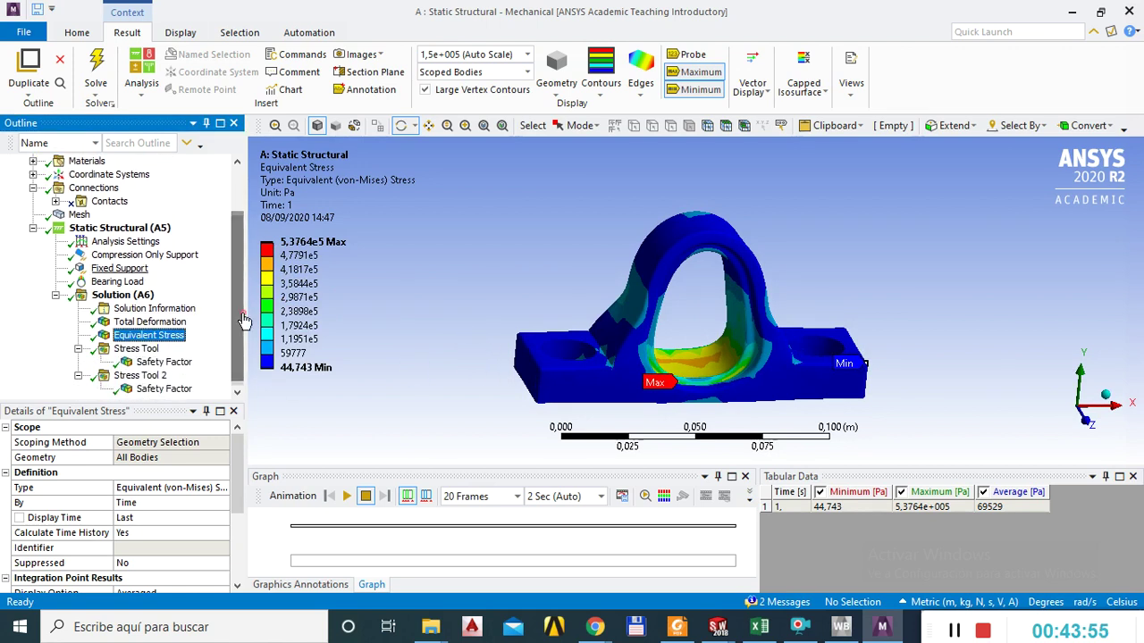
Review the bearing load and supports applied to the housing, and the load and support types that can be inserted in Static Structural.
left_click(33, 230)
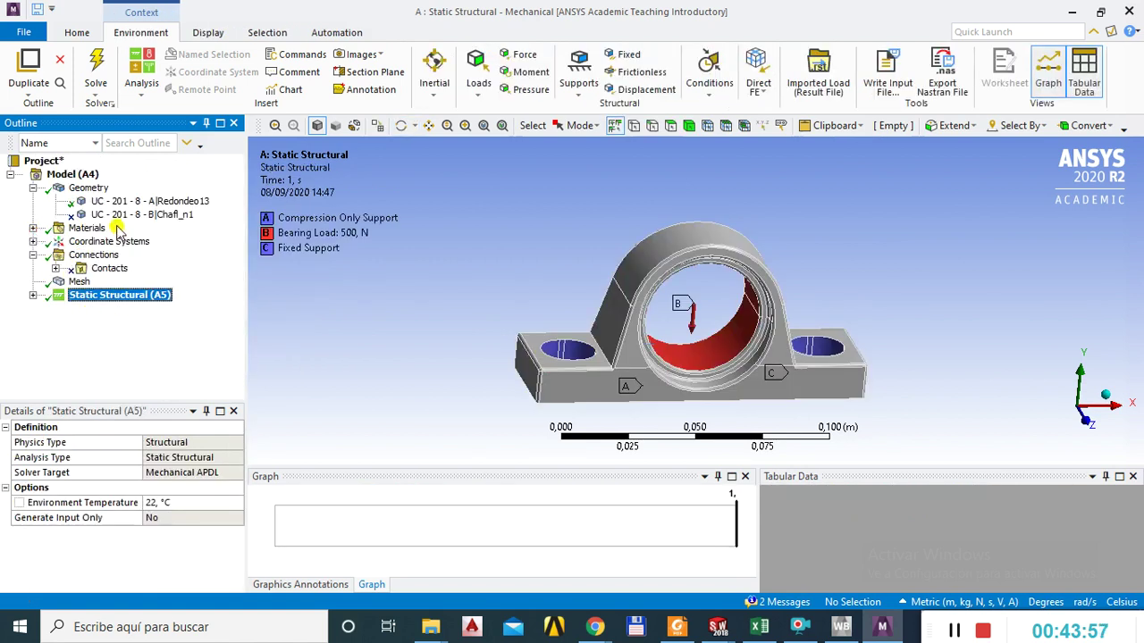
middle_click_drag(618, 379, 743, 324)
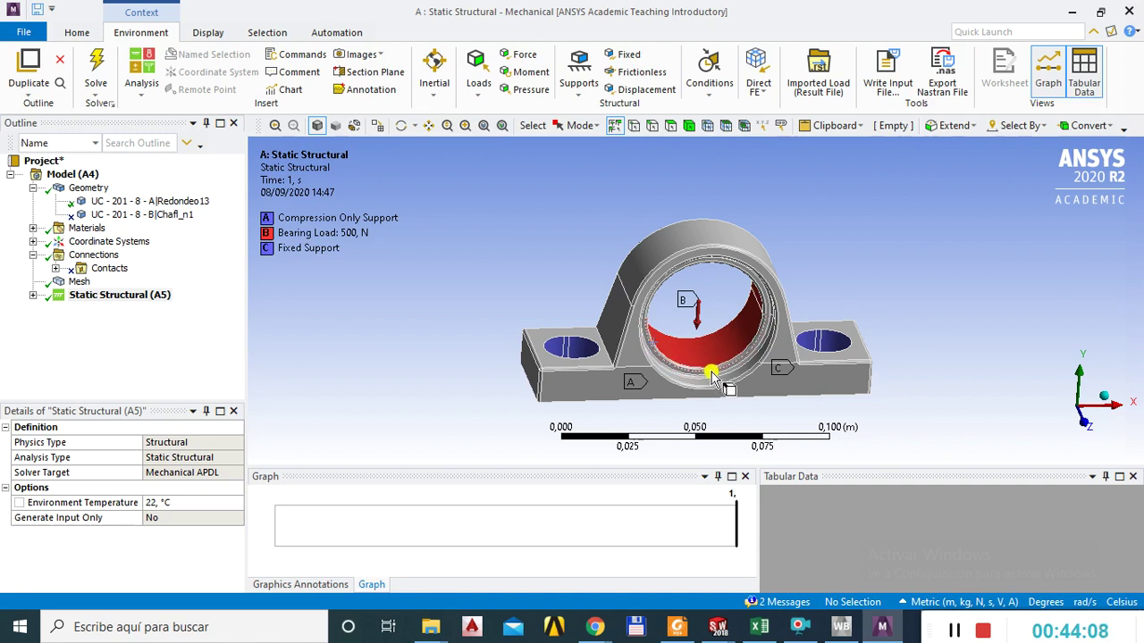
left_click(113, 333)
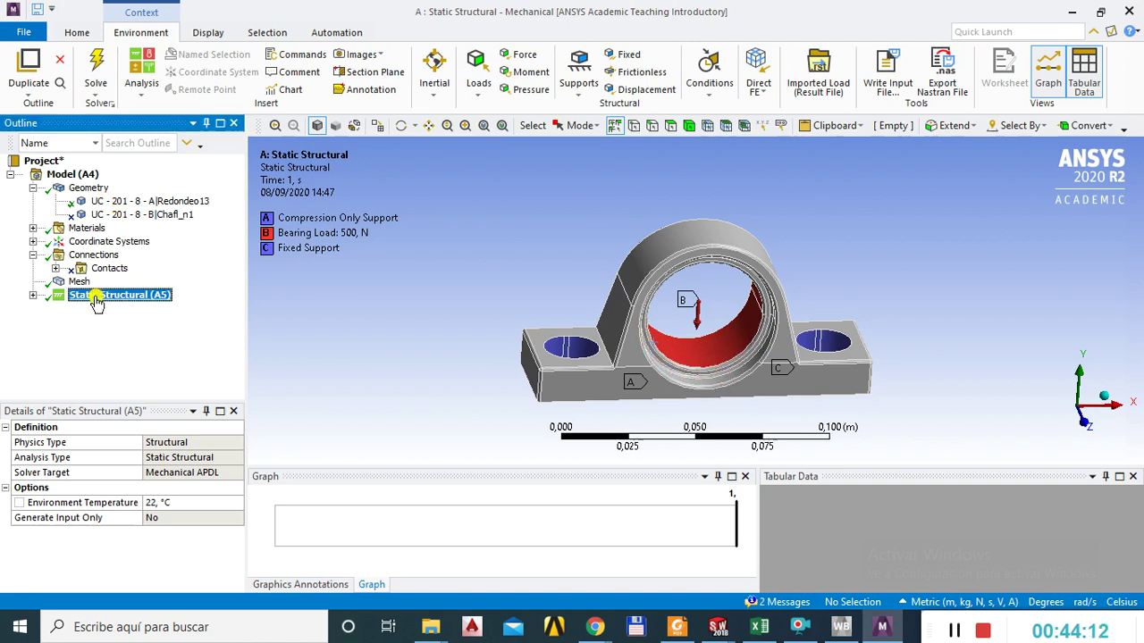
right_click(92, 300)
mouse_move(143, 310)
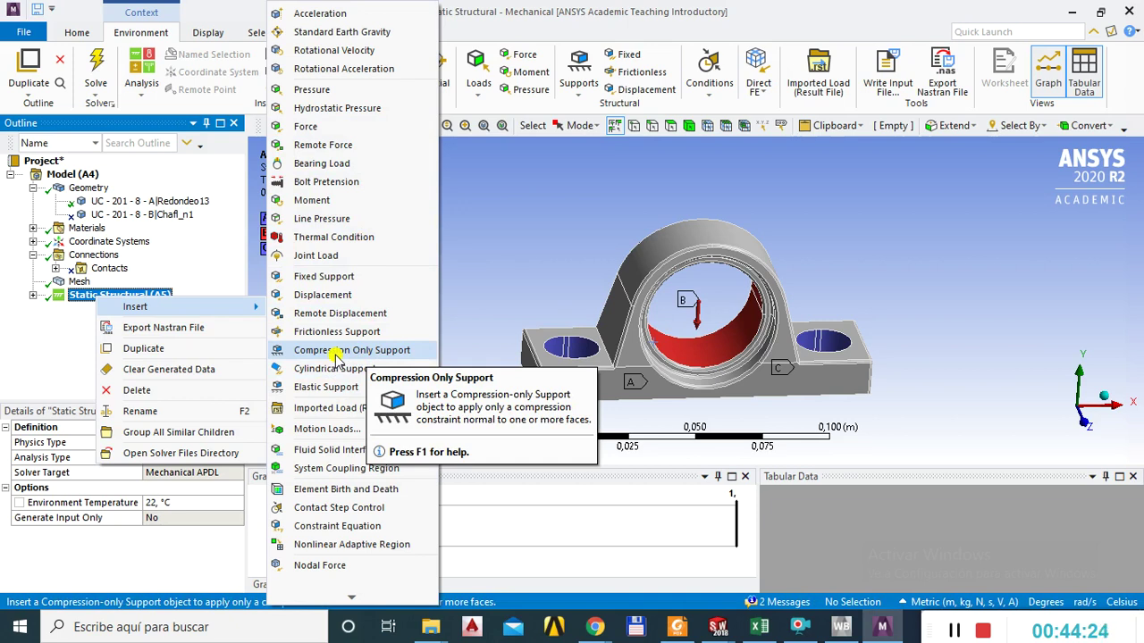
left_click(486, 302)
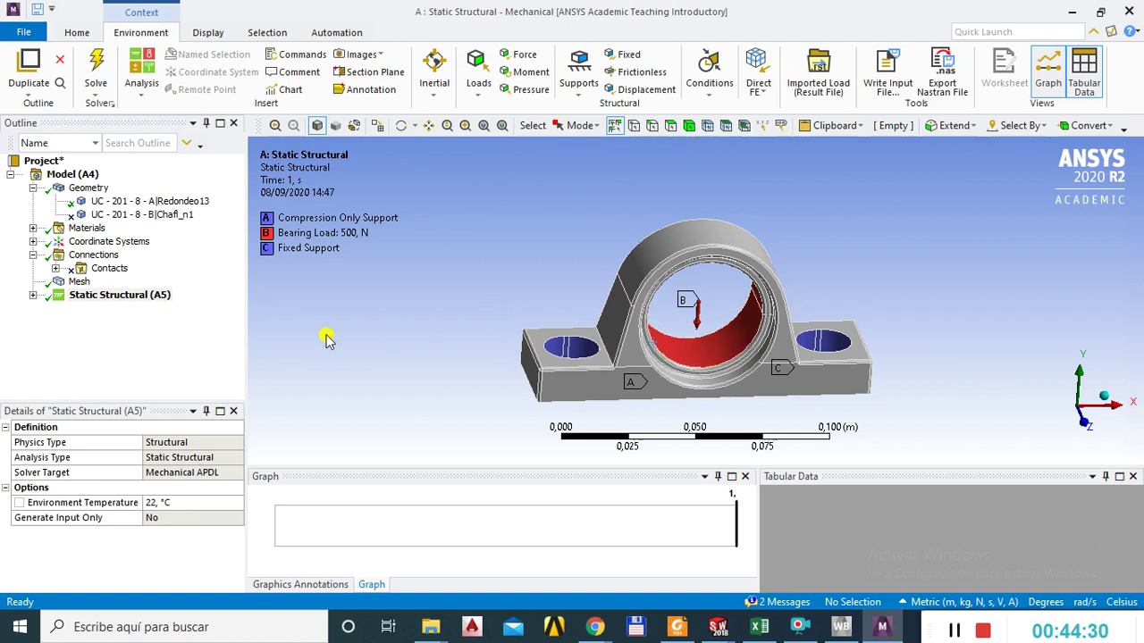
middle_click_drag(720, 328, 725, 263)
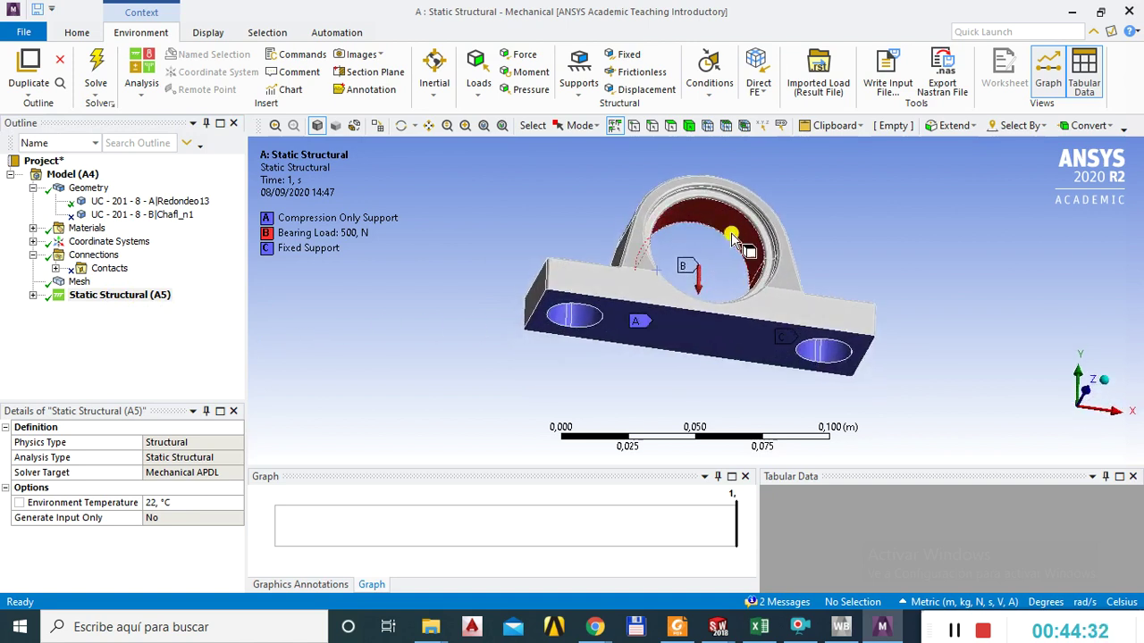
middle_click_drag(640, 290, 582, 325)
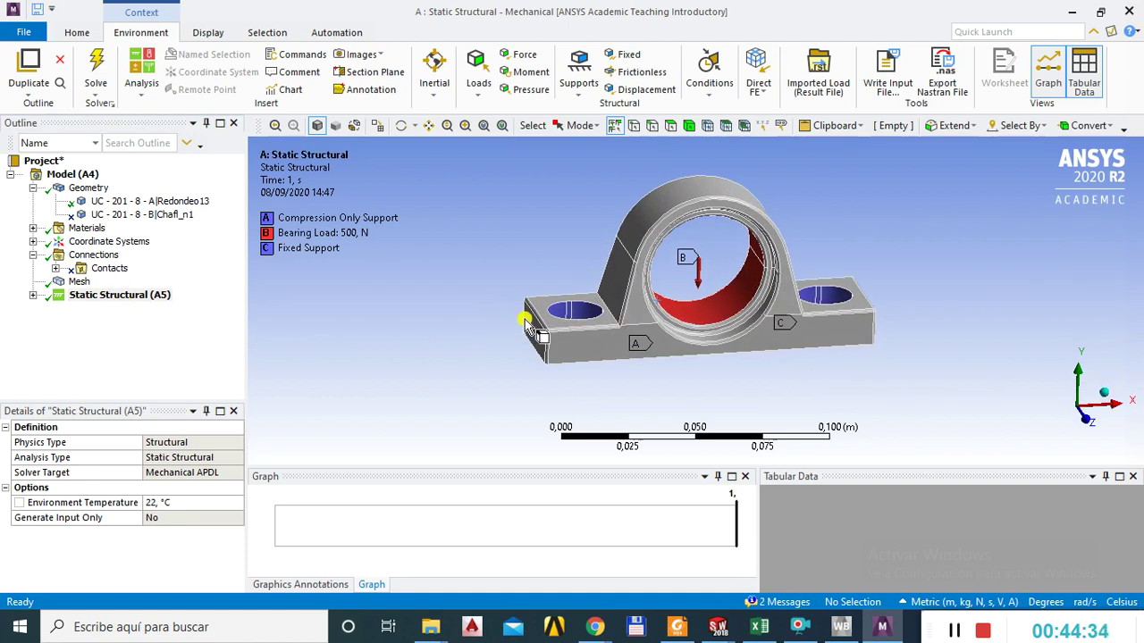
scroll(407, 348, "up", 2)
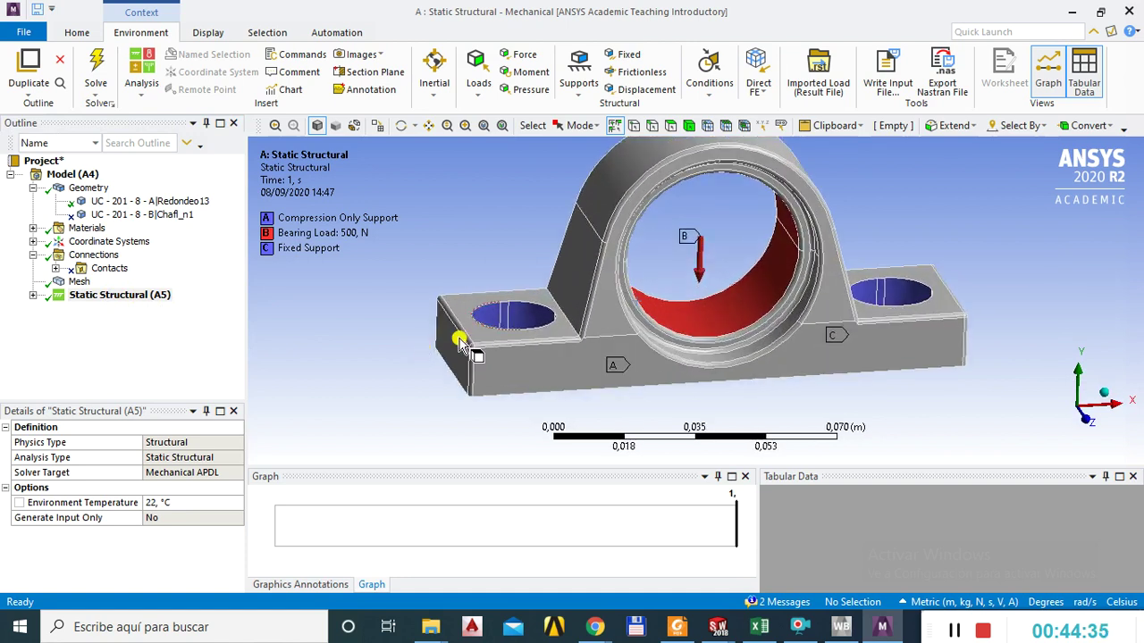
scroll(647, 286, "down", 2)
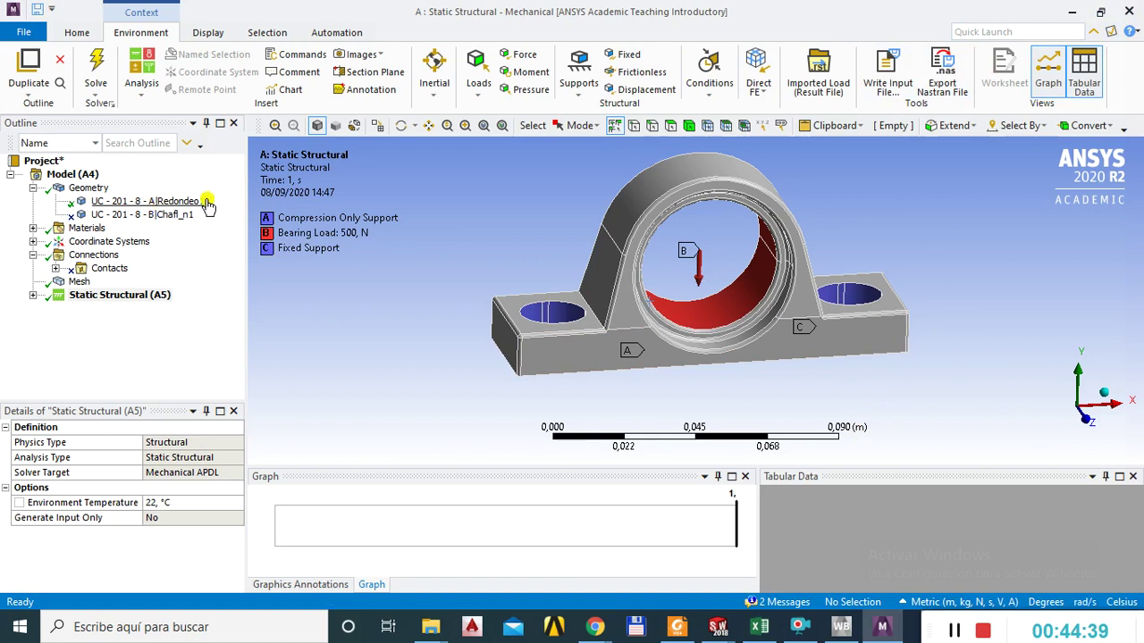
left_click(42, 295)
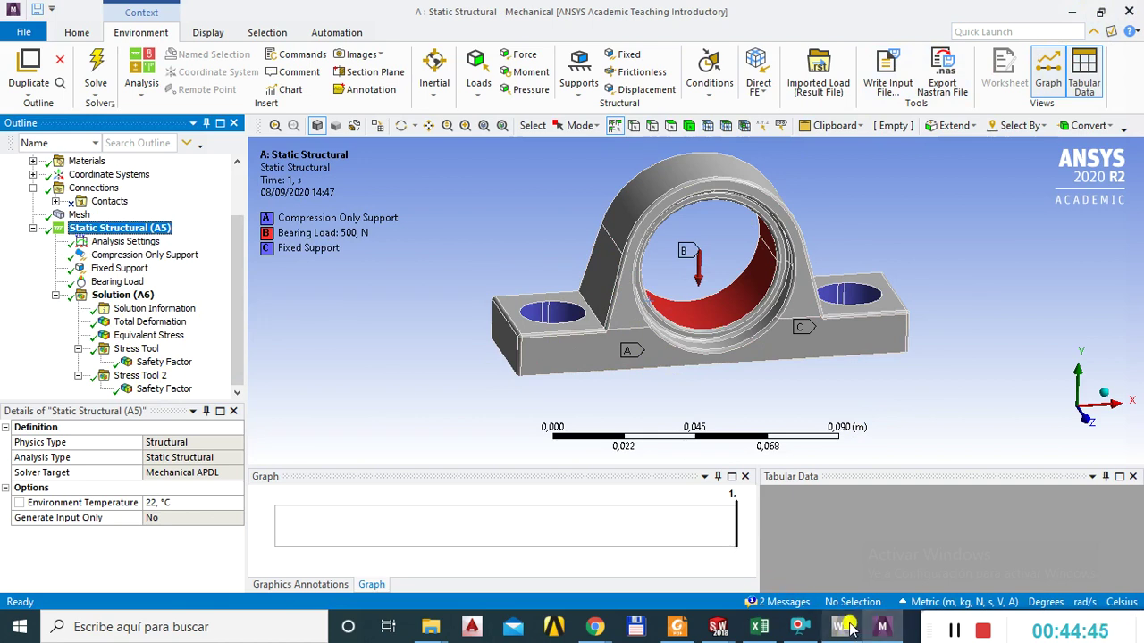
left_click(883, 629)
mouse_move(884, 630)
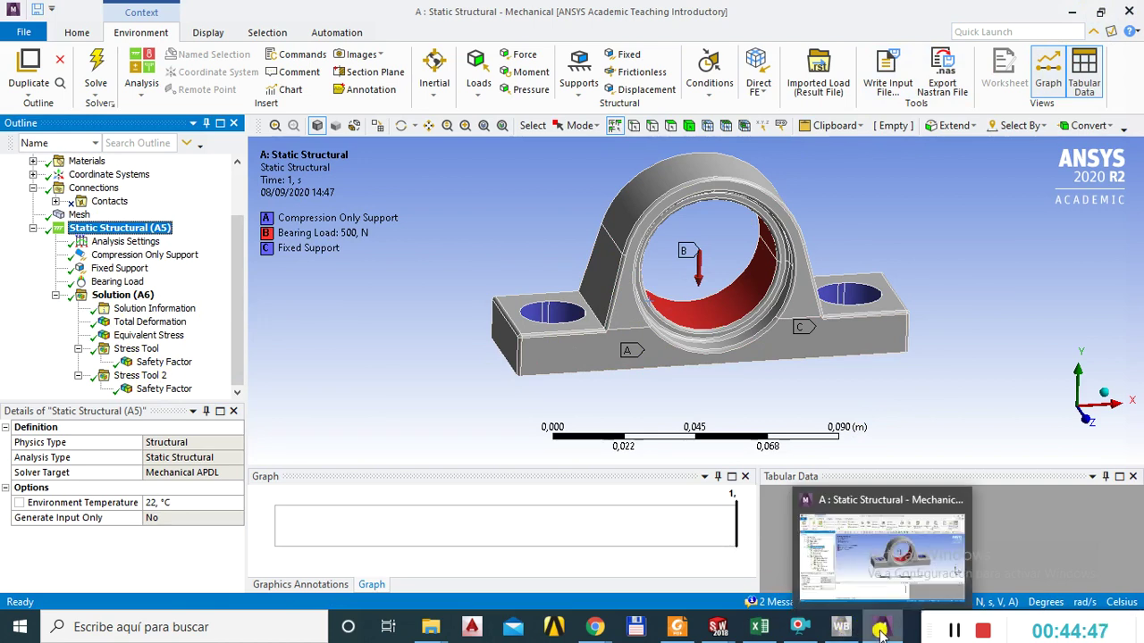
Close the Mechanical session and return to the Workbench project schematic.
mouse_move(842, 630)
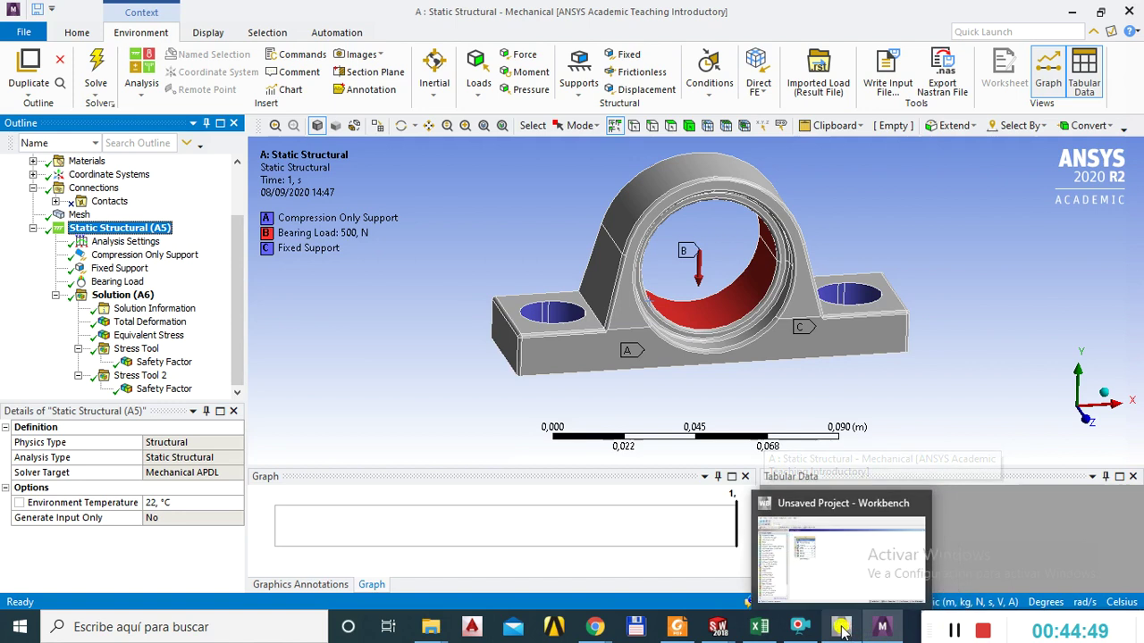
left_click(841, 630)
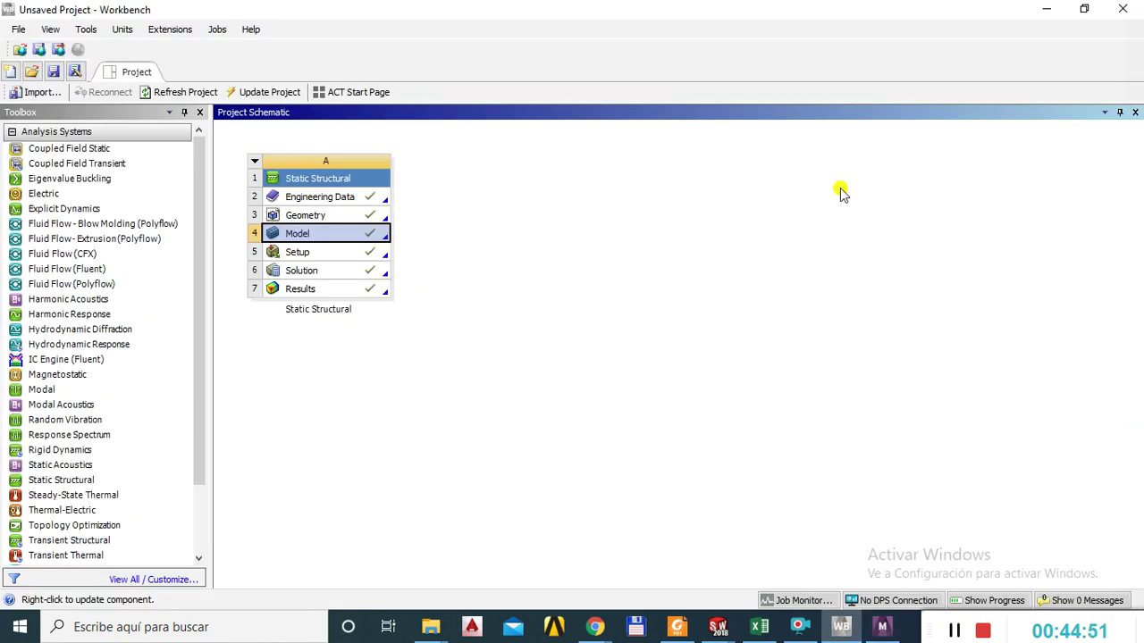
left_click(882, 627)
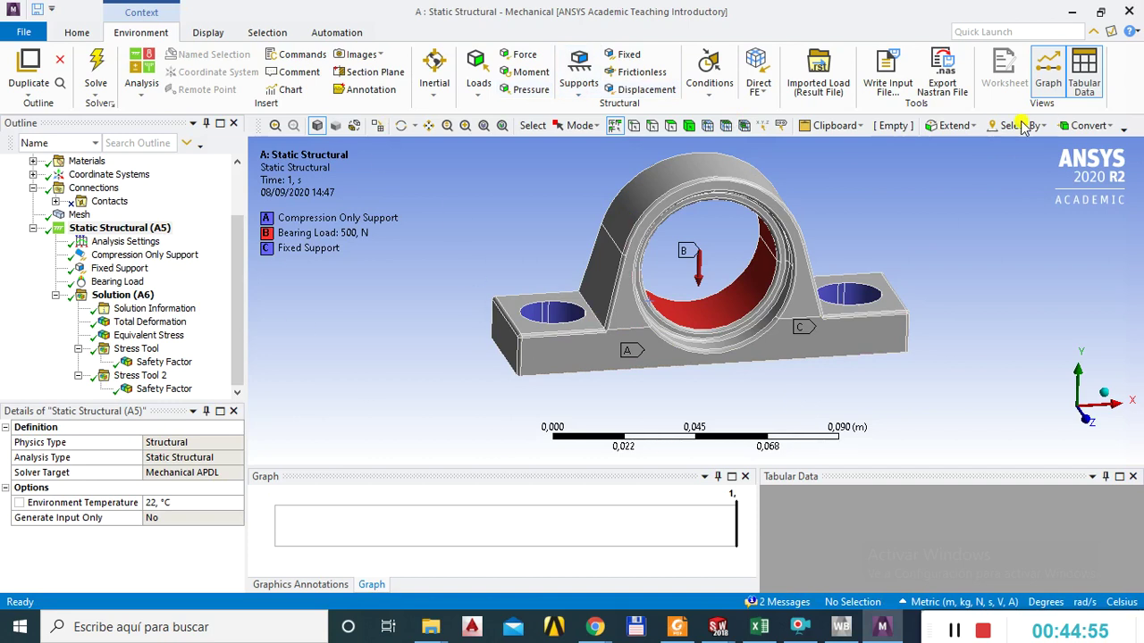
left_click(1131, 14)
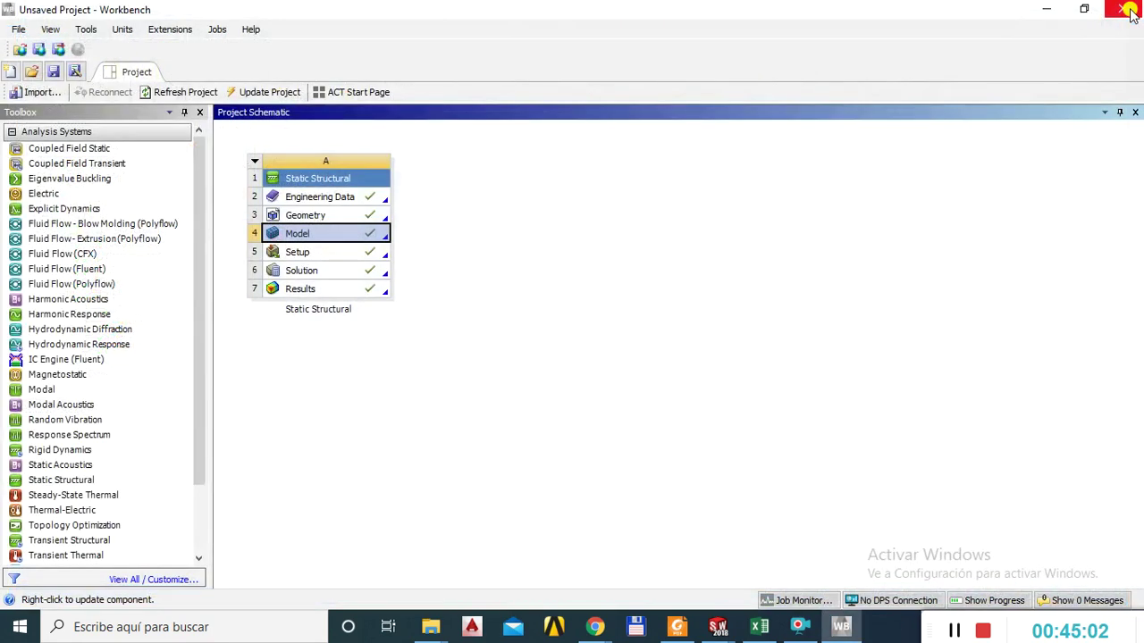
left_click(402, 400)
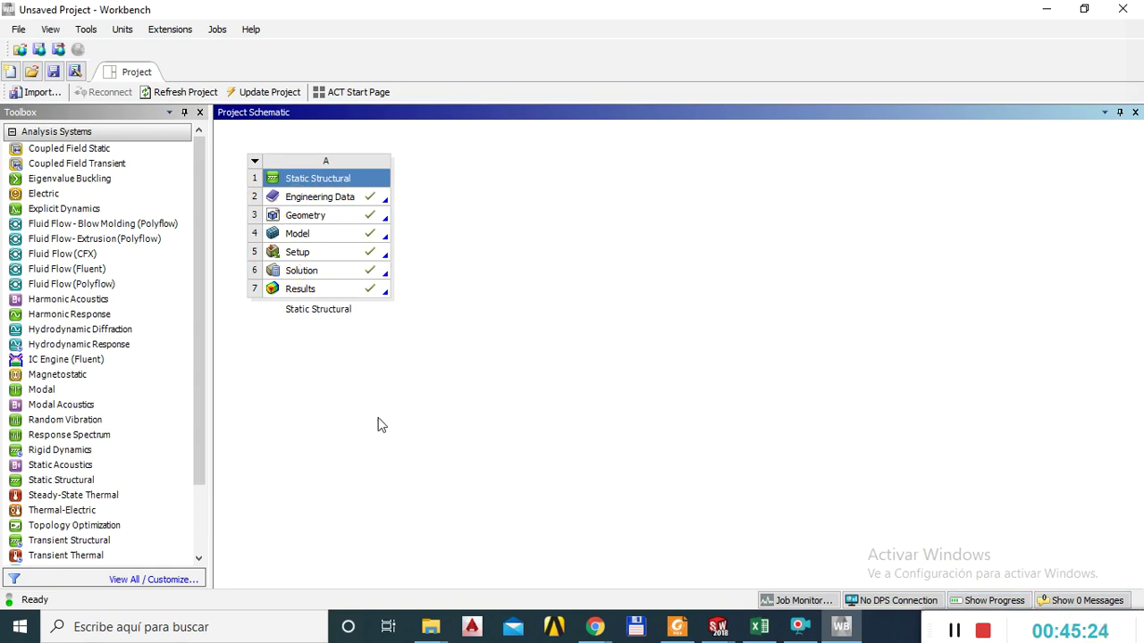
Switch to the Google Meet call in Chrome to check the chat for participants' questions, and return to Workbench.
mouse_move(596, 630)
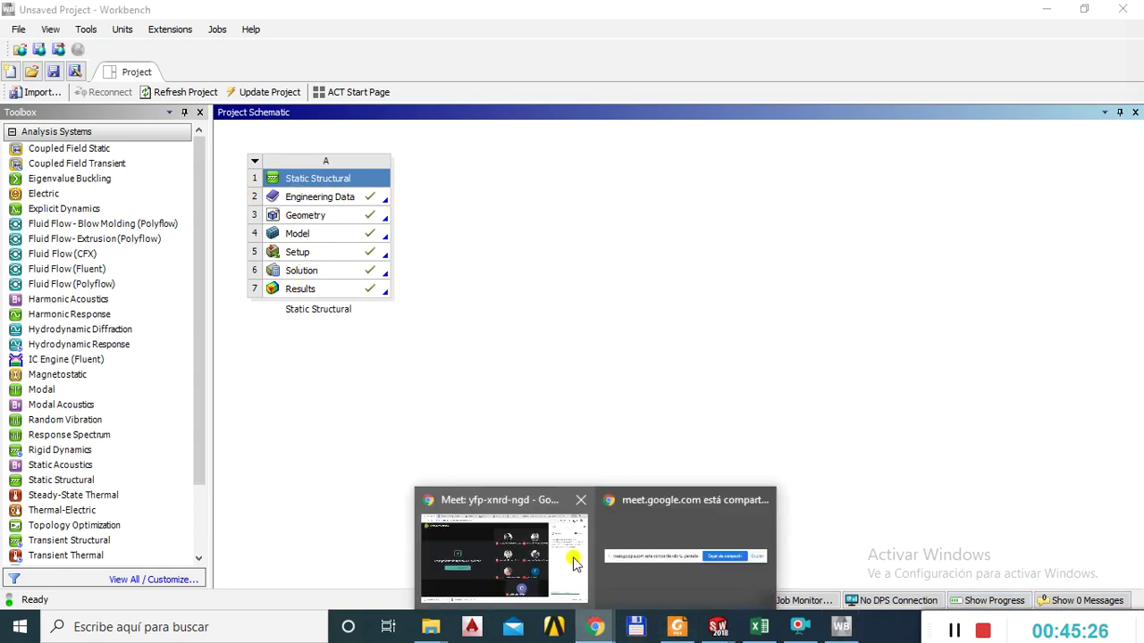
left_click(487, 500)
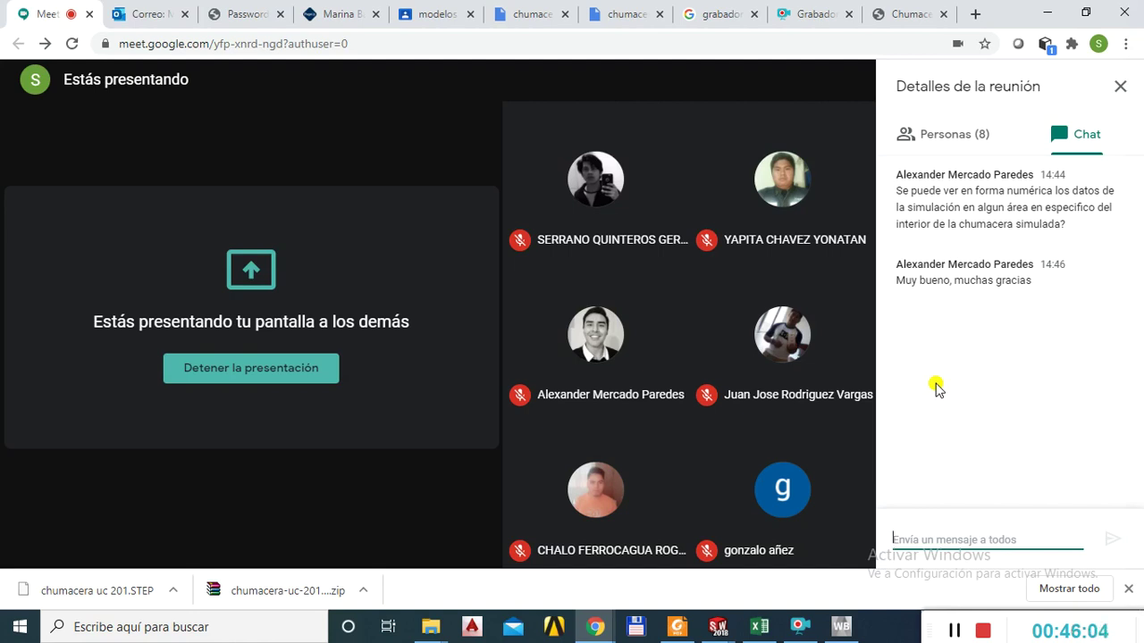
left_click(1050, 14)
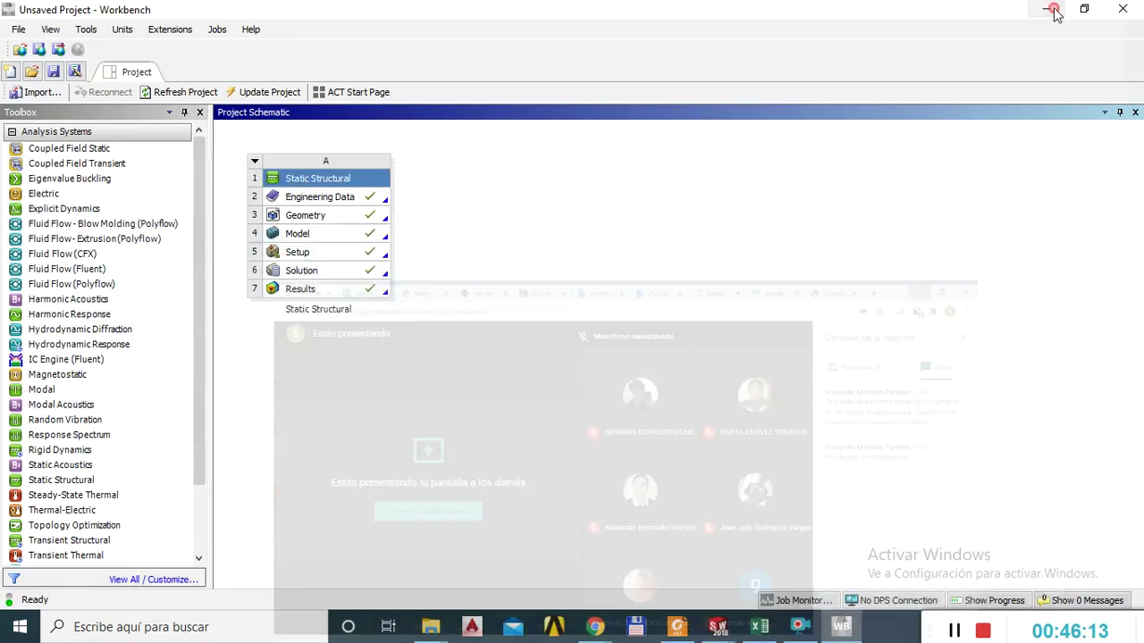
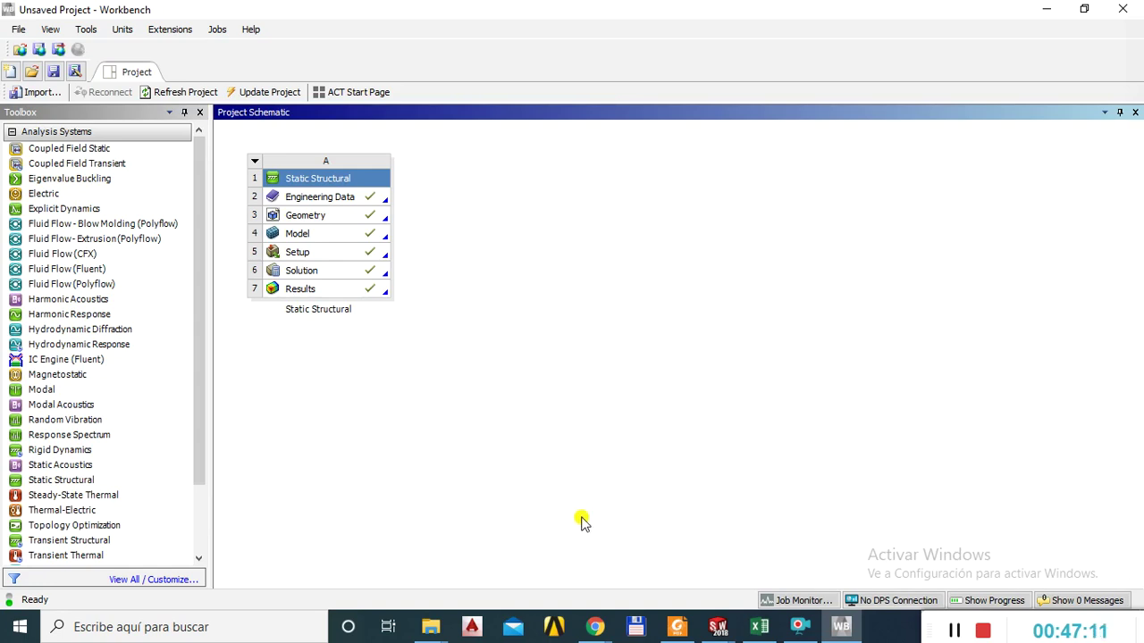
left_click(595, 628)
left_click(493, 497)
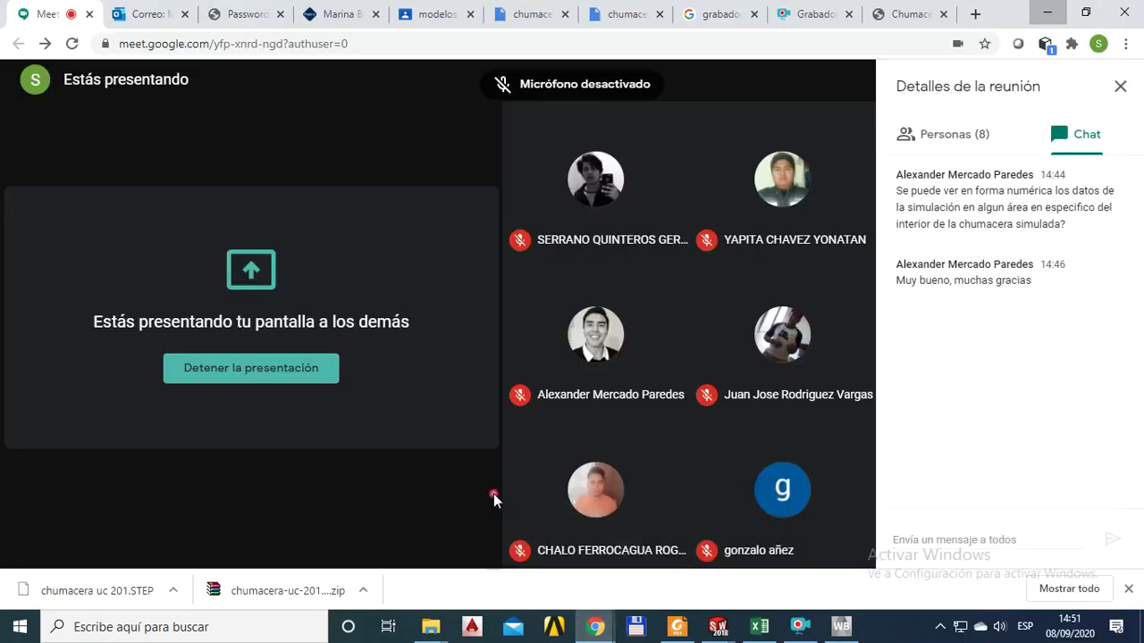
left_click(376, 534)
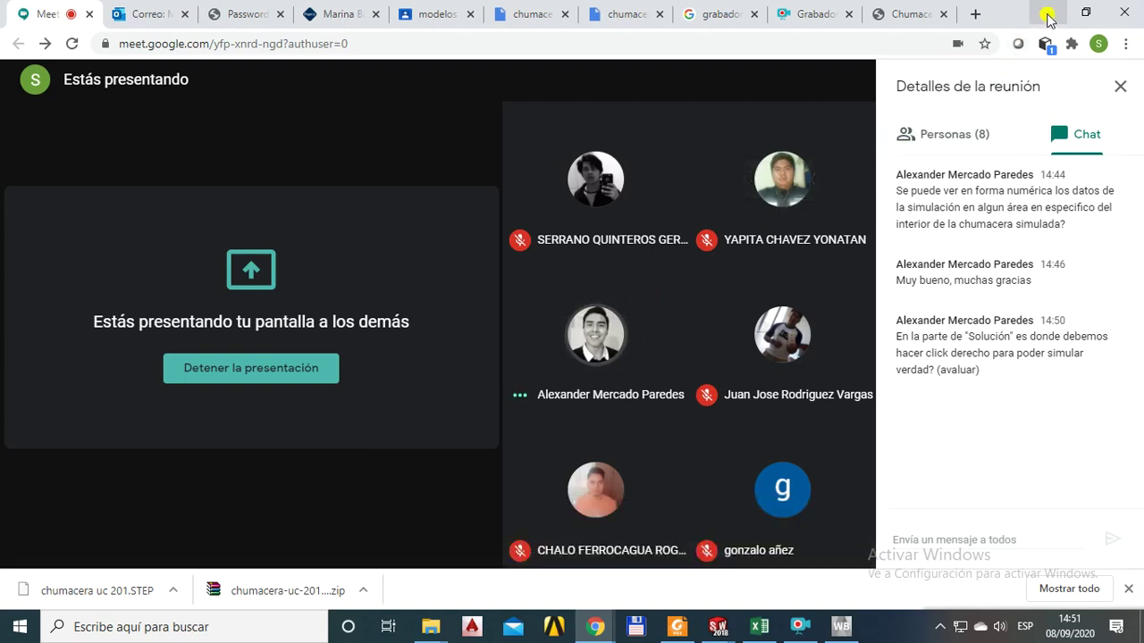
left_click(1047, 15)
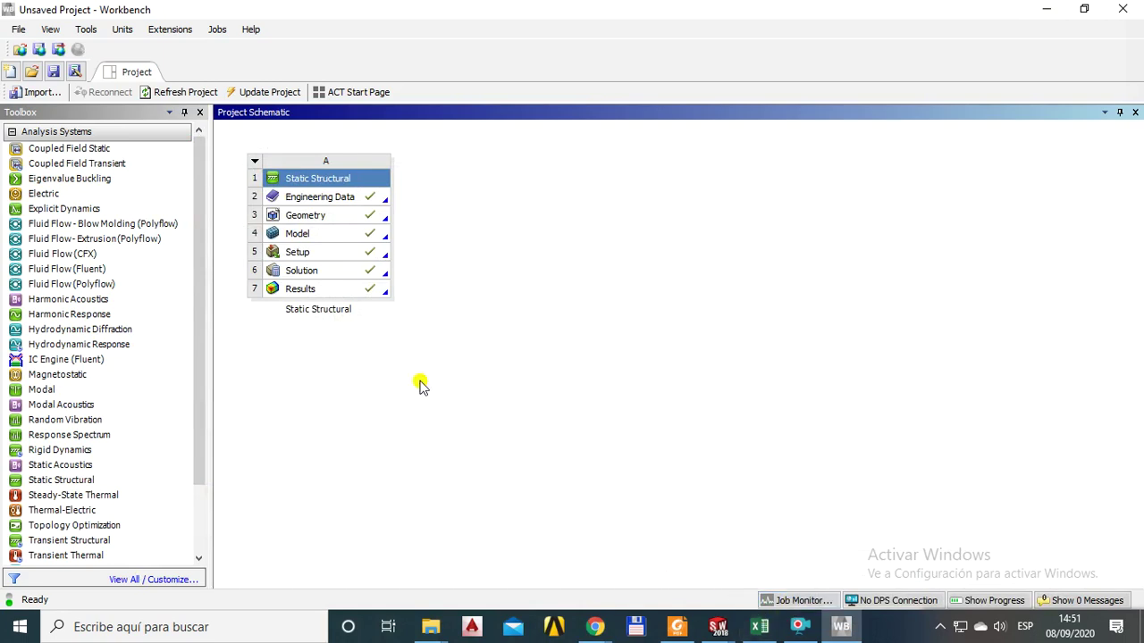
Reopen the Static Structural results in Mechanical and set the Bearing Load's Y Component to -600 N.
double_click(306, 291)
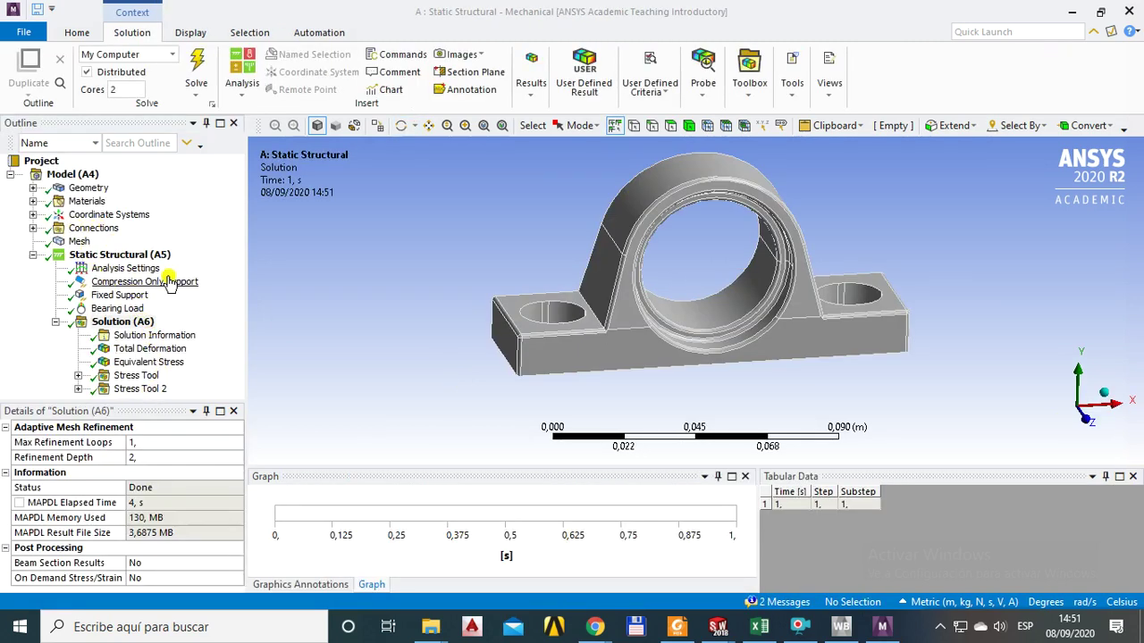
left_click(127, 309)
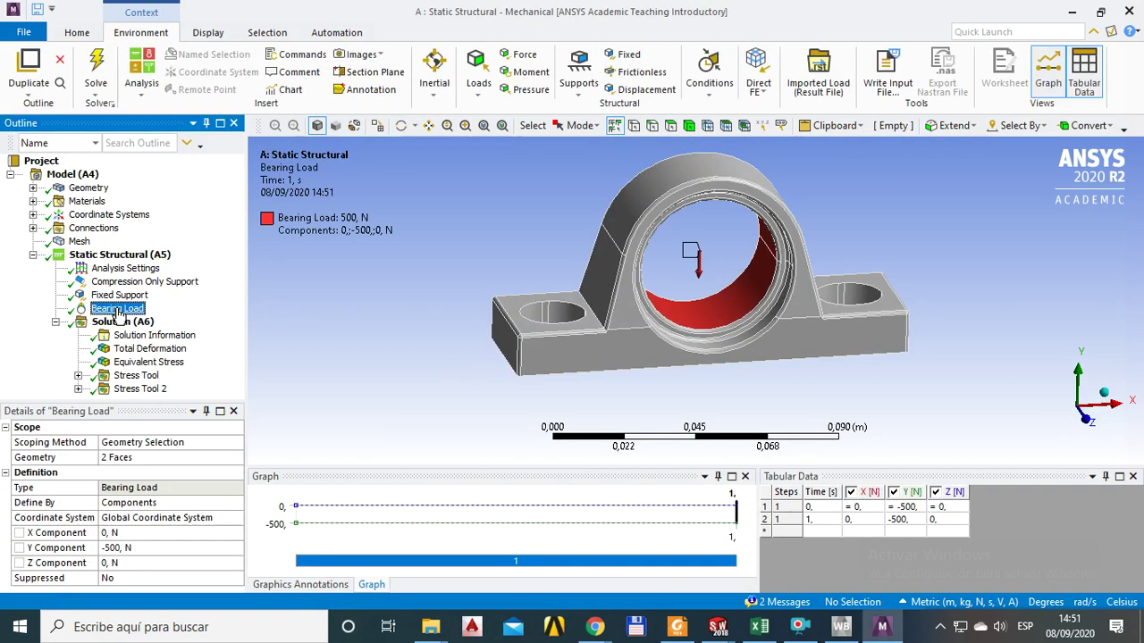
left_click(129, 547)
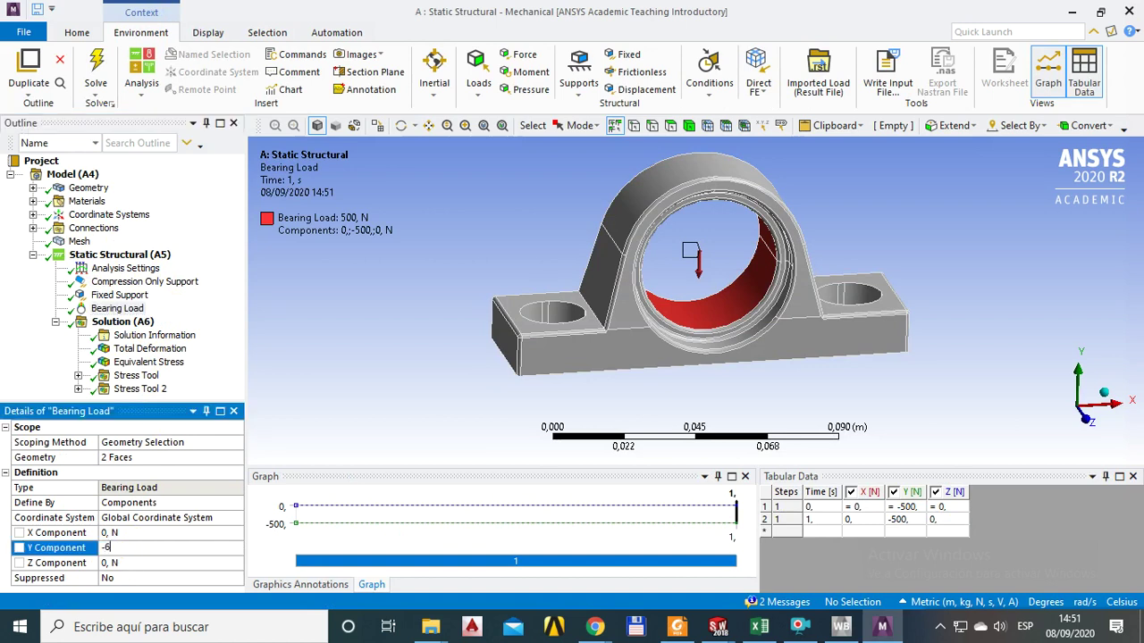
type("-600")
left_click(153, 536)
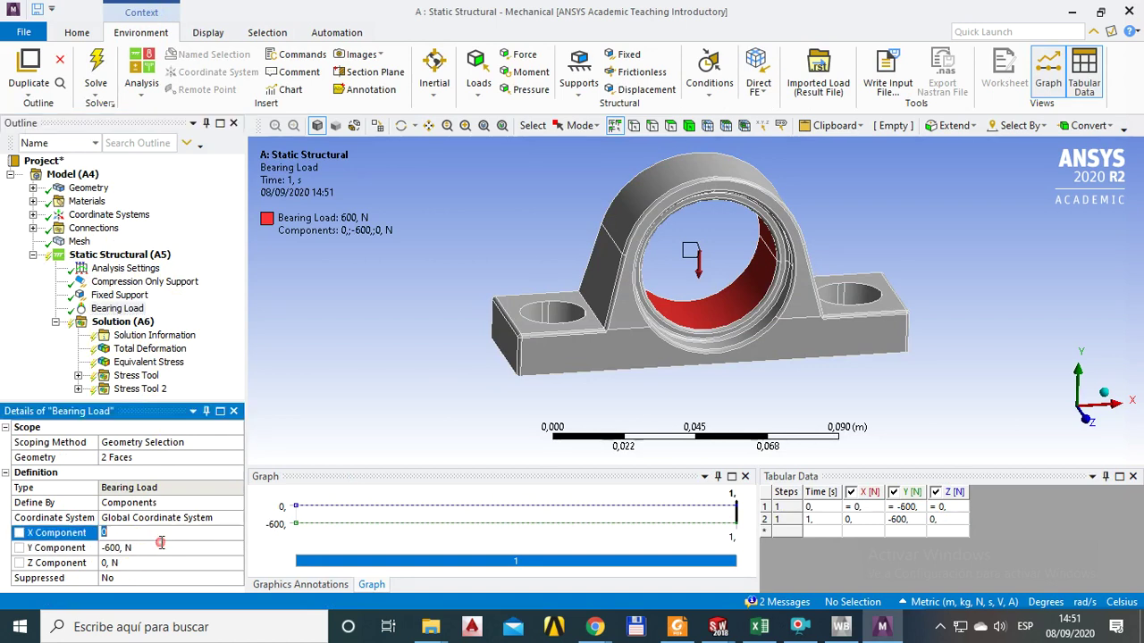
left_click(206, 312)
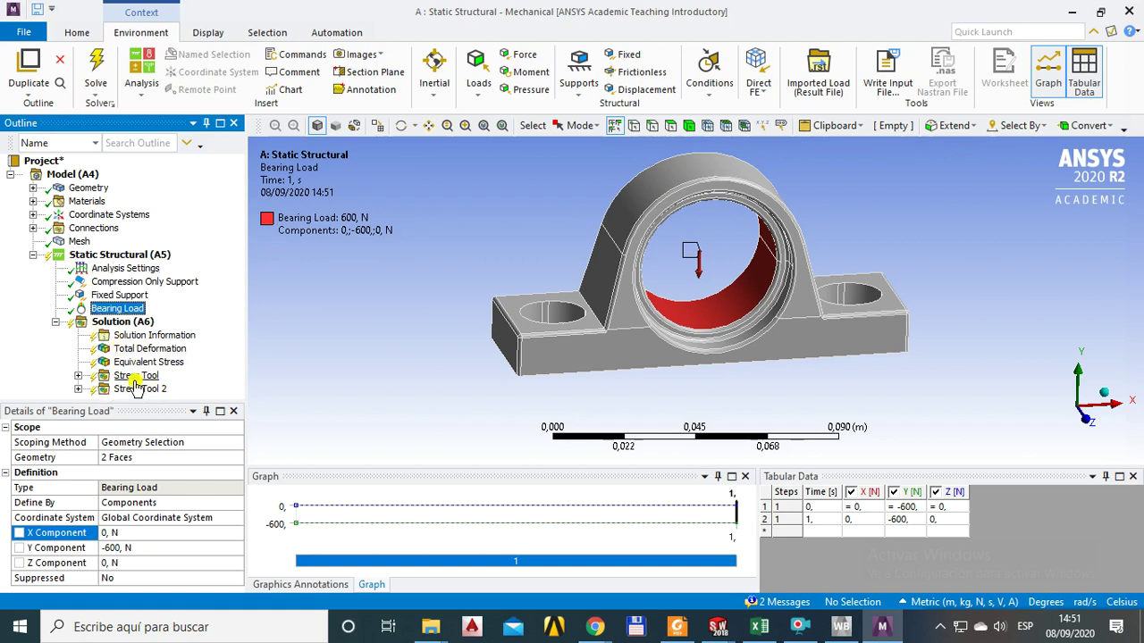
Solve the Static Structural solution with the changed bearing load and display the Total Deformation result.
left_click(111, 323)
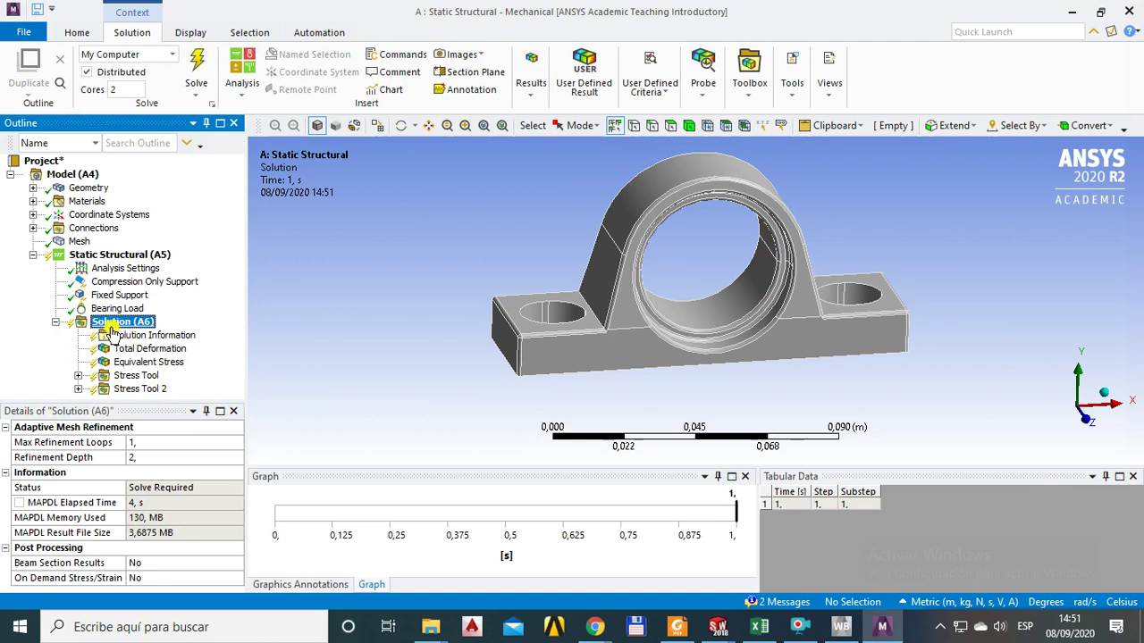
right_click(110, 327)
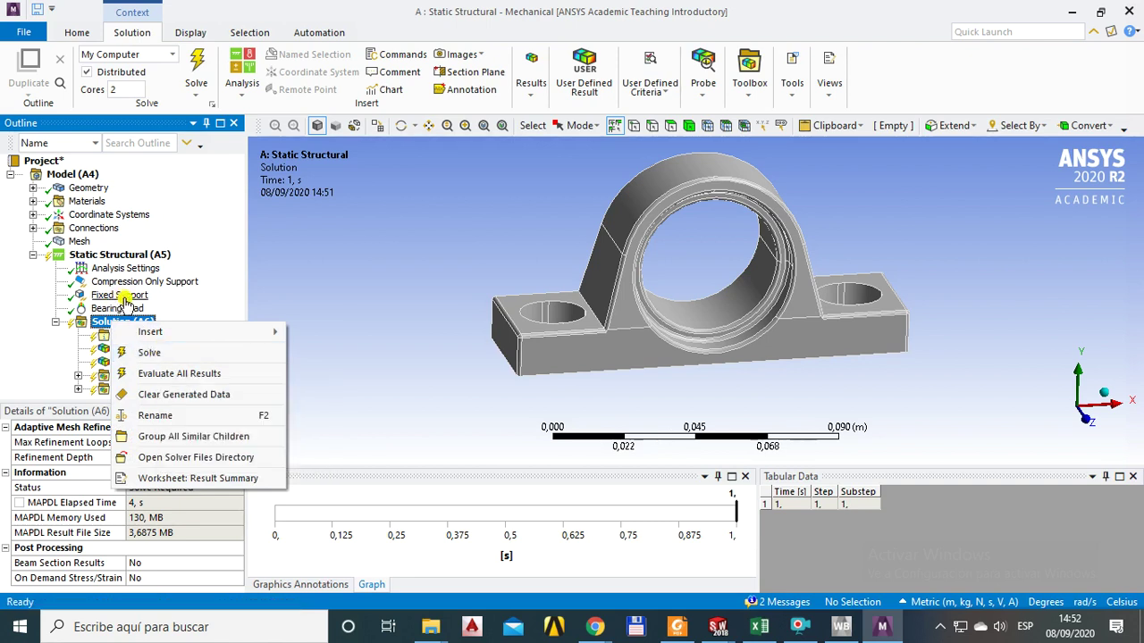
left_click(178, 354)
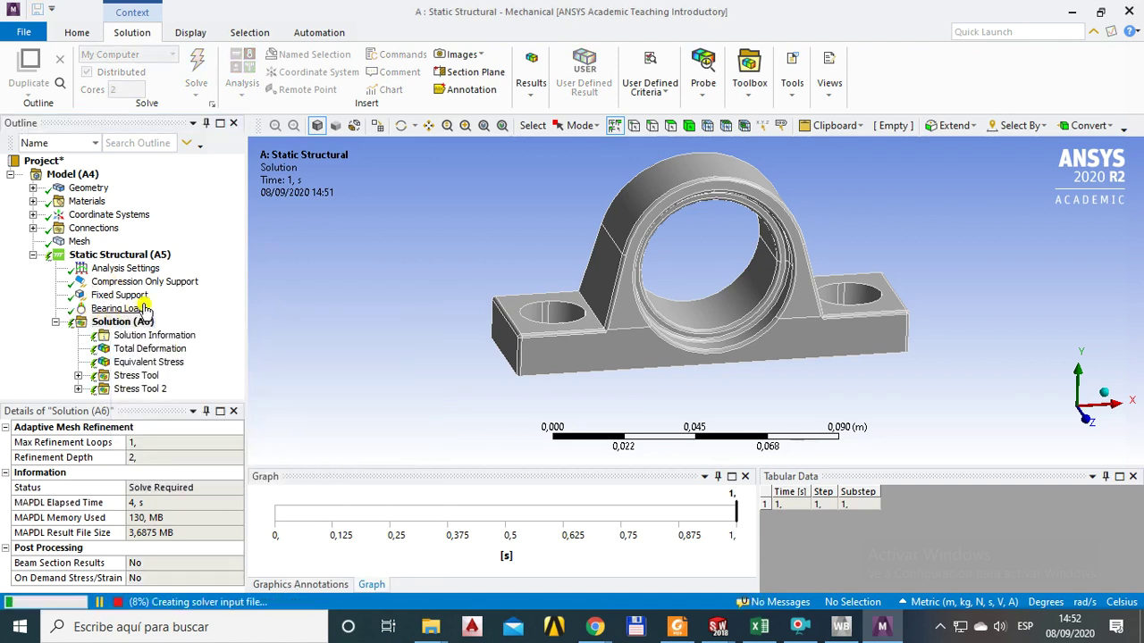
left_click(134, 362)
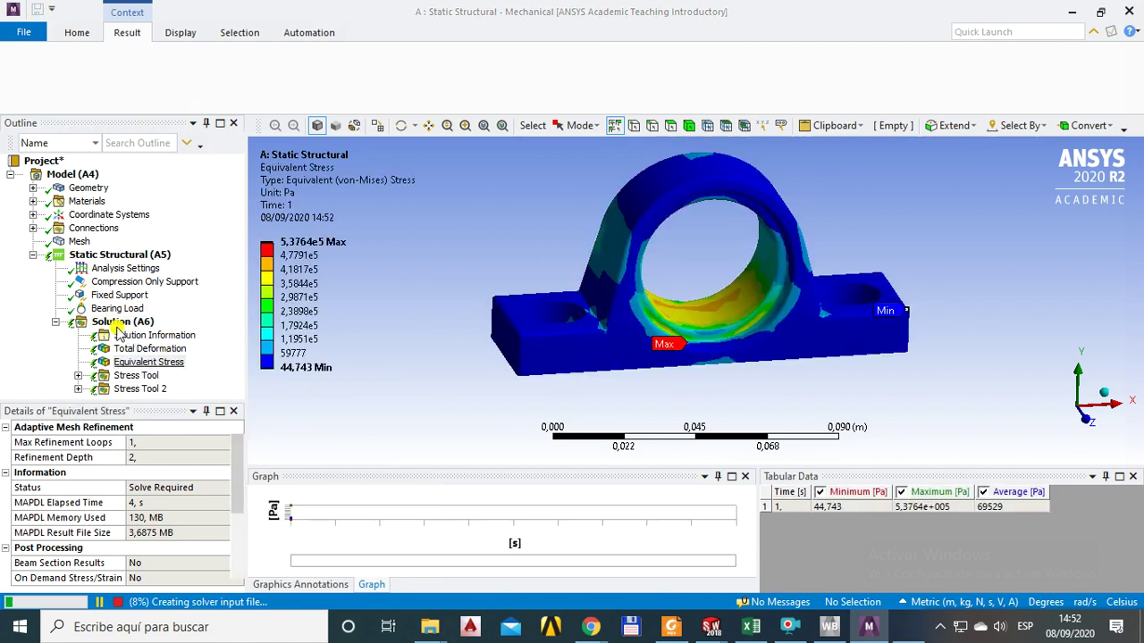
left_click(117, 324)
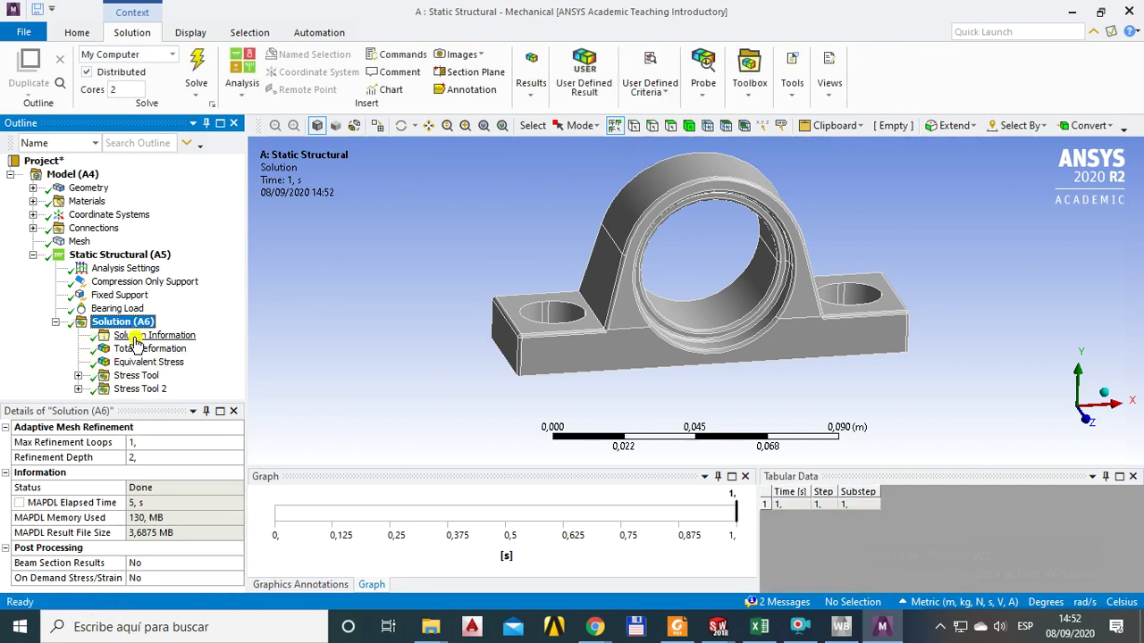
left_click(137, 349)
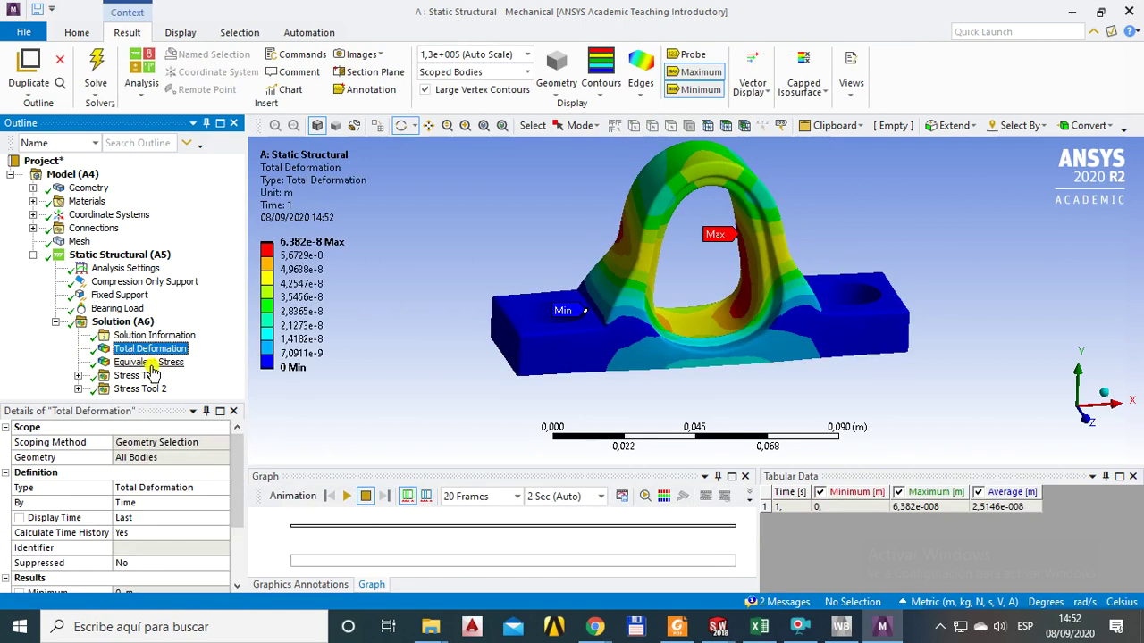
Insert a Strain Energy result for all bodies under Solution and evaluate it.
right_click(122, 324)
mouse_move(154, 340)
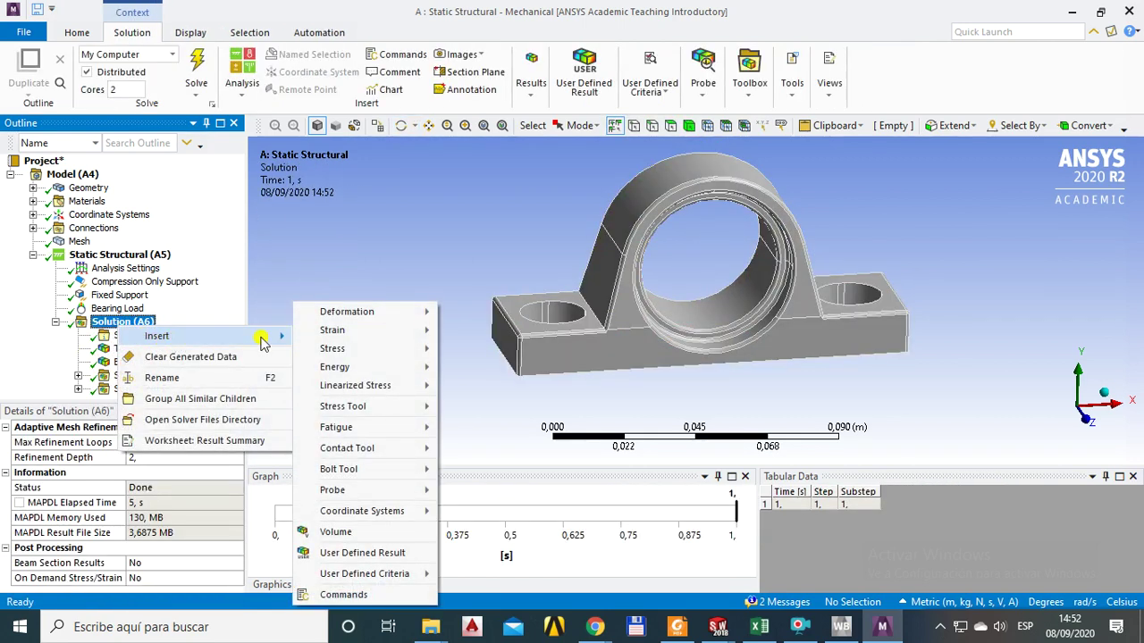
mouse_move(371, 369)
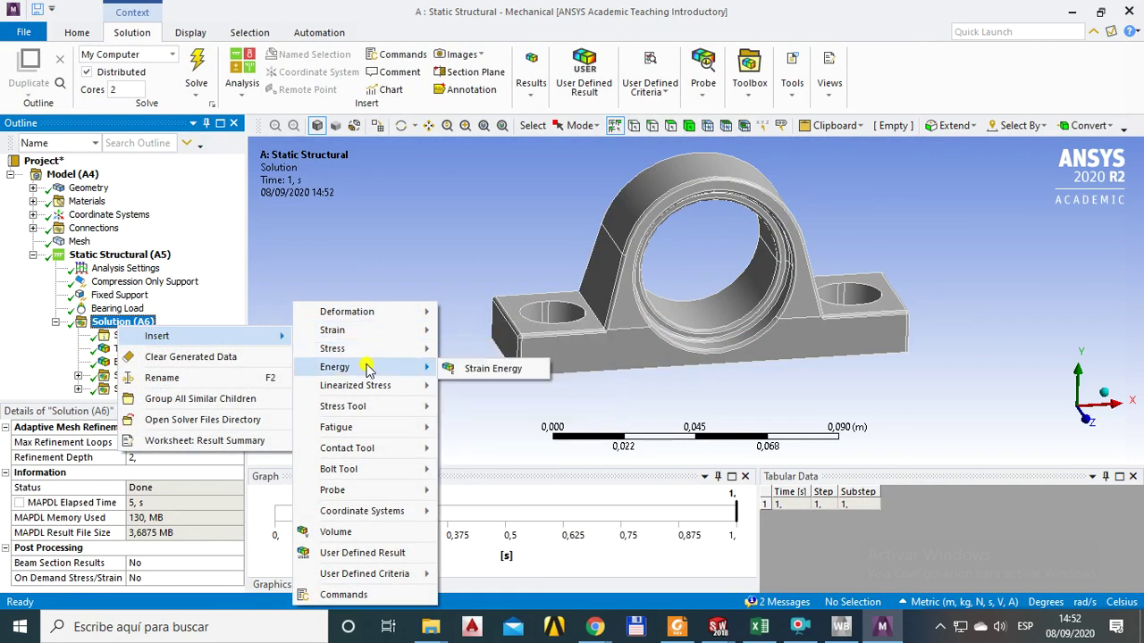
left_click(486, 369)
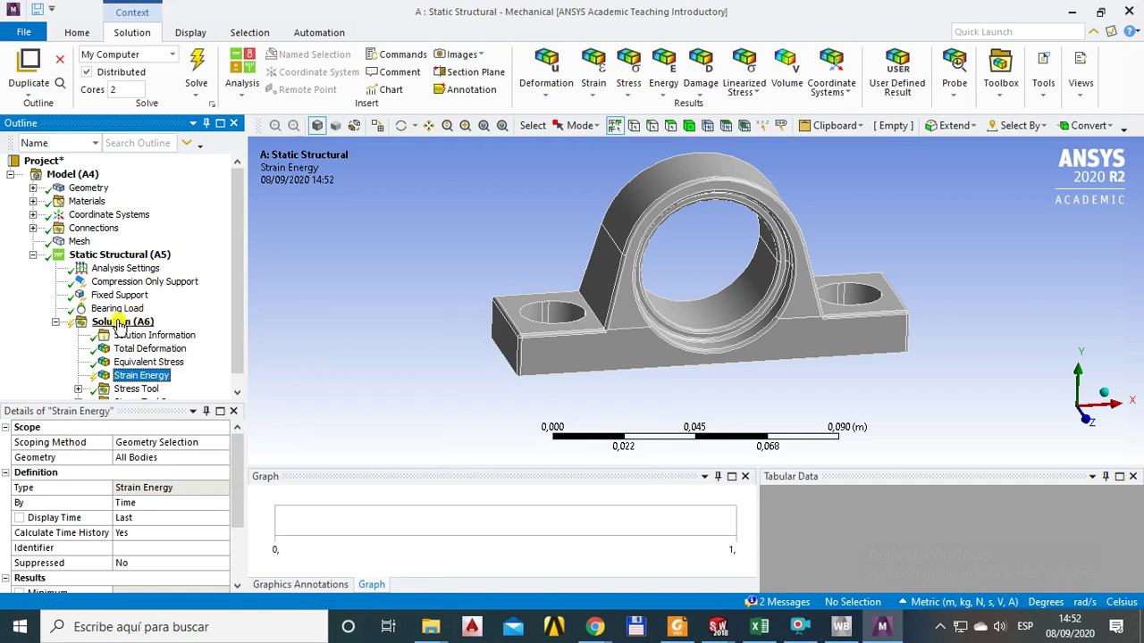
right_click(126, 380)
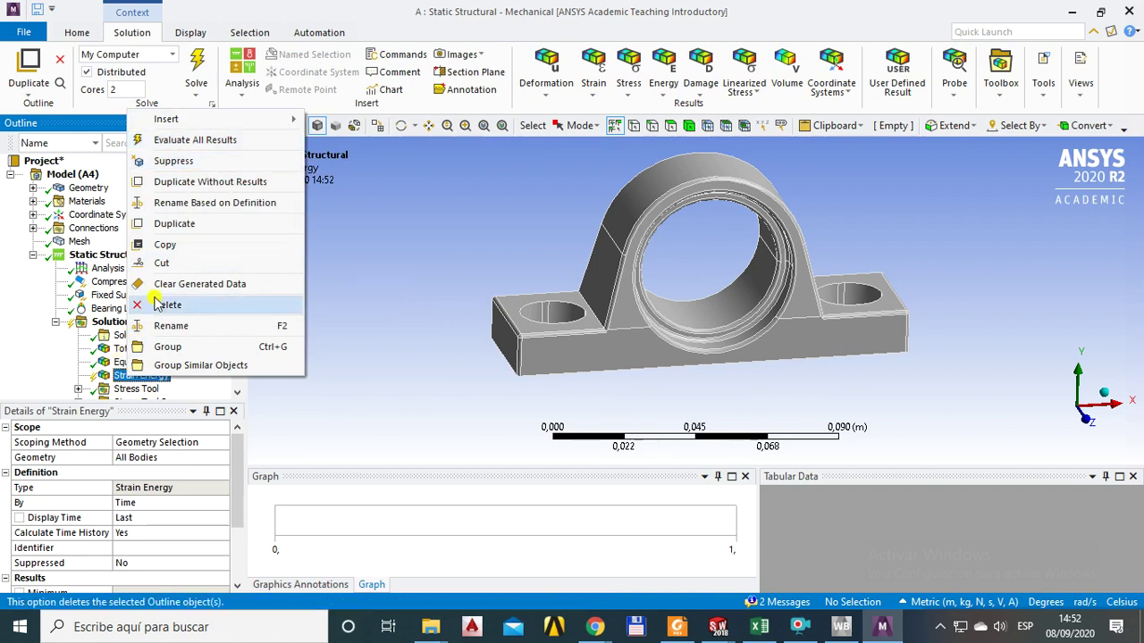
left_click(189, 142)
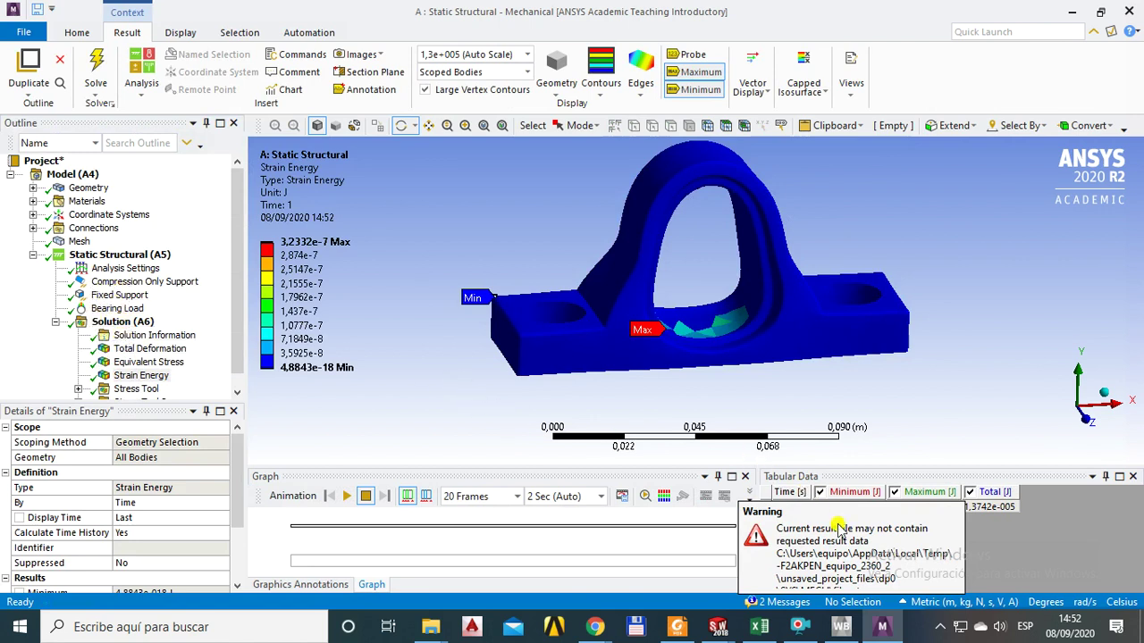
left_click_drag(379, 374, 413, 375)
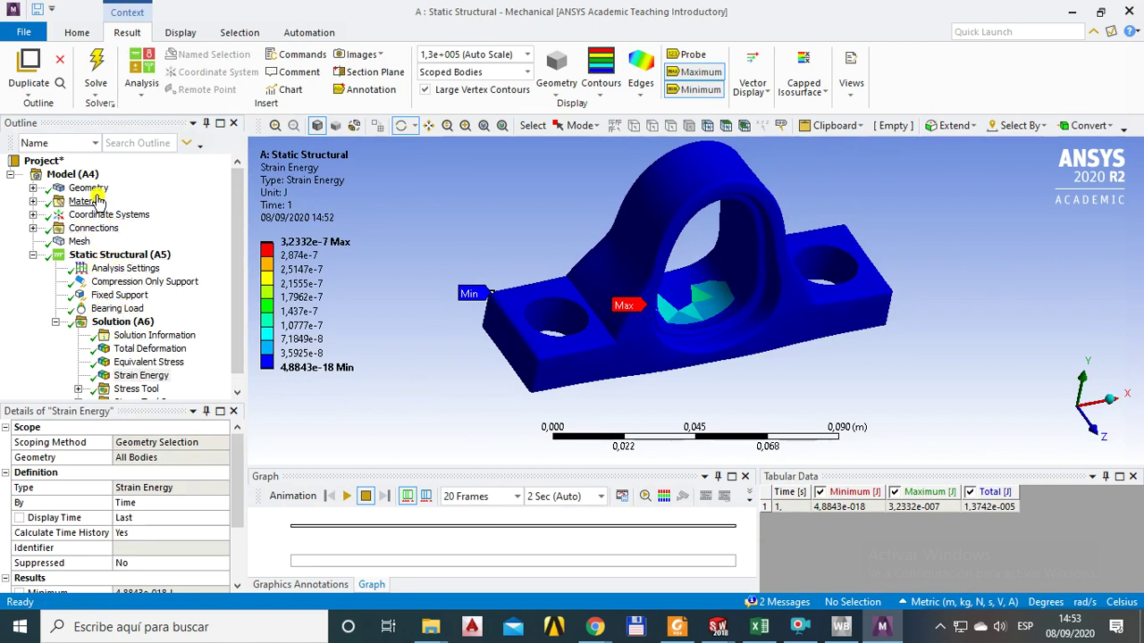
Expand Geometry and Materials in the model tree to review the bodies, materials, and the loads and results below.
left_click(34, 188)
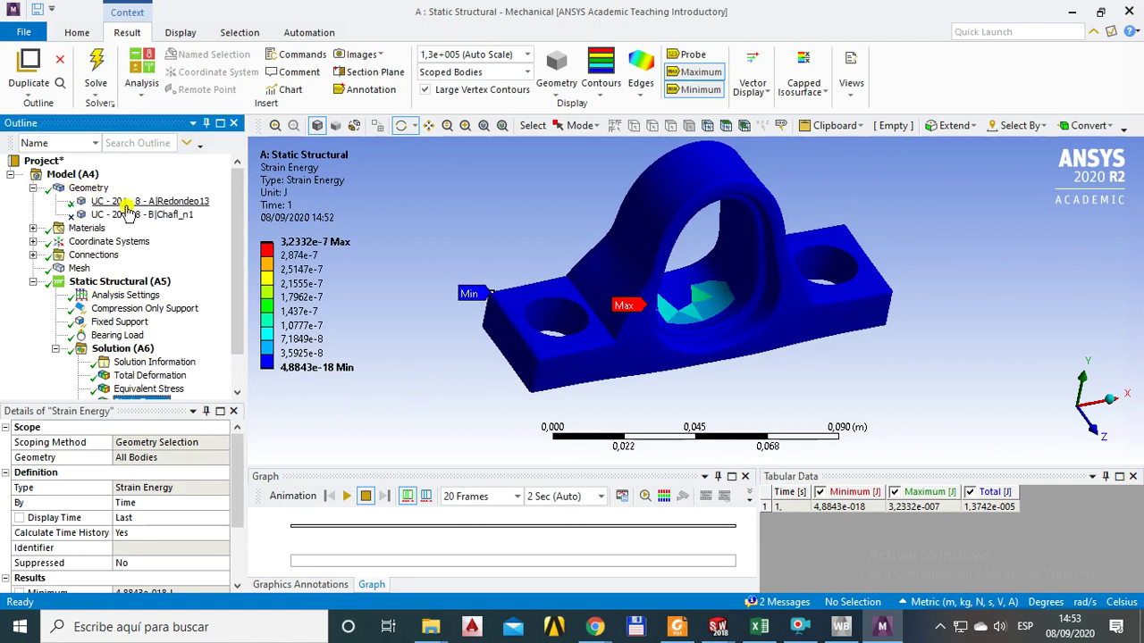
left_click(33, 228)
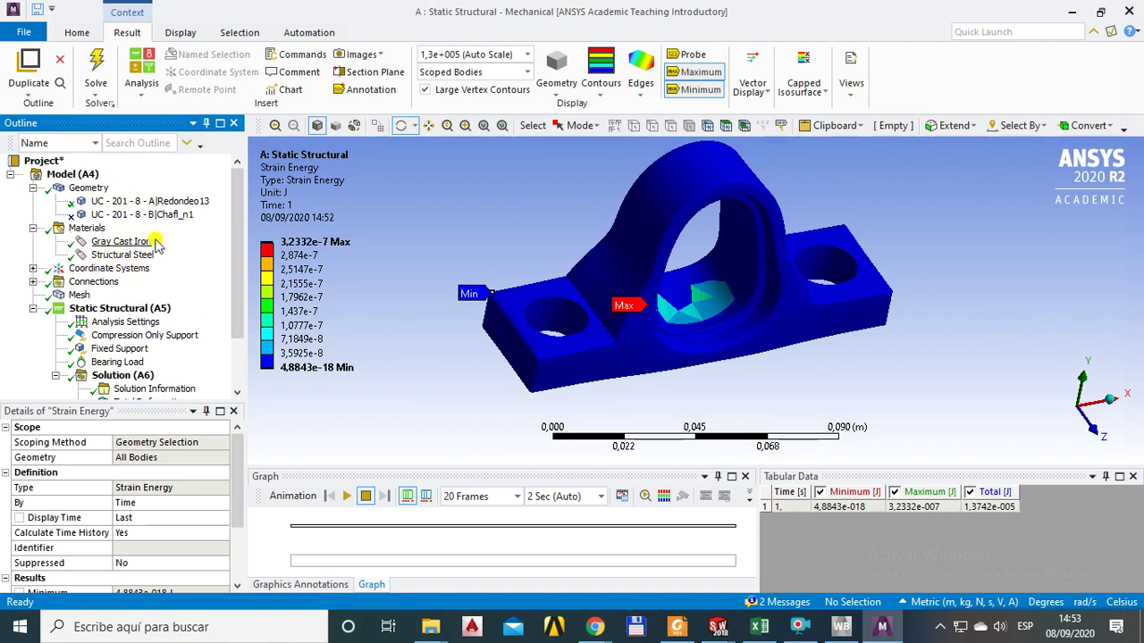
scroll(230, 238, "down", 1)
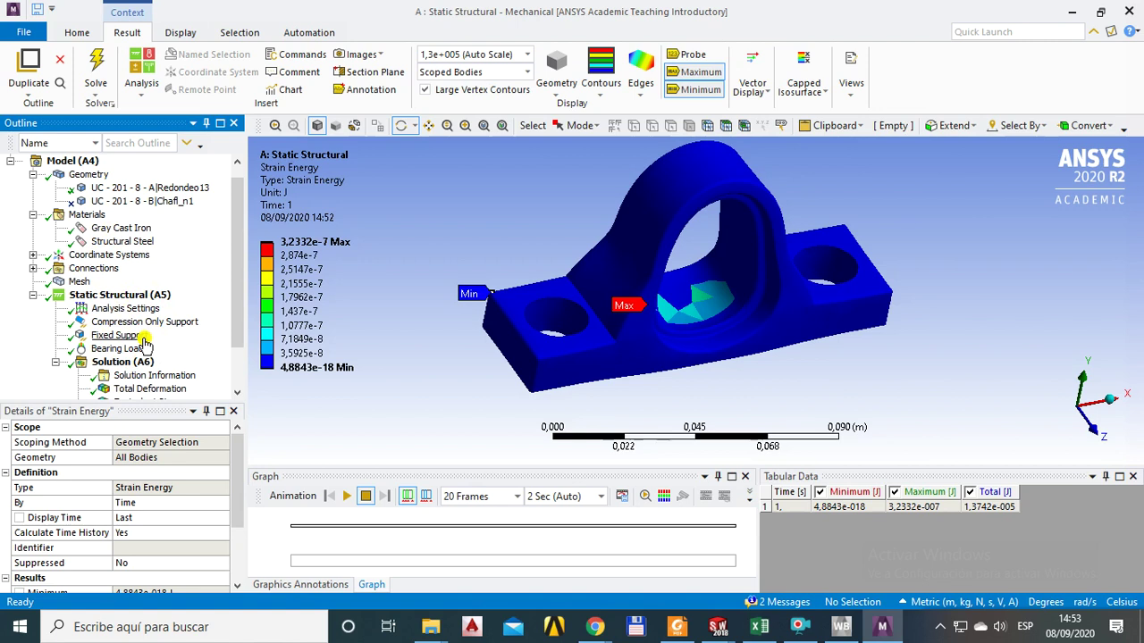
left_click_drag(235, 323, 240, 362)
left_click_drag(414, 358, 482, 300)
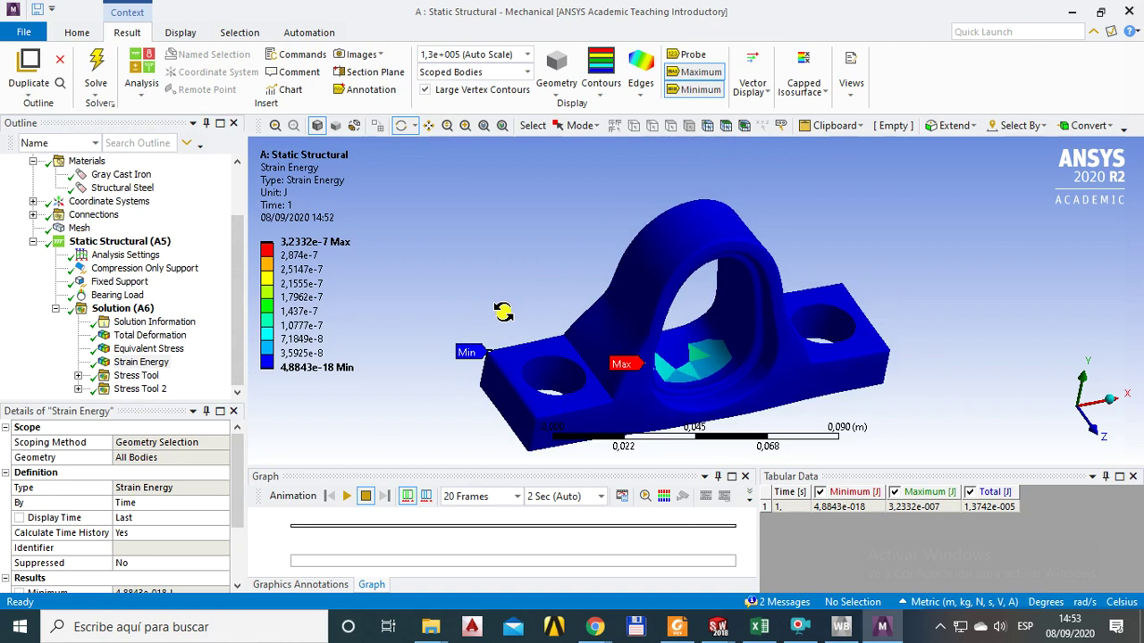
Close Mechanical and save the Workbench project in the Escritorio folder as chumacera.
left_click(1133, 15)
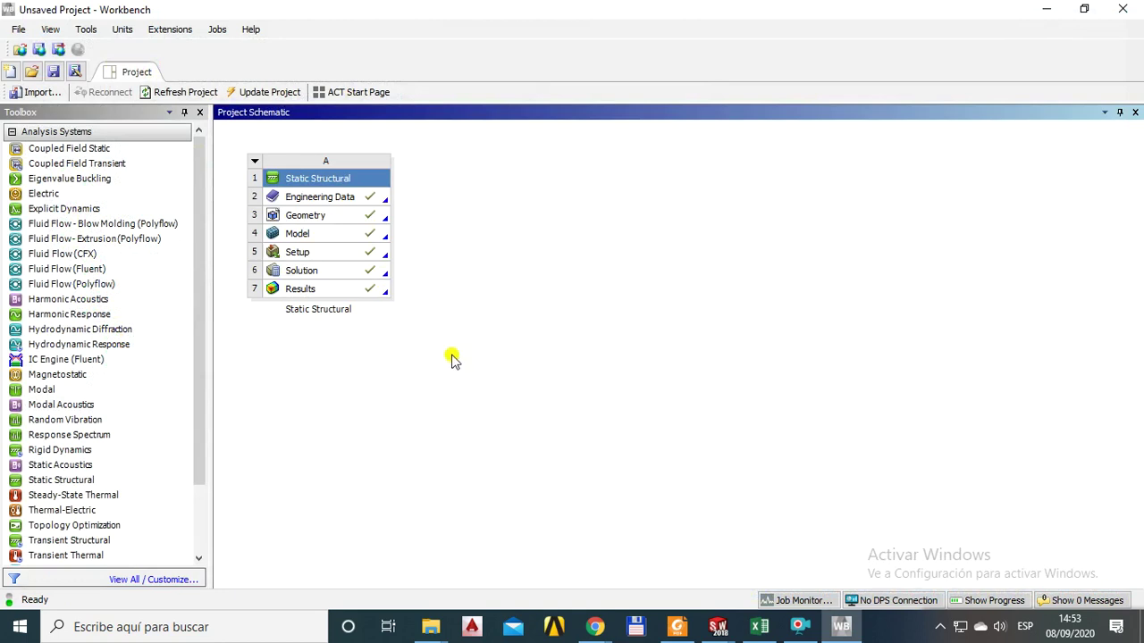
left_click(483, 402)
left_click(16, 31)
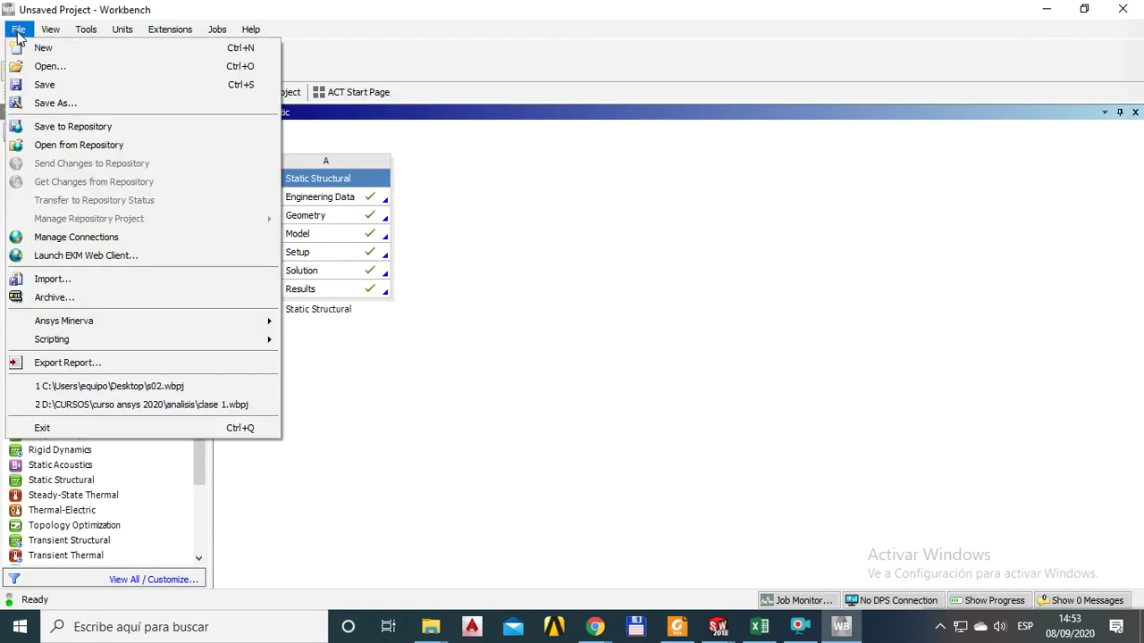
left_click(48, 87)
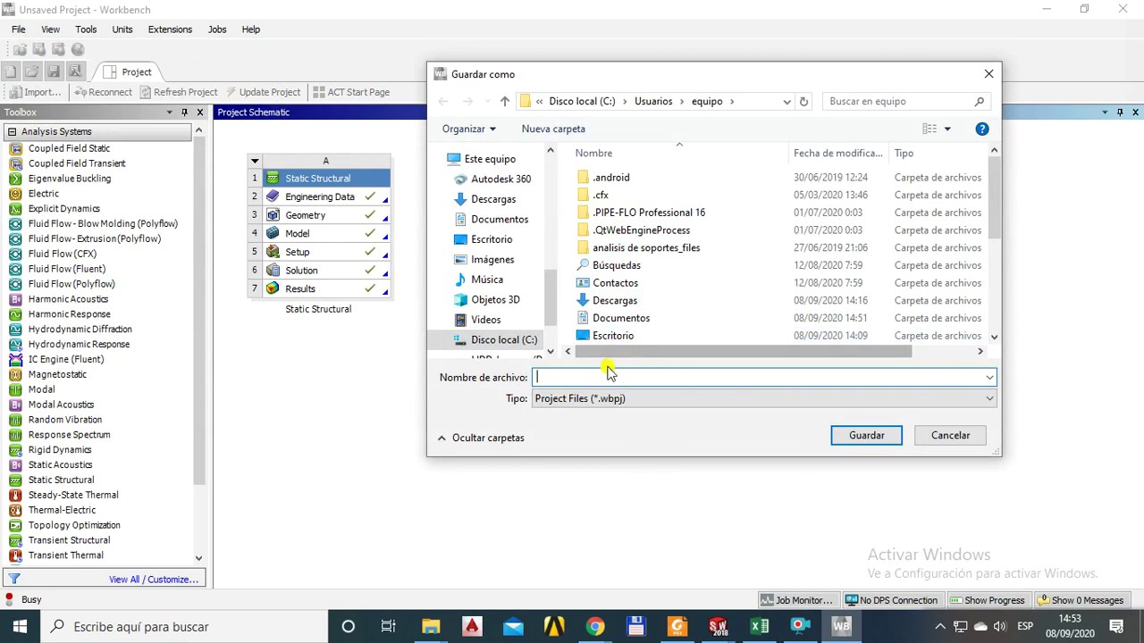
left_click(616, 335)
double_click(617, 335)
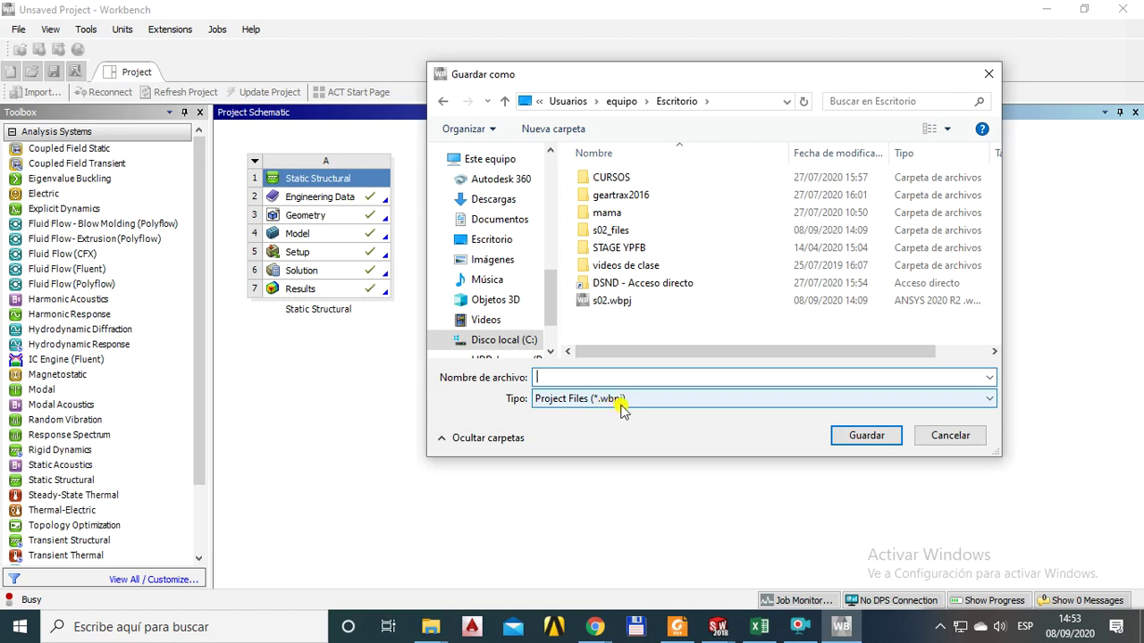
left_click(617, 379)
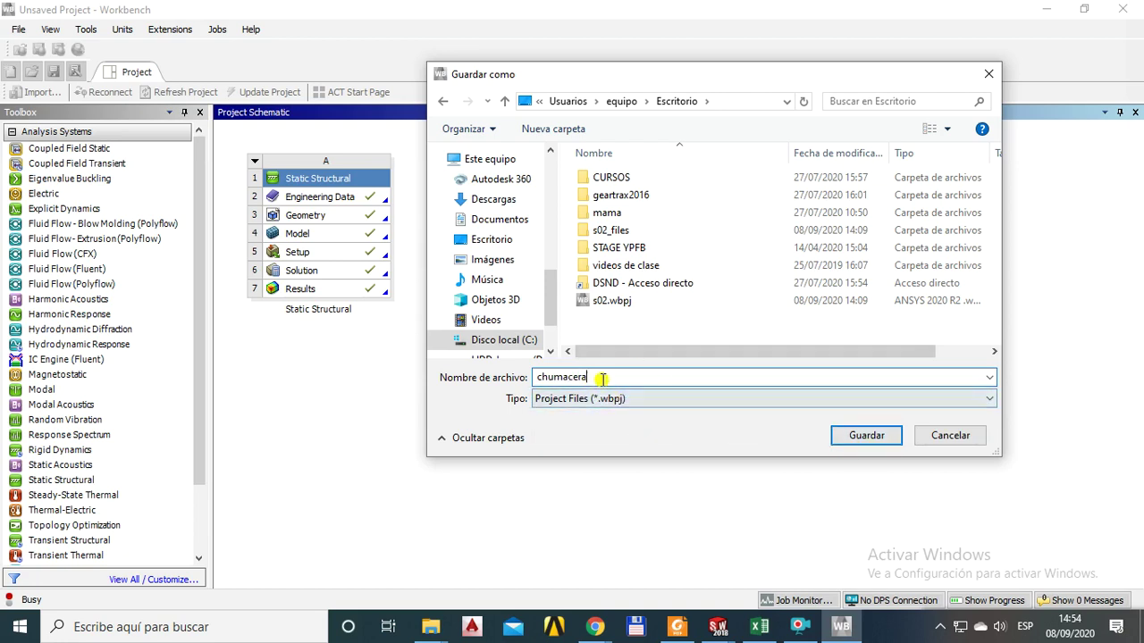
left_click(867, 436)
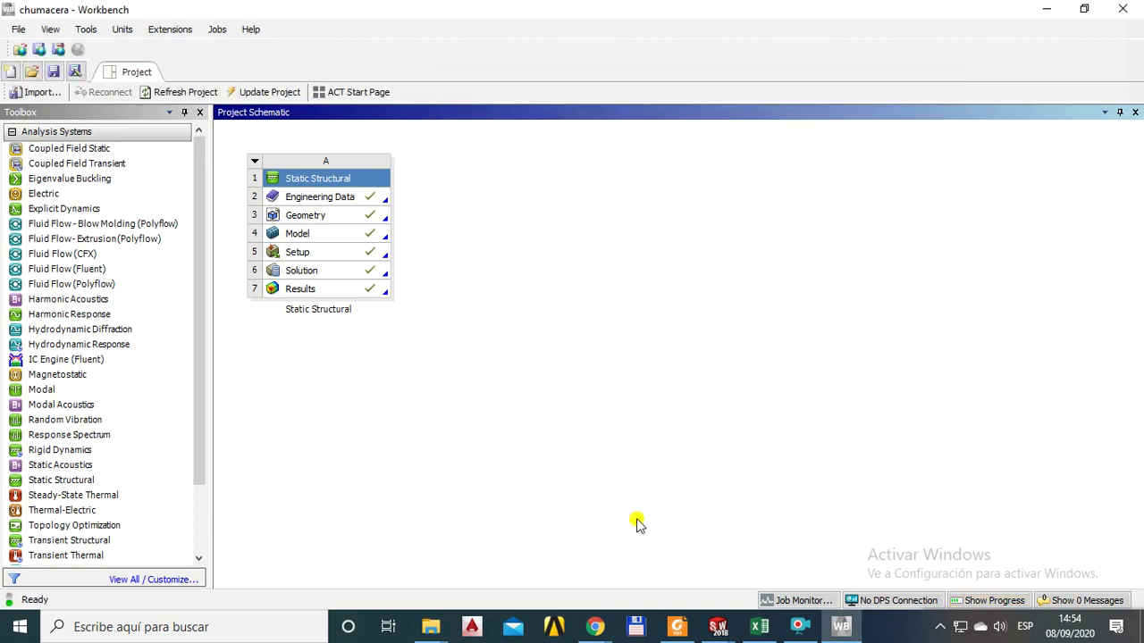
Place the chumacera_files folder and chumacera.wbpj together in the desktop's empty upper-right area, and move the GearTrax shortcut beside editar.jpg.
key("super+d")
left_click_drag(157, 563, 1065, 48)
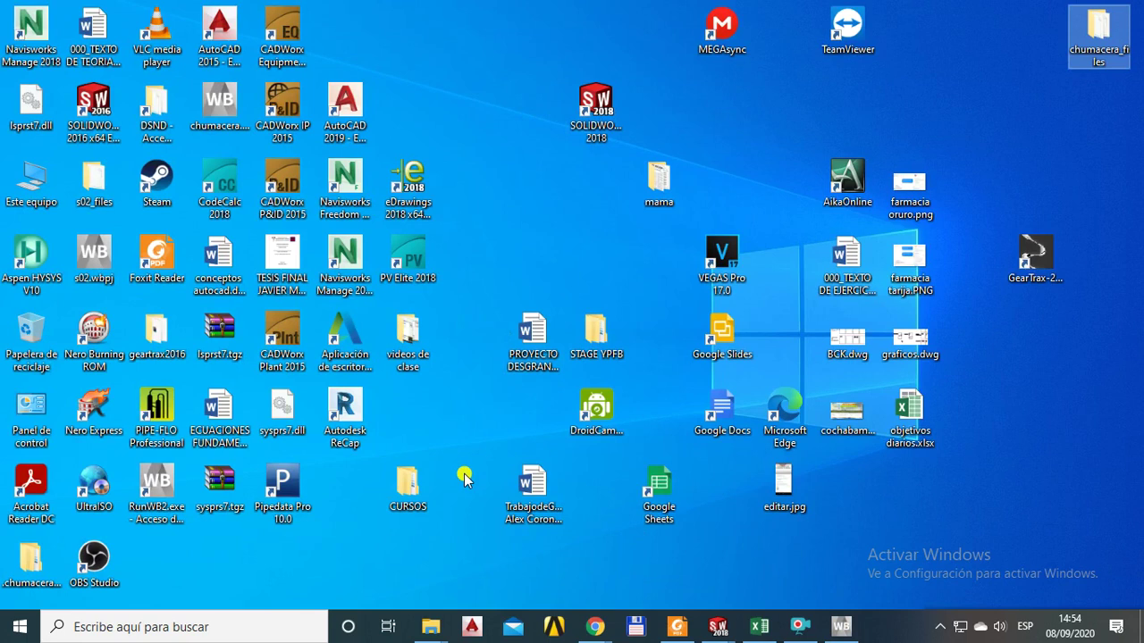
left_click(165, 506)
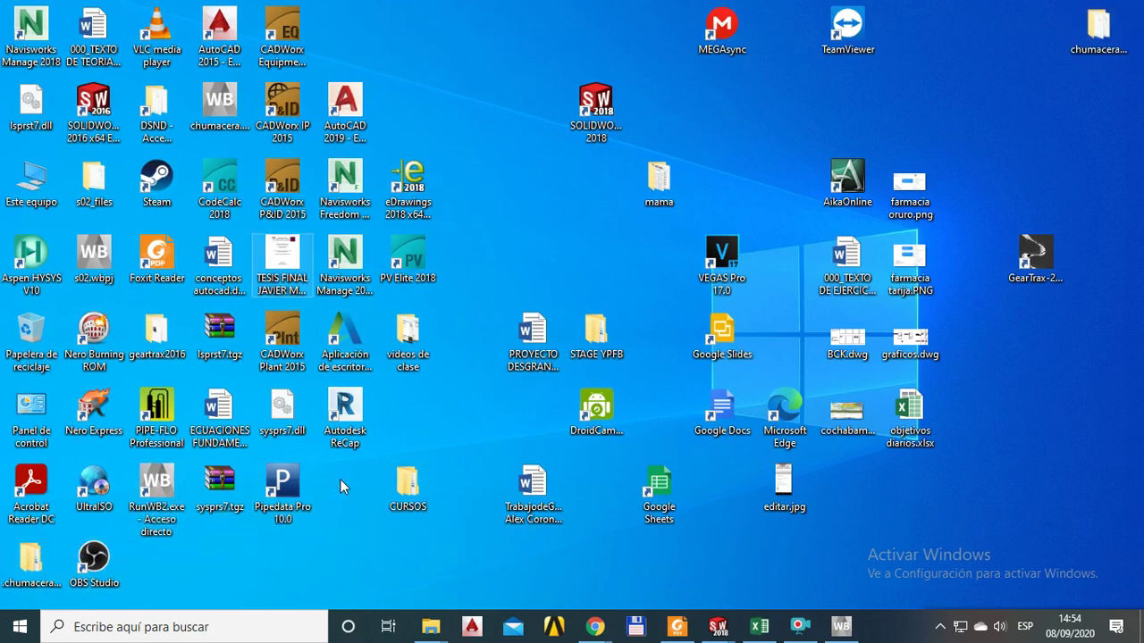
left_click_drag(221, 107, 1104, 123)
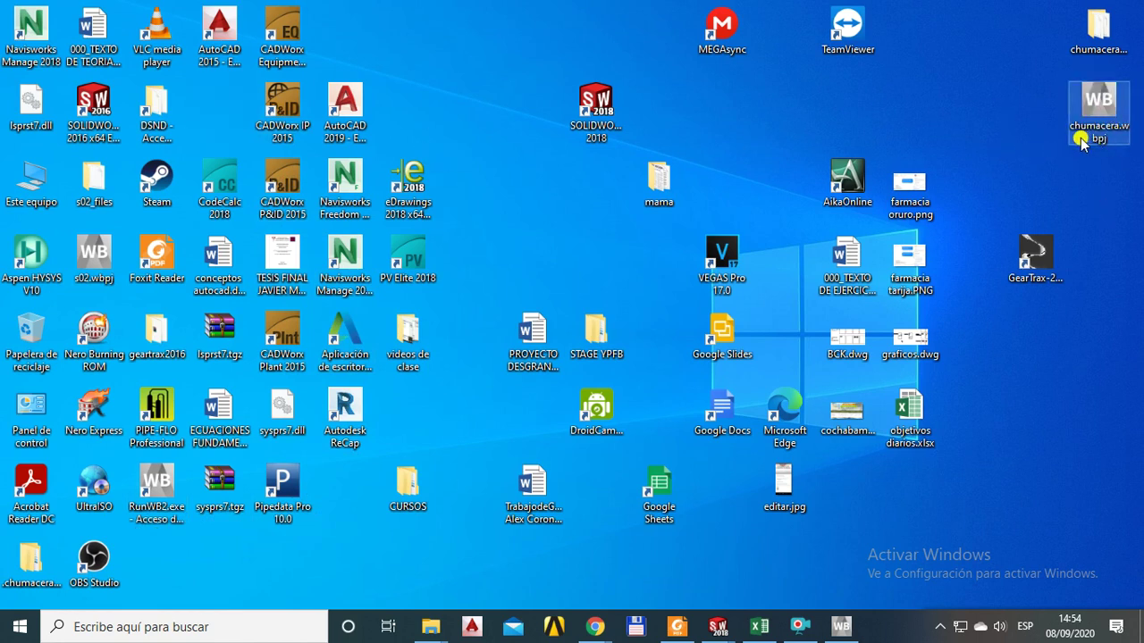
left_click(1092, 34)
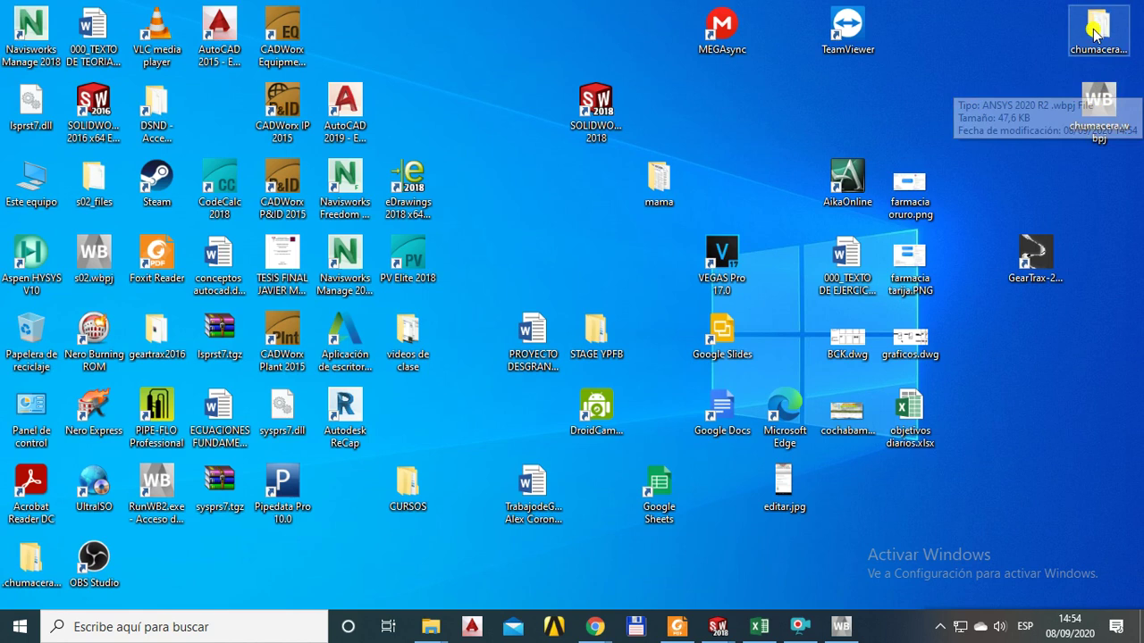
left_click(1081, 192)
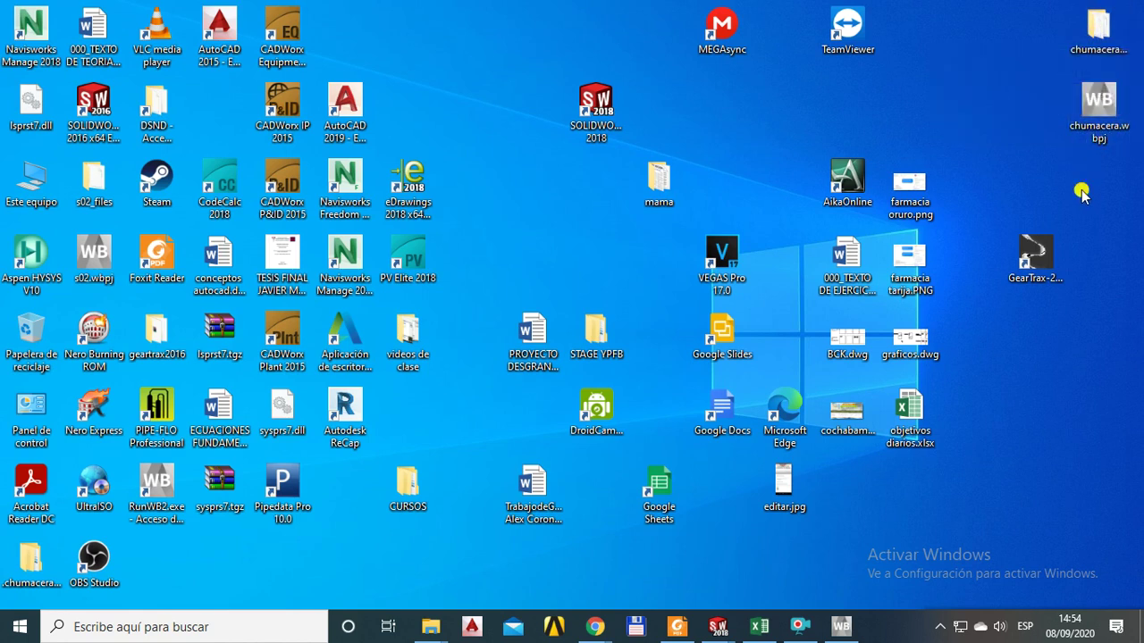
left_click_drag(1035, 260, 1004, 339)
left_click_drag(853, 461, 855, 465)
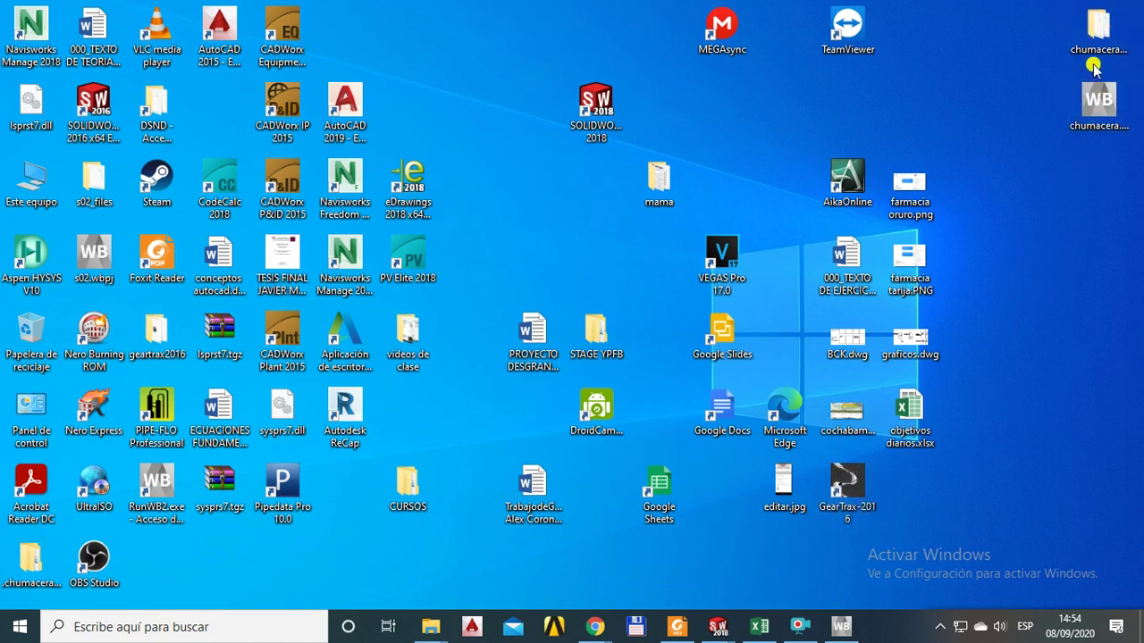
Move chumacera.wbpj away from the chumacera_files folder, return it directly beneath the folder, and select both.
left_click_drag(1099, 105, 1023, 418)
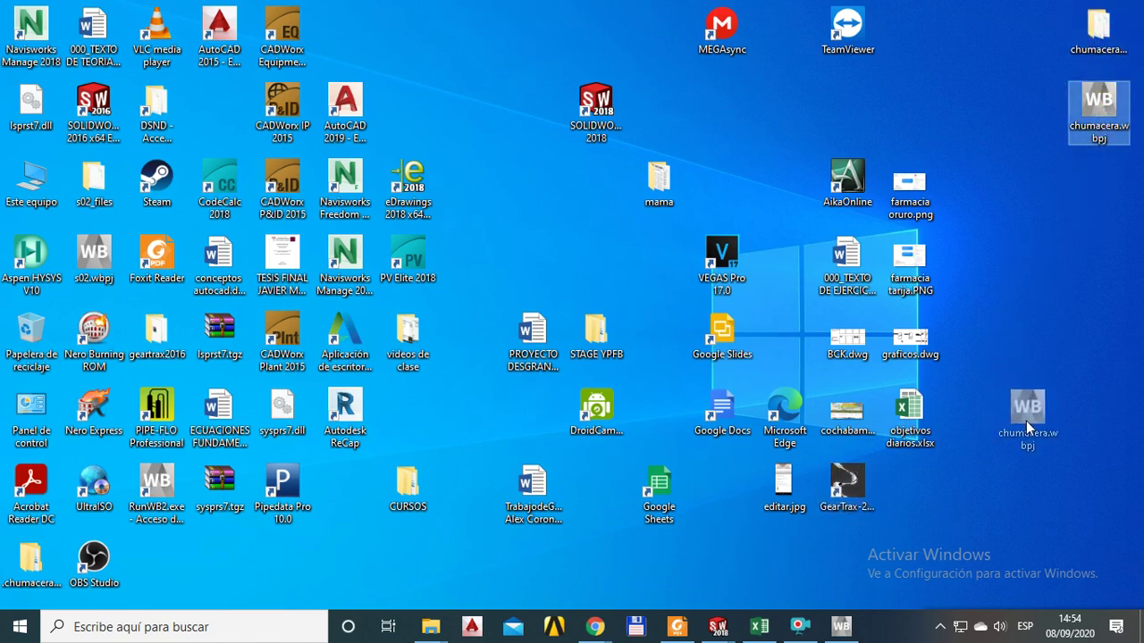
left_click_drag(1093, 419, 1091, 373)
left_click_drag(1086, 416, 1087, 416)
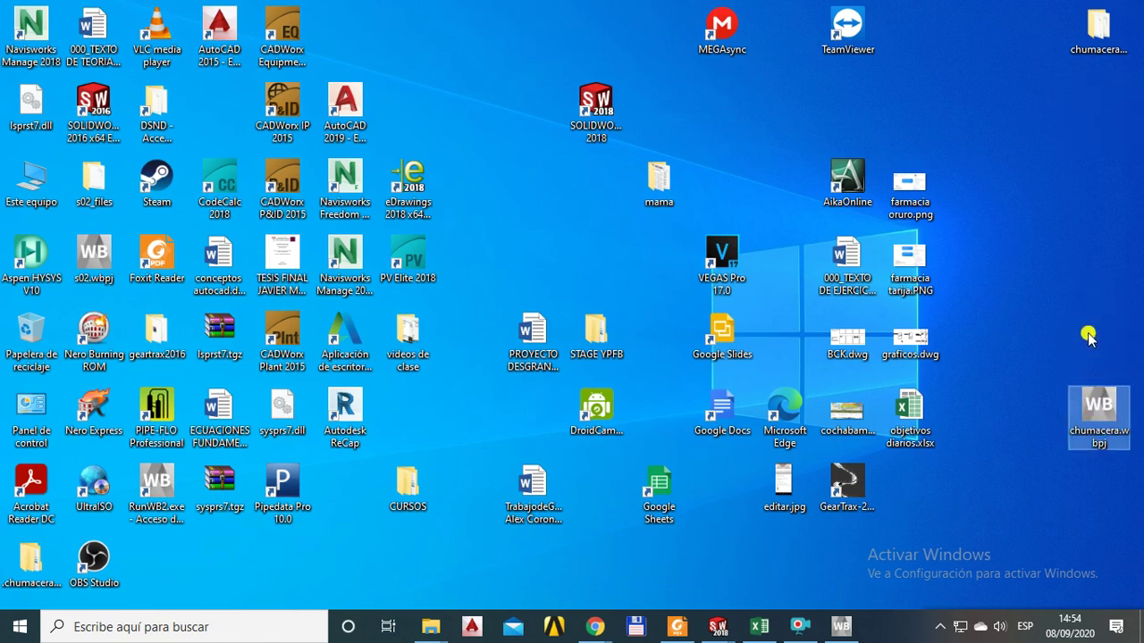
left_click_drag(1078, 55, 1050, 22)
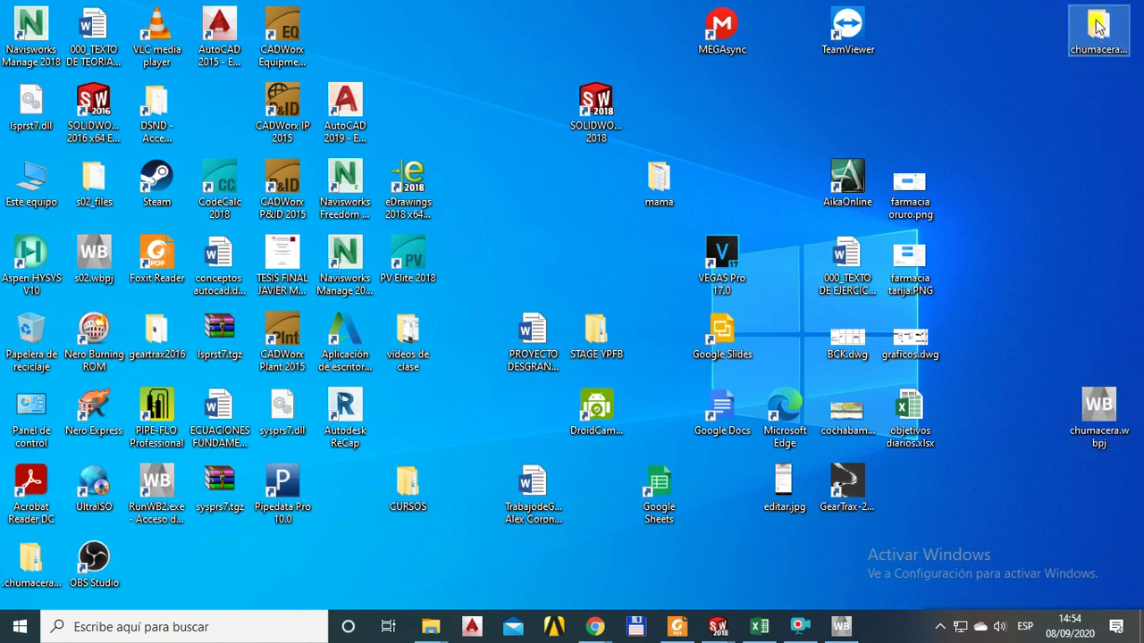
left_click(1080, 116)
left_click_drag(1097, 406, 1086, 109)
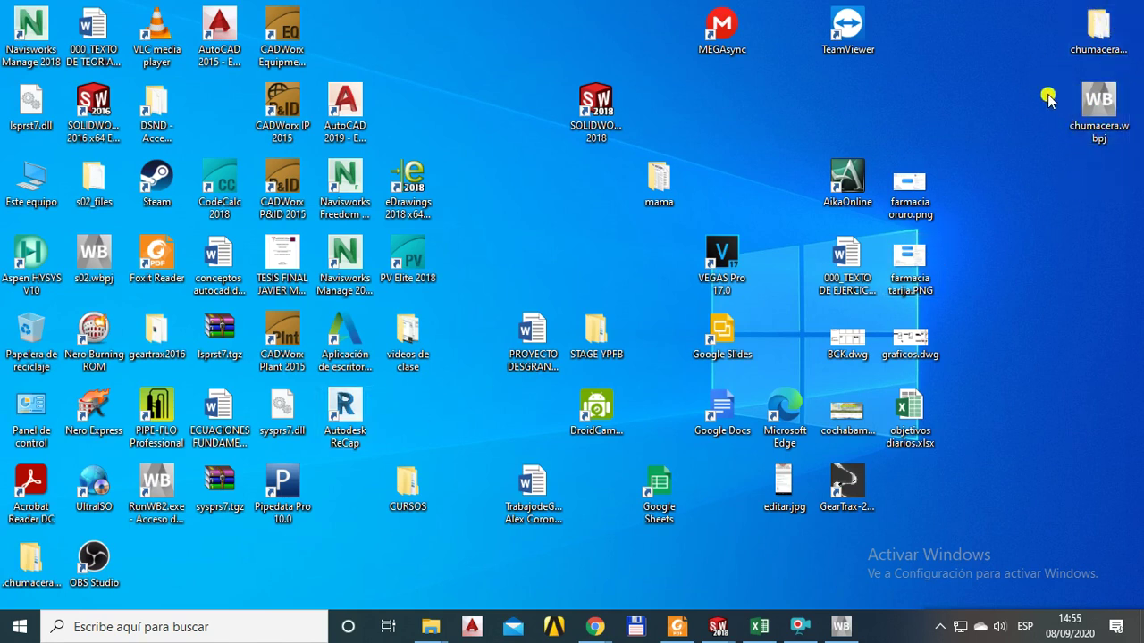
left_click_drag(1126, 177, 1061, 26)
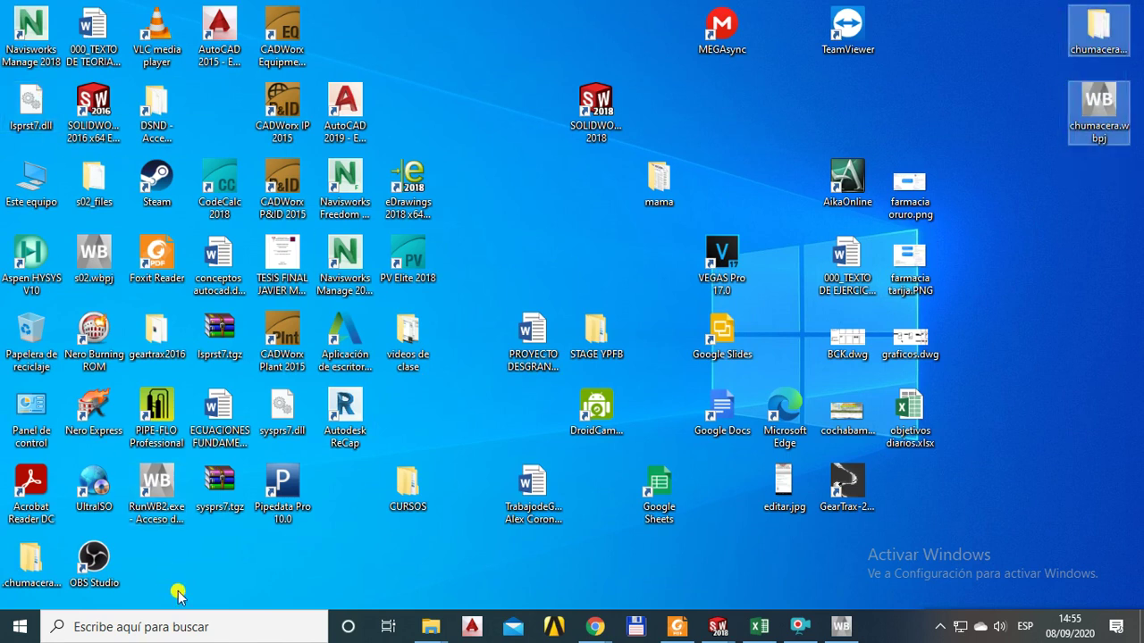
Examine chumacera uc 201.STEP and its details in the curso ansys folder, and minimize the folder window.
left_click(430, 627)
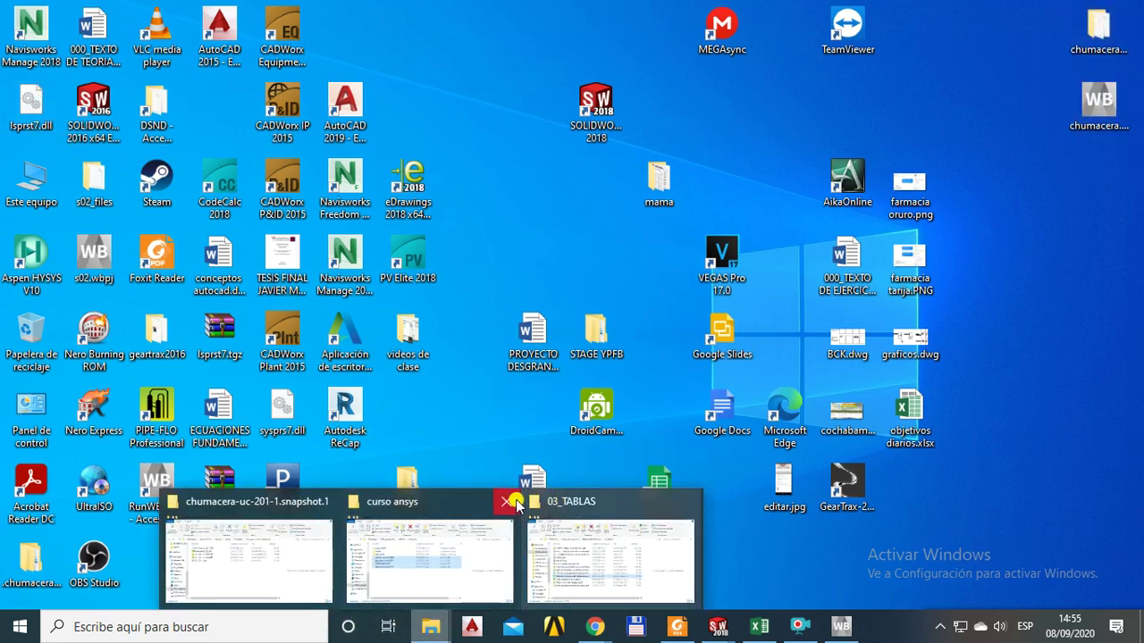
left_click(402, 506)
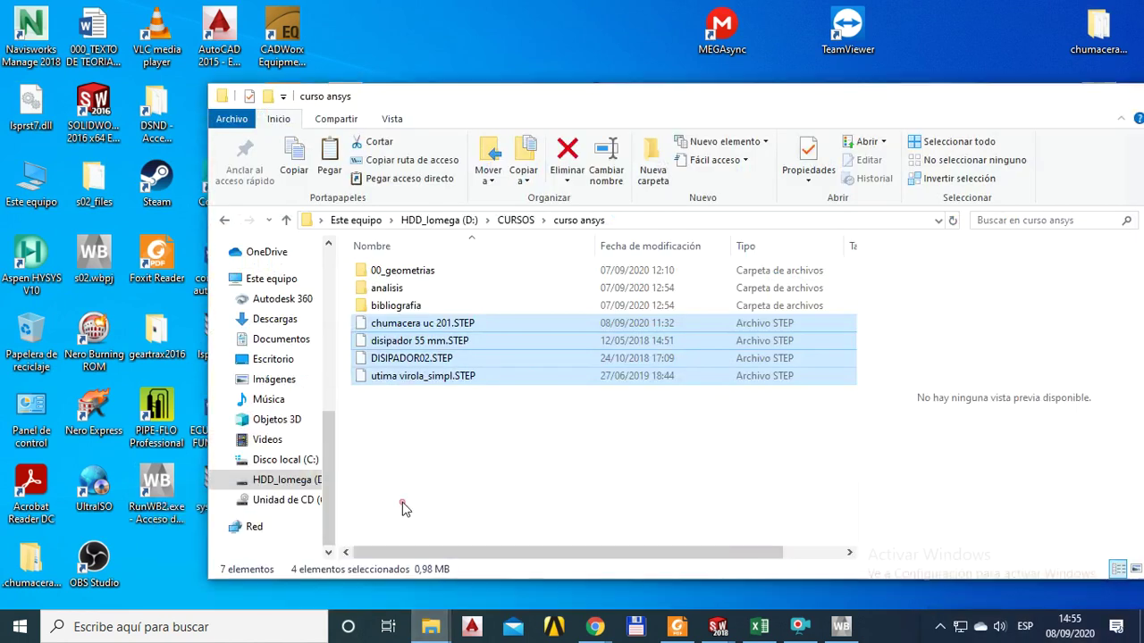
left_click(422, 326)
left_click_drag(647, 98, 527, 211)
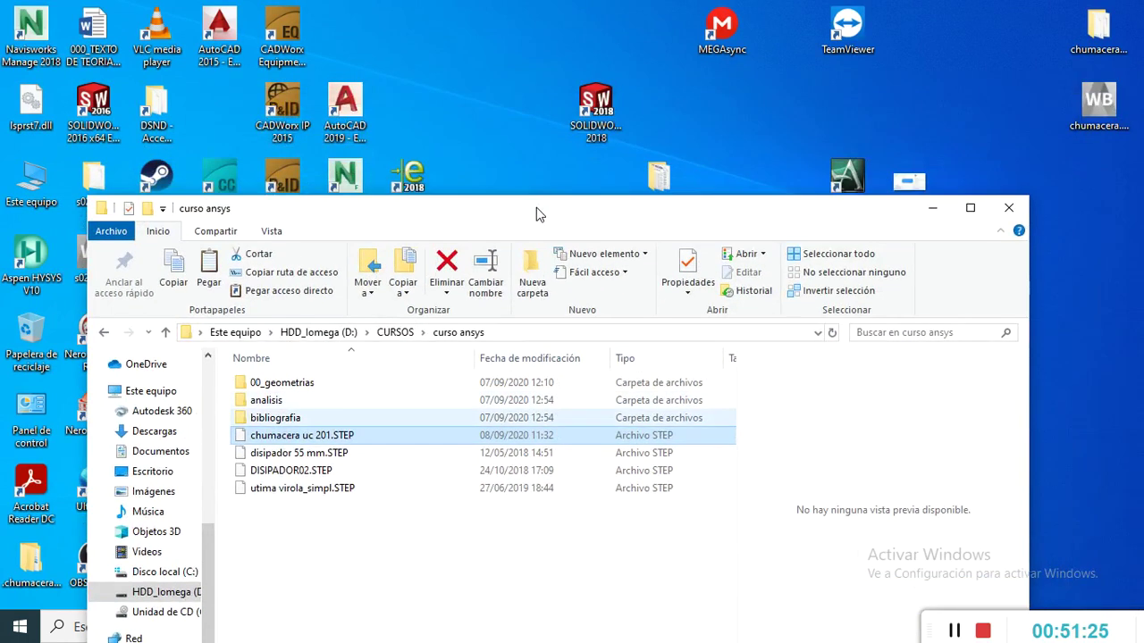
left_click_drag(333, 439, 288, 446)
left_click_drag(501, 209, 480, 186)
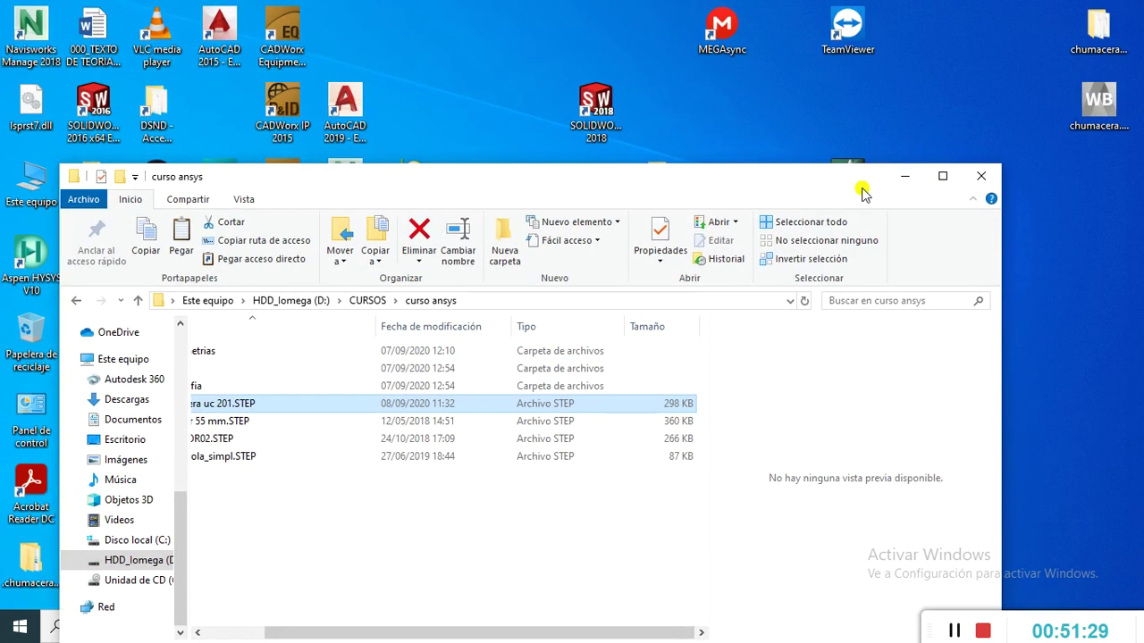
left_click(904, 176)
right_click(1029, 153)
left_click(993, 199)
left_click(992, 234)
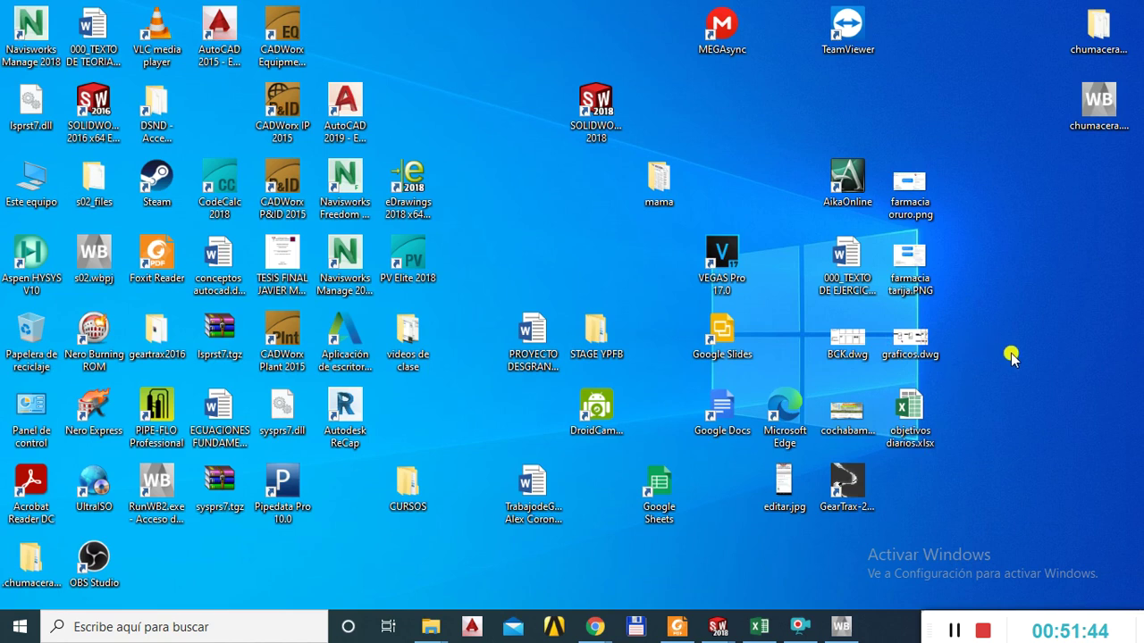
Return to Workbench and save a project archive named chumacera.wbpz in the Escritorio folder.
left_click(841, 626)
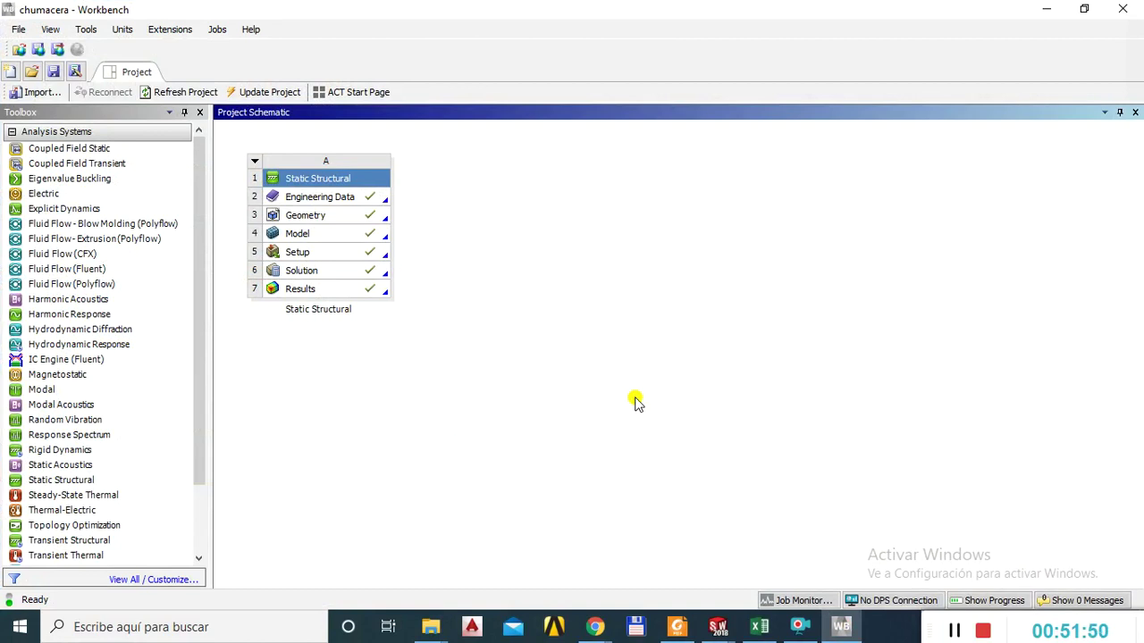
left_click(18, 29)
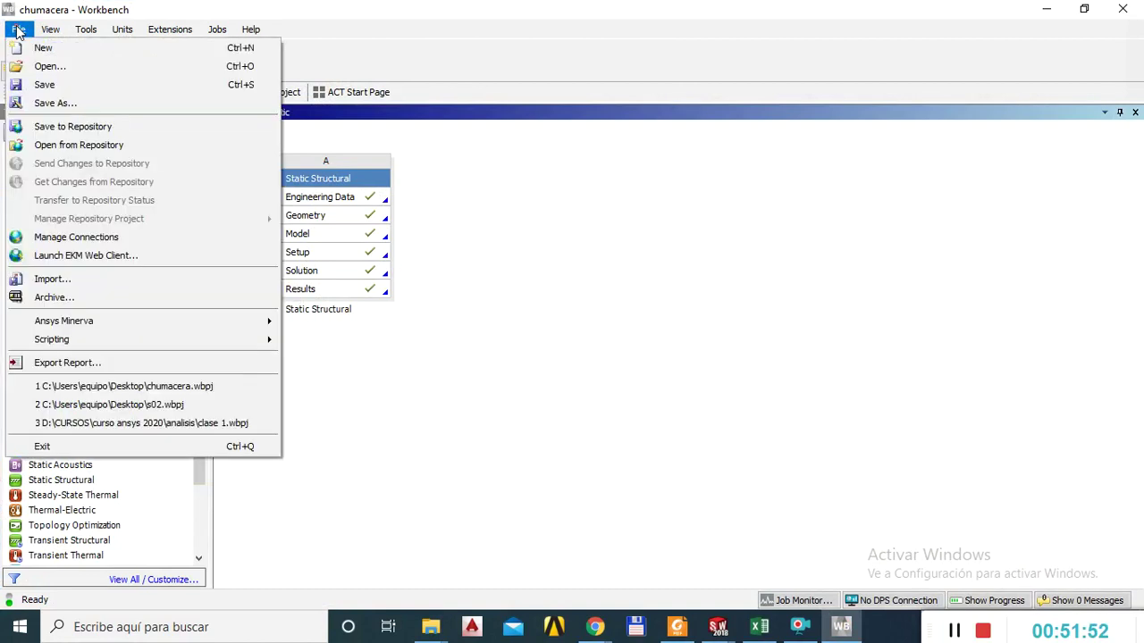
left_click(483, 379)
left_click(18, 29)
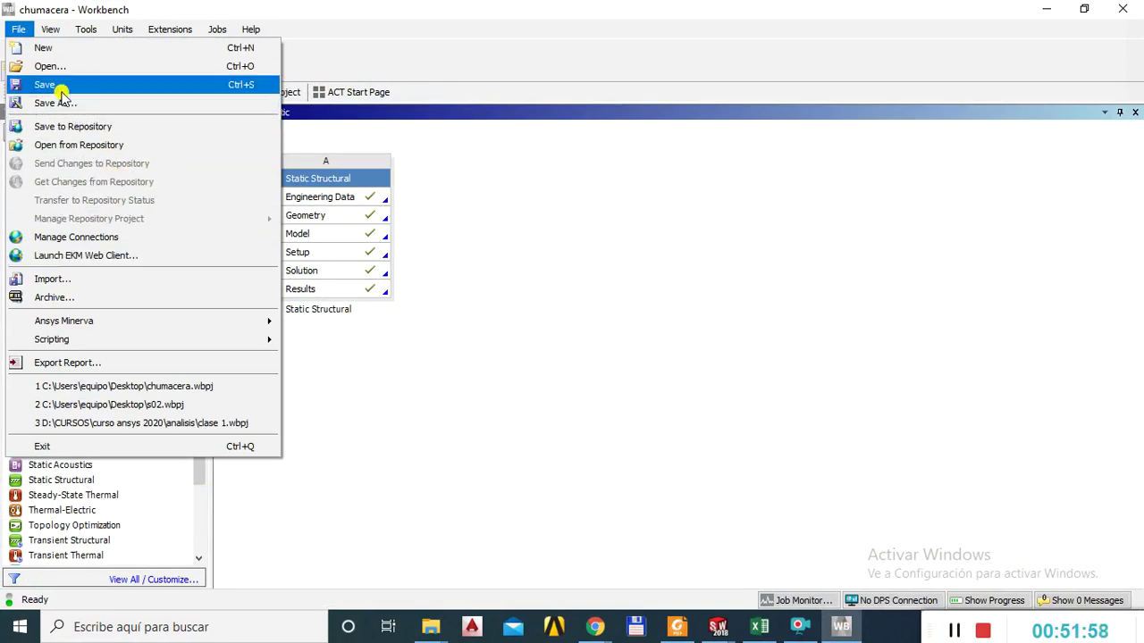
left_click(54, 304)
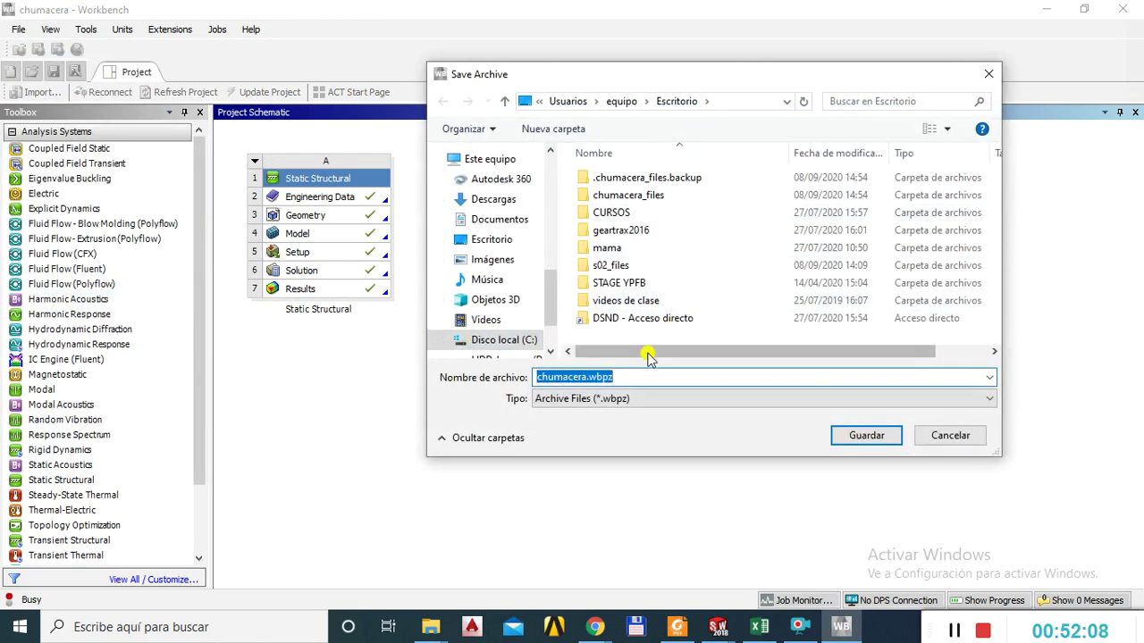
left_click(633, 376)
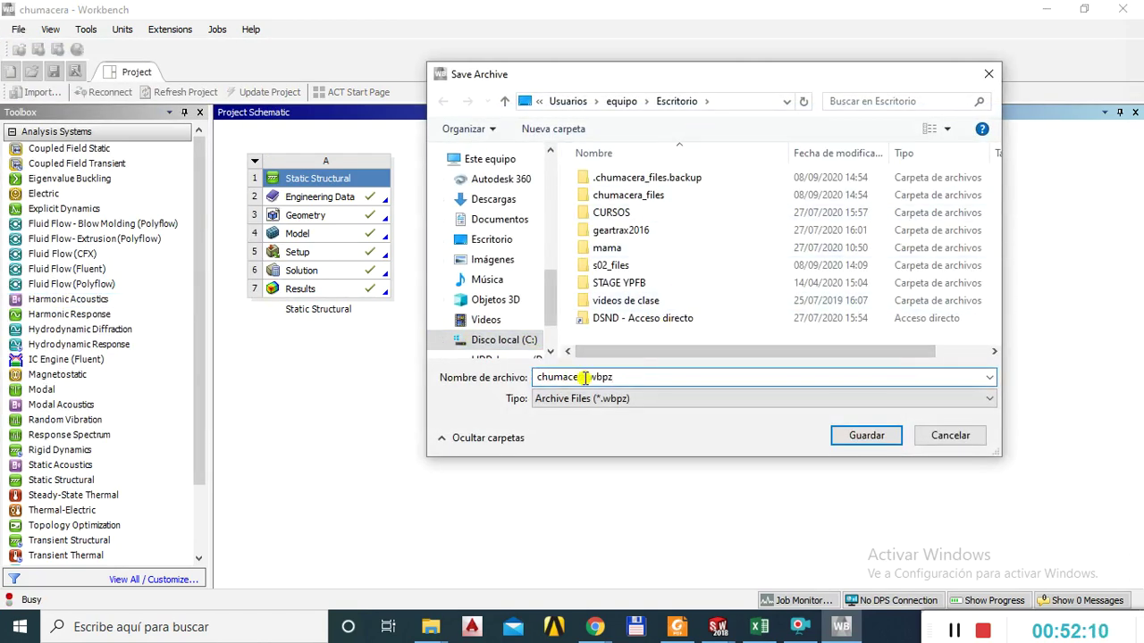
left_click_drag(587, 376, 538, 377)
left_click(614, 376)
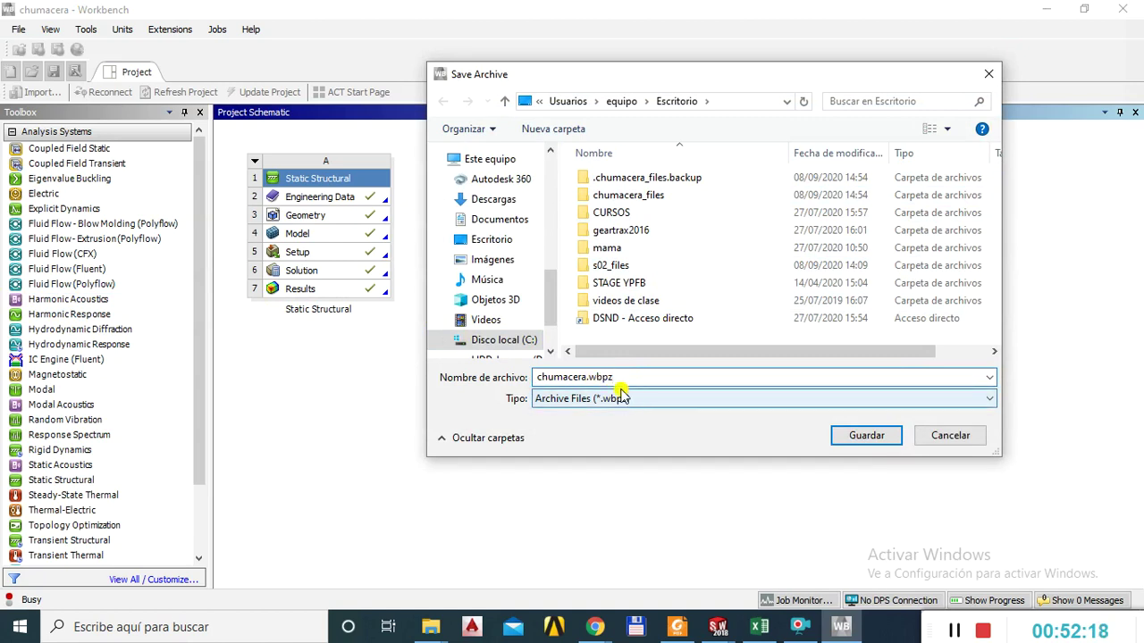
left_click_drag(614, 377, 608, 378)
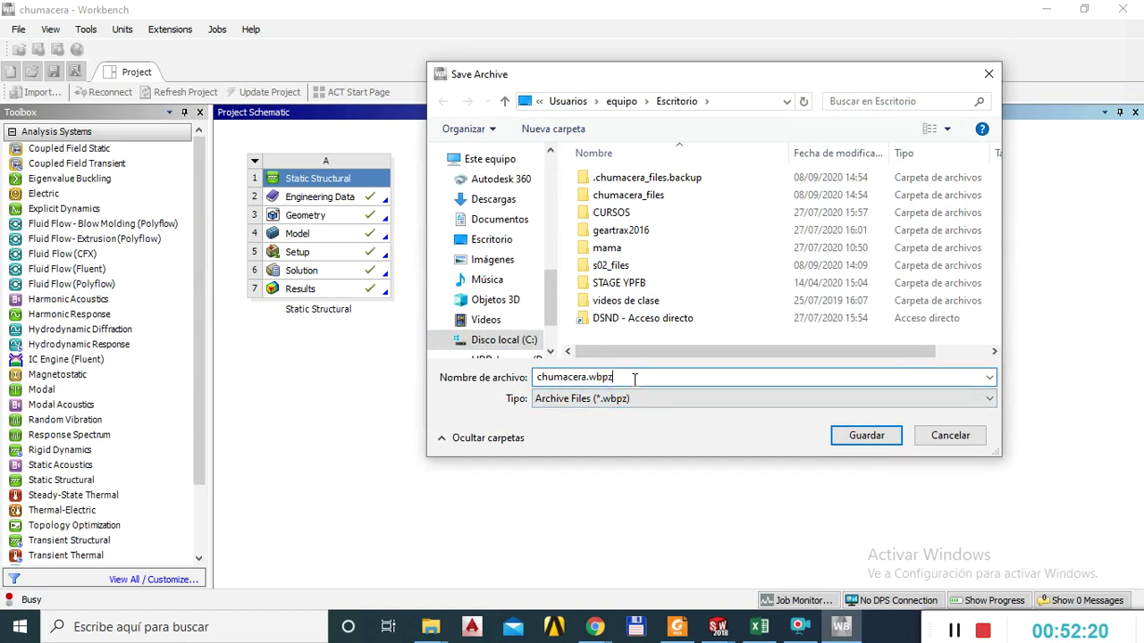
left_click(863, 437)
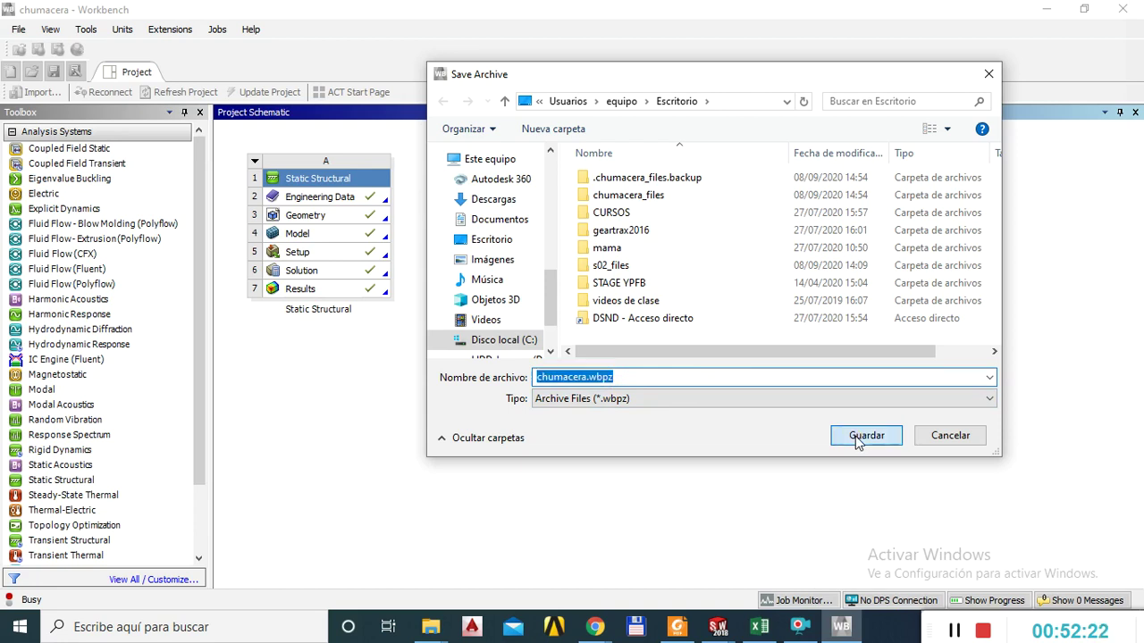
Create the archive with result/solution and retained design point files included, and show the desktop to check for chumacera.wbpz.
left_click_drag(569, 251, 690, 335)
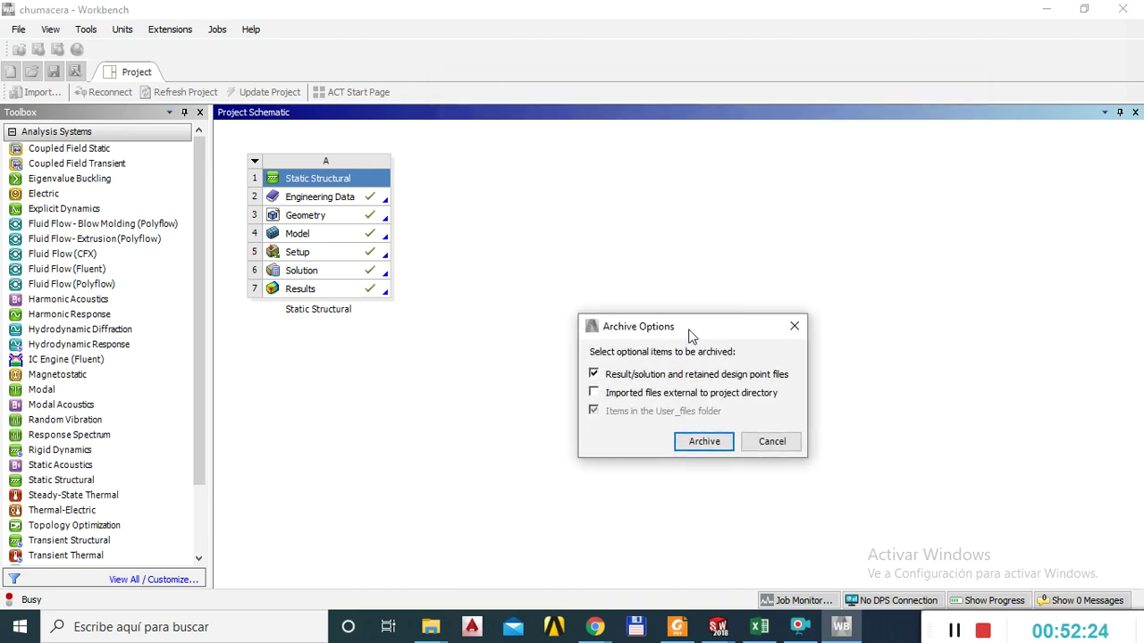
left_click(617, 375)
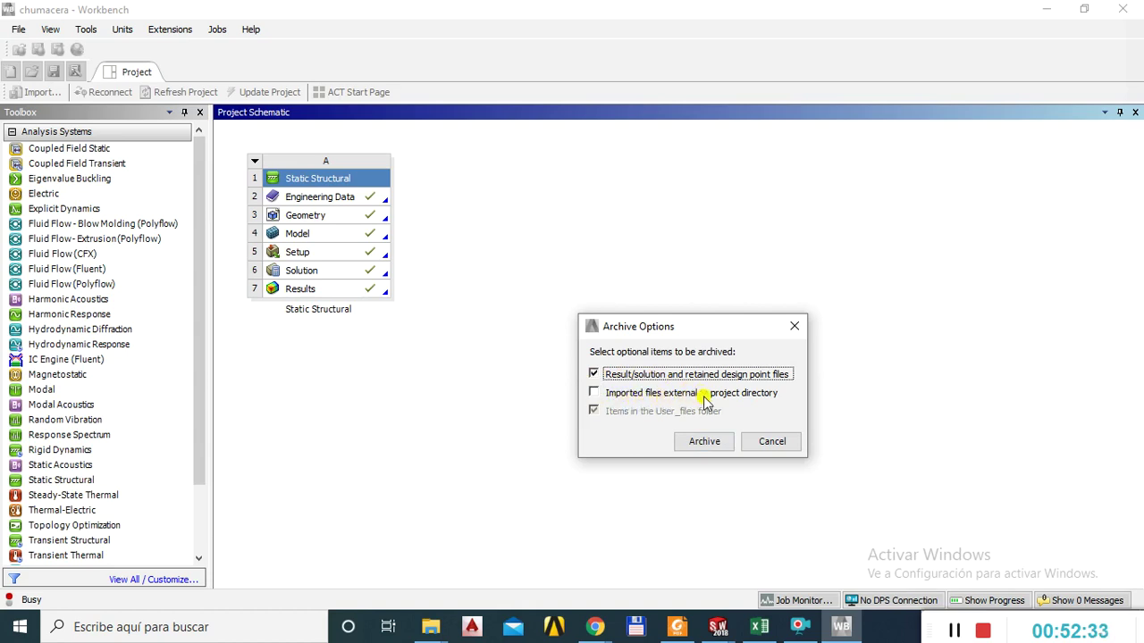
left_click(596, 394)
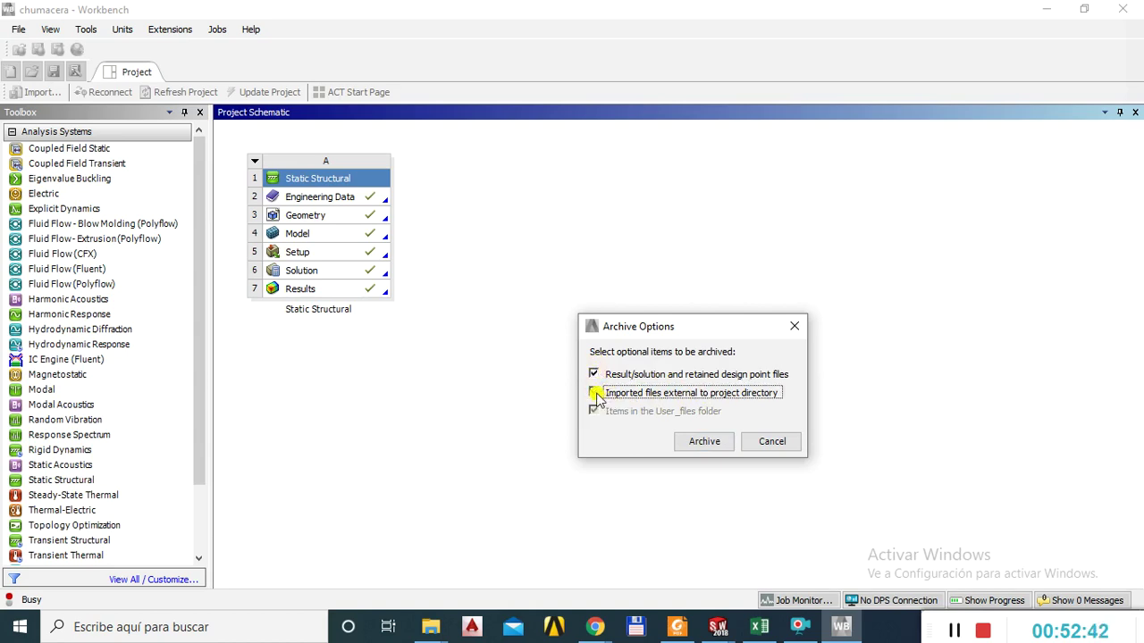
left_click(703, 443)
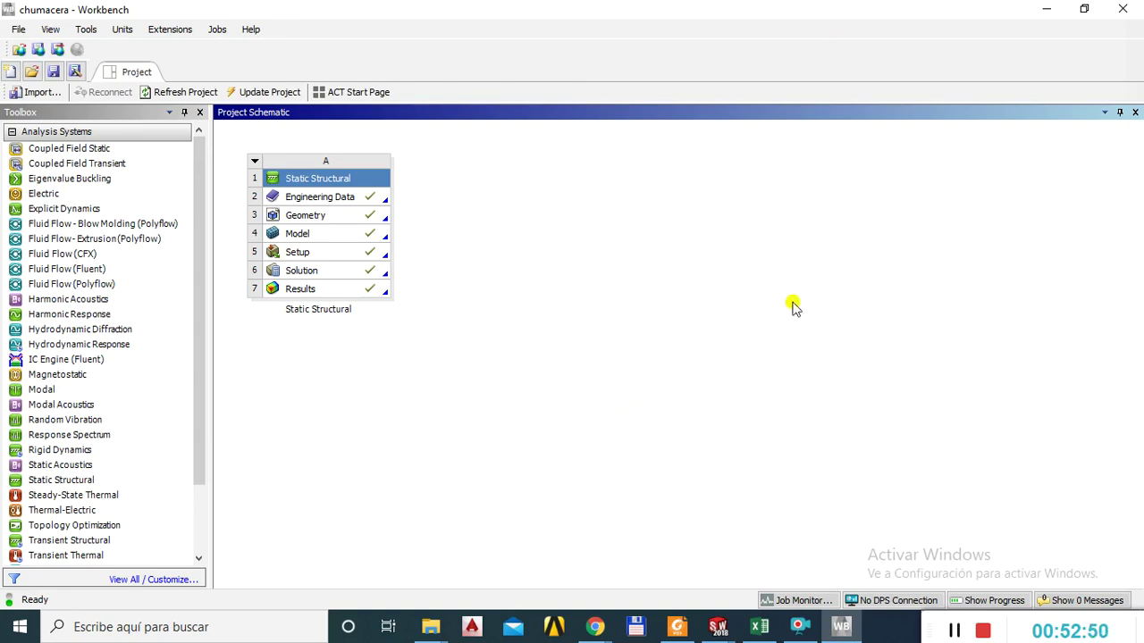
key("super+d")
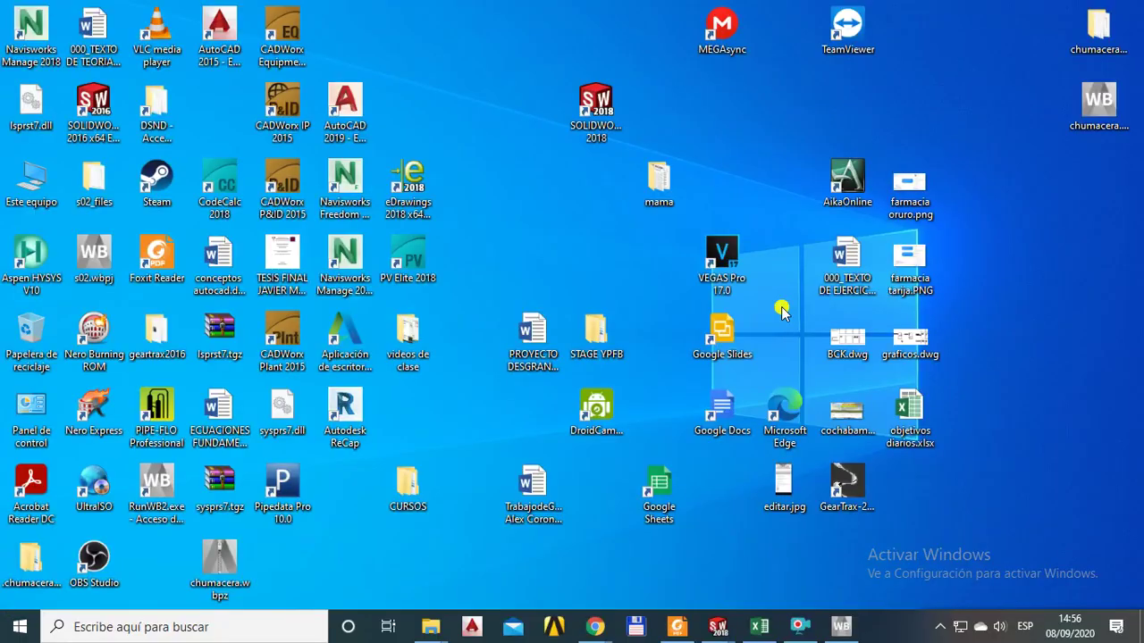
Place chumacera.wbpz on the desktop beneath the chumacera_files folder and the chumacera project file, and select it.
left_click_drag(217, 584, 1020, 366)
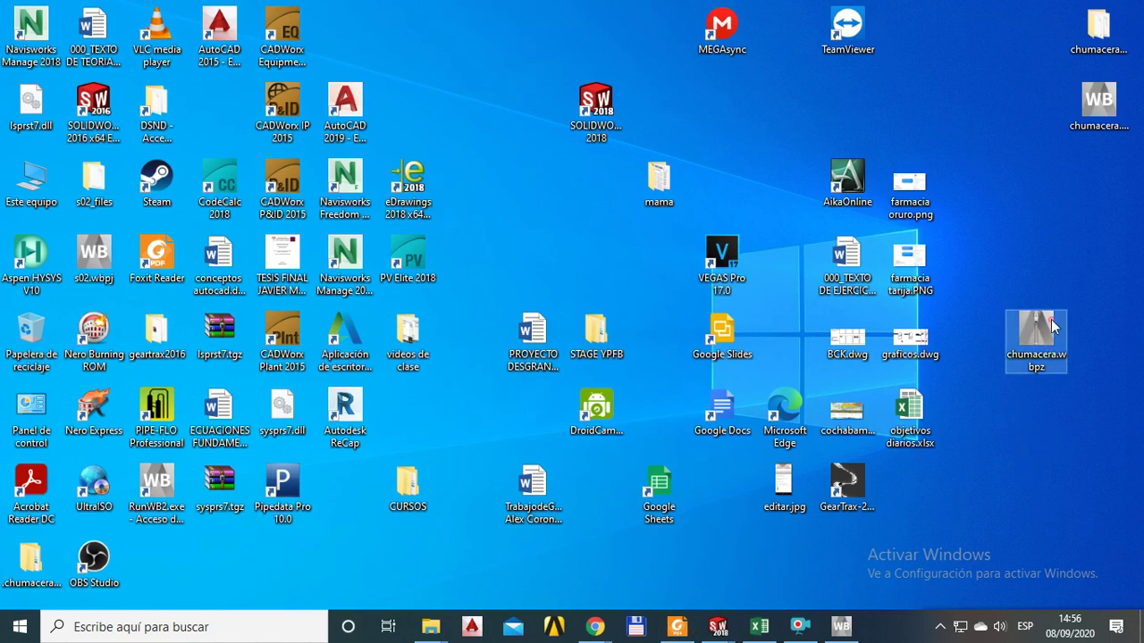
left_click_drag(1042, 354, 1092, 266)
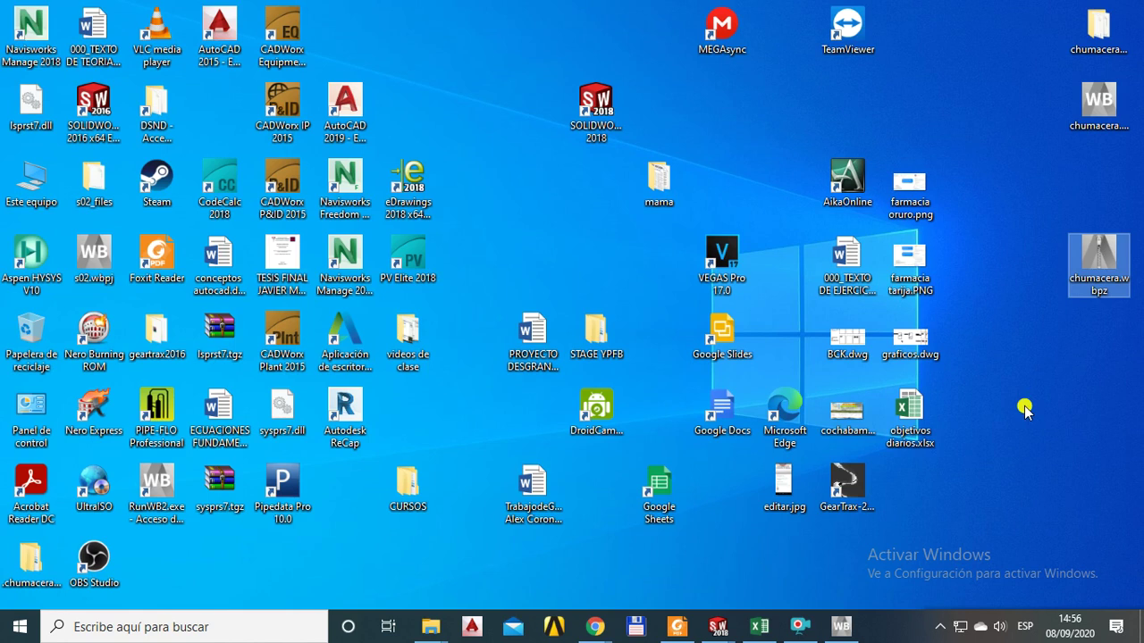
left_click(1103, 36)
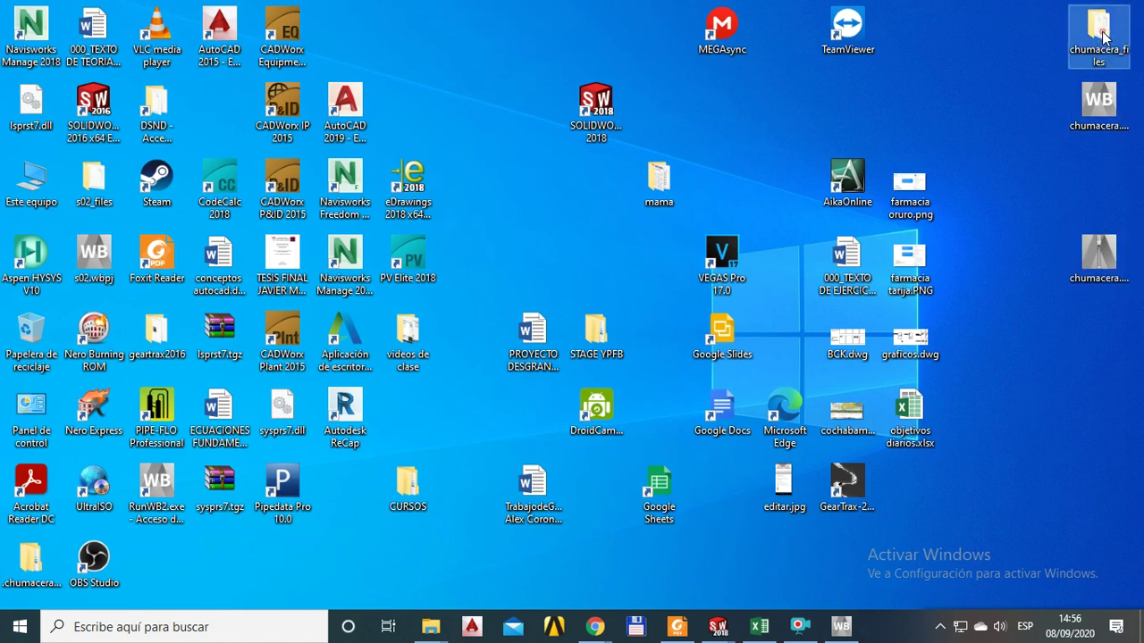
left_click(1100, 261)
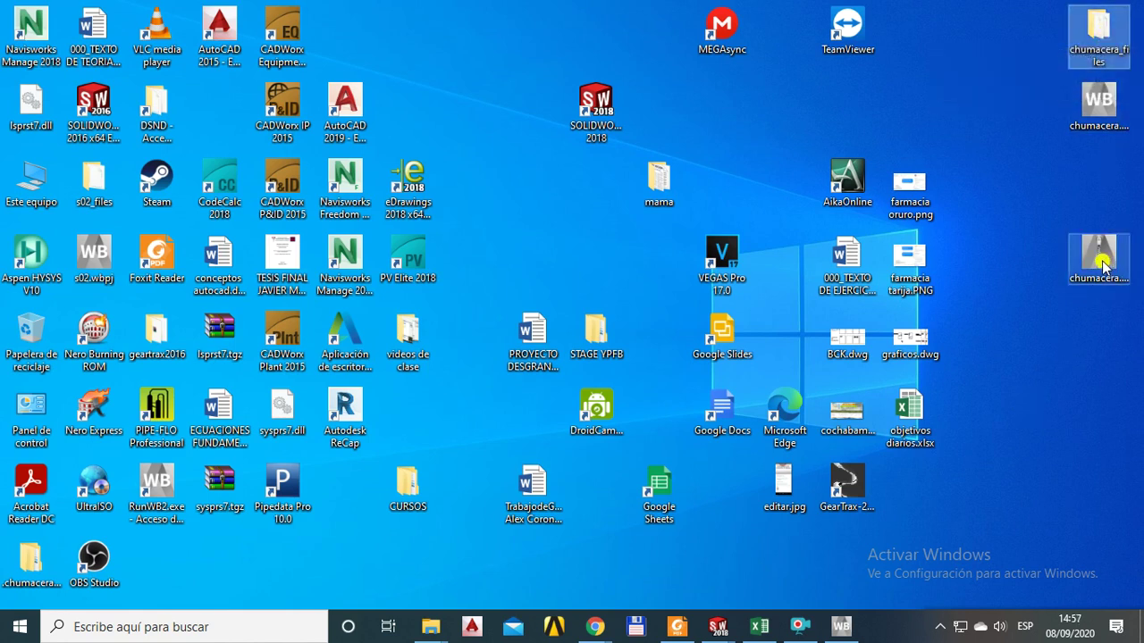
left_click(1082, 338)
left_click(1099, 258)
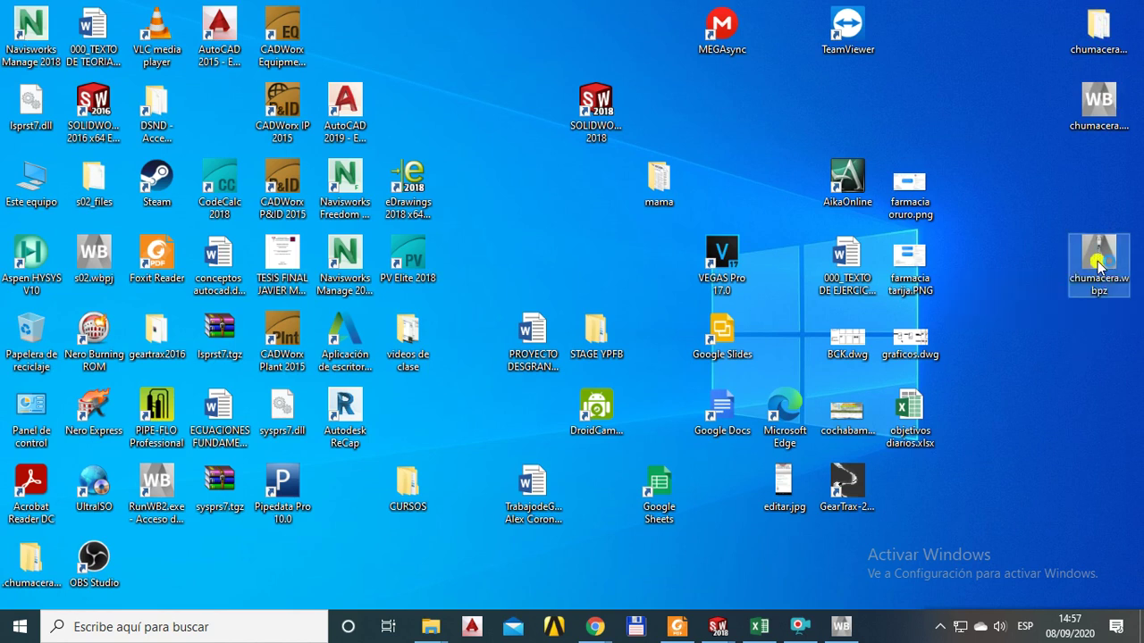
Open the chumacera.wbpz archive from the desktop and switch to its Workbench window.
double_click(1098, 259)
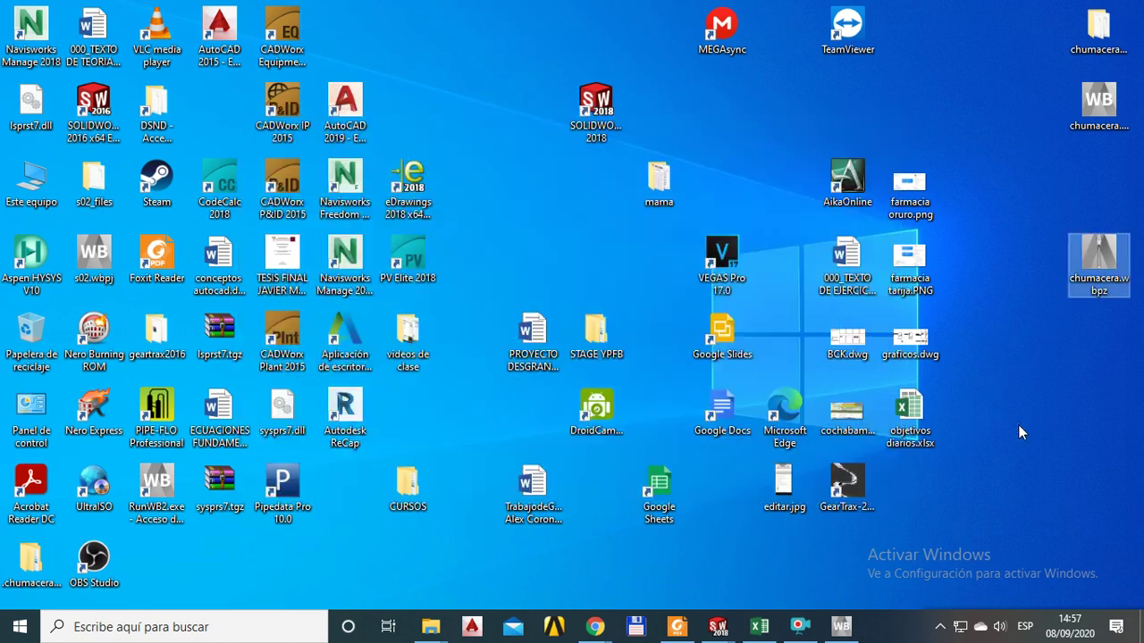
right_click(1018, 425)
left_click(995, 447)
mouse_move(840, 628)
left_click(925, 507)
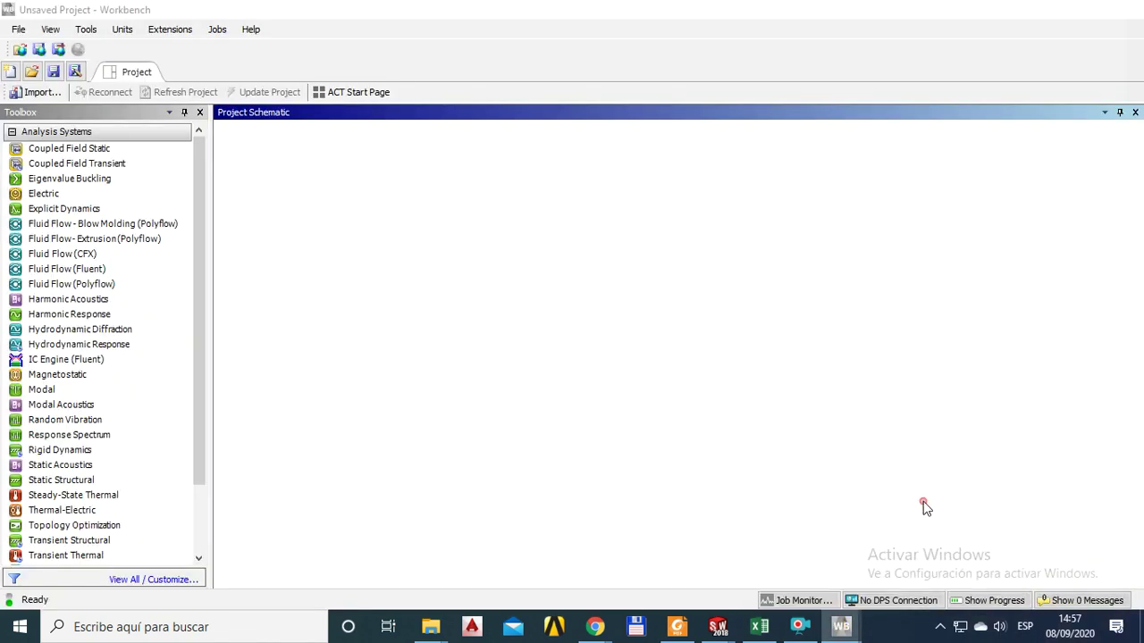
mouse_move(837, 629)
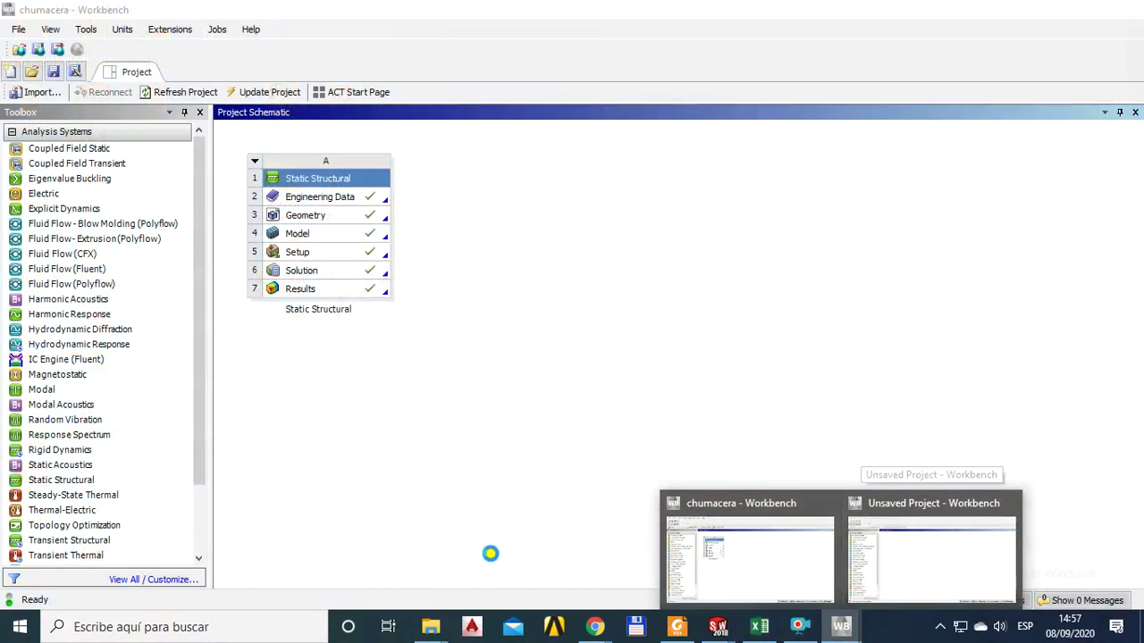
left_click(913, 506)
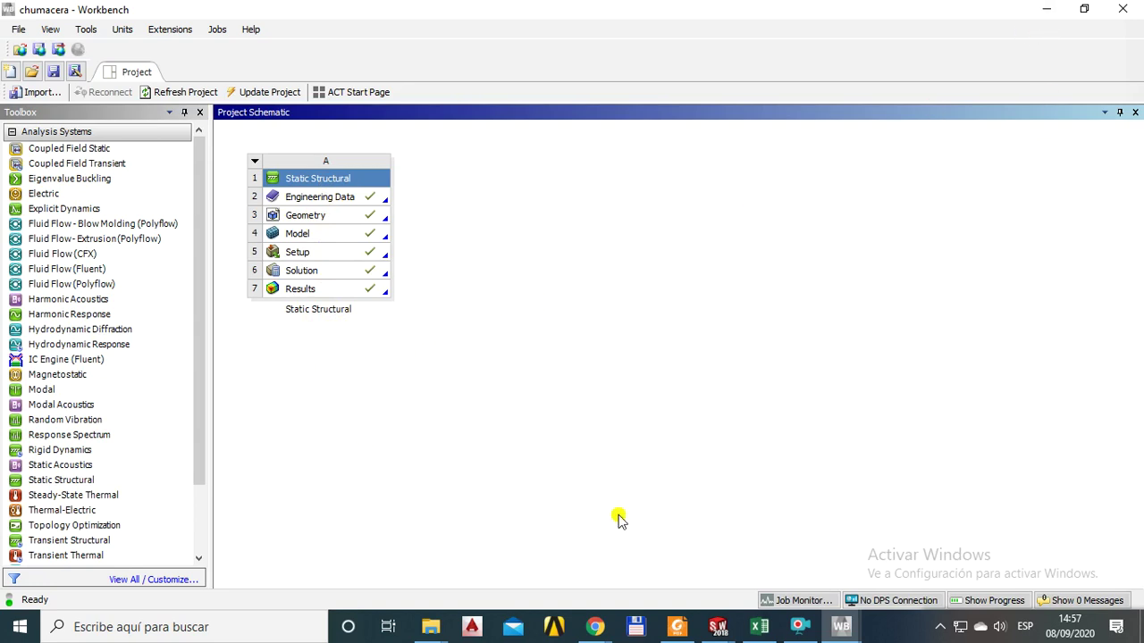
Examine the STEP geometry files in the curso ansys folder and return to the chumacera project in Workbench.
mouse_move(435, 630)
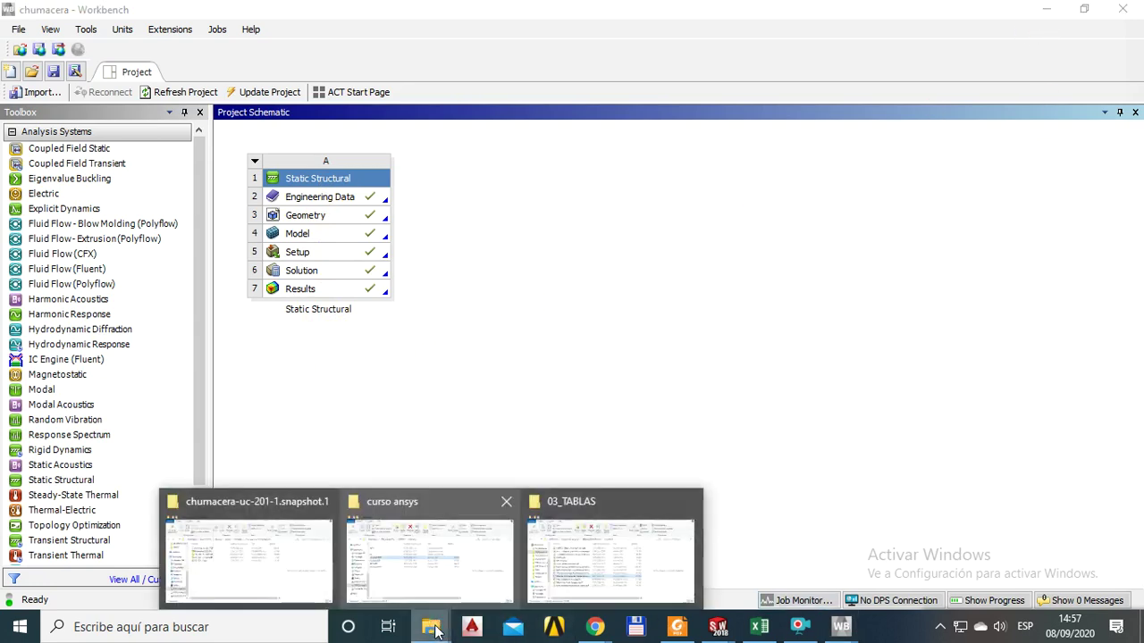
left_click(423, 515)
left_click_drag(434, 194, 604, 109)
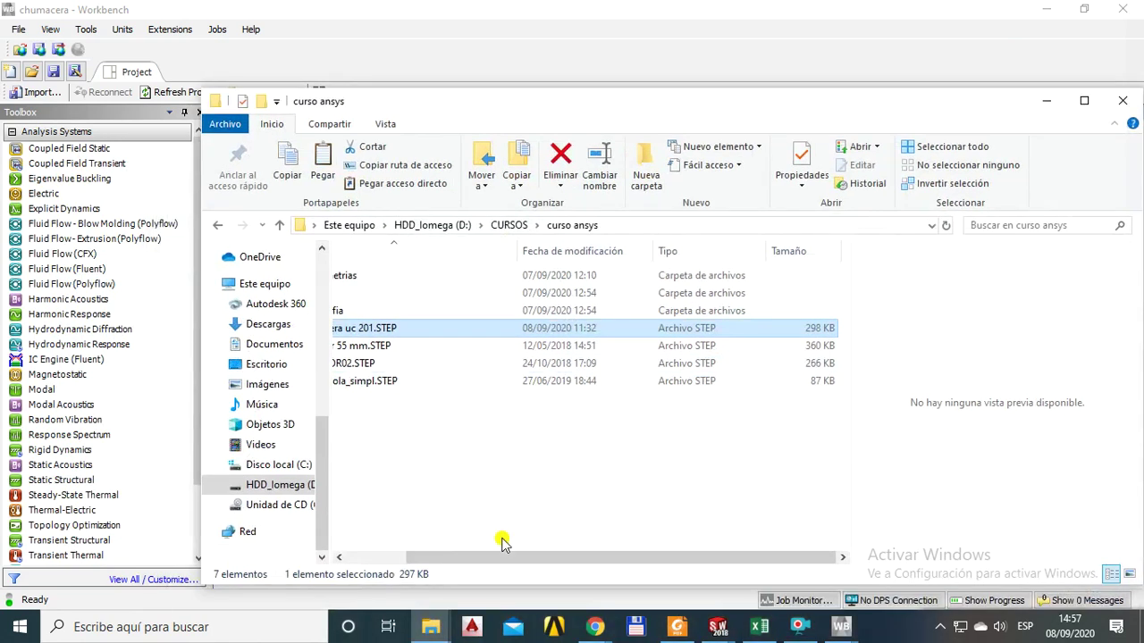
left_click_drag(501, 554, 424, 564)
left_click(408, 459)
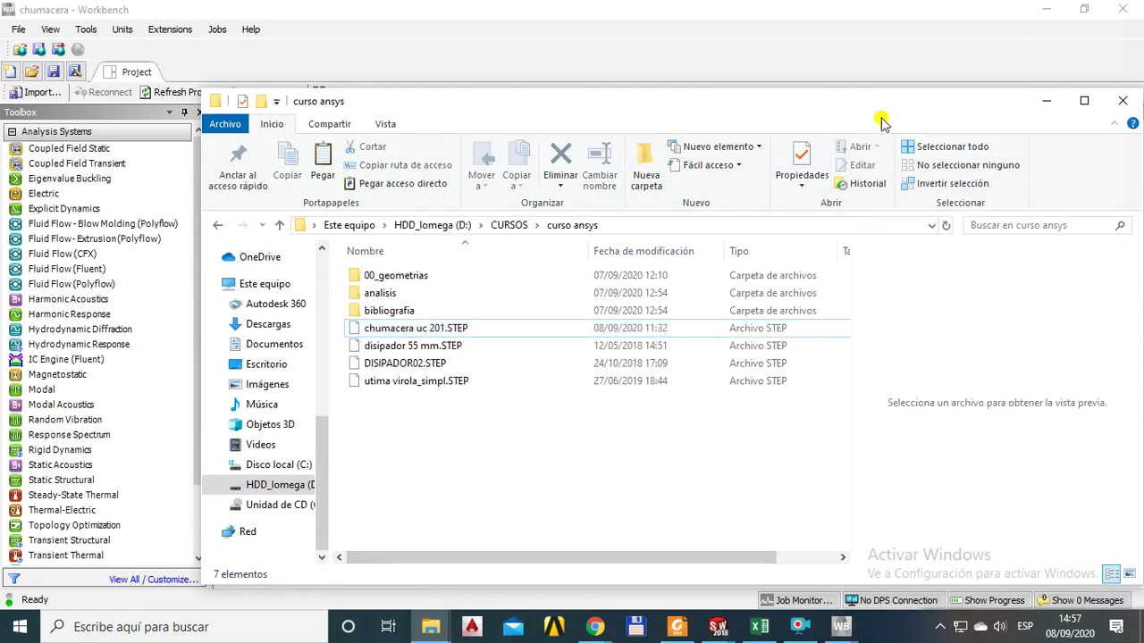
left_click_drag(881, 123, 669, 135)
left_click(822, 126)
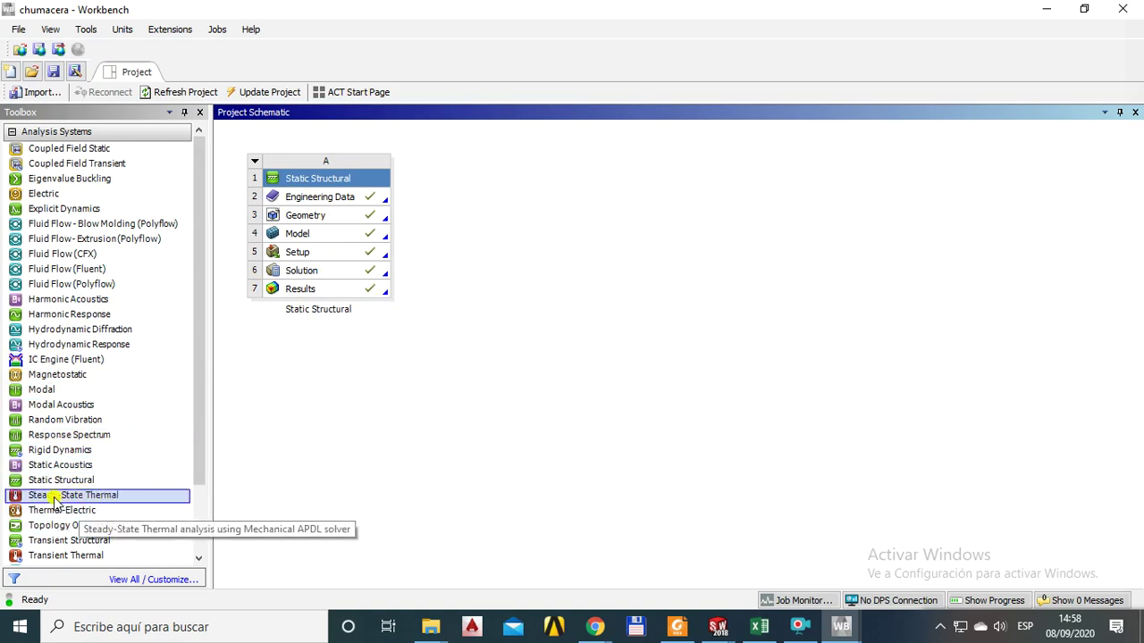
Add a standalone Steady-State Thermal system beside the Static Structural system in the project schematic, keeping its default name.
left_click_drag(45, 494, 44, 497)
left_click_drag(523, 301, 526, 222)
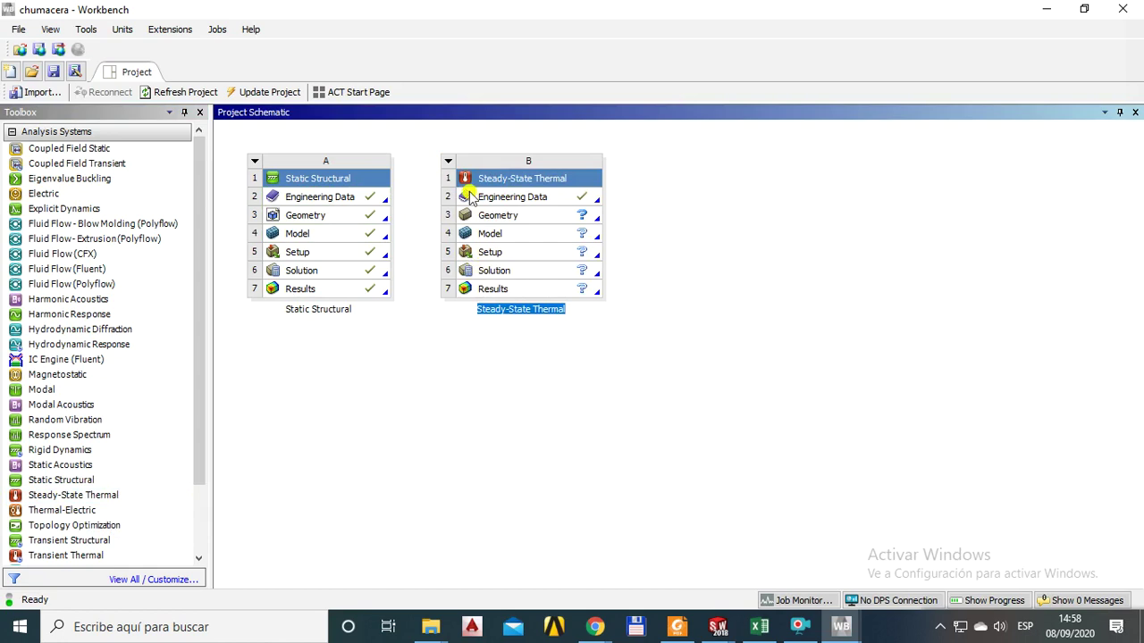
left_click(513, 384)
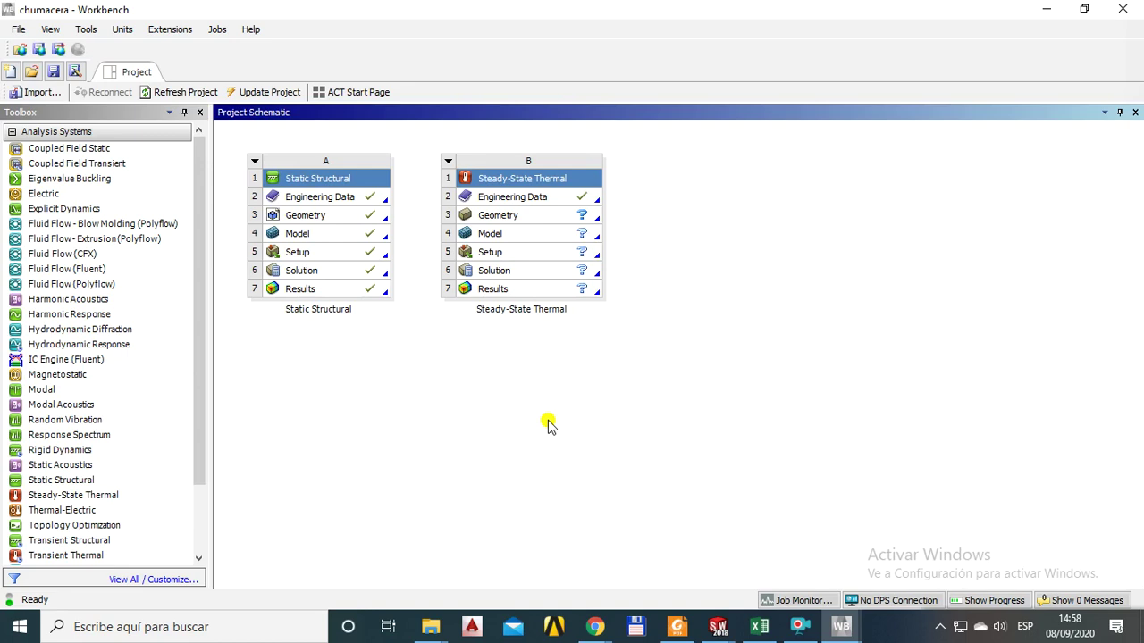
left_click(528, 434)
Switch to SOLIDWORKS, examine the finned heat sink in disipador 55 mm.SLDPRT from several angles, and return to Workbench.
left_click(715, 615)
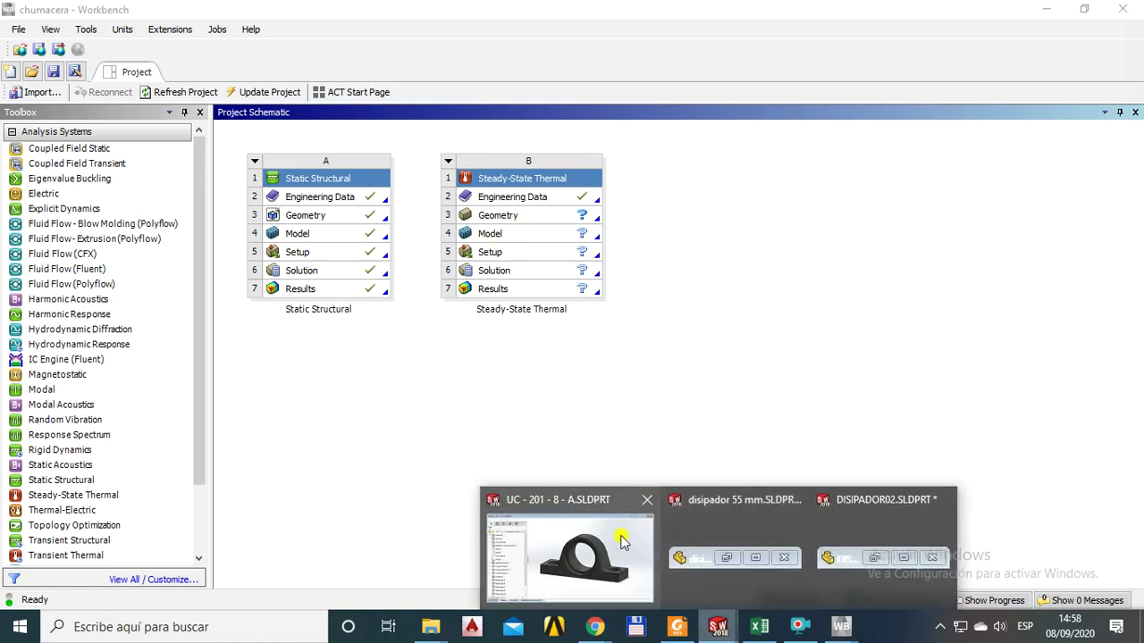
left_click(656, 460)
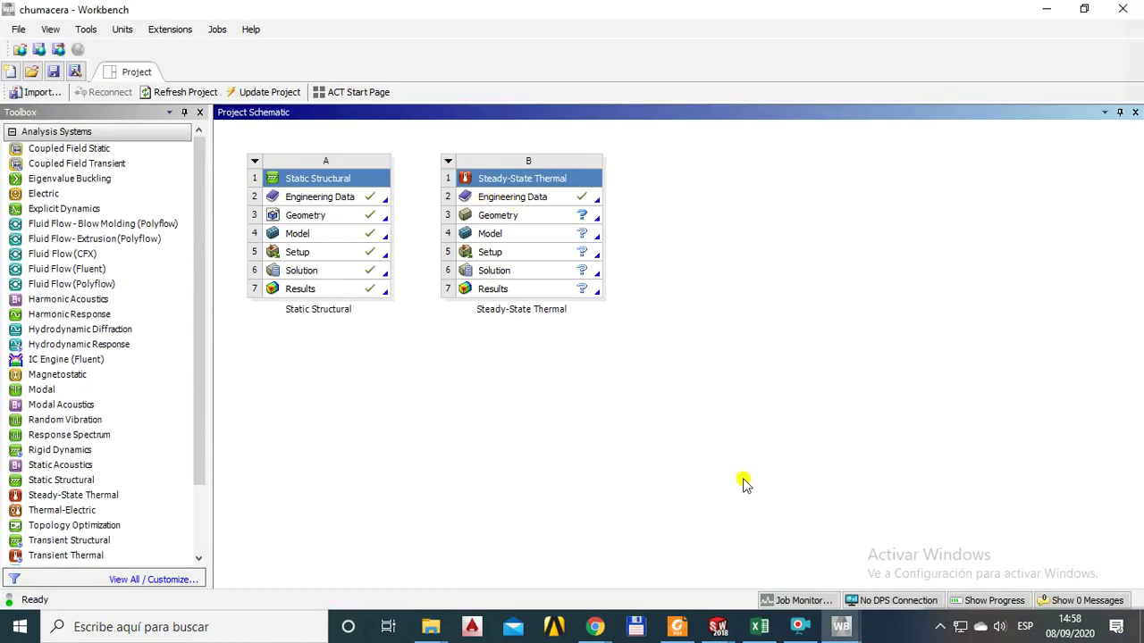
left_click(722, 627)
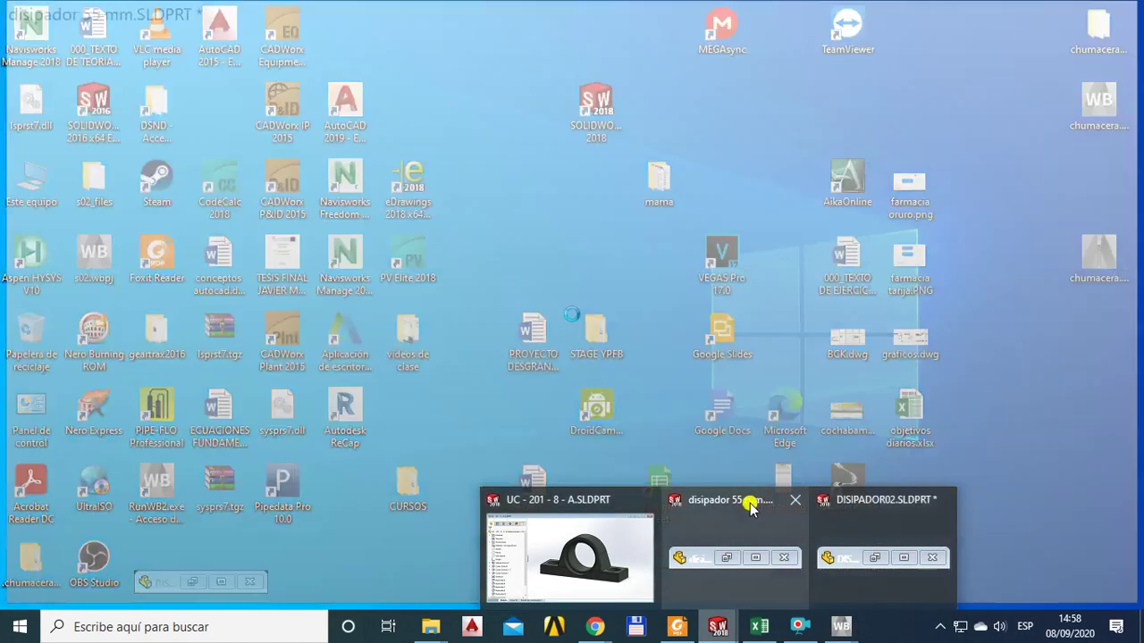
left_click(751, 509)
middle_click_drag(557, 485, 664, 467)
left_click(863, 511)
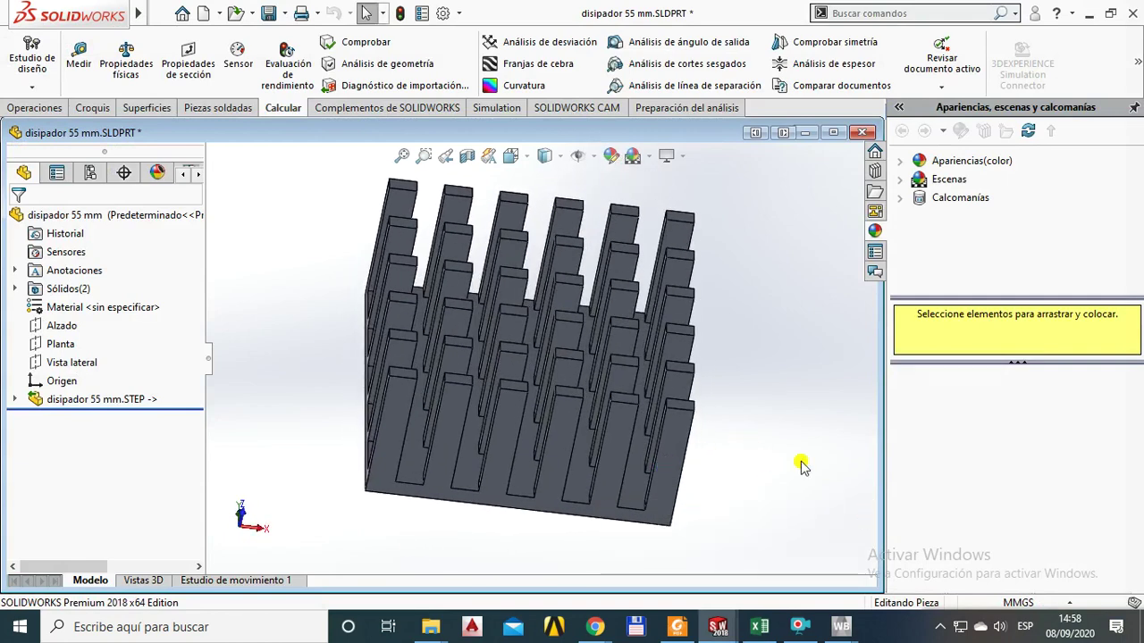
middle_click_drag(748, 458, 545, 393)
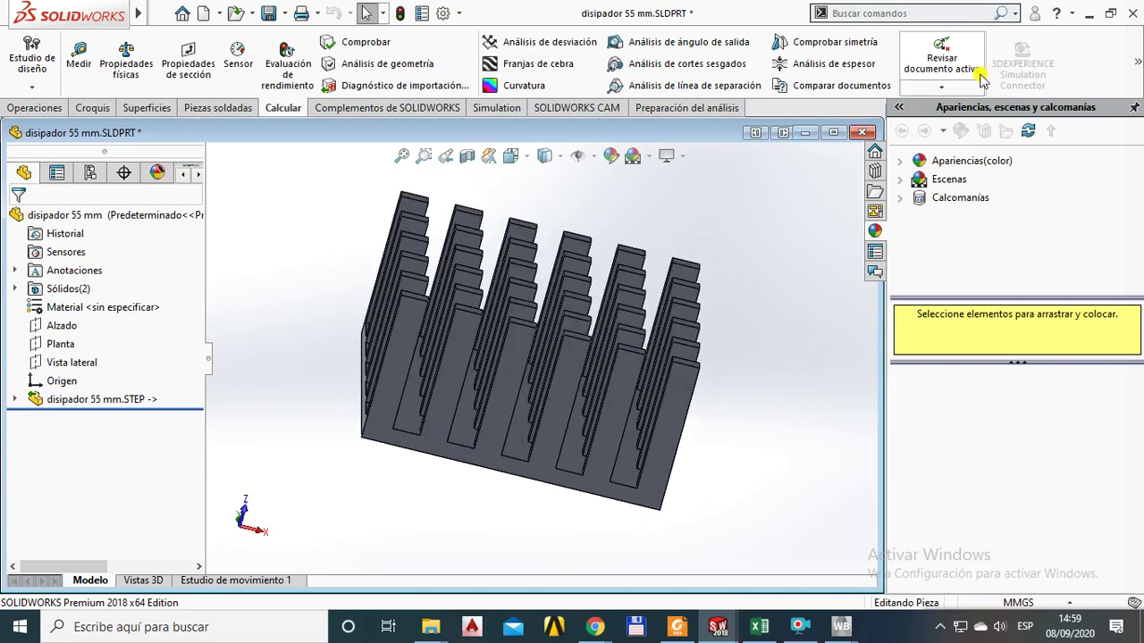
left_click(1088, 14)
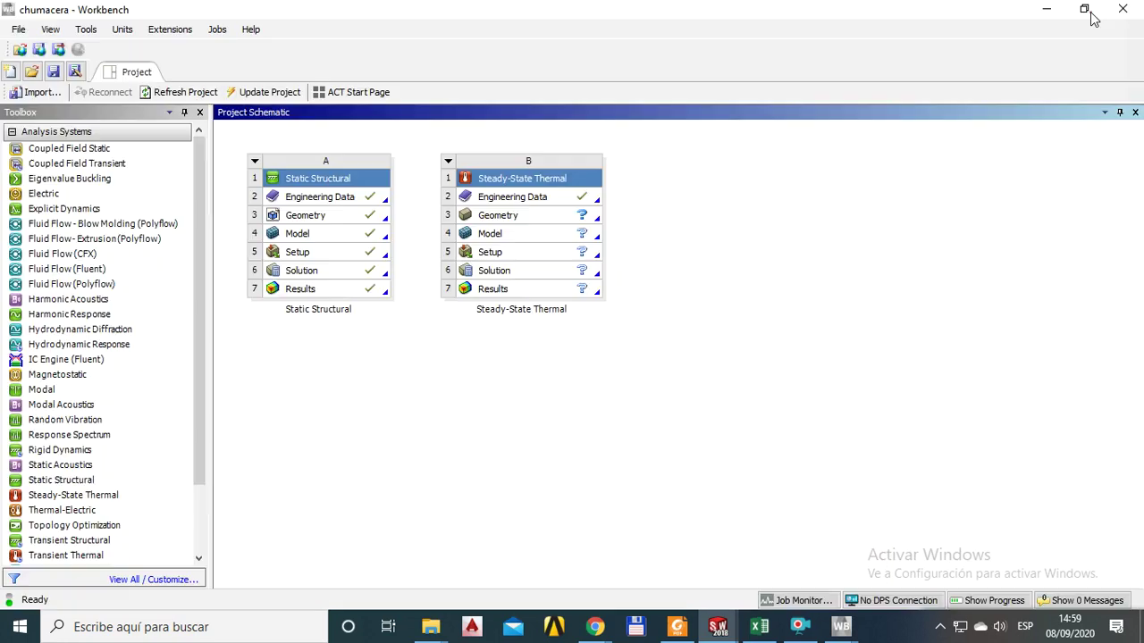
Open Engineering Data for the Steady-State Thermal system and show the Thermal Materials library among the engineering data sources.
left_click(492, 192)
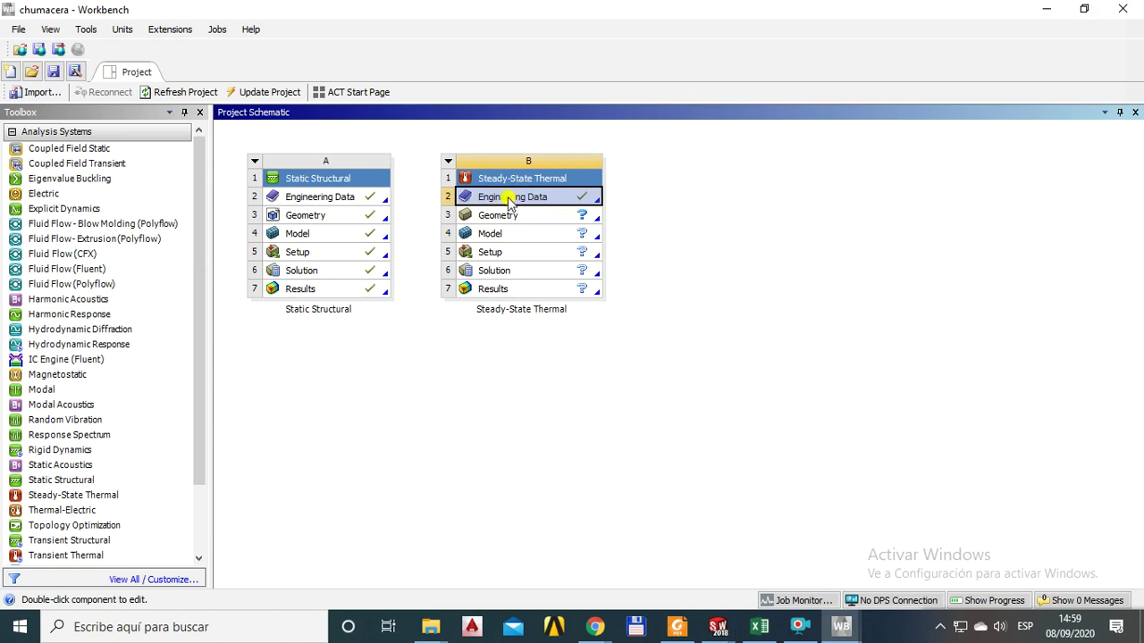
double_click(508, 200)
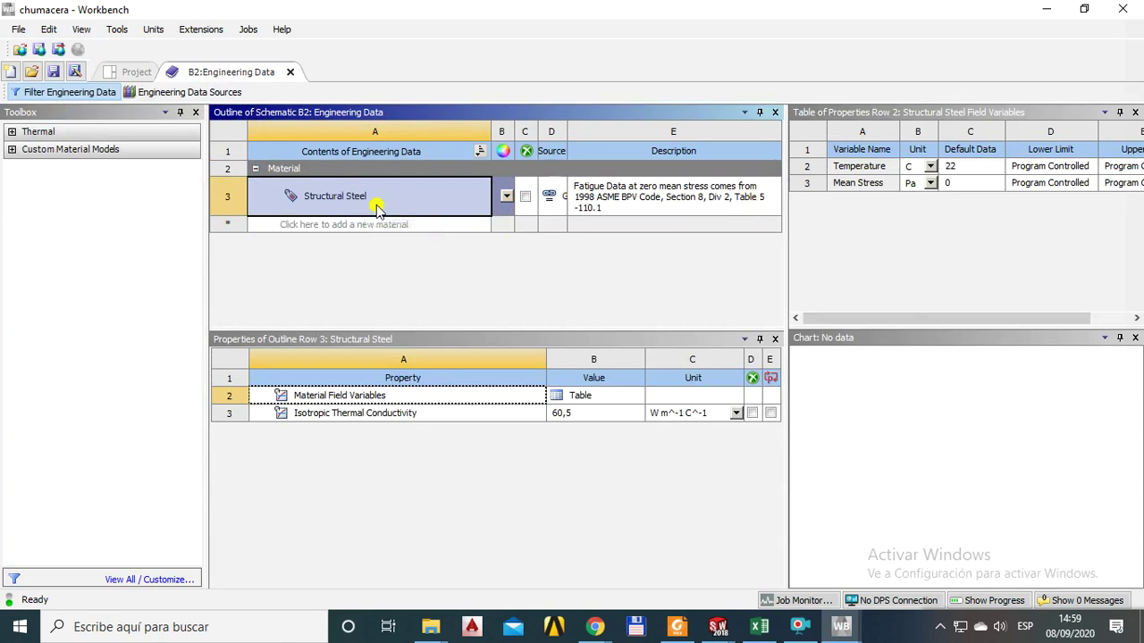
left_click(164, 95)
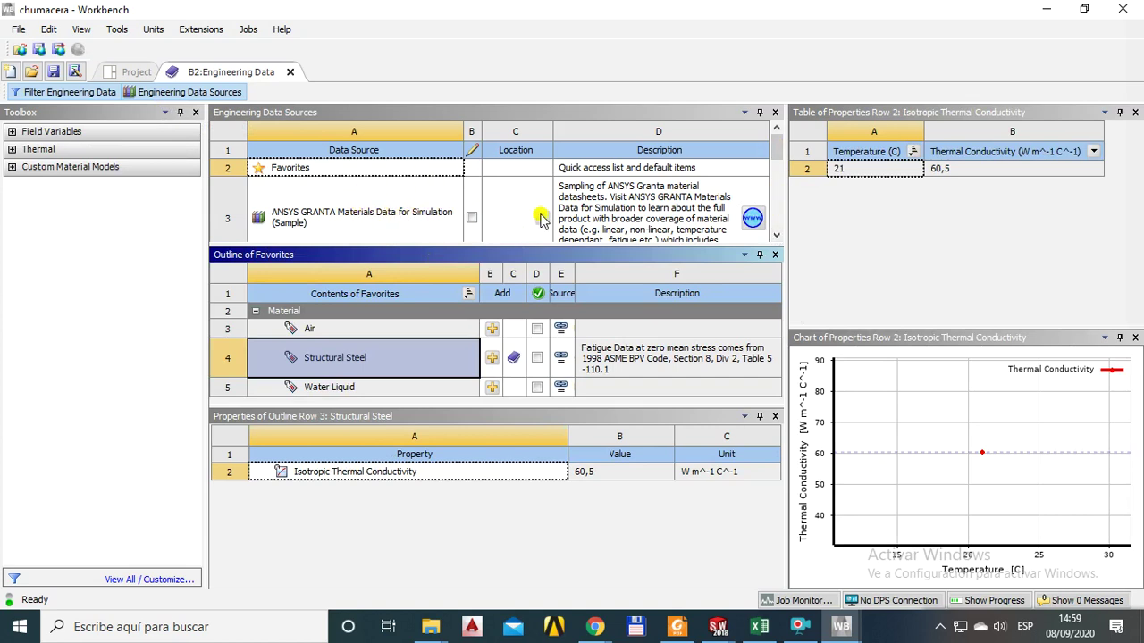
left_click(776, 238)
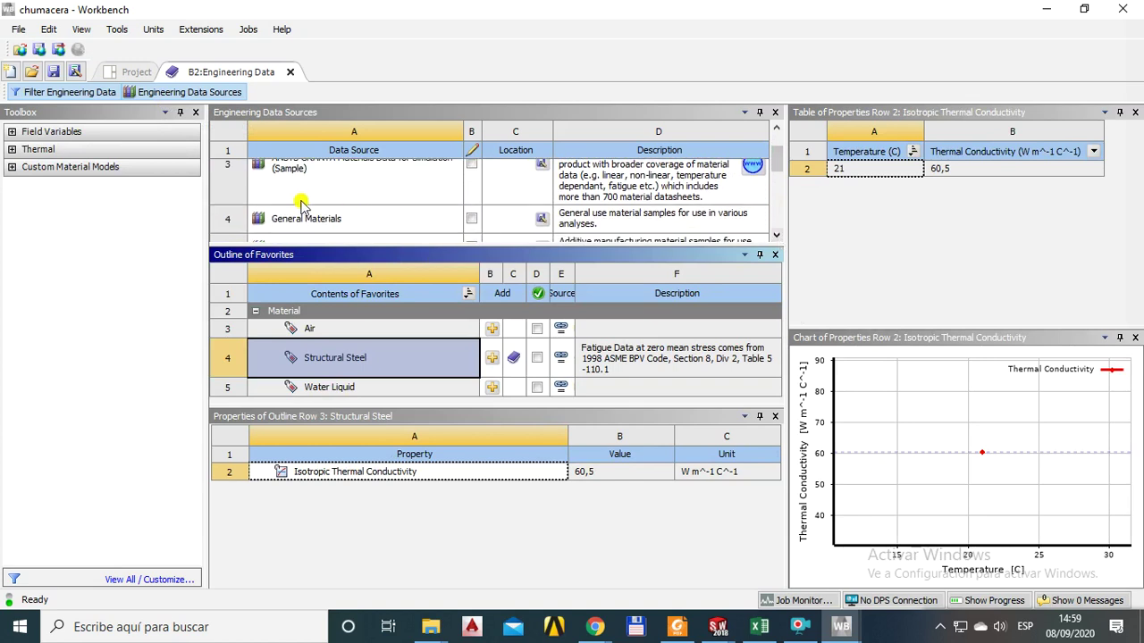
left_click(307, 224)
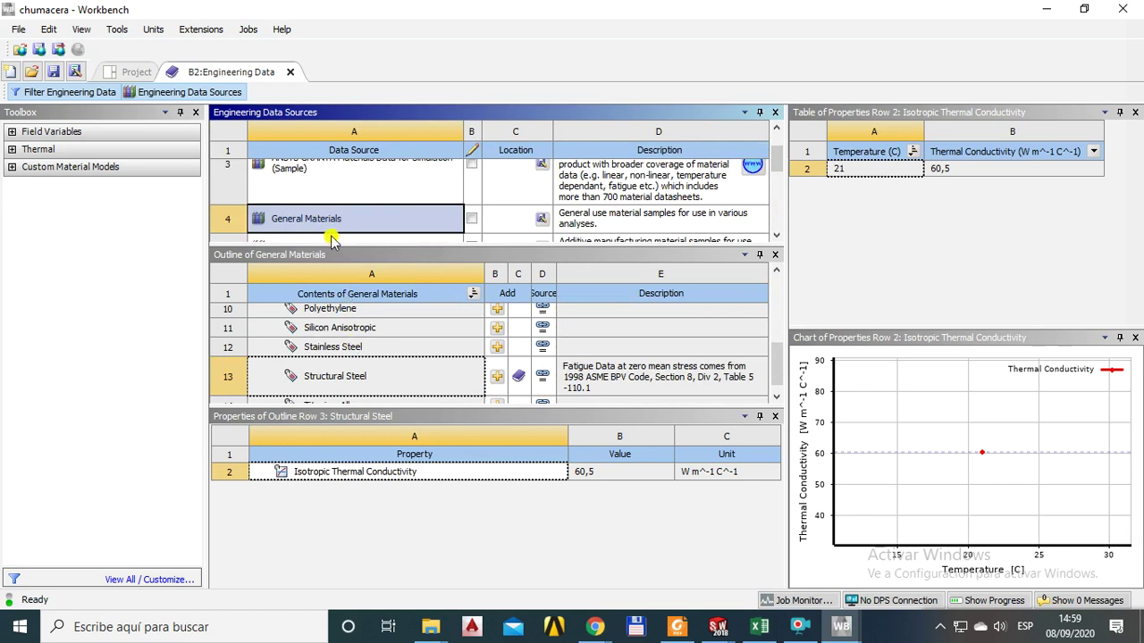
left_click_drag(776, 161, 777, 213)
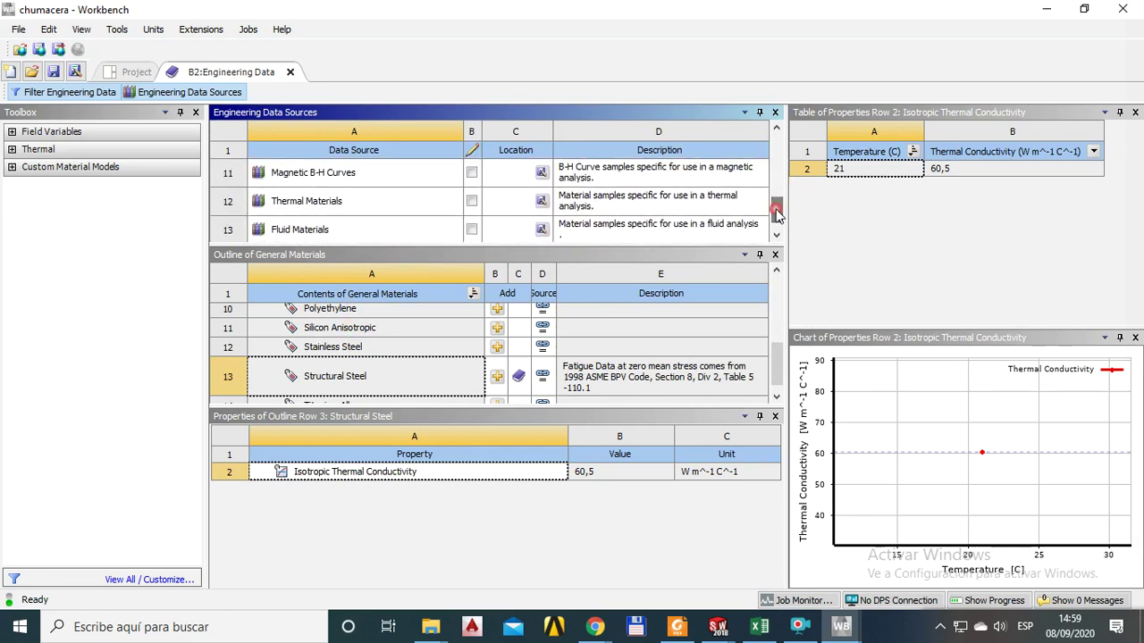
left_click(303, 202)
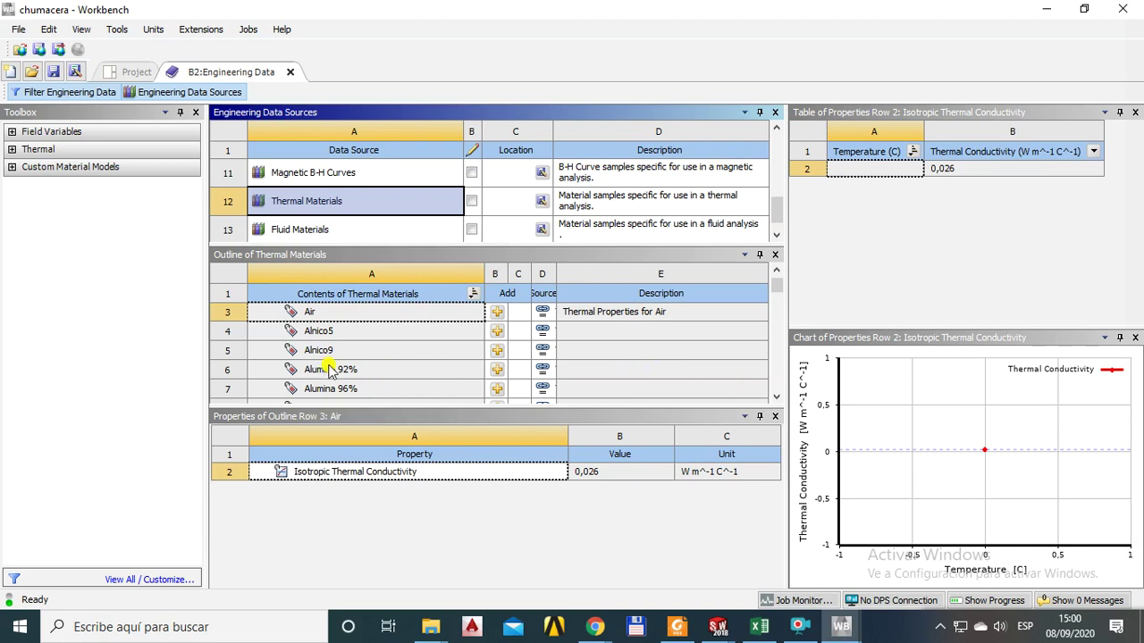
Add Aluminum from the Thermal Materials library to the thermal system's engineering data.
left_click(777, 397)
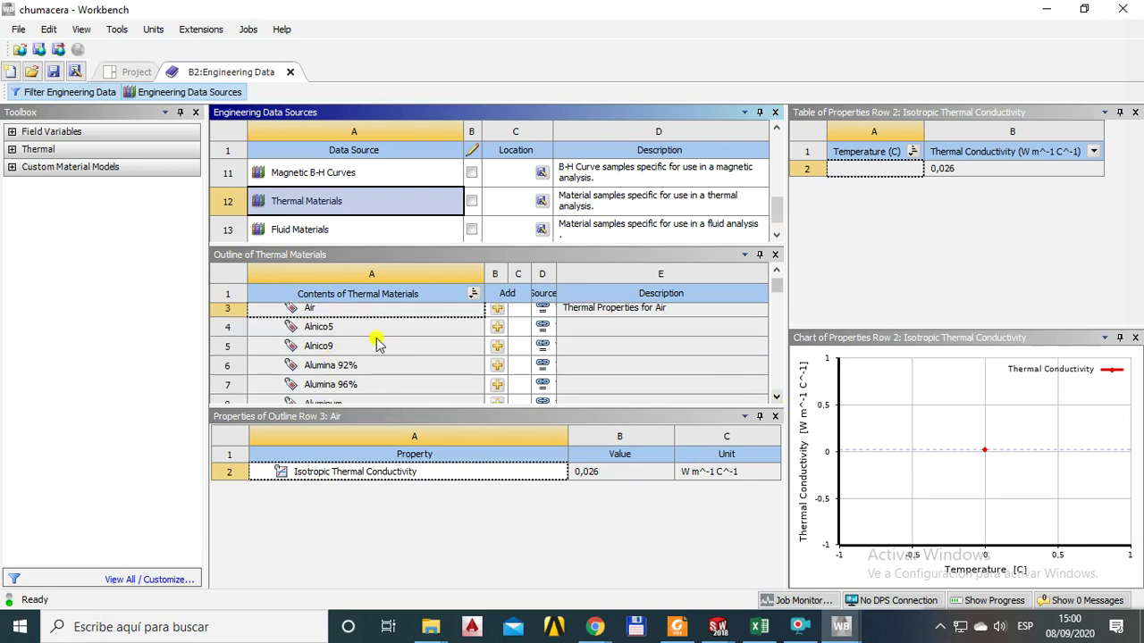
left_click(776, 269)
left_click(776, 269)
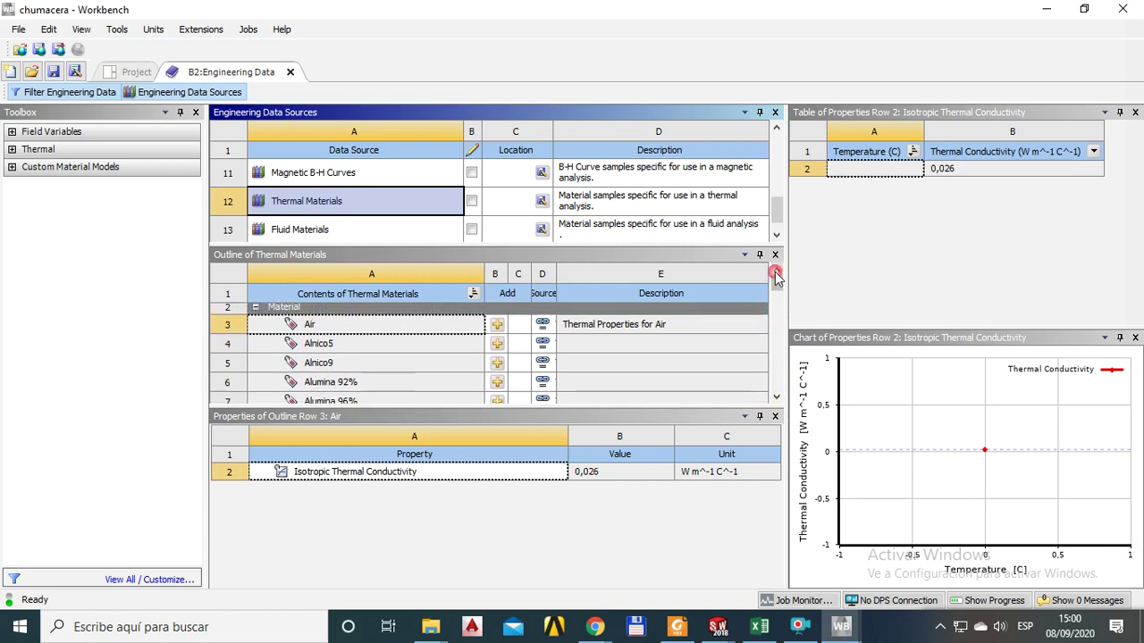
left_click(776, 398)
left_click(777, 397)
left_click(776, 398)
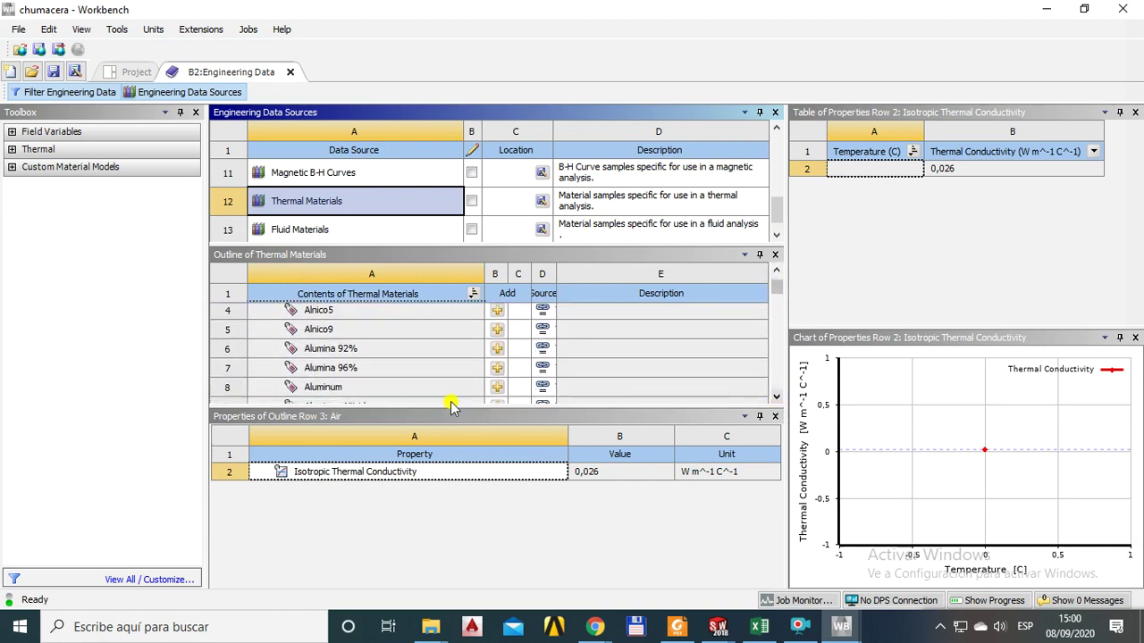
left_click(778, 404)
left_click(776, 398)
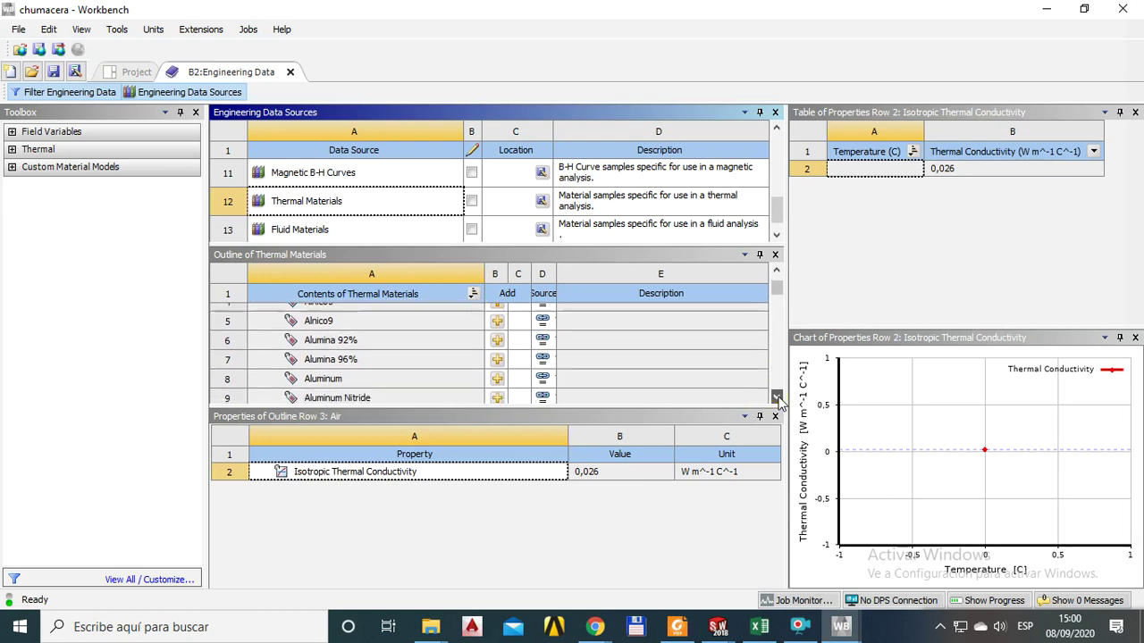
left_click(356, 381)
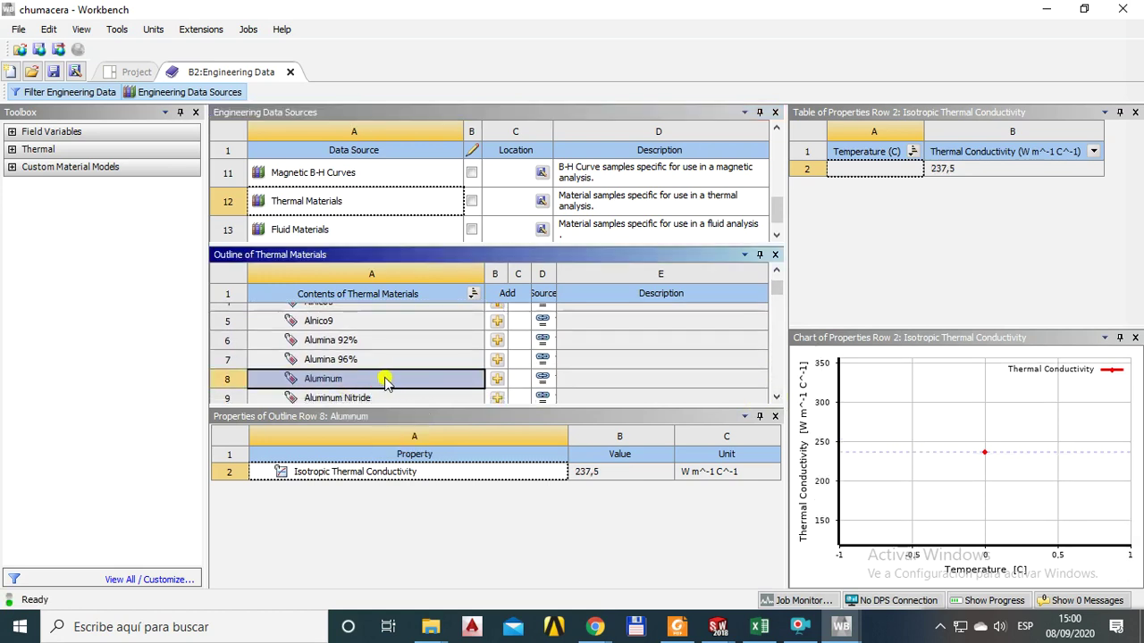
left_click(497, 381)
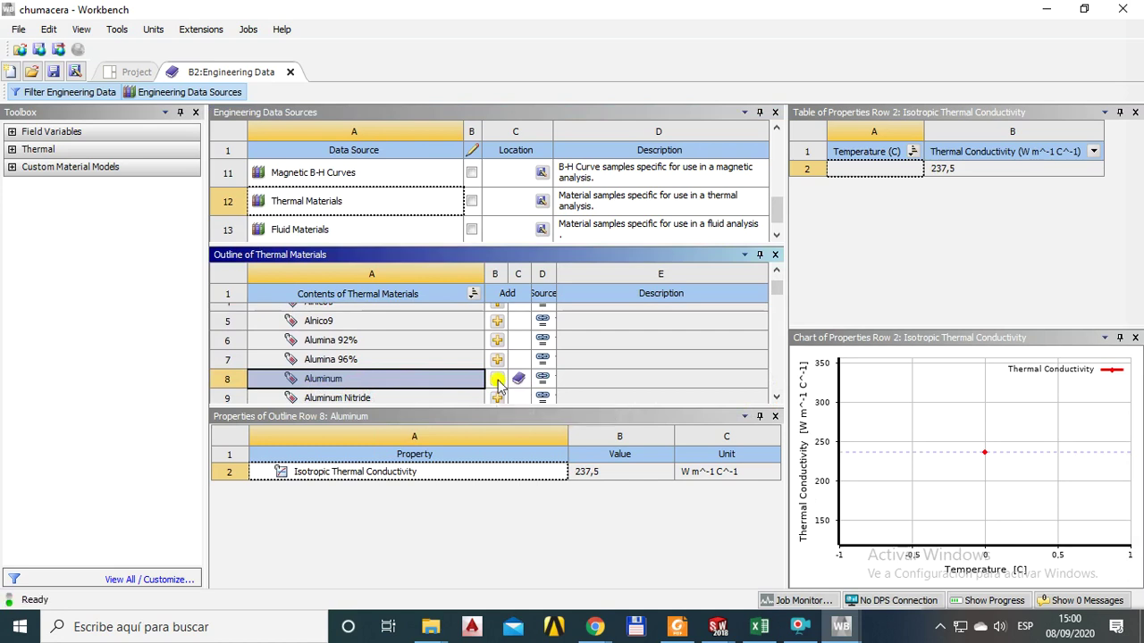
Add Silicon from the Thermal Materials library to the thermal system's engineering data.
left_click(777, 398)
left_click(777, 398)
left_click(777, 398)
left_click(777, 398)
left_click(777, 398)
left_click(776, 398)
left_click(776, 397)
left_click(776, 398)
left_click(777, 397)
left_click(777, 398)
left_click(777, 398)
left_click(776, 398)
left_click_drag(781, 332, 781, 361)
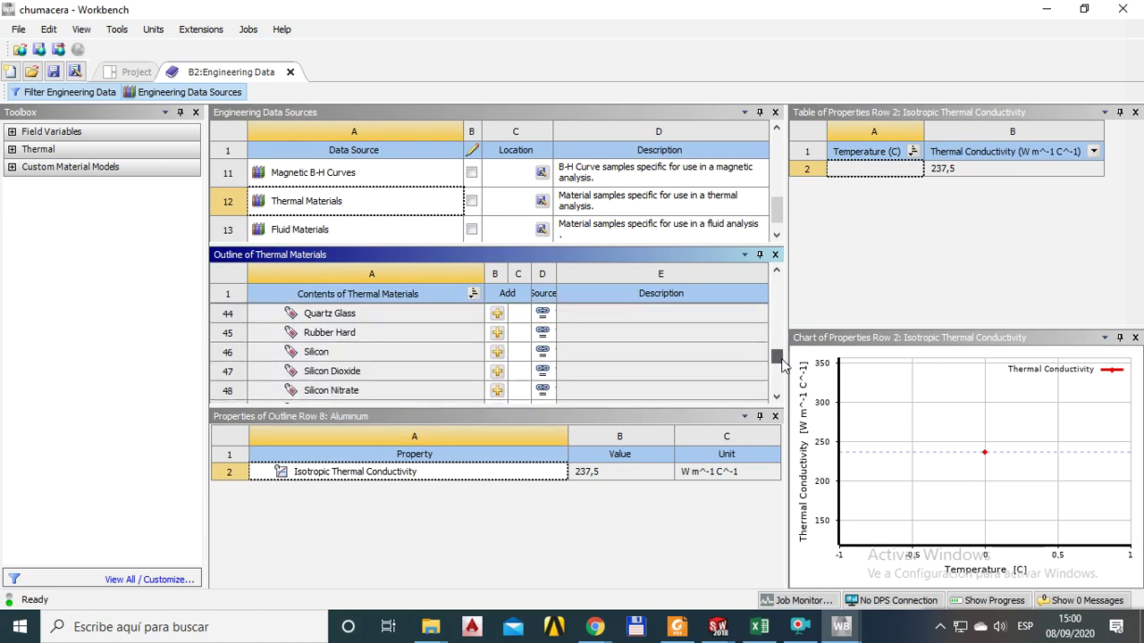
left_click(324, 355)
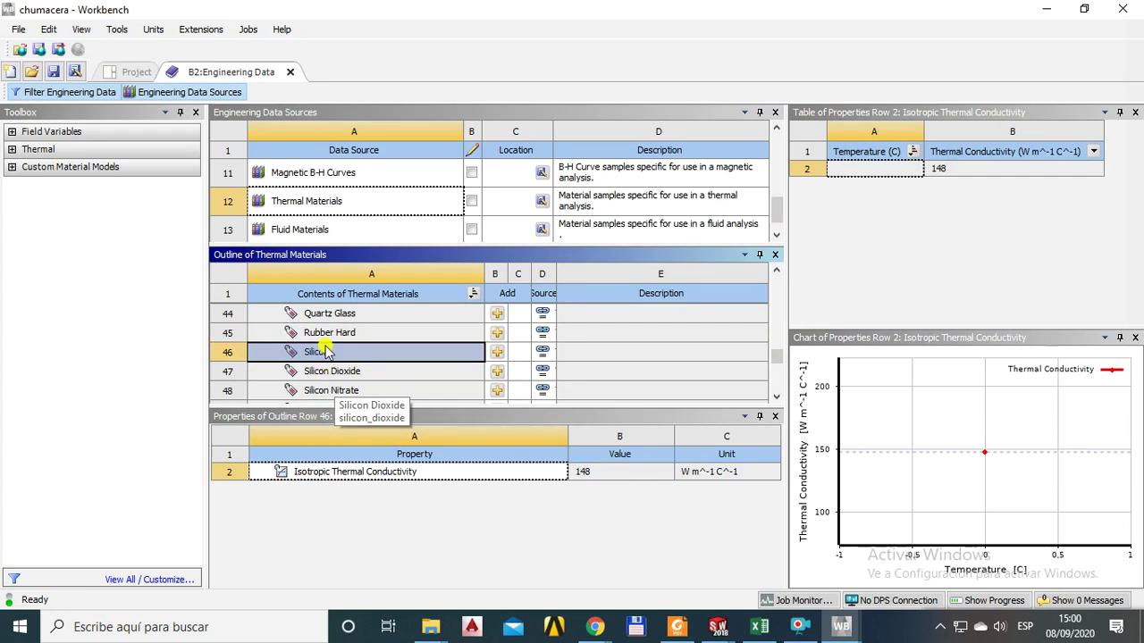
left_click(504, 355)
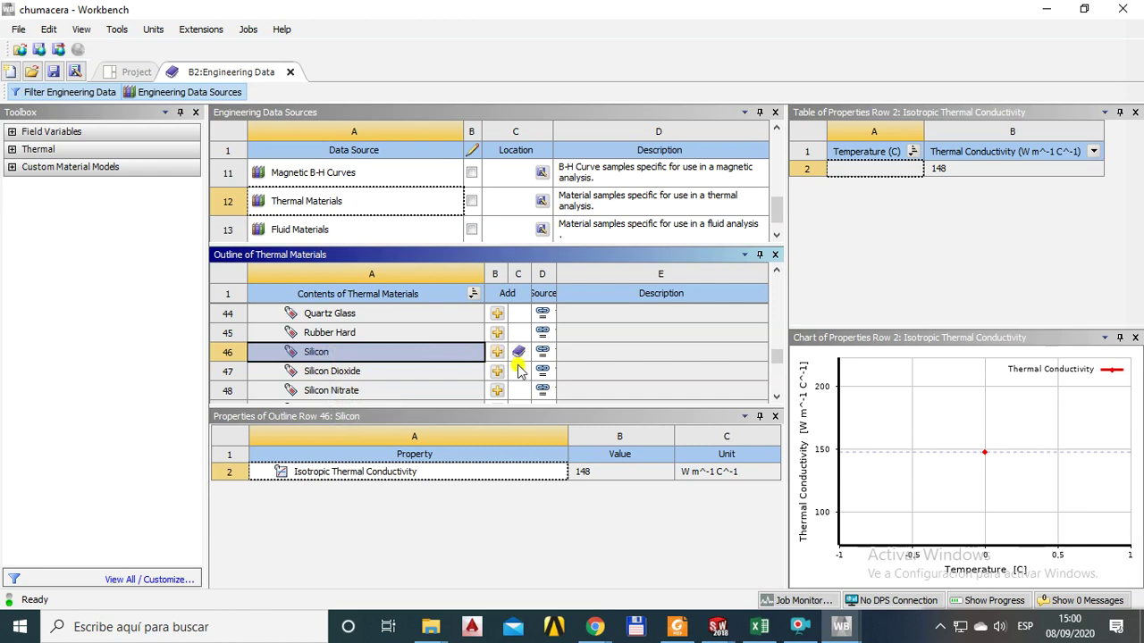
left_click(618, 543)
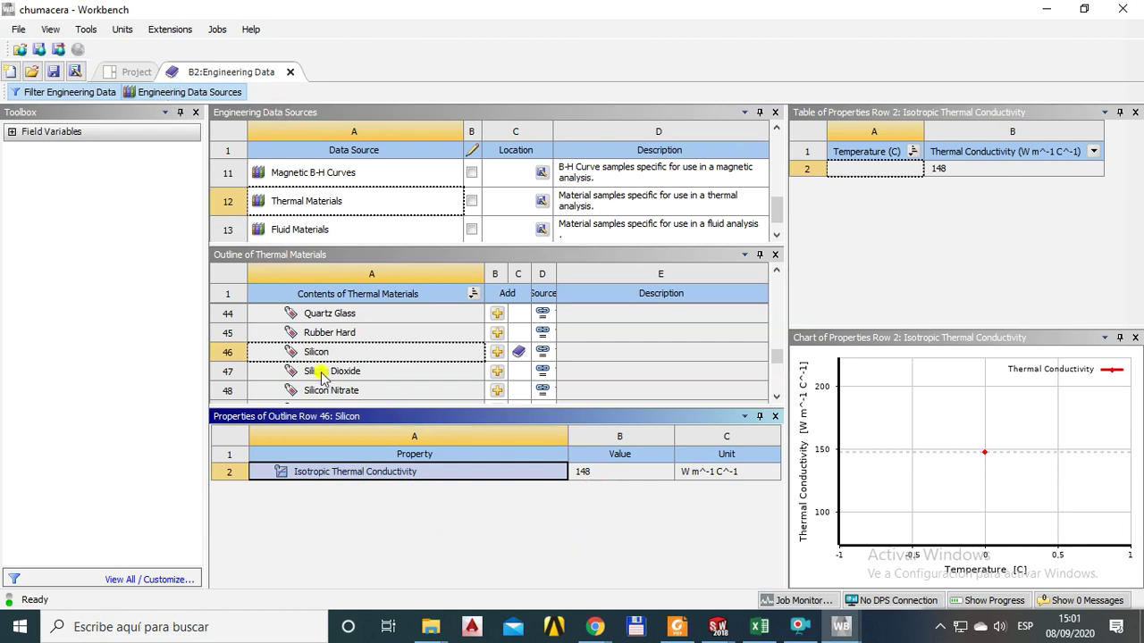
Hide the engineering data sources to review the thermal system's material list, and return to the project schematic.
left_click_drag(776, 359, 775, 304)
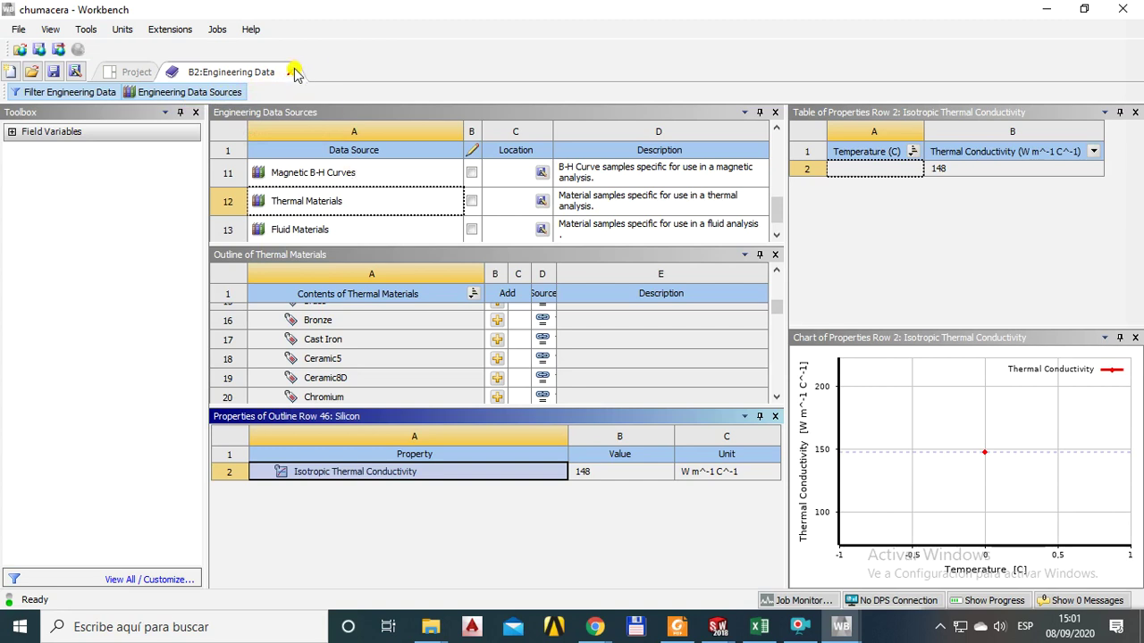
left_click(221, 94)
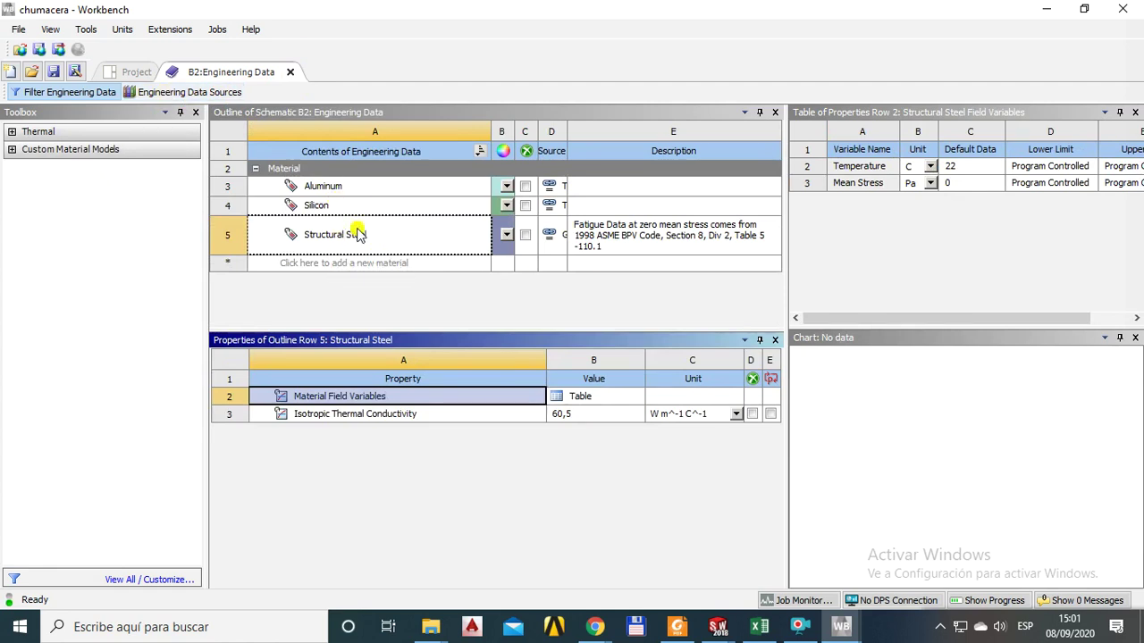
left_click(290, 72)
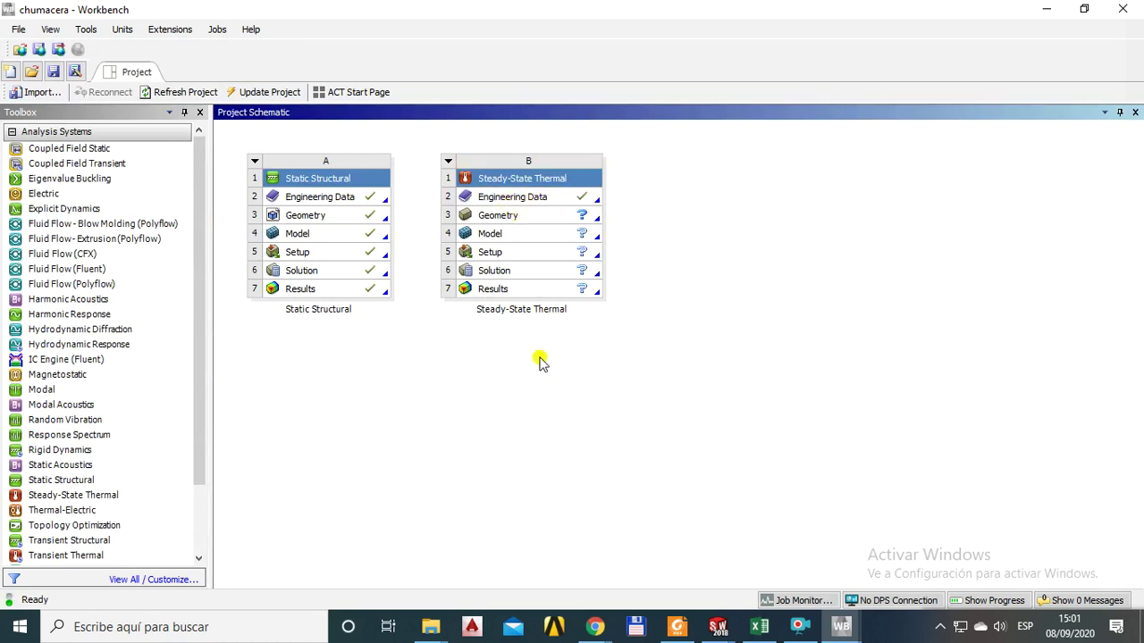
Import disipador 55 mm.STEP from the CURSOS\curso ansys folder on HDD_Iomega (D:) as the Steady-State Thermal system's geometry.
left_click(506, 219)
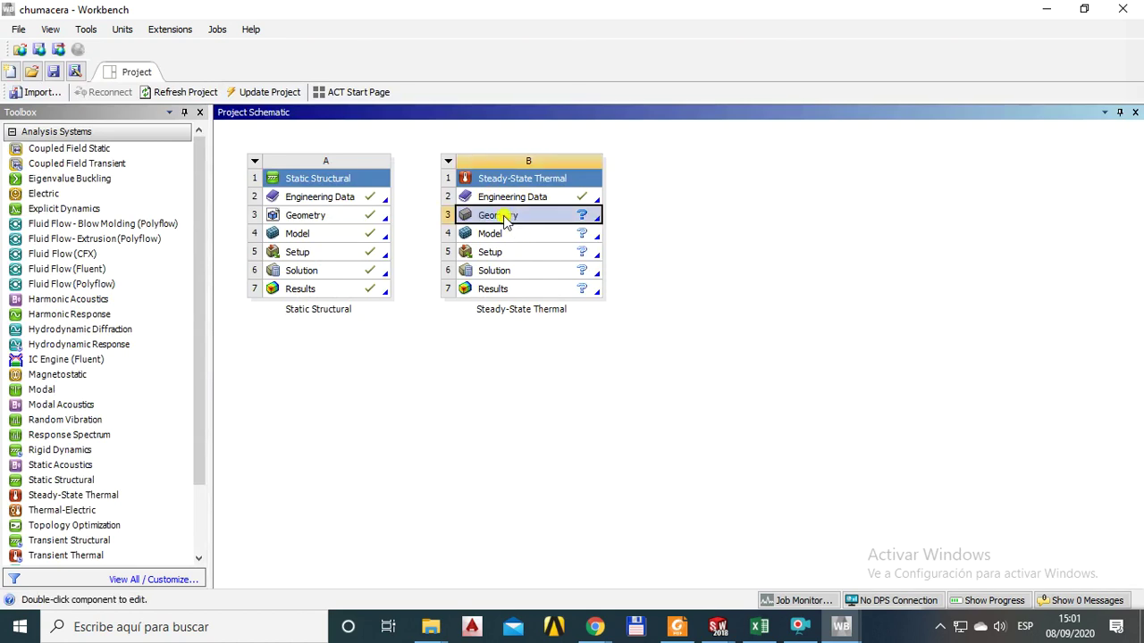
right_click(506, 221)
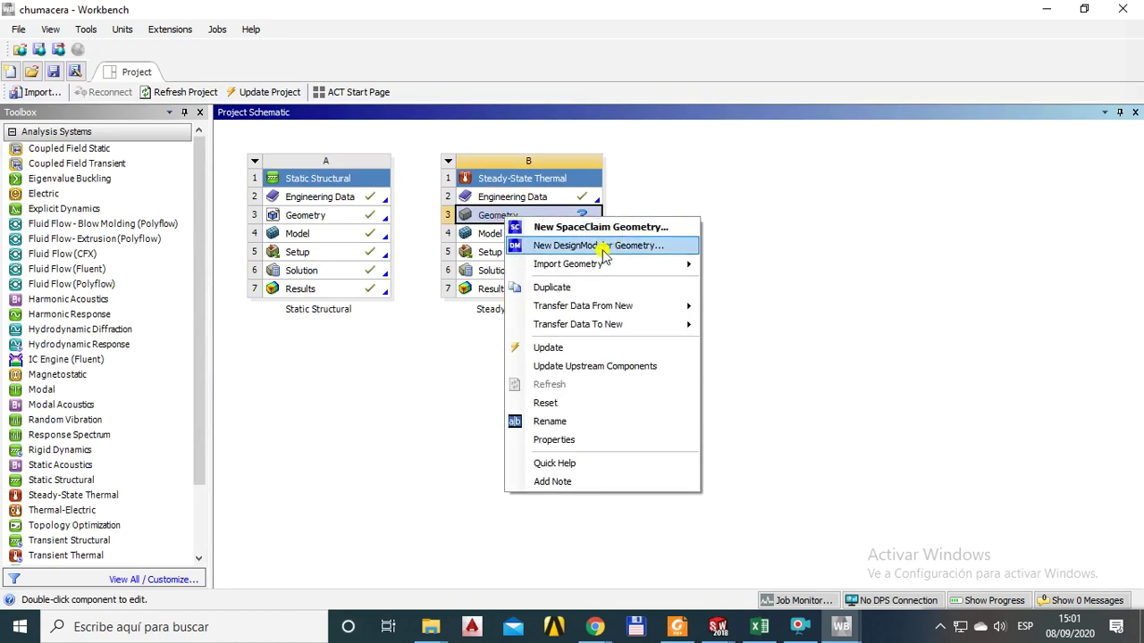
mouse_move(670, 267)
left_click(749, 265)
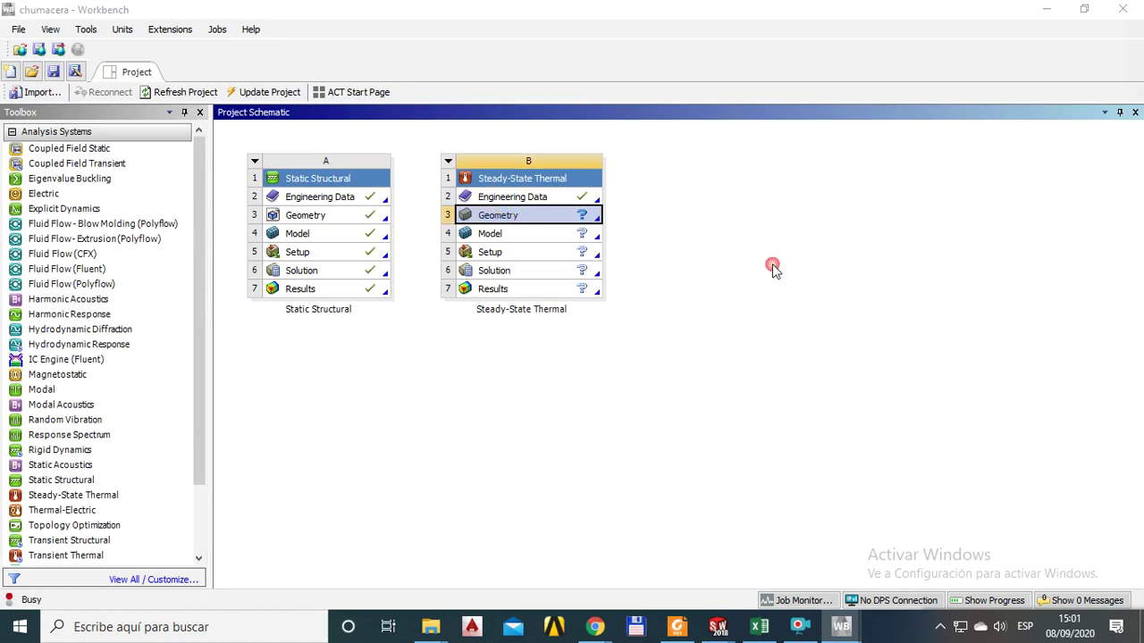
left_click_drag(707, 79, 589, 227)
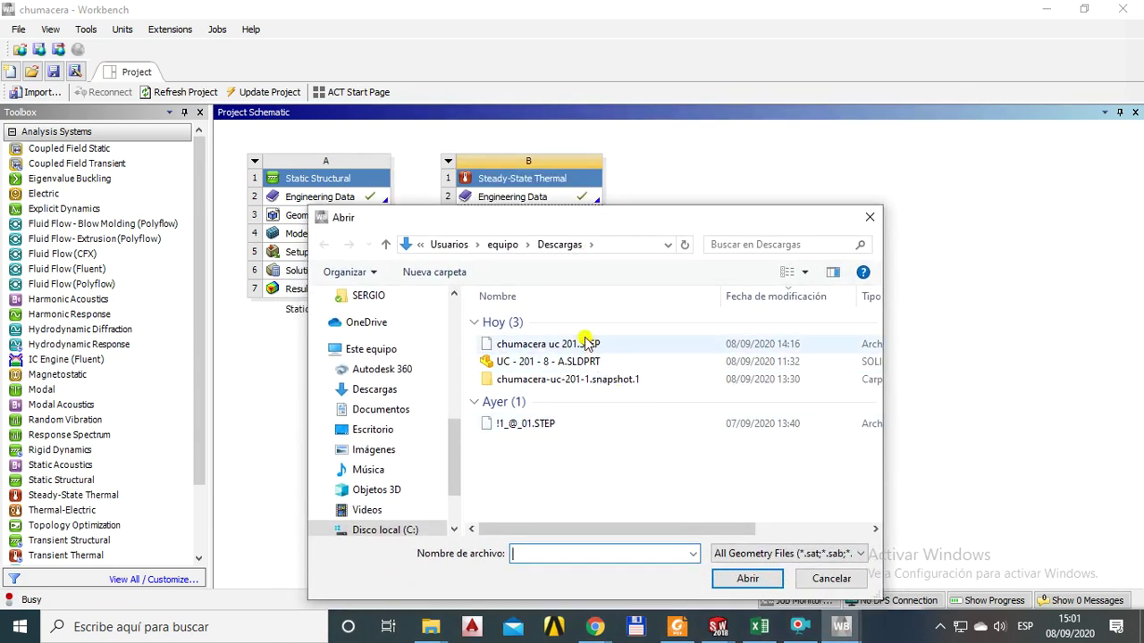
left_click_drag(456, 447, 457, 490)
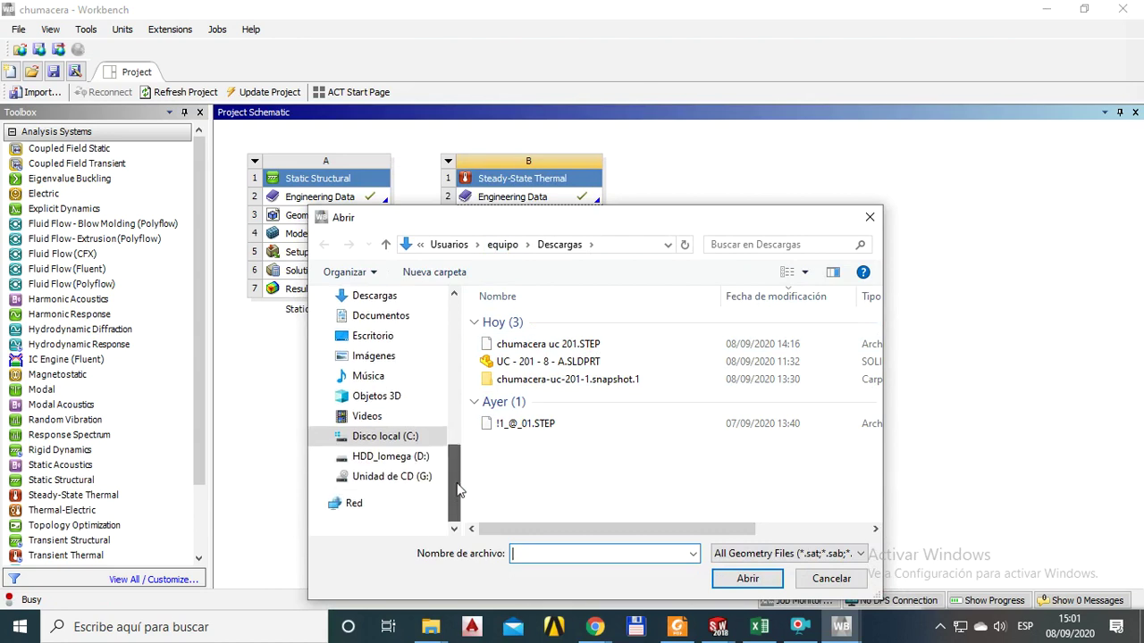
scroll(429, 420, "up", 1)
left_click(514, 245)
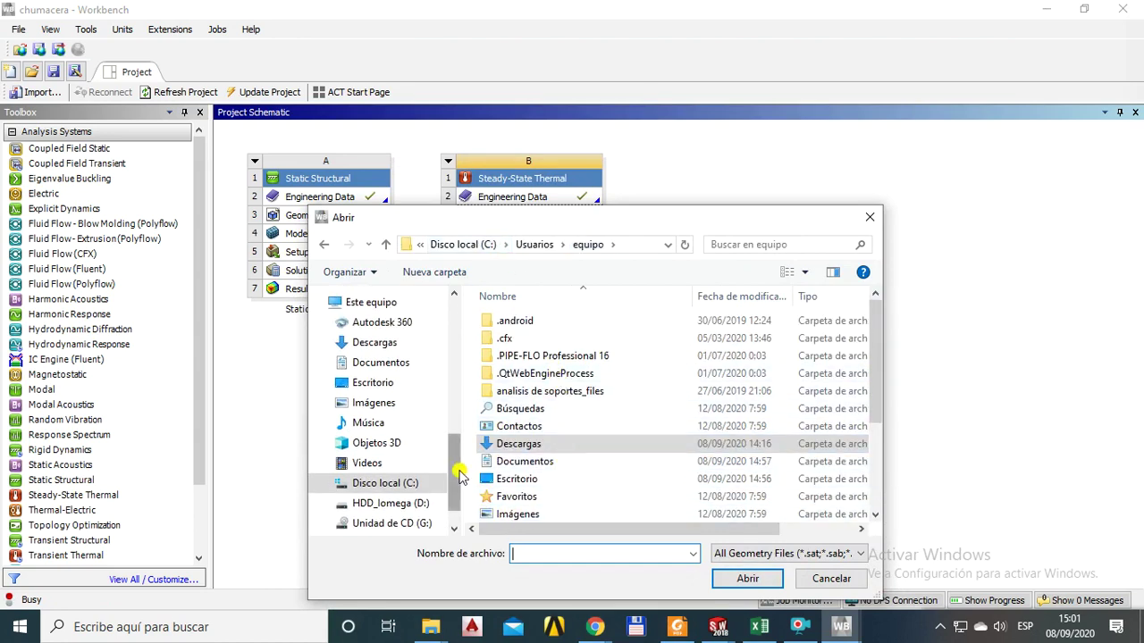
left_click_drag(460, 473, 461, 490)
left_click(390, 456)
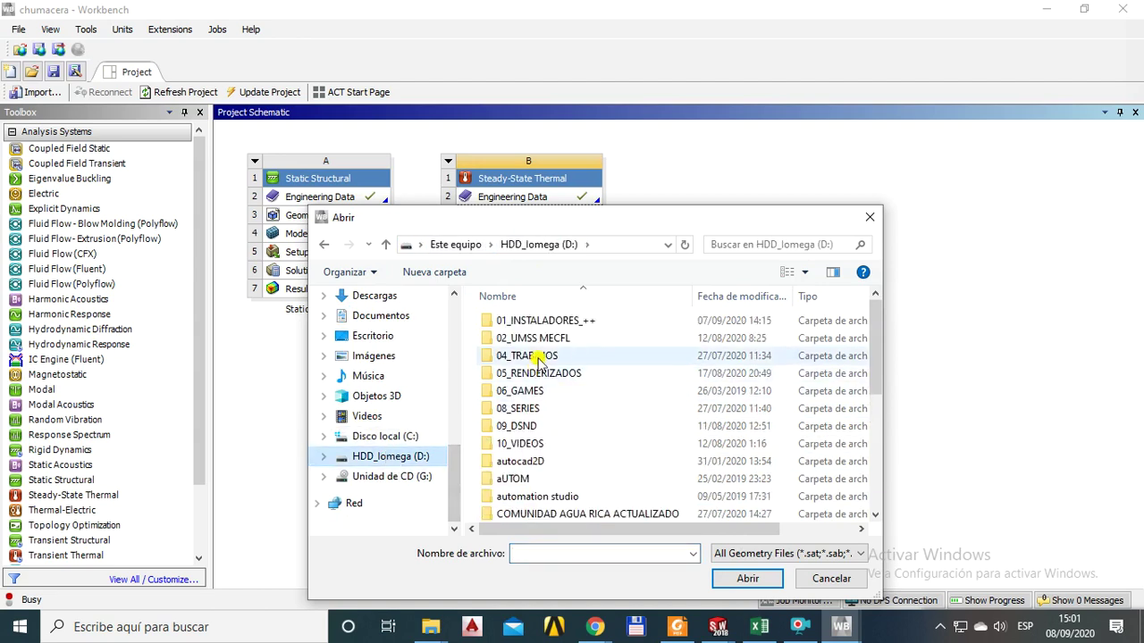
scroll(556, 440, "down", 2)
double_click(550, 461)
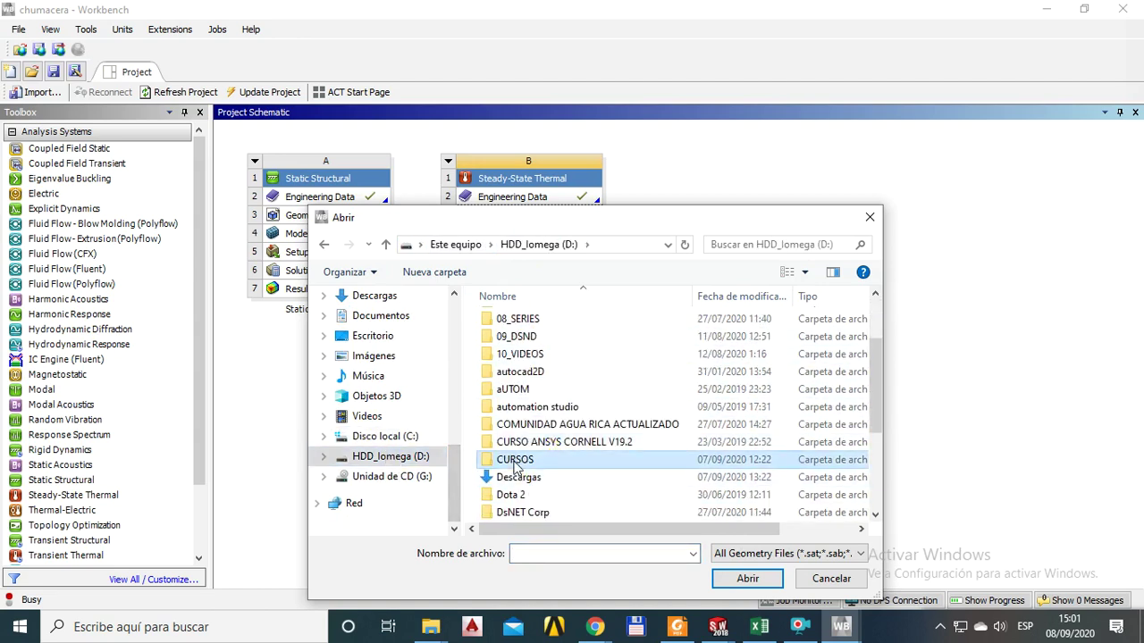
double_click(522, 321)
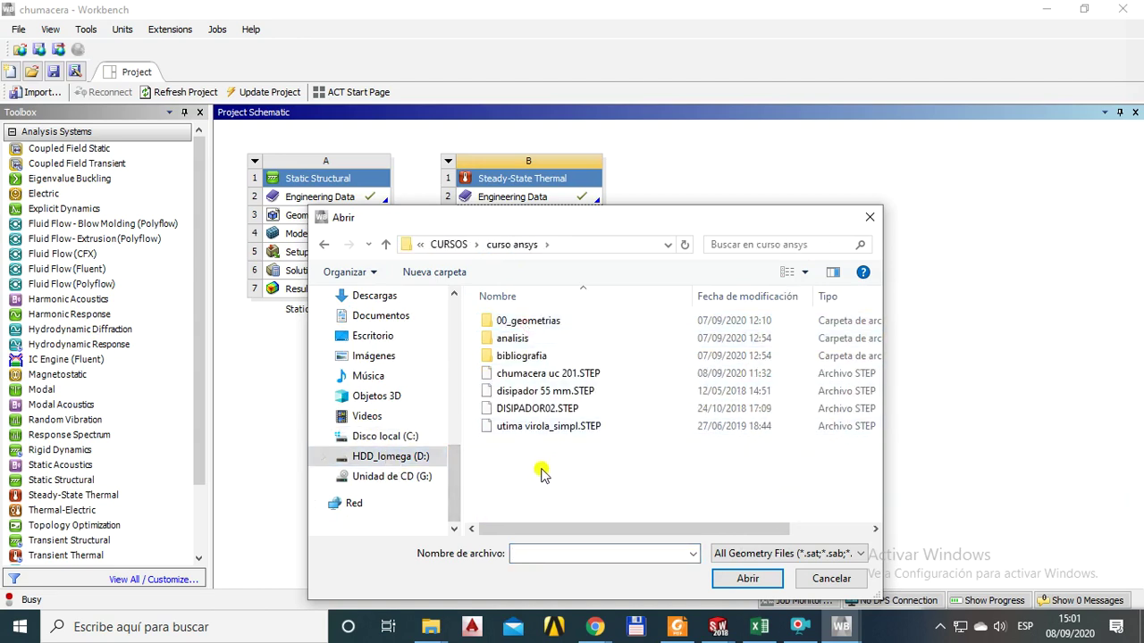
left_click(532, 393)
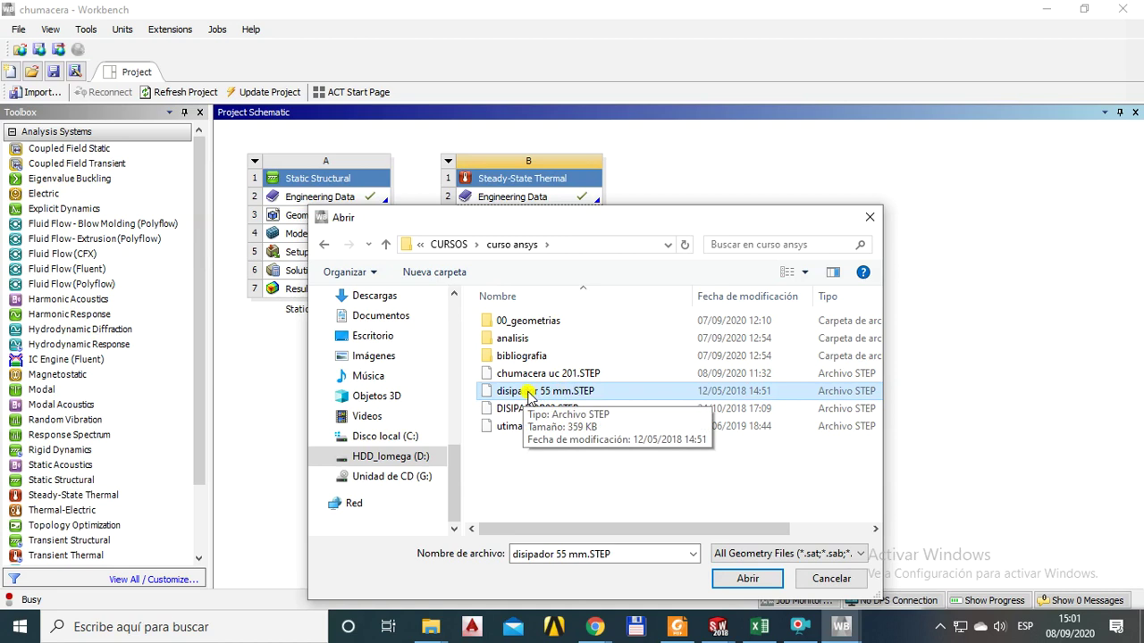
left_click(747, 581)
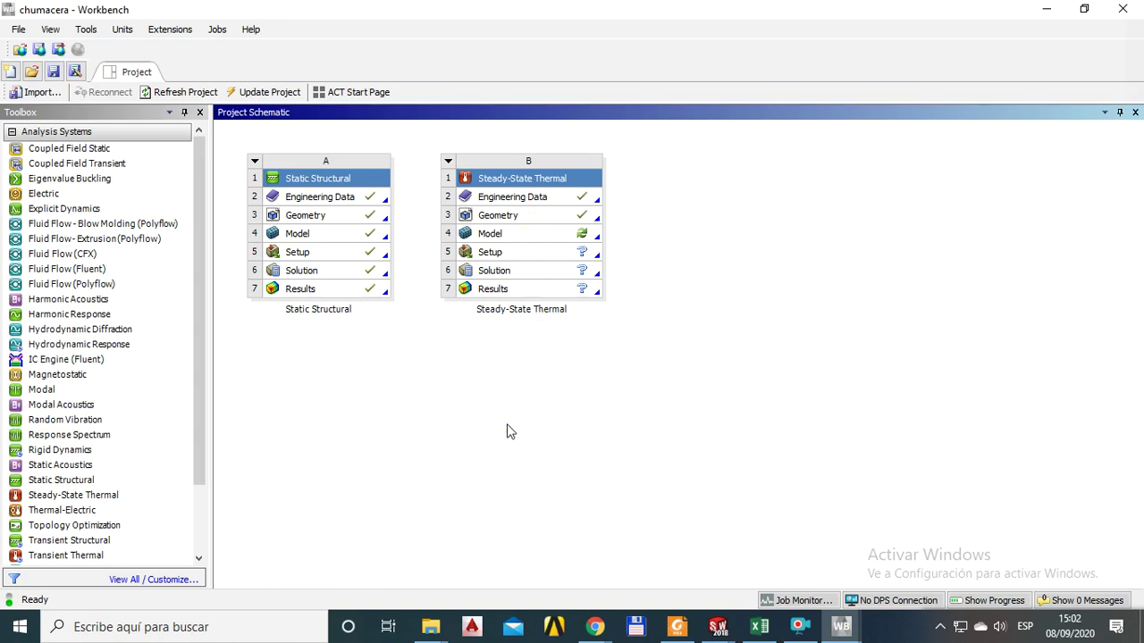
Open the Steady-State Thermal system's Model in Mechanical.
left_click(509, 237)
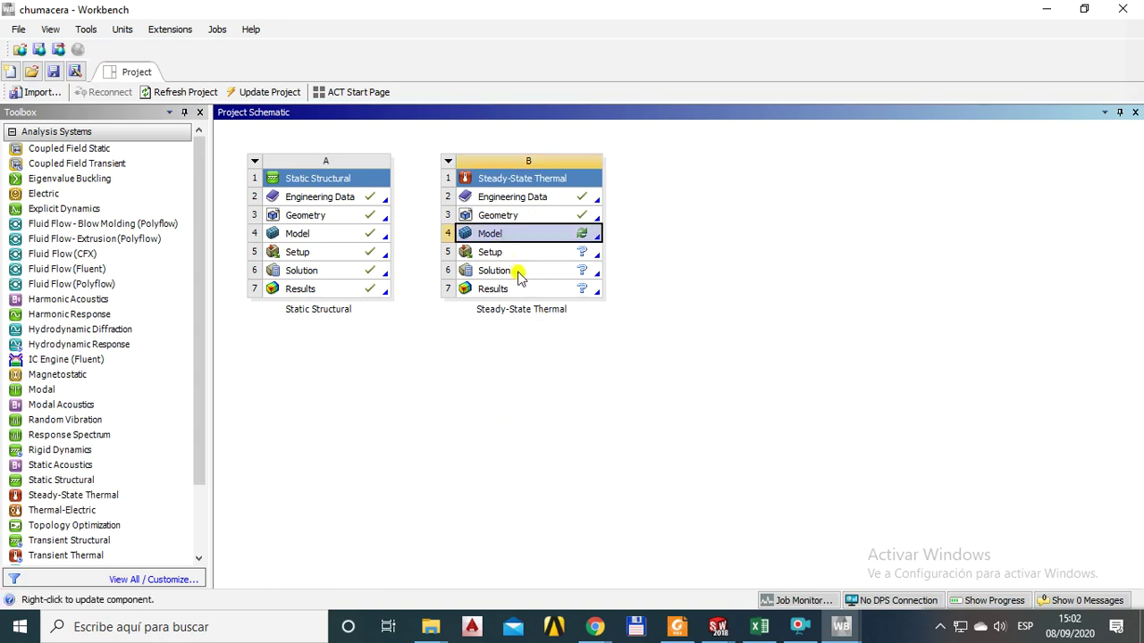
left_click(513, 219)
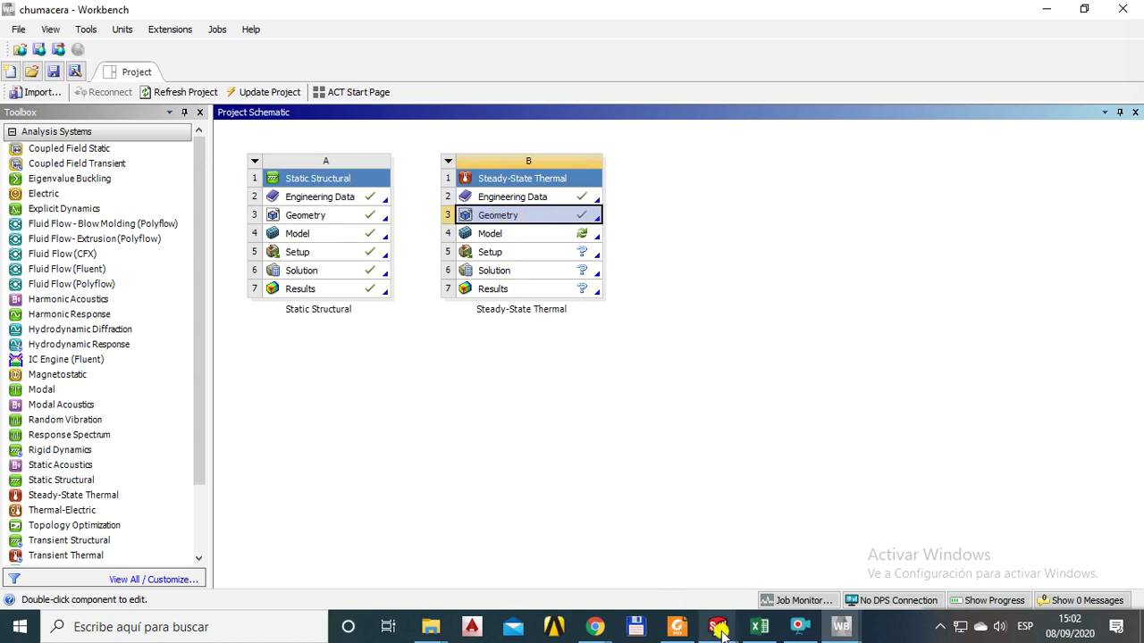
mouse_move(718, 626)
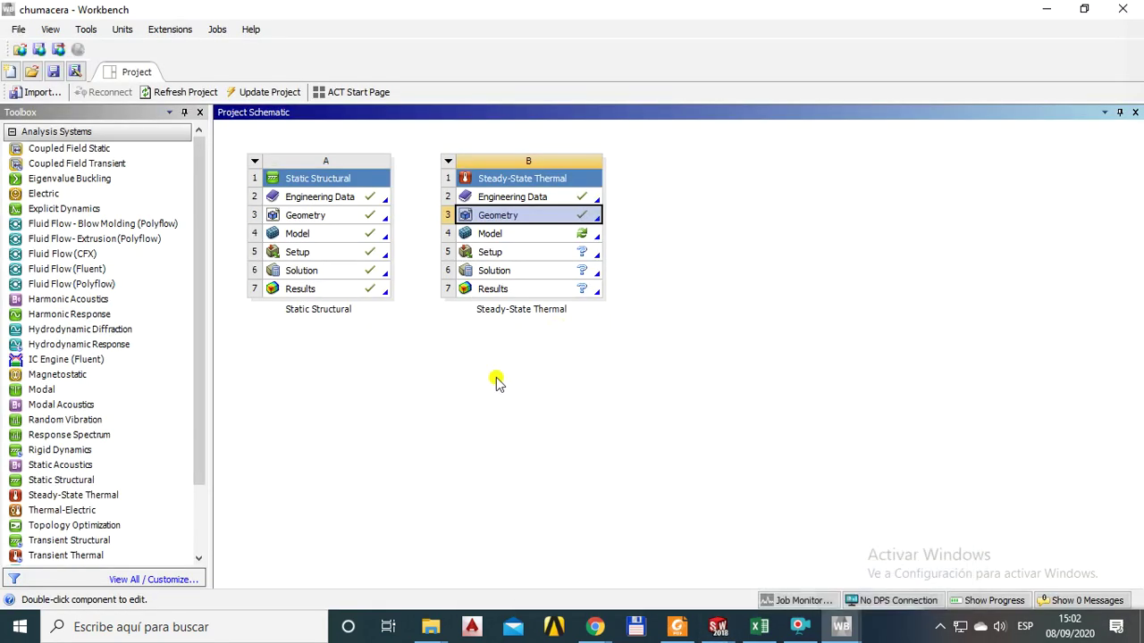
left_click(478, 379)
left_click(510, 217)
left_click(476, 234)
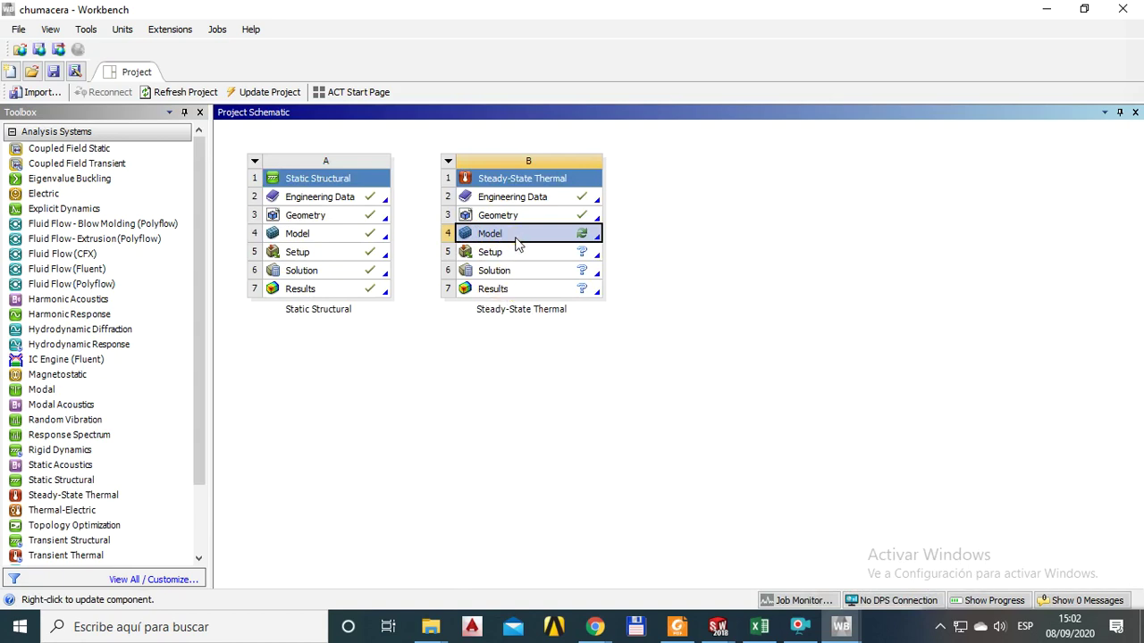
double_click(516, 238)
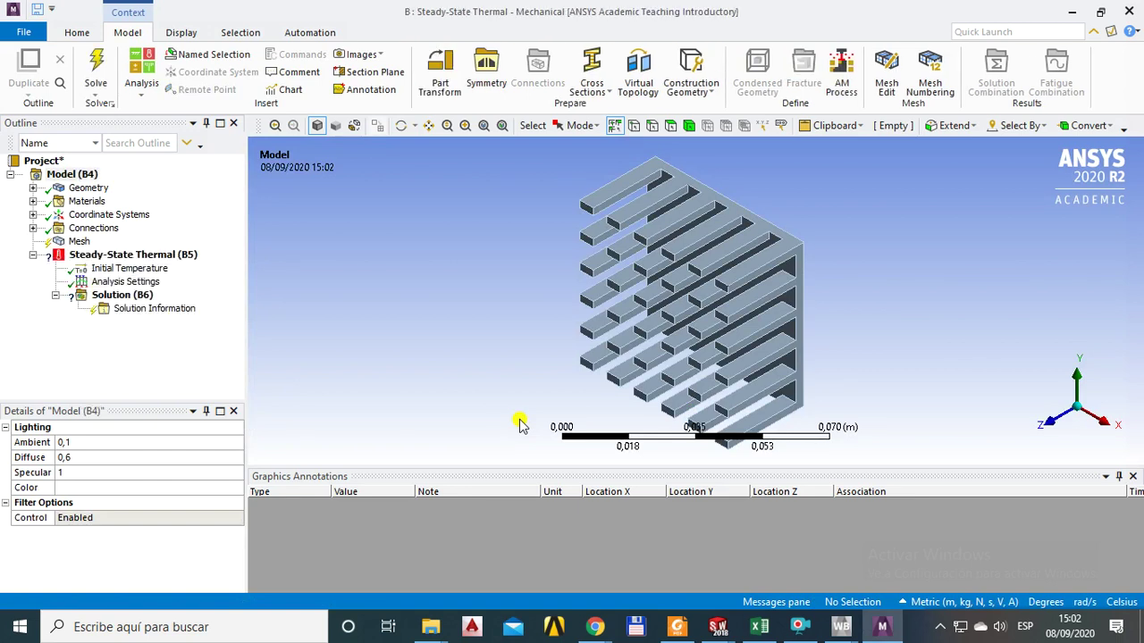
Examine the heat sink assembly from several angles and identify the two bodies listed under Geometry.
middle_click_drag(634, 355, 614, 327)
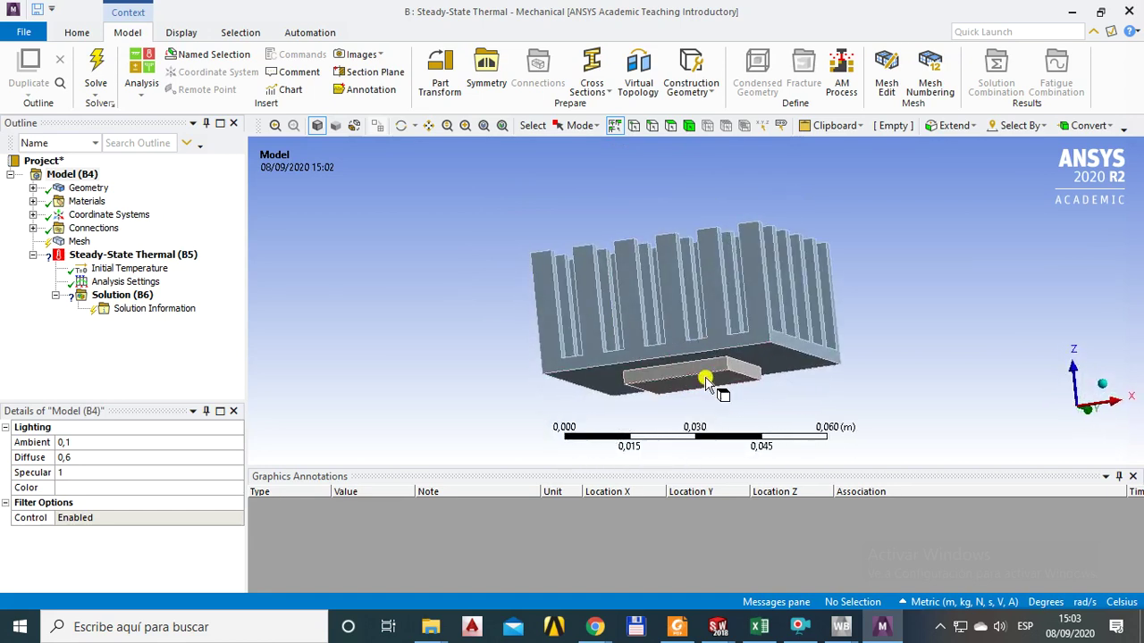
middle_click_drag(531, 302, 613, 325)
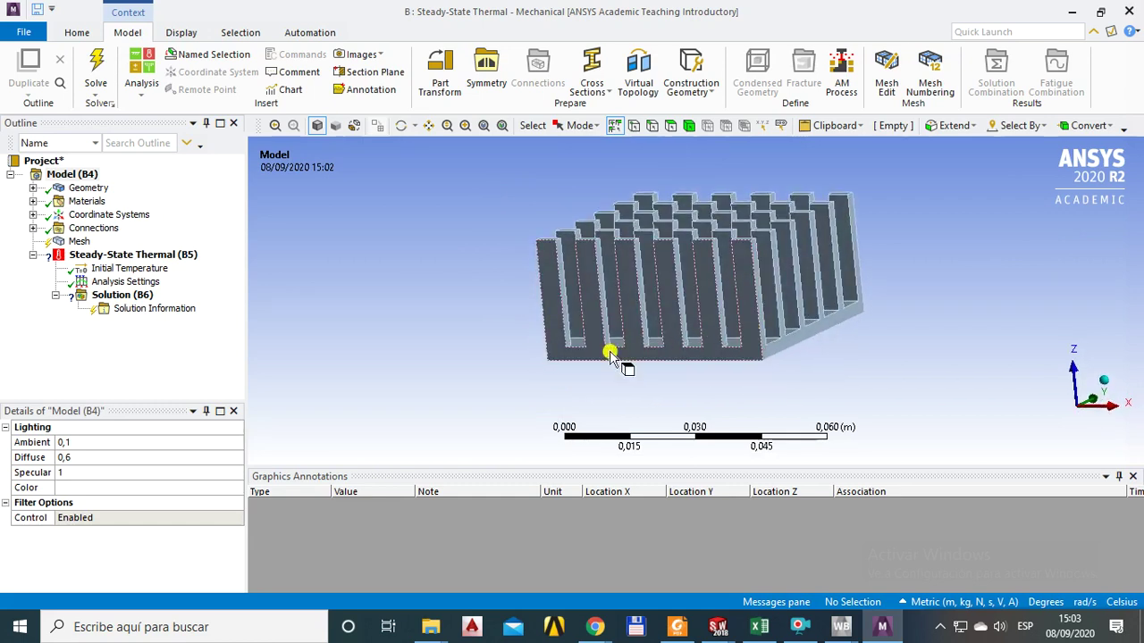
mouse_move(688, 328)
middle_mouse_down()
mouse_move(689, 306)
mouse_move(697, 319)
middle_mouse_up()
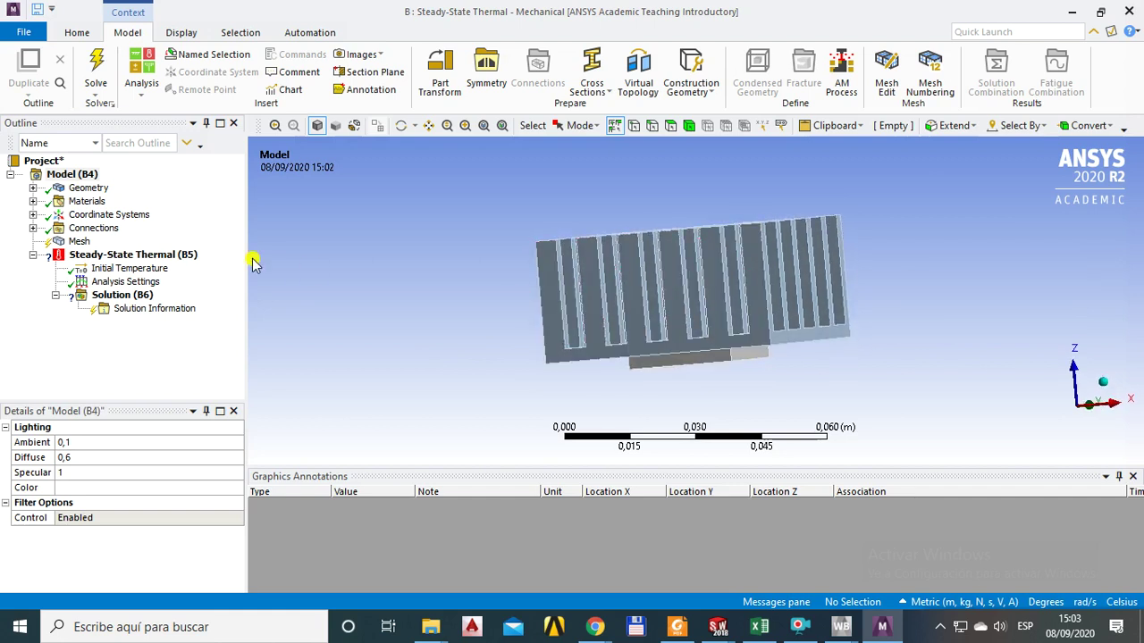
left_click(33, 187)
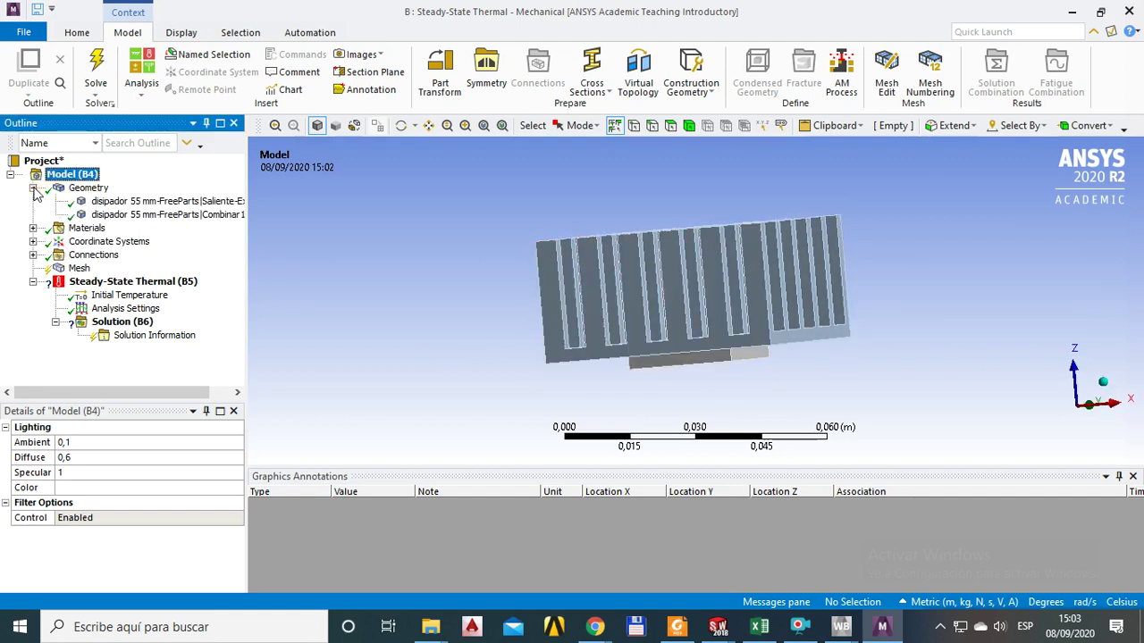
left_click(98, 201)
left_click(143, 216)
left_click(134, 201)
left_click(140, 216)
left_click(134, 201)
Assign Aluminum as the material of the finned heat sink body, Combinar1.
left_click(139, 215)
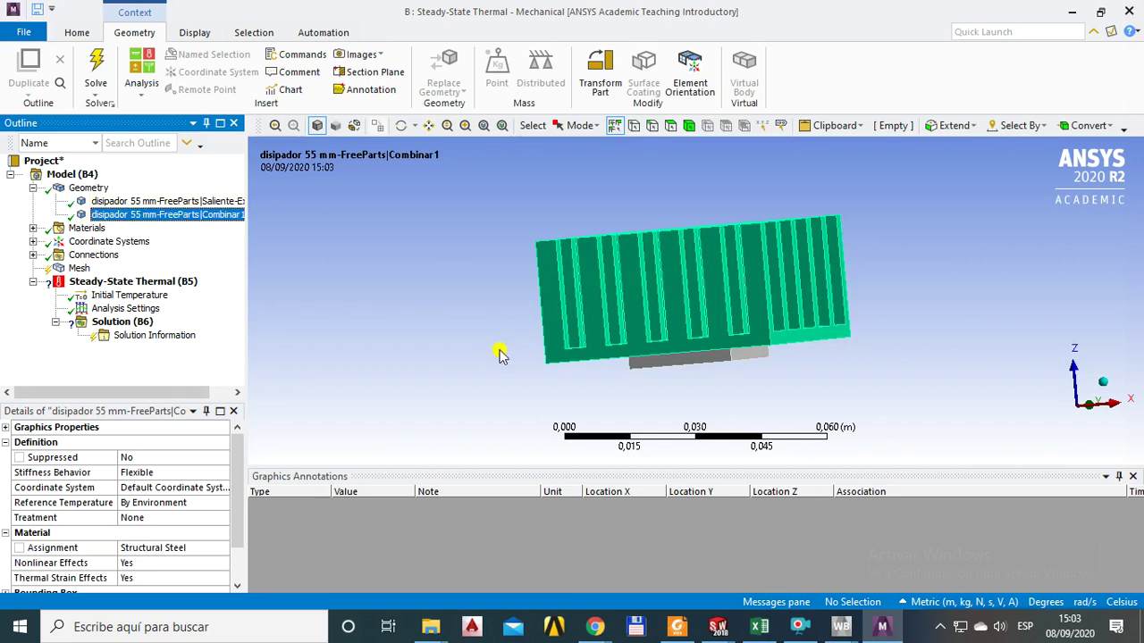
left_click(197, 548)
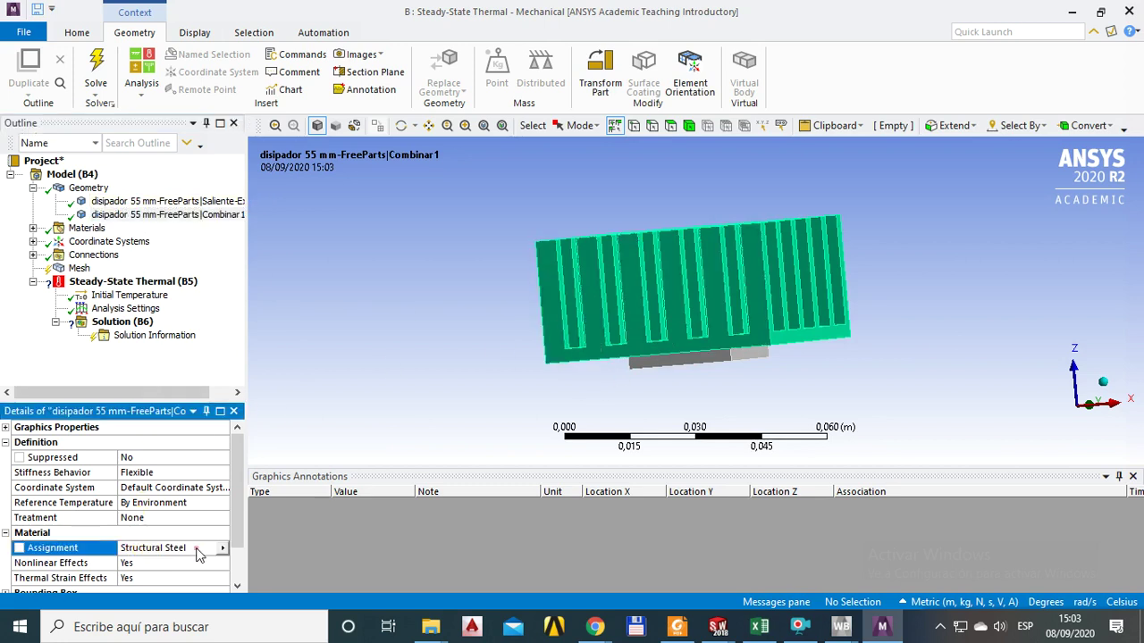
left_click(222, 548)
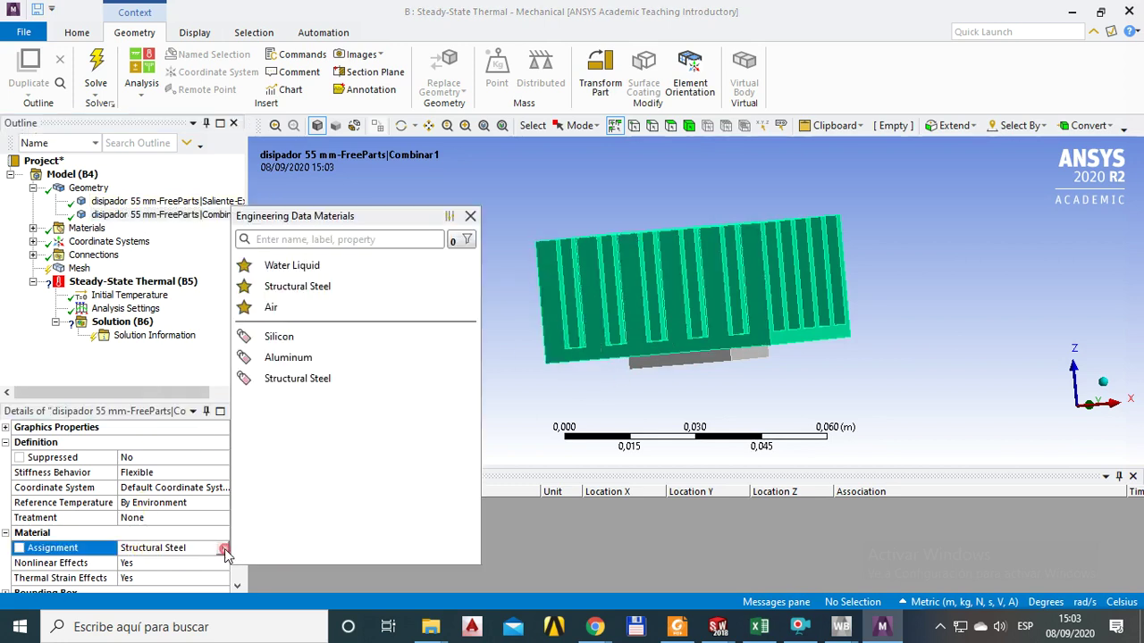
left_click(297, 359)
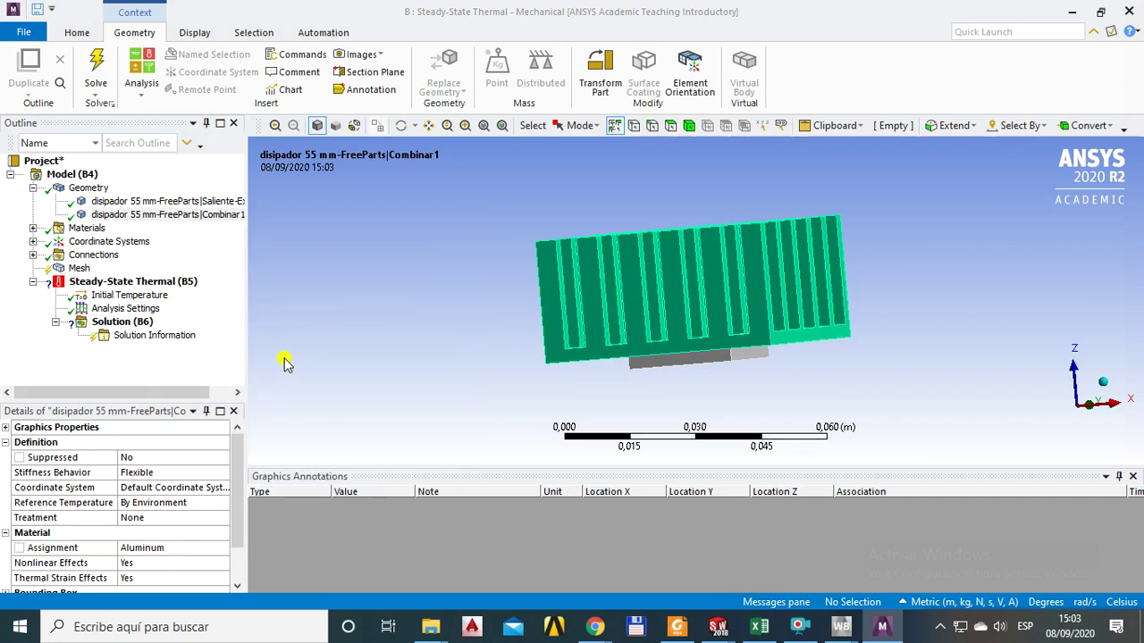
Assign Silicon as the material of the small plate beneath the heat sink, Saliente-Extruir3.
left_click(122, 202)
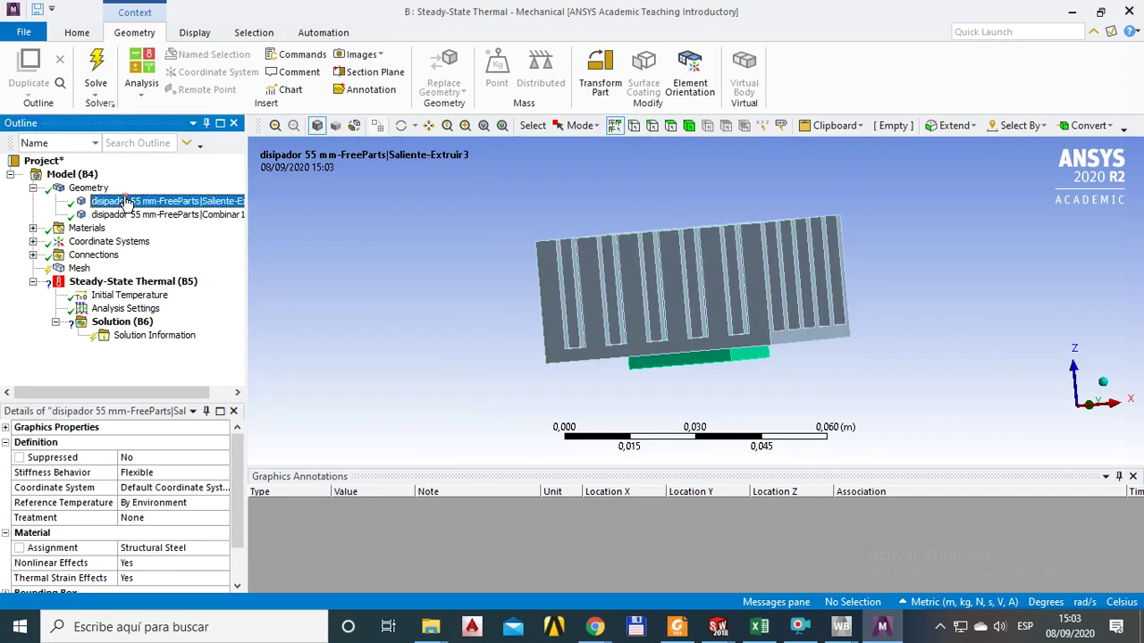
middle_click_drag(607, 365, 598, 331)
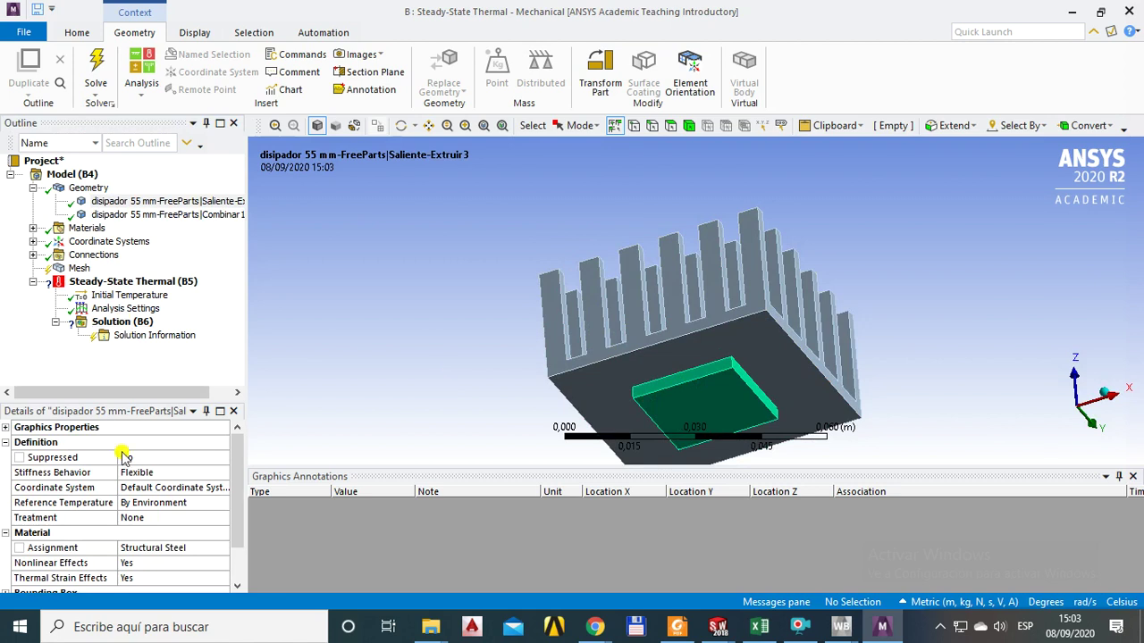
left_click_drag(237, 498, 232, 528)
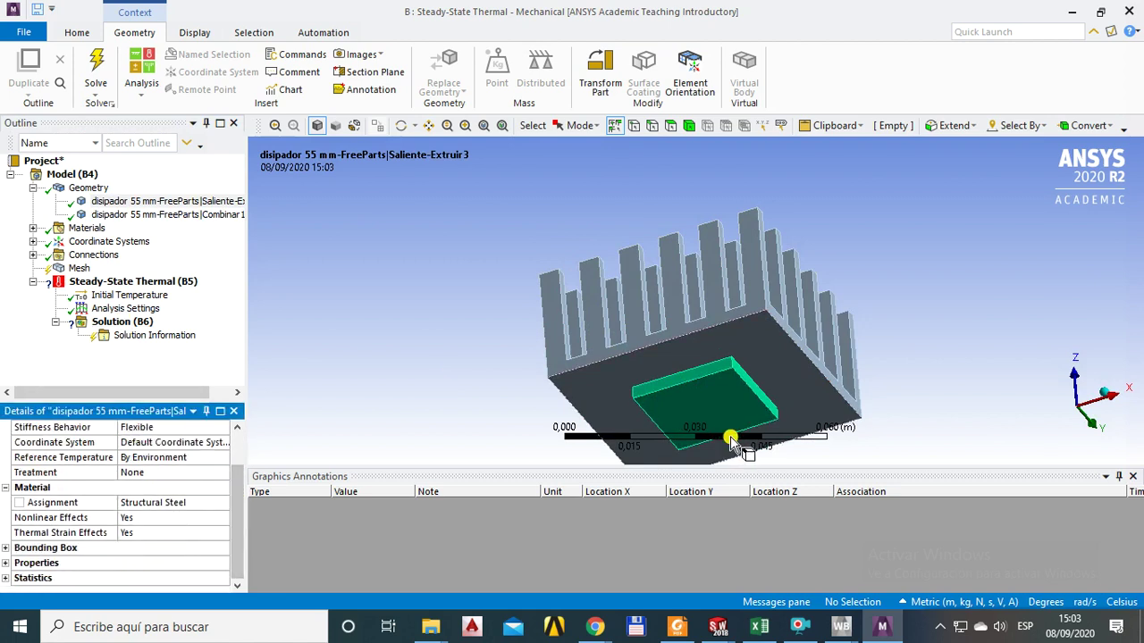
left_click(179, 506)
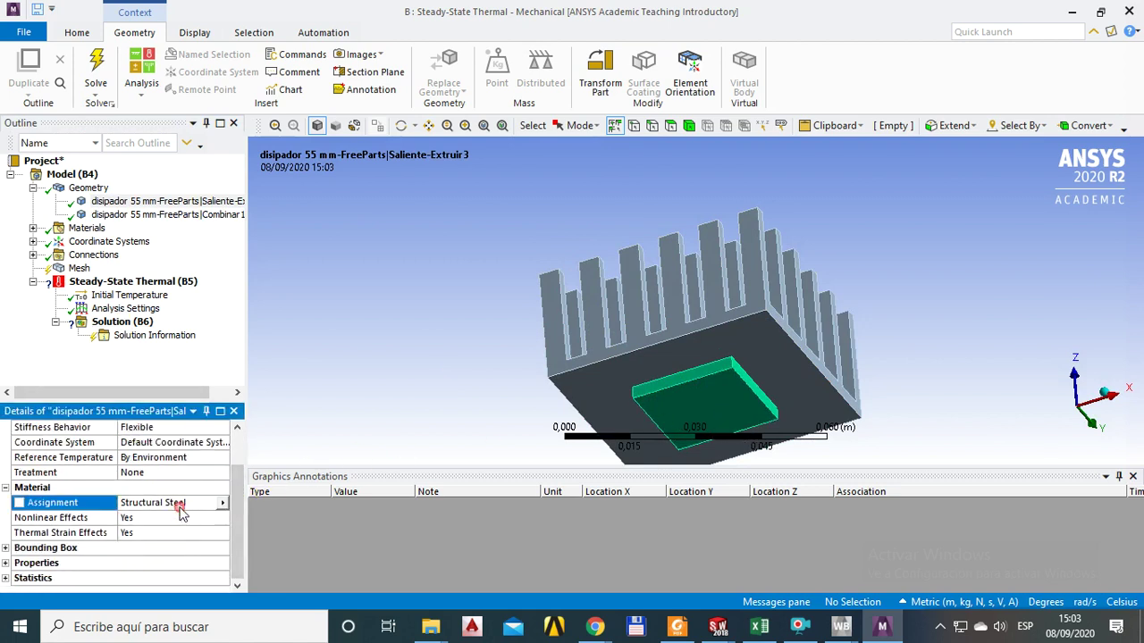
left_click(223, 504)
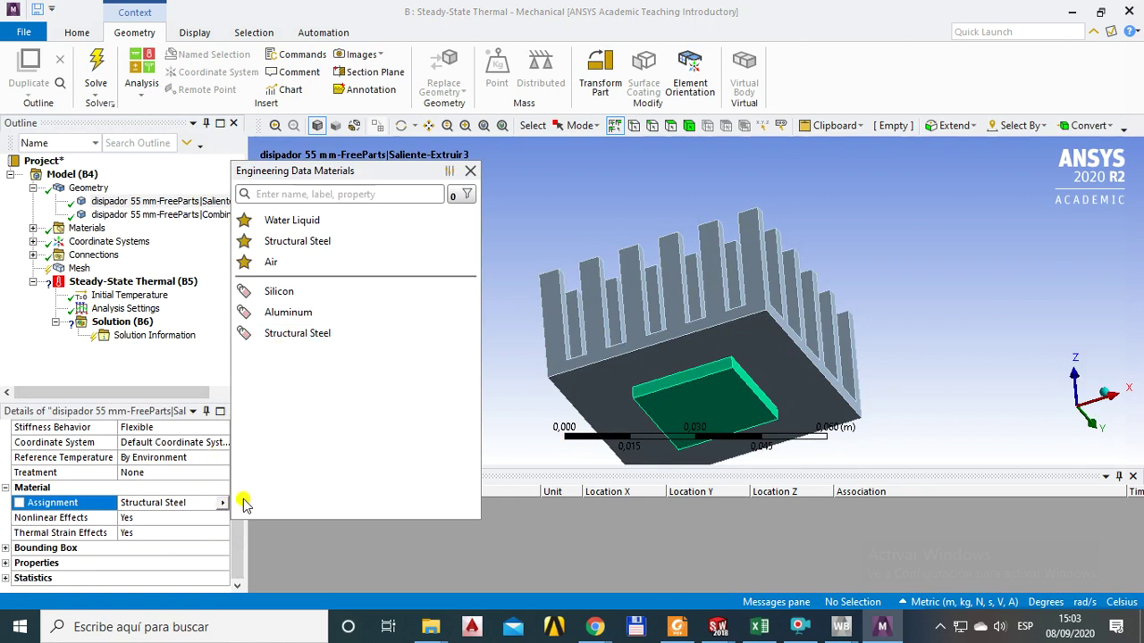
left_click(286, 296)
middle_click_drag(446, 331, 476, 347)
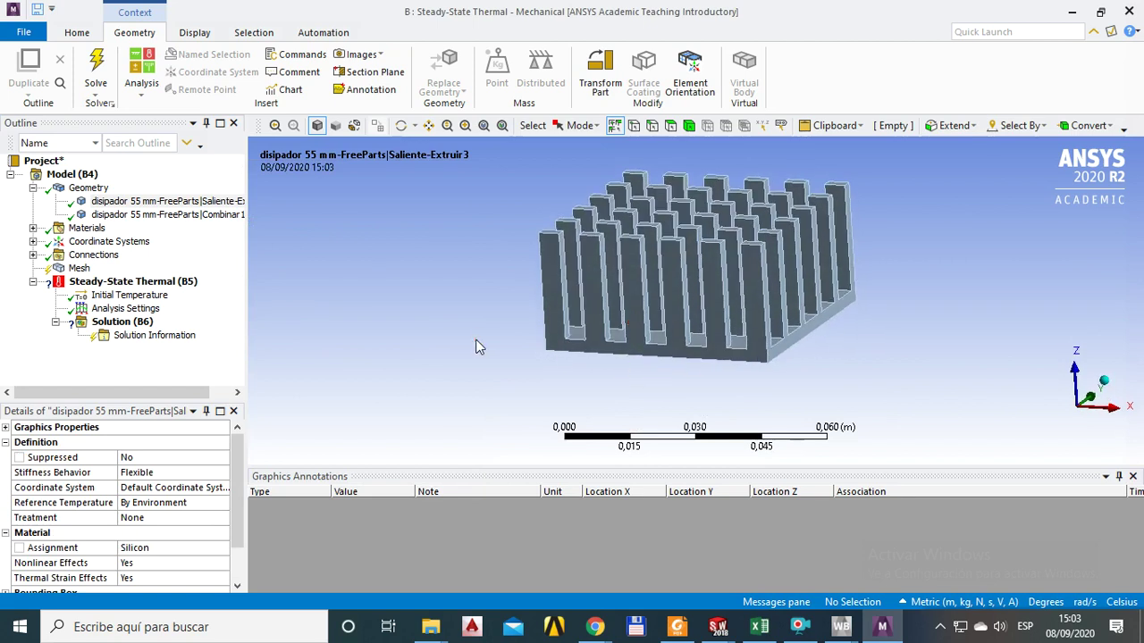
Review the finned body's material assignment and underside, and expand Connections in the model tree.
left_click(133, 216)
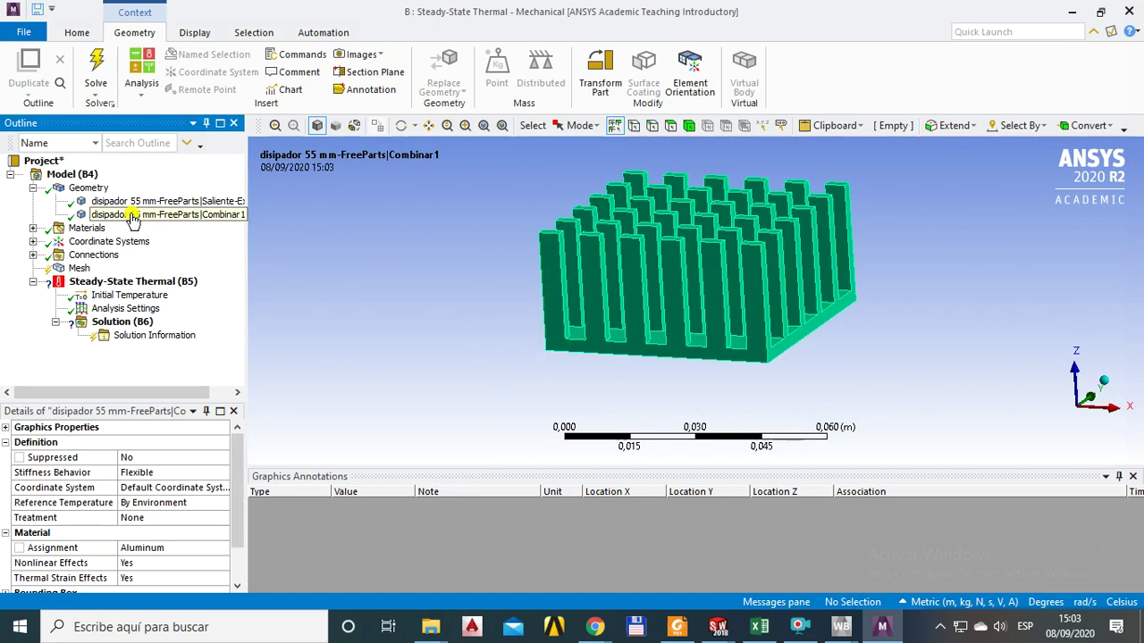
middle_click_drag(642, 328, 724, 357)
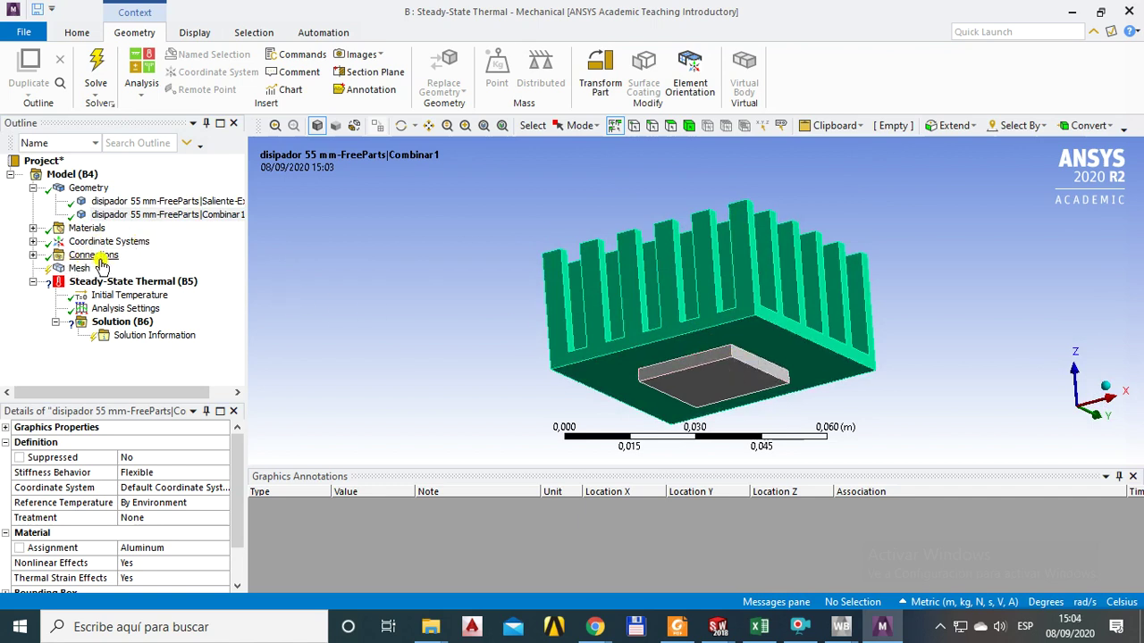
left_click(33, 254)
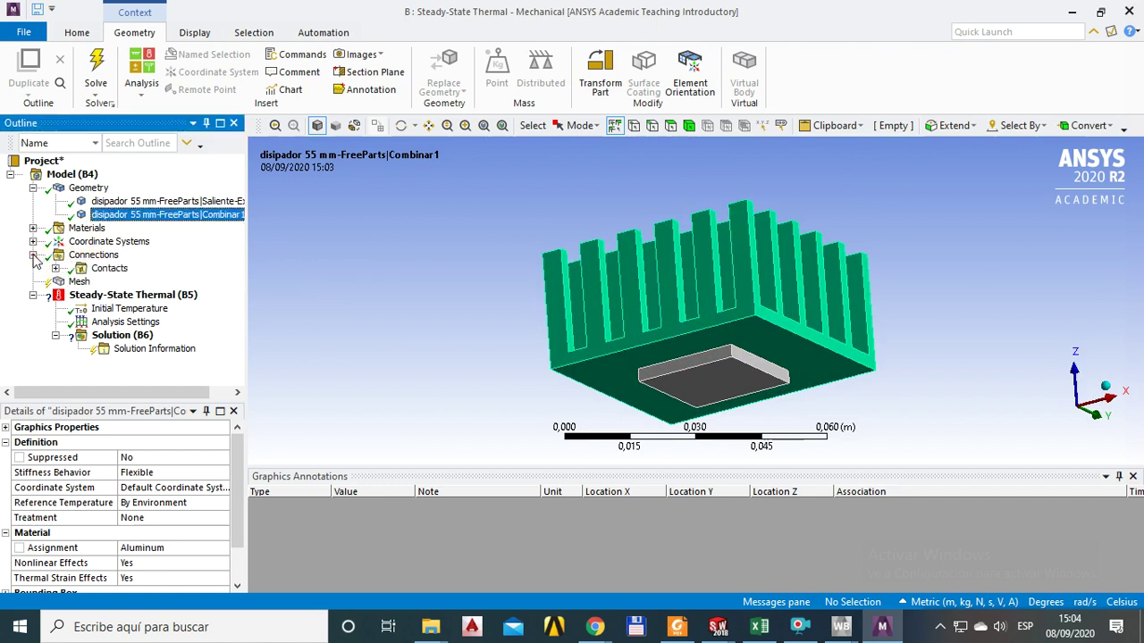
Inspect the contact region between the small block and the heat sink, checking its contact and target faces and its definition.
left_click(55, 269)
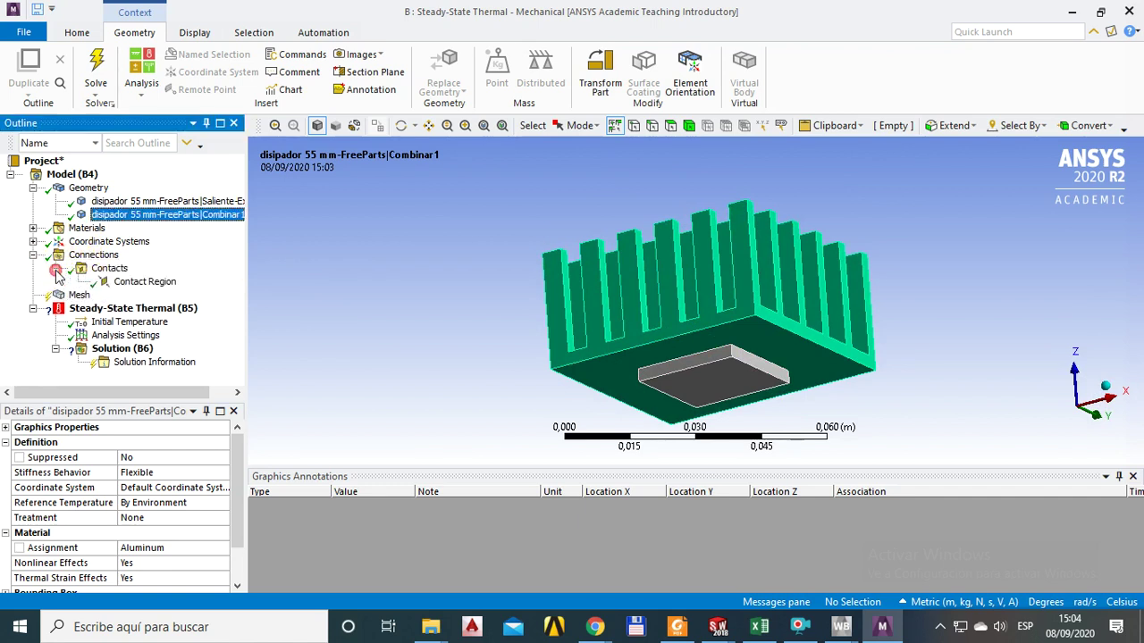
left_click(135, 284)
middle_click_drag(695, 365, 1031, 181)
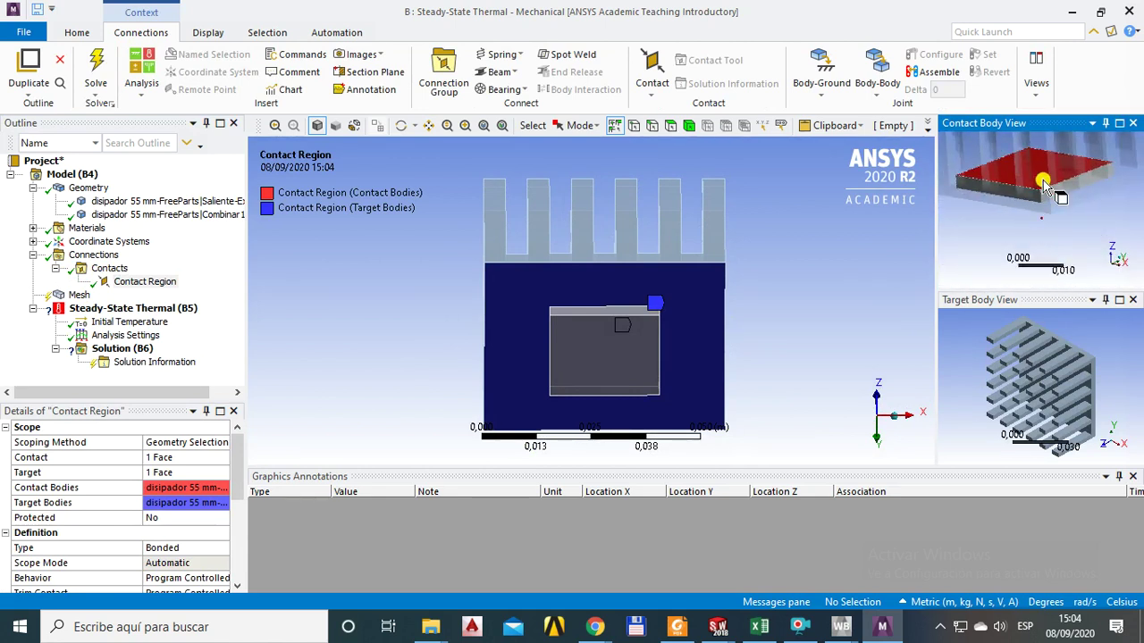
mouse_move(1037, 384)
middle_mouse_down()
mouse_move(1043, 368)
mouse_move(1027, 395)
middle_mouse_up()
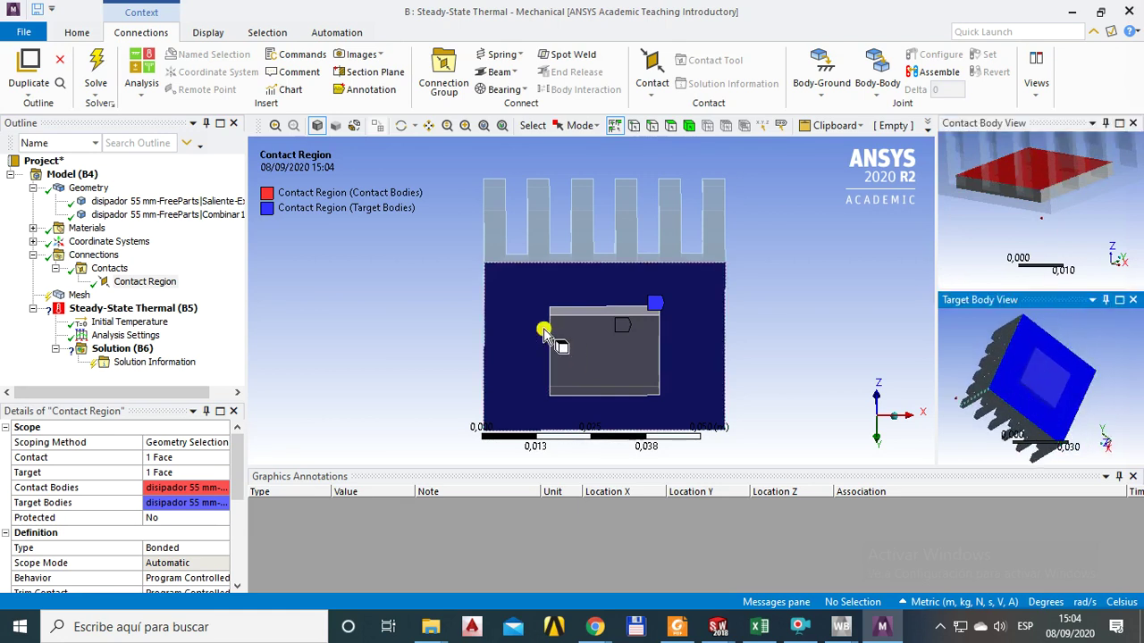
left_click_drag(239, 480, 237, 508)
scroll(239, 508, "up", 2)
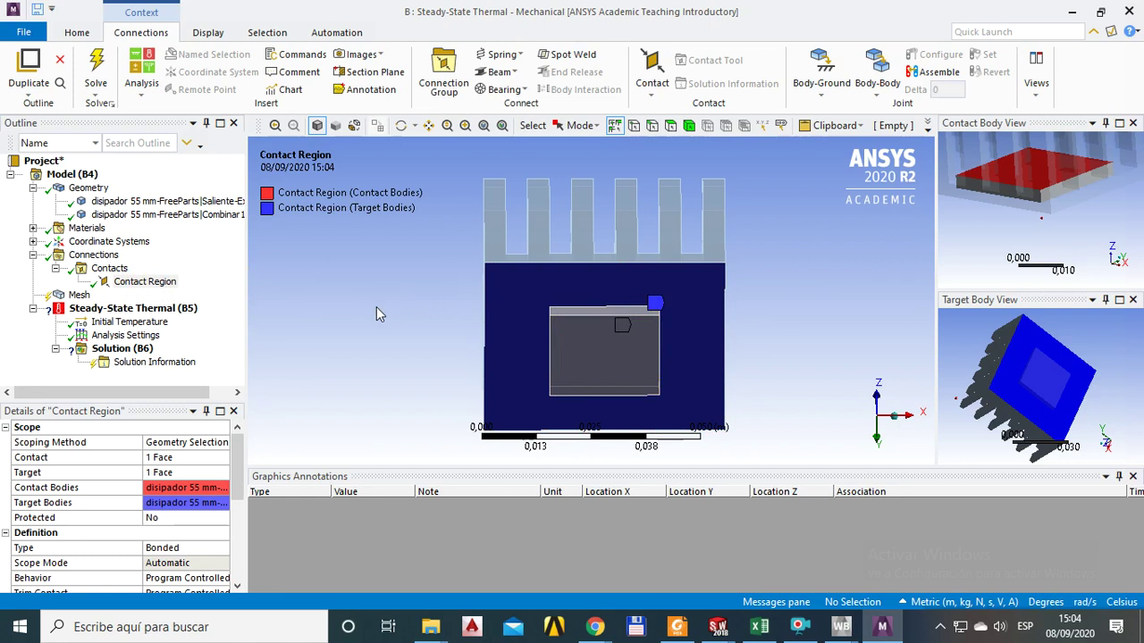
left_click(55, 268)
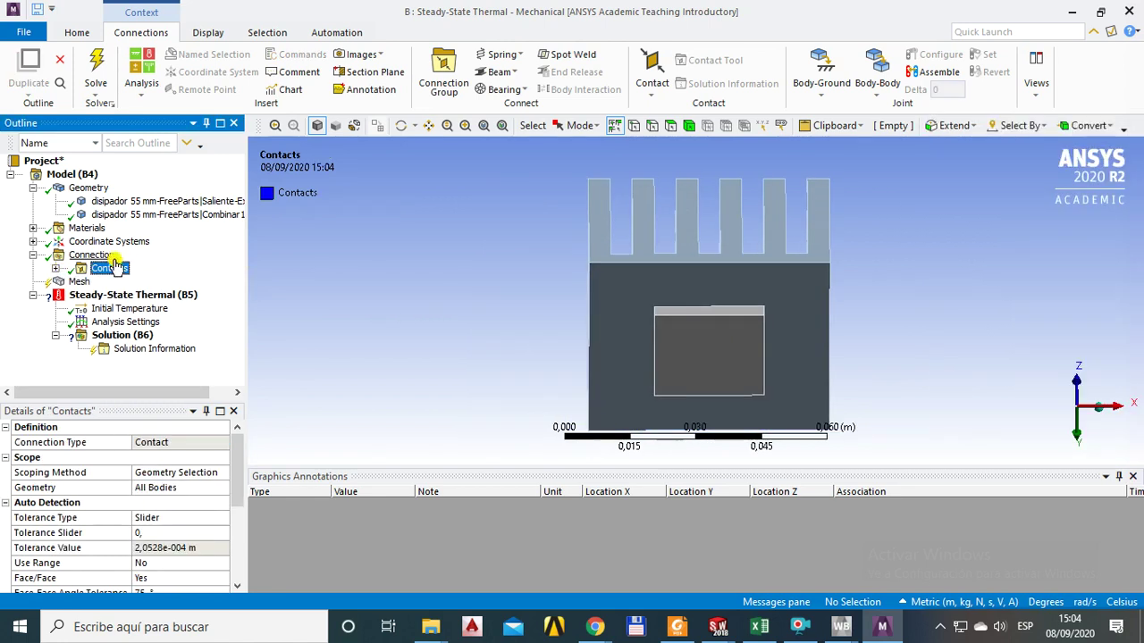
Generate the mesh of both bodies with the default element size.
middle_click_drag(714, 332, 604, 361)
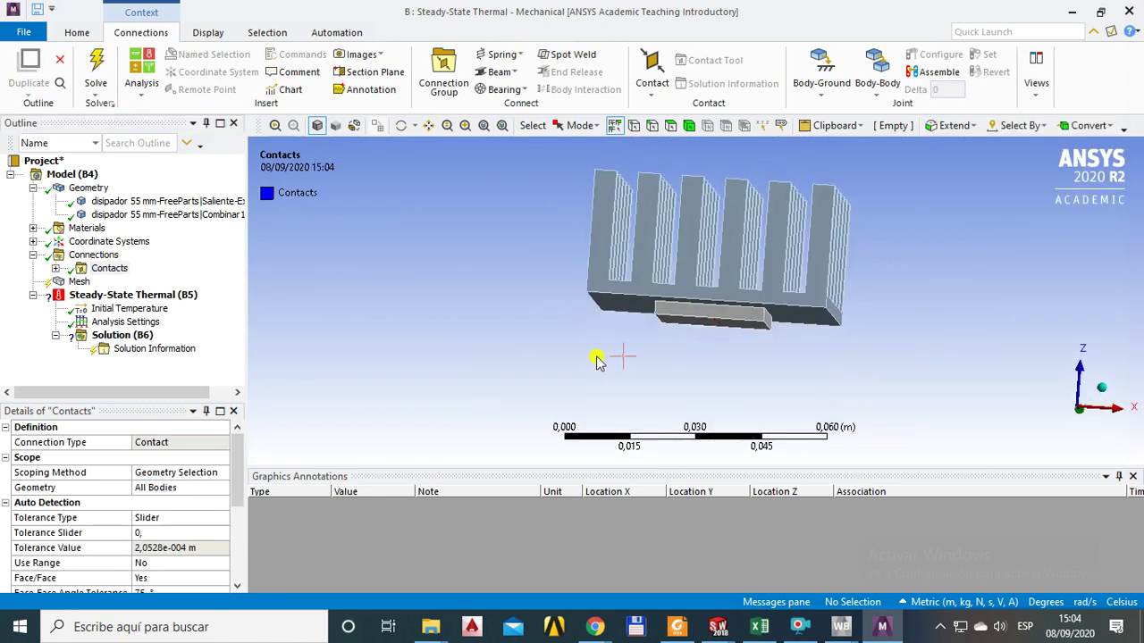
middle_click_drag(704, 330, 698, 305)
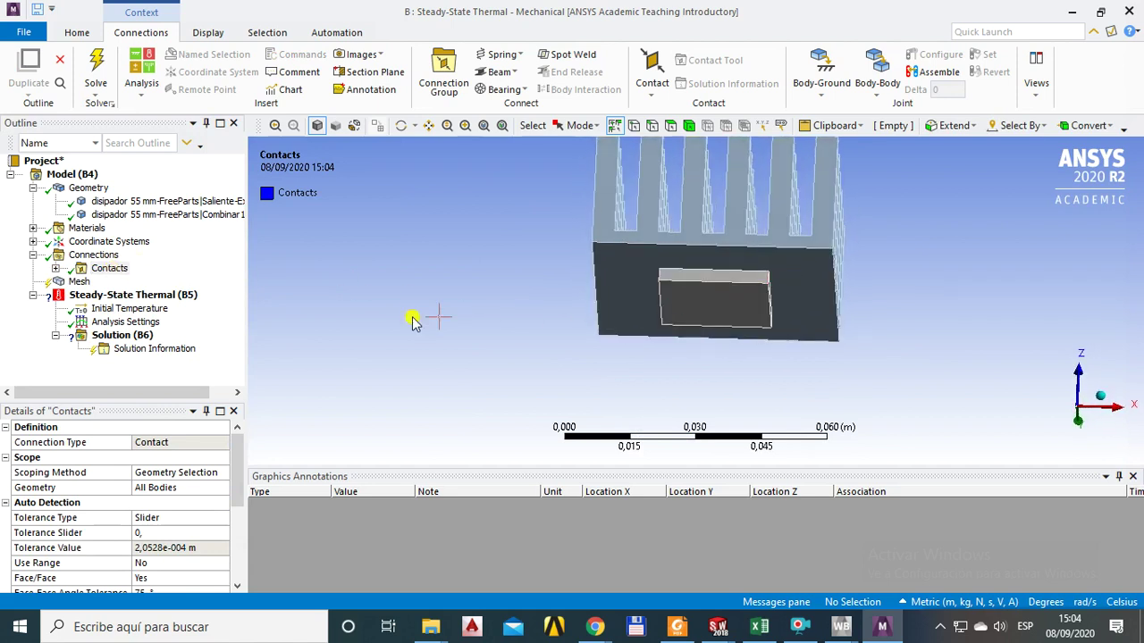
left_click(79, 282)
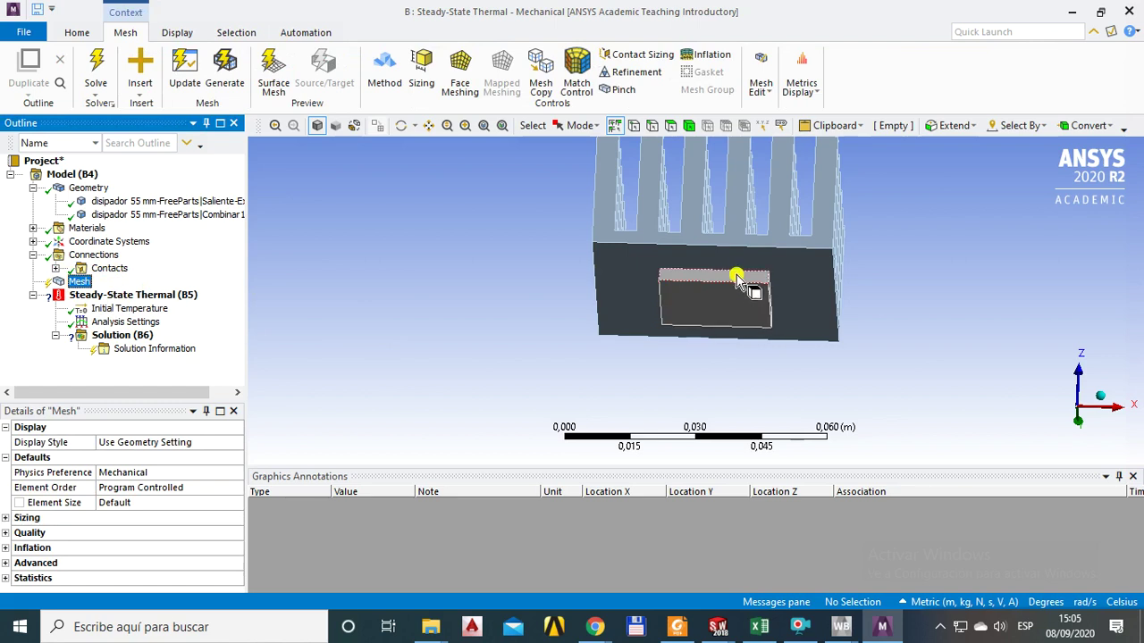
right_click(79, 284)
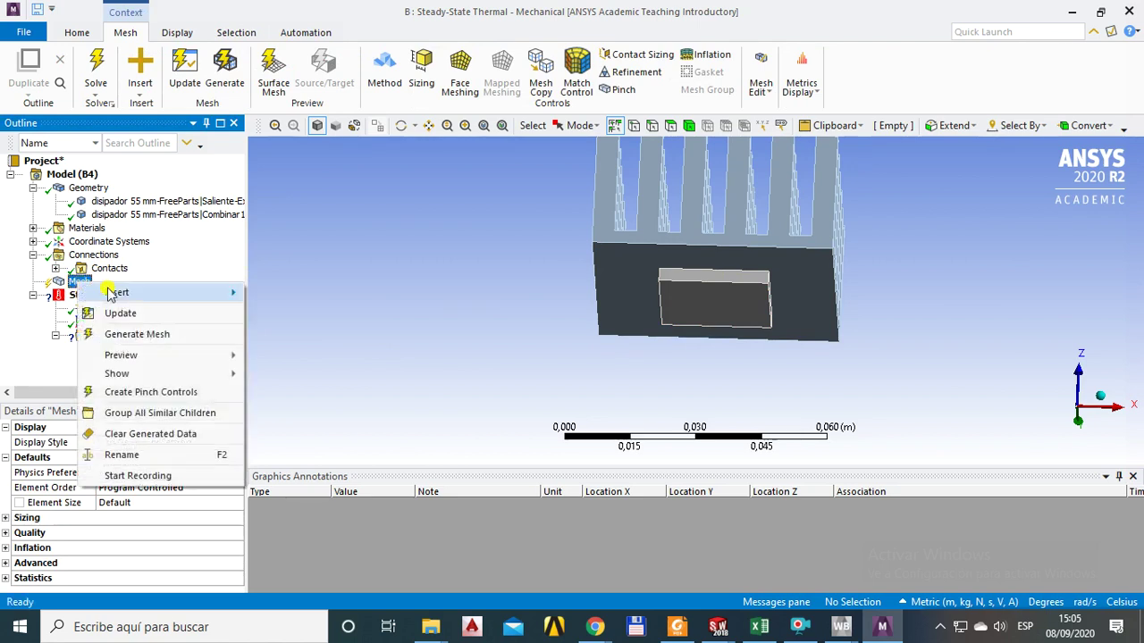
left_click(147, 336)
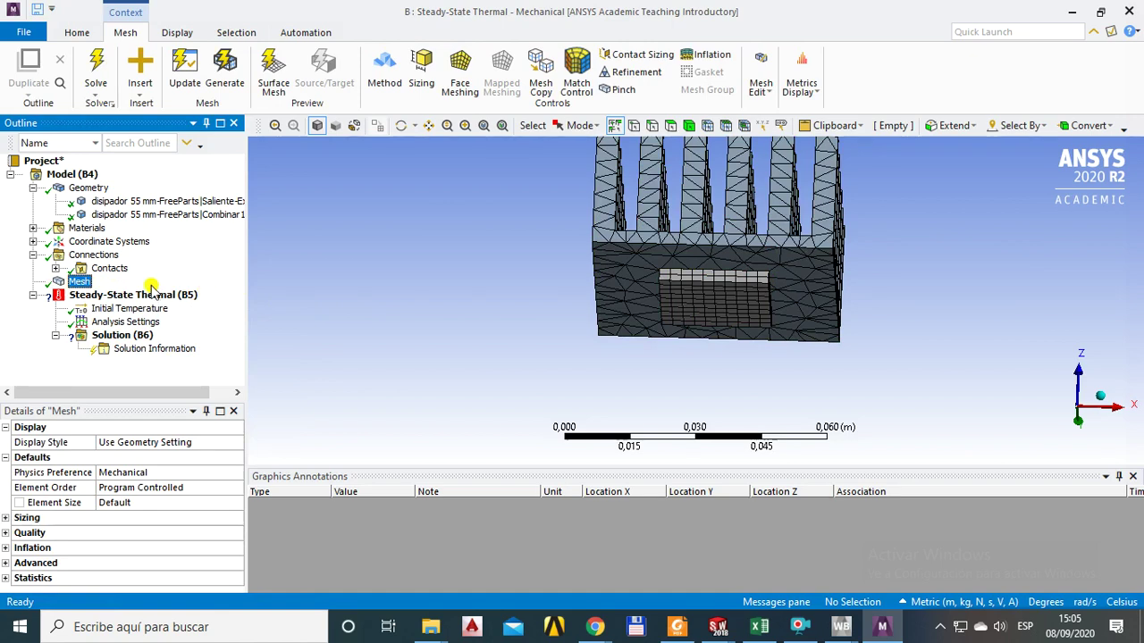
Examine the generated mesh from several sides and up close on the heat sink's fins and base.
middle_click_drag(545, 299, 521, 298)
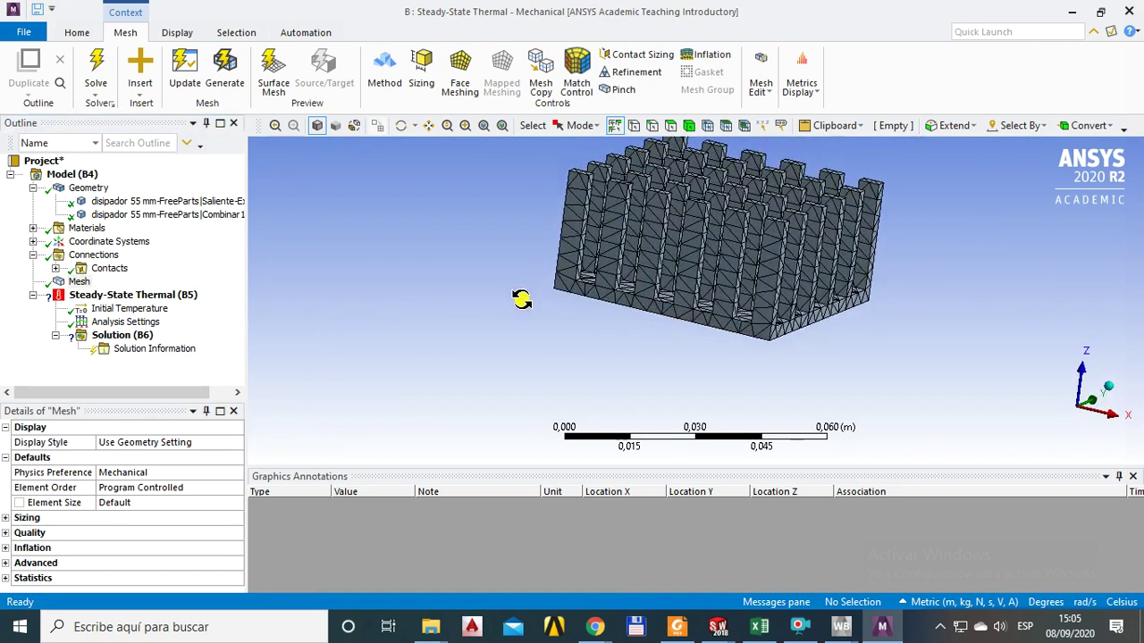
middle_click_drag(667, 291, 763, 309)
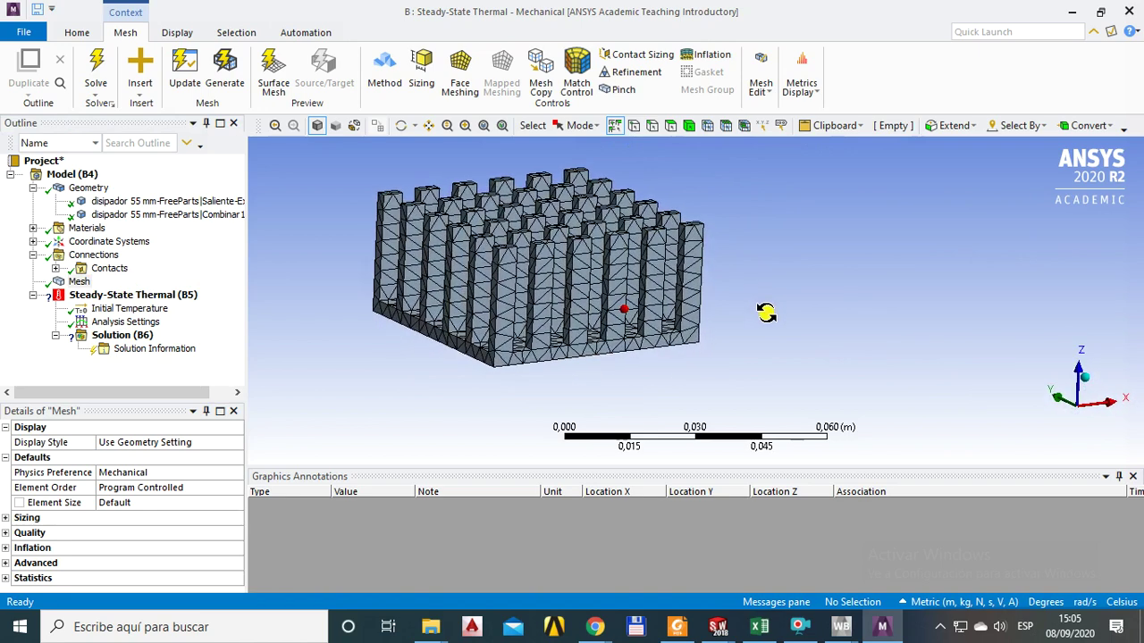
middle_click_drag(590, 303, 800, 337)
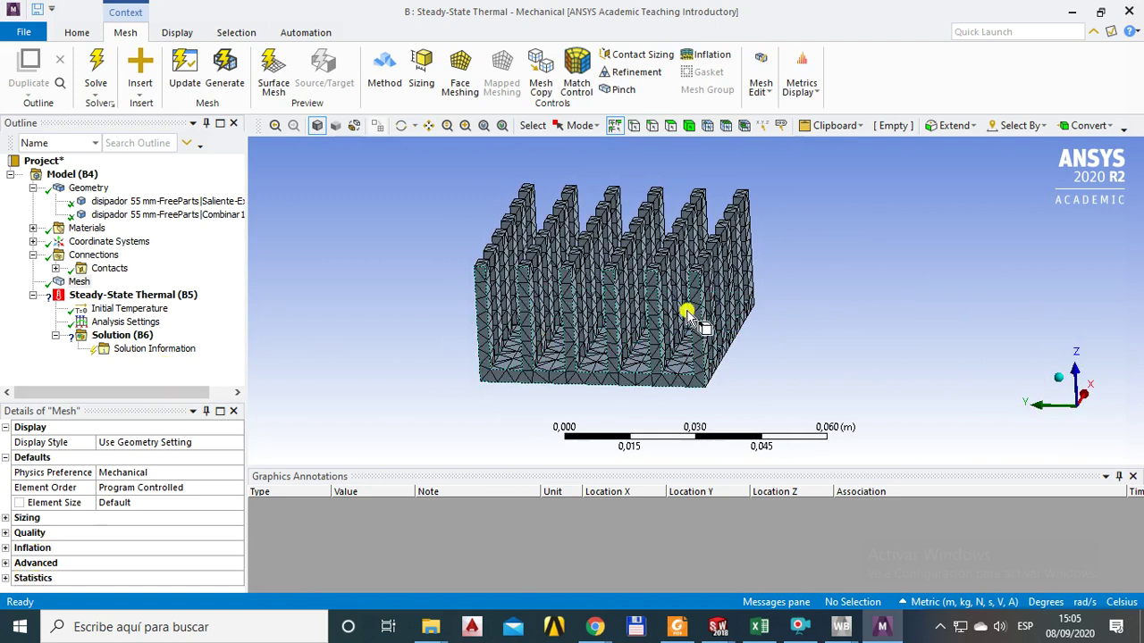
middle_click_drag(684, 326, 498, 323)
left_click(80, 282)
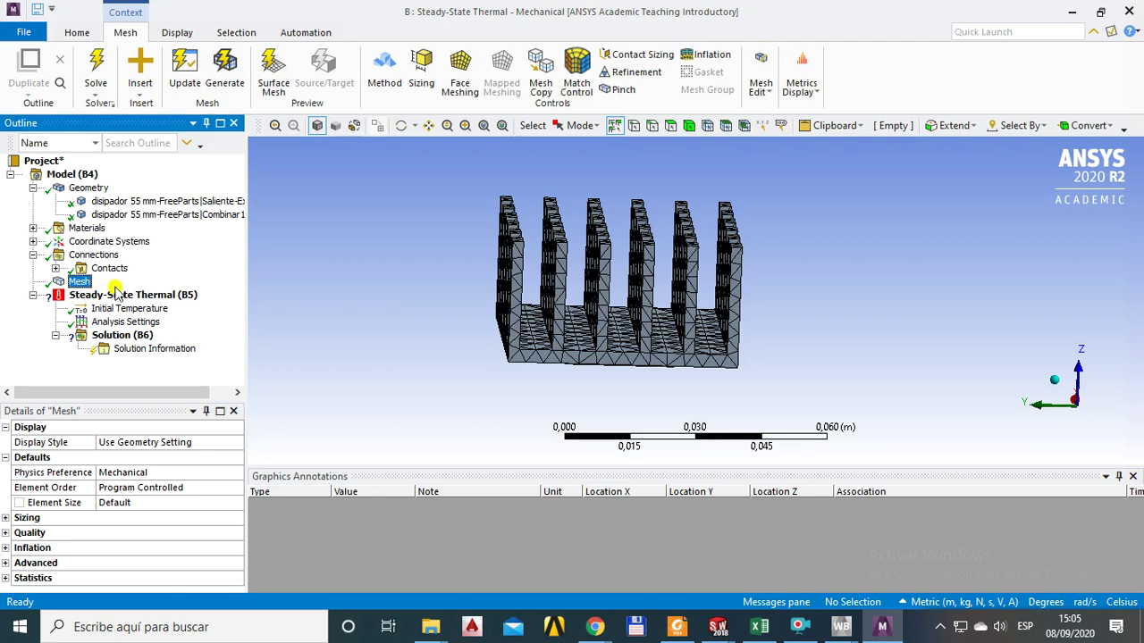
left_click(405, 326)
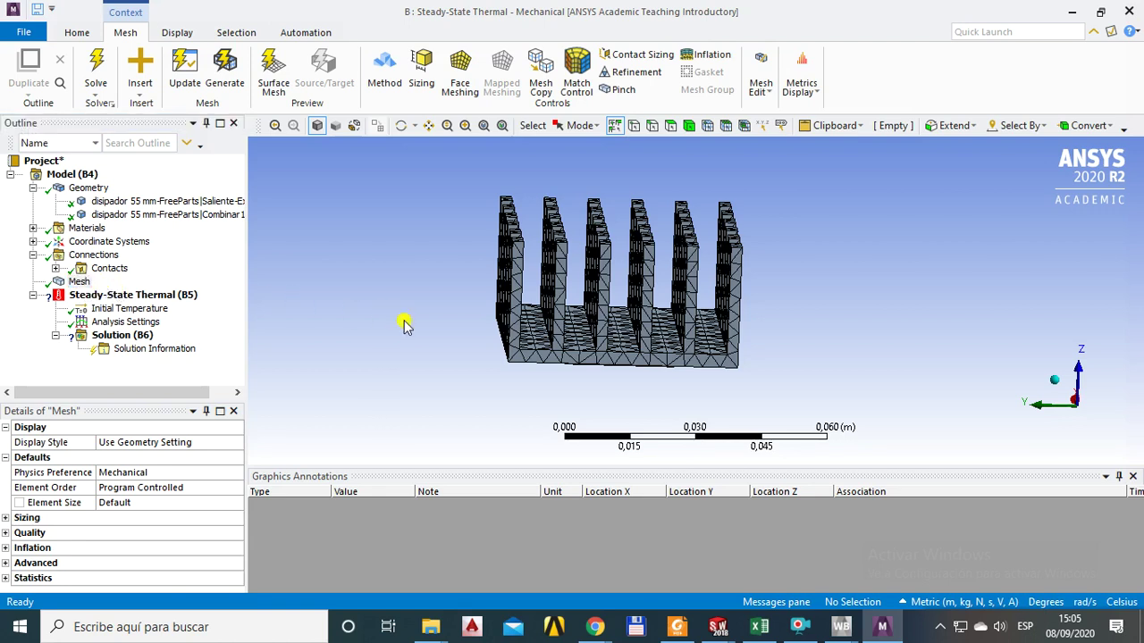
middle_click_drag(661, 331, 628, 324)
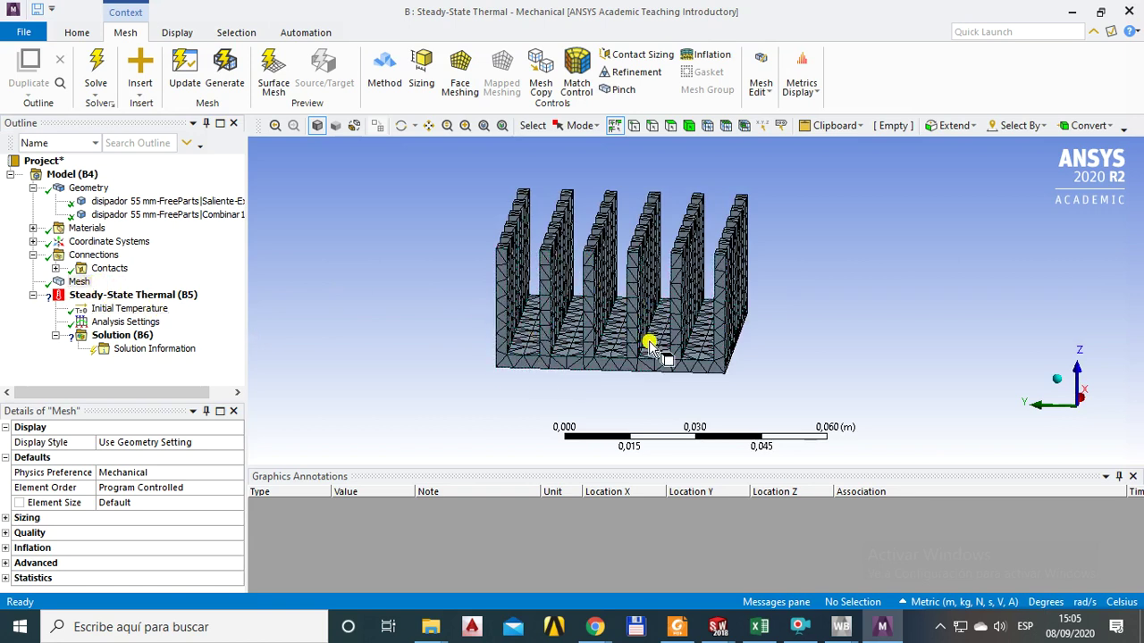
middle_click_drag(649, 347, 608, 345)
scroll(610, 329, "up", 3)
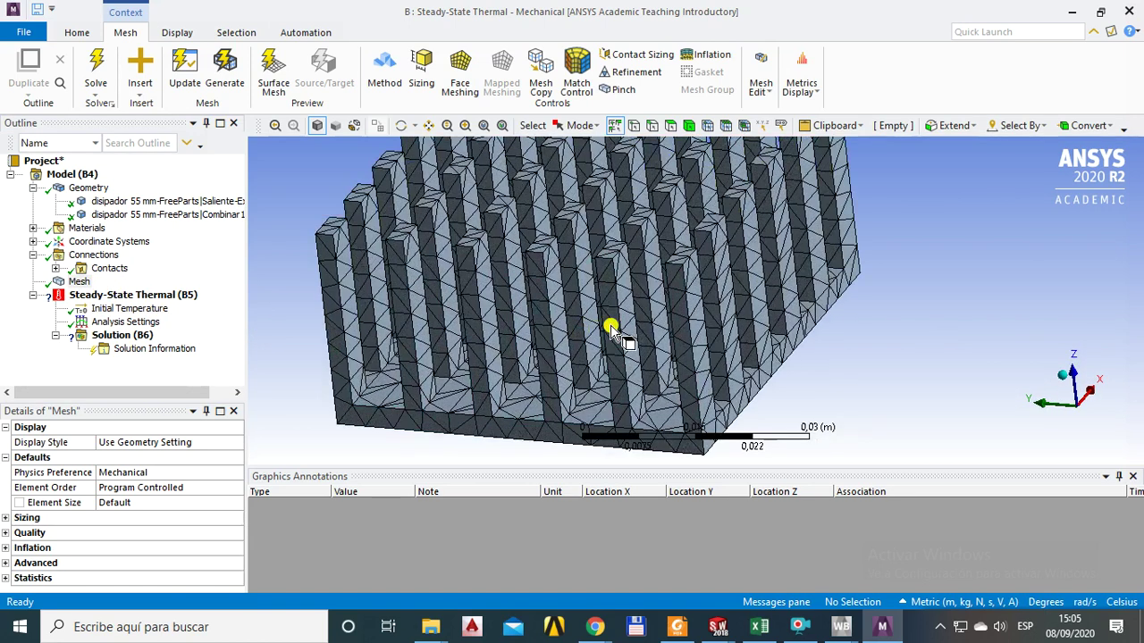
scroll(613, 327, "up", 2)
scroll(661, 324, "up", 2)
middle_click_drag(671, 330, 515, 279)
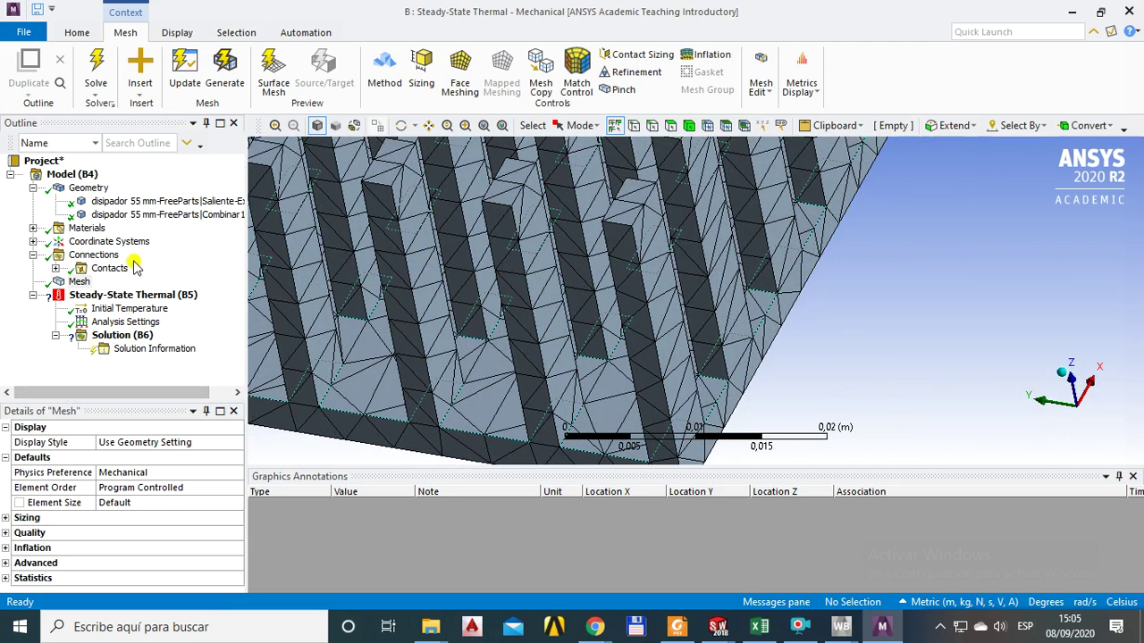
Show the mesh statistics to read the number of nodes and elements.
left_click(79, 283)
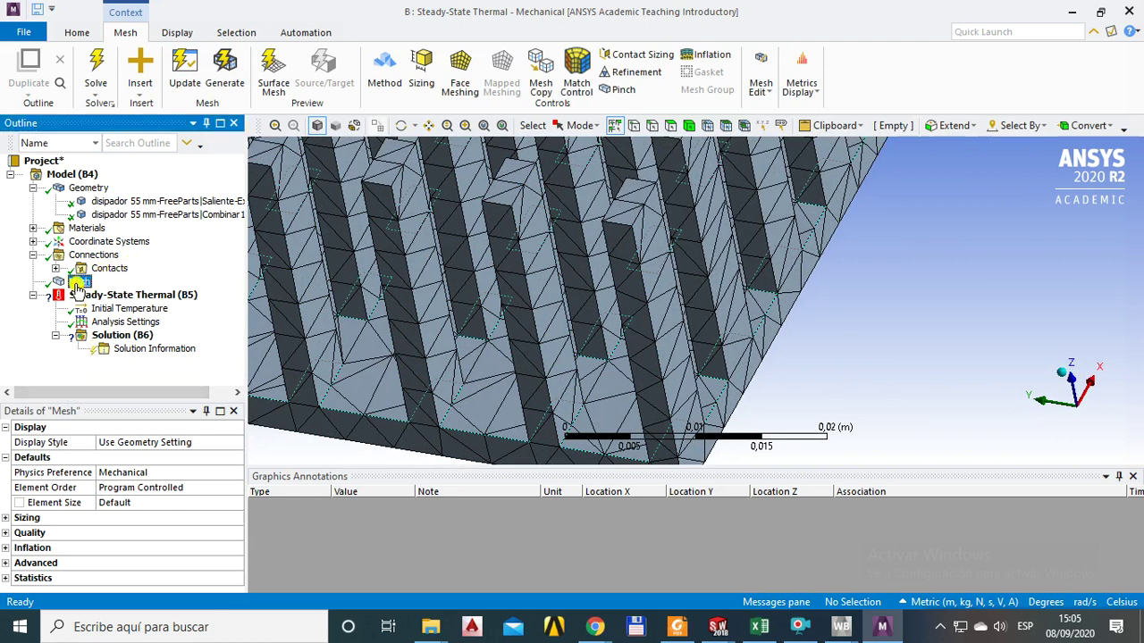
left_click(8, 579)
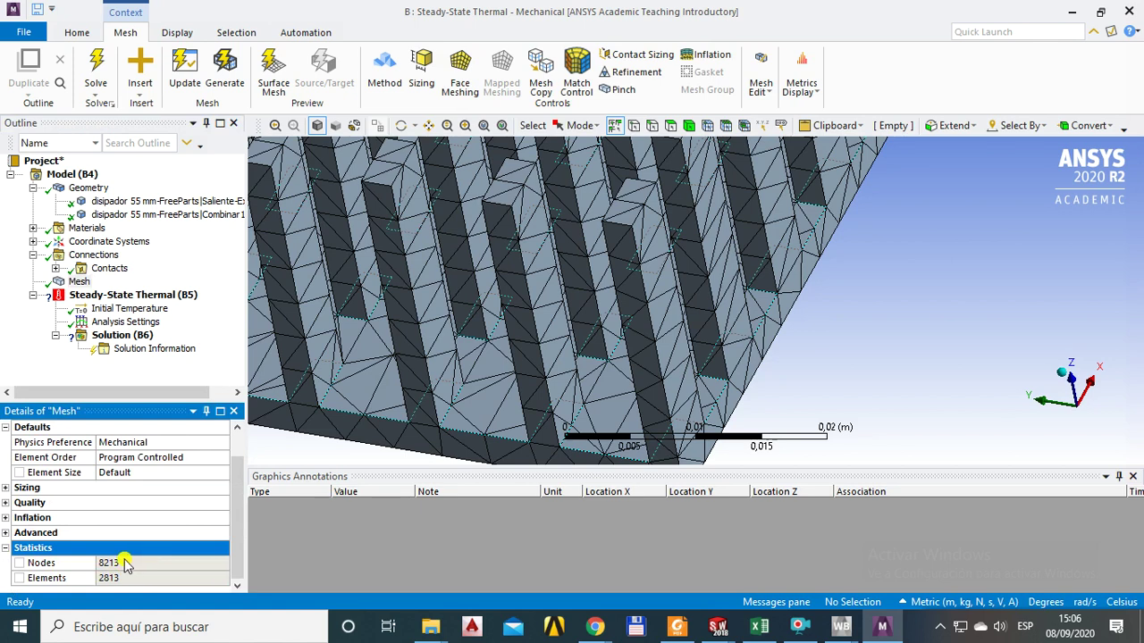
left_click(929, 399)
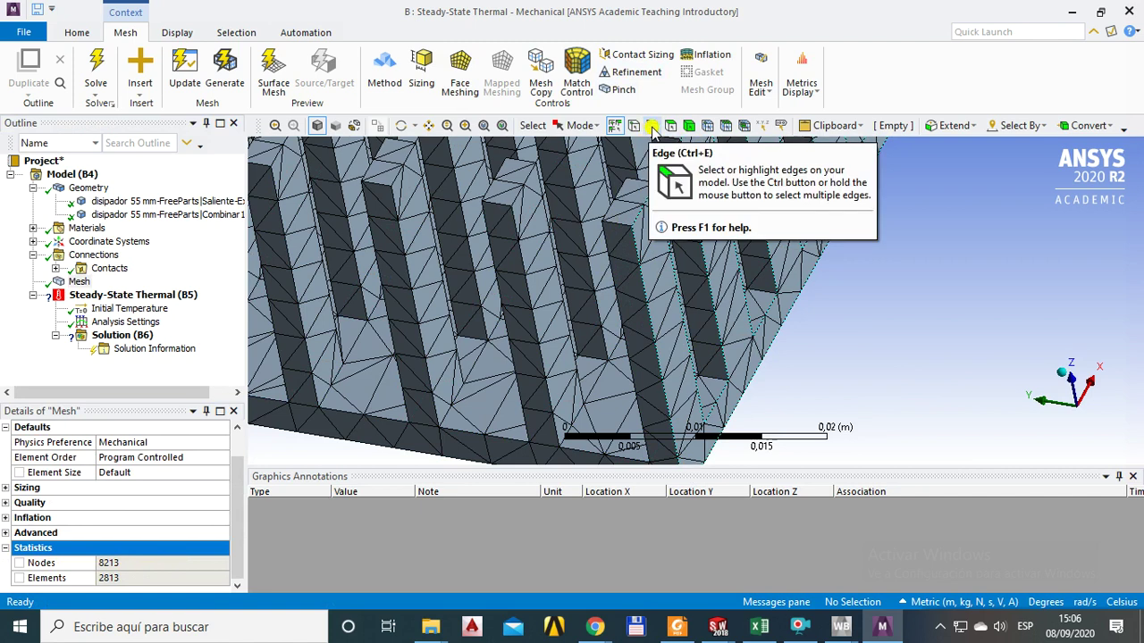
Measure the length of the short top edge of a heat sink fin using edge selection.
left_click(651, 126)
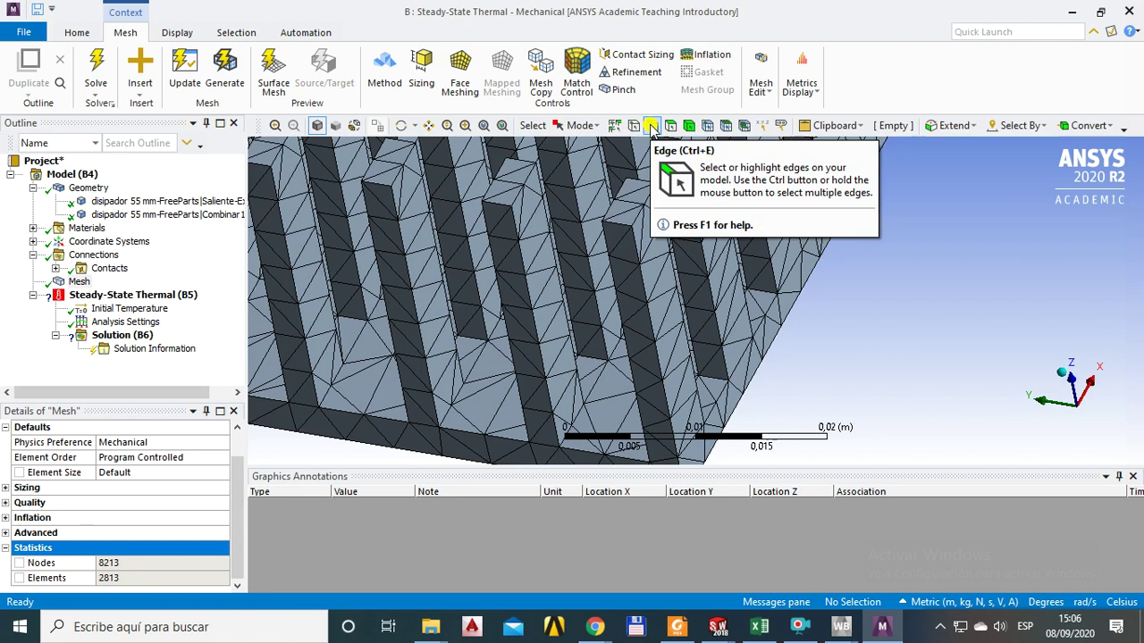
left_click(622, 227)
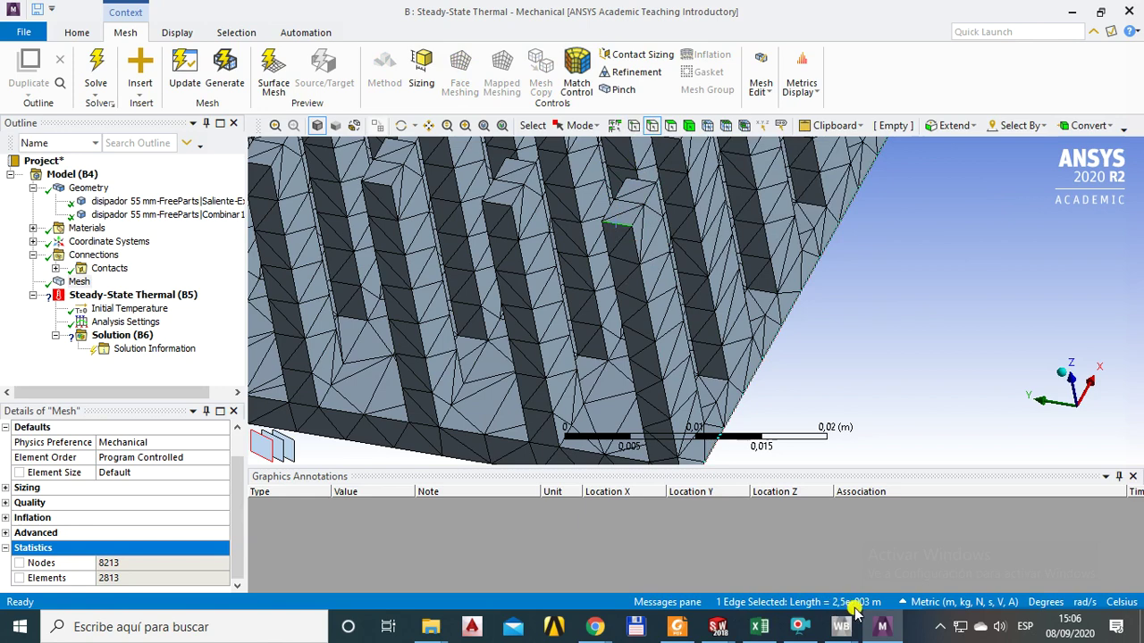
scroll(622, 250, "up", 5)
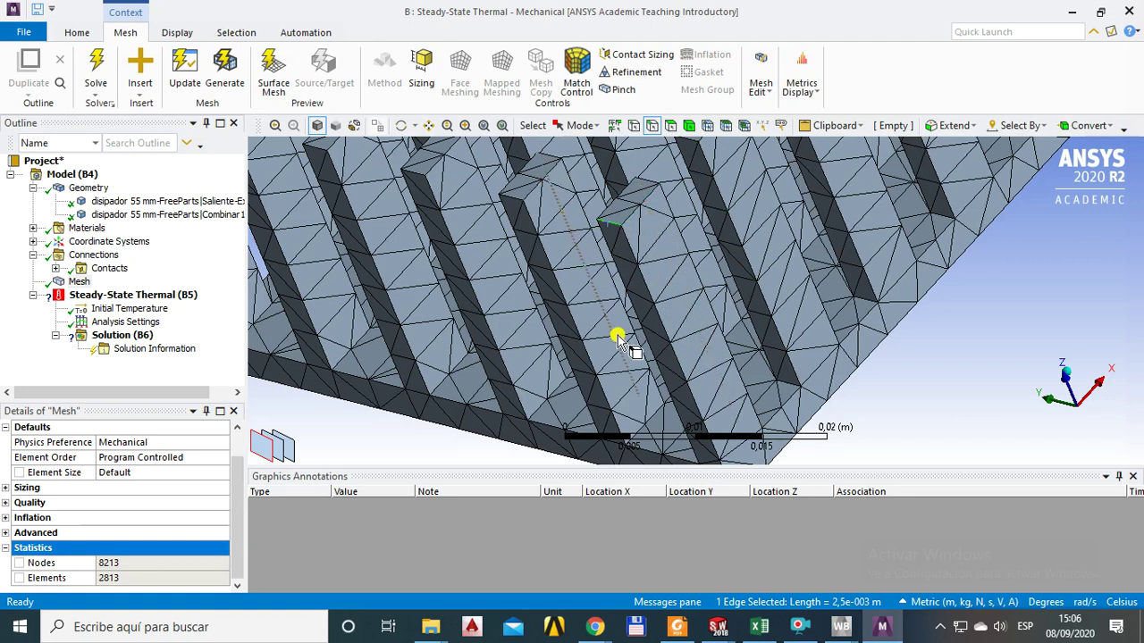
Review the mesh sizing settings and set the global element size to 3e-3 m.
left_click(78, 286)
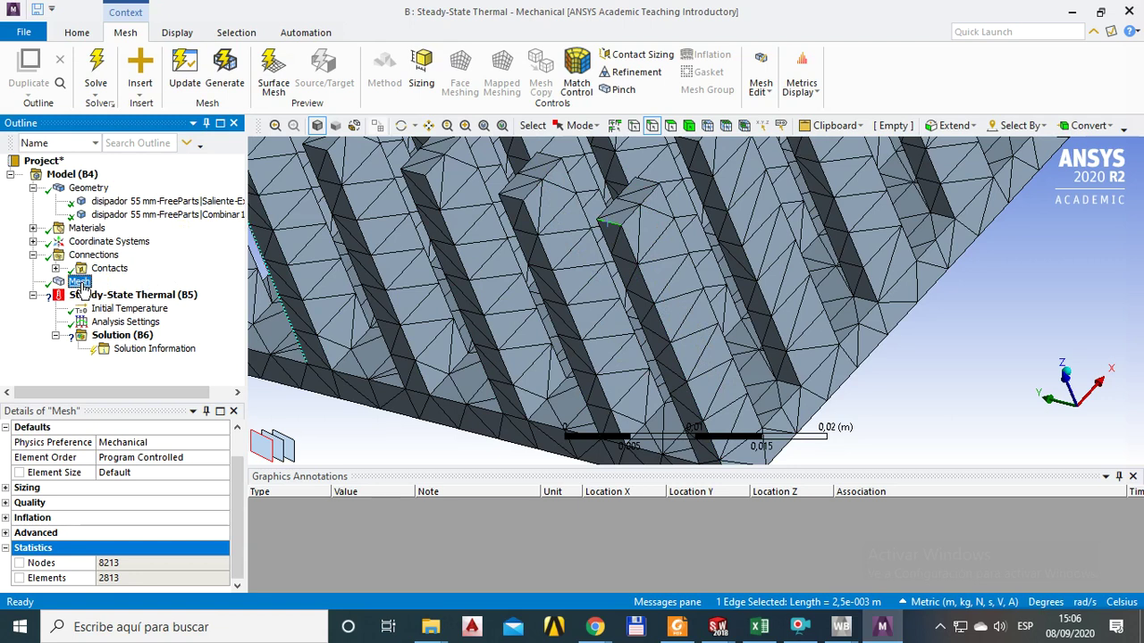
left_click(6, 488)
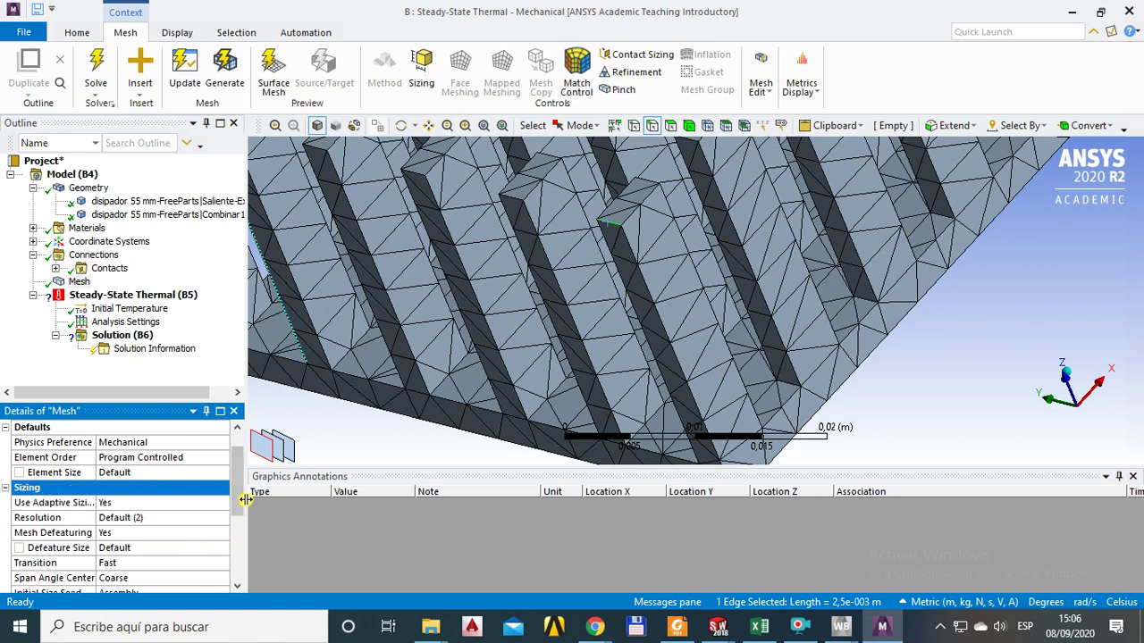
left_click_drag(239, 500, 239, 513)
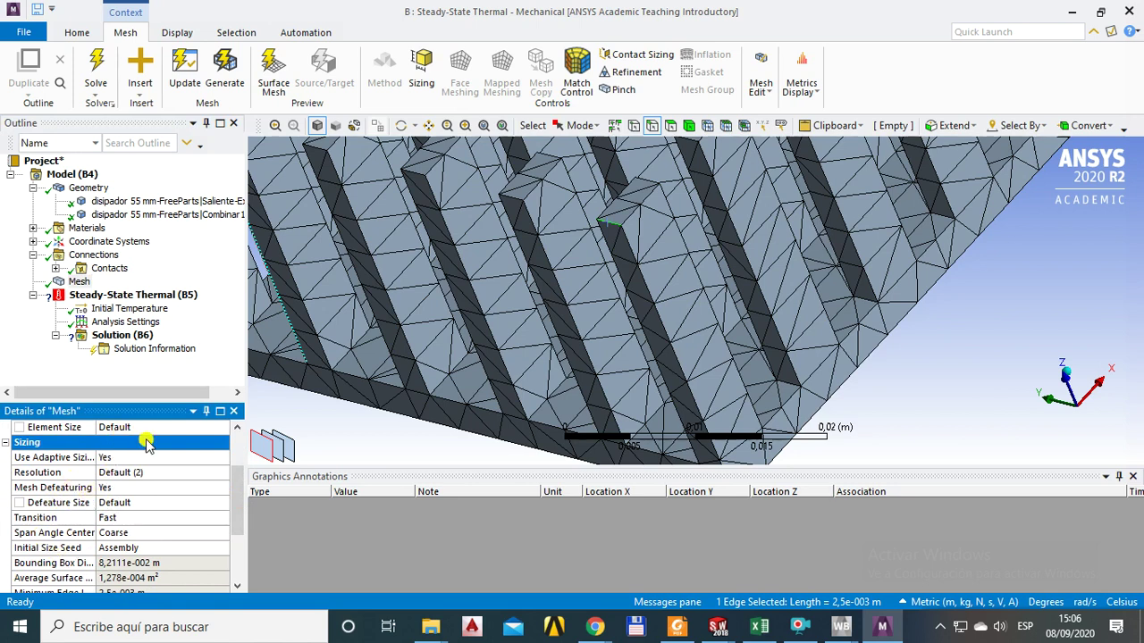
left_click_drag(238, 498, 242, 476)
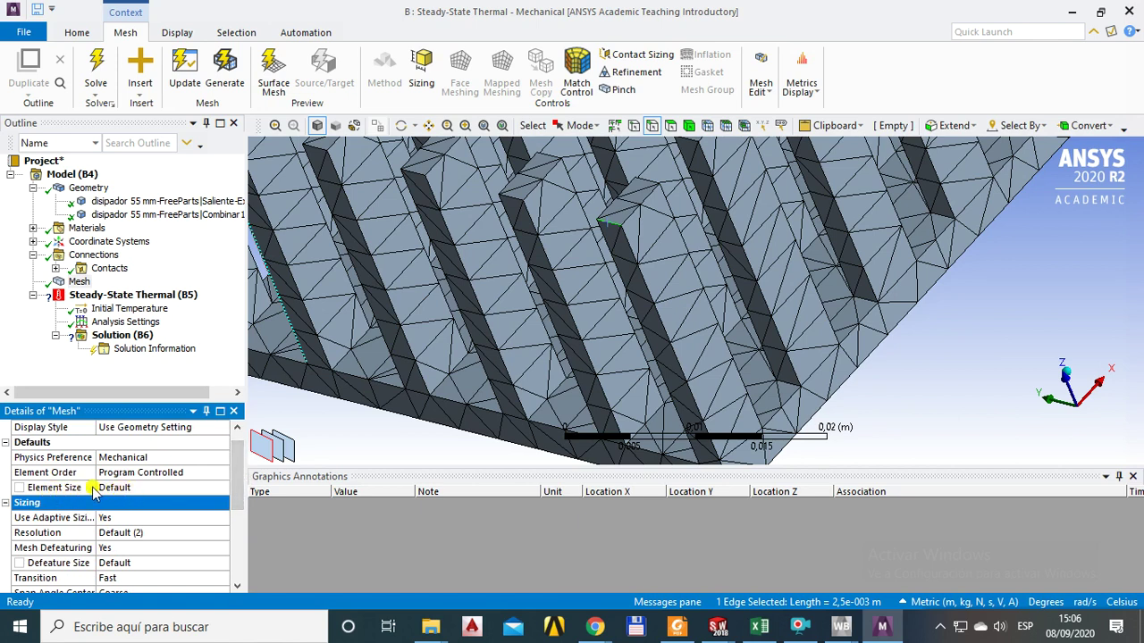
left_click(126, 489)
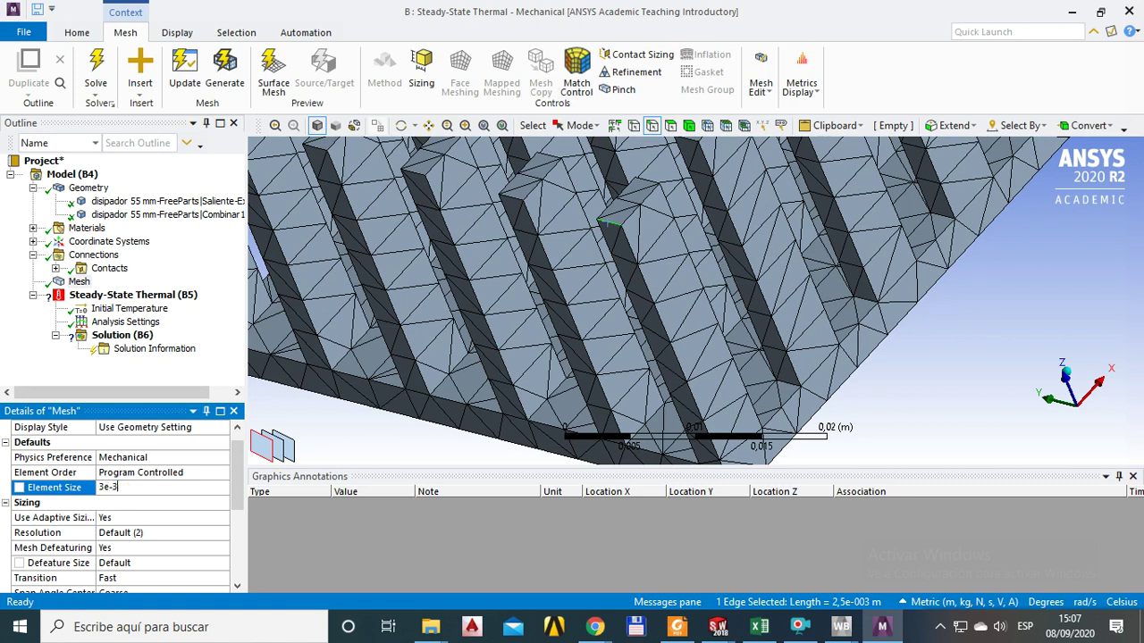
key("Return")
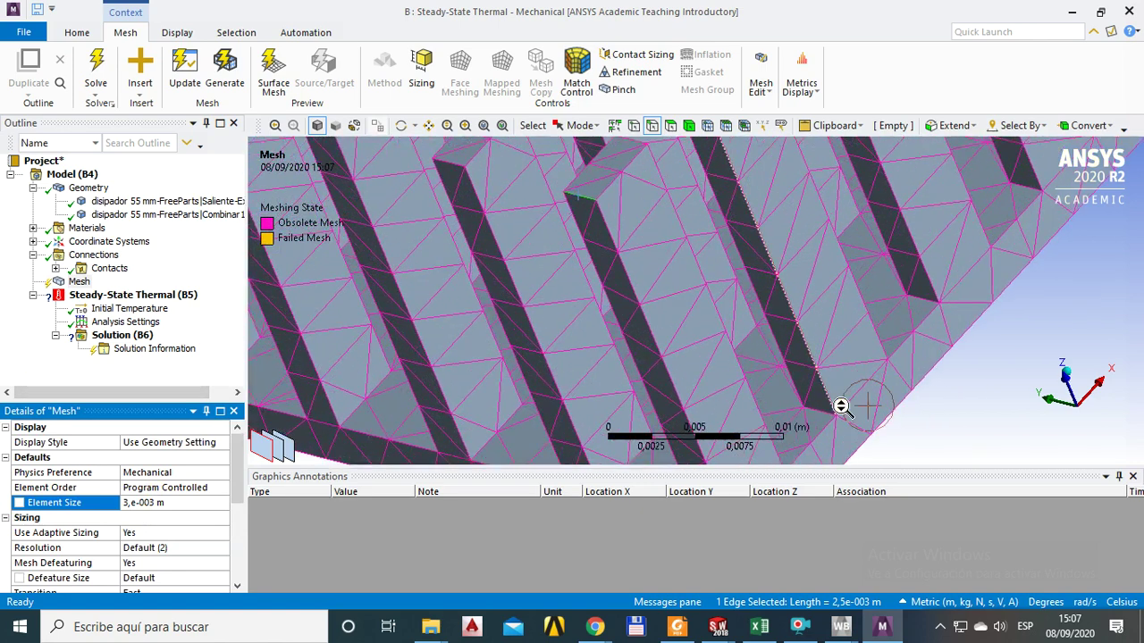
Regenerate the mesh with the new element size and check it on the heat sink's fins.
scroll(722, 378, "up", 5)
scroll(720, 375, "down", 10)
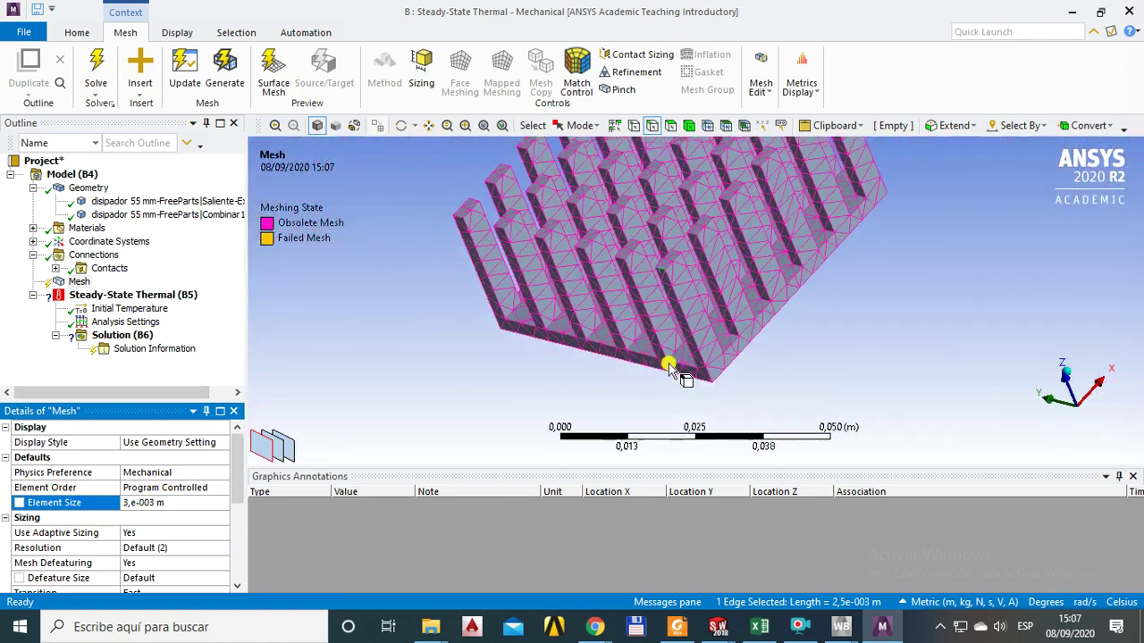
middle_click_drag(597, 253, 642, 230)
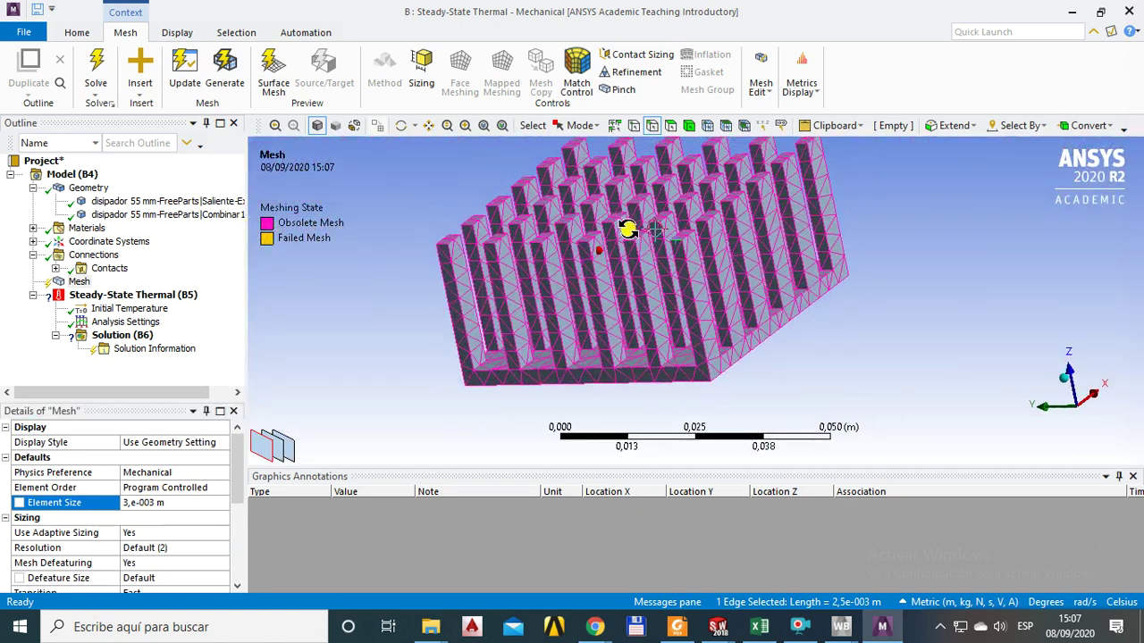
right_click(79, 283)
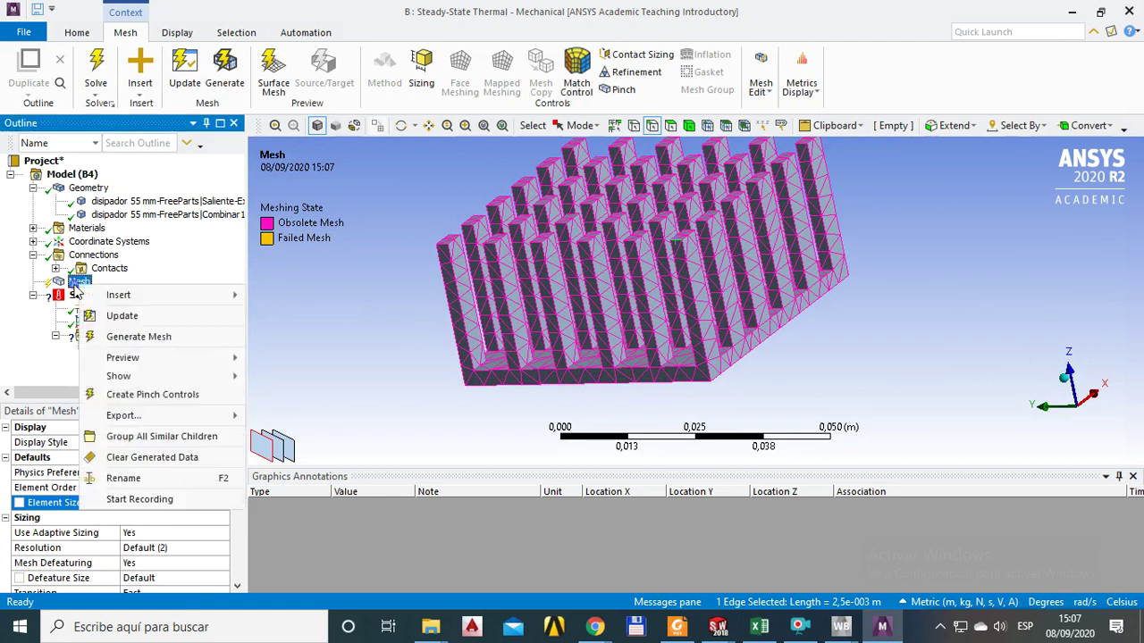
left_click(134, 337)
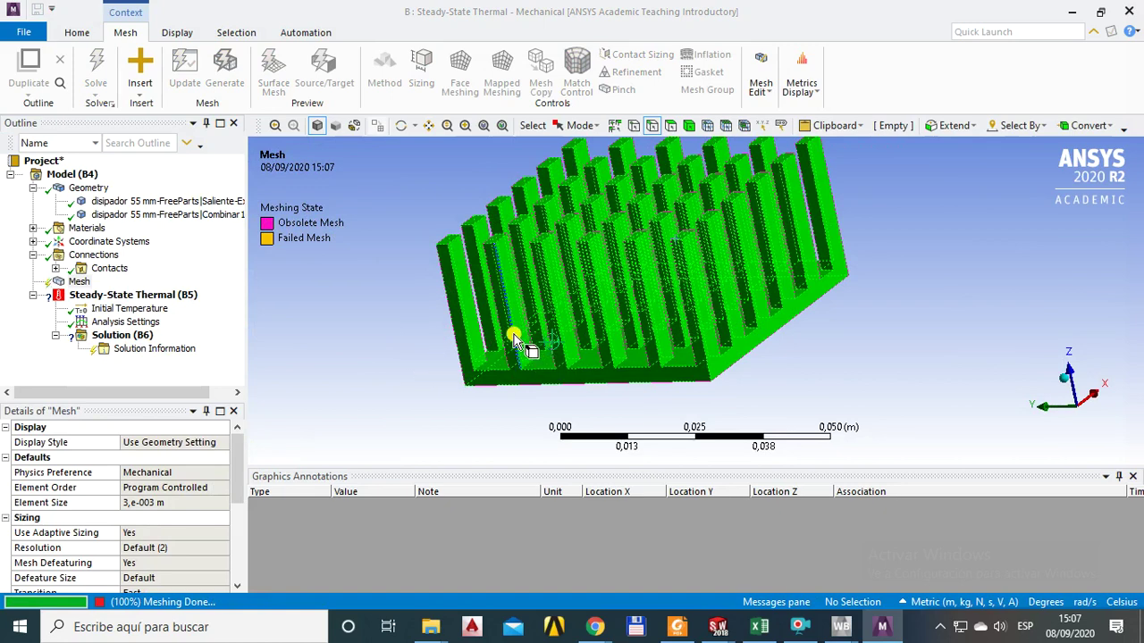
middle_click_drag(657, 317, 614, 336)
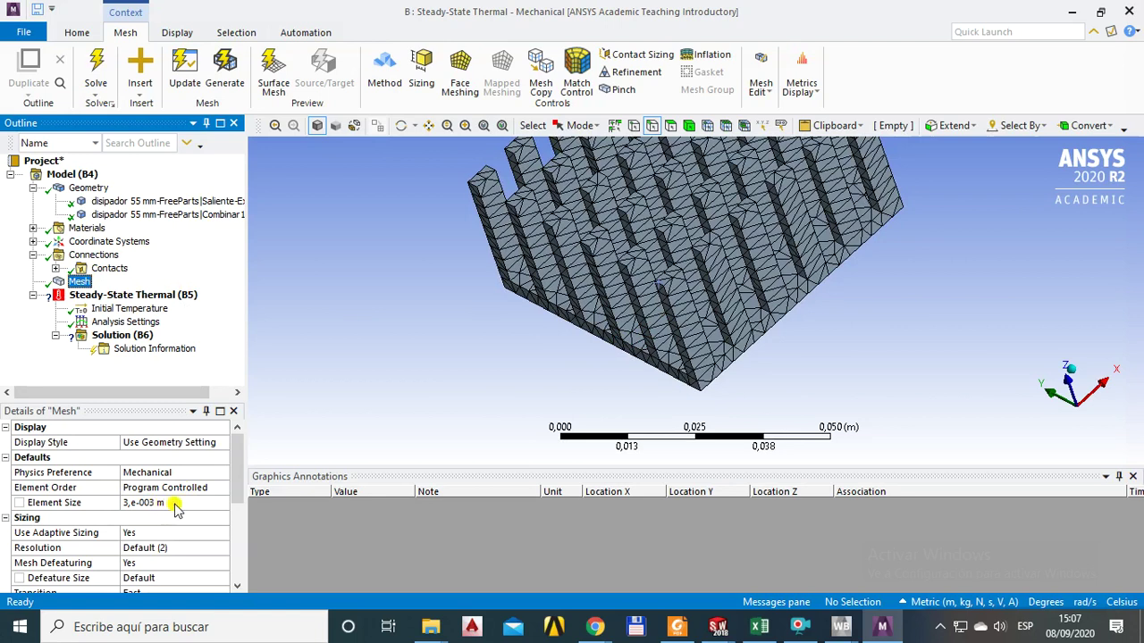
Examine the mesh sizing details and inspect the generated mesh on the heat sink's fins up close.
mouse_move(237, 482)
left_mouse_down()
mouse_move(237, 546)
mouse_move(243, 476)
left_mouse_up()
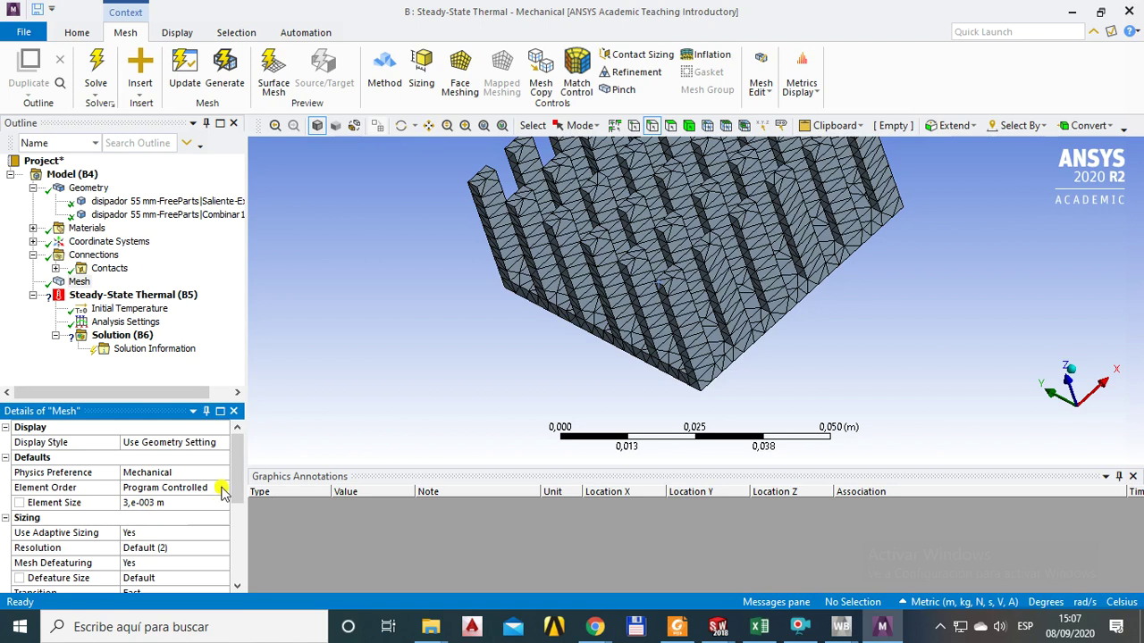
mouse_move(235, 472)
left_mouse_down()
mouse_move(230, 554)
mouse_move(234, 476)
left_mouse_up()
left_click_drag(233, 475, 235, 514)
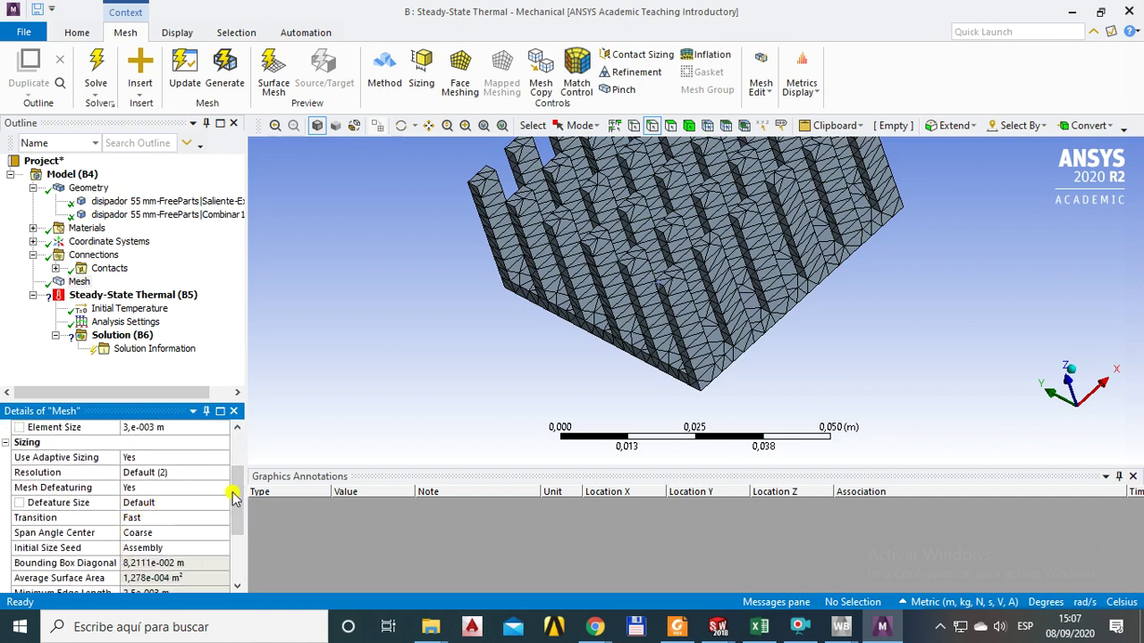
scroll(642, 253, "up", 3)
middle_click_drag(641, 253, 596, 302)
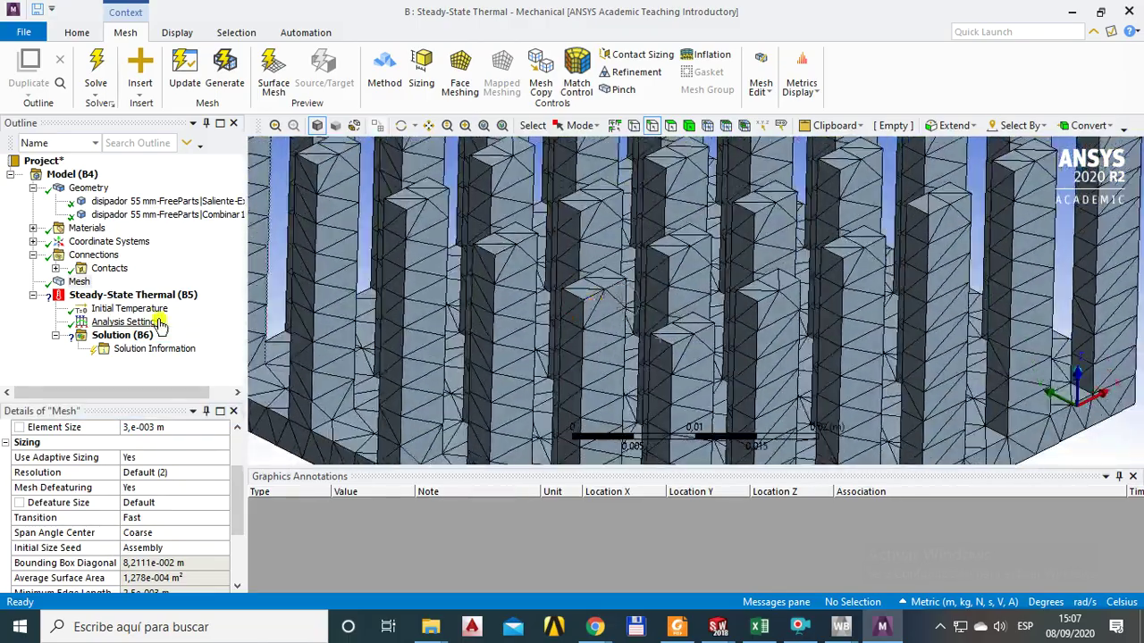
scroll(607, 312, "down", 2)
scroll(607, 313, "up", 3)
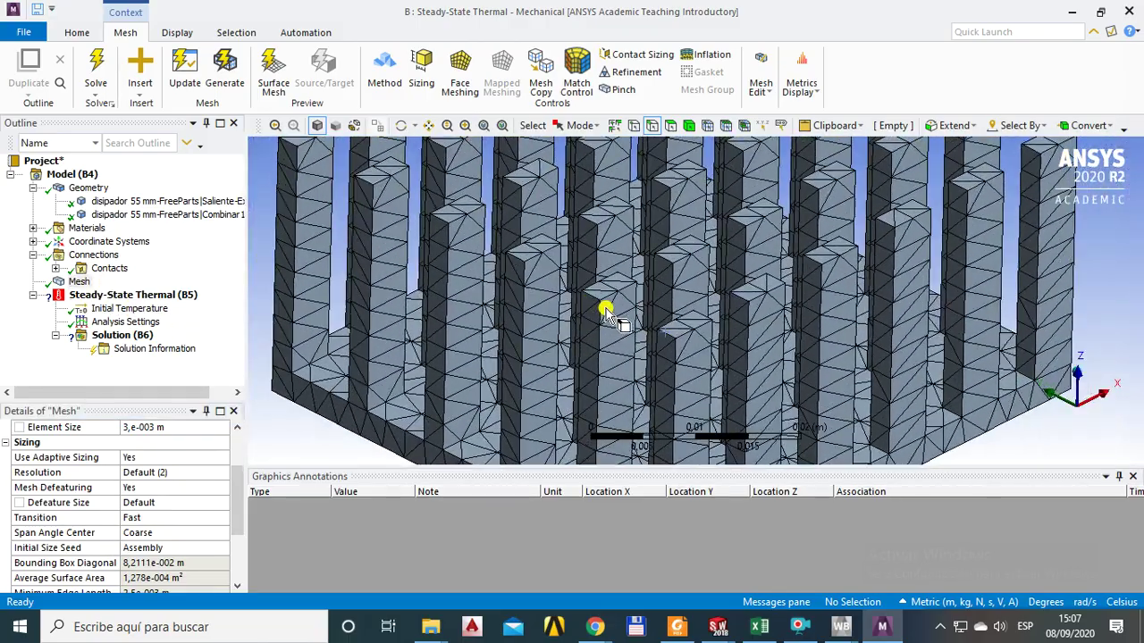
scroll(607, 313, "down", 4)
scroll(607, 313, "down", 1)
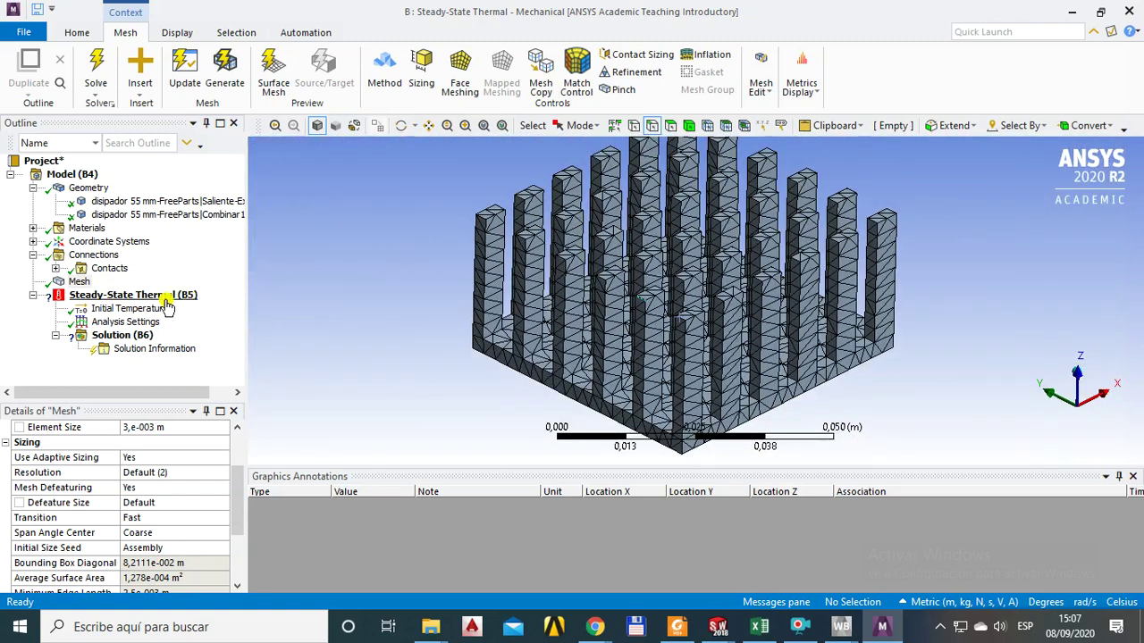
Insert a sizing control in the mesh and scope it to the whole finned heat sink body.
left_click(79, 282)
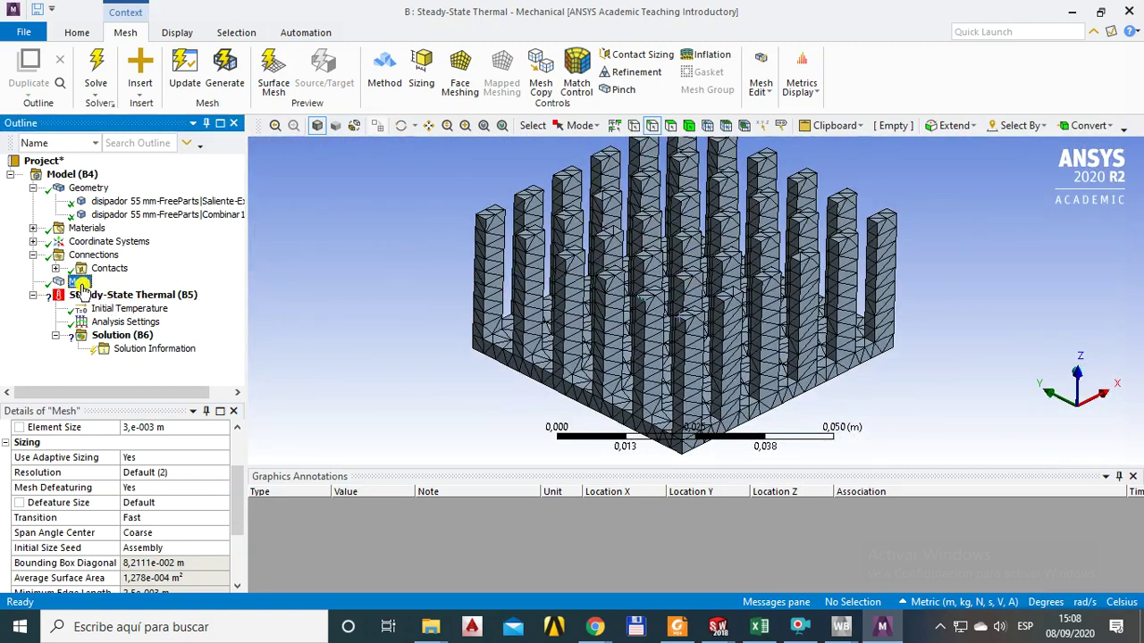
right_click(79, 281)
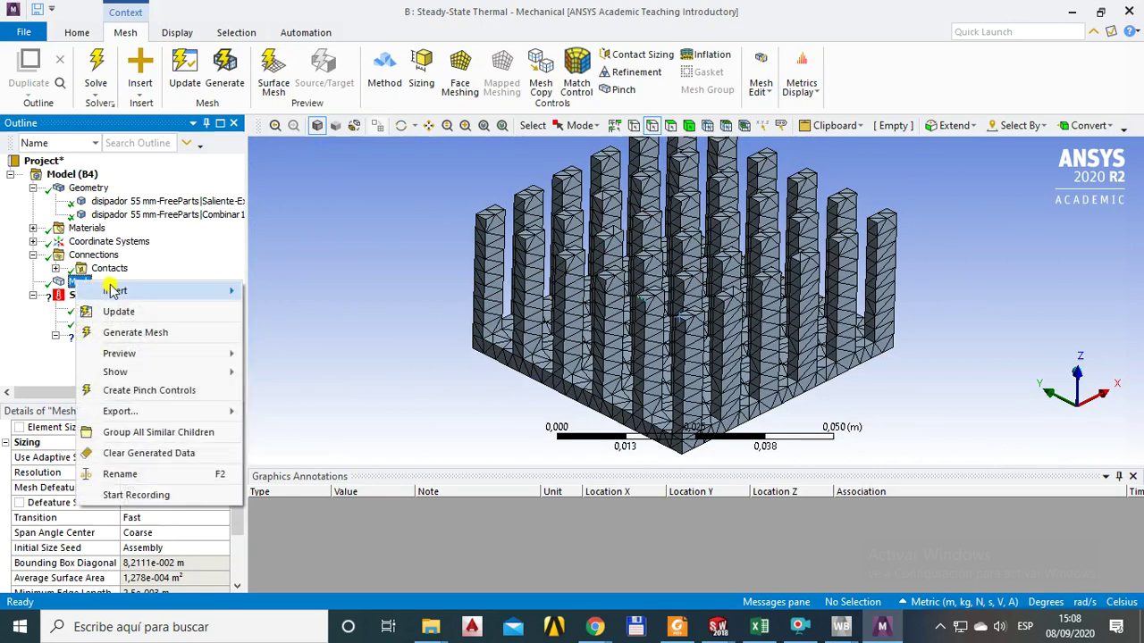
mouse_move(114, 290)
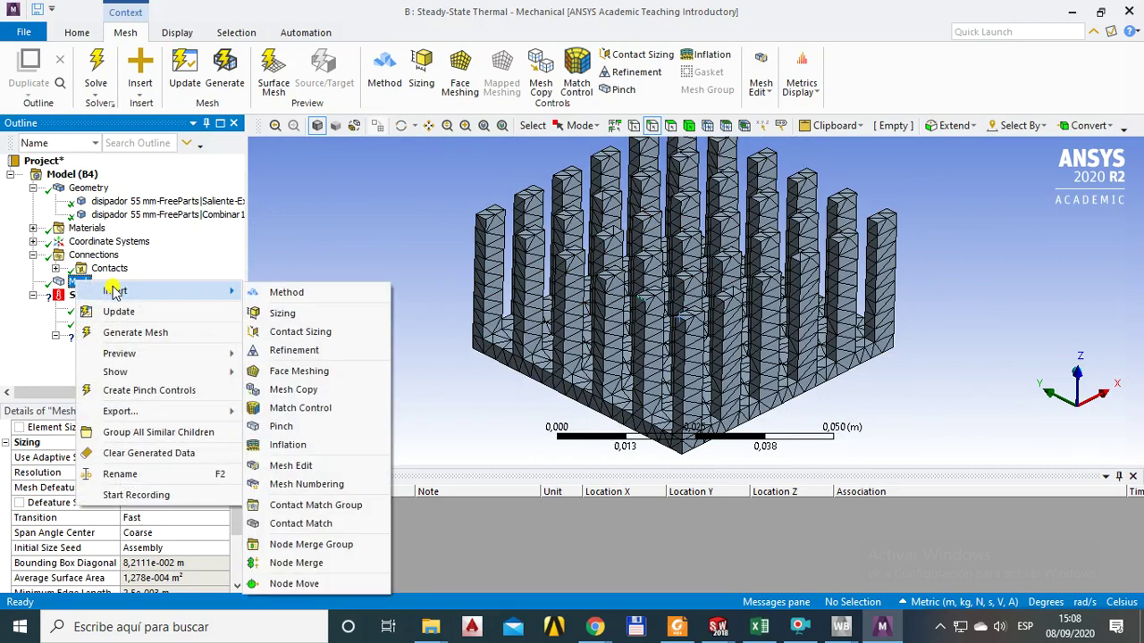
left_click(306, 314)
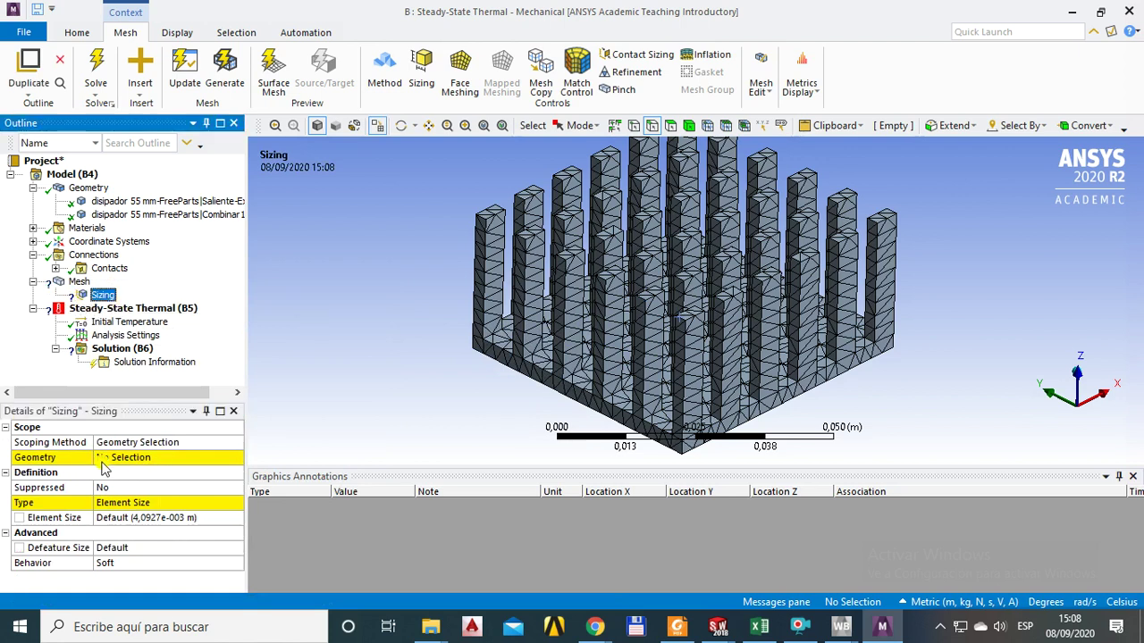
left_click(129, 457)
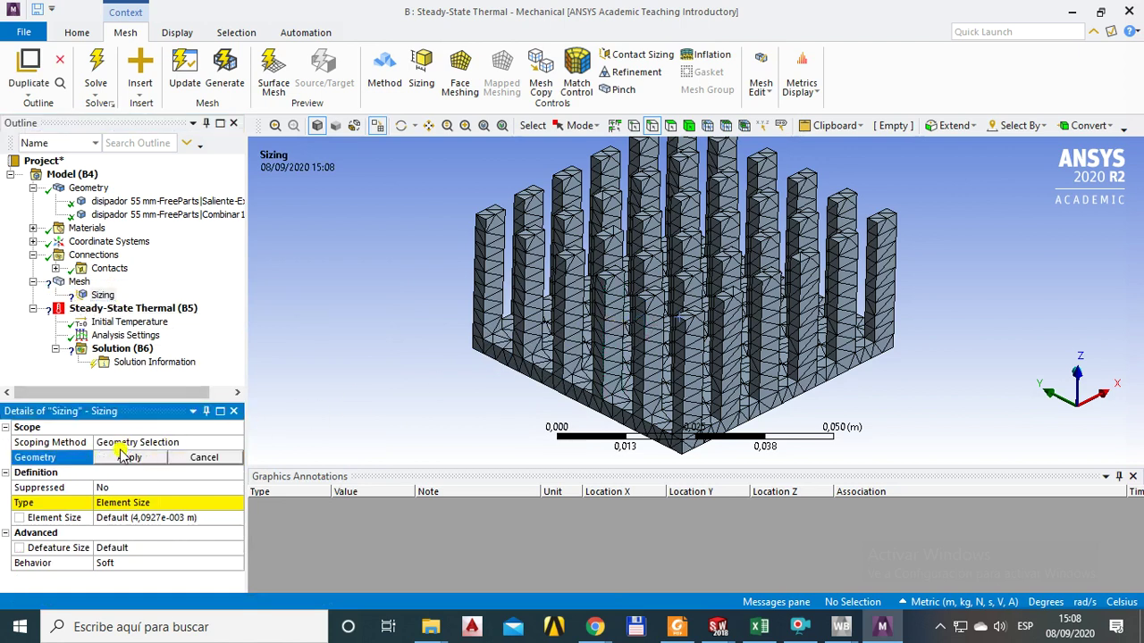
left_click(688, 125)
left_click(634, 280)
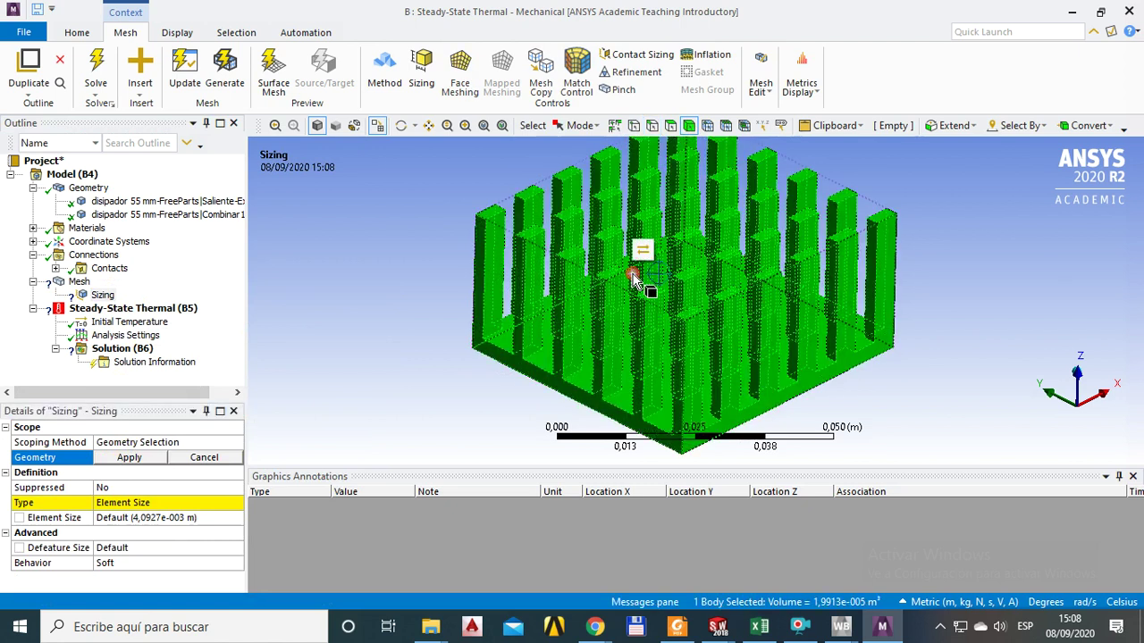
left_click(130, 458)
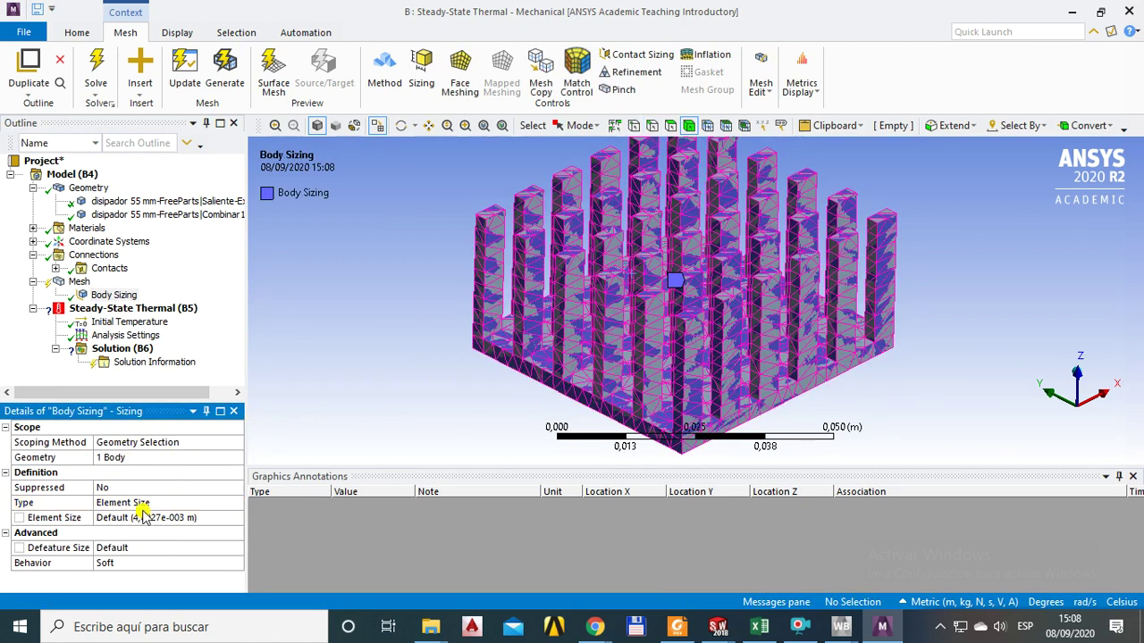
Set the body sizing's element size to 3e-3 m and its behavior to Hard.
left_click(117, 518)
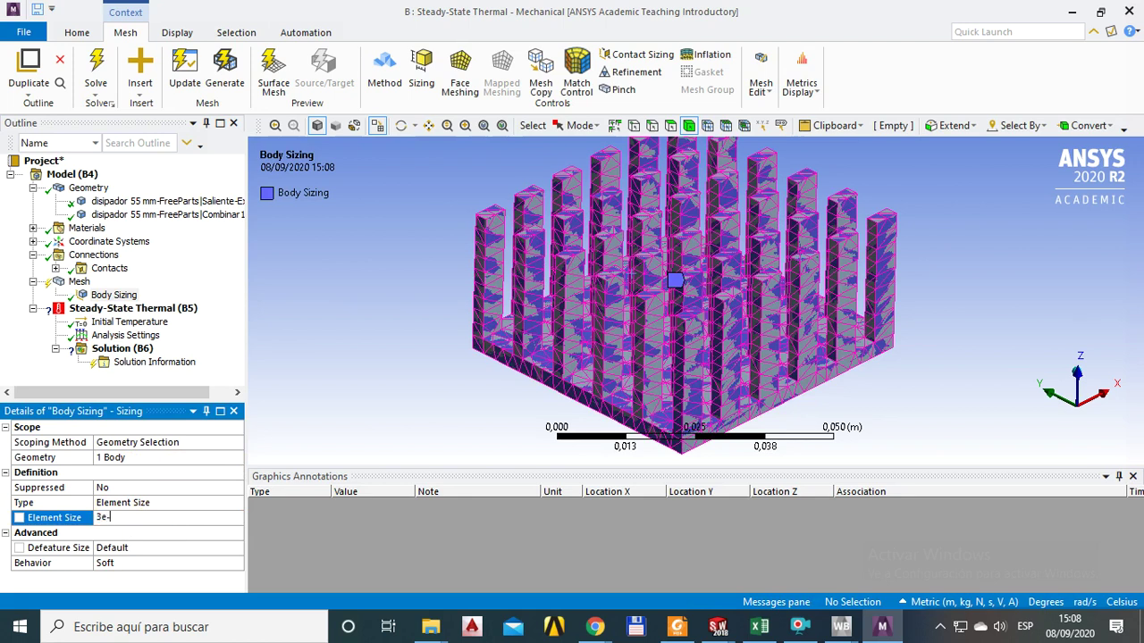
left_click(139, 534)
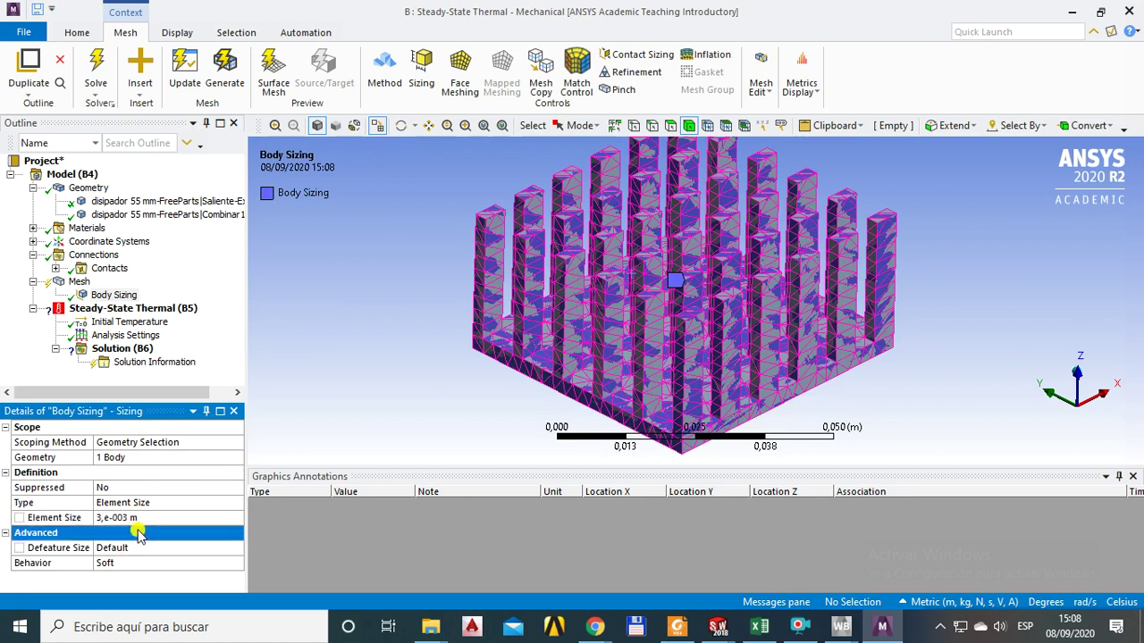
left_click(128, 566)
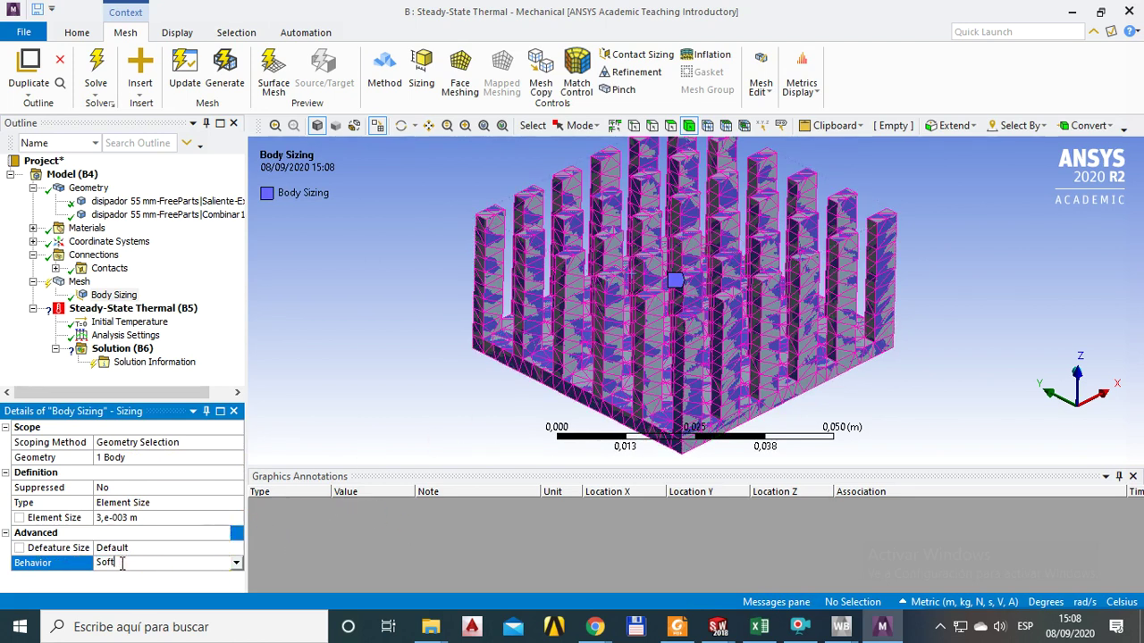
left_click(238, 563)
left_click(120, 583)
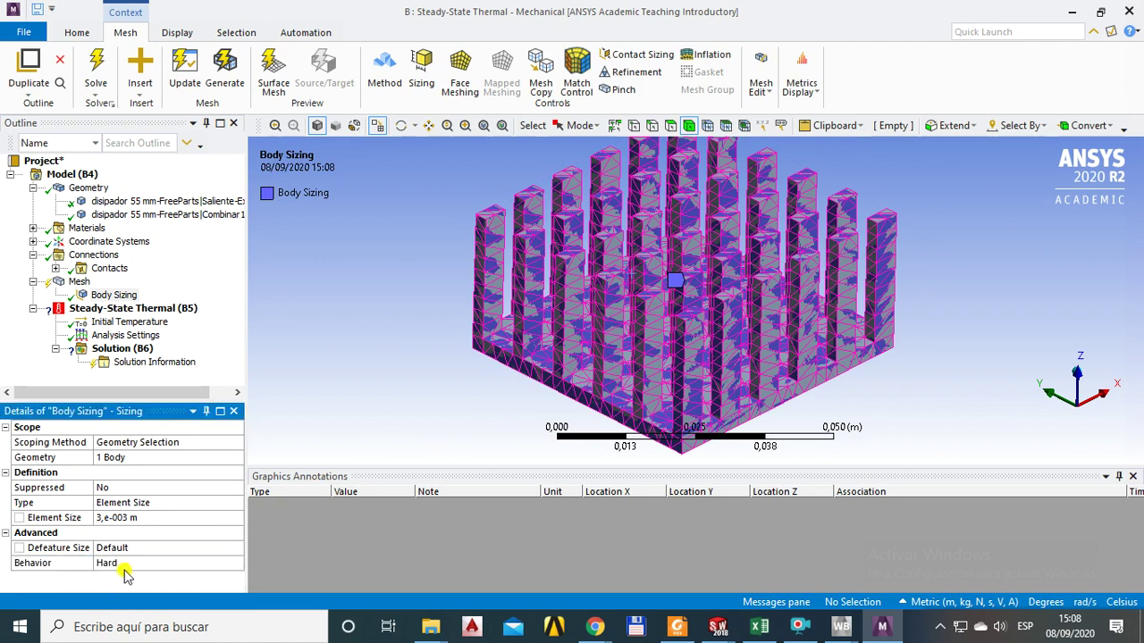
left_click(338, 399)
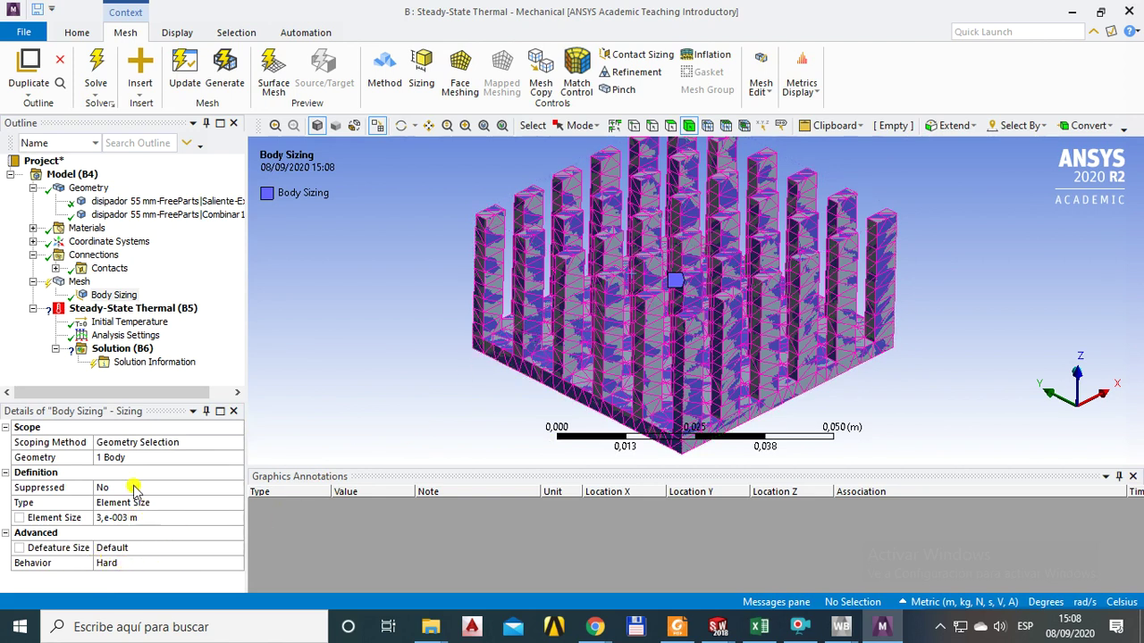
Regenerate the mesh with the body sizing and inspect the elements on the heat sink's fins.
left_click(26, 342)
left_click(114, 294)
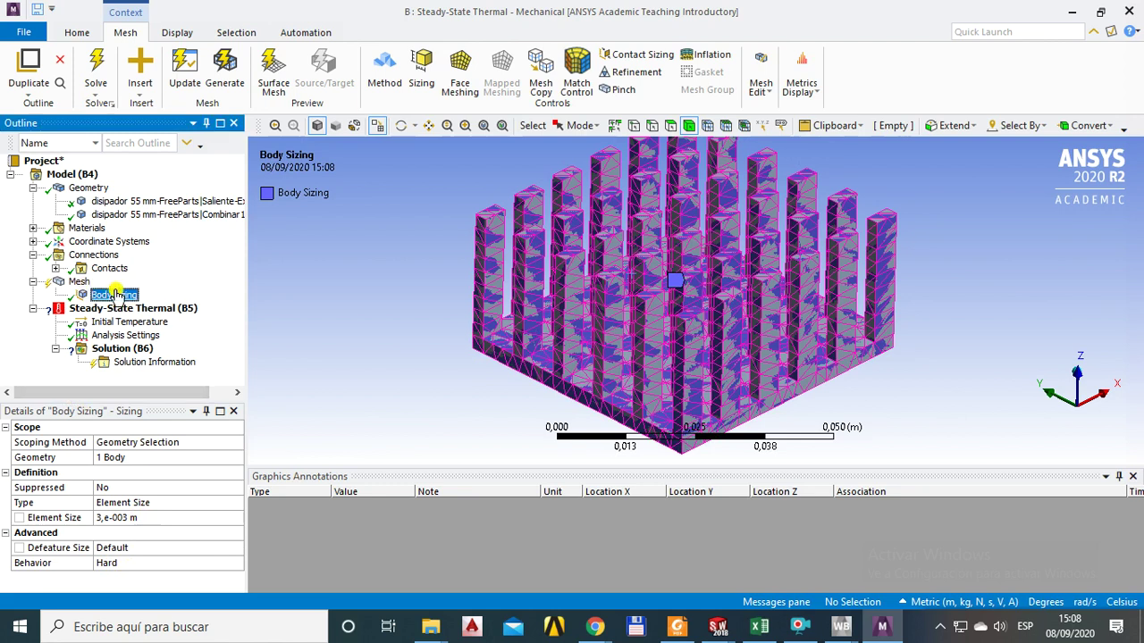
left_click(78, 282)
right_click(82, 284)
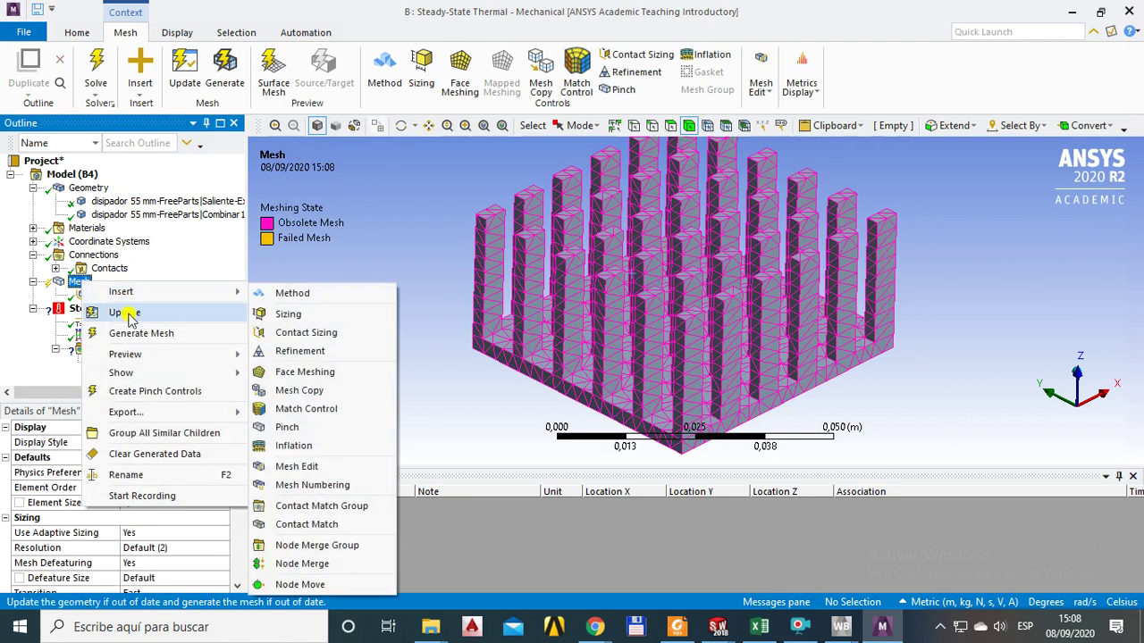
left_click(138, 334)
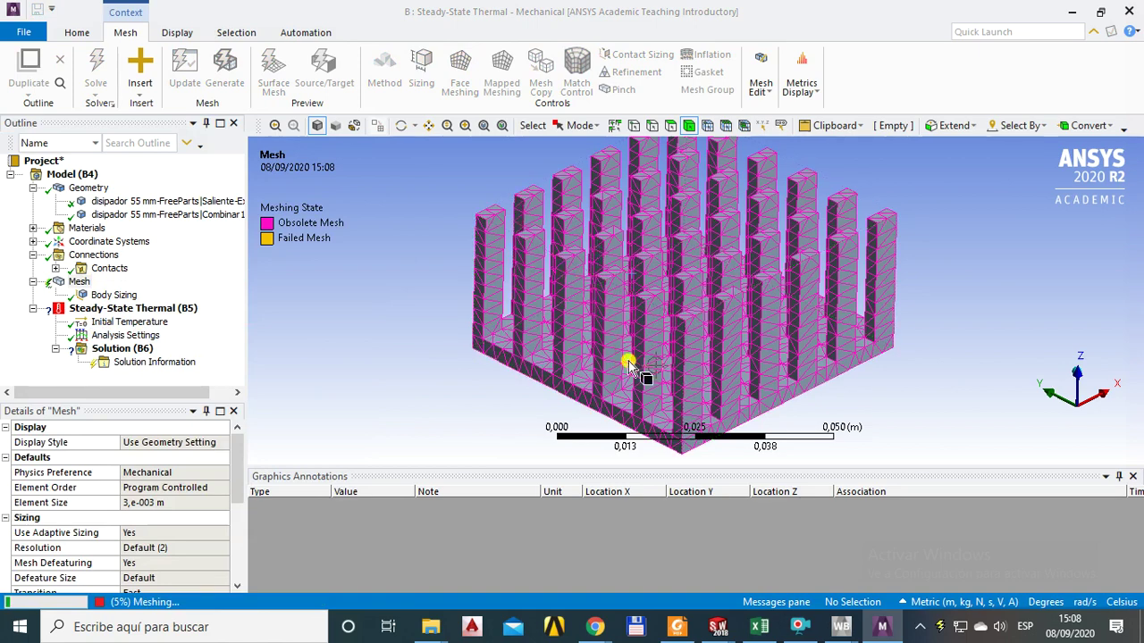
scroll(384, 396, "down", 2)
scroll(473, 280, "up", 5)
scroll(658, 383, "down", 2)
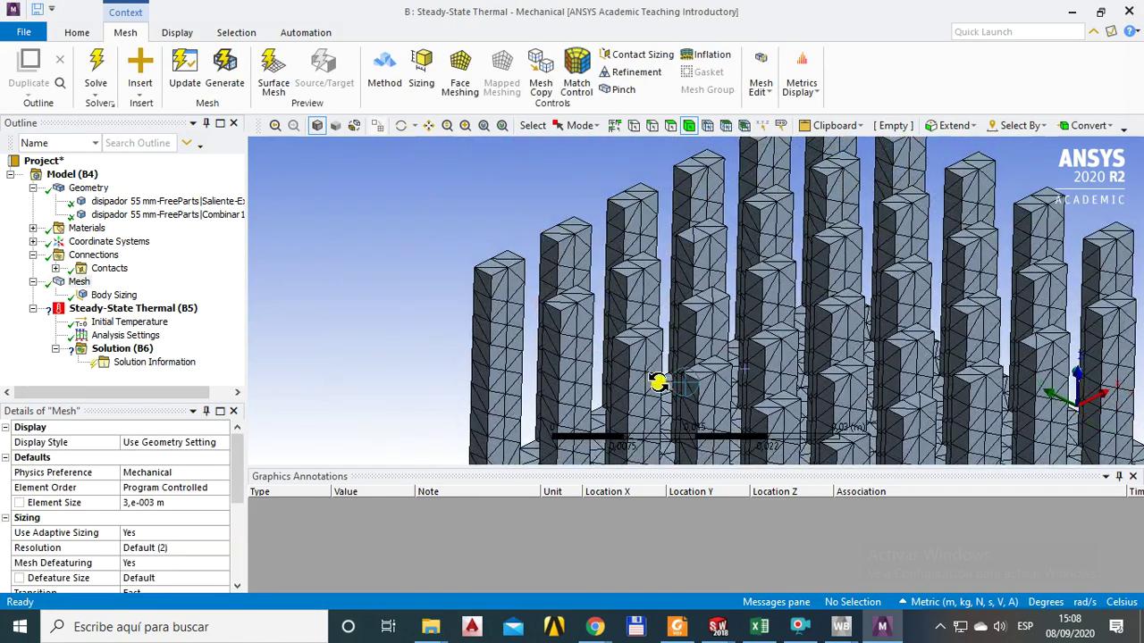
middle_click_drag(503, 255, 551, 351)
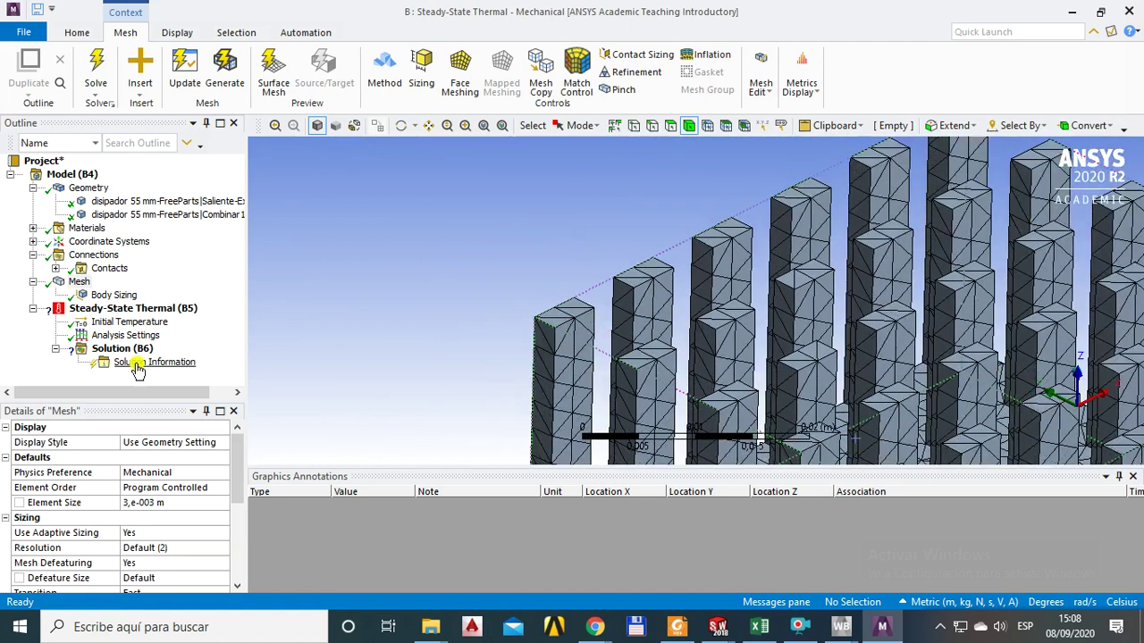
Check the node and element statistics of the regenerated mesh and view the whole heat sink.
left_click(80, 281)
left_click_drag(235, 470, 229, 522)
scroll(229, 521, "down", 1)
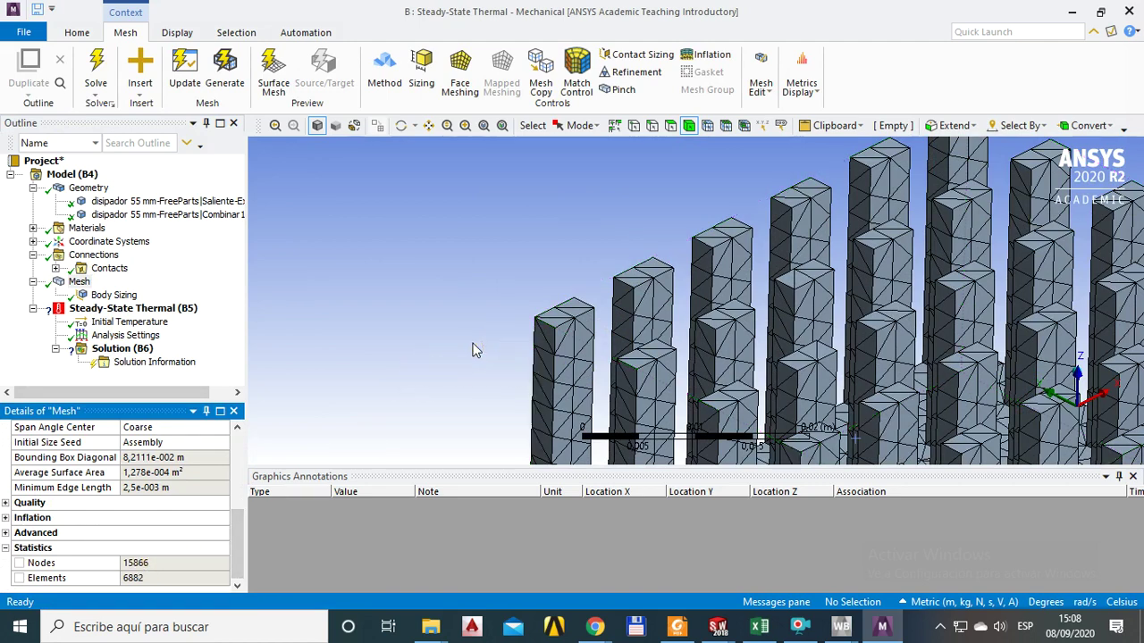
scroll(562, 340, "down", 5)
middle_click_drag(753, 378, 512, 259, "ctrl")
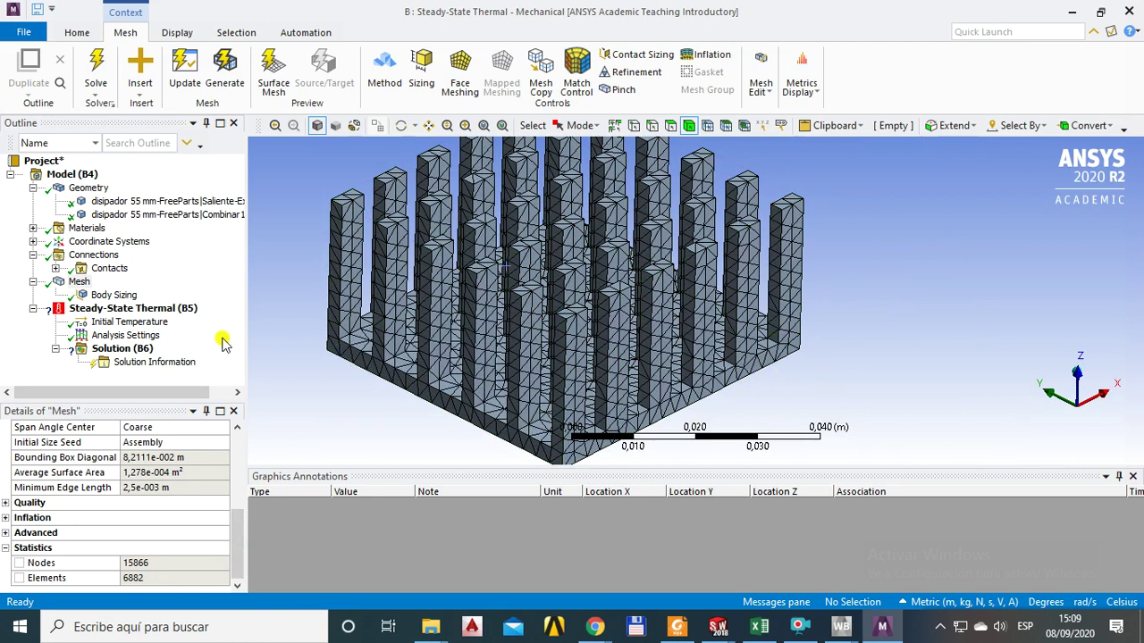
left_click(81, 283)
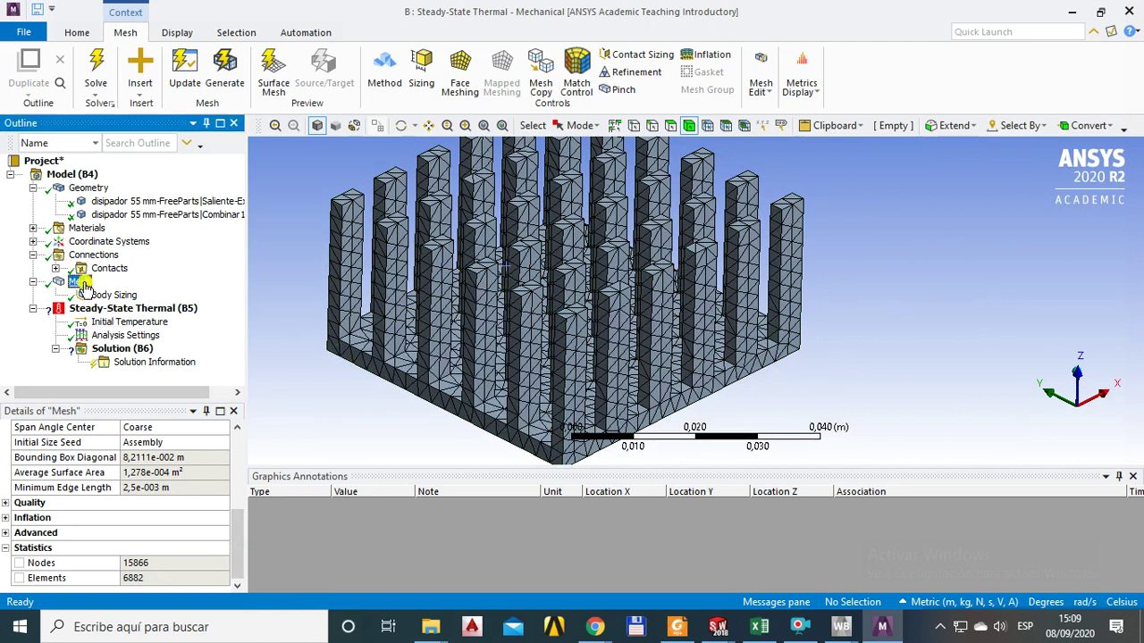
right_click(83, 284)
mouse_move(140, 294)
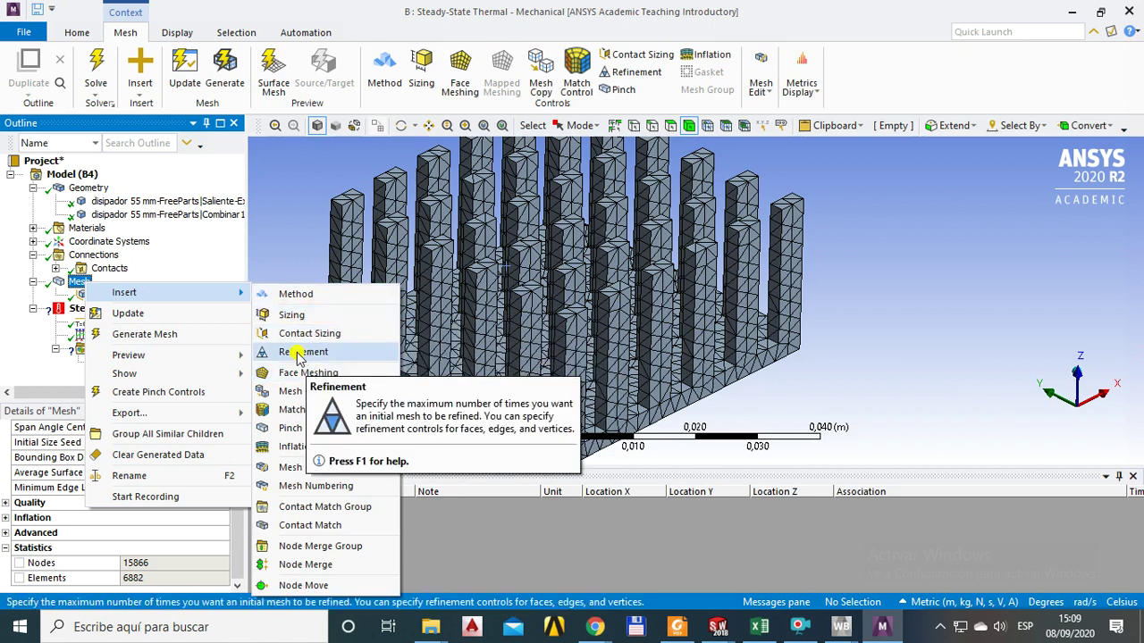
left_click(899, 368)
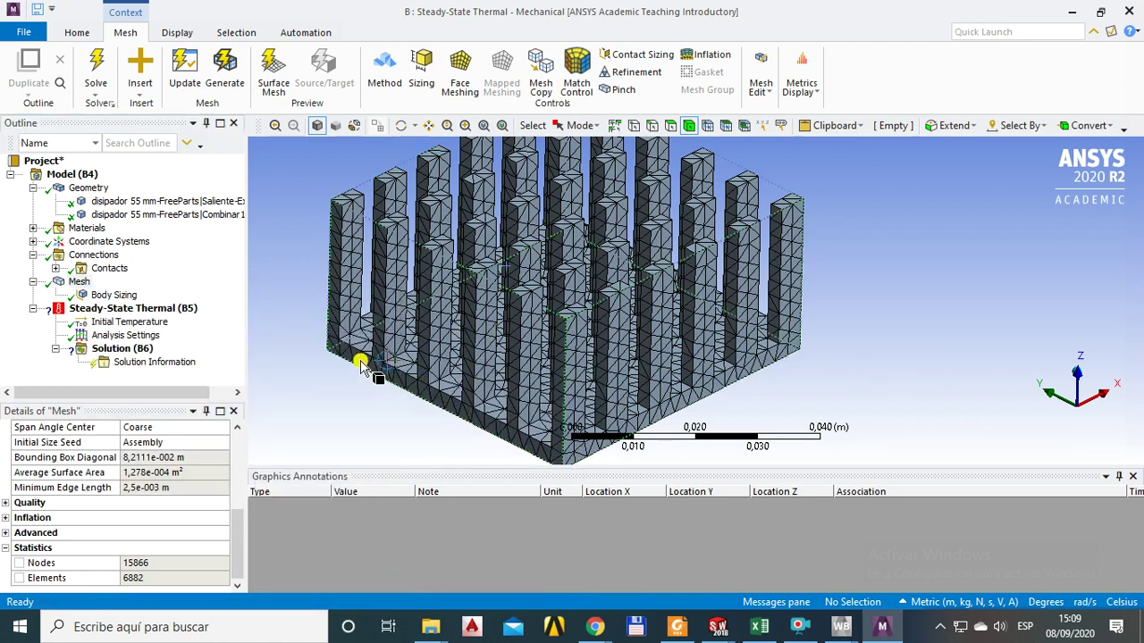
Select the Steady-State Thermal analysis and view the meshed heat sink from several angles.
left_click(135, 308)
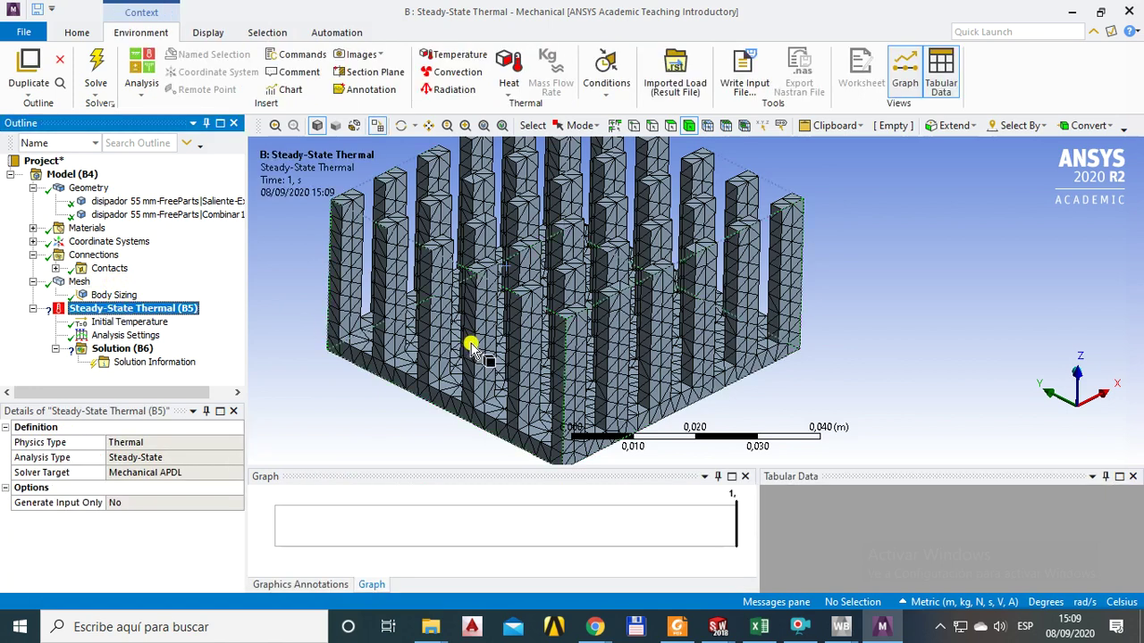
scroll(472, 339, "up", 2)
scroll(477, 337, "down", 4)
middle_click_drag(626, 317, 646, 334)
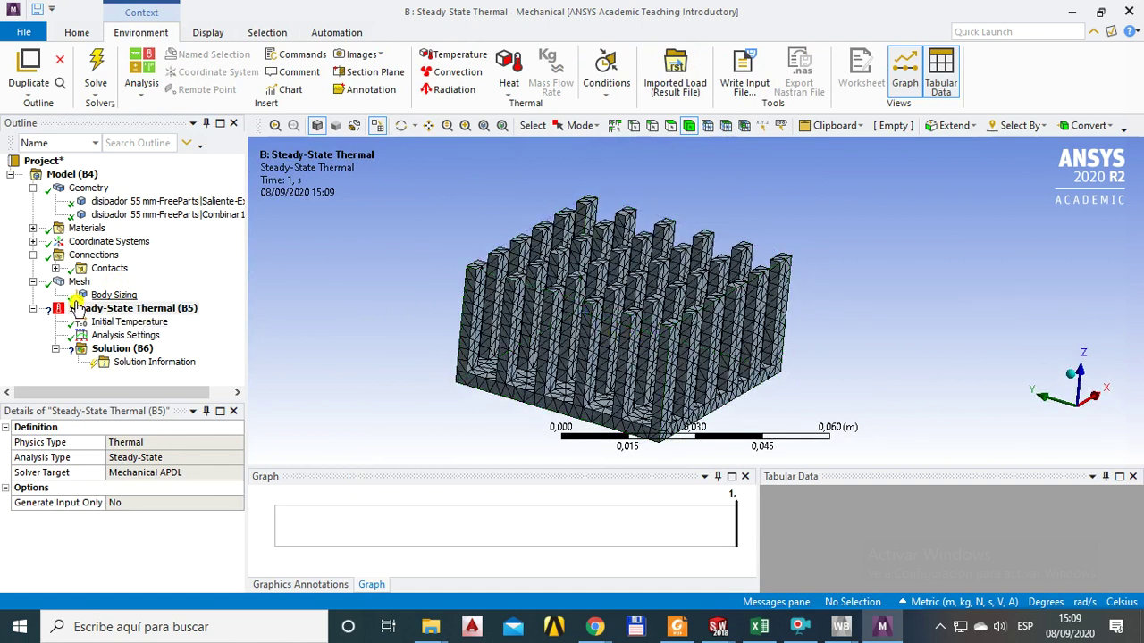
left_click(108, 313)
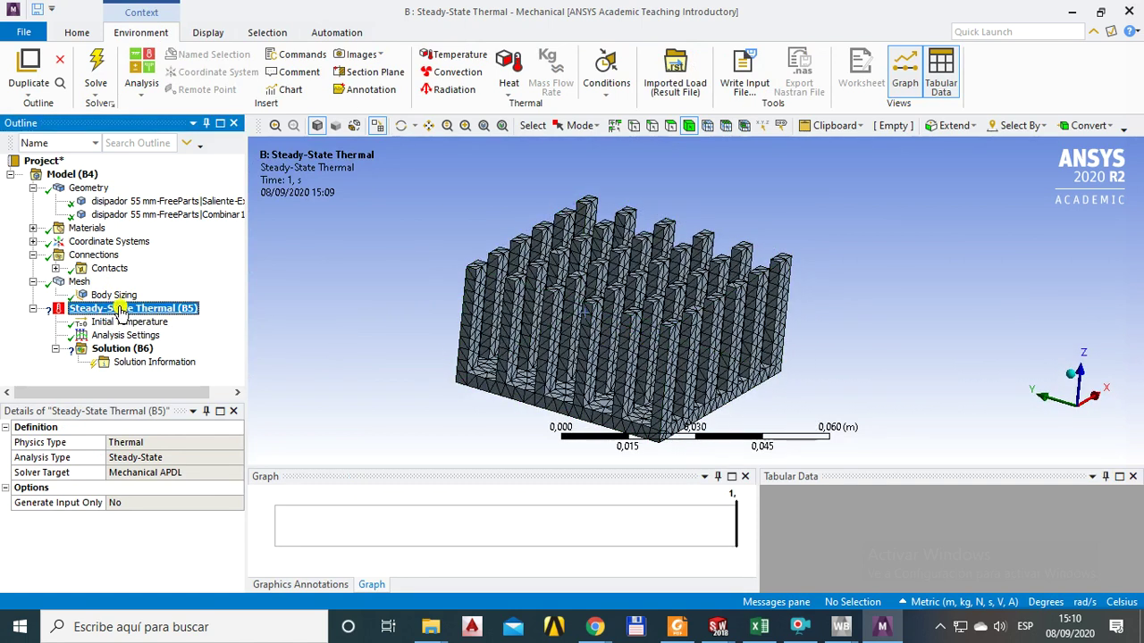
middle_click_drag(625, 388, 664, 312)
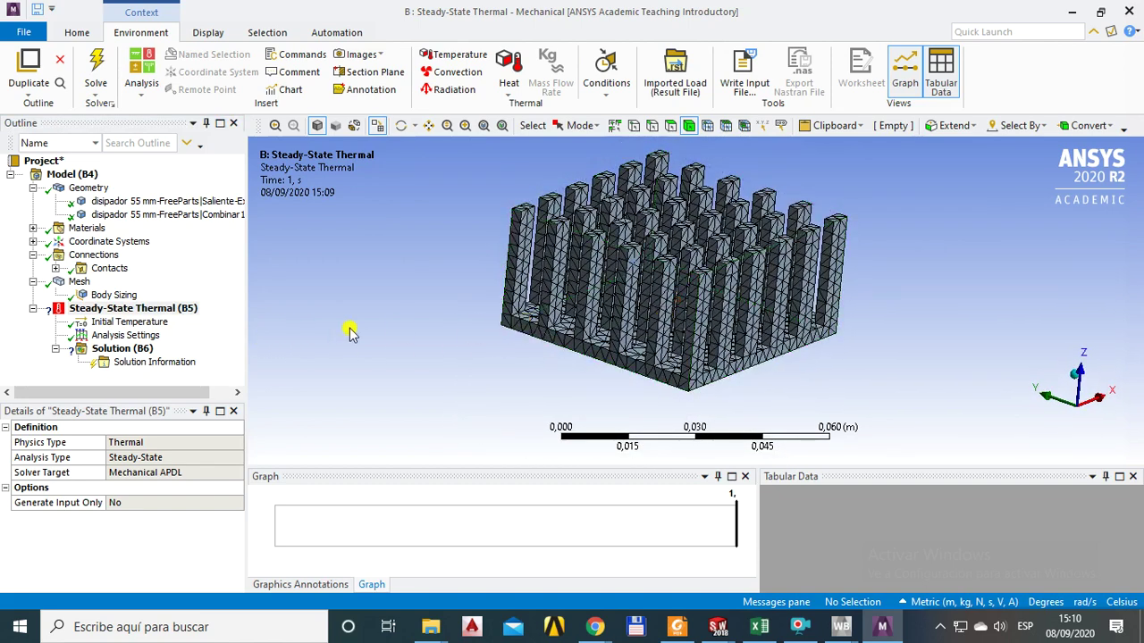
mouse_move(671, 334)
middle_mouse_down()
mouse_move(669, 284)
mouse_move(689, 340)
mouse_move(712, 304)
mouse_move(674, 324)
mouse_move(692, 286)
mouse_move(679, 331)
middle_mouse_up()
left_click(679, 411)
left_click(679, 331)
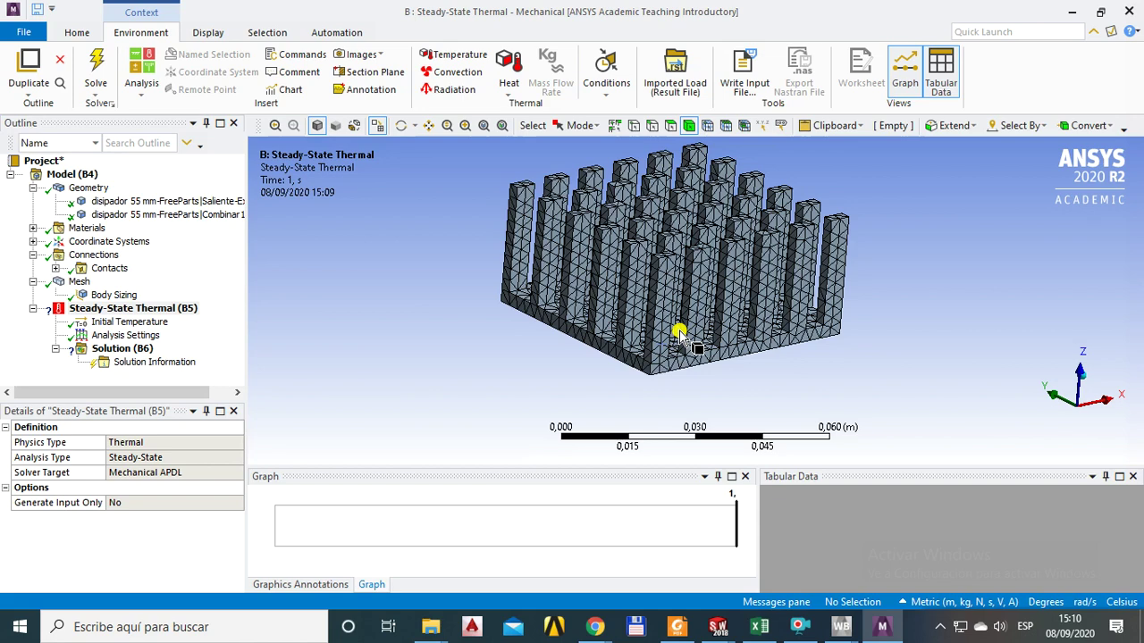
Bring up the Google Meet screen-sharing bar and minimize the Mechanical window to show the desktop.
mouse_move(592, 630)
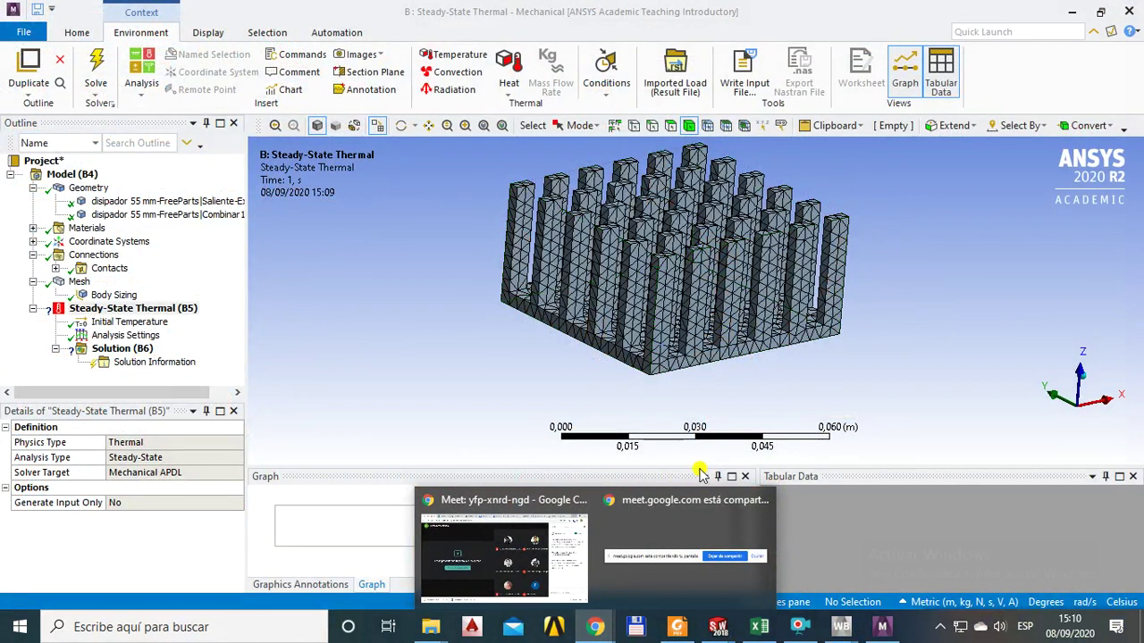
left_click(677, 505)
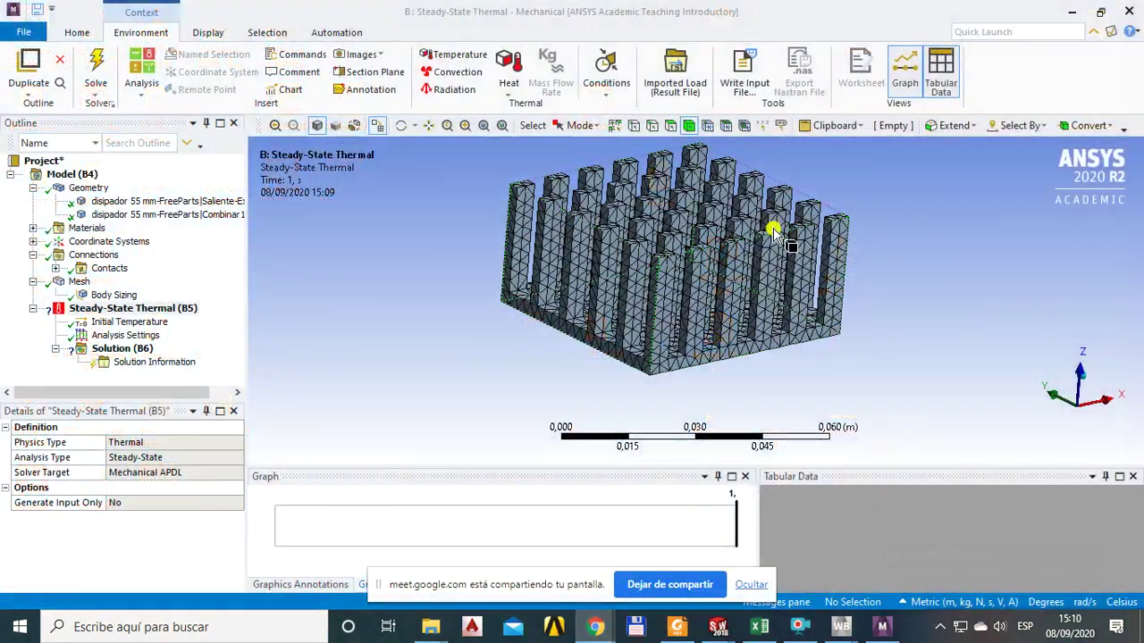
left_click(1073, 13)
left_click(1075, 11)
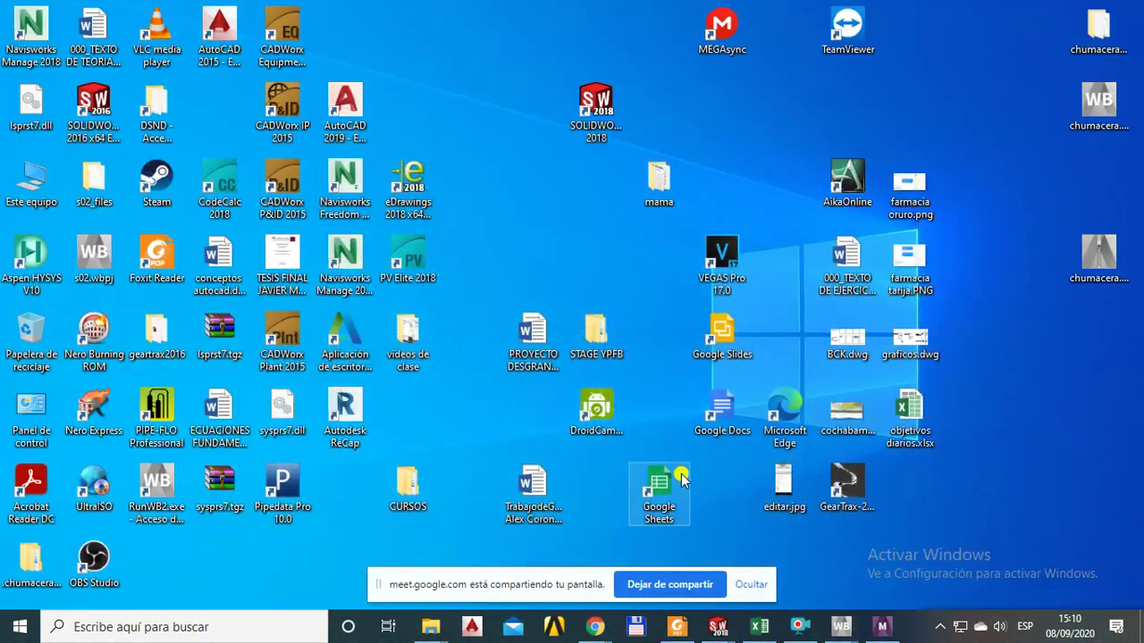
Switch back to the Mechanical window and turn the meshed heat sink to show its underside.
mouse_move(608, 630)
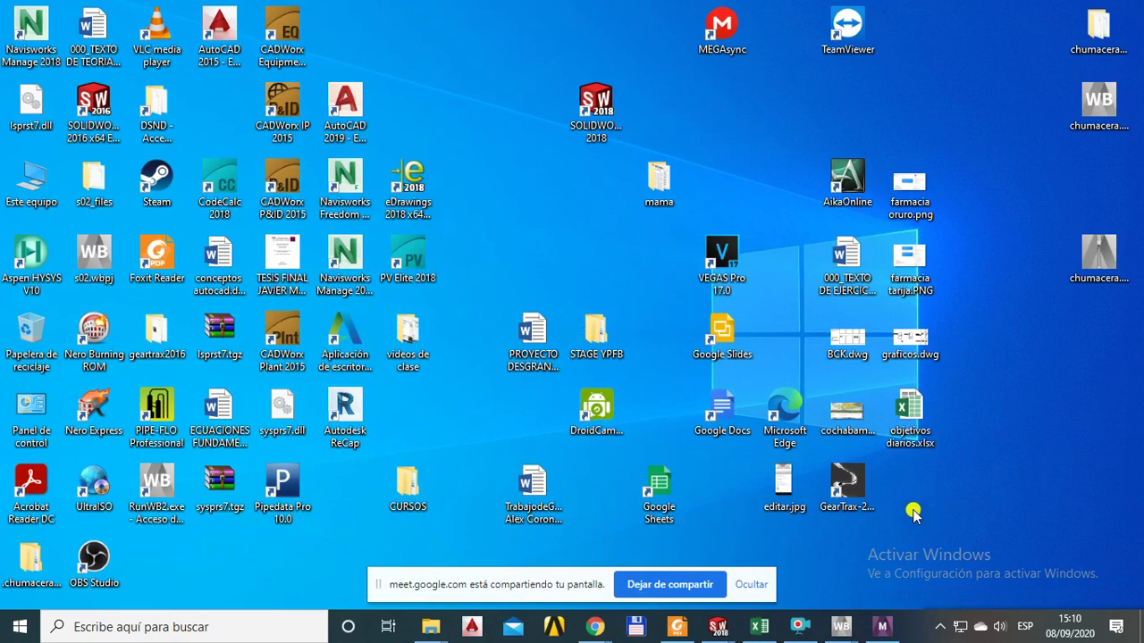
left_click(878, 630)
middle_click_drag(713, 298, 643, 255)
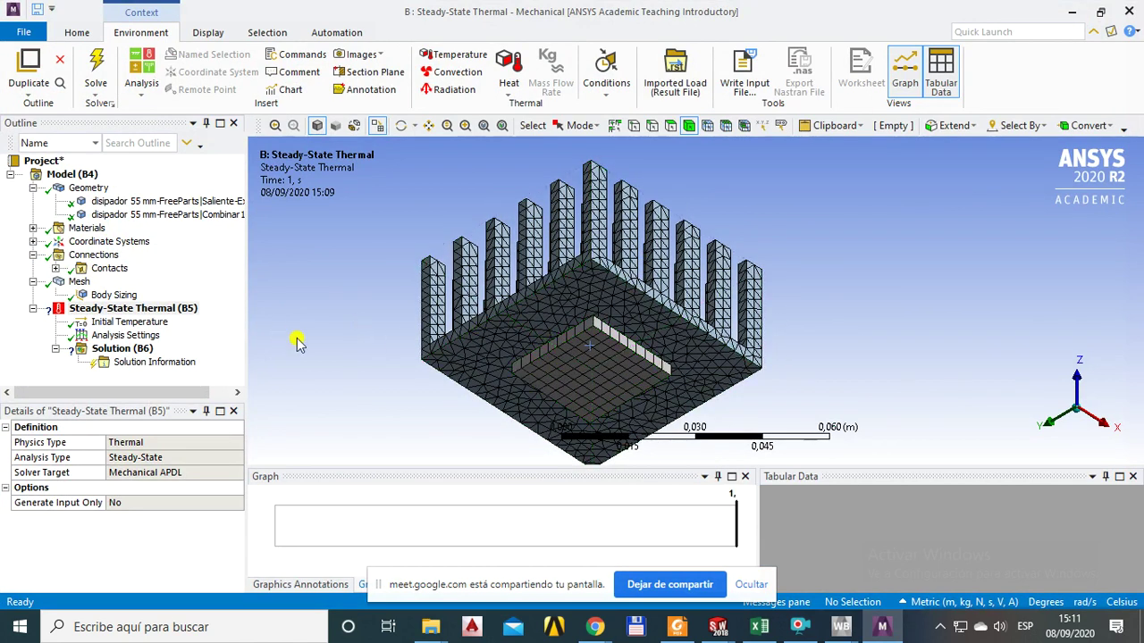
Insert a Heat Flow load in the Steady-State Thermal analysis and apply it to the bottom face of the small square block.
left_click(109, 309)
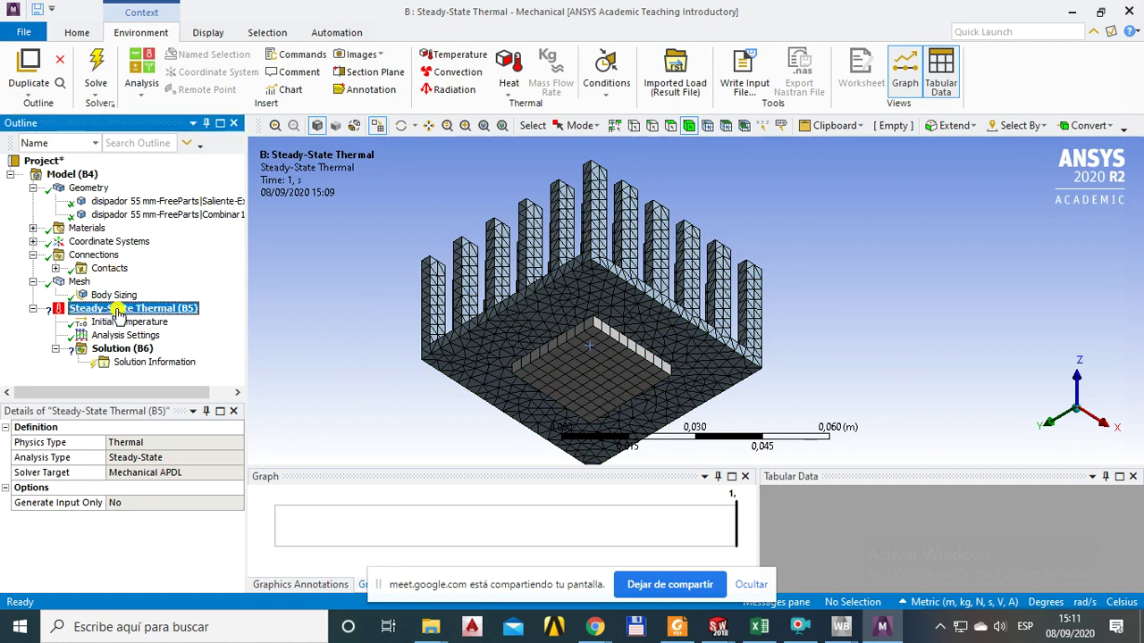
right_click(116, 314)
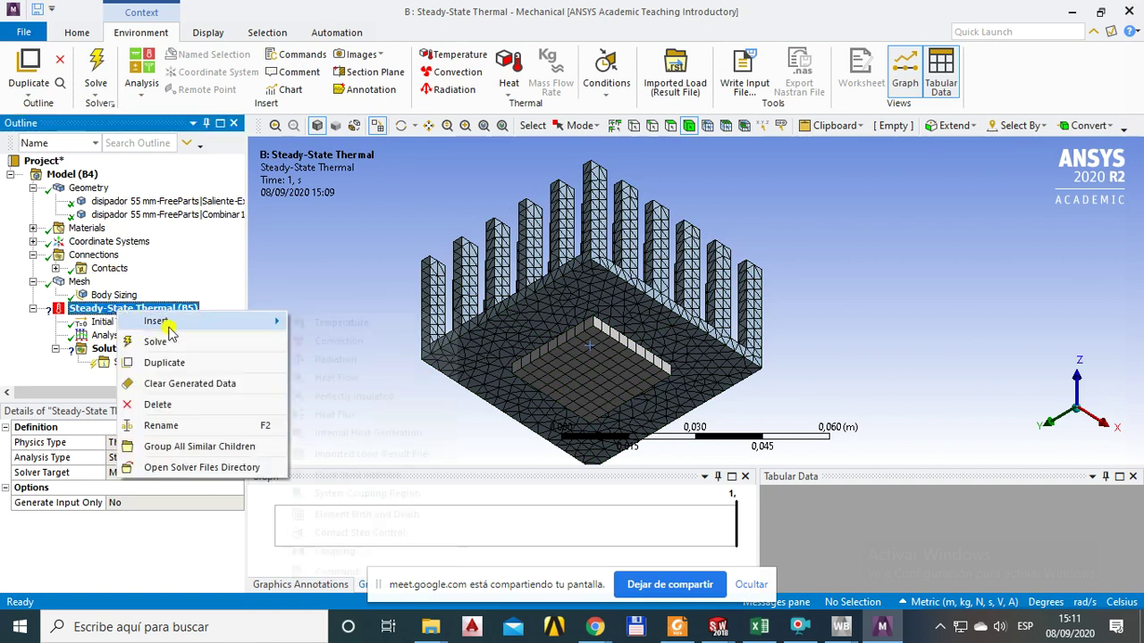
mouse_move(186, 327)
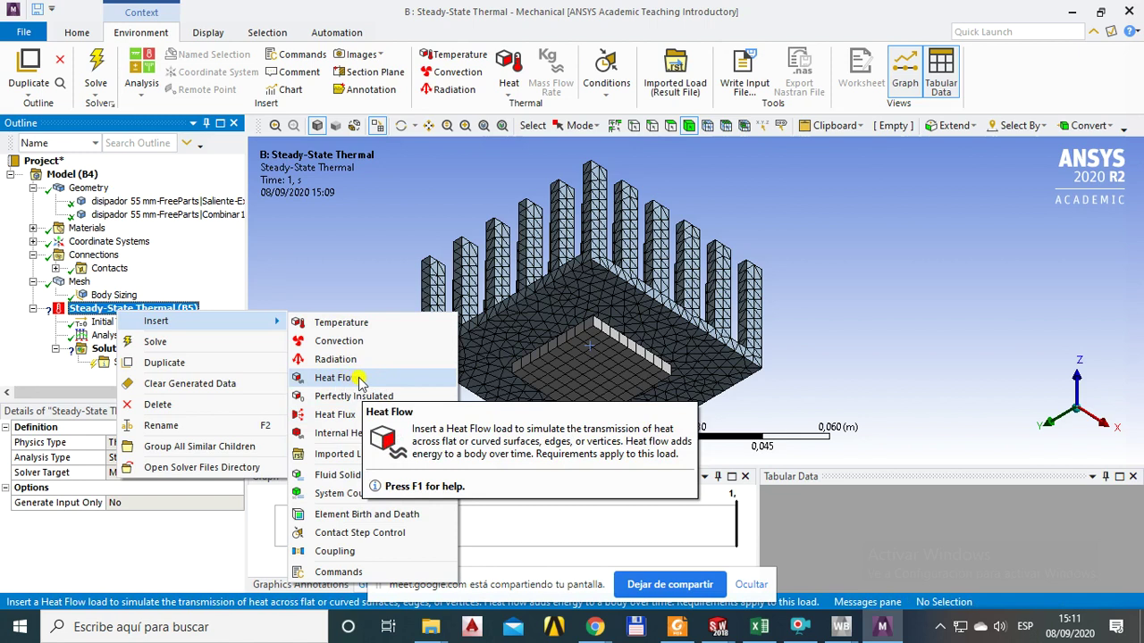
left_click(345, 379)
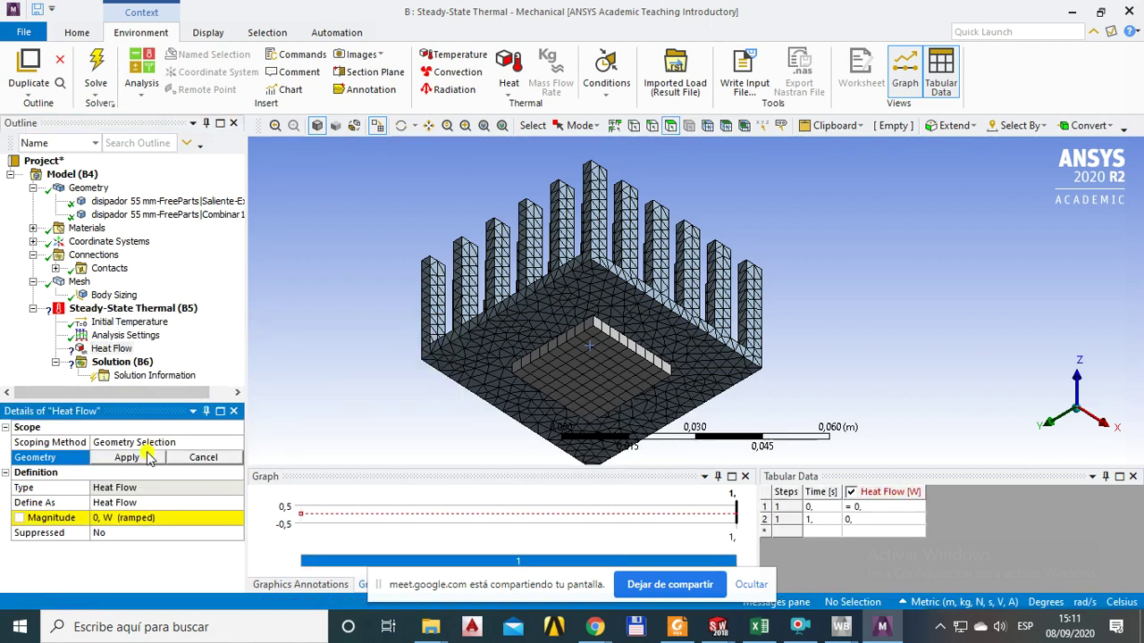
middle_click_drag(583, 375, 608, 383)
left_click(587, 374)
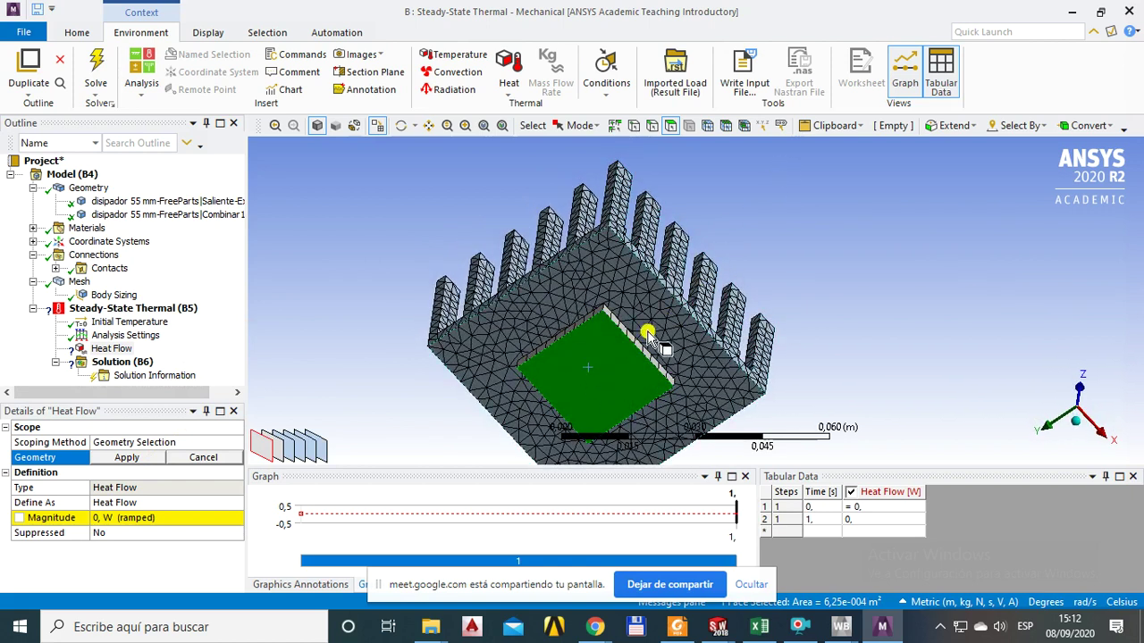
left_click(114, 459)
Set the heat flow magnitude to 25 W.
left_click(115, 520)
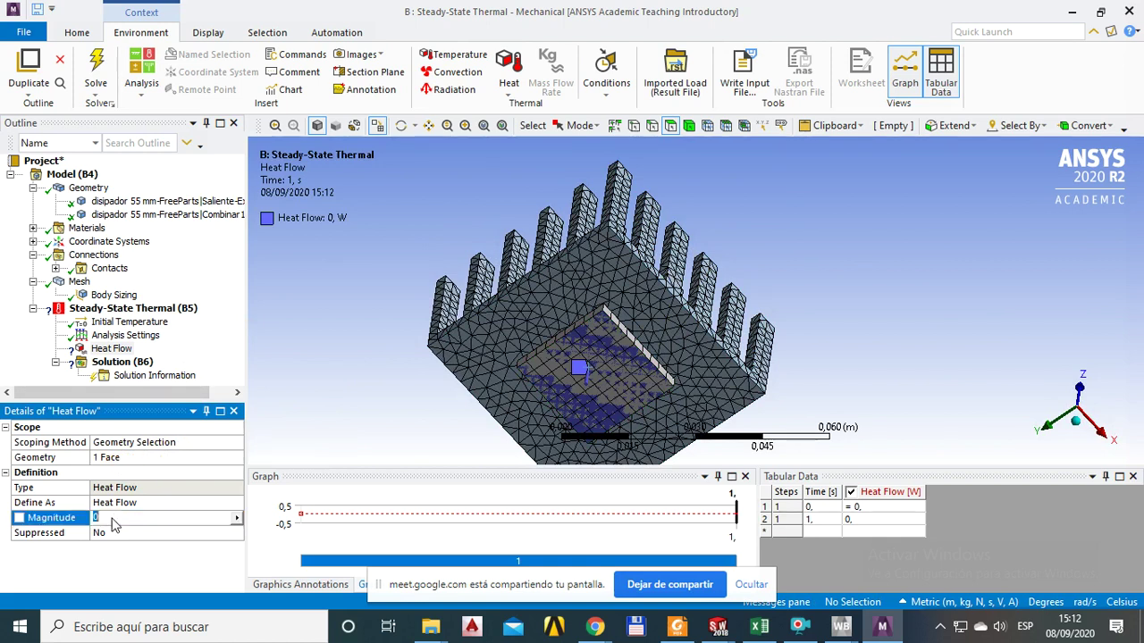
left_click(100, 515)
left_click(162, 504)
Examine the heat sink's fins and the heat flow face on its underside from several angles.
middle_click_drag(581, 370, 564, 388)
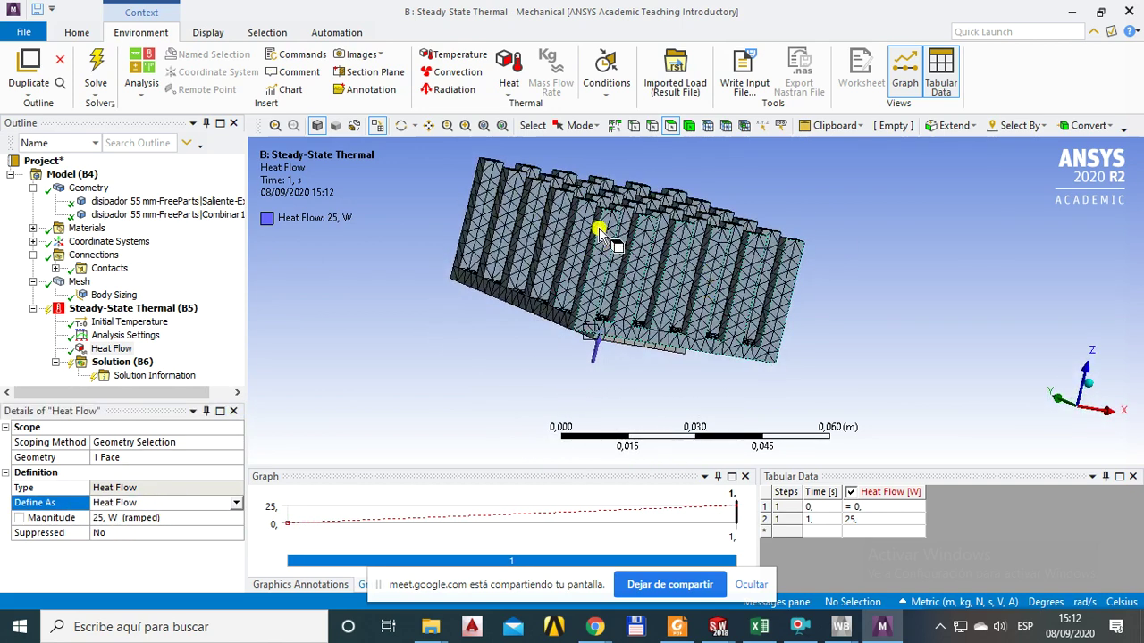
middle_click_drag(584, 327, 669, 323)
middle_click_drag(431, 368, 398, 344)
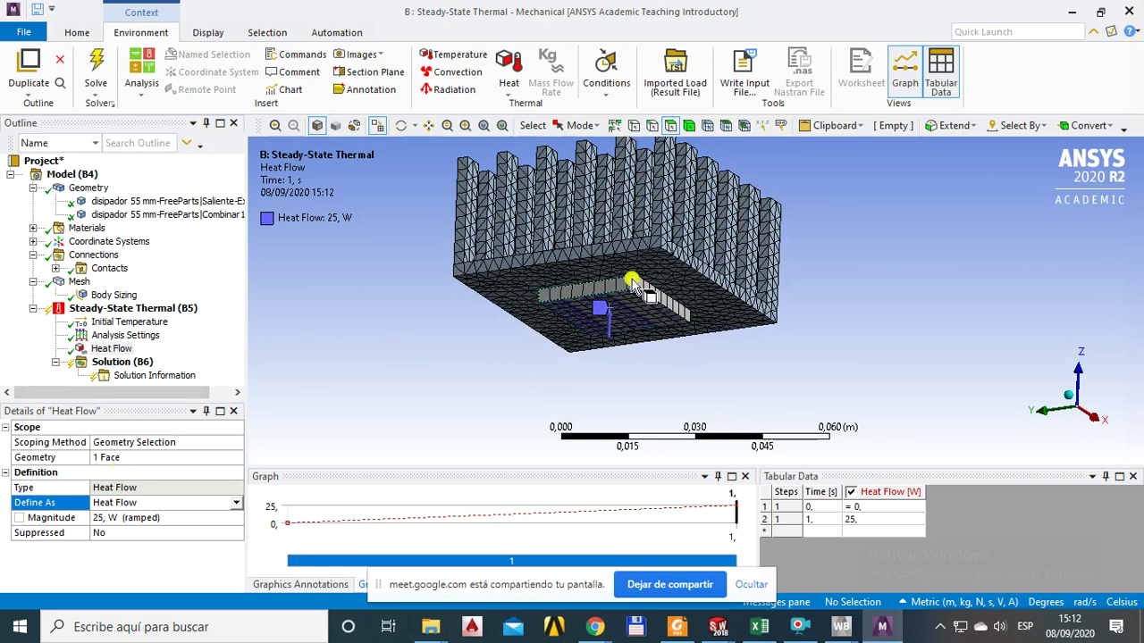
middle_click_drag(421, 388, 630, 322)
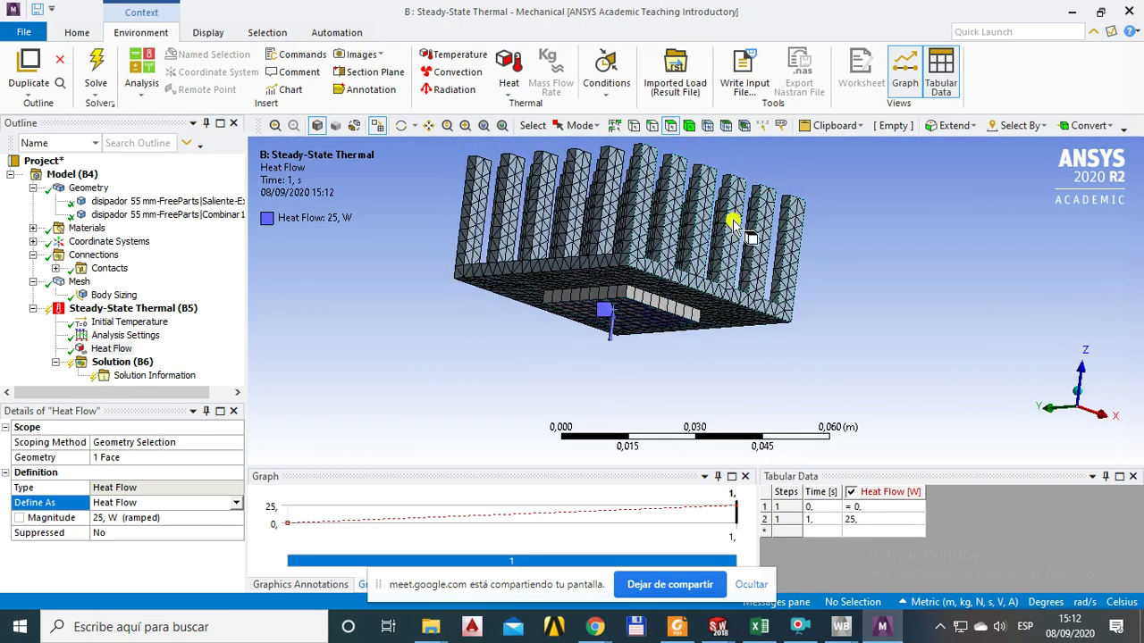
middle_click_drag(510, 416, 633, 273)
left_click(636, 306)
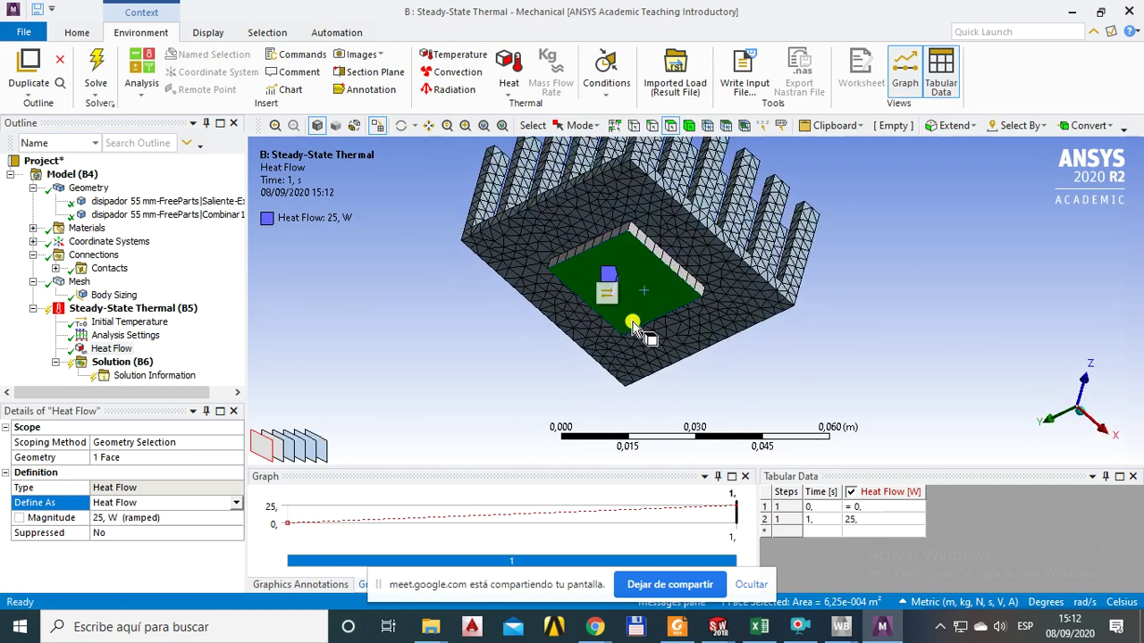
left_click(449, 356)
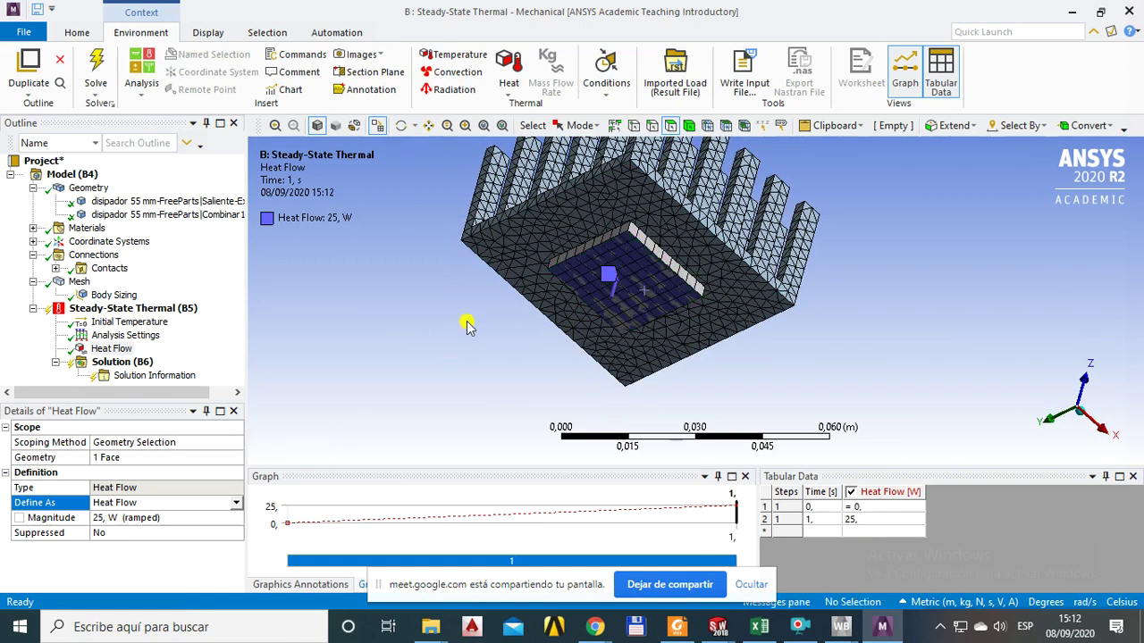
Insert a Temperature load in the Steady-State Thermal analysis and apply it to the square block's bottom face.
left_click(129, 310)
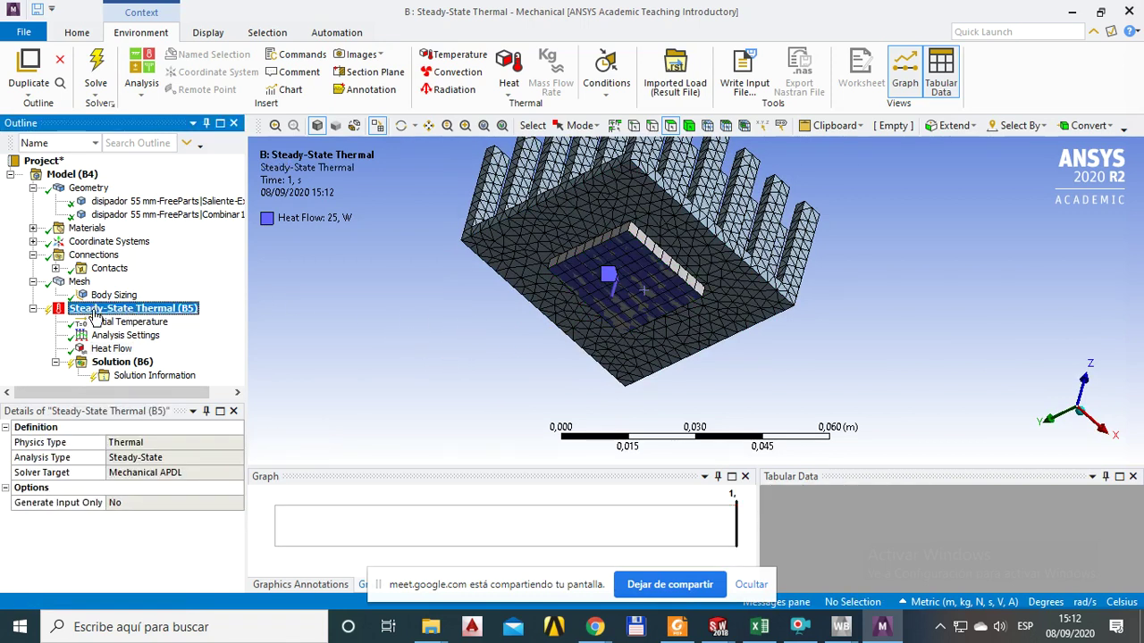
right_click(95, 313)
mouse_move(130, 320)
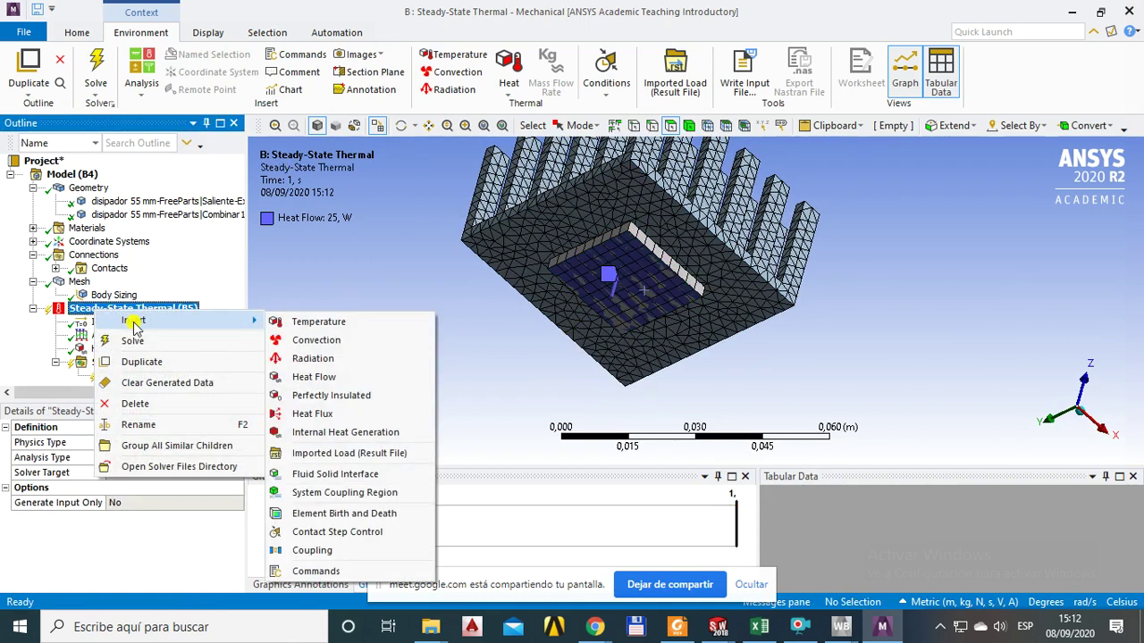
left_click(339, 323)
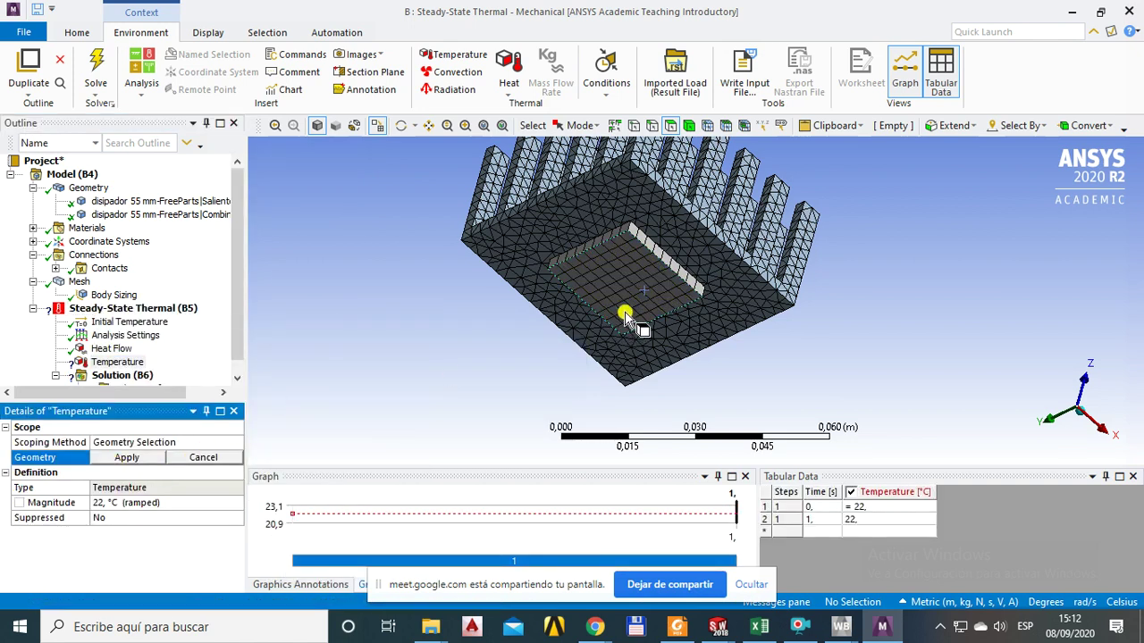
left_click(612, 275)
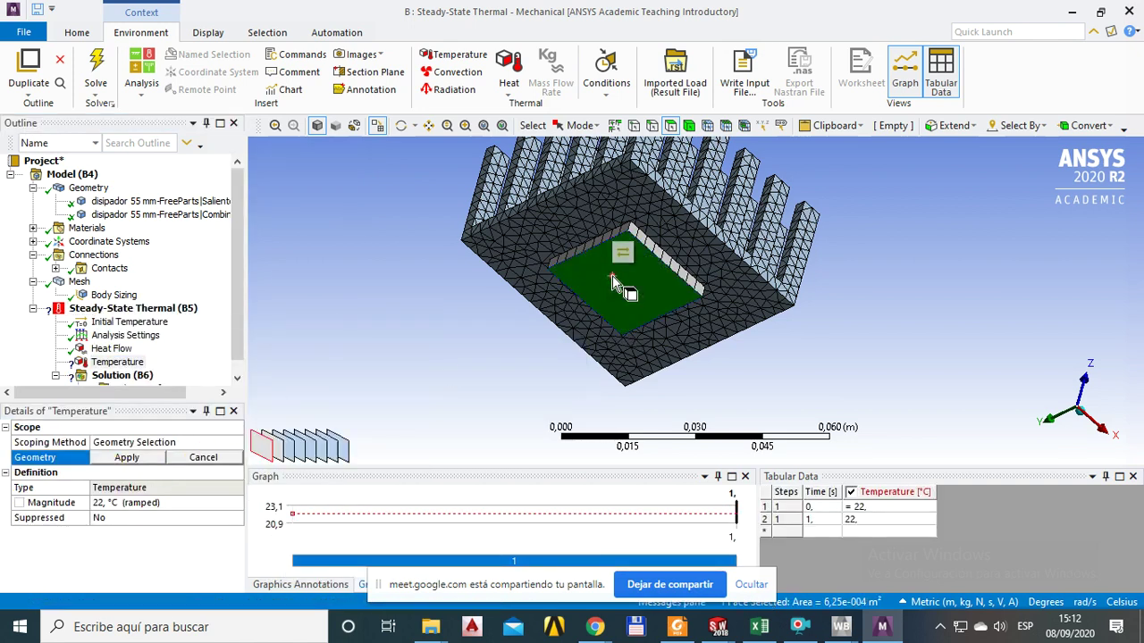
left_click(125, 457)
Set the temperature load's magnitude to 70 °C.
left_click(112, 503)
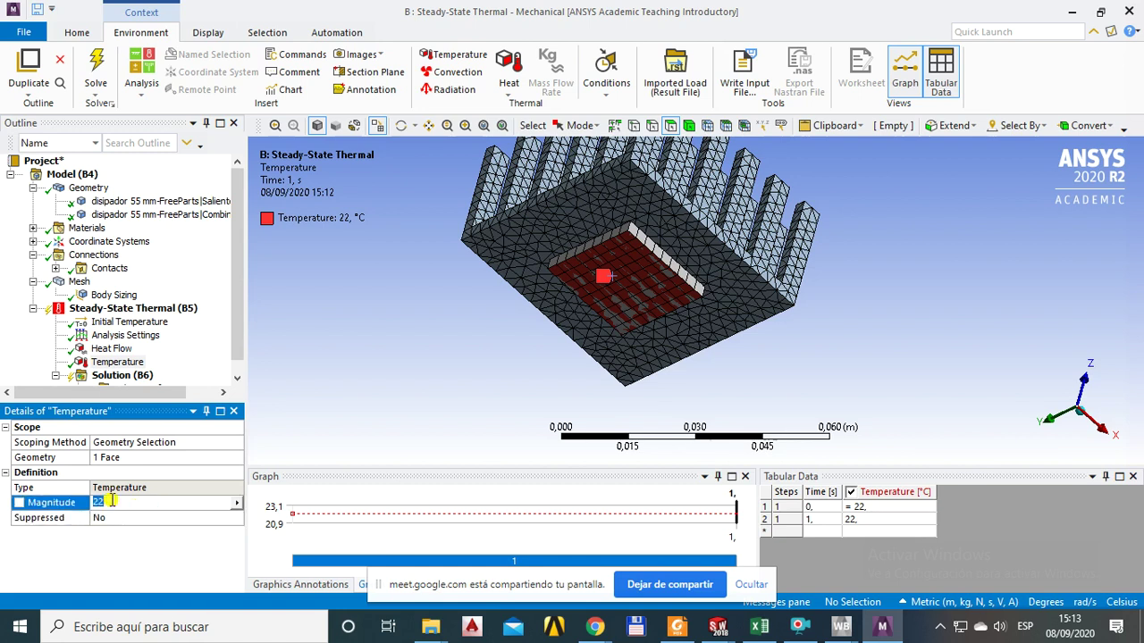
type("70")
left_click(123, 519)
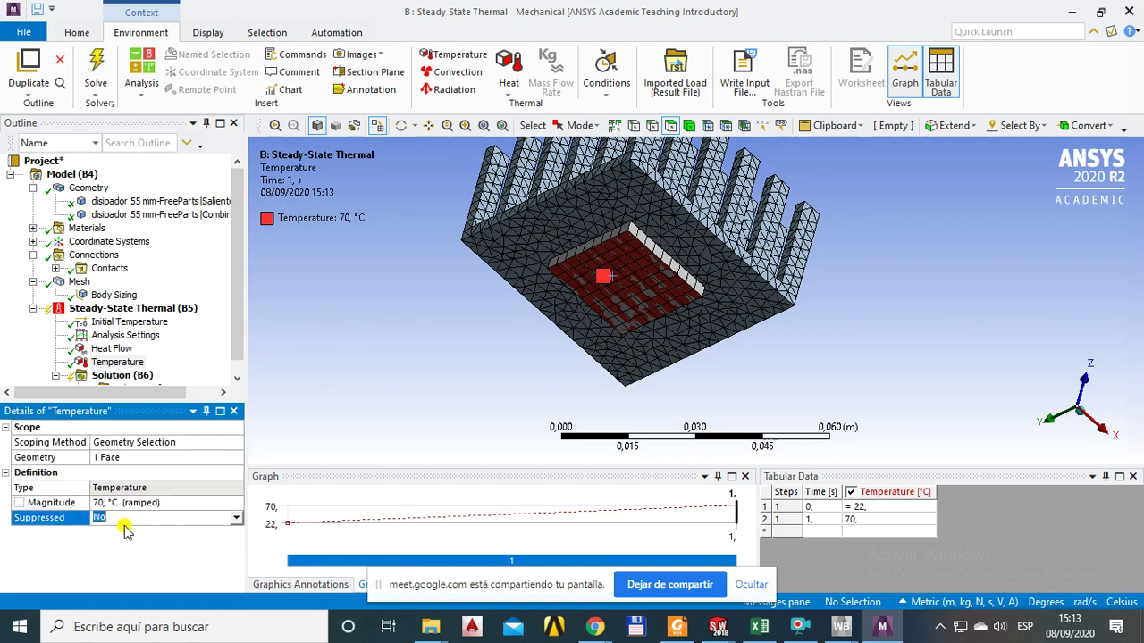
View the meshed fins and base of the heat sink from several angles.
middle_click_drag(654, 327, 624, 325)
middle_click_drag(574, 375, 583, 312)
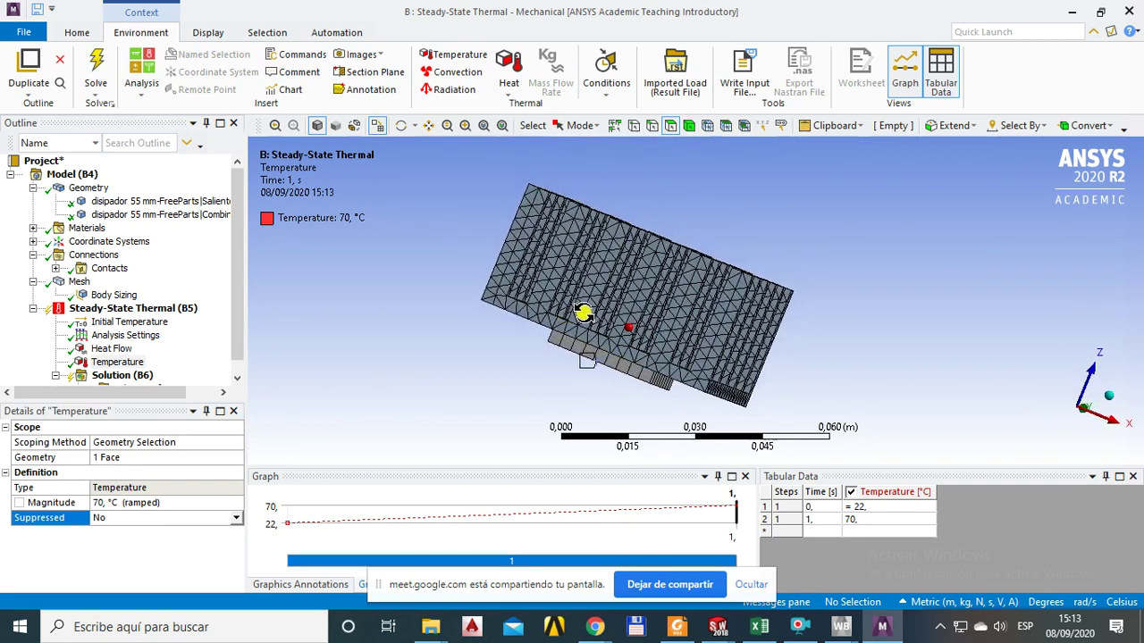
middle_click_drag(643, 332, 602, 354)
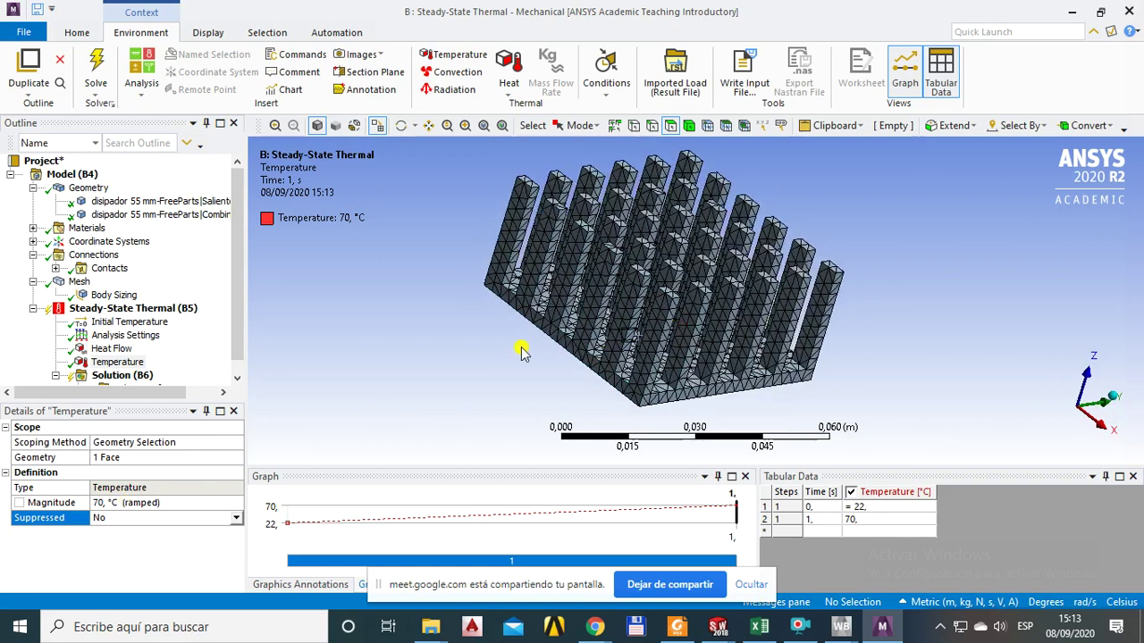
middle_click_drag(683, 344, 542, 367)
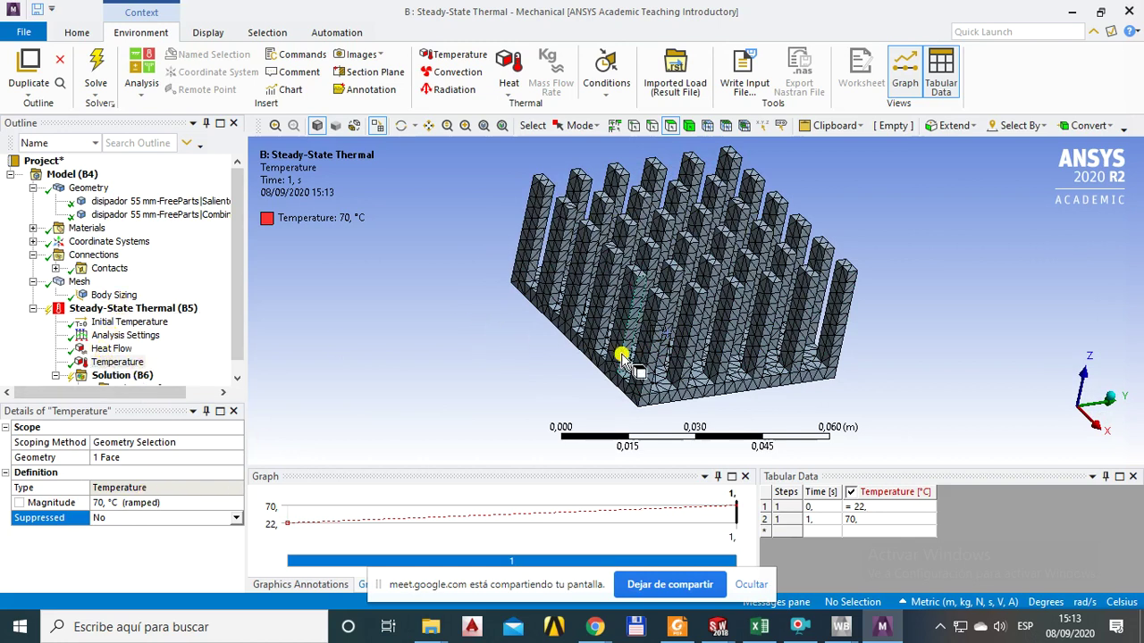
middle_click_drag(675, 357, 717, 294)
middle_click_drag(651, 352, 659, 295)
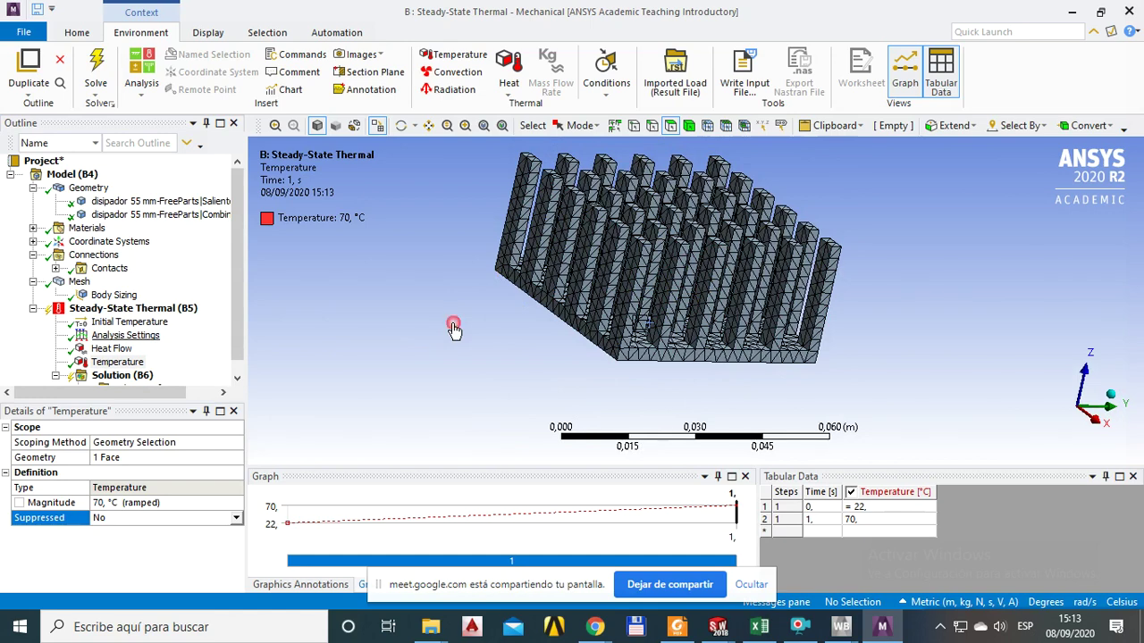
Select the Steady-State Thermal analysis and inspect the heat sink's side faces and the square block's loaded face.
left_click(94, 310)
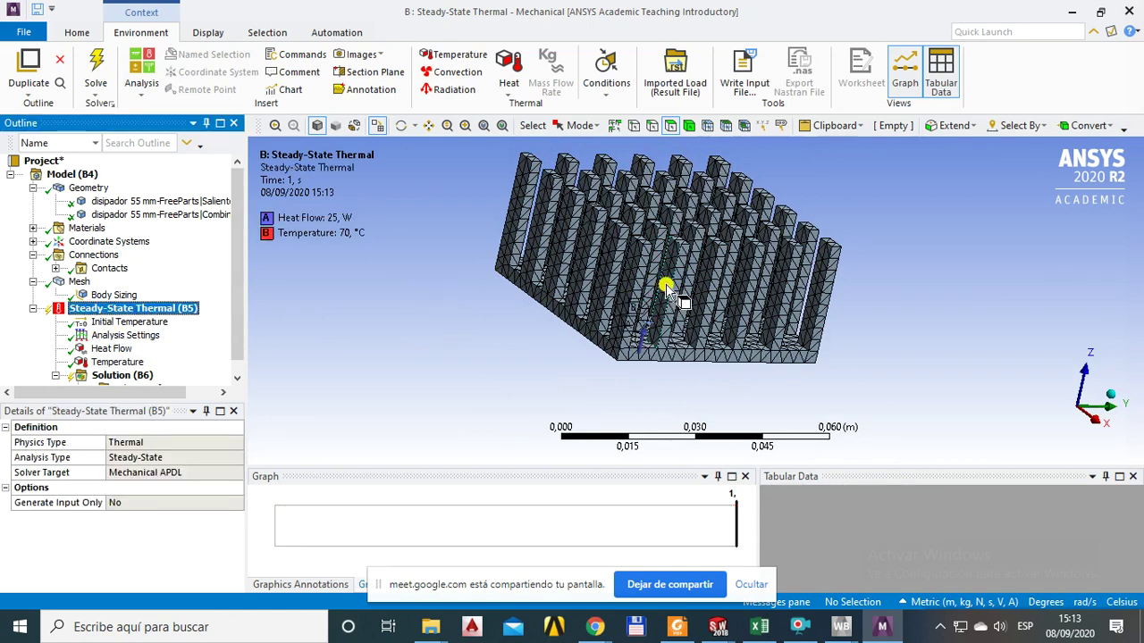
left_click(657, 332)
middle_click_drag(657, 333, 684, 268)
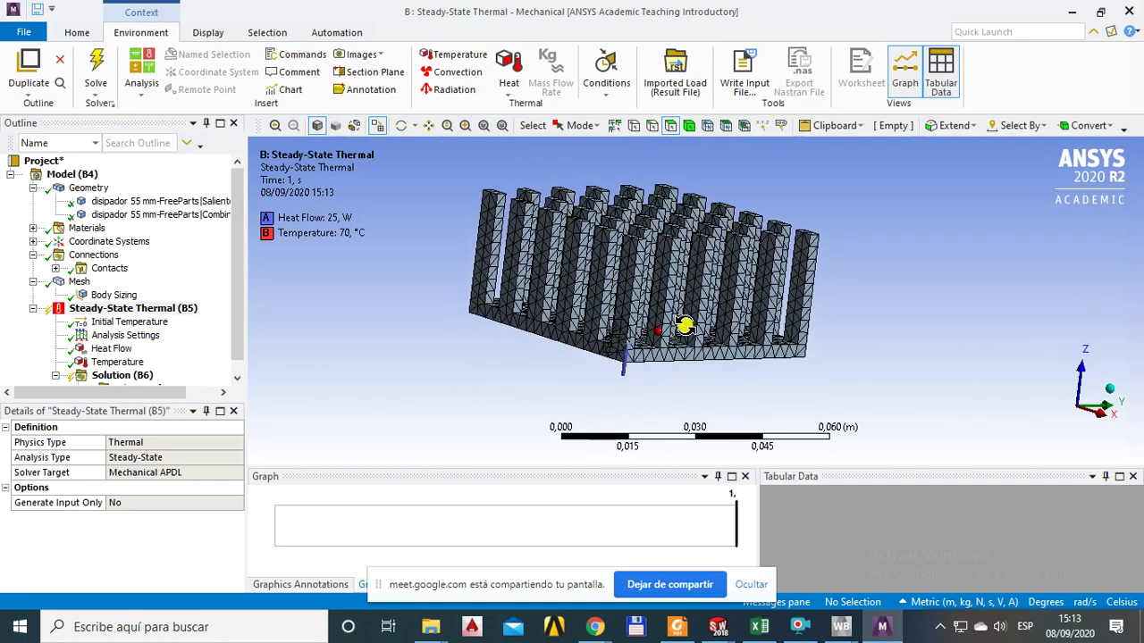
left_click(598, 284)
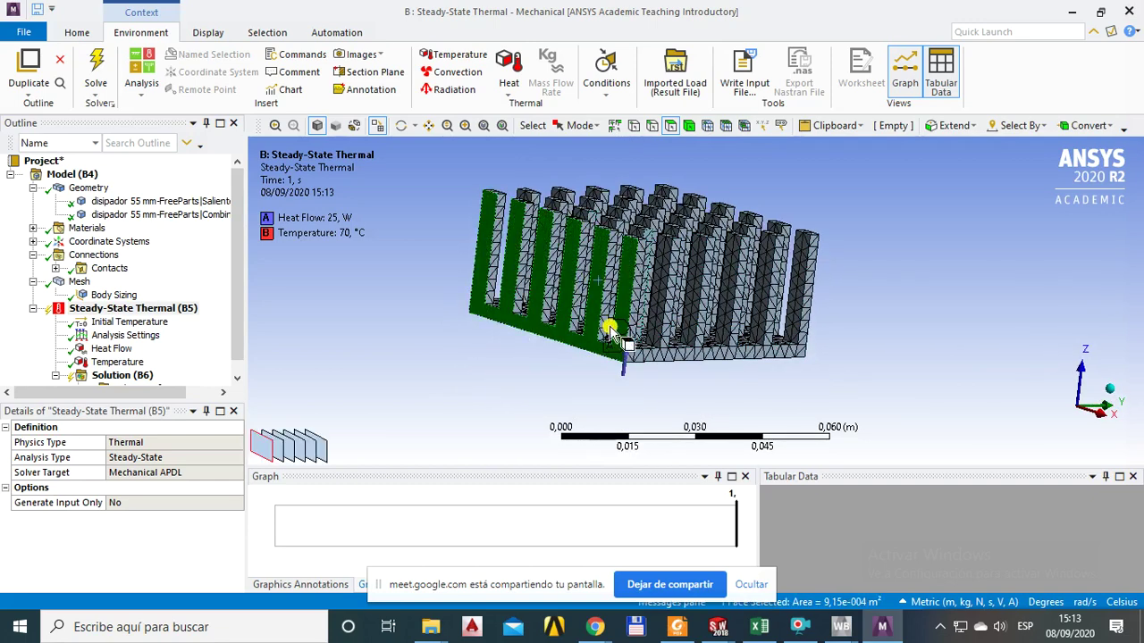
middle_click_drag(543, 334, 705, 268)
left_click(705, 266)
mouse_move(685, 348)
middle_mouse_down()
mouse_move(684, 276)
mouse_move(679, 327)
middle_mouse_up()
left_click(665, 335)
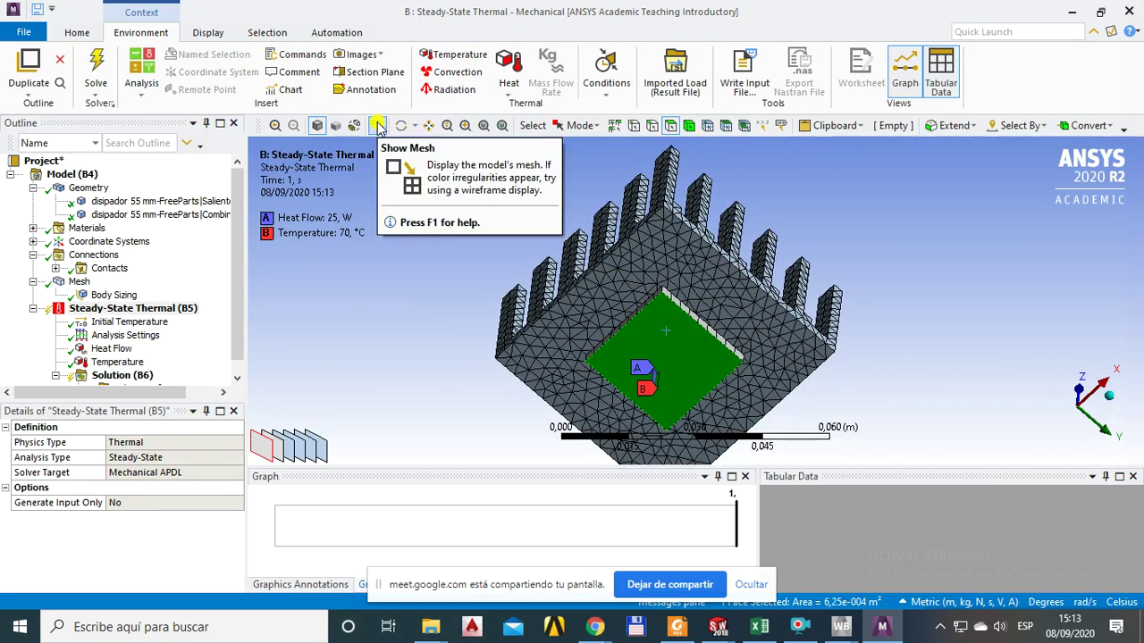
Turn off the mesh display and hide the small square block under the heat sink.
left_click(379, 125)
left_click(866, 261)
left_click(685, 348)
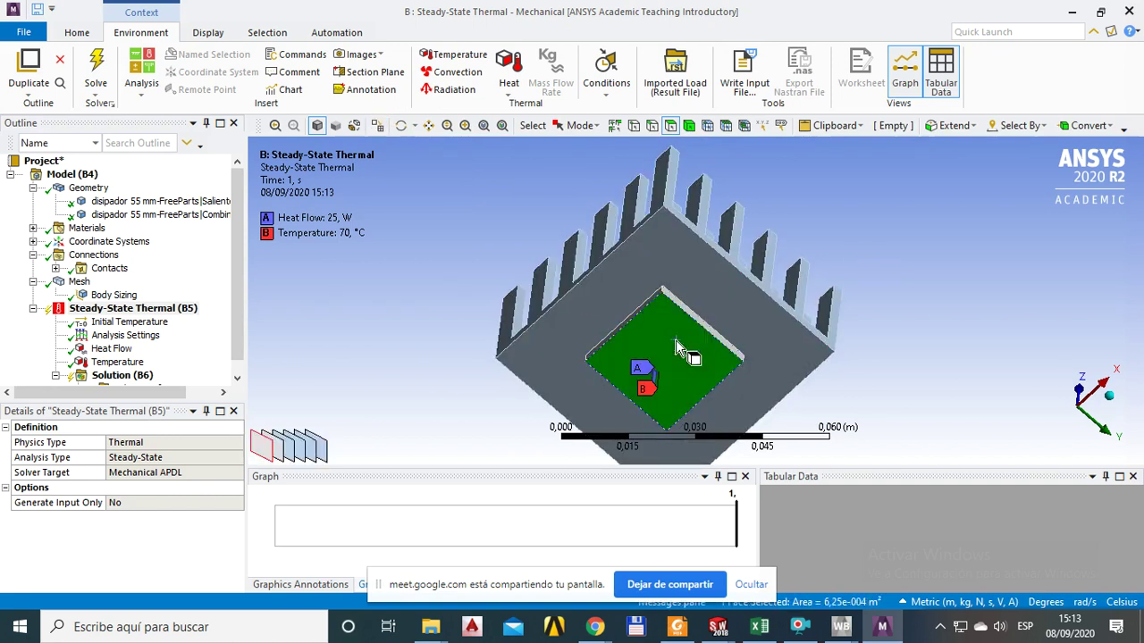
right_click(676, 333)
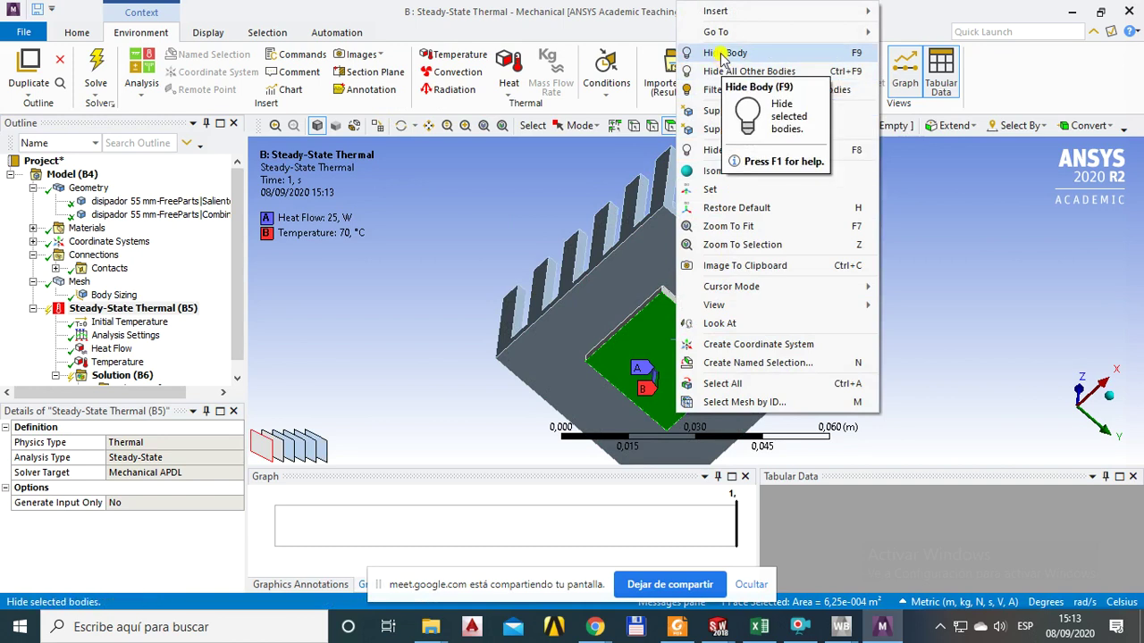
left_click(798, 54)
Select all faces of the finned heat sink body and check the selection on its underside.
middle_click_drag(664, 272, 652, 300)
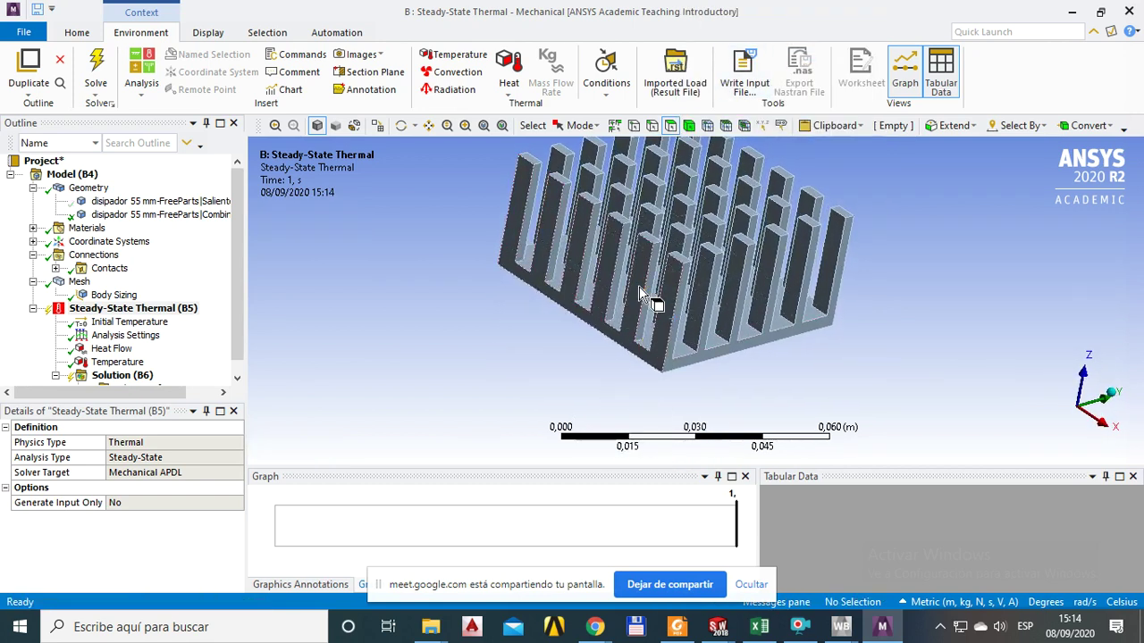
left_click(645, 293)
right_click(639, 290)
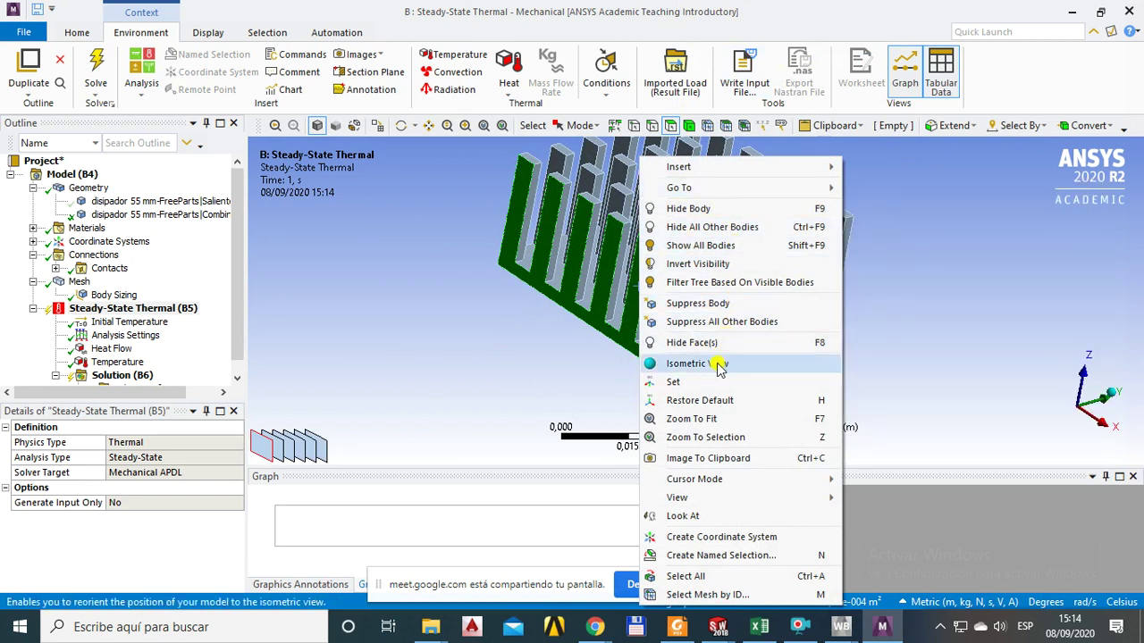
left_click(598, 401)
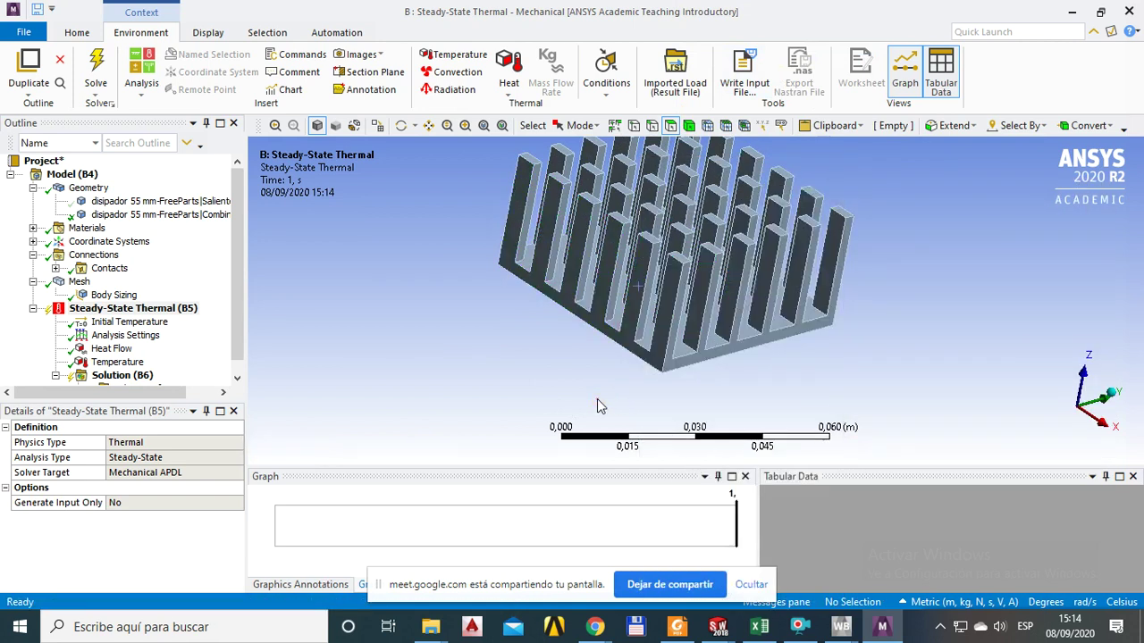
left_click(645, 268)
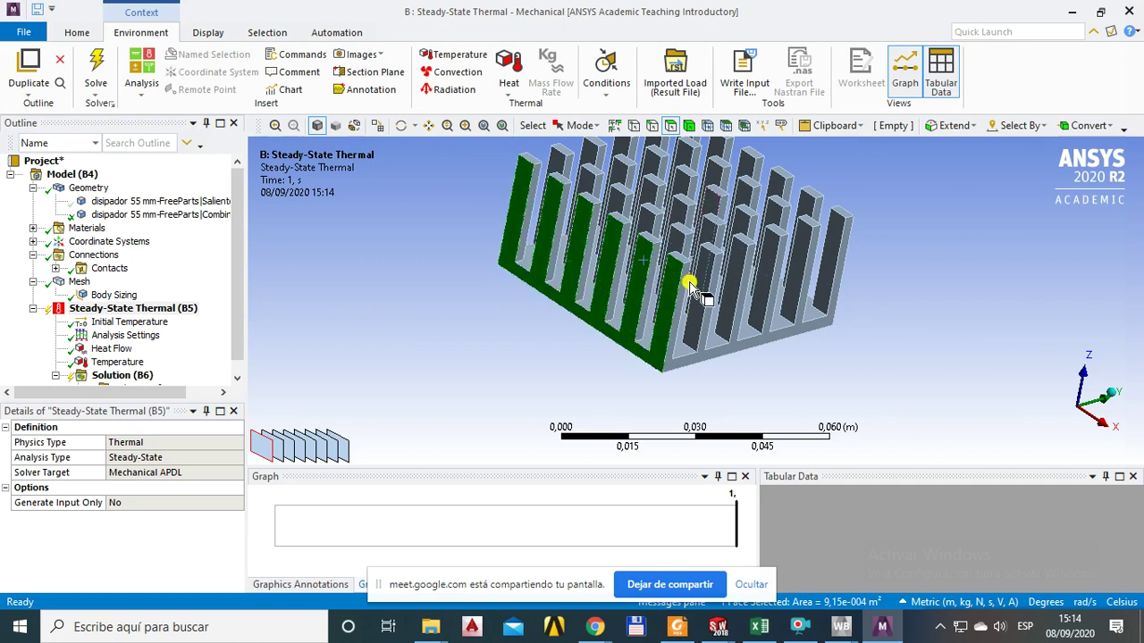
right_click(640, 210)
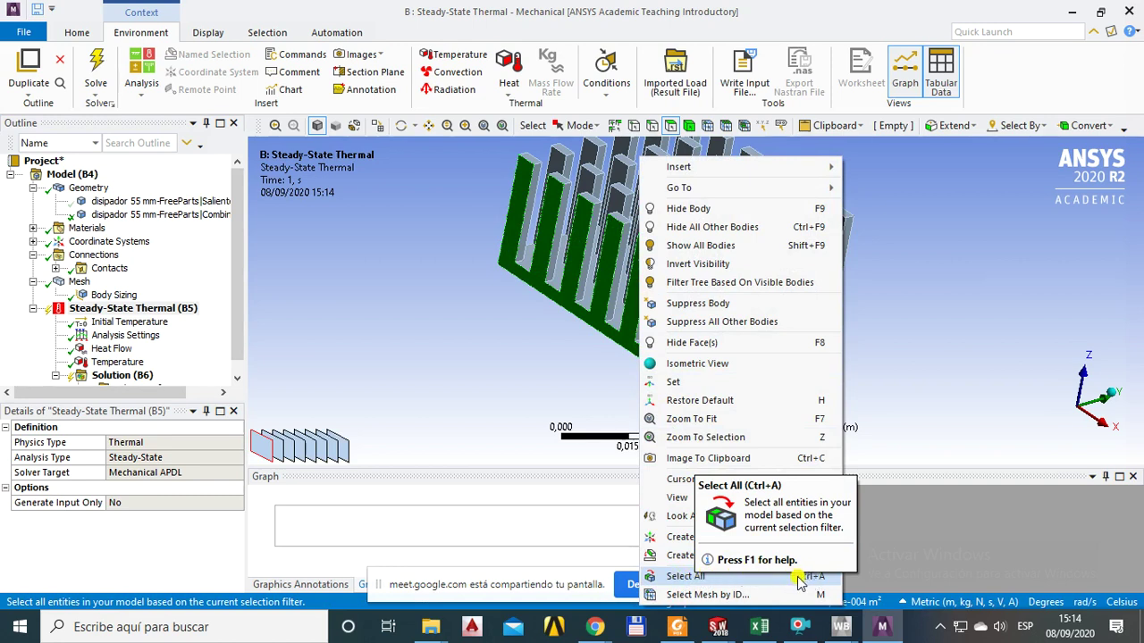
left_click(684, 577)
middle_click_drag(811, 266, 835, 219)
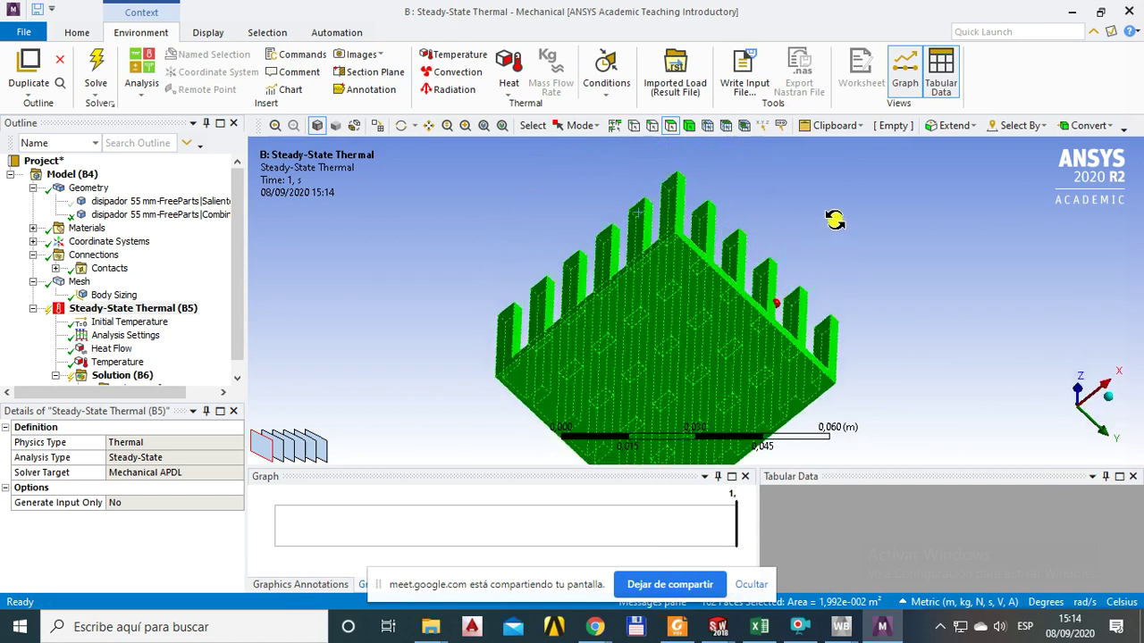
Inspect the selected heat sink faces and remove the base's flat underside from the selection.
middle_click_drag(641, 337, 734, 399)
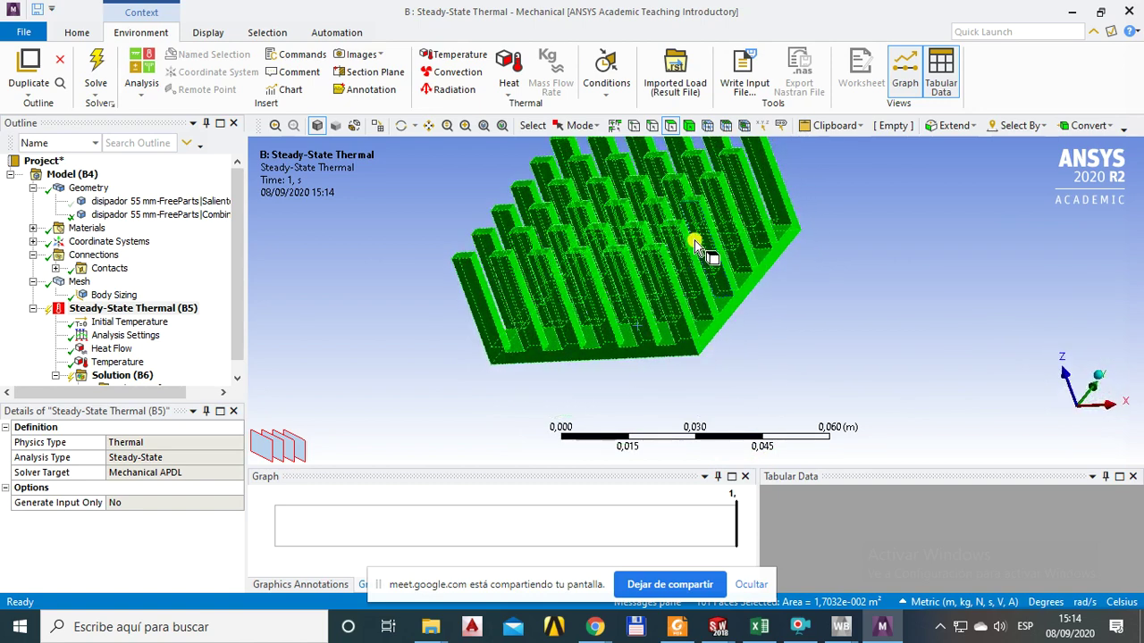
middle_click_drag(652, 286, 726, 269)
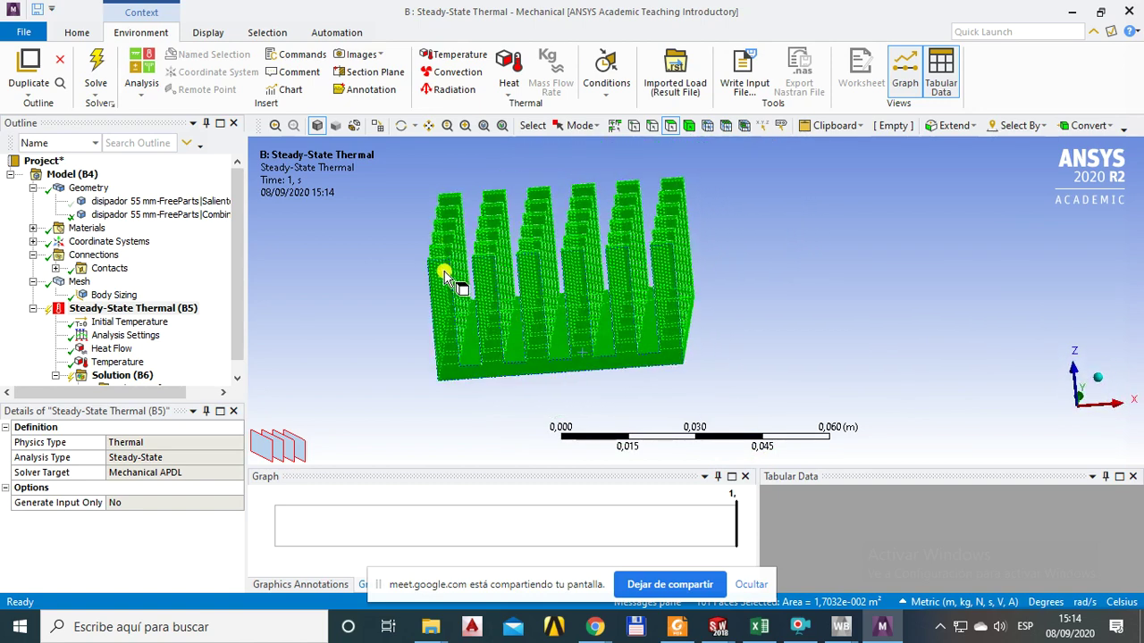
middle_click_drag(659, 260, 491, 296)
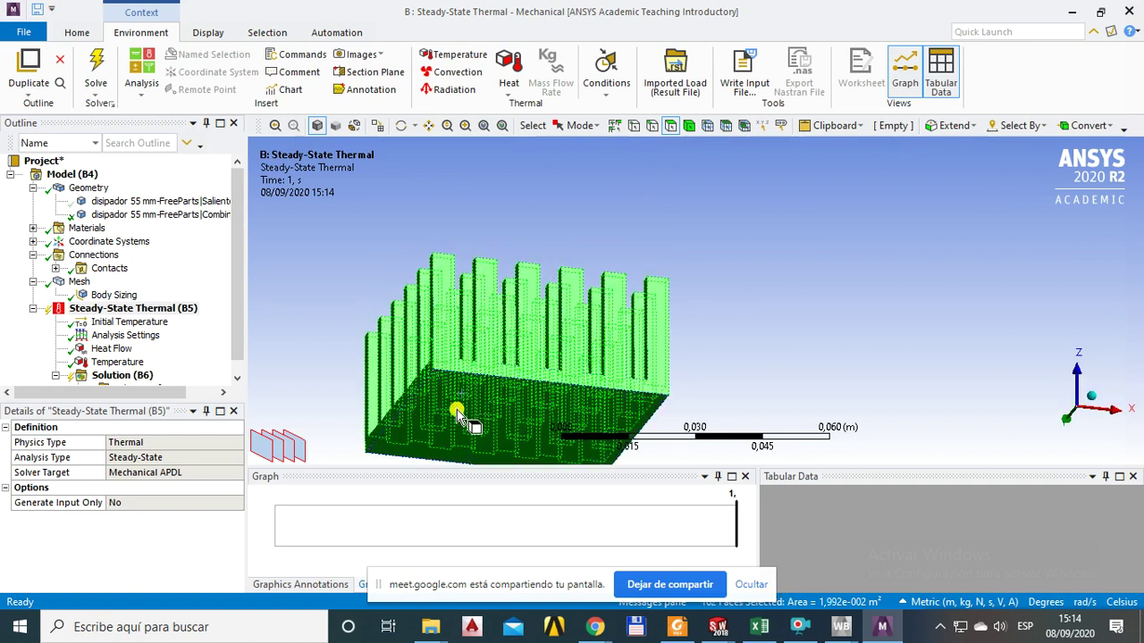
middle_click_drag(442, 408, 605, 269)
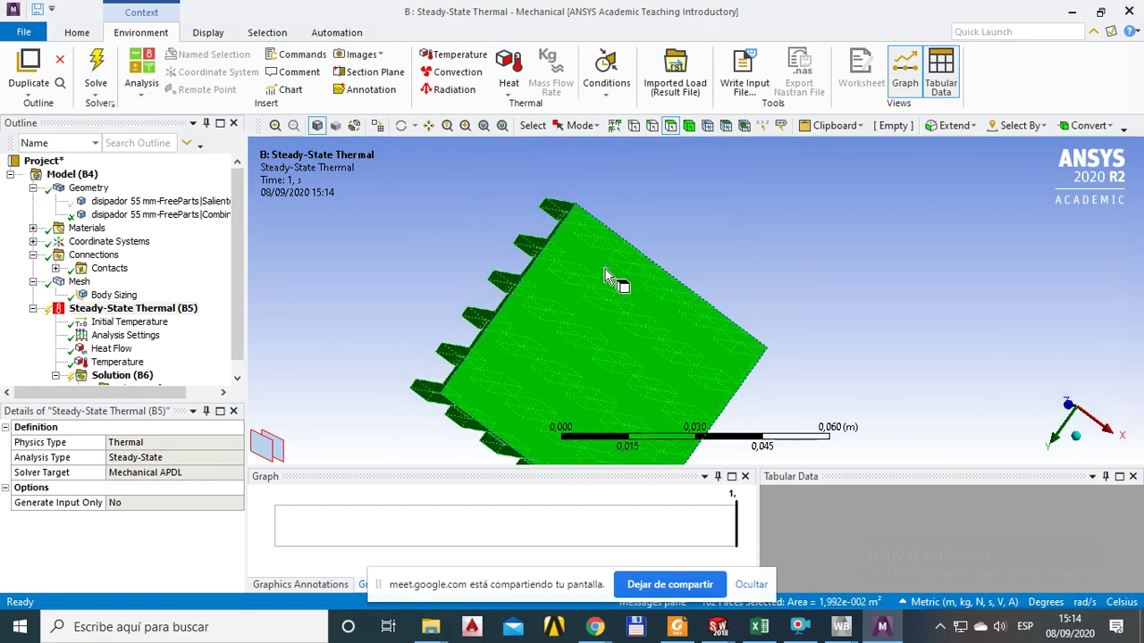
Insert a convection load in the steady-state thermal analysis on the selected heat sink faces and check its coverage on the fins.
left_click(100, 312)
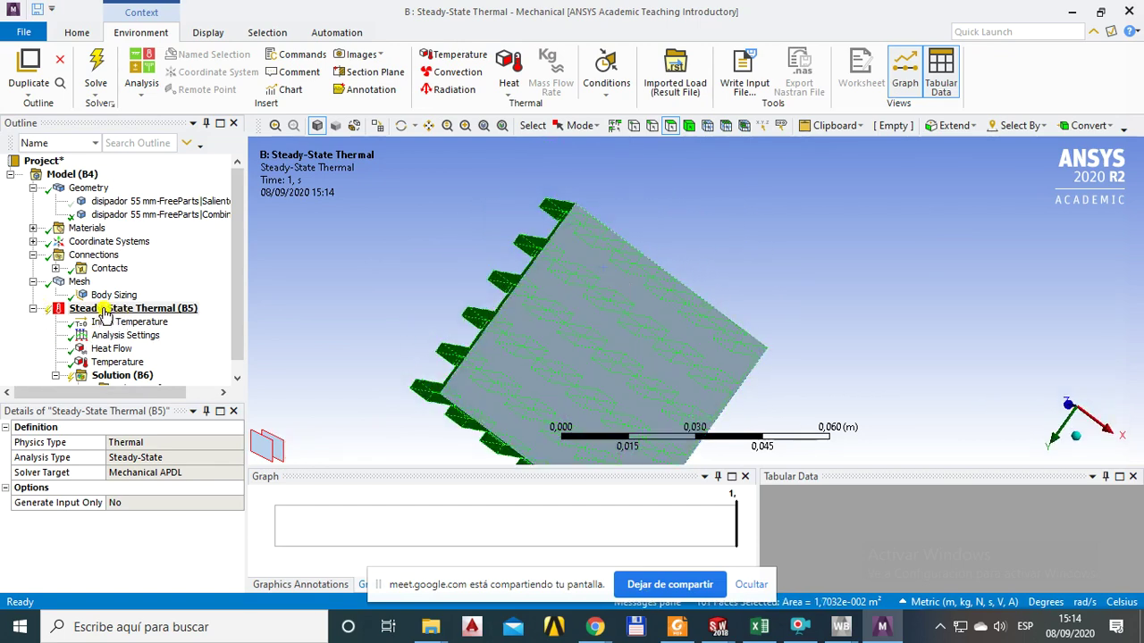
right_click(103, 311)
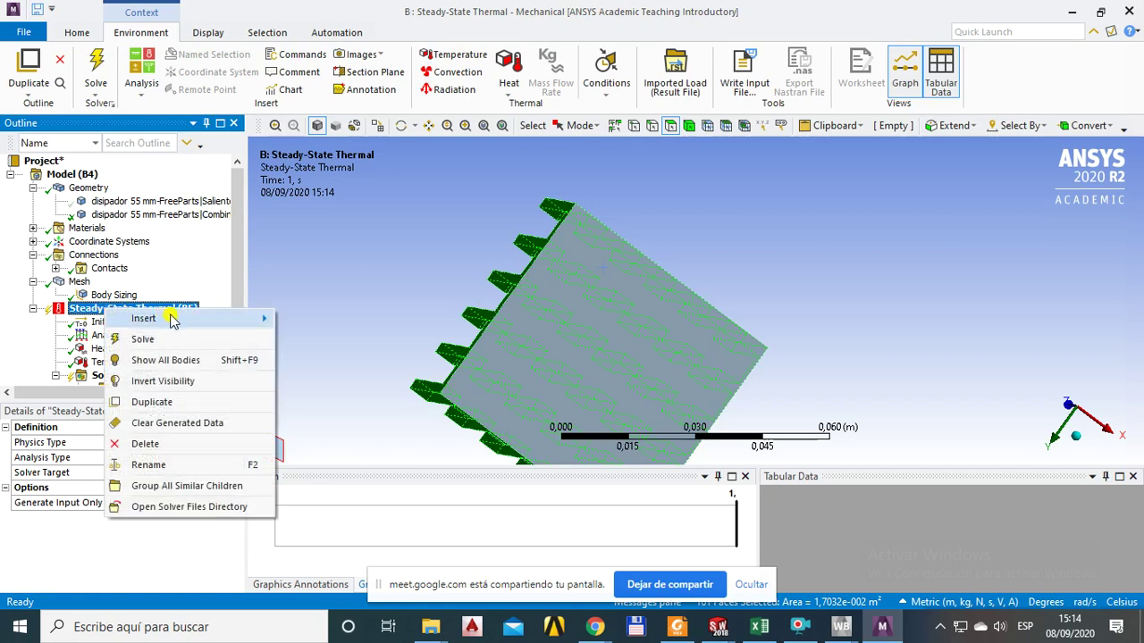
mouse_move(206, 320)
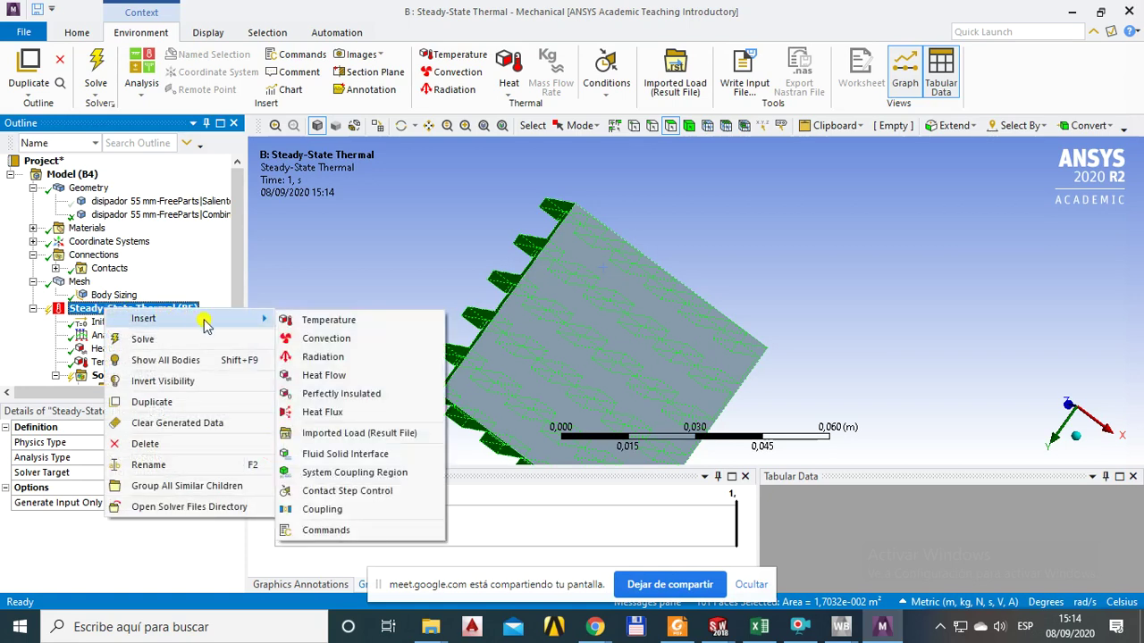
left_click(338, 344)
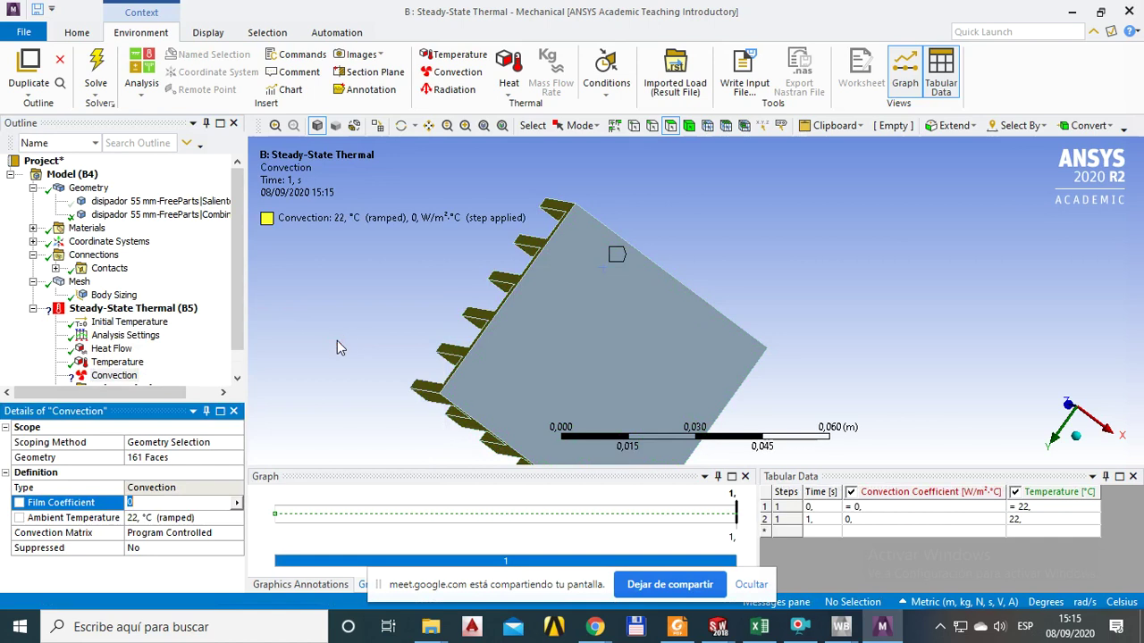
middle_click_drag(650, 312, 638, 408)
middle_click_drag(697, 303, 748, 345)
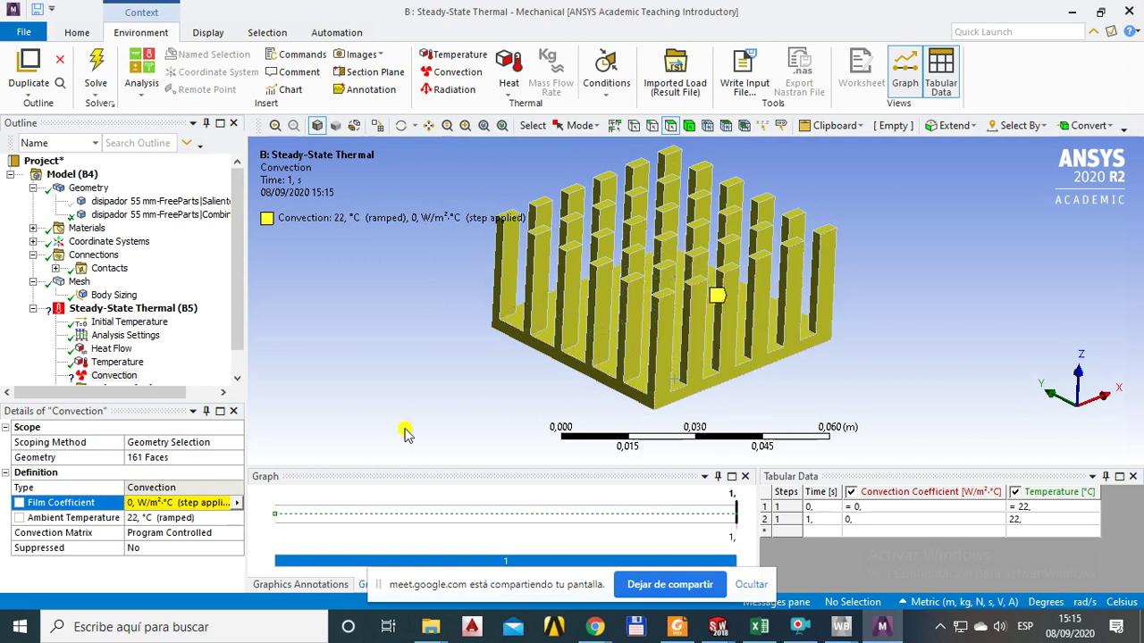
Import the temperature-dependent data "Stagnant Air - Simplified Case" as the convection's film coefficient.
left_click(167, 503)
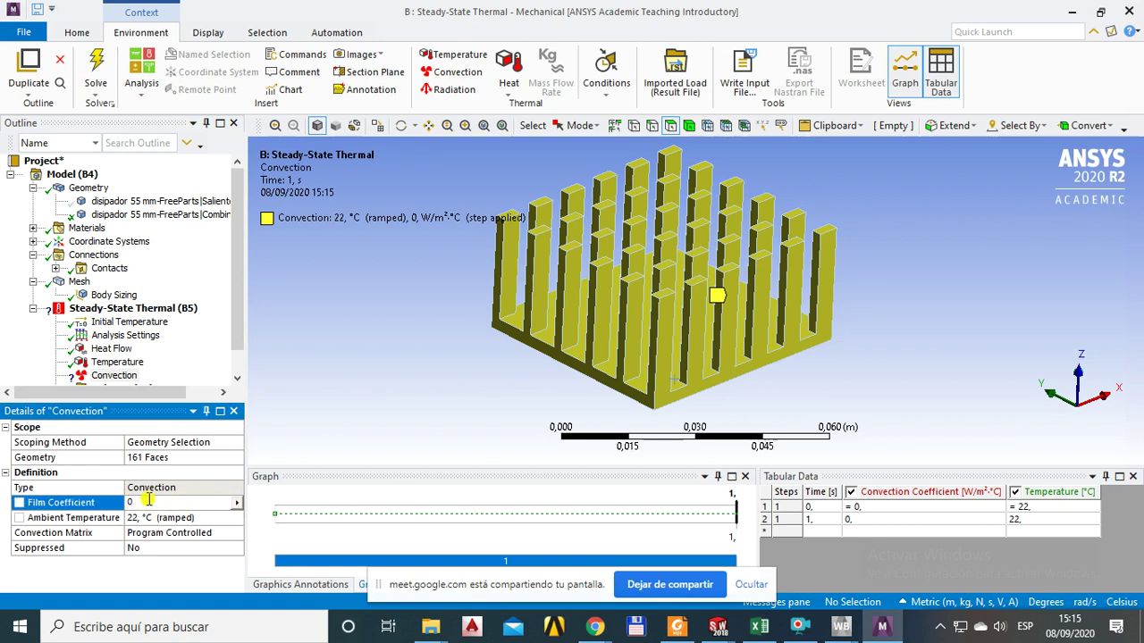
left_click(238, 507)
left_click(237, 503)
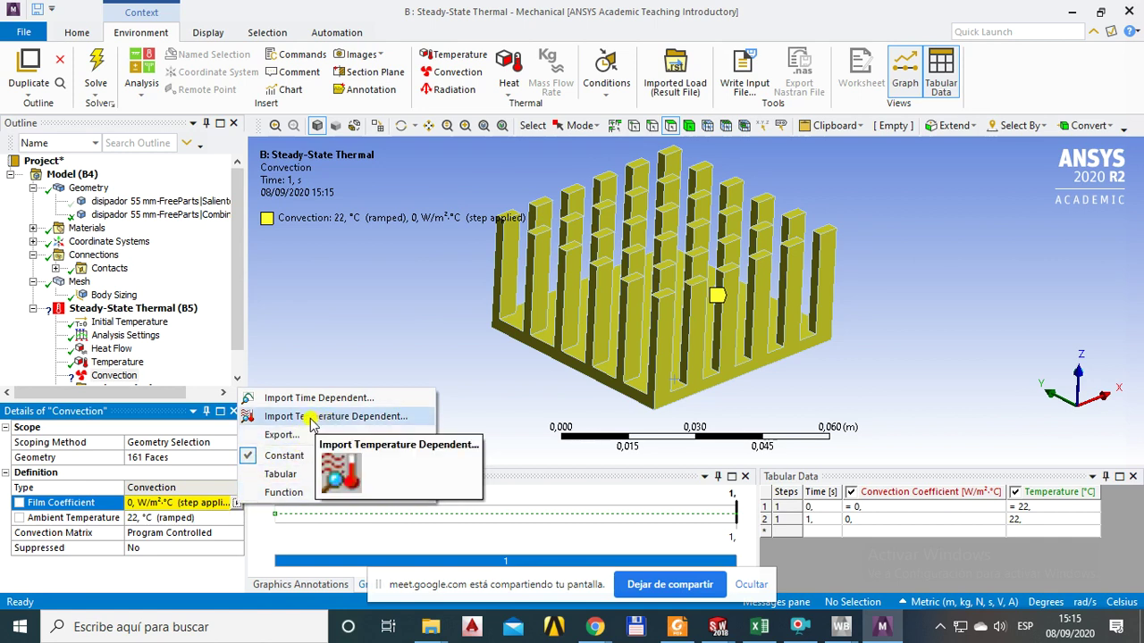
left_click(360, 419)
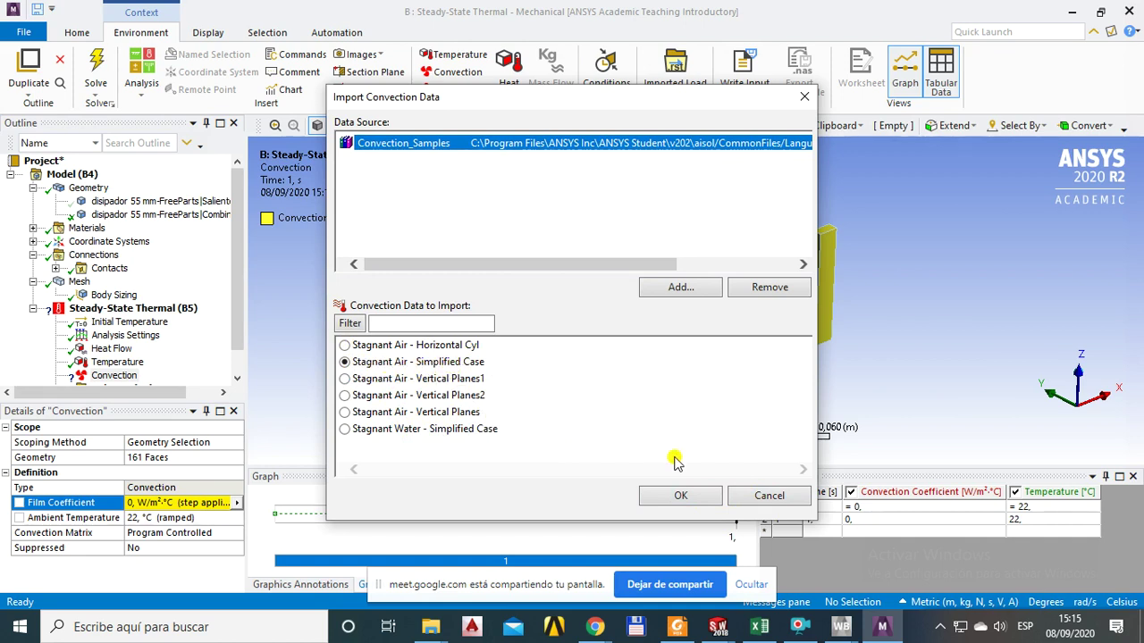
left_click(679, 496)
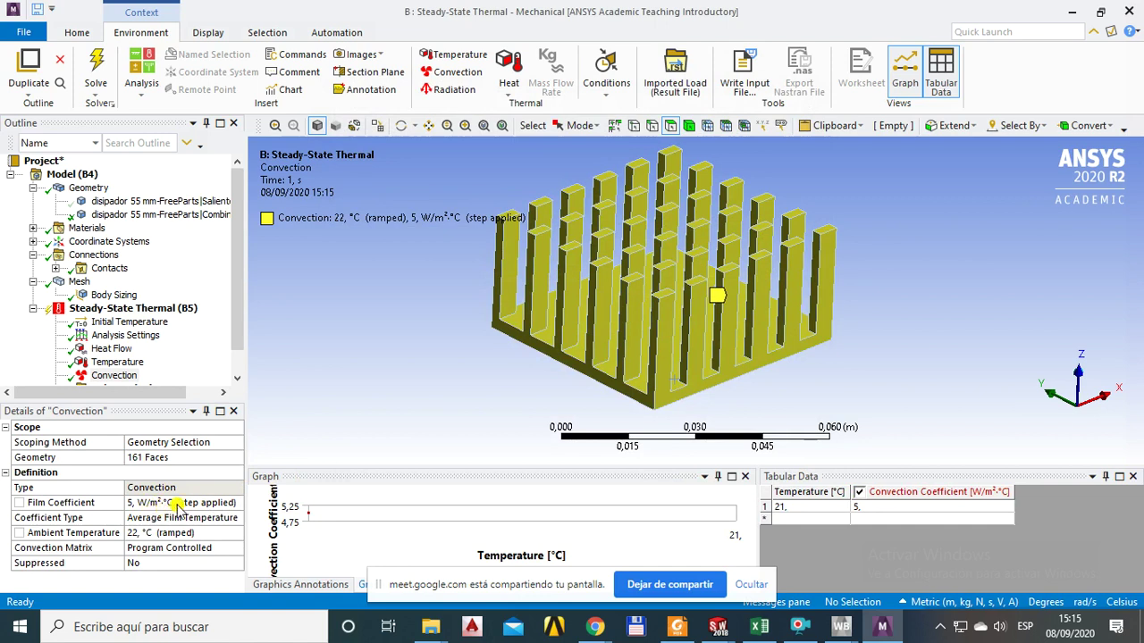
mouse_move(557, 399)
middle_mouse_down()
mouse_move(536, 365)
mouse_move(549, 386)
middle_mouse_up()
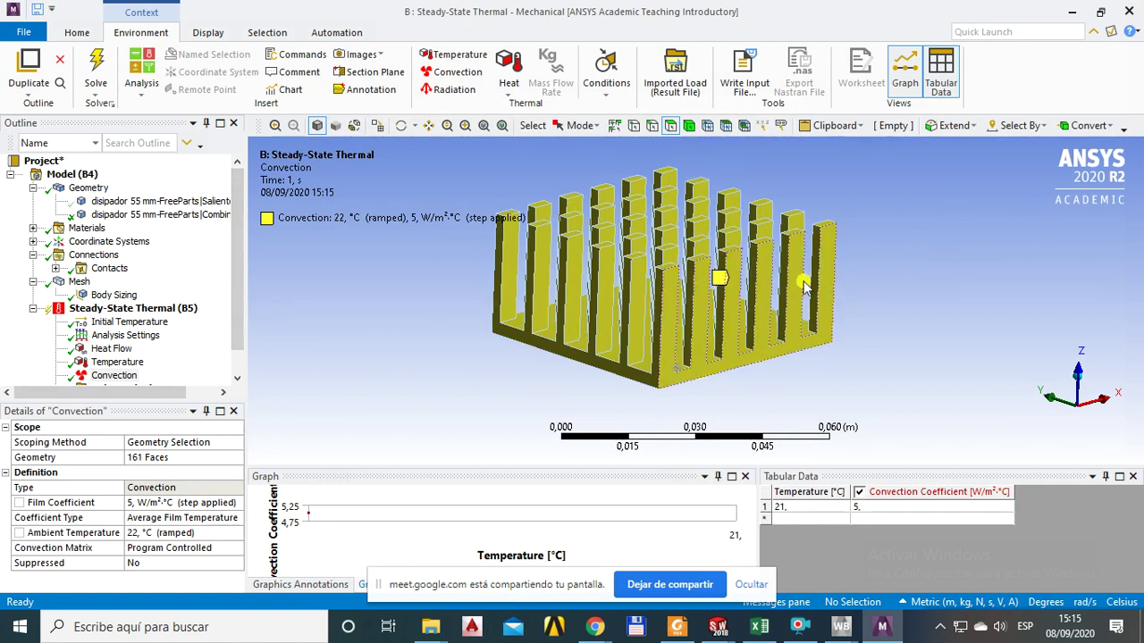
Insert a thermal Temperature result for all bodies under the solution.
scroll(243, 329, "down", 1)
left_click(123, 362)
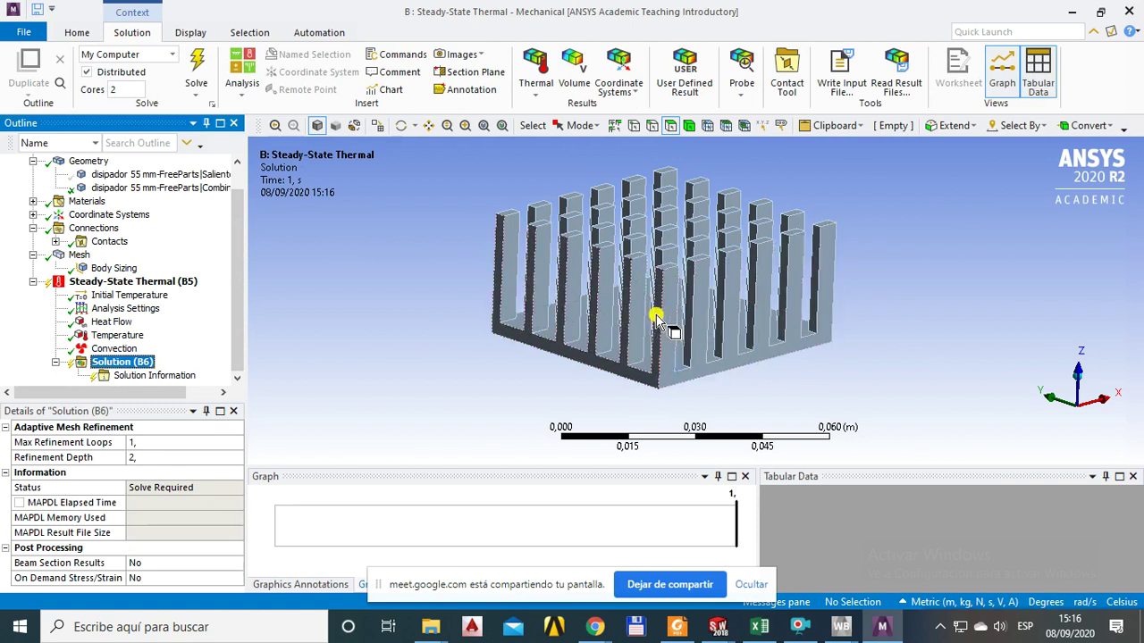
middle_click_drag(720, 349, 753, 332)
middle_click_drag(542, 322, 628, 331)
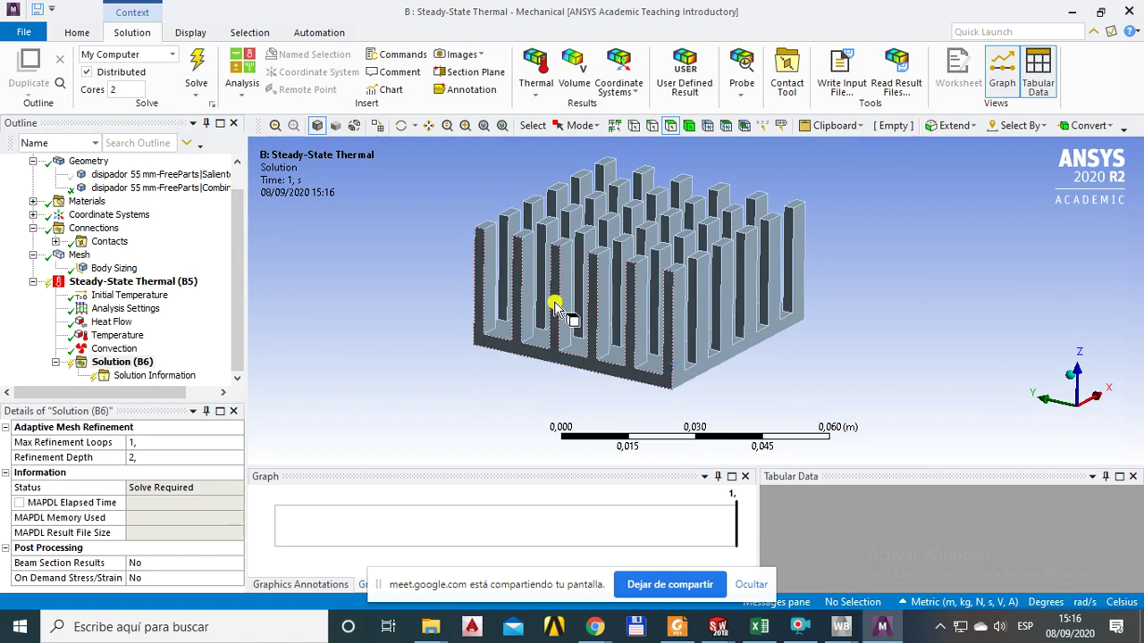
left_click(142, 377)
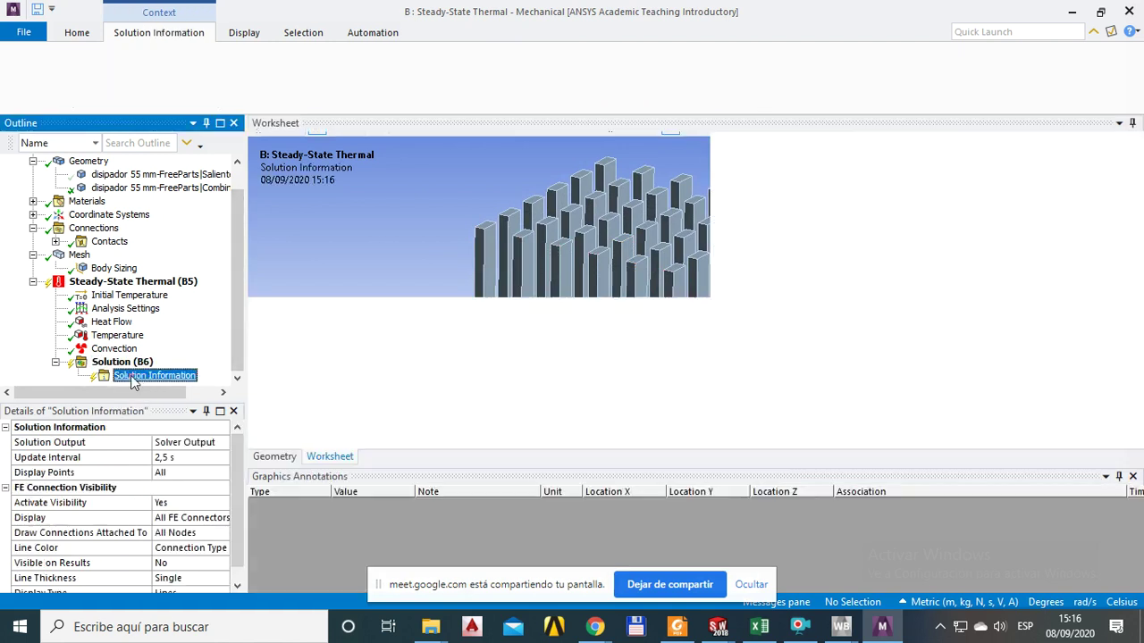
left_click(135, 364)
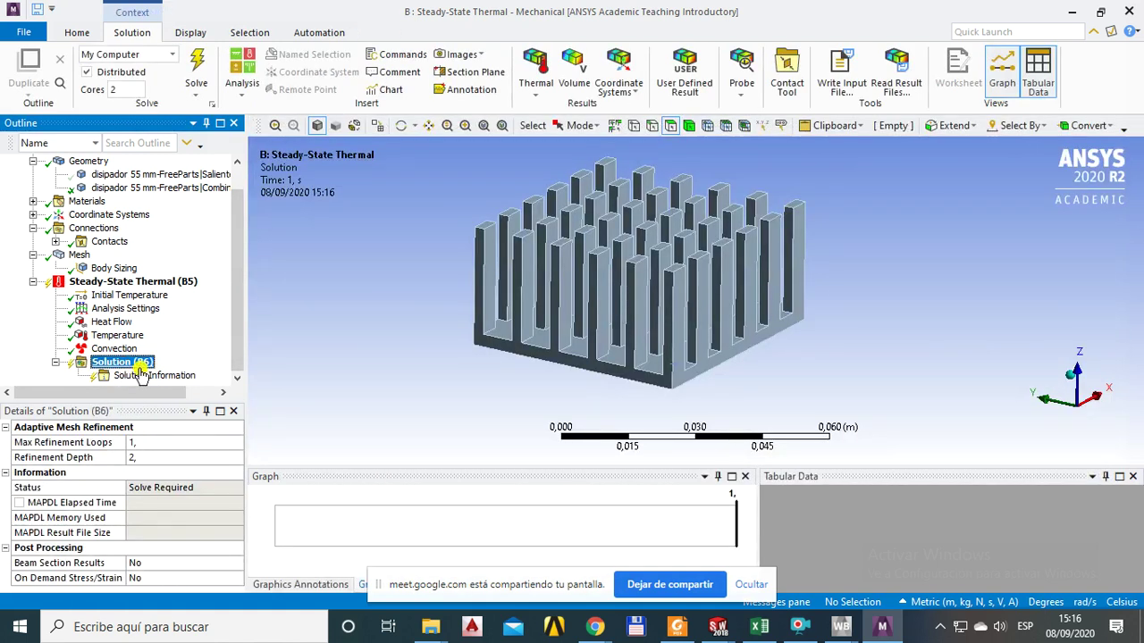
right_click(103, 365)
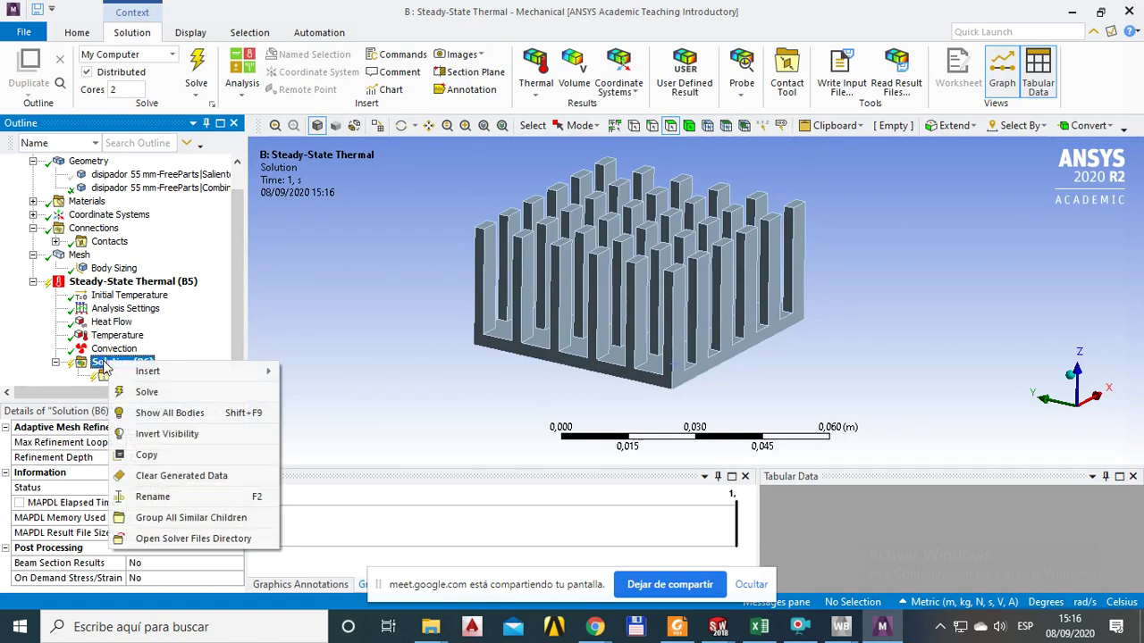
mouse_move(158, 371)
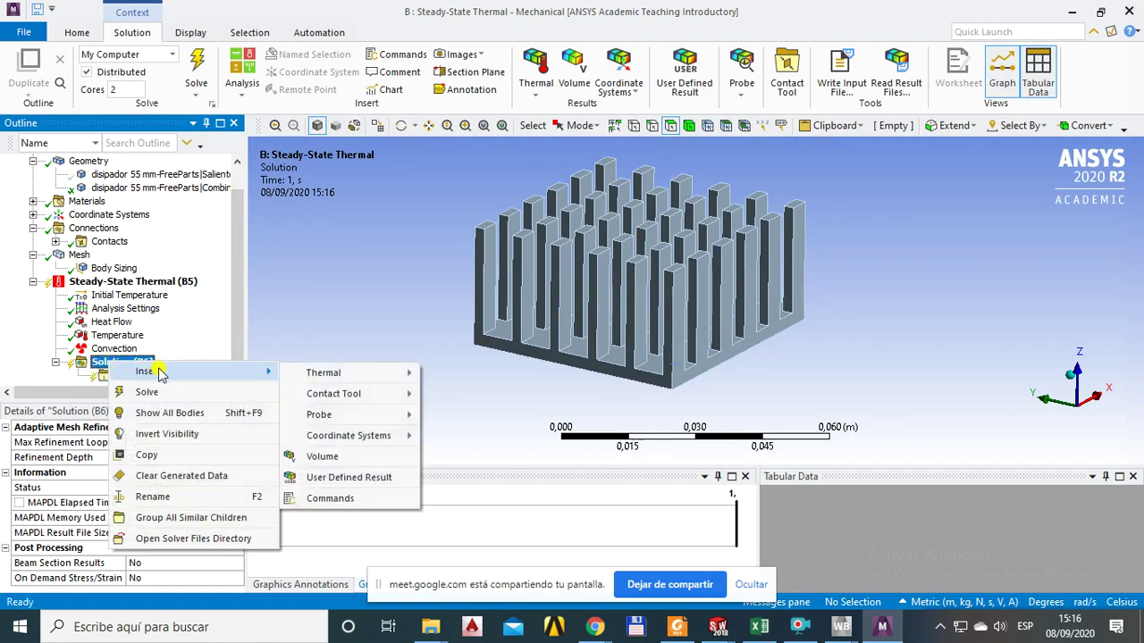
mouse_move(362, 377)
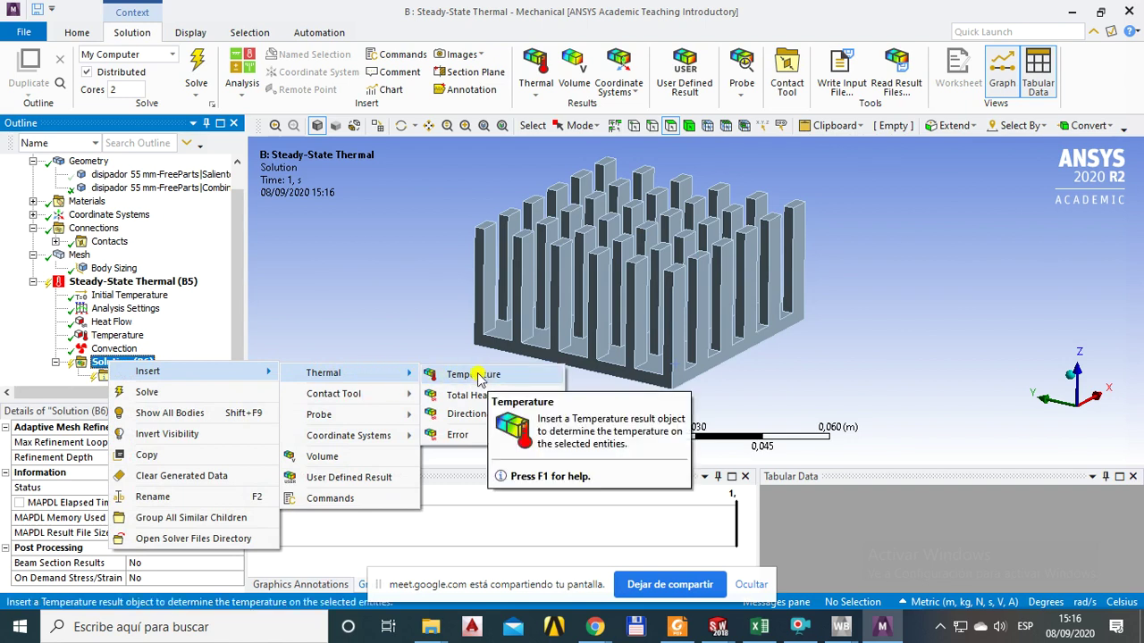
left_click(450, 375)
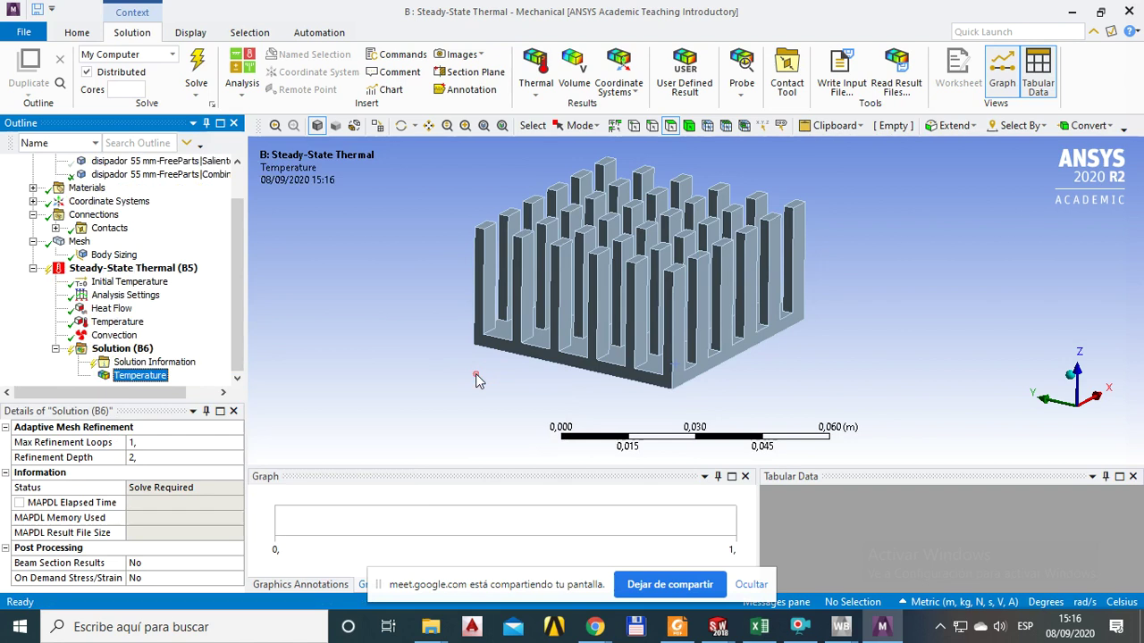
Insert a Total Heat Flux result for all bodies under the solution.
left_click(119, 348)
right_click(114, 350)
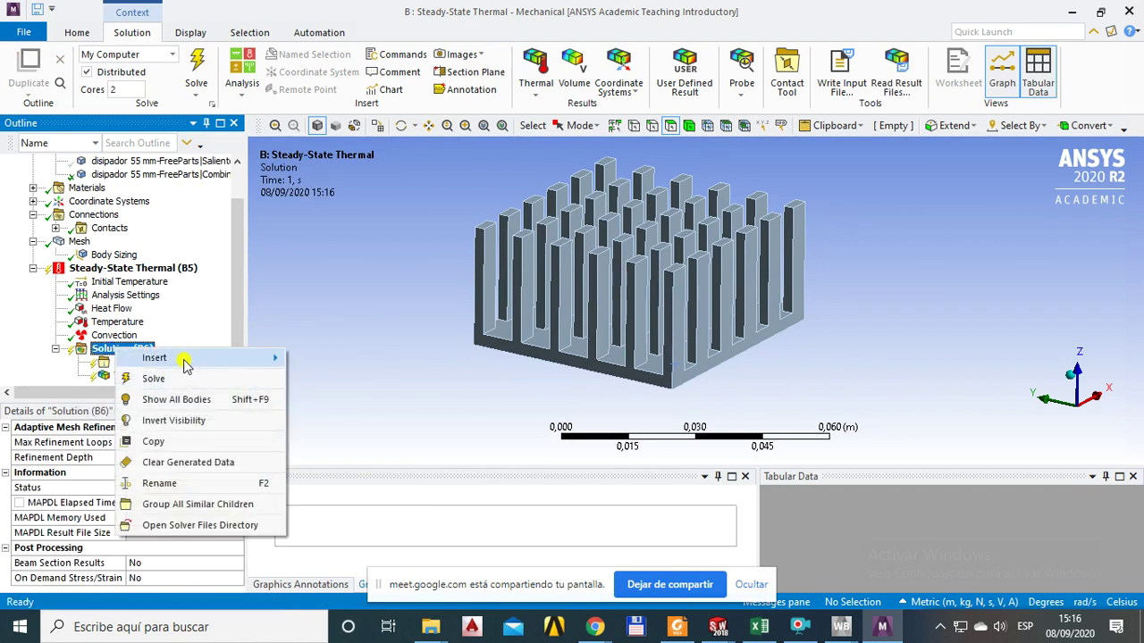
mouse_move(219, 358)
mouse_move(352, 407)
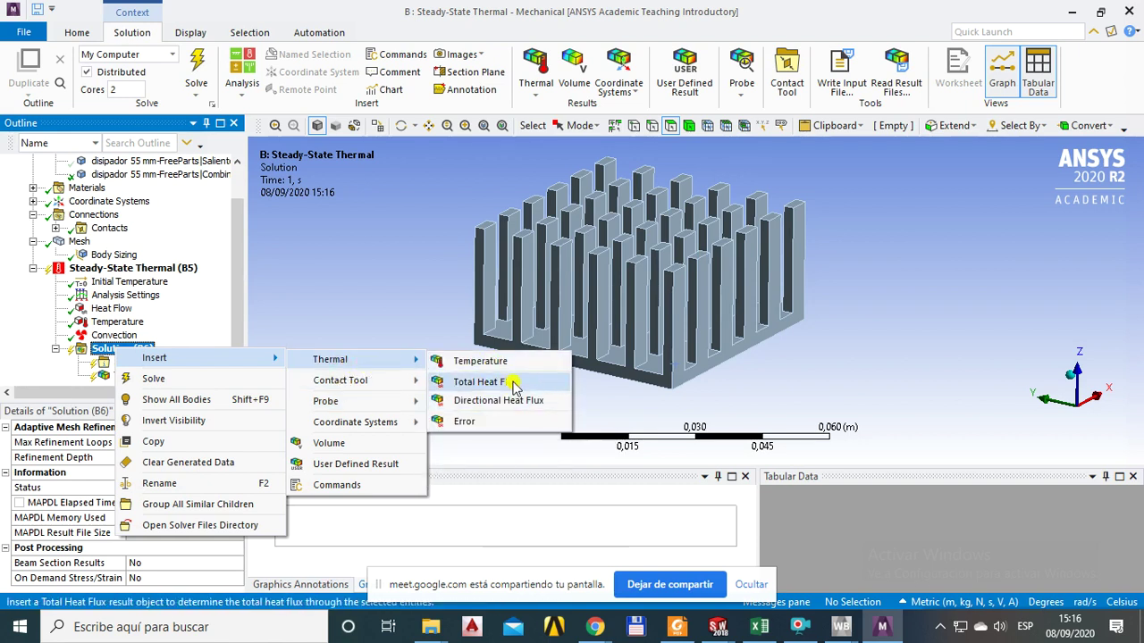
left_click(496, 383)
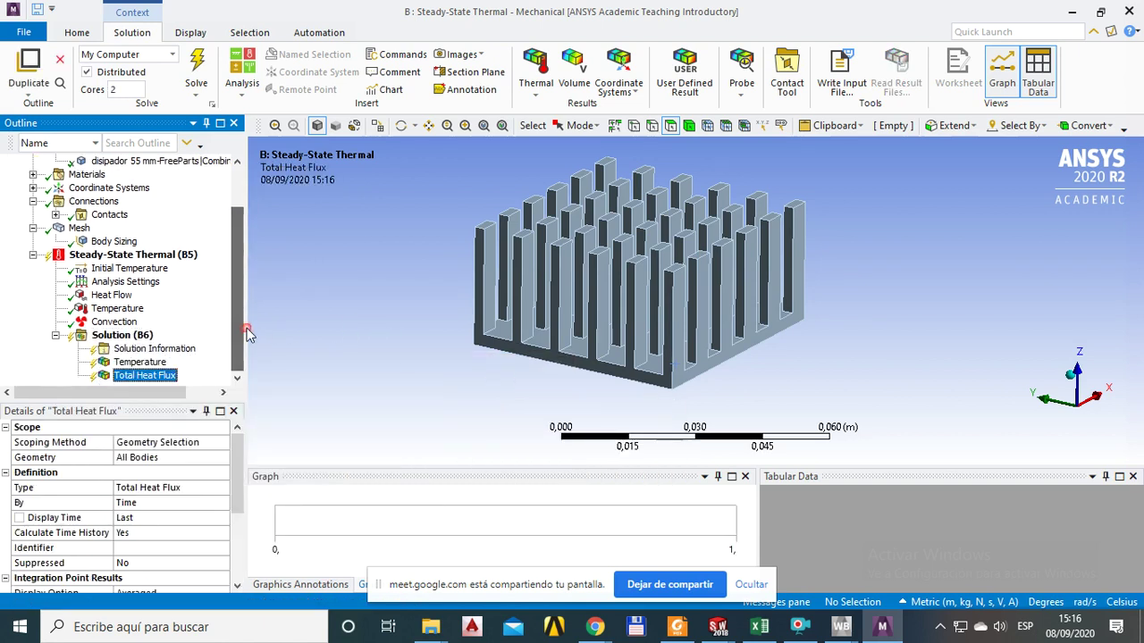
left_click(116, 336)
left_click(144, 376)
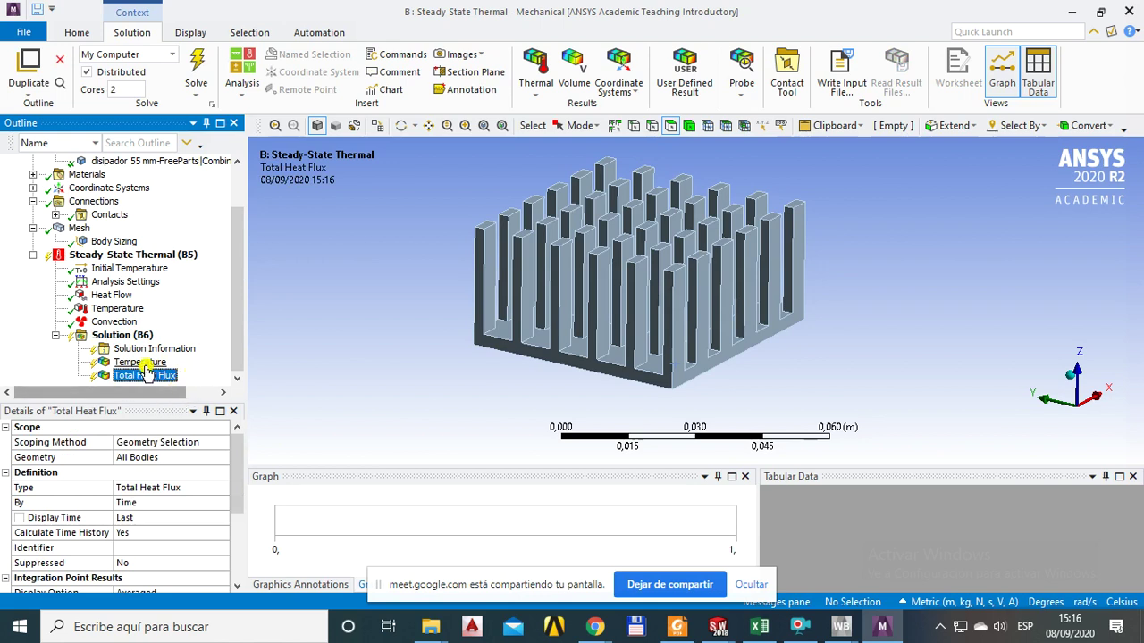
left_click(105, 335)
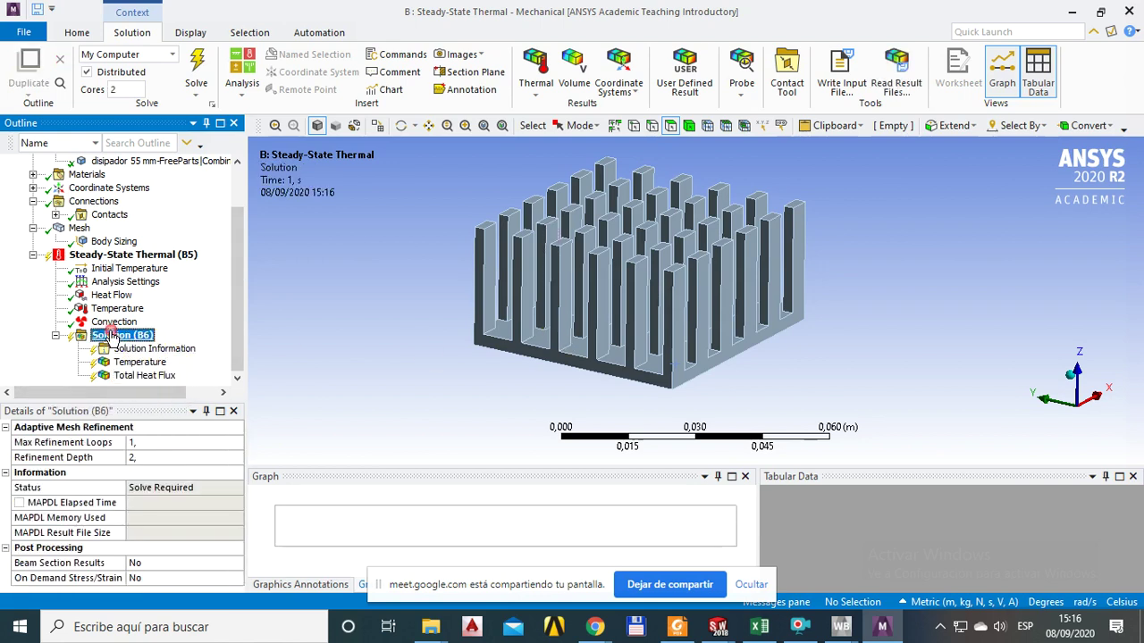
right_click(109, 335)
mouse_move(375, 345)
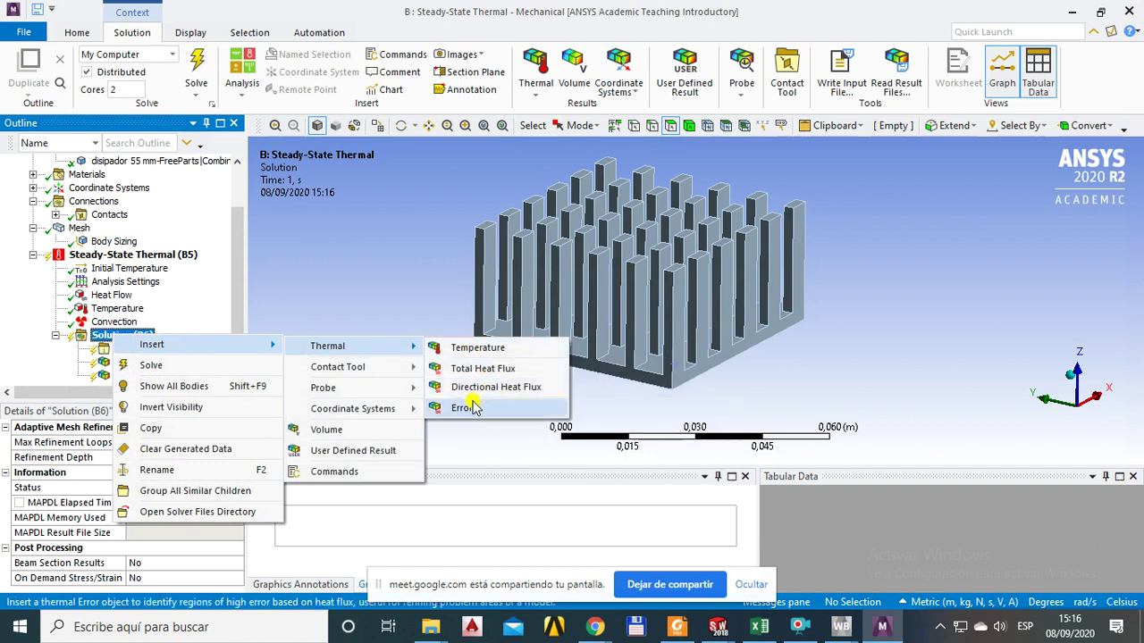
mouse_move(364, 370)
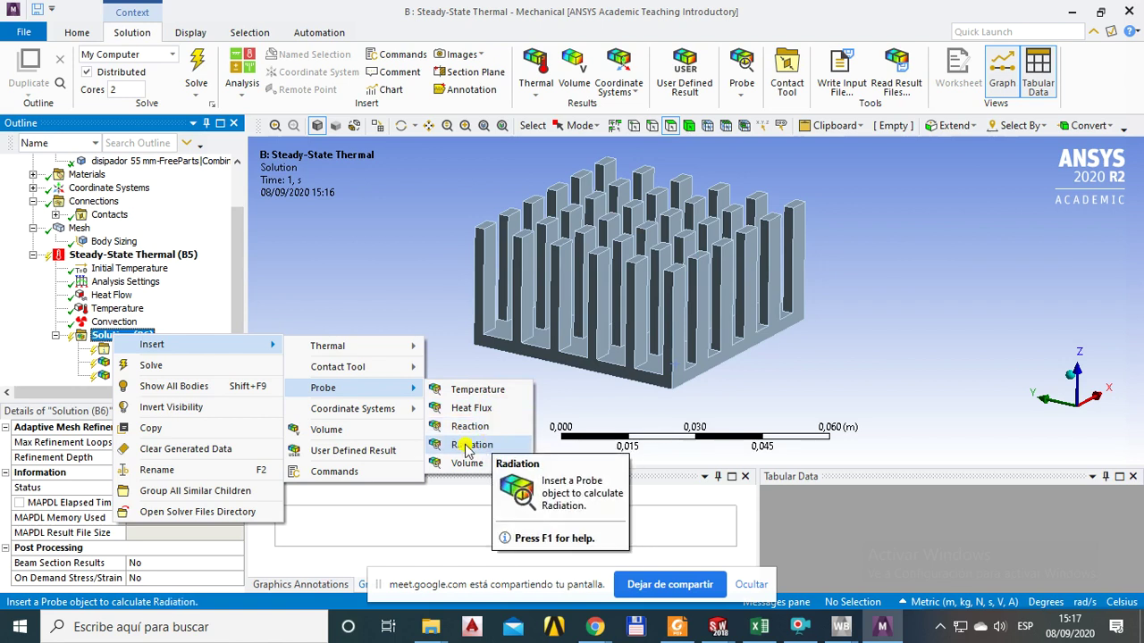
left_click(390, 293)
Solve the steady-state thermal analysis.
left_click(115, 338)
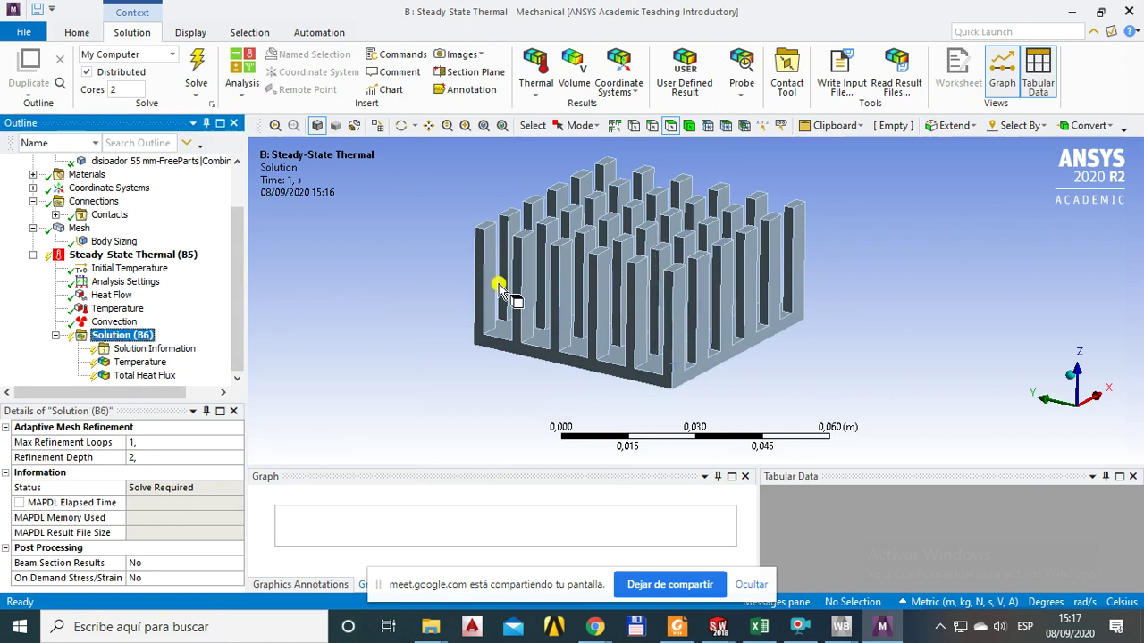
right_click(115, 336)
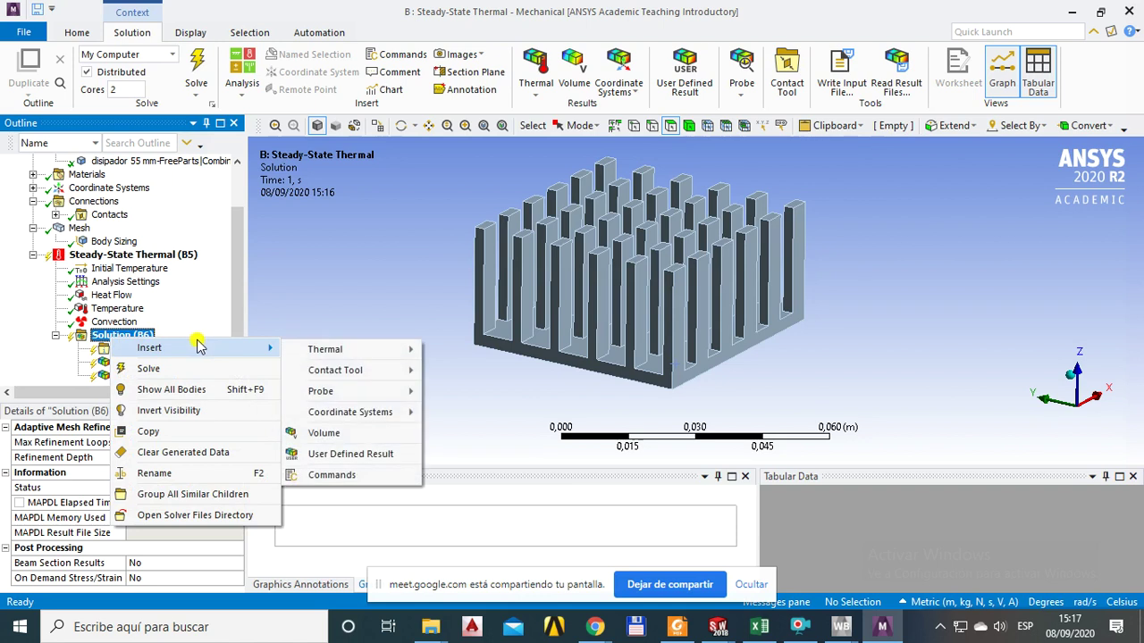
left_click(149, 369)
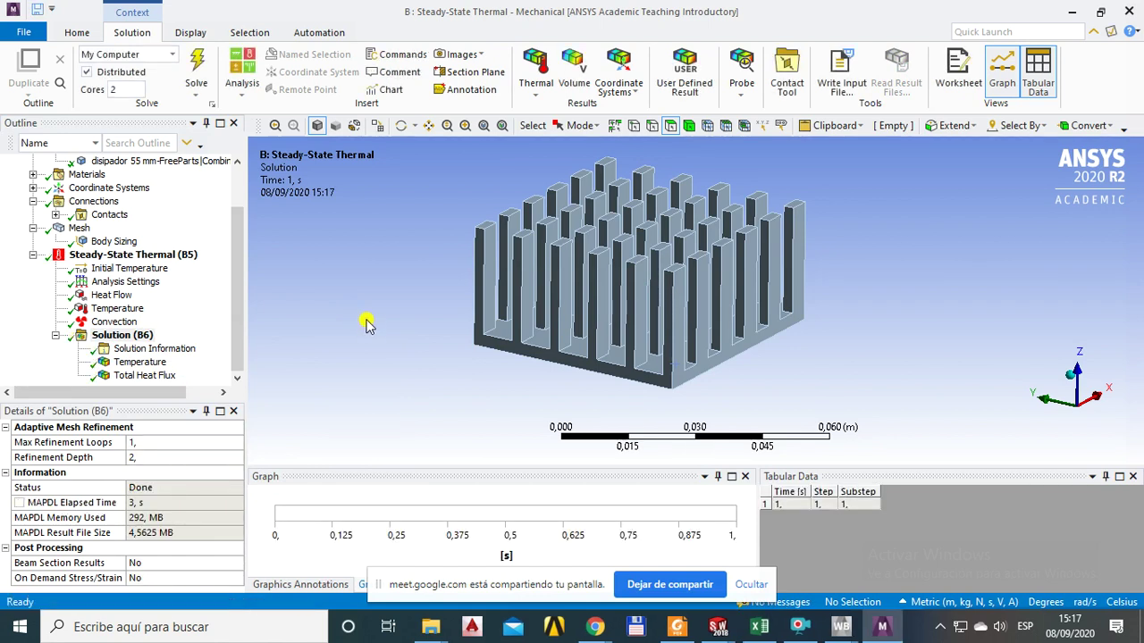
Examine the Temperature and Total Heat Flux results on the heat sink from several angles.
left_click(141, 364)
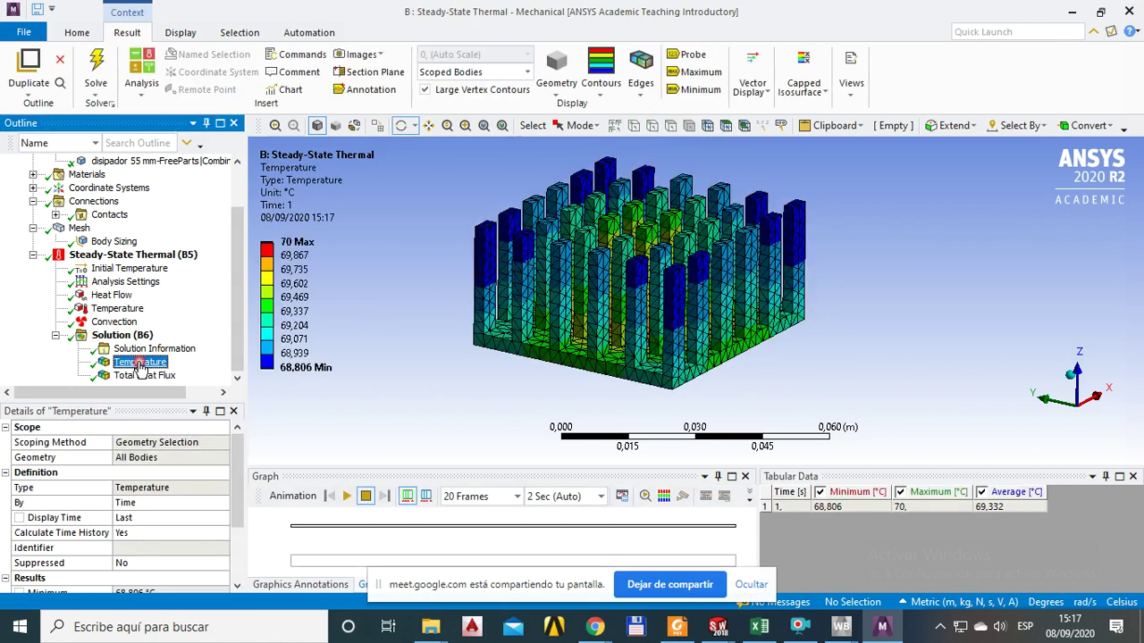
middle_click_drag(613, 286, 626, 322)
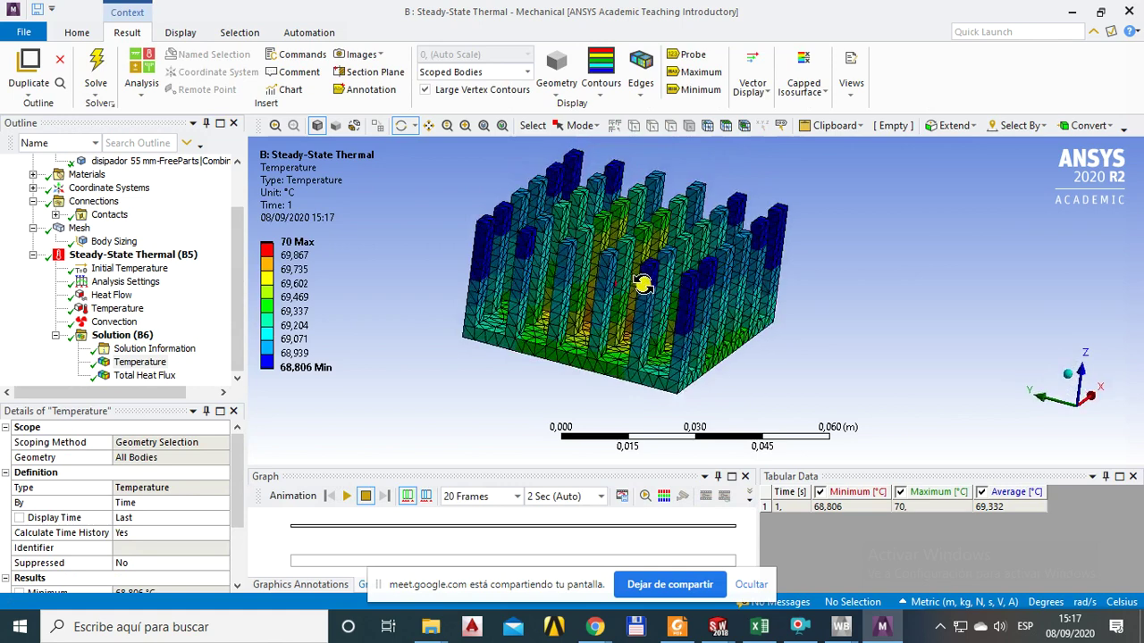
left_click(145, 376)
middle_click_drag(522, 322, 658, 361)
left_click(141, 363)
middle_click_drag(551, 360, 583, 289)
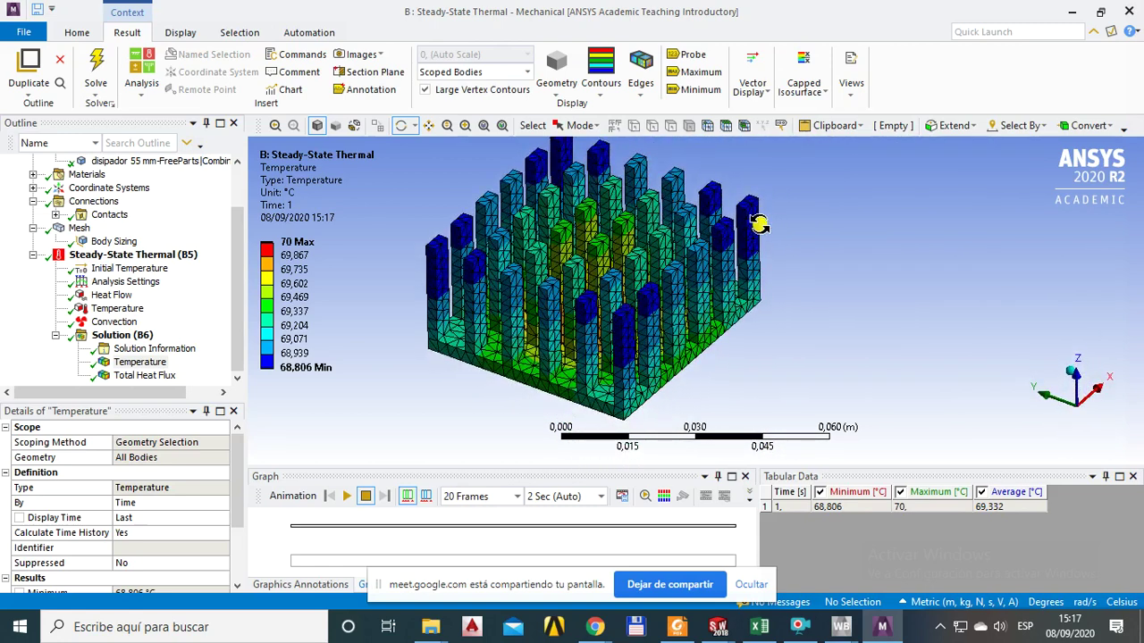
Examine the Temperature contours on the fins and base from several angles, comparing them with the legend and the average temperature.
middle_click_drag(566, 217, 629, 286)
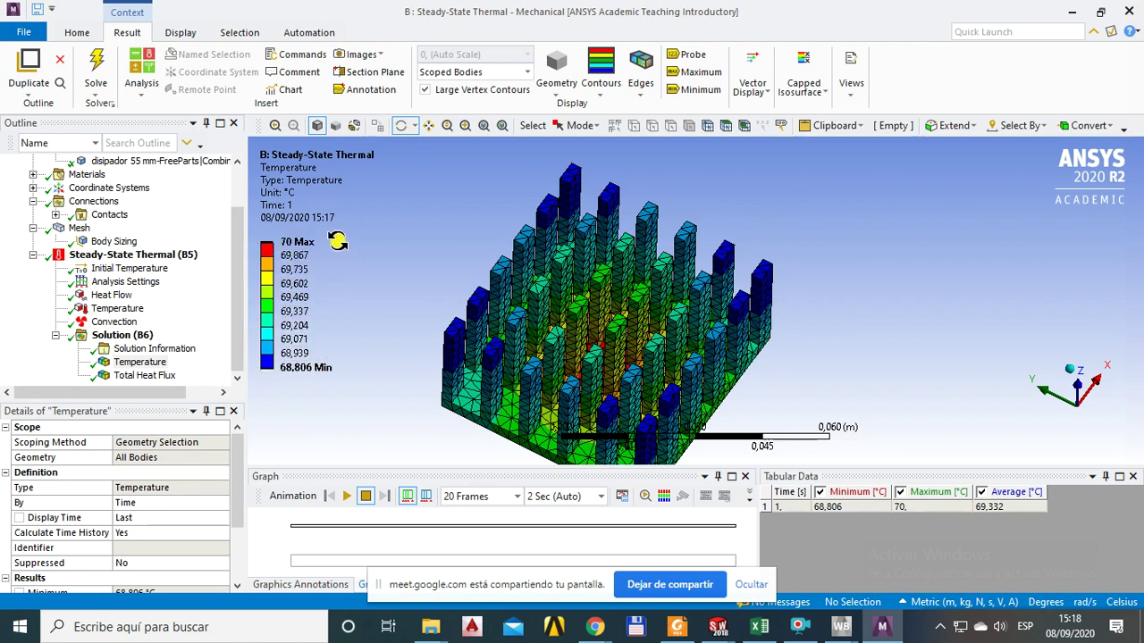
left_click_drag(660, 359, 637, 376)
left_click_drag(684, 327, 542, 333)
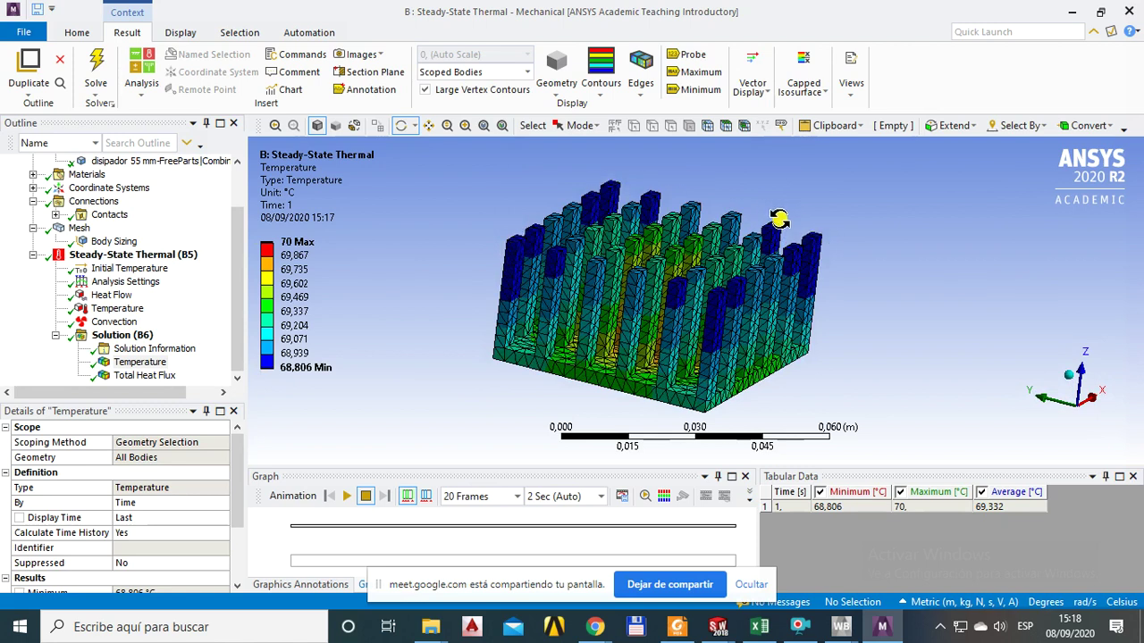
left_click_drag(740, 302, 479, 346)
left_click_drag(676, 311, 659, 304)
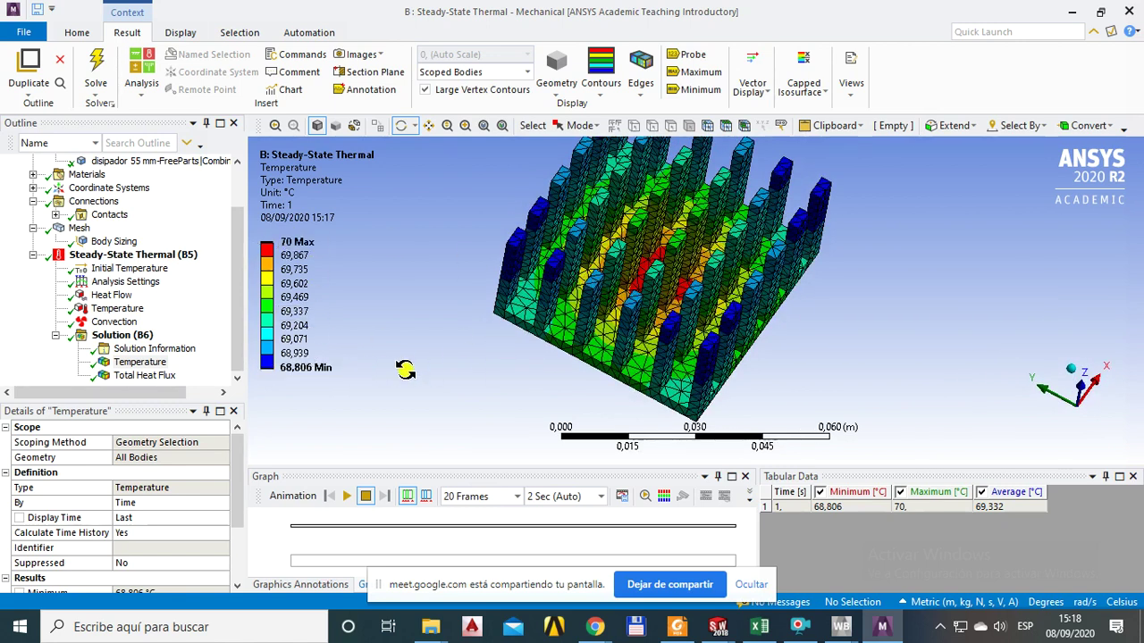
mouse_move(237, 301)
left_mouse_down()
mouse_move(234, 284)
mouse_move(237, 321)
left_mouse_up()
left_click_drag(554, 353, 459, 349)
left_click_drag(660, 374, 659, 308)
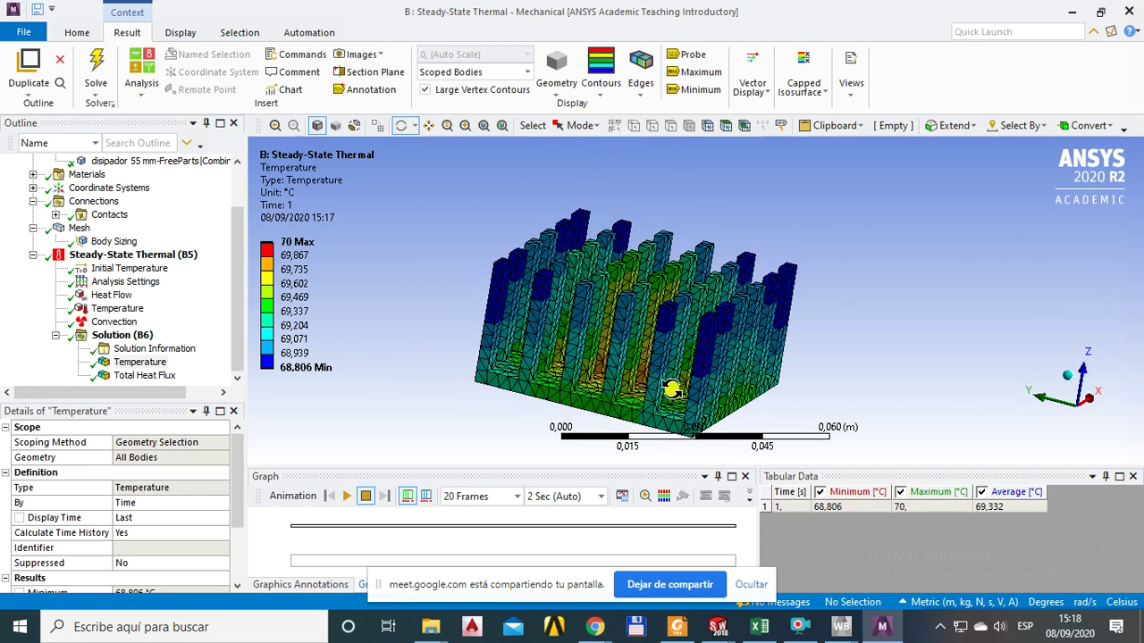
mouse_move(638, 366)
left_mouse_down()
mouse_move(654, 374)
mouse_move(653, 363)
left_mouse_up()
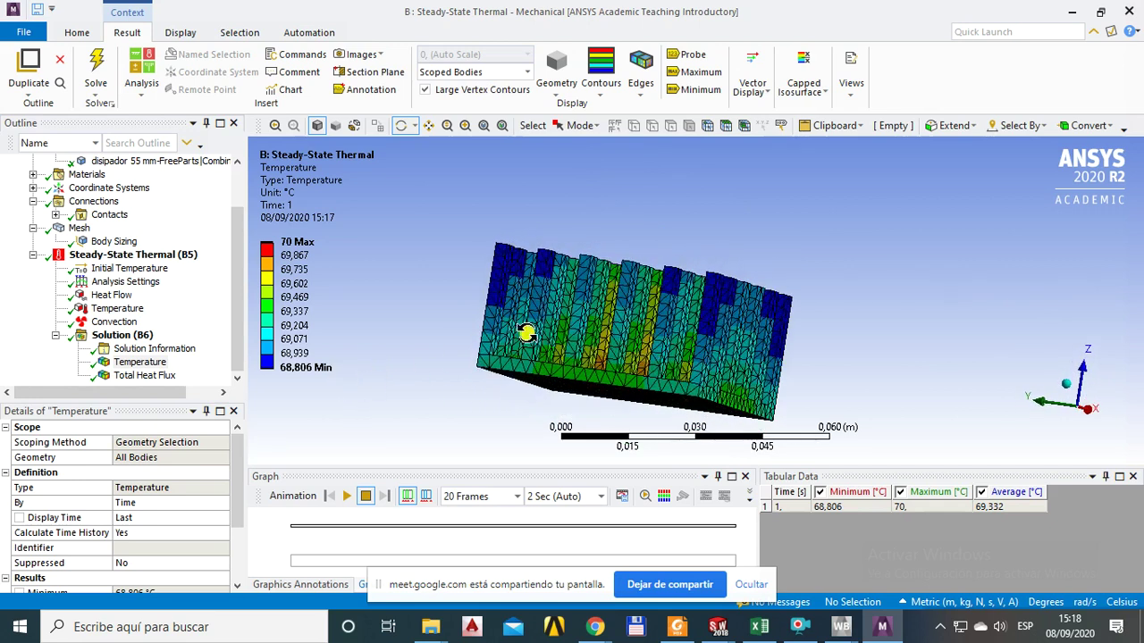
mouse_move(303, 345)
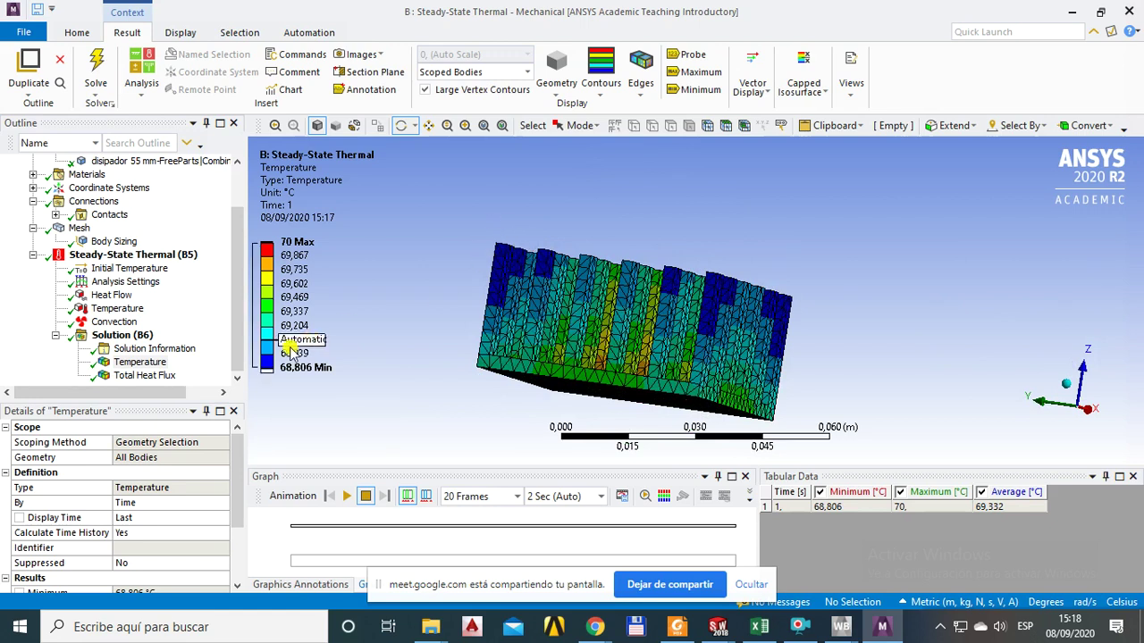
left_click_drag(564, 292, 668, 373)
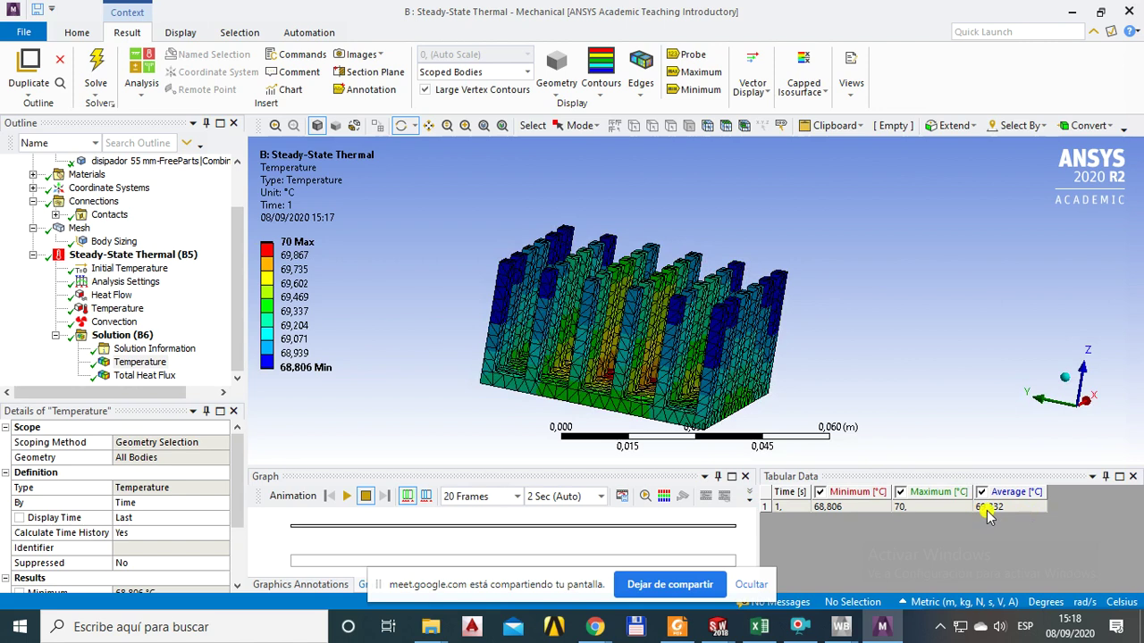
left_click_drag(753, 399, 882, 317)
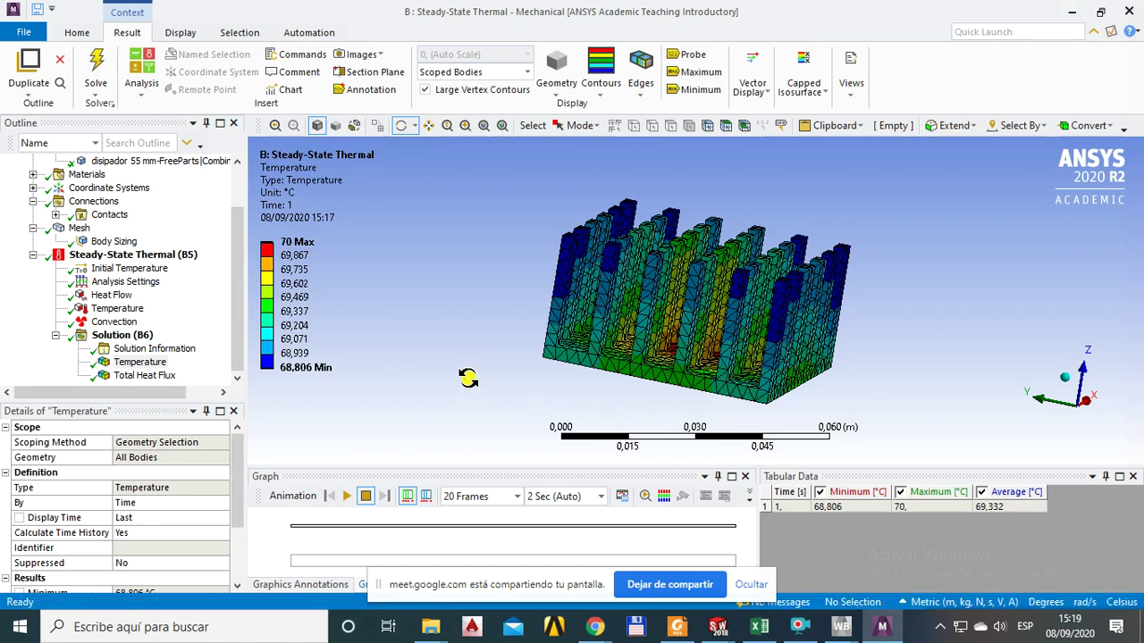
left_click_drag(570, 358, 427, 351)
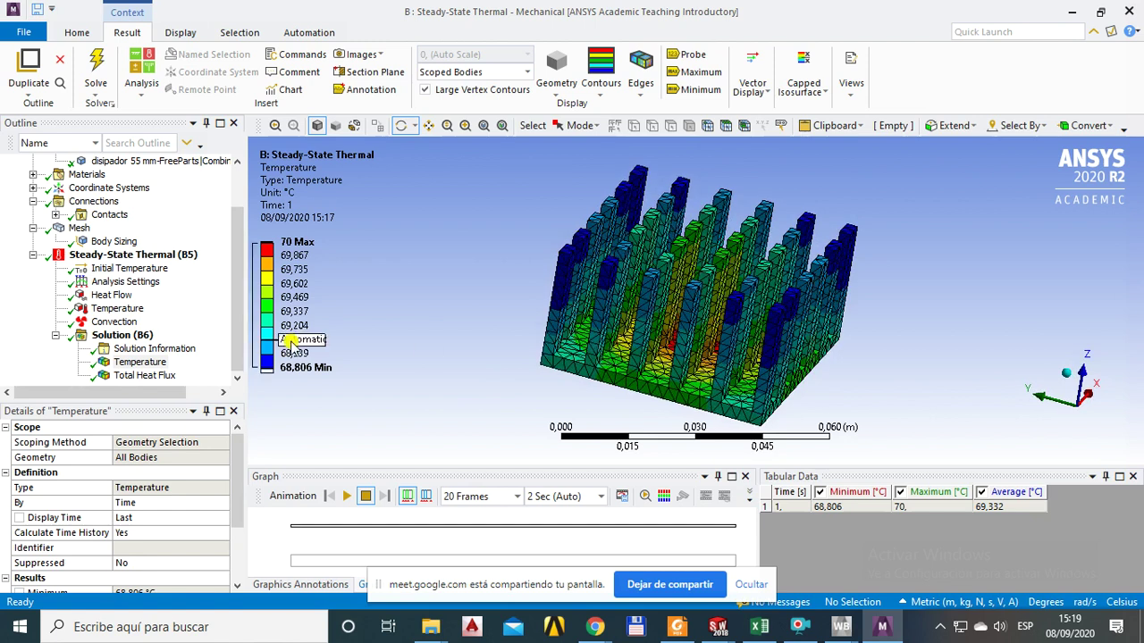
Display the Steady-State Thermal environment on the heat sink and review its applied loads and outline entries.
left_click(237, 332)
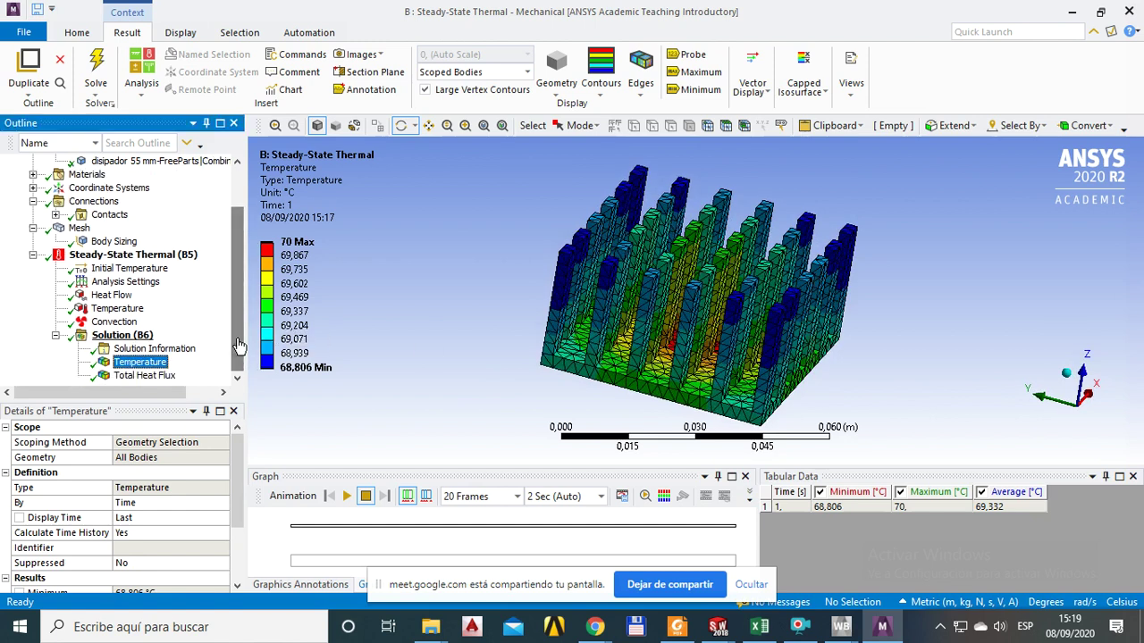
left_click(55, 335)
left_click(39, 293)
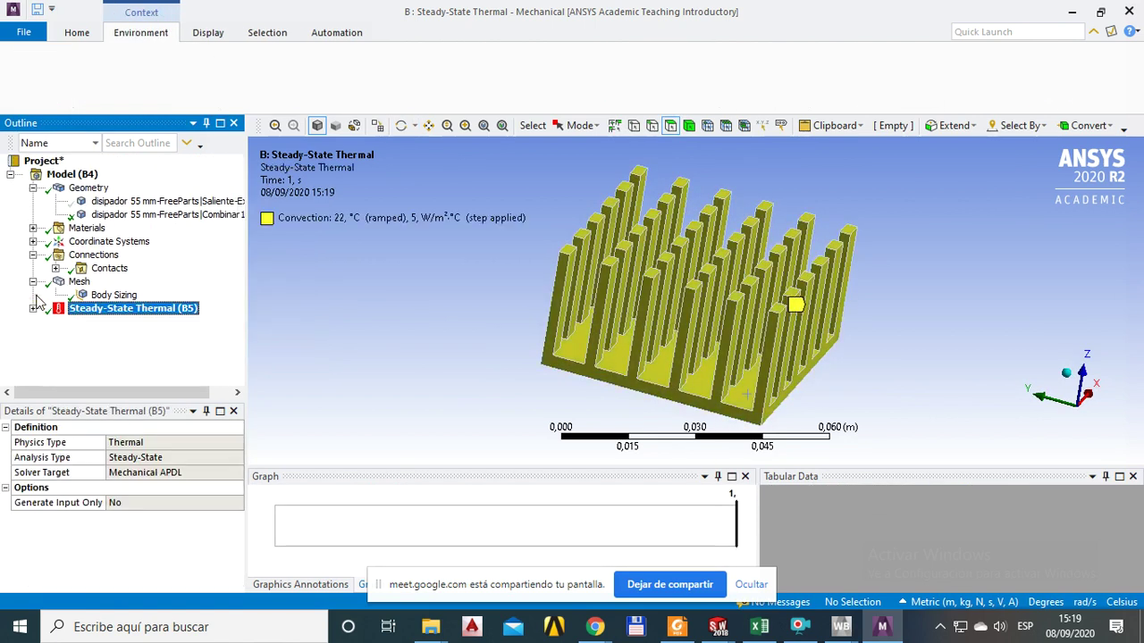
mouse_move(726, 367)
middle_mouse_down()
mouse_move(707, 334)
mouse_move(718, 349)
middle_mouse_up()
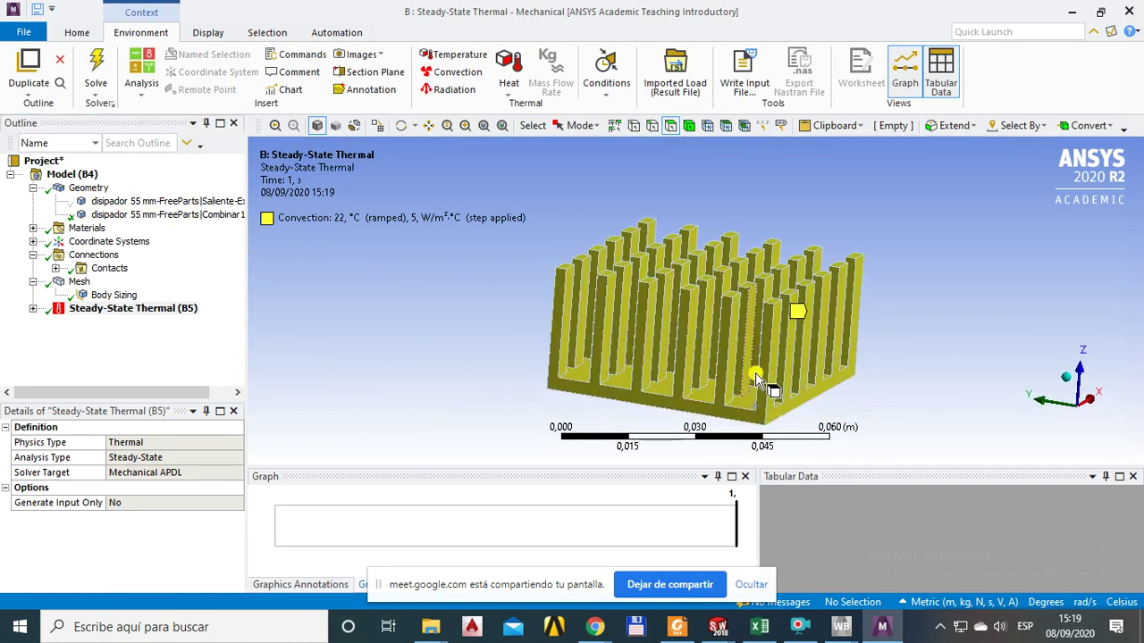
left_click(33, 308)
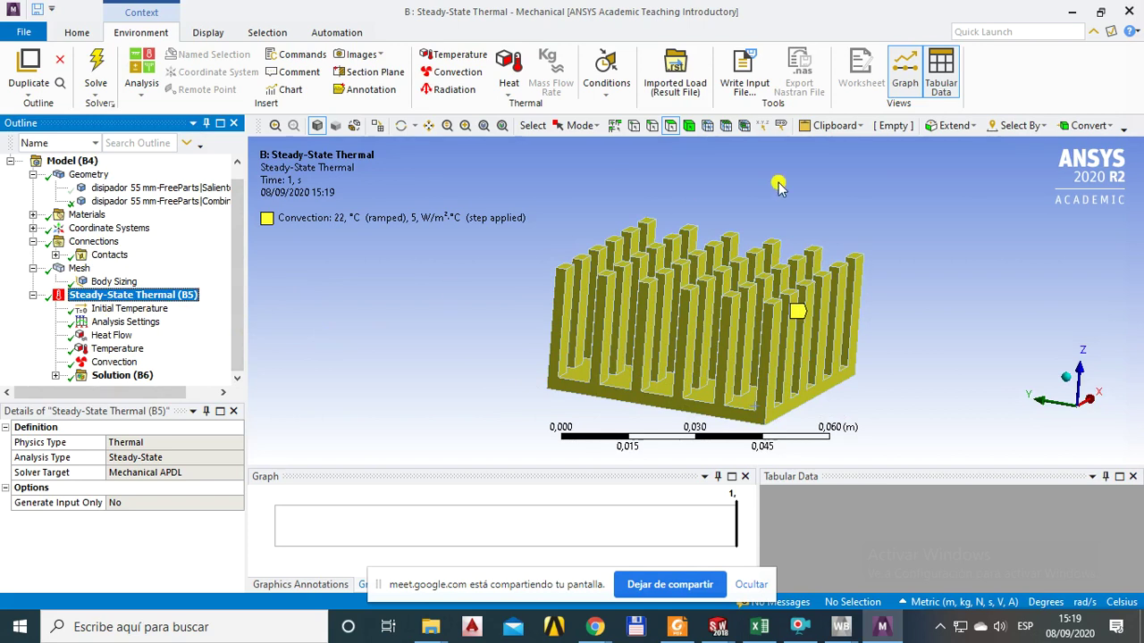
Switch to the Google Meet call in Chrome and read the latest question in the meeting chat.
left_click(1072, 15)
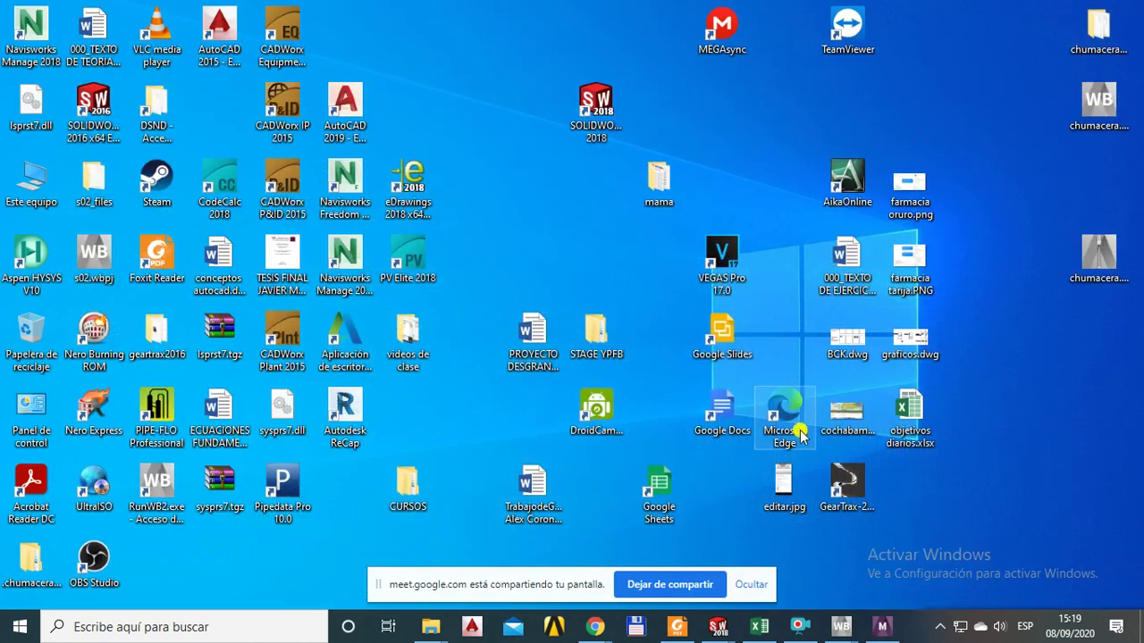
mouse_move(596, 635)
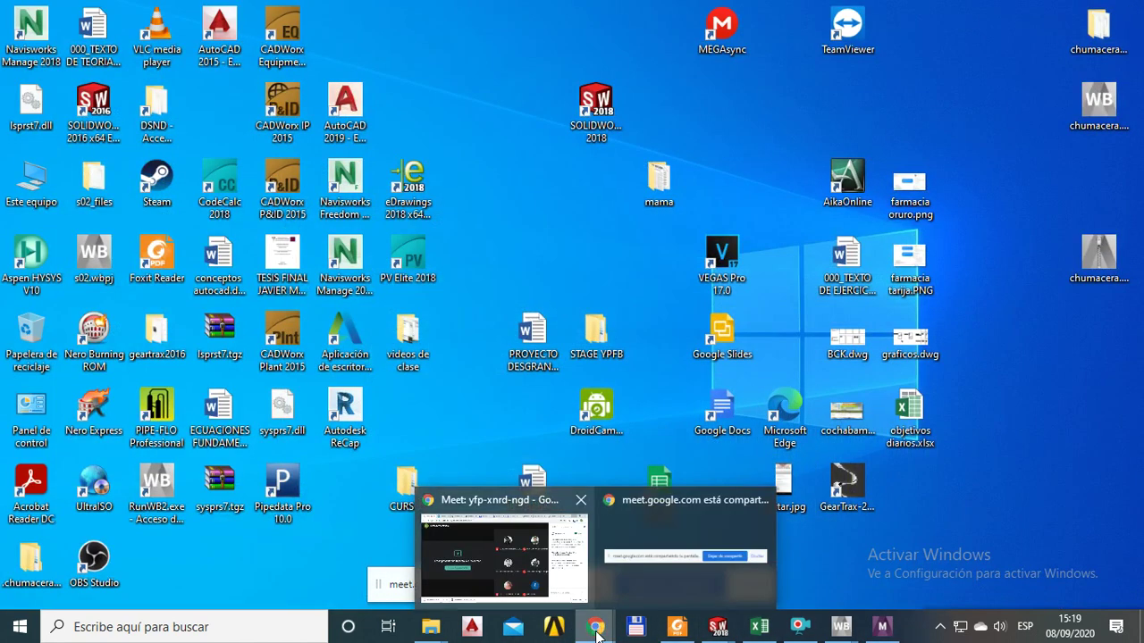
left_click(500, 511)
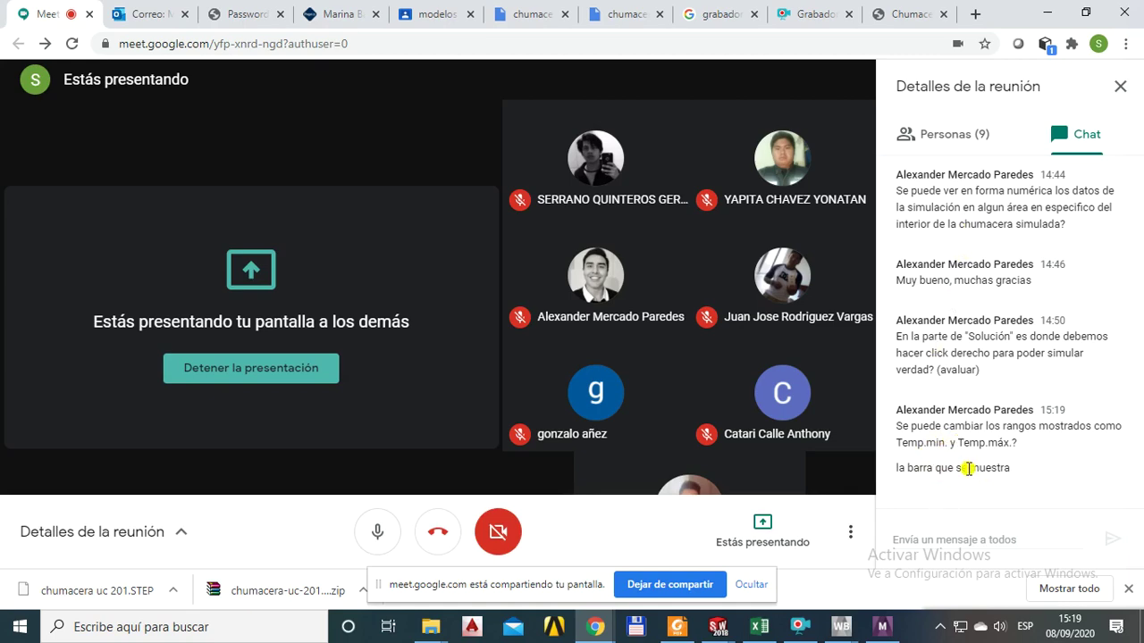
left_click(1049, 14)
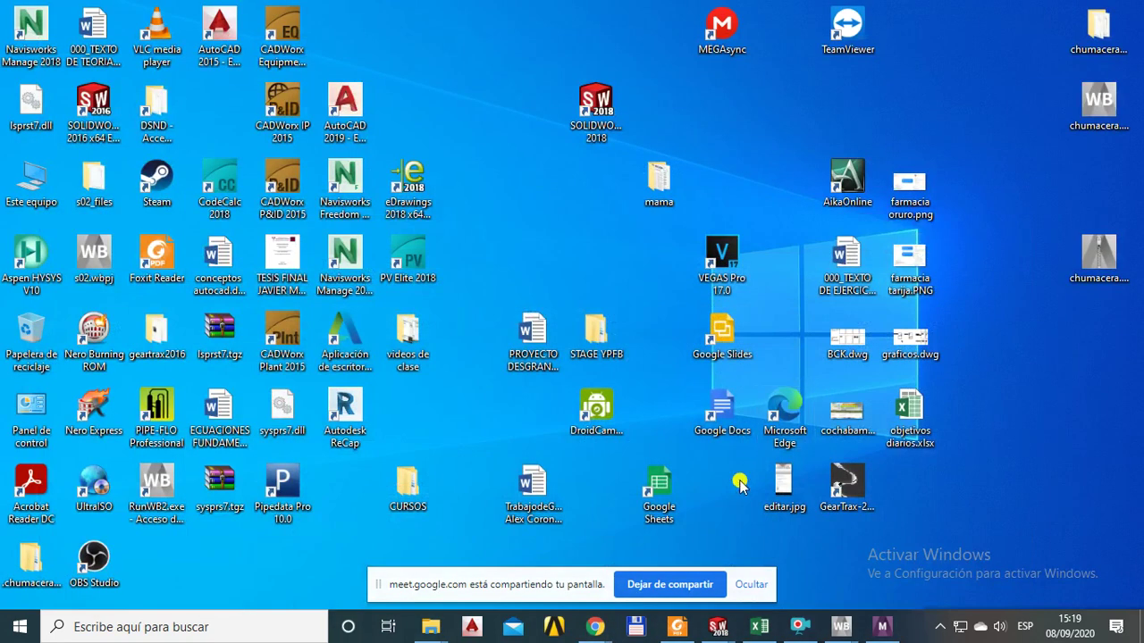
Switch back to ANSYS Mechanical and examine the Temperature result under the solution from the front and above.
left_click(882, 626)
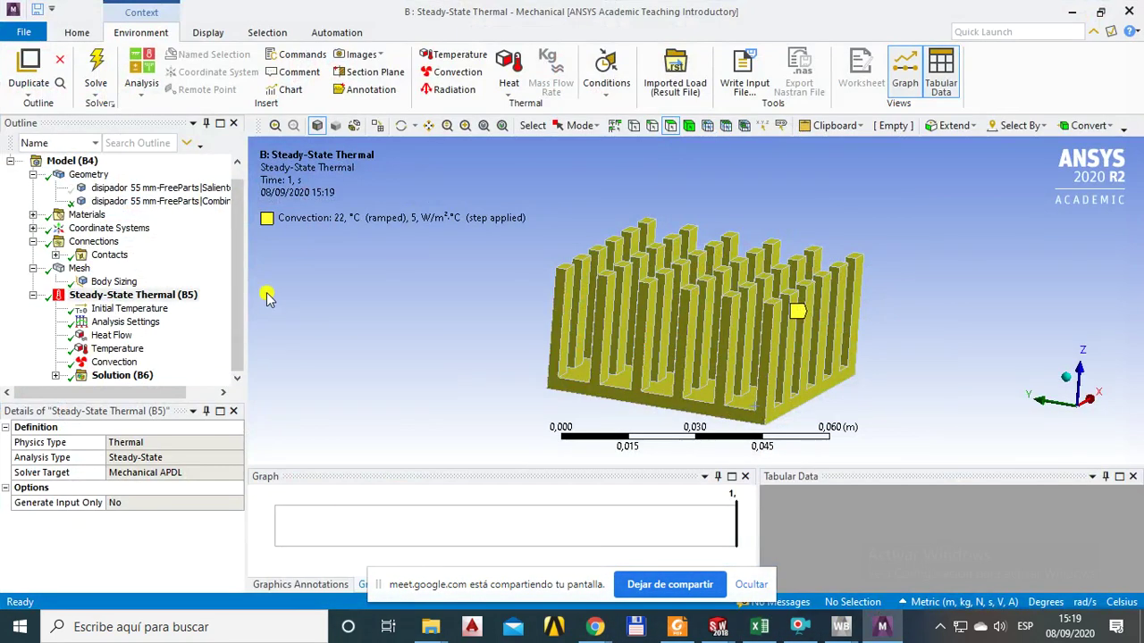
left_click(240, 323)
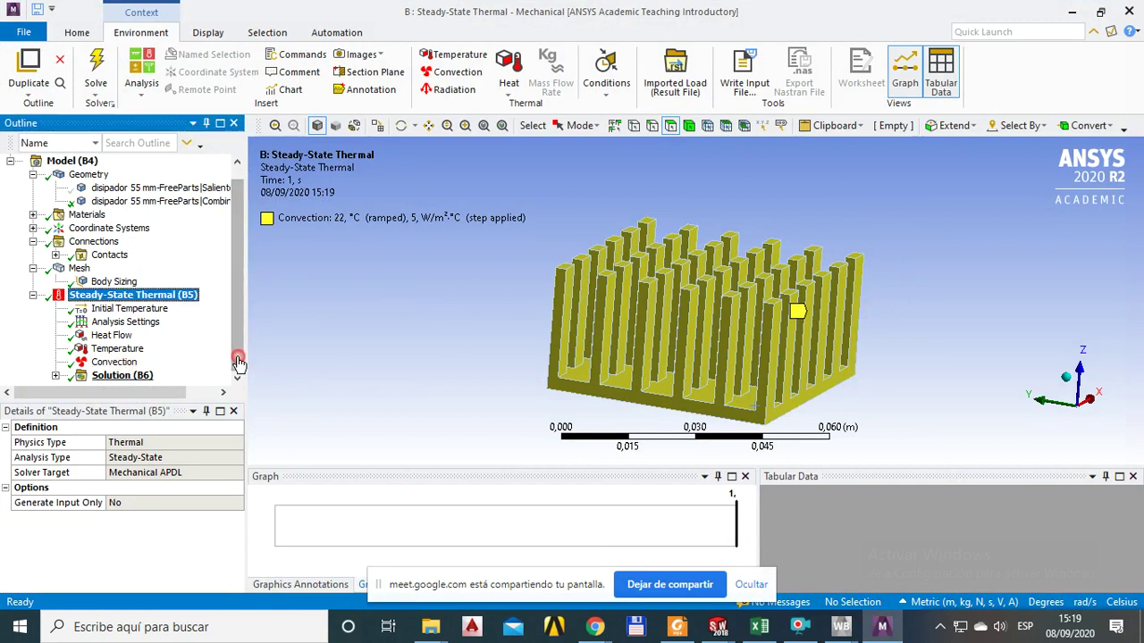
left_click(55, 376)
left_click(140, 362)
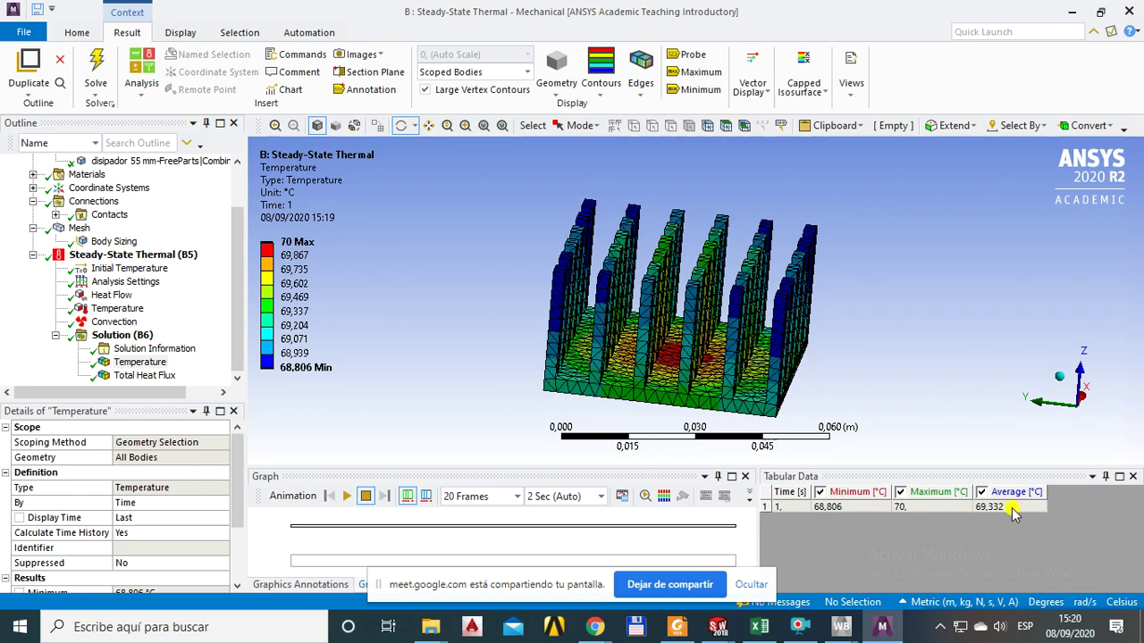
left_click_drag(666, 348, 642, 297)
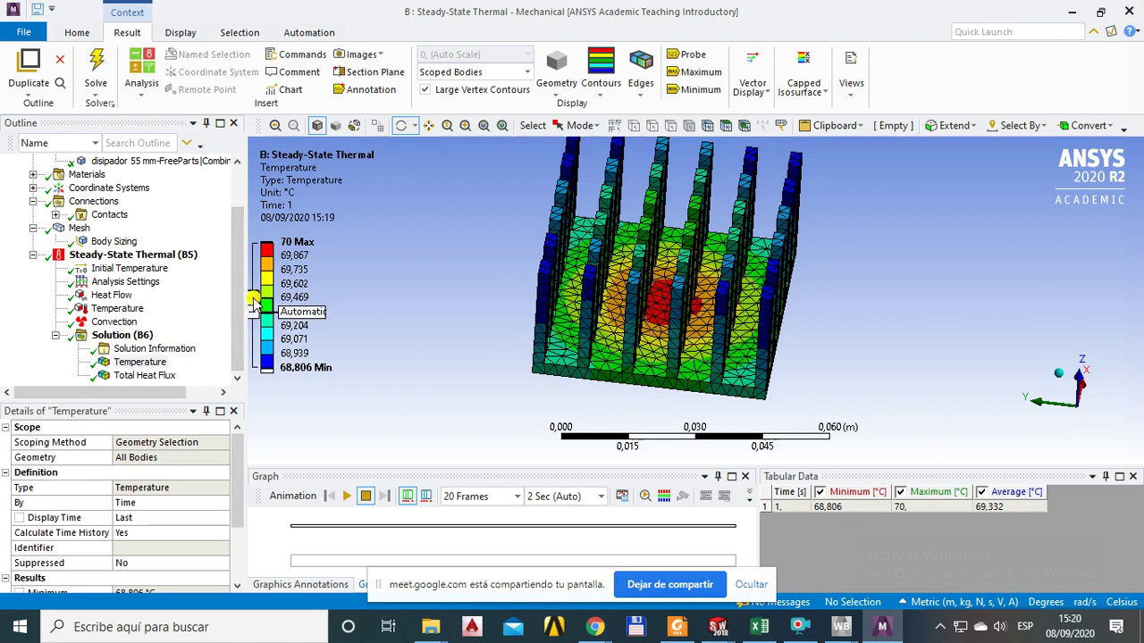
Increase the number of color bands in the Temperature legend to 13.
left_click(252, 298)
left_click(252, 299)
left_click(252, 299)
left_click(252, 299)
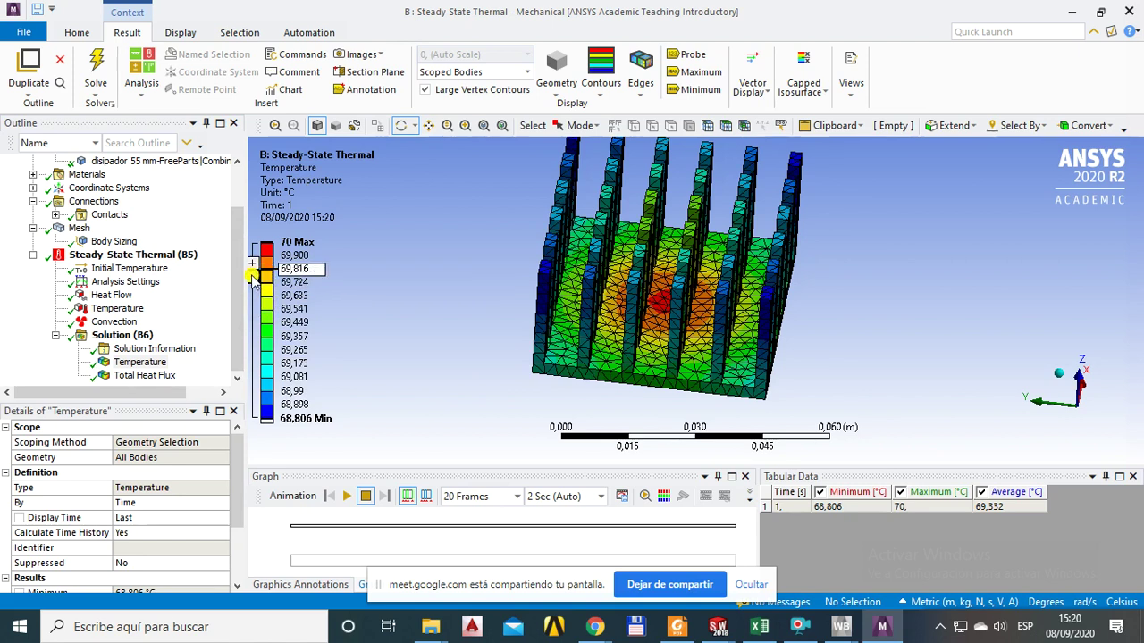
Reduce the number of color bands in the Temperature legend to 4.
left_click(253, 278)
left_click(254, 278)
left_click(253, 279)
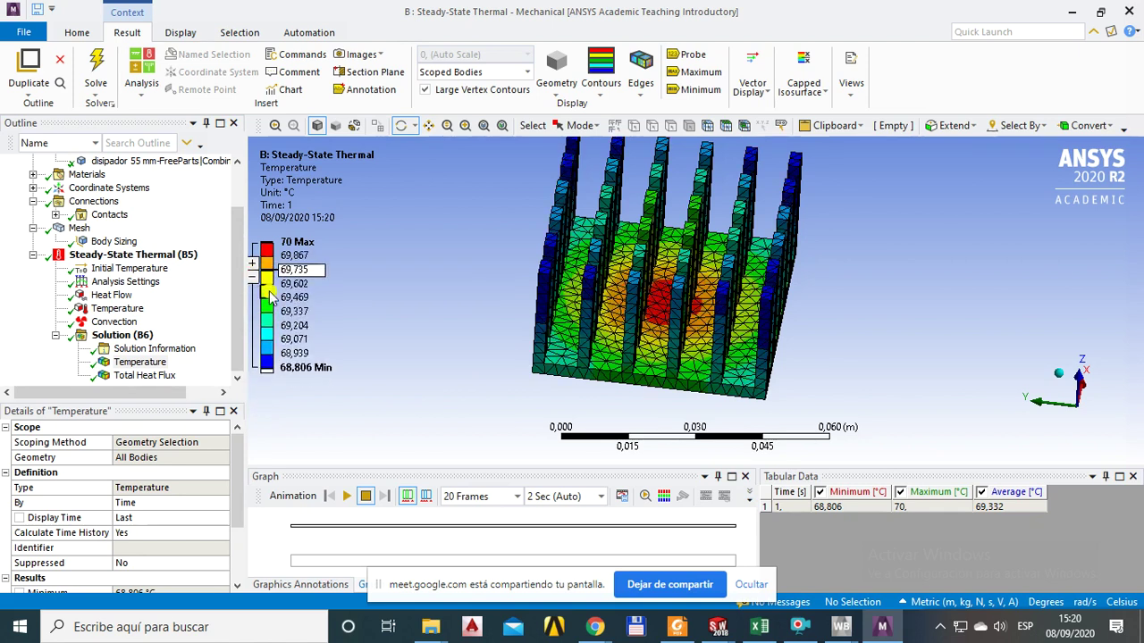
left_click(256, 330)
left_click(255, 330)
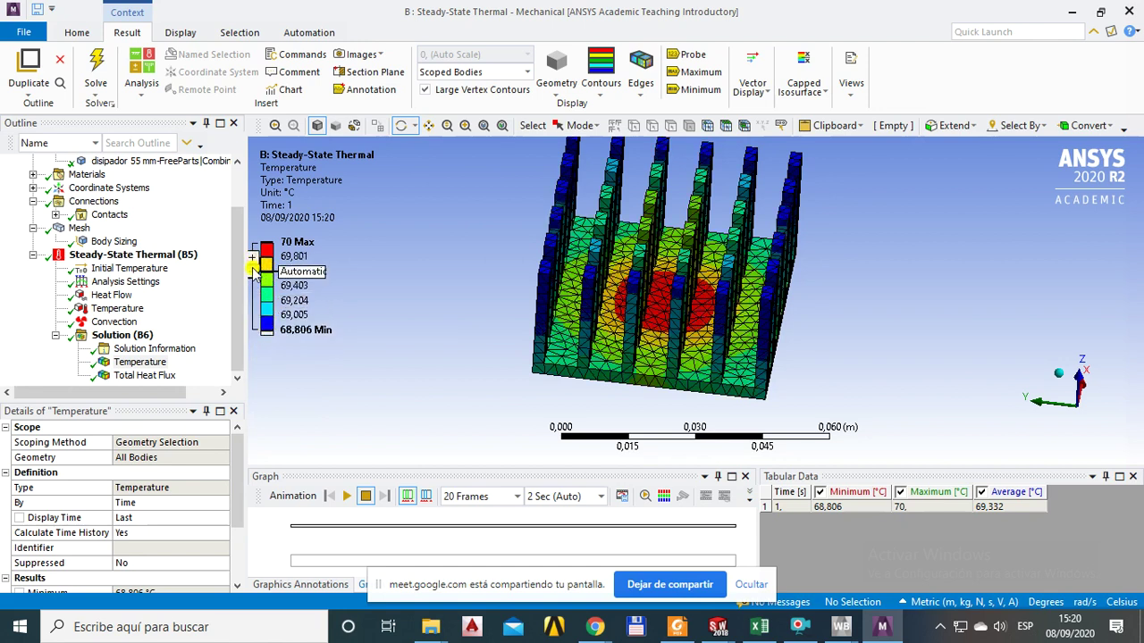
left_click(252, 270)
left_click(253, 270)
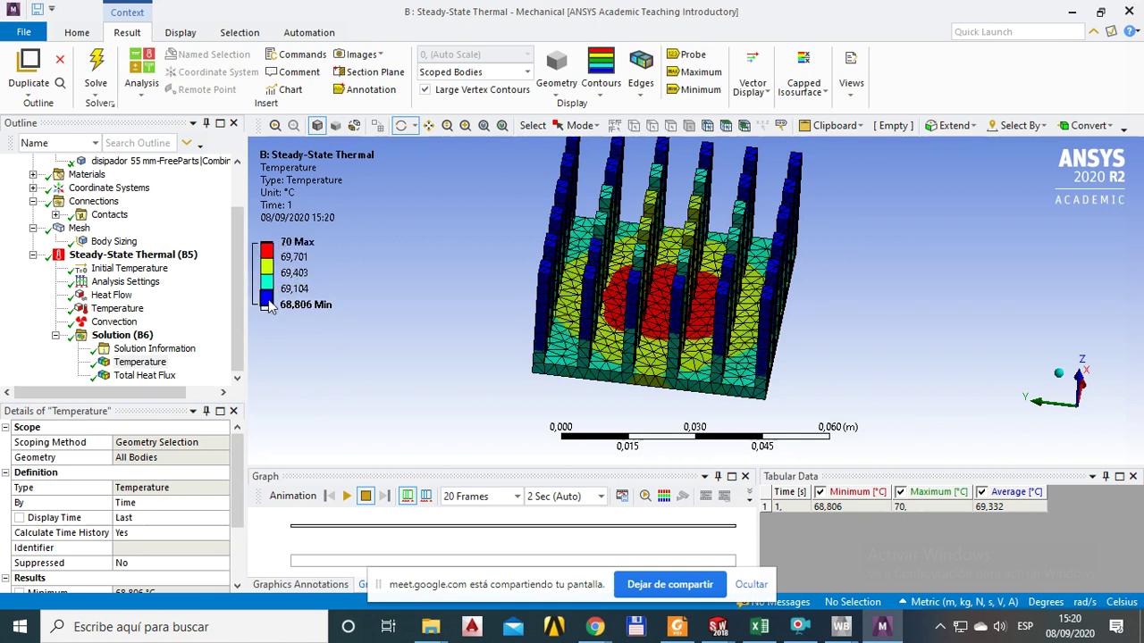
Set the Temperature legend to 11 color bands and inspect the refined contours on the heat sink base.
left_click_drag(253, 273, 255, 357)
mouse_move(756, 330)
left_mouse_down()
mouse_move(720, 312)
mouse_move(705, 323)
mouse_move(774, 333)
left_mouse_up()
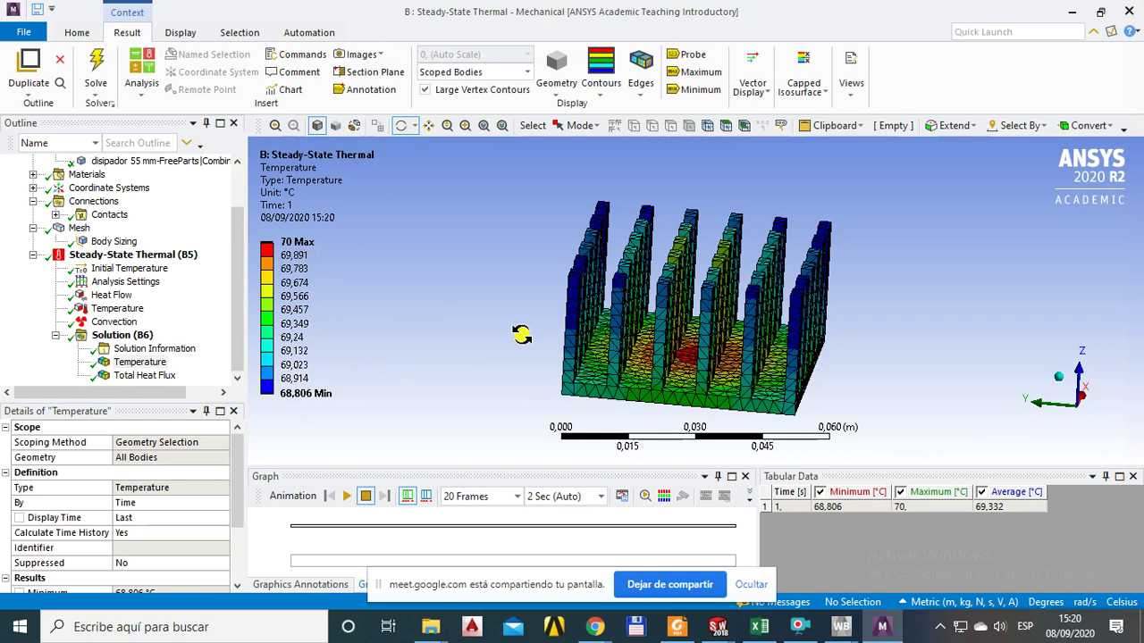
left_click_drag(685, 342, 734, 342)
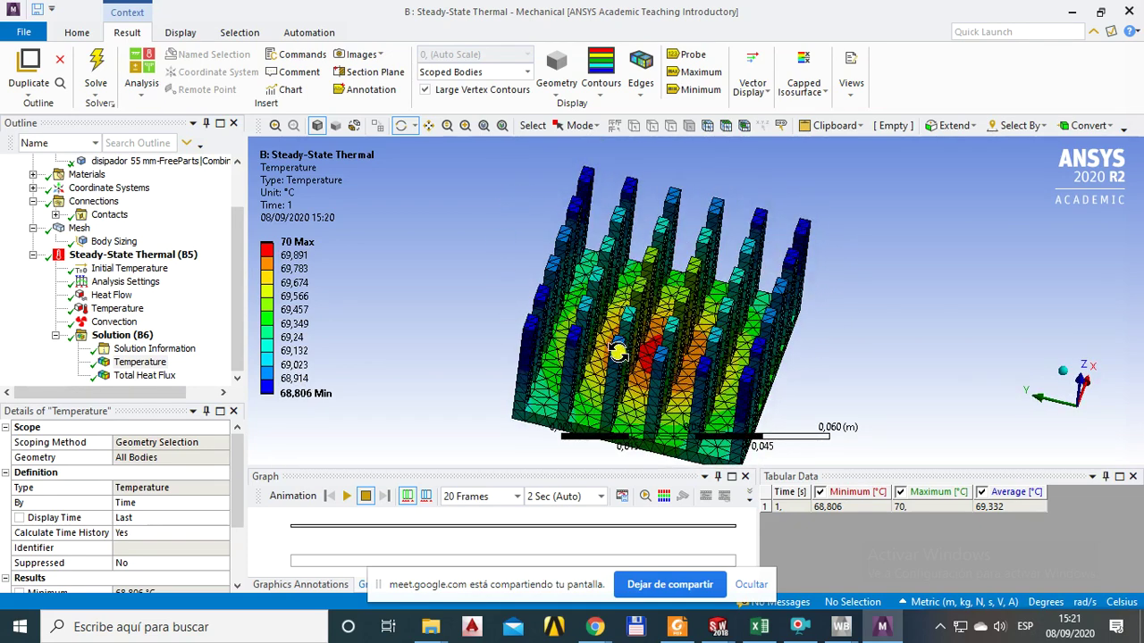
left_click_drag(633, 344, 650, 337)
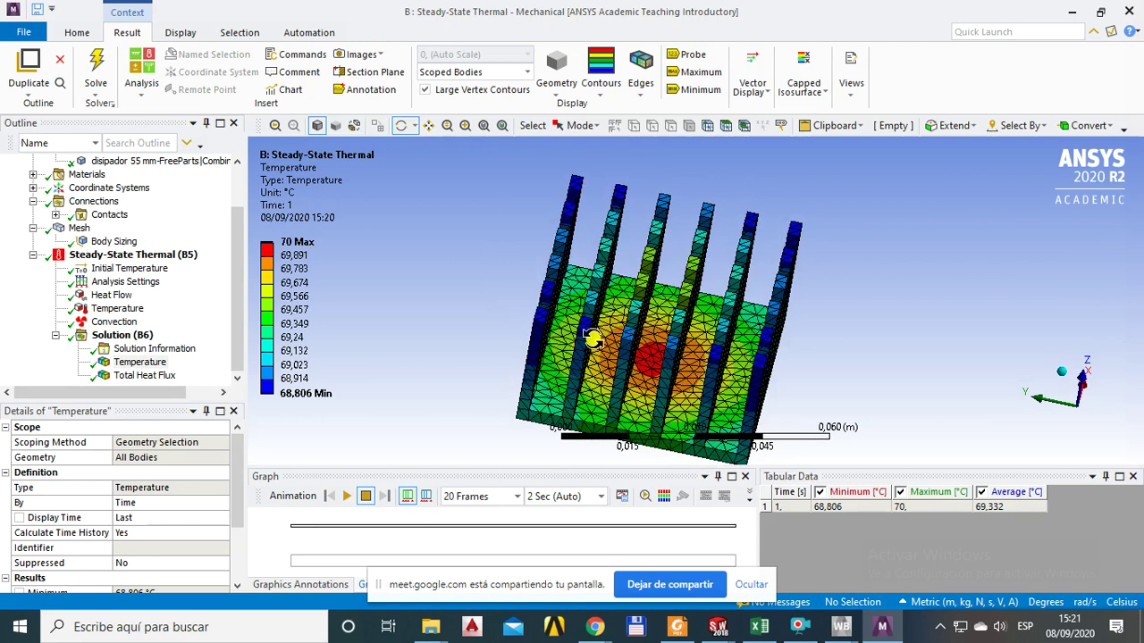
Try to edit the maximum and minimum limits of the Temperature legend.
left_click(298, 245)
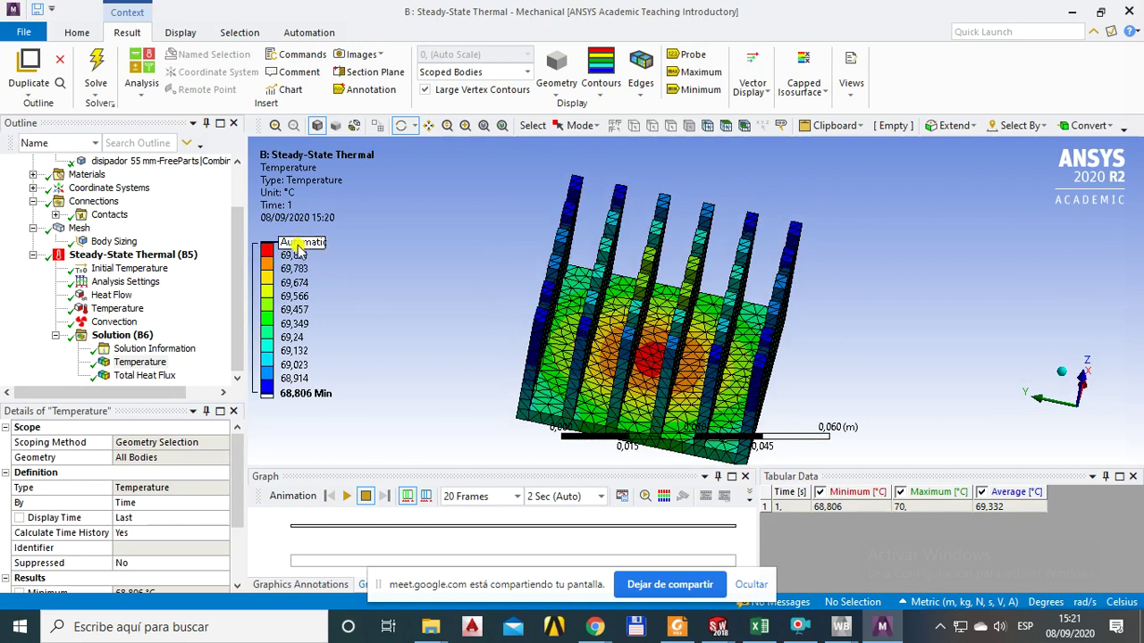
left_click(457, 284)
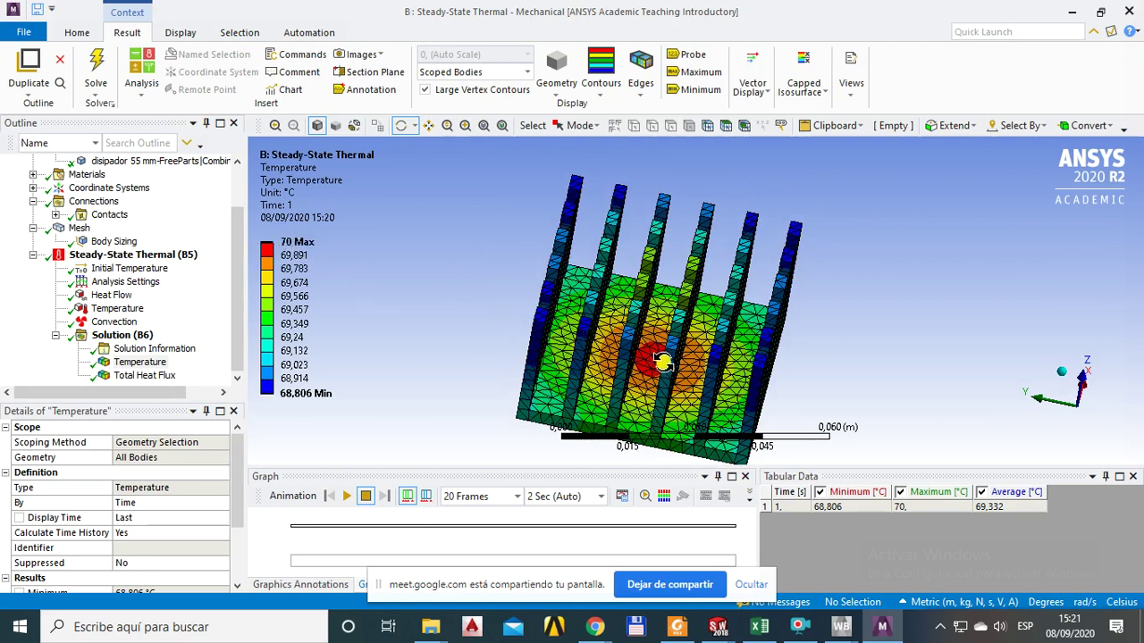
left_click(317, 395)
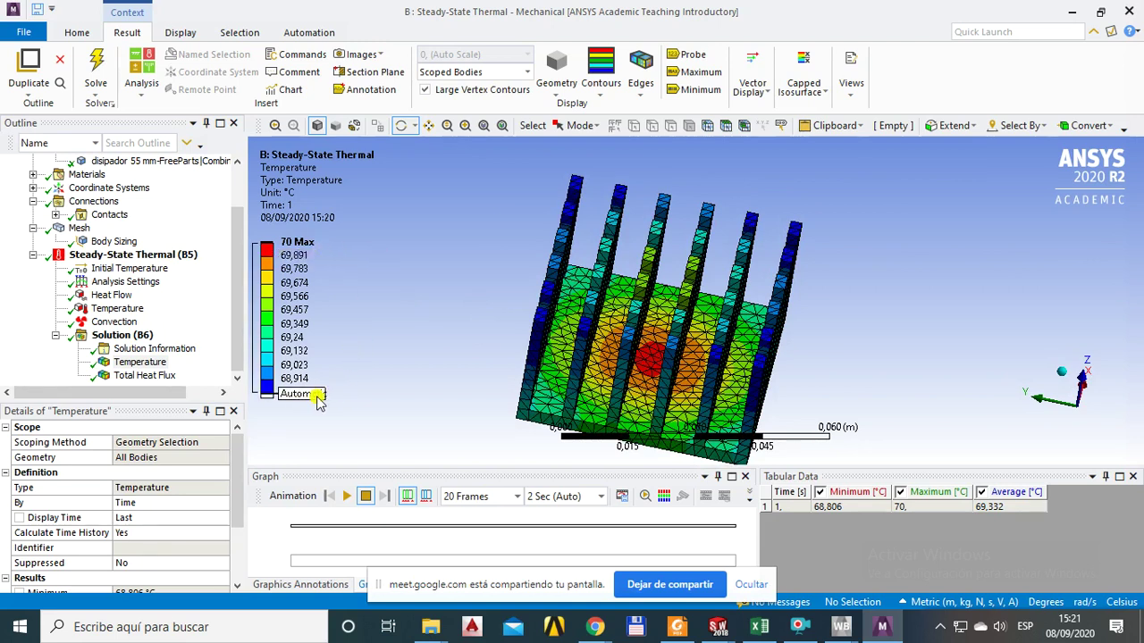
left_click(394, 413)
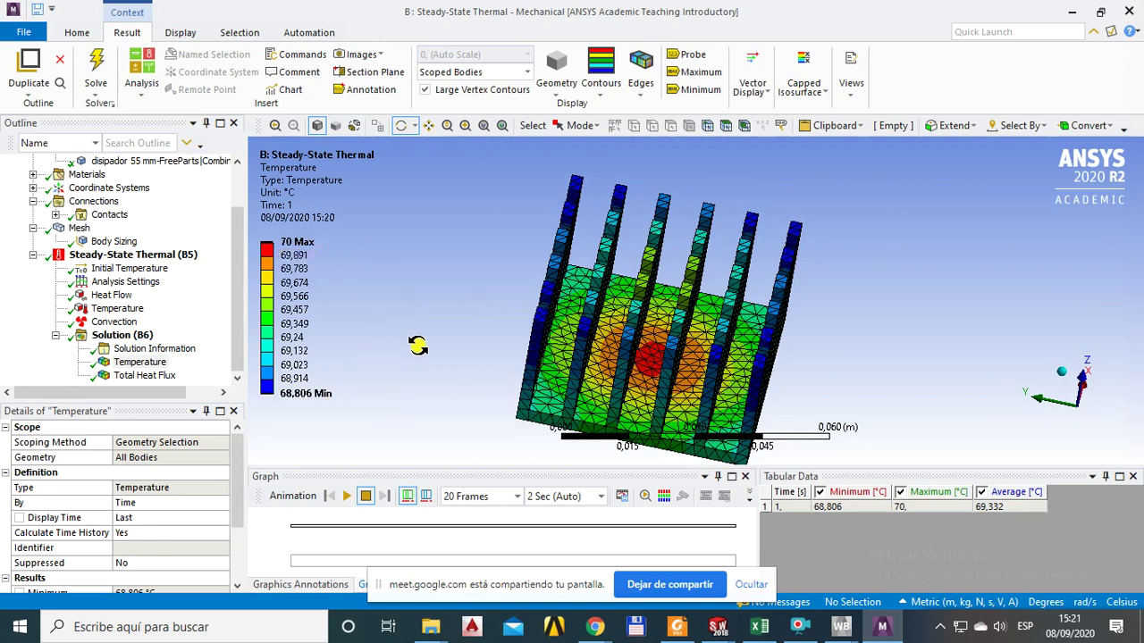
left_click(285, 244)
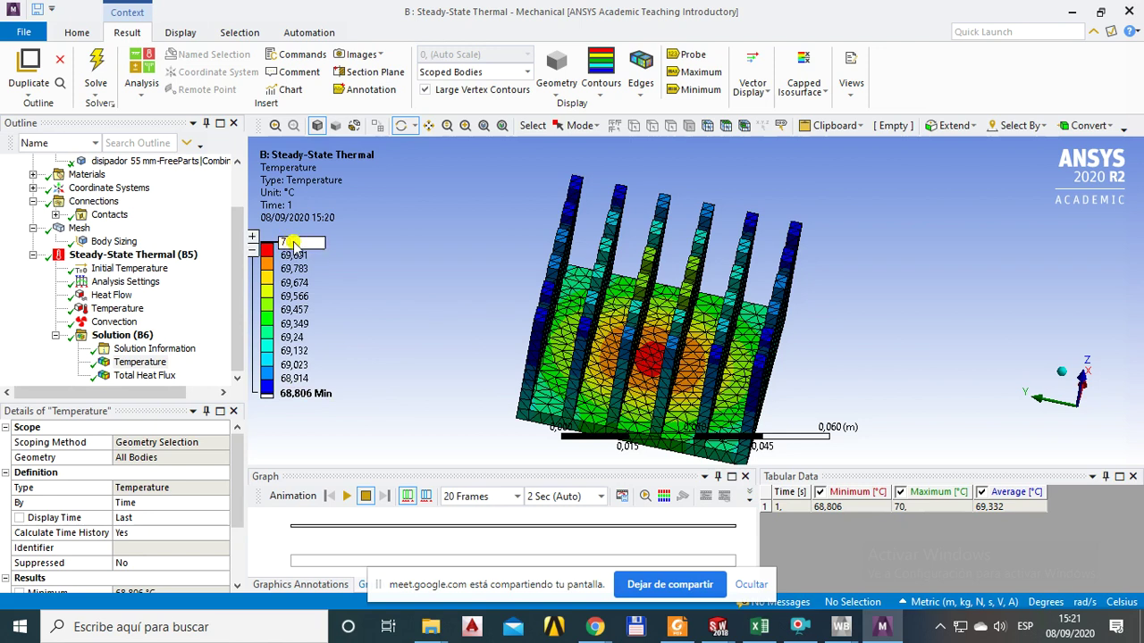
key("Return")
left_click(293, 244)
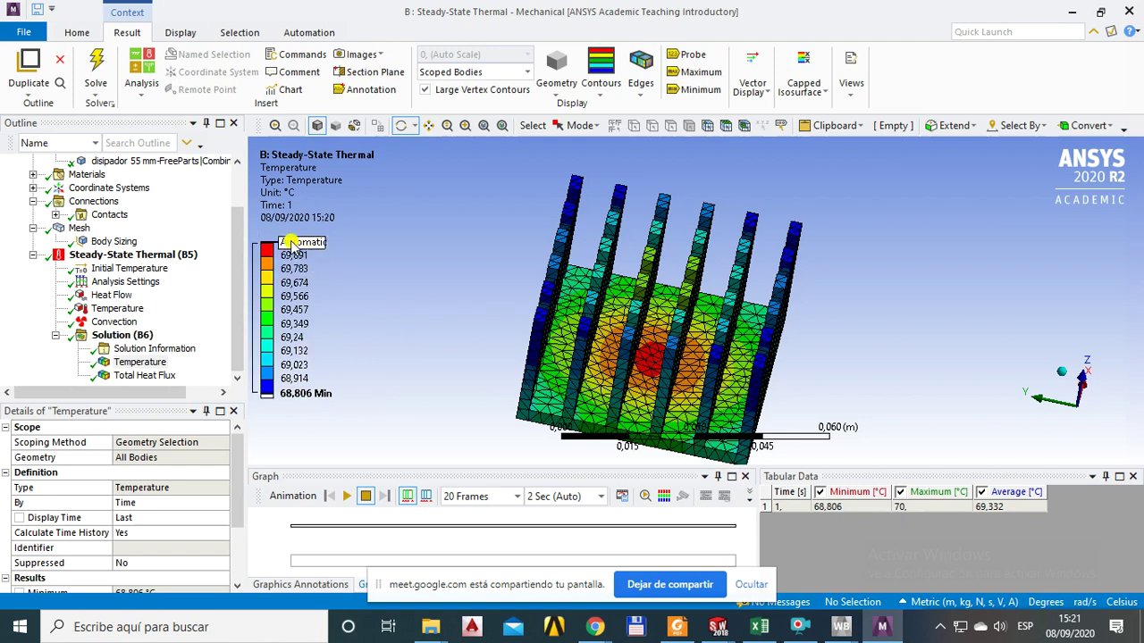
left_click(377, 382)
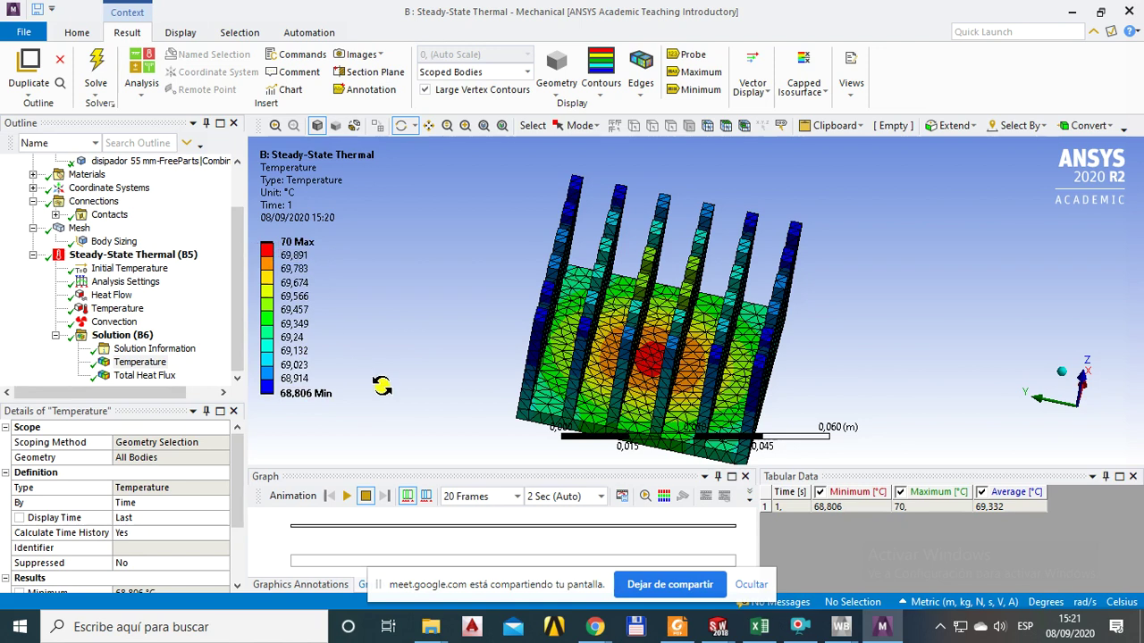
Set the Temperature legend boundary between the lower yellow band and the yellow-green band to 69,8.
left_click(293, 311)
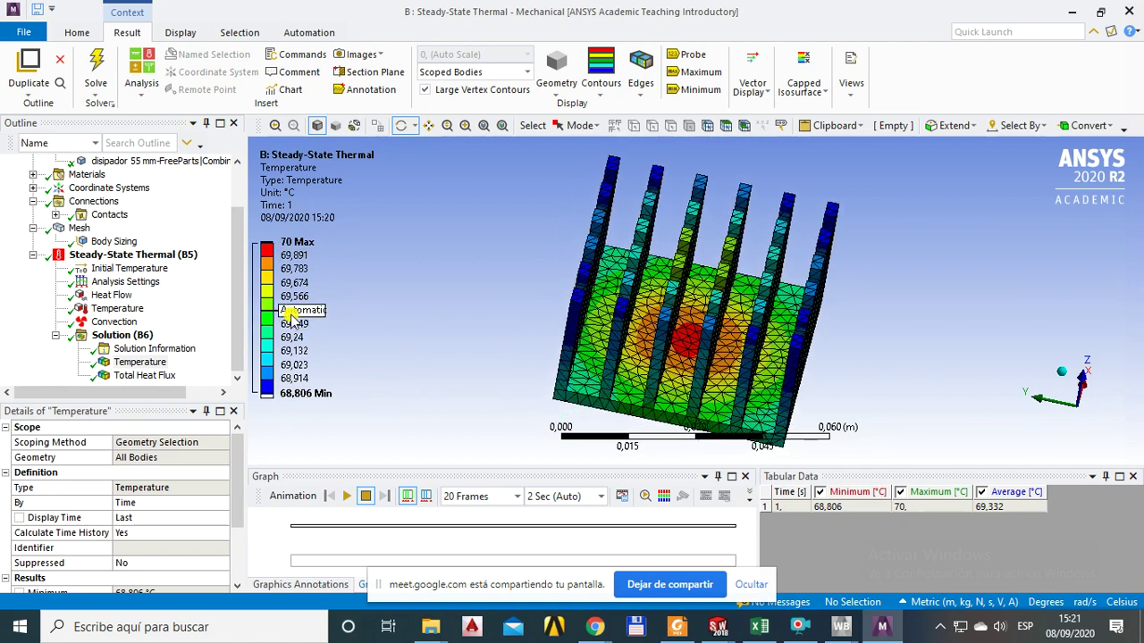
left_click(295, 396)
left_click(319, 378)
mouse_move(713, 362)
left_mouse_down()
mouse_move(742, 420)
mouse_move(695, 364)
left_mouse_up()
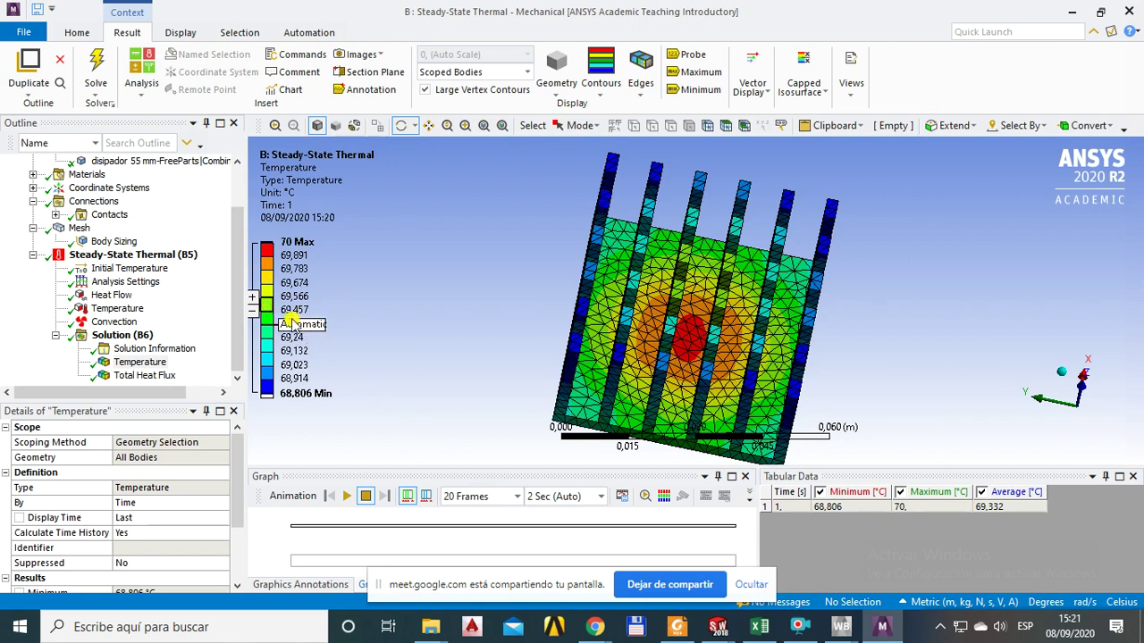
left_click(296, 300)
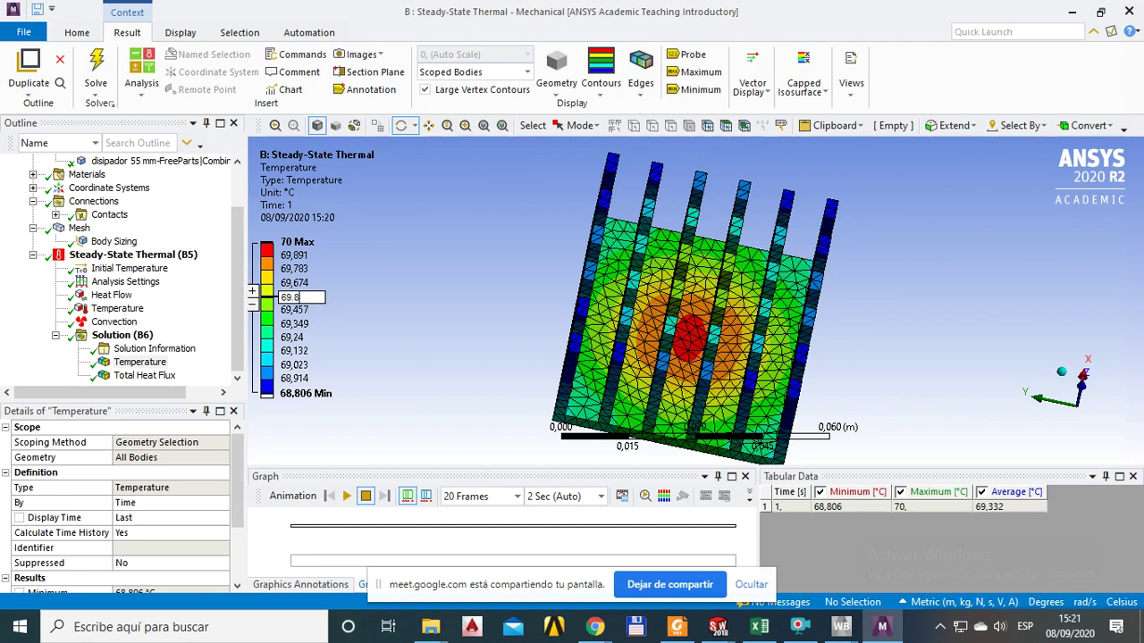
type("69,8")
key("Return")
left_click(290, 297)
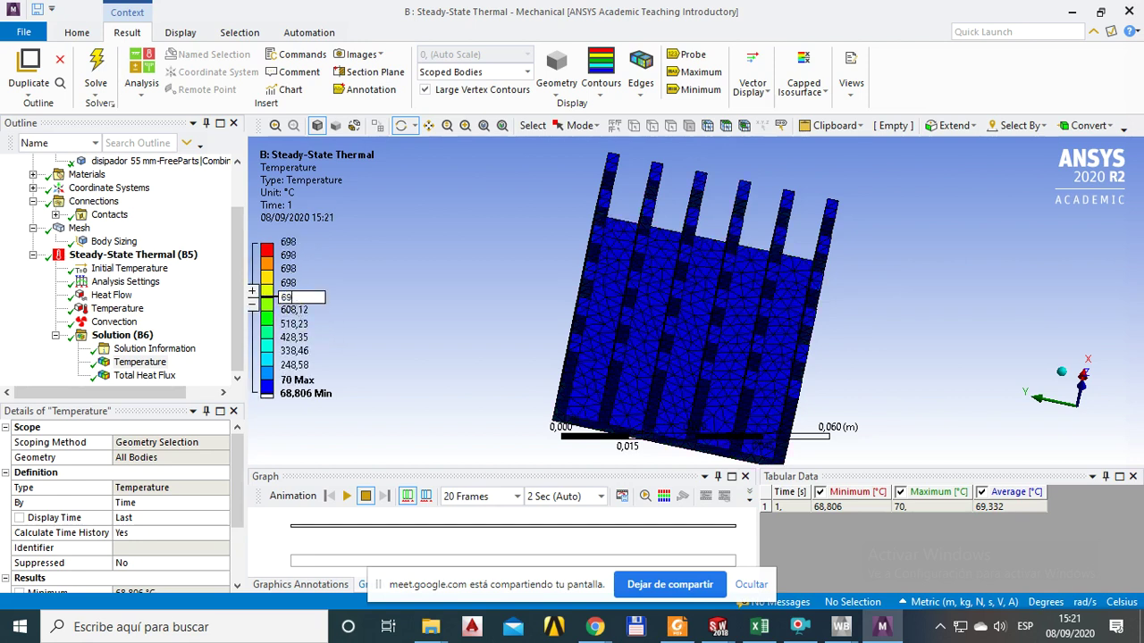
type("69,8")
key("Return")
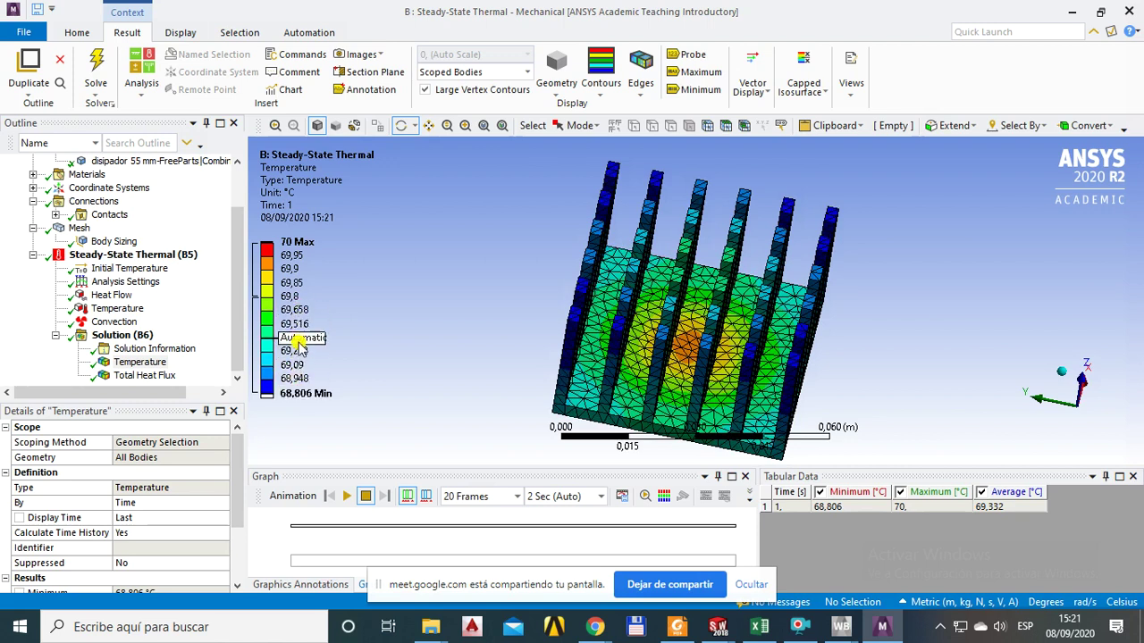
Set the Temperature legend boundary just below 69,516 to 69 and inspect the updated contours on the fins and base.
left_click(293, 340)
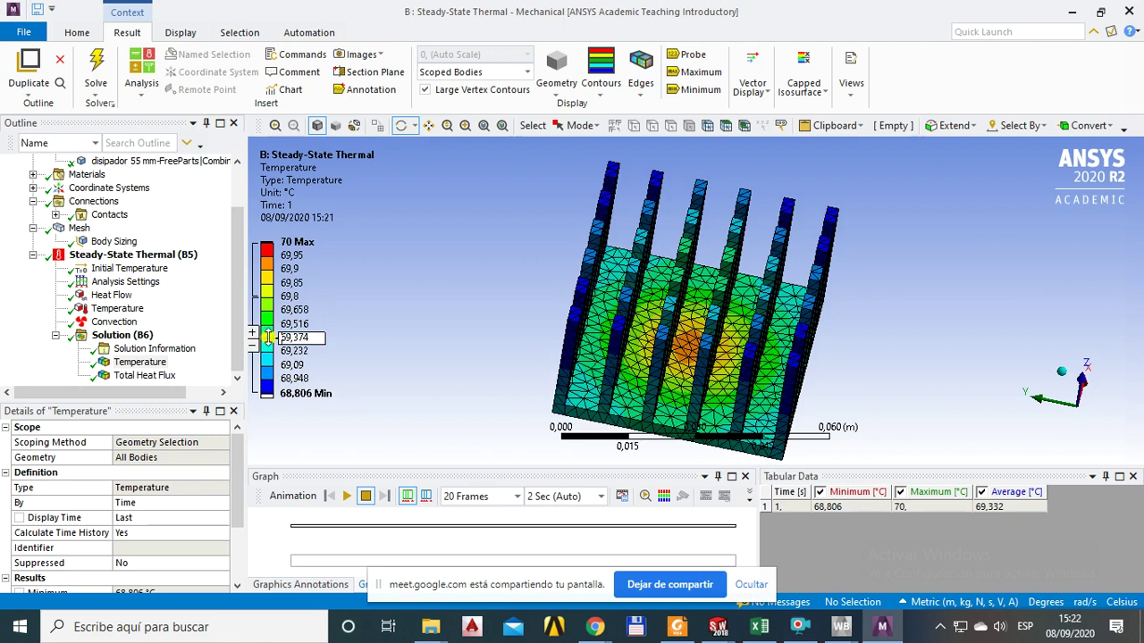
key("Return")
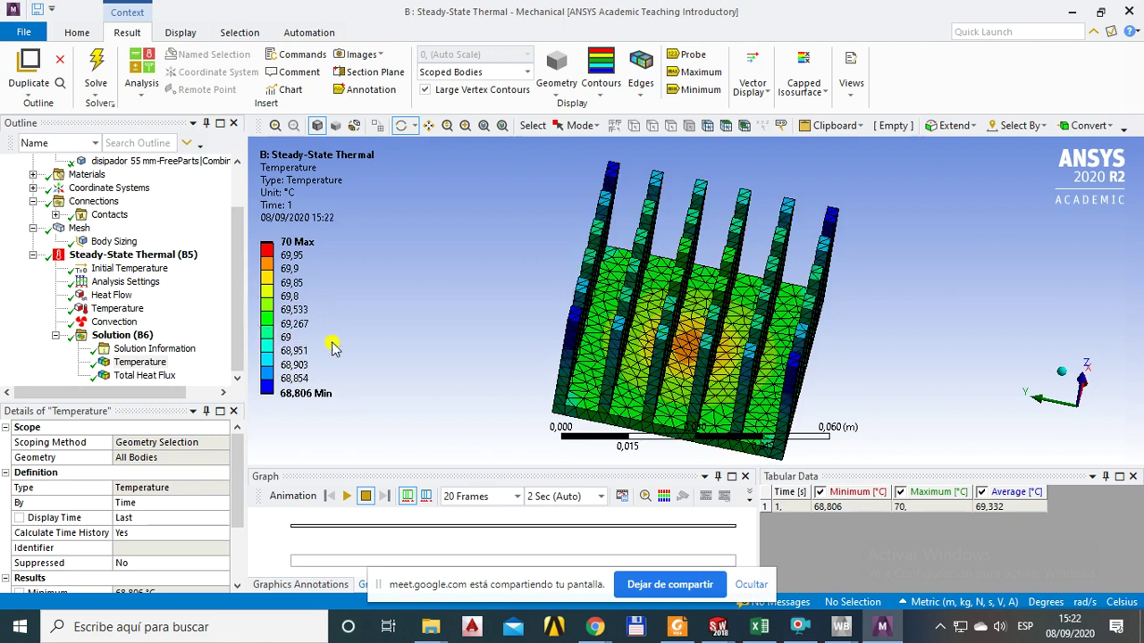
left_click_drag(549, 345, 467, 291)
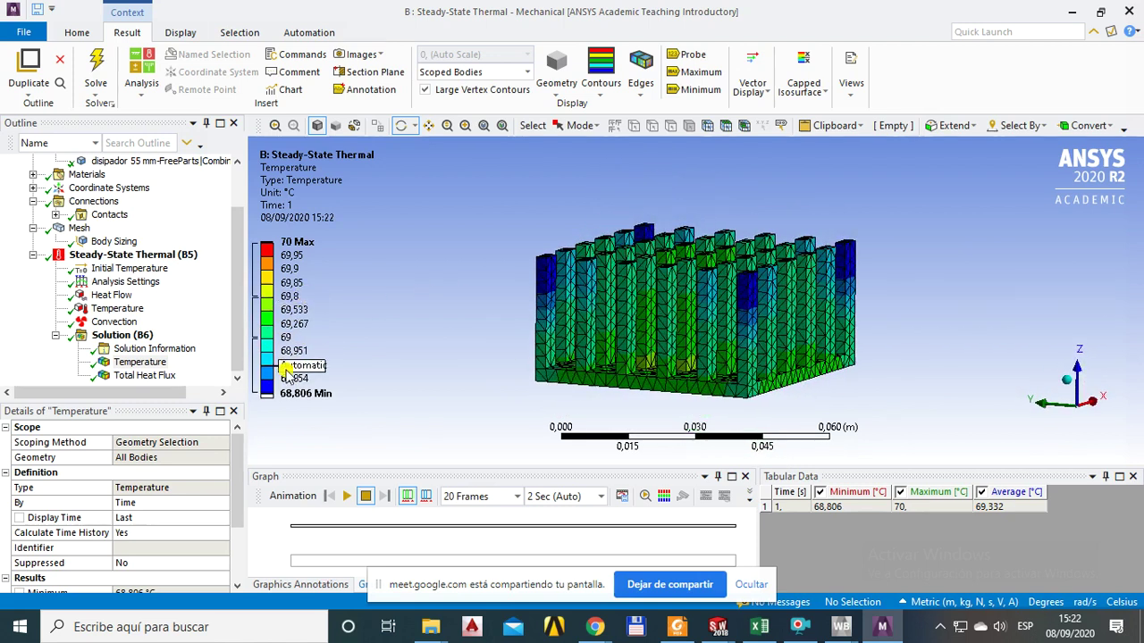
mouse_move(681, 332)
left_mouse_down()
mouse_move(672, 340)
mouse_move(687, 351)
mouse_move(677, 320)
mouse_move(688, 326)
left_mouse_up()
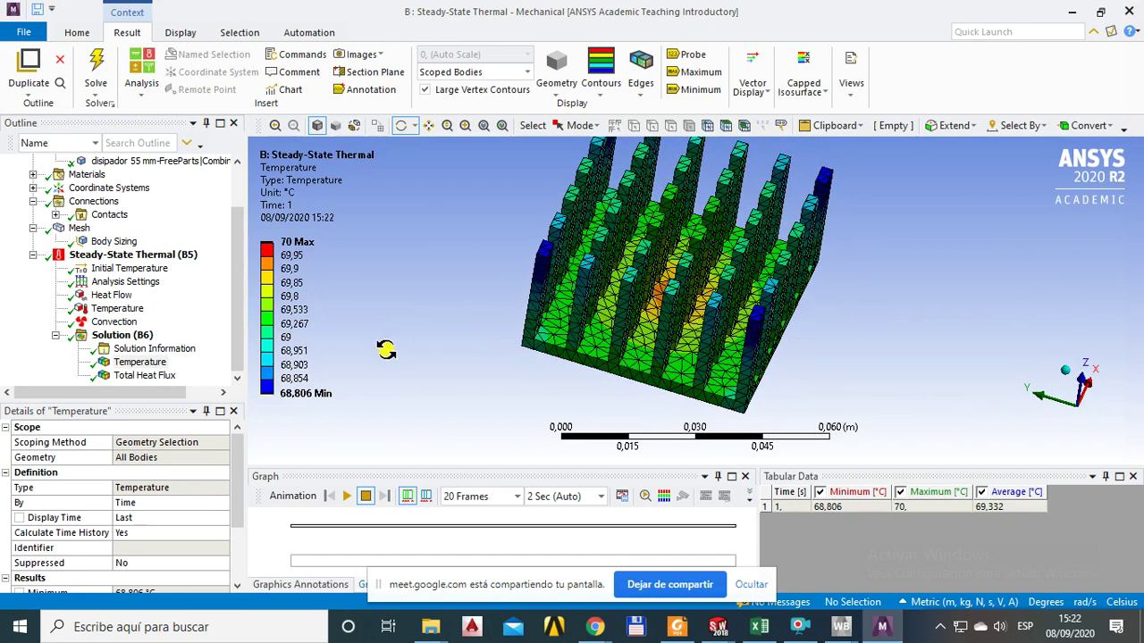
left_click_drag(616, 322, 636, 316)
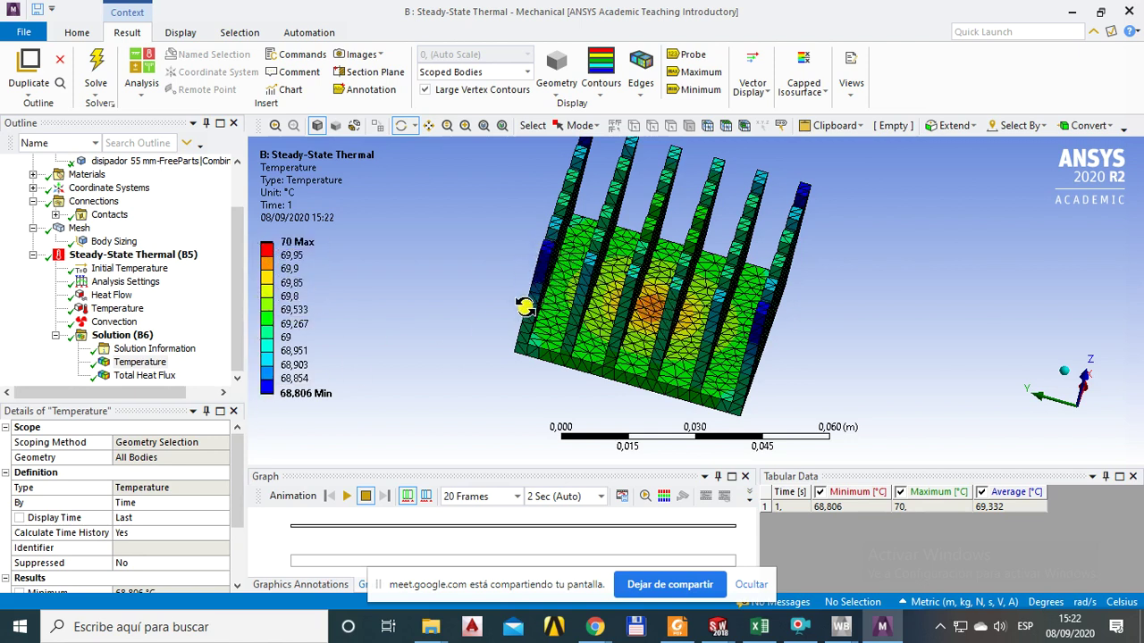
left_click_drag(522, 286, 527, 243)
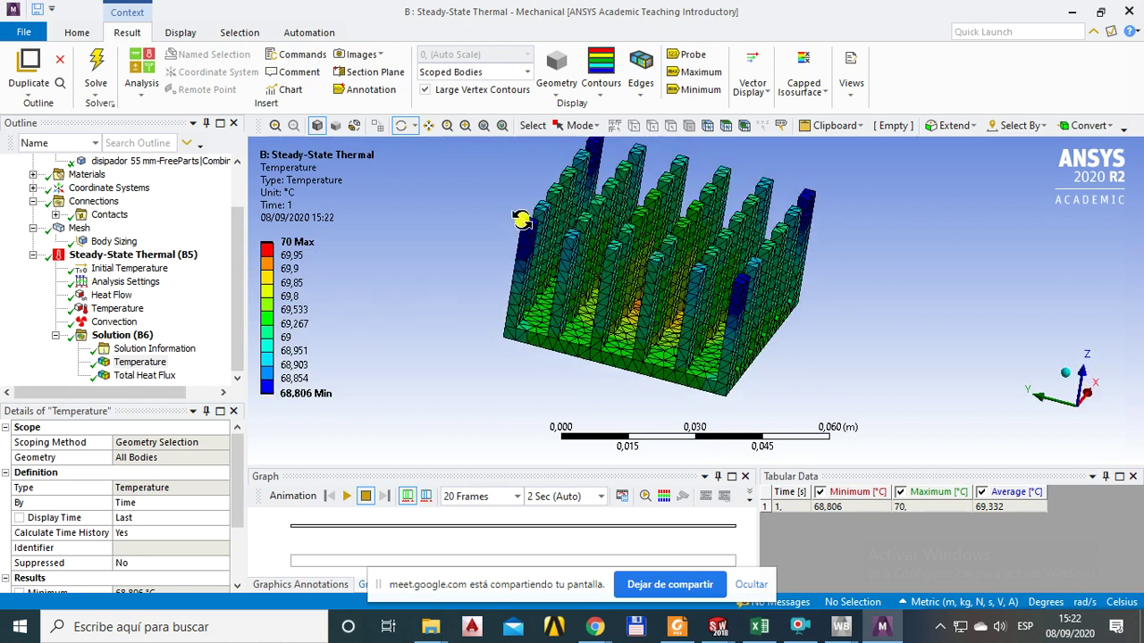
left_click_drag(529, 305, 507, 302)
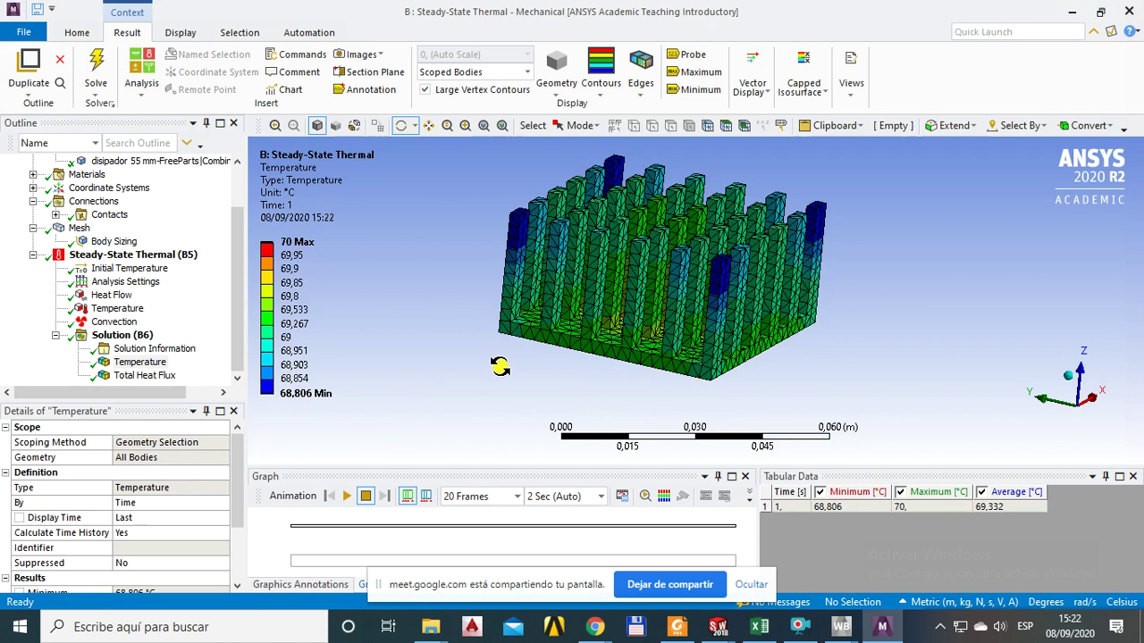
Hide the screen-sharing notice and look through the available display, selection, automation and result commands.
left_click(751, 584)
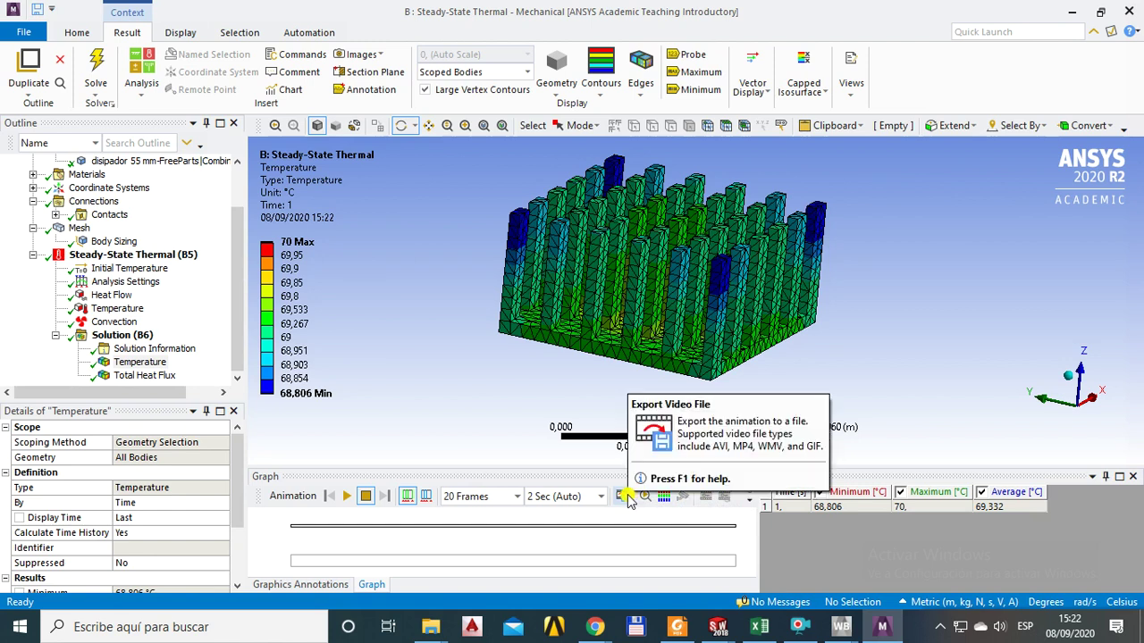
left_click(180, 33)
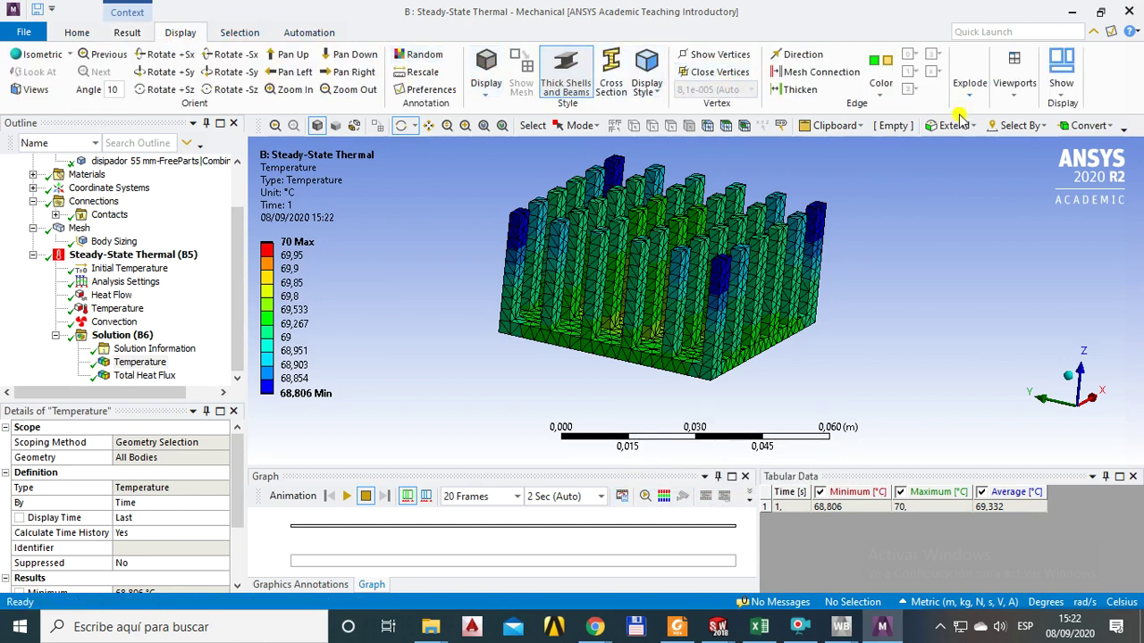
left_click(332, 586)
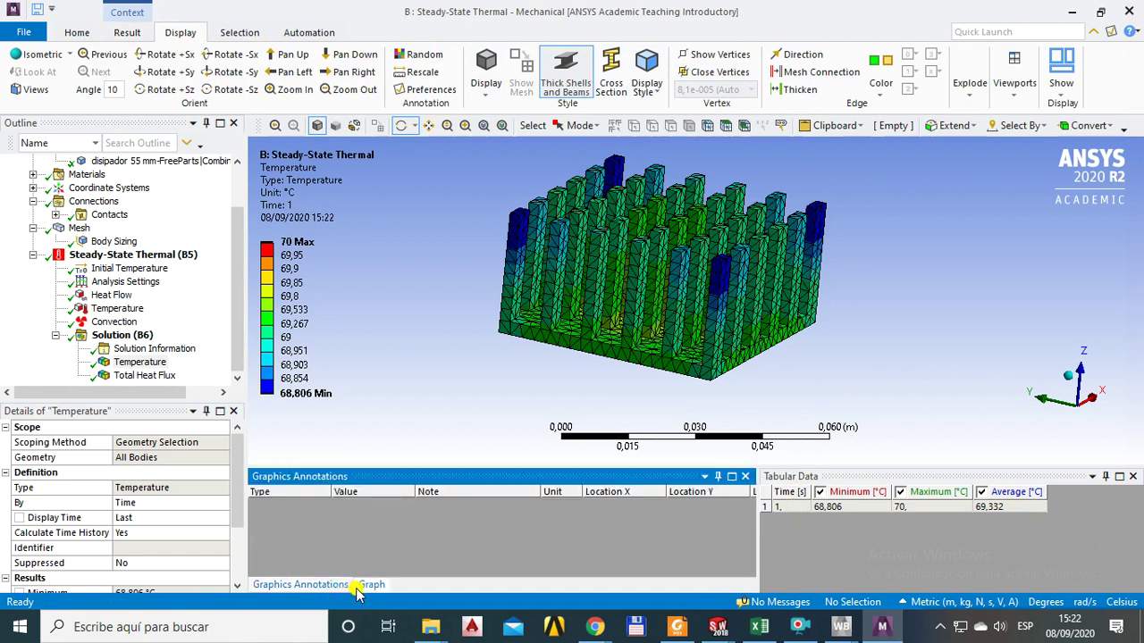
left_click(367, 586)
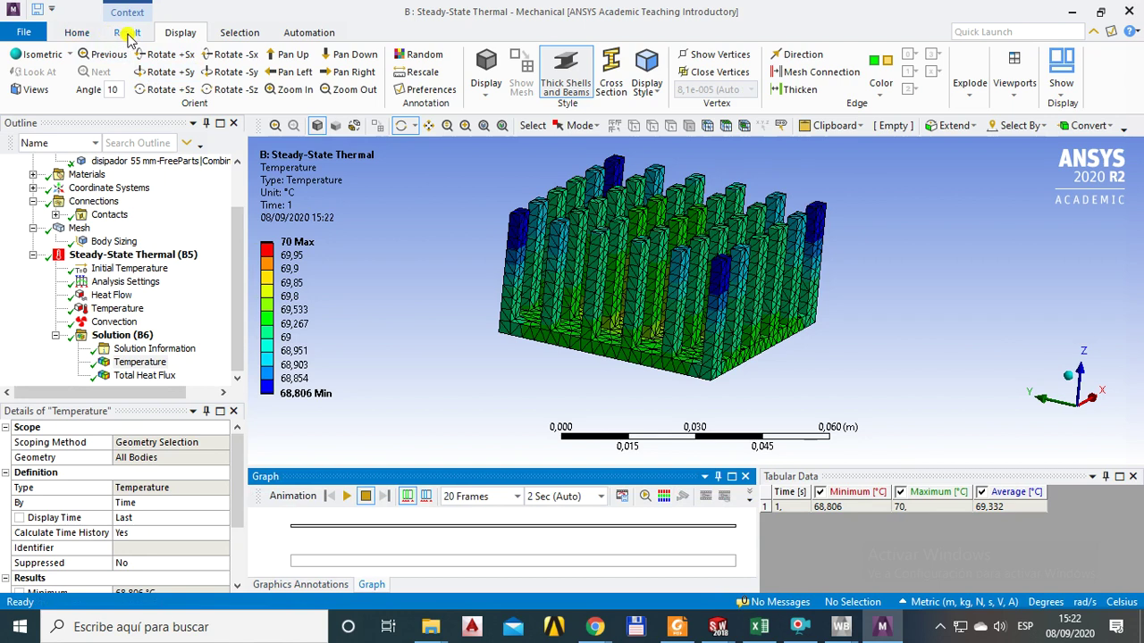
left_click(243, 32)
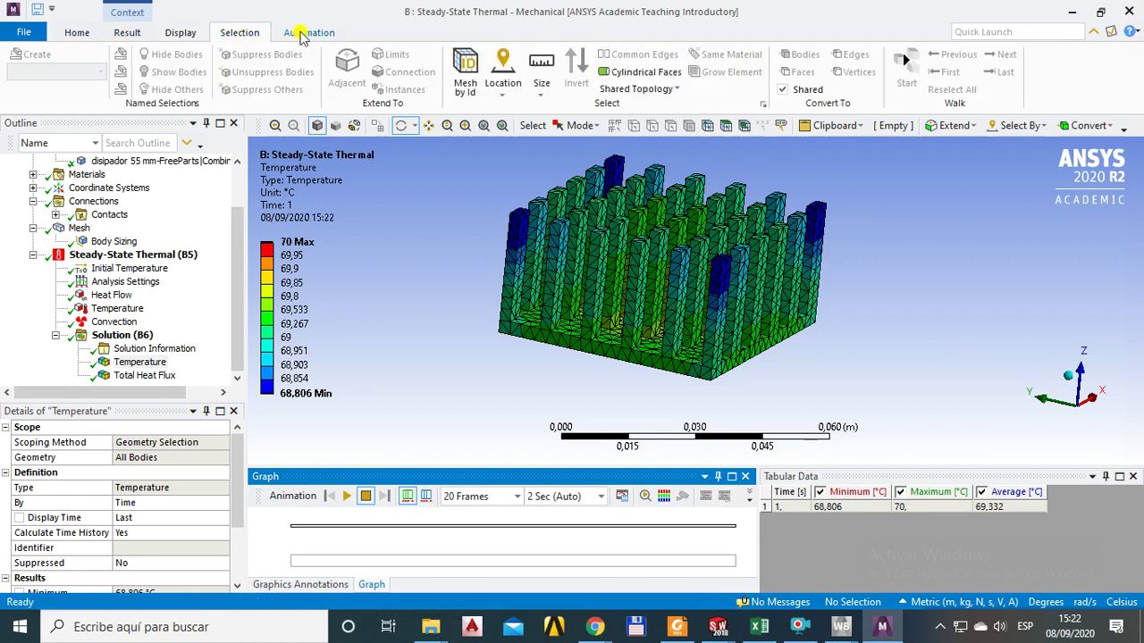
left_click(301, 34)
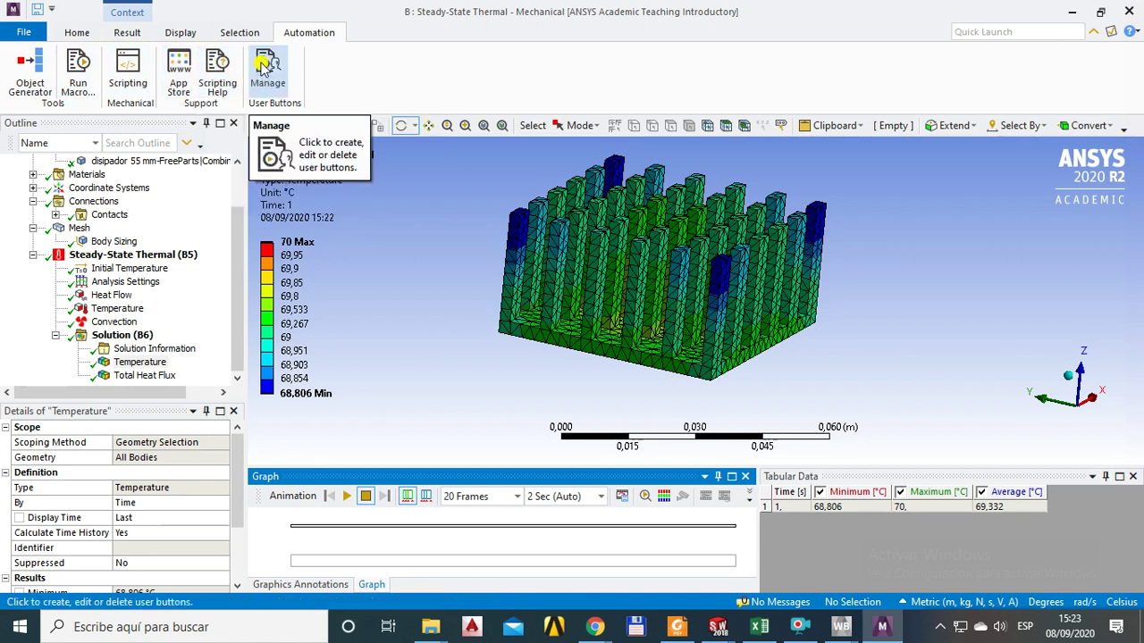
left_click(132, 34)
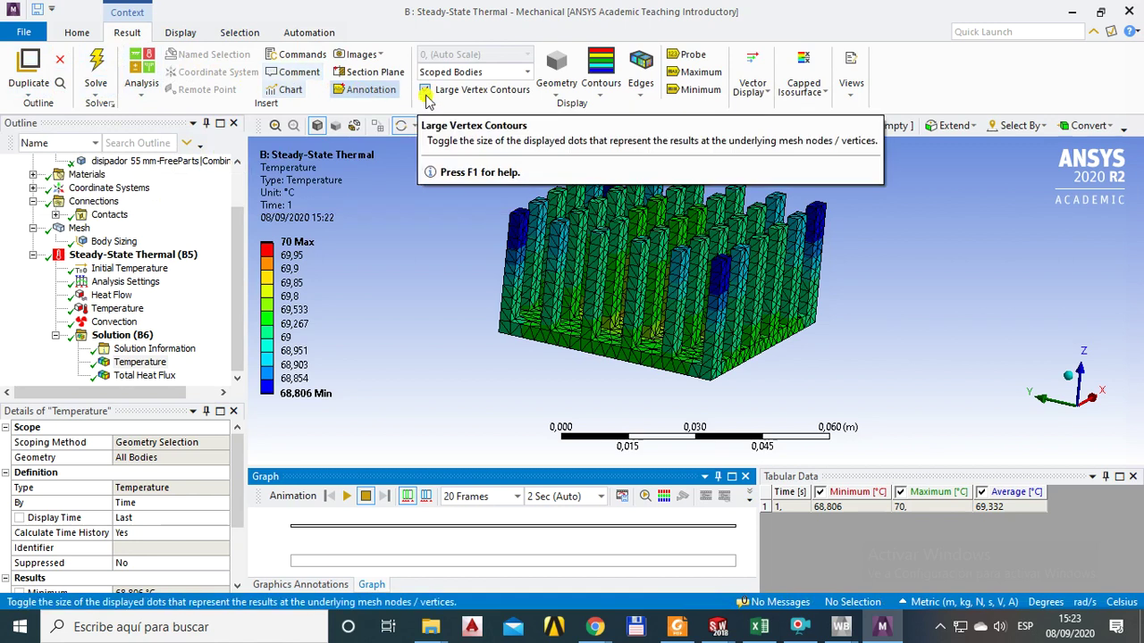
Turn the Graph and Tabular Data windows off and back on.
left_click(849, 97)
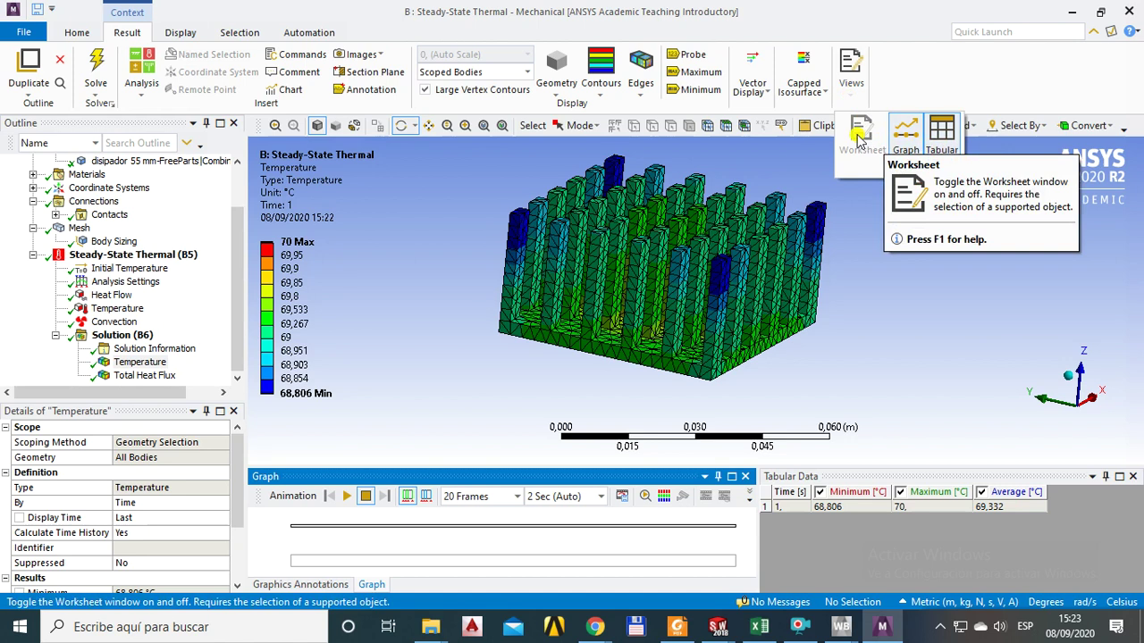
left_click(905, 136)
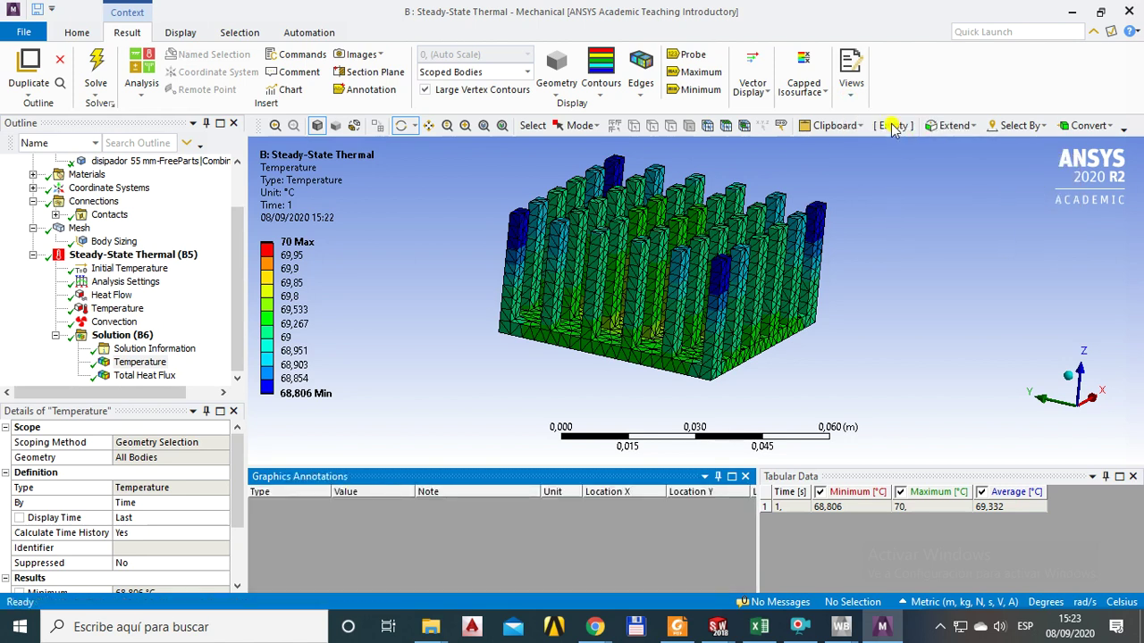
right_click(851, 90)
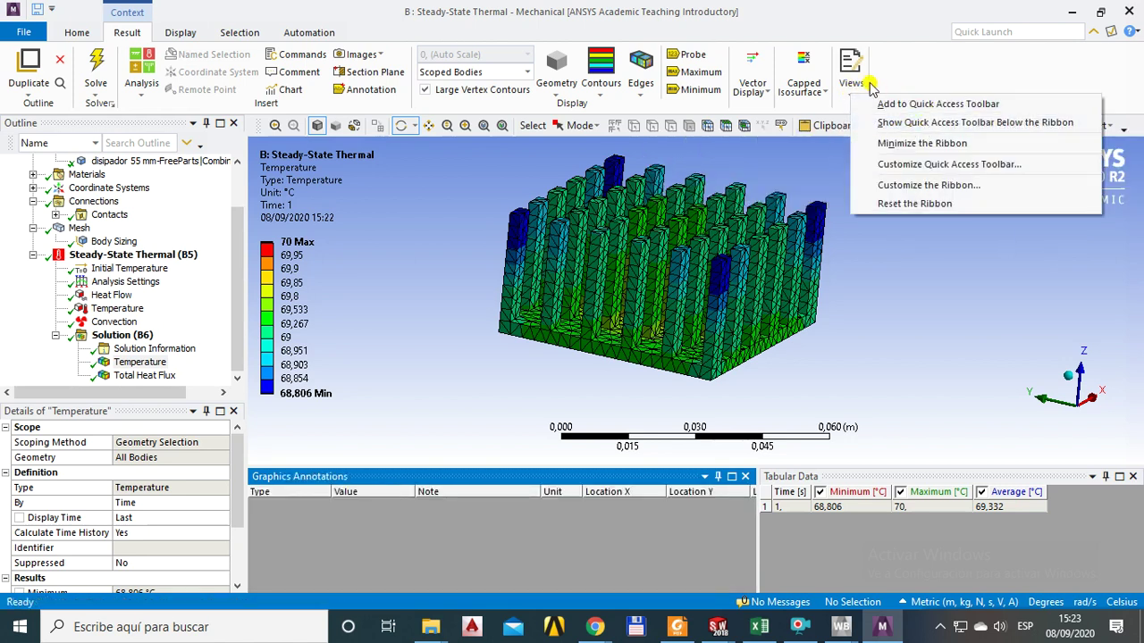
left_click(851, 69)
left_click(940, 132)
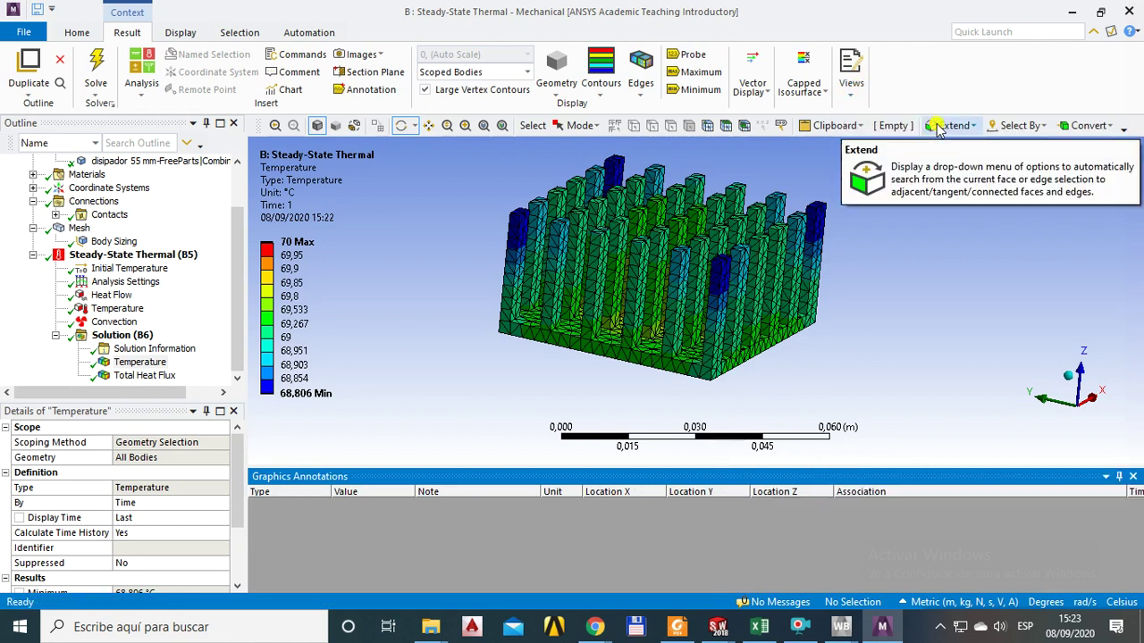
left_click(852, 85)
left_click(938, 132)
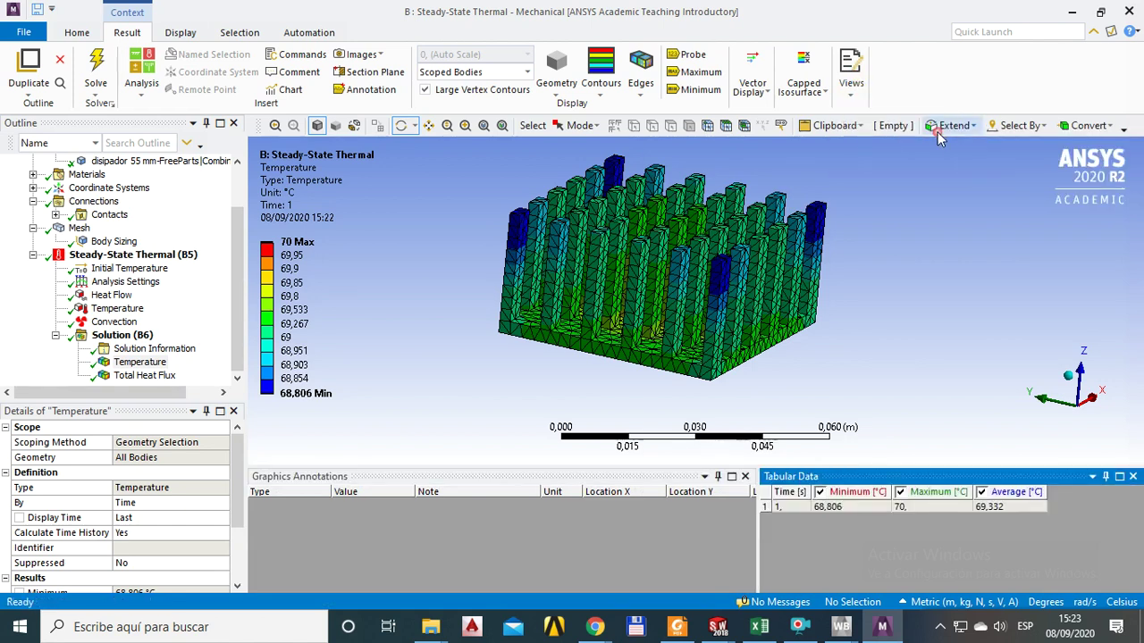
left_click(855, 89)
left_click(905, 134)
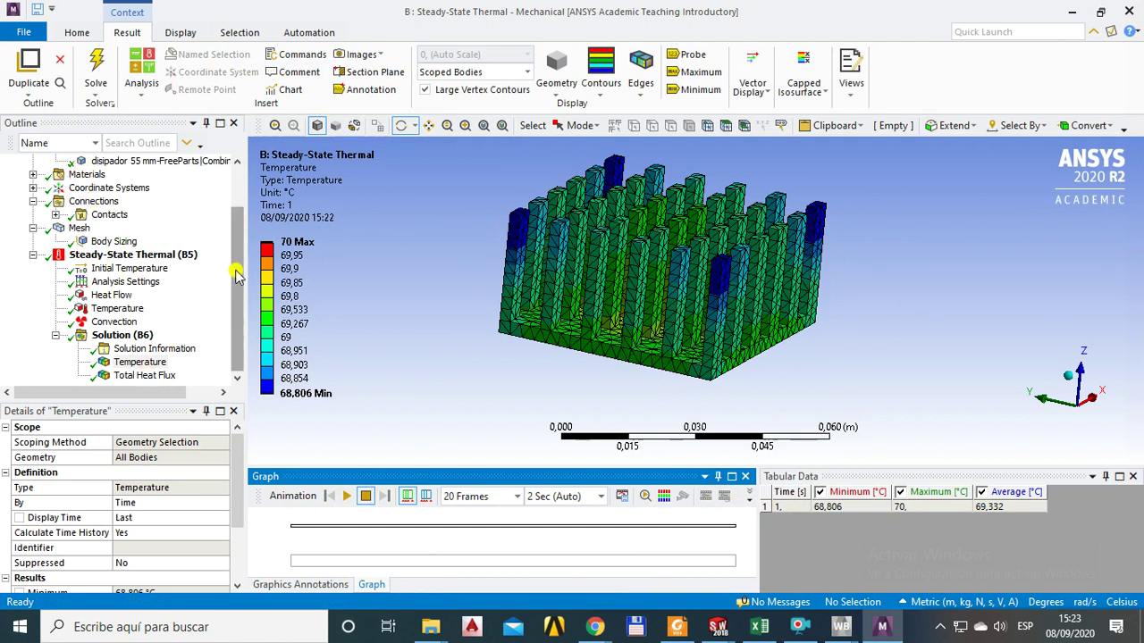
left_click_drag(234, 268, 242, 231)
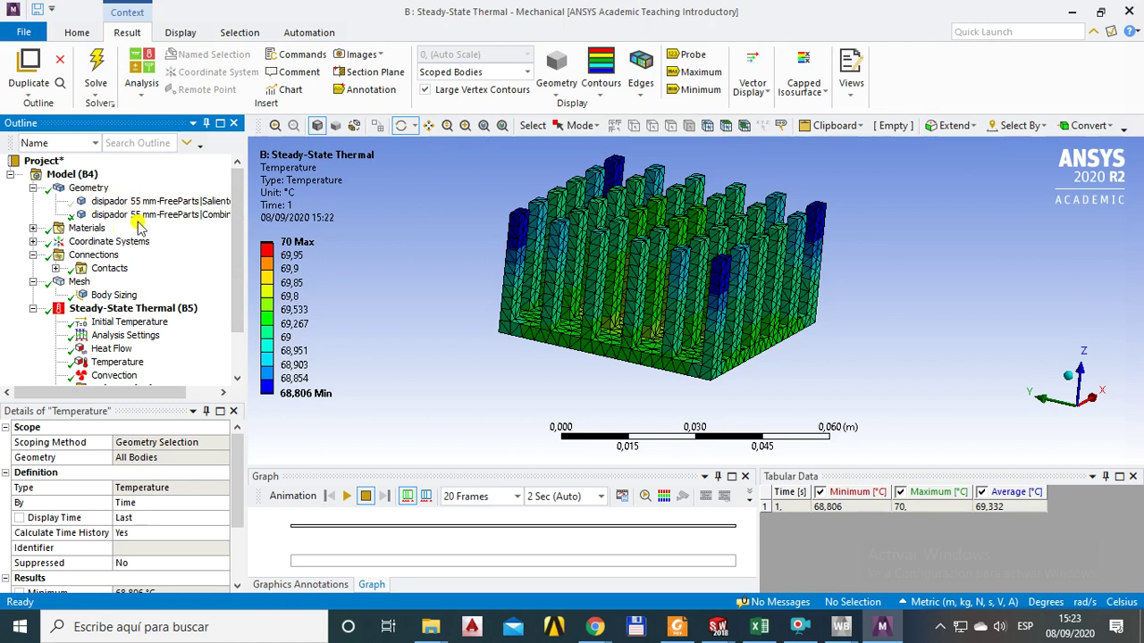
scroll(237, 294, "down", 1)
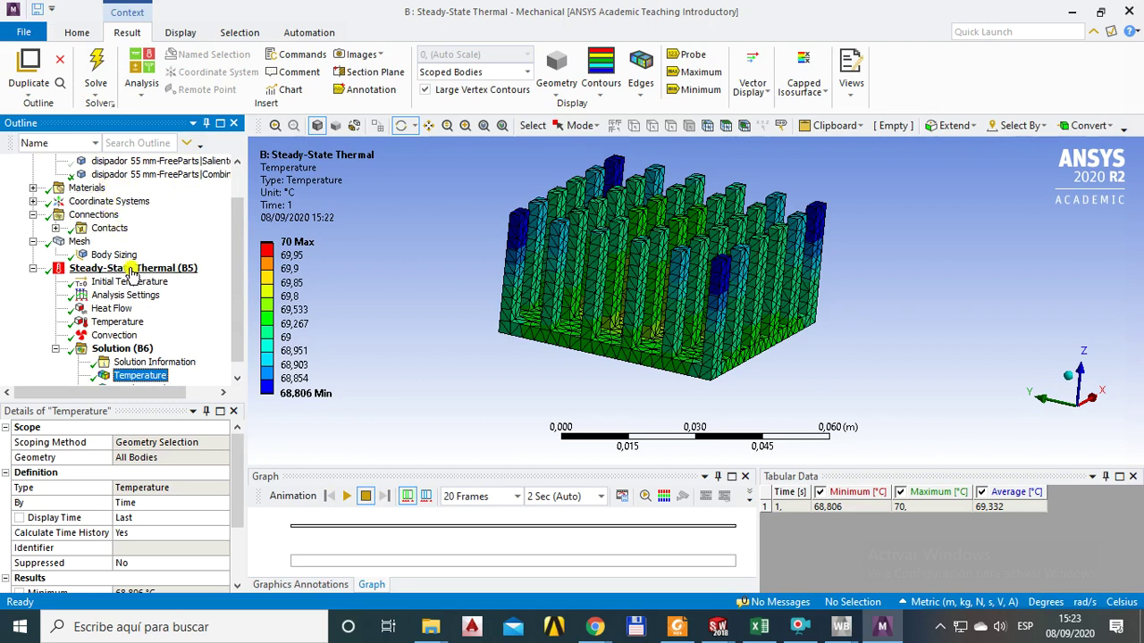
scroll(99, 290, "down", 1)
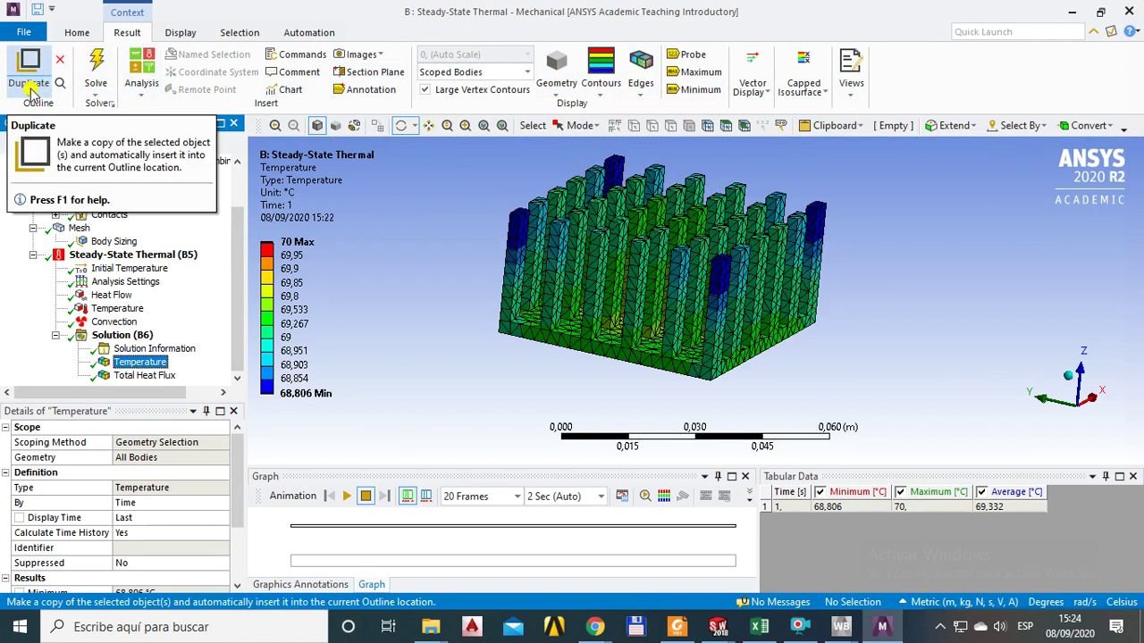
Switch to the Google Meet call in Chrome and check the meeting chat for new messages.
left_click(1076, 12)
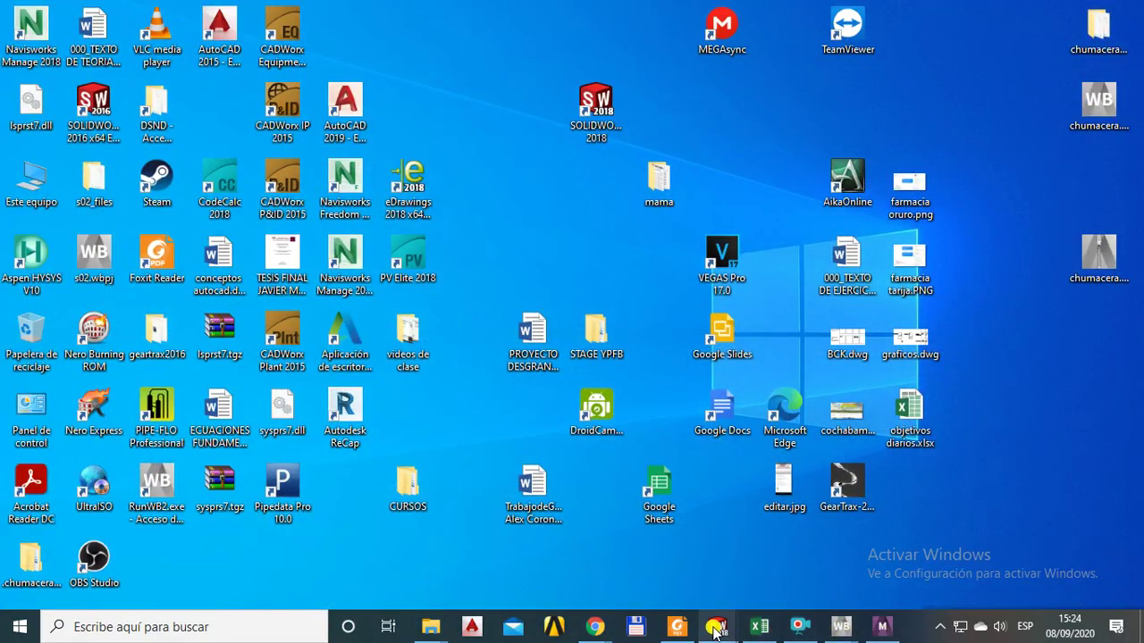
mouse_move(595, 627)
left_click(498, 504)
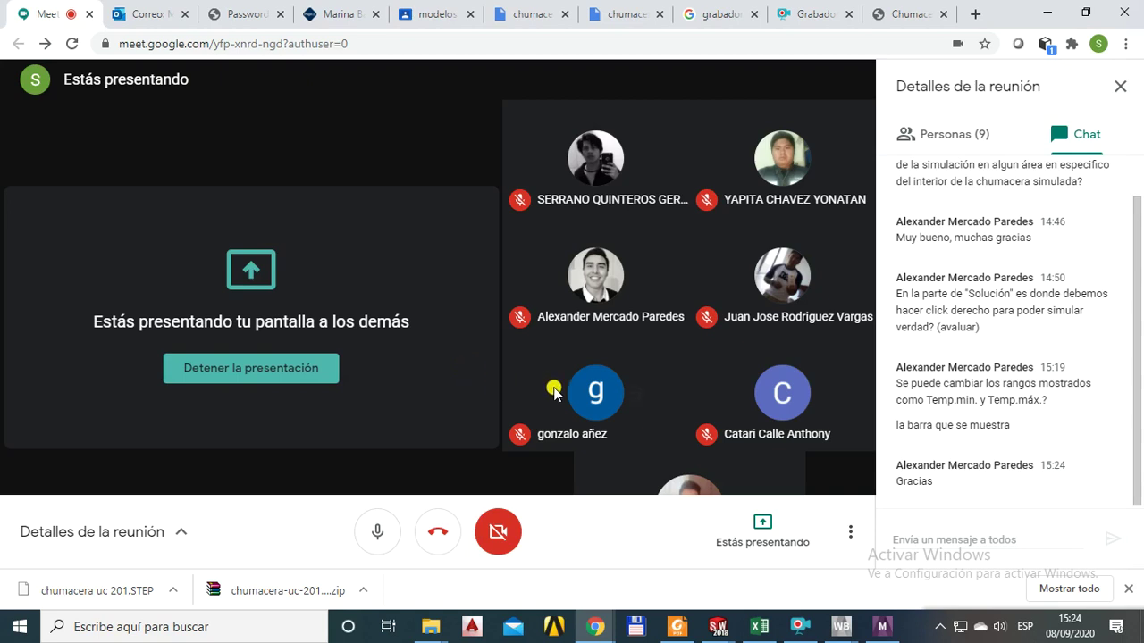
Return to Mechanical, close the steady-state thermal analysis, and switch to the chumacera project in Workbench with both analysis systems.
left_click(883, 630)
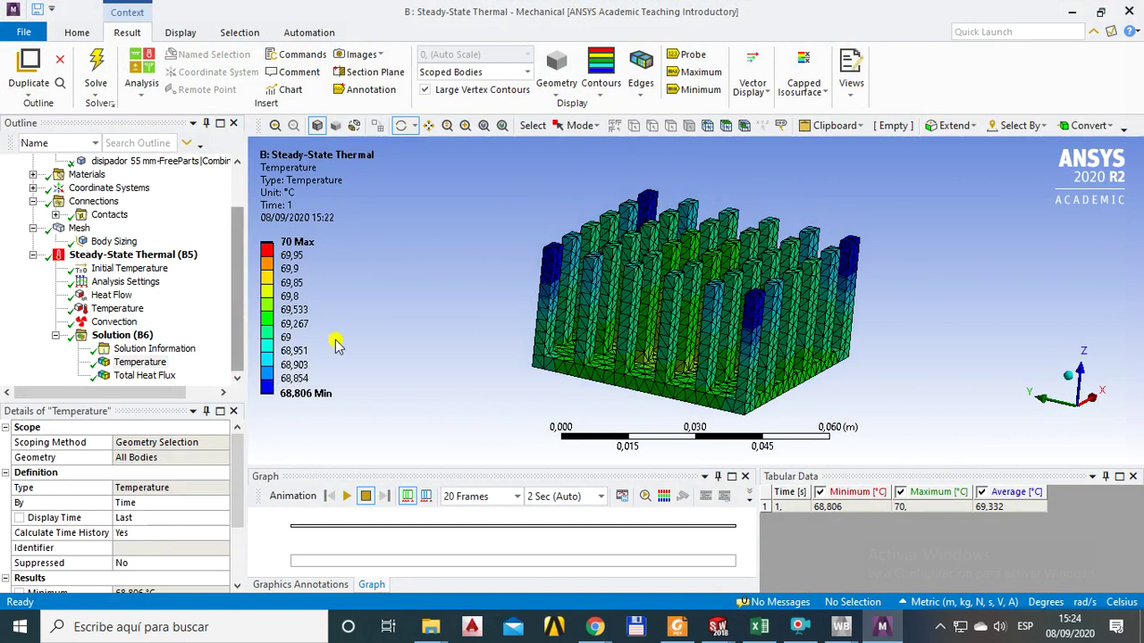
left_click_drag(894, 367, 891, 345)
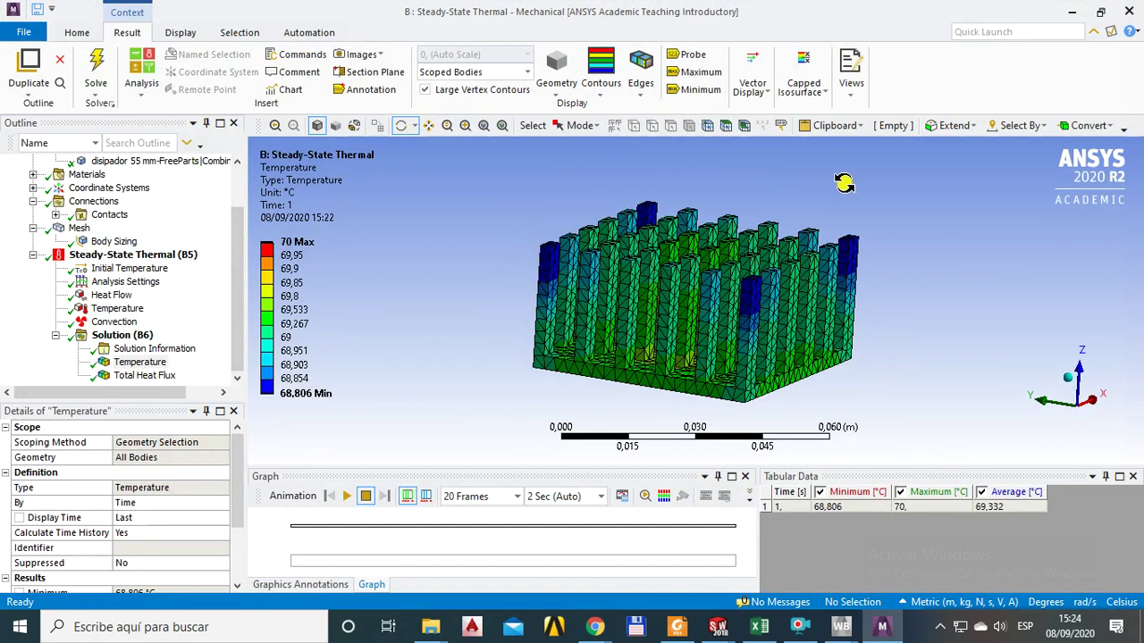
left_click(1133, 11)
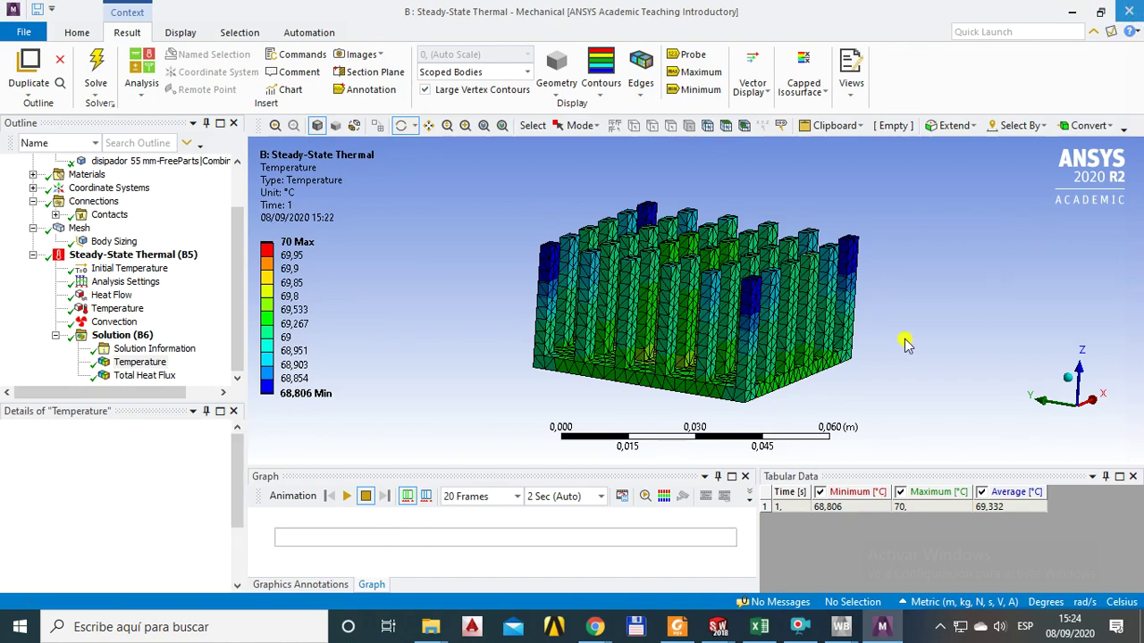
mouse_move(841, 626)
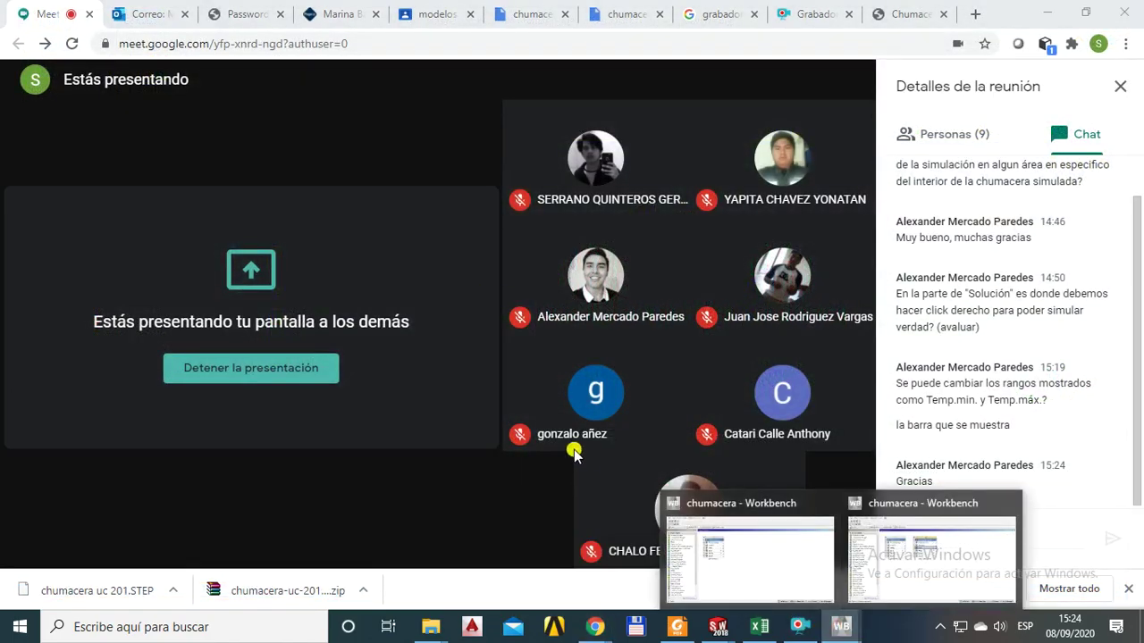
left_click(935, 507)
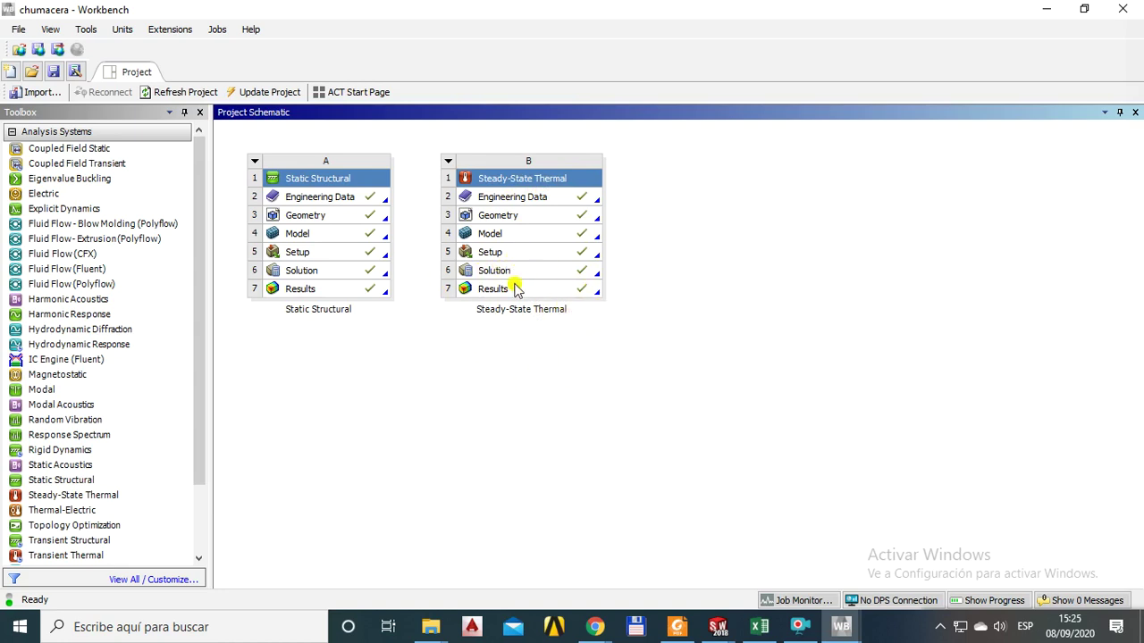
Open the Steady-State Thermal system's results in Mechanical to display the finned heat sink.
left_click(505, 219)
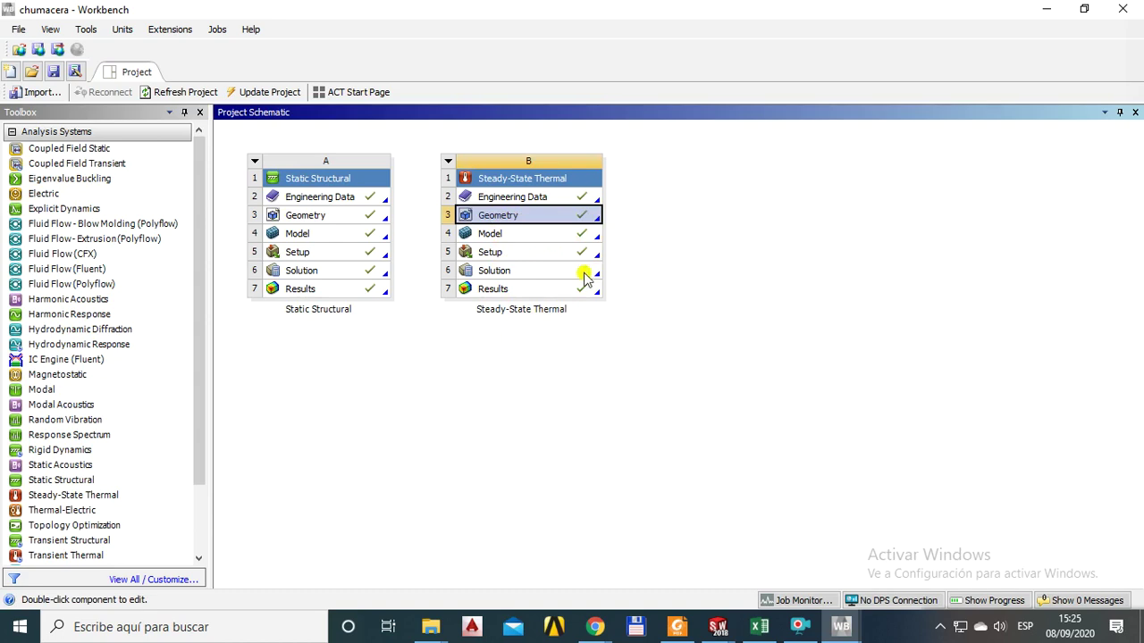
left_click(558, 384)
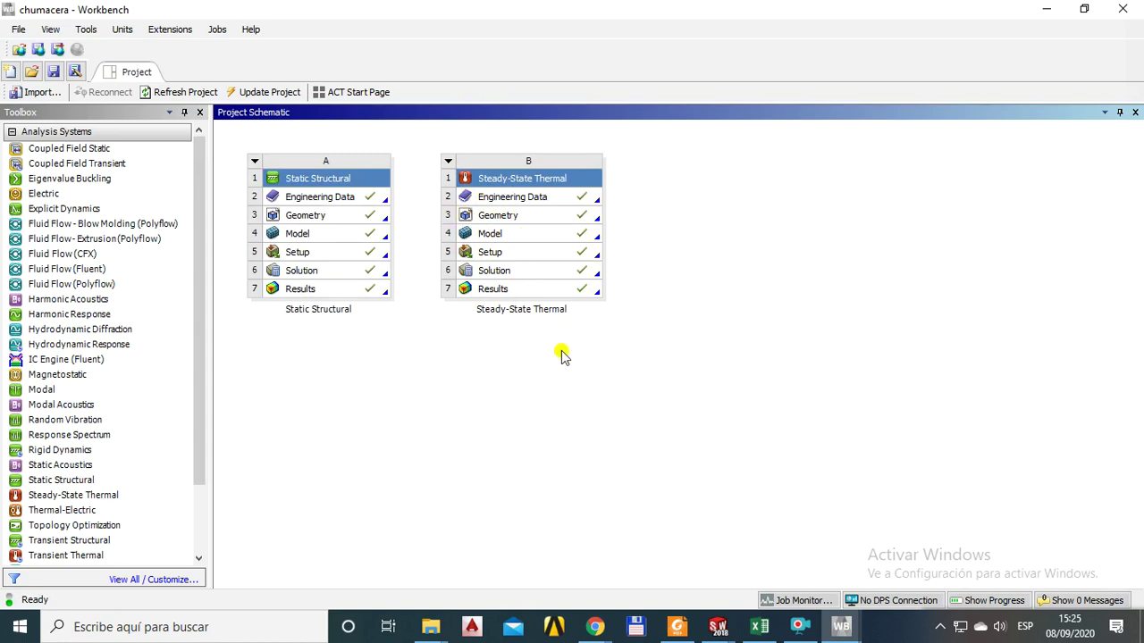
double_click(494, 289)
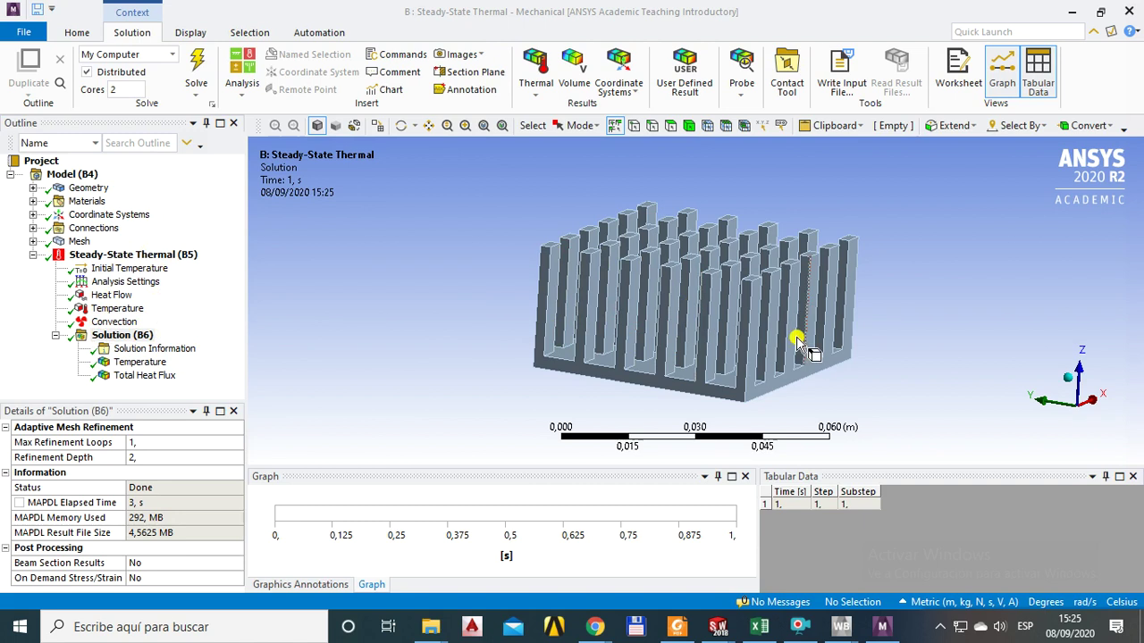
mouse_move(556, 389)
middle_mouse_down()
mouse_move(545, 330)
mouse_move(552, 376)
middle_mouse_up()
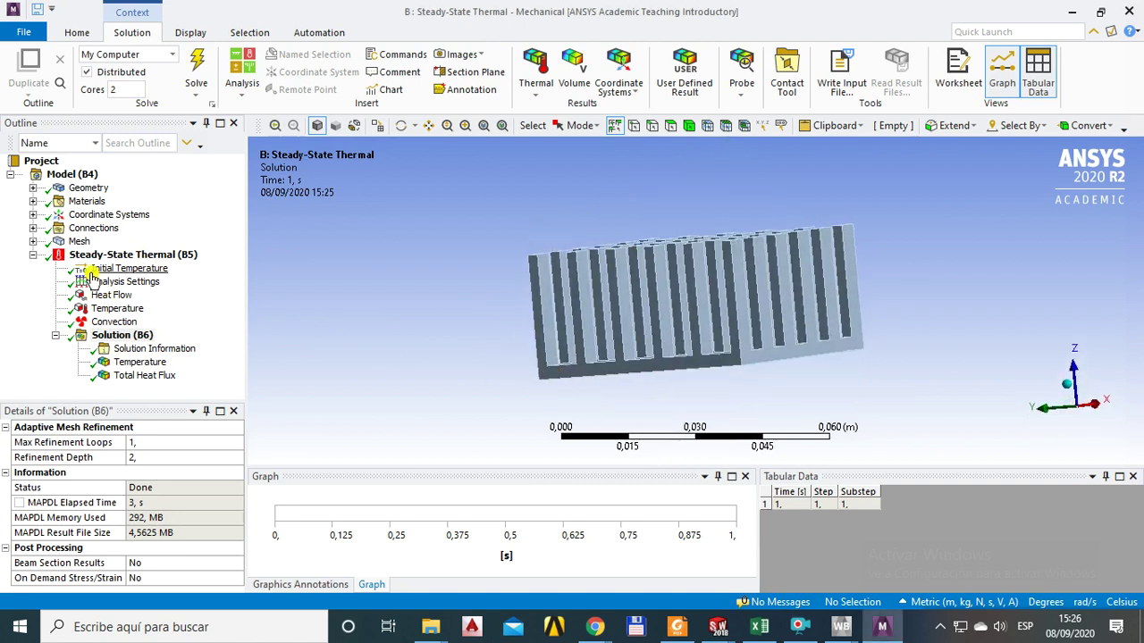
Make the Heat Flow load's magnitude an input parameter.
left_click(105, 297)
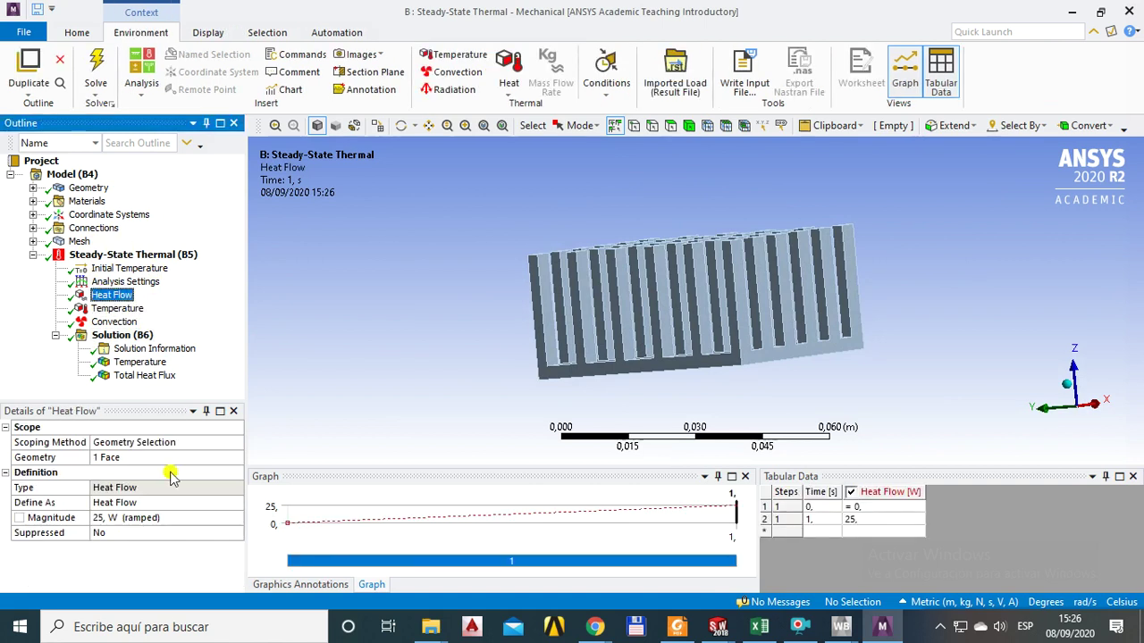
left_click(105, 518)
left_click(114, 531)
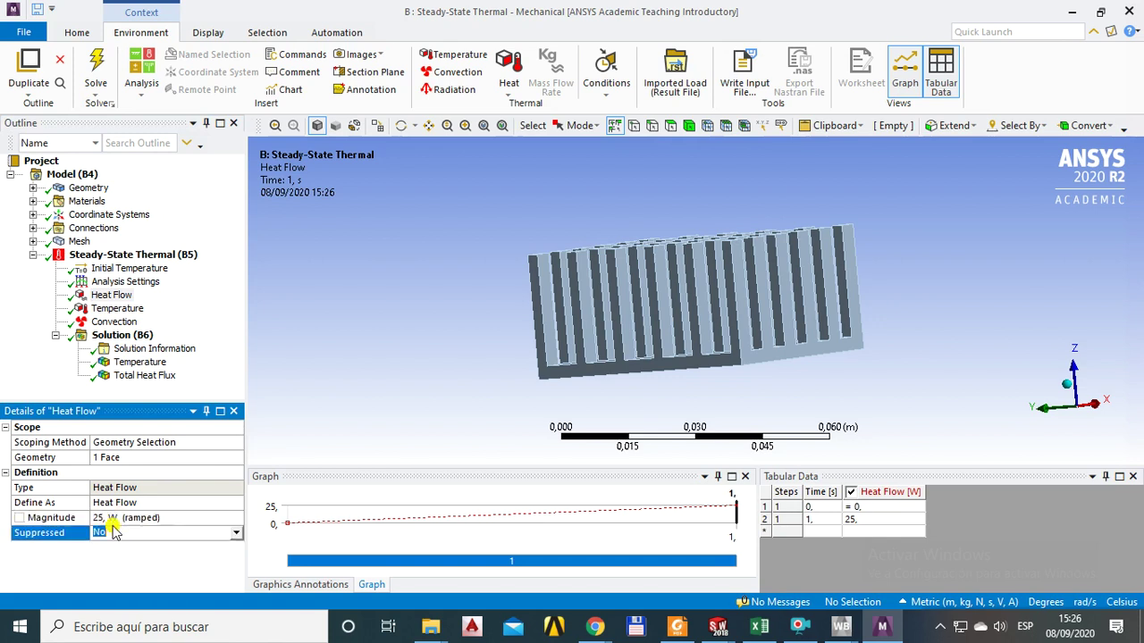
left_click(20, 524)
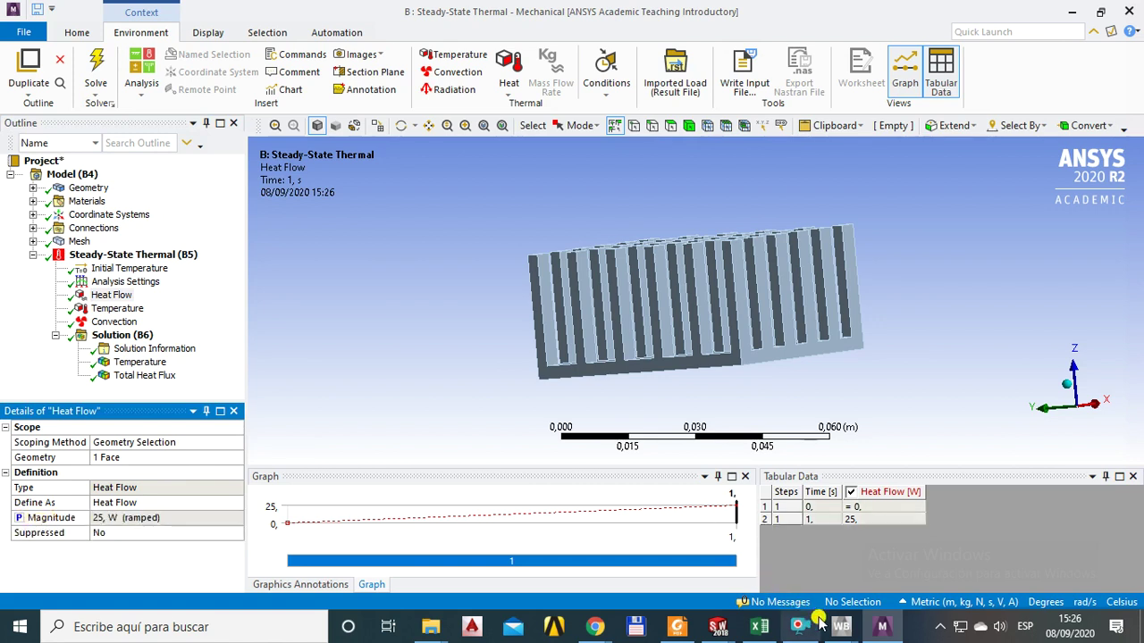
Check the Parameter Set link on the Steady-State Thermal system in Workbench and return to Mechanical.
mouse_move(840, 626)
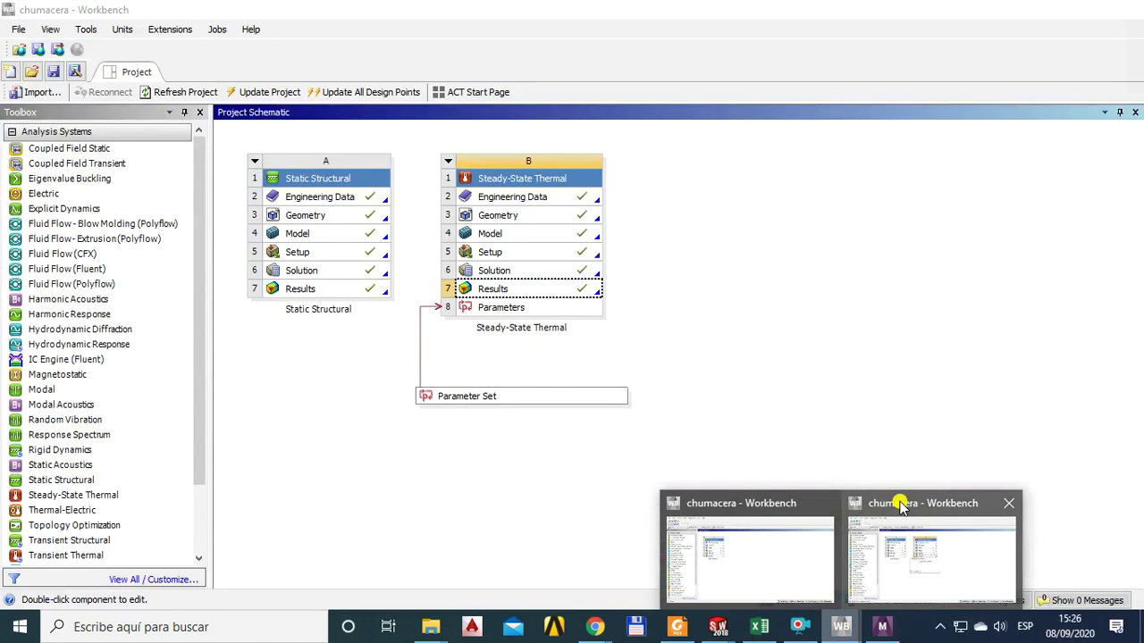
left_click(900, 505)
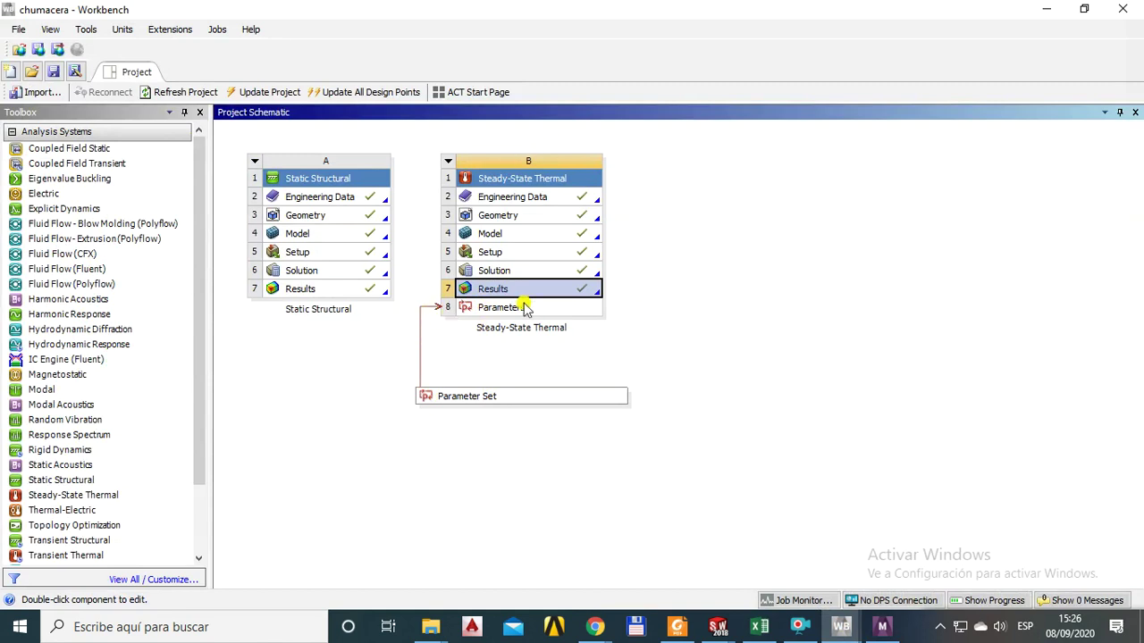
left_click(1045, 10)
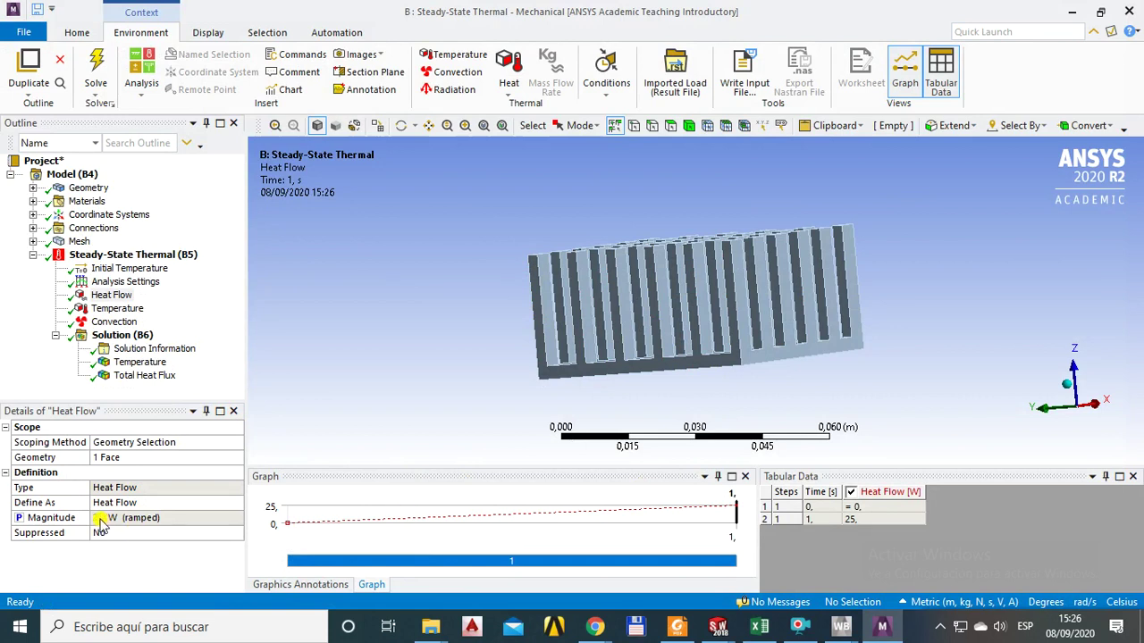
Make the Temperature result's minimum an output parameter, leaving its average unparameterized.
middle_click_drag(822, 355, 808, 341)
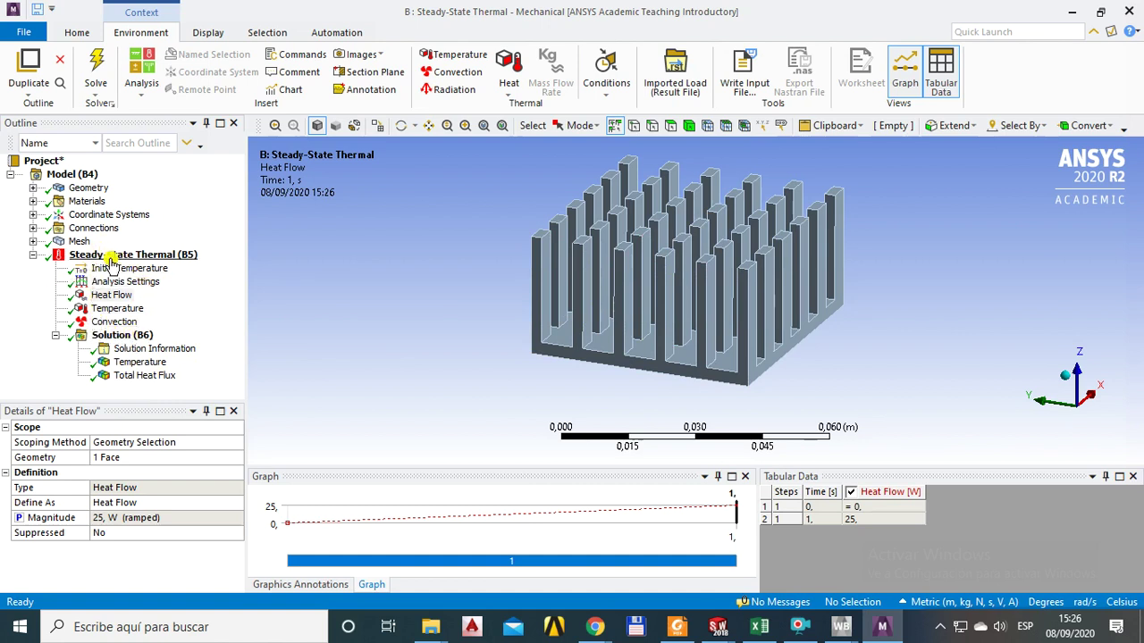
left_click(137, 362)
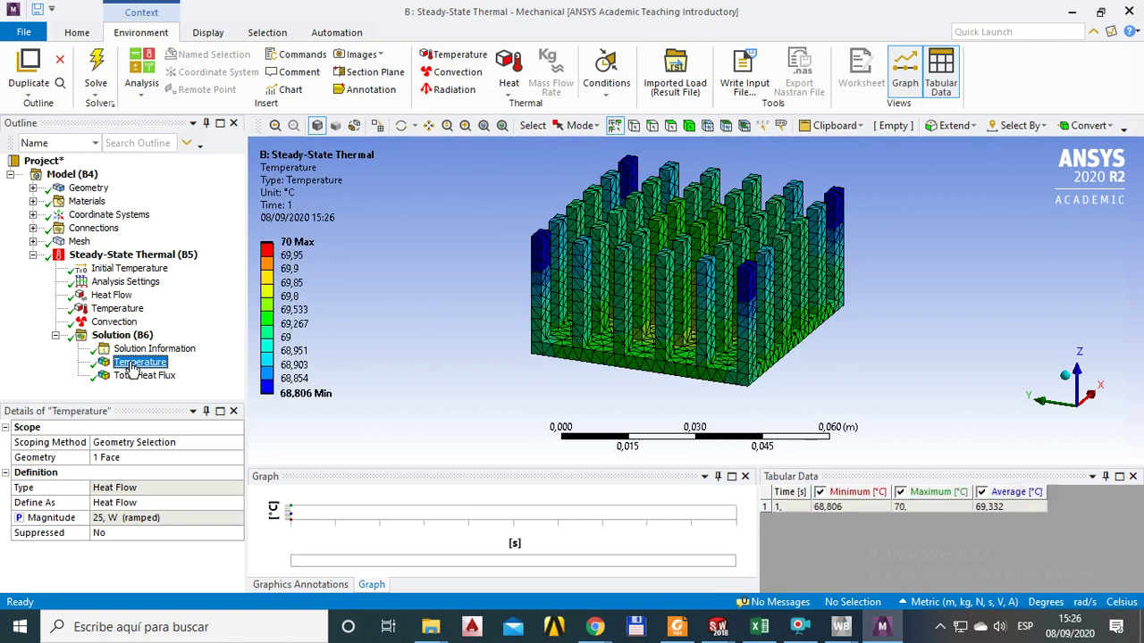
left_click_drag(237, 498, 239, 545)
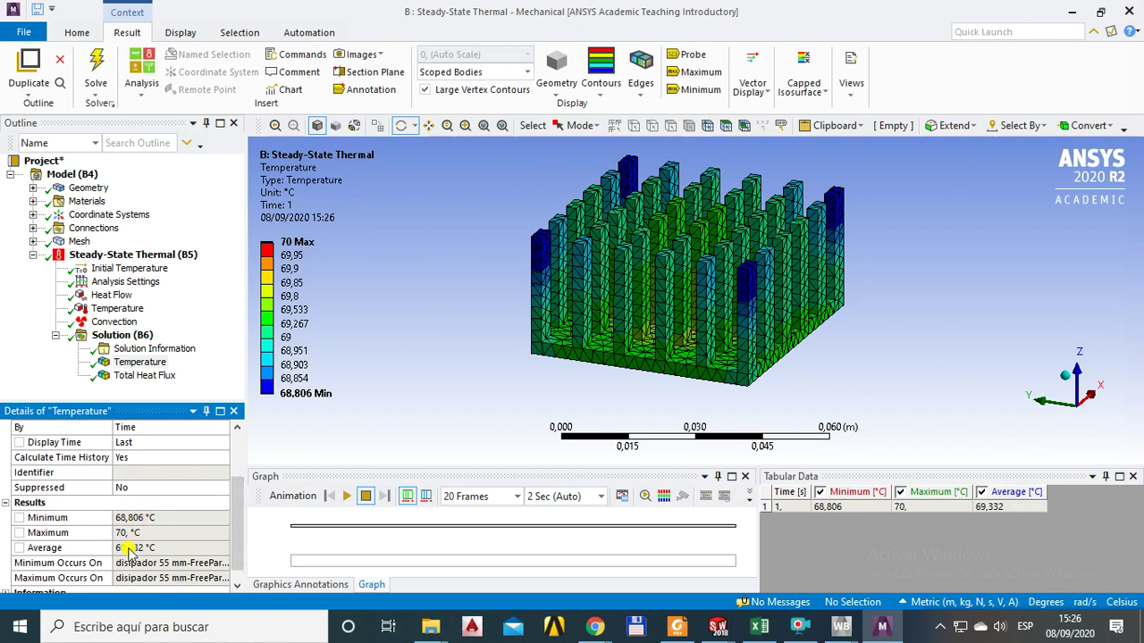
left_click(136, 364)
left_click_drag(238, 532, 238, 541)
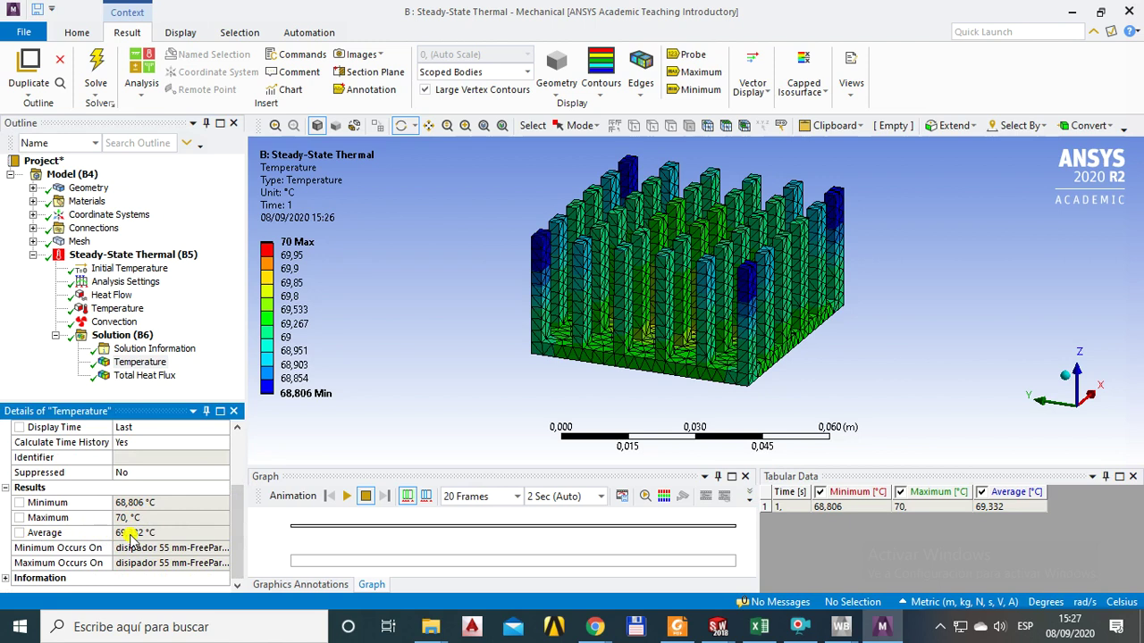
left_click(20, 533)
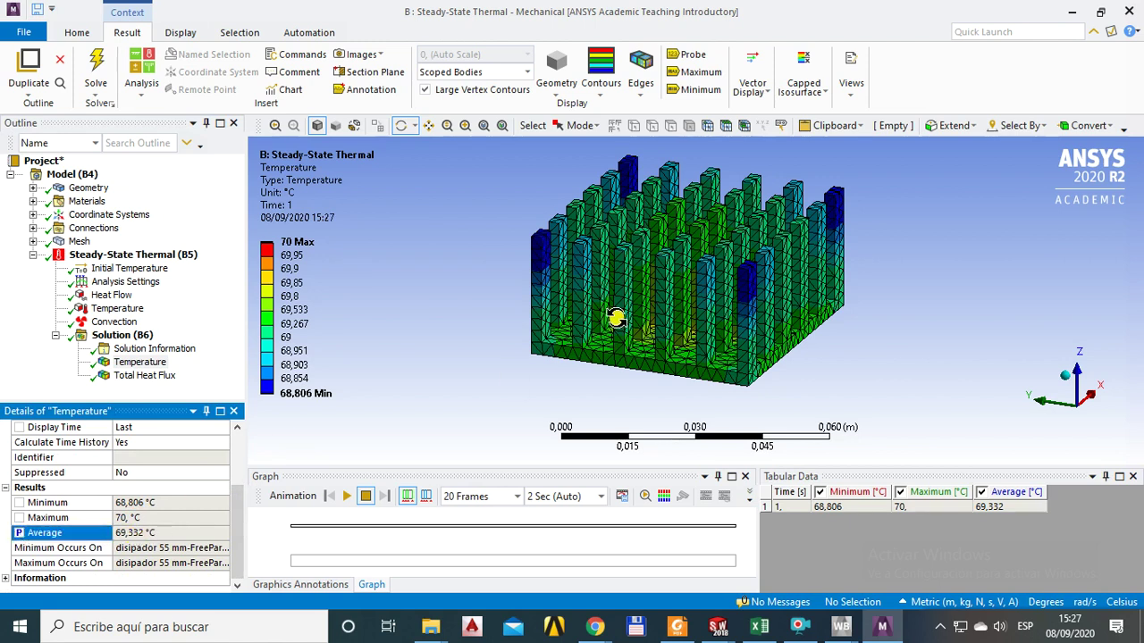
left_click(18, 503)
left_click(19, 533)
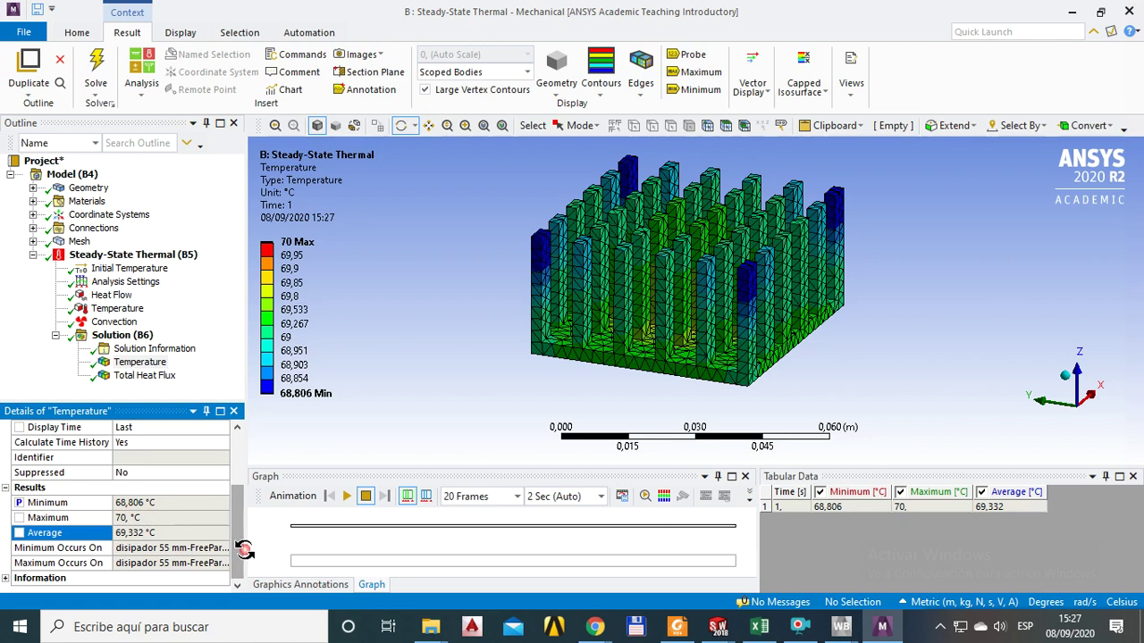
left_click_drag(888, 299, 890, 306)
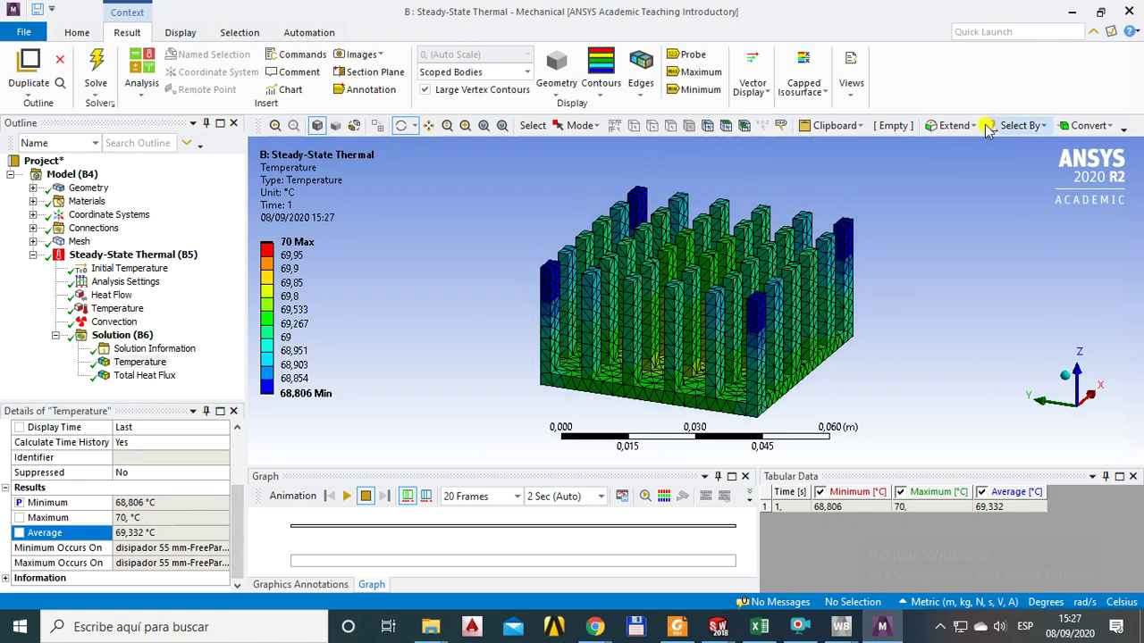
Switch to the chumacera project in Workbench, open the Parameter Set and inspect the current design point's heat flow and minimum temperature.
left_click(1076, 16)
mouse_move(840, 625)
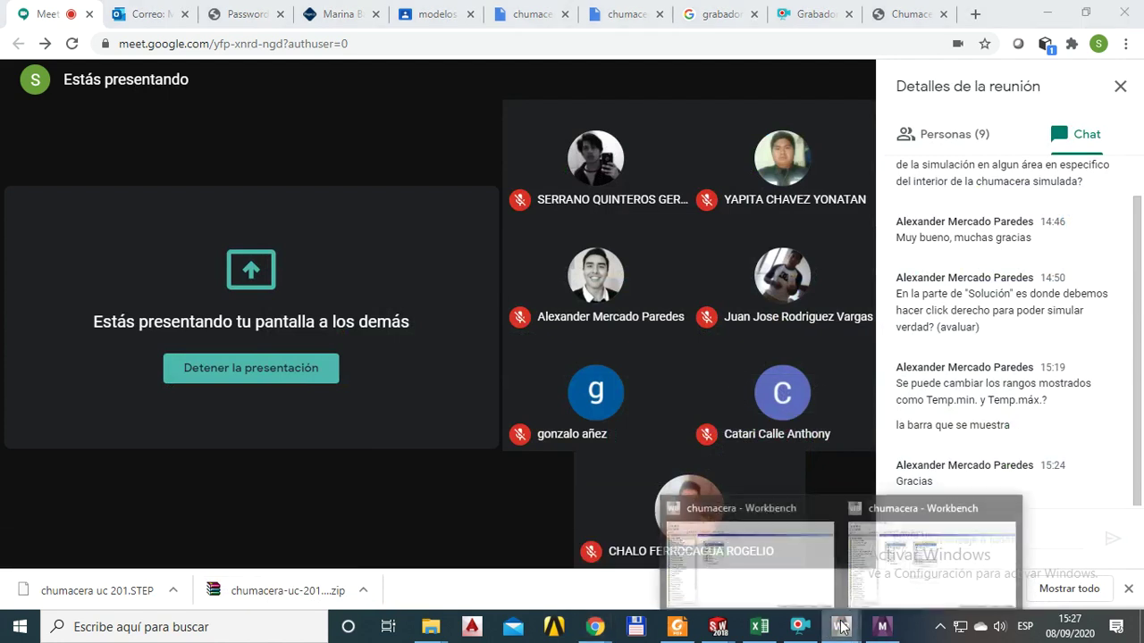
left_click(903, 505)
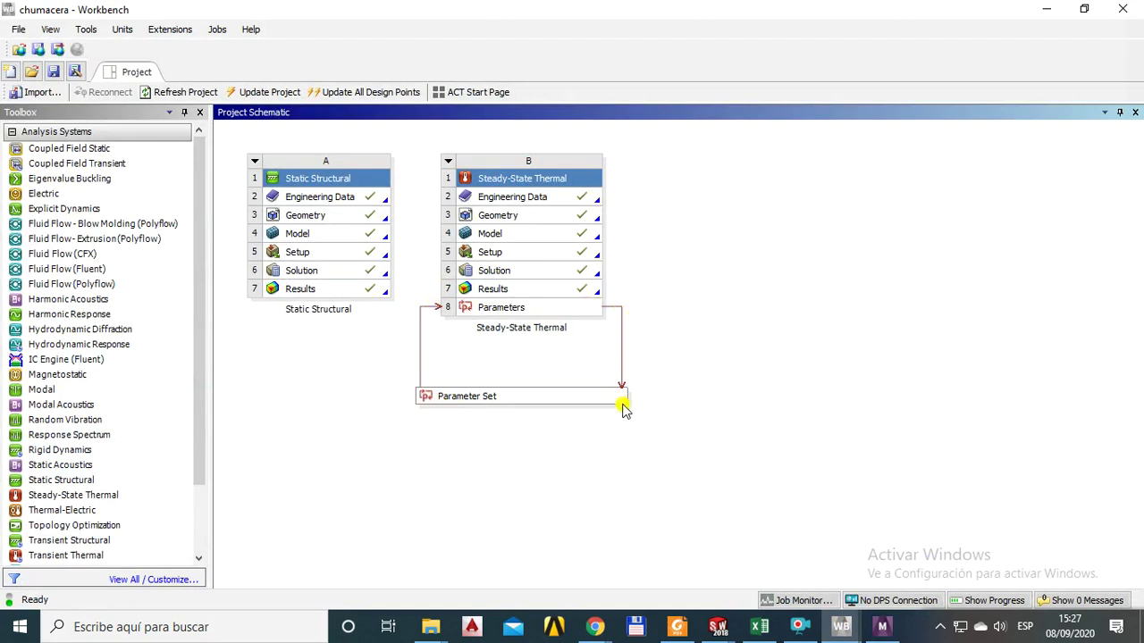
left_click(449, 399)
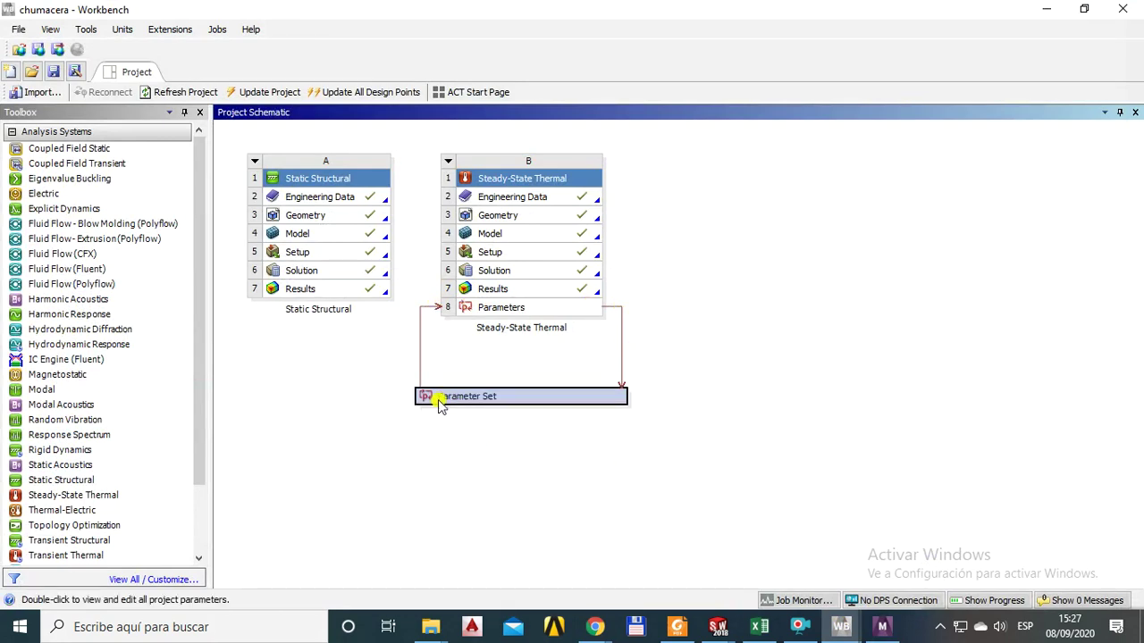
double_click(458, 402)
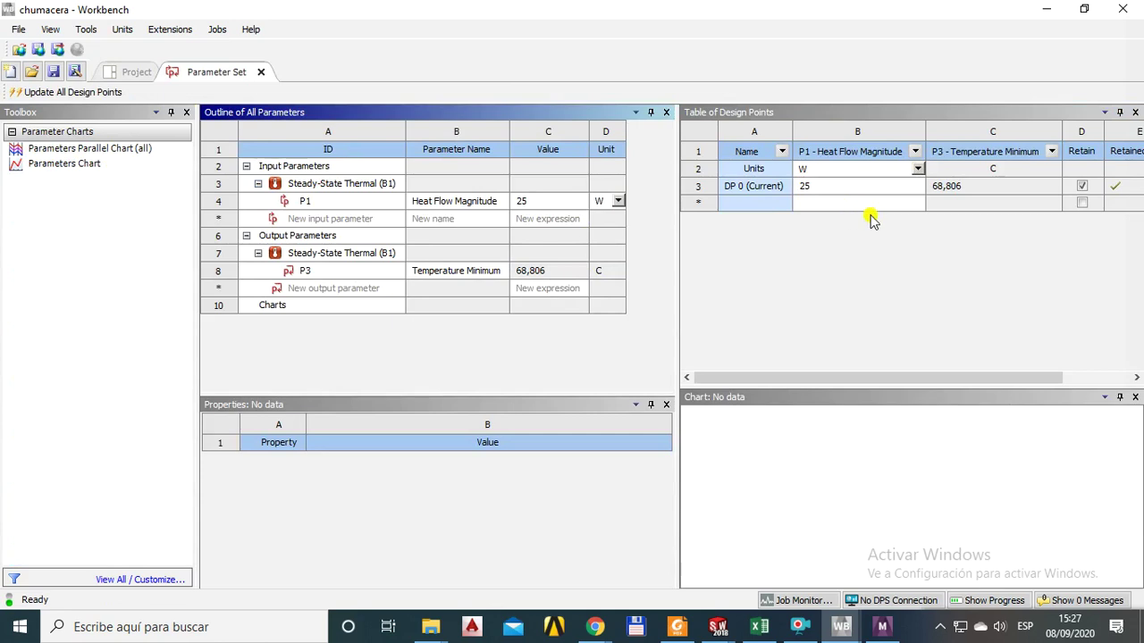
left_click(820, 203)
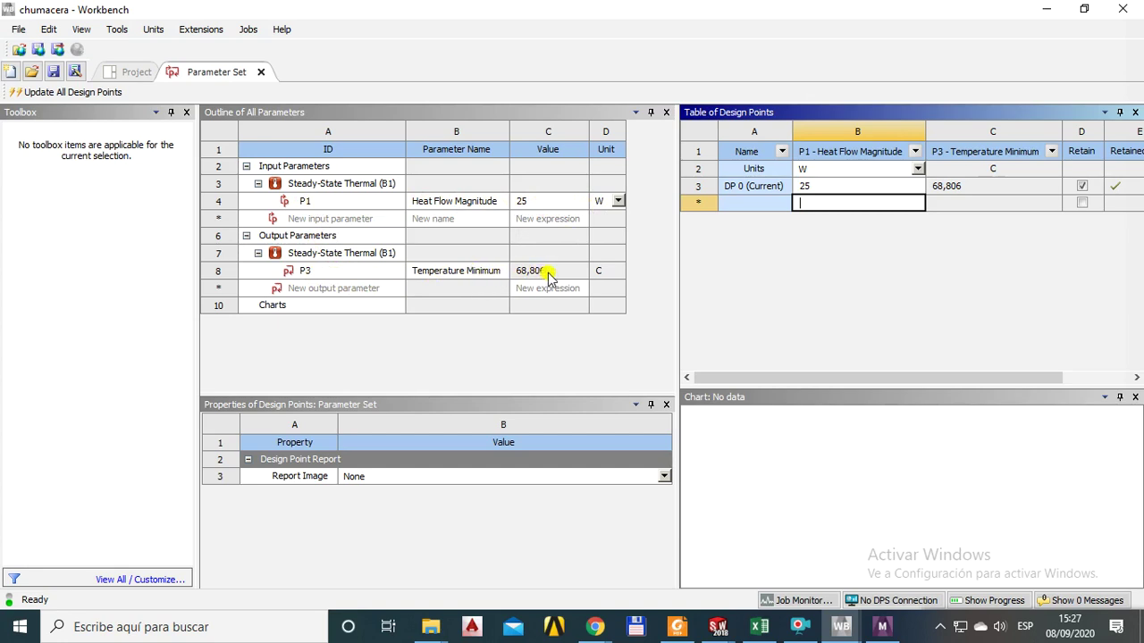
left_click(830, 192)
left_click(975, 187)
left_click(847, 189)
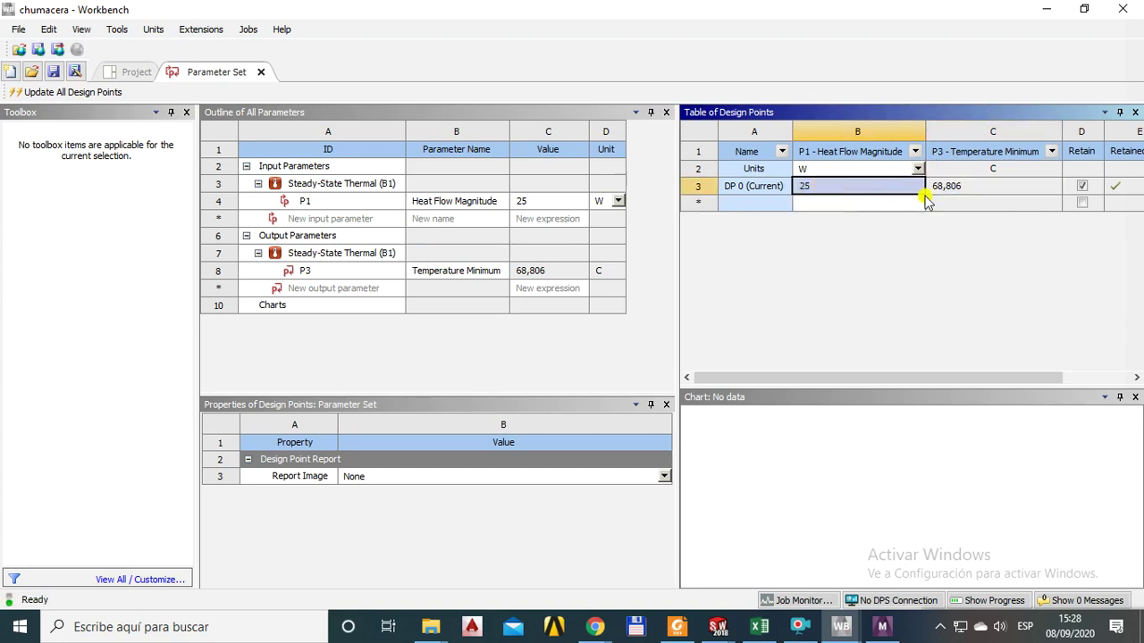
left_click(963, 188)
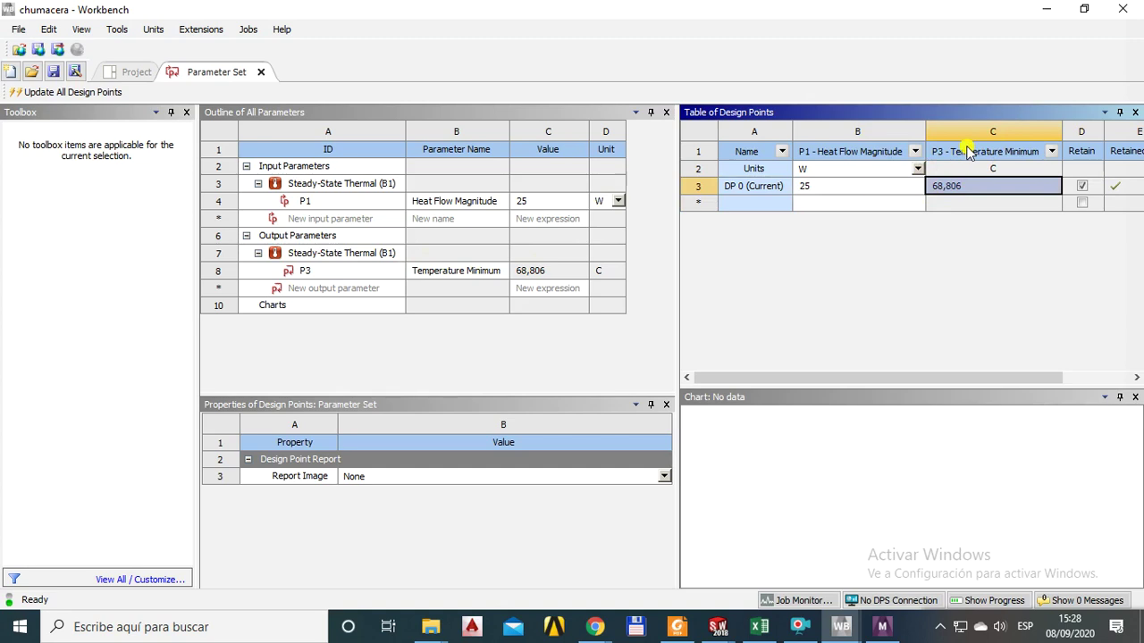
Add three design points with heat flow magnitudes of 20, 15 and 10 W.
left_click(820, 204)
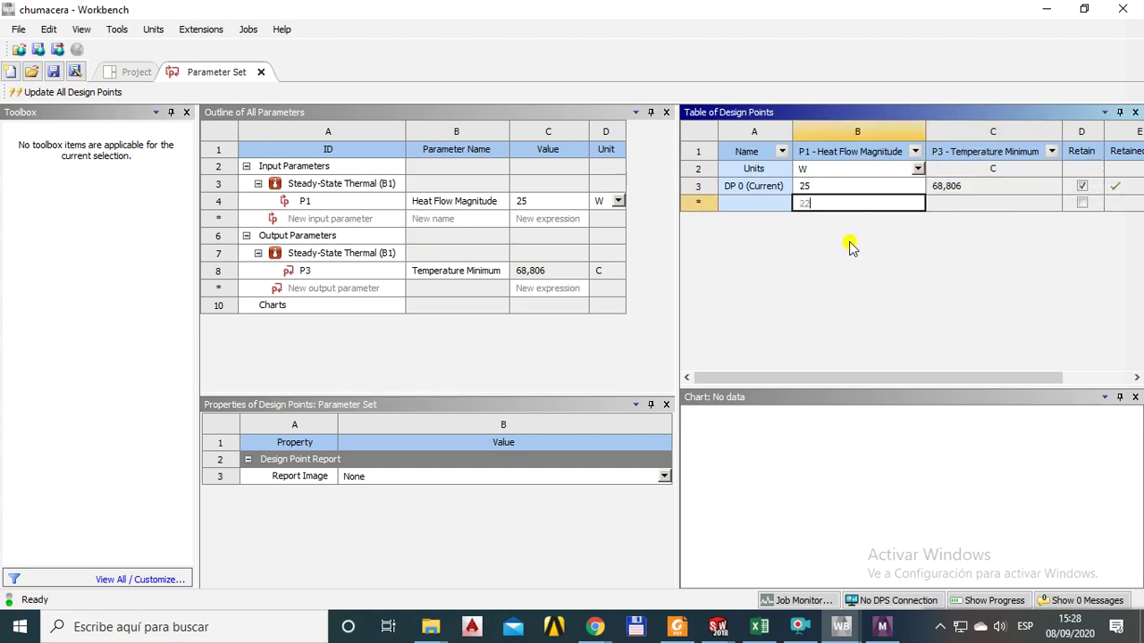
key("Return")
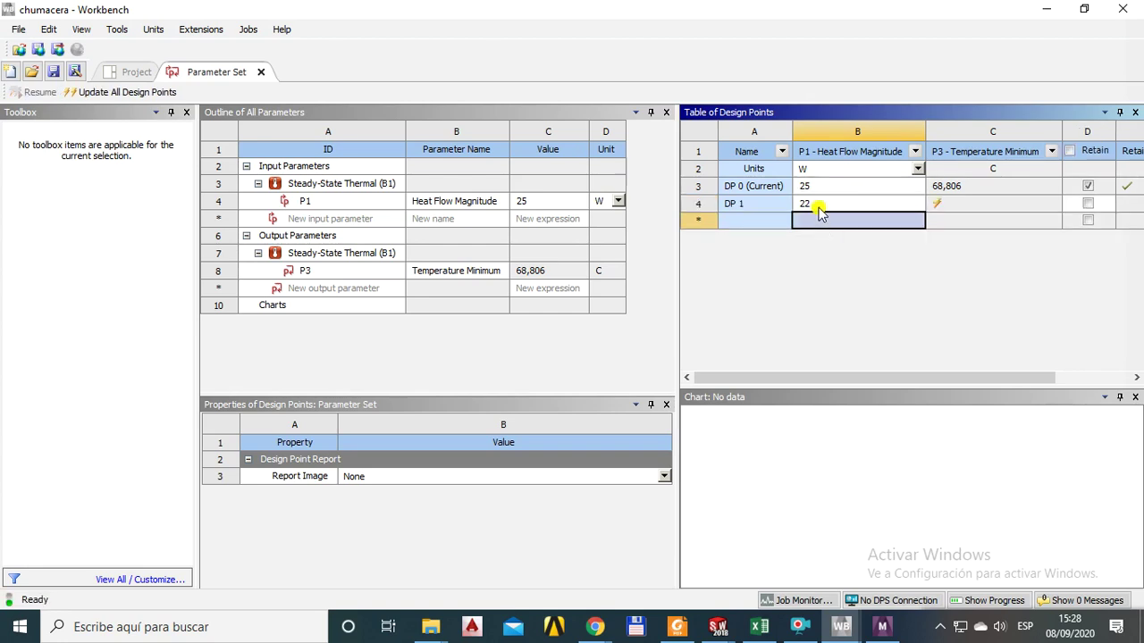
left_click(820, 208)
type("20")
key("Return")
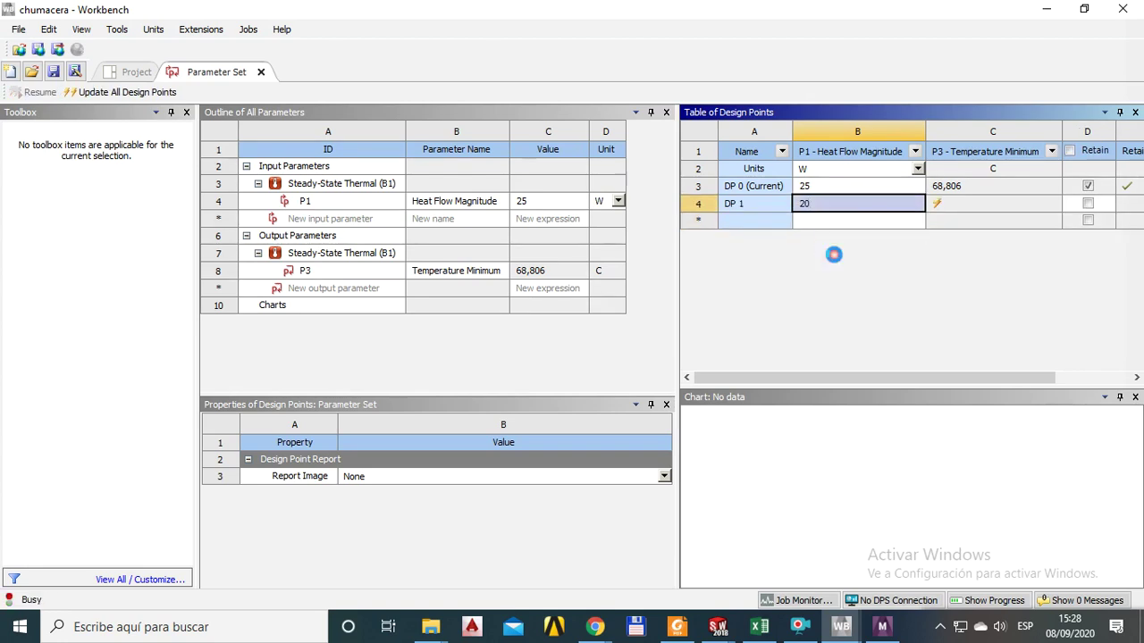
type("15")
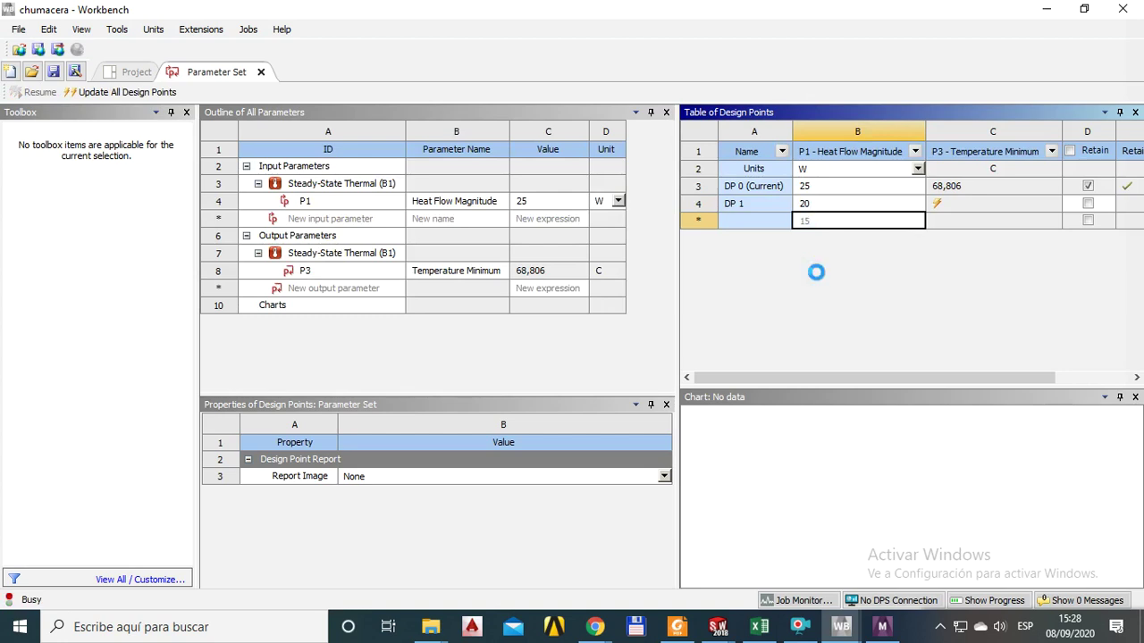
key("Return")
type("10")
key("Return")
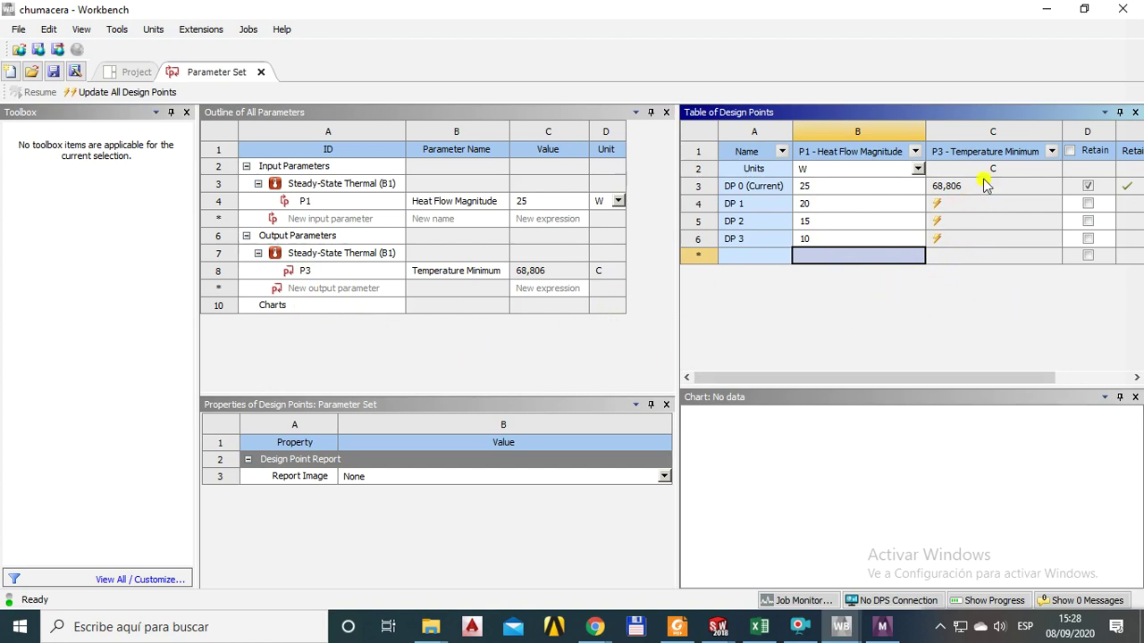
Update all design points, accepting that open editors may close, to calculate the minimum temperature for each heat flow.
left_click_drag(916, 379, 1012, 381)
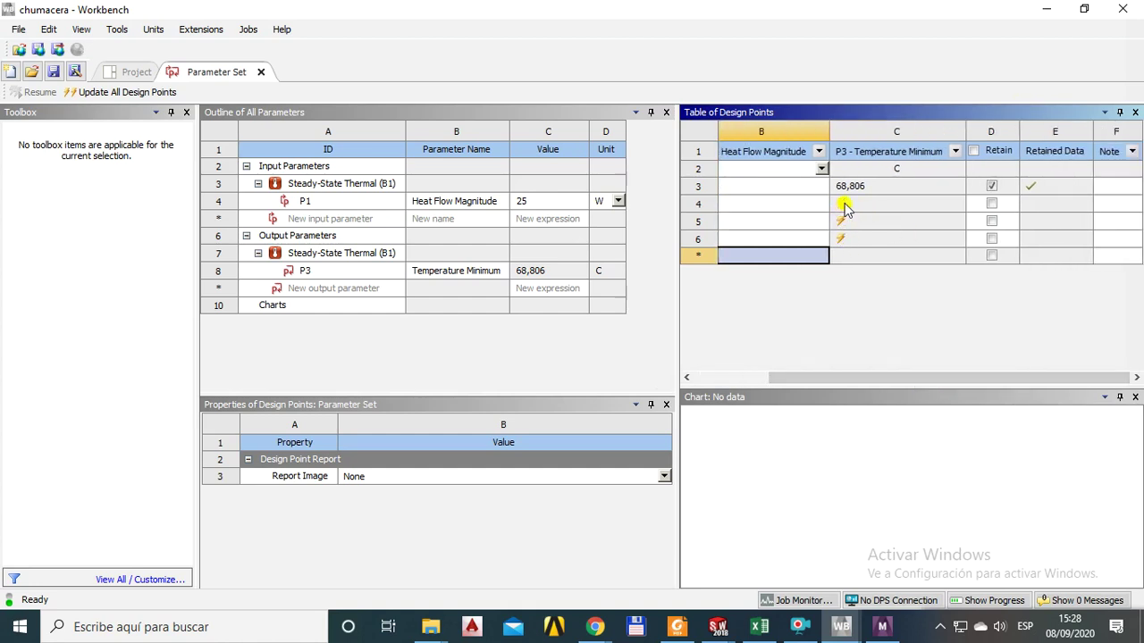
left_click_drag(858, 375, 792, 376)
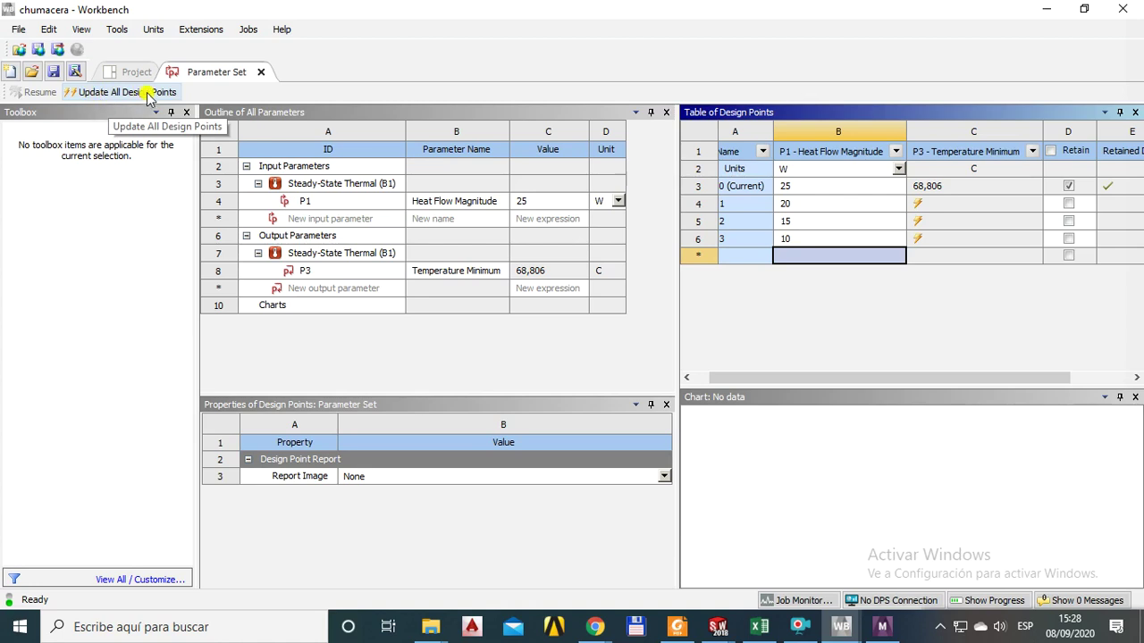
left_click(111, 93)
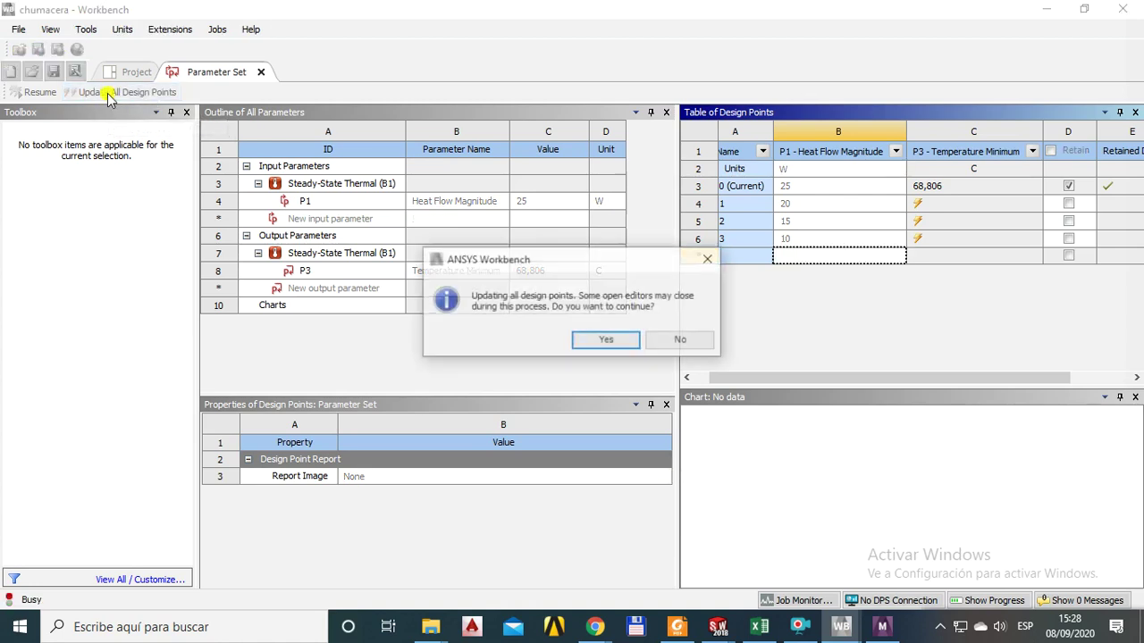
left_click(607, 344)
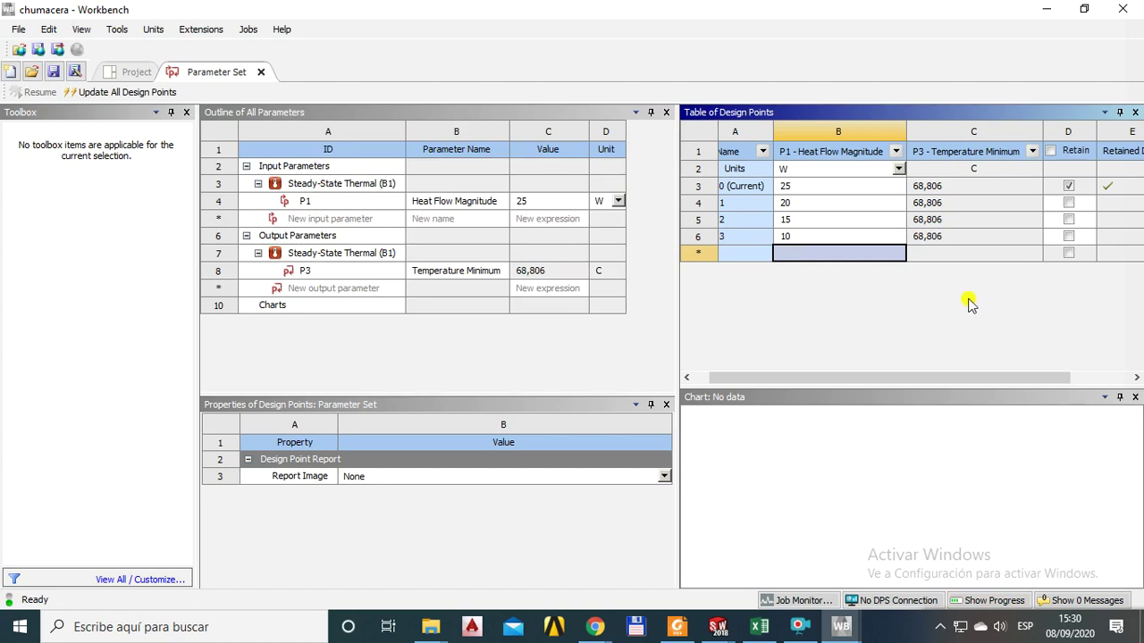
right_click(927, 323)
left_click(935, 299)
Return to the project schematic and reopen the Steady-State Thermal results in Mechanical.
left_click(131, 71)
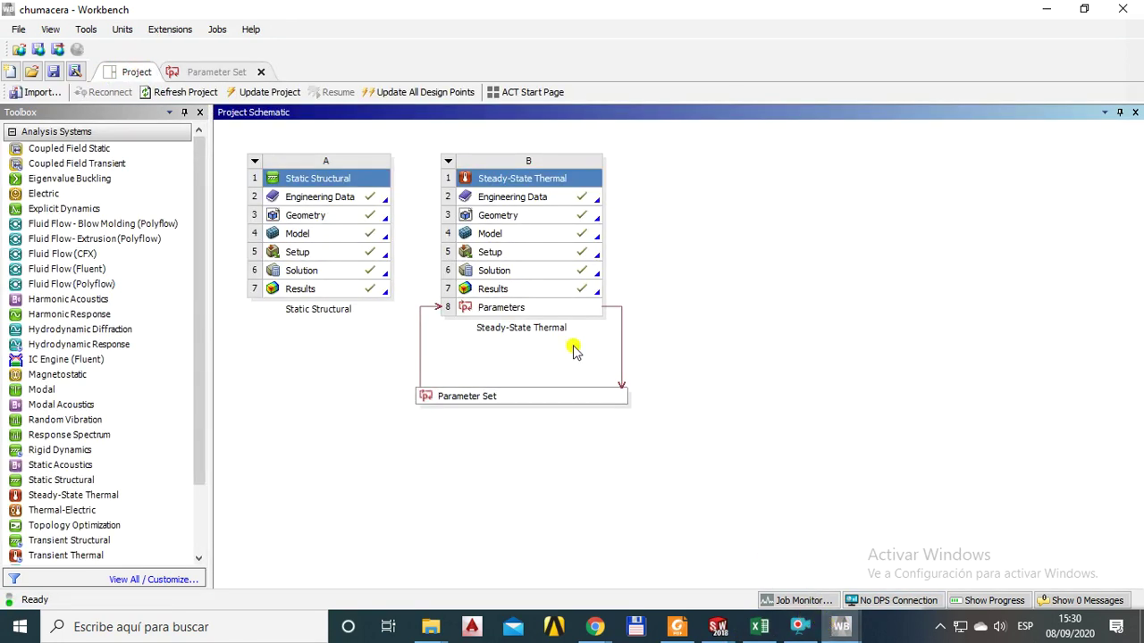
double_click(498, 286)
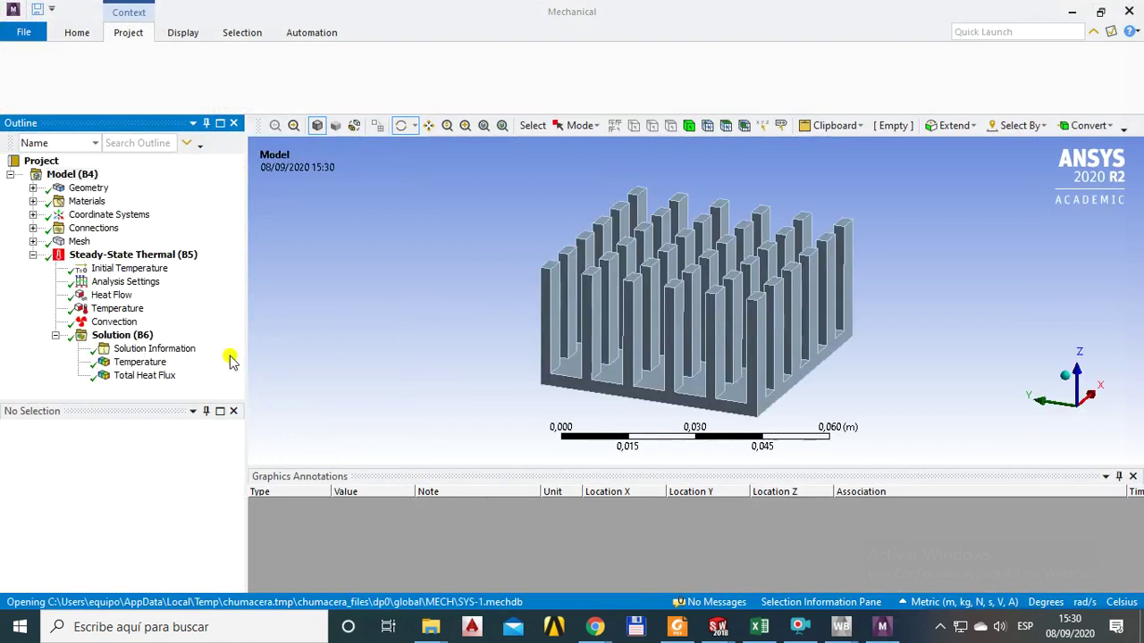
Review the Temperature load and Initial Temperature settings, and set the Convection ambient temperature to 20 °C.
right_click(116, 309)
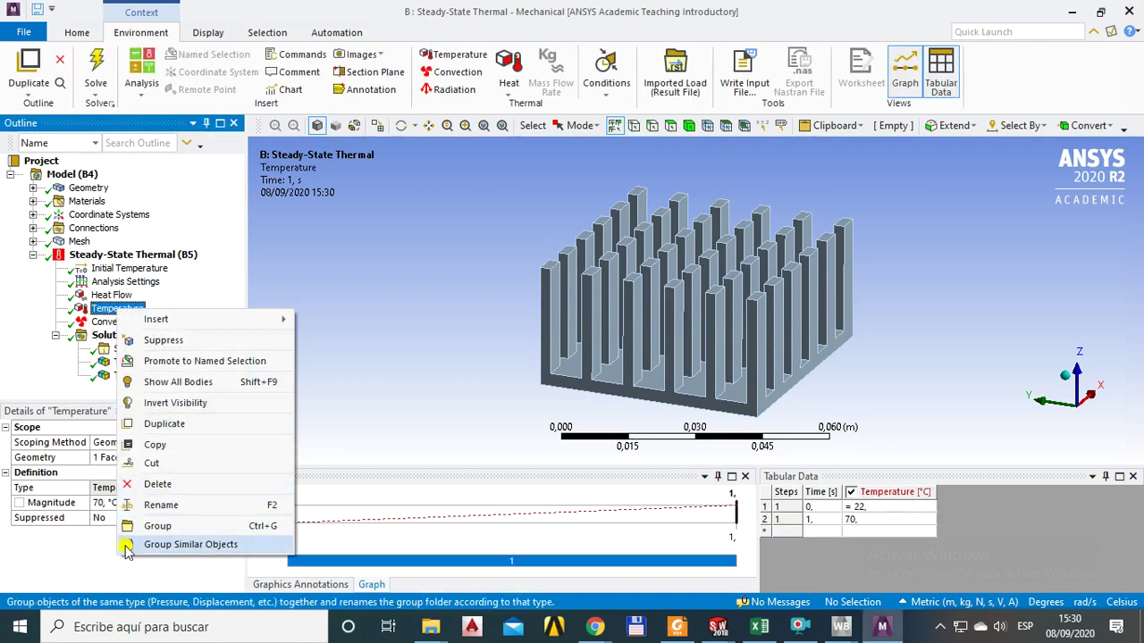
left_click(86, 565)
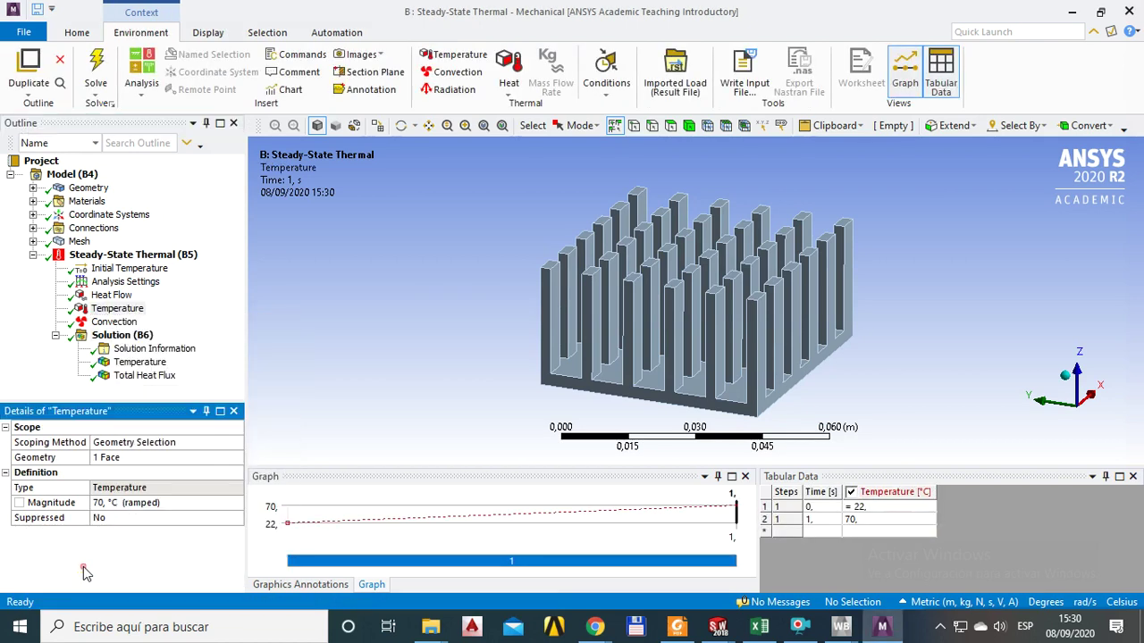
left_click(123, 272)
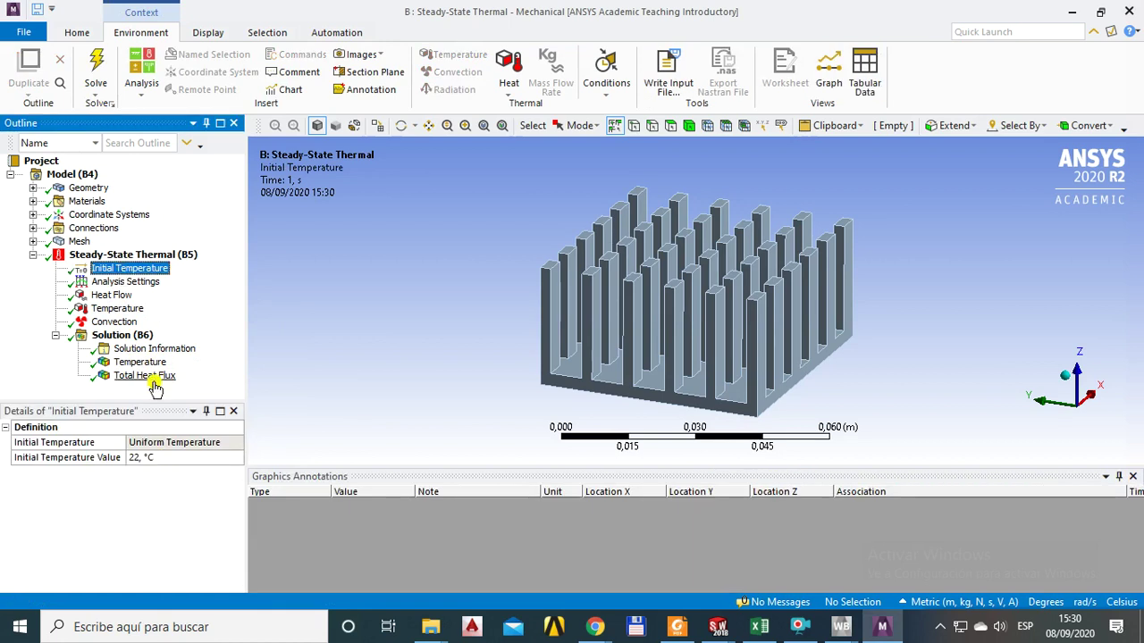
left_click(114, 323)
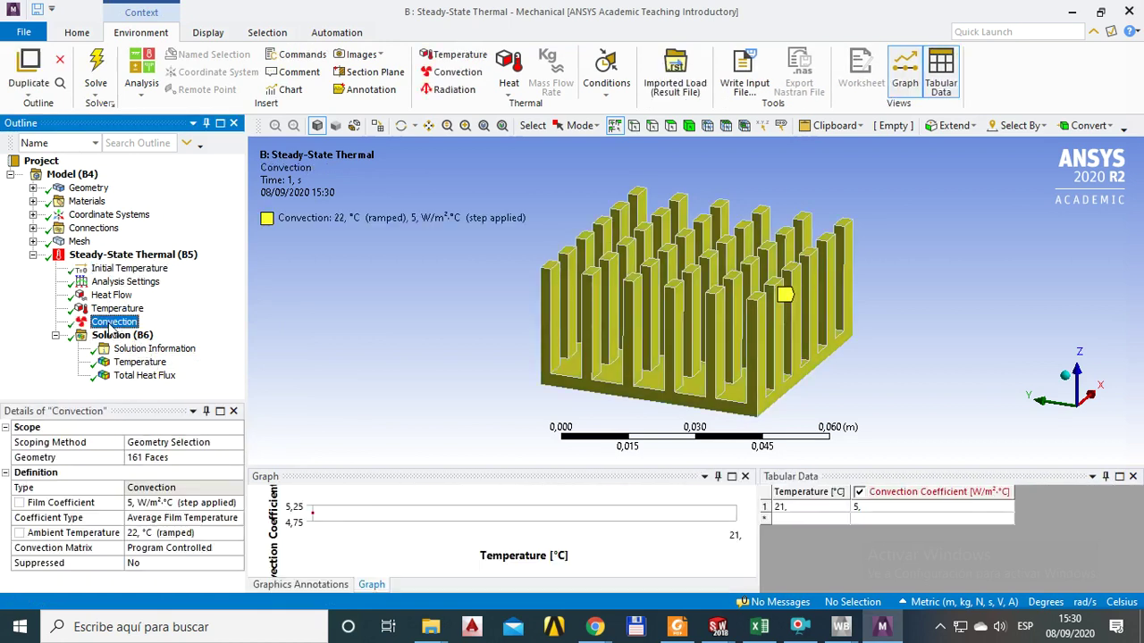
left_click(170, 534)
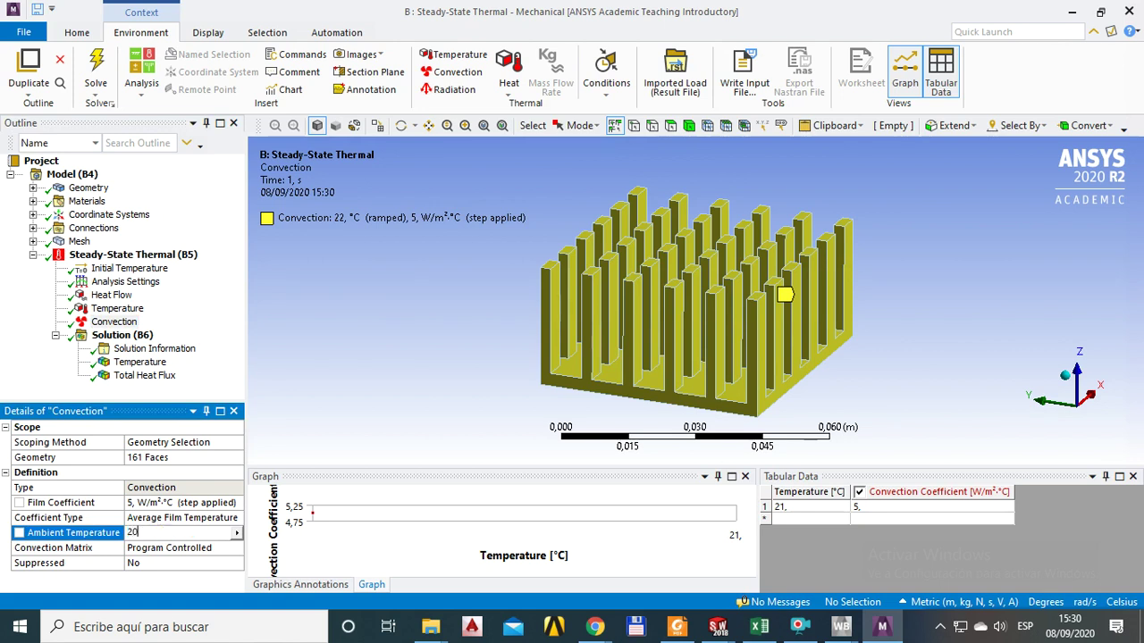
left_click(167, 505)
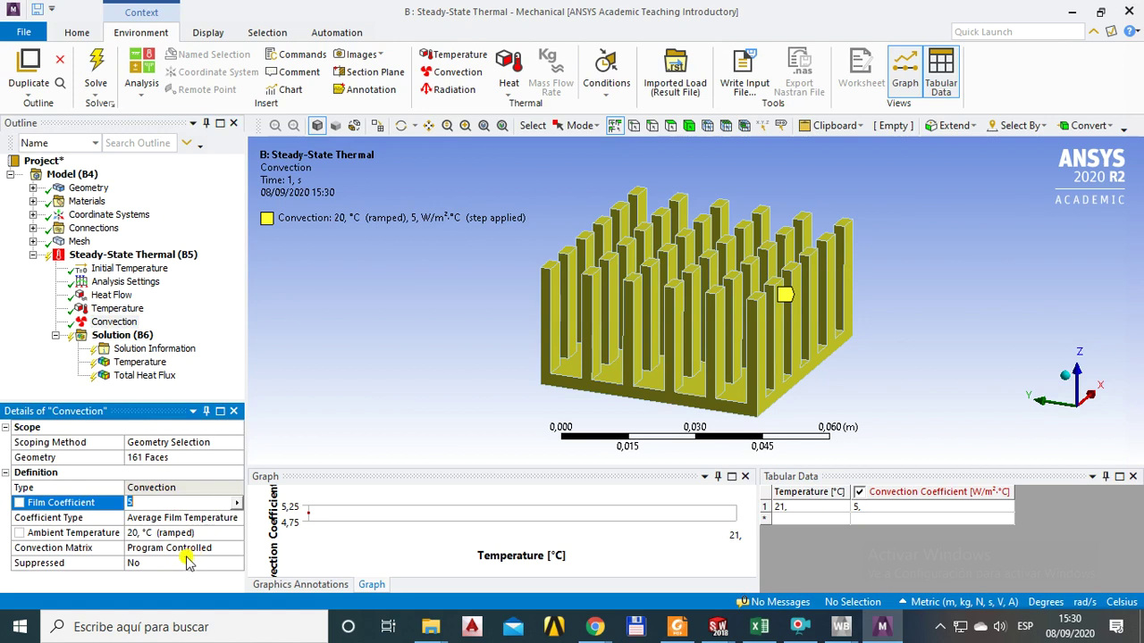
middle_click_drag(687, 344, 720, 335)
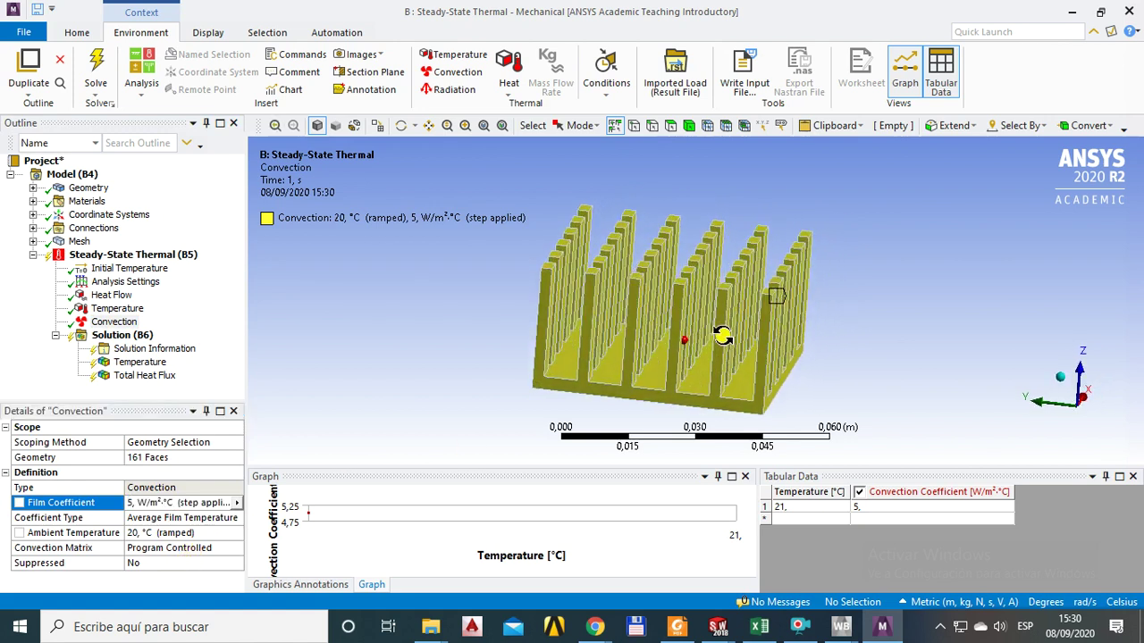
Suppress the Temperature load and solve the Steady-State Thermal analysis without it.
right_click(100, 295)
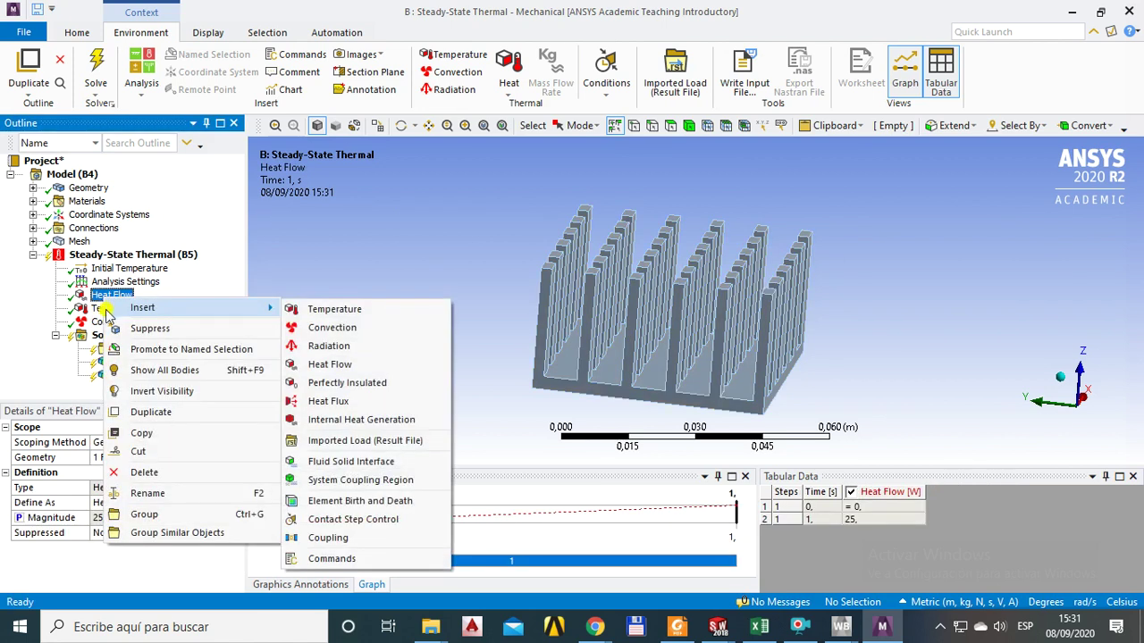
left_click(103, 309)
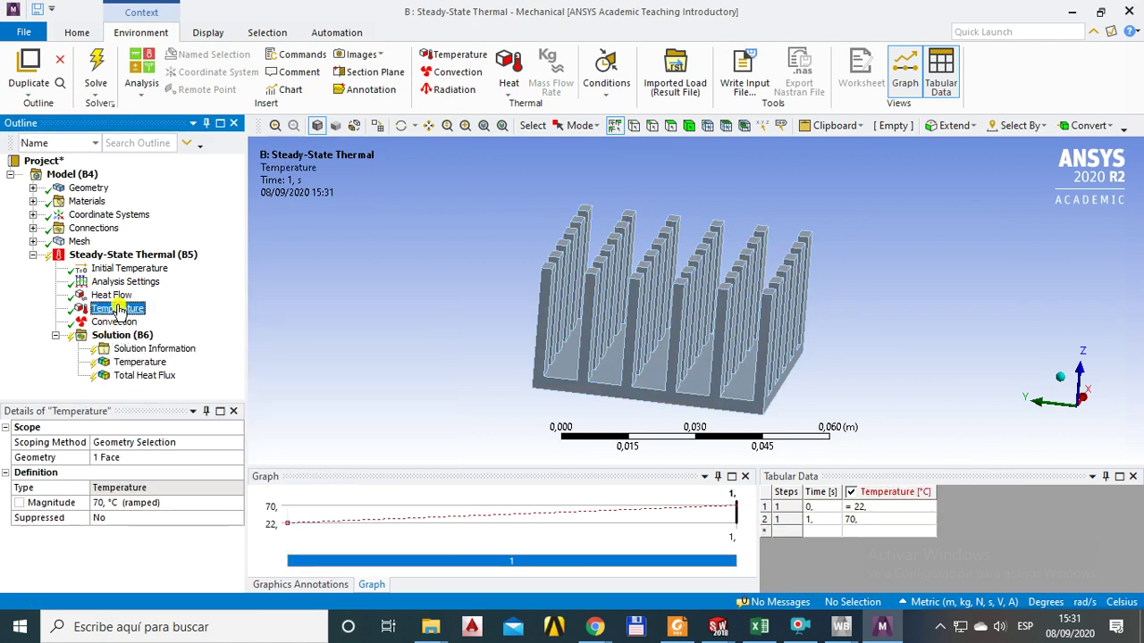
left_click(106, 295)
right_click(104, 308)
left_click(153, 340)
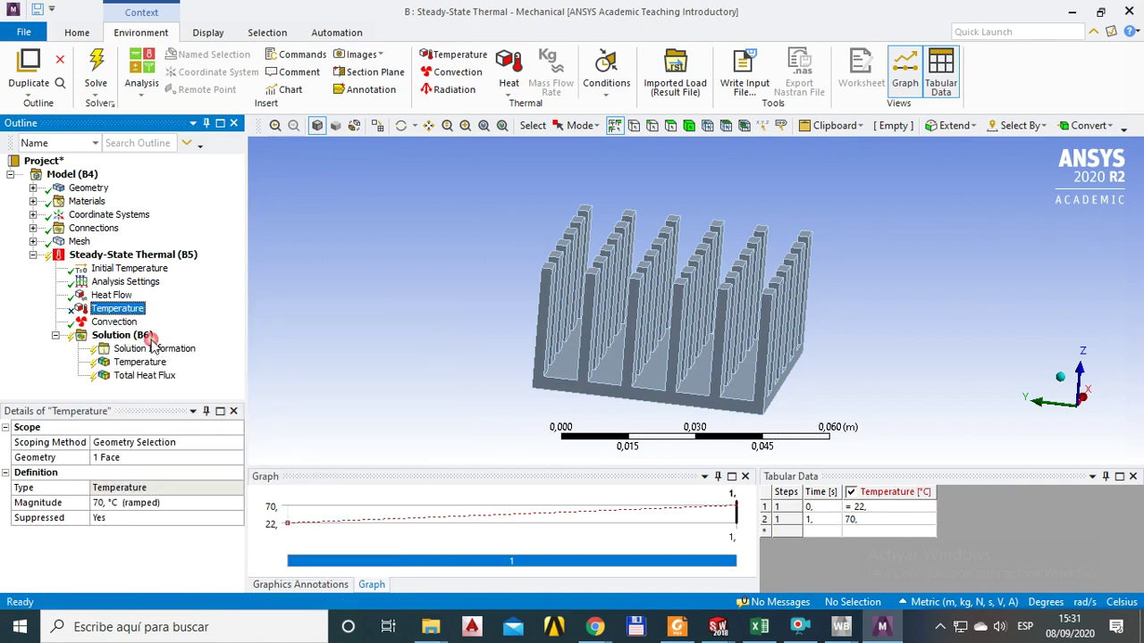
left_click(132, 254)
right_click(114, 256)
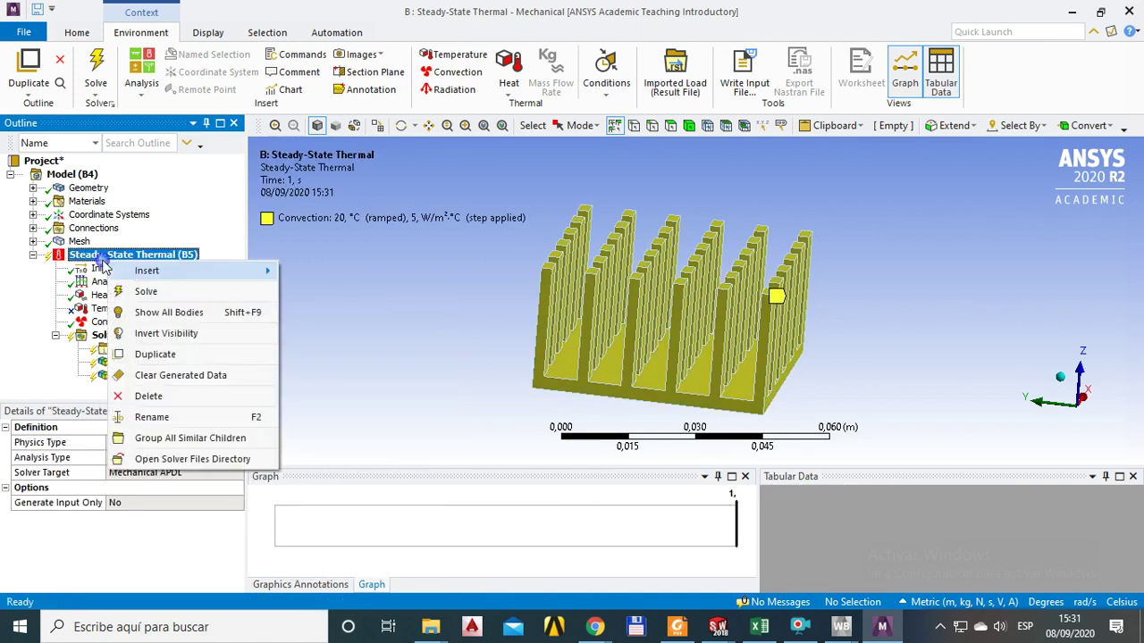
left_click(149, 295)
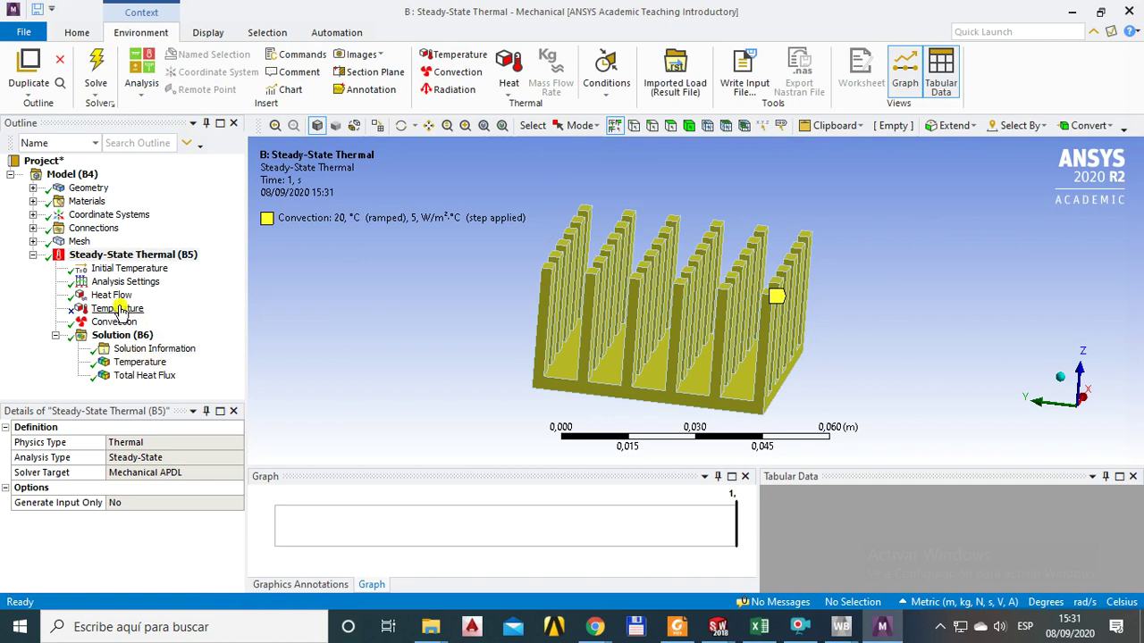
Examine the Temperature and Total Heat Flux results of the new solution.
left_click(139, 362)
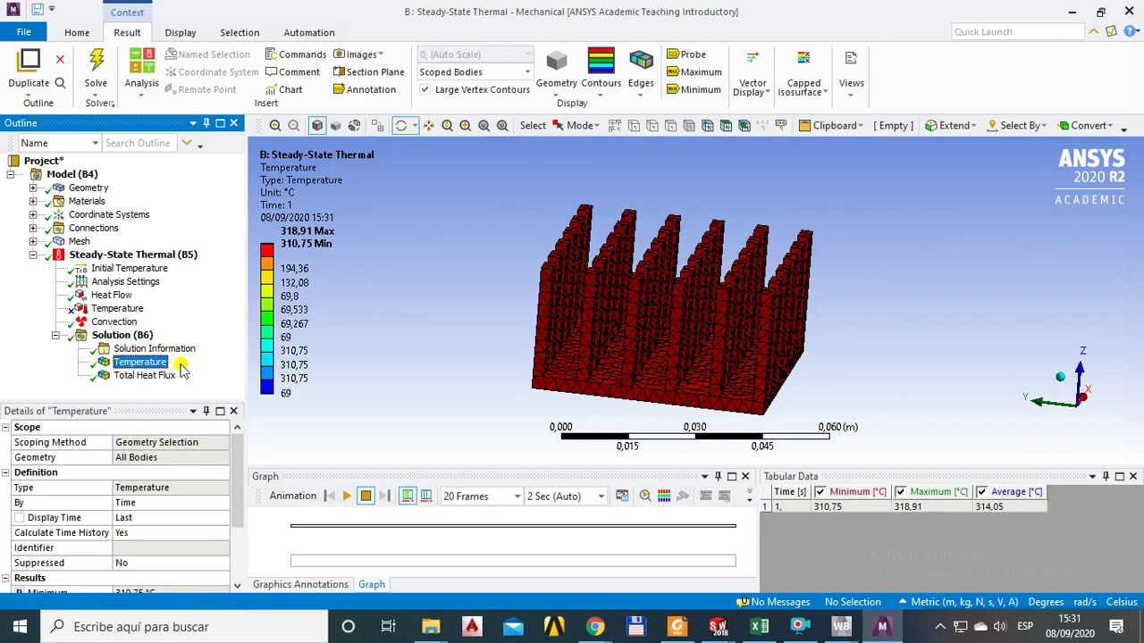
left_click_drag(373, 369, 335, 376)
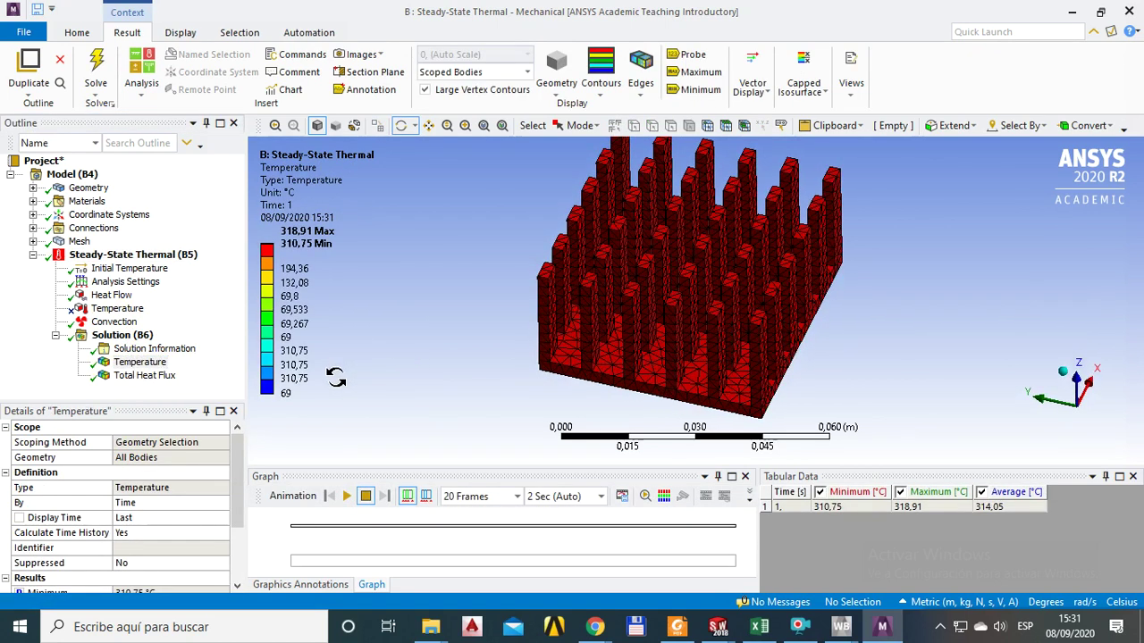
left_click(134, 376)
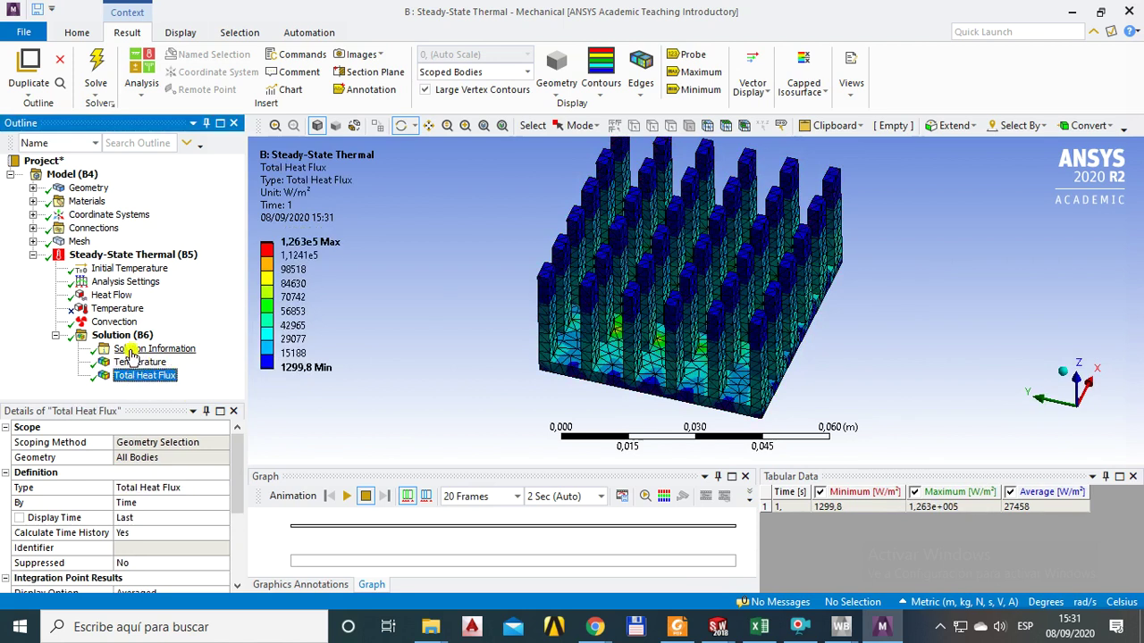
Check the definitions of the Heat Flow, Convection and Initial Temperature conditions.
left_click(112, 298)
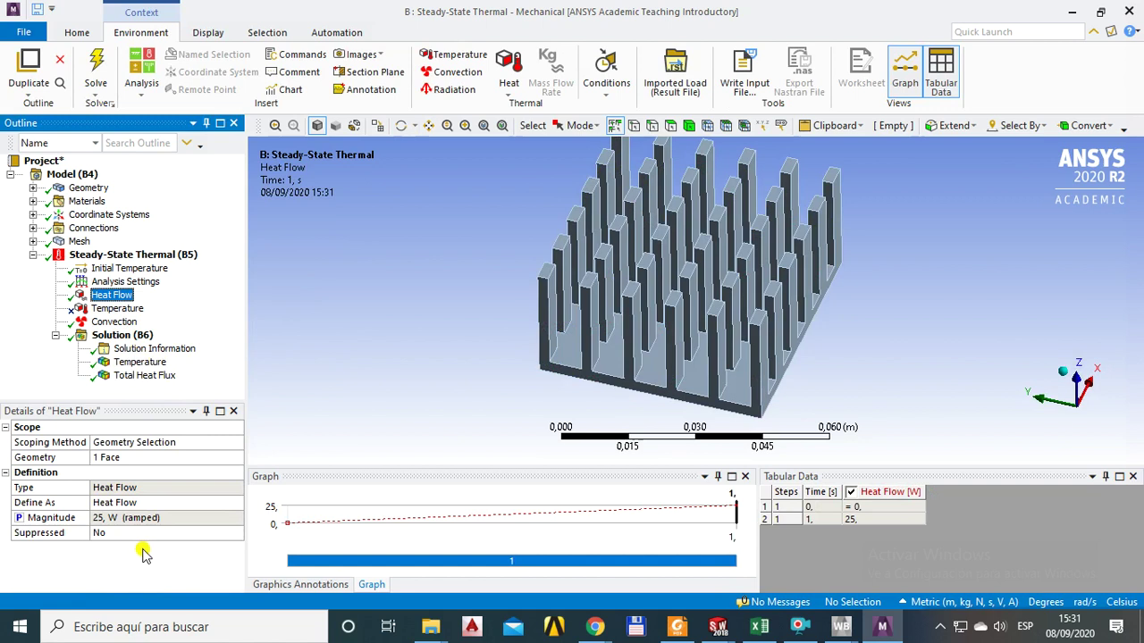
left_click(153, 503)
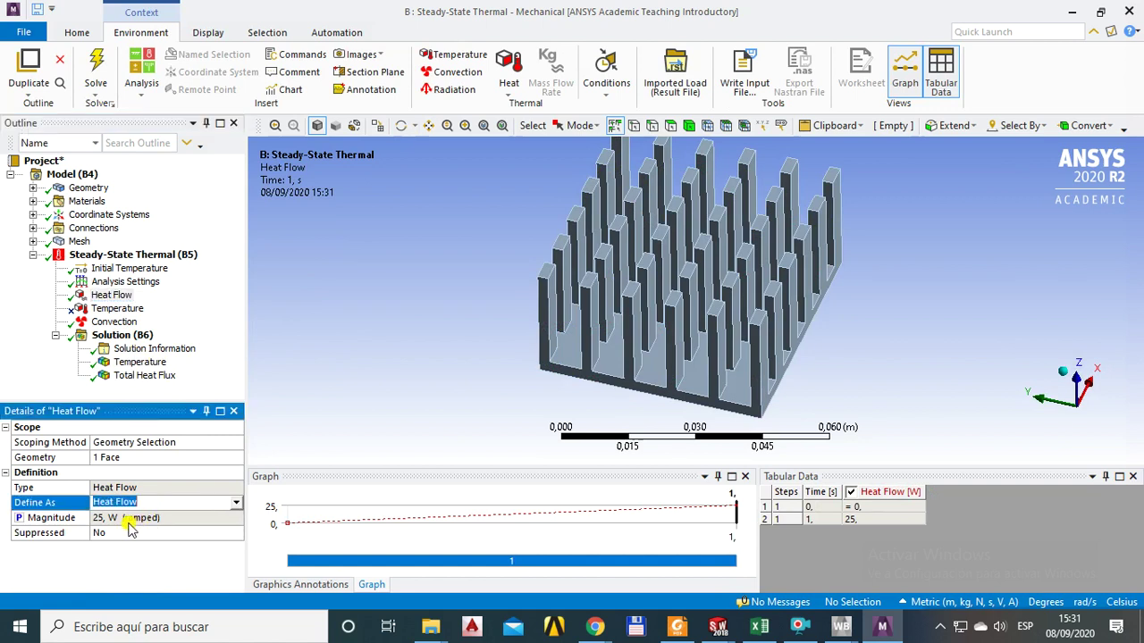
left_click(116, 520)
left_click(127, 534)
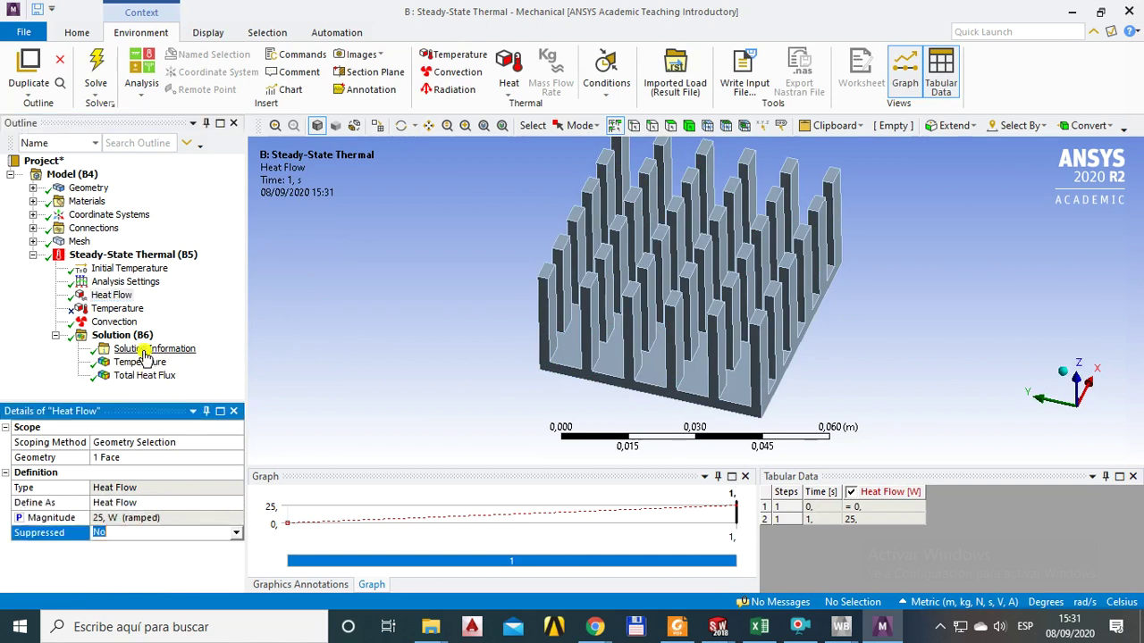
left_click(113, 323)
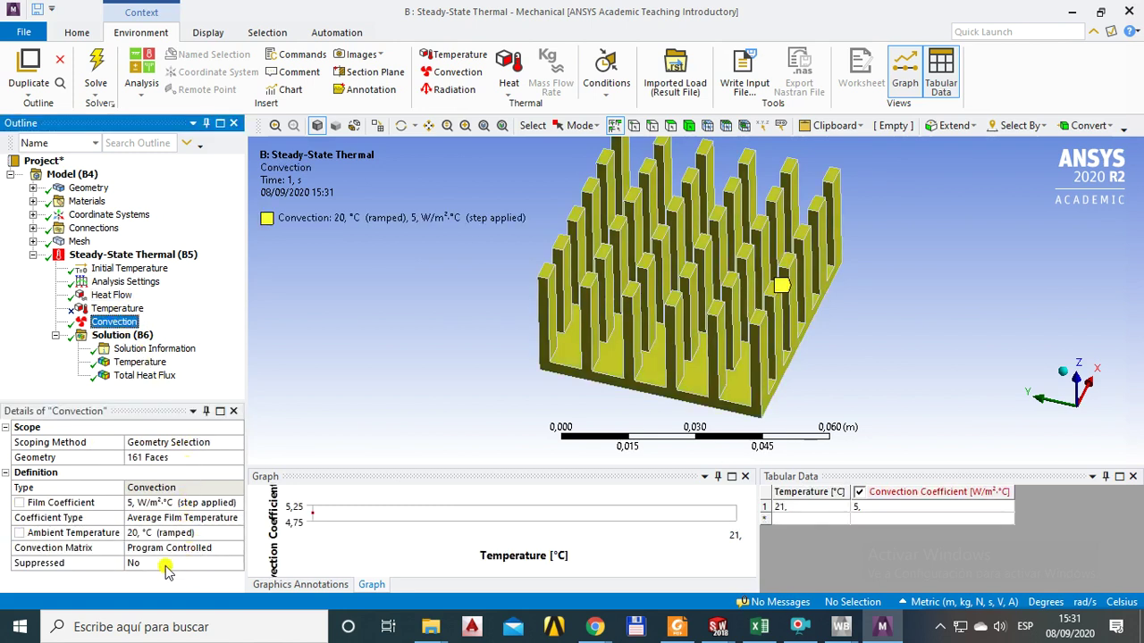
left_click(120, 268)
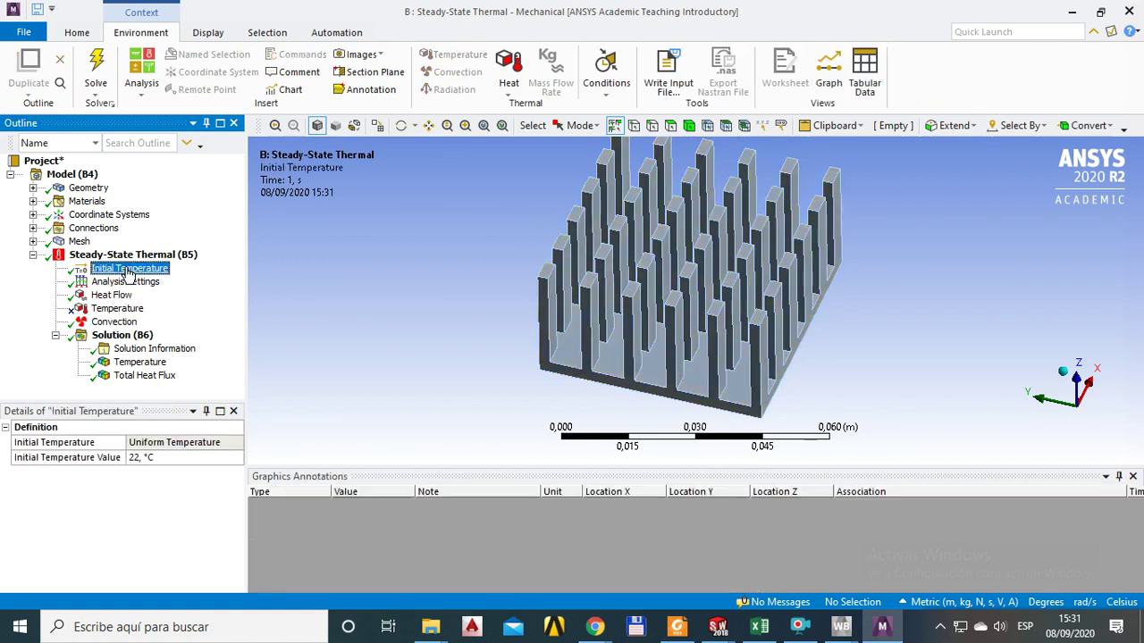
Compare the Temperature and Total Heat Flux contours on the heat sink from several angles.
left_click(141, 361)
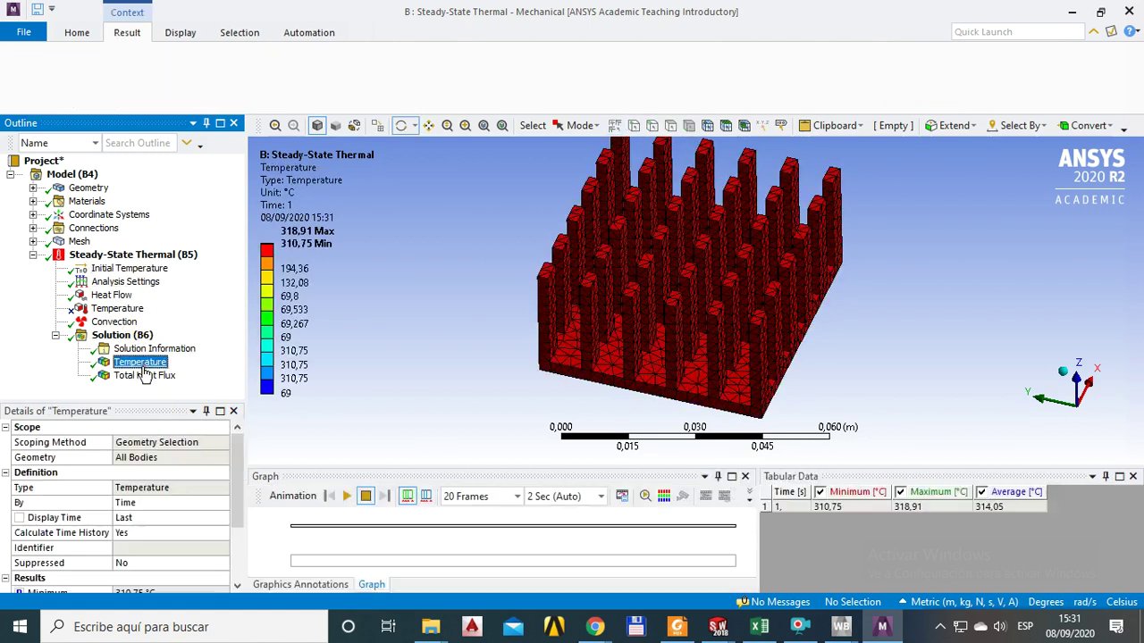
left_click(148, 376)
left_click_drag(535, 381, 585, 355)
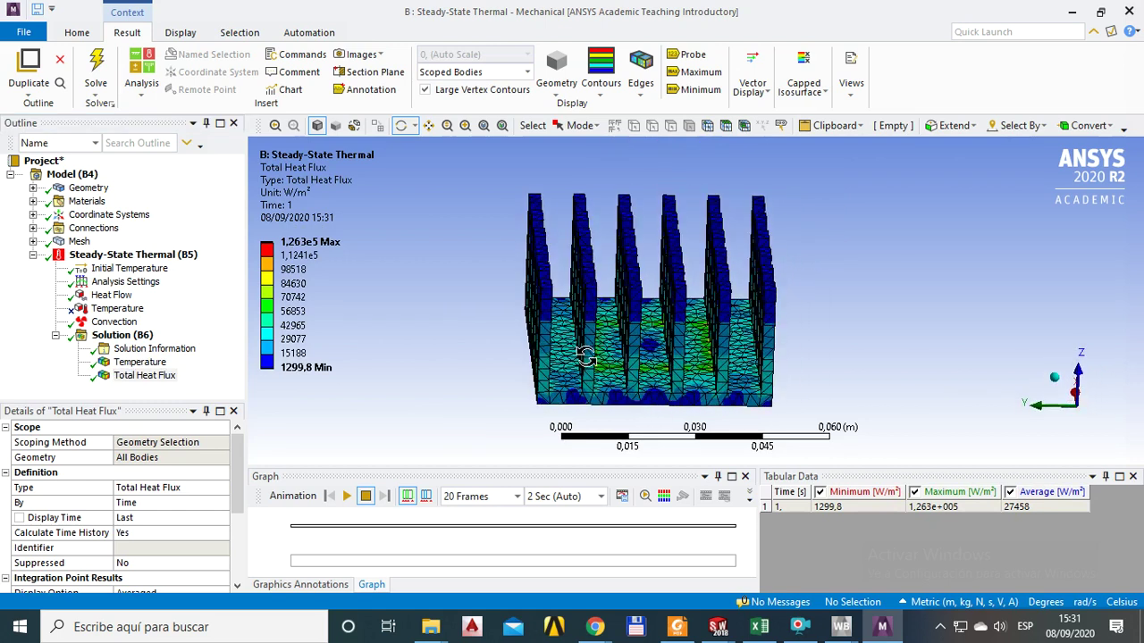
left_click(140, 362)
left_click_drag(338, 353, 359, 379)
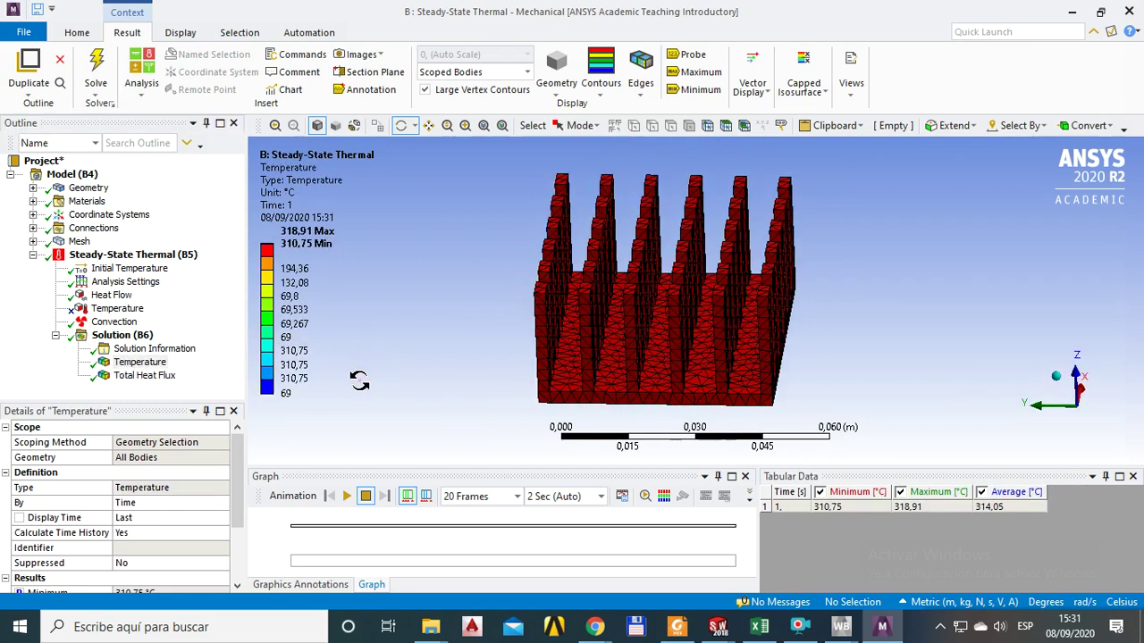
left_click_drag(298, 398, 535, 303)
Unsuppress the Temperature load and set its magnitude to 50 °C.
left_click(117, 308)
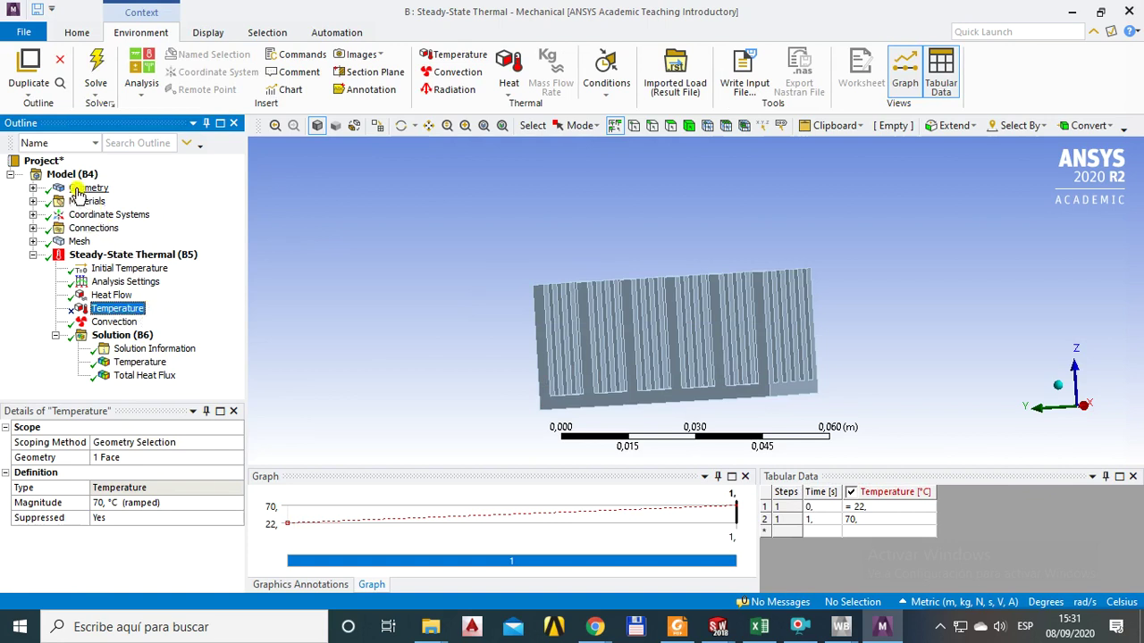
right_click(104, 313)
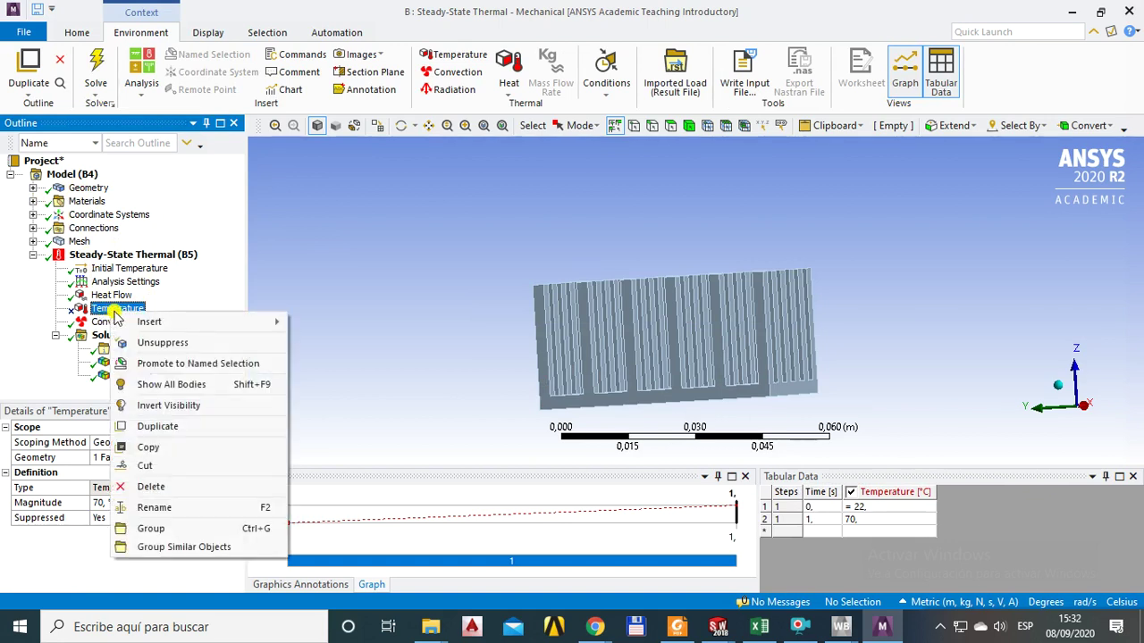
mouse_move(165, 327)
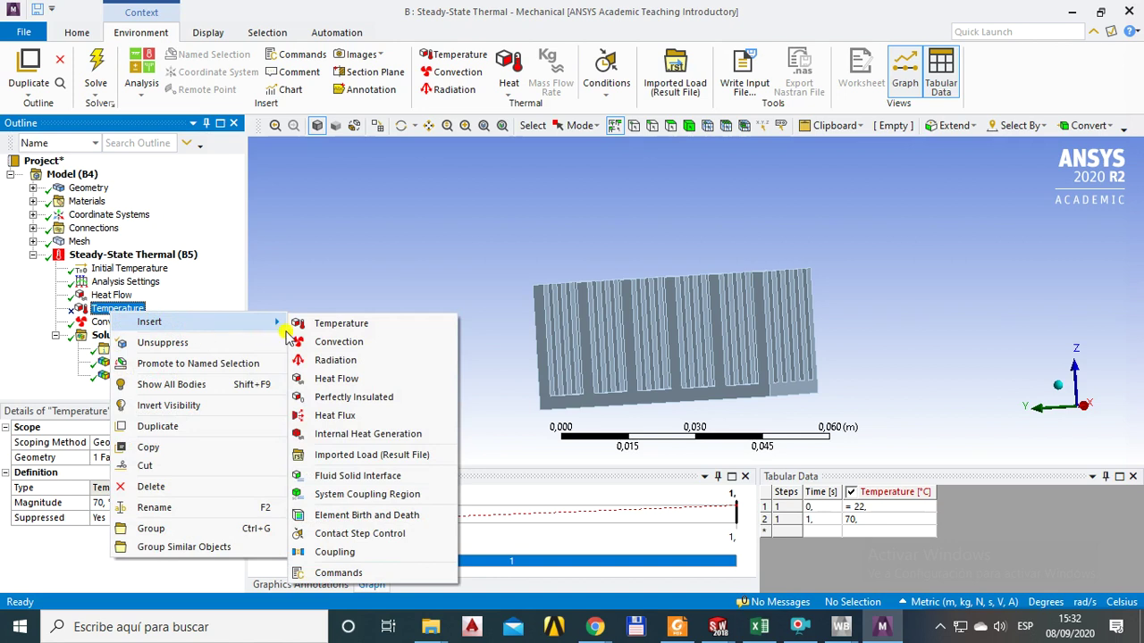
left_click(184, 342)
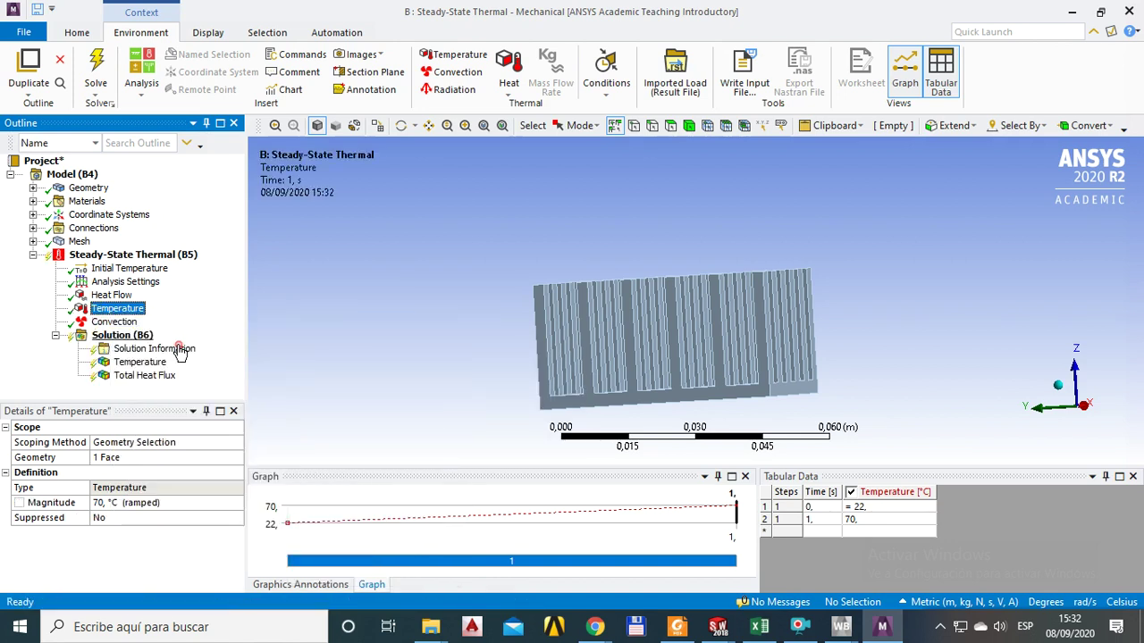
left_click(114, 322)
left_click(117, 308)
left_click(110, 504)
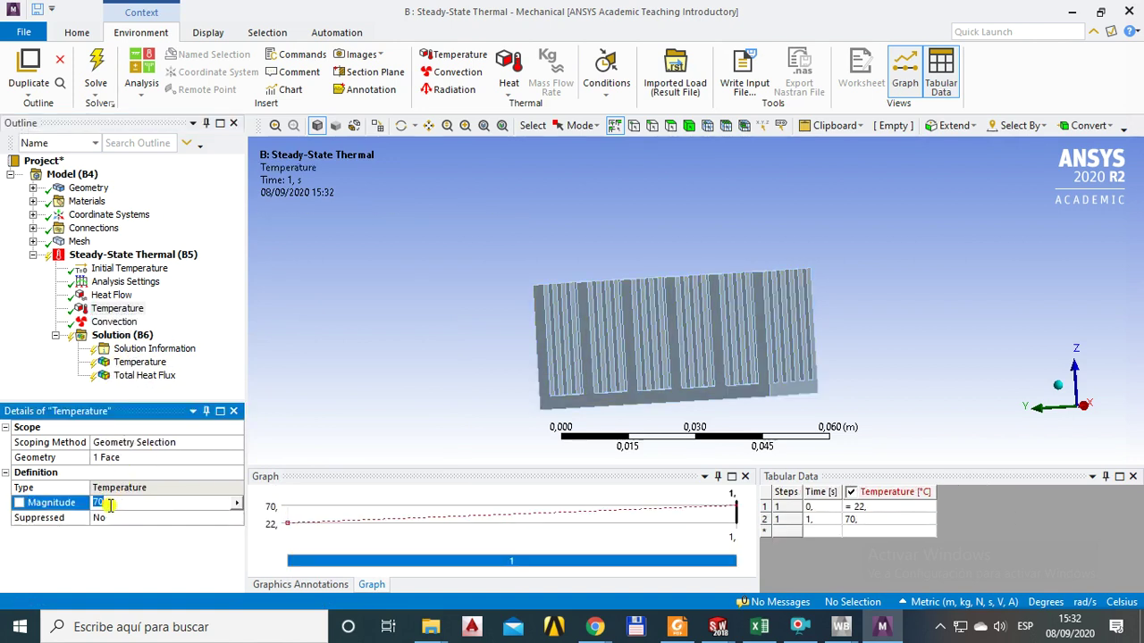
Solve the analysis again with the reactivated Temperature load.
left_click(123, 335)
right_click(122, 336)
left_click(159, 363)
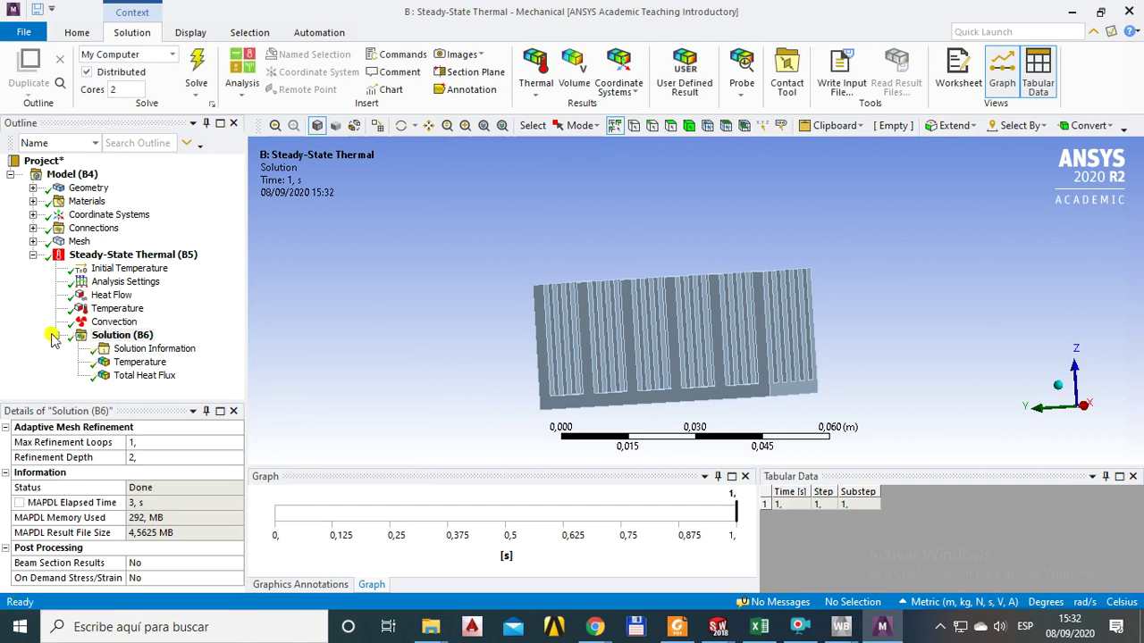
Inspect the recalculated Temperature contours on the fins and base, as well as the Total Heat Flux result.
left_click(140, 362)
mouse_move(592, 334)
middle_mouse_down()
mouse_move(595, 370)
mouse_move(607, 376)
mouse_move(590, 372)
mouse_move(601, 317)
mouse_move(589, 349)
middle_mouse_up()
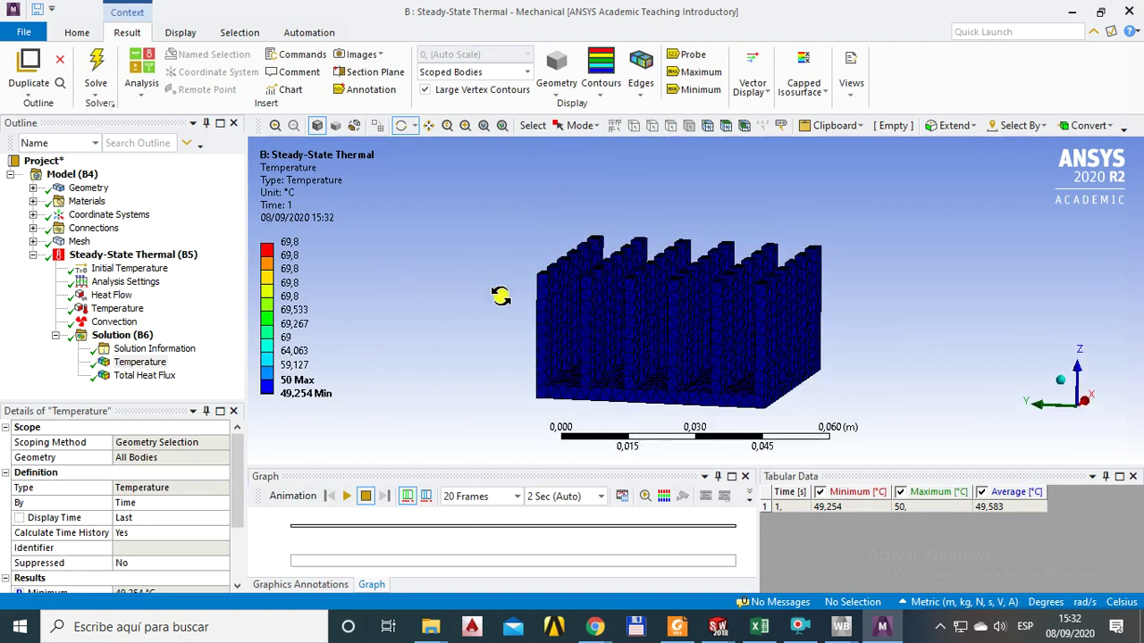
middle_click_drag(500, 296, 492, 297)
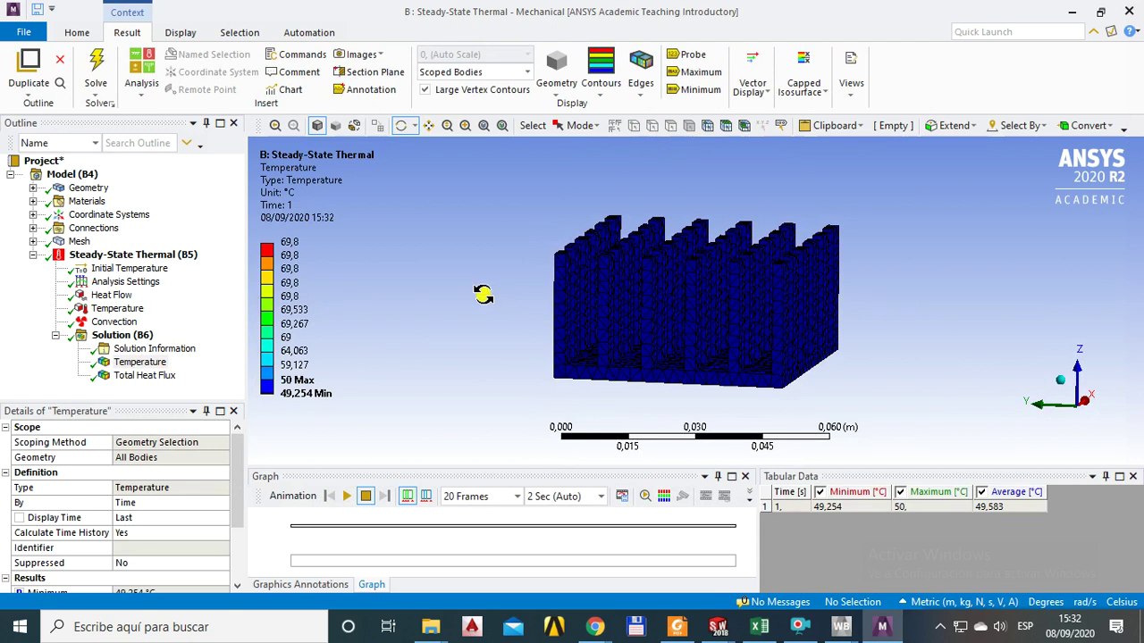
middle_click_drag(483, 296, 602, 305)
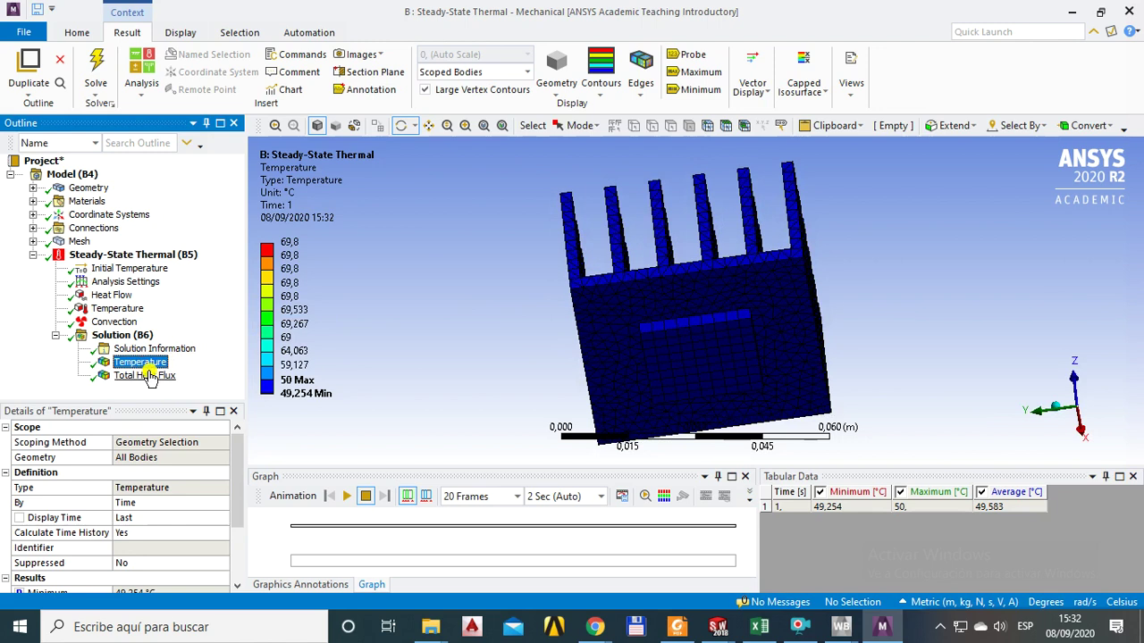
left_click(146, 376)
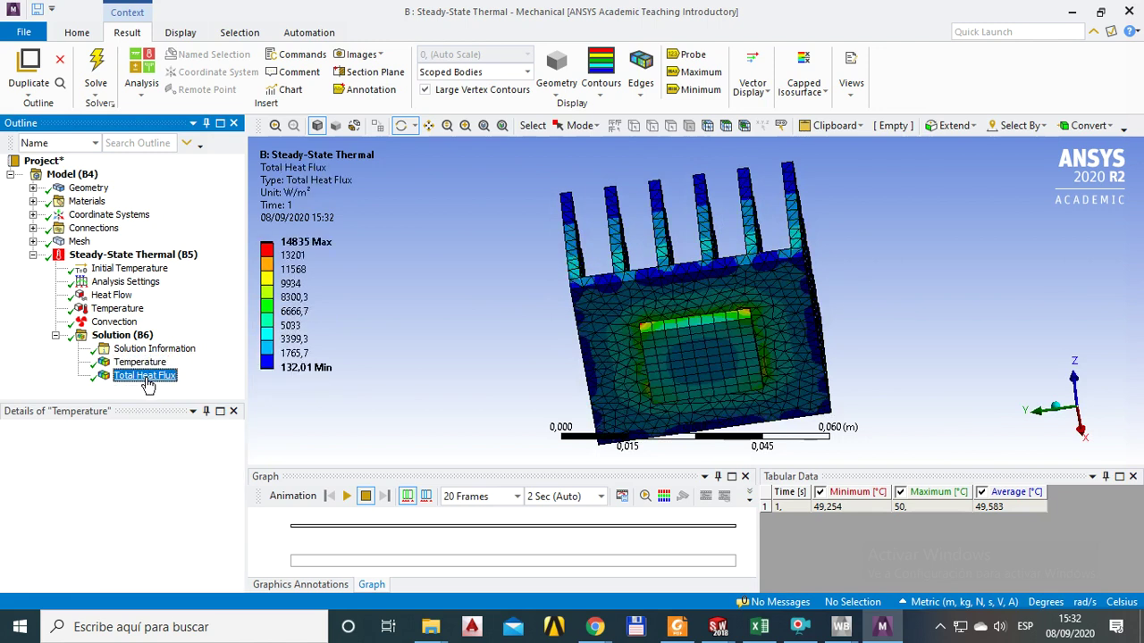
Display the maximum and minimum labels on the Temperature result and find their locations on the heat sink.
left_click(140, 363)
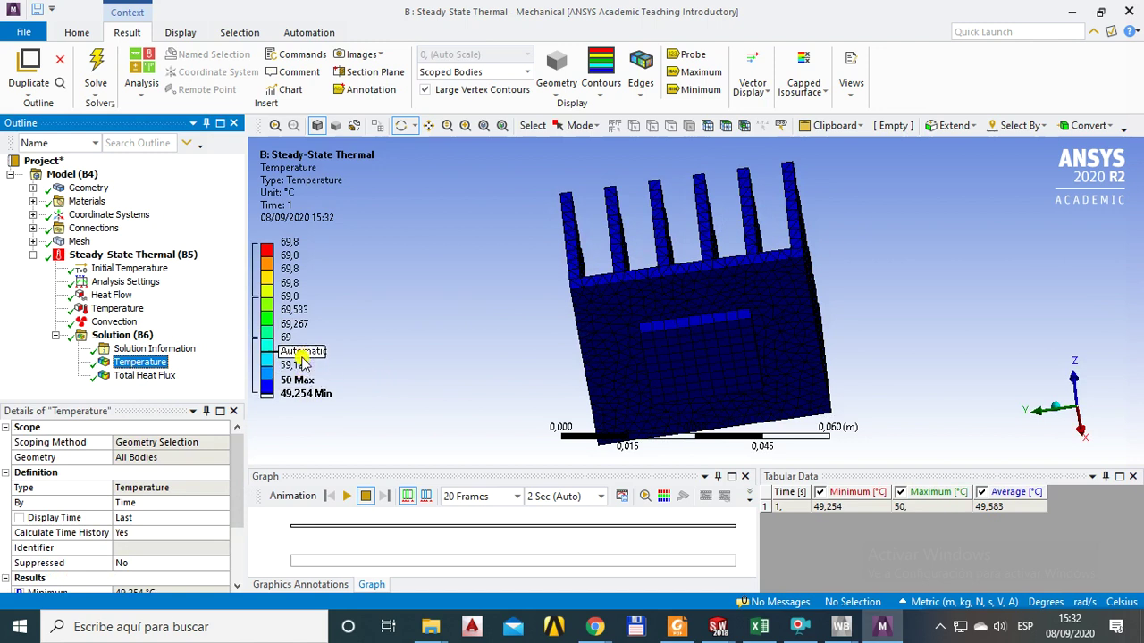
left_click(697, 71)
left_click(699, 90)
left_click_drag(715, 339, 690, 354)
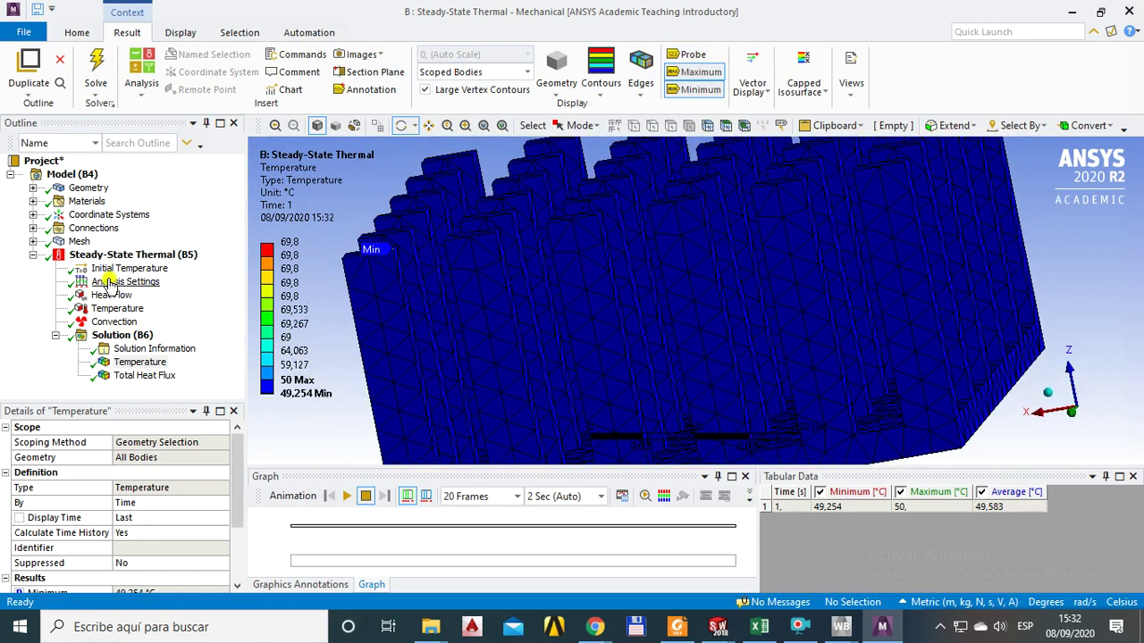
Examine the bonded contact region between the base plate and the heat sink in the contact and target body views.
left_click(34, 229)
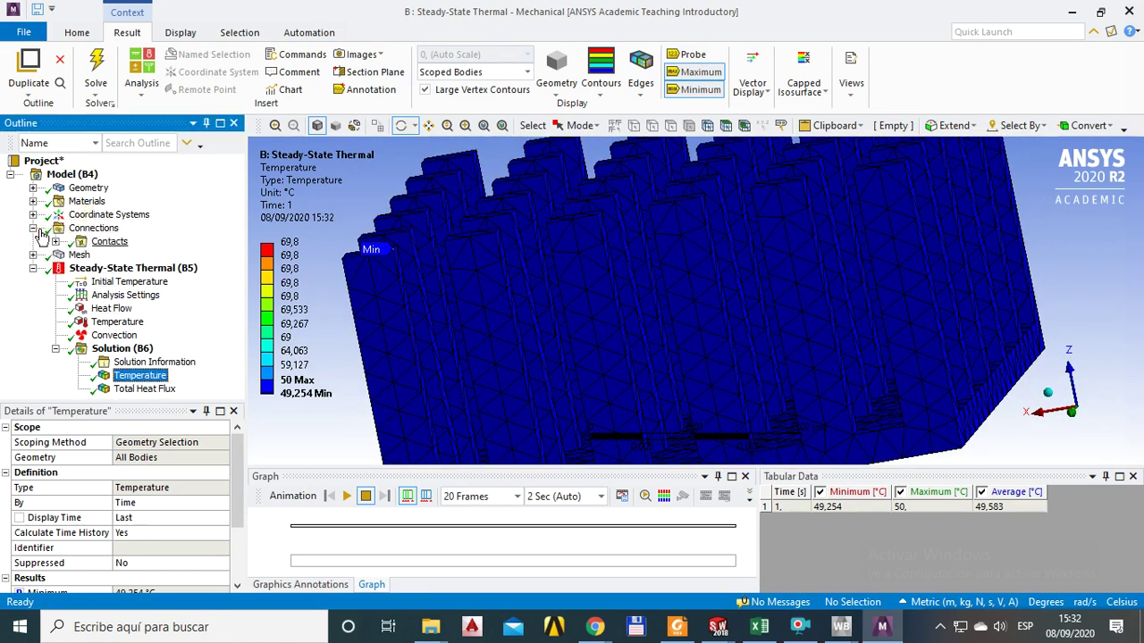
left_click(56, 241)
left_click(130, 255)
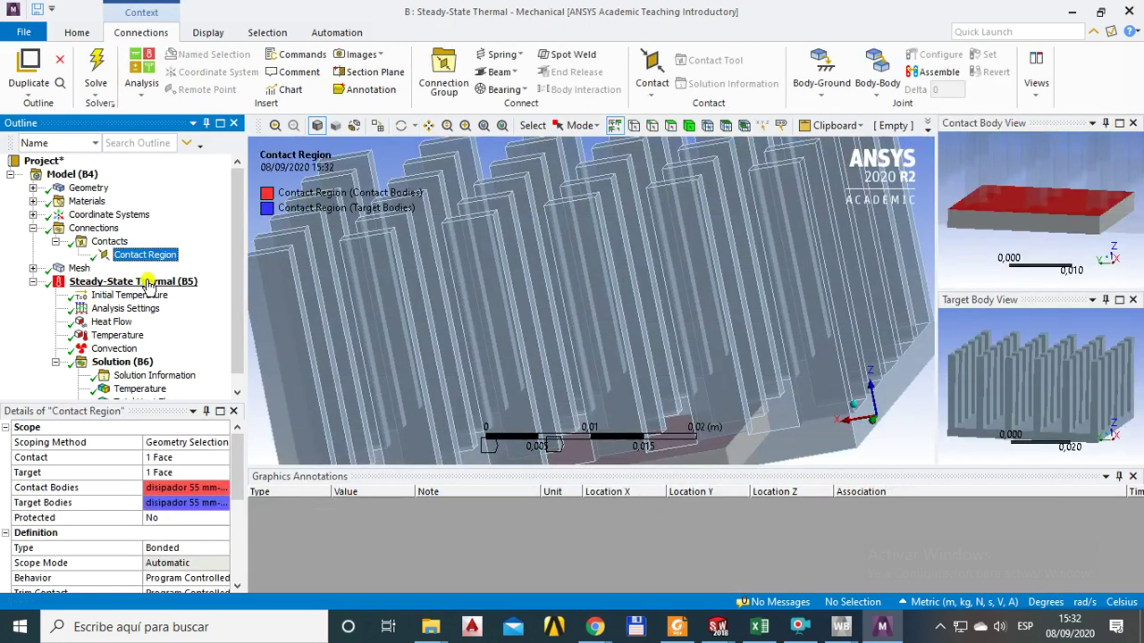
middle_click_drag(953, 327, 1006, 366)
left_click(1006, 366)
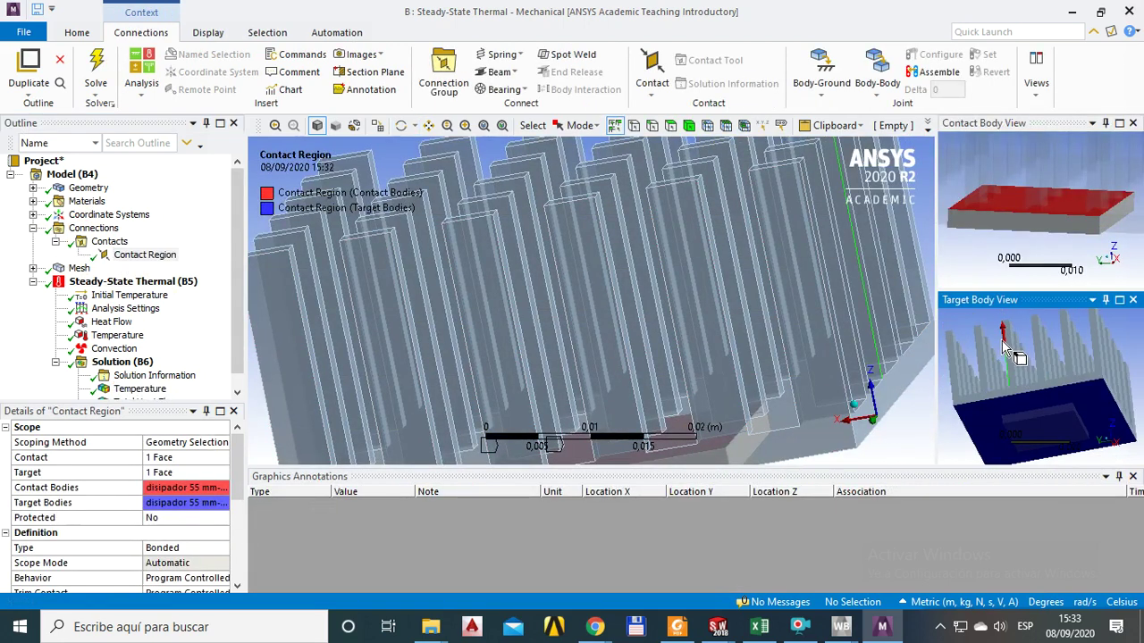
middle_click_drag(1008, 214, 1018, 259)
middle_click_drag(1010, 349, 1034, 382)
left_click(1034, 383)
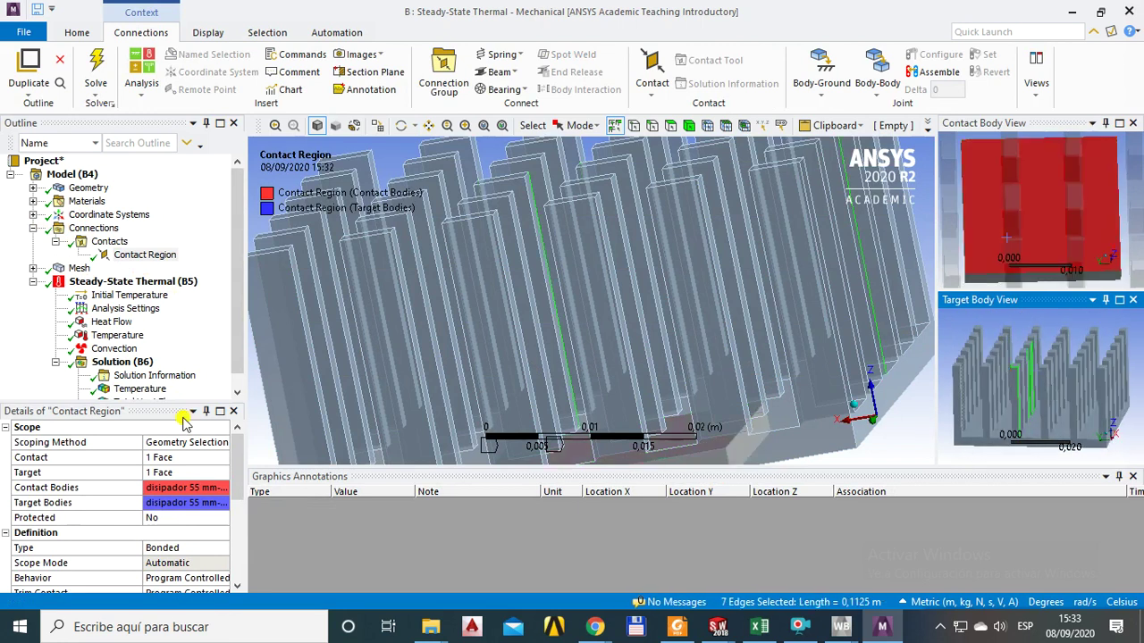
left_click_drag(234, 347, 239, 358)
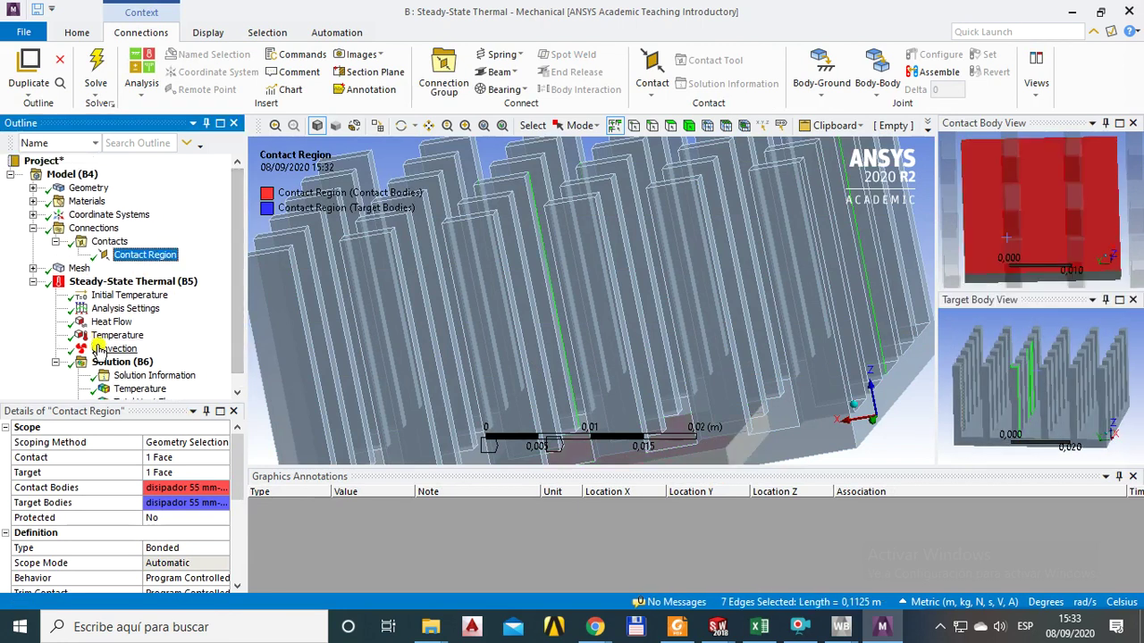
Review all loads applied in the Steady-State Thermal environment on the whole heat sink.
left_click(33, 281)
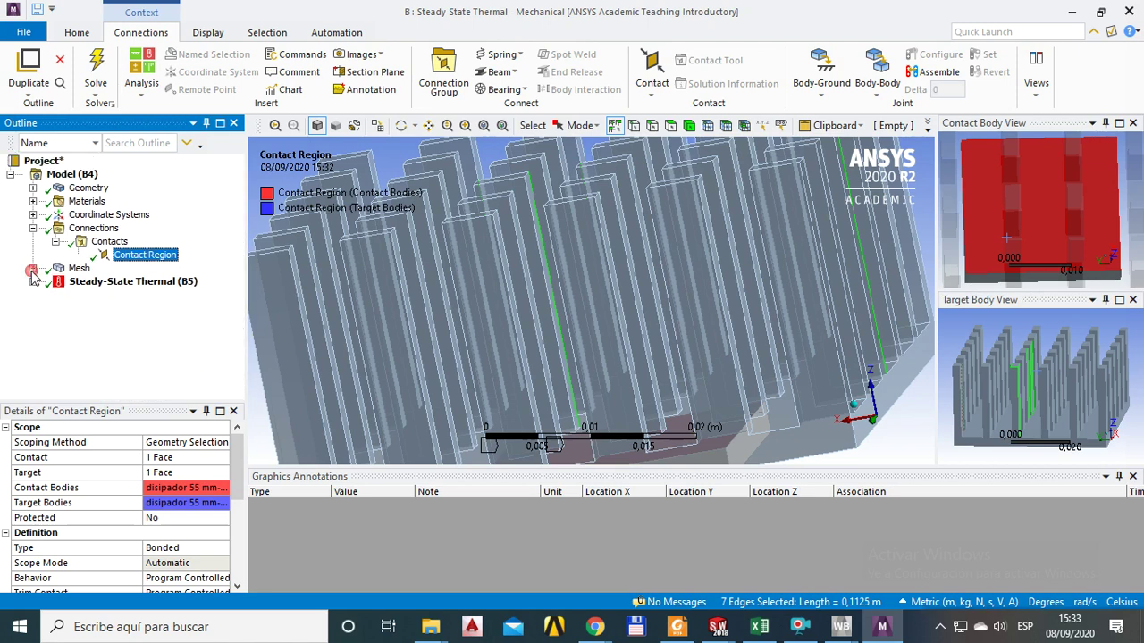
left_click(92, 284)
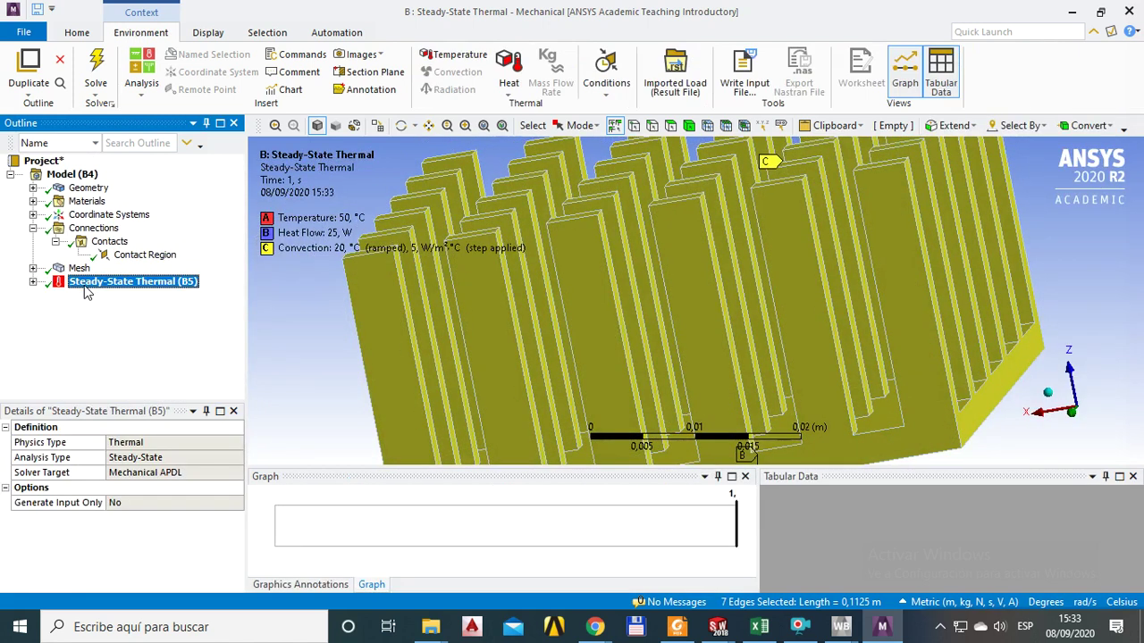
left_click(304, 366)
scroll(283, 365, "up", 3)
scroll(286, 366, "down", 5)
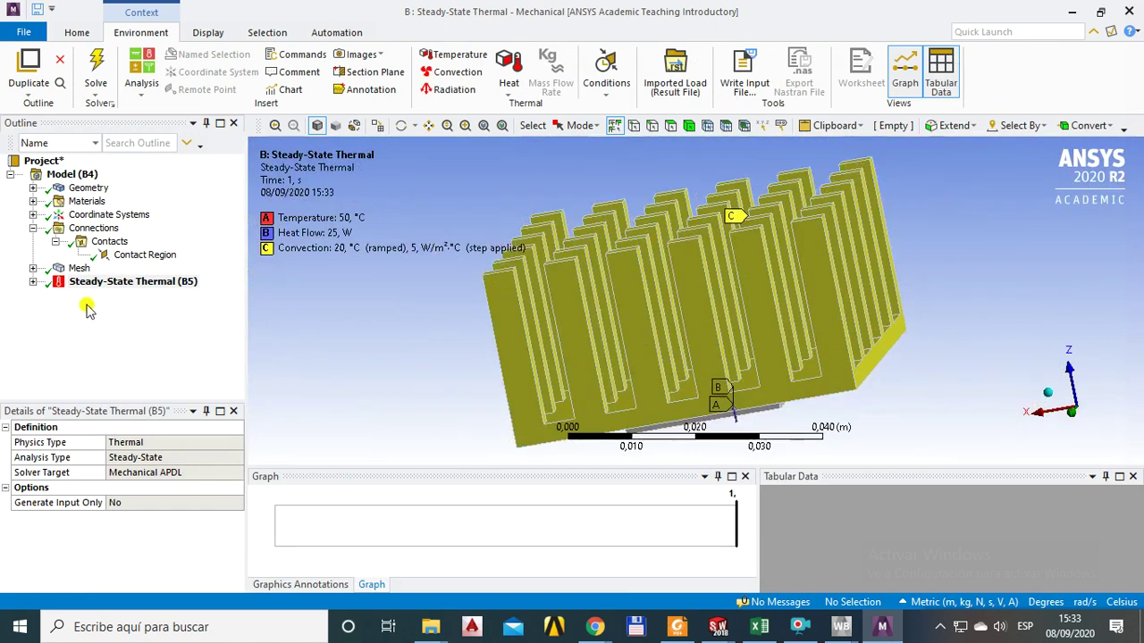
left_click(33, 282)
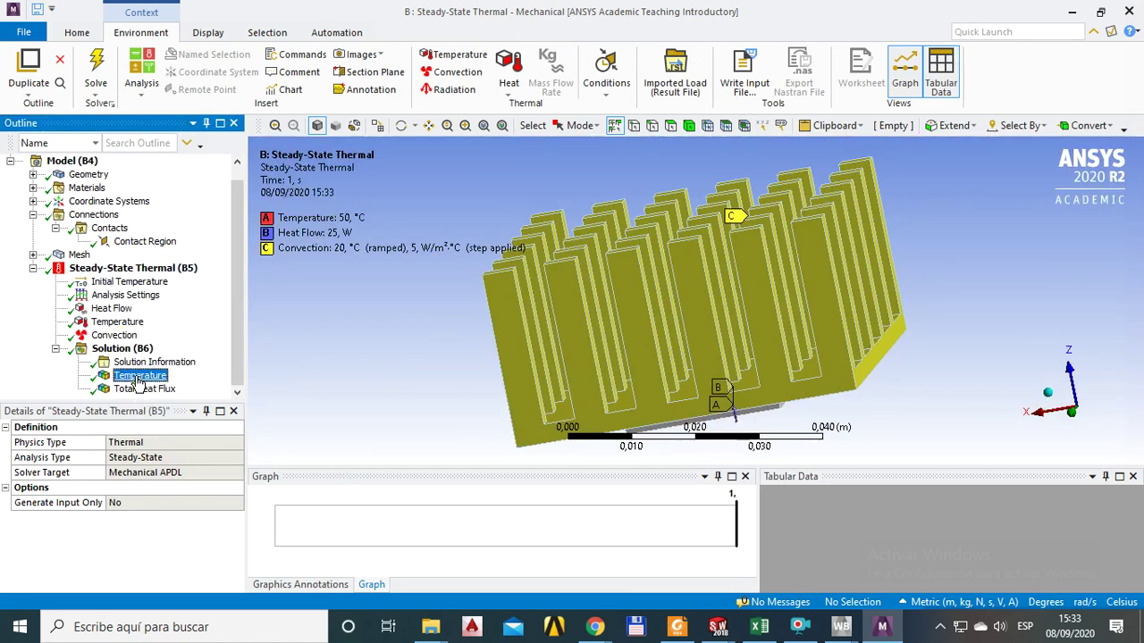
Delete the Temperature result from the Solution and insert a new thermal Temperature result for all bodies.
left_click(138, 377)
key("Delete")
left_click(551, 370)
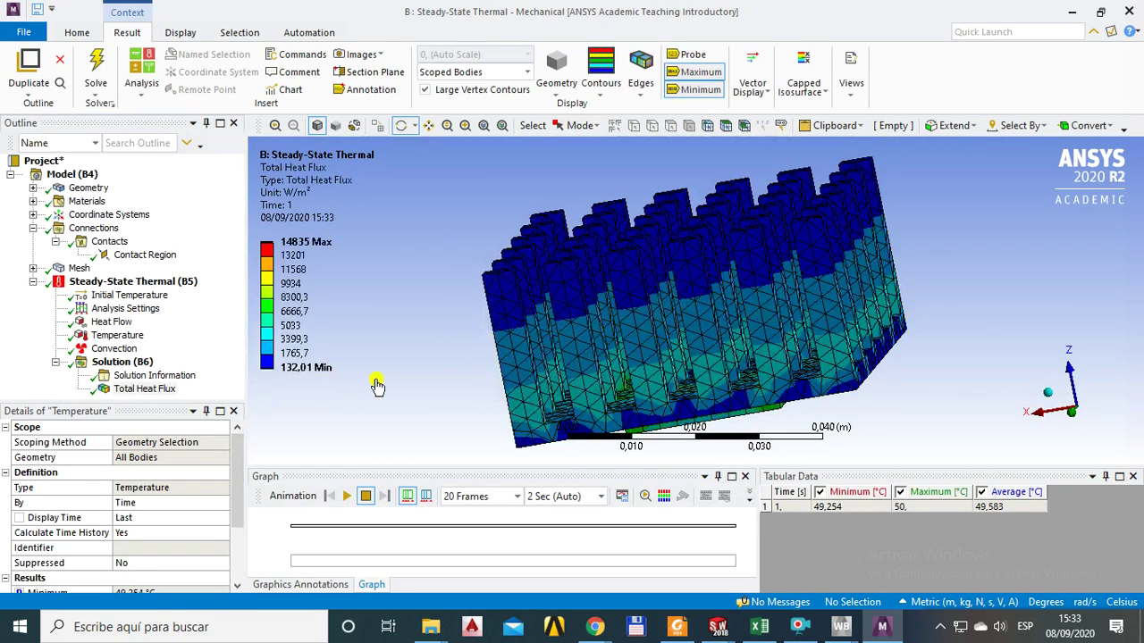
left_click(118, 363)
right_click(119, 364)
mouse_move(206, 377)
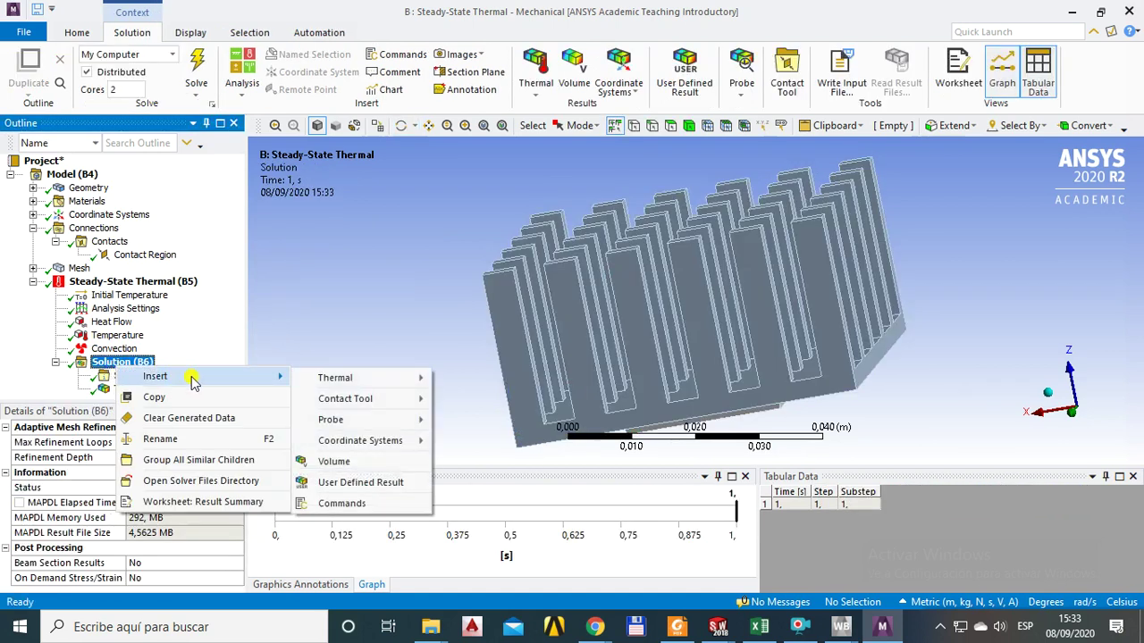
mouse_move(357, 379)
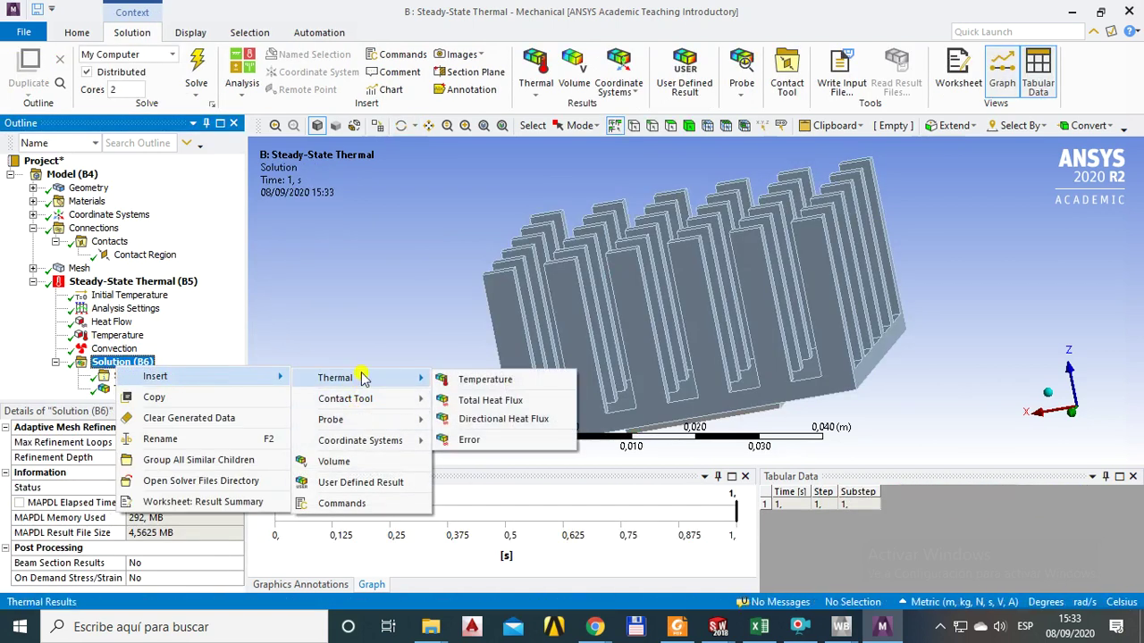
left_click(483, 380)
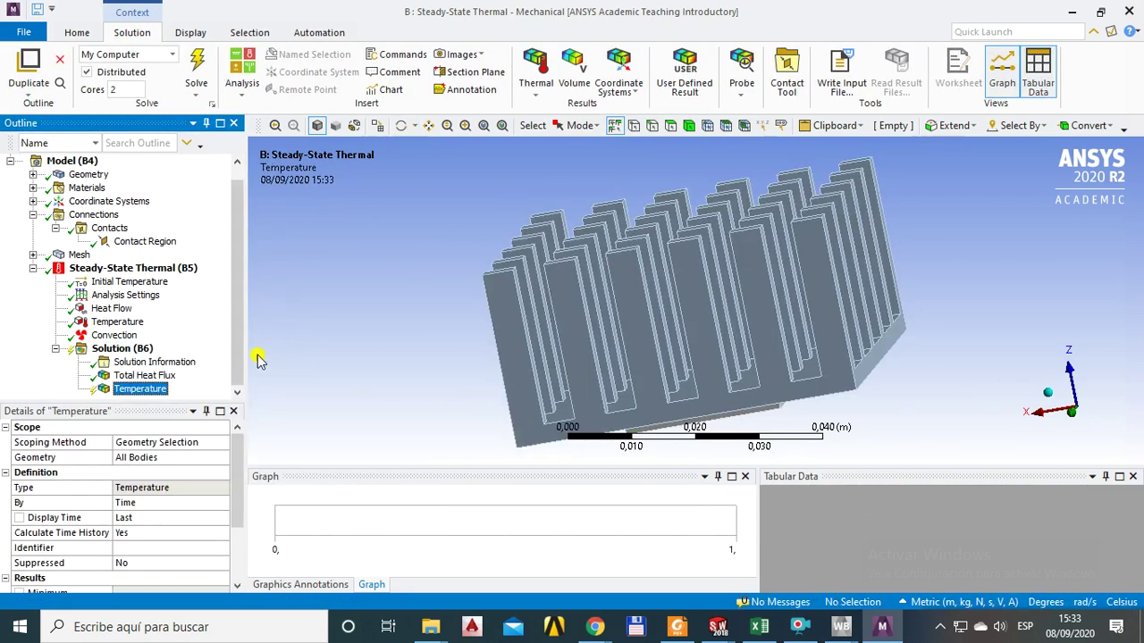
Evaluate all results and display the new Temperature contours on the fins.
left_click(119, 351)
right_click(121, 350)
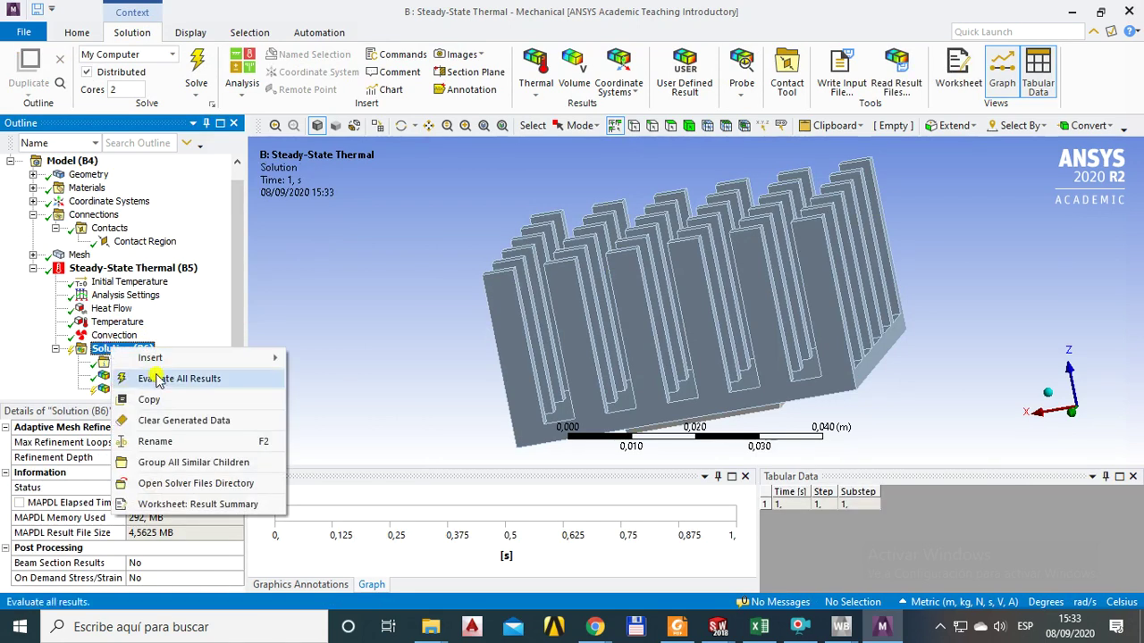
left_click(165, 380)
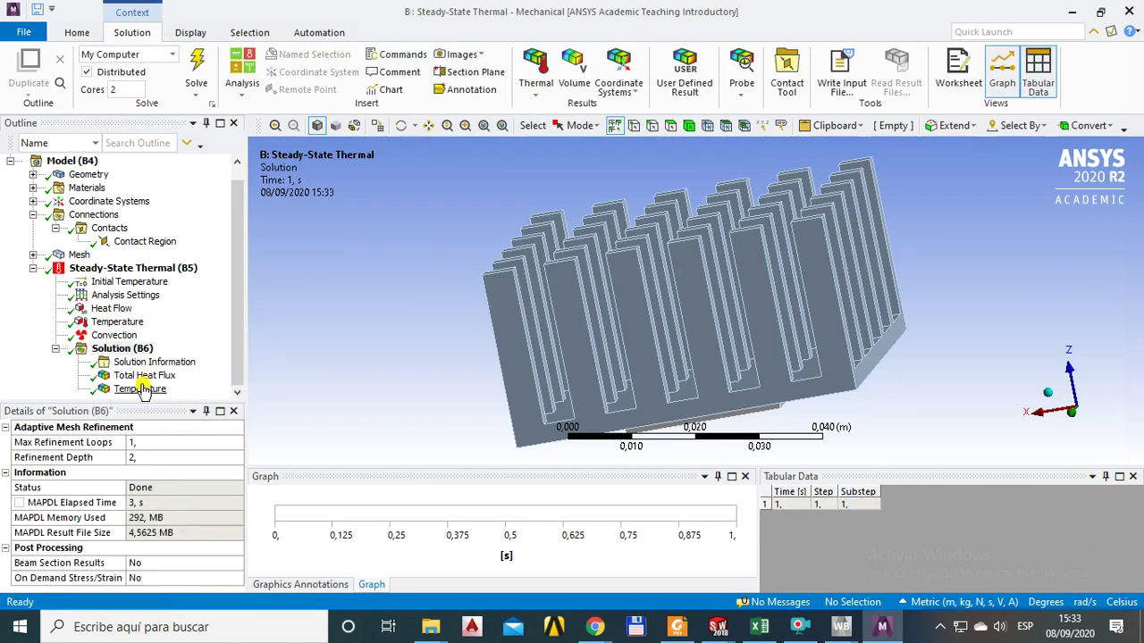
left_click(140, 389)
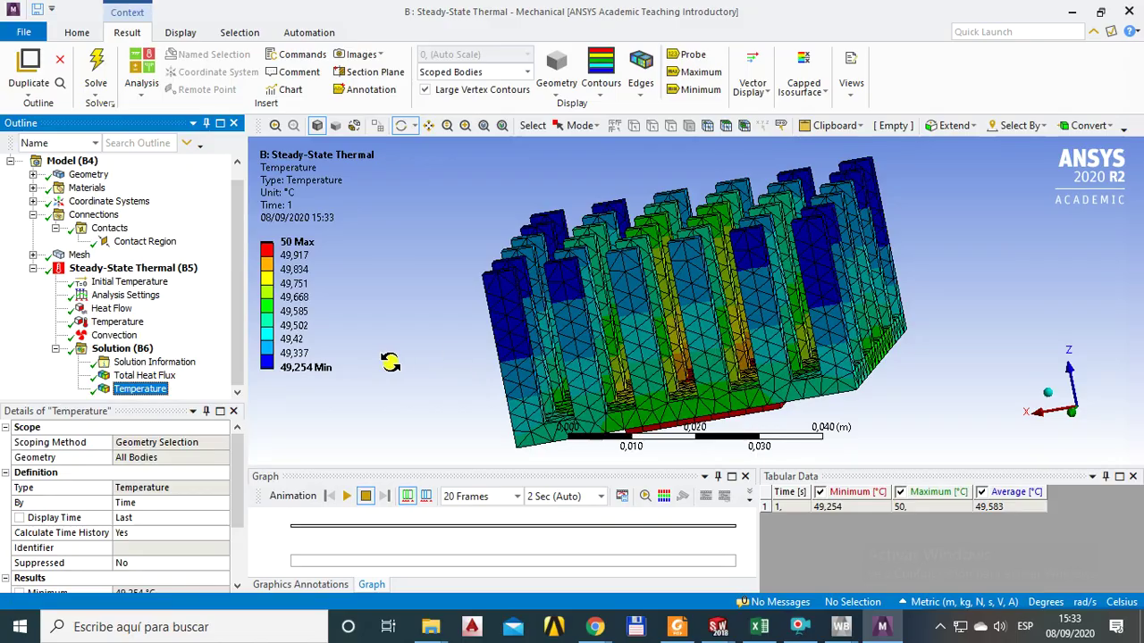
mouse_move(726, 351)
left_mouse_down()
mouse_move(783, 362)
mouse_move(761, 362)
mouse_move(757, 328)
mouse_move(741, 327)
mouse_move(738, 349)
left_mouse_up()
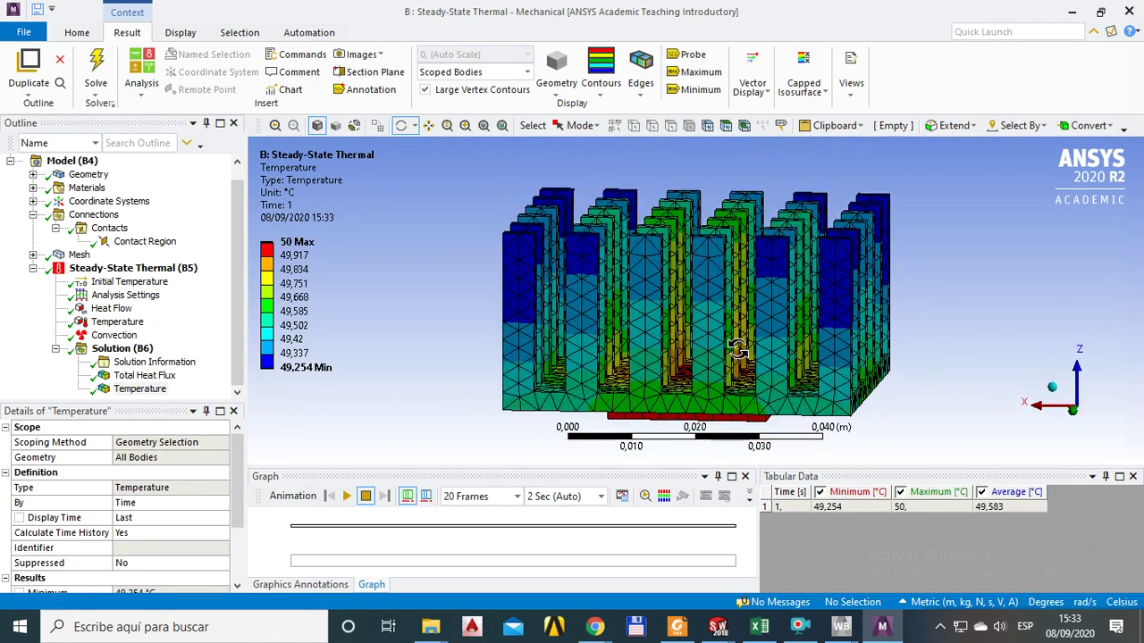
Suppress the Heat Flow load and solve the analysis again.
left_click(112, 335)
left_click(106, 309)
right_click(104, 311)
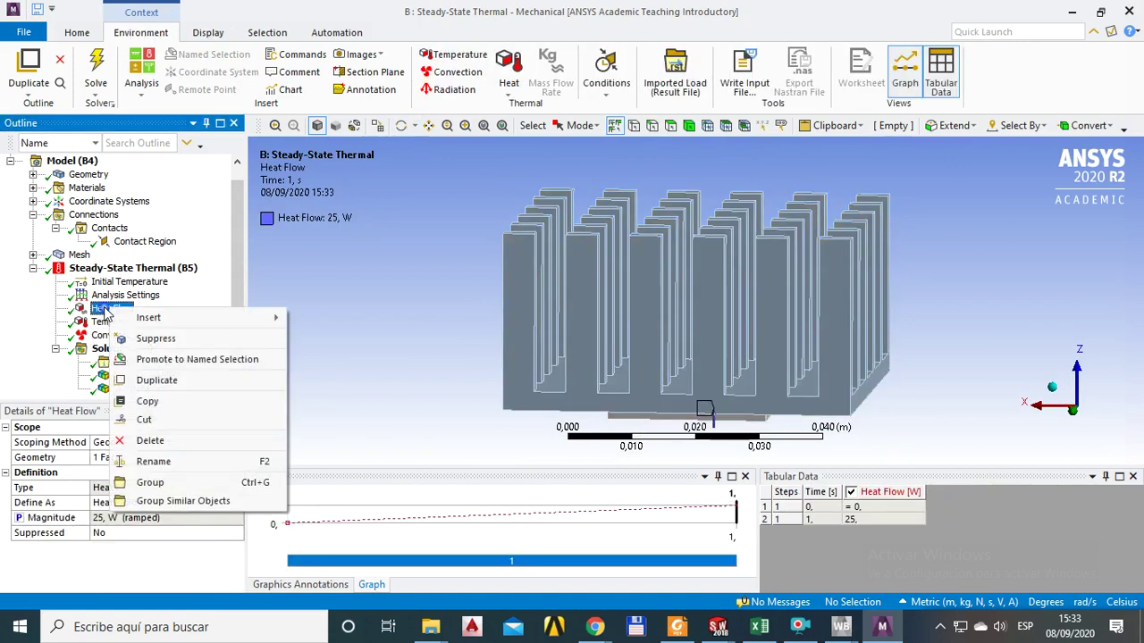
left_click(109, 349)
left_click(110, 348)
right_click(110, 352)
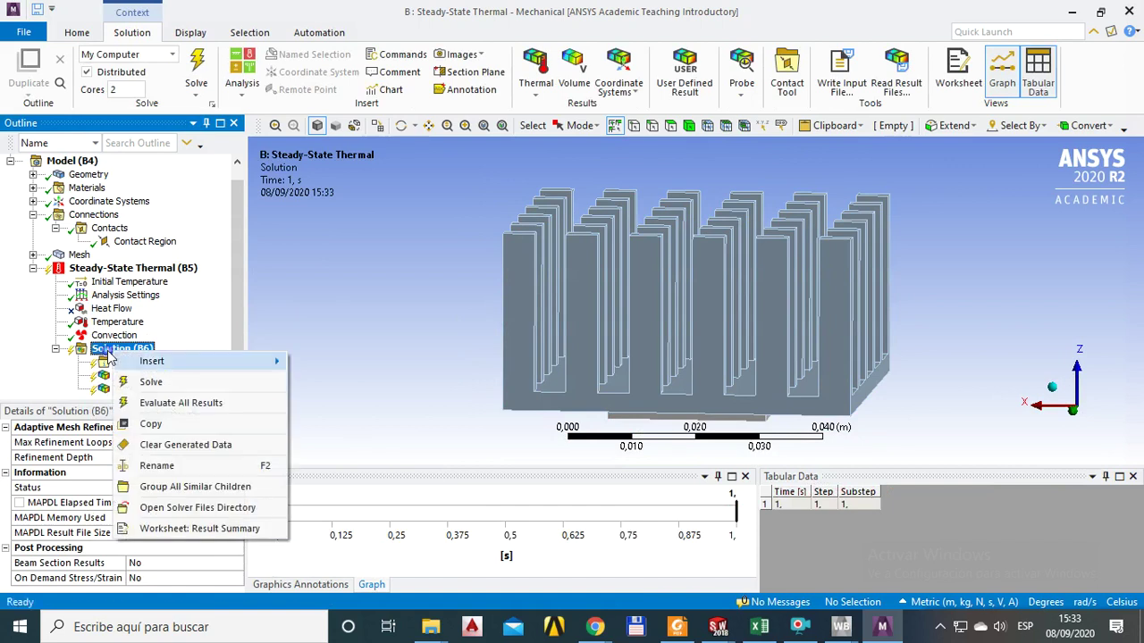
left_click(150, 381)
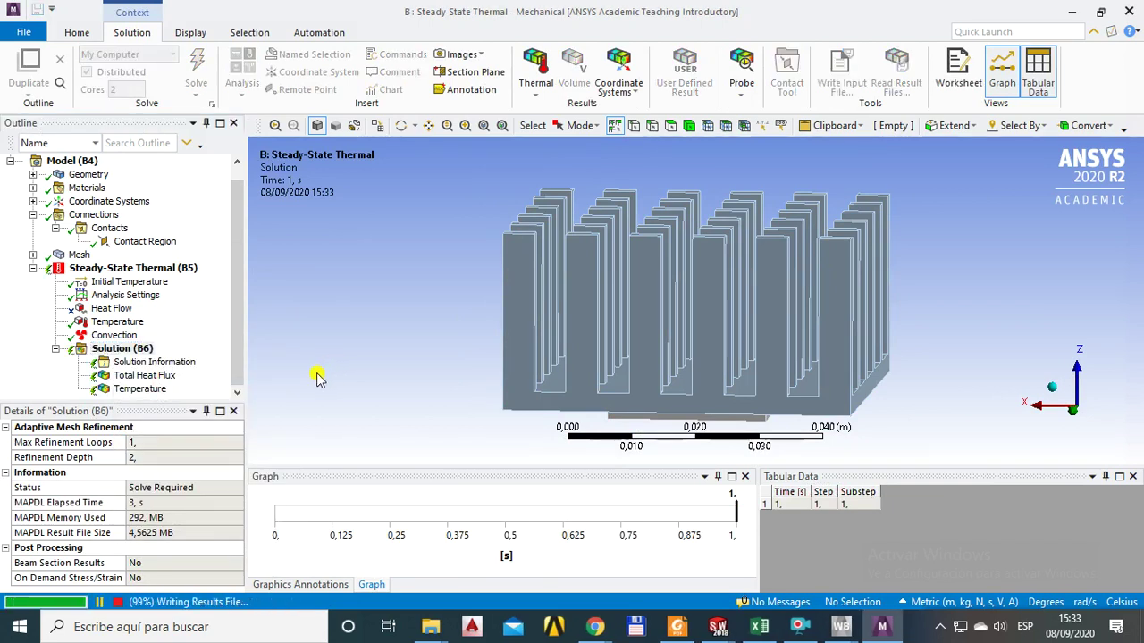
Examine the recalculated Temperature and Total Heat Flux contours on the fins, base and underside of the heat sink.
left_click(140, 391)
mouse_move(594, 318)
left_mouse_down()
mouse_move(572, 367)
mouse_move(528, 409)
mouse_move(603, 335)
mouse_move(598, 326)
left_mouse_up()
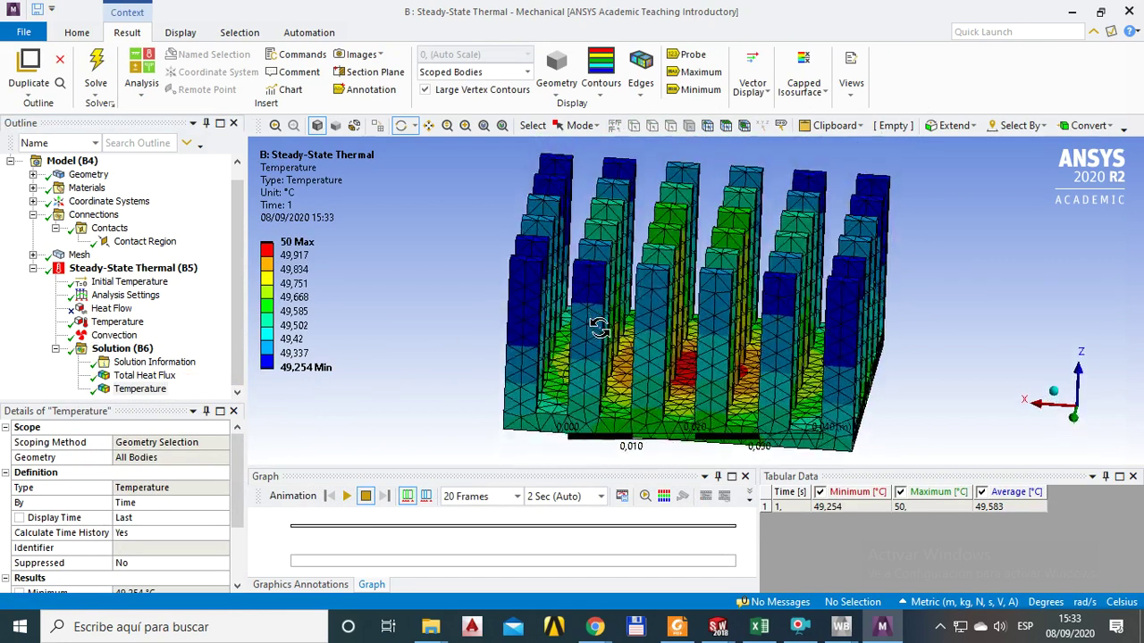
left_click(145, 375)
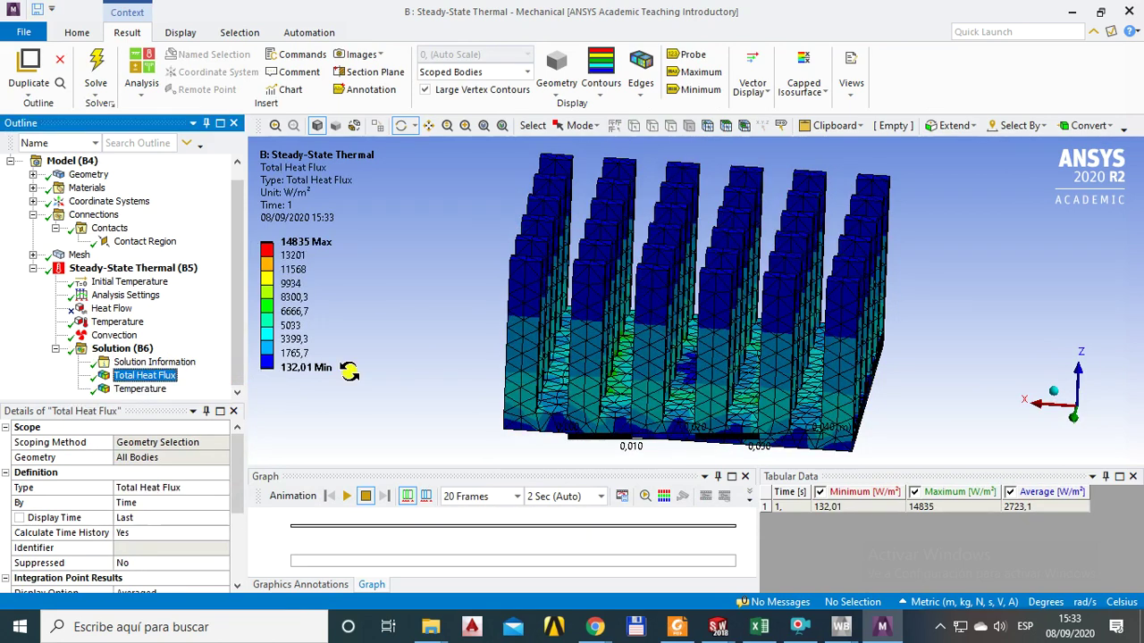
left_click_drag(603, 352, 636, 337)
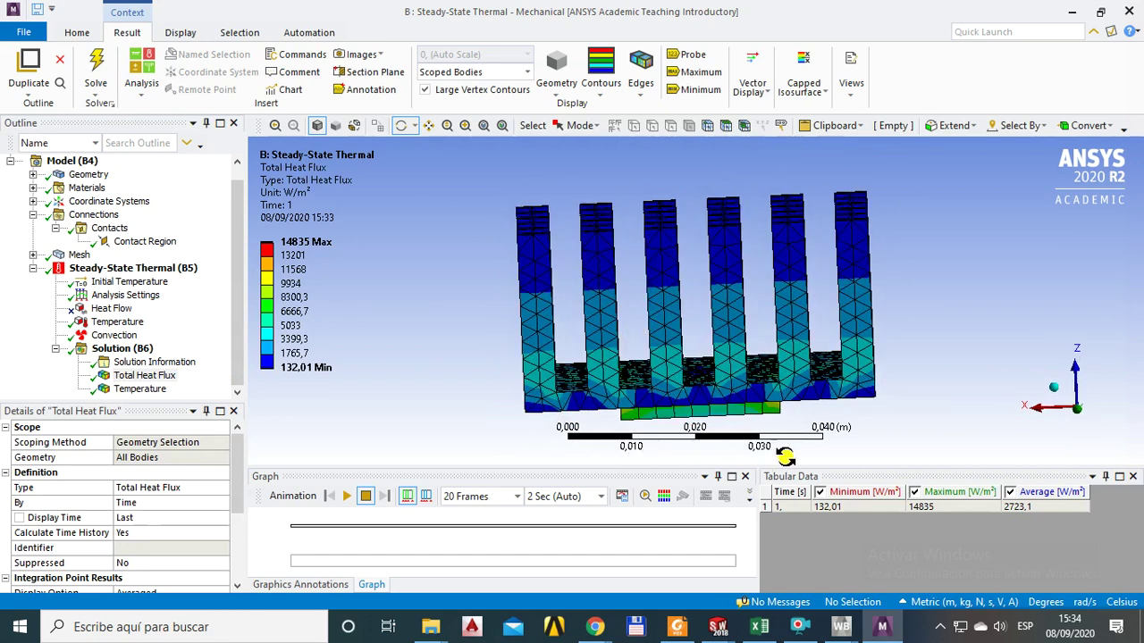
left_click_drag(777, 373, 782, 327)
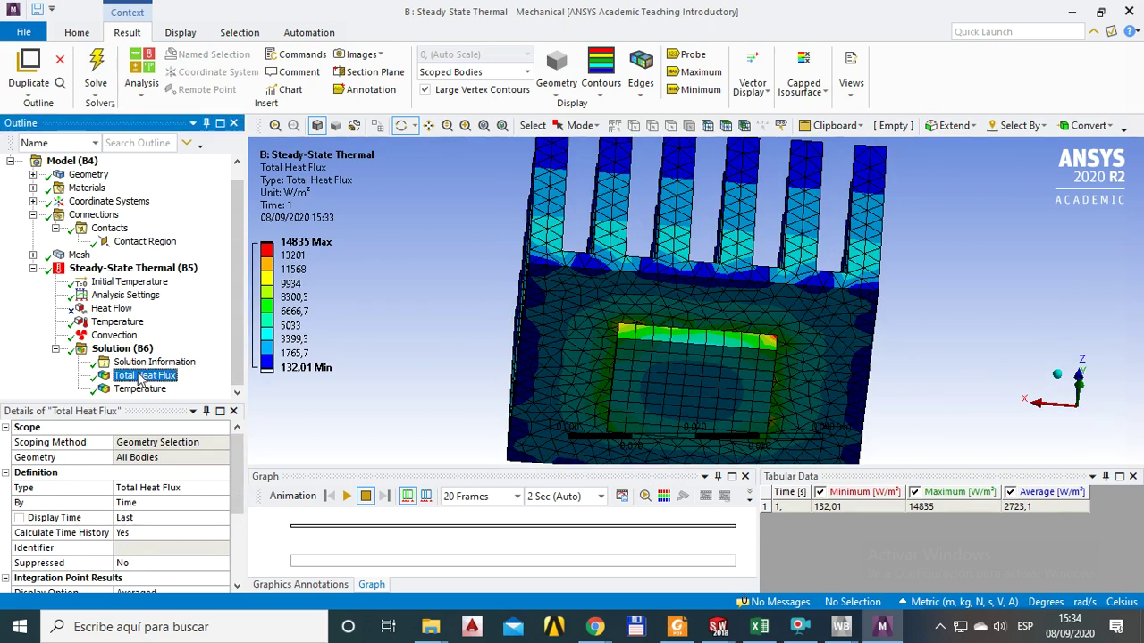
key("0")
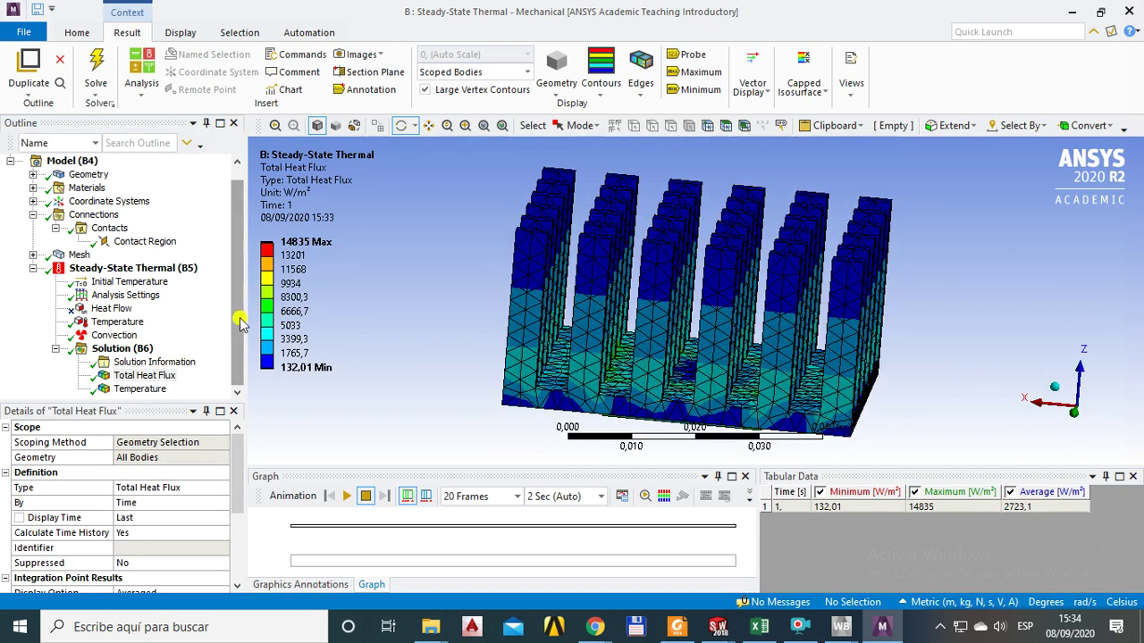
left_click(139, 389)
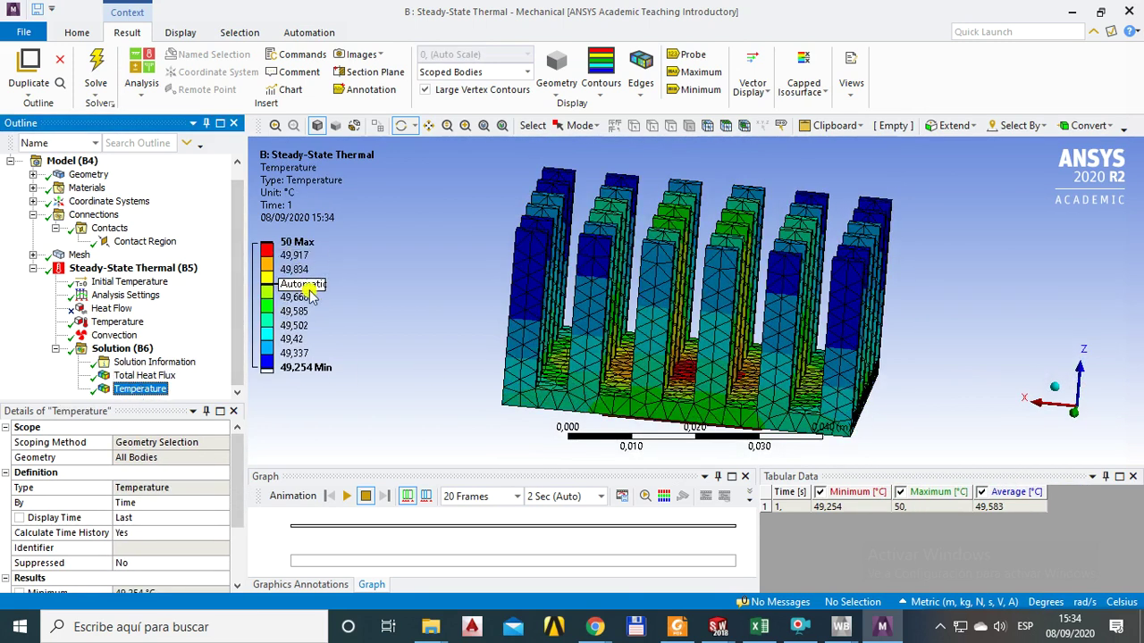
left_click_drag(620, 348, 667, 338)
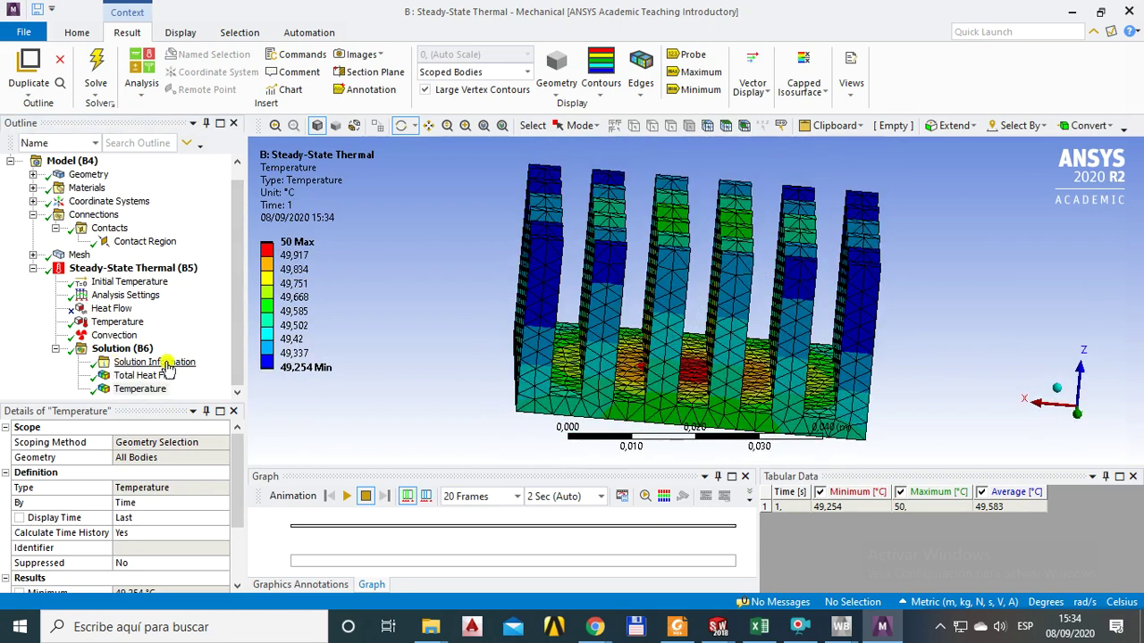
Review the Convection, Temperature and Heat Flow load settings and examine the Total Heat Flux on the heat sink's underside.
left_click(114, 336)
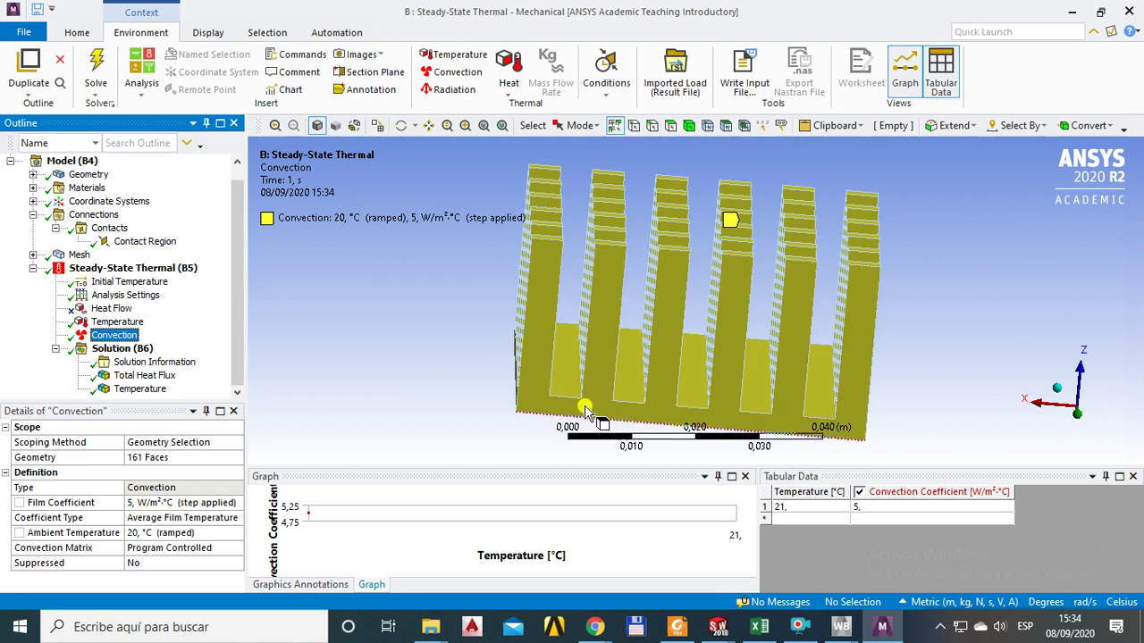
left_click(152, 504)
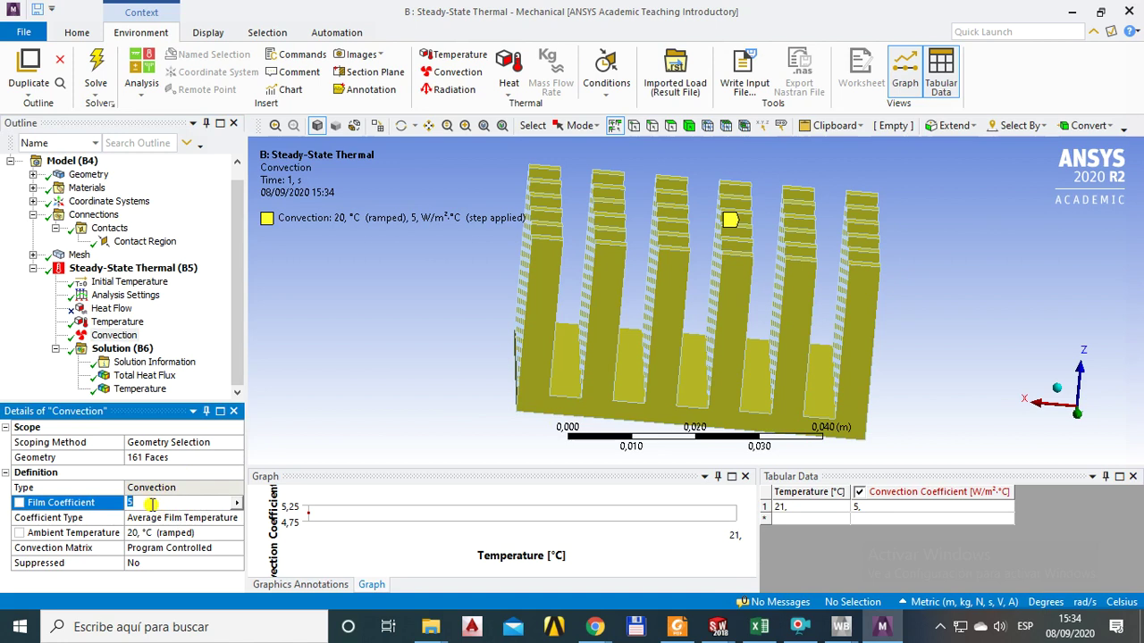
left_click(236, 330)
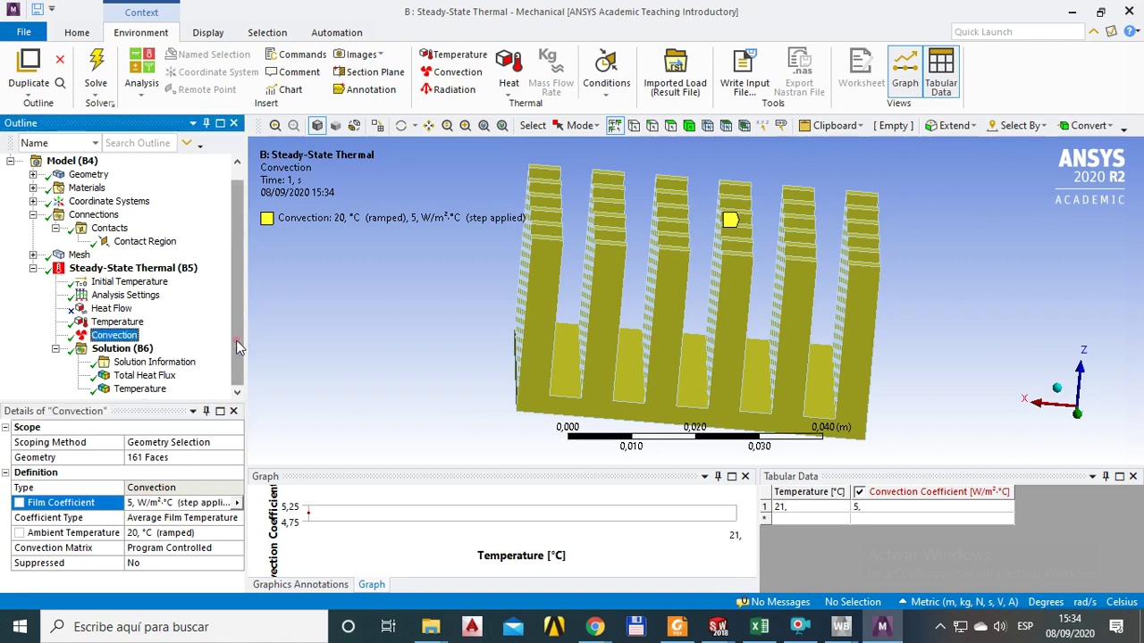
left_click(112, 323)
left_click(105, 310)
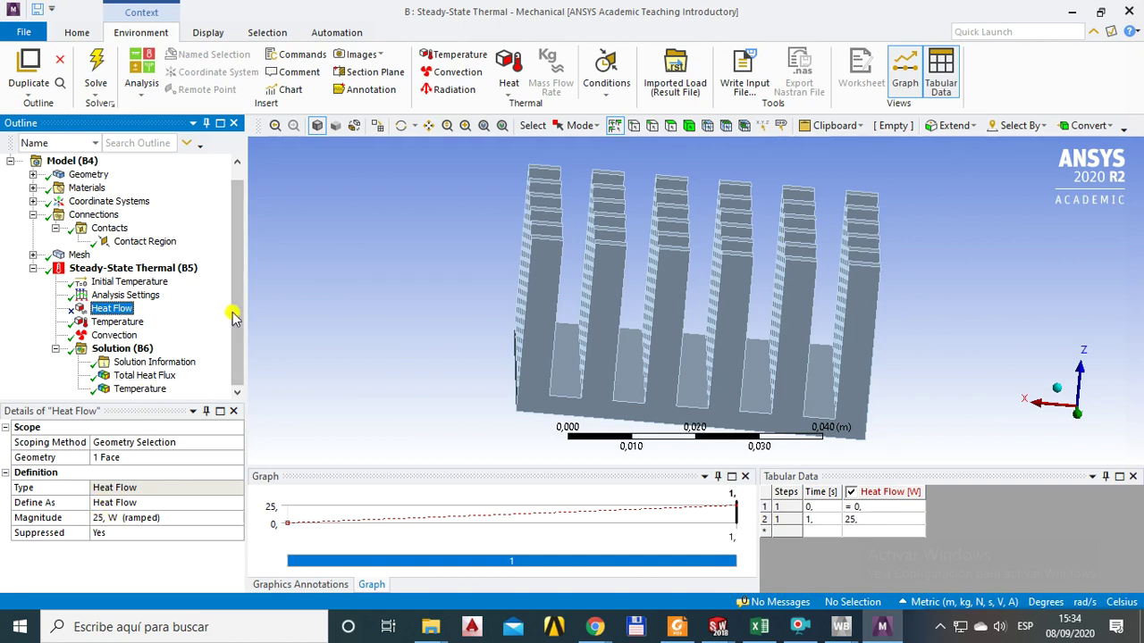
left_click(141, 376)
left_click_drag(664, 364, 705, 265)
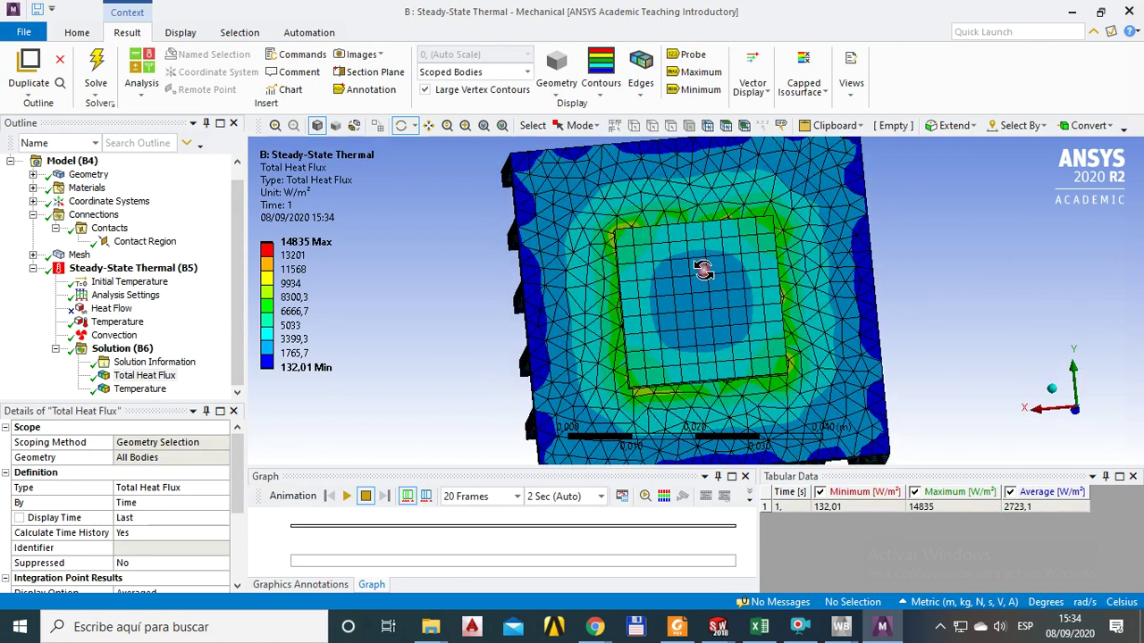
Display the steady-state thermal Temperature result and examine its distribution across the heat sink's fins.
left_click(138, 390)
left_click_drag(677, 299, 648, 360)
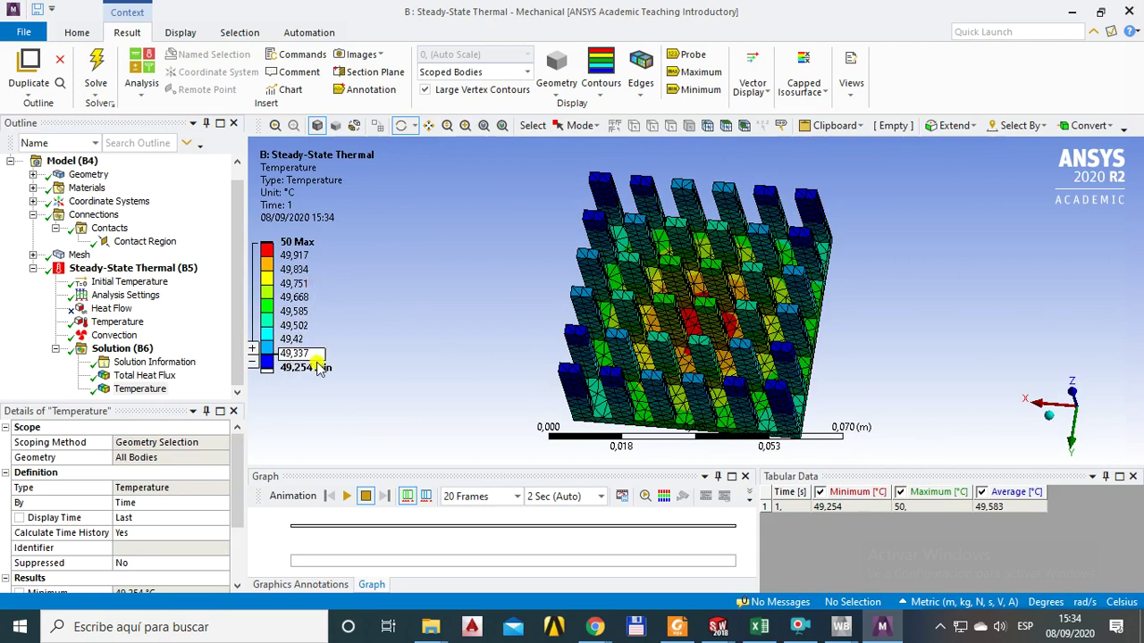
left_click_drag(762, 367, 580, 196)
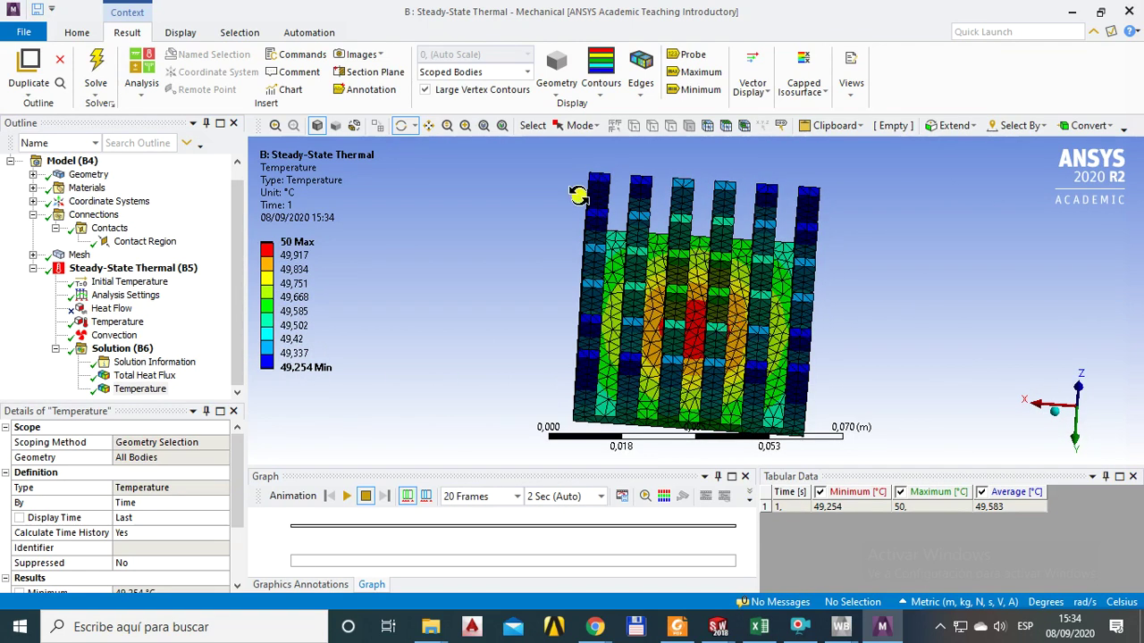
Inspect the Convection load and its film coefficient without changing the value.
left_click(118, 336)
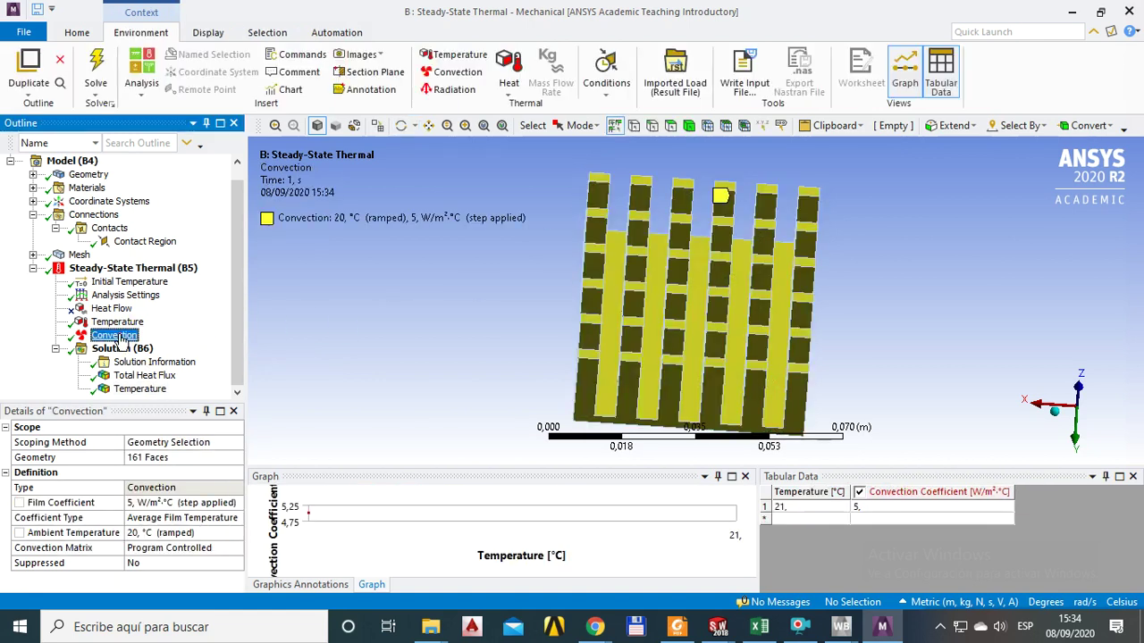
left_click(188, 504)
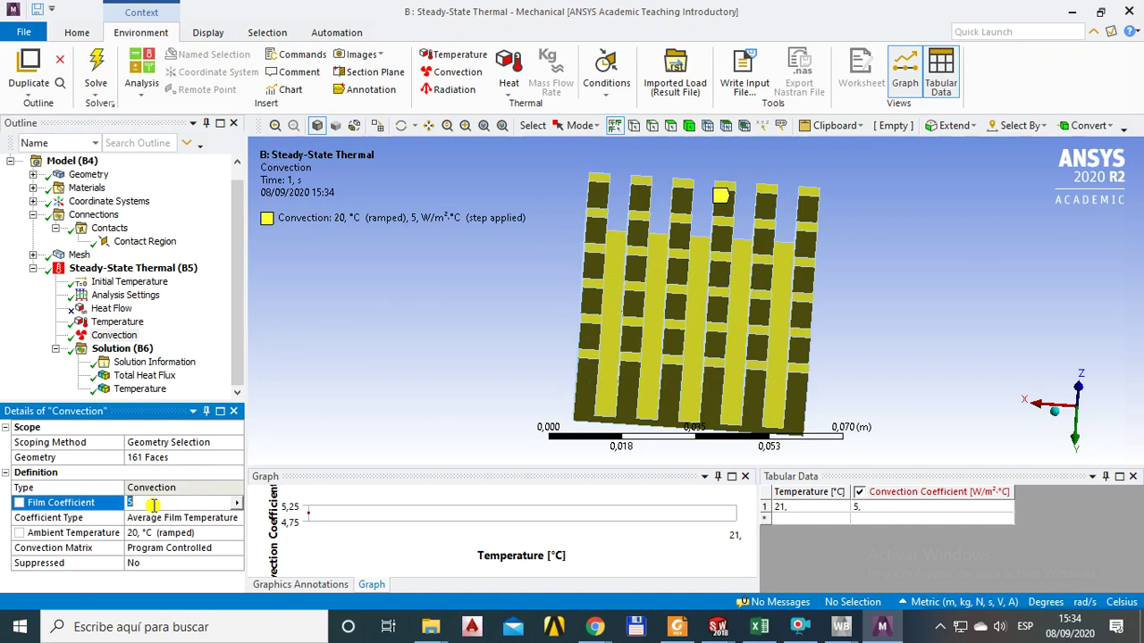
left_click(524, 388)
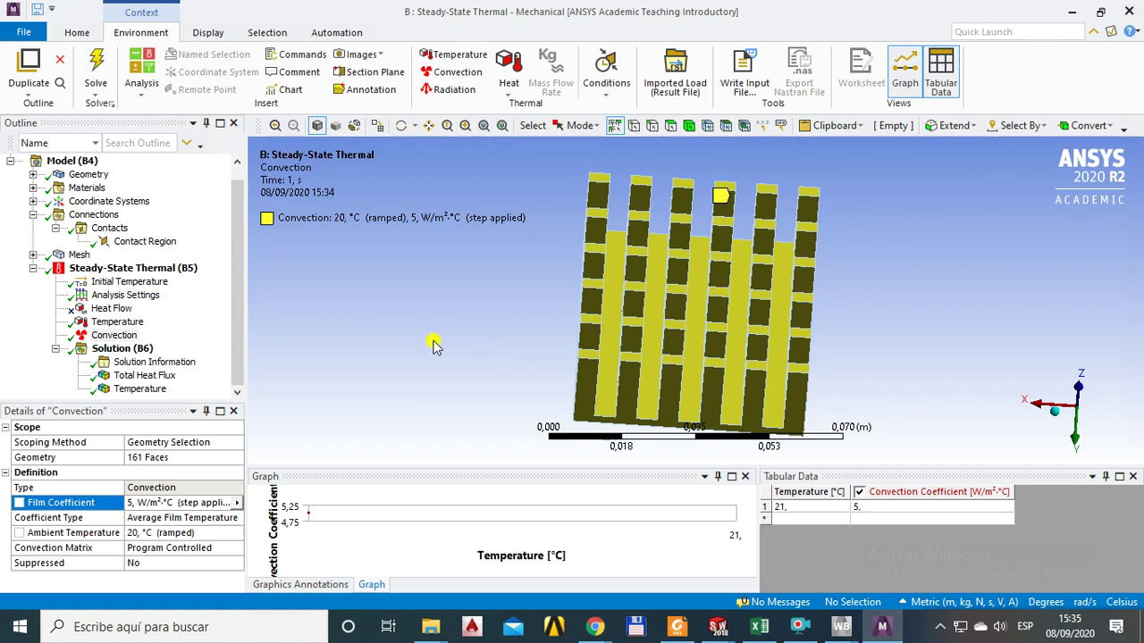
left_click(149, 503)
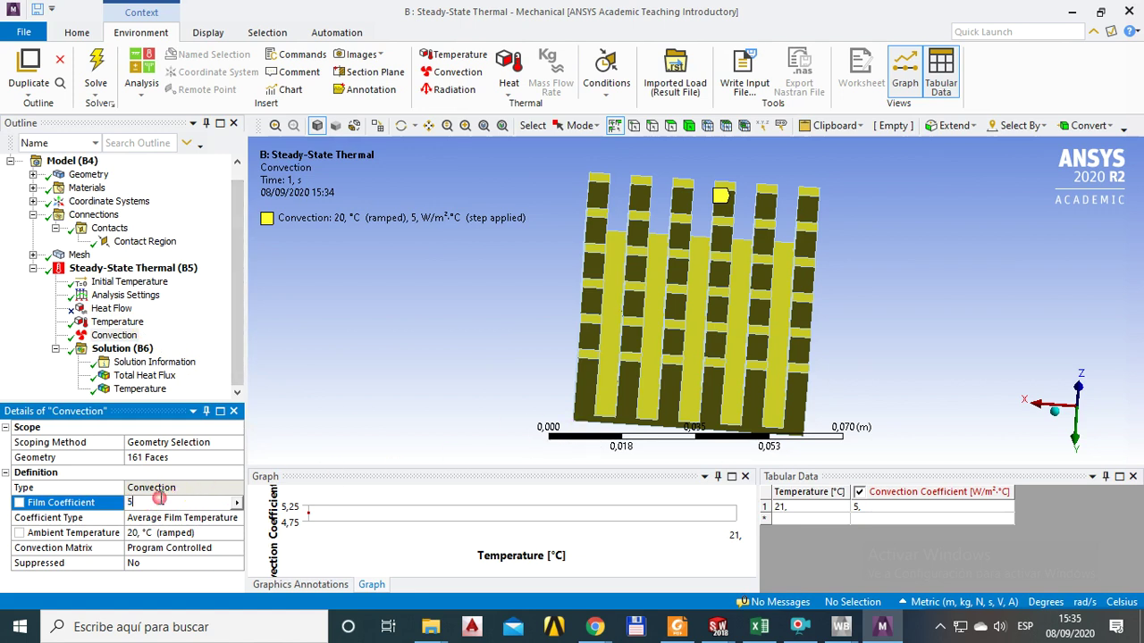
left_click(328, 406)
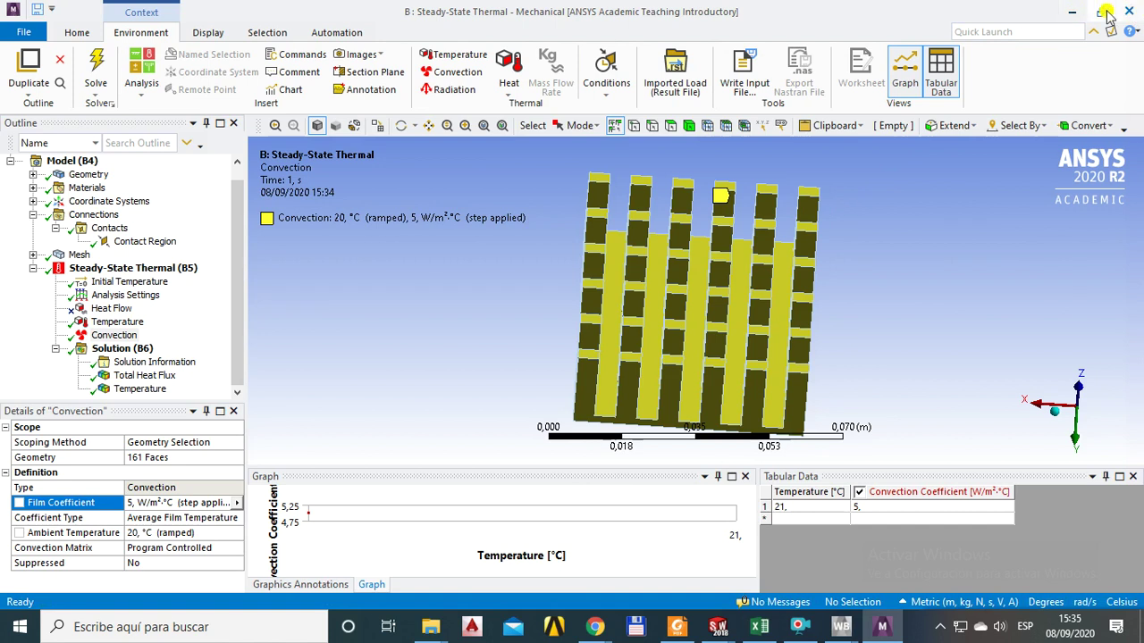
Check the project schematic in Workbench and return to the Mechanical window.
left_click(1072, 13)
left_click(586, 435)
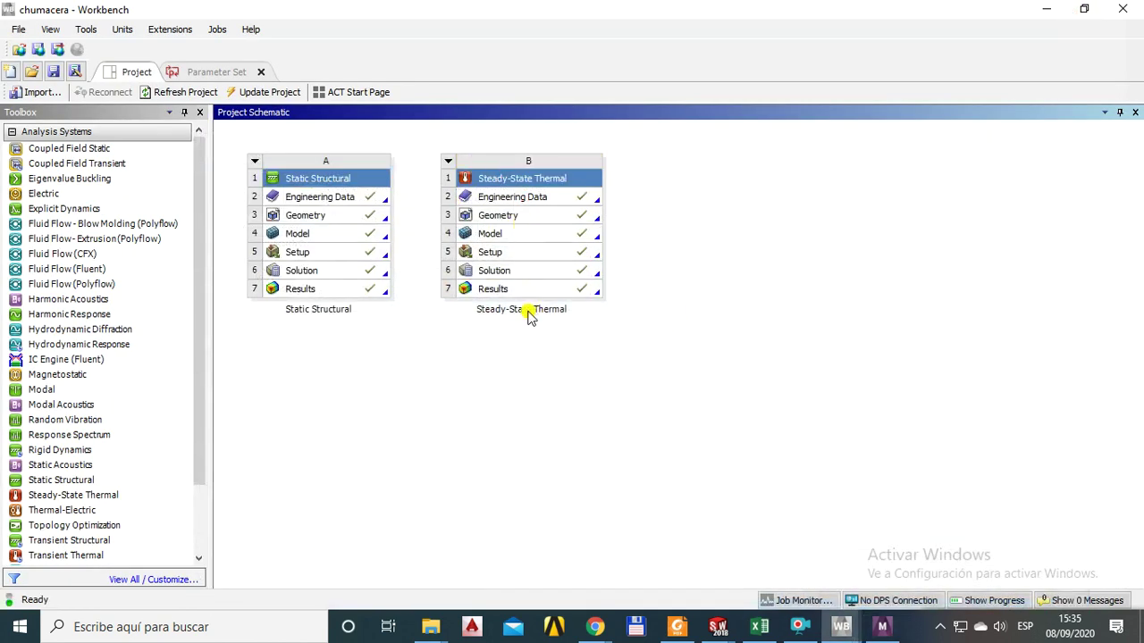
left_click(840, 627)
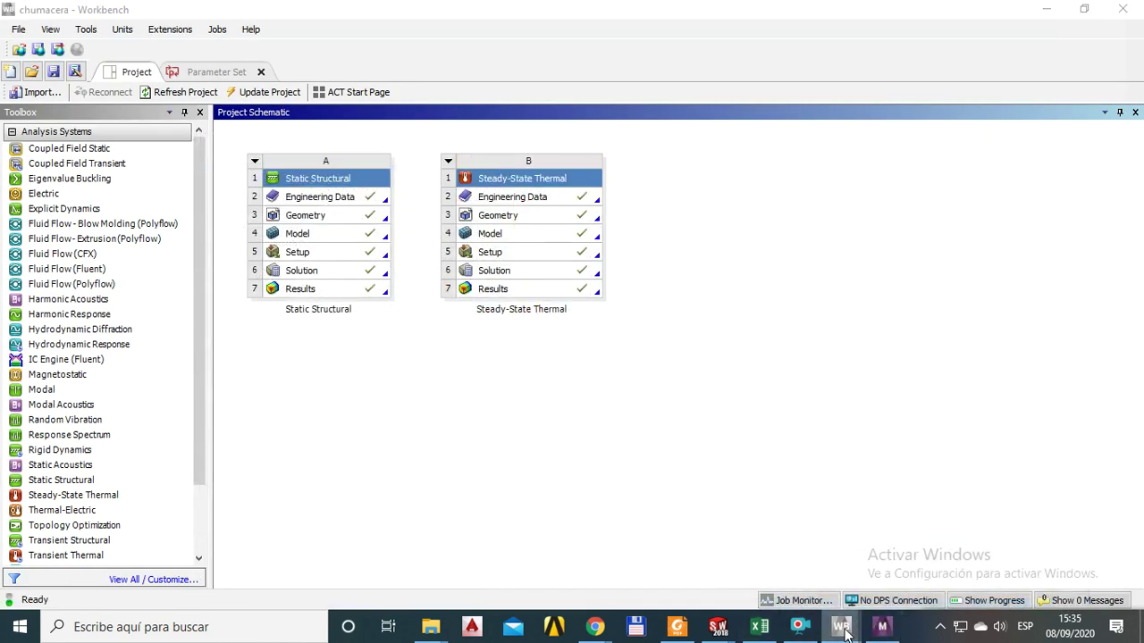
left_click(894, 519)
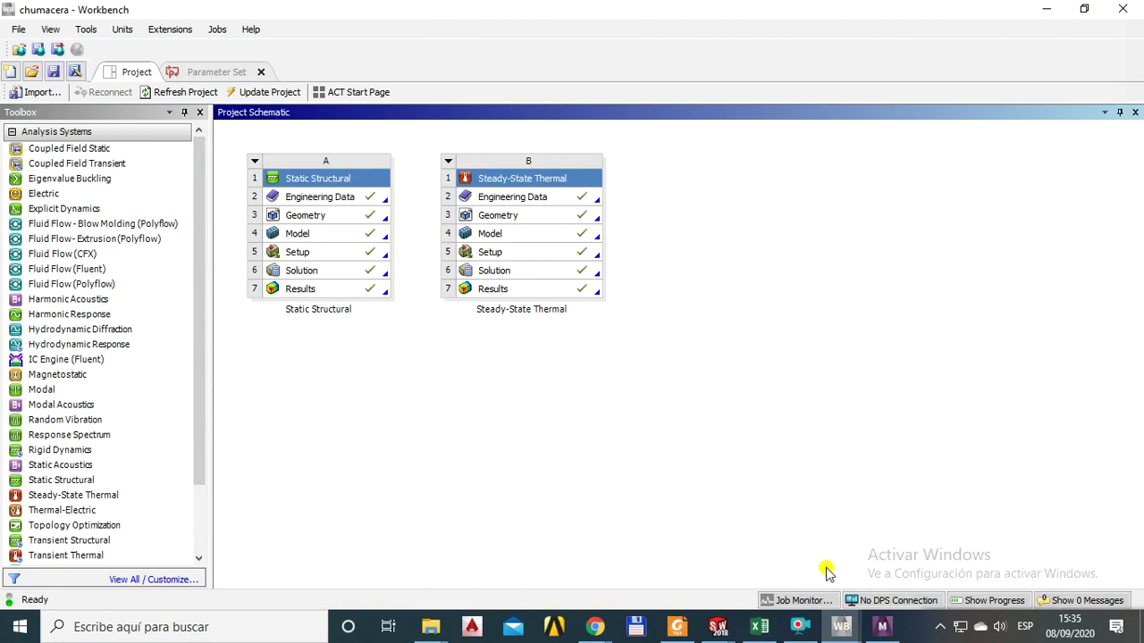
mouse_move(843, 635)
left_click(911, 507)
left_click(881, 628)
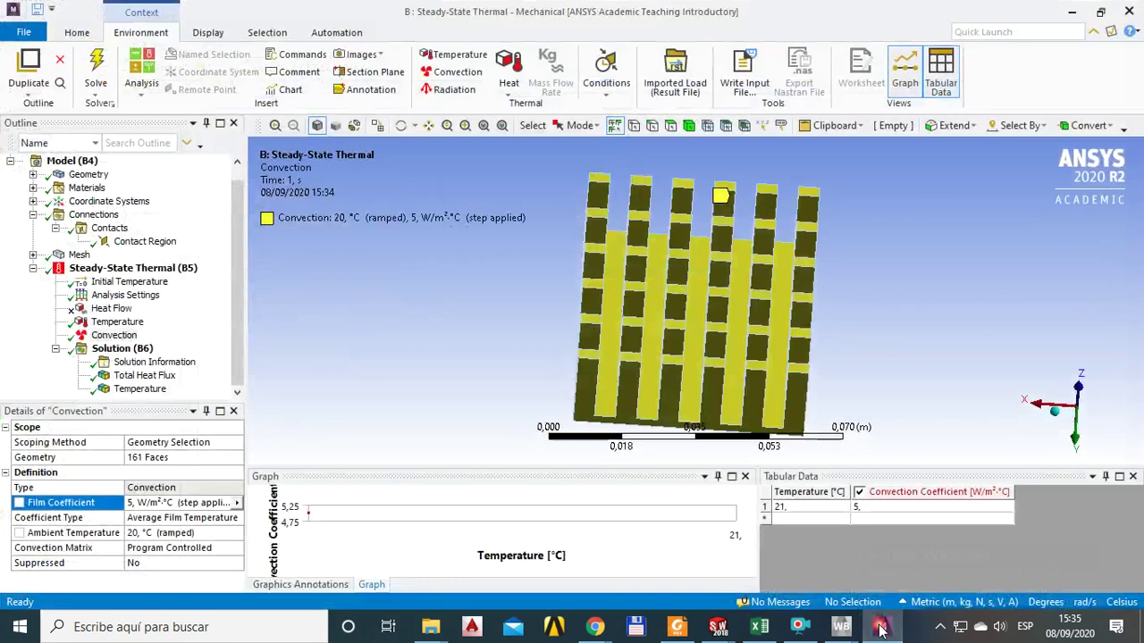
Mark the convection film coefficient as an input parameter and the Temperature result's minimum as an output parameter.
left_click(19, 503)
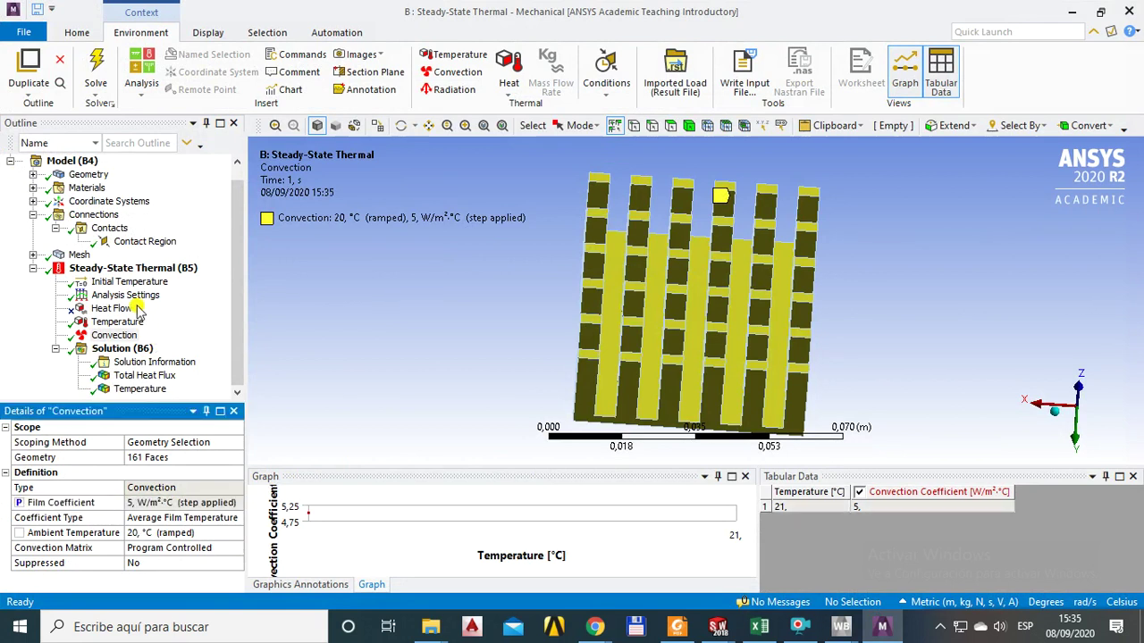
left_click(134, 390)
scroll(125, 500, "down", 3)
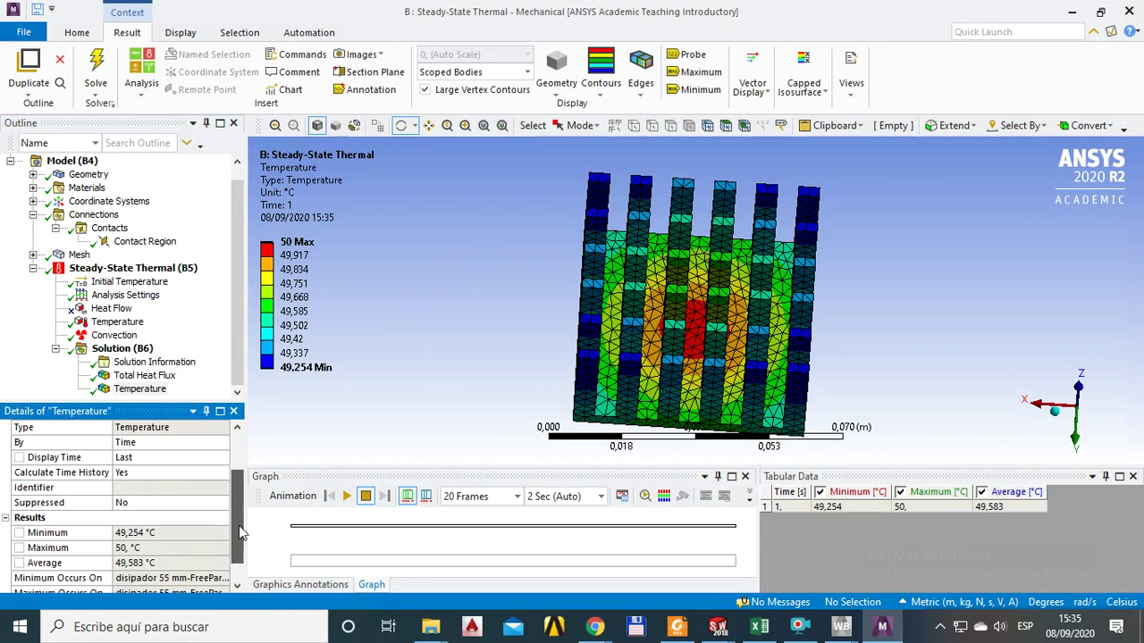
left_click(19, 519)
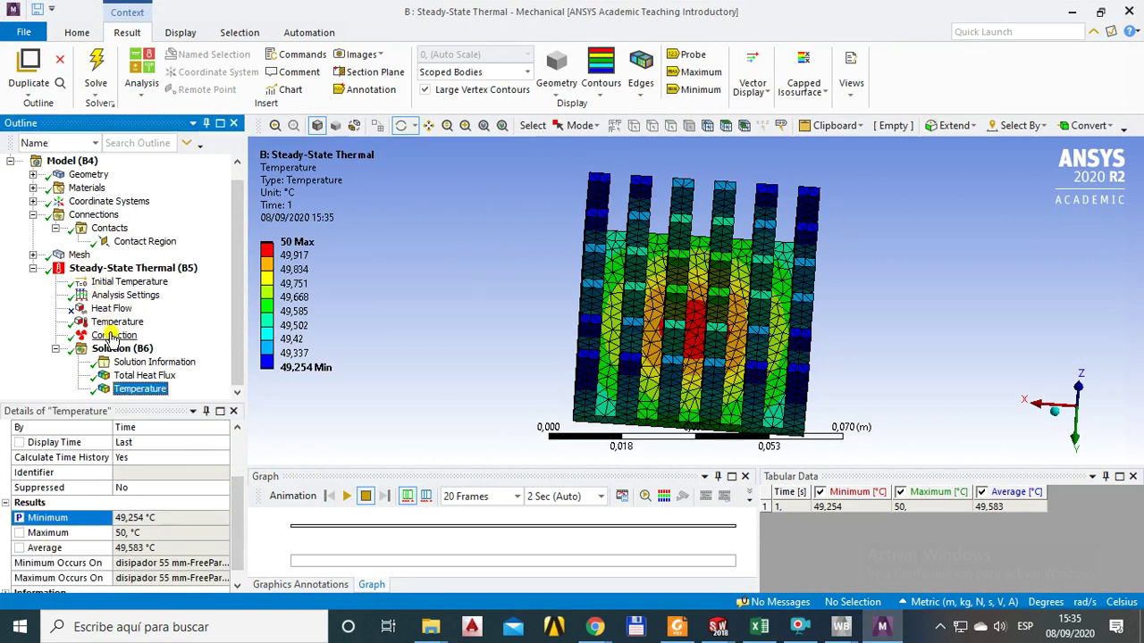
left_click(404, 323)
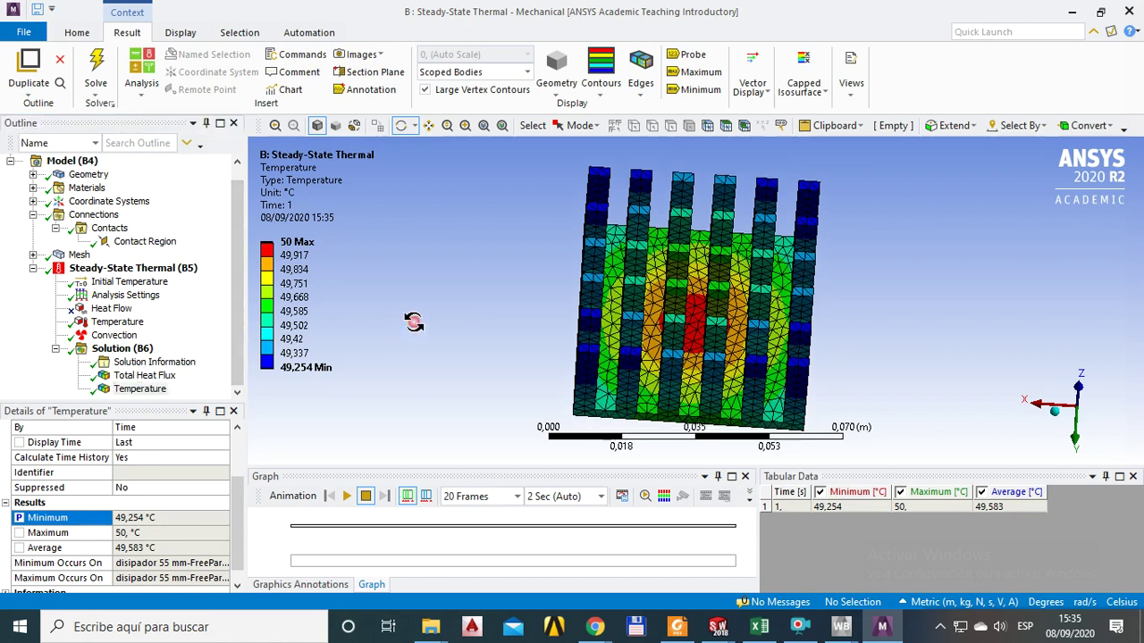
Switch to Workbench, open the Parameter Set and add design points with convection film coefficients of 10 and 20 W m^-2 C^-1.
left_click(1071, 12)
double_click(469, 397)
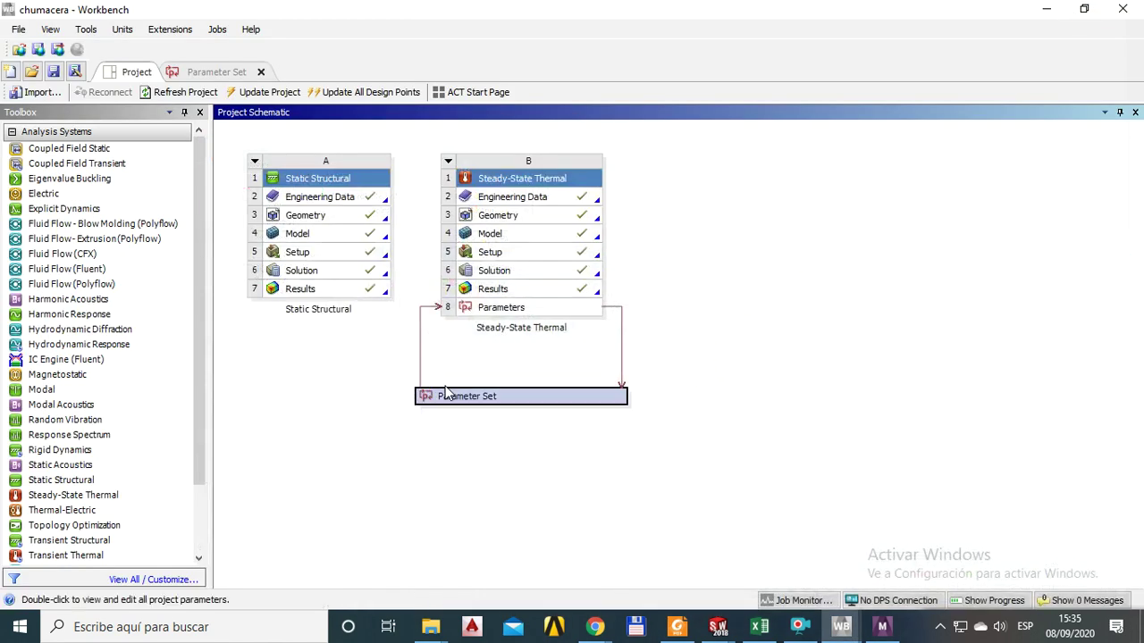
left_click(810, 199)
left_click(810, 204)
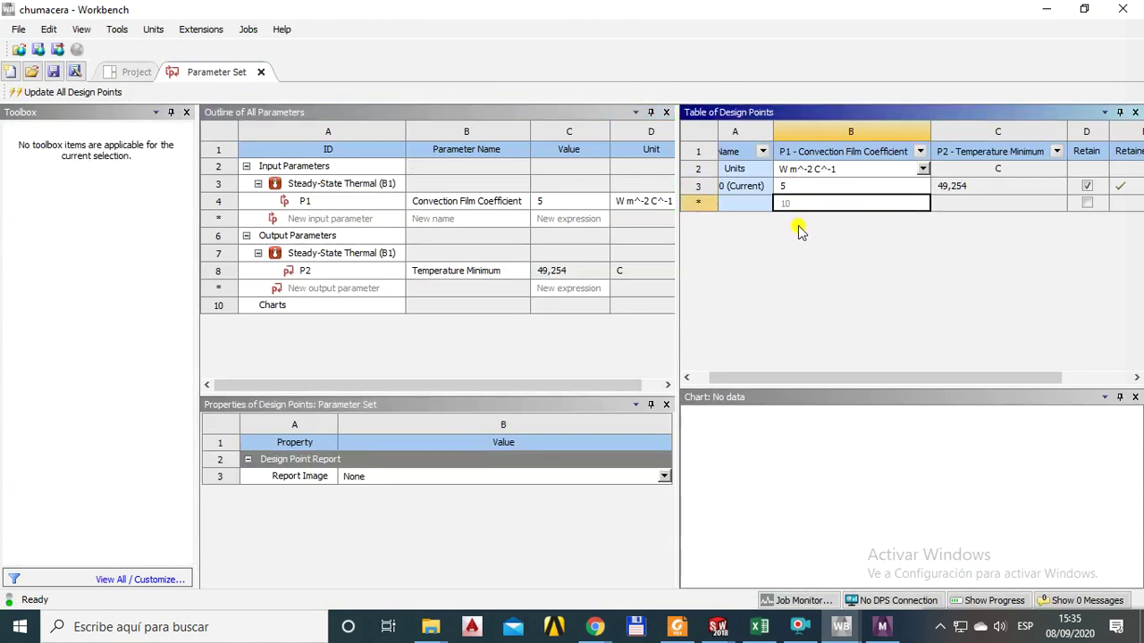
type("10")
key("Return")
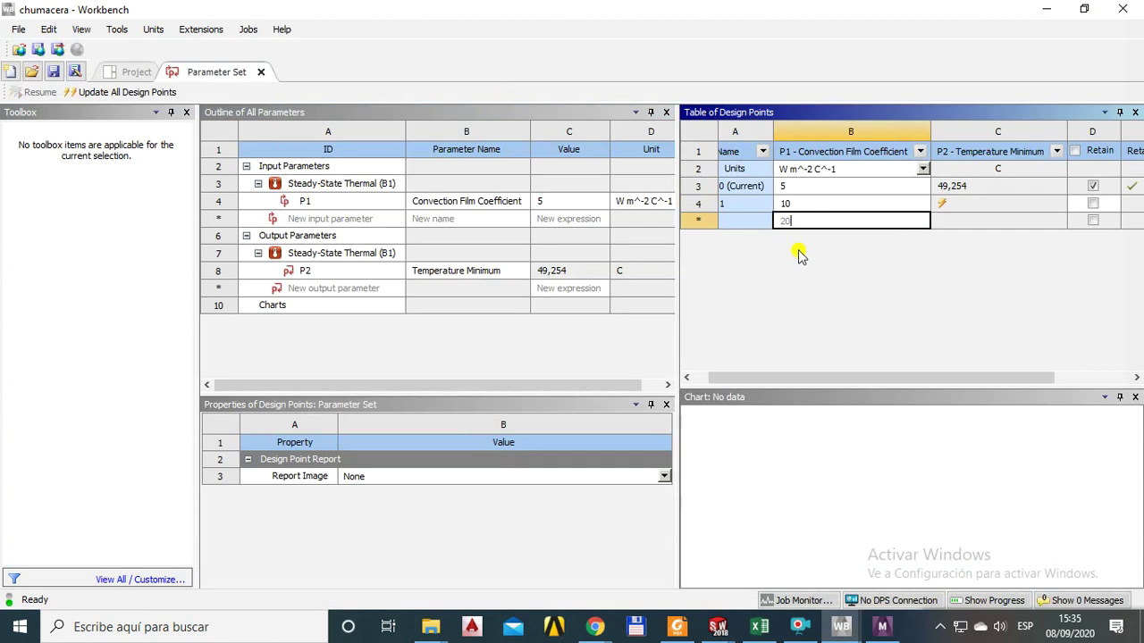
type("20")
key("Return")
Add three more design points with convection film coefficients of 30, 40 and 50 W m^-2 C^-1.
left_click(798, 238)
type("30")
key("Return")
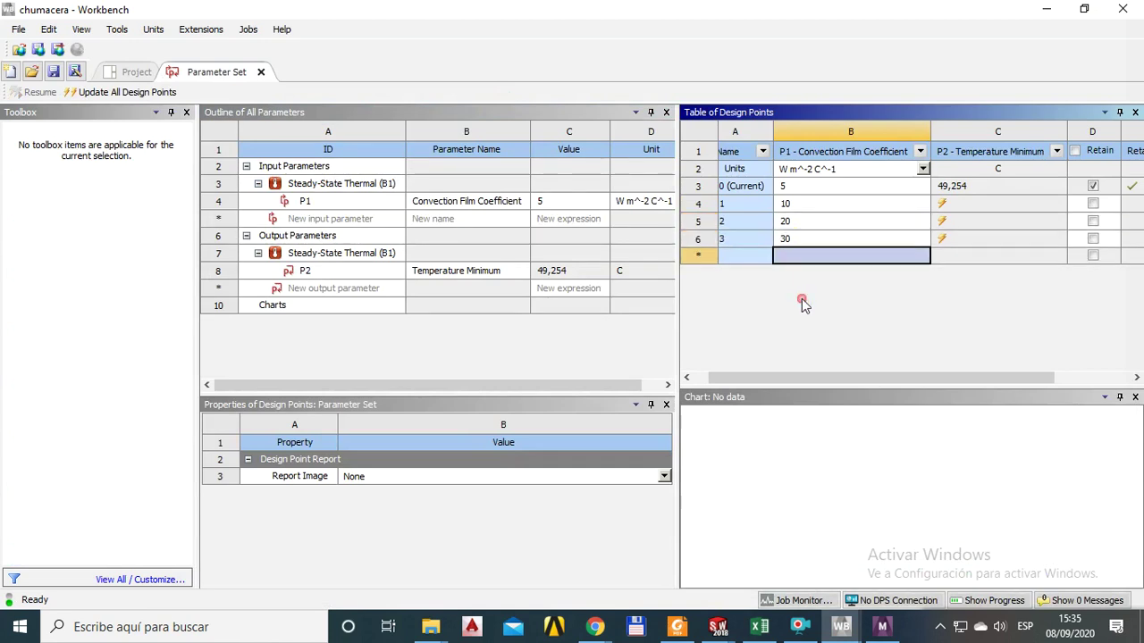
left_click(795, 259)
type("40")
key("Return")
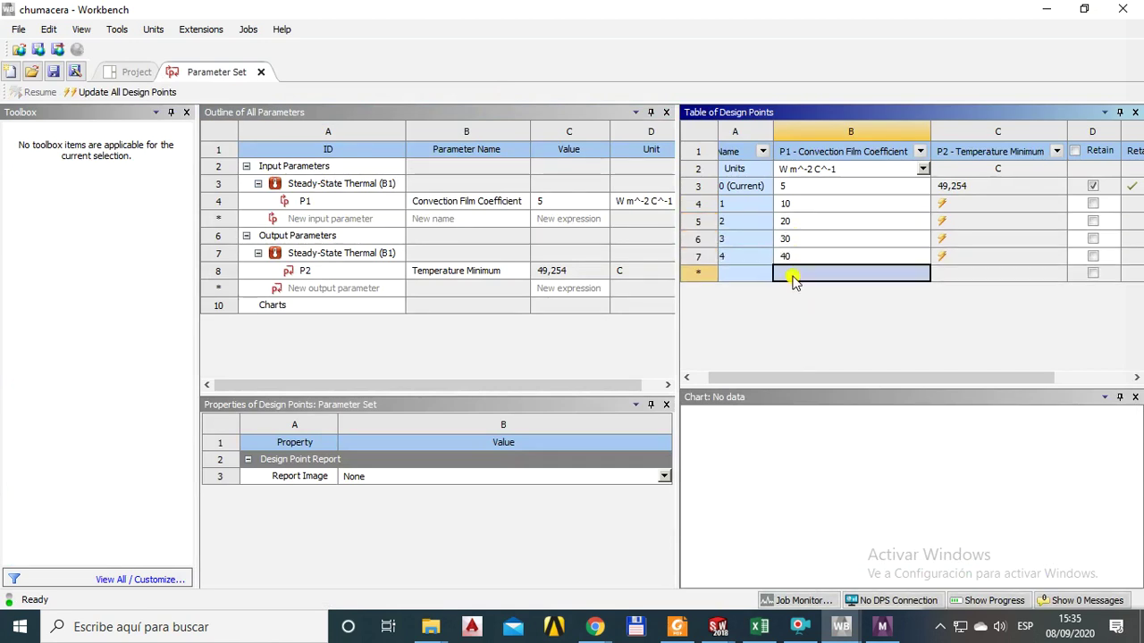
left_click(803, 273)
type("50")
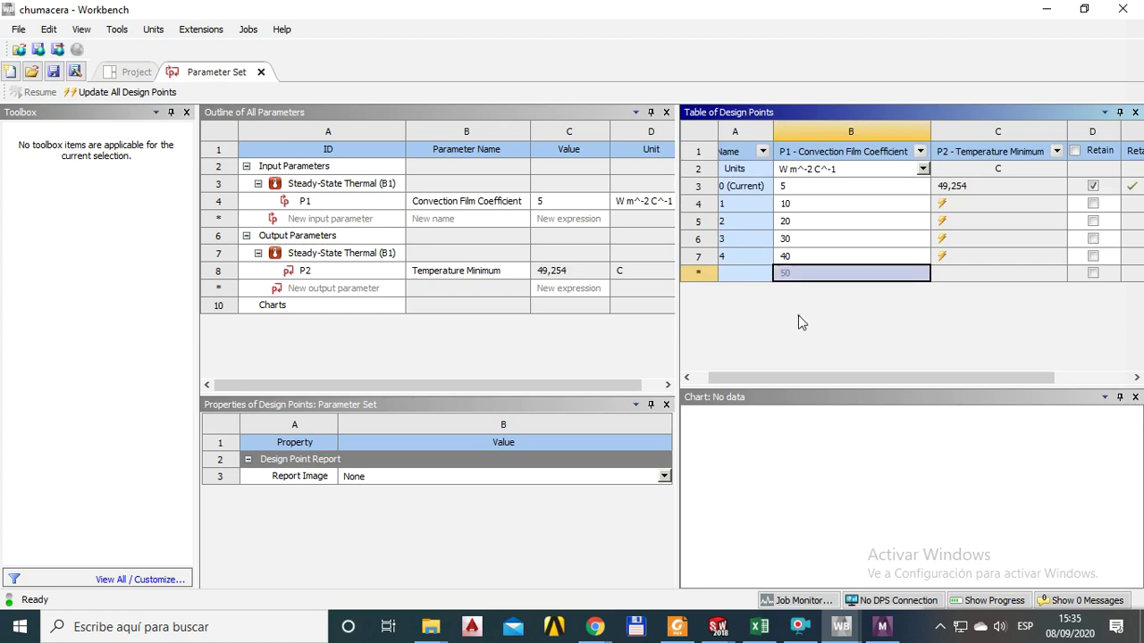
key("Return")
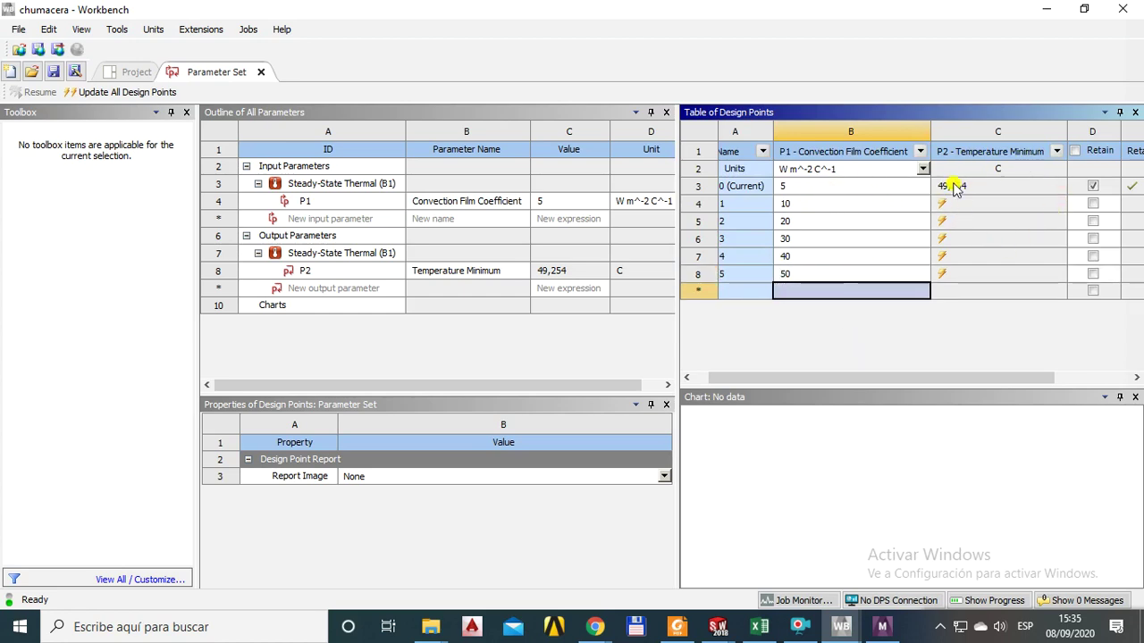
Update all design points to calculate the minimum temperature for each film coefficient, allowing open editors to close.
left_click(102, 93)
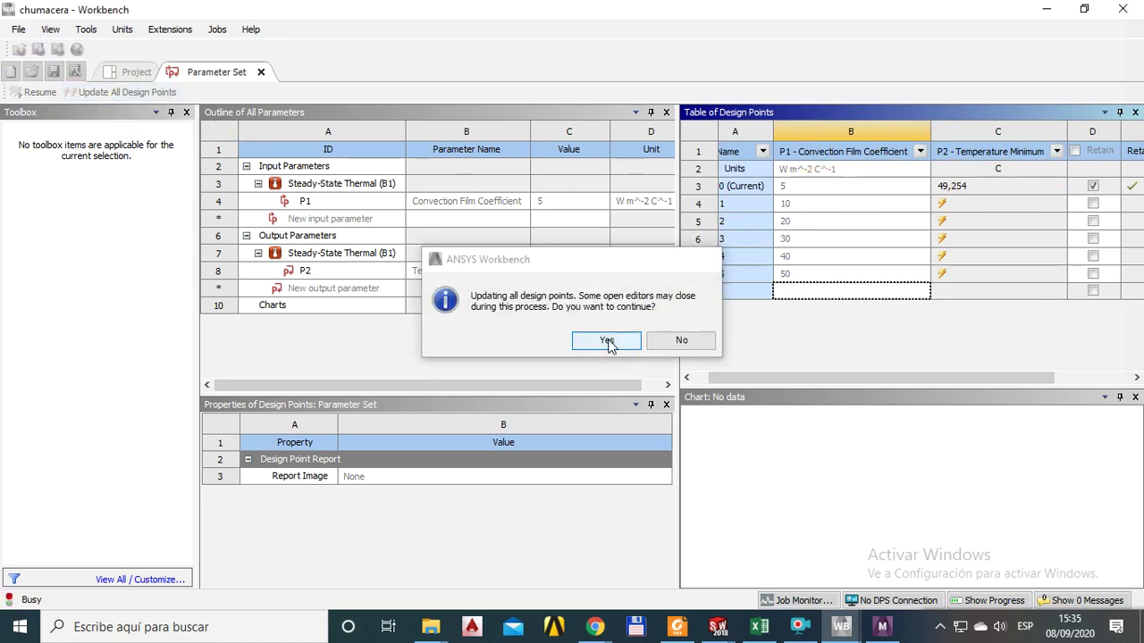
left_click(607, 340)
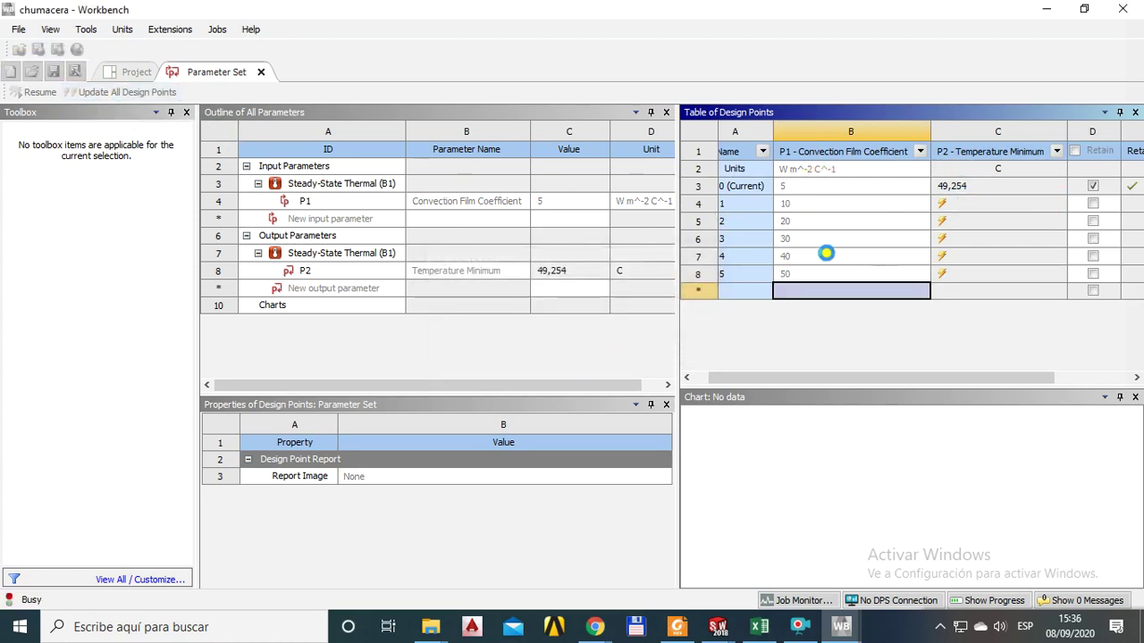
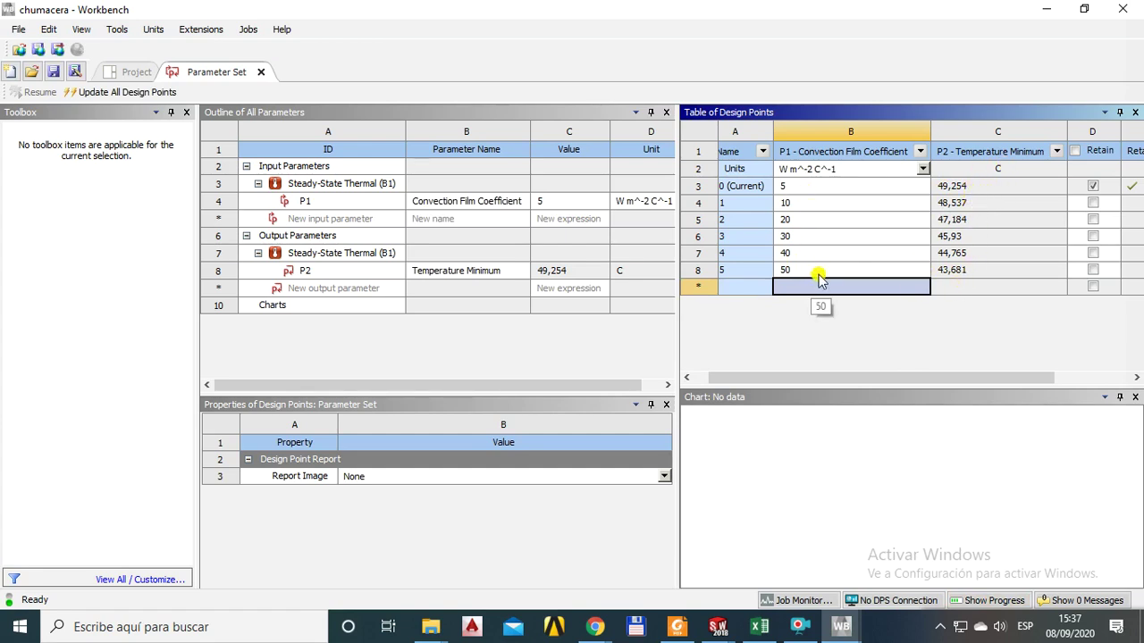
left_click(857, 347)
Look over the Google Meet call in the browser and return to the Workbench Parameter Set.
left_click(1047, 10)
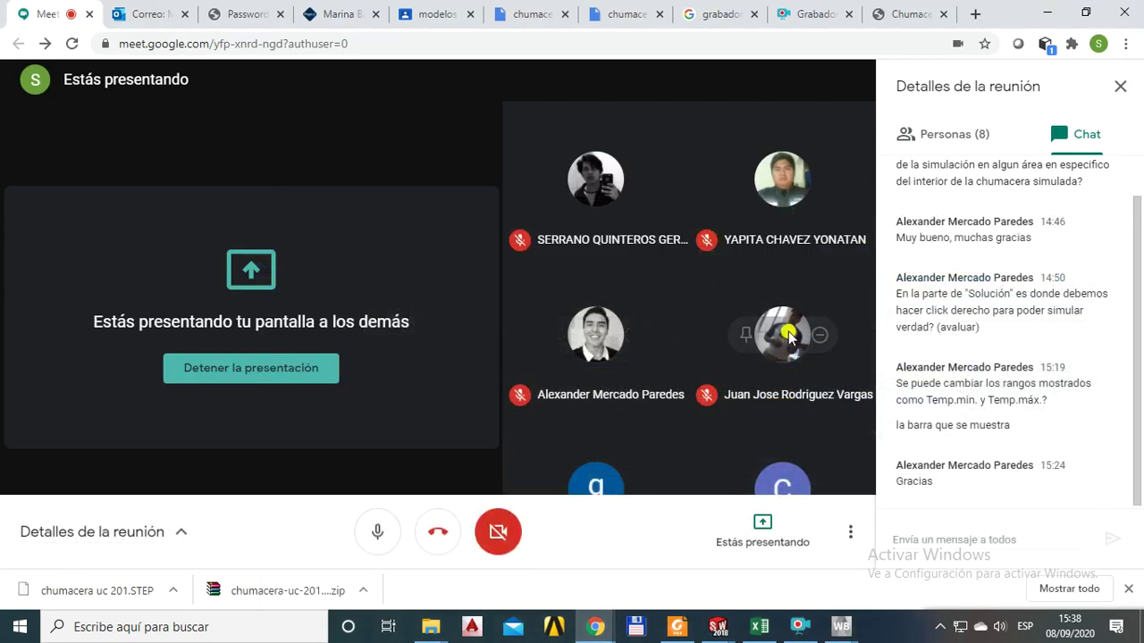
mouse_move(592, 334)
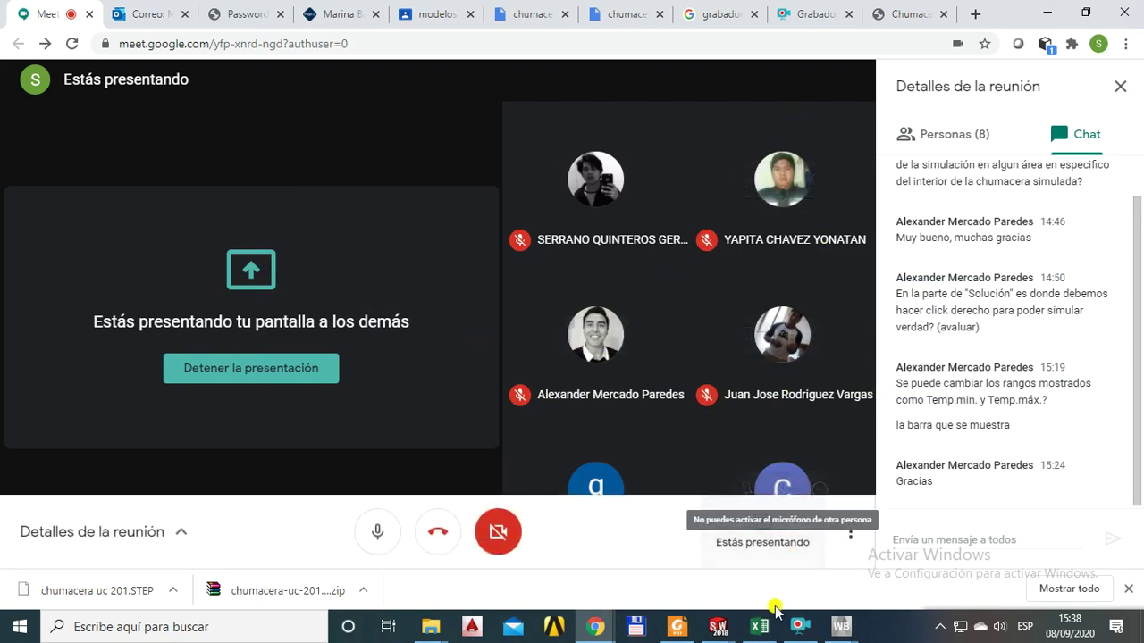
mouse_move(841, 626)
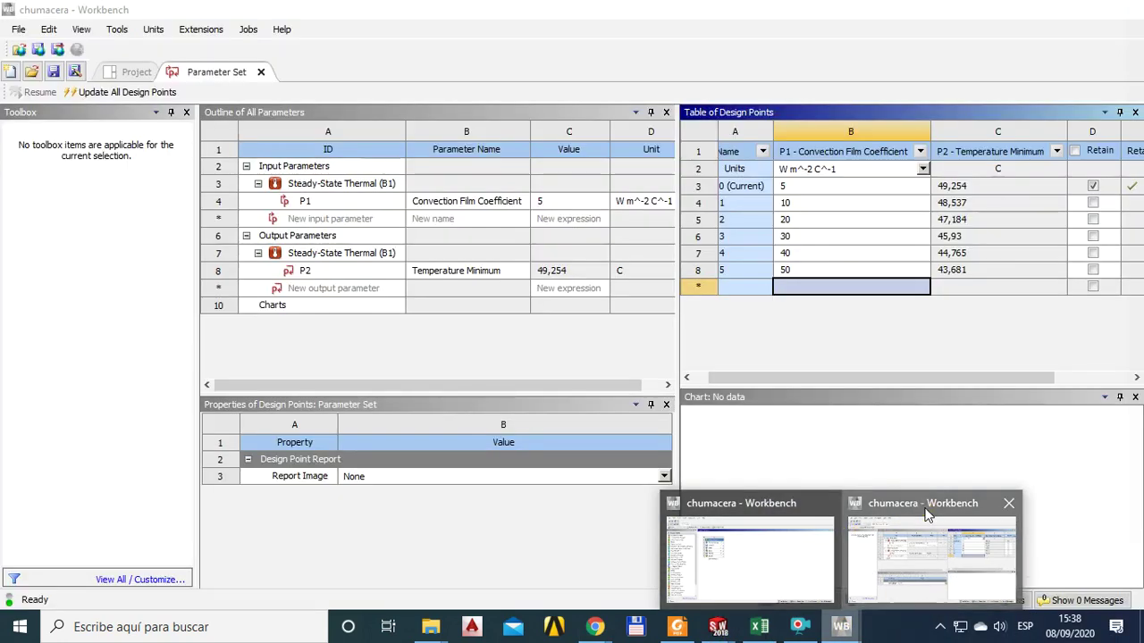
left_click(926, 513)
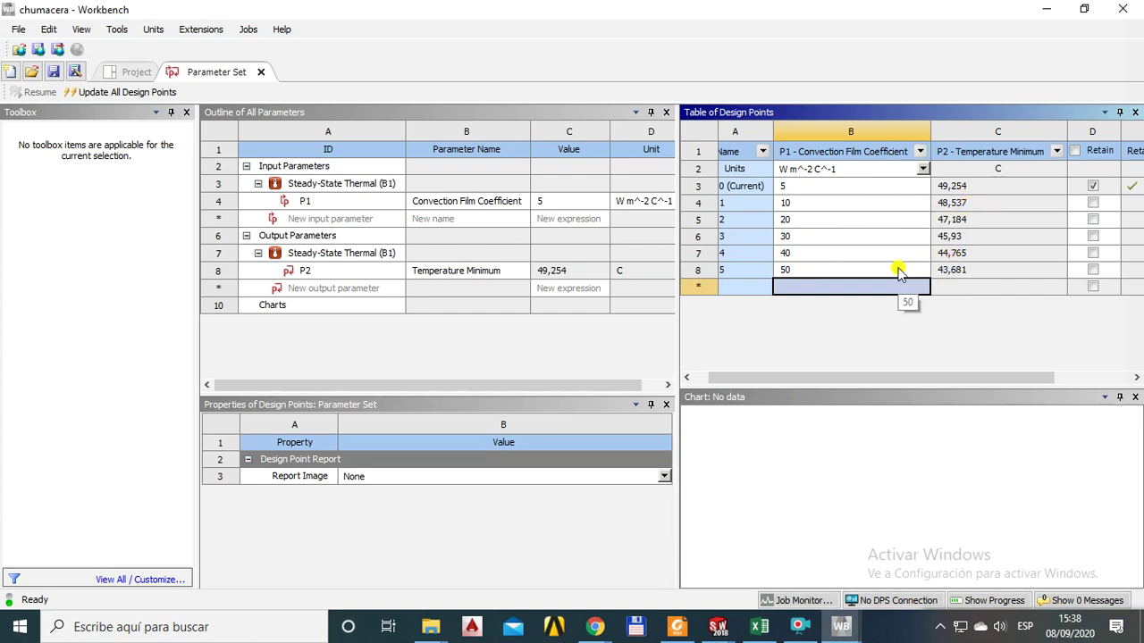
Close the Parameter Set and return to the Project Schematic.
left_click(555, 354)
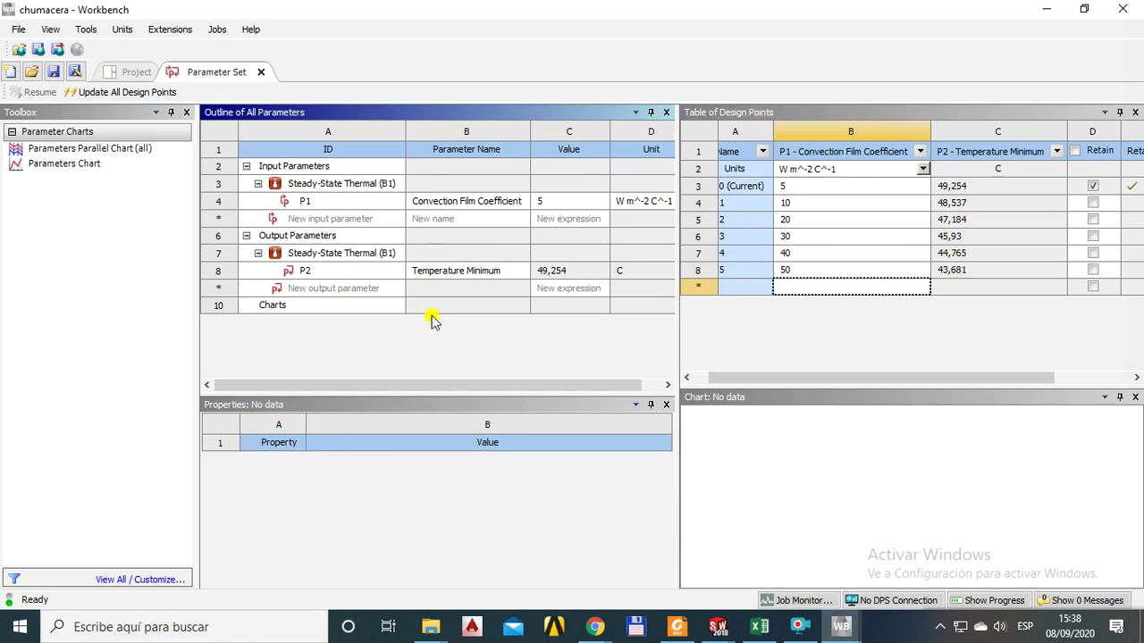
left_click(262, 72)
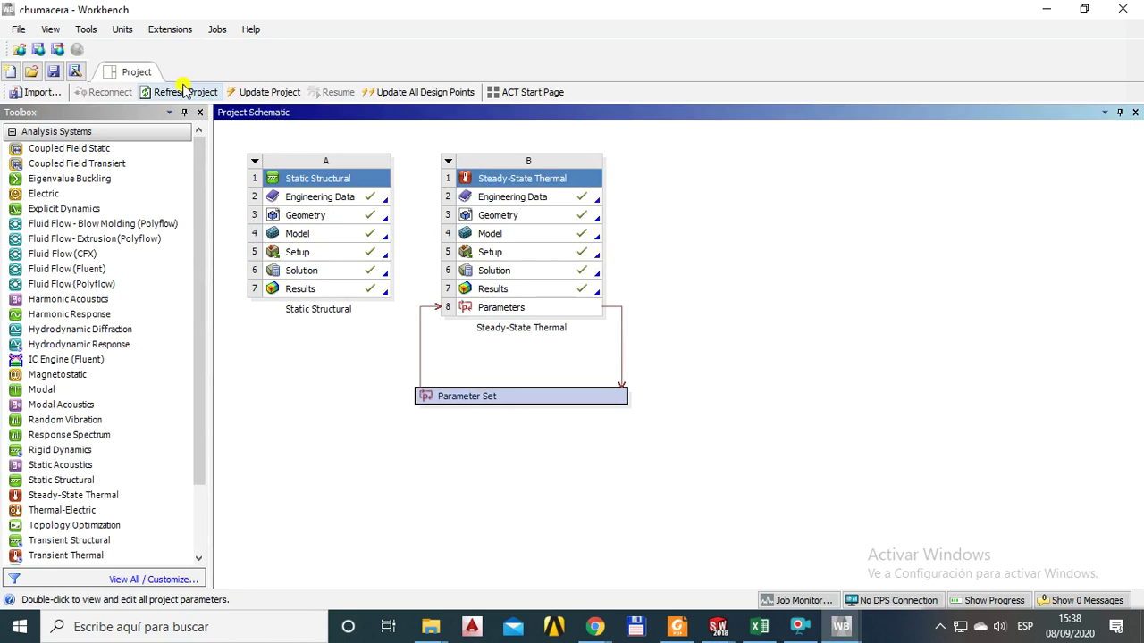
left_click(17, 30)
left_click(646, 444)
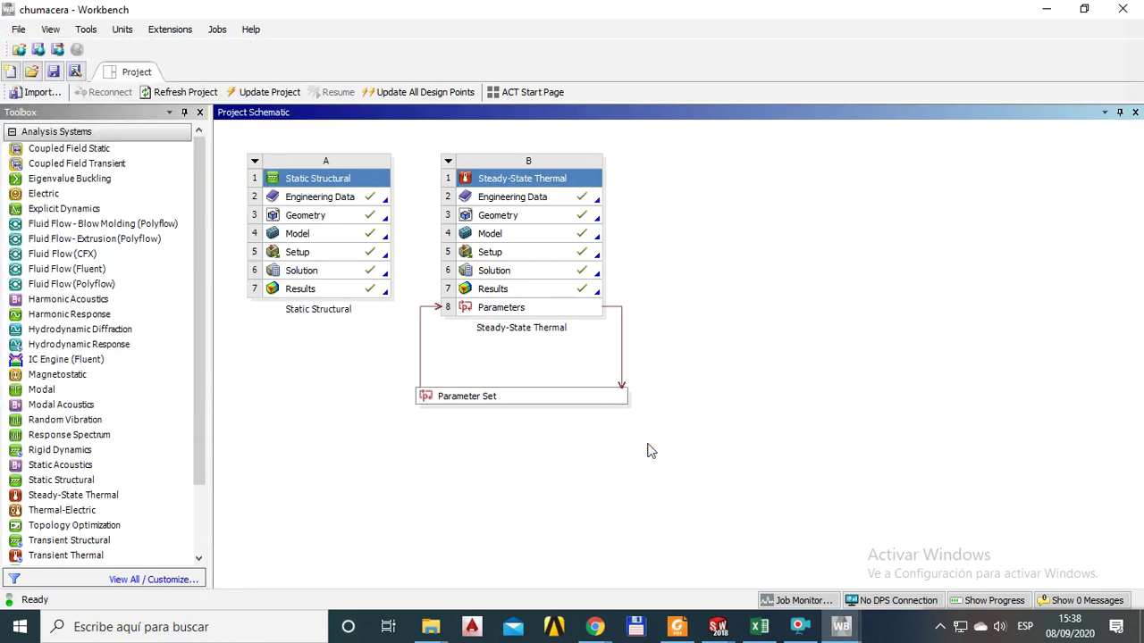
Save the project by overwriting its archive, also including imported files external to the project directory.
left_click(18, 29)
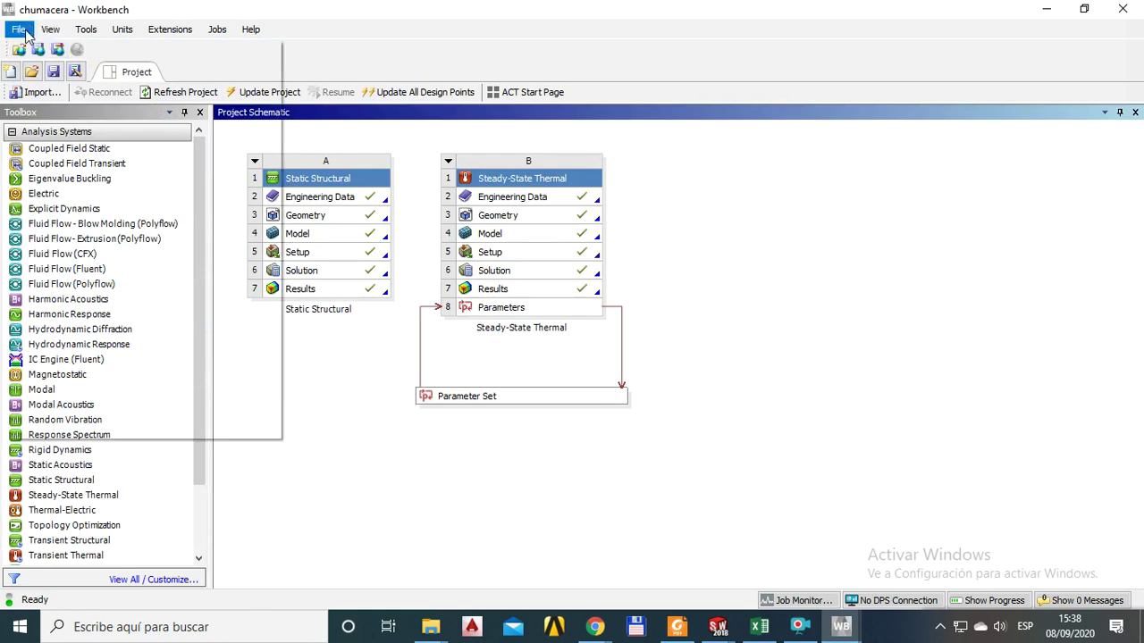
left_click(44, 85)
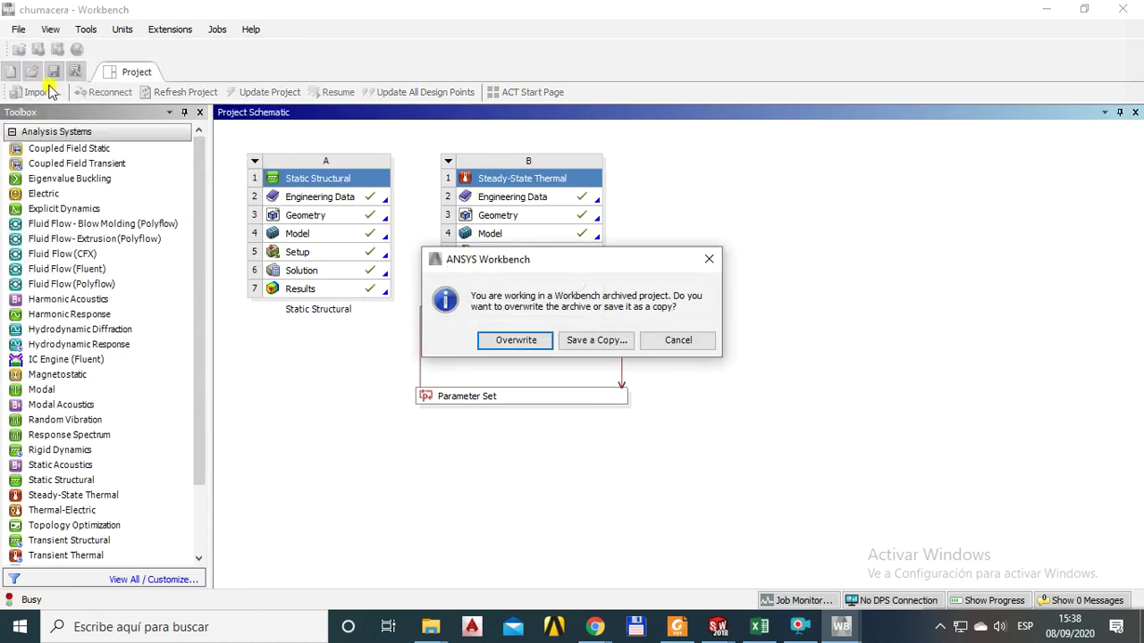
left_click(518, 340)
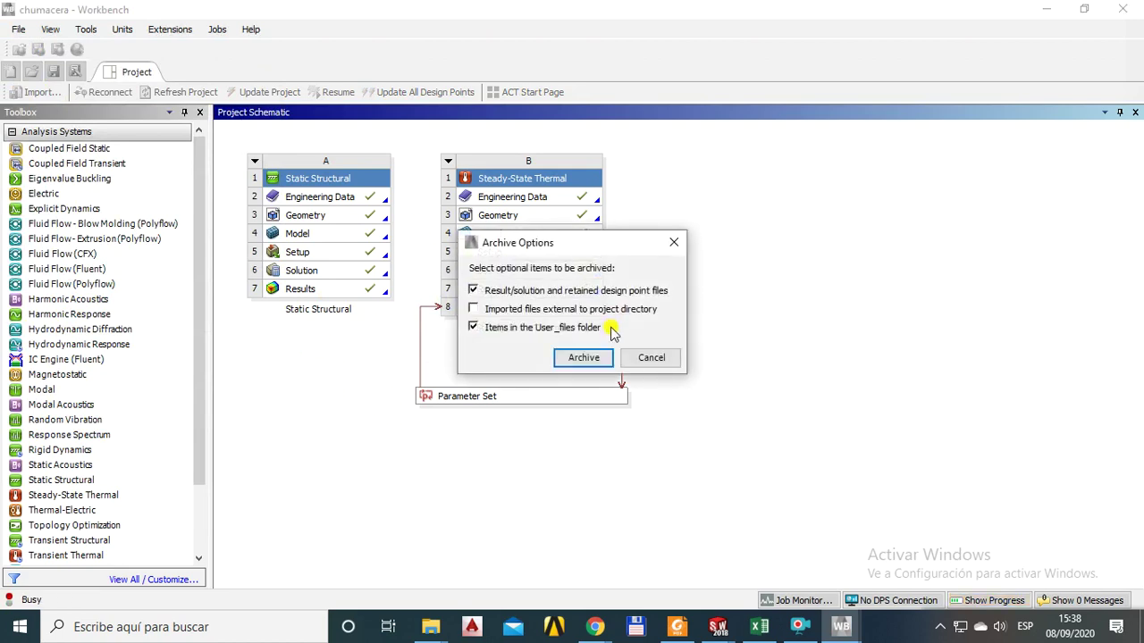
left_click(511, 312)
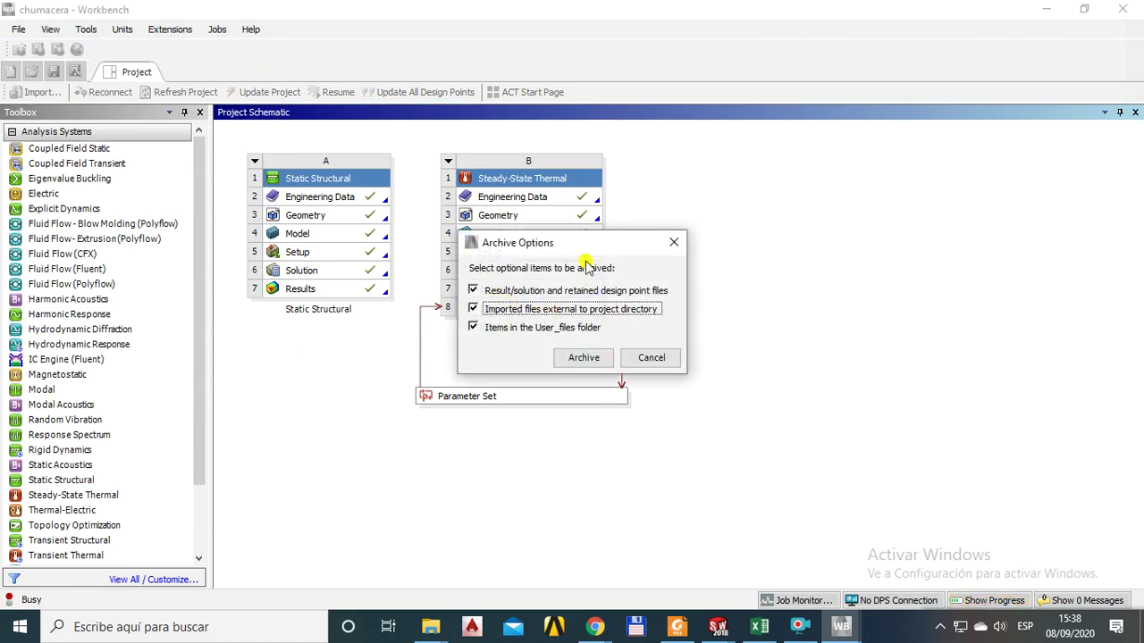
left_click_drag(569, 246, 758, 283)
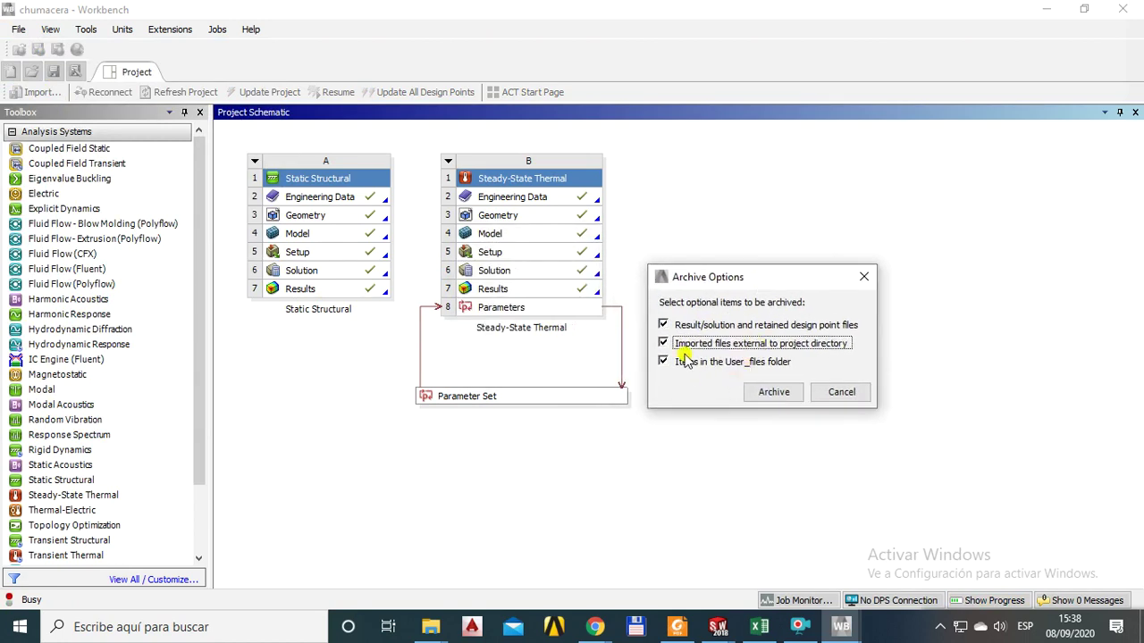
left_click(774, 392)
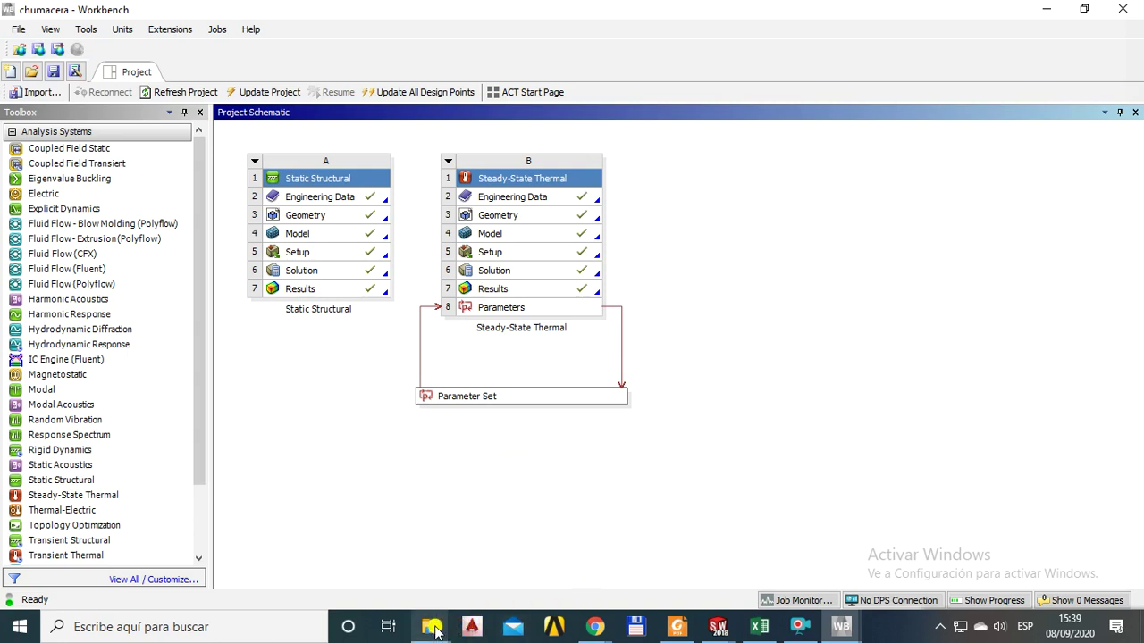
mouse_move(435, 630)
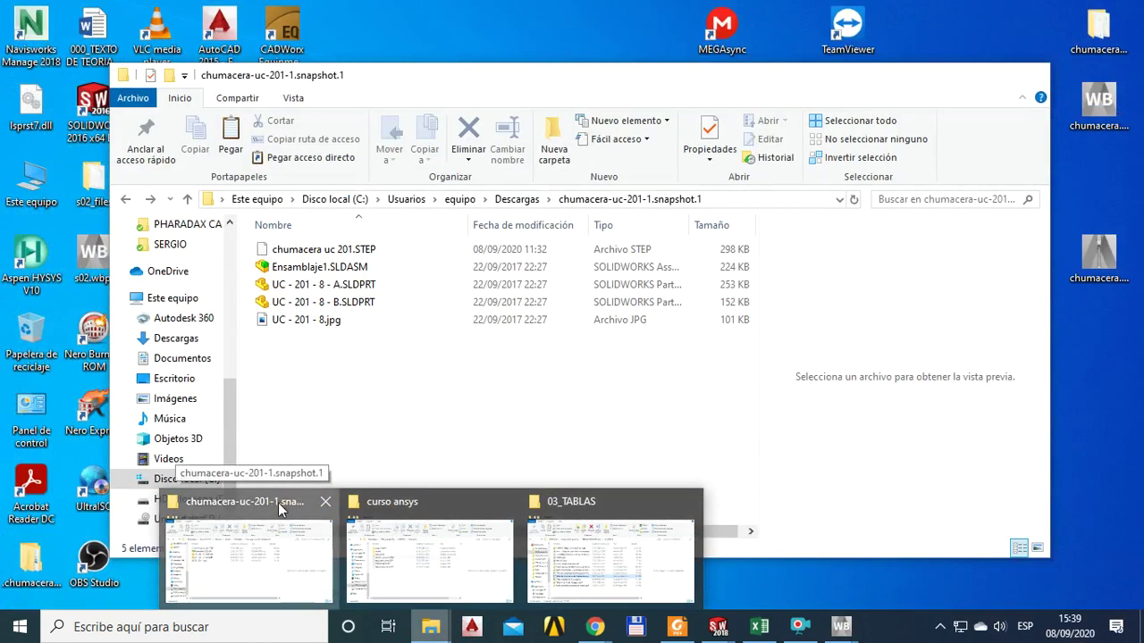
left_click(308, 497)
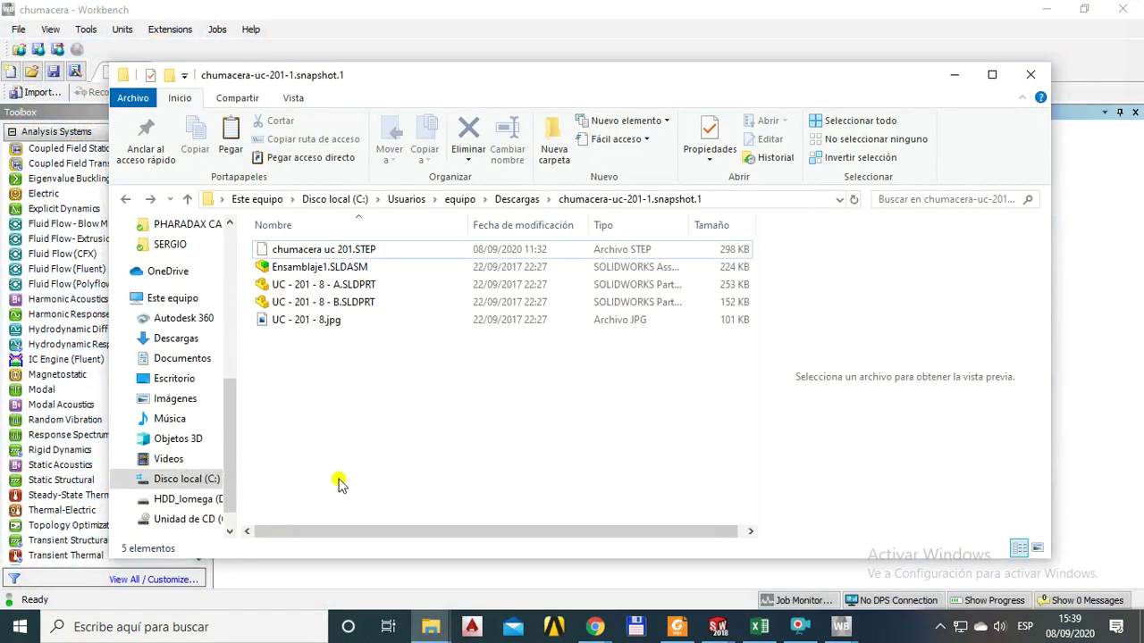
left_click(953, 76)
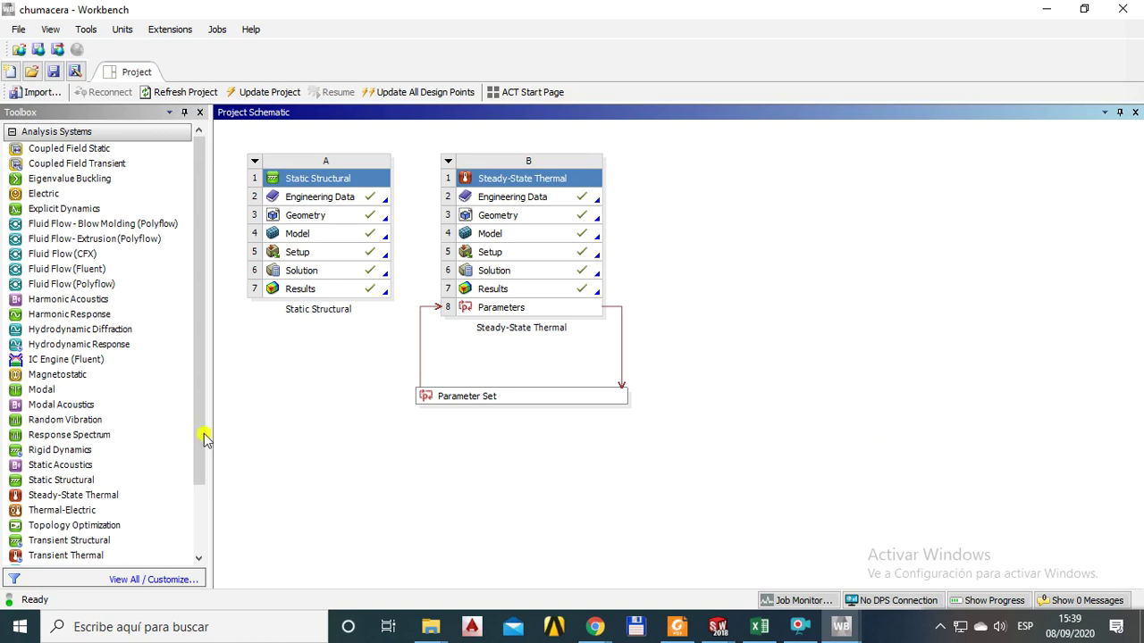
Add a standalone Static Structural system to the schematic beside the Steady-State Thermal system.
left_click_drag(196, 416, 195, 474)
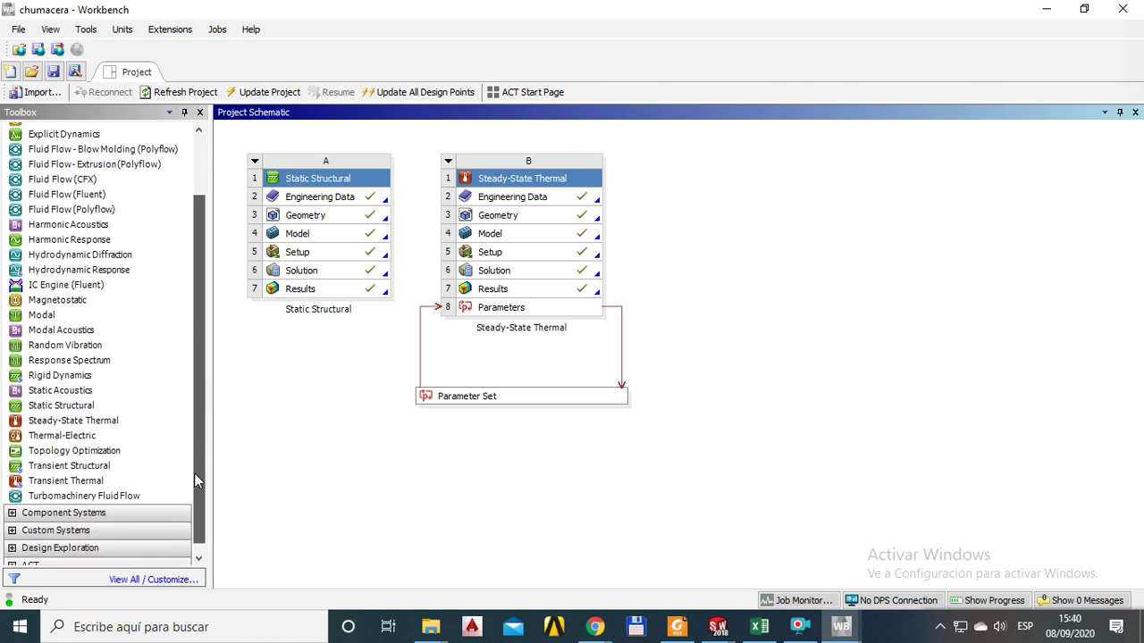
left_click(38, 460)
left_click_drag(67, 404, 242, 432)
left_click_drag(686, 328, 715, 227)
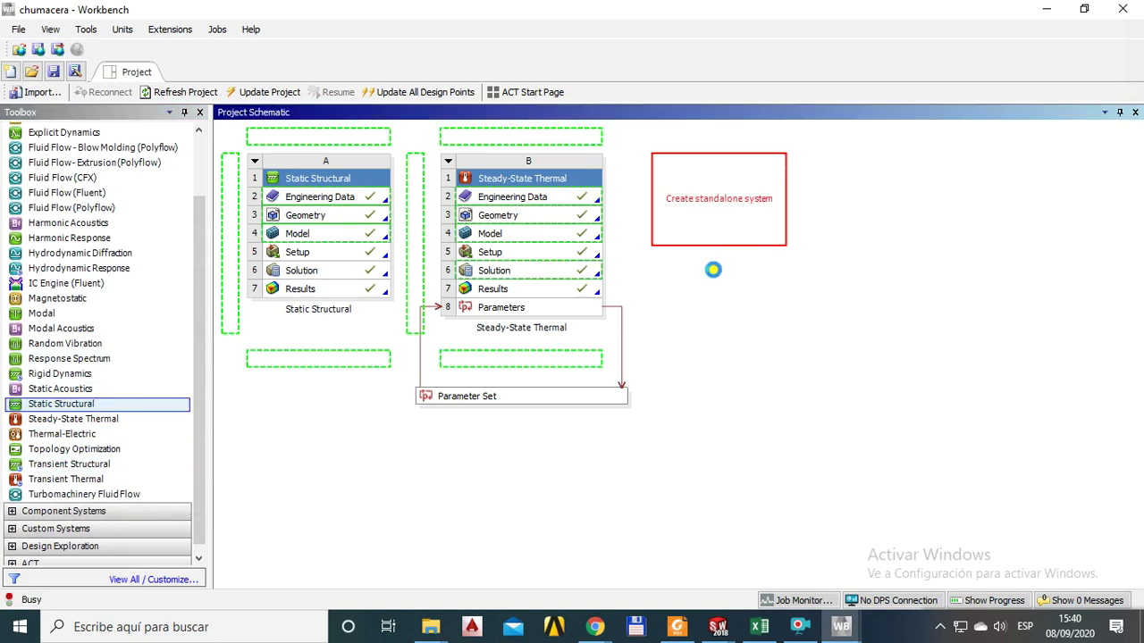
left_click(794, 392)
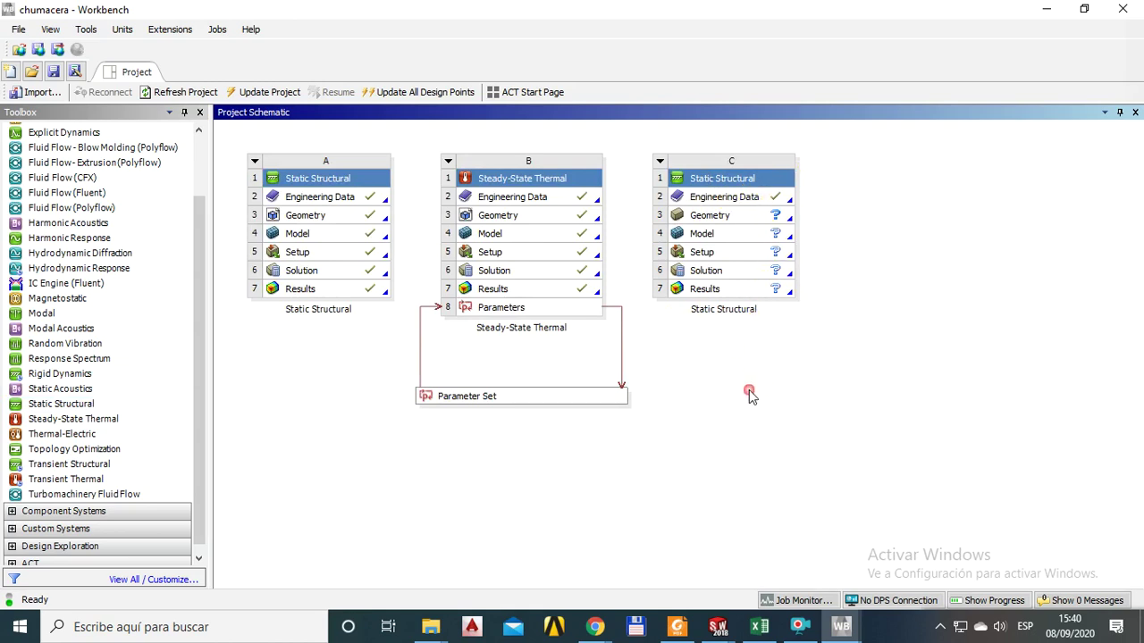
left_click(725, 197)
left_click(761, 384)
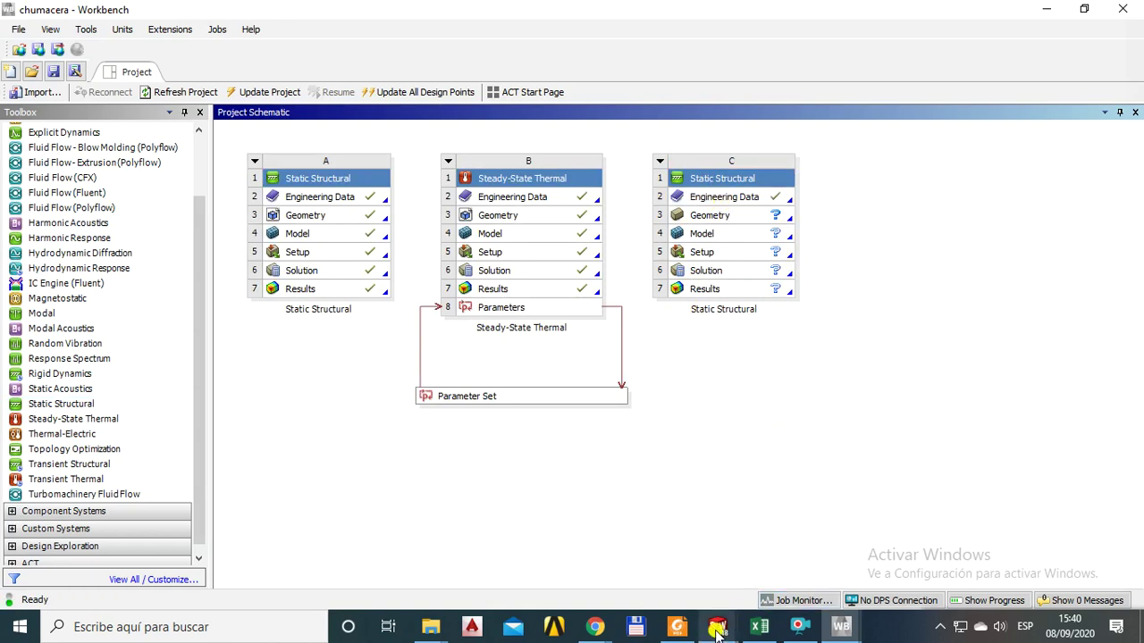
Switch to the curso ansys folder in File Explorer and open its 00_geometrias subfolder.
mouse_move(718, 626)
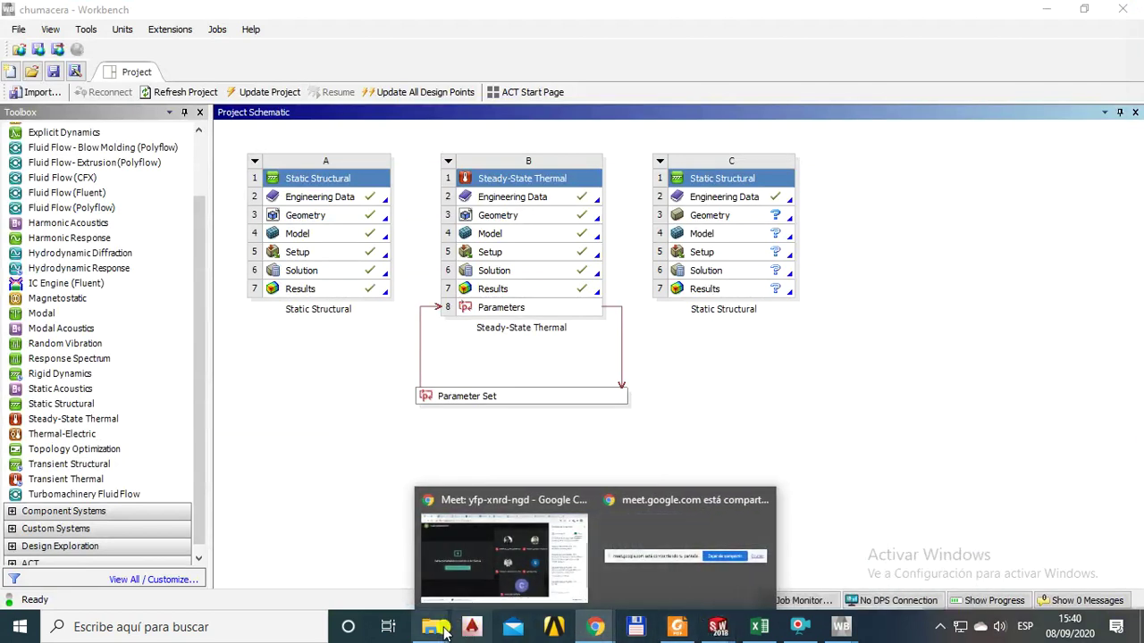
mouse_move(430, 626)
left_click(420, 500)
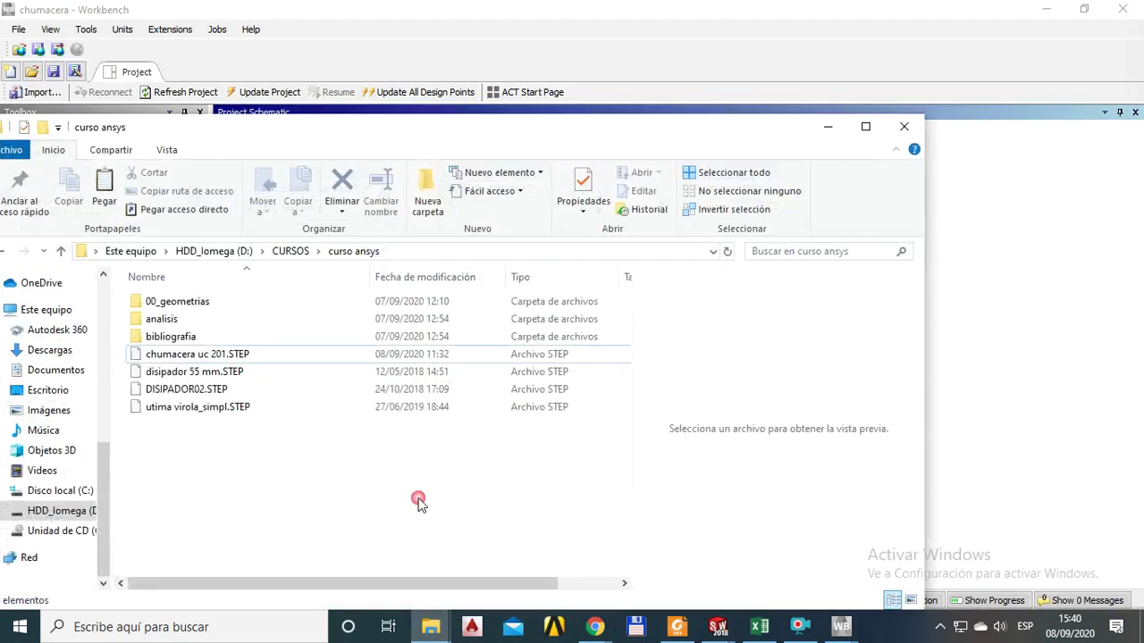
left_click(174, 409)
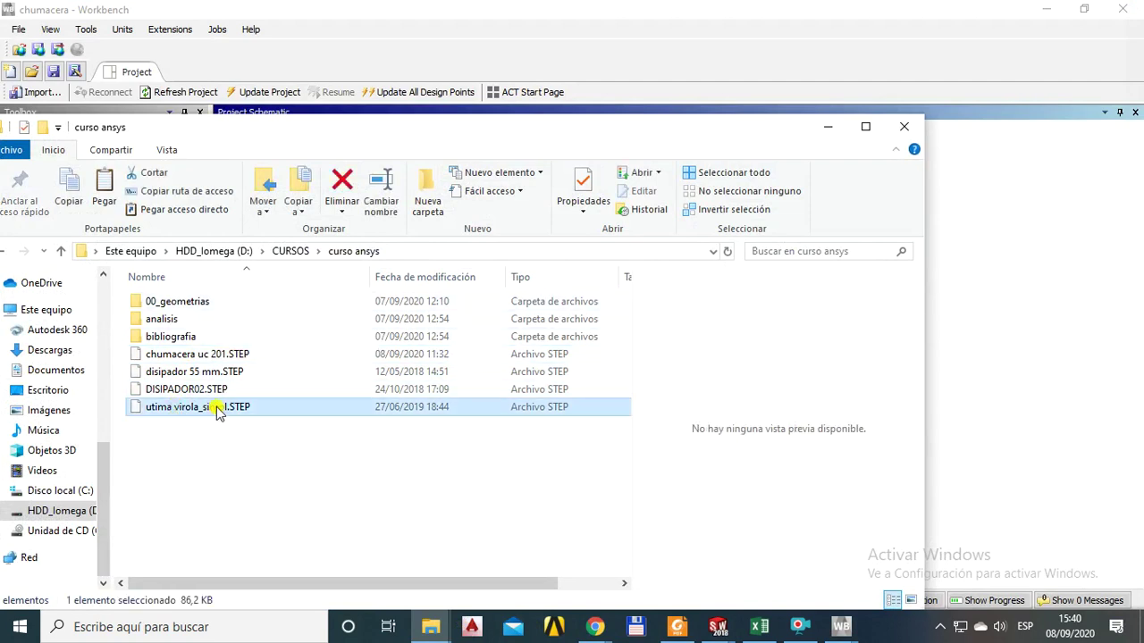
double_click(181, 302)
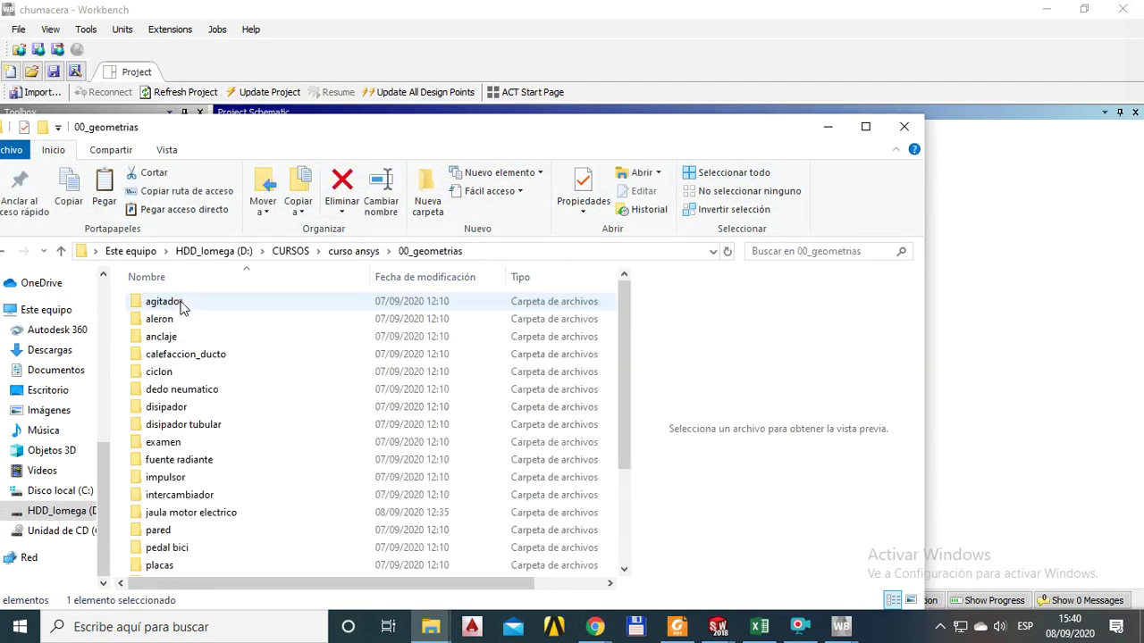
scroll(627, 389, "down", 3)
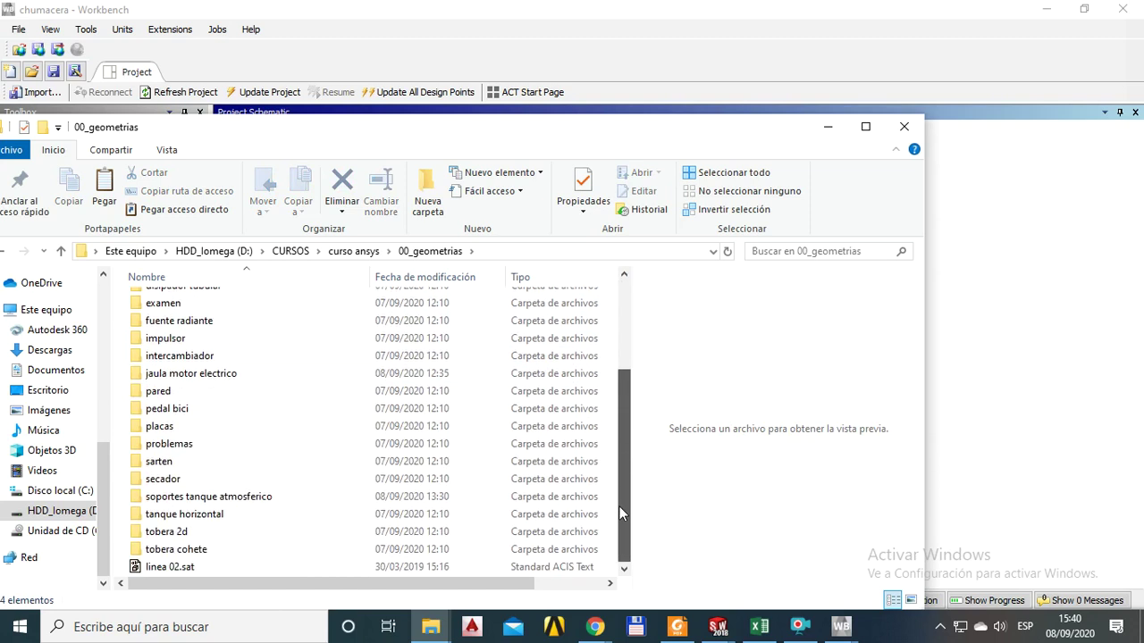
double_click(175, 517)
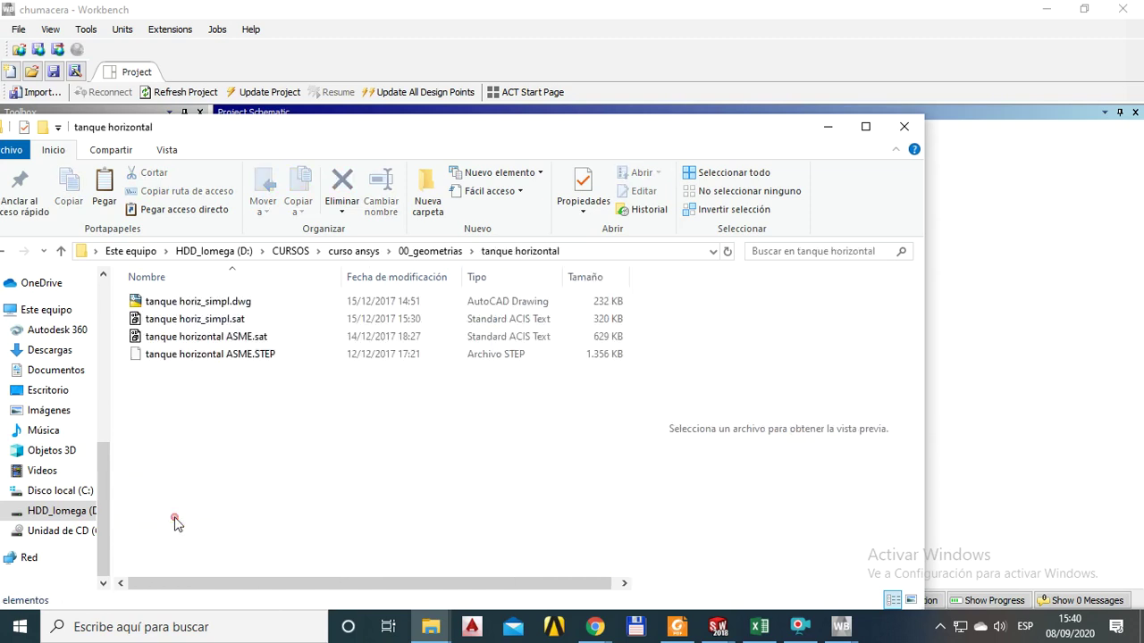
left_click_drag(226, 136, 289, 133)
left_click(61, 245)
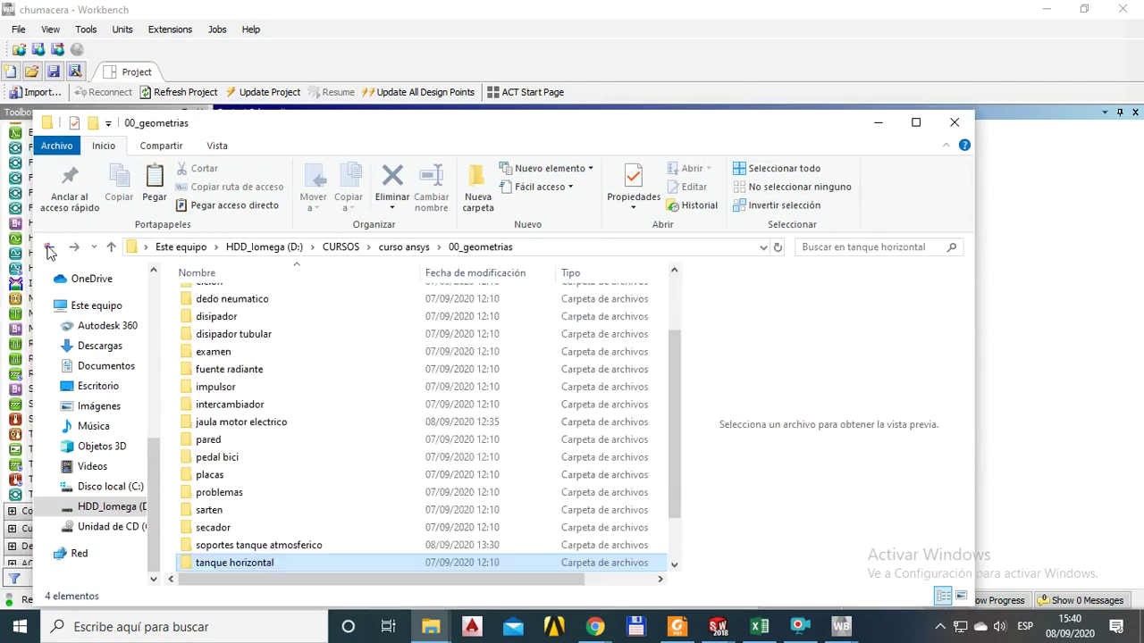
Go into the soportes tanque atmosferico folder and open utima virola.SLDPRT in SOLIDWORKS.
double_click(238, 549)
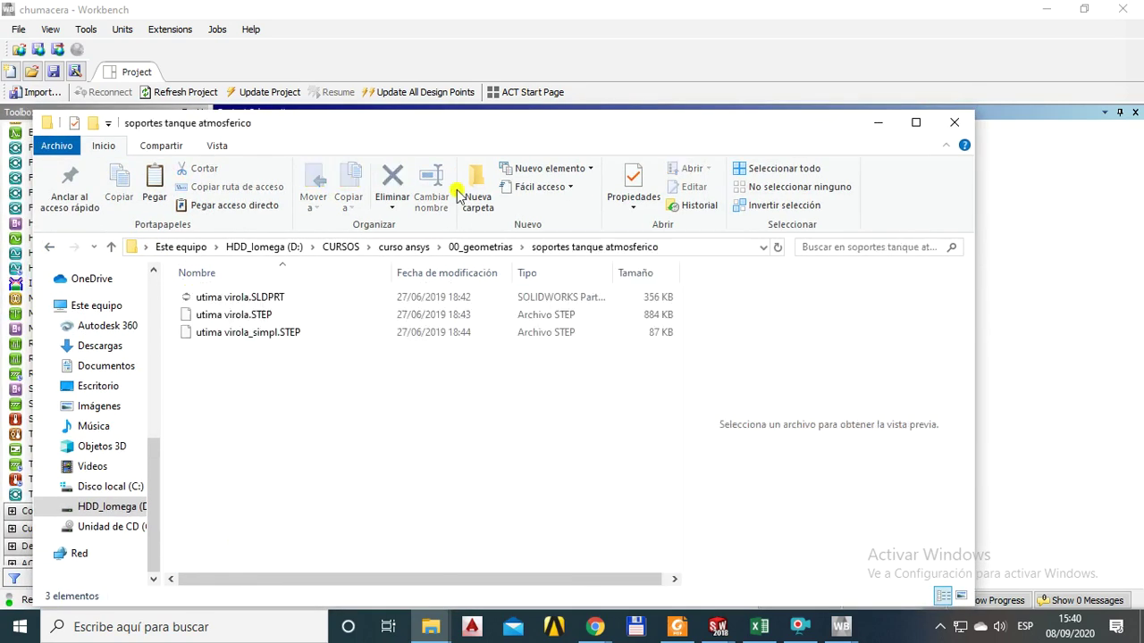
left_click_drag(498, 125, 540, 103)
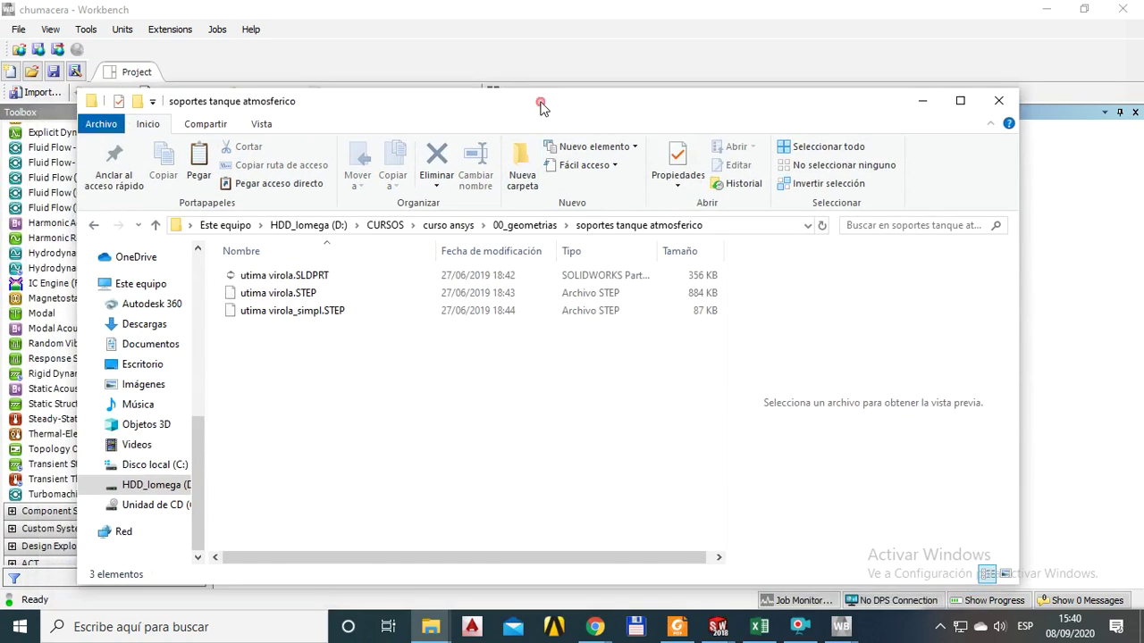
left_click(277, 279)
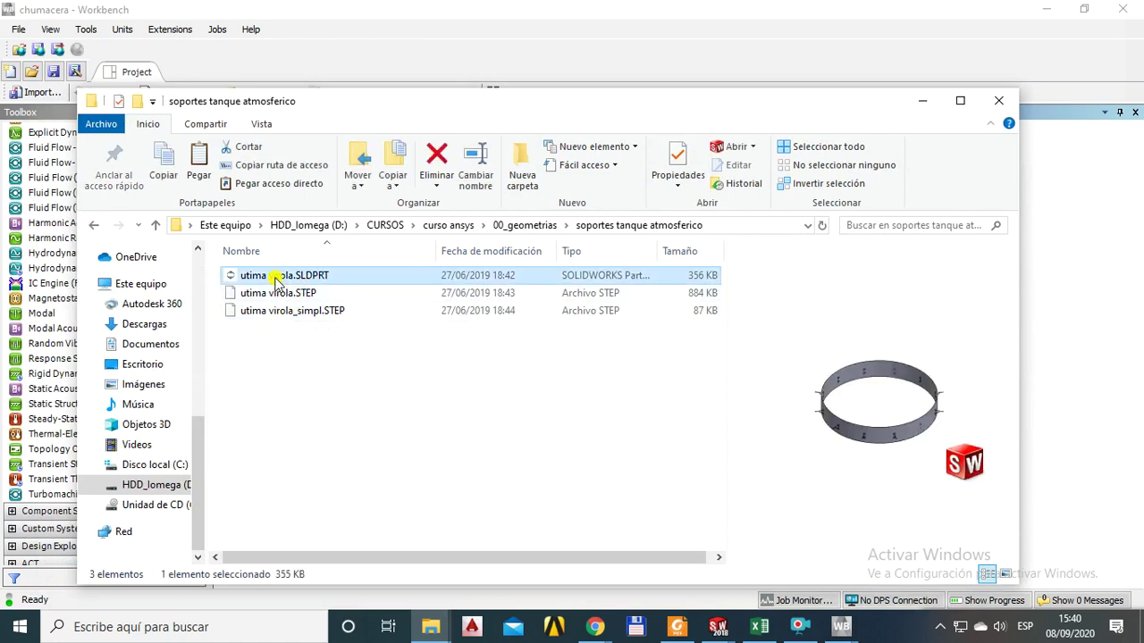
double_click(277, 280)
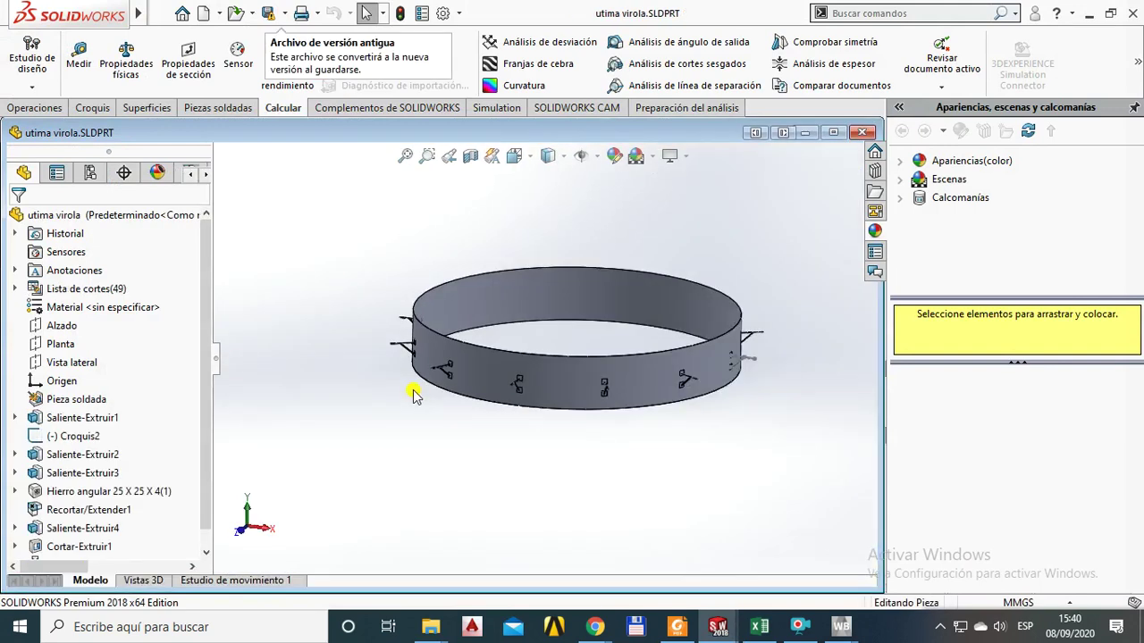
Examine the tank ring from several angles and up close, focusing on its angle-iron support brackets and their mounting plates.
middle_click_drag(632, 356, 585, 360)
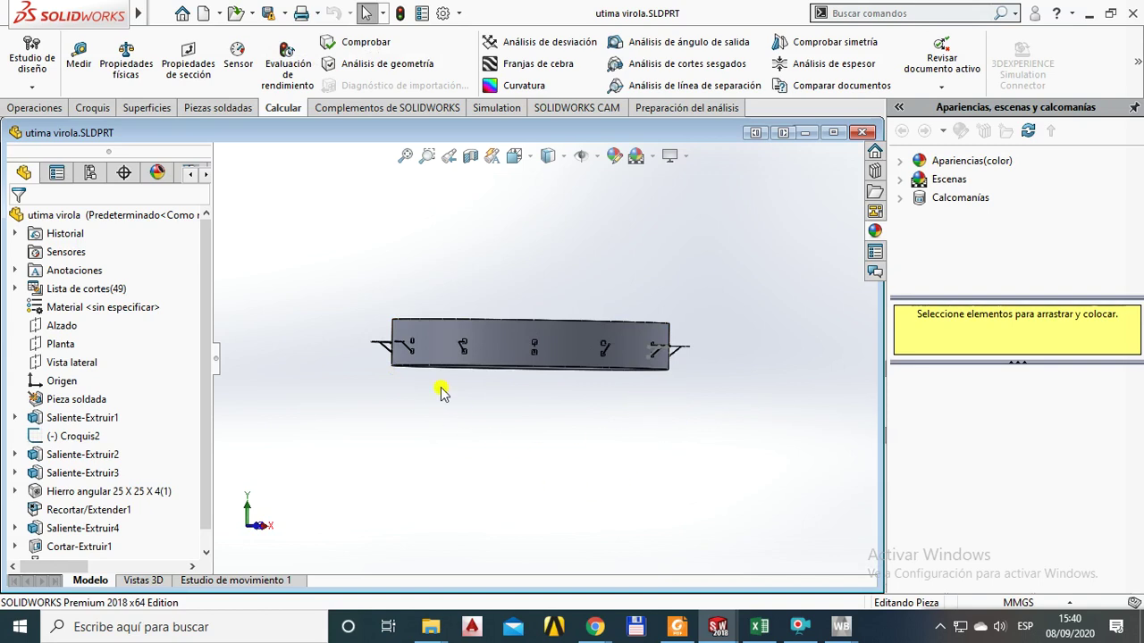
key("Down")
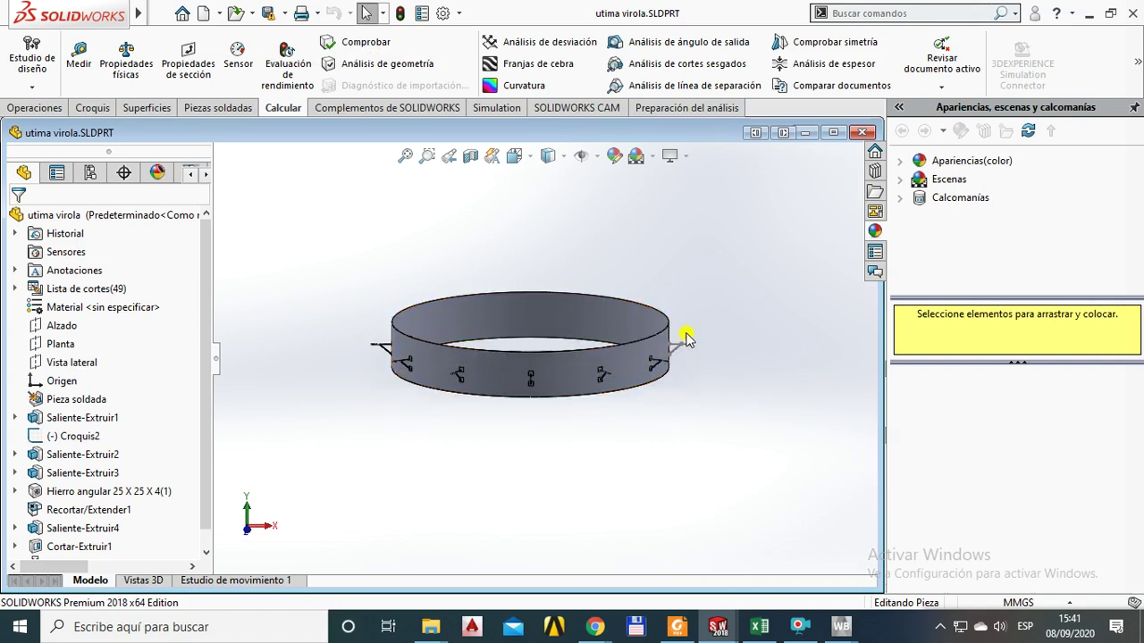
scroll(683, 340, "down", 8)
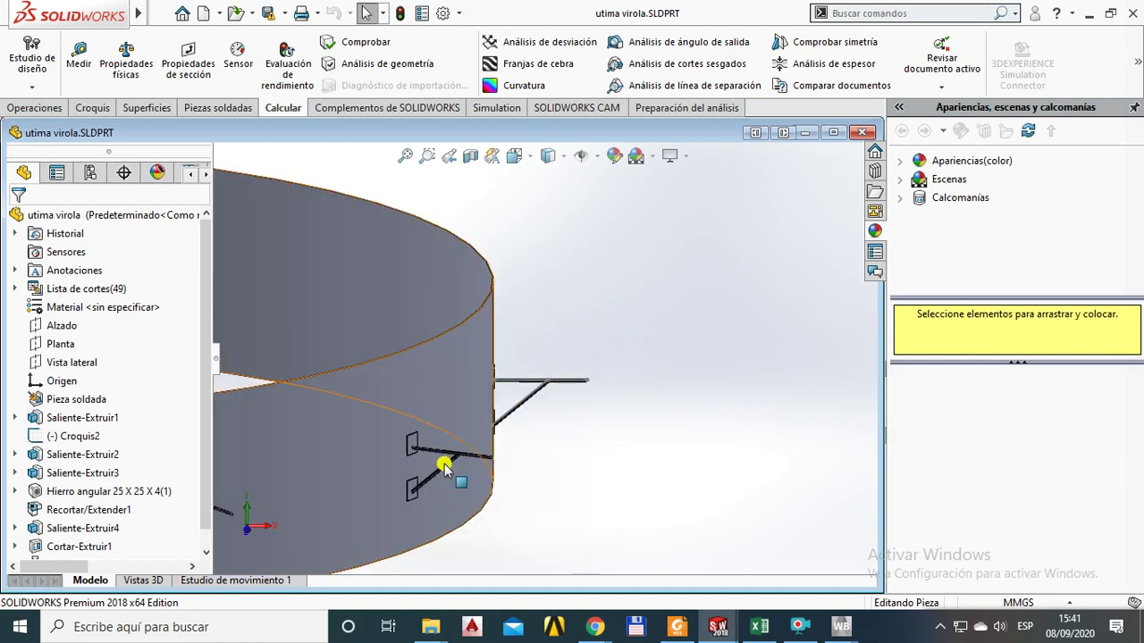
middle_click_drag(438, 472, 447, 472)
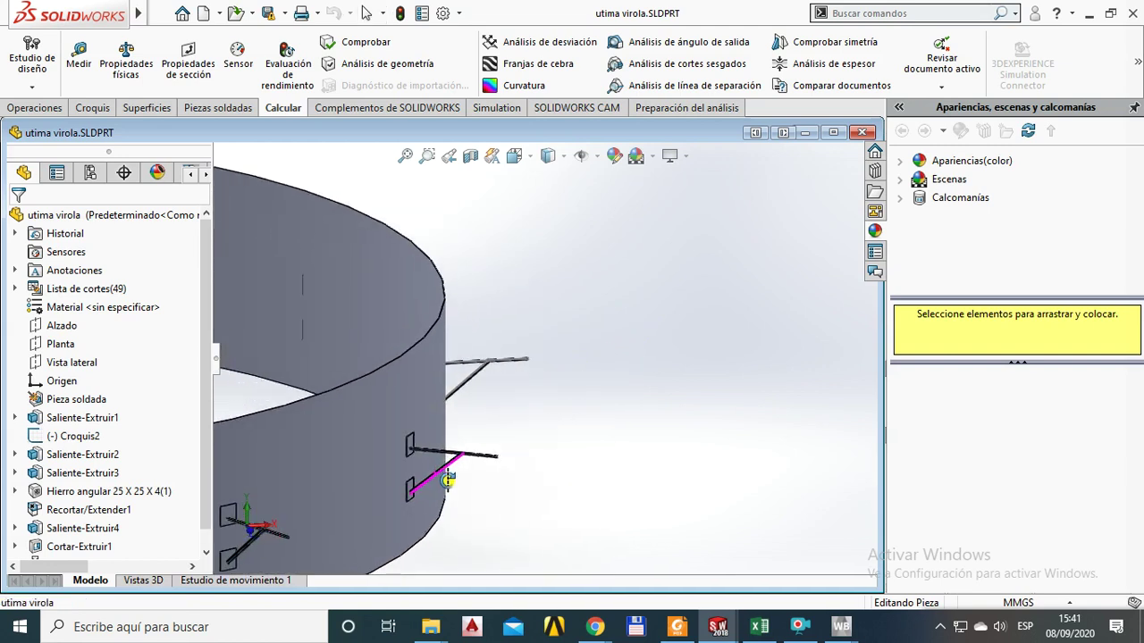
scroll(432, 455, "up", 5)
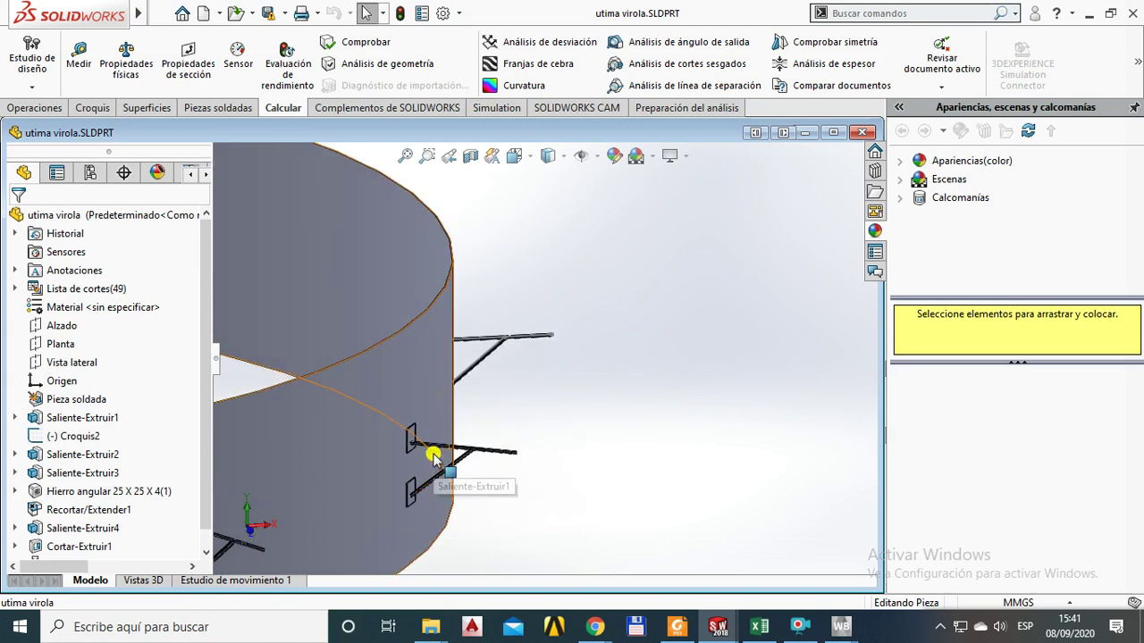
scroll(500, 420, "down", 4)
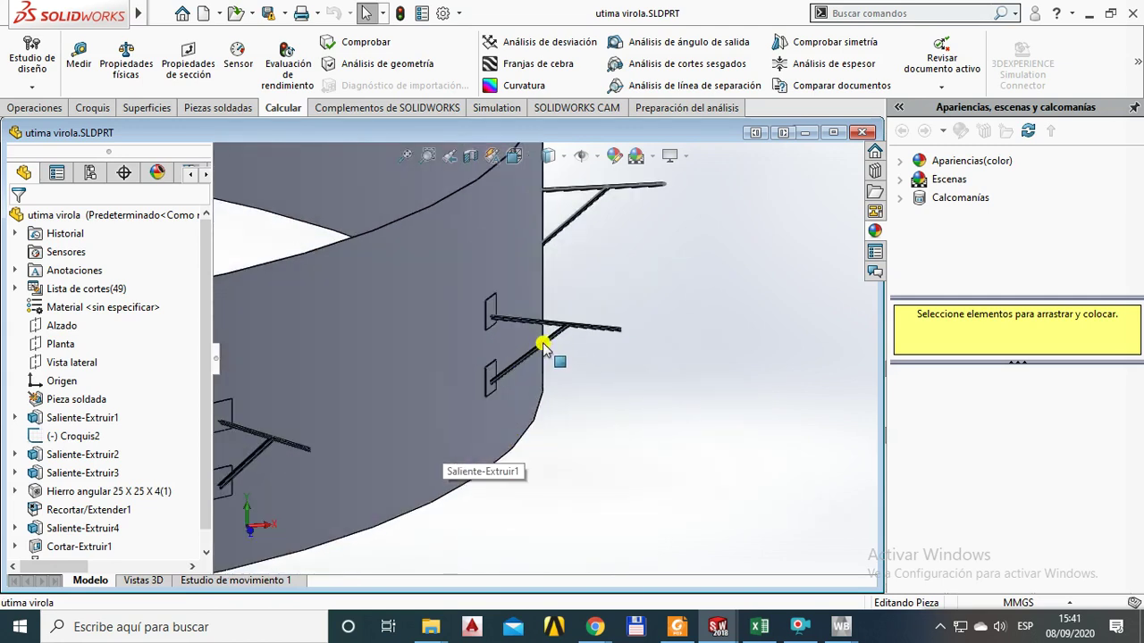
scroll(541, 340, "down", 3)
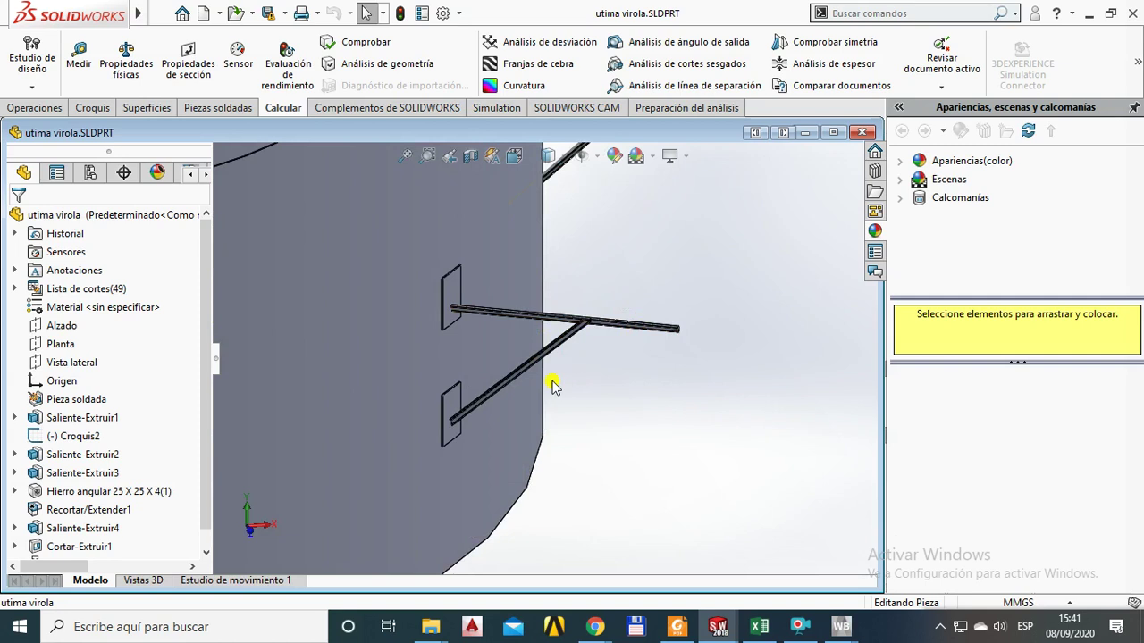
scroll(626, 343, "up", 1)
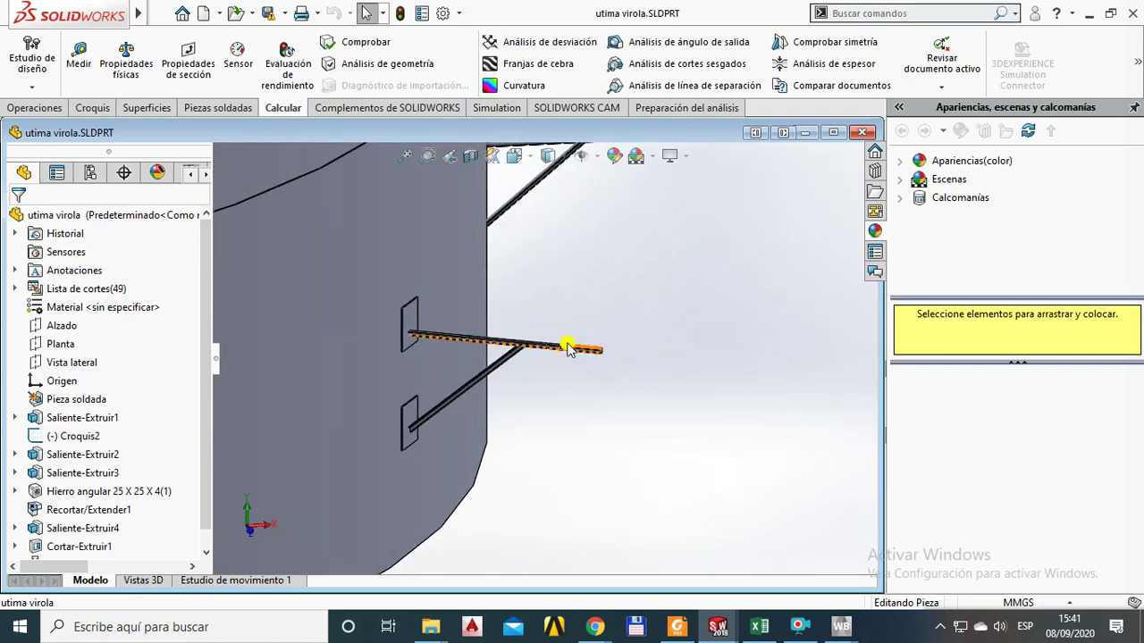
Examine one angle-iron bracket up close, followed by the whole tank ring from above and from the side.
scroll(572, 346, "down", 2)
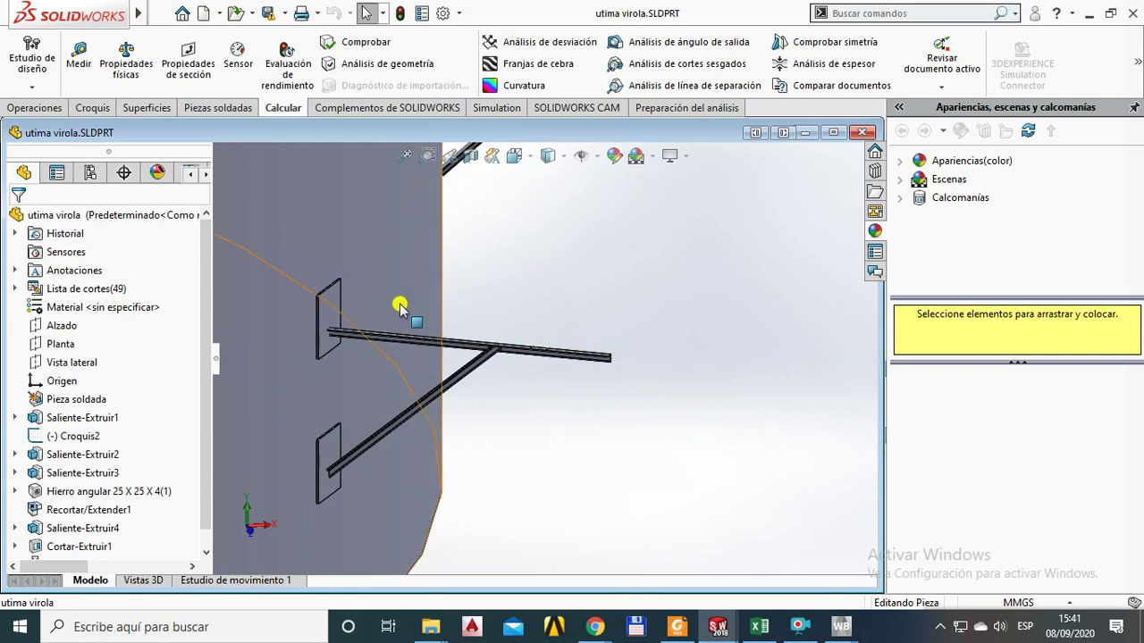
scroll(529, 340, "down", 2)
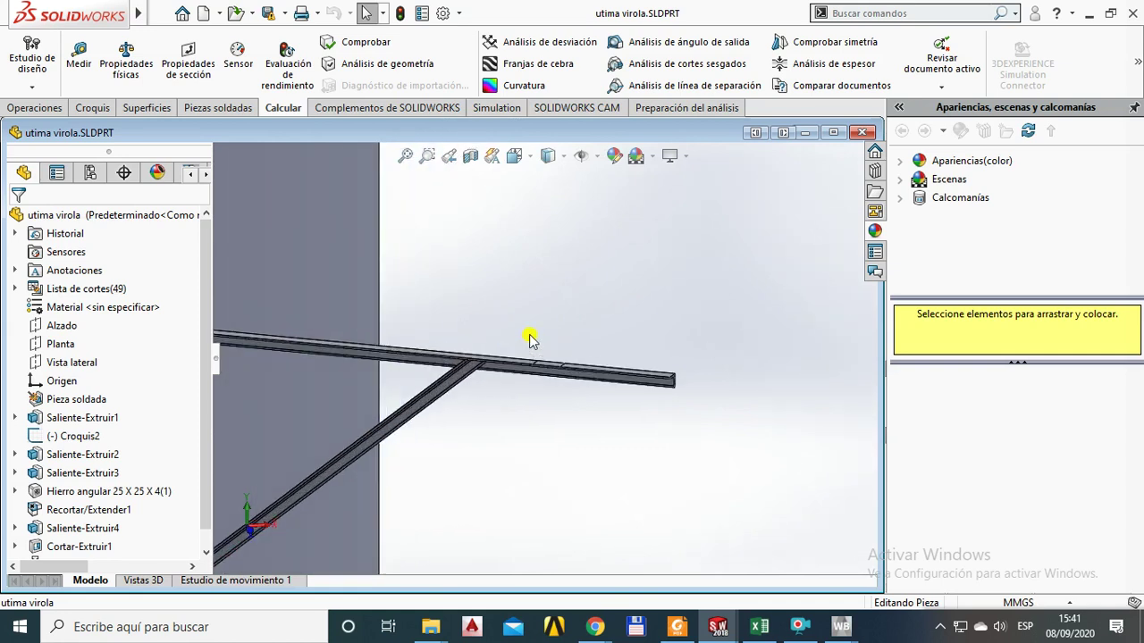
scroll(528, 340, "up", 4)
scroll(529, 340, "up", 5)
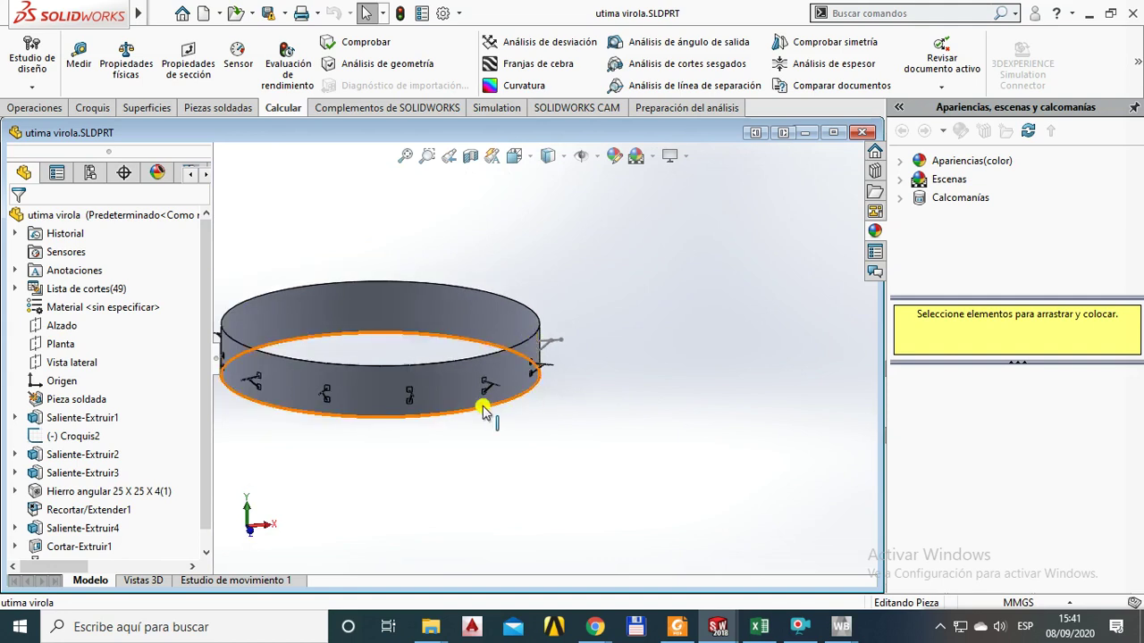
middle_click_drag(538, 398, 654, 329, "ctrl")
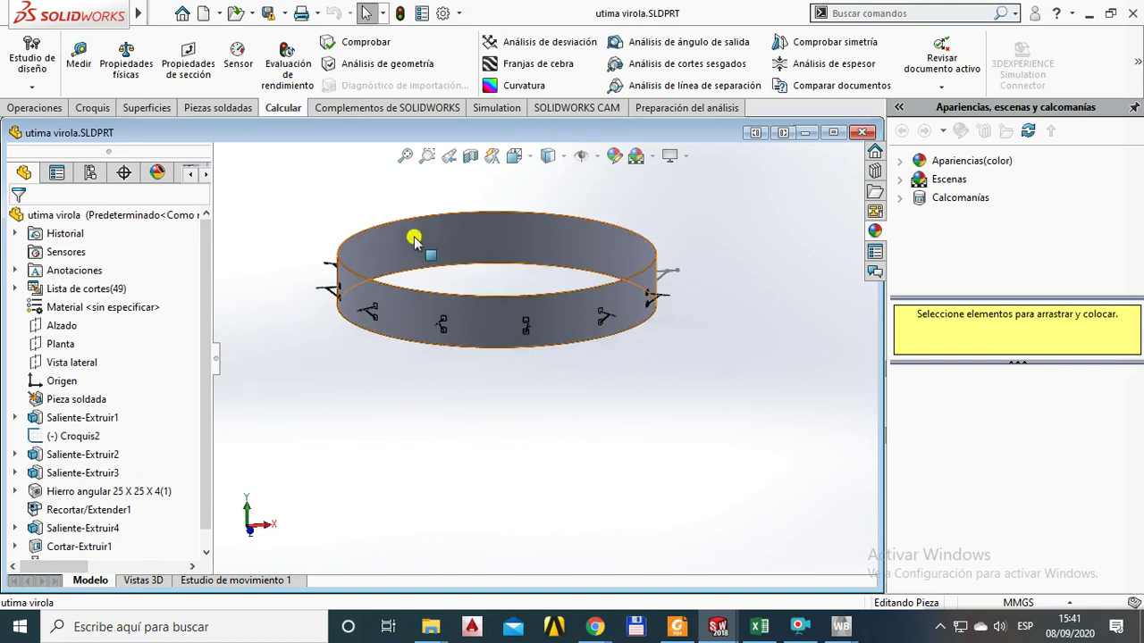
middle_click_drag(562, 325, 513, 459)
mouse_move(536, 388)
middle_mouse_down()
mouse_move(550, 359)
mouse_move(546, 407)
middle_mouse_up()
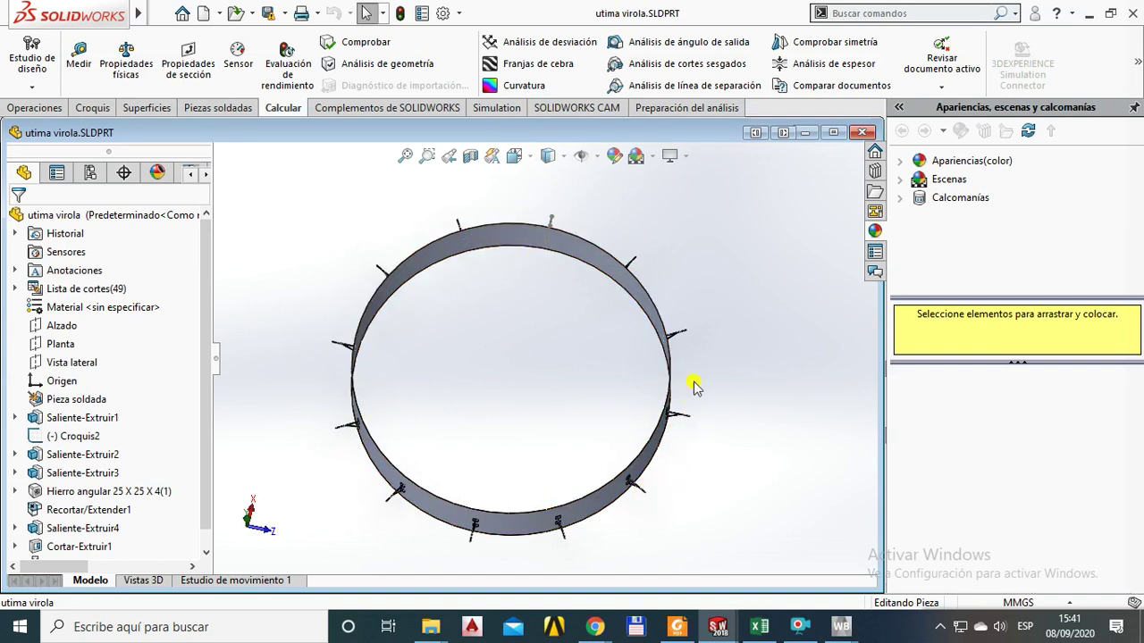
middle_click_drag(472, 510, 558, 367)
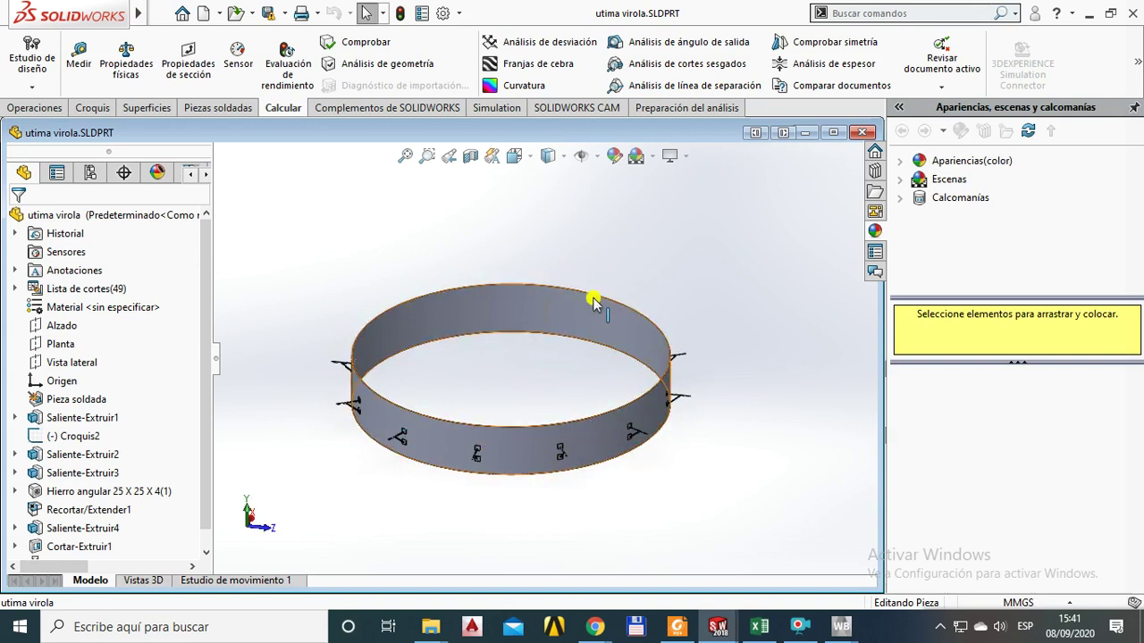
Highlight the ring's upper and lower circular edges in turn and inspect the ring from the side.
left_click(615, 357)
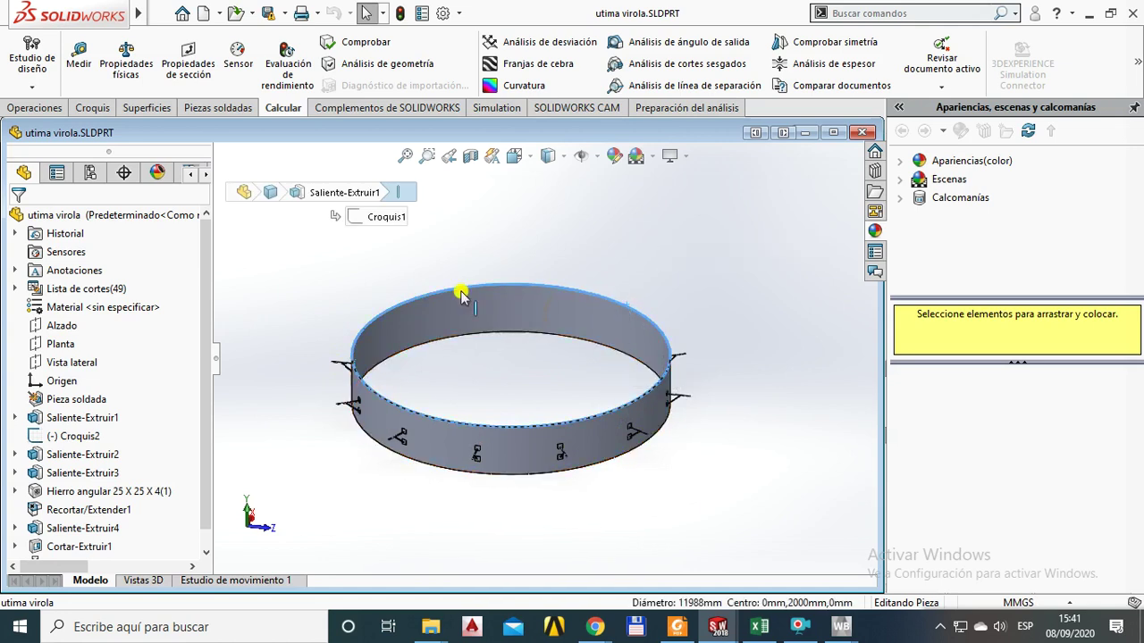
left_click(605, 351)
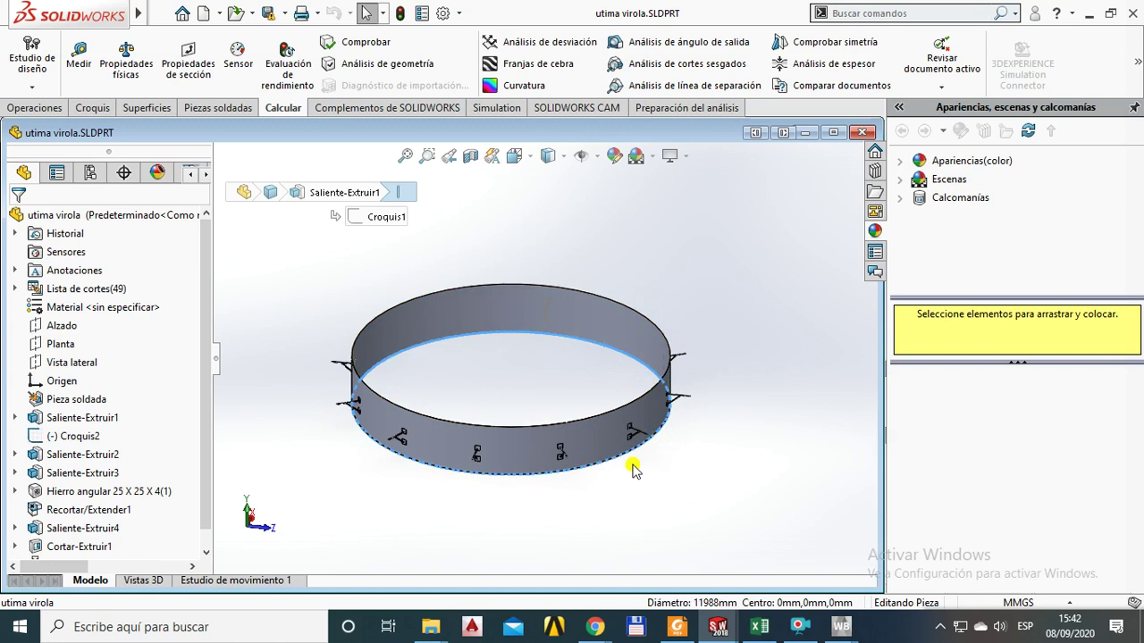
middle_click_drag(631, 434, 625, 356)
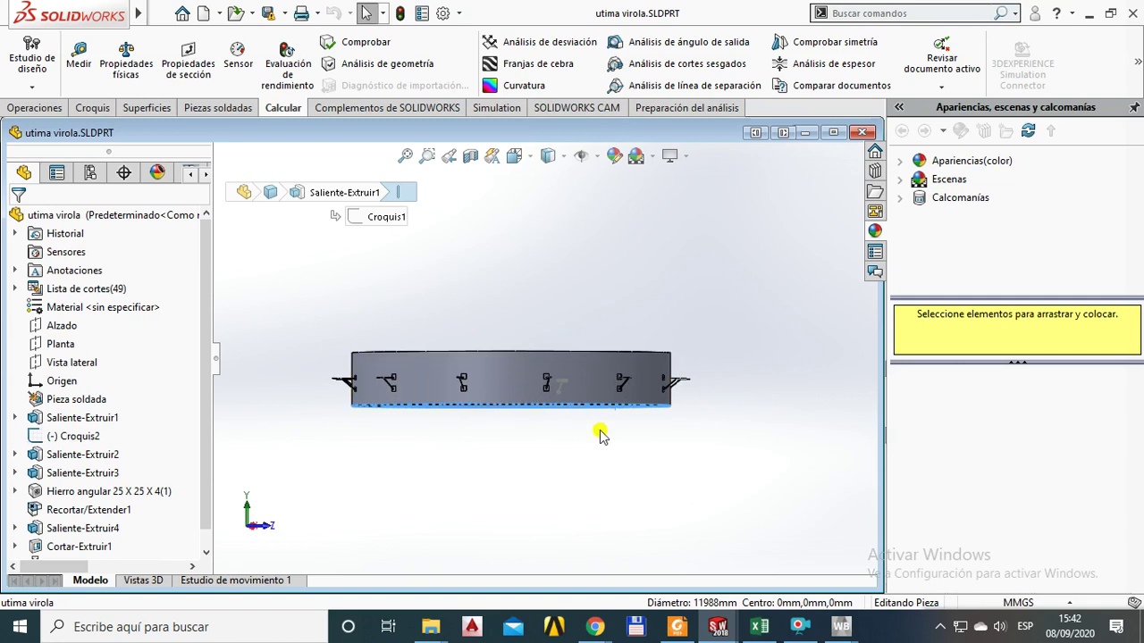
middle_click_drag(677, 417, 672, 456)
Inspect how the support brackets are distributed around the outside of the ring, both up close and as a whole.
scroll(357, 420, "up", 2)
scroll(427, 401, "down", 8)
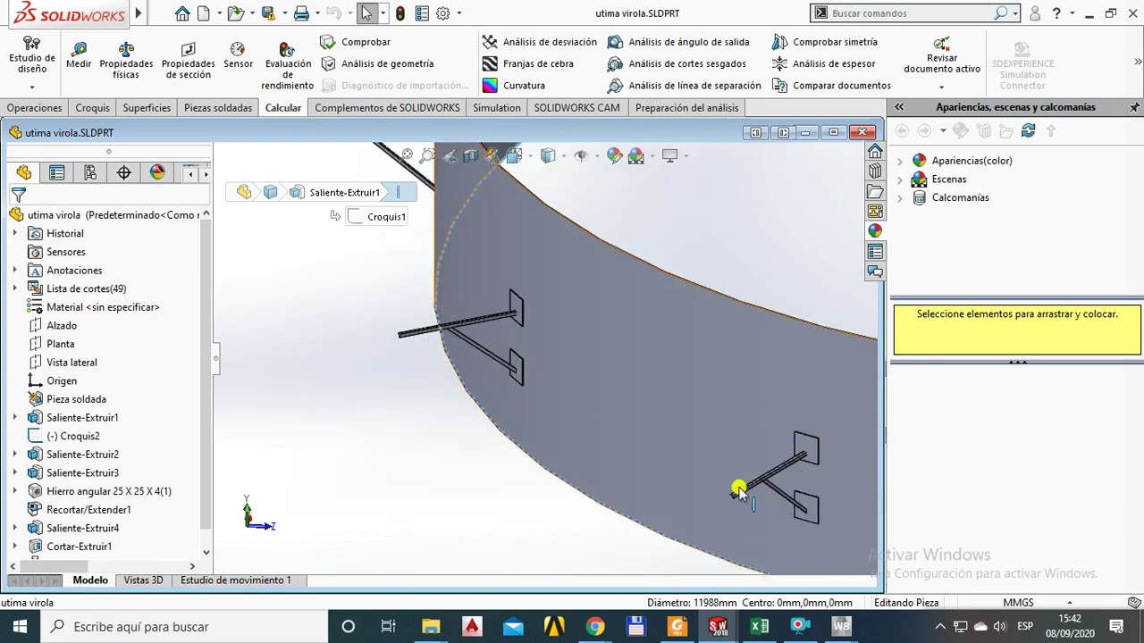
middle_click_drag(414, 320, 464, 487, "ctrl")
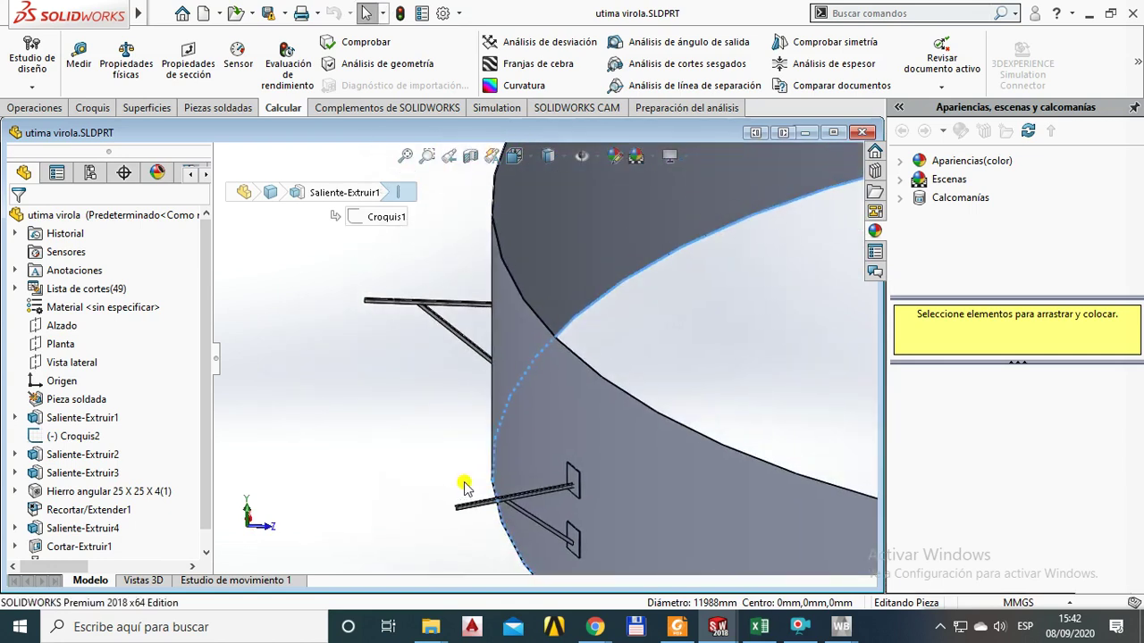
scroll(420, 327, "down", 3)
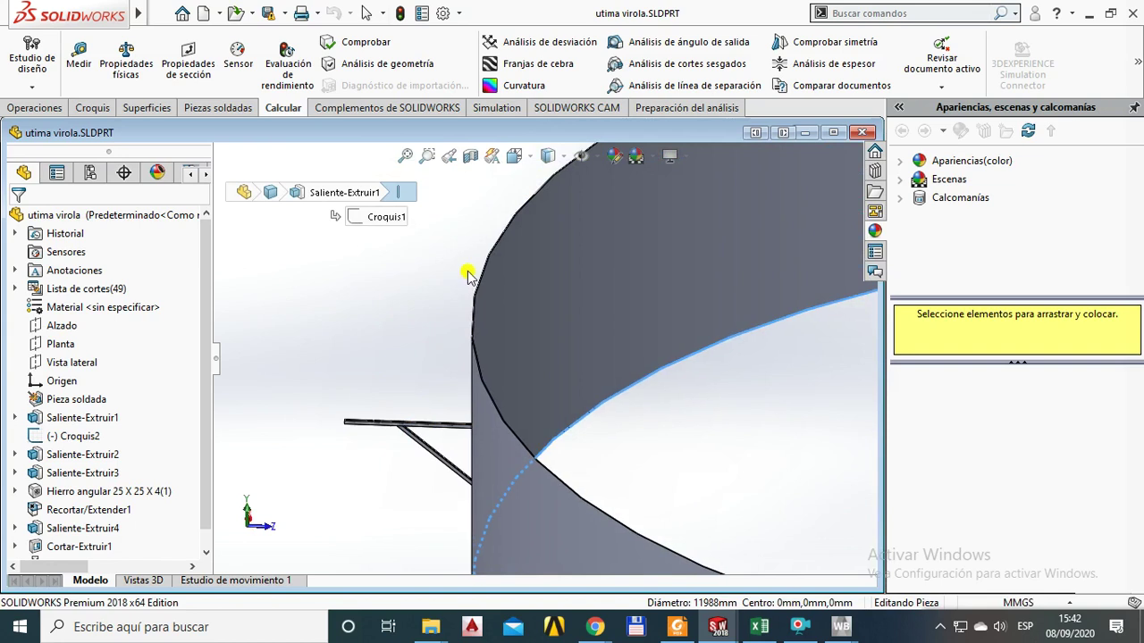
scroll(464, 304, "down", 3)
scroll(646, 378, "up", 5)
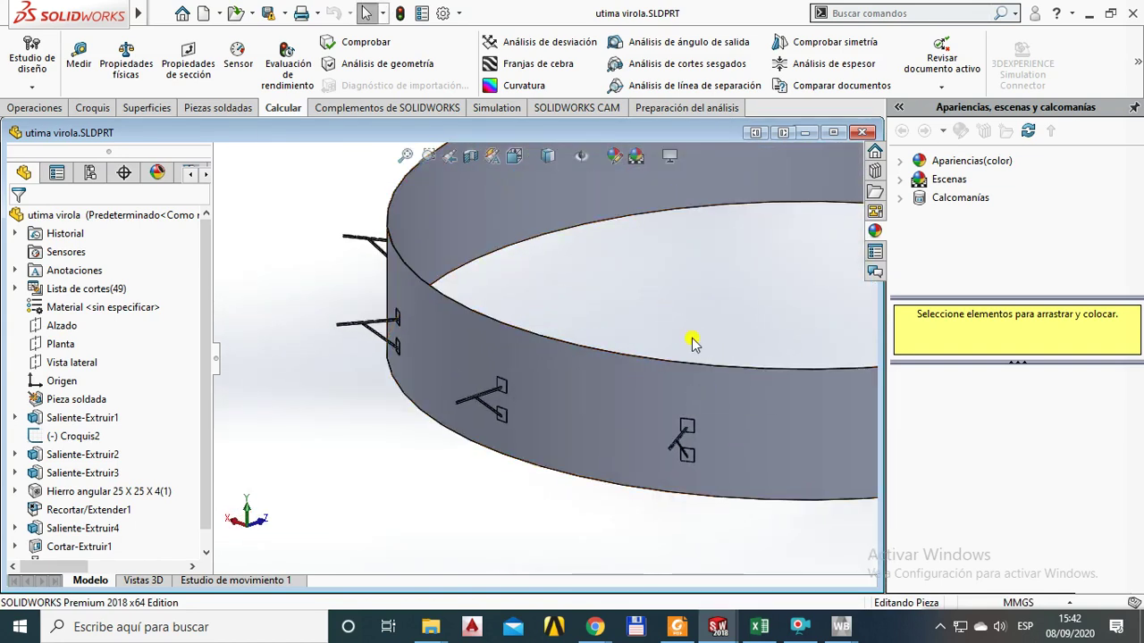
scroll(598, 363, "down", 4)
scroll(595, 378, "down", 2)
scroll(596, 379, "up", 5)
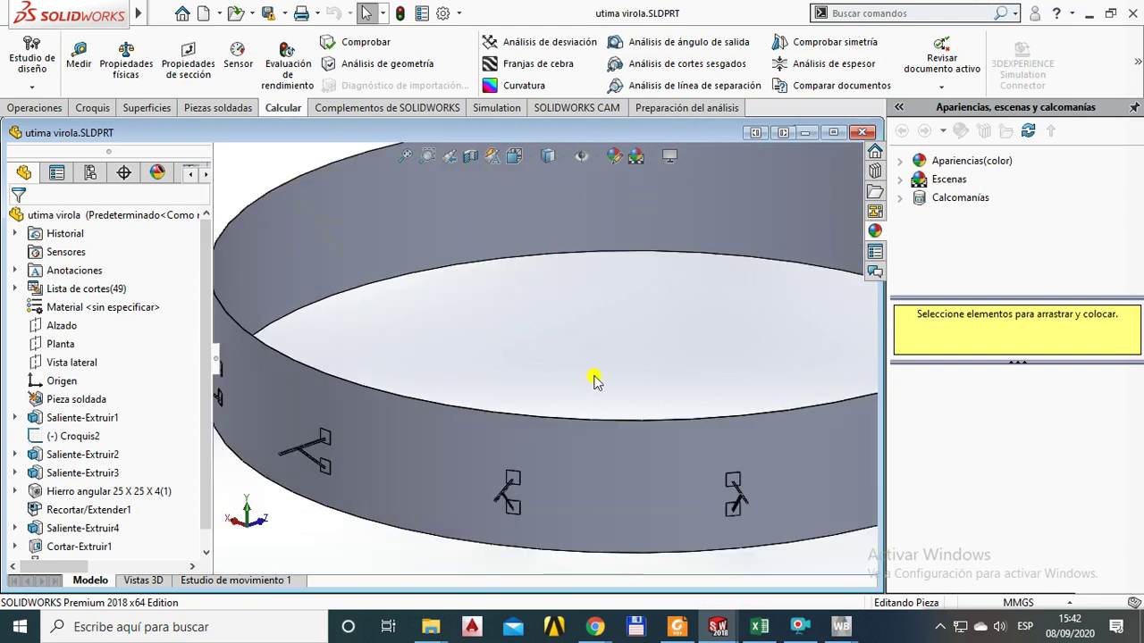
middle_click_drag(638, 359, 659, 375)
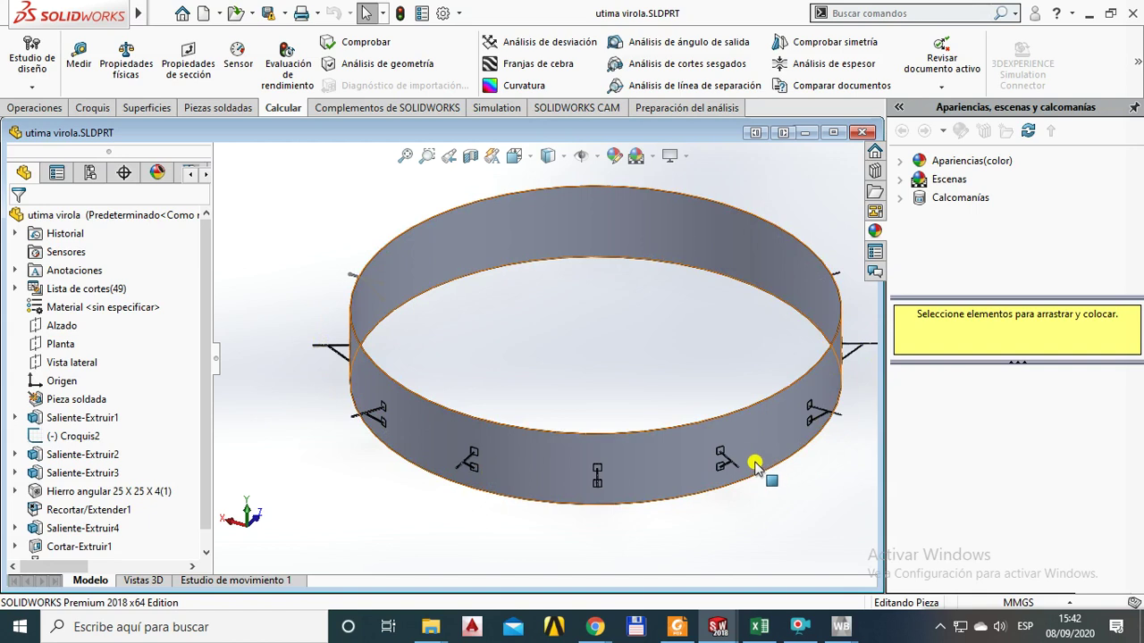
middle_click_drag(669, 482, 739, 473)
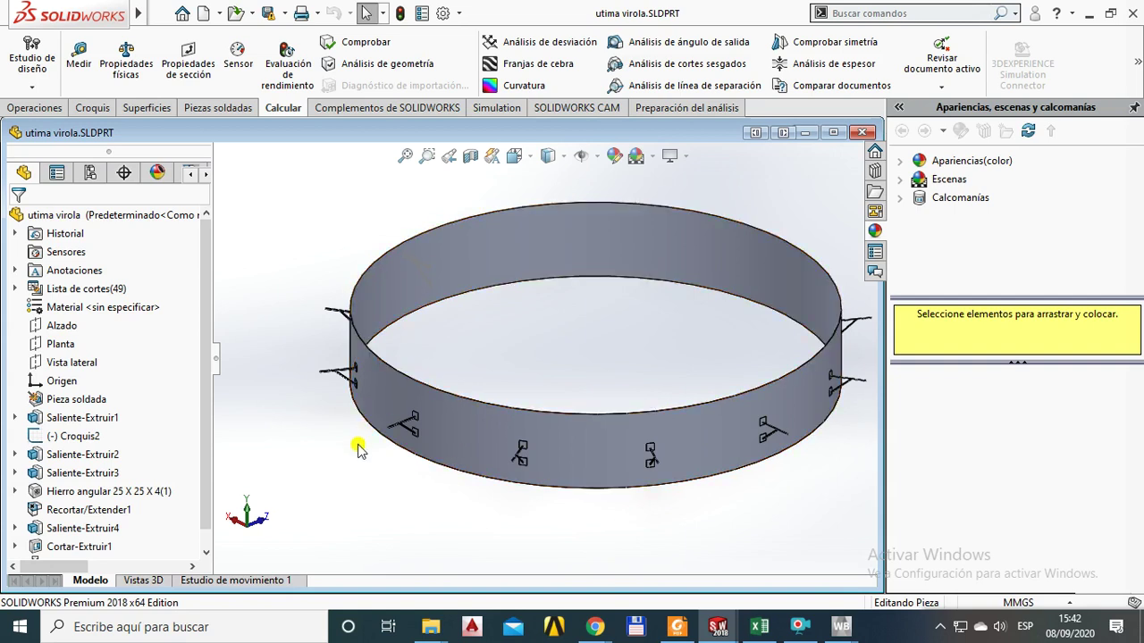
key("Left")
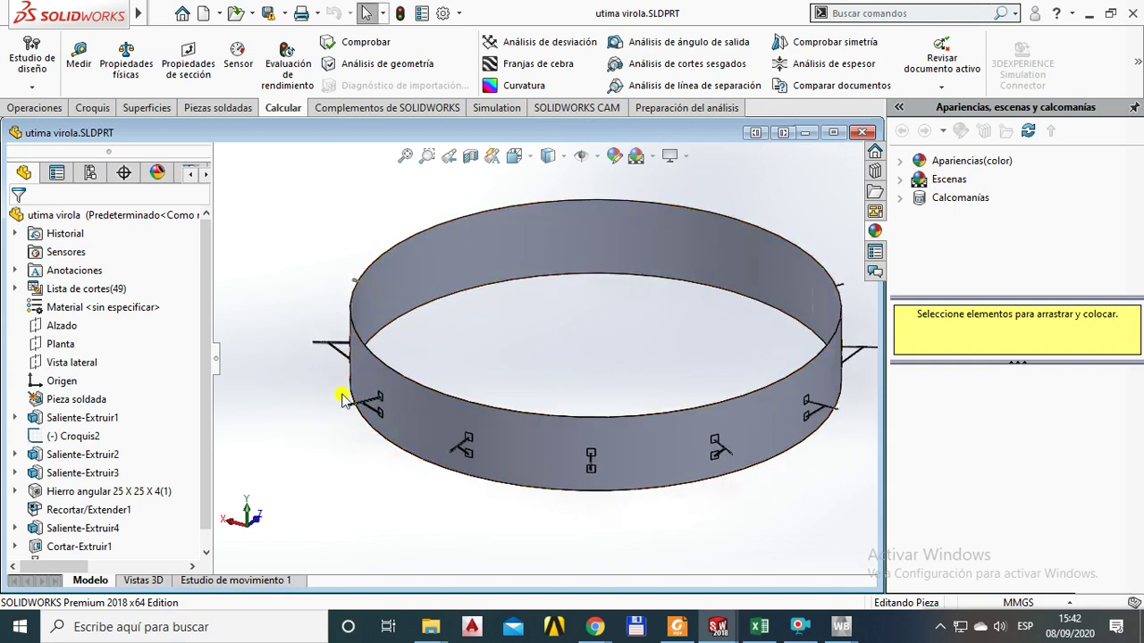
middle_click_drag(396, 378, 420, 383)
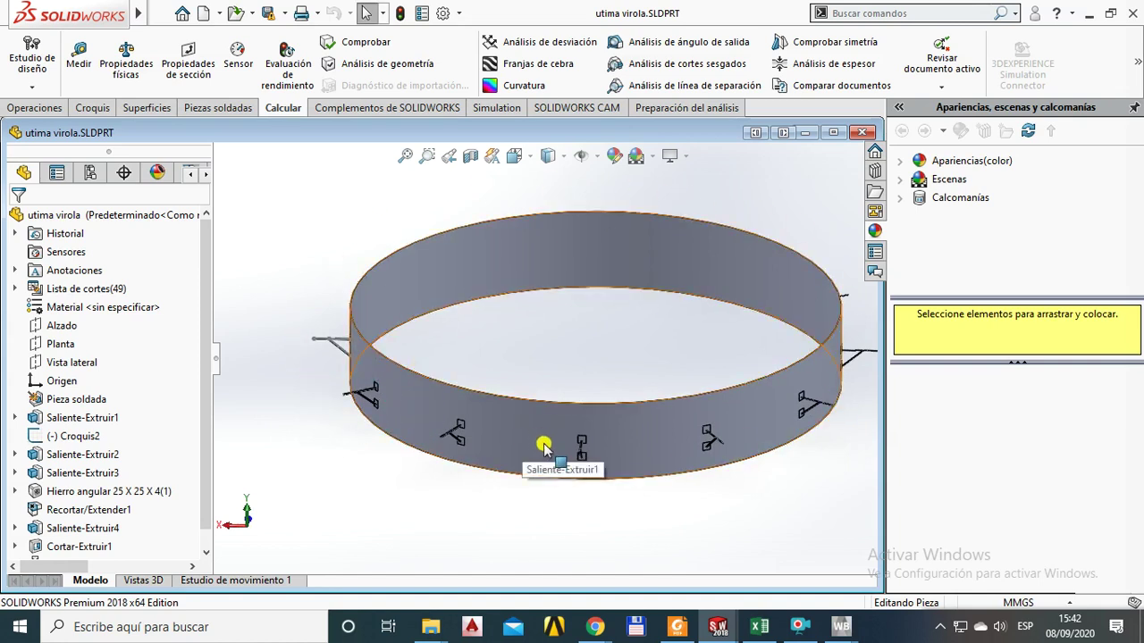
middle_click_drag(607, 501, 625, 453)
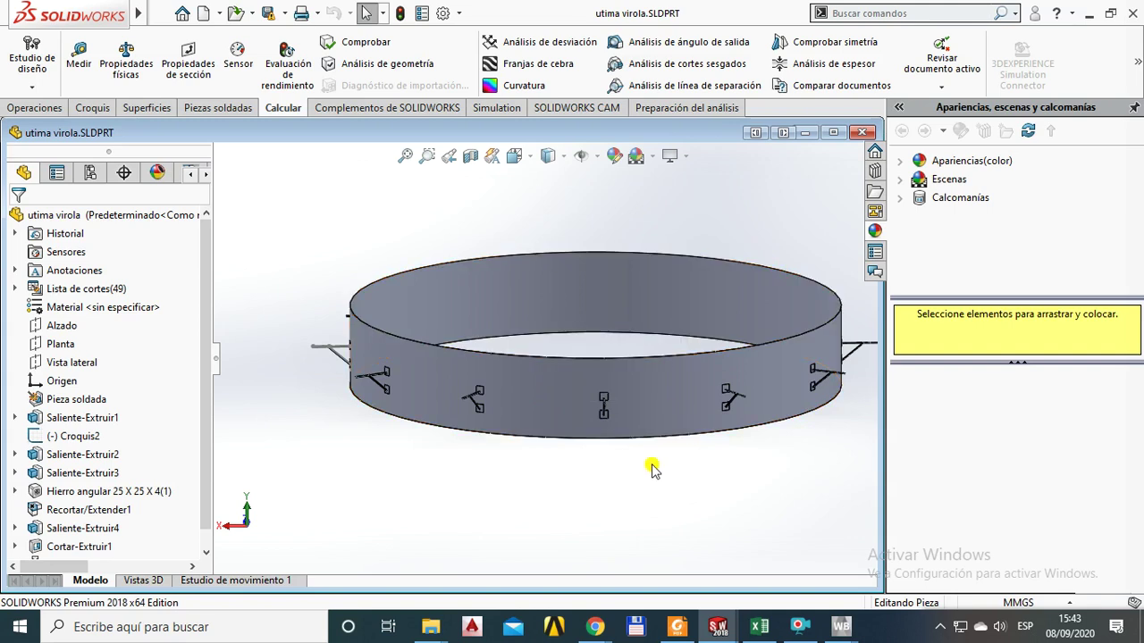
Minimize the utima virola part window and switch to the chumacera project in Workbench.
left_click(804, 133)
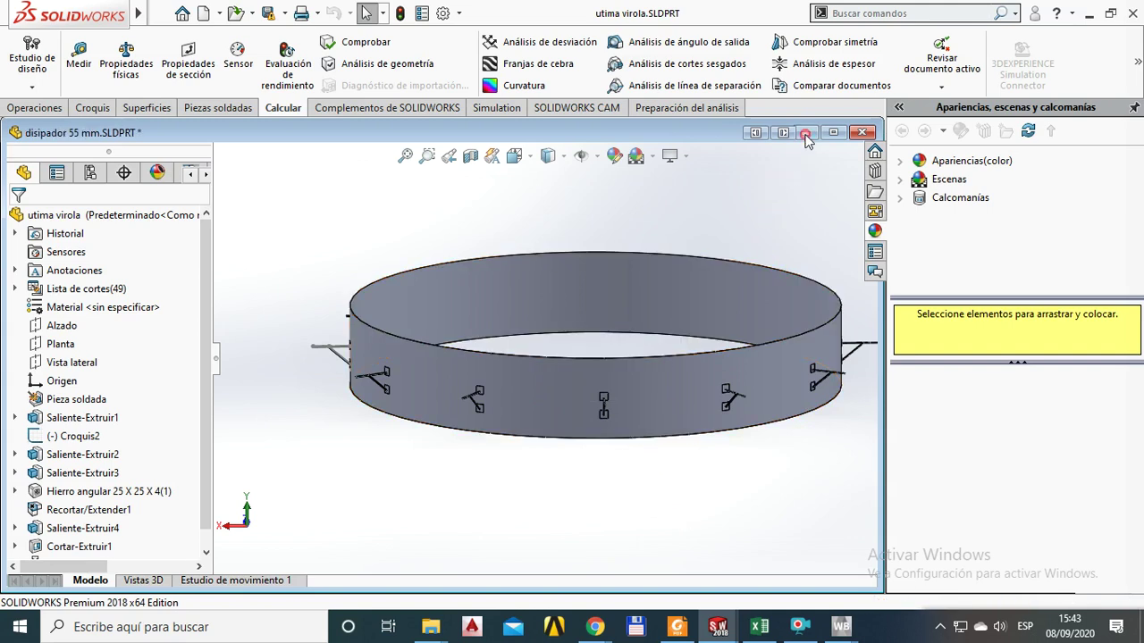
left_click(841, 626)
left_click(935, 506)
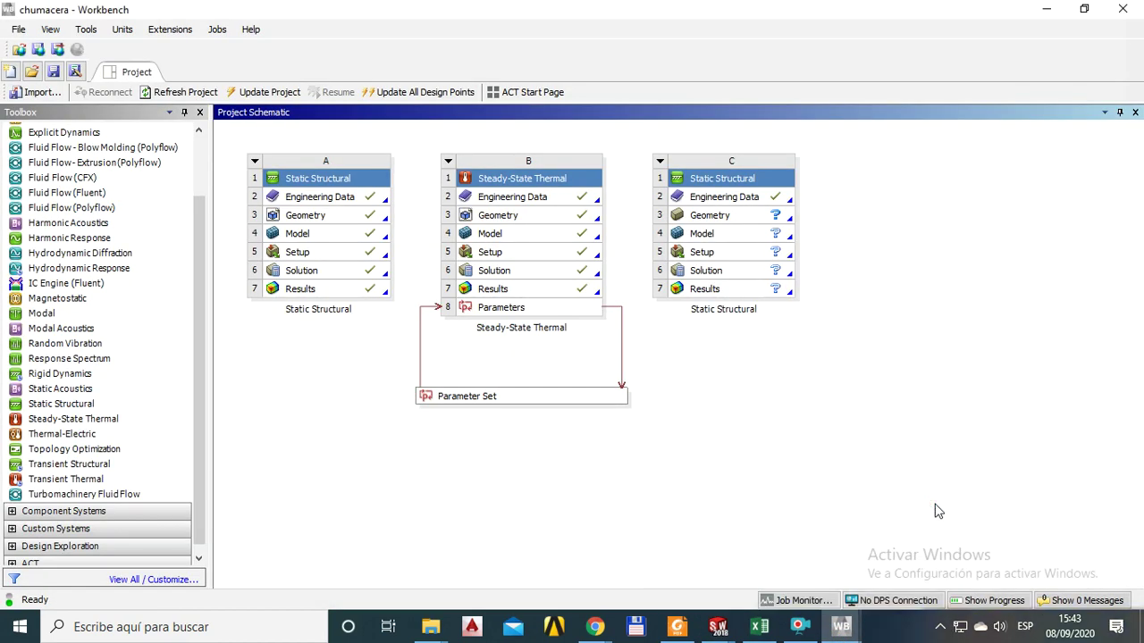
Import utima virola_simpl.STEP from the curso ansys folder as the geometry of Static Structural system C.
left_click(724, 213)
right_click(747, 223)
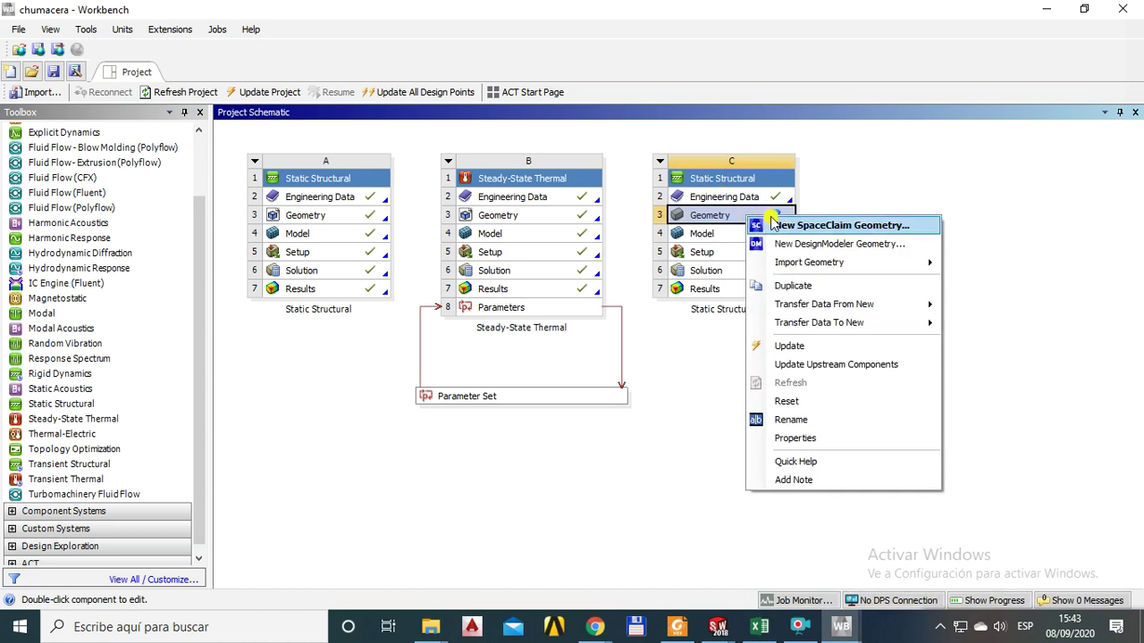
mouse_move(821, 265)
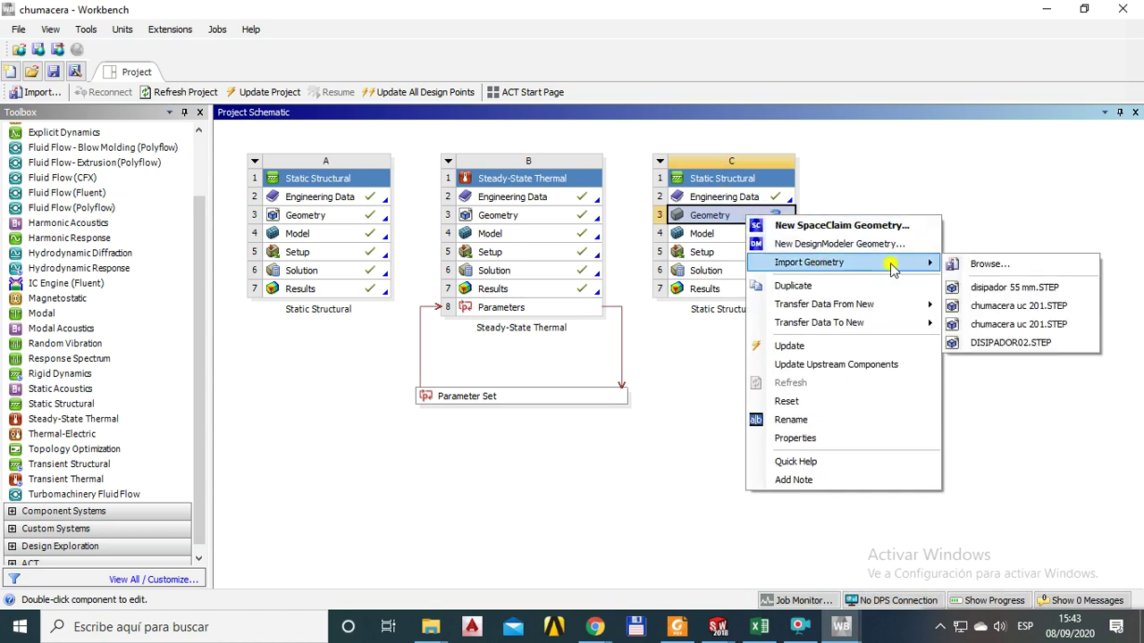
left_click(1017, 264)
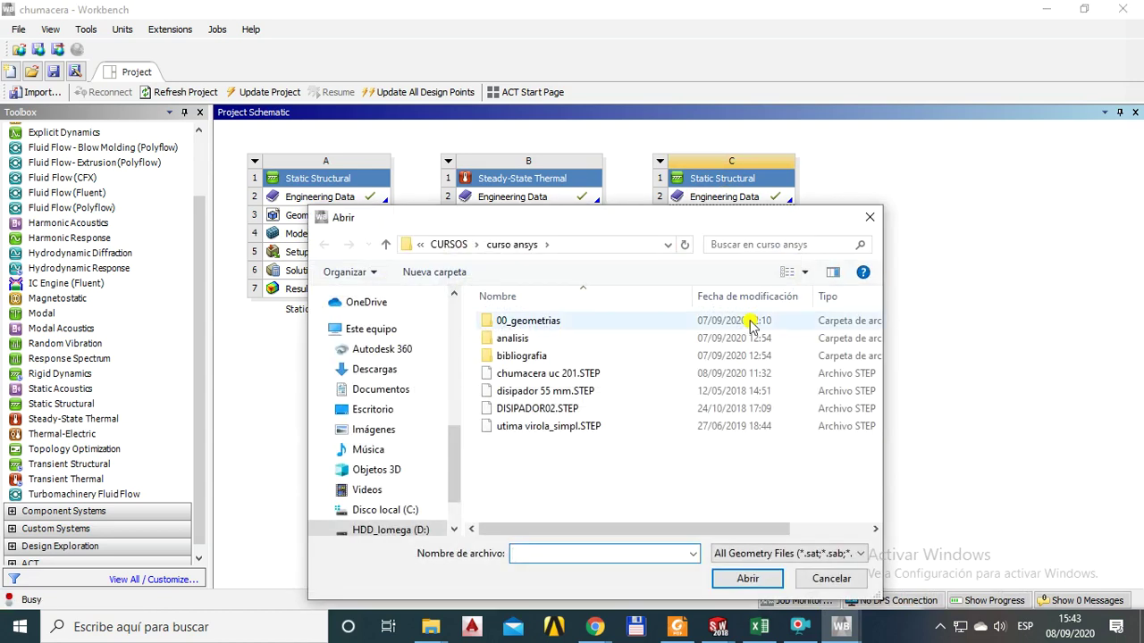
left_click(522, 429)
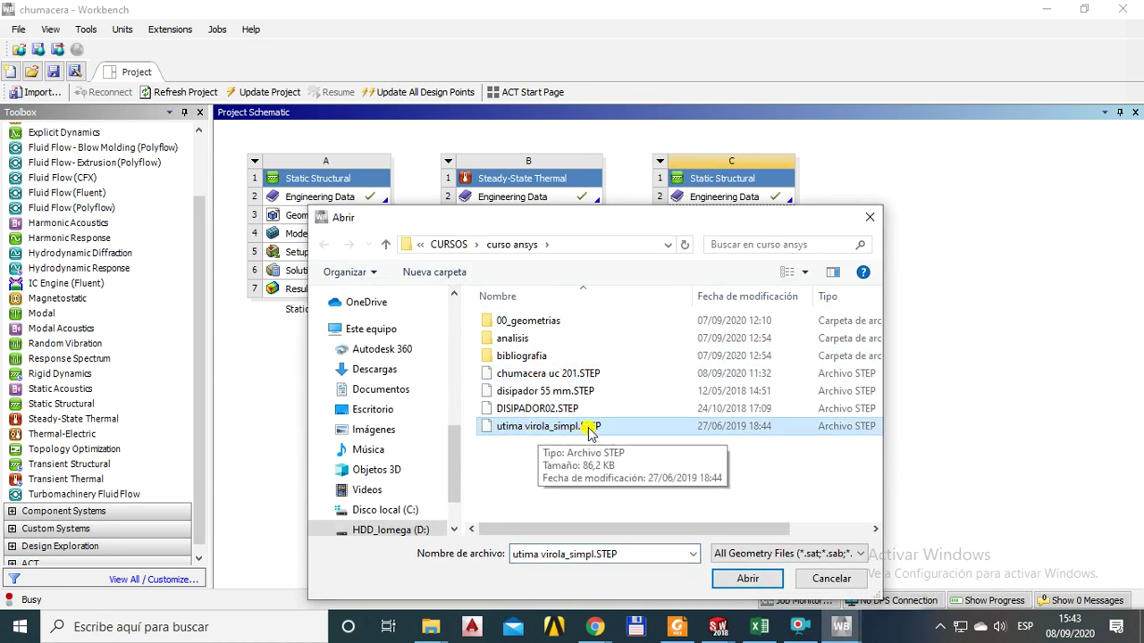
left_click(747, 579)
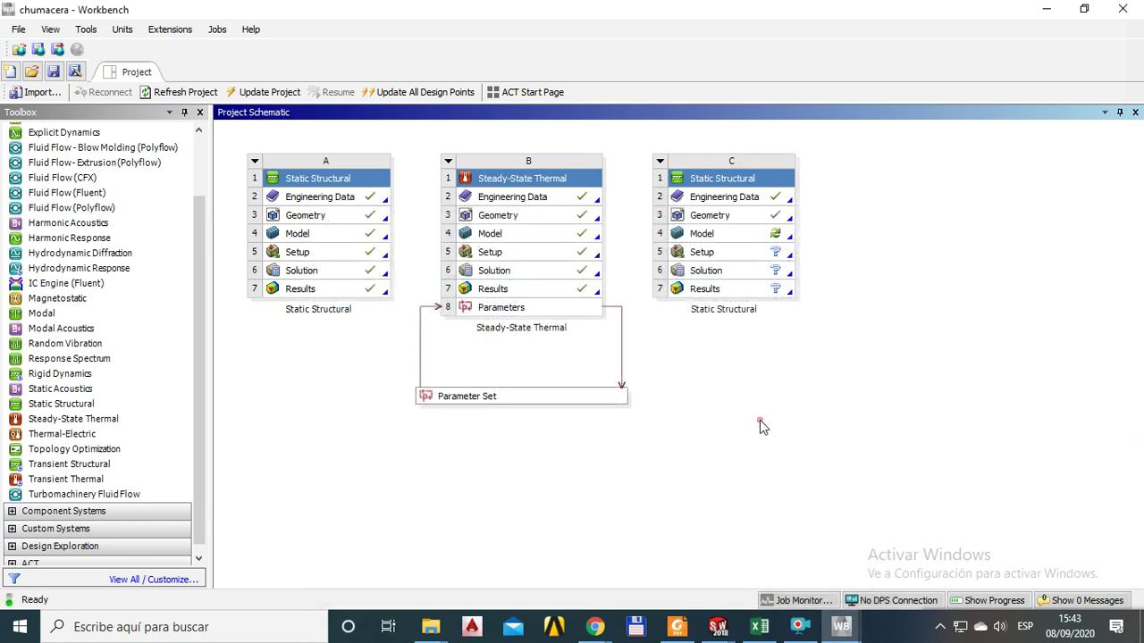
Open the imported geometry of Static Structural system C in SpaceClaim.
left_click(712, 219)
left_click(728, 382)
left_click(721, 220)
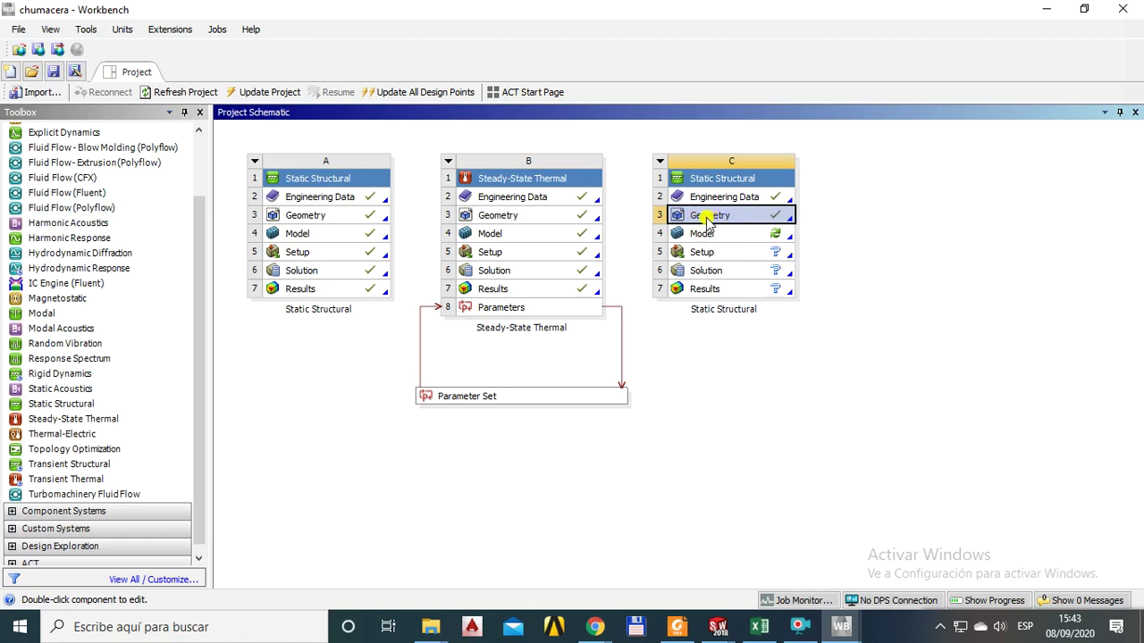
double_click(703, 222)
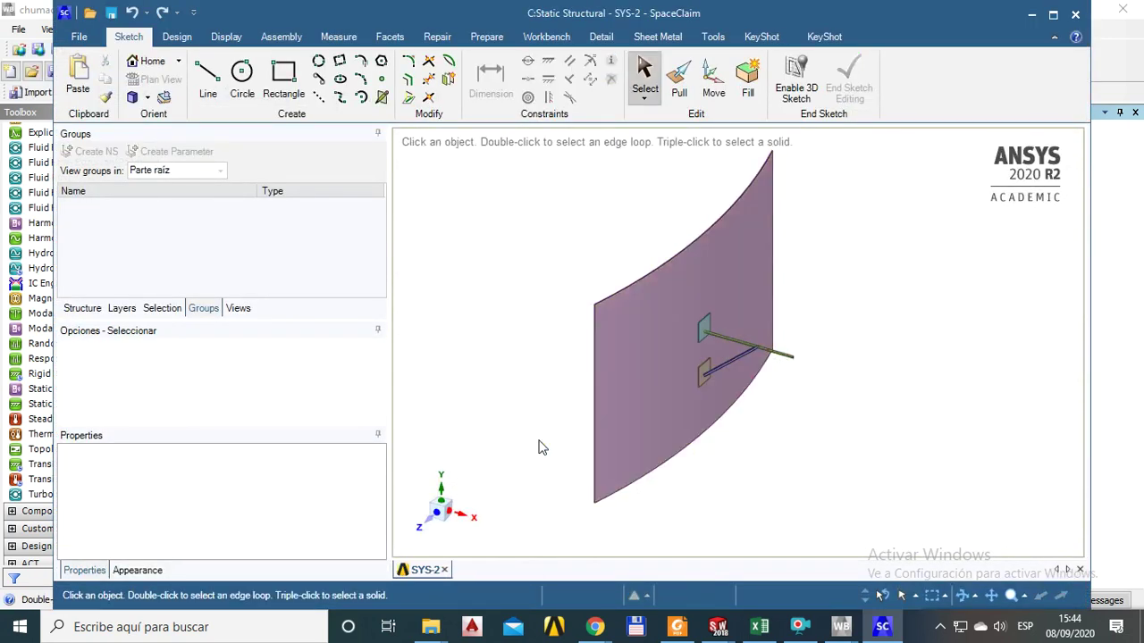
Examine the simplified tank shell segment, focusing on the bracket's angle bars and where they meet the two mounting plates.
middle_click_drag(786, 308, 821, 302)
left_click(737, 288)
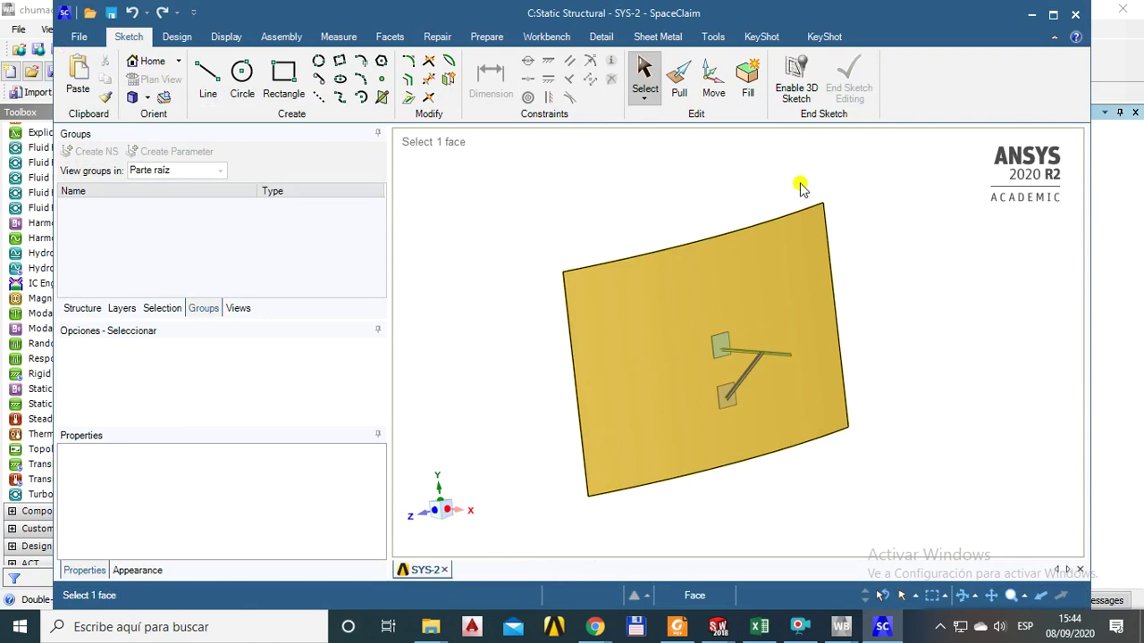
left_click(513, 360)
middle_click_drag(513, 360, 545, 349)
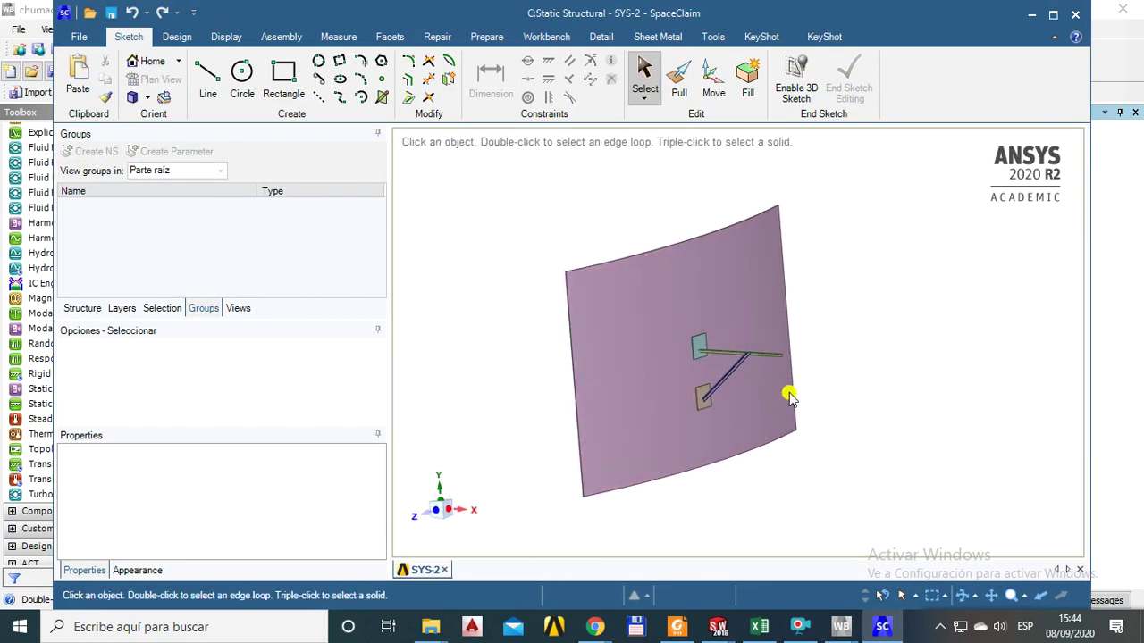
middle_click_drag(826, 416, 866, 401)
left_click(761, 401)
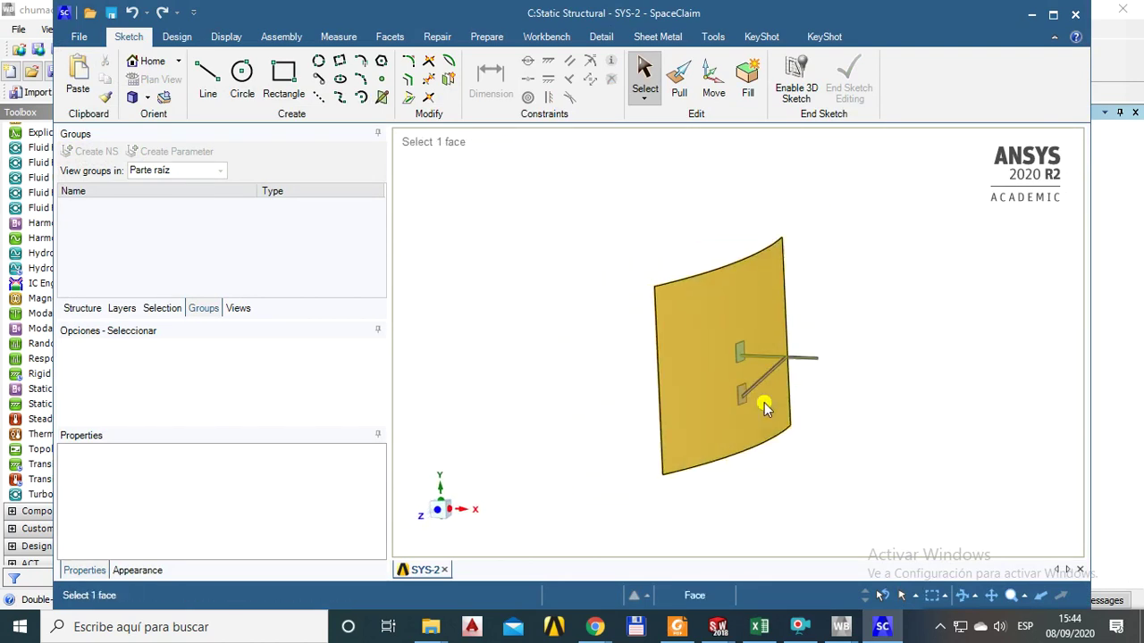
middle_click_drag(760, 402, 765, 400)
scroll(765, 399, "up", 5)
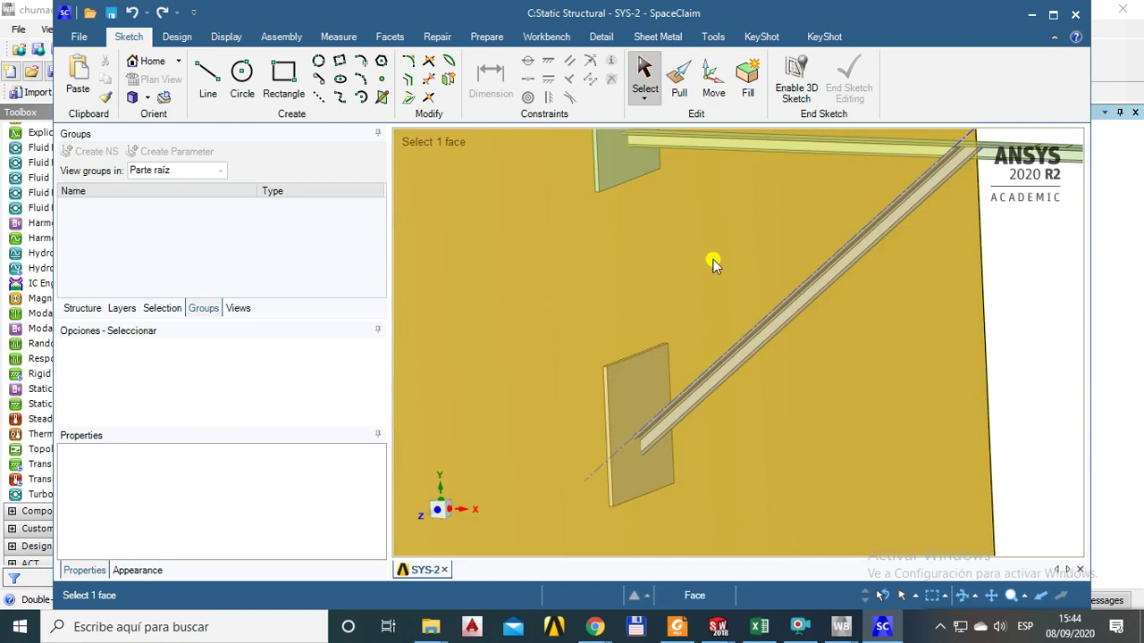
middle_click_drag(713, 270, 689, 312)
left_click(689, 312, "ctrl")
left_click(743, 424)
middle_click_drag(757, 411, 664, 337)
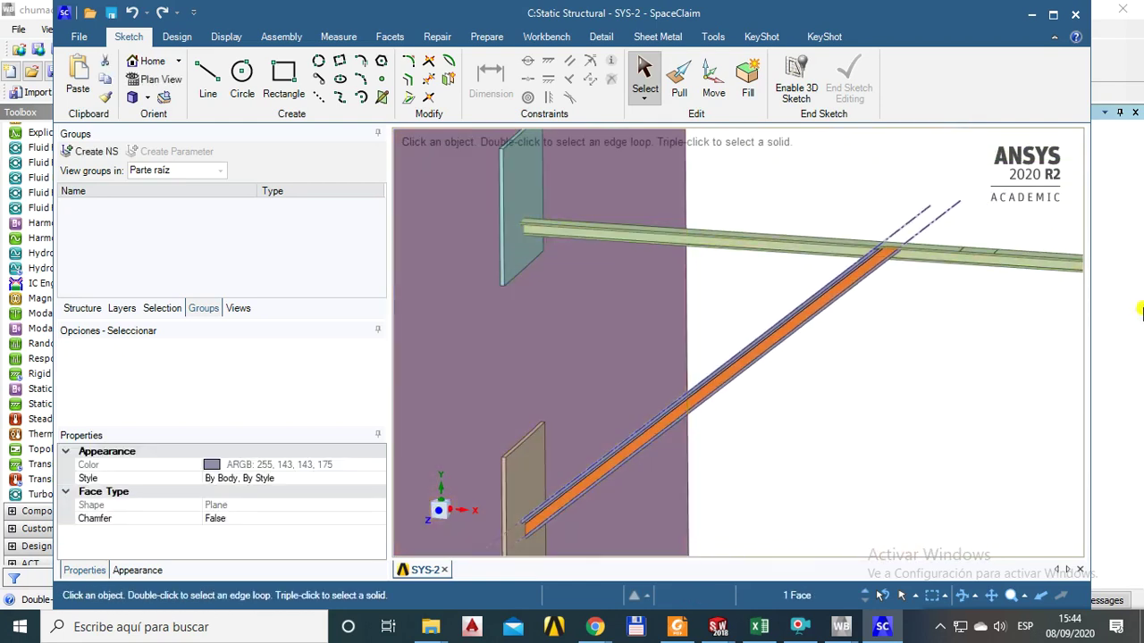
middle_click_drag(601, 451, 616, 472)
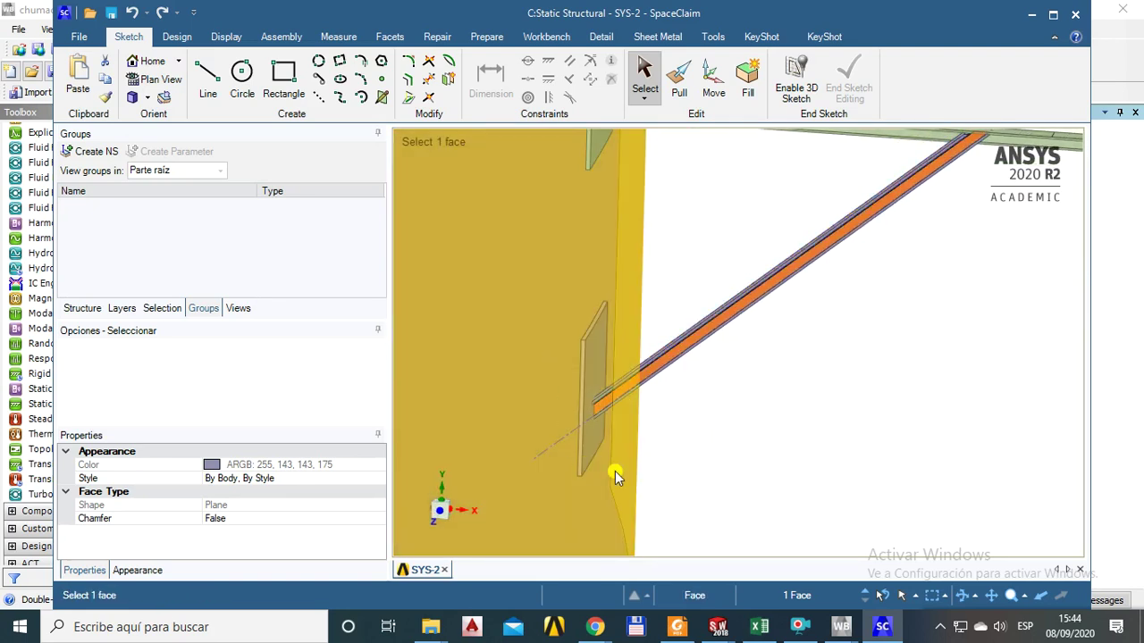
middle_click_drag(587, 342, 703, 378)
left_click(722, 396)
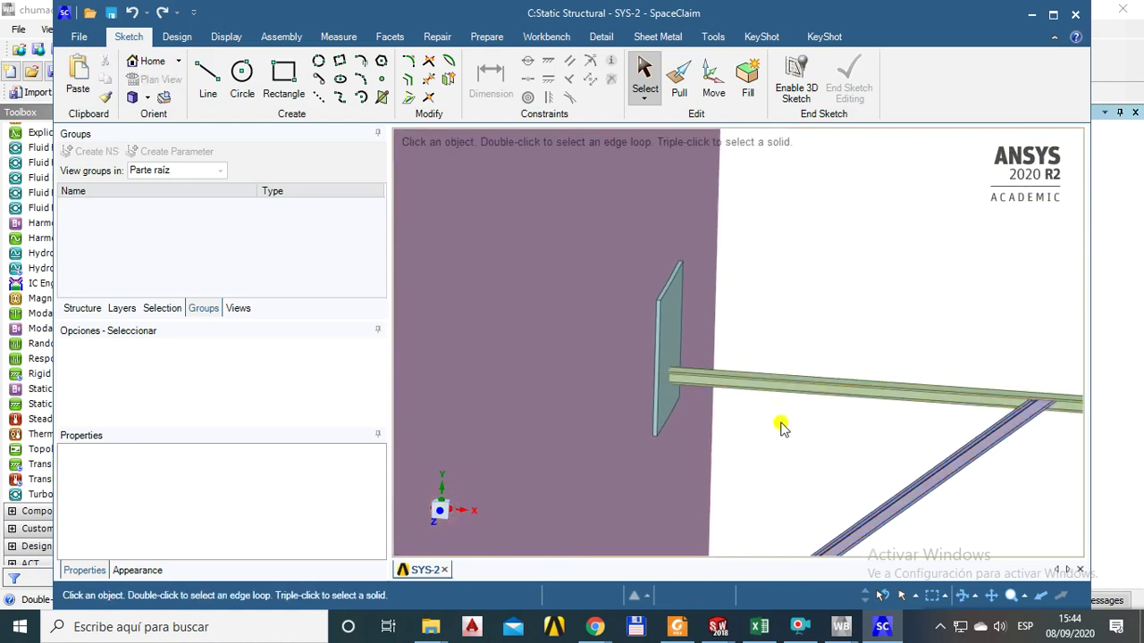
Examine the horizontal bar's end where it meets the upper mounting plate, checking the bar as a single body.
middle_click_drag(780, 431, 804, 421, "shift")
scroll(799, 429, "up", 2)
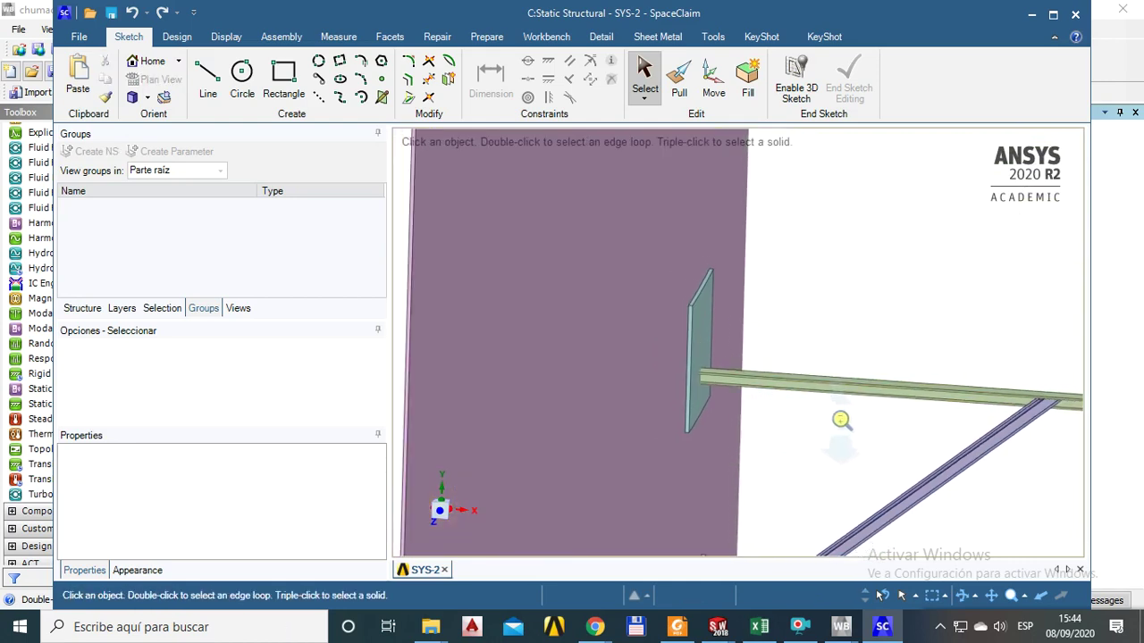
scroll(780, 433, "up", 3)
scroll(804, 434, "down", 3)
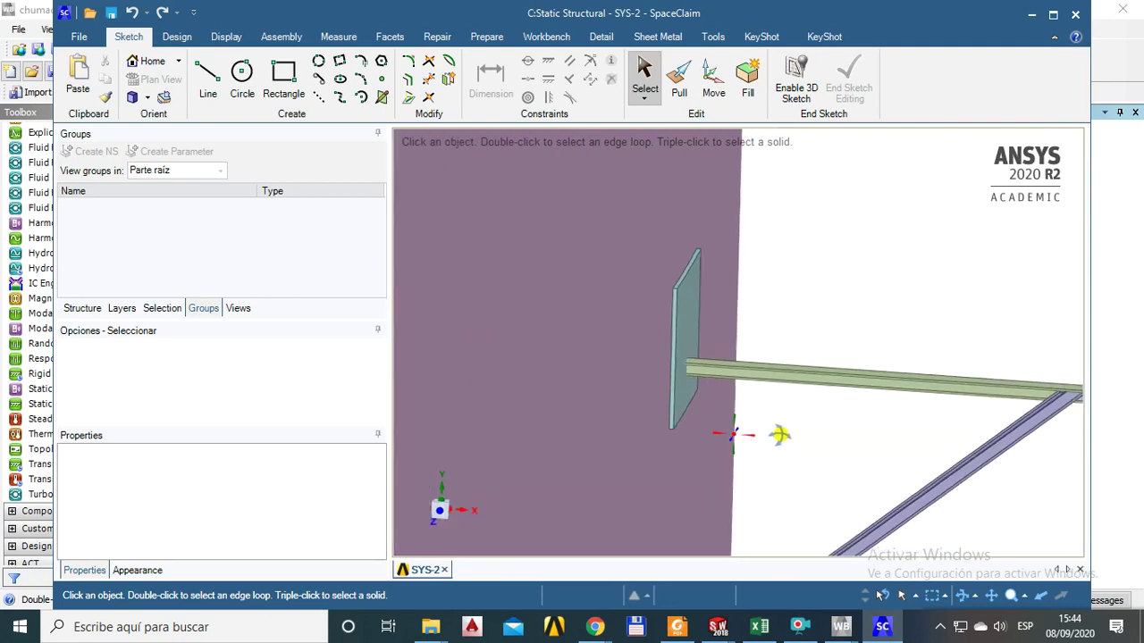
scroll(750, 386, "up", 4)
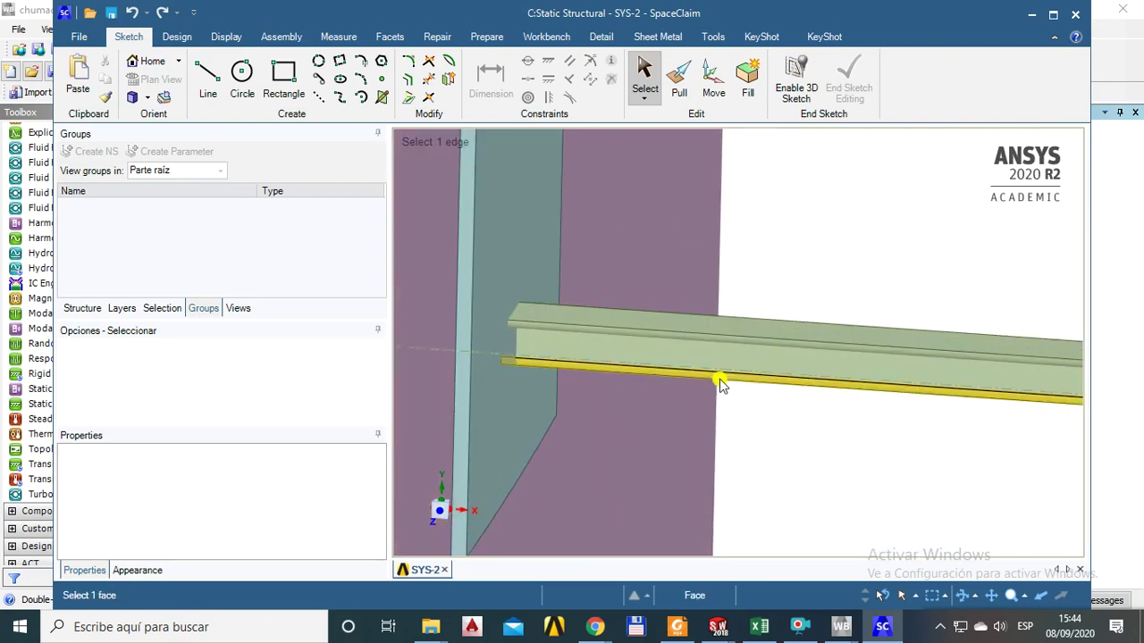
left_click(749, 362)
double_click(746, 361)
middle_click_drag(694, 357, 684, 357)
triple_click(684, 358)
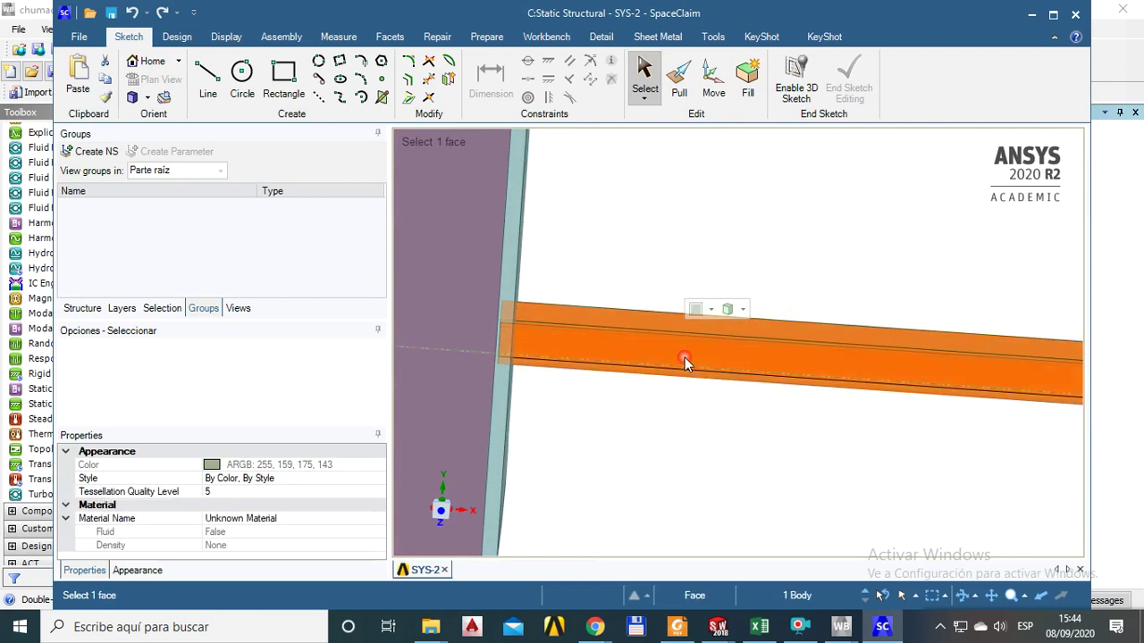
mouse_move(670, 370)
middle_mouse_down()
mouse_move(649, 370)
mouse_move(672, 366)
middle_mouse_up()
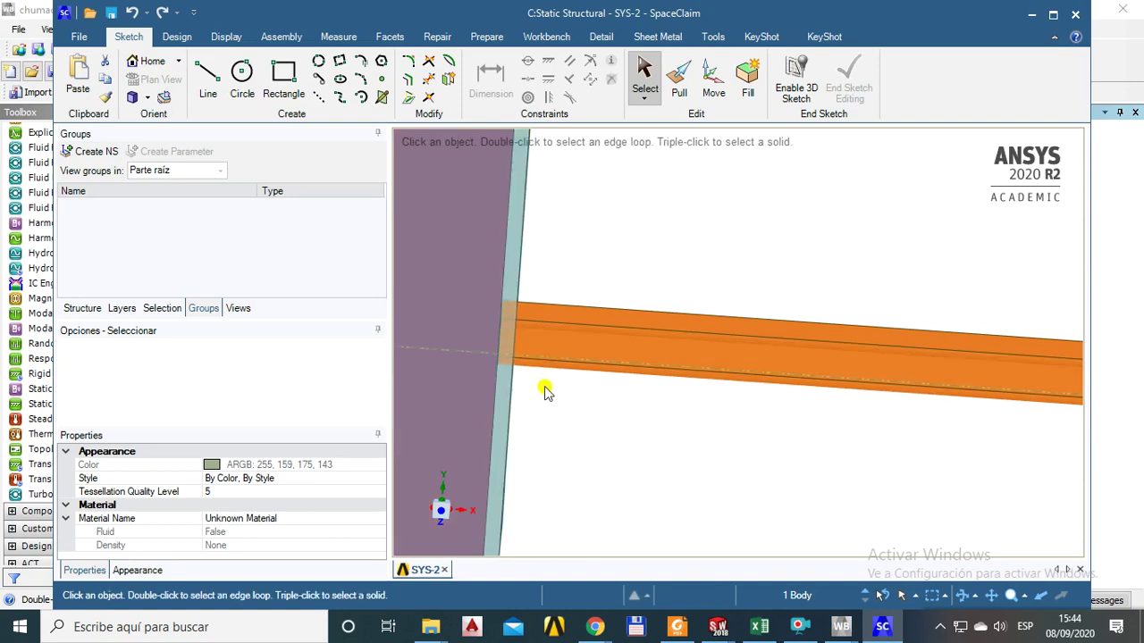
Inspect the diagonal brace's body at its joints with the lower mounting plate and the horizontal bar.
middle_click_drag(697, 440, 599, 396)
left_click(599, 393)
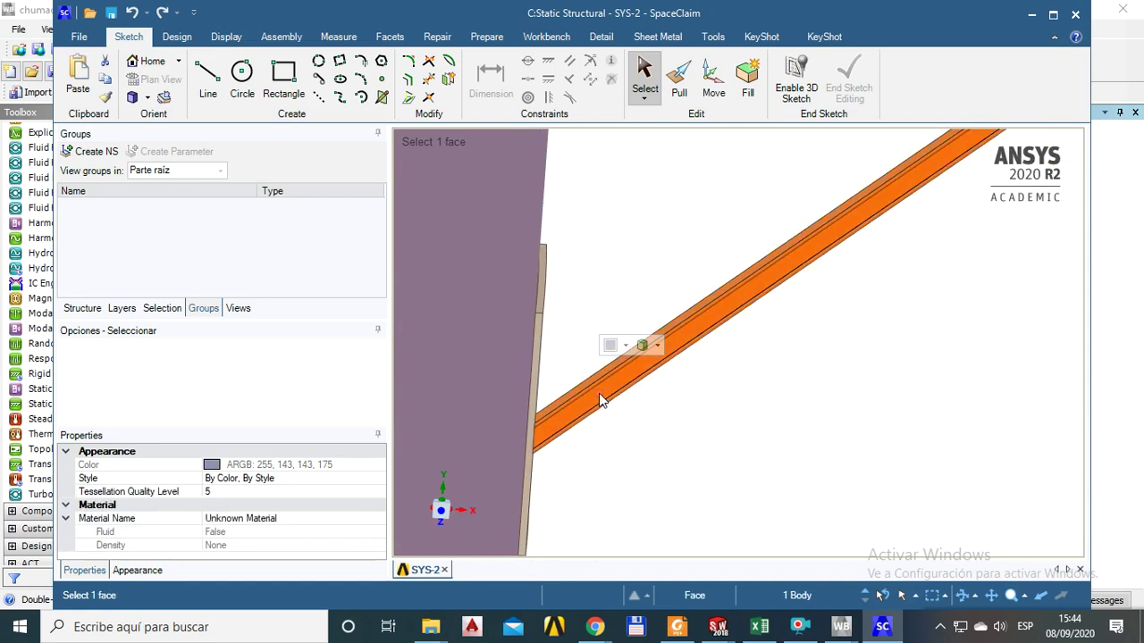
scroll(549, 429, "up", 5)
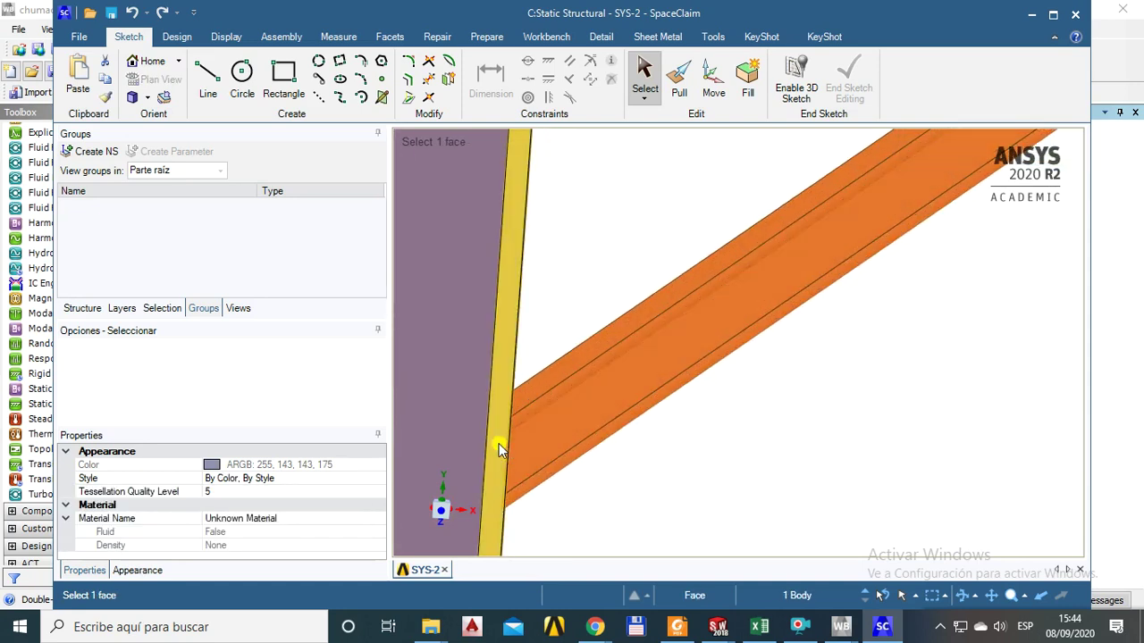
middle_click_drag(512, 463, 678, 314)
left_click(676, 333)
scroll(679, 331, "up", 4)
key("Escape")
scroll(677, 389, "down", 5)
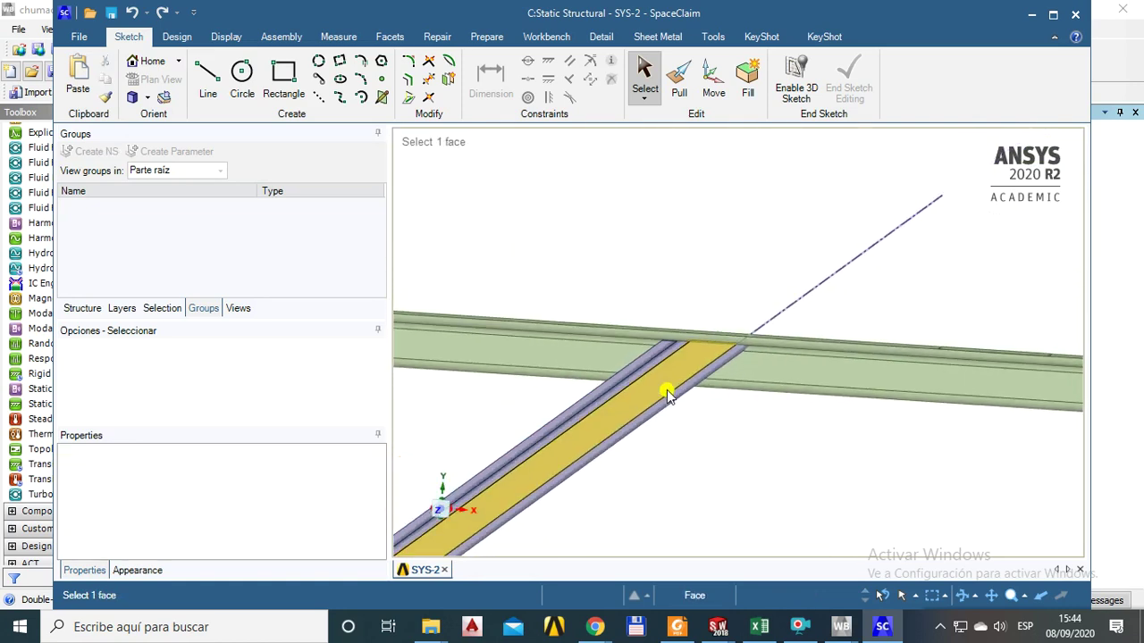
Trim the end of the horizontal bar against the upper mounting plate with Combine, using the bar as target and the plate as cutter.
scroll(585, 370, "up", 8)
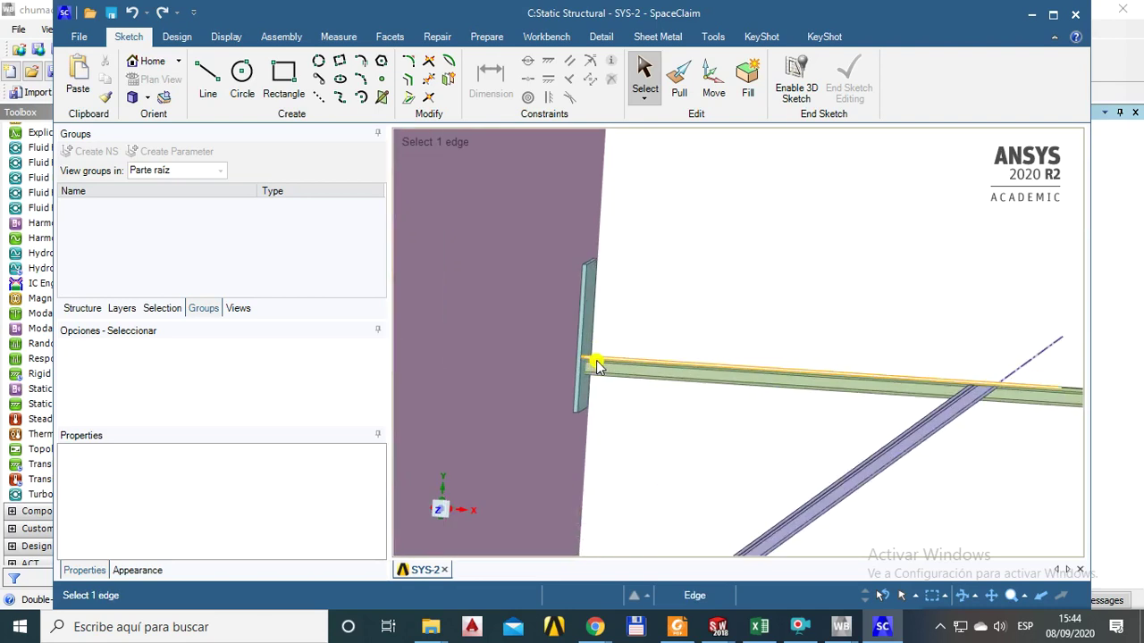
triple_click(593, 380)
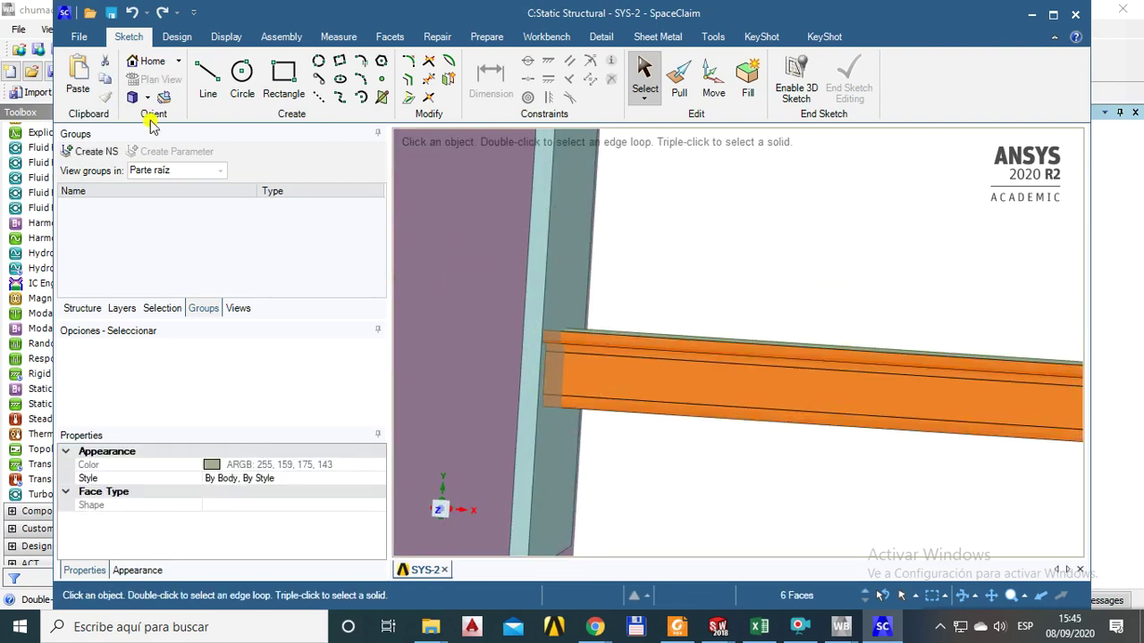
left_click(177, 37)
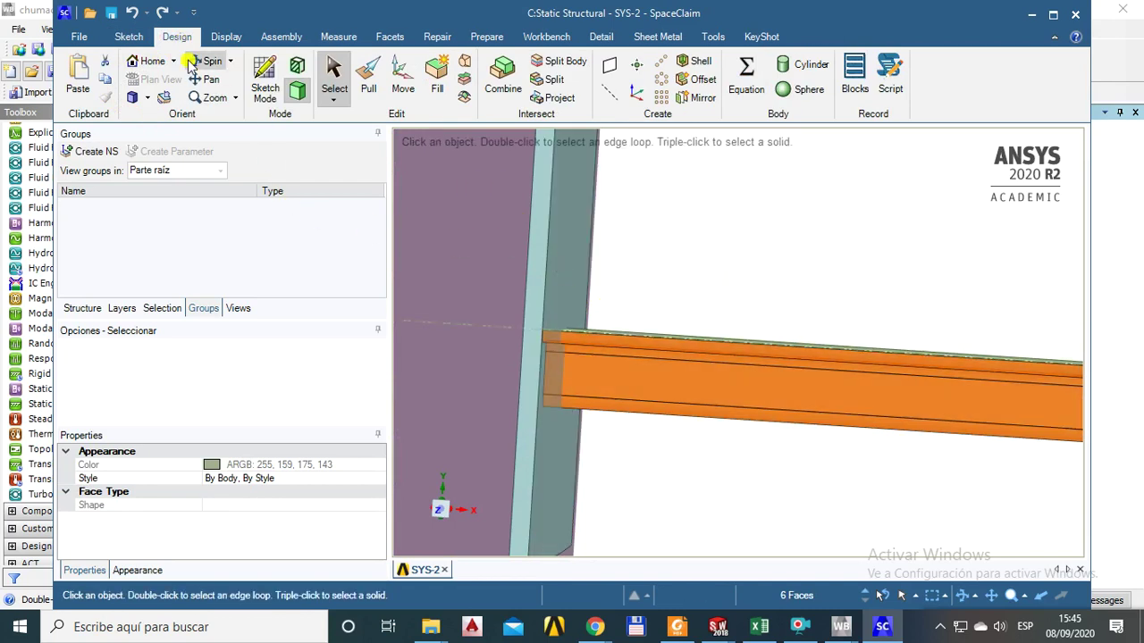
left_click(503, 79)
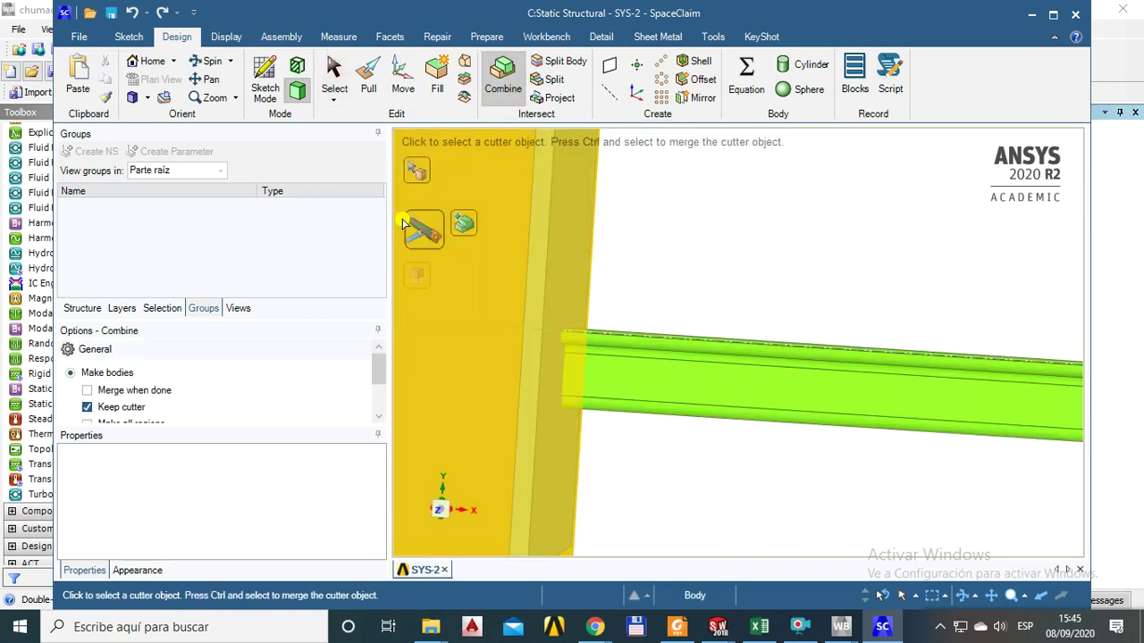
left_click(746, 386)
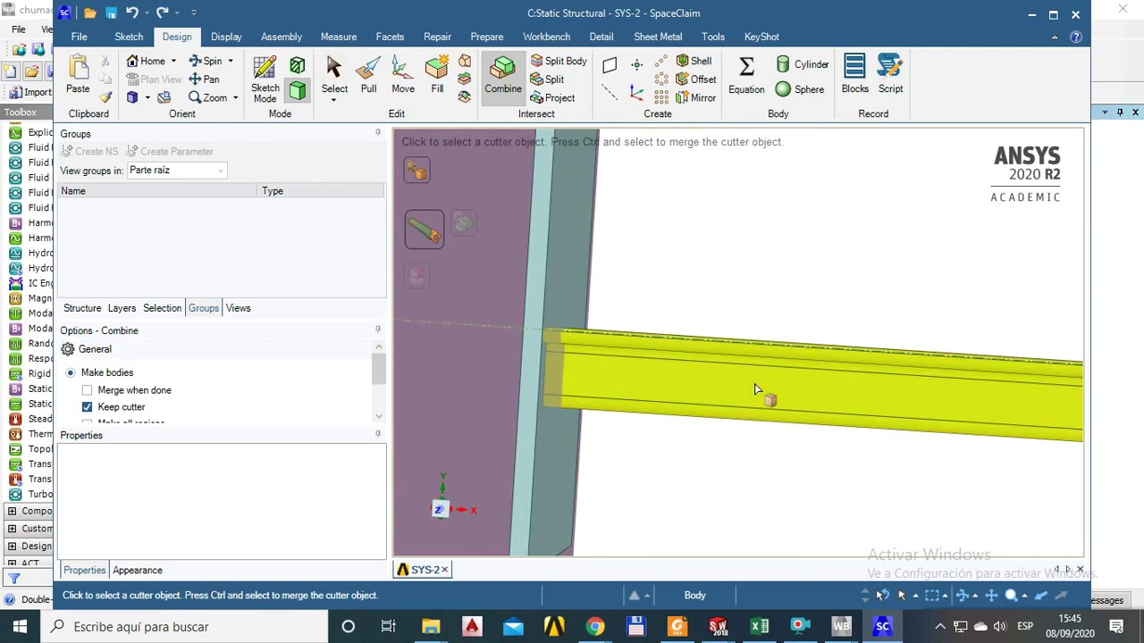
left_click(781, 393)
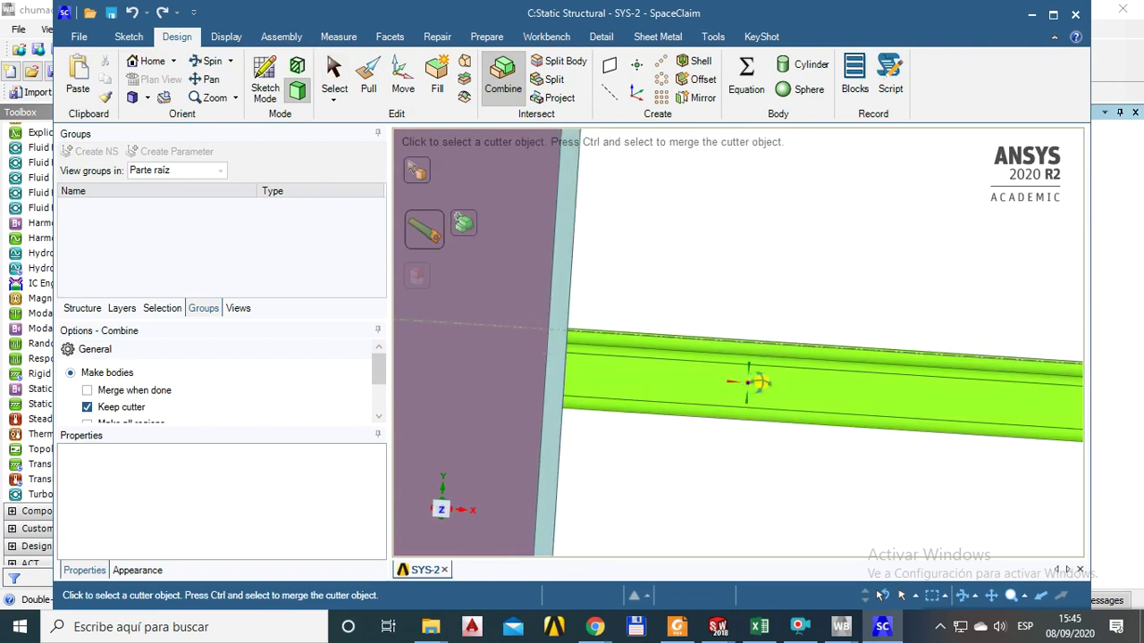
left_click(421, 236)
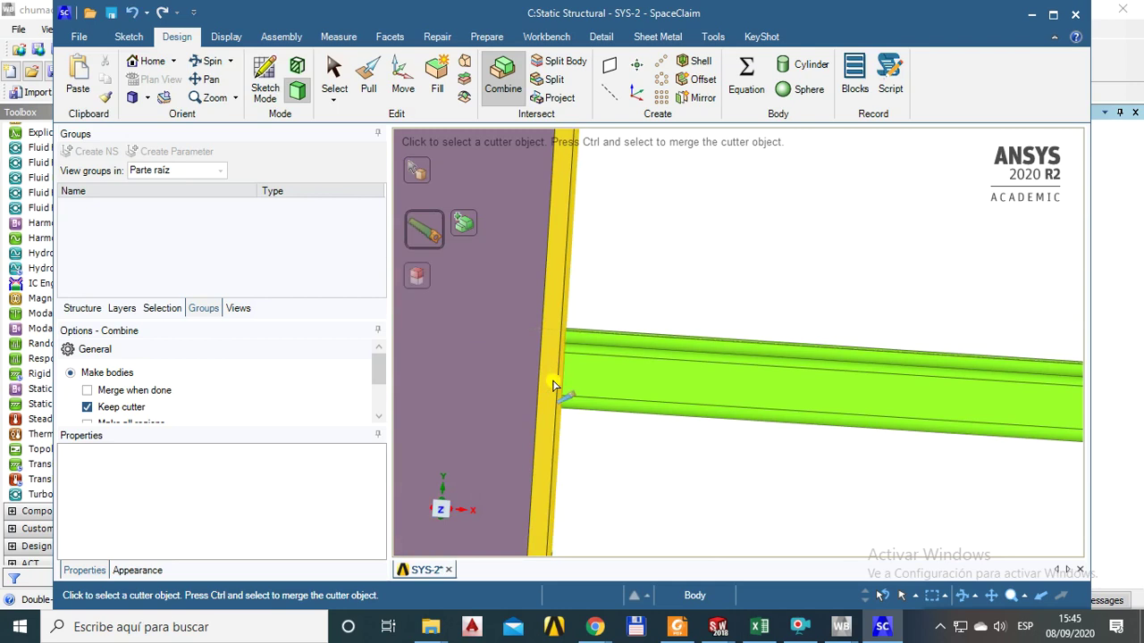
left_click(471, 288)
left_click(420, 282)
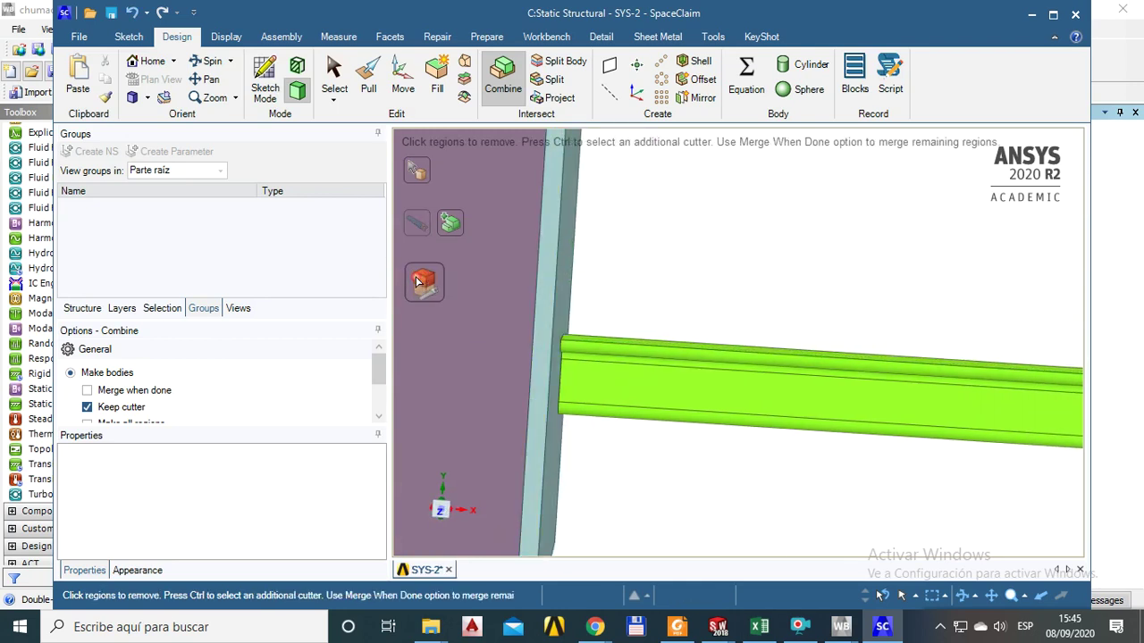
left_click(550, 375)
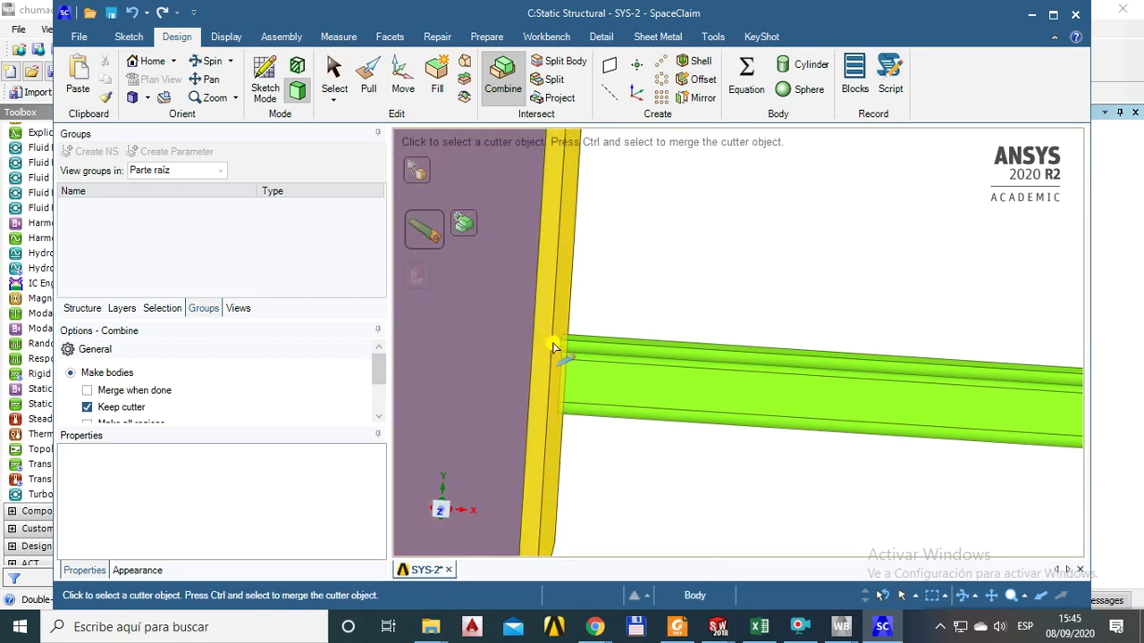
left_click(553, 349)
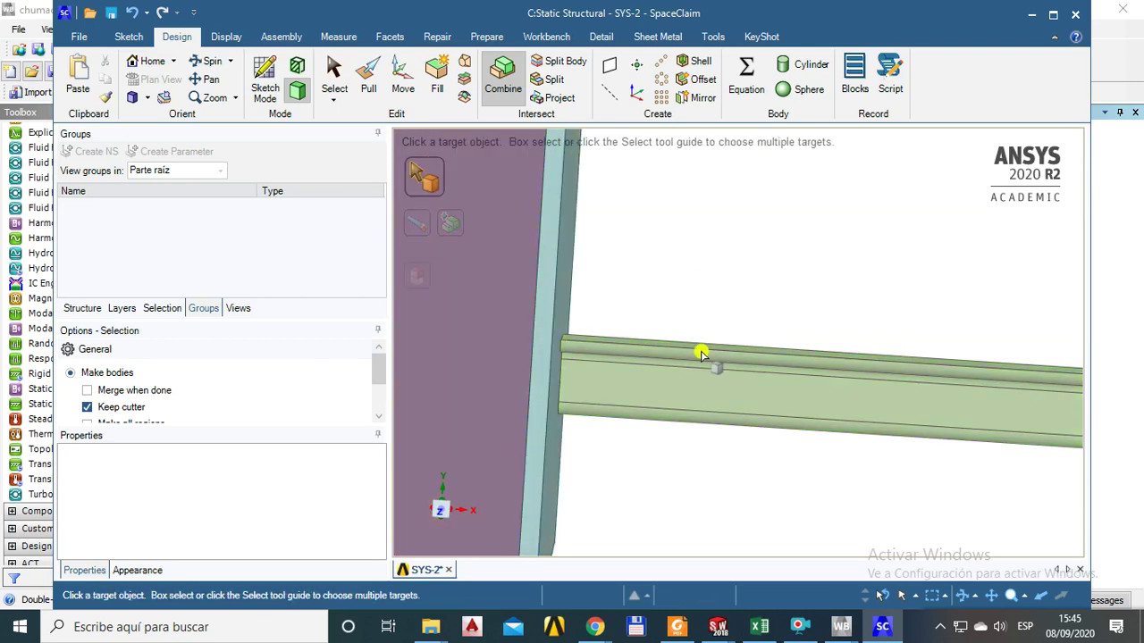
key("Escape")
left_click(682, 380)
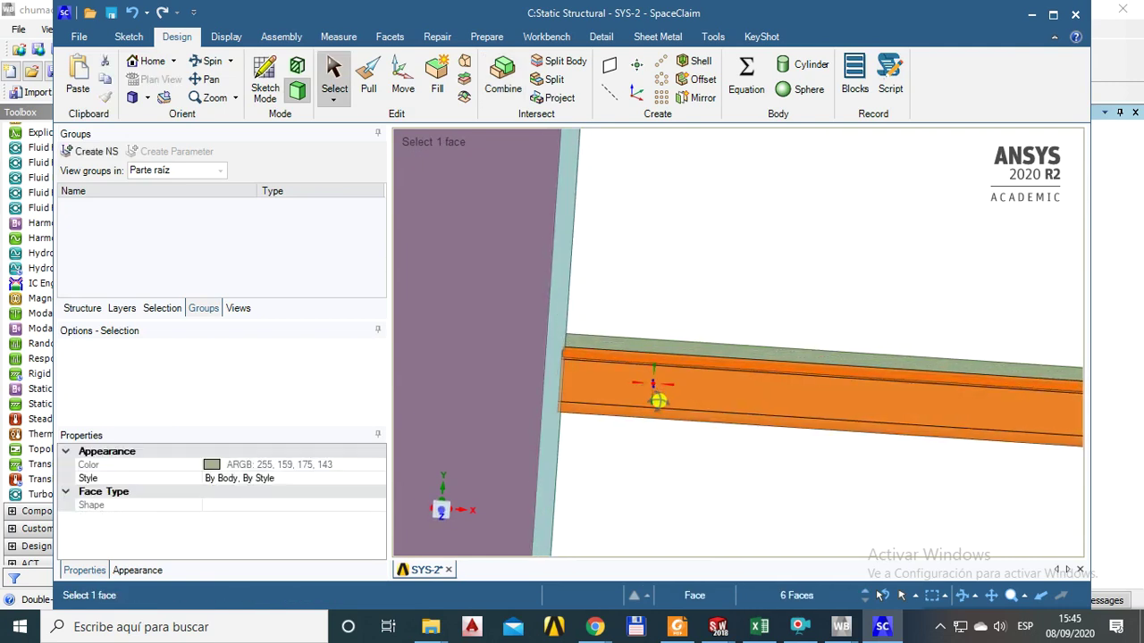
Examine the rectangular load face on the horizontal bar's top flange and the edges that divide it from the neighbouring faces.
scroll(638, 415, "down", 5)
middle_click_drag(628, 419, 728, 286)
scroll(722, 412, "up", 3)
scroll(727, 286, "up", 5)
middle_click_drag(705, 393, 661, 397, "ctrl")
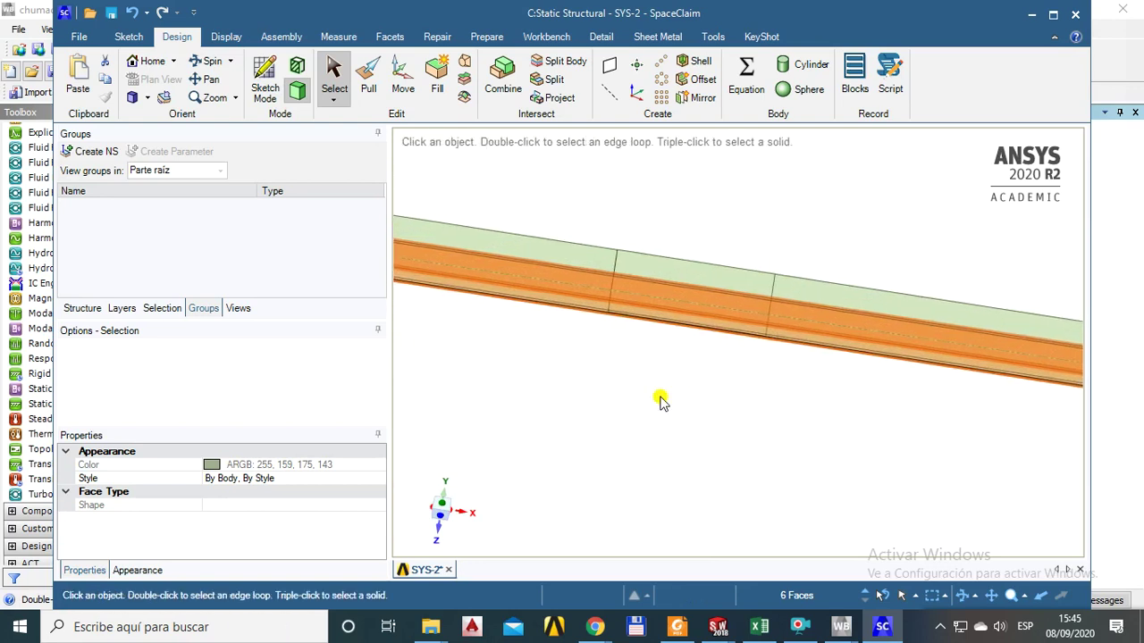
left_click(732, 287)
middle_click_drag(736, 304, 789, 310)
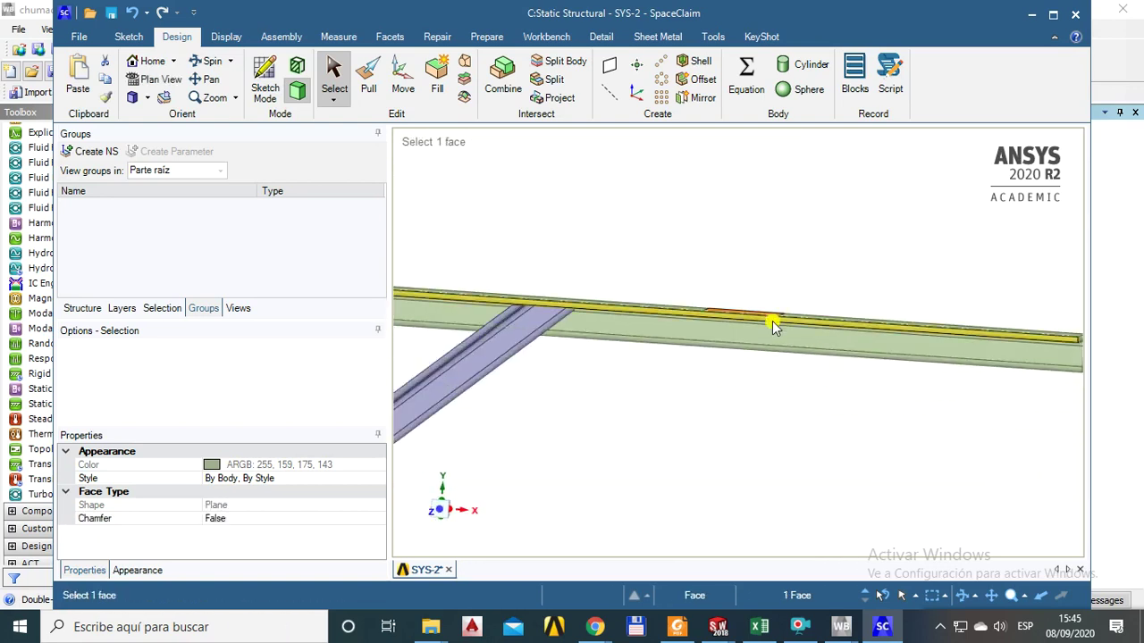
scroll(774, 327, "up", 10)
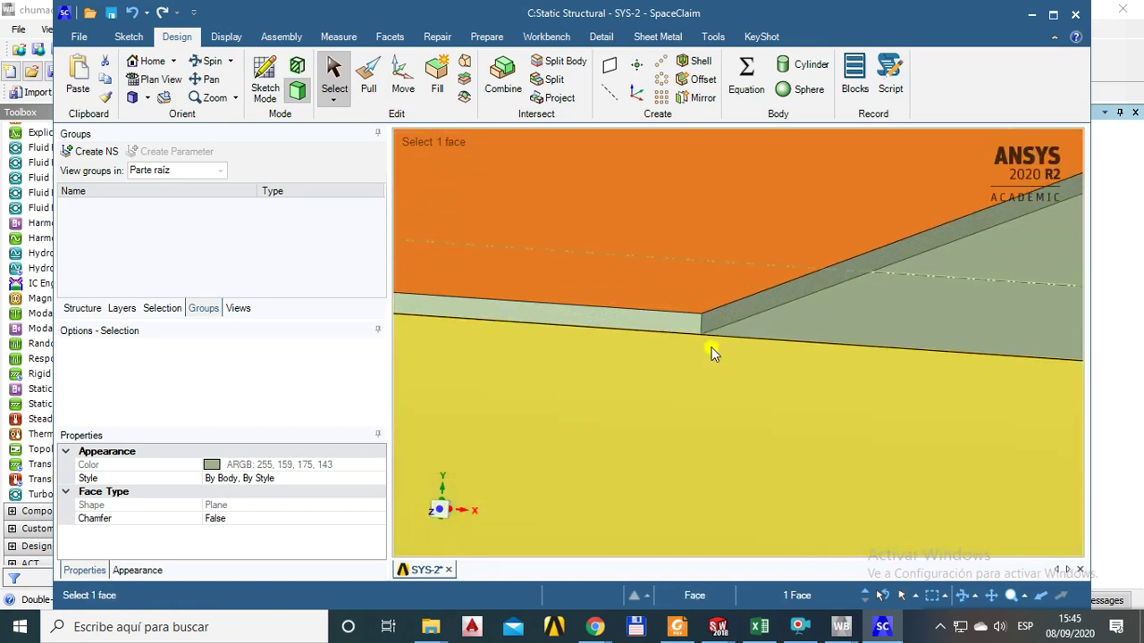
scroll(714, 355, "up", 1)
middle_click_drag(695, 316, 601, 321)
left_click(592, 316)
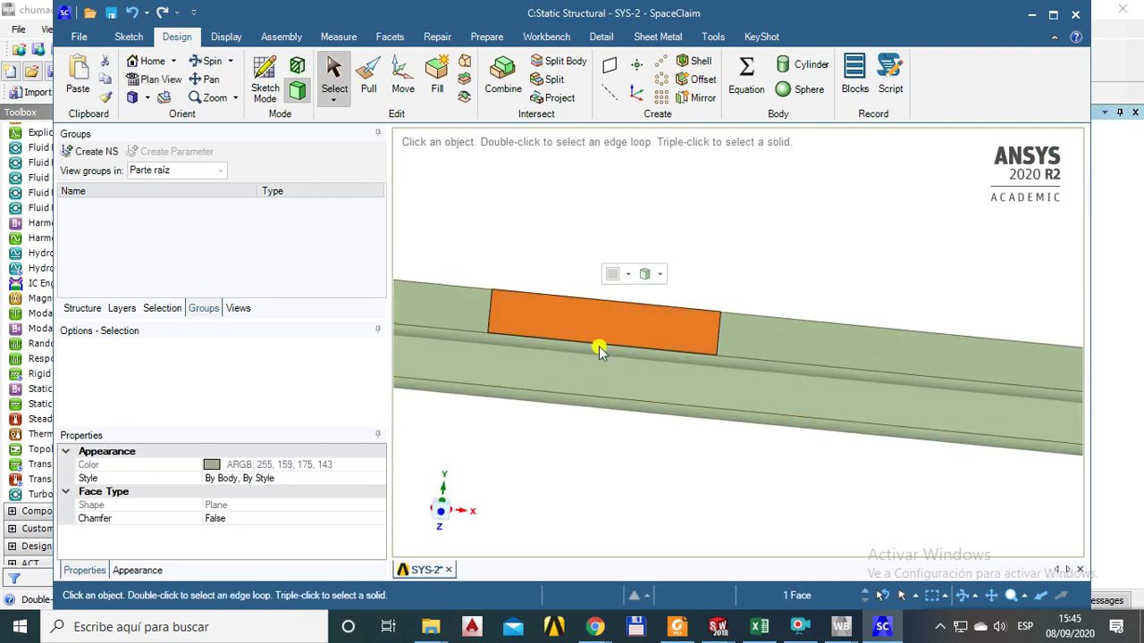
key("Escape")
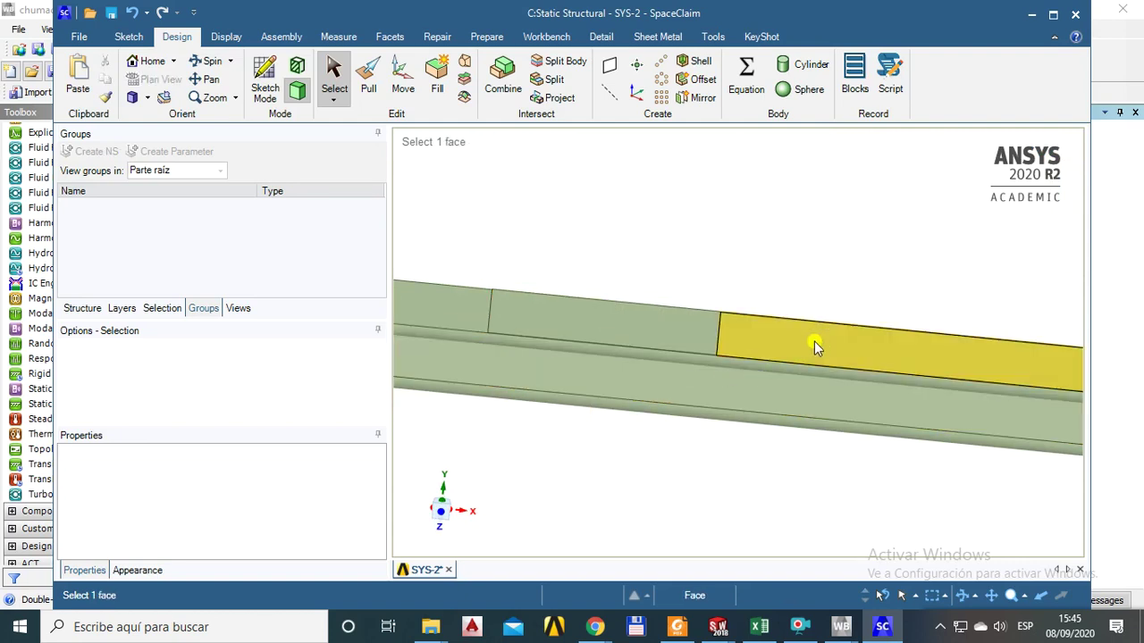
middle_click_drag(704, 338, 658, 408)
middle_click_drag(742, 342, 650, 357)
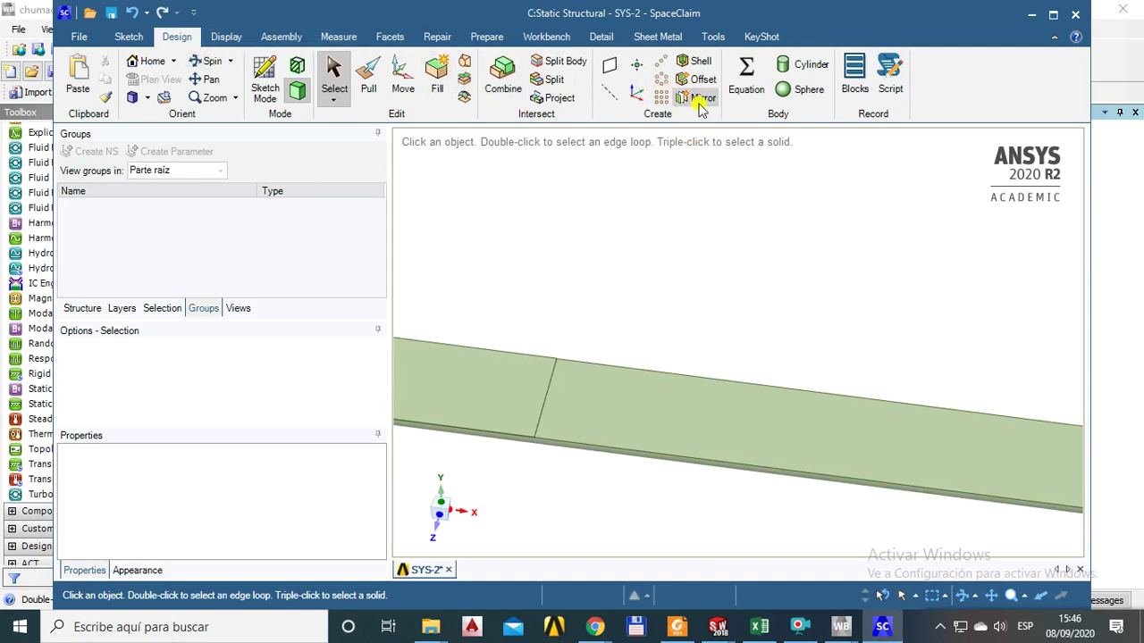
Split the top flange face crosswise at 50 mm from the existing rectangular face's outer edge.
left_click(556, 80)
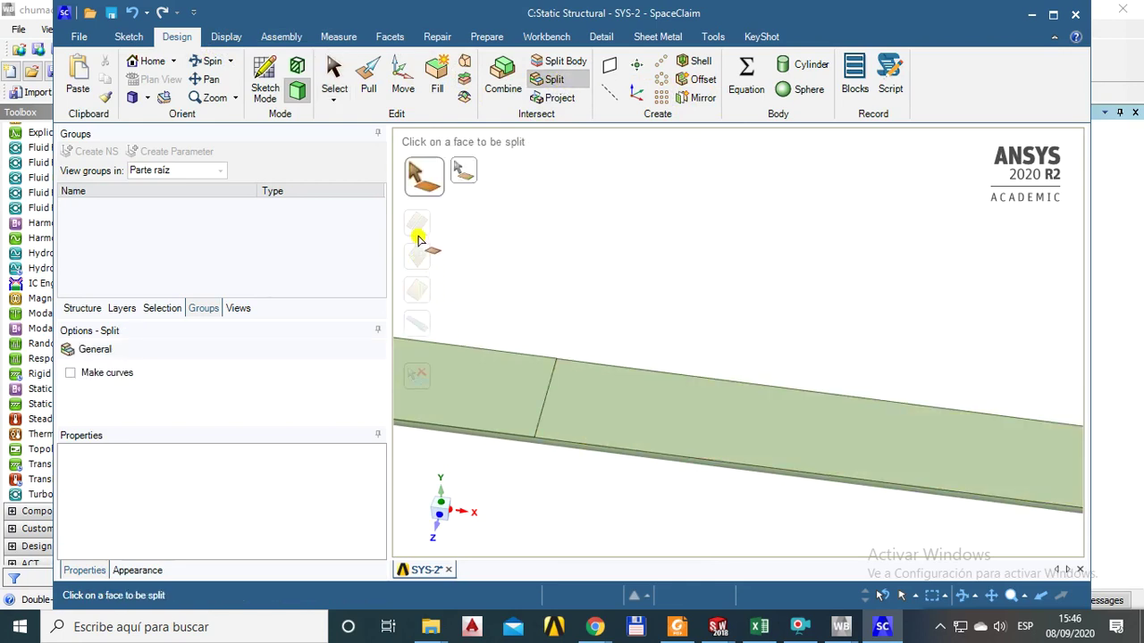
left_click(821, 426)
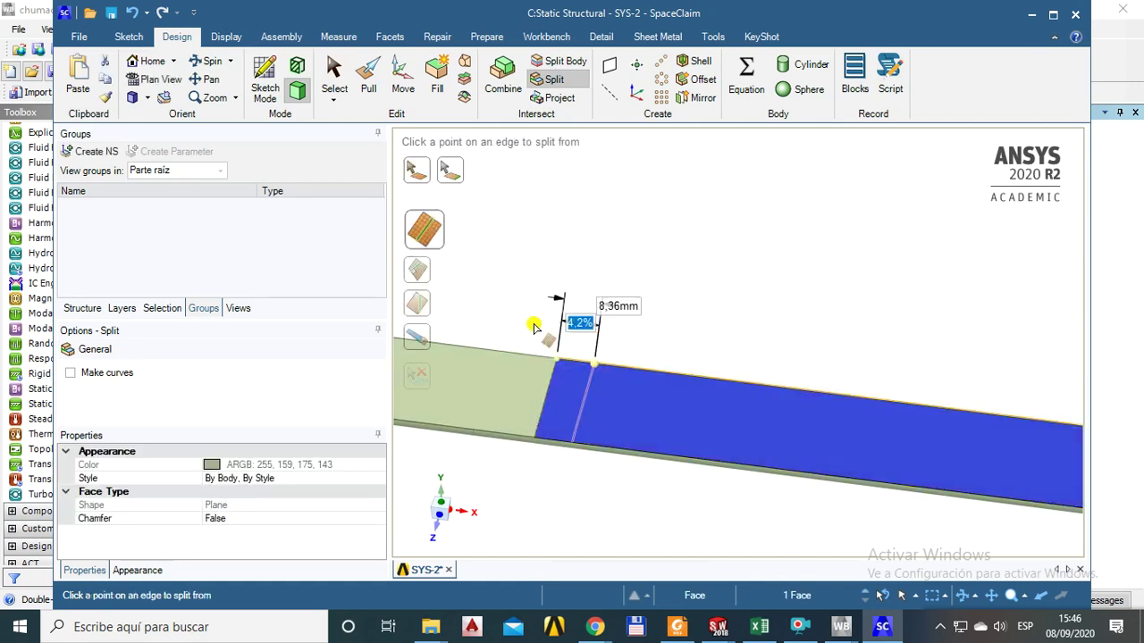
left_click(420, 272)
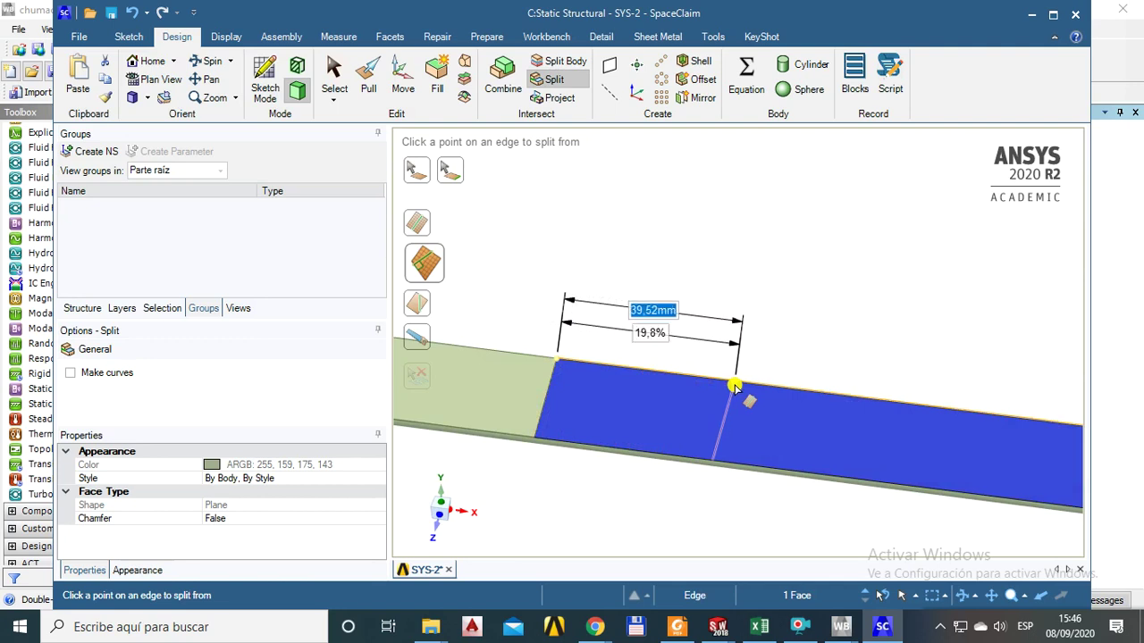
type("50")
key("Return")
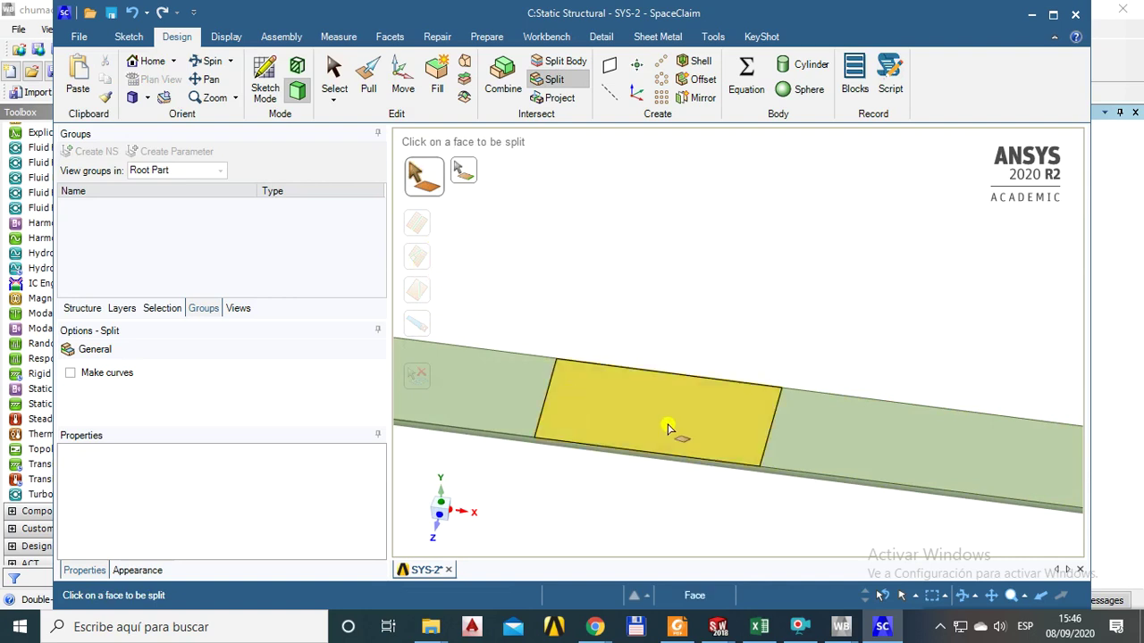
Split the remaining outer top flange face crosswise once more and leave the Split tool.
left_click(846, 433)
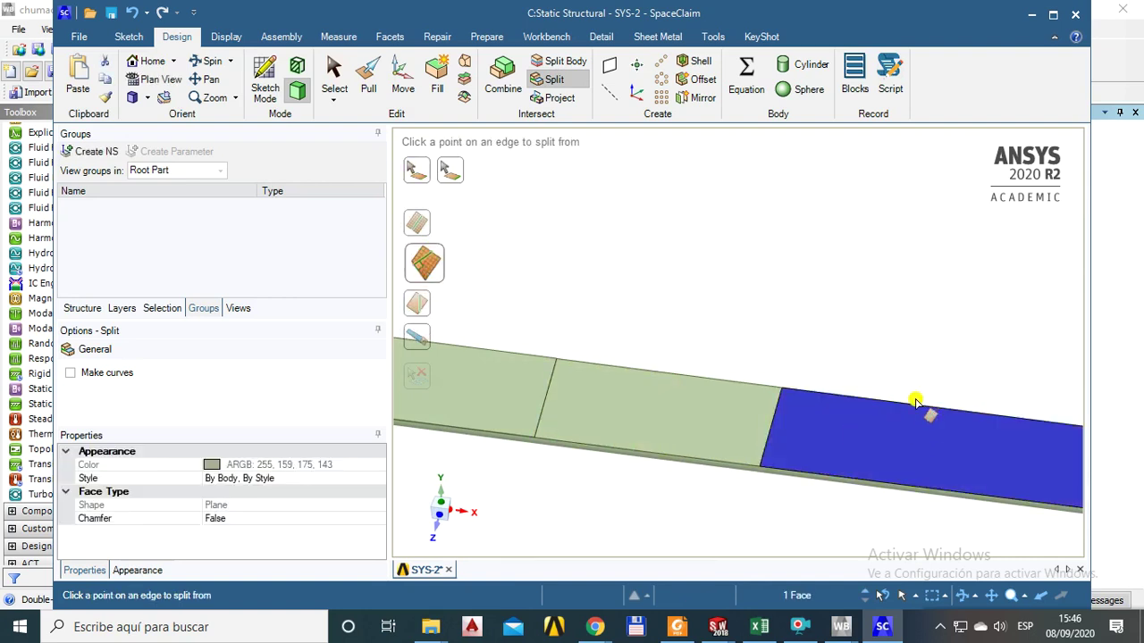
left_click(986, 418)
key("Escape")
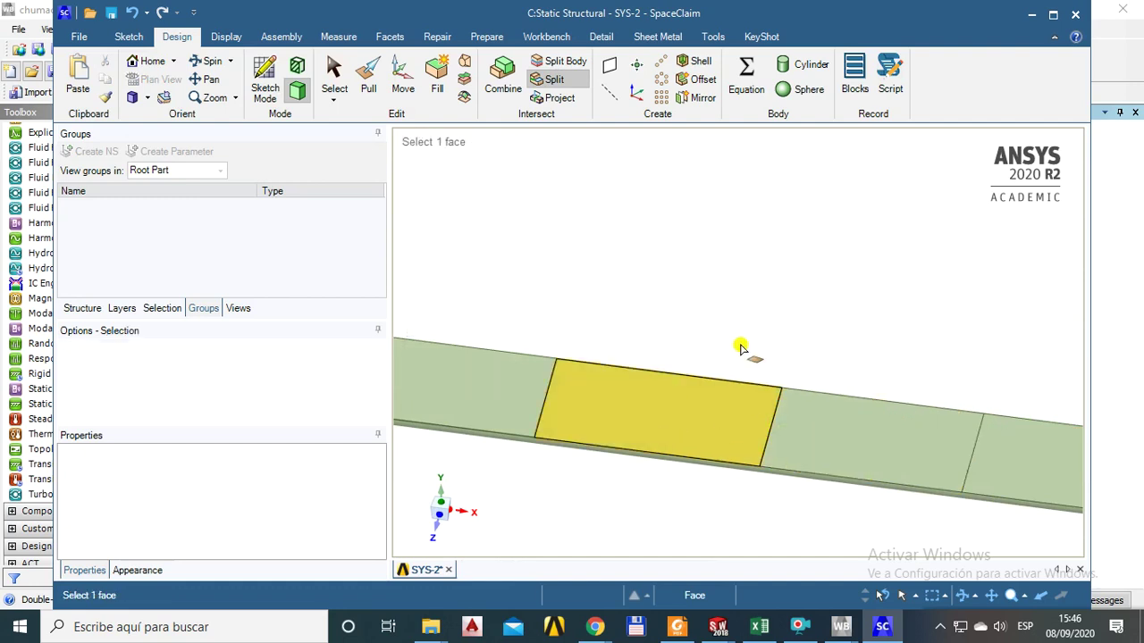
Check the separate rectangular faces along the horizontal bar's top flange by selecting them individually.
left_click(839, 433)
left_click(701, 425)
left_click(840, 451)
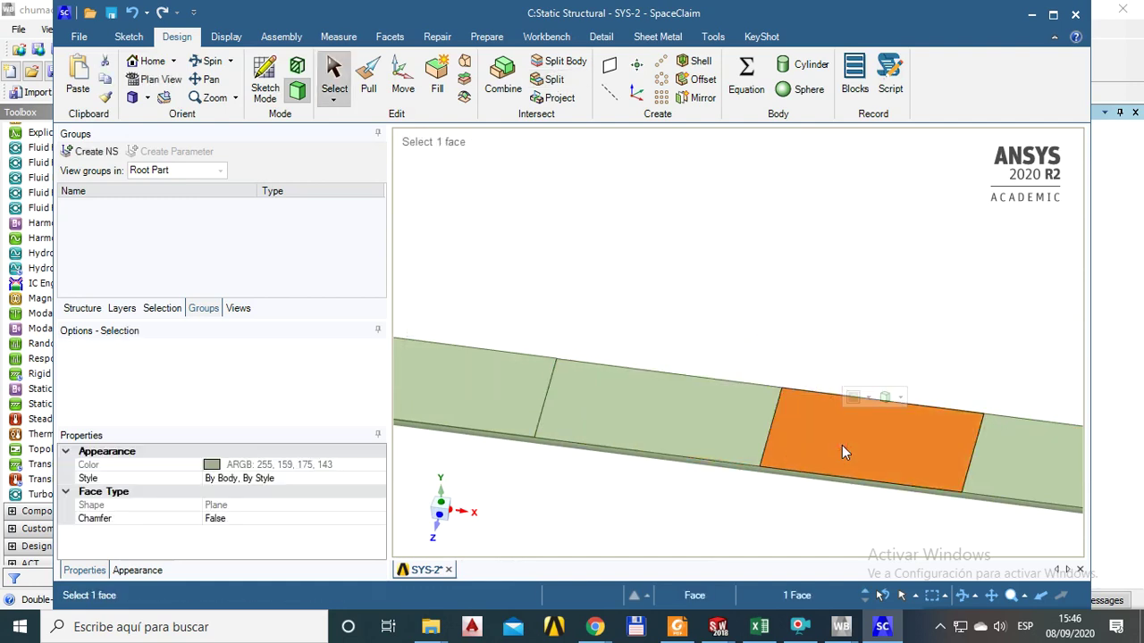
scroll(825, 464, "up", 3)
scroll(823, 462, "down", 3)
middle_click_drag(816, 464, 827, 437)
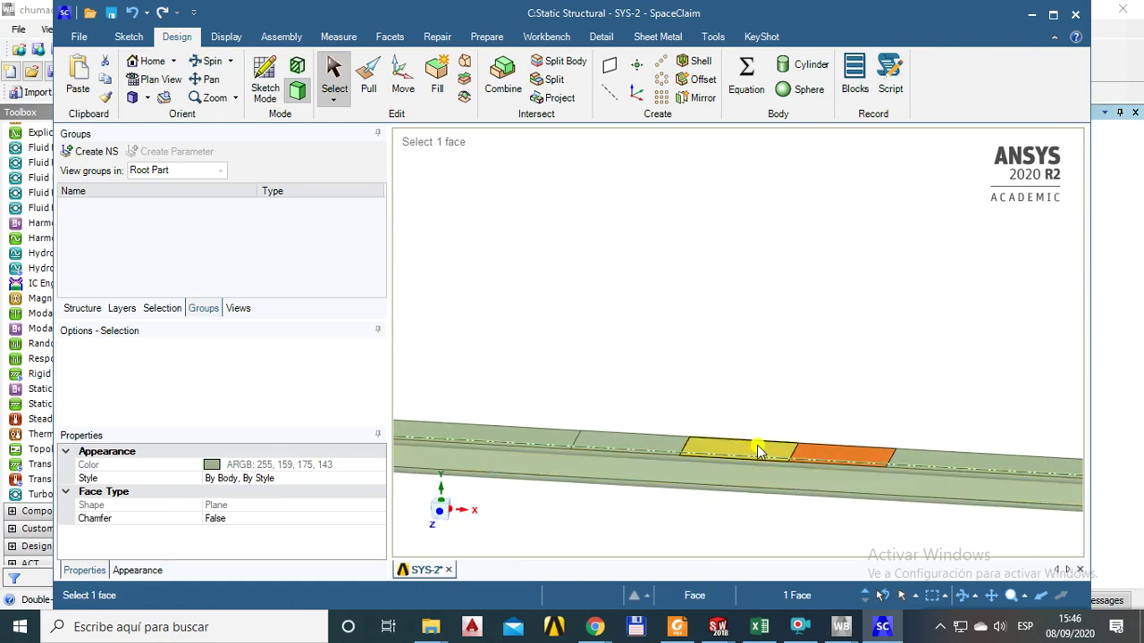
left_click(623, 442)
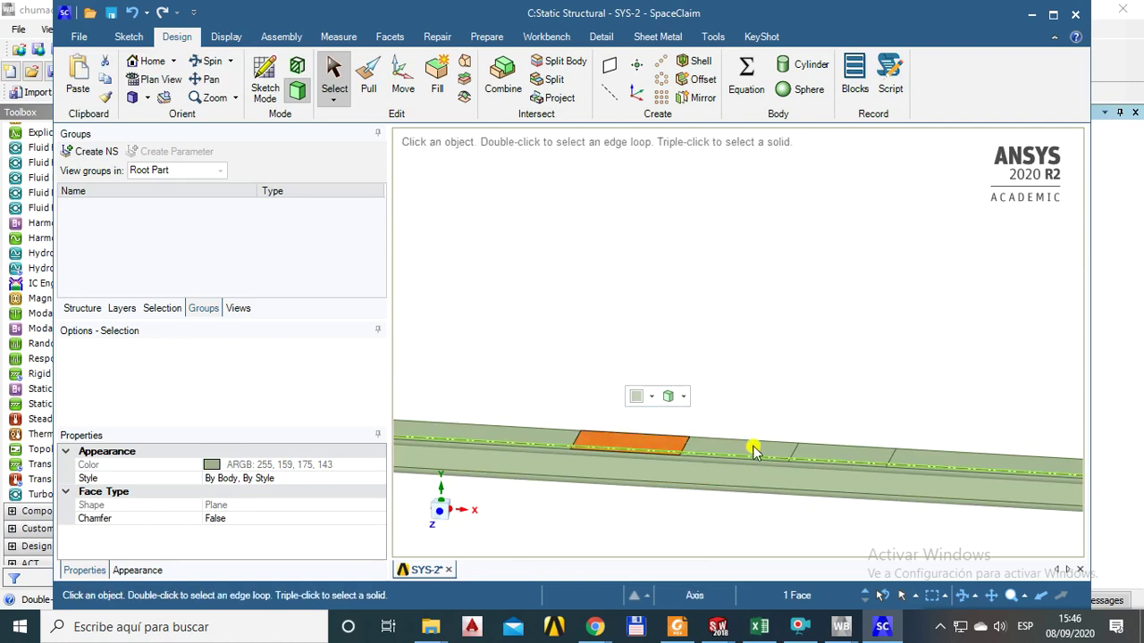
left_click(746, 385)
middle_click_drag(748, 388, 756, 482)
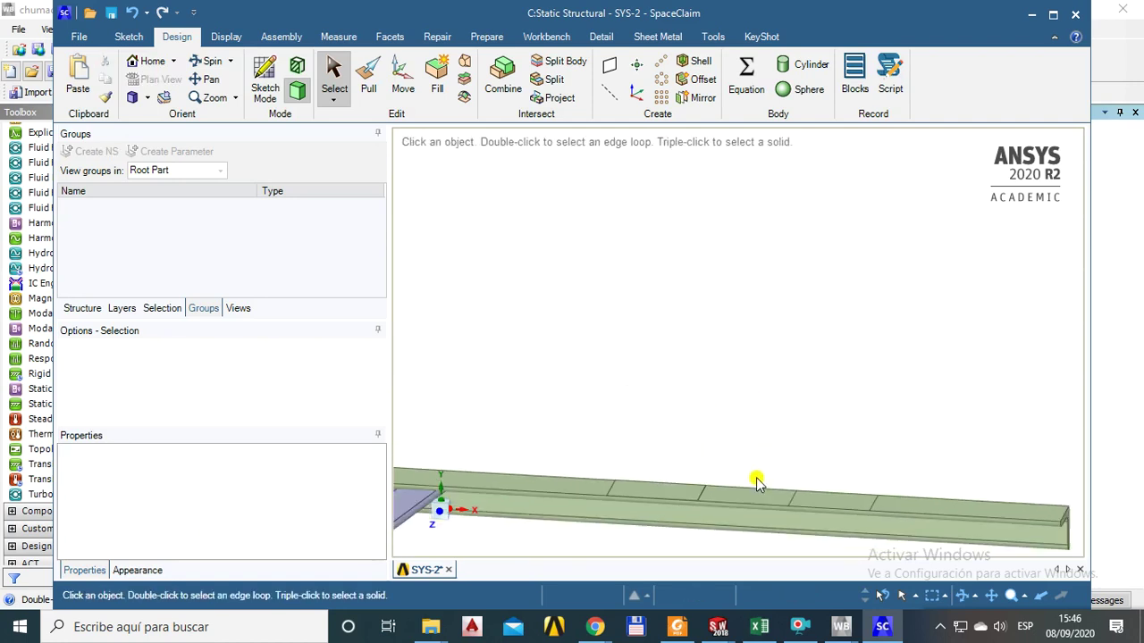
Save the split geometry, close SpaceClaim and open the Model of Static Structural system C in Mechanical.
scroll(536, 487, "down", 3)
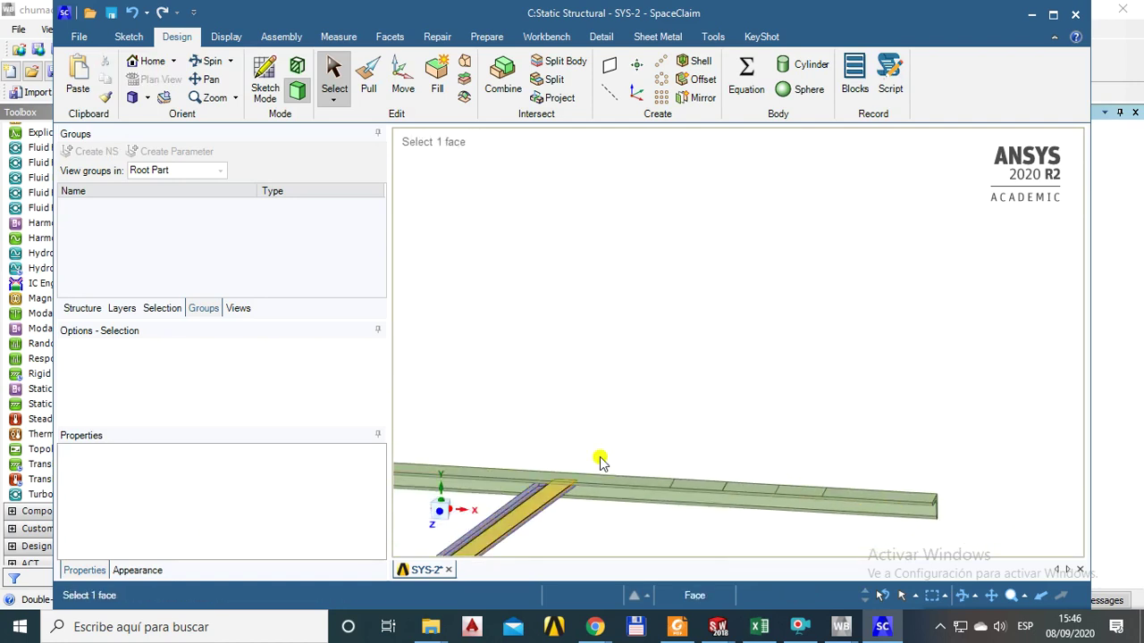
left_click(871, 494)
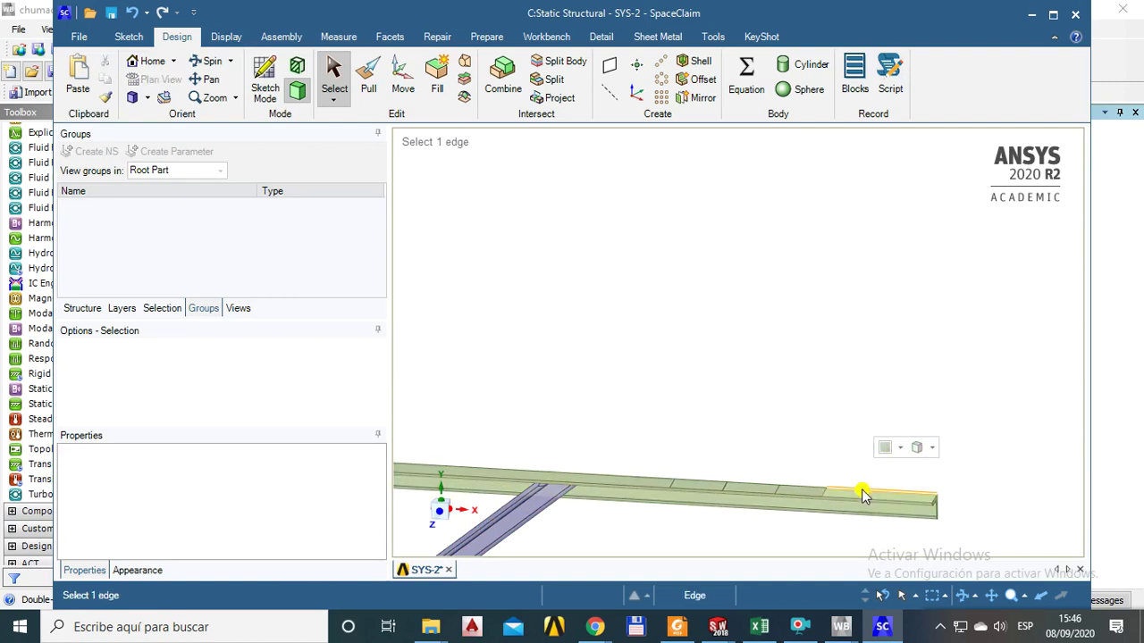
left_click(816, 387)
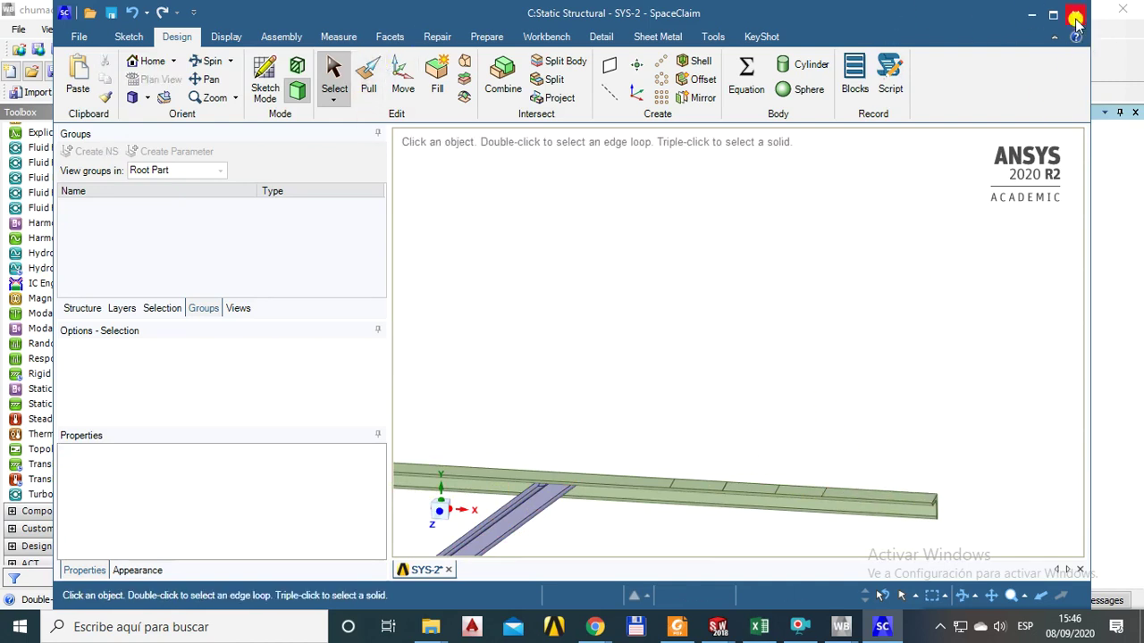
key("ctrl+s")
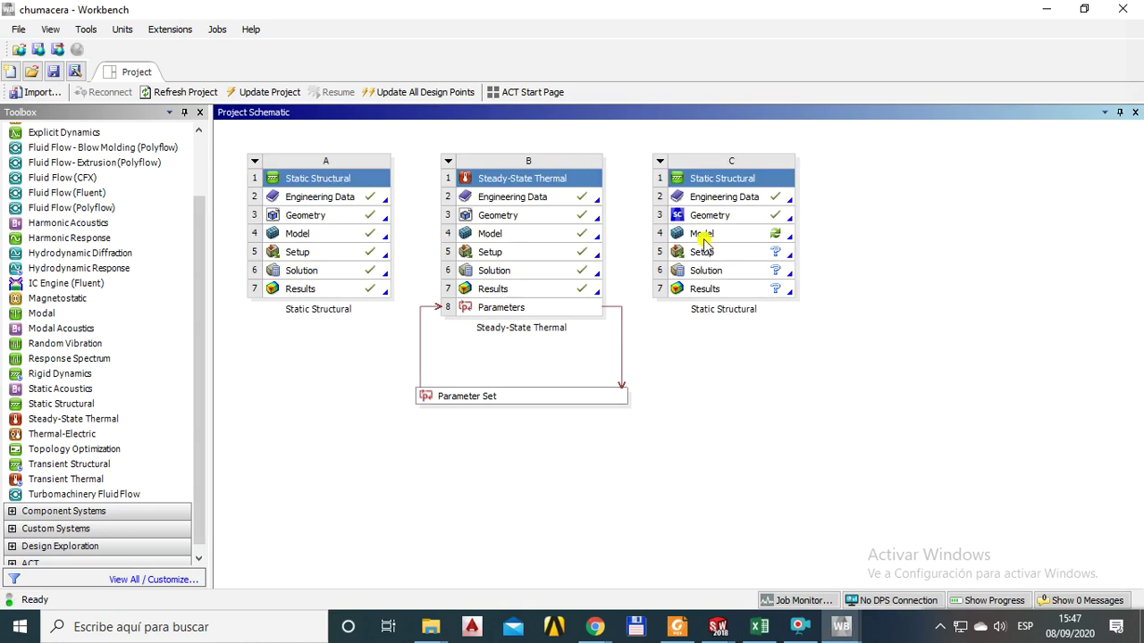
left_click(712, 236)
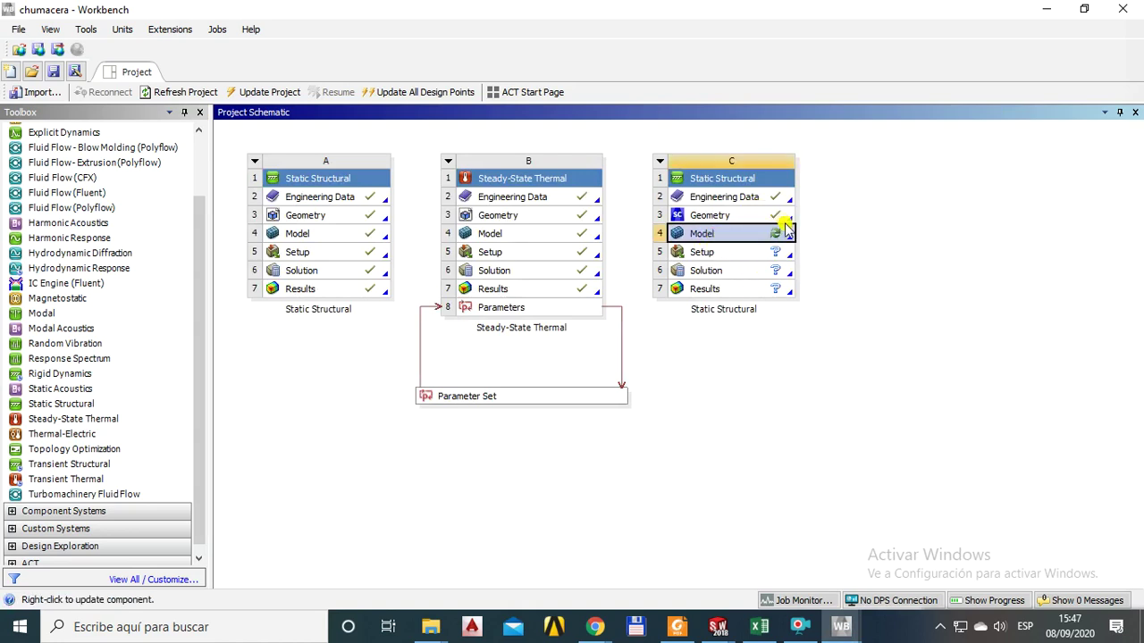
double_click(706, 235)
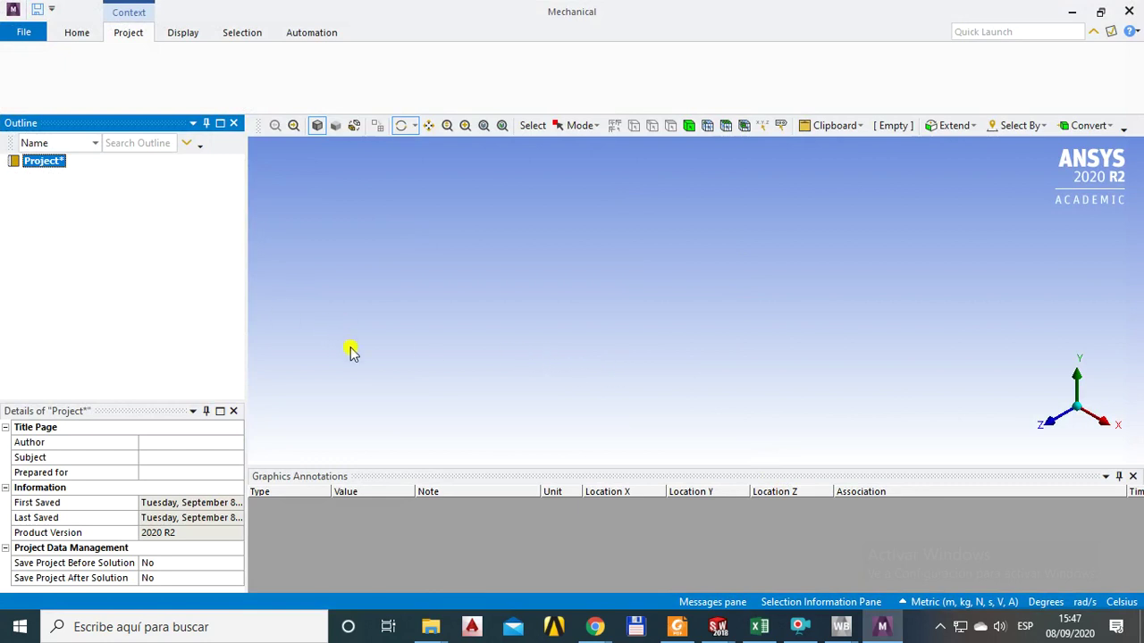
left_click(454, 395)
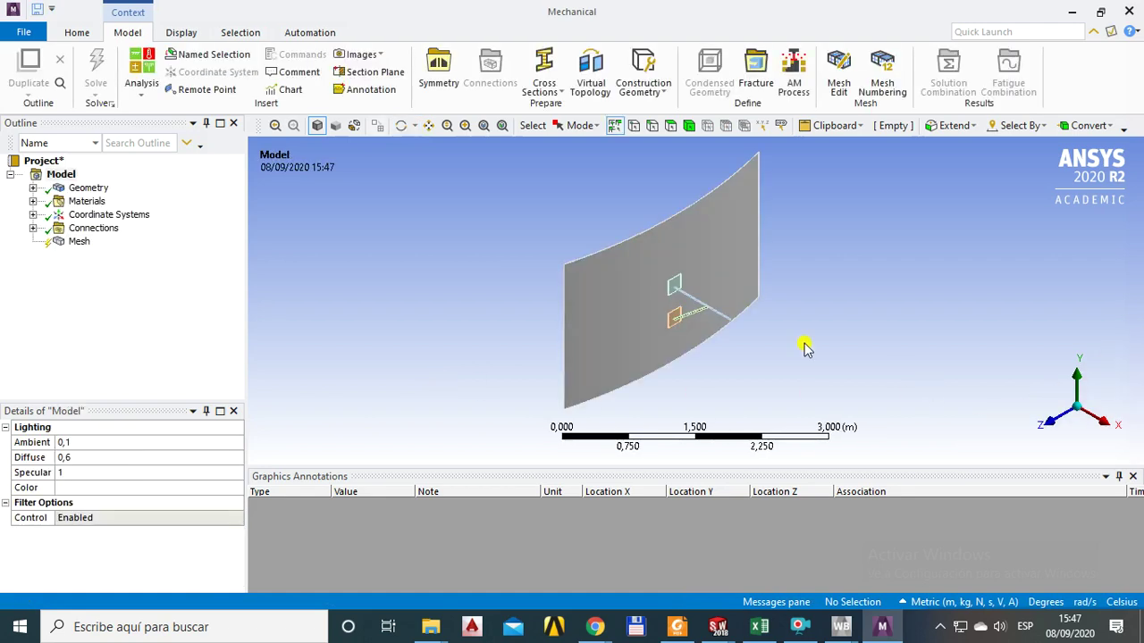
Check the imported tank support bodies by selecting several components of the geometry one by one.
middle_click_drag(687, 337, 755, 315)
scroll(730, 302, "up", 4)
left_click(88, 188)
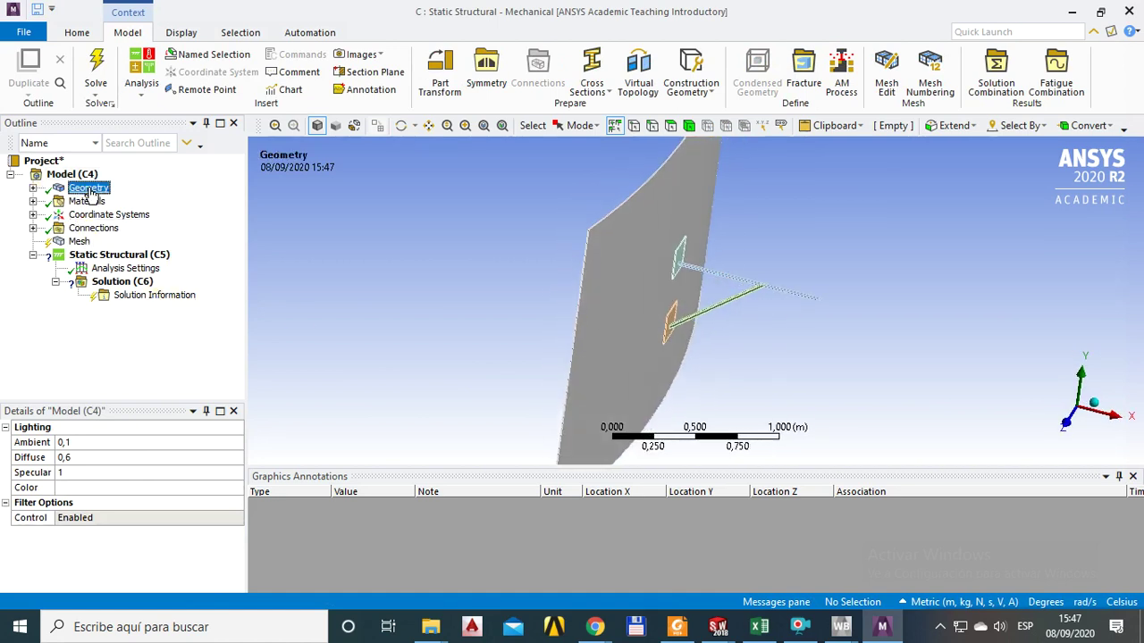
left_click(33, 187)
left_click(139, 203)
left_click(138, 215)
left_click(152, 241)
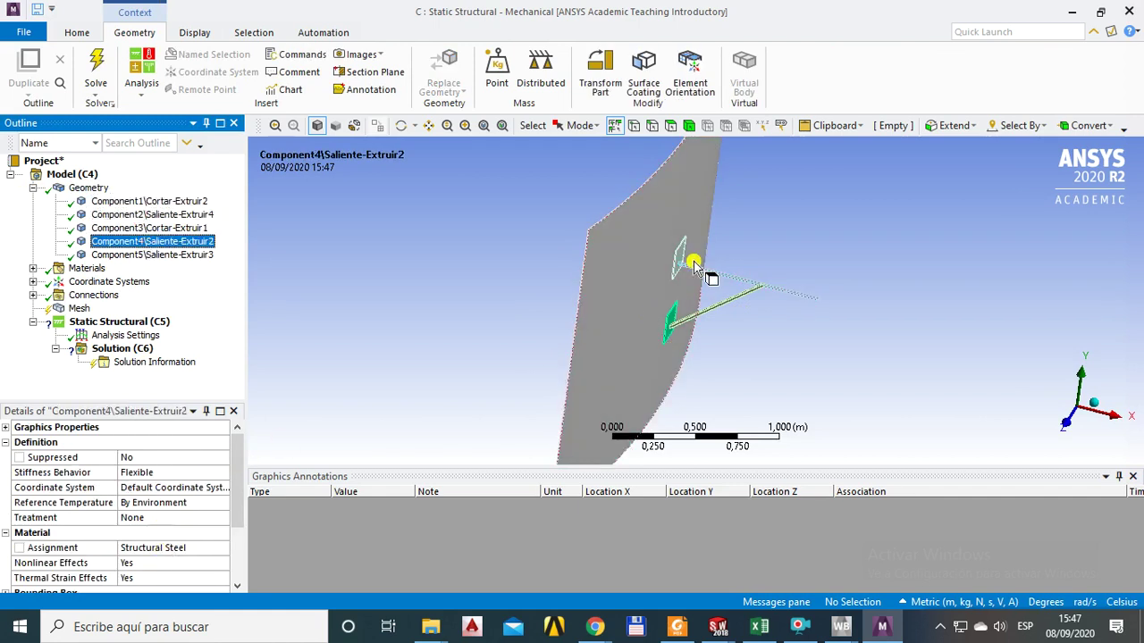
Inspect the first automatic contact region where the horizontal bar meets the tank wall and plate.
left_click(33, 294)
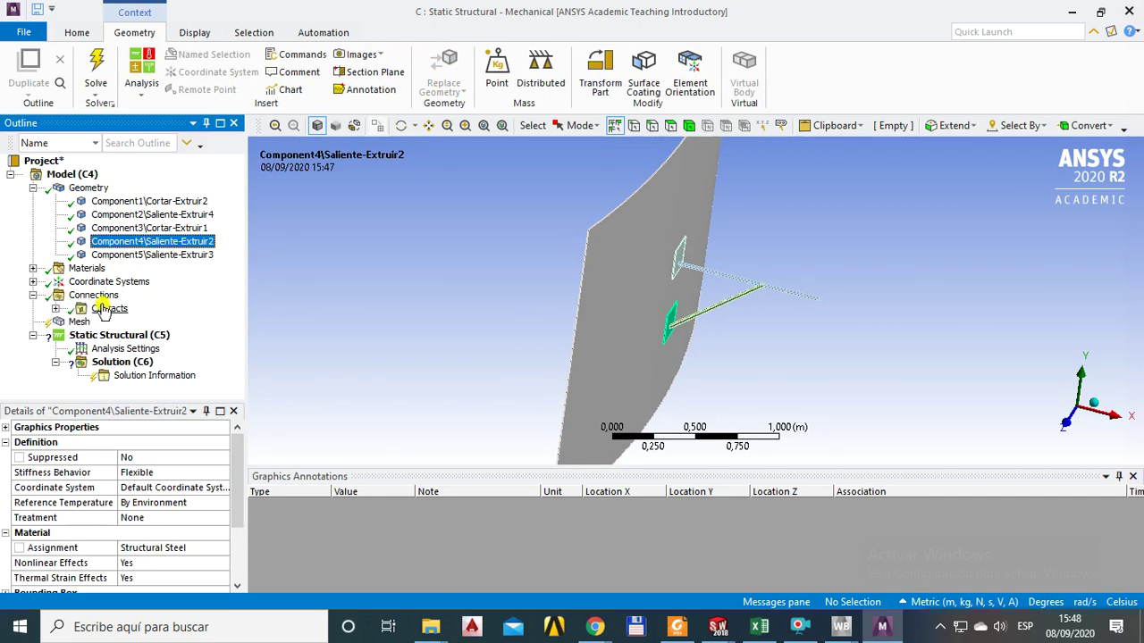
left_click(55, 308)
left_click(143, 310)
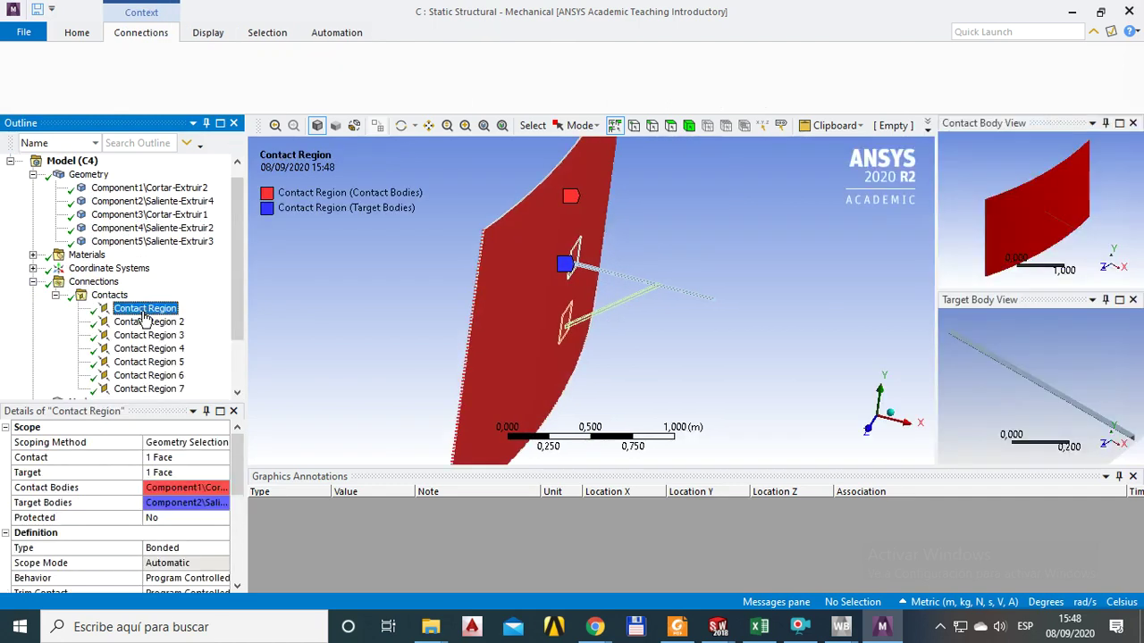
mouse_move(624, 333)
middle_mouse_down()
mouse_move(626, 288)
mouse_move(646, 309)
mouse_move(616, 316)
mouse_move(576, 289)
mouse_move(635, 347)
middle_mouse_up()
scroll(576, 288, "up", 3)
scroll(635, 347, "up", 4)
middle_click_drag(572, 314, 613, 295)
Compare the first contact region's contact and target faces in the separate body views, and select the bar and wall faces.
middle_click_drag(1034, 374, 1091, 387)
scroll(1091, 387, "up", 3)
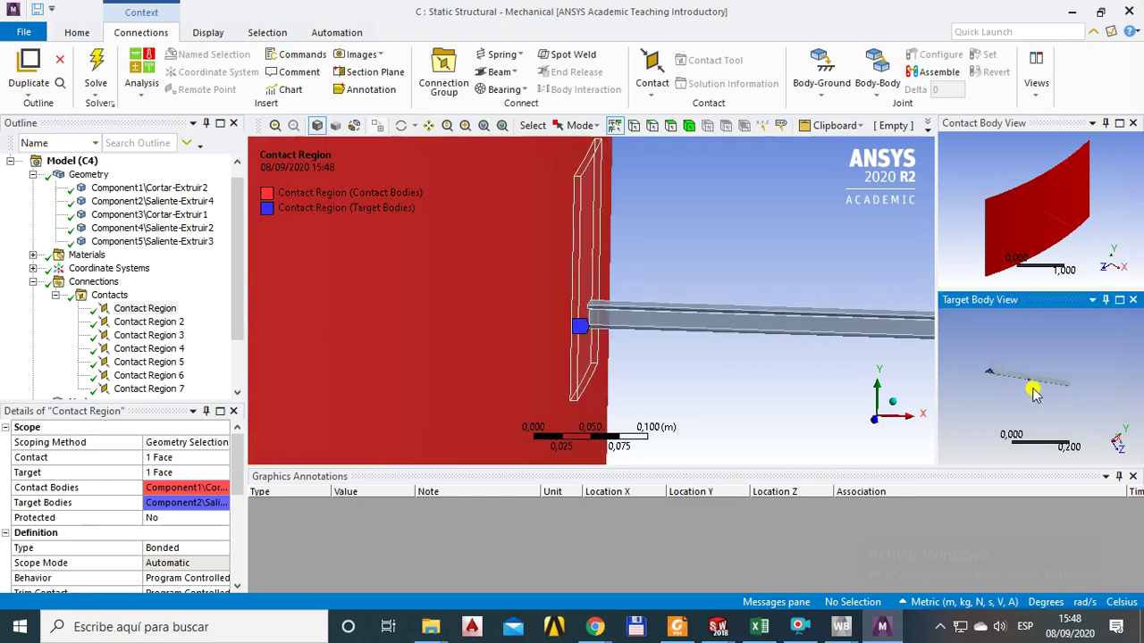
middle_click_drag(986, 382, 1034, 373, "ctrl")
scroll(1063, 348, "up", 3)
middle_click_drag(1057, 223, 1059, 221)
scroll(1058, 222, "down", 3)
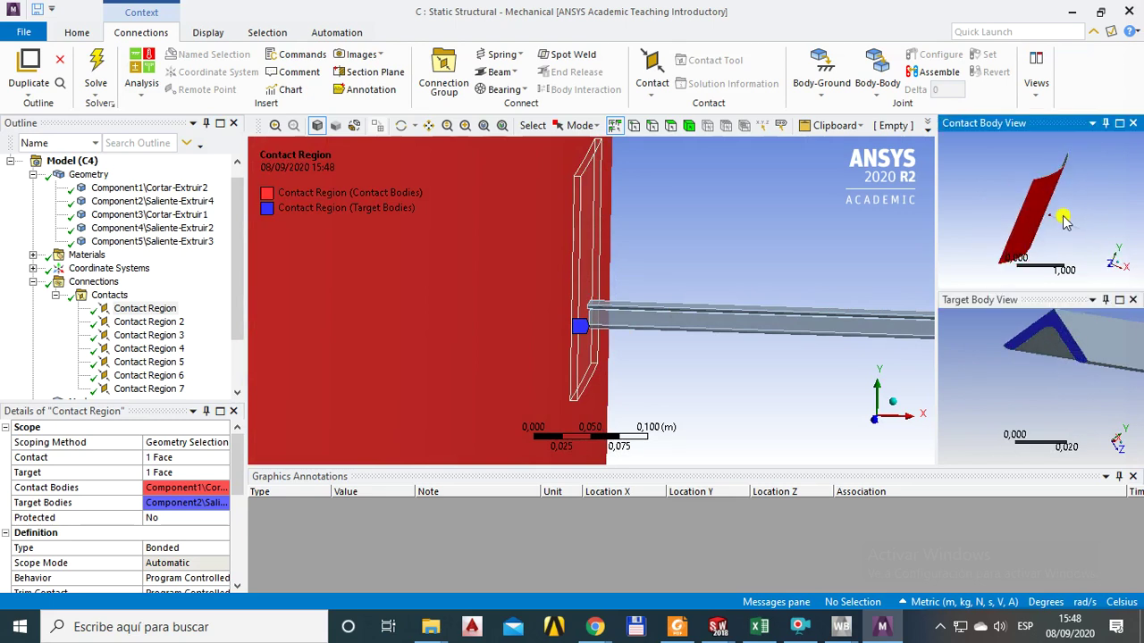
left_click(726, 328)
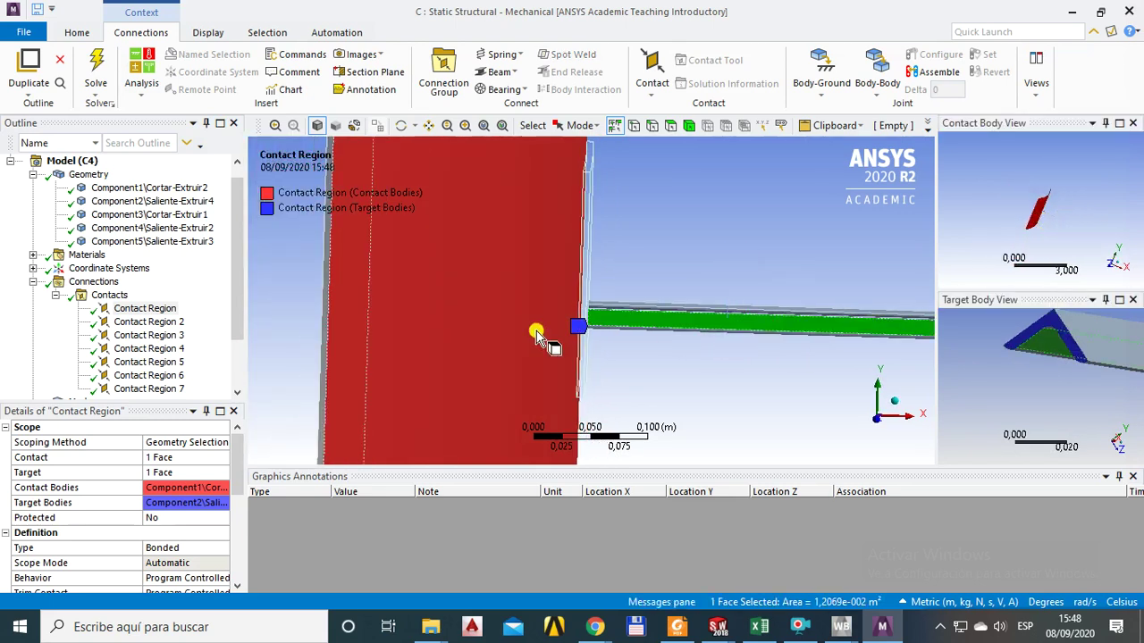
left_click(503, 325)
left_click(688, 384)
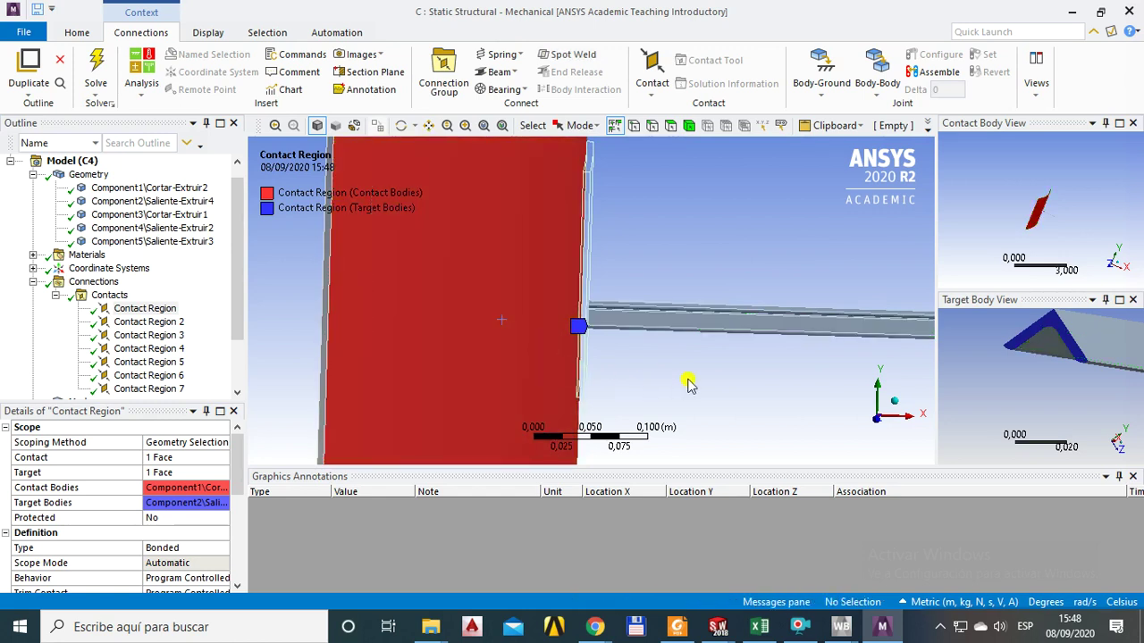
Examine the first contact region again, checking the plate between the tank wall and the horizontal bar's end.
left_click(108, 295)
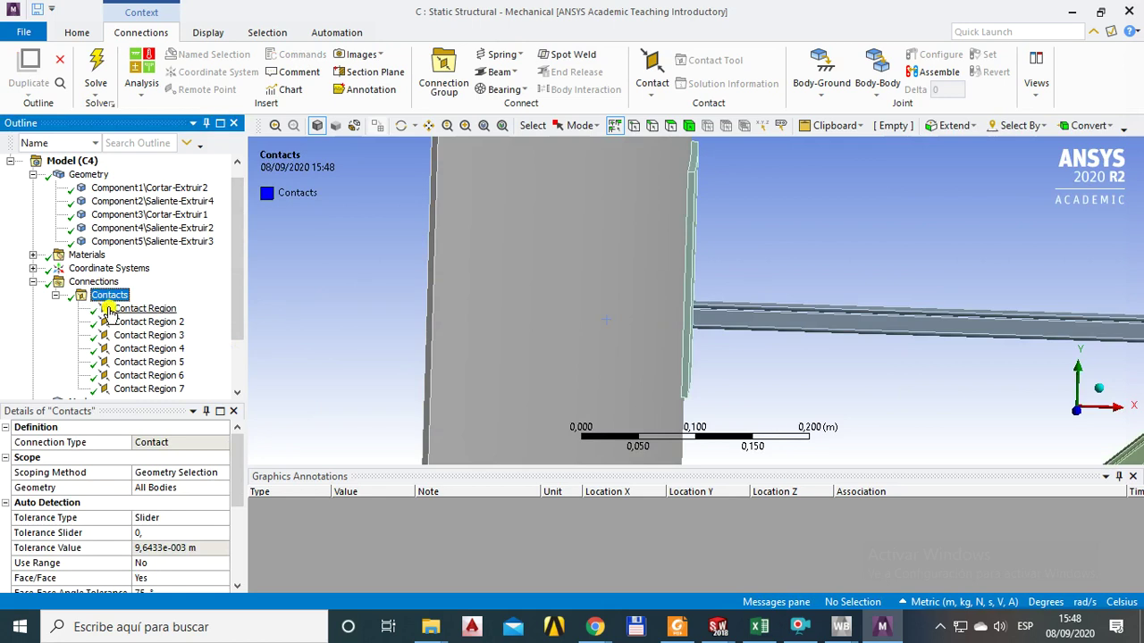
left_click(177, 309)
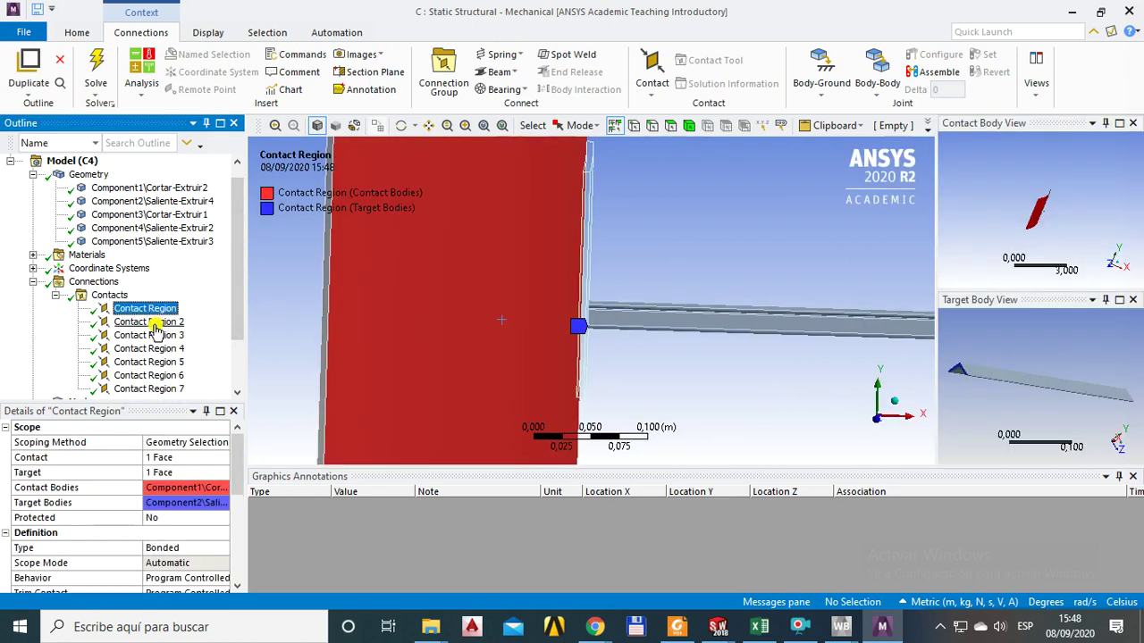
left_click(132, 310)
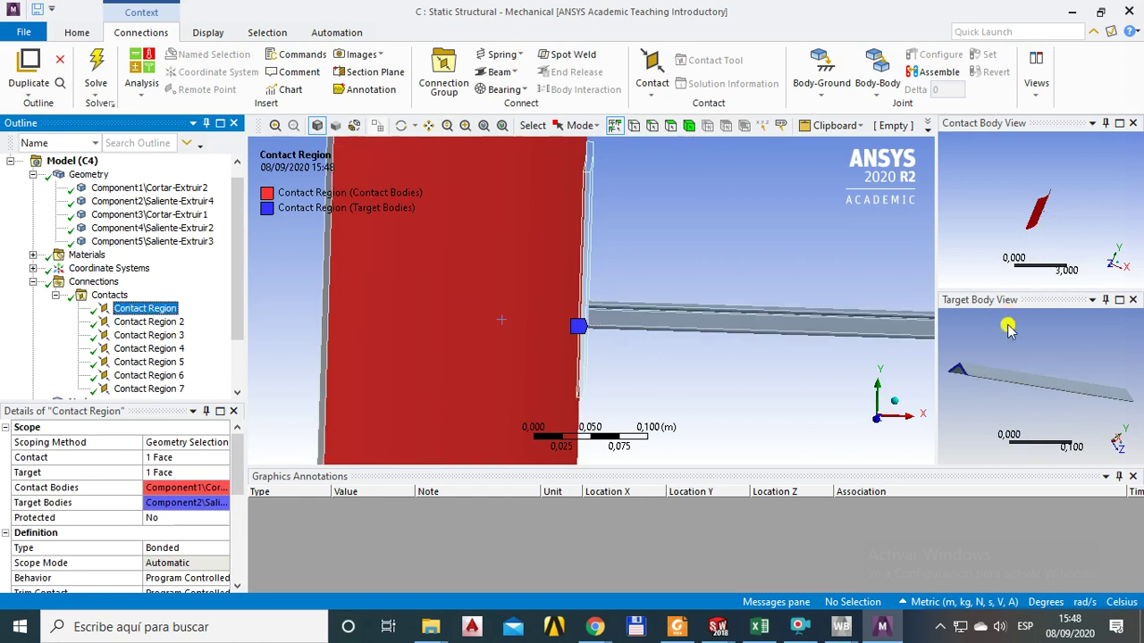
middle_click_drag(986, 373, 1003, 419, "ctrl")
scroll(1028, 369, "up", 5)
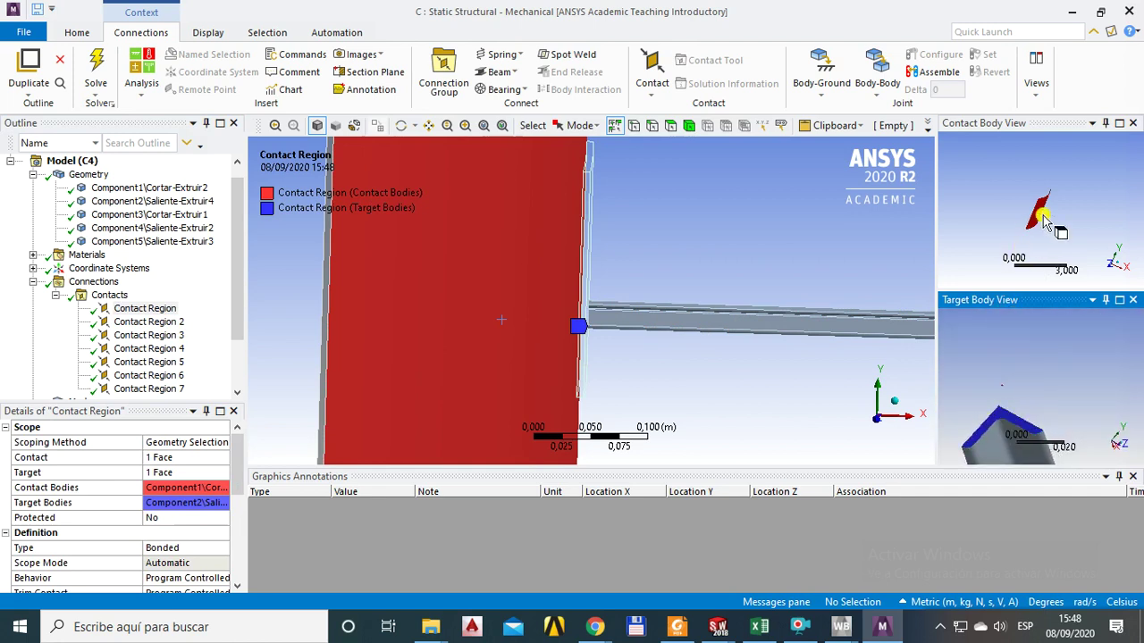
scroll(1046, 221, "up", 3)
mouse_move(1046, 222)
middle_mouse_down()
mouse_move(1046, 205)
mouse_move(1050, 215)
middle_mouse_up()
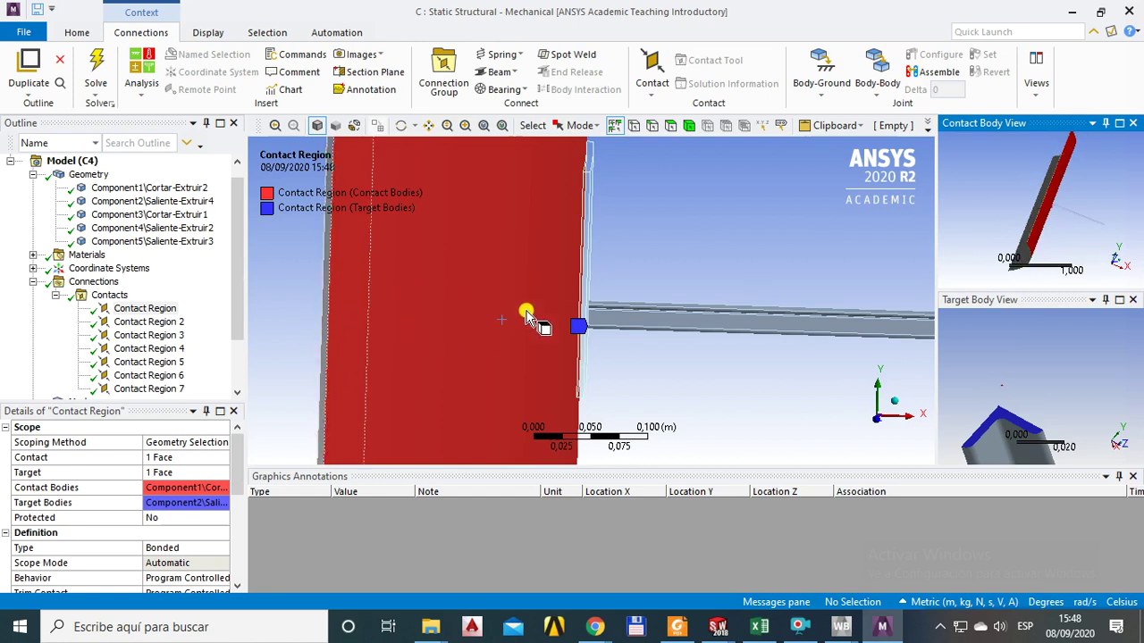
scroll(591, 321, "up", 3)
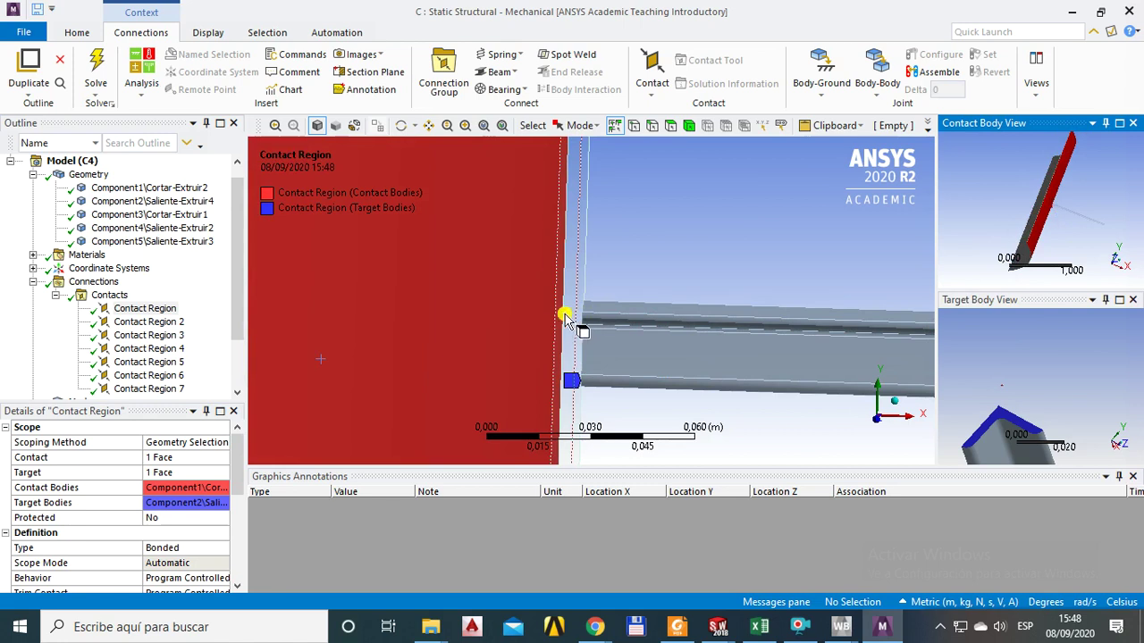
middle_click_drag(564, 320, 593, 325)
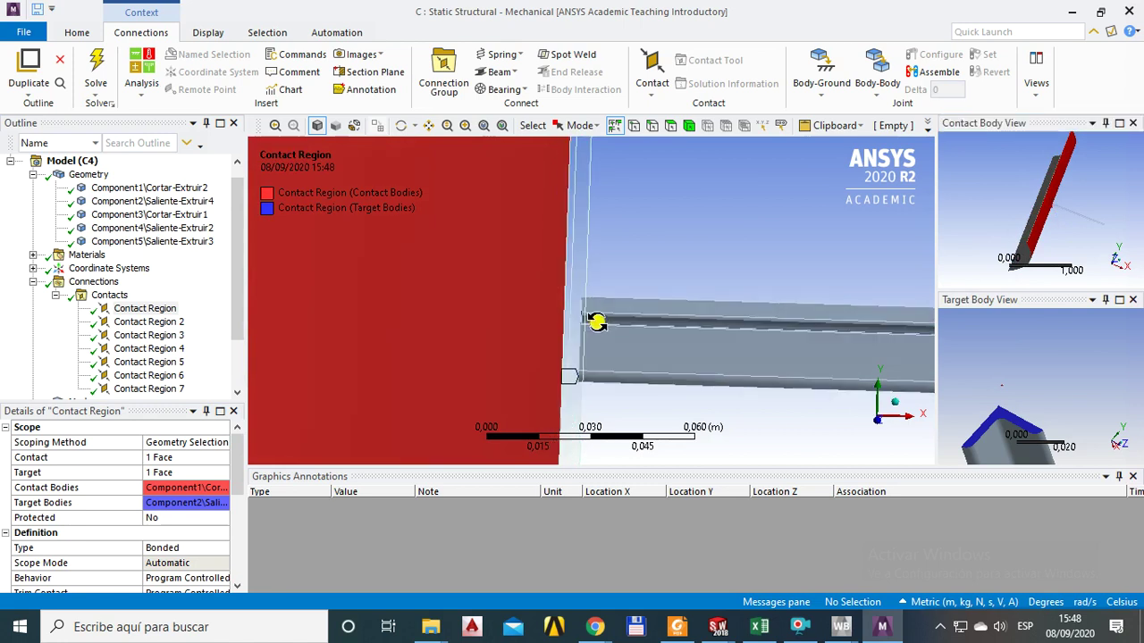
left_click(584, 270)
left_click(594, 291)
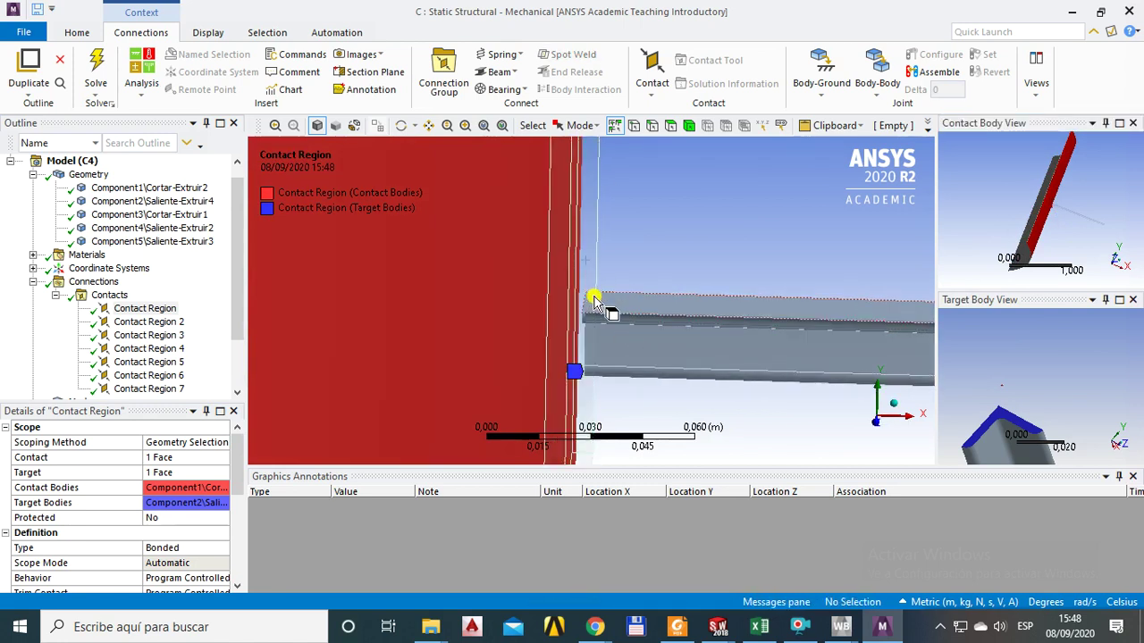
Inspect Contact Region 2 between the tank wall and the inclined brace in the main and body views.
left_click(143, 310)
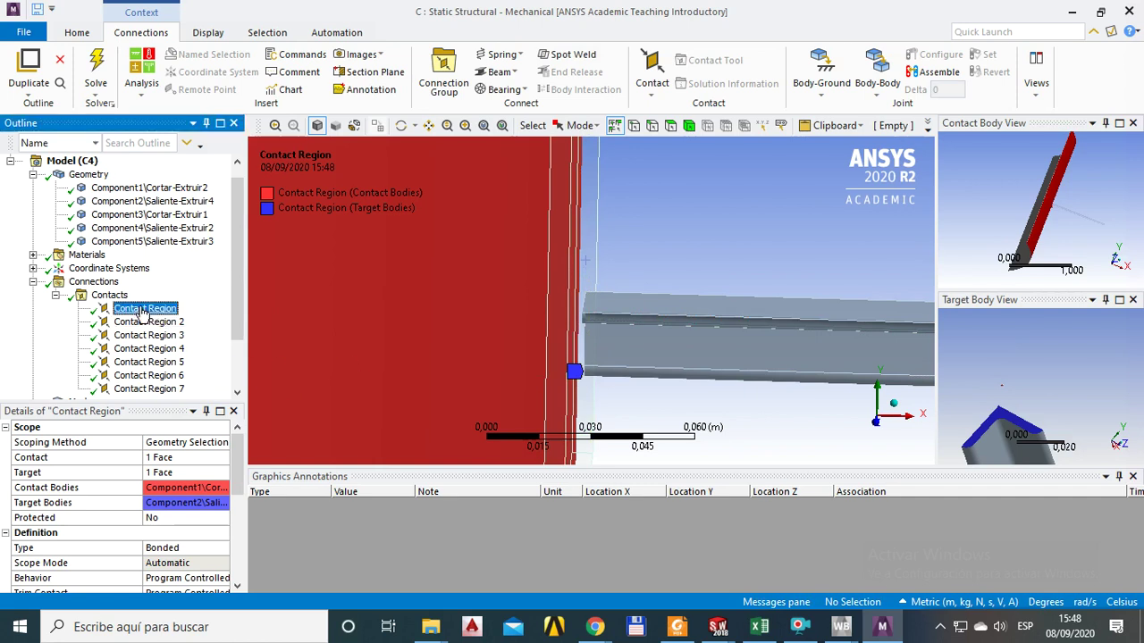
left_click(140, 324)
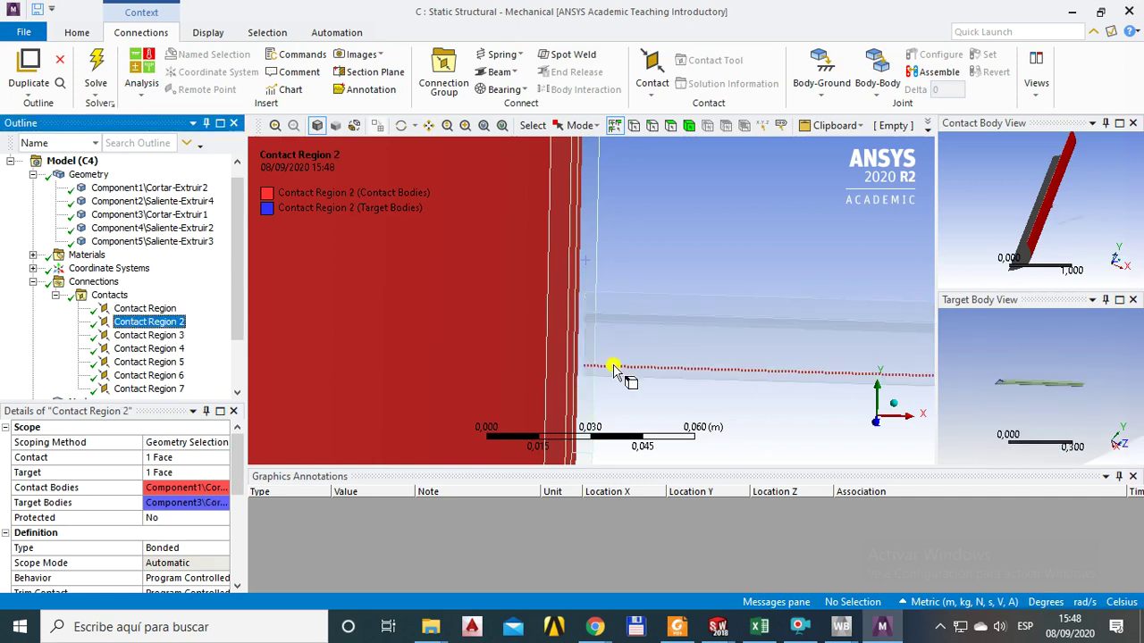
scroll(617, 373, "down", 2)
middle_click_drag(620, 376, 649, 265, "ctrl")
mouse_move(985, 396)
middle_mouse_down()
mouse_move(1029, 396)
mouse_move(991, 376)
mouse_move(992, 390)
middle_mouse_up()
middle_click_drag(1034, 274, 1026, 248)
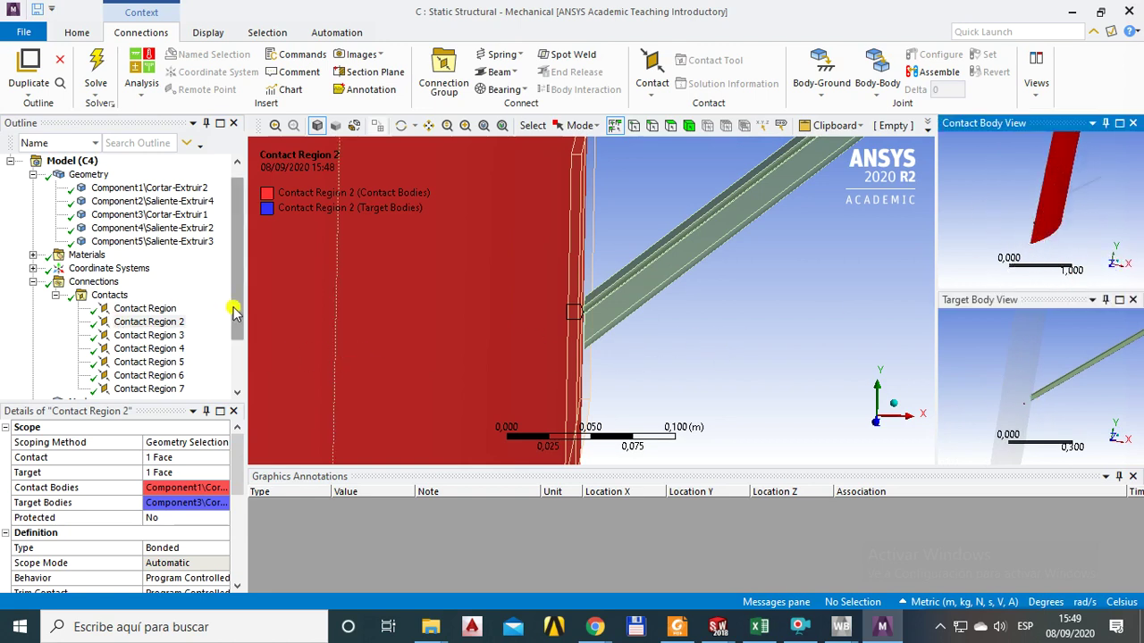
Review the Contacts group's auto-detection tolerance settings and check the plate's thickness by picking its corner vertex.
scroll(232, 309, "down", 1)
left_click(107, 282)
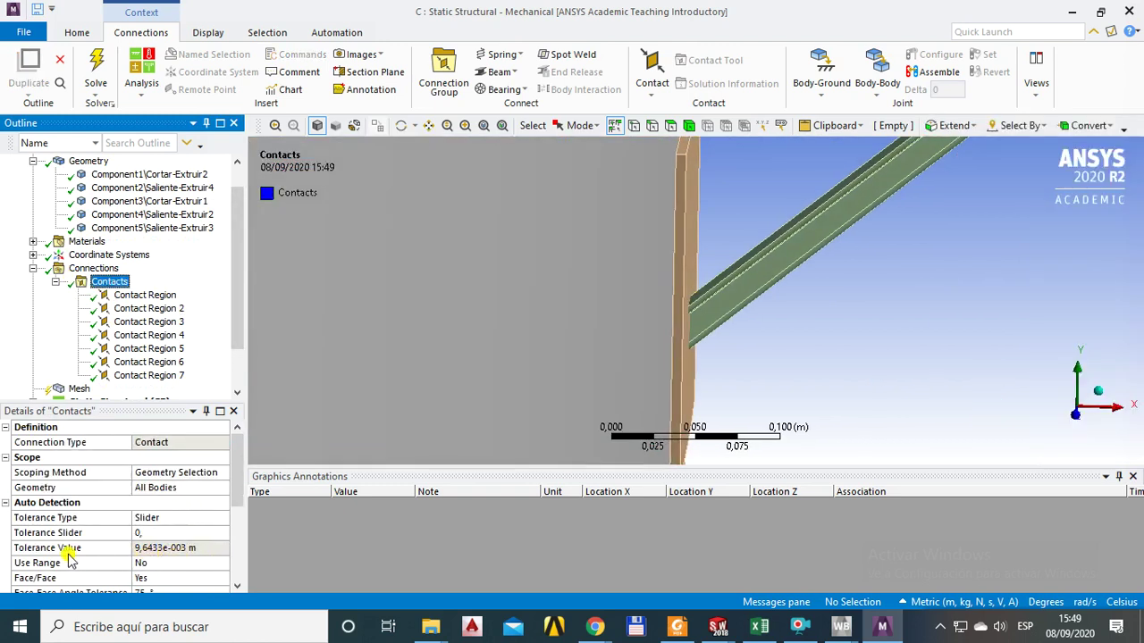
left_click_drag(235, 492, 235, 507)
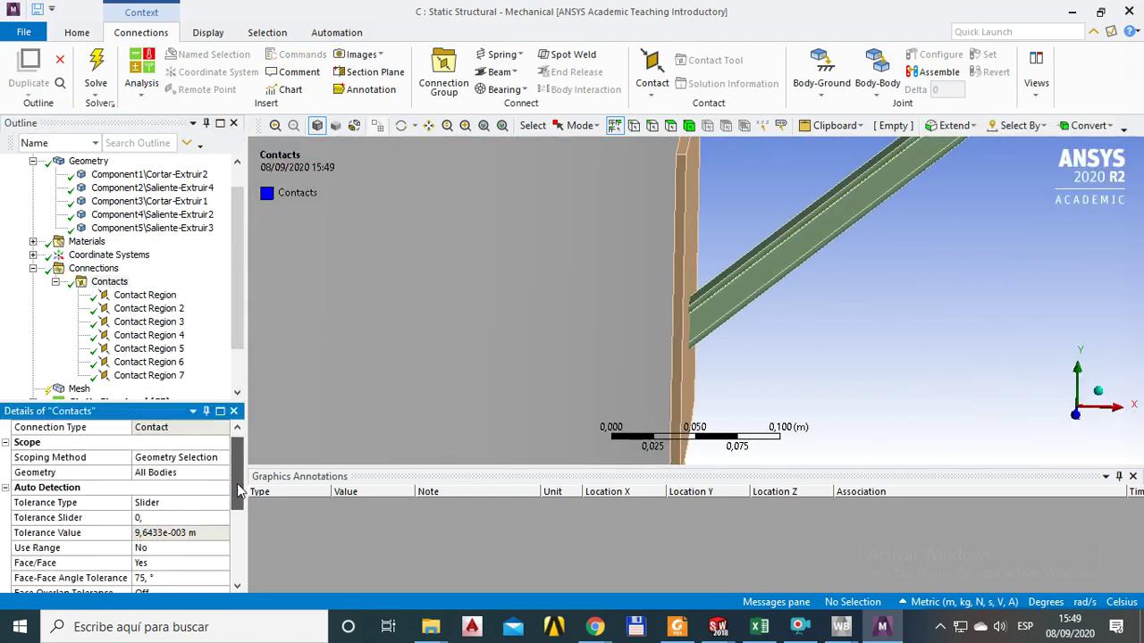
left_click(107, 282)
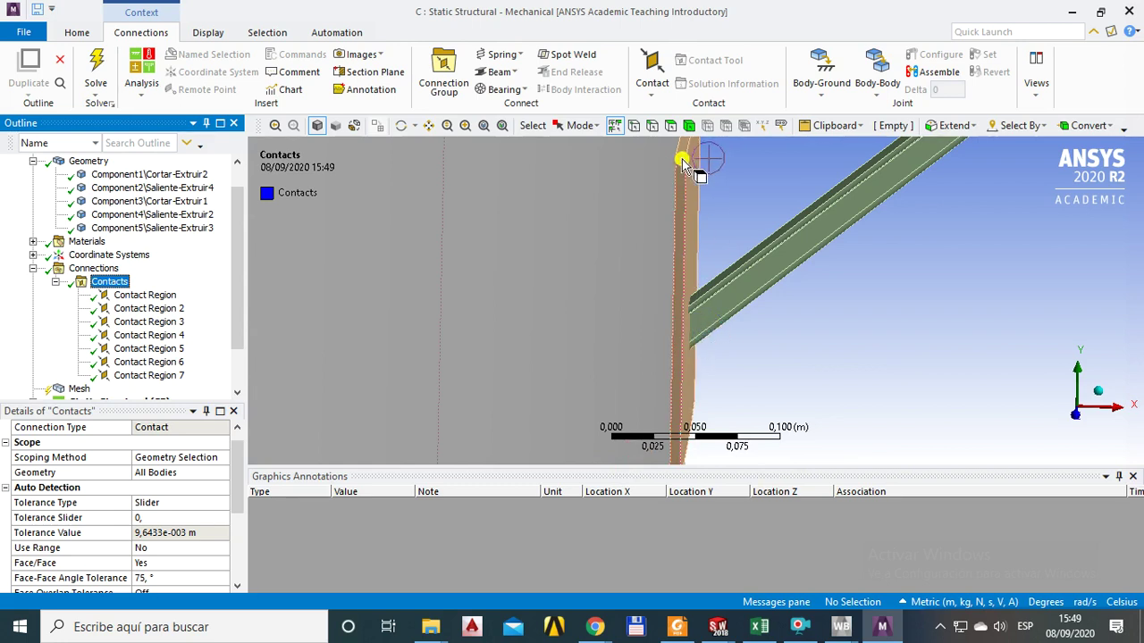
left_click(651, 125)
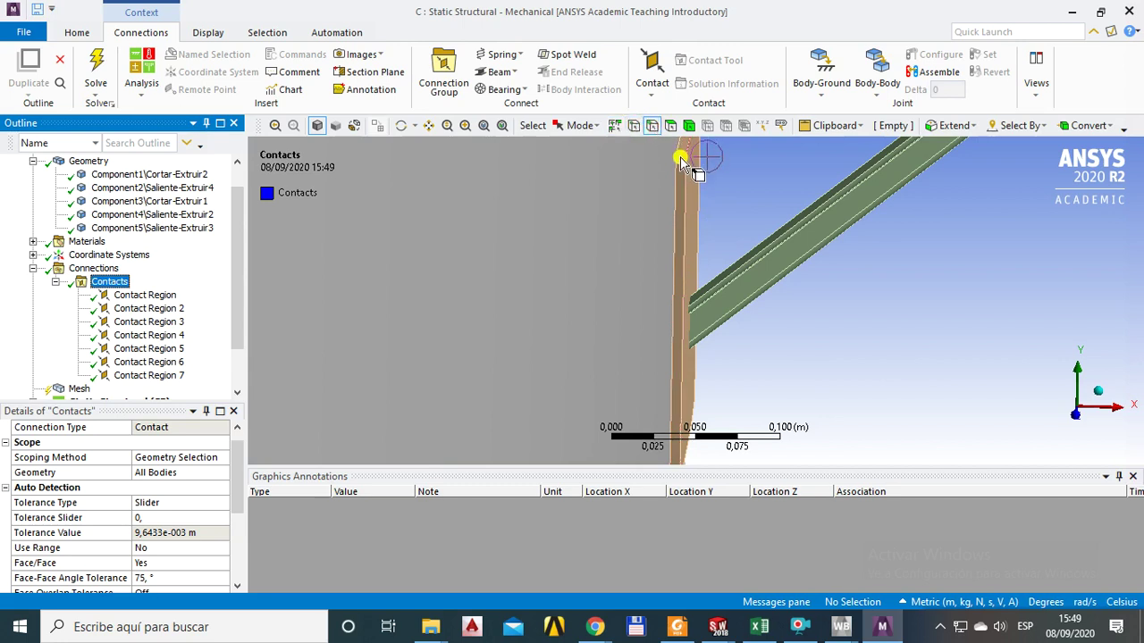
left_click(633, 125)
left_click(683, 159)
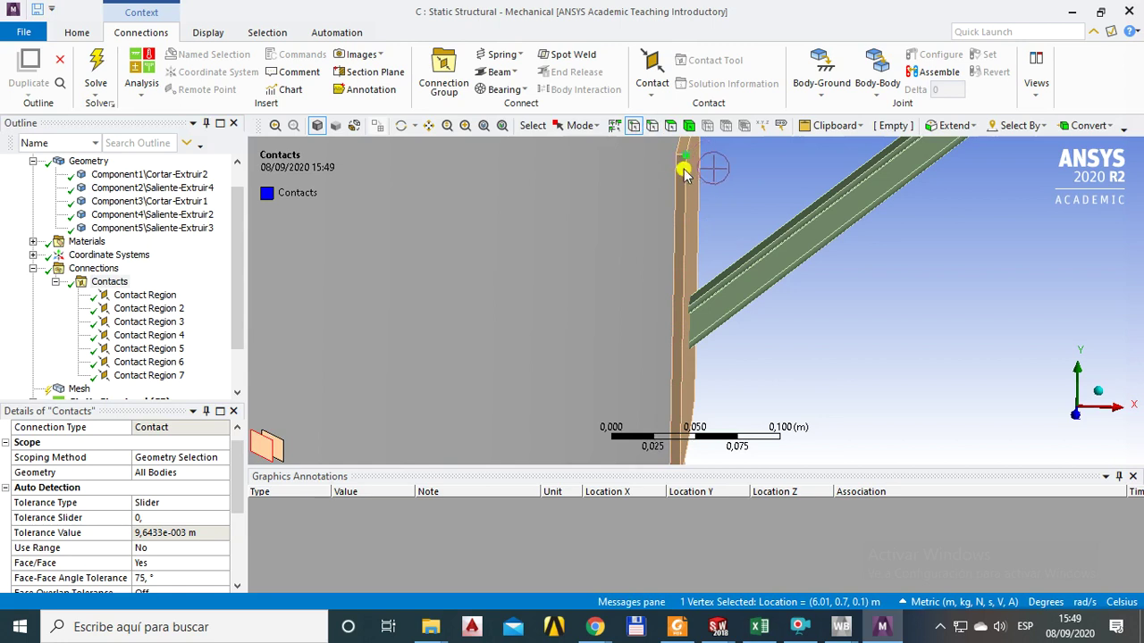
scroll(706, 206, "up", 3)
left_click(308, 418)
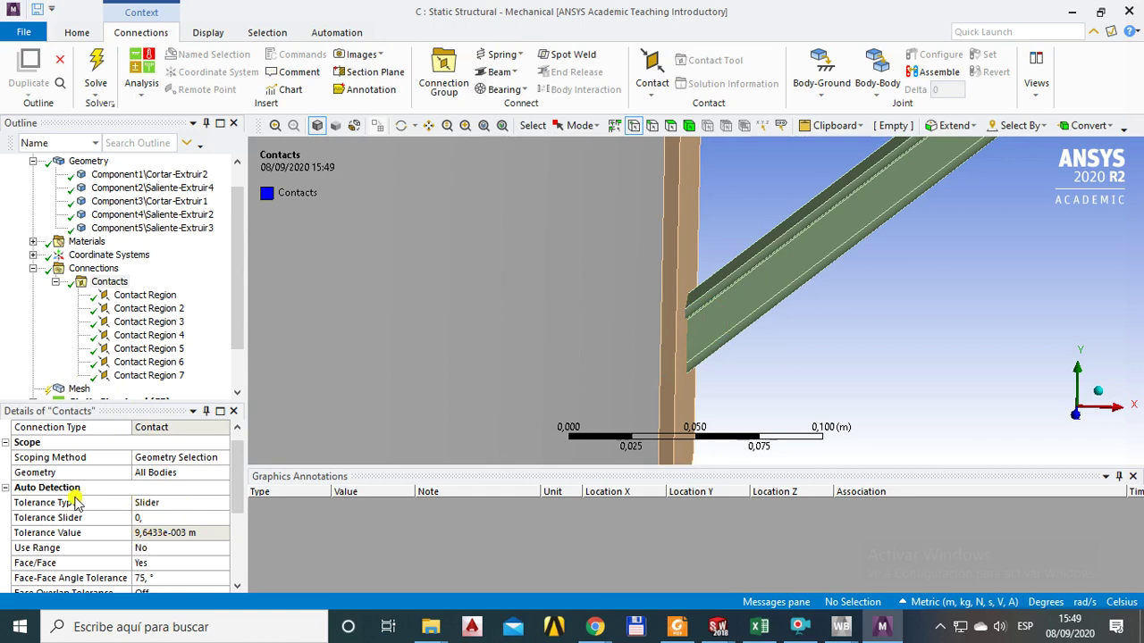
Change the Contacts group's auto-detection tolerance type to Value and set the tolerance value to 1e-3 m.
left_click(176, 504)
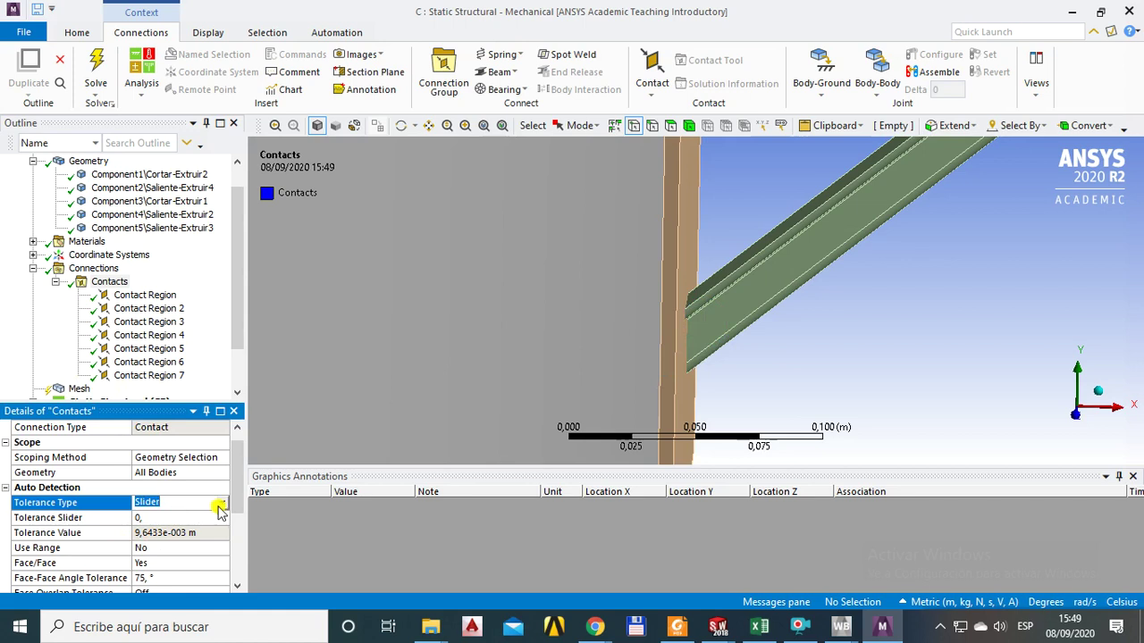
left_click(220, 505)
left_click(146, 527)
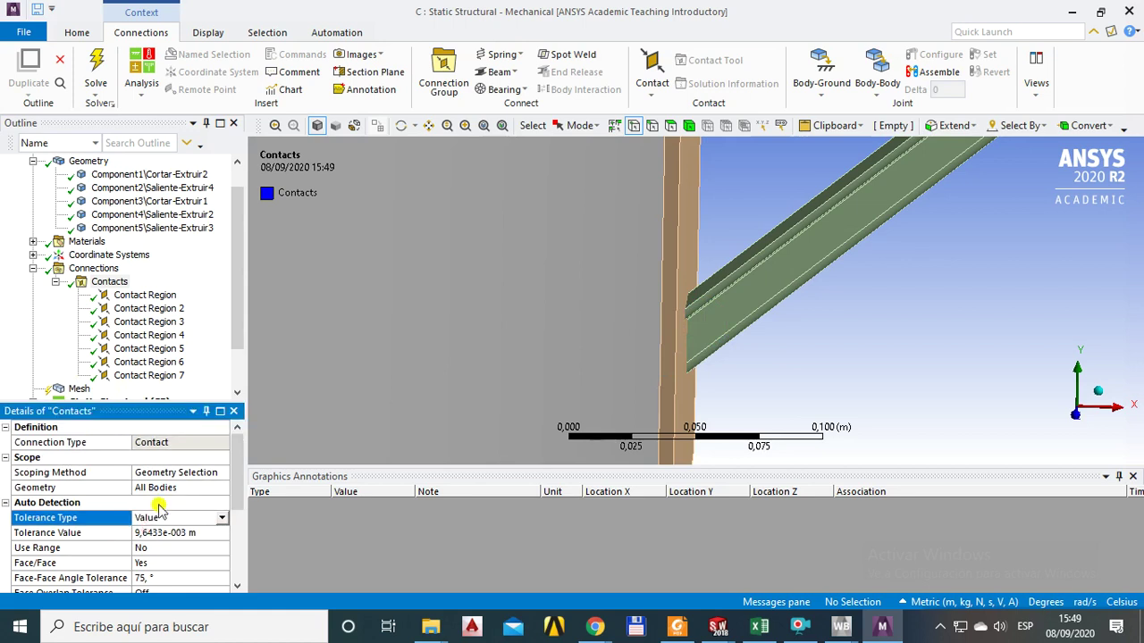
left_click(153, 532)
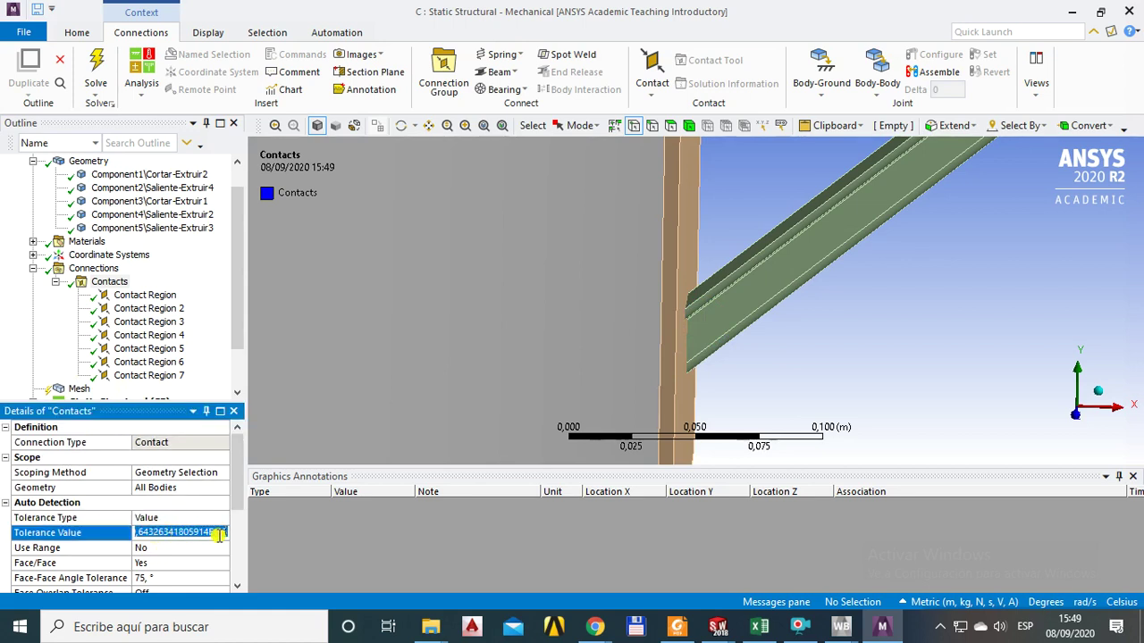
key("BackSpace")
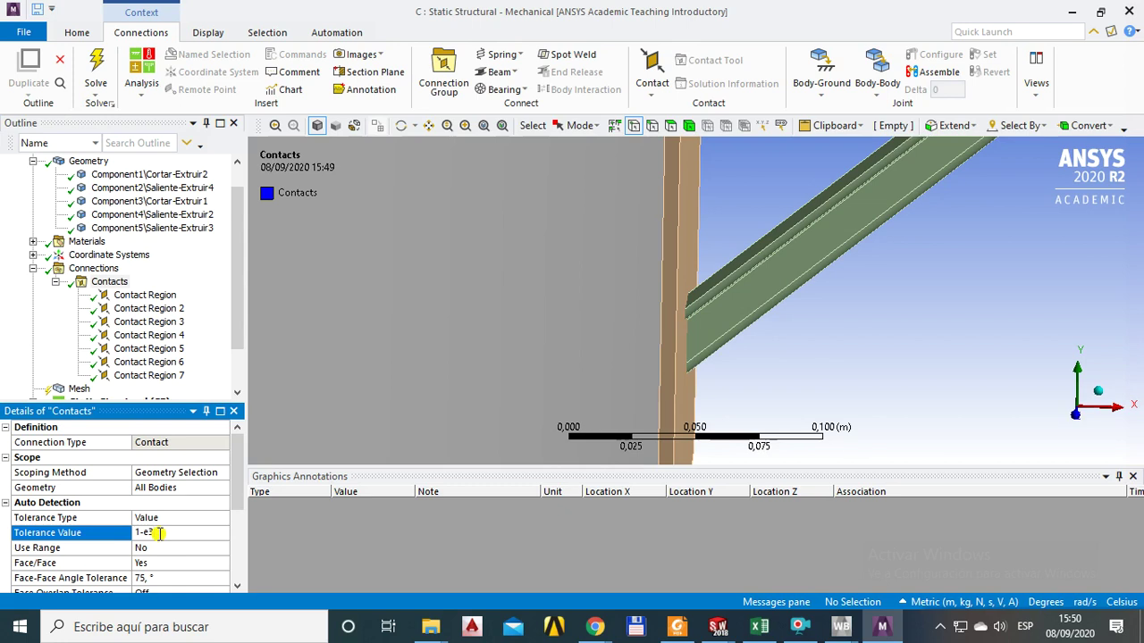
left_click(215, 531)
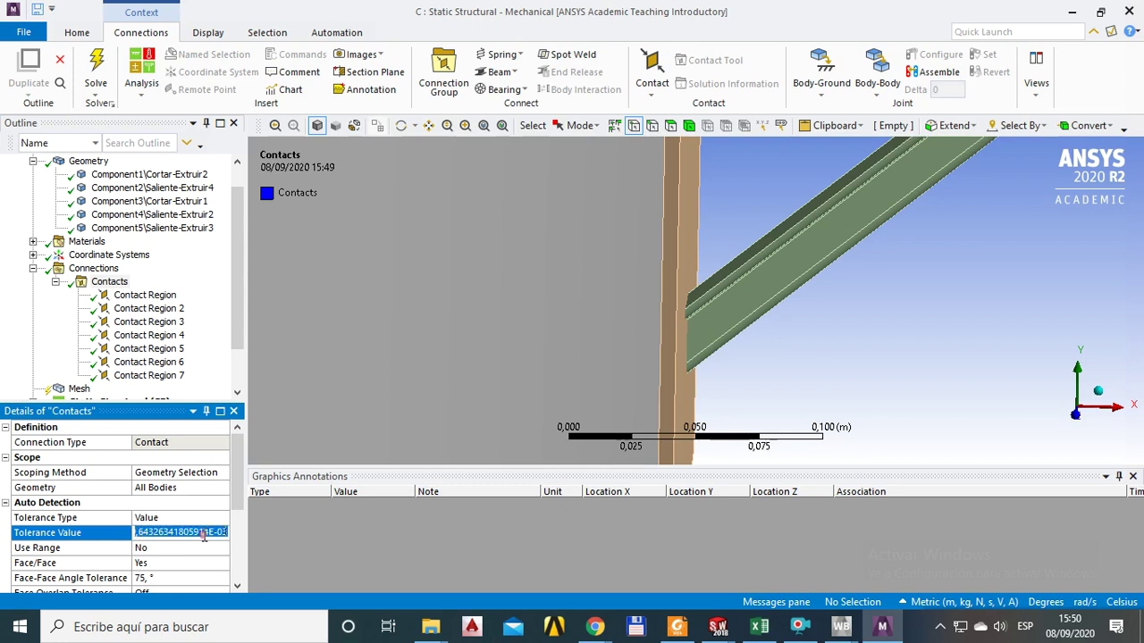
key("BackSpace")
type("e-3")
key("Return")
left_click(179, 564)
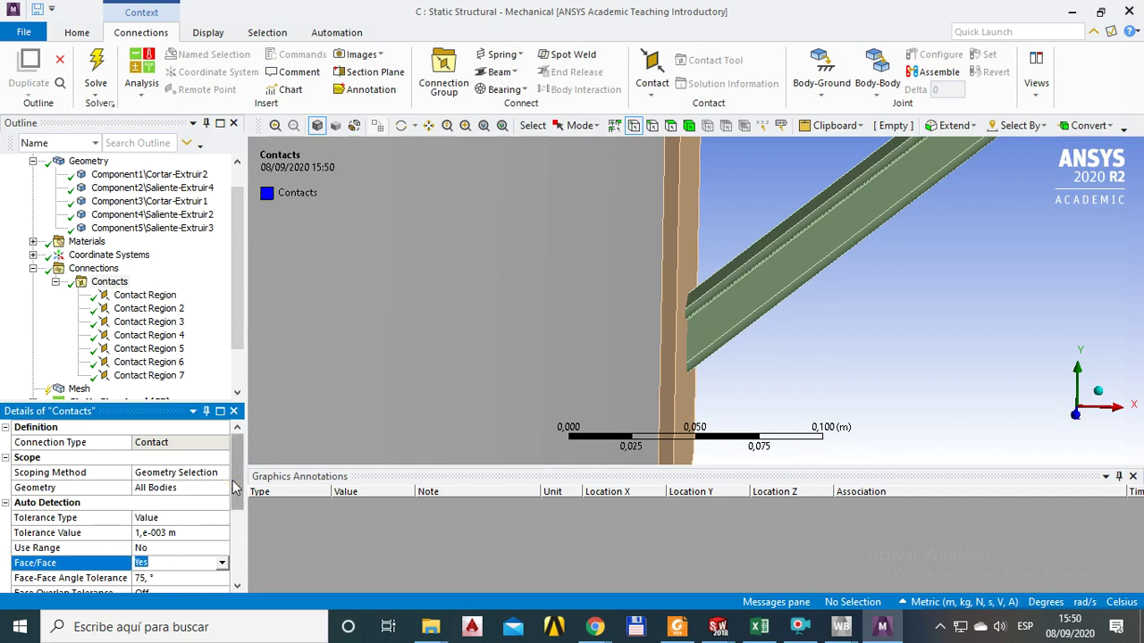
scroll(230, 491, "down", 1)
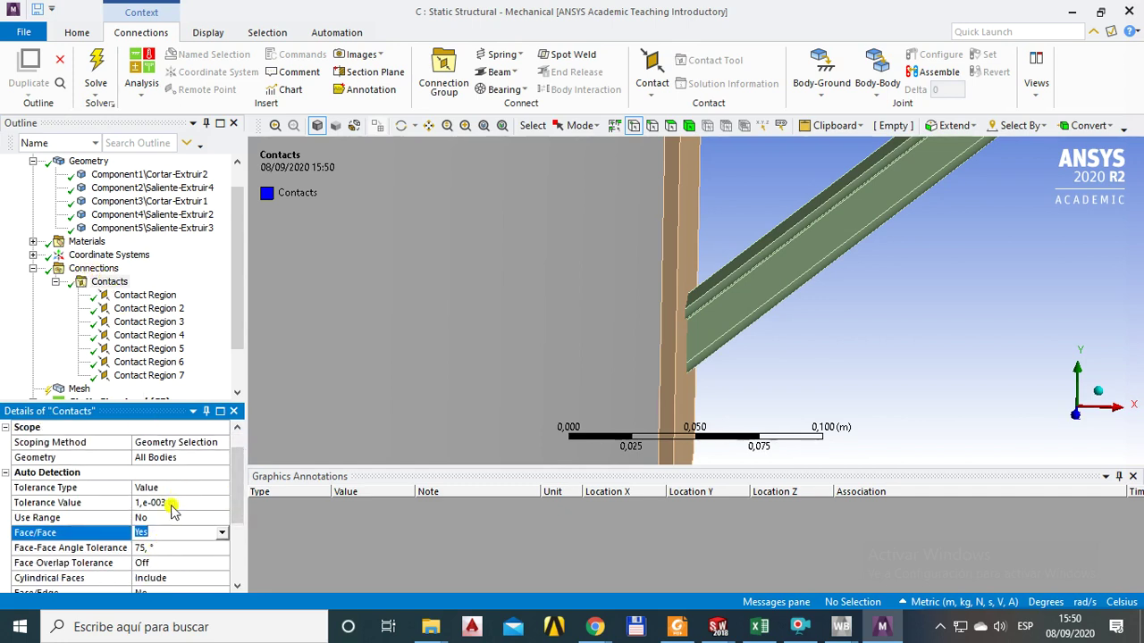
Regenerate the automatic connections for the Contacts group with the 1e-3 m tolerance.
left_click(93, 268)
left_click(109, 283)
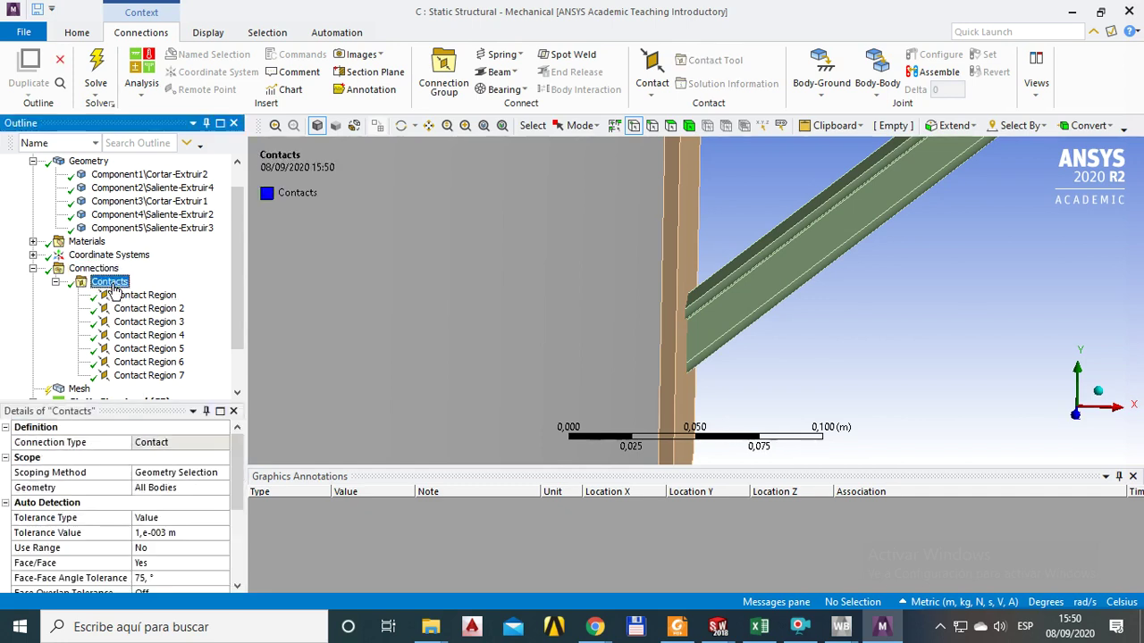
right_click(111, 284)
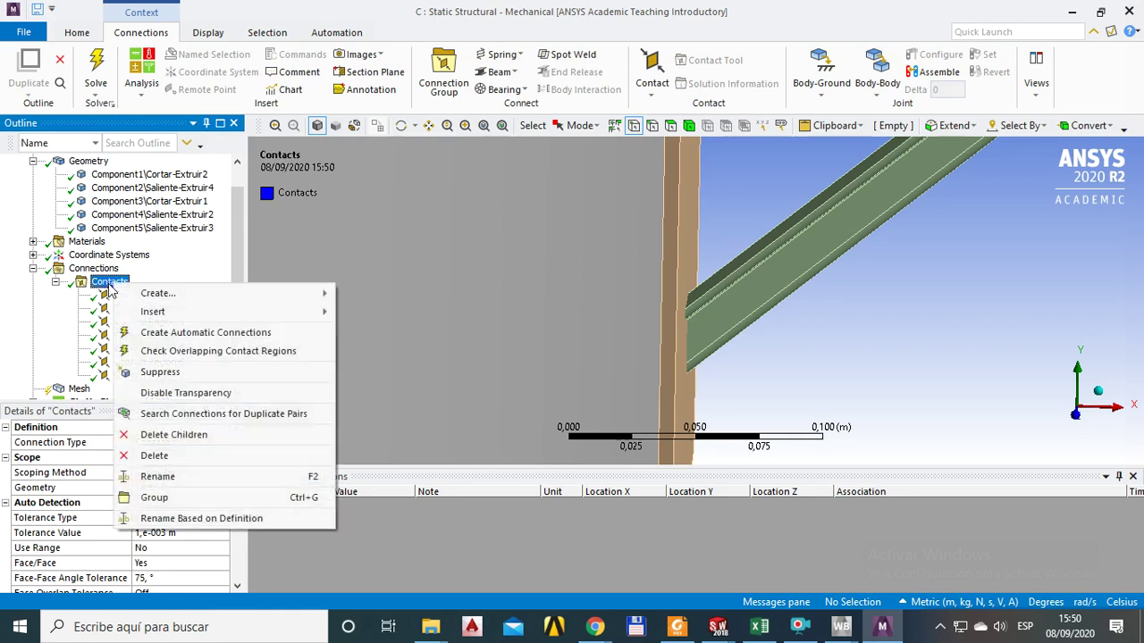
left_click(179, 332)
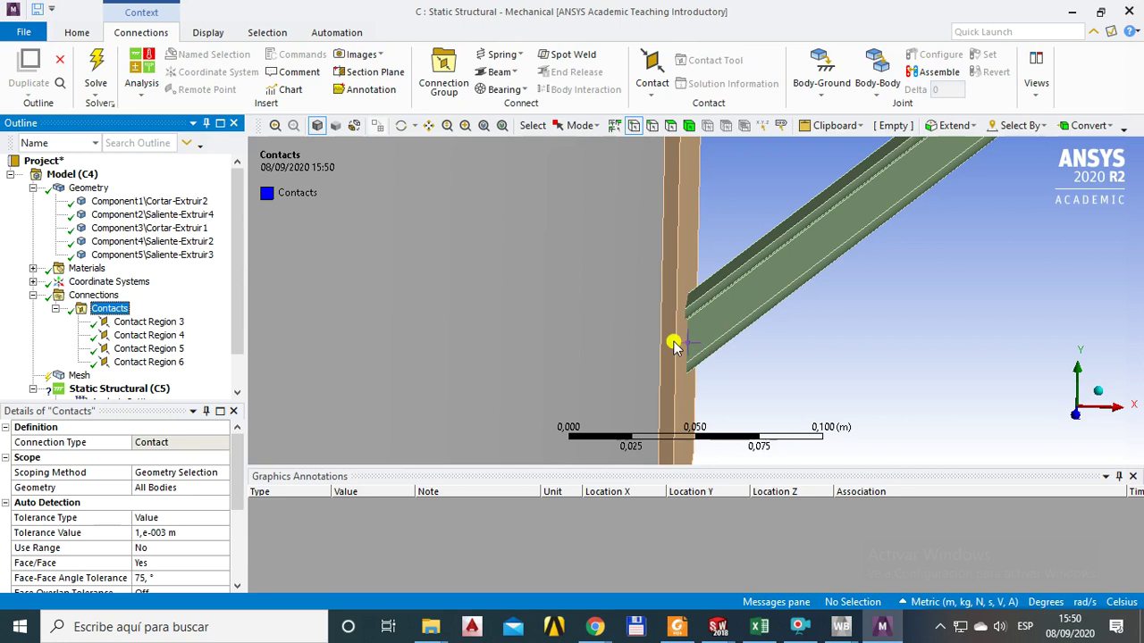
Examine the regenerated Contact Regions 3 to 6, checking which faces of the tank wall, plates and bars each one pairs.
left_click(772, 383)
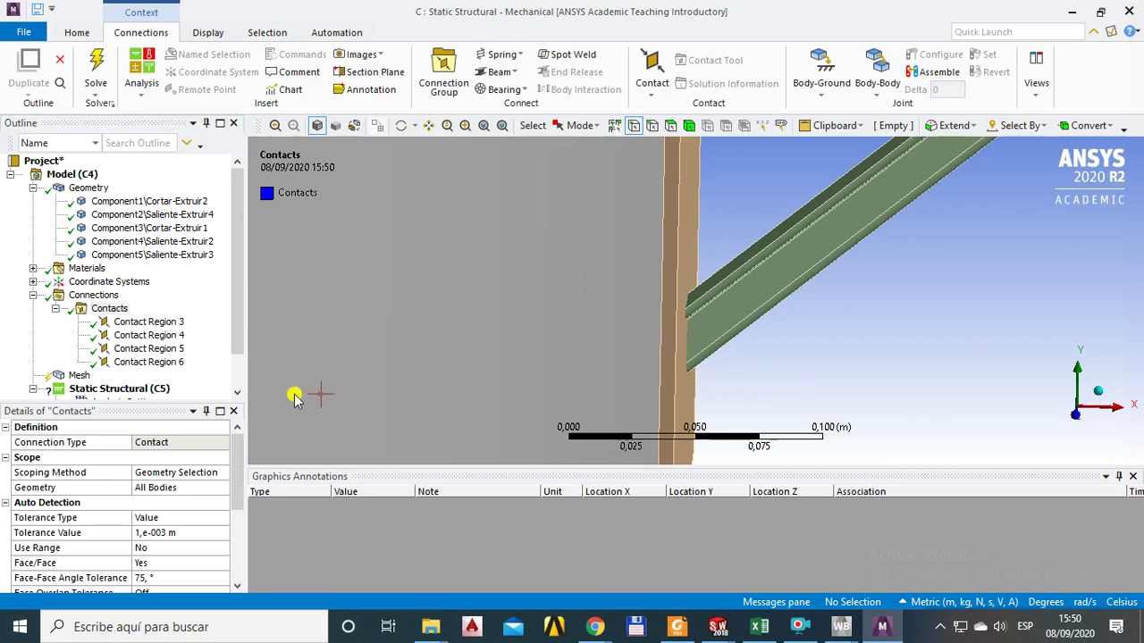
left_click_drag(239, 491, 237, 516)
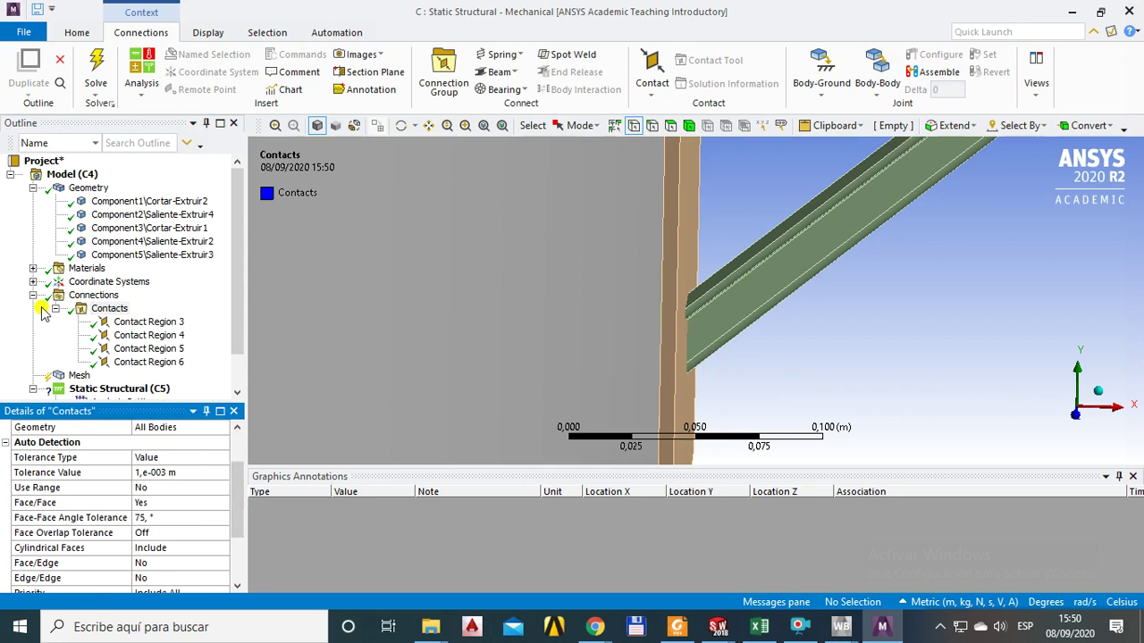
left_click(134, 323)
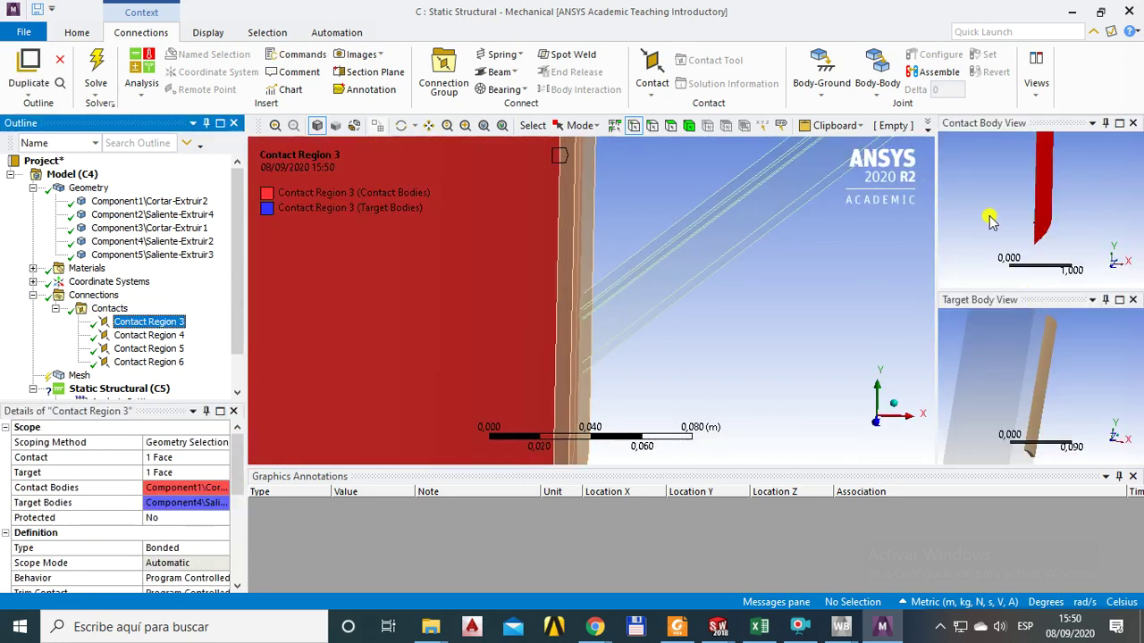
scroll(581, 300, "down", 3)
scroll(616, 300, "down", 6)
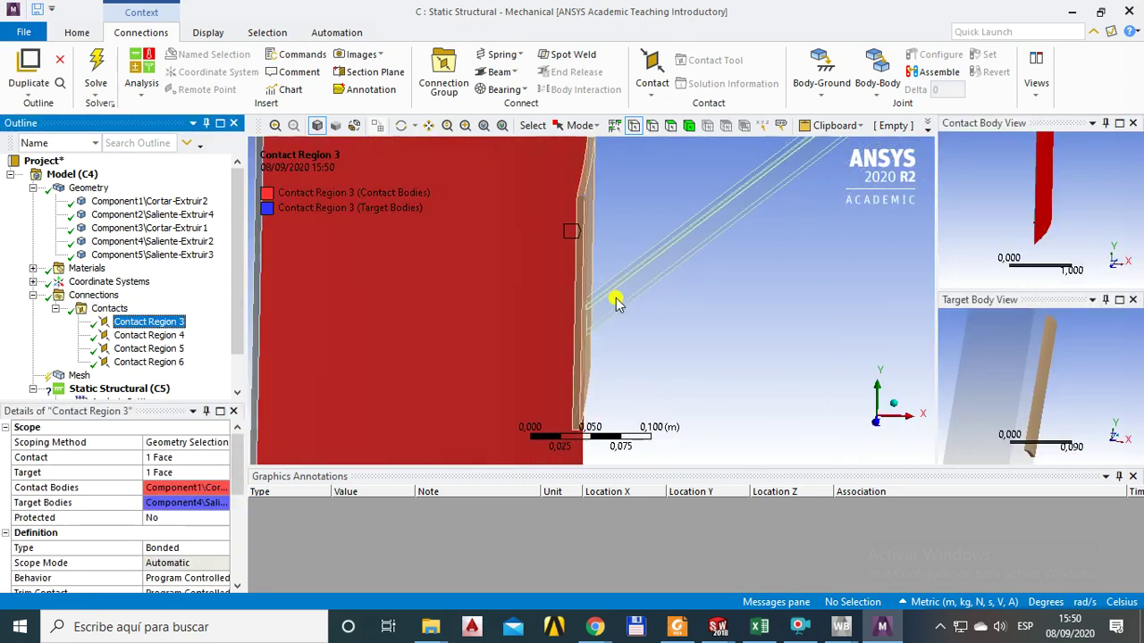
middle_click_drag(613, 282, 612, 300)
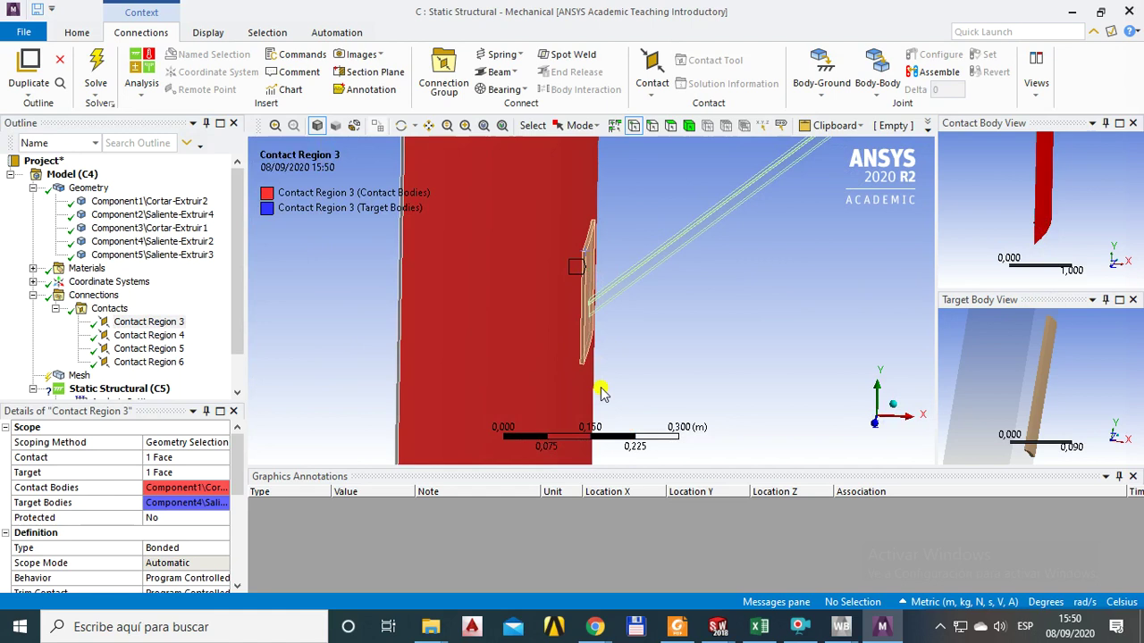
middle_click_drag(587, 381, 572, 294, "ctrl")
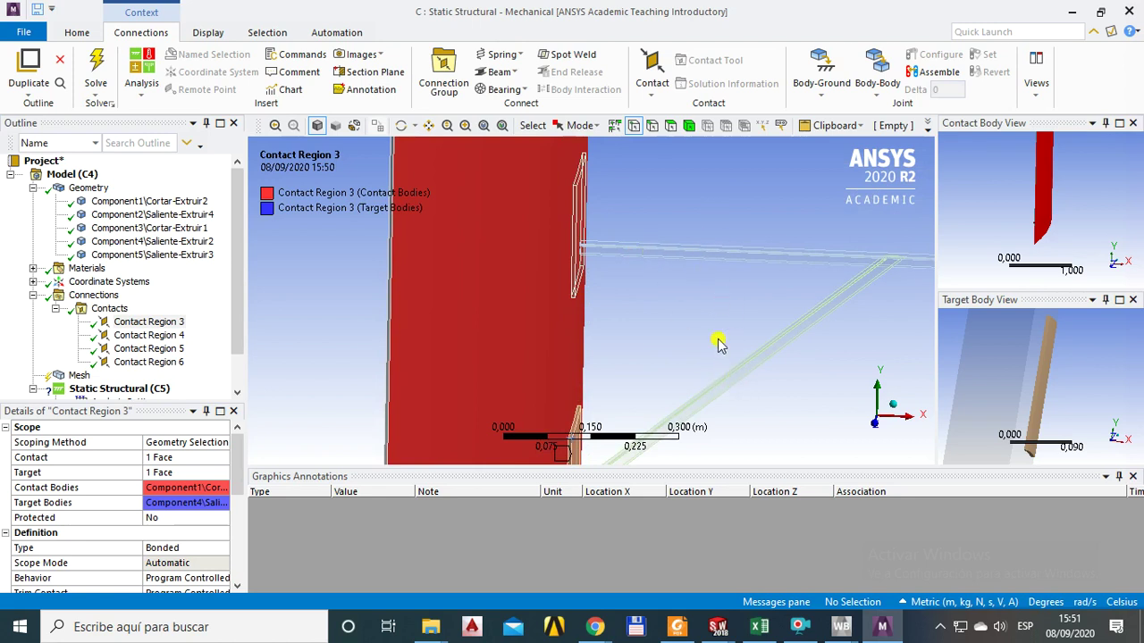
left_click(149, 349)
left_click(143, 335)
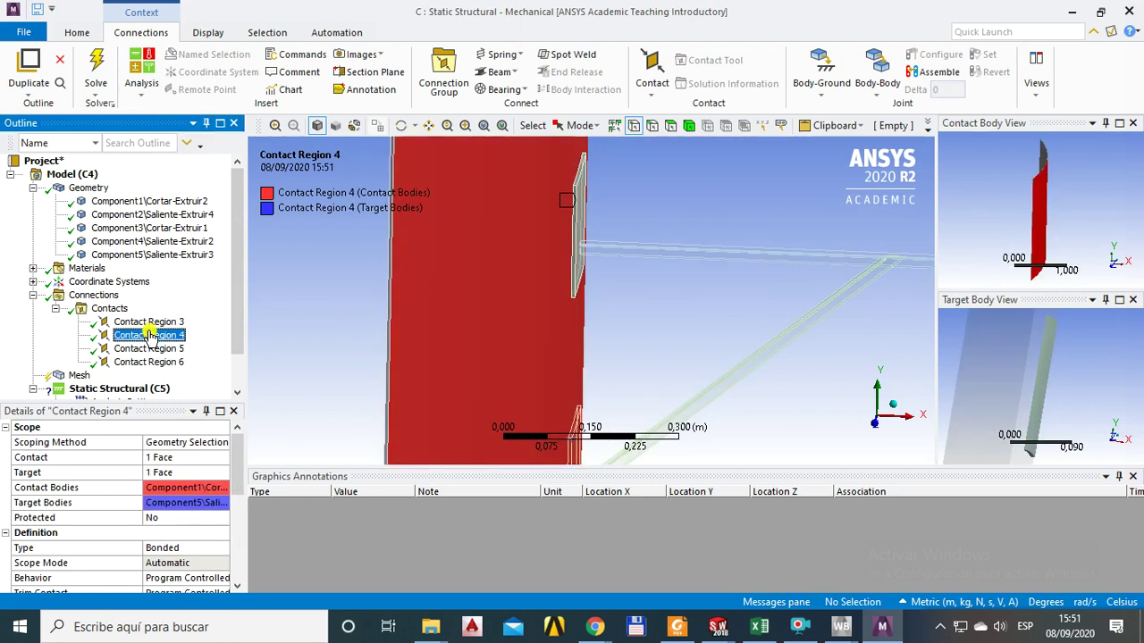
left_click(148, 322)
left_click(148, 336)
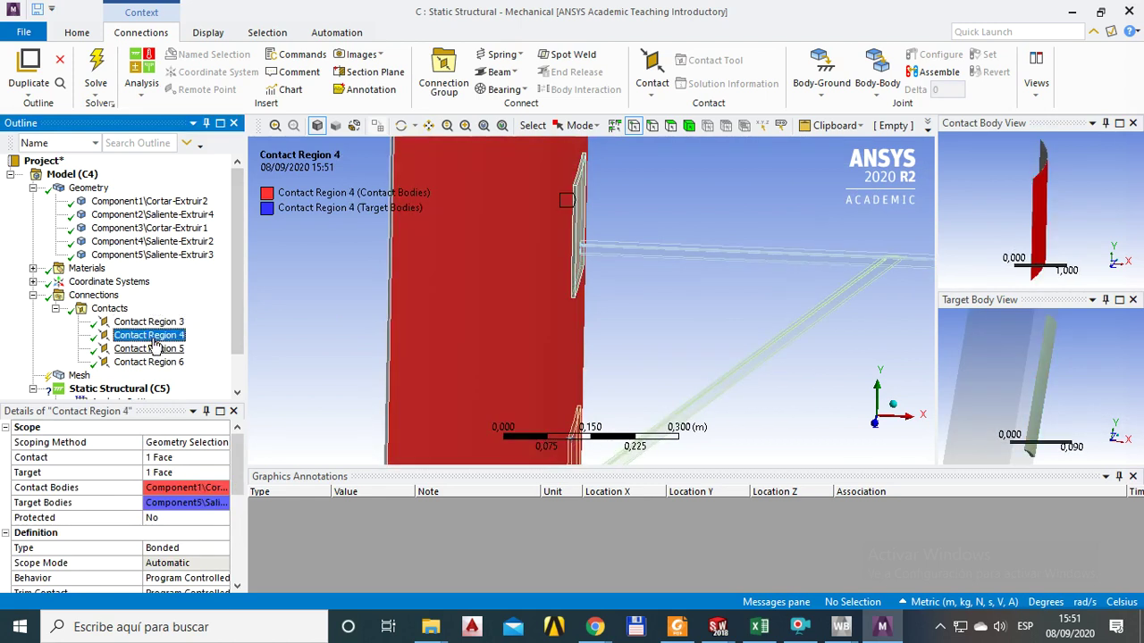
left_click(152, 361)
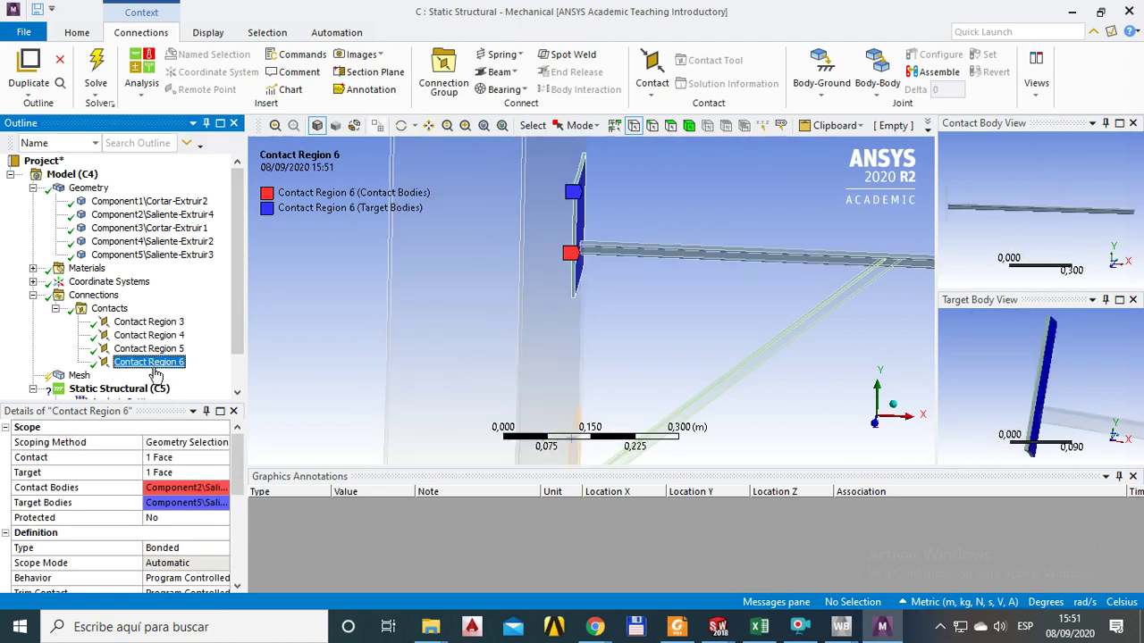
Set the Contacts group's tolerance value to 2e-3 m and regenerate the automatic connections for the model.
left_click(55, 309)
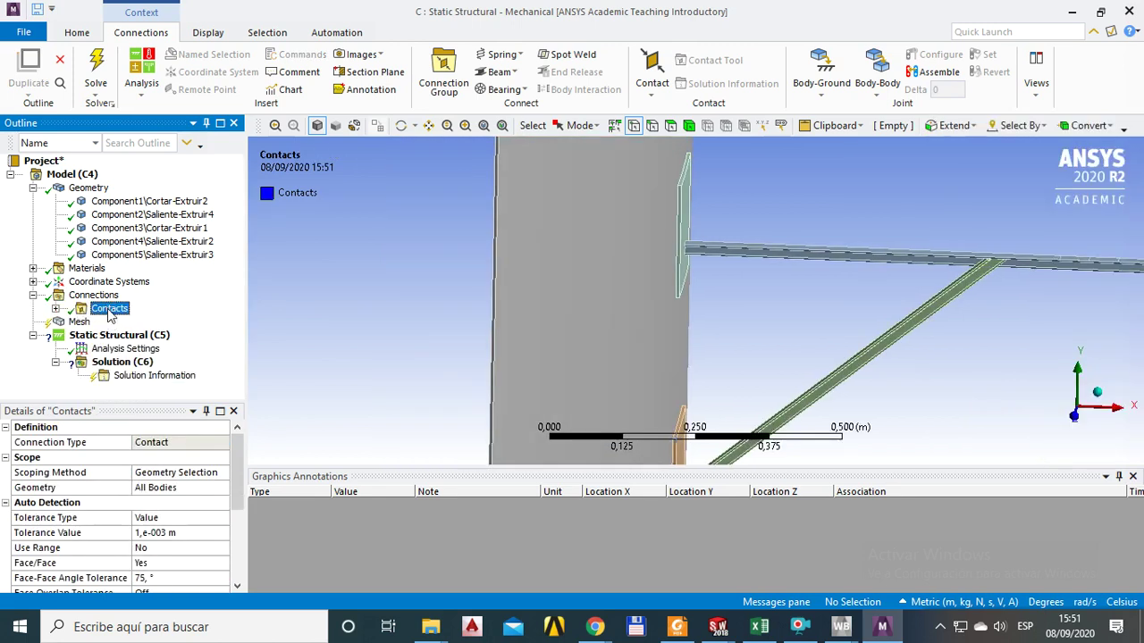
left_click(166, 533)
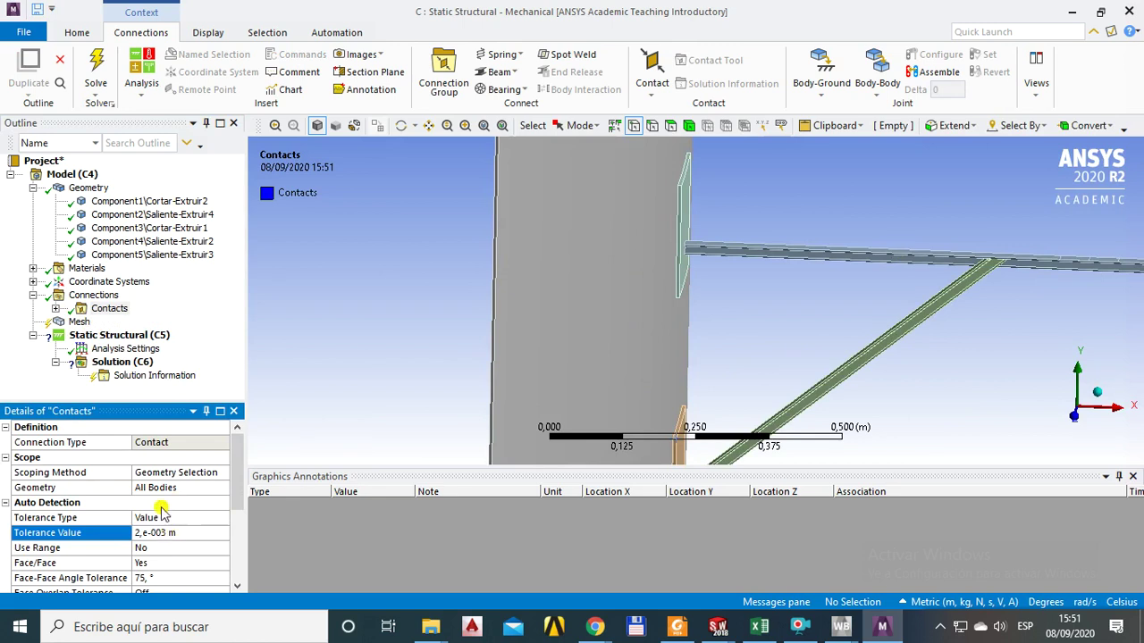
right_click(94, 297)
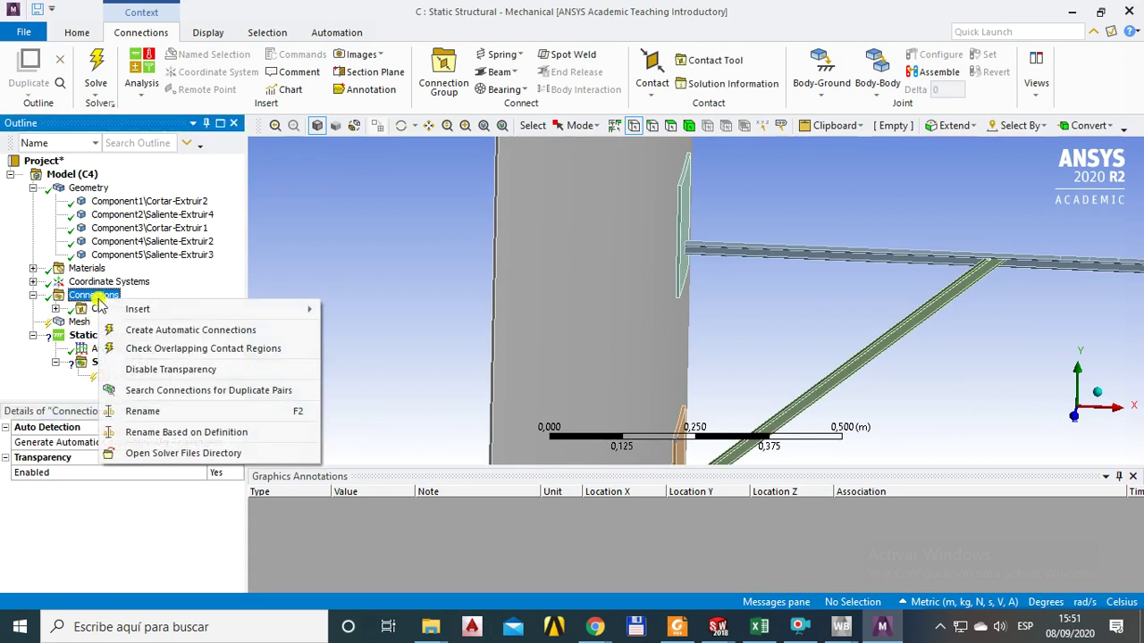
left_click(158, 330)
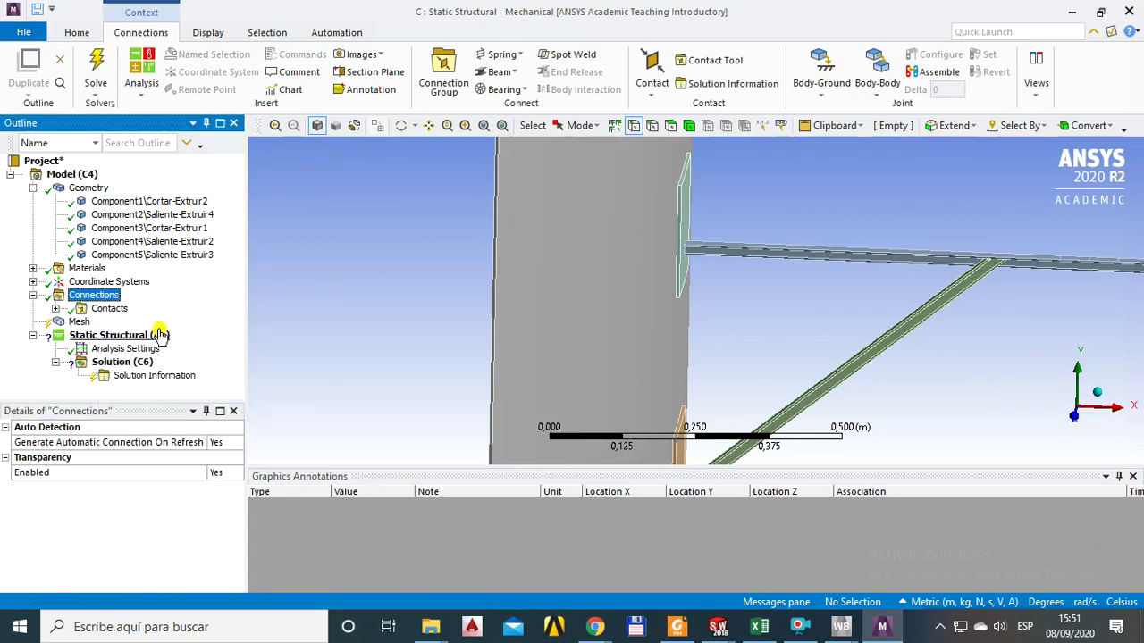
Go through the newly detected contacts from Contact Region 4 to Contact Region 7 and recheck the Contacts group's settings.
left_click(55, 309)
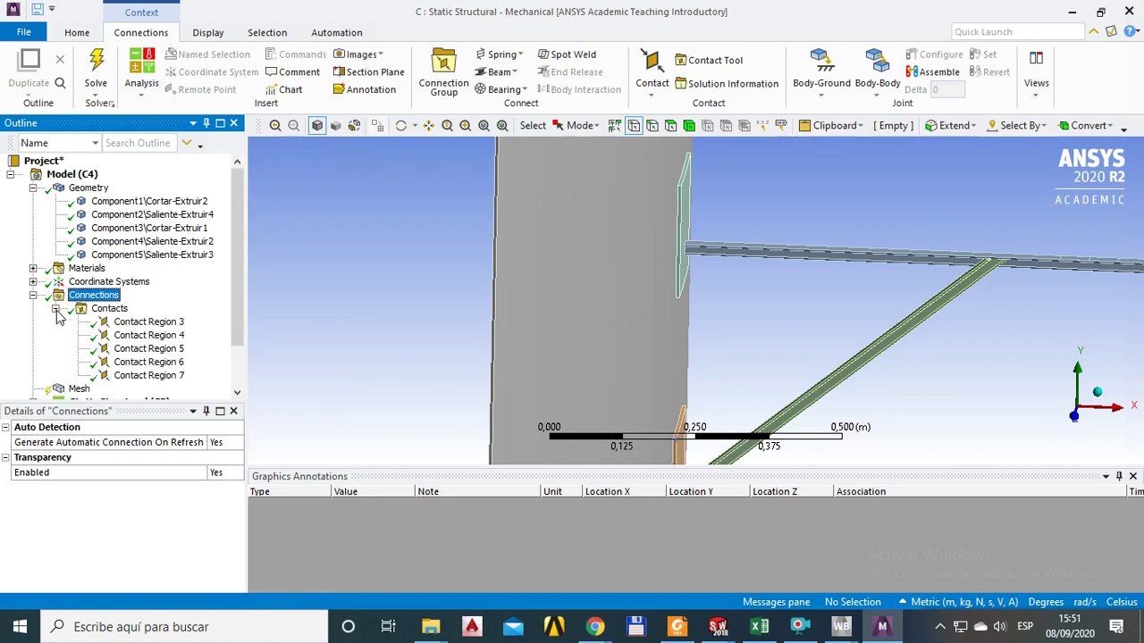
left_click(134, 336)
left_click(151, 348)
left_click(150, 361)
left_click(149, 375)
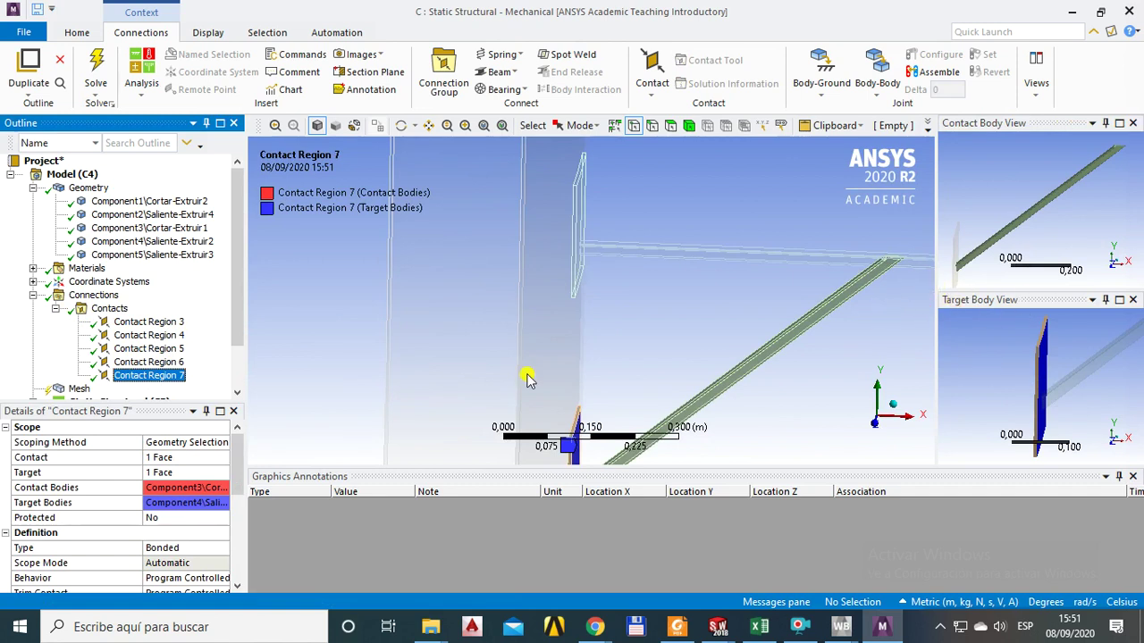
scroll(243, 335, "down", 2)
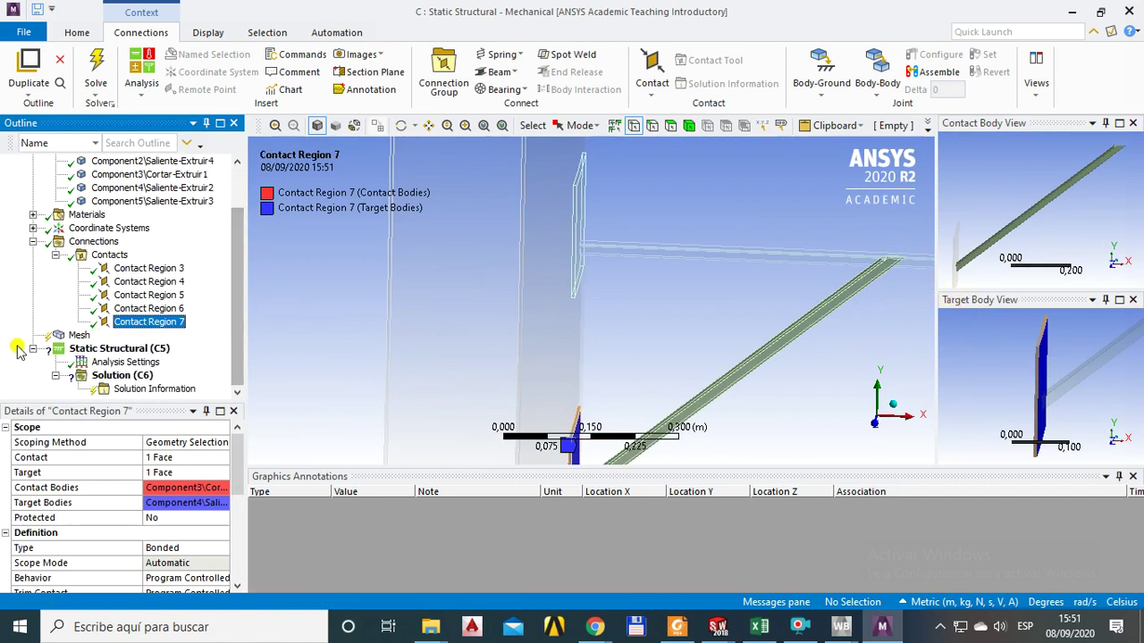
left_click(79, 337)
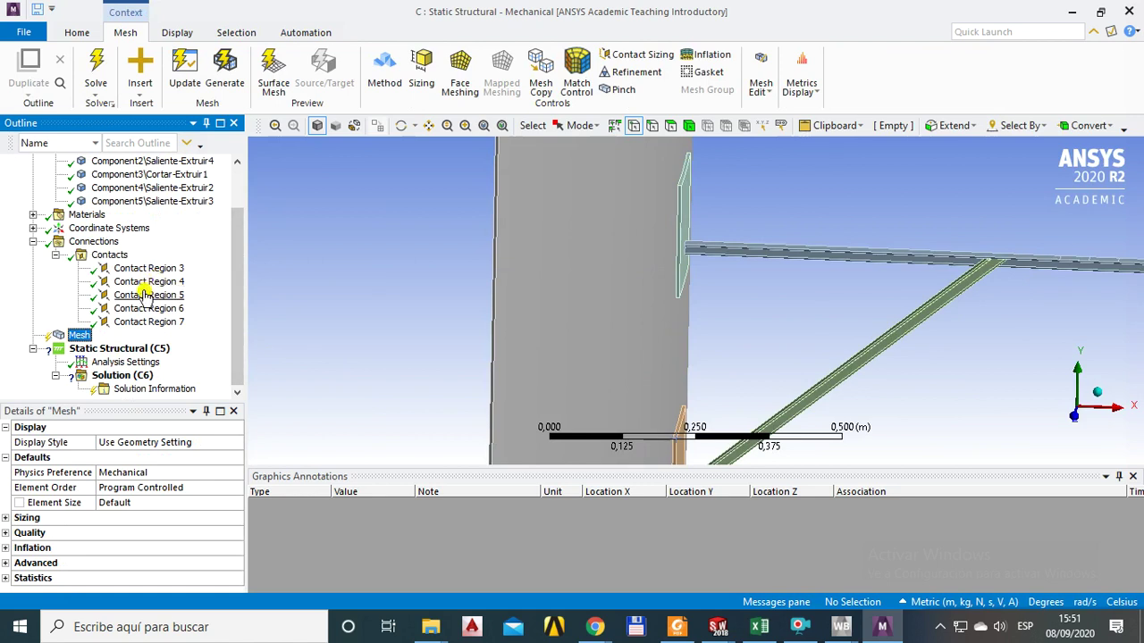
left_click(105, 257)
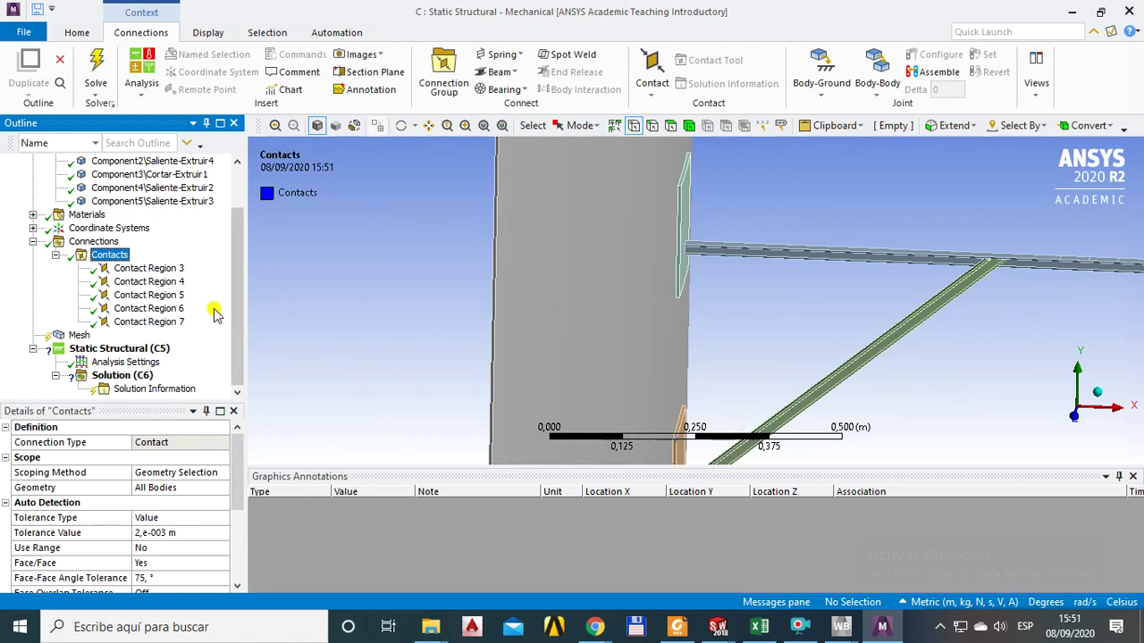
Generate the mesh with the default element size and check it on the tank wall, plates and bars.
left_click(80, 335)
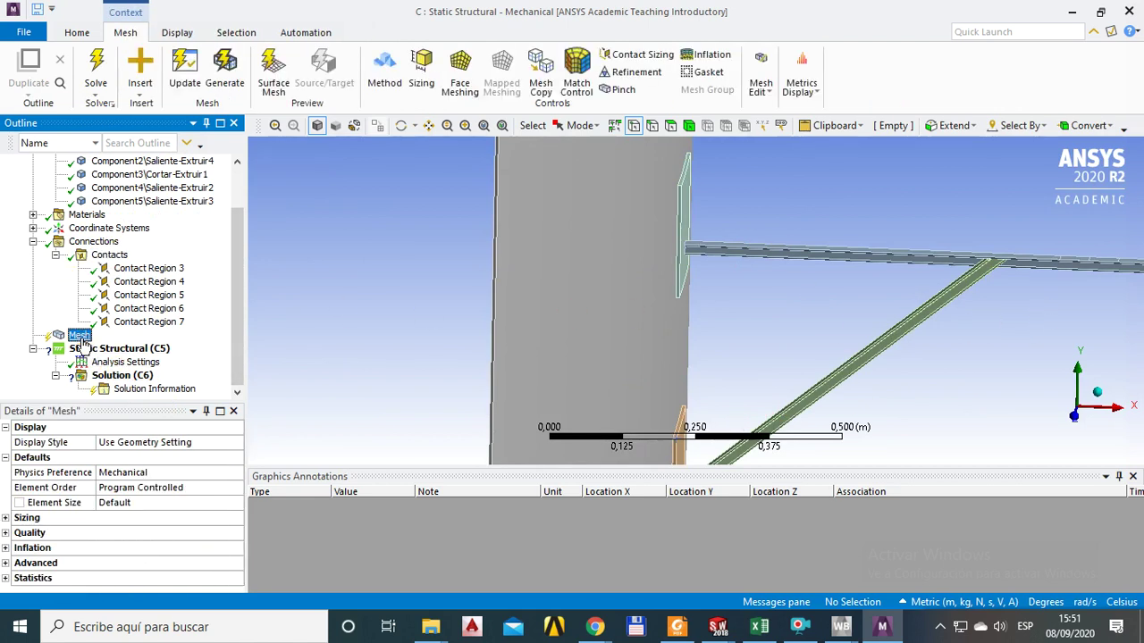
right_click(79, 336)
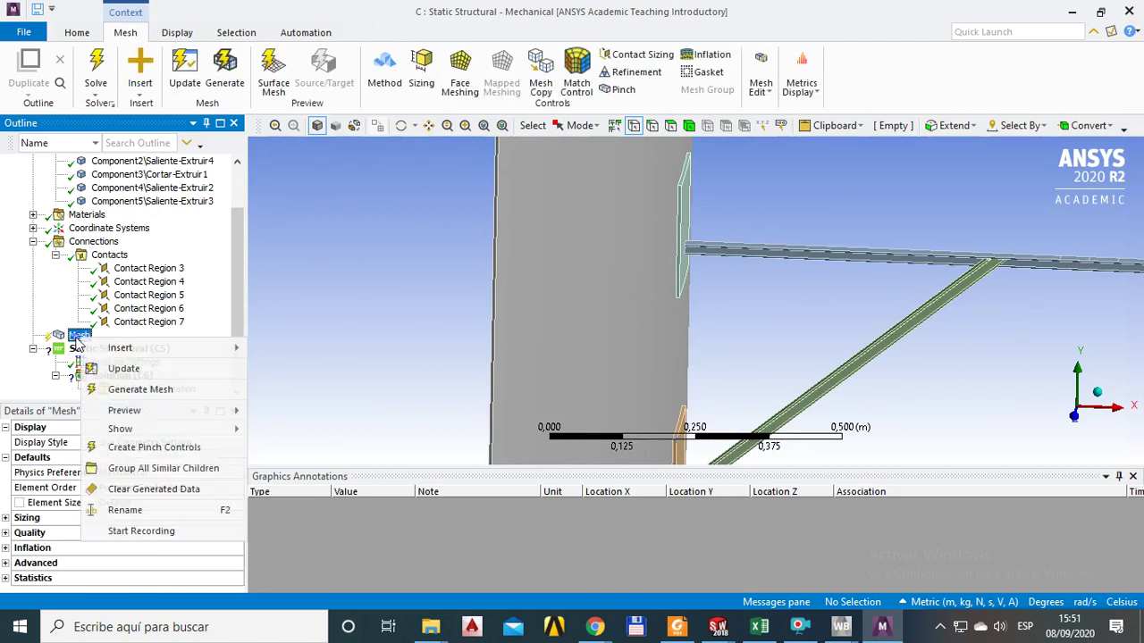
left_click(138, 391)
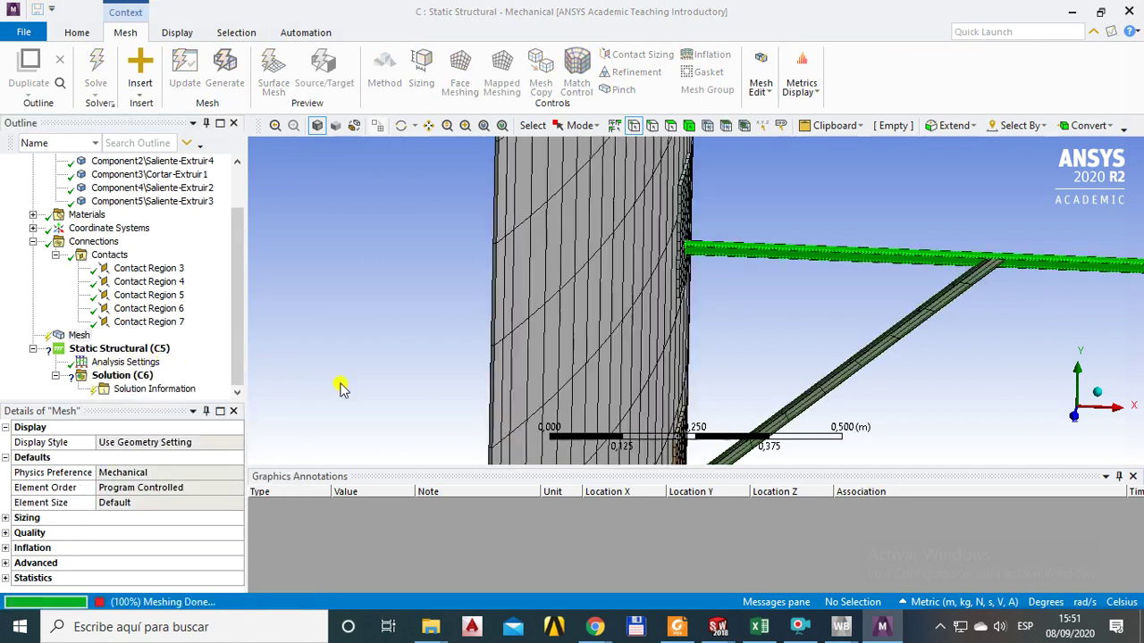
scroll(685, 339, "up", 3)
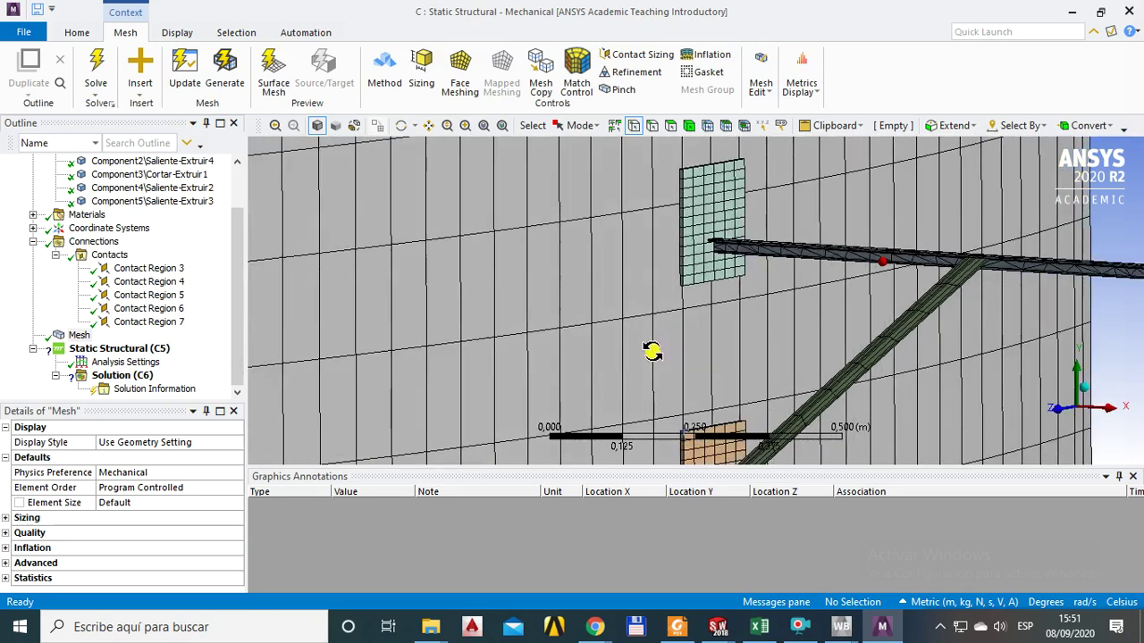
scroll(686, 339, "up", 2)
scroll(686, 336, "down", 3)
scroll(707, 304, "down", 3)
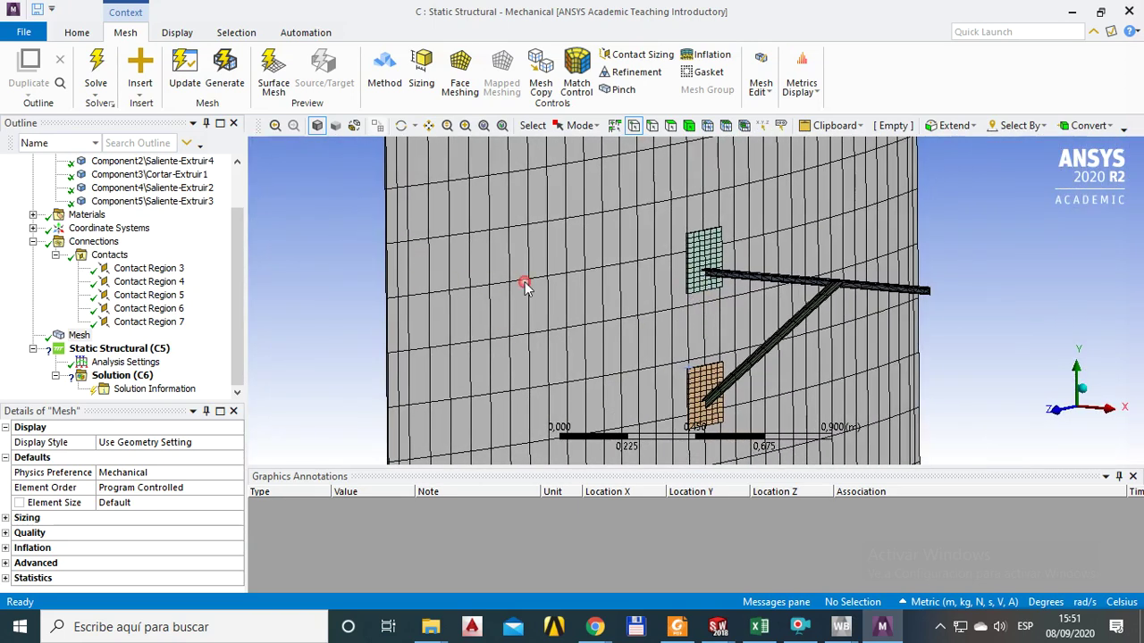
Expand the mesh statistics and check the node and element counts for the default mesh.
left_click(82, 337)
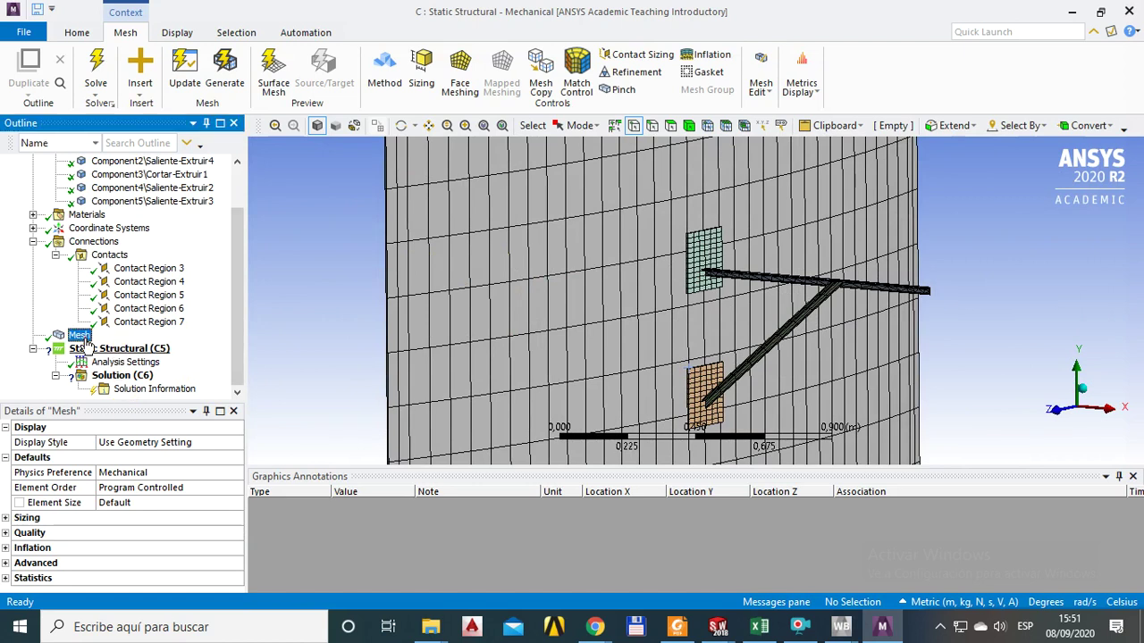
left_click(26, 581)
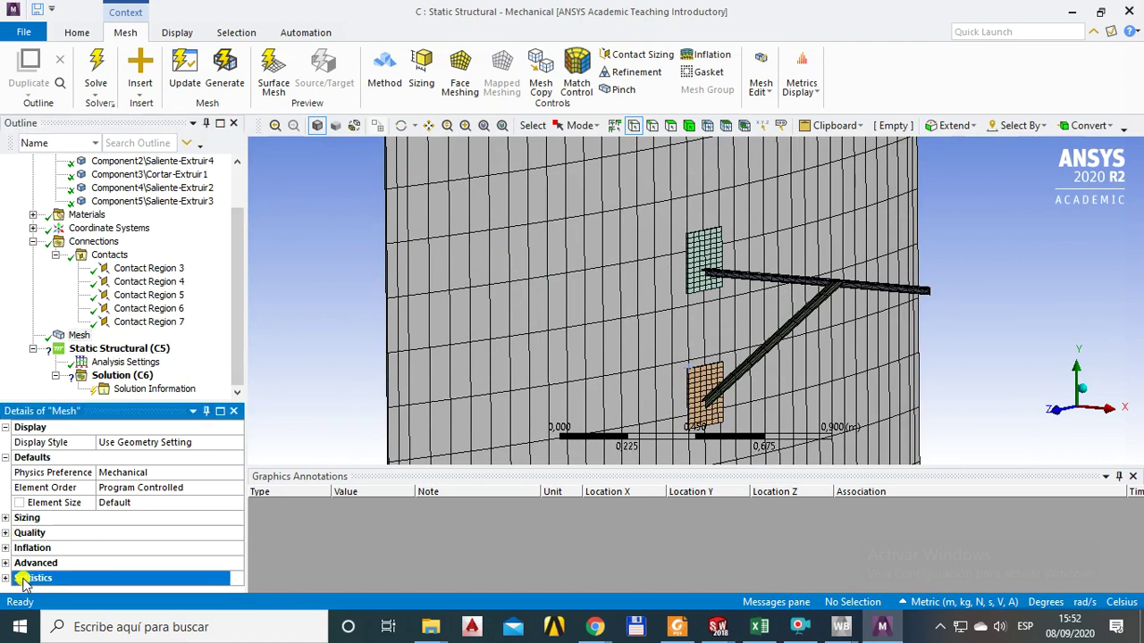
left_click(5, 578)
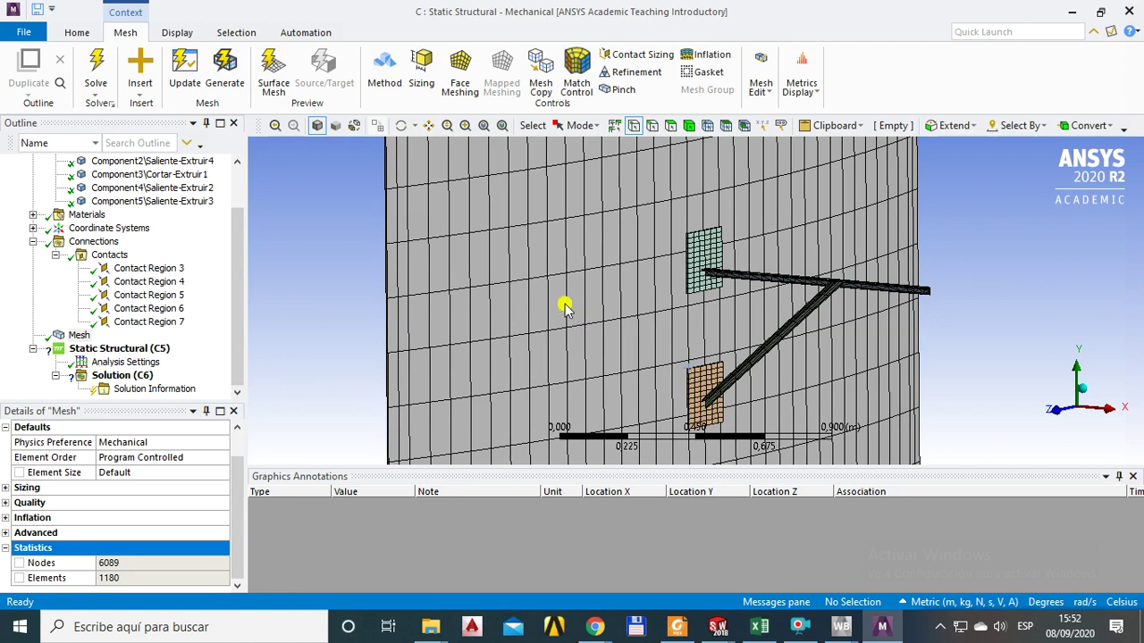
middle_click_drag(511, 274, 535, 266)
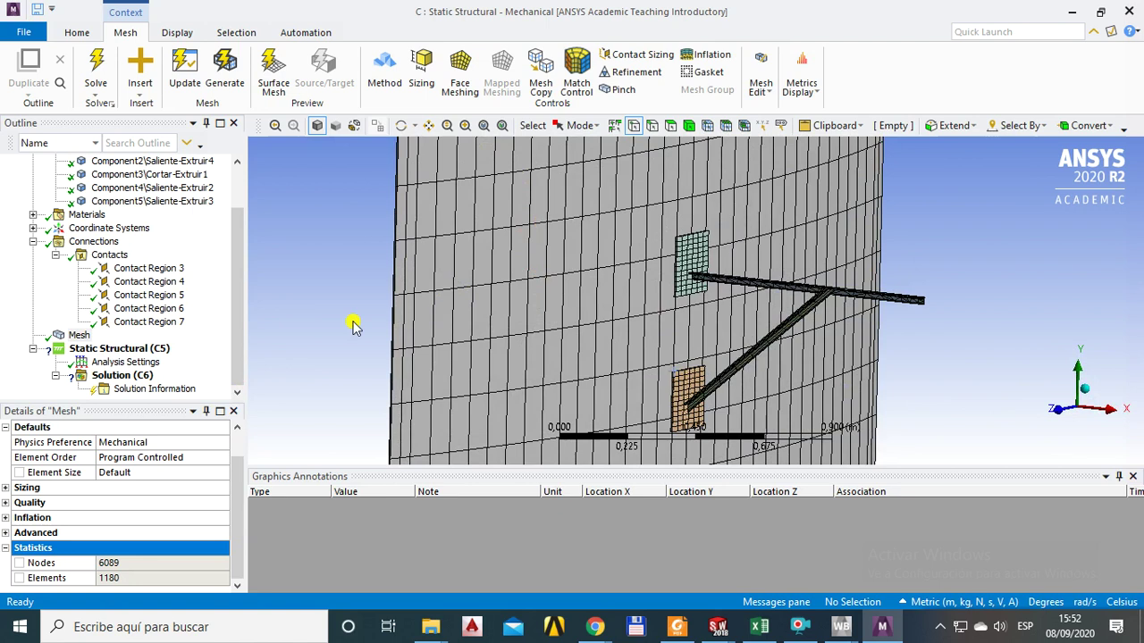
Insert a mesh refinement of level 1 scoped to the tank wall's large cylindrical face.
right_click(82, 336)
mouse_move(135, 350)
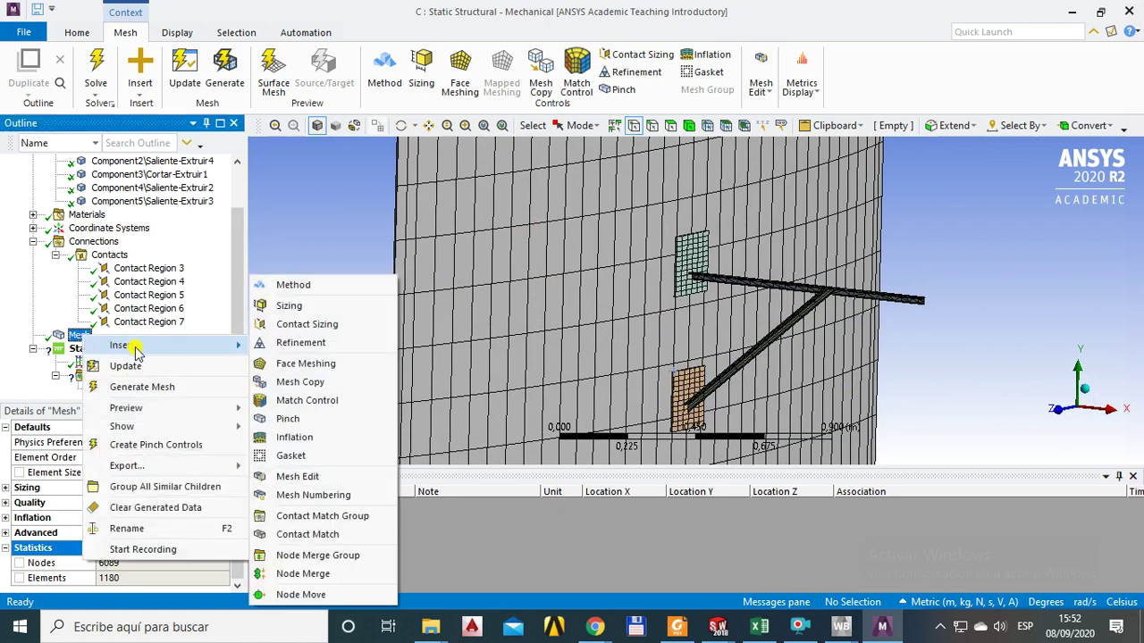
left_click(322, 345)
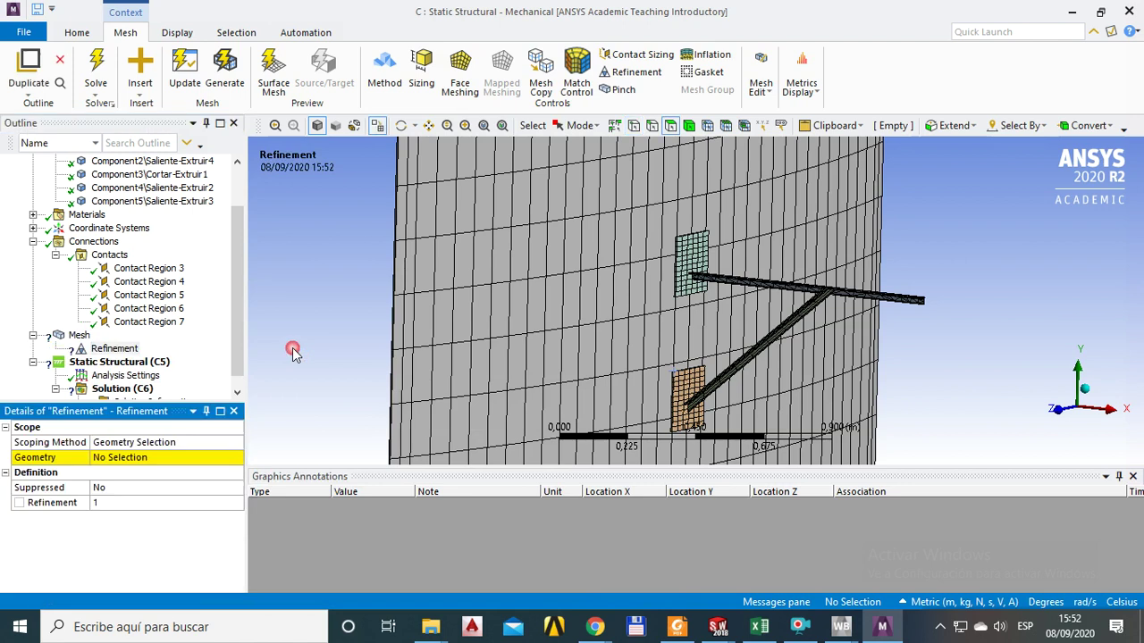
left_click(591, 297)
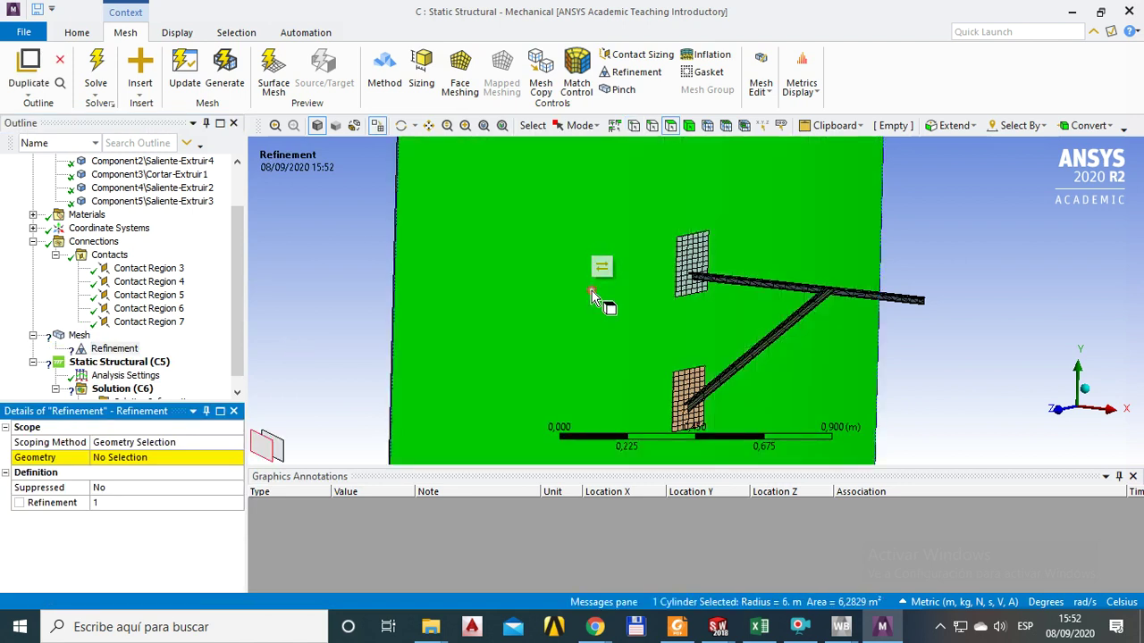
left_click(110, 458)
left_click(121, 458)
left_click(101, 502)
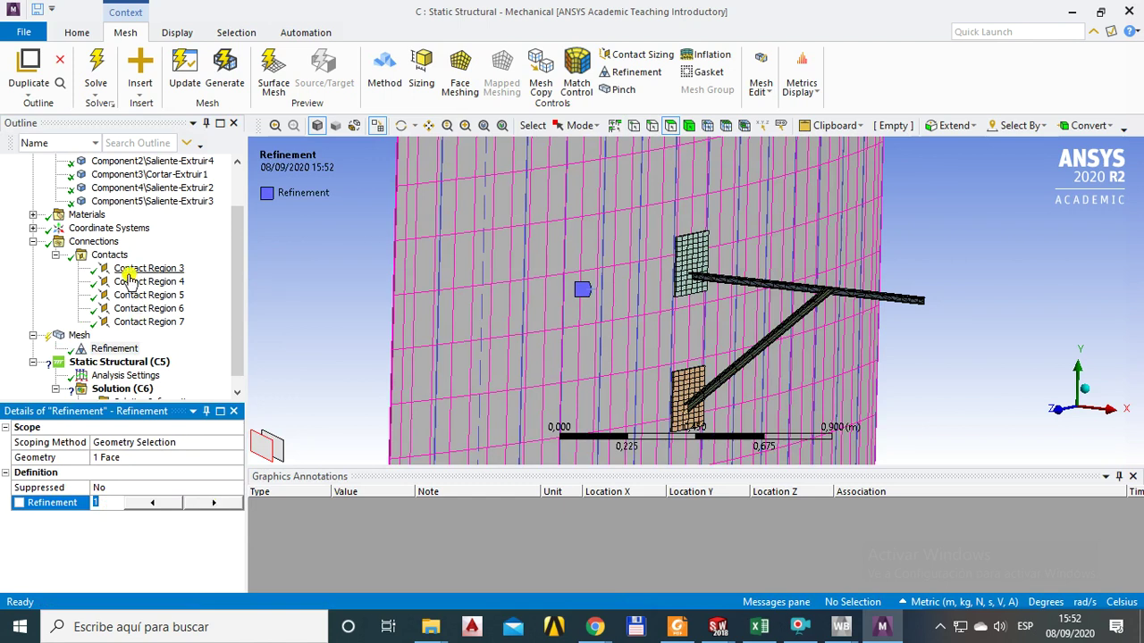
Regenerate the mesh with the refinement and inspect the elements on the tank wall around the plates and bars.
left_click(78, 336)
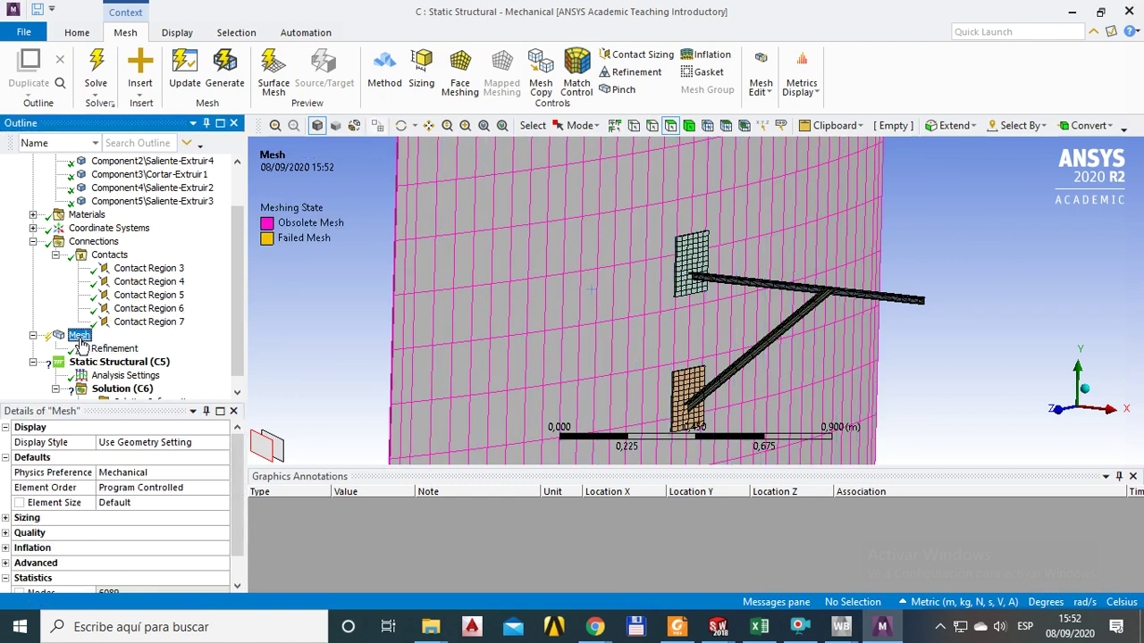
right_click(79, 337)
left_click(131, 384)
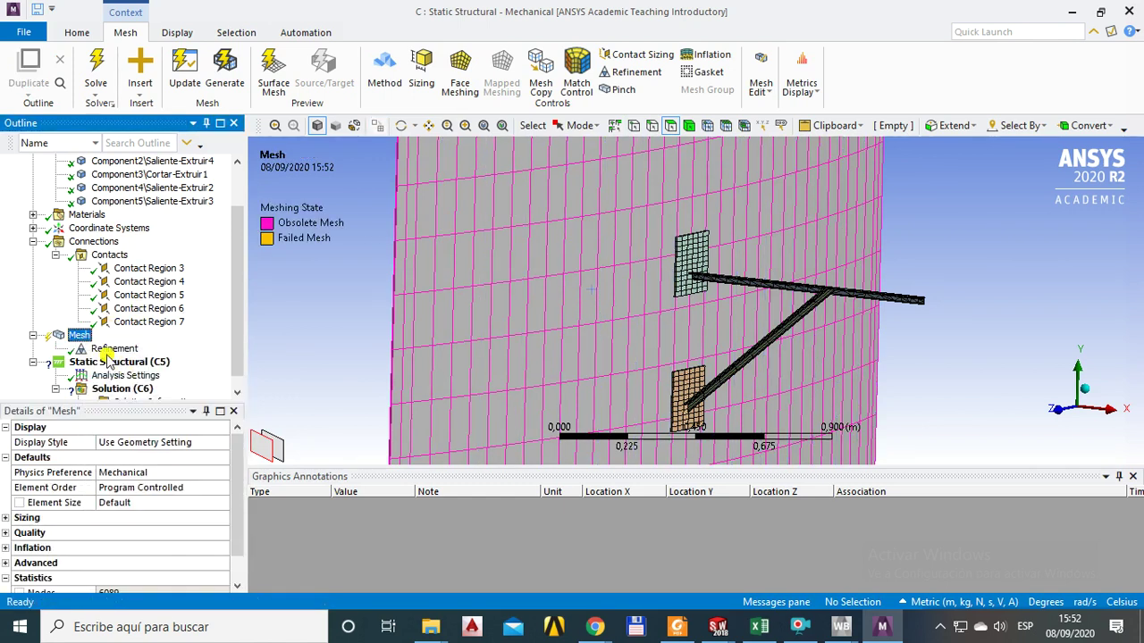
left_click(127, 352)
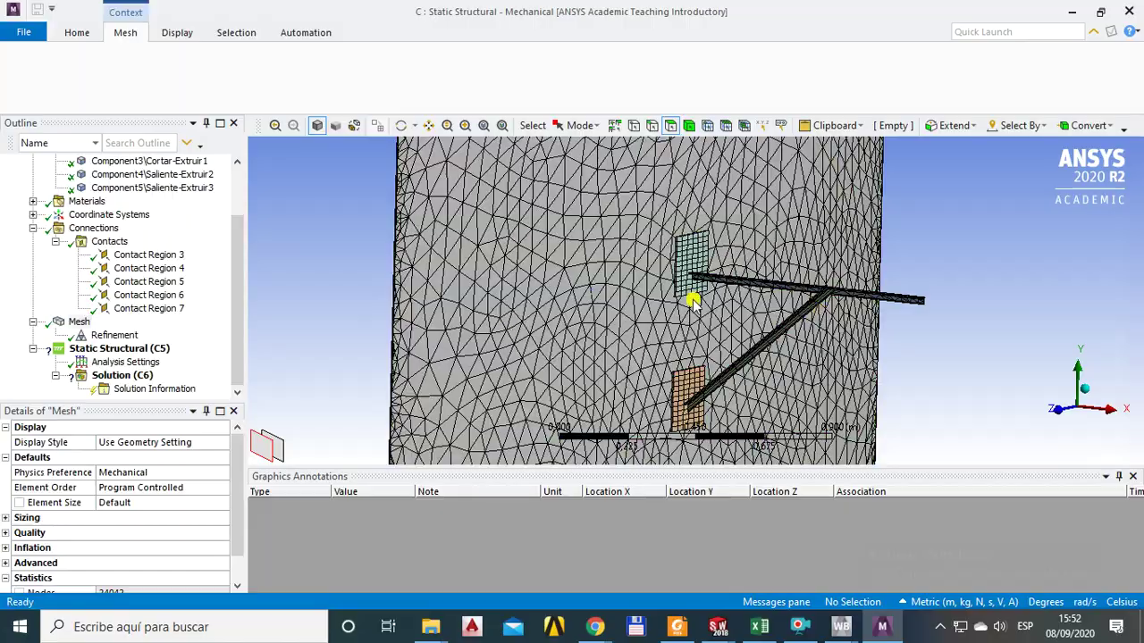
scroll(494, 292, "up", 2)
scroll(494, 292, "up", 2)
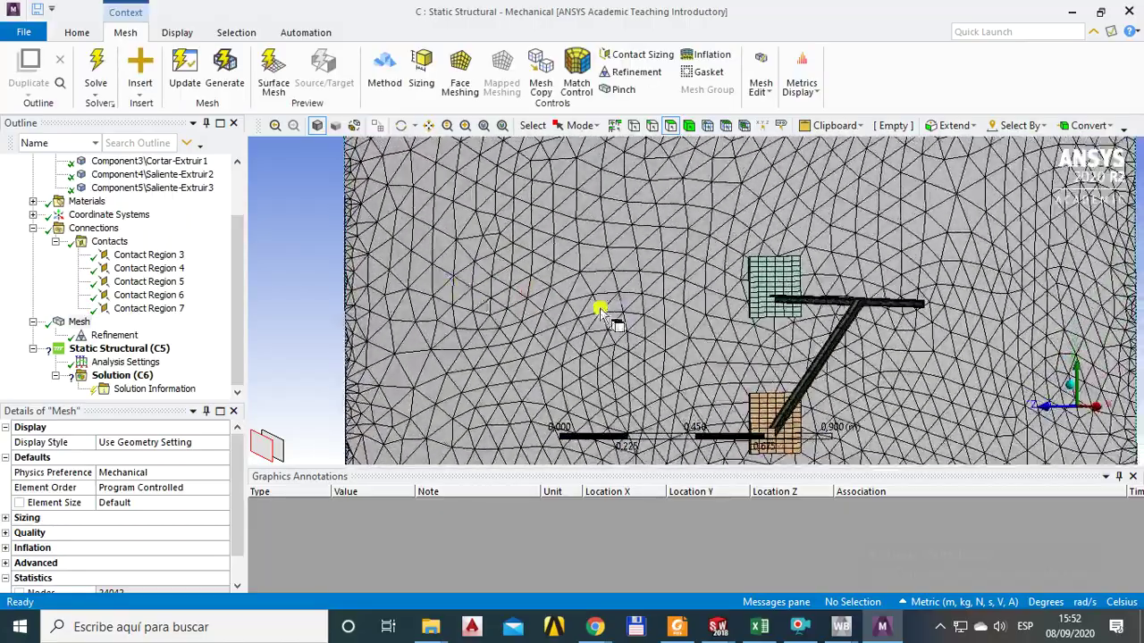
scroll(657, 315, "down", 4)
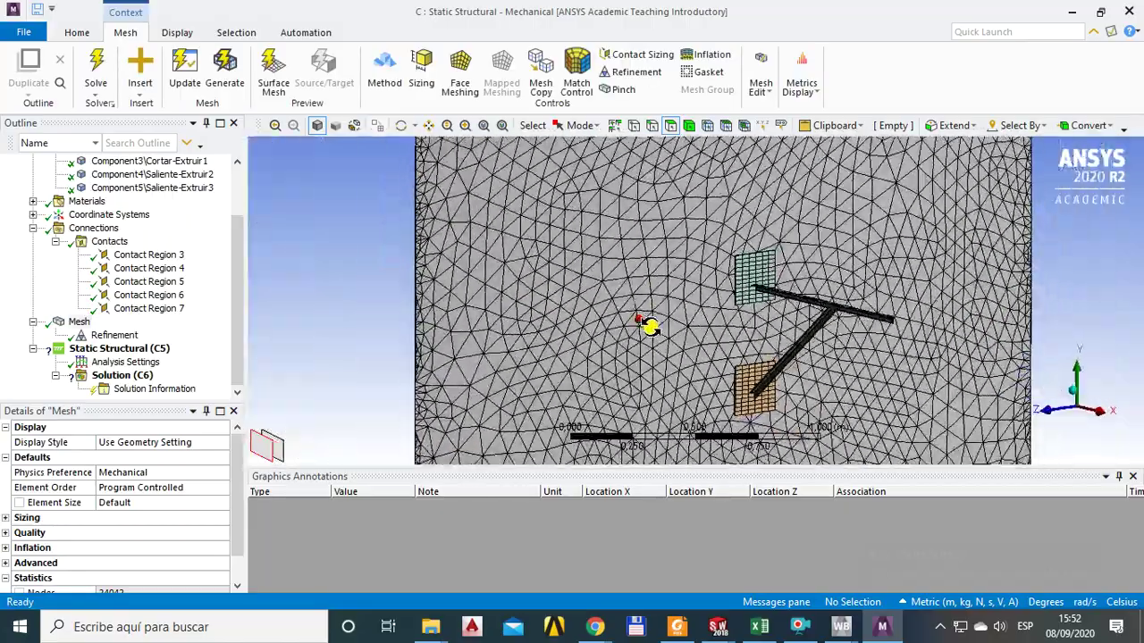
middle_click_drag(746, 378, 822, 340)
scroll(766, 288, "up", 5)
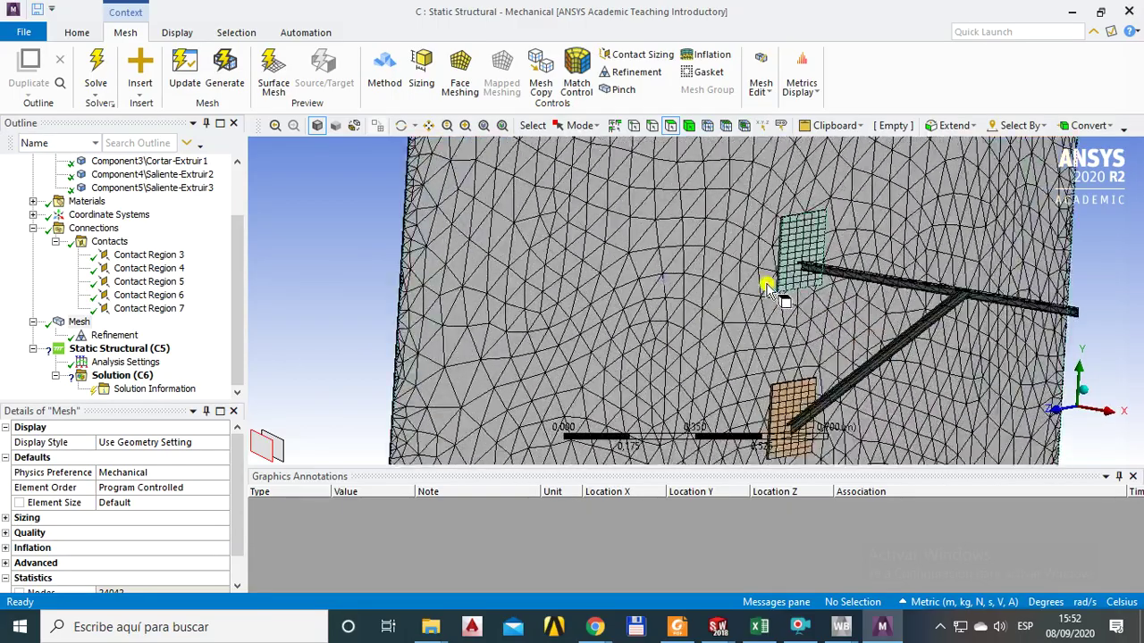
middle_click_drag(817, 291, 763, 324)
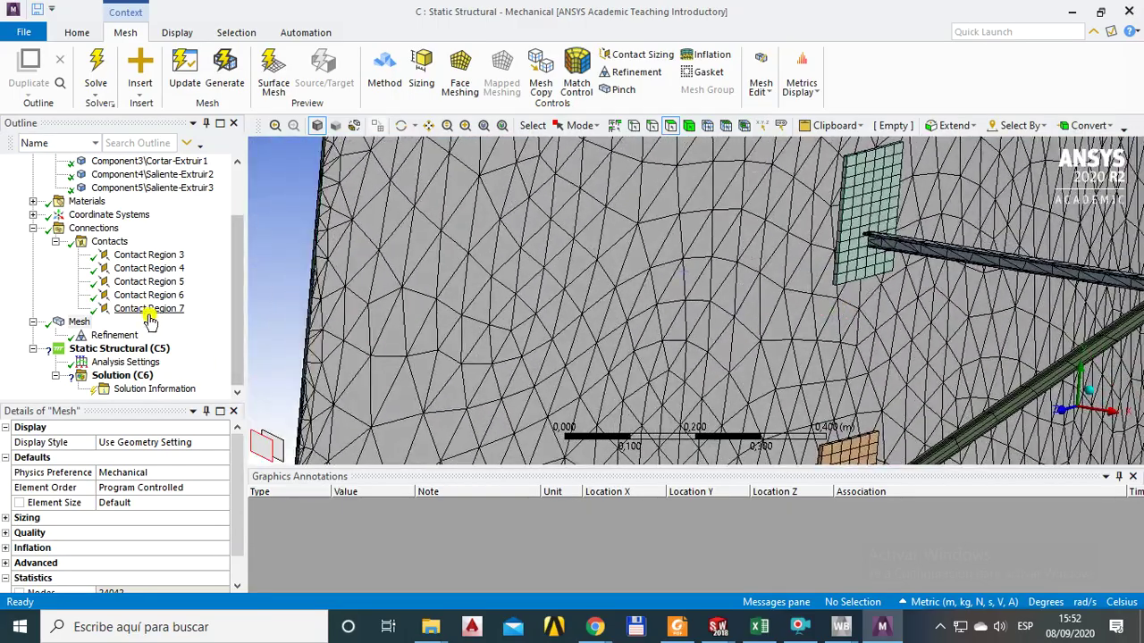
Collapse the Mesh, Connections and Geometry branches of the model tree and select the Static Structural environment.
left_click(34, 322)
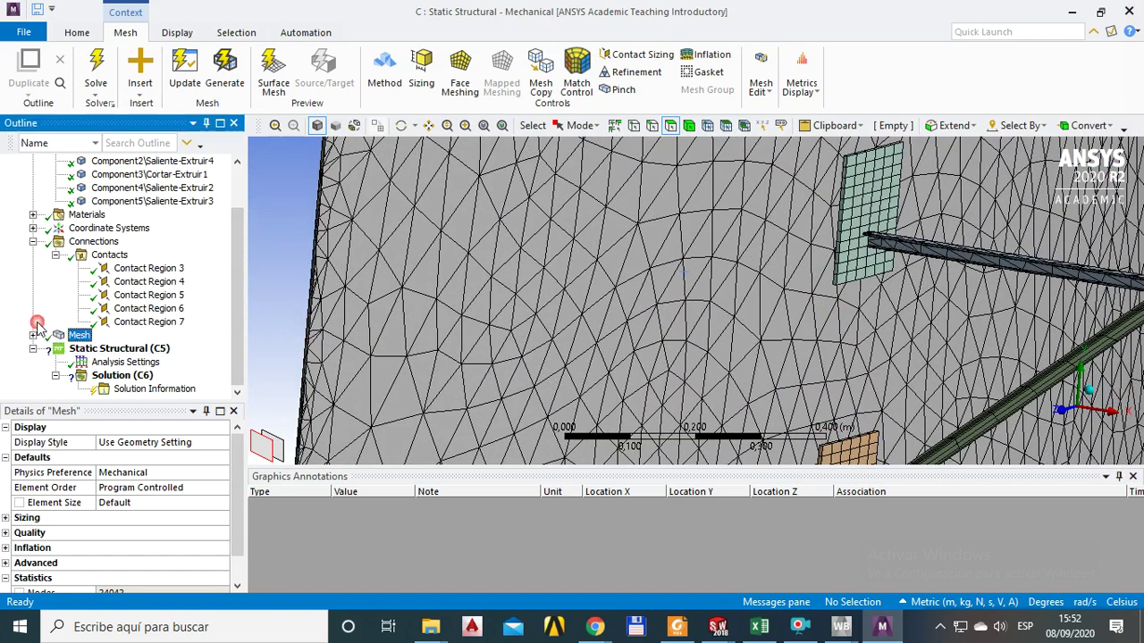
left_click(33, 241)
left_click(33, 188)
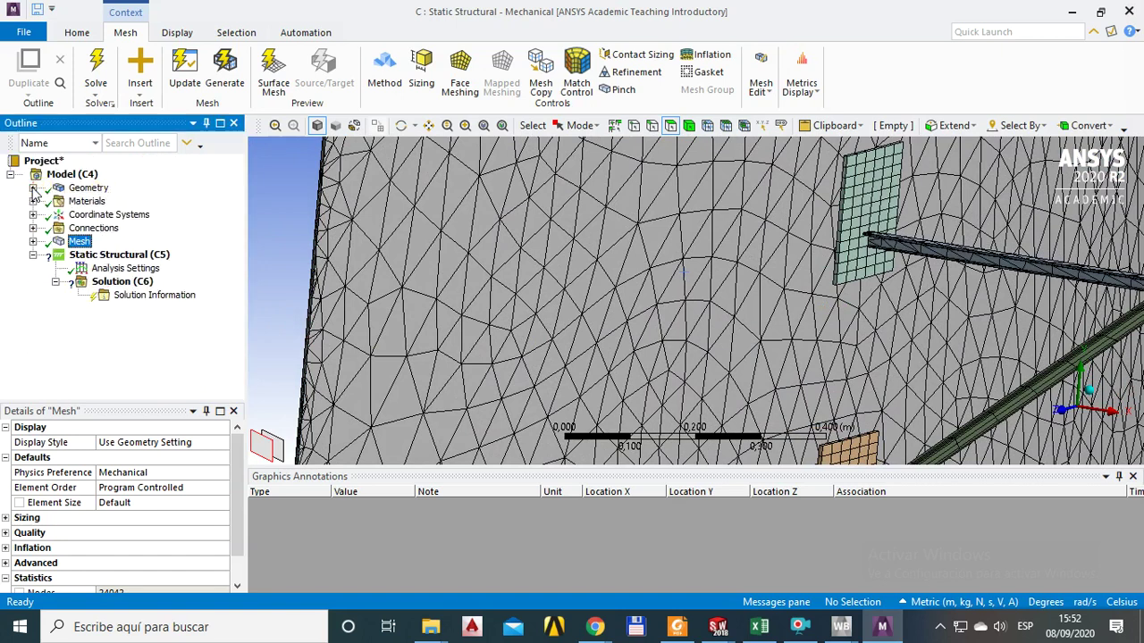
left_click(90, 257)
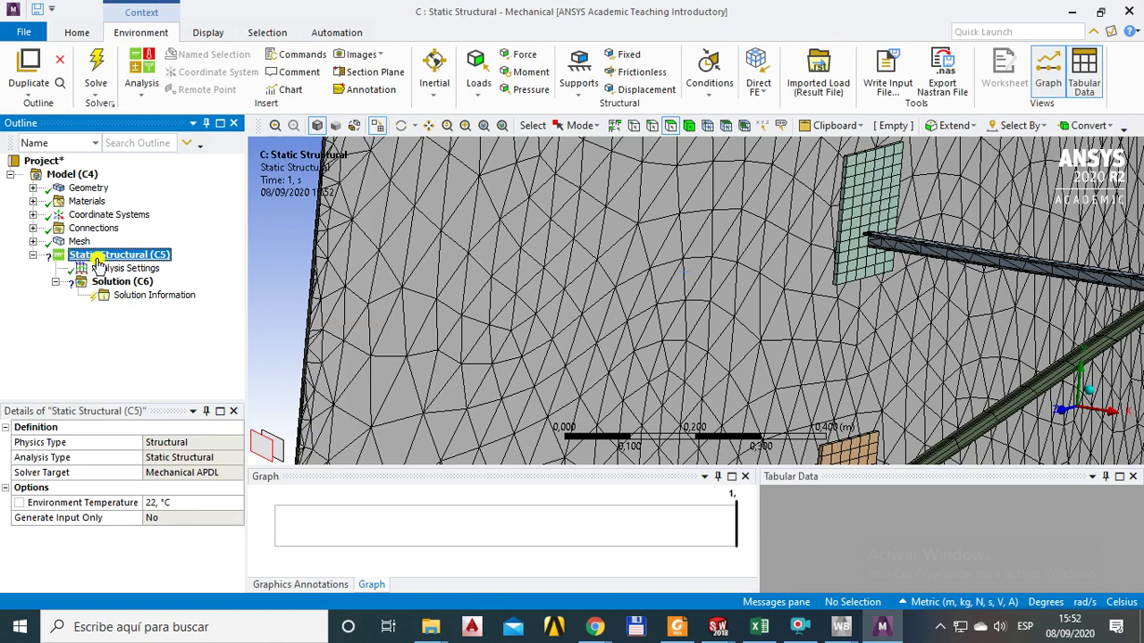
scroll(715, 339, "down", 6)
middle_click_drag(804, 288, 783, 294)
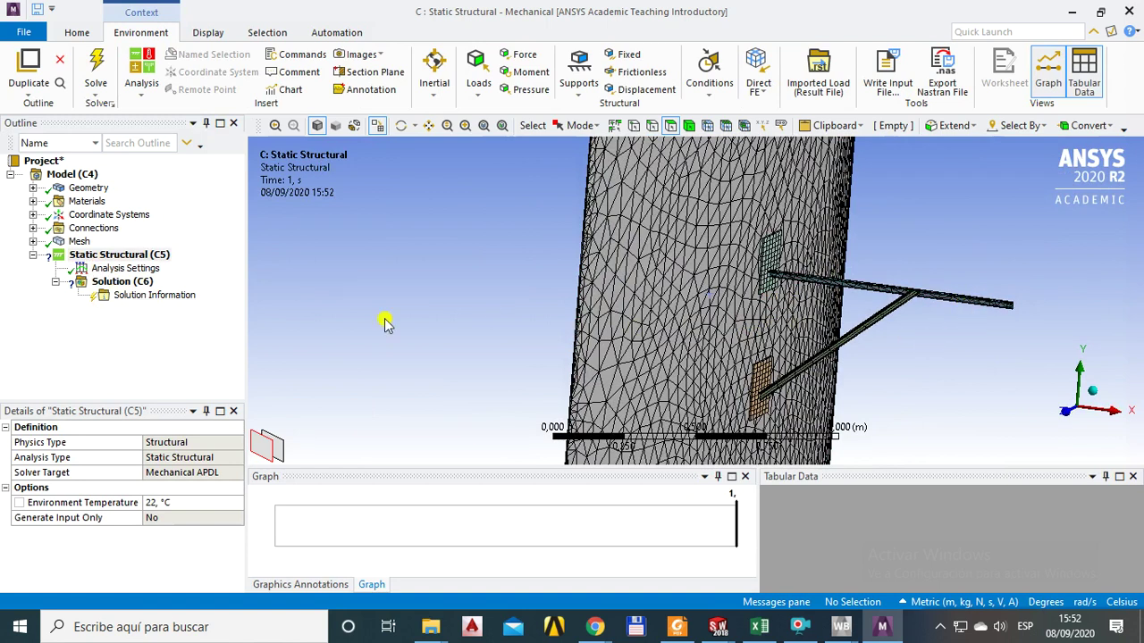
Insert a Force load in the Static Structural analysis and hide the mesh display on the model.
left_click(125, 268)
left_click(121, 255)
right_click(125, 257)
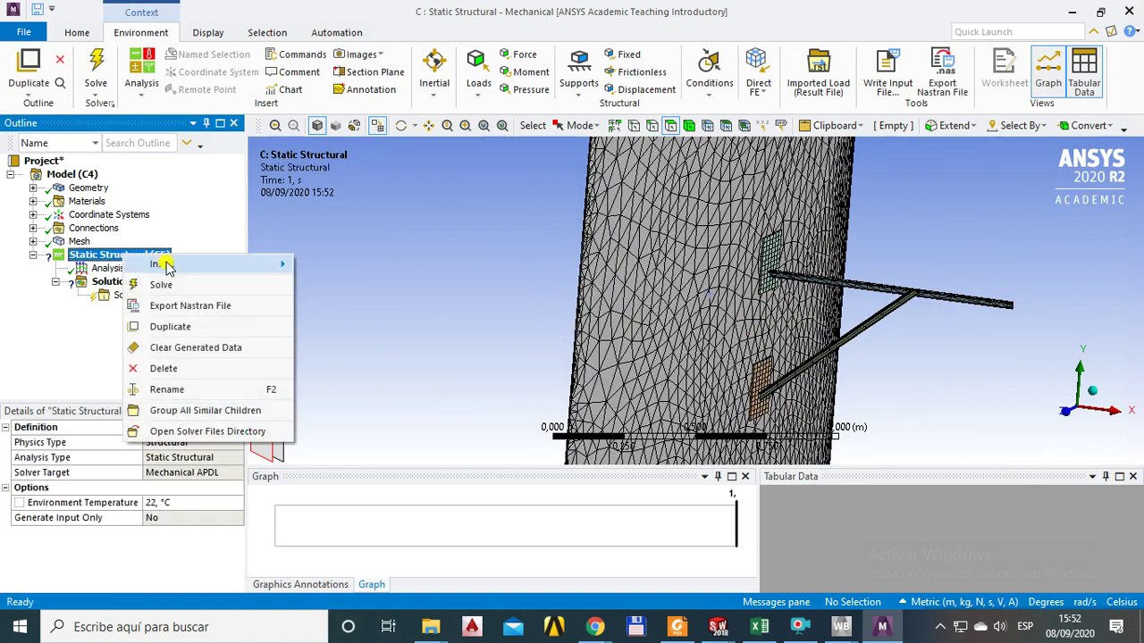
mouse_move(166, 265)
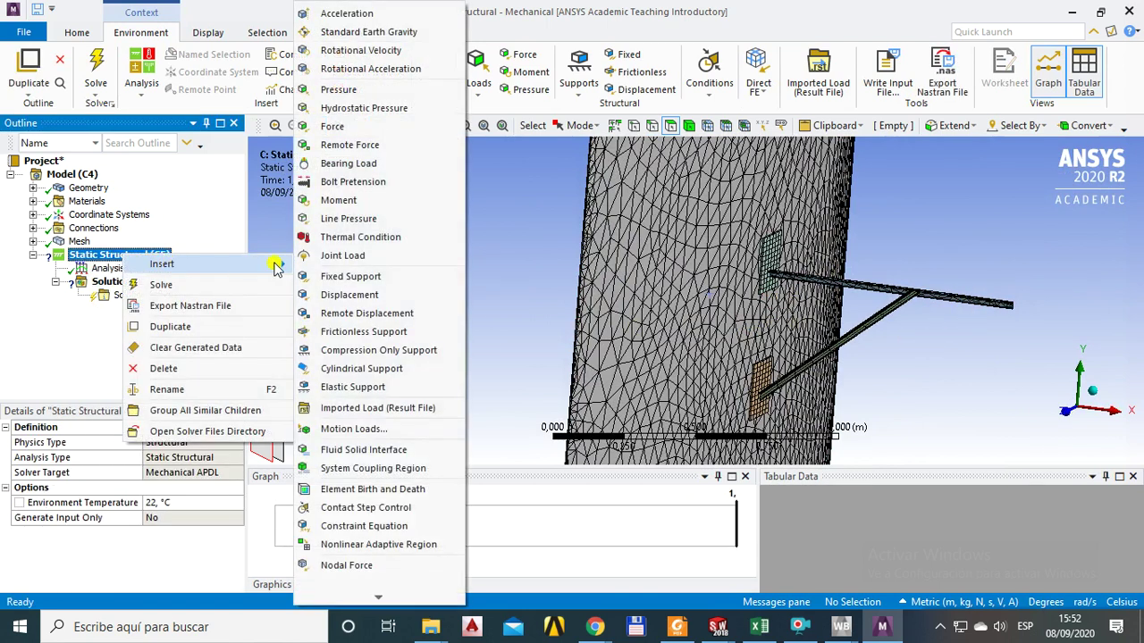
left_click(349, 130)
middle_click_drag(938, 309, 733, 298)
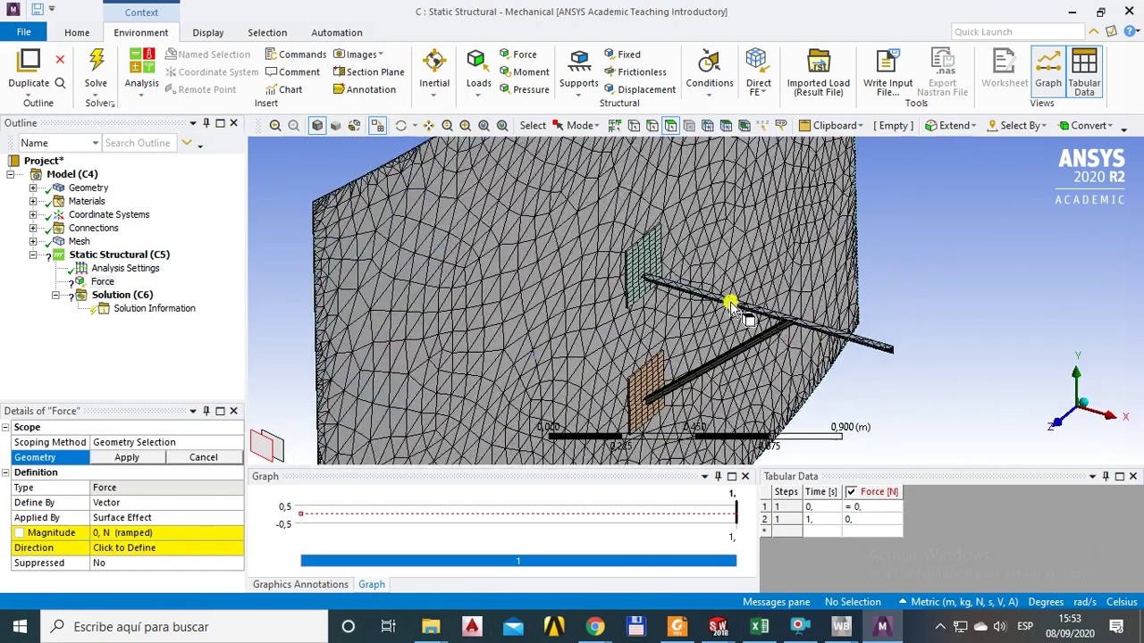
left_click(377, 128)
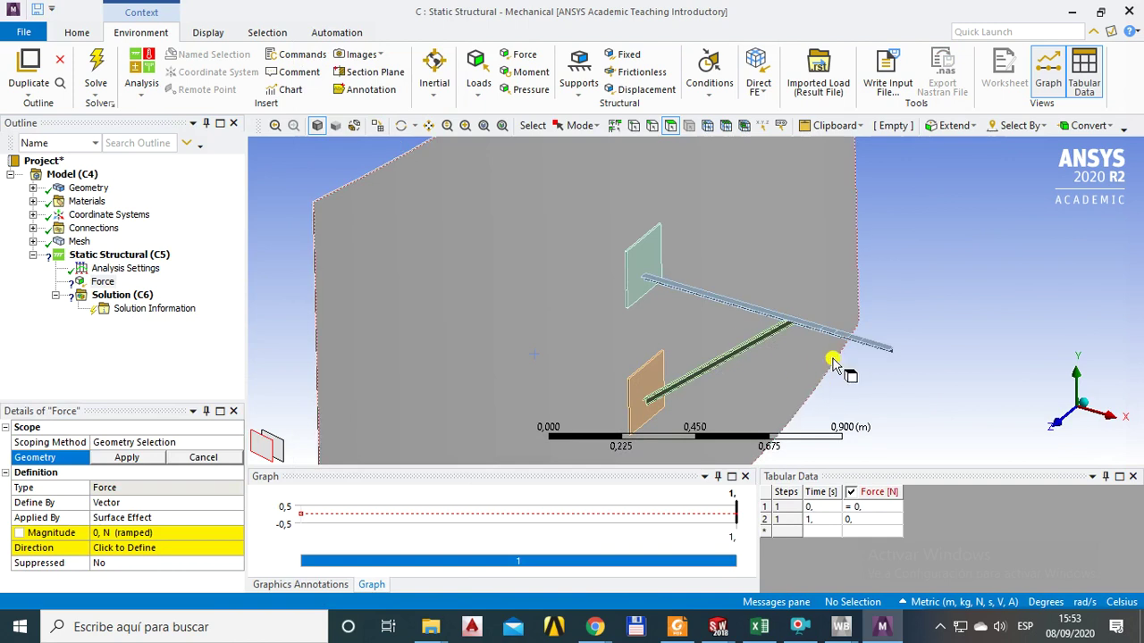
Scope the force to the first small rectangular face on the horizontal bar's upper surface beyond the brace joint, and open its magnitude for editing.
scroll(822, 349, "up", 5)
scroll(844, 342, "up", 5)
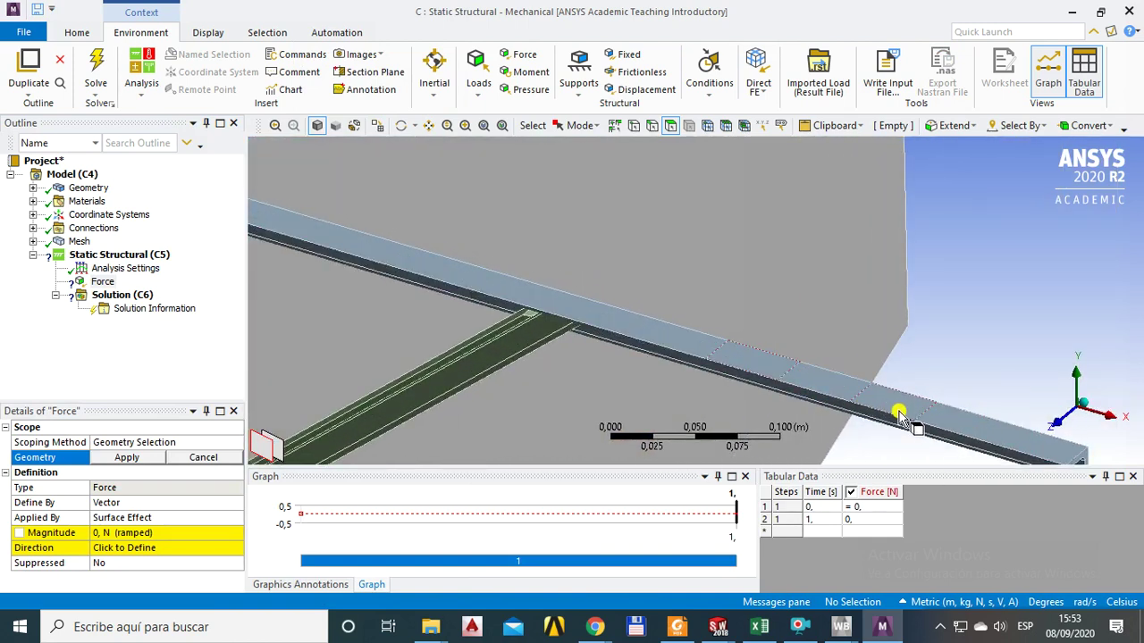
left_click(746, 368)
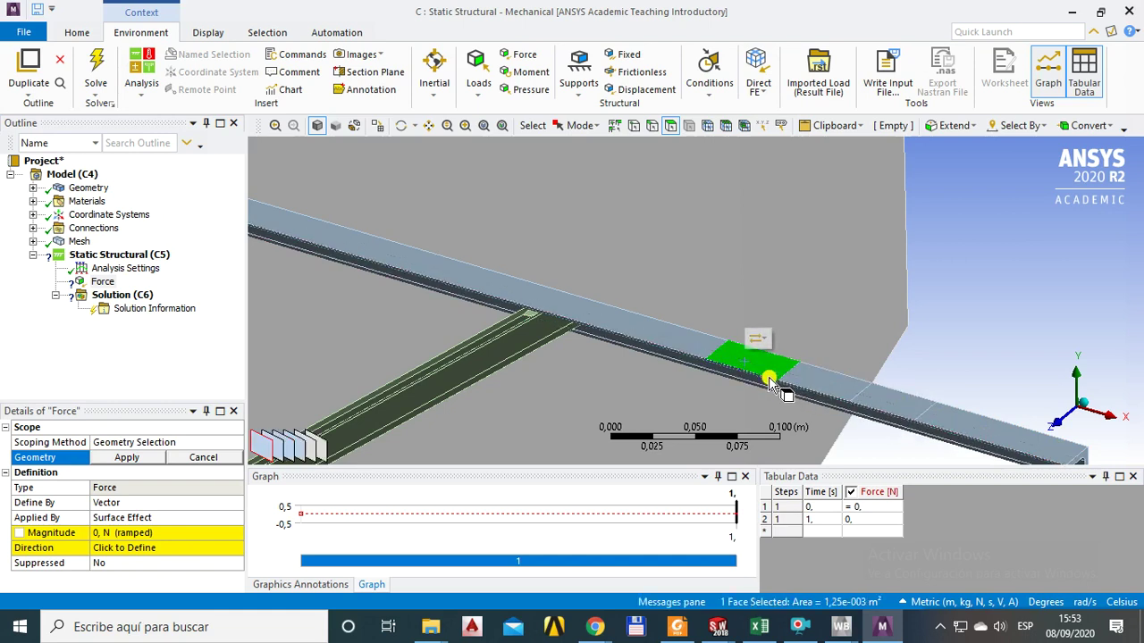
middle_click_drag(751, 370, 785, 366)
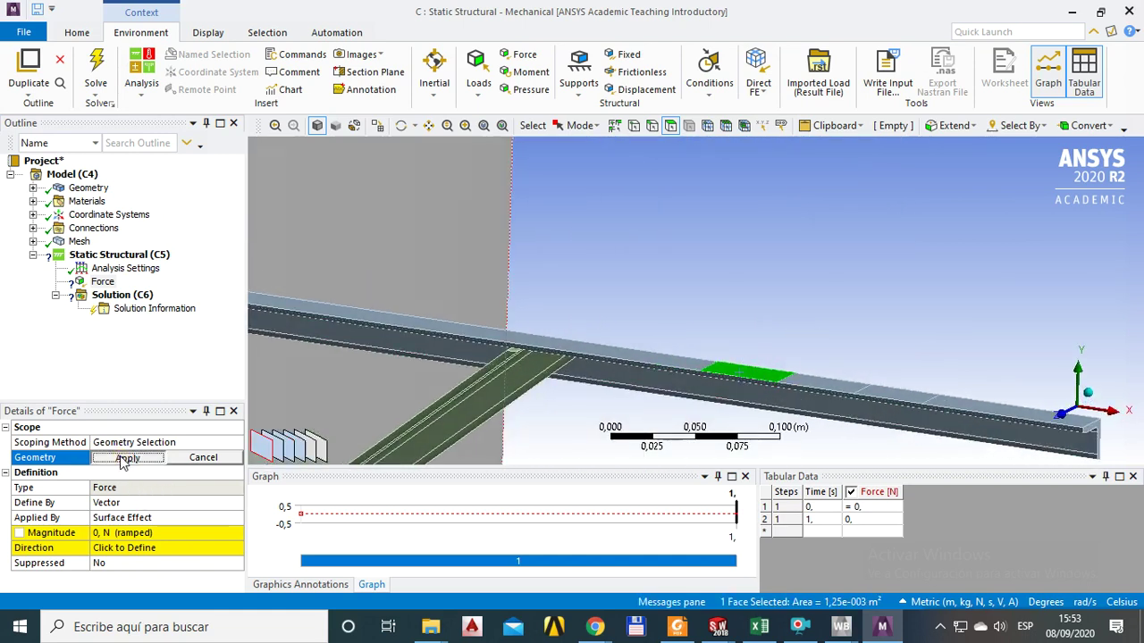
left_click(125, 457)
left_click(105, 533)
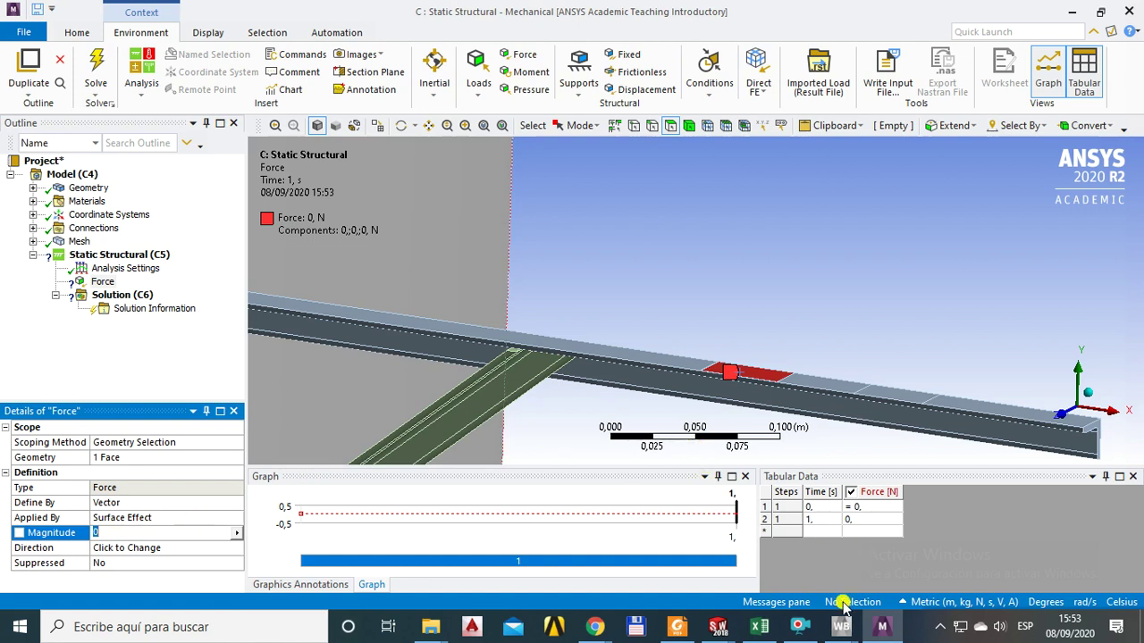
Switch to the Excel pipe dimensions table and look up the Schedule 40 unit weight with water for 2-inch pipe.
left_click(760, 626)
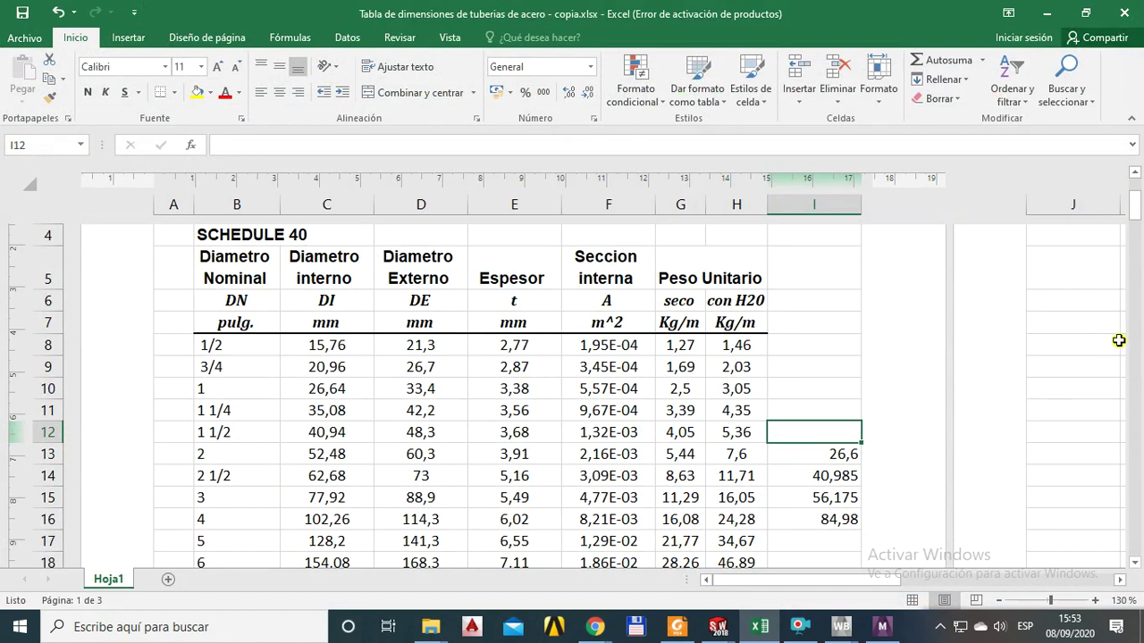
mouse_move(1137, 229)
left_mouse_down()
mouse_move(1136, 213)
mouse_move(1136, 227)
left_mouse_up()
scroll(466, 345, "up", 2)
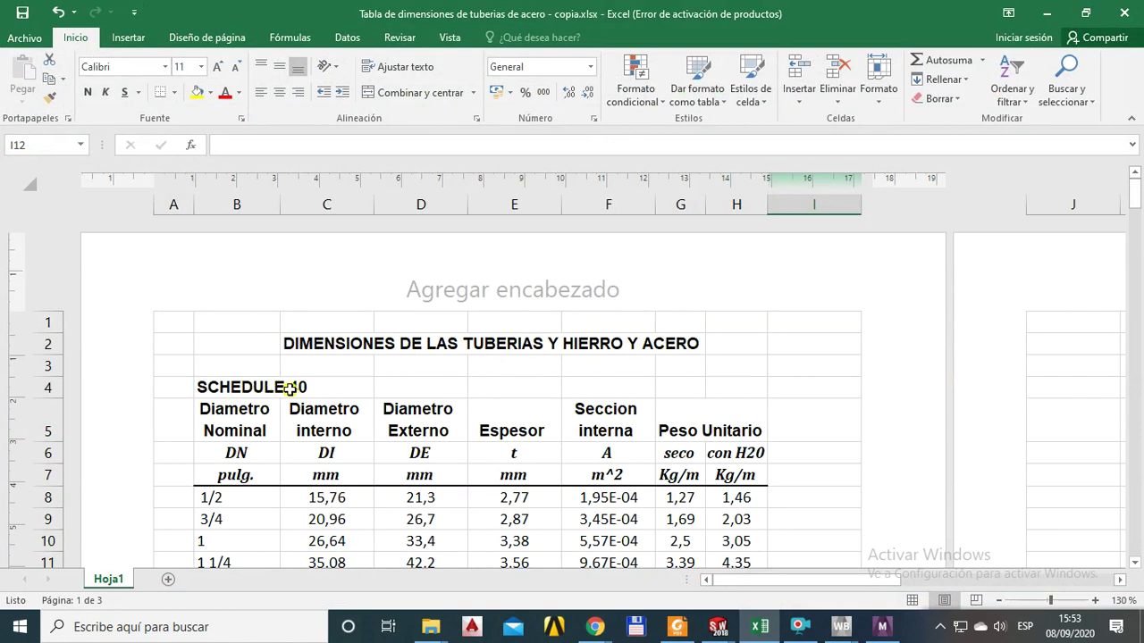
scroll(291, 388, "down", 3)
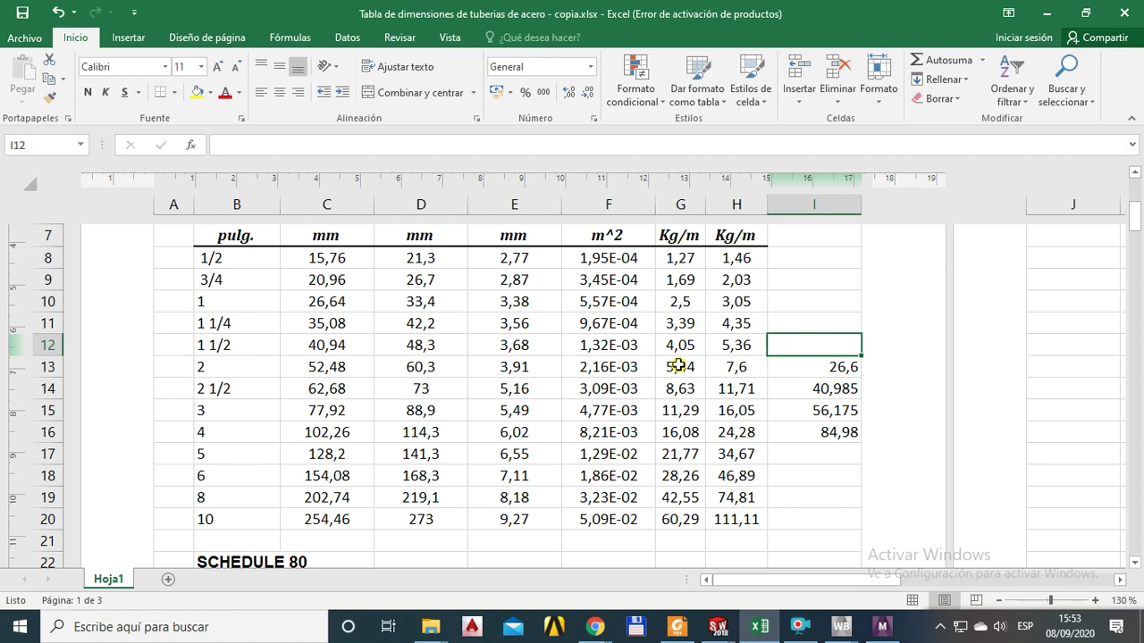
left_click(228, 367)
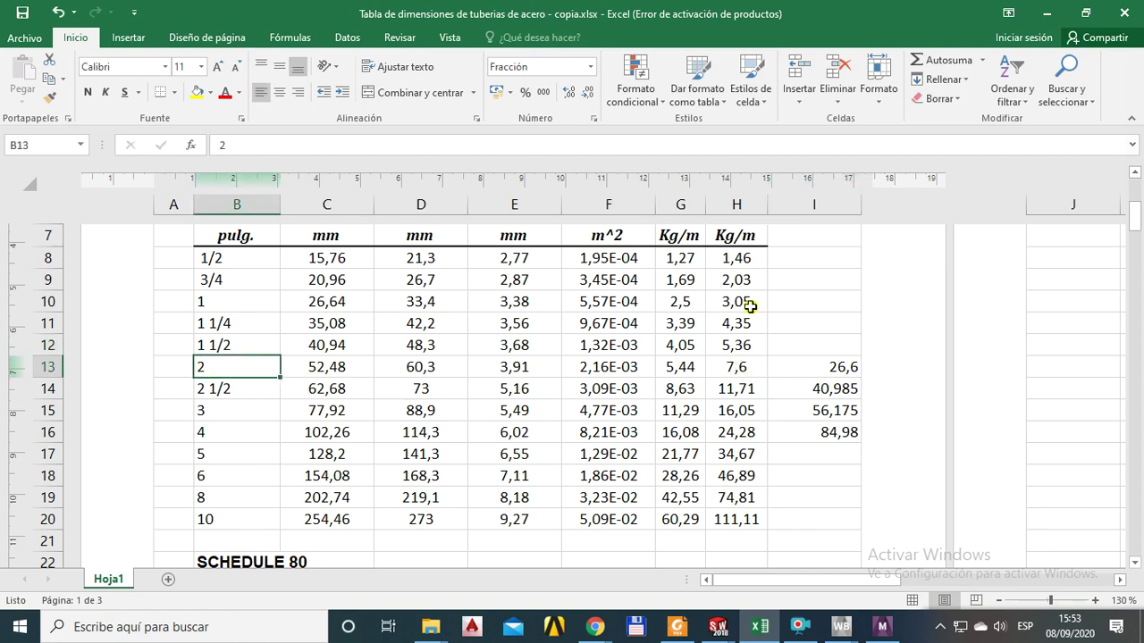
scroll(750, 329, "down", 1)
scroll(760, 388, "up", 1)
scroll(756, 396, "up", 1)
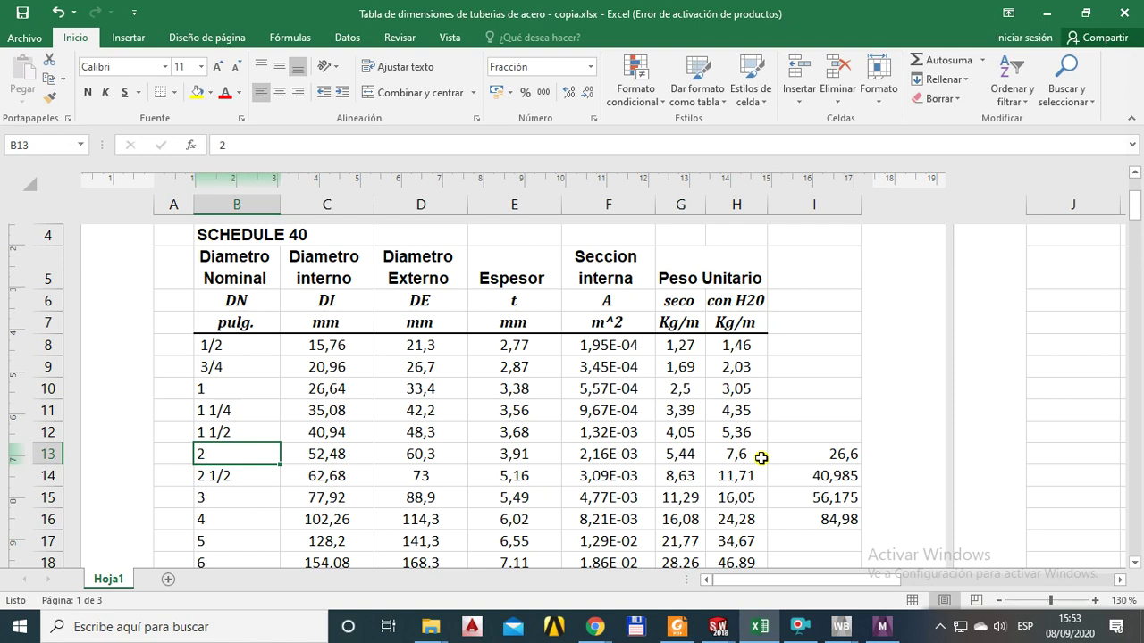
Change the 2-inch pipe's total weight formula in cell I13 to =3,6*H13.
double_click(792, 454)
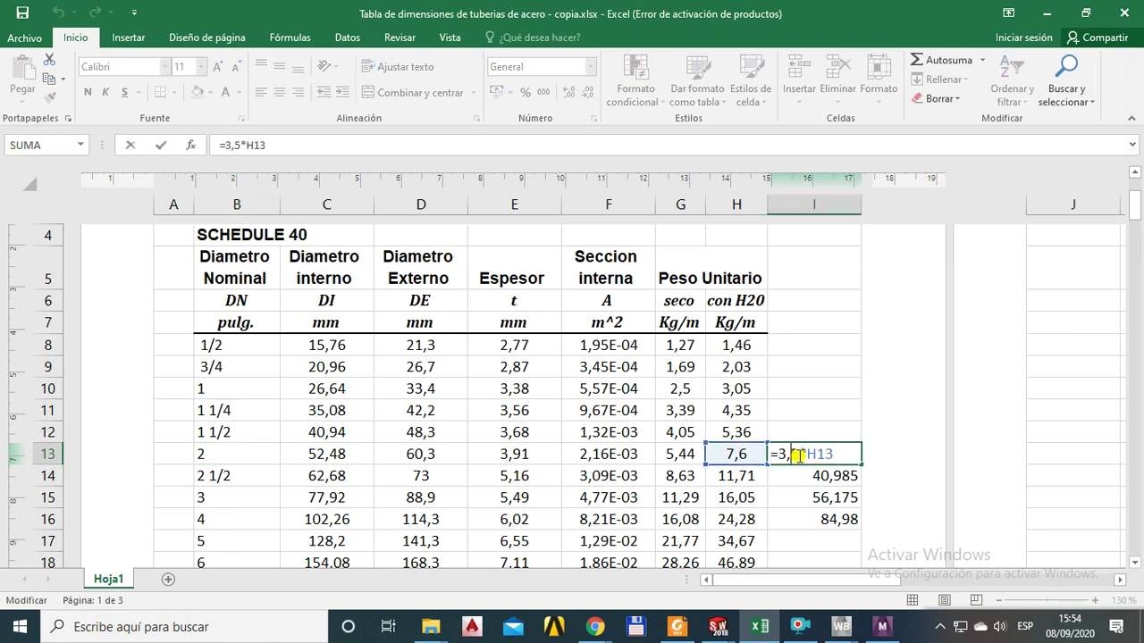
left_click(1046, 13)
left_click_drag(585, 380, 668, 344)
mouse_move(668, 344)
middle_mouse_down()
mouse_move(664, 365)
mouse_move(663, 341)
middle_mouse_up()
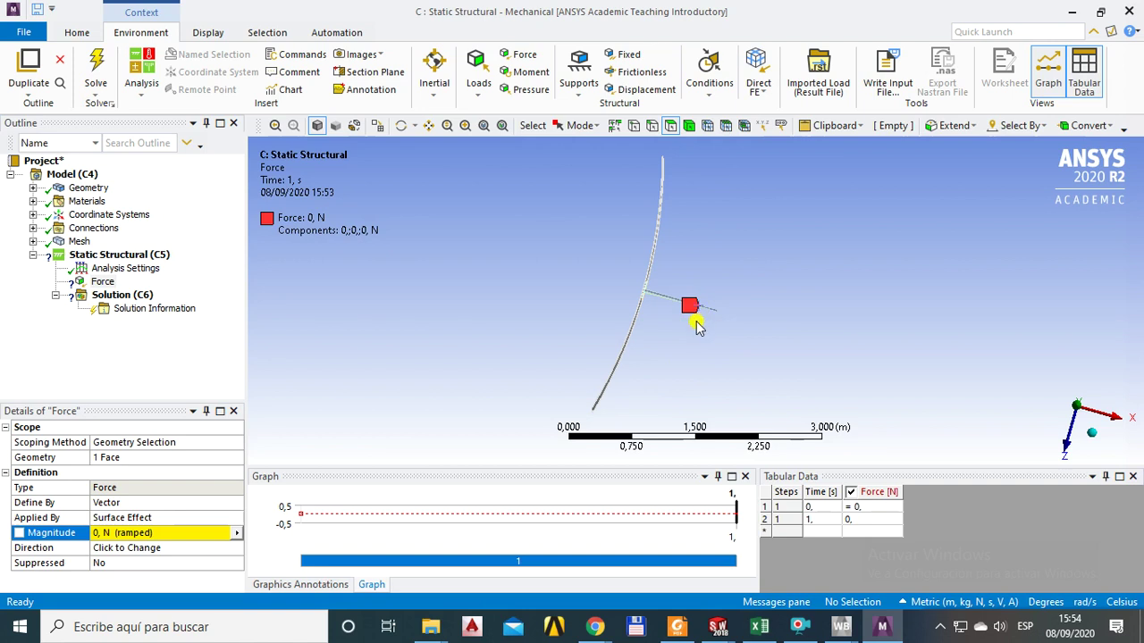
left_click(760, 627)
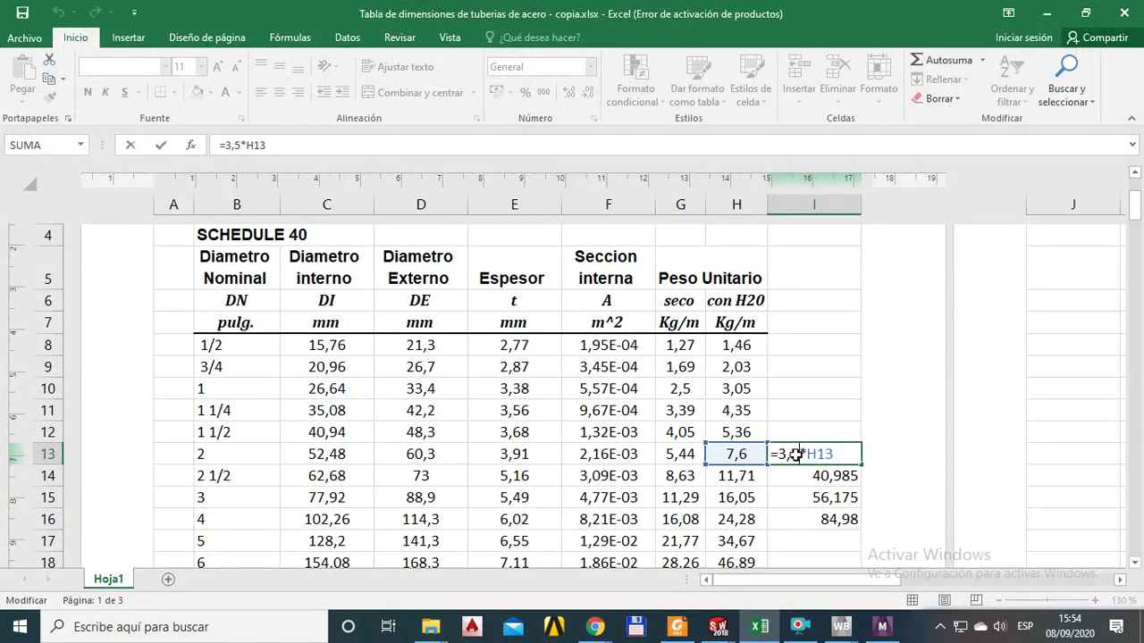
key("Return")
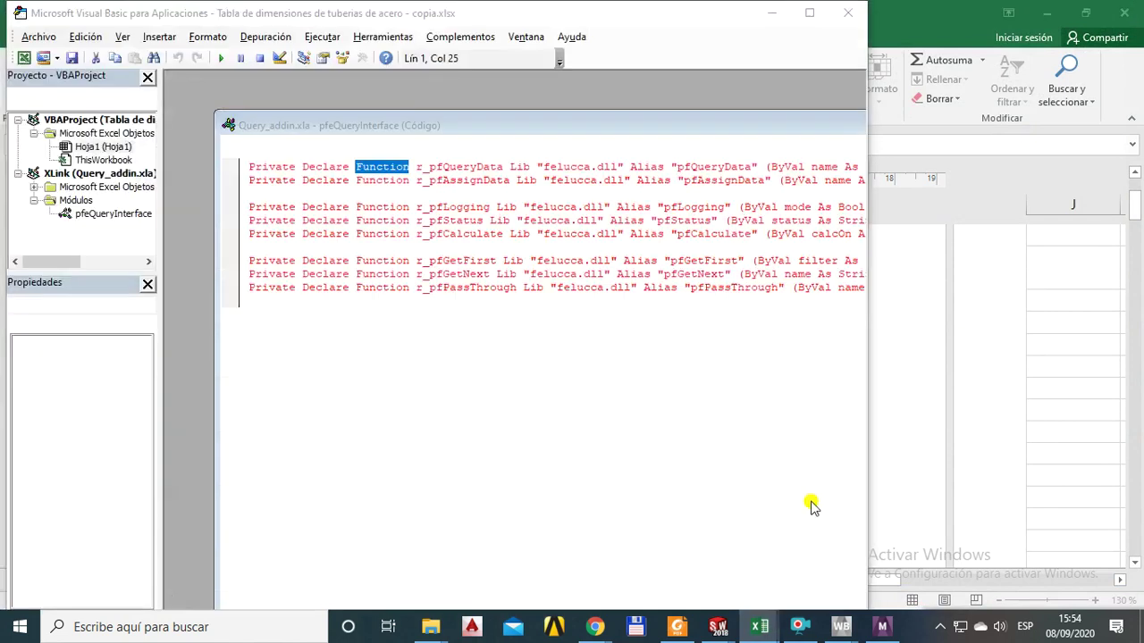
left_click(637, 386)
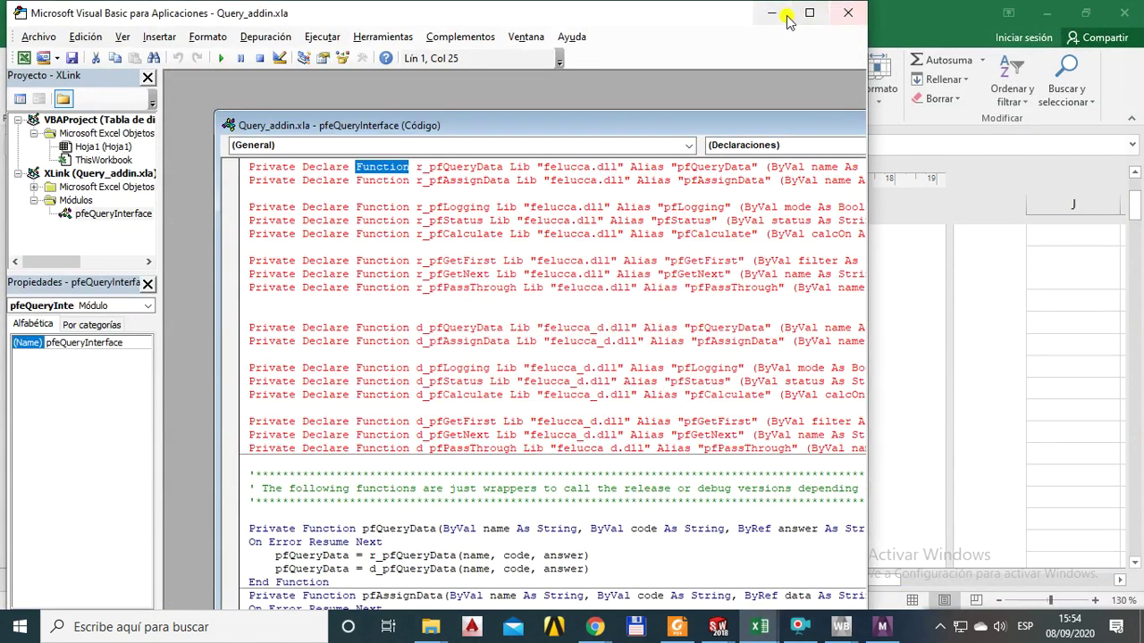
left_click(848, 13)
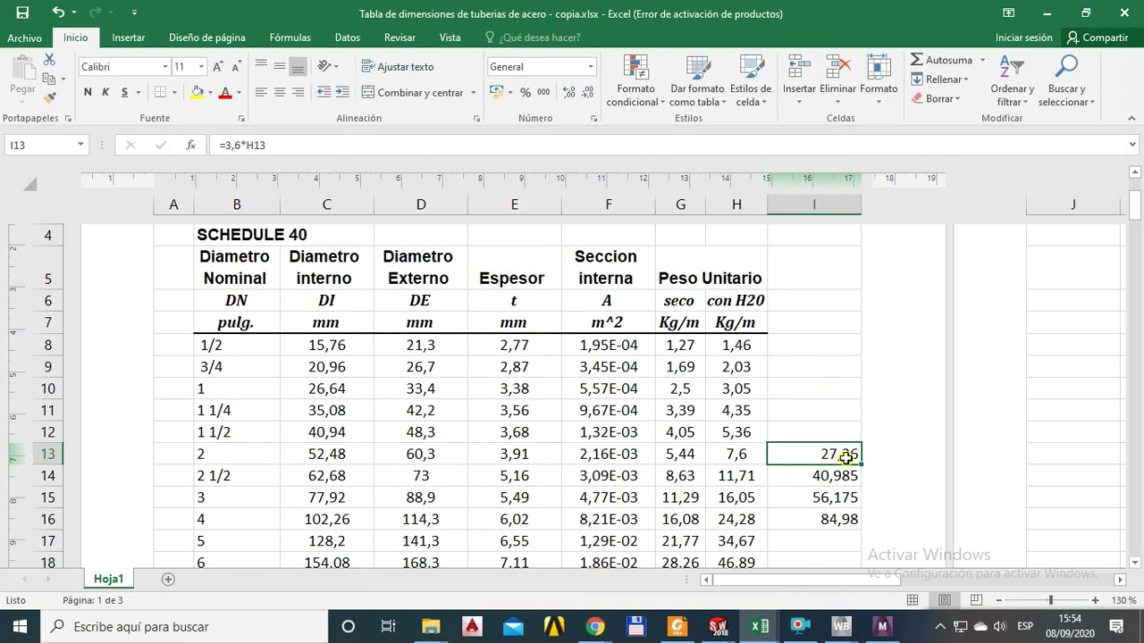
Switch back to Mechanical and set the force magnitude to 274 N.
left_click(1048, 14)
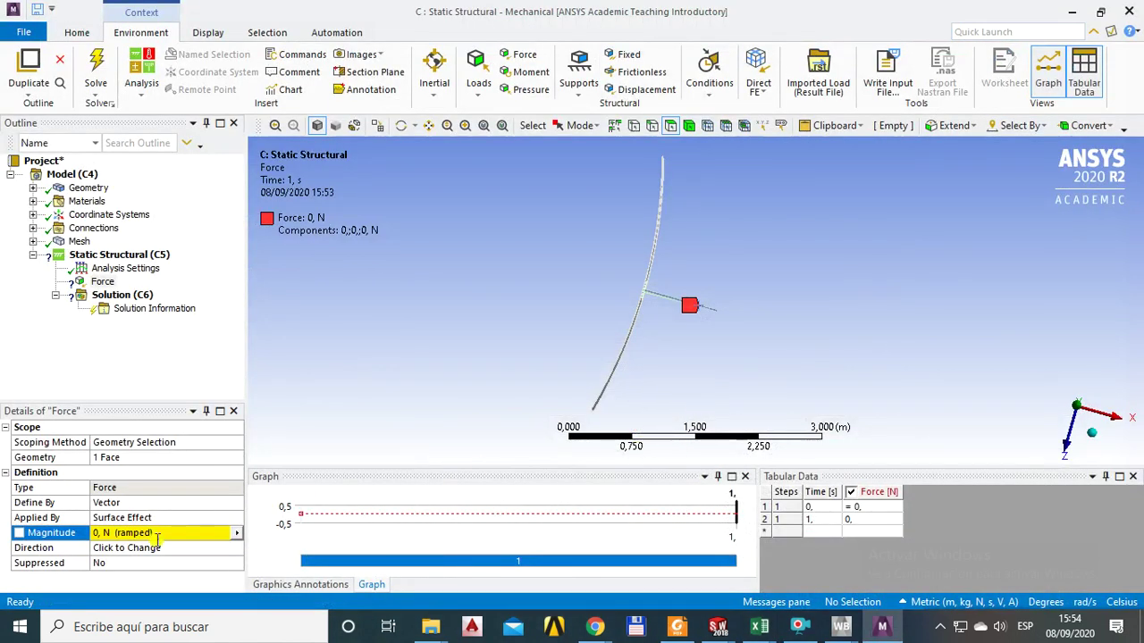
left_click(115, 533)
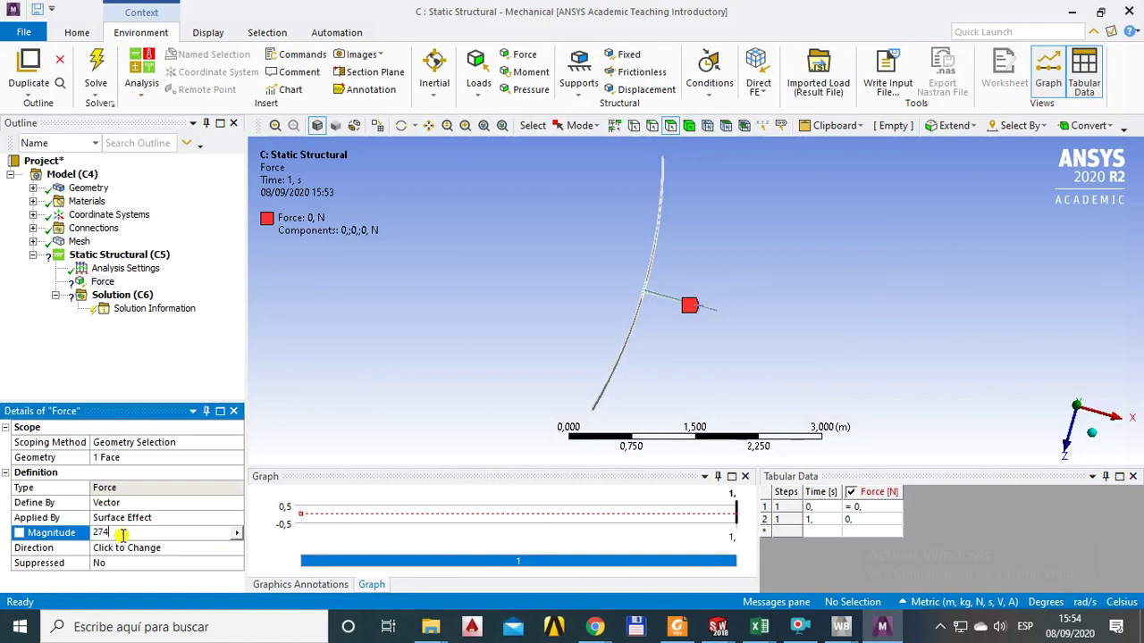
left_click(131, 549)
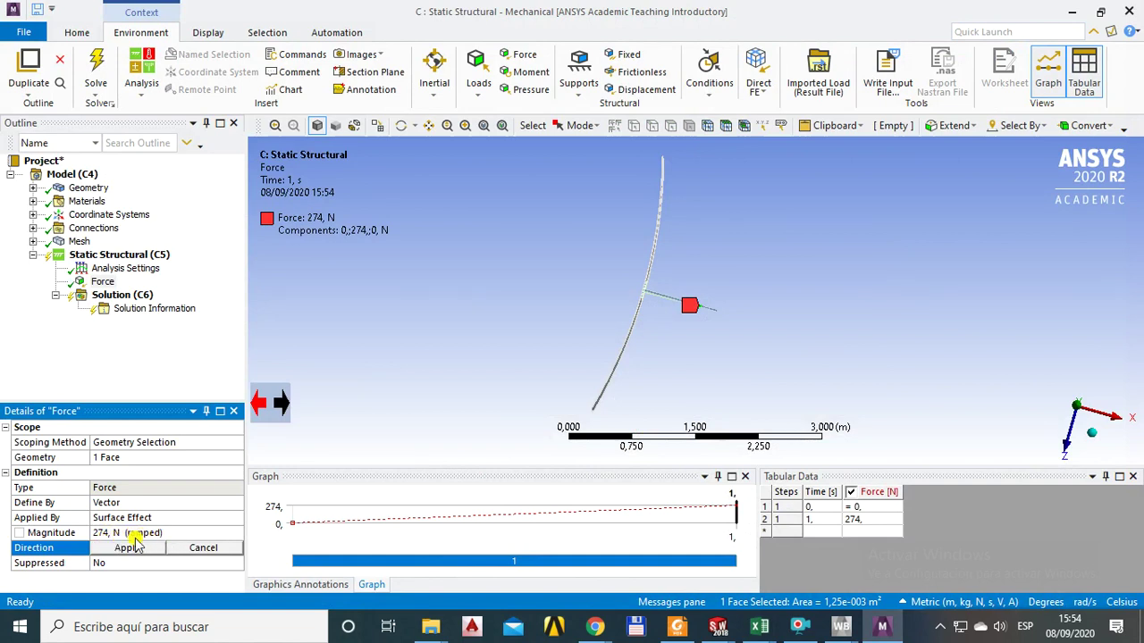
Flip the force direction so it acts vertically downward, normal to the small face on the bar's upper surface.
middle_click_drag(620, 352, 655, 356)
scroll(630, 366, "up", 5)
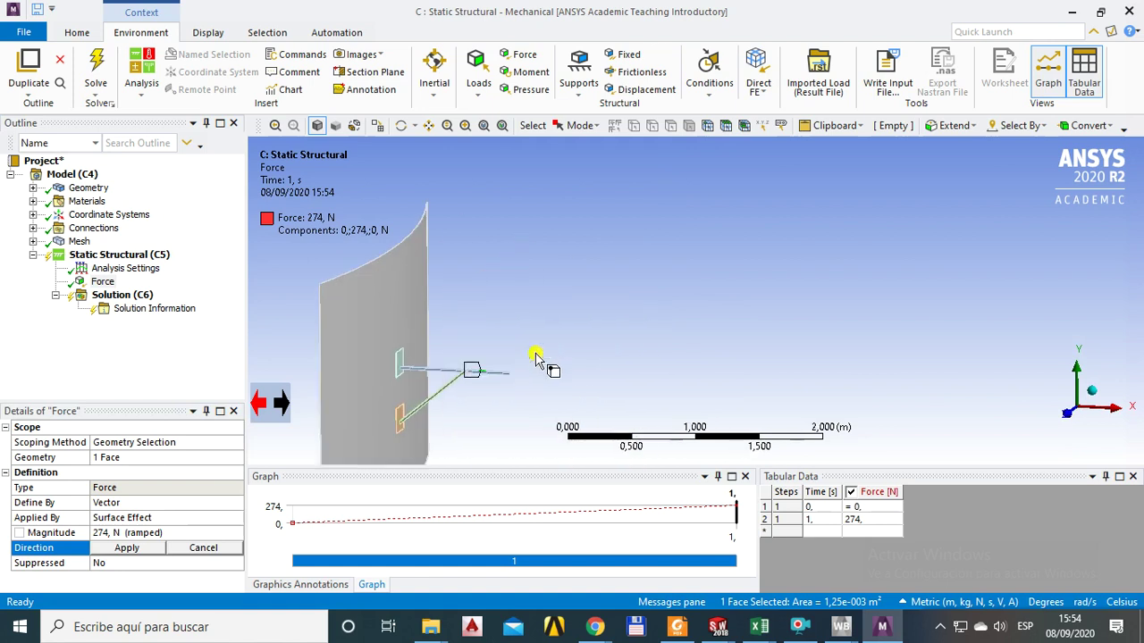
middle_click_drag(539, 351, 246, 400)
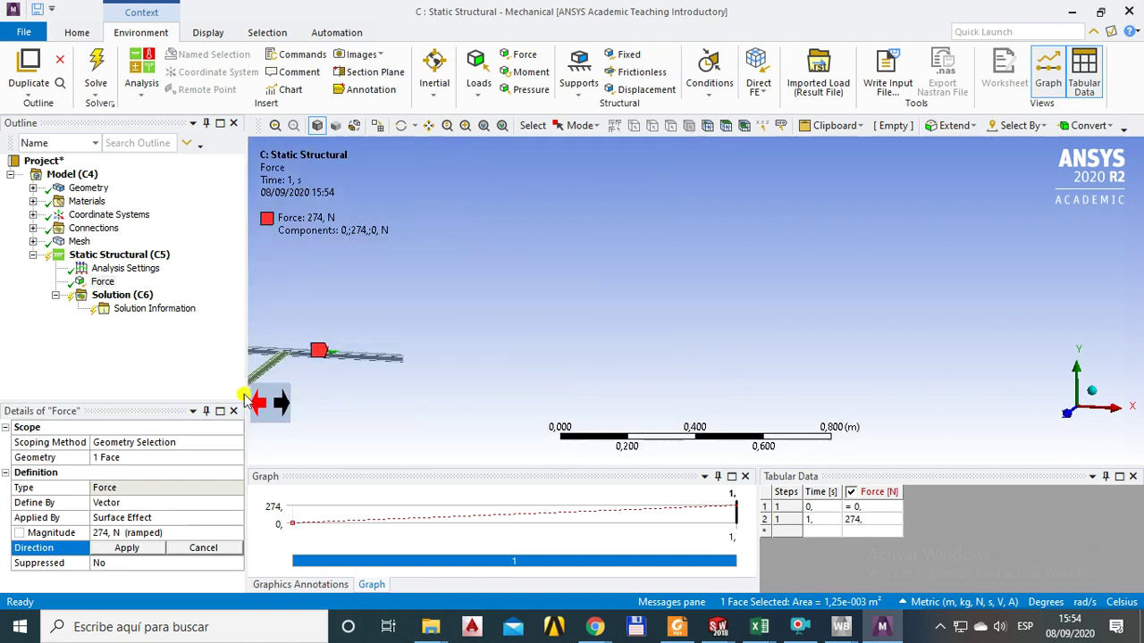
middle_click_drag(331, 380, 715, 282, "ctrl")
scroll(485, 370, "up", 3)
scroll(510, 312, "up", 4)
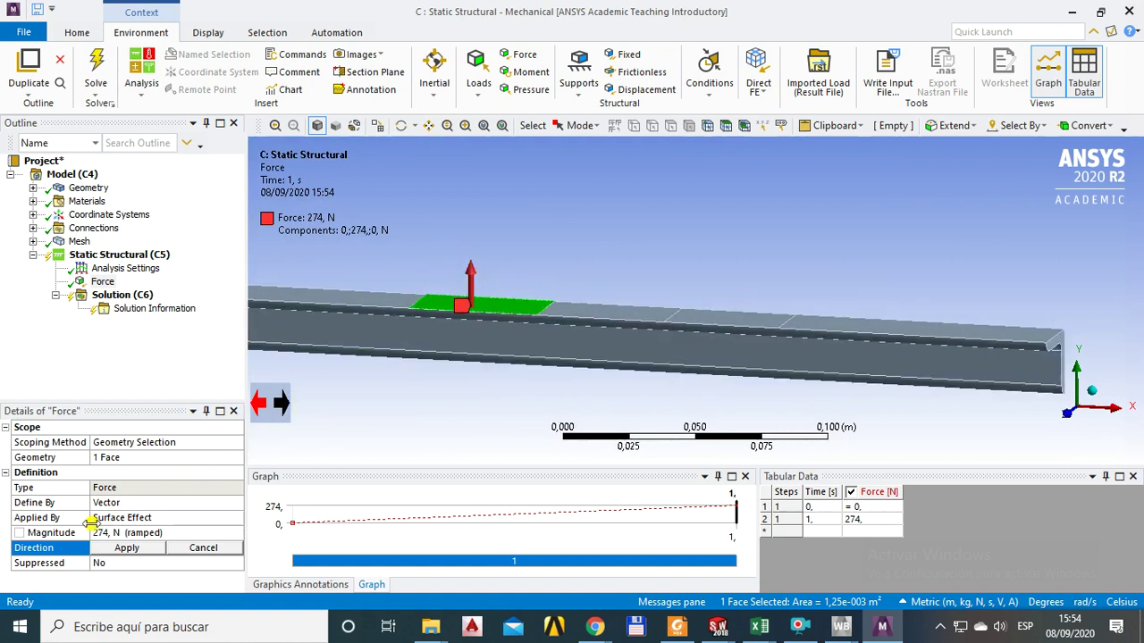
left_click(56, 546)
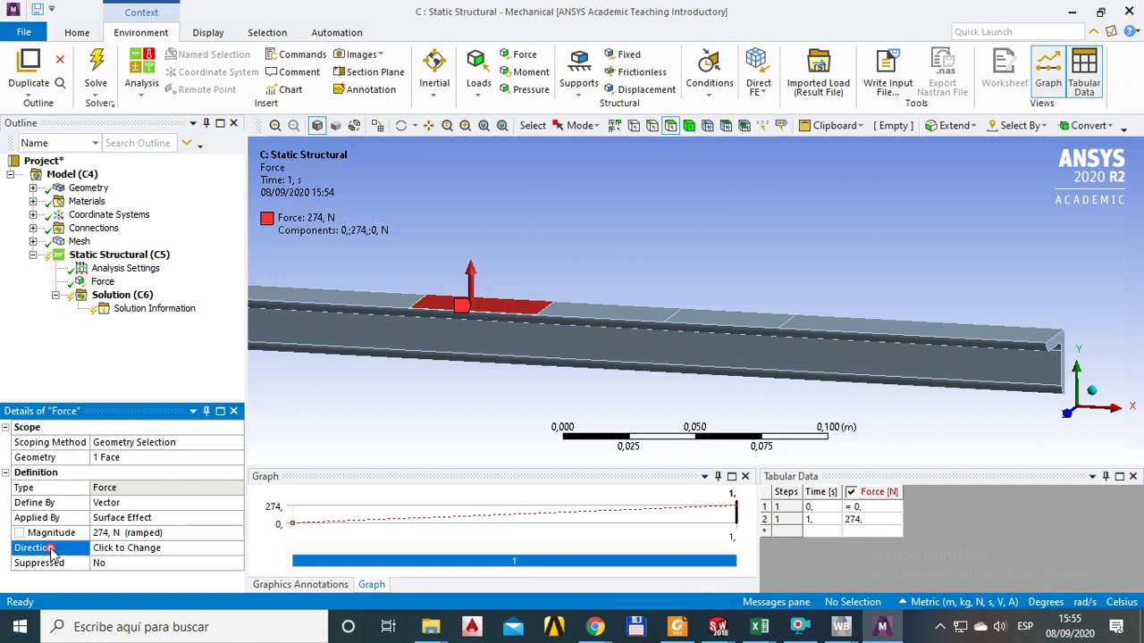
left_click(124, 548)
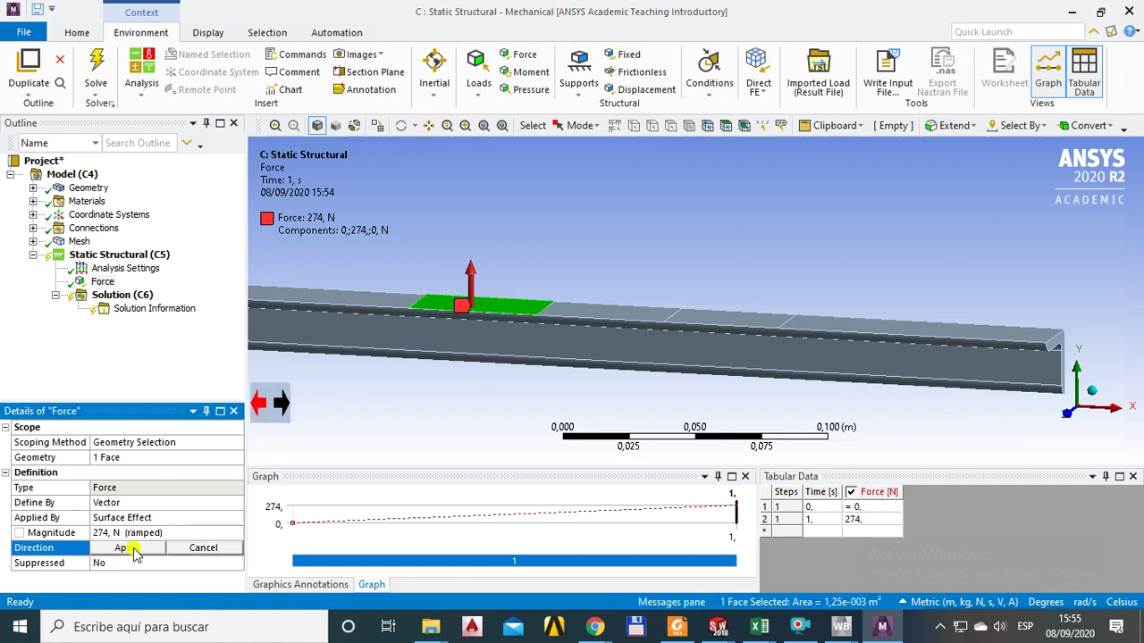
left_click(281, 403)
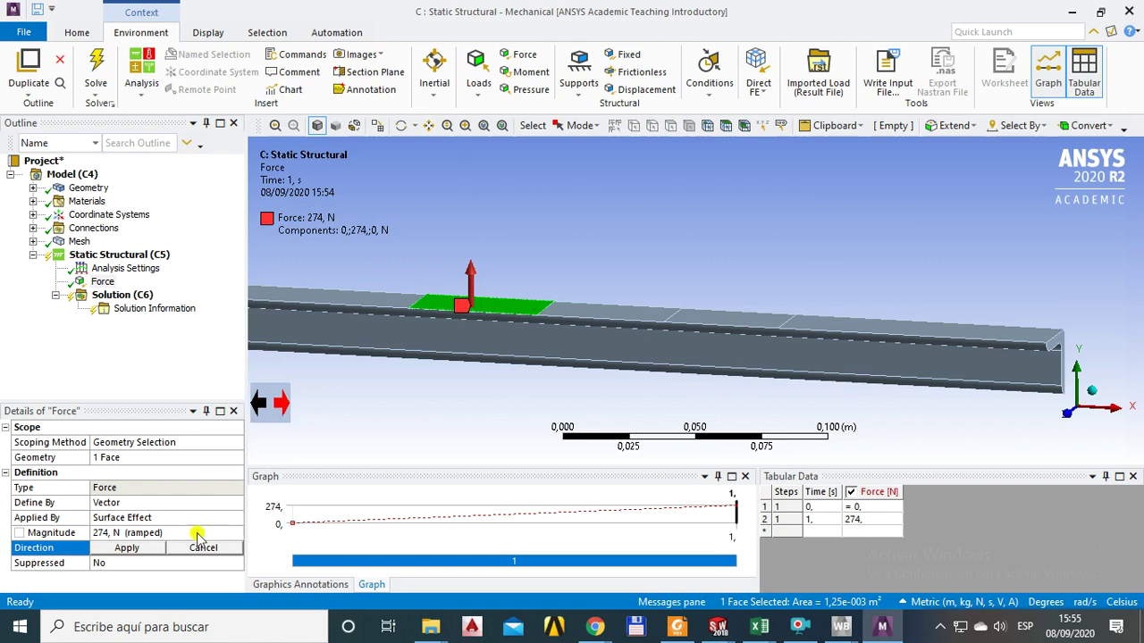
left_click(126, 548)
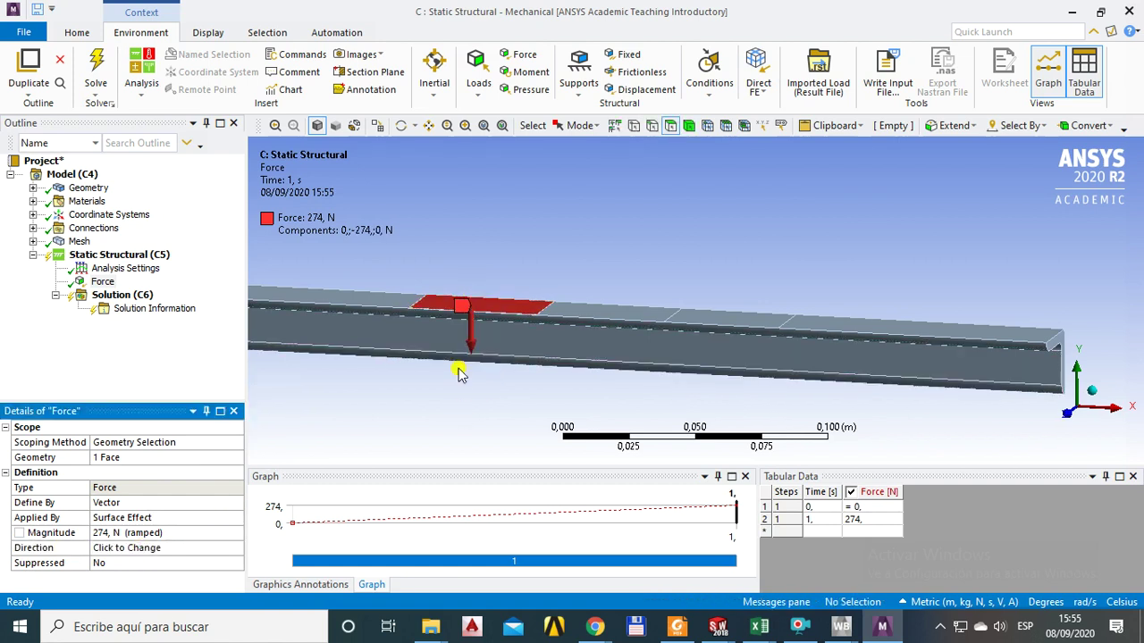
left_click(170, 373)
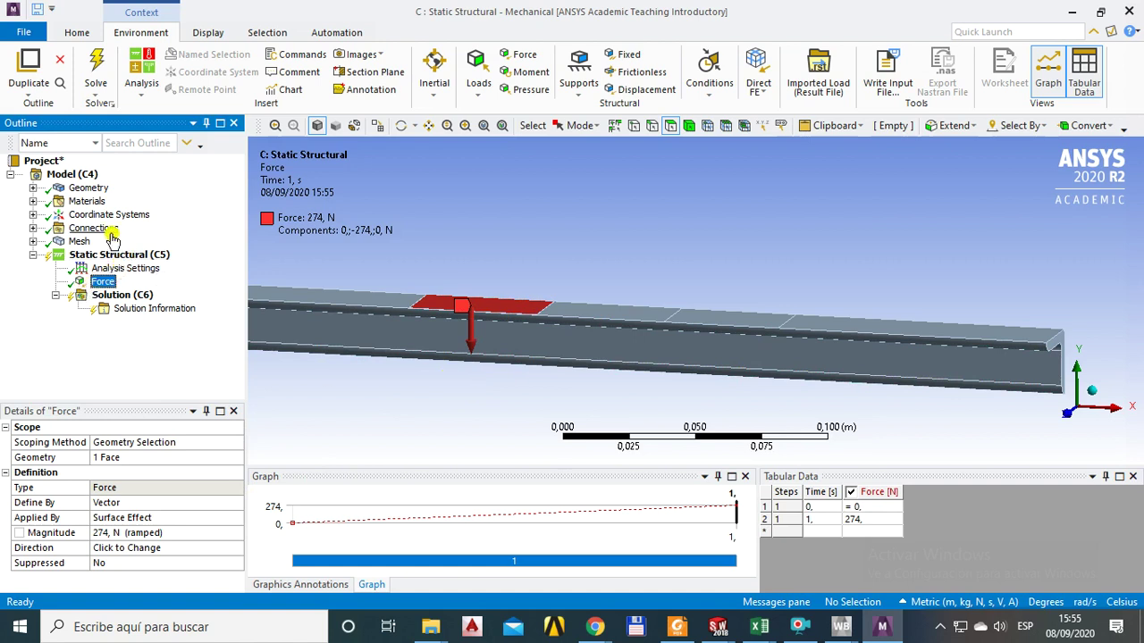
Insert a Frictionless Support in the Static Structural analysis.
left_click(119, 255)
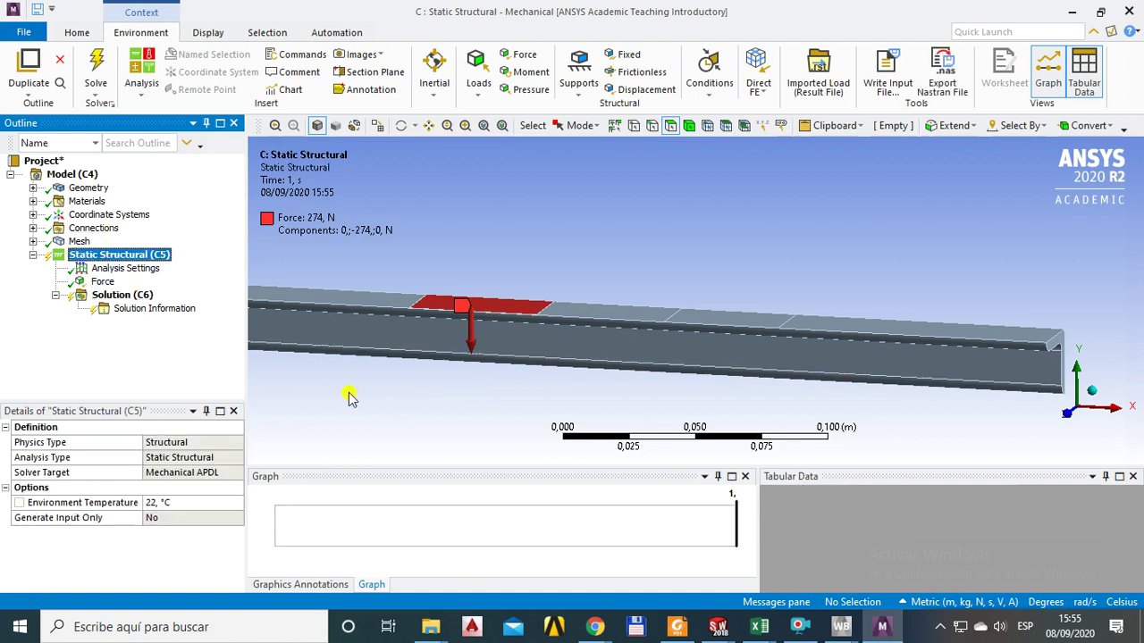
scroll(363, 400, "down", 4)
scroll(521, 374, "down", 3)
middle_click_drag(521, 372, 506, 301)
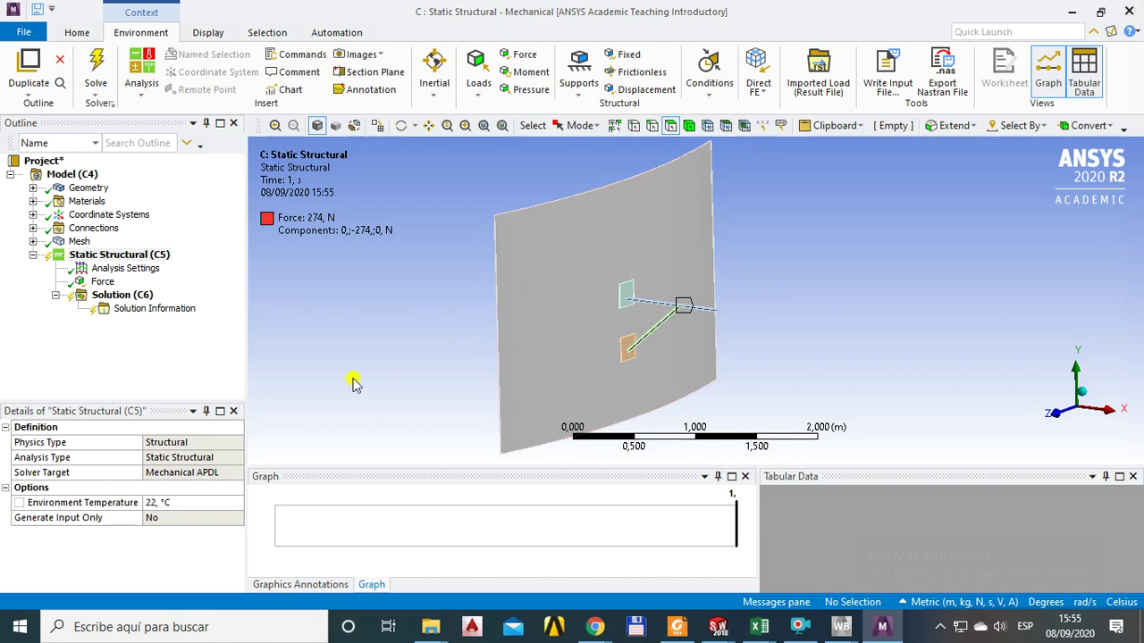
middle_click_drag(595, 279, 434, 307)
scroll(527, 311, "up", 3)
scroll(608, 325, "up", 3)
middle_click_drag(608, 325, 595, 361)
scroll(558, 338, "up", 3)
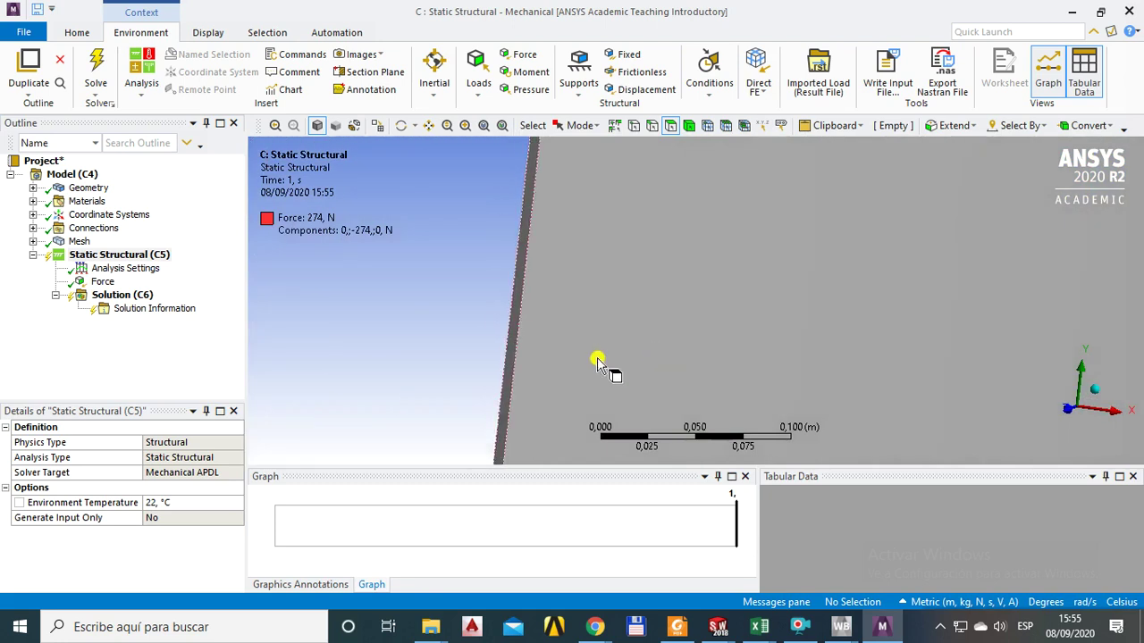
left_click(83, 260)
right_click(86, 259)
mouse_move(208, 270)
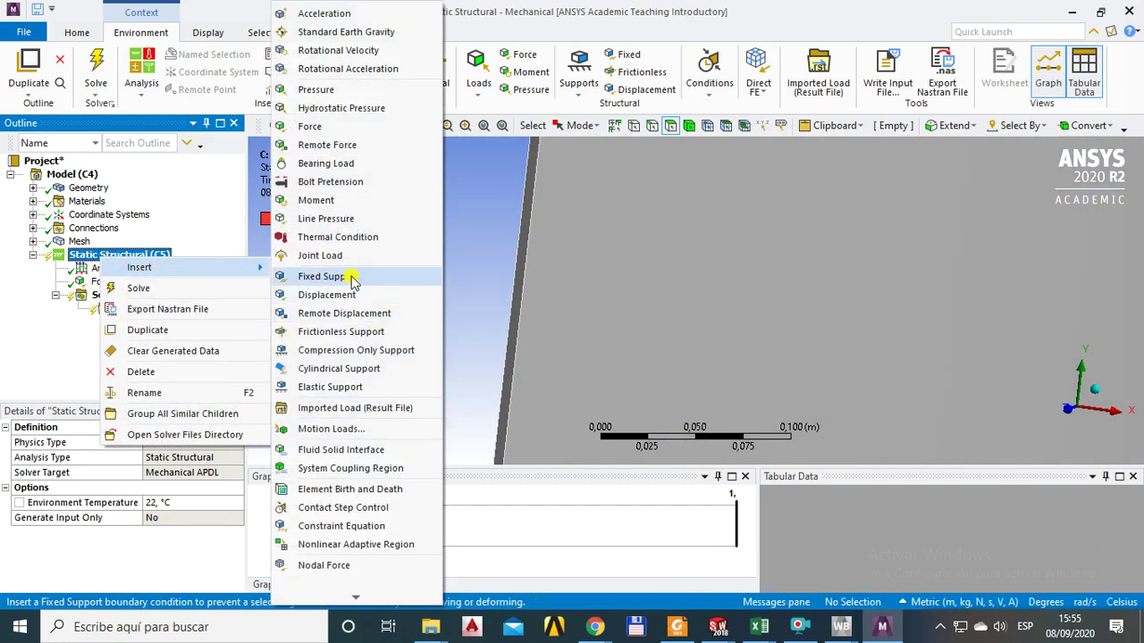
left_click(322, 335)
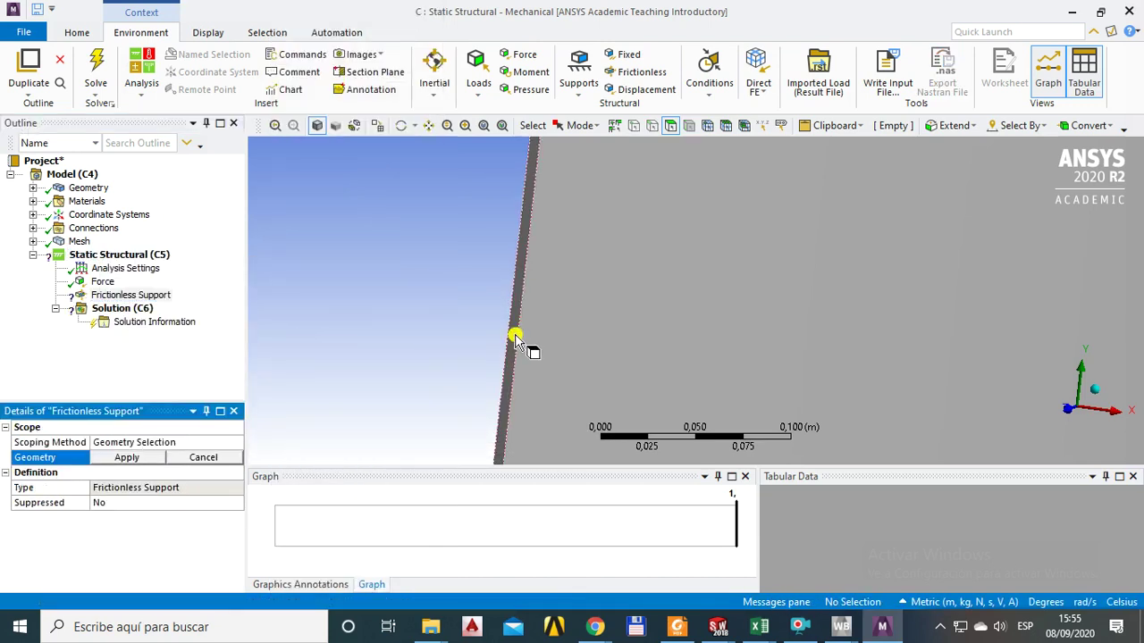
Scope the frictionless support to the two thin straight side edge faces of the curved wall.
left_click(511, 361)
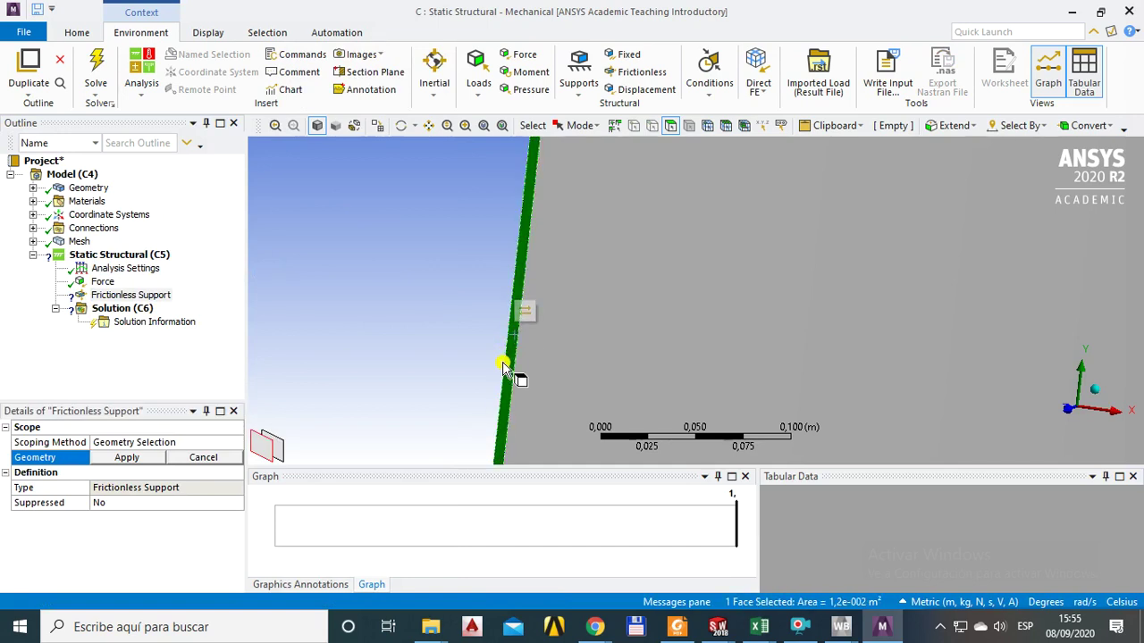
scroll(506, 365, "down", 10)
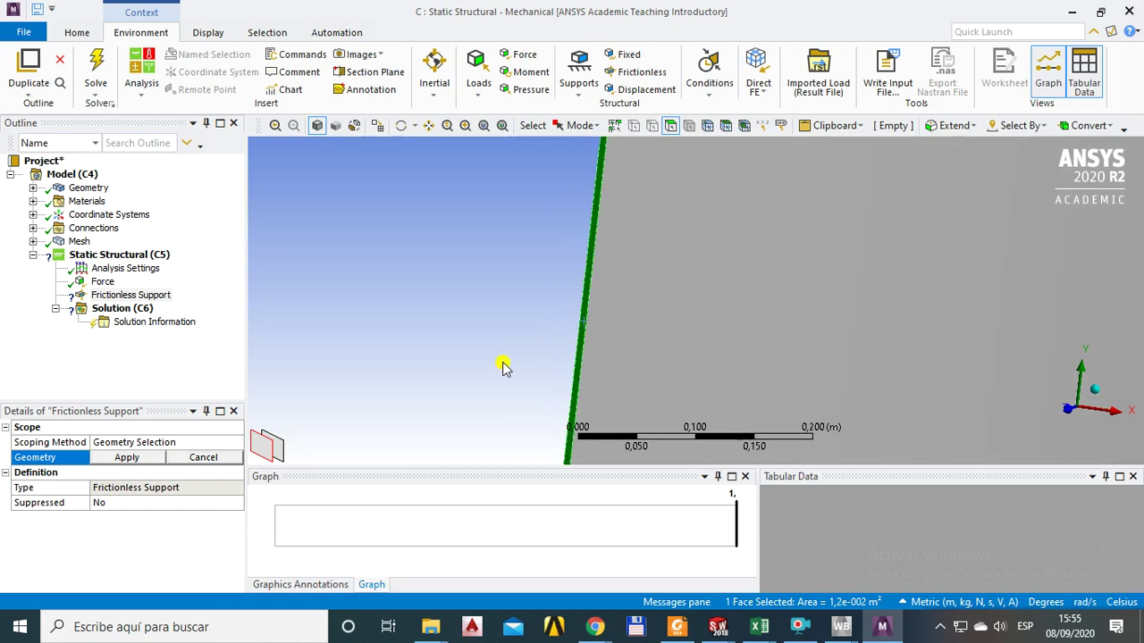
middle_click_drag(742, 293, 417, 413)
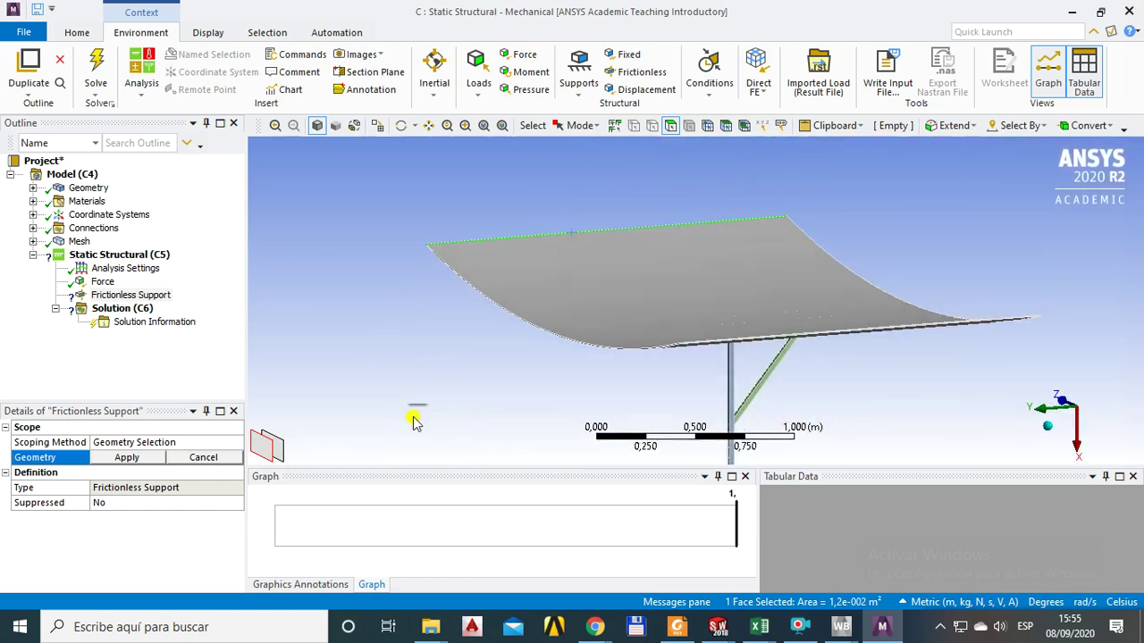
scroll(899, 339, "up", 5)
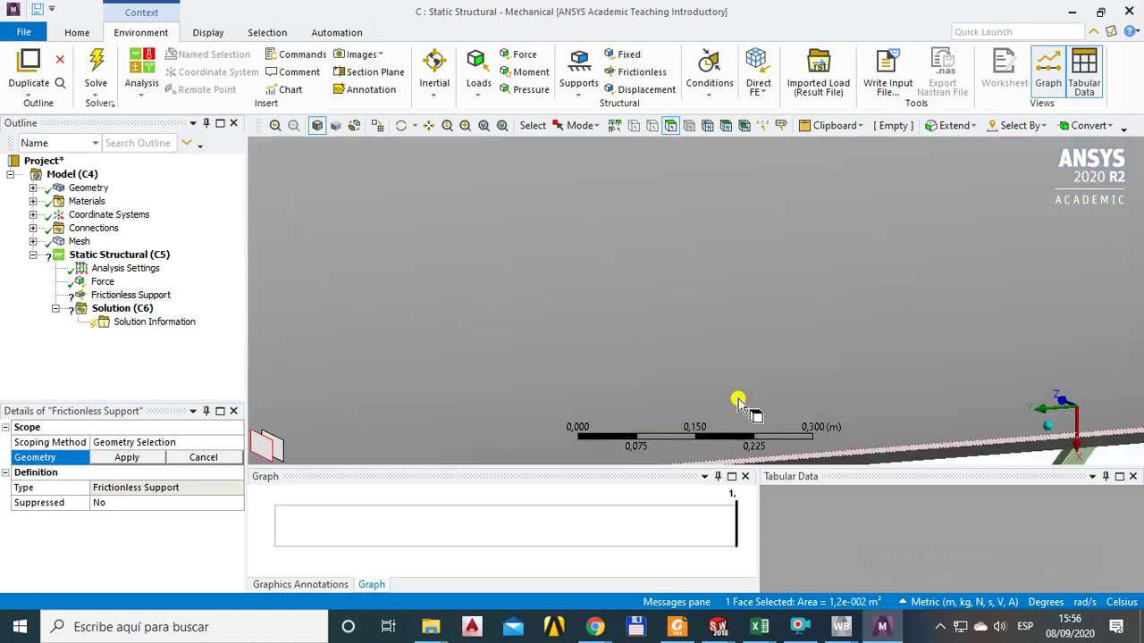
middle_click_drag(738, 402, 554, 357)
scroll(554, 357, "up", 3)
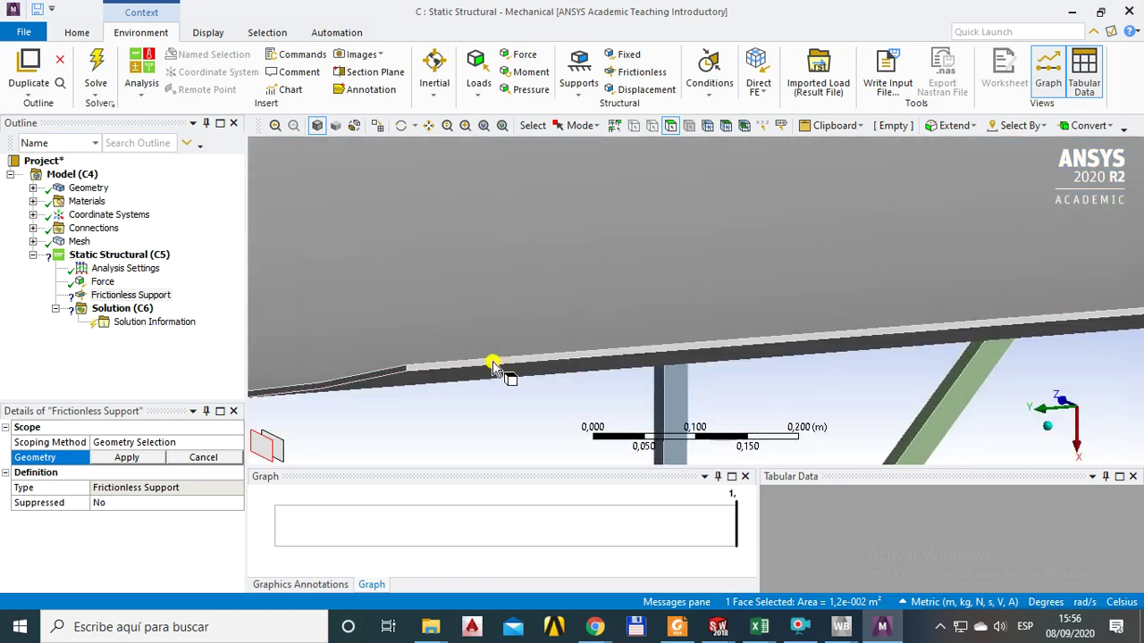
scroll(496, 366, "up", 2)
left_click(480, 396, "ctrl")
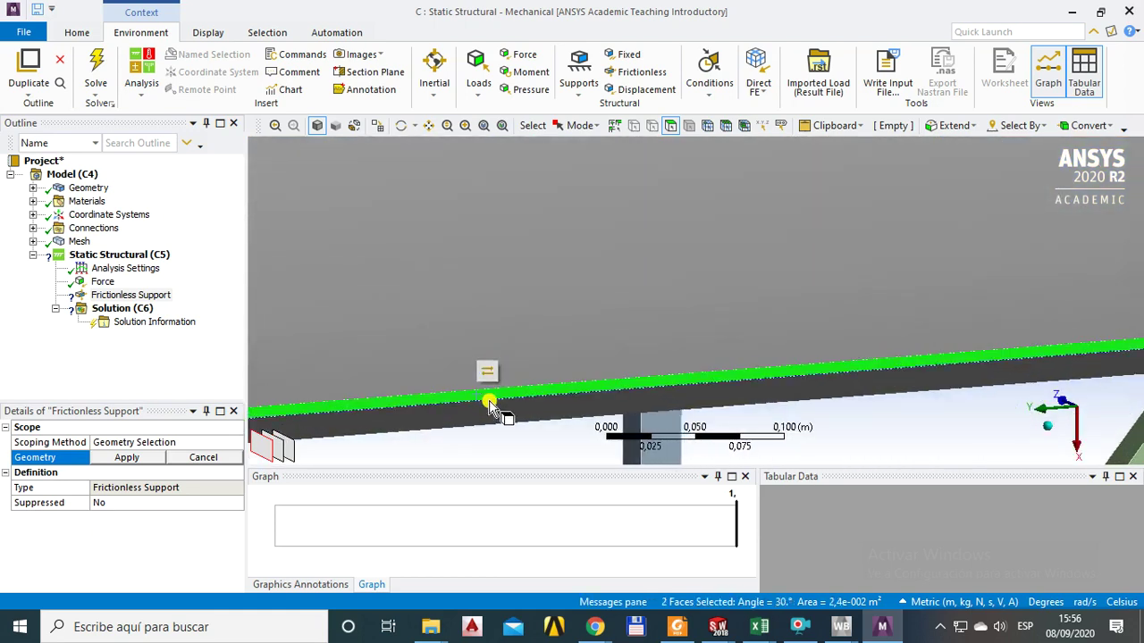
scroll(500, 406, "down", 3)
left_click(127, 458)
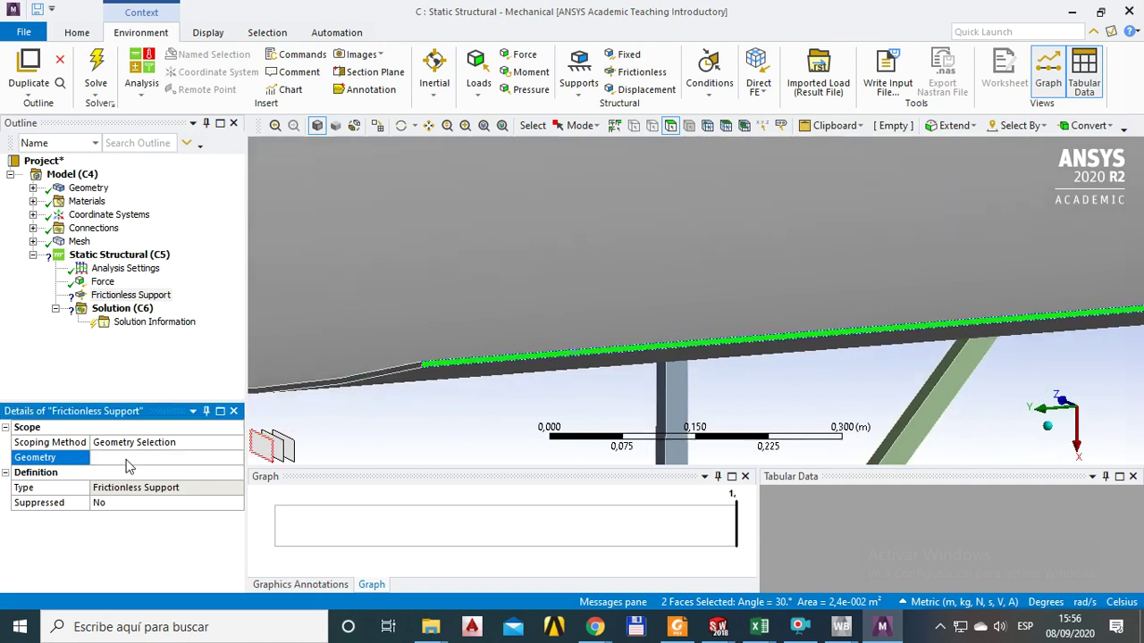
Add a second Frictionless Support to the analysis and scope it to the thin curved edge face at the wall's lower end.
scroll(576, 379, "down", 3)
mouse_move(576, 380)
middle_mouse_down()
mouse_move(617, 324)
mouse_move(684, 298)
mouse_move(710, 310)
mouse_move(574, 355)
middle_mouse_up()
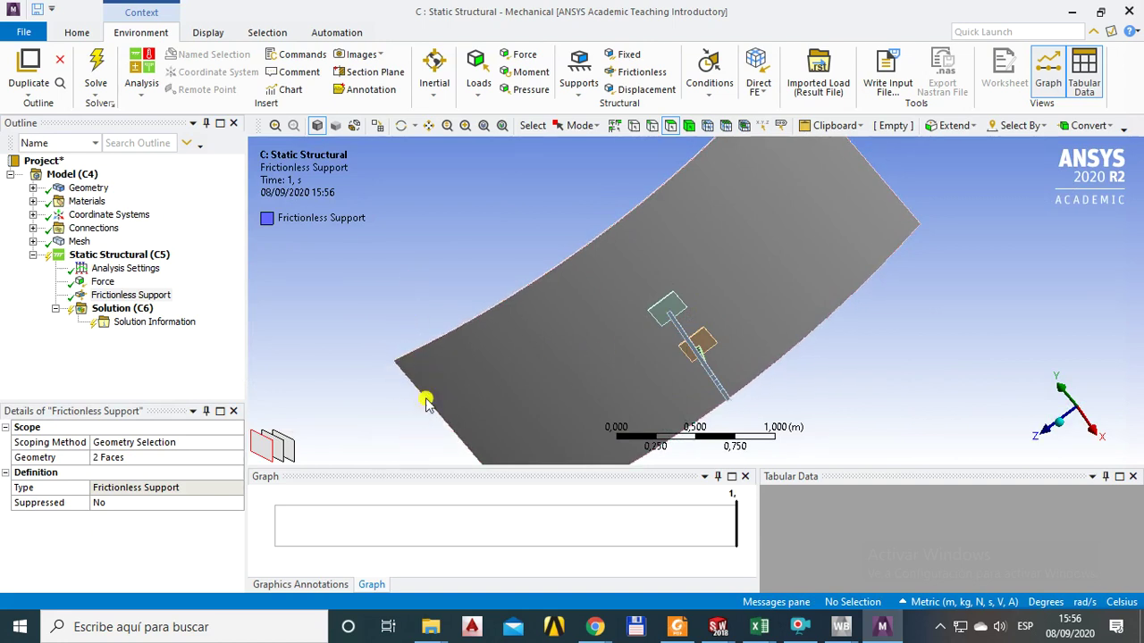
middle_click_drag(628, 360, 623, 330)
scroll(622, 330, "up", 5)
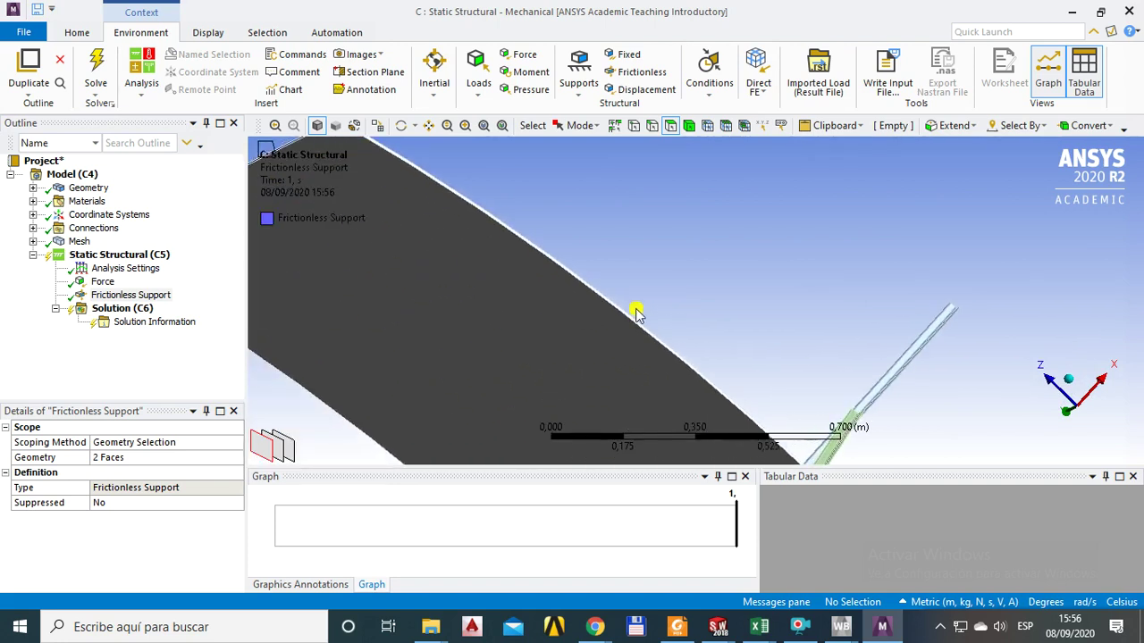
scroll(584, 317, "up", 3)
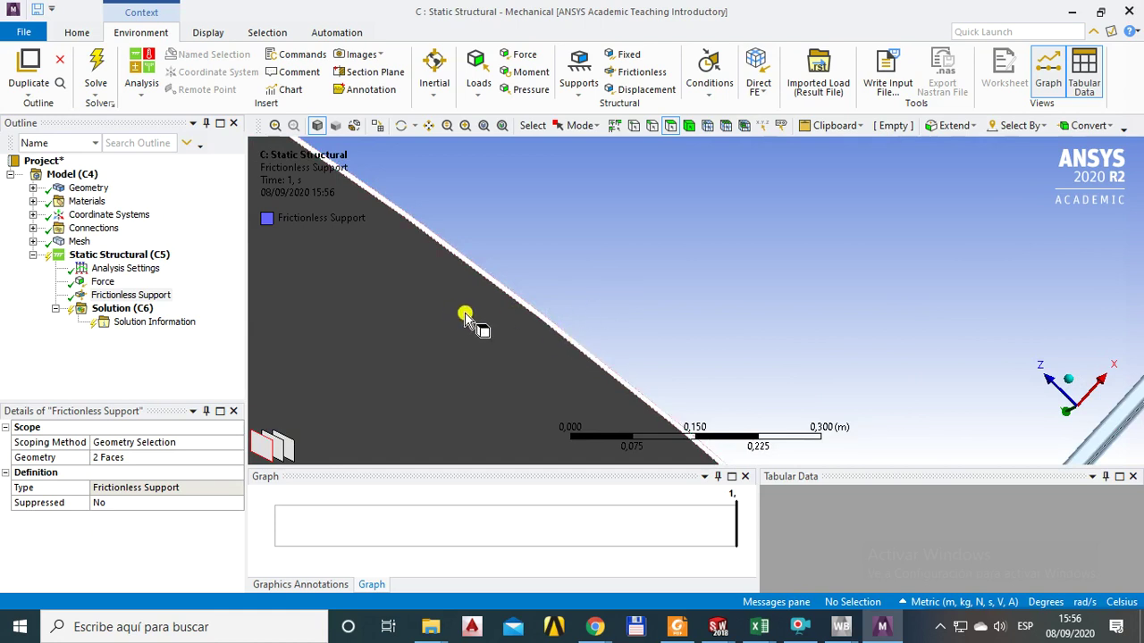
left_click(114, 254)
right_click(108, 256)
mouse_move(164, 268)
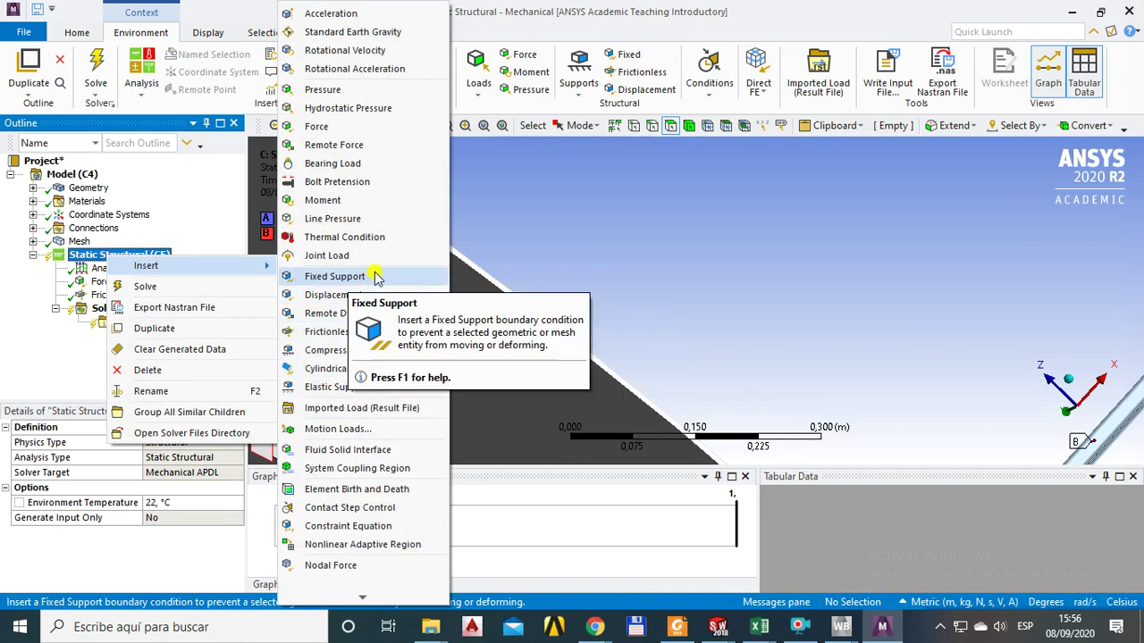
left_click(332, 333)
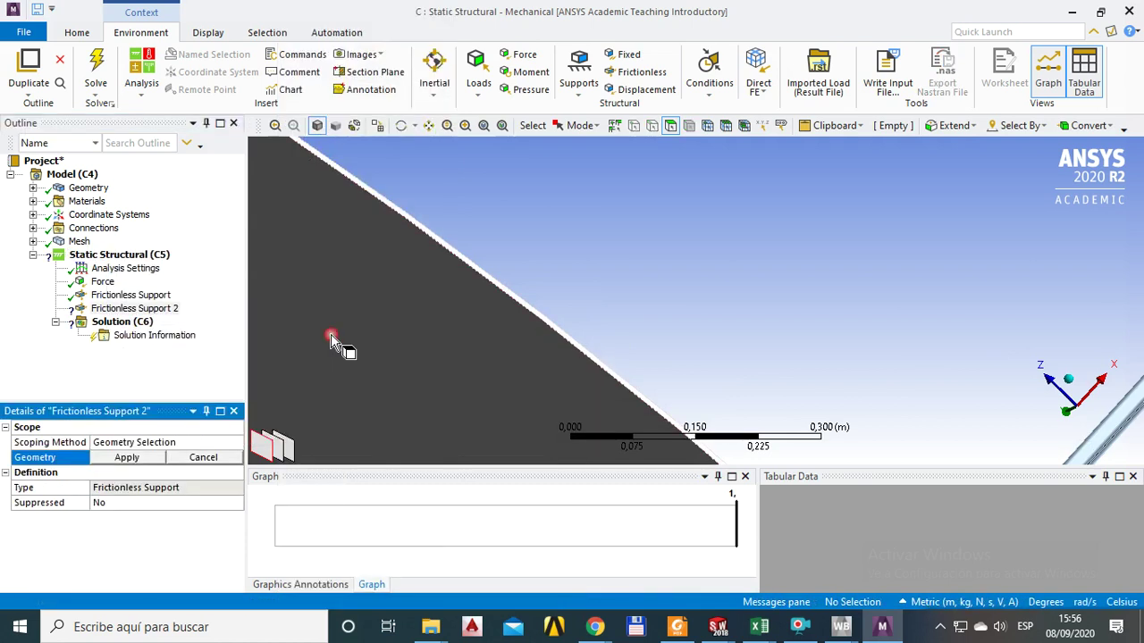
left_click(492, 284)
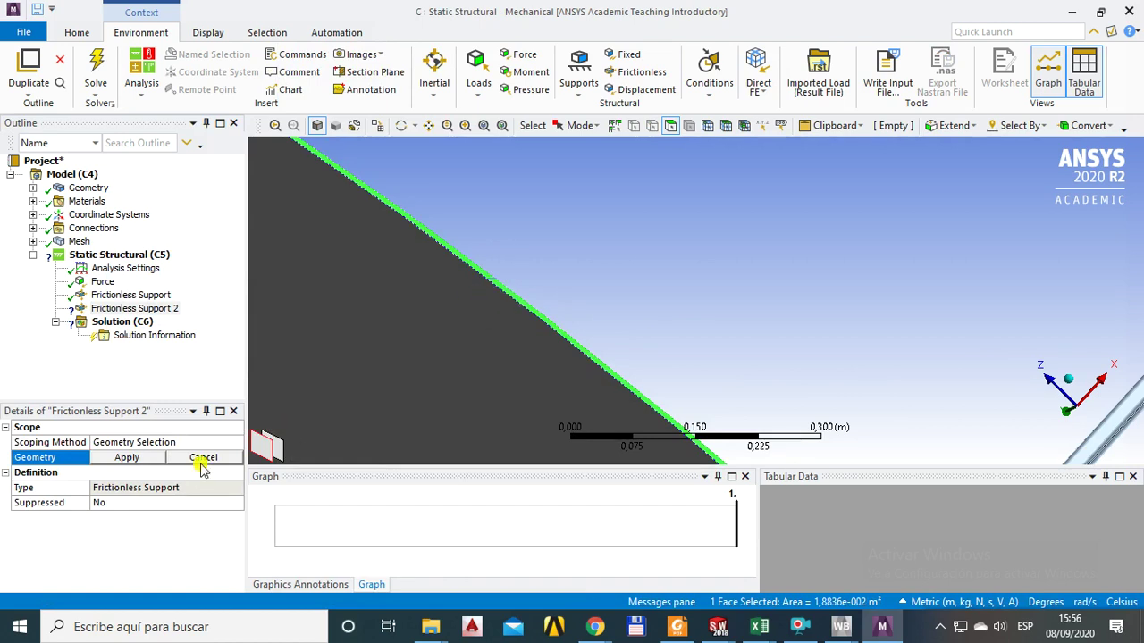
left_click(125, 457)
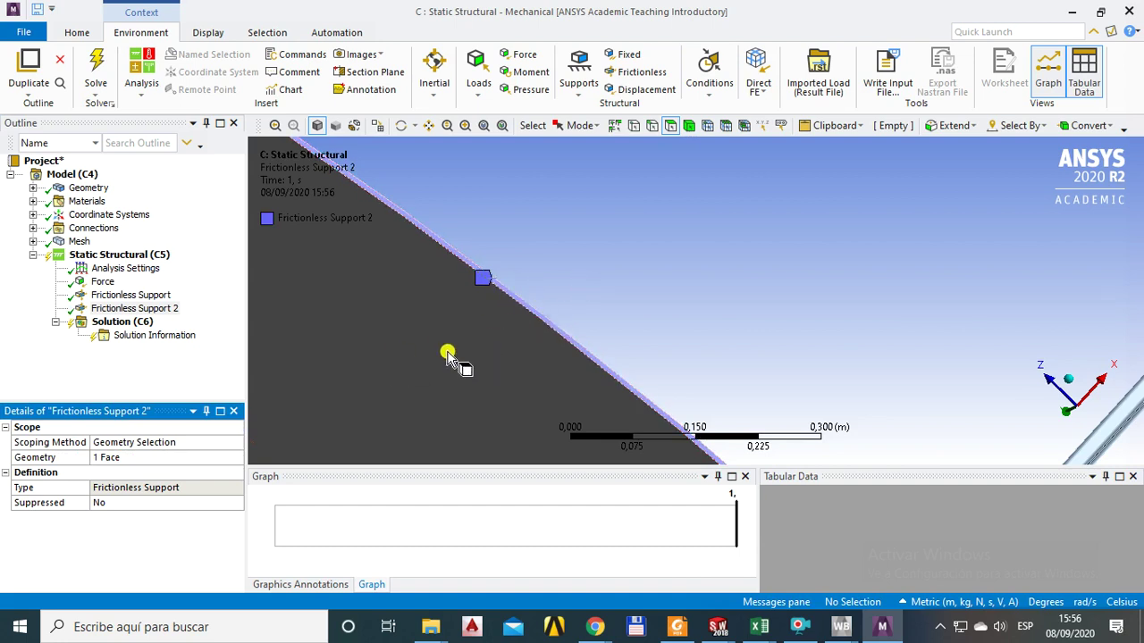
Insert a Fixed Support in the analysis and scope it to the thin curved edge face at the wall's upper end.
middle_click_drag(638, 265, 729, 263)
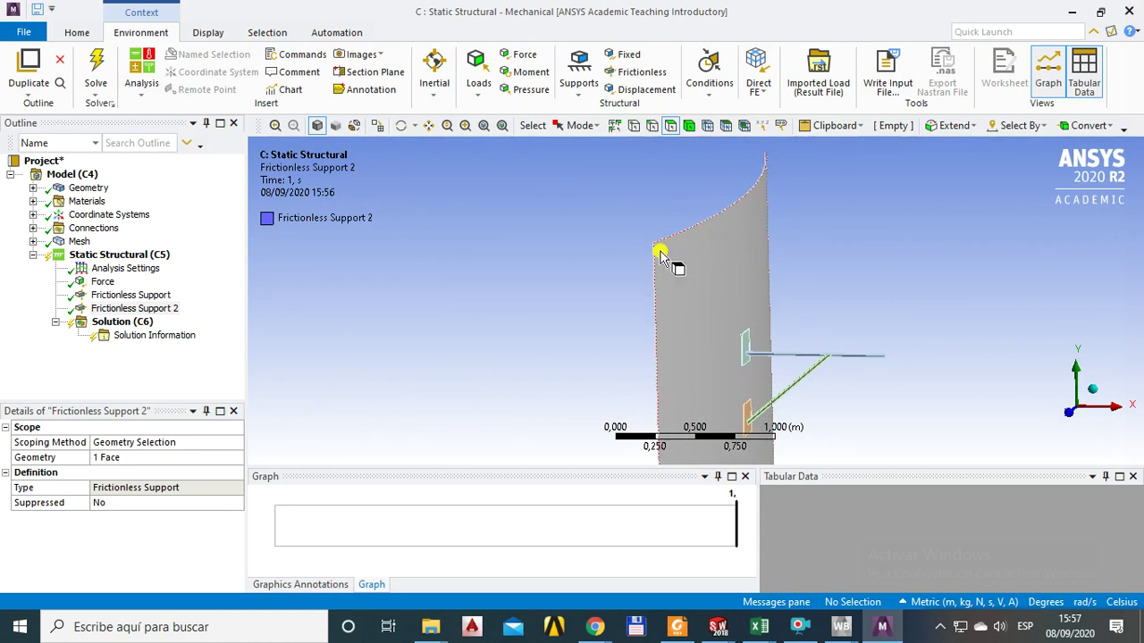
middle_click_drag(677, 283, 548, 295)
scroll(554, 308, "up", 3)
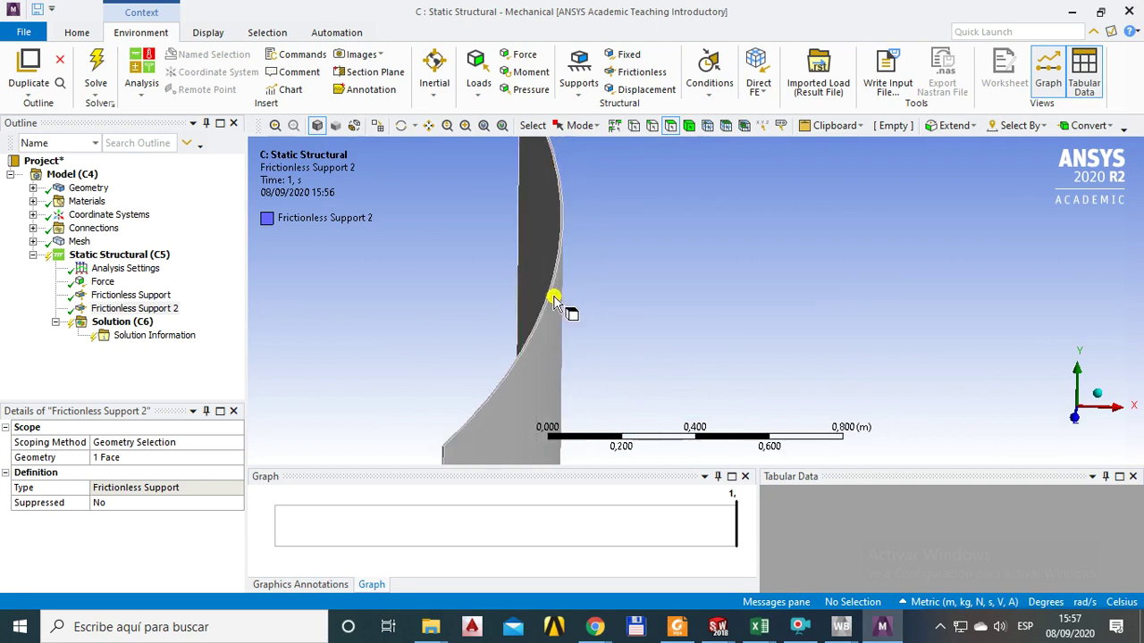
scroll(554, 322, "up", 2)
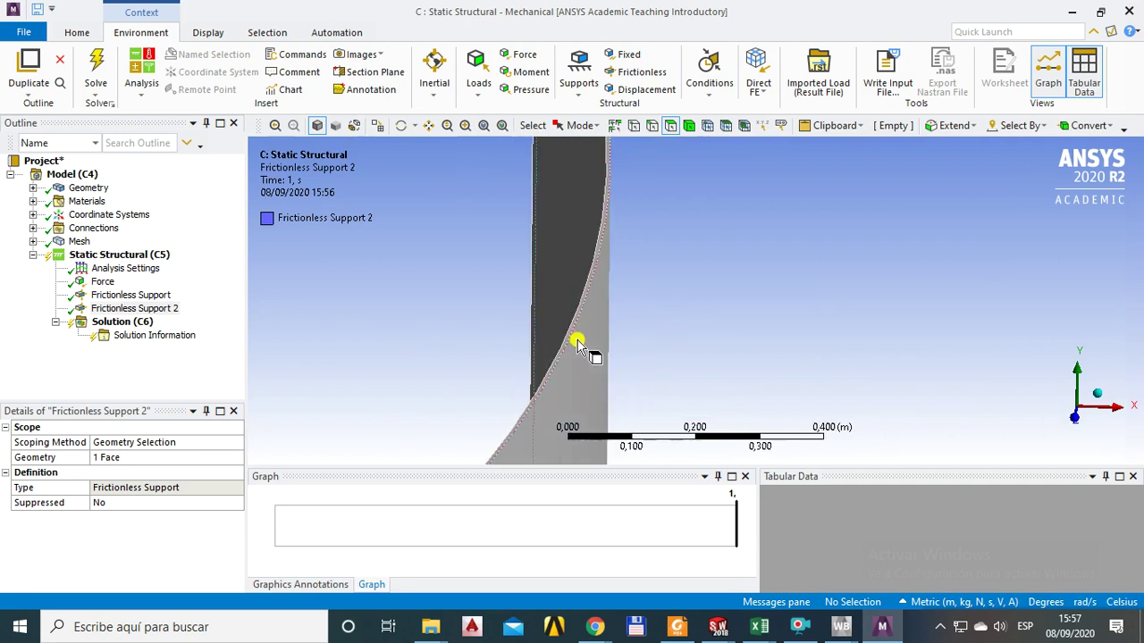
left_click(103, 256)
right_click(103, 256)
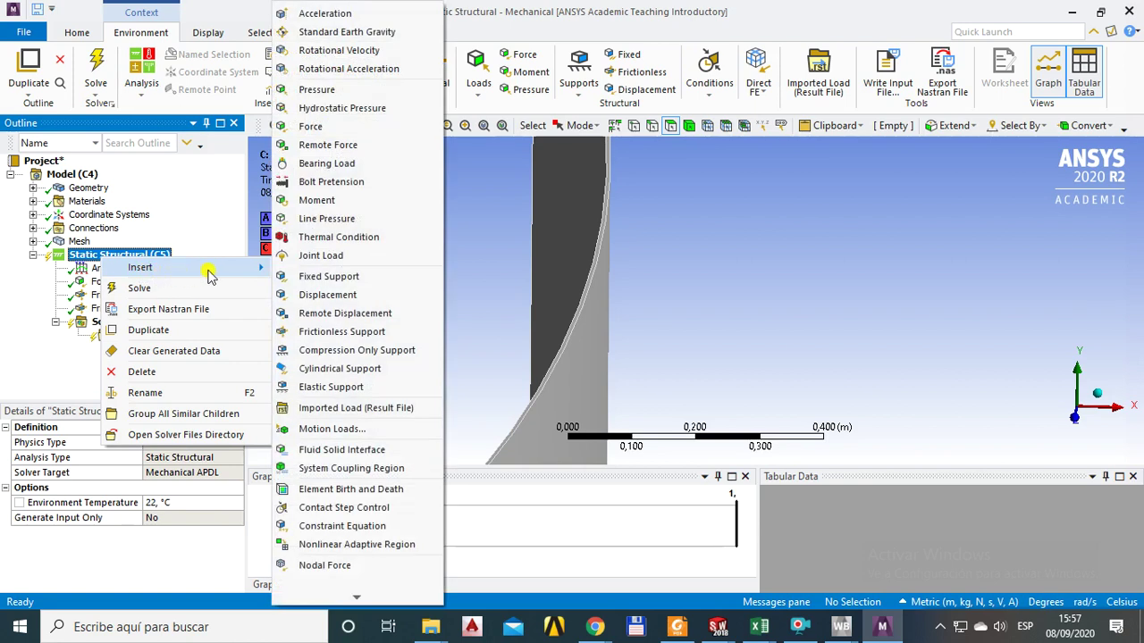
left_click(353, 277)
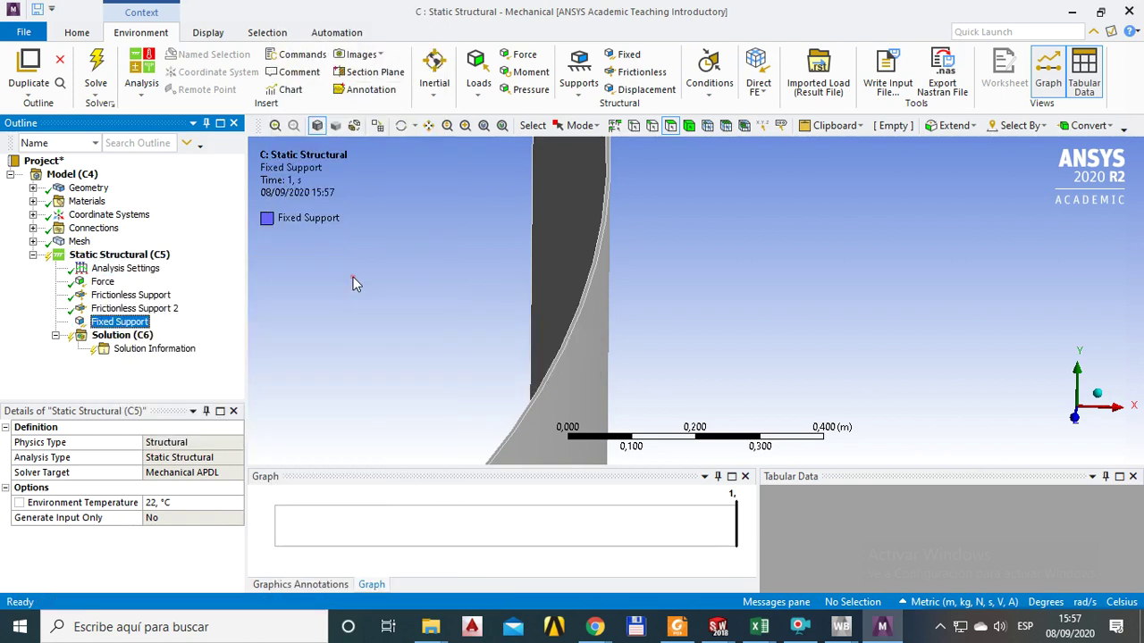
left_click(582, 299)
middle_click_drag(554, 366, 557, 337)
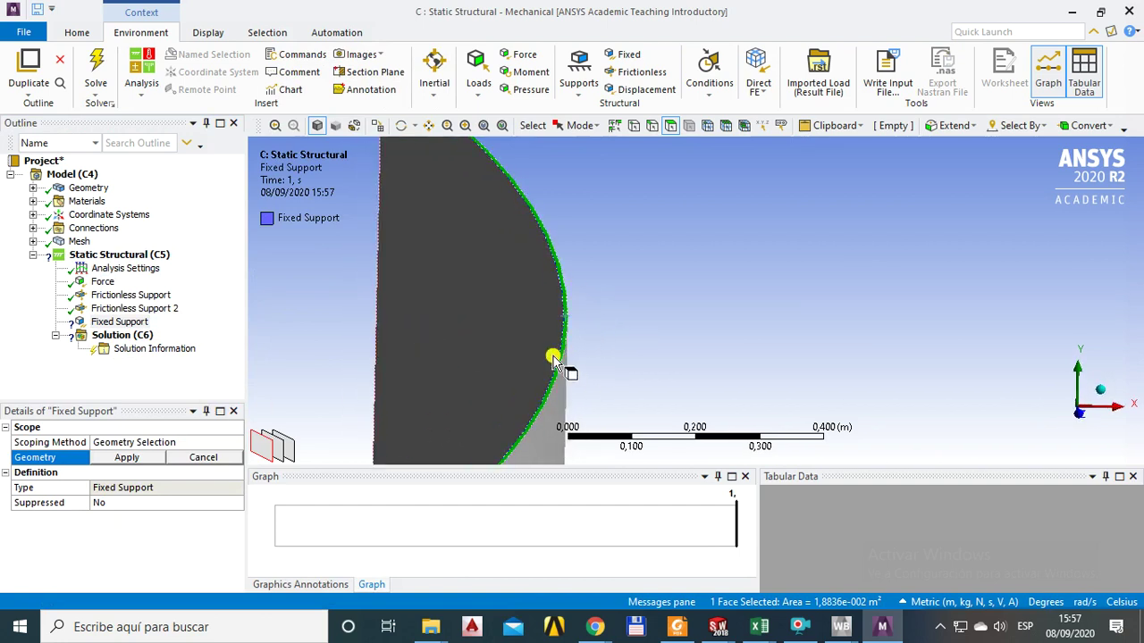
left_click(125, 458)
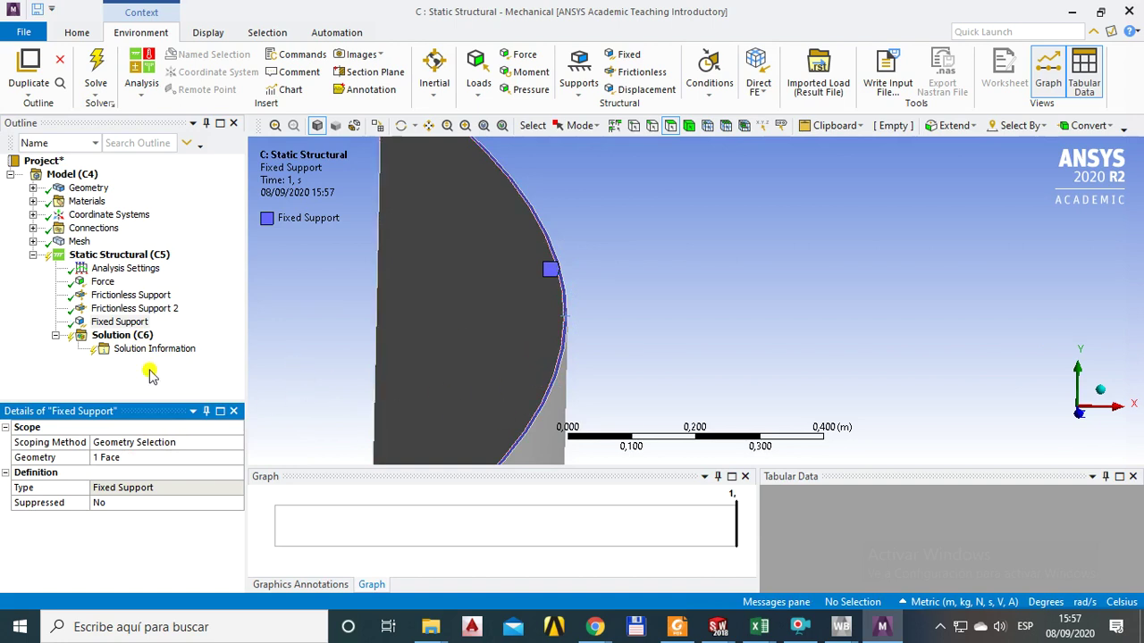
Display all loads and supports of the Static Structural analysis together and check their placement on the model.
left_click(117, 256)
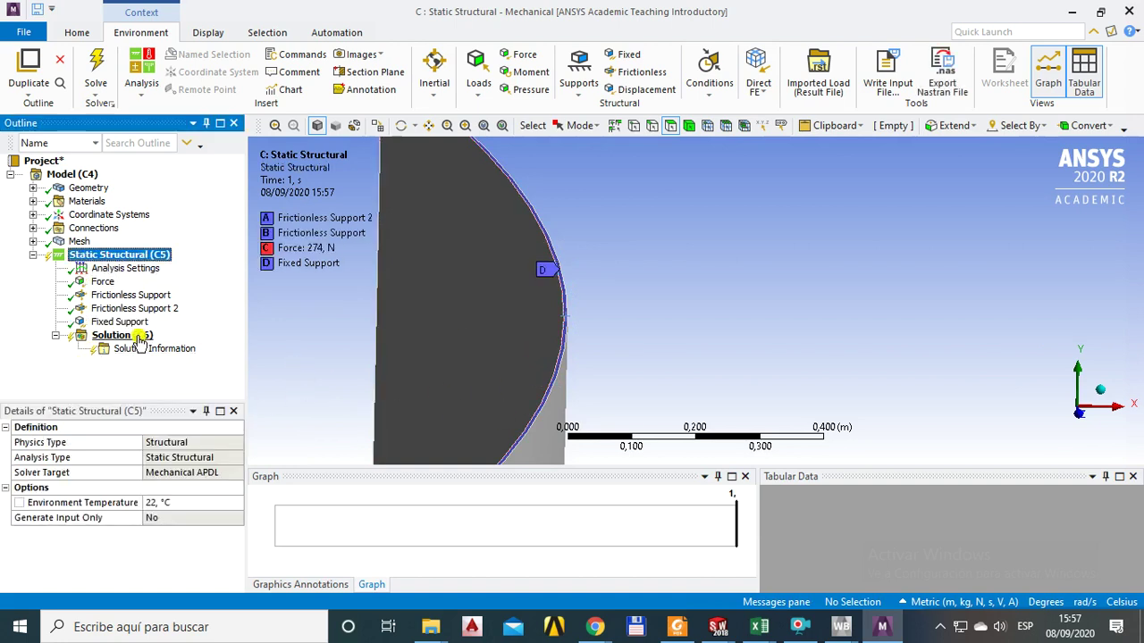
middle_click_drag(308, 363, 657, 340)
scroll(658, 339, "down", 3)
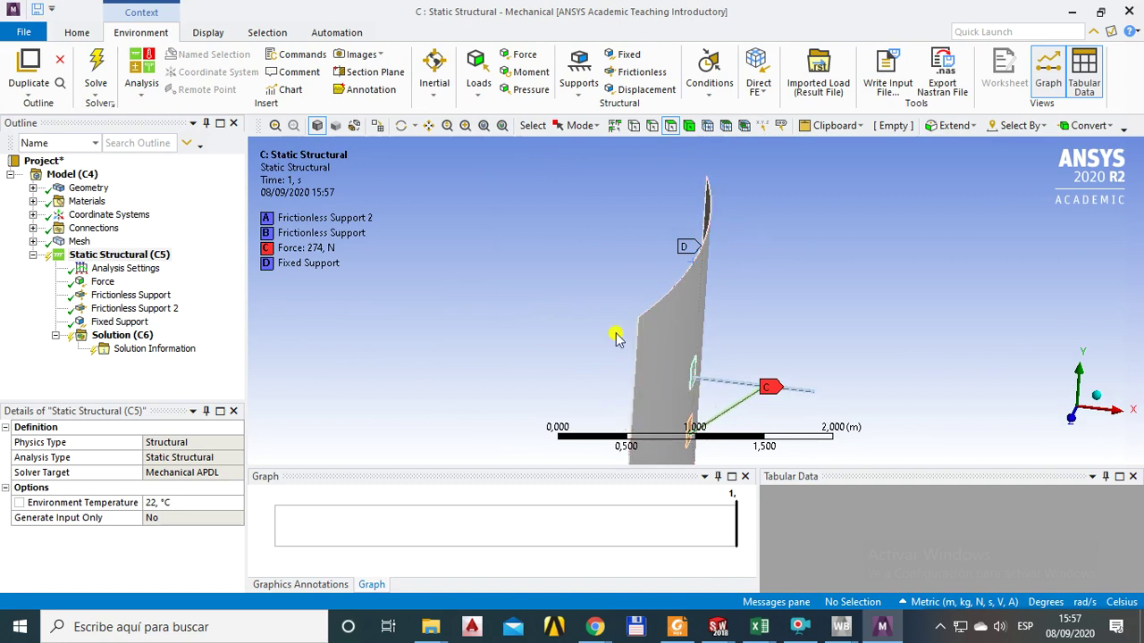
left_click(117, 339)
right_click(118, 338)
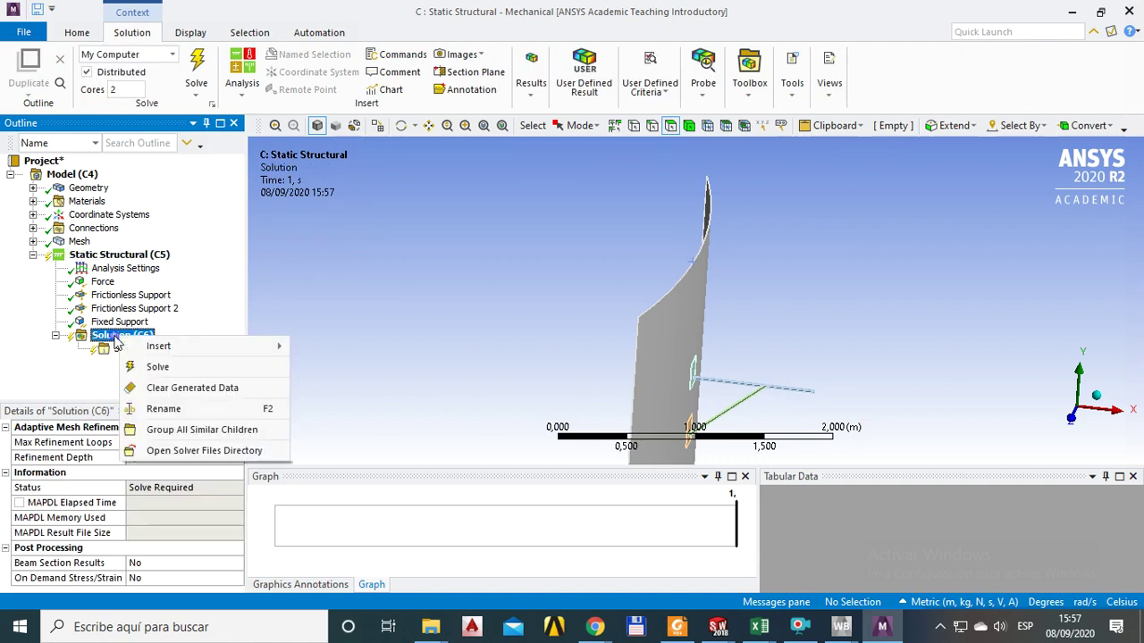
mouse_move(176, 346)
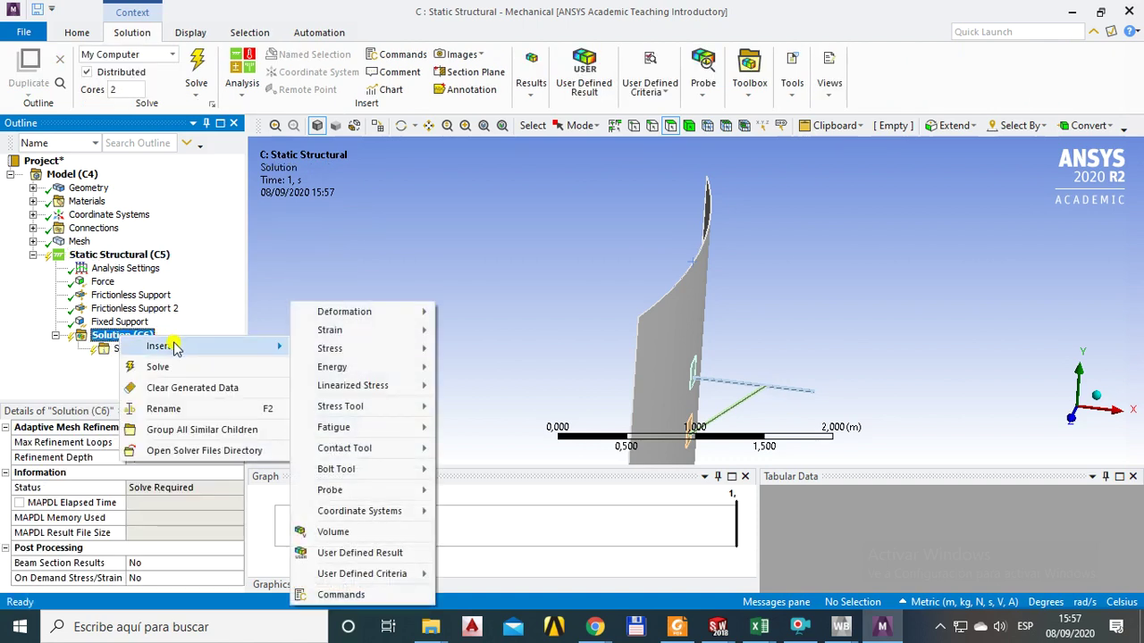
left_click(56, 390)
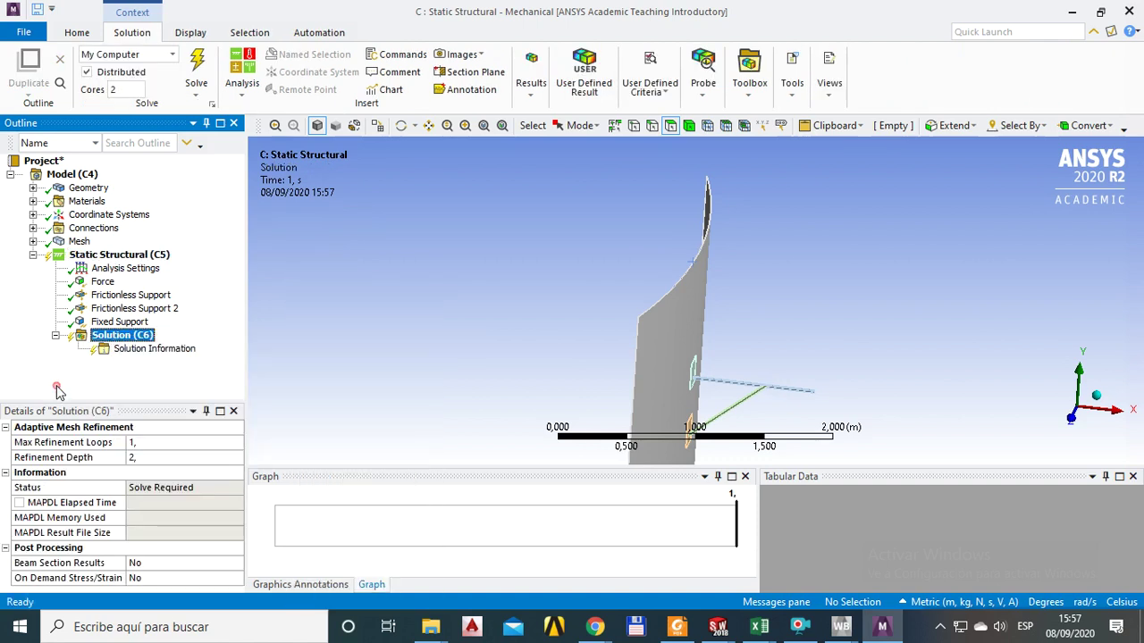
Add an Equivalent (von-Mises) stress result to the Solution.
right_click(109, 340)
mouse_move(179, 346)
mouse_move(345, 330)
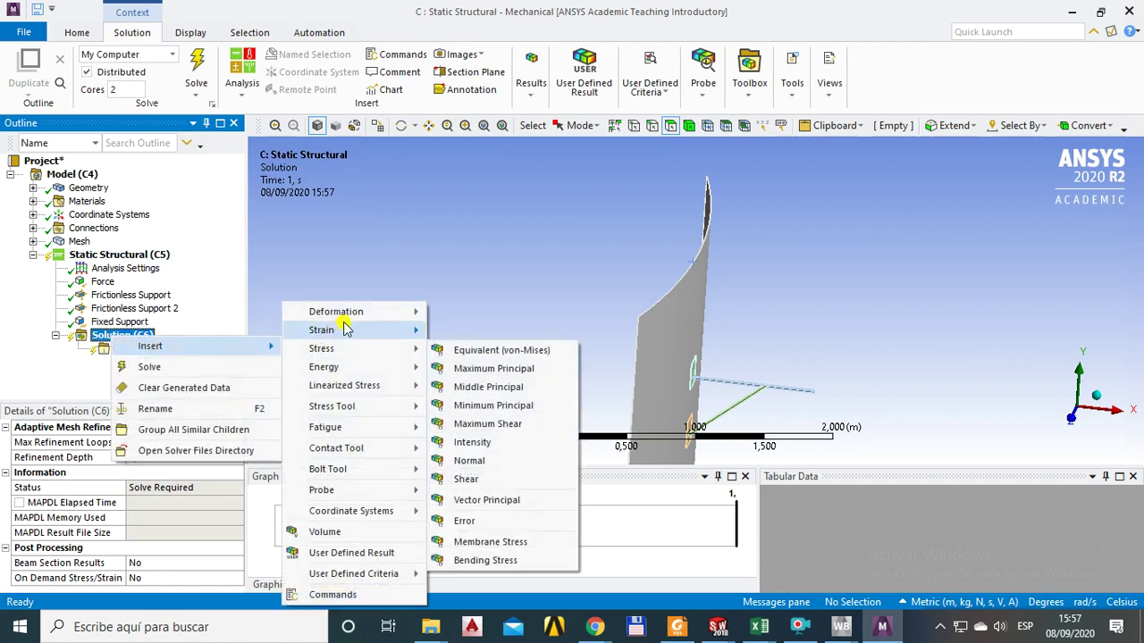
mouse_move(372, 350)
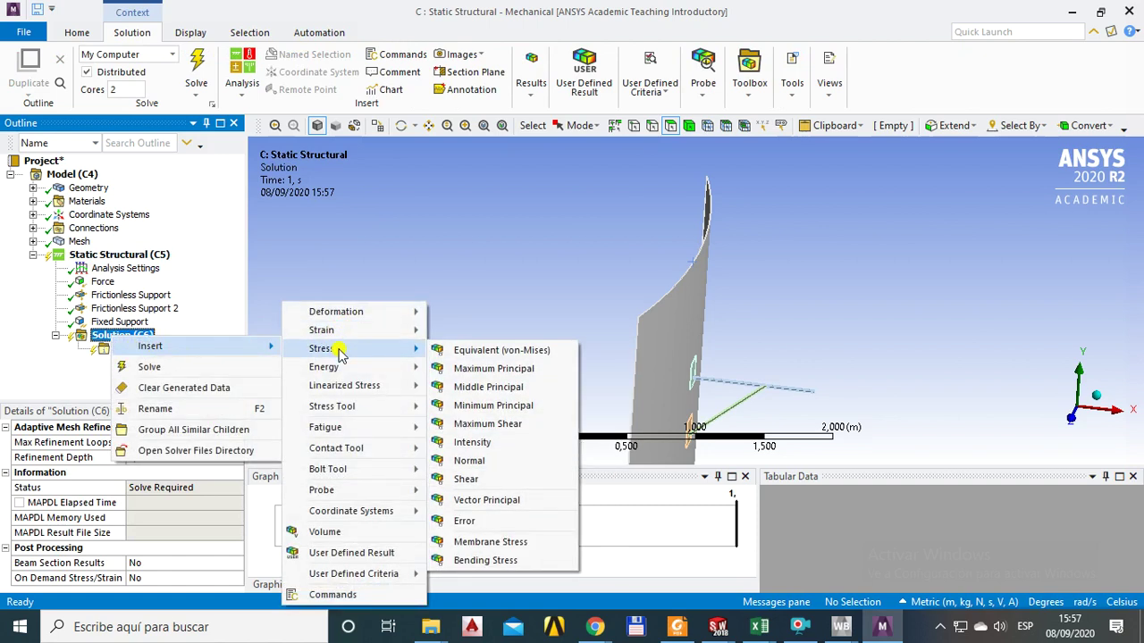
left_click(509, 354)
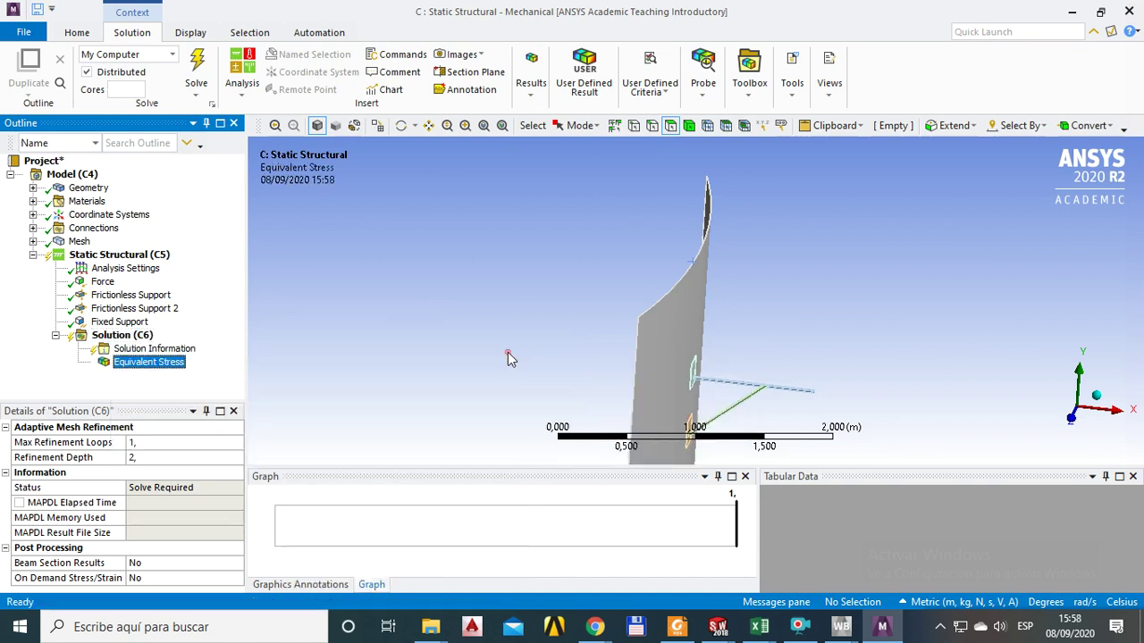
Add a Total Deformation result for all bodies to the Solution.
left_click(109, 338)
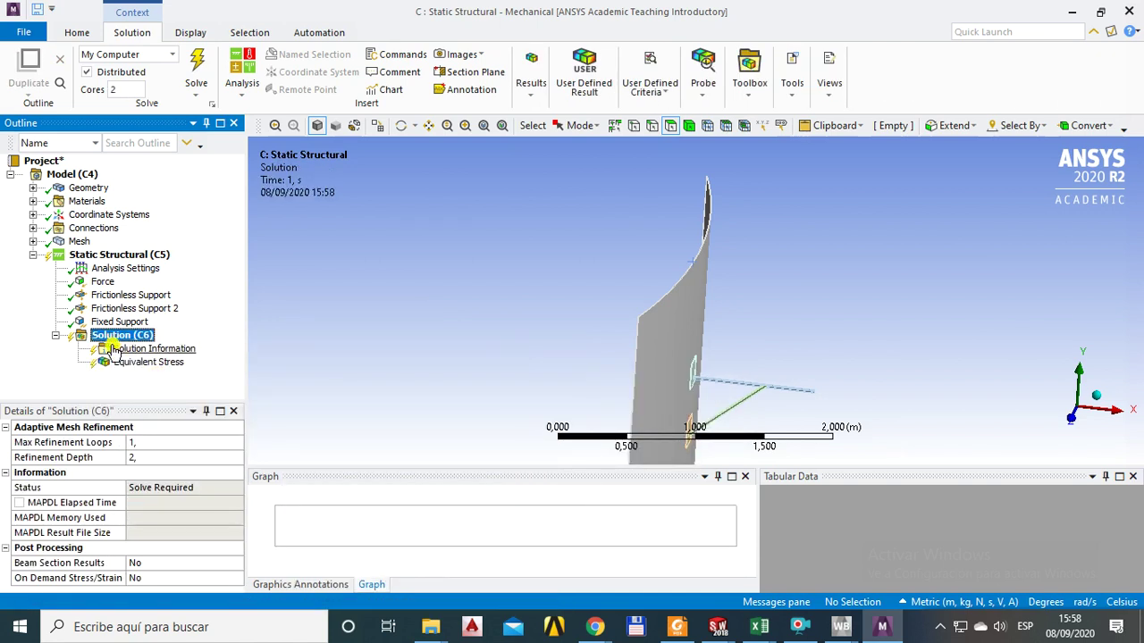
right_click(119, 341)
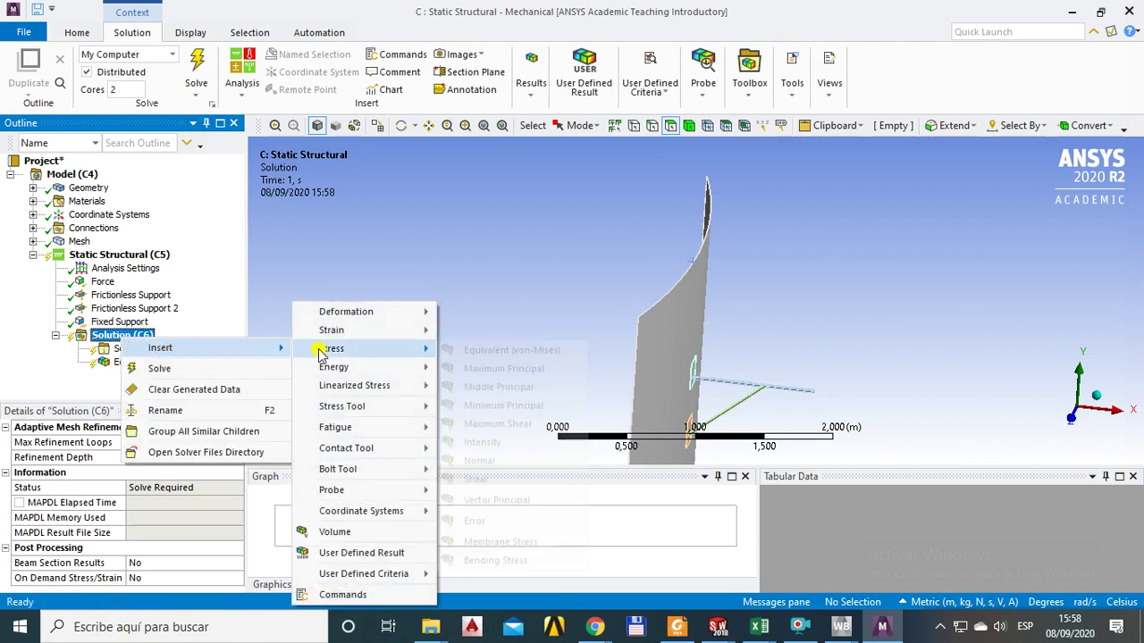
mouse_move(356, 356)
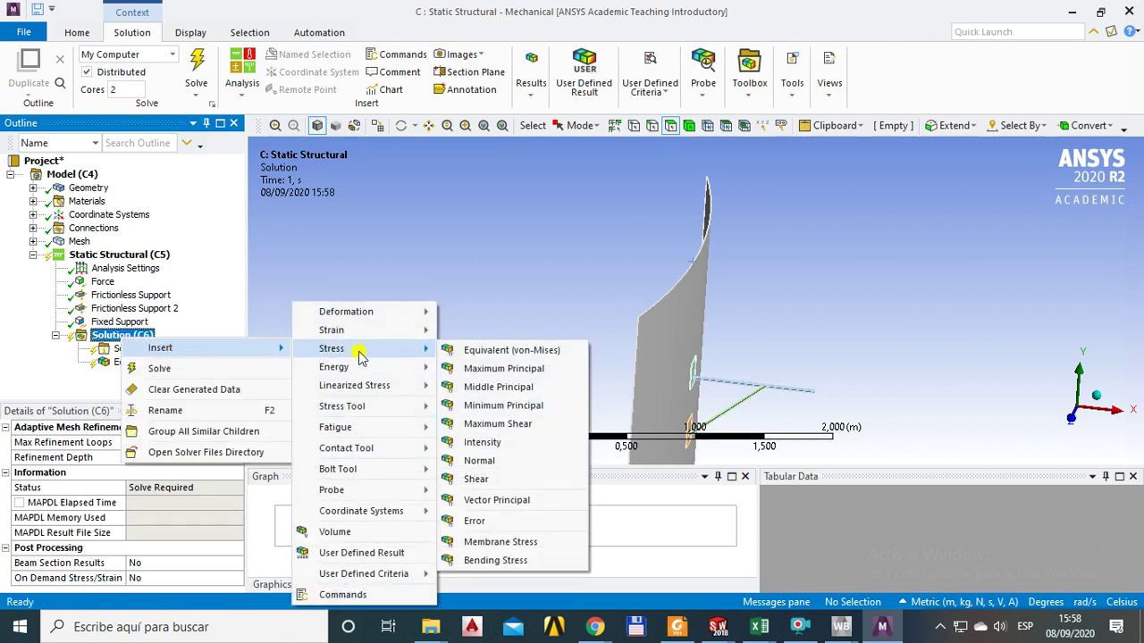
mouse_move(373, 311)
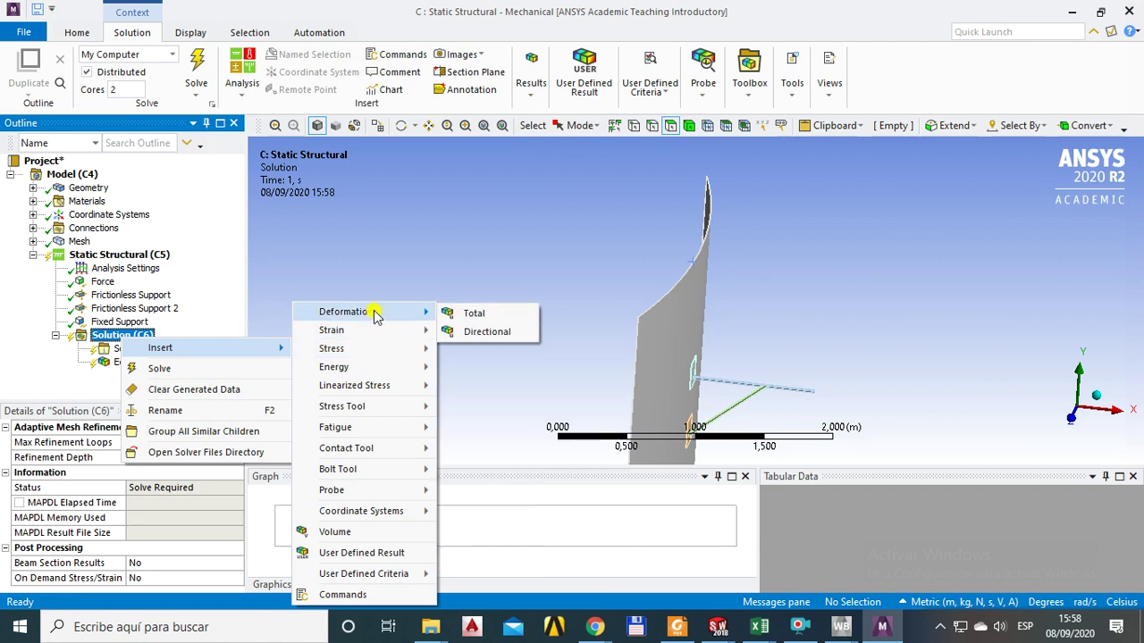
left_click(491, 319)
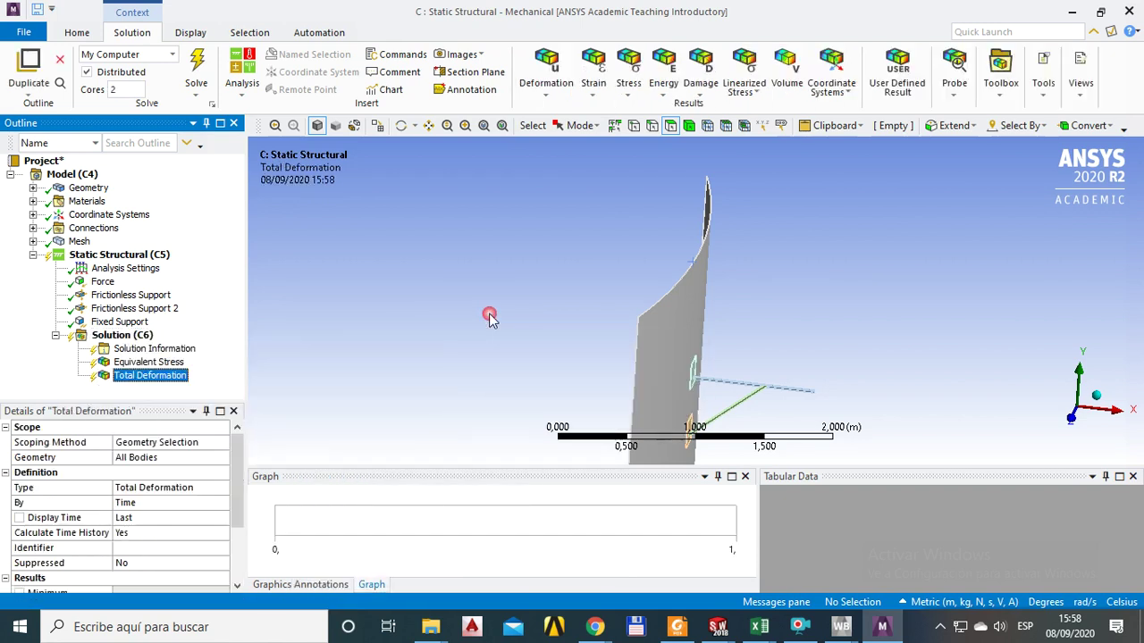
Add a Directional Deformation result to the Solution and set its orientation to the Y Axis.
middle_click_drag(694, 365, 520, 330)
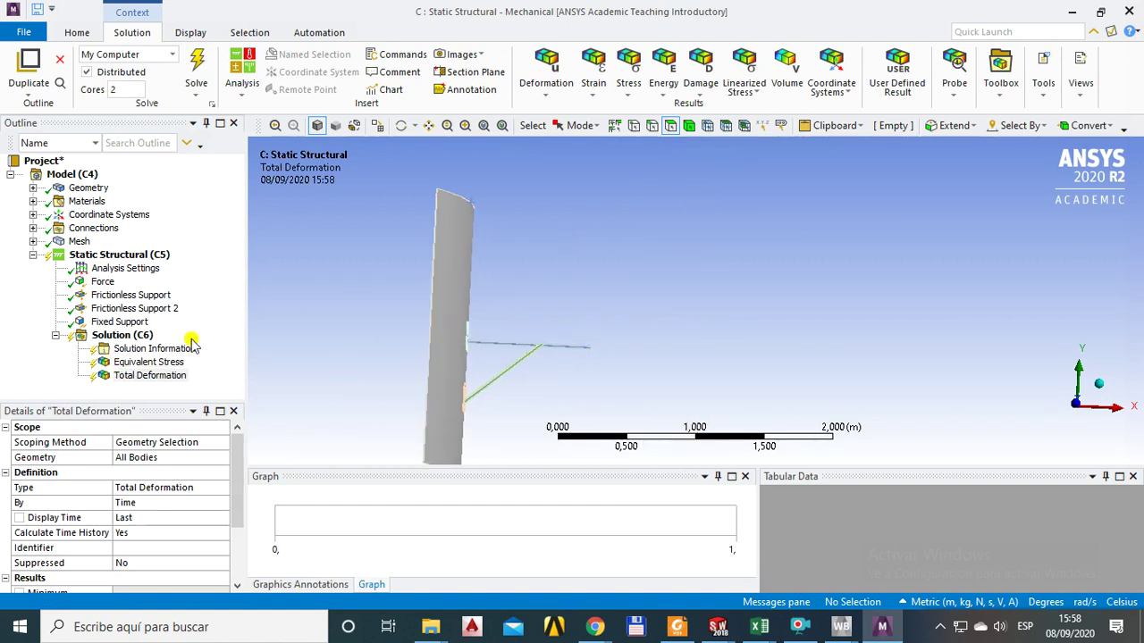
left_click(114, 337)
right_click(113, 337)
mouse_move(320, 349)
mouse_move(357, 324)
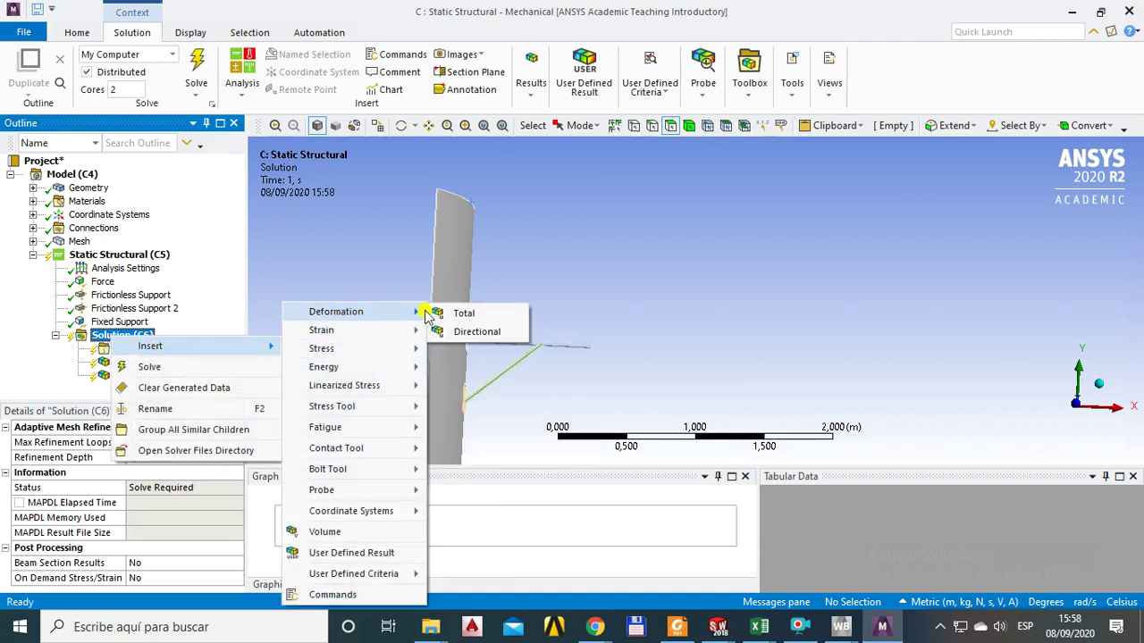
left_click(481, 335)
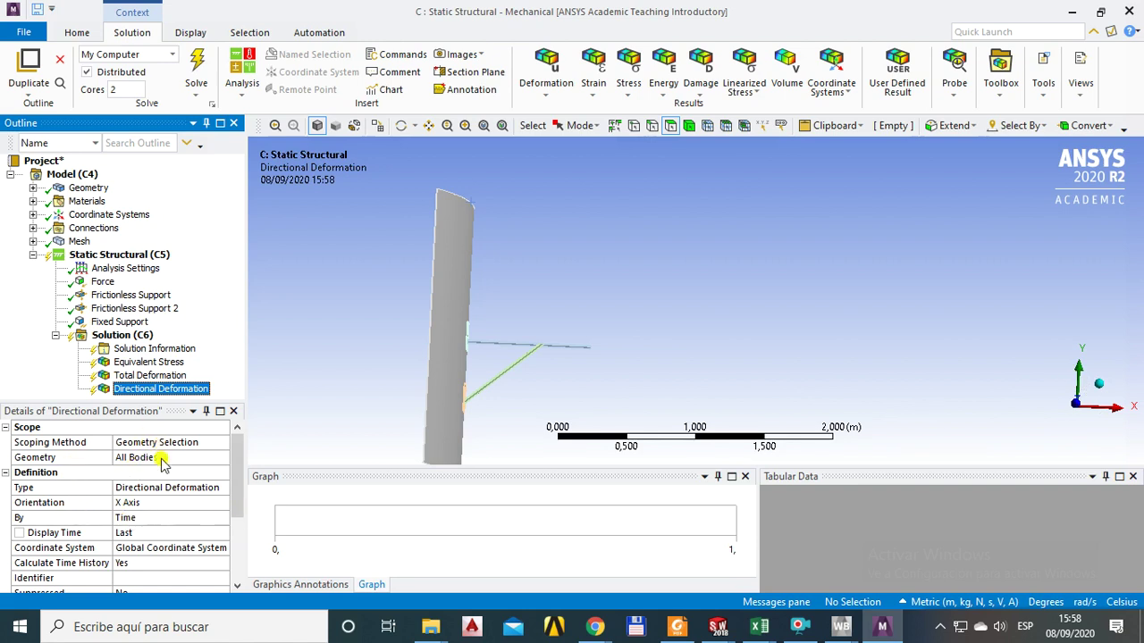
left_click(147, 503)
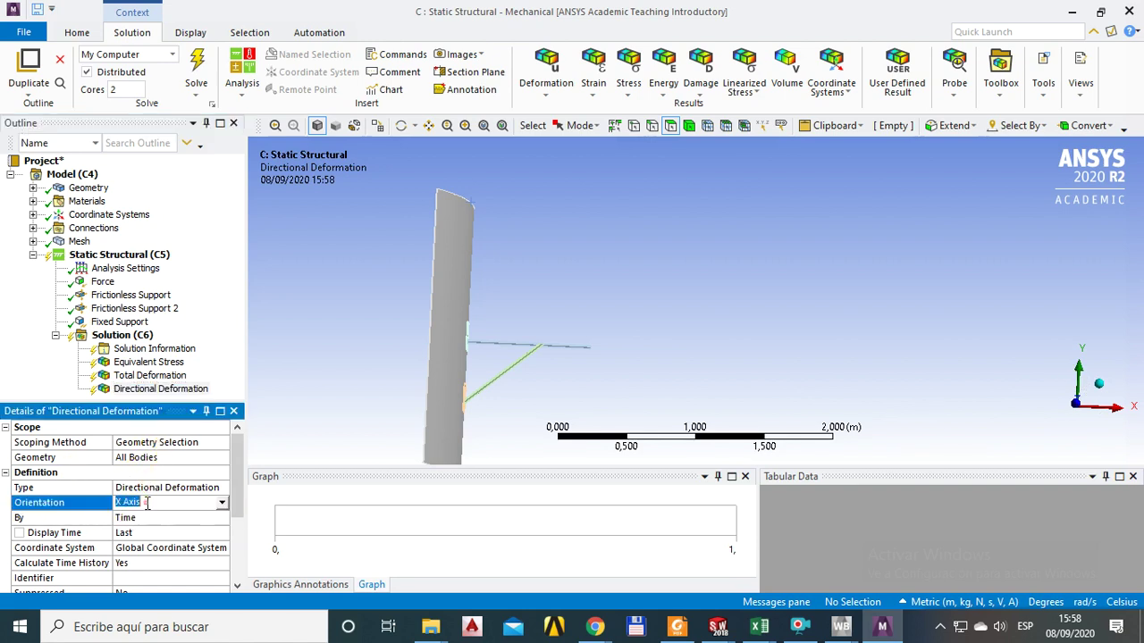
left_click(221, 503)
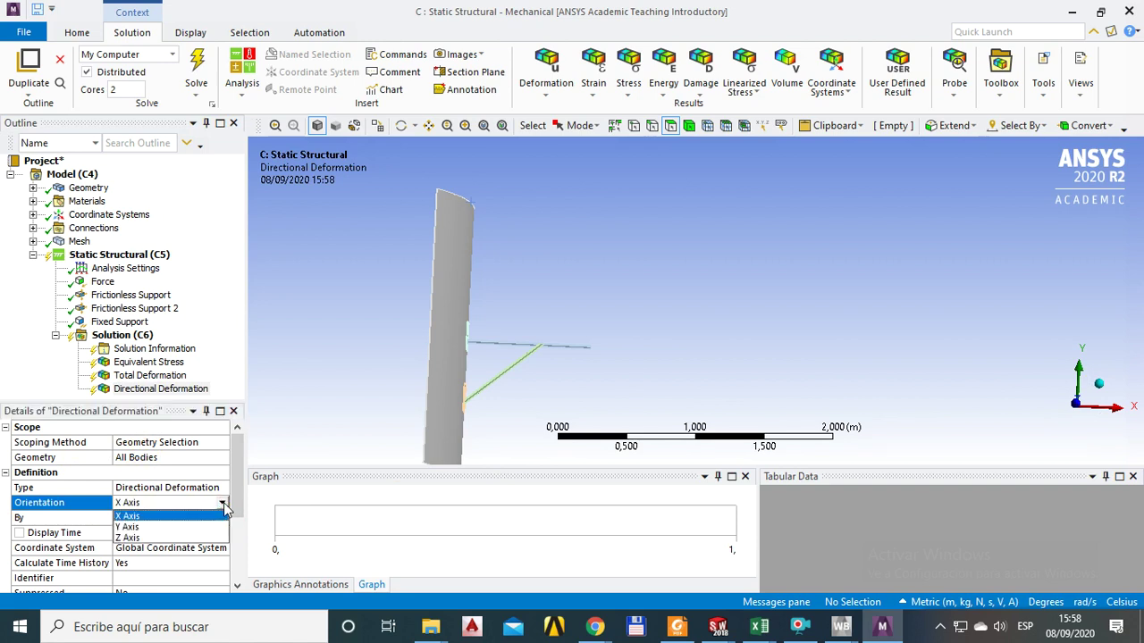
left_click(127, 527)
scroll(234, 480, "down", 1)
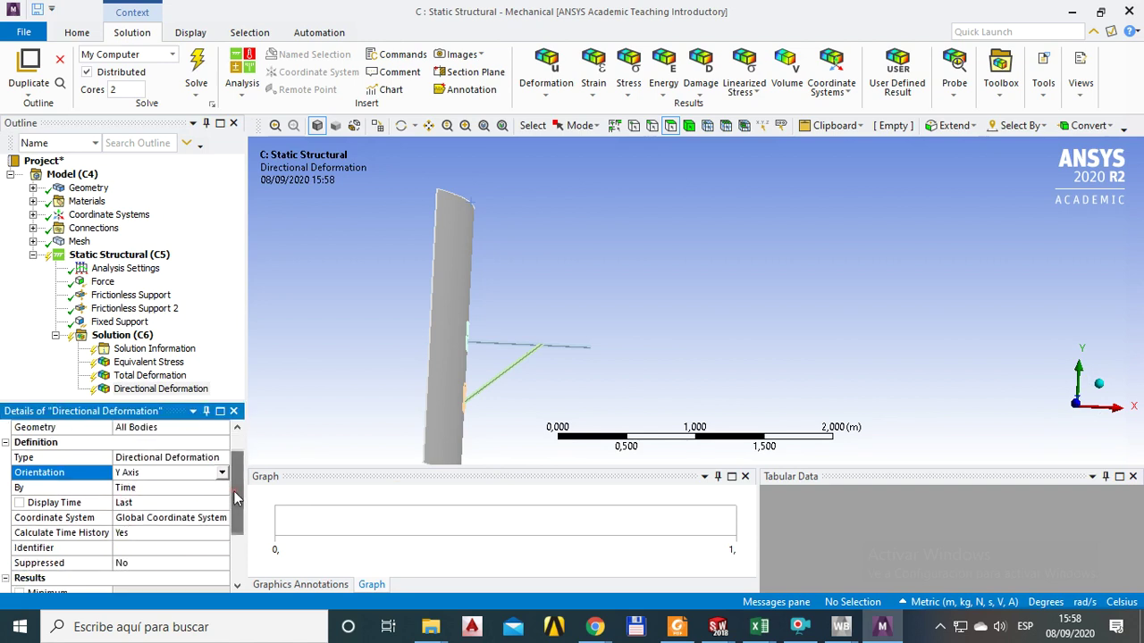
left_click(156, 389)
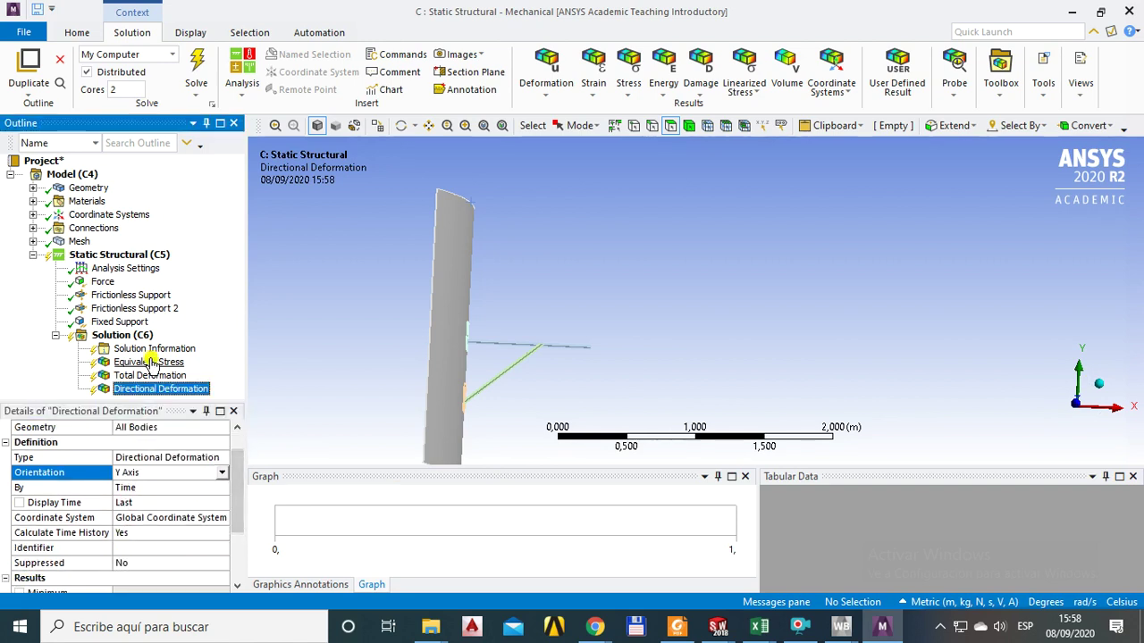
Solve the Static Structural analysis to compute the stress and deformation results.
left_click(113, 340)
right_click(113, 342)
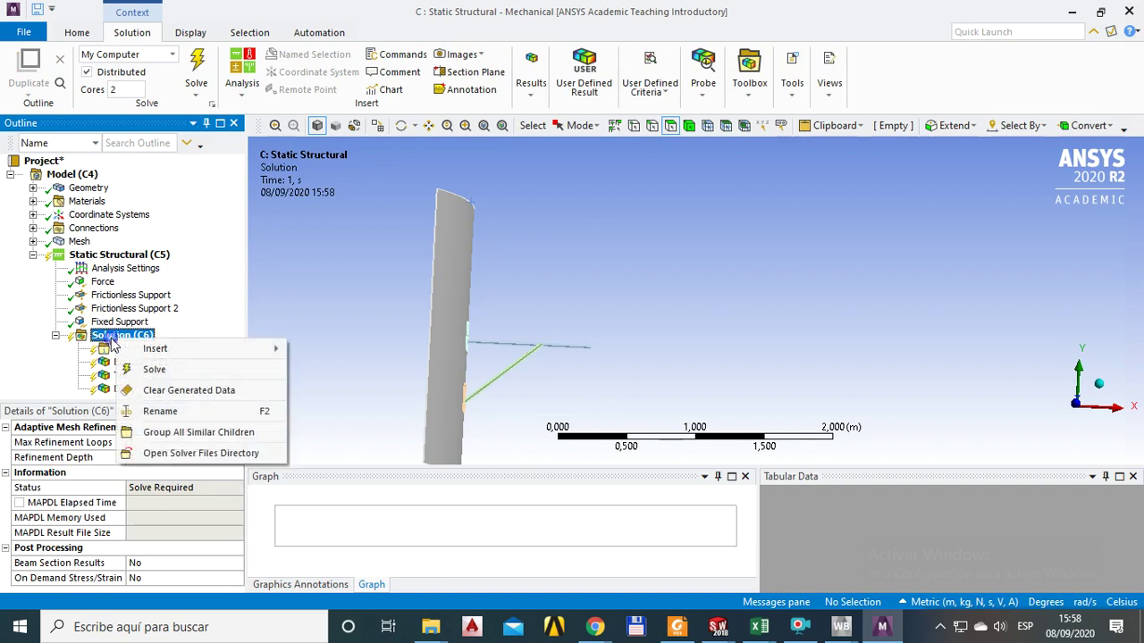
left_click(152, 371)
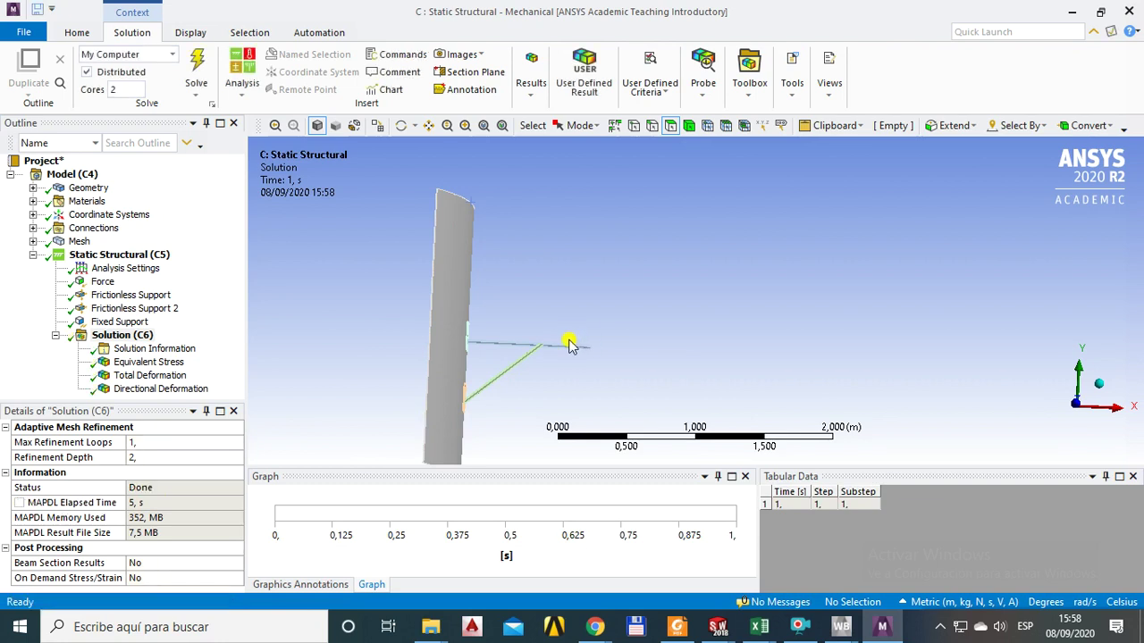
middle_click_drag(480, 350, 508, 384)
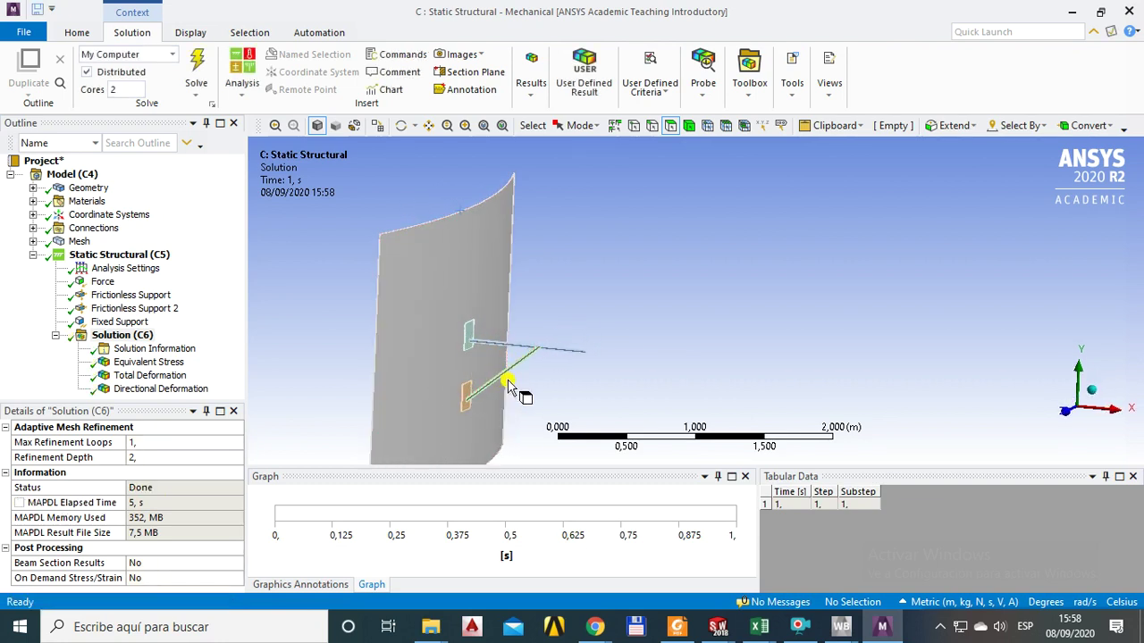
left_click(118, 336)
left_click(119, 255)
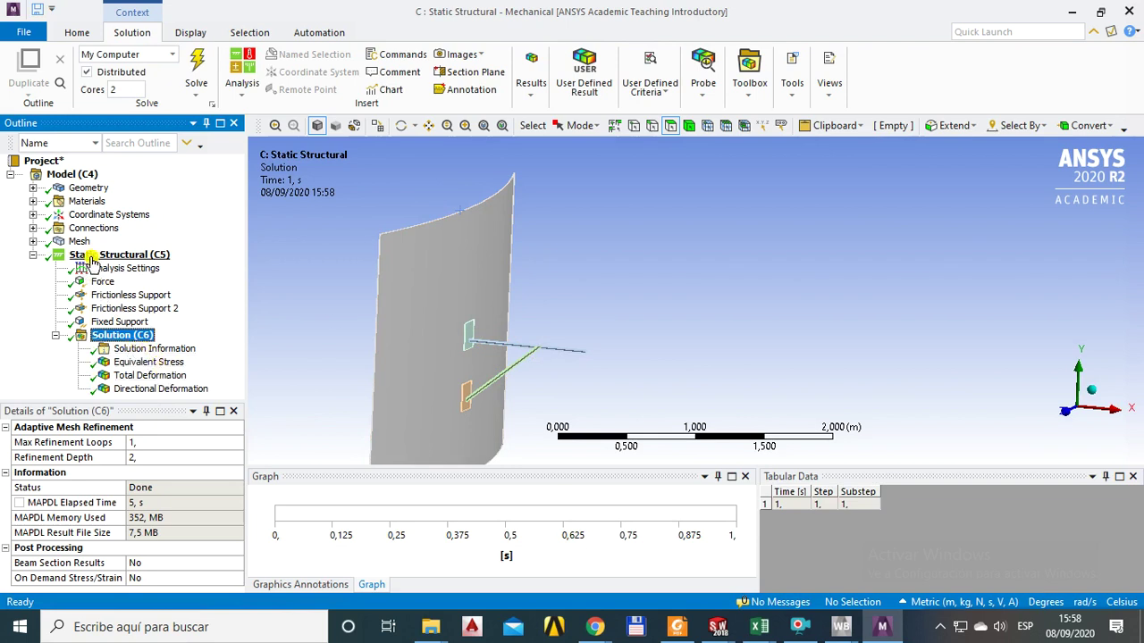
Display the Equivalent Stress result with No WireFrame and examine the stress distribution around the bracket's arm and brace joint.
left_click(143, 363)
middle_click_drag(510, 352, 630, 313)
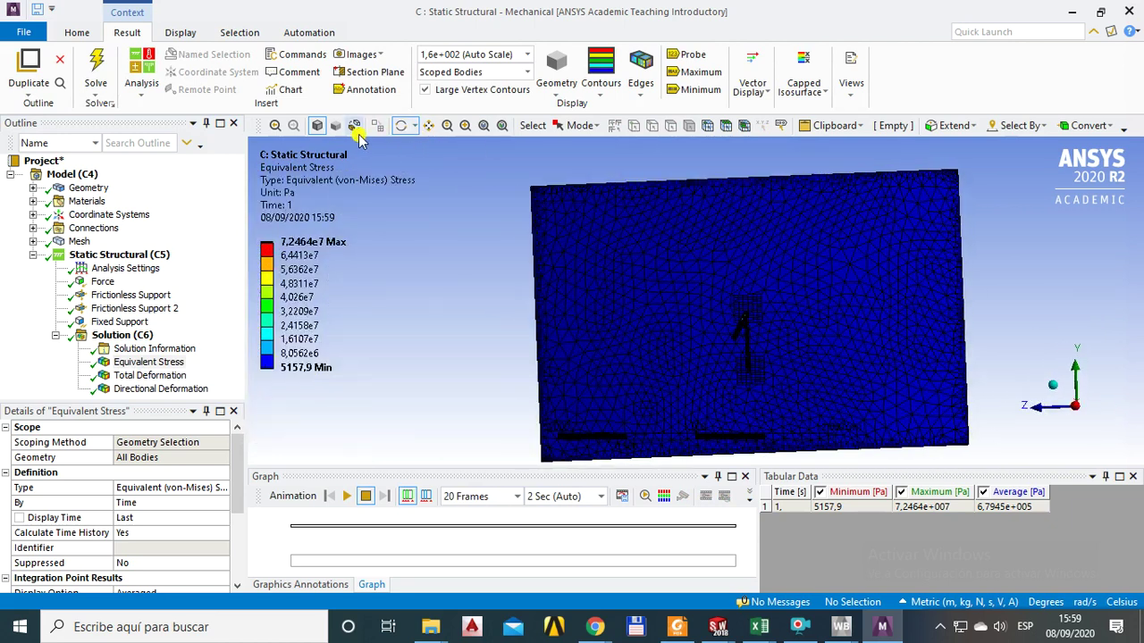
left_click(642, 89)
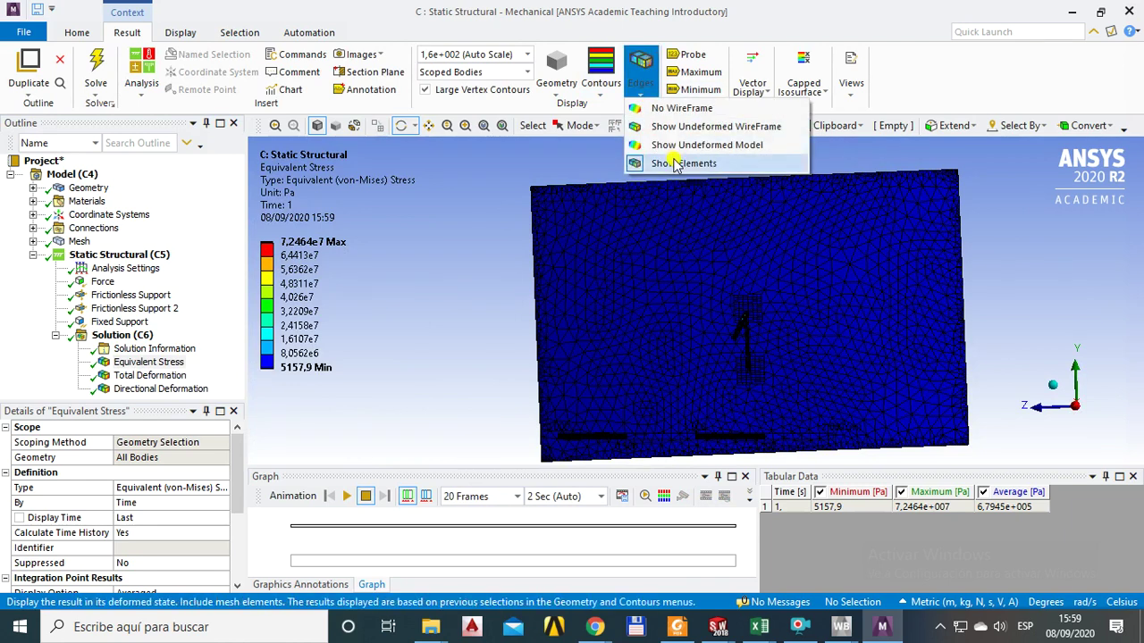
left_click(675, 109)
left_click_drag(751, 228, 797, 312)
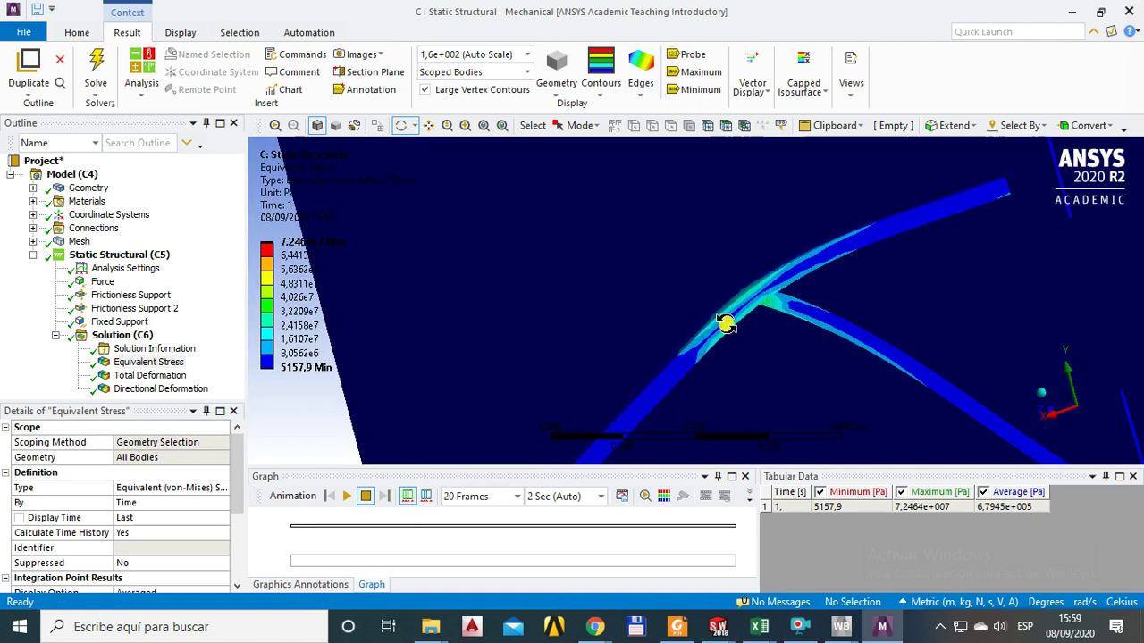
left_click_drag(772, 298, 809, 325)
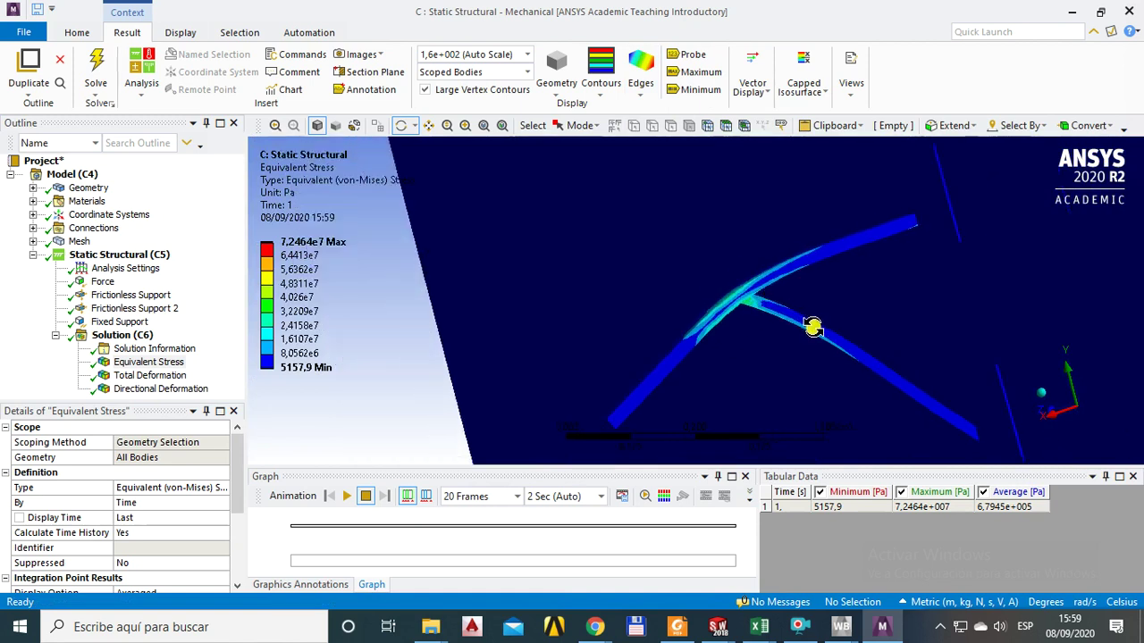
left_click_drag(730, 360, 691, 322)
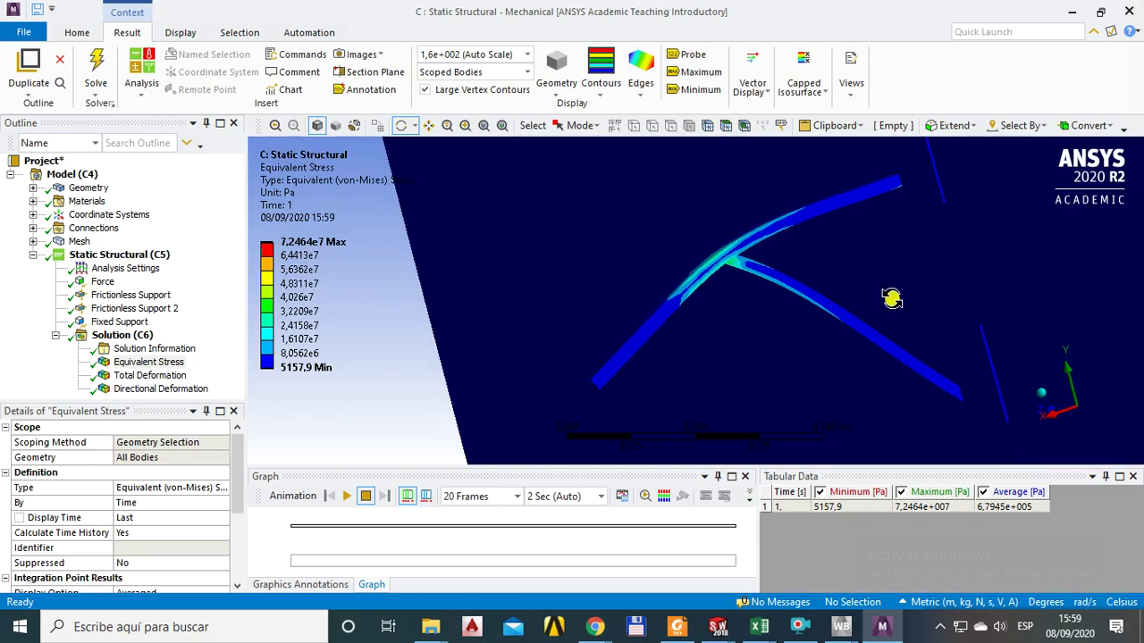
left_click_drag(788, 309, 723, 322)
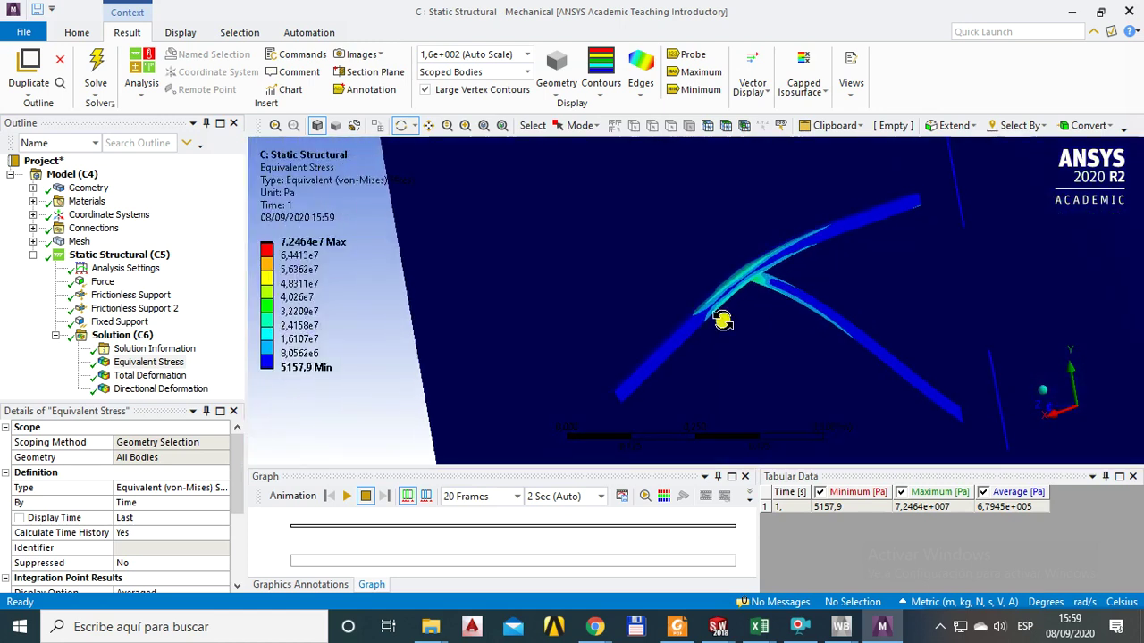
Display the Total Deformation result and set the unit system to Metric (mm, kg, N, s, mV, mA).
left_click(147, 376)
left_click_drag(646, 378, 503, 354)
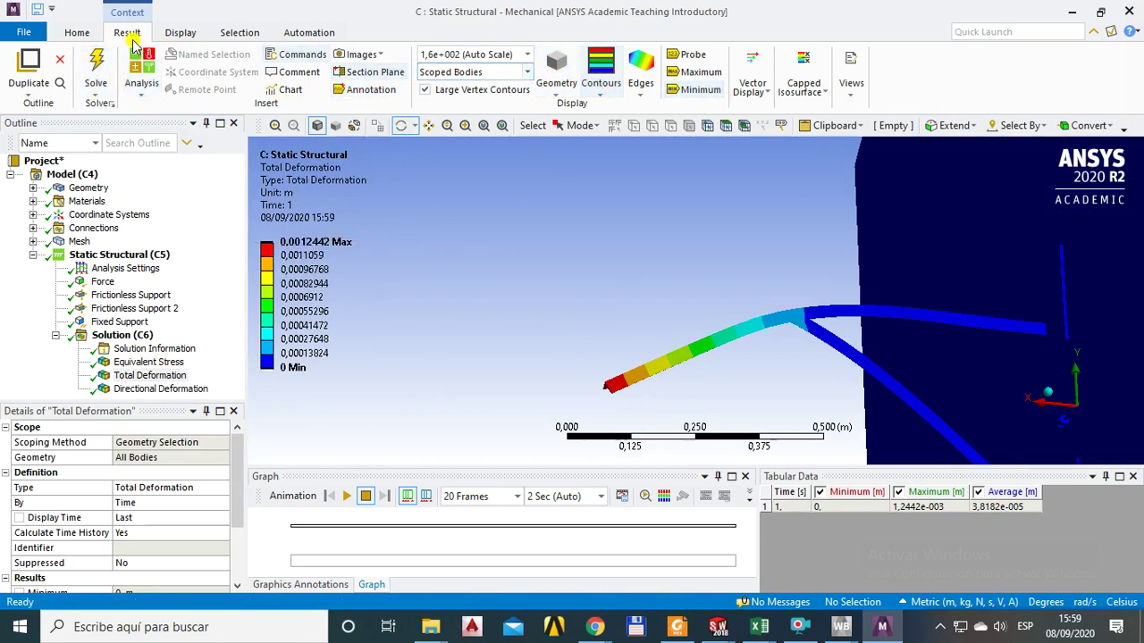
left_click(76, 34)
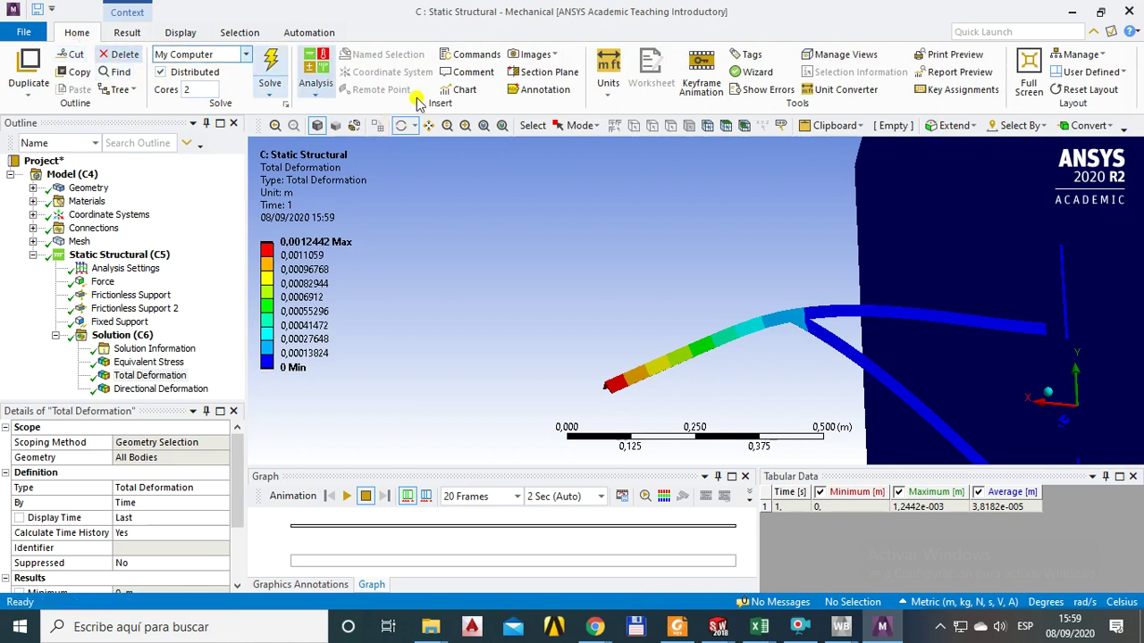
left_click(606, 97)
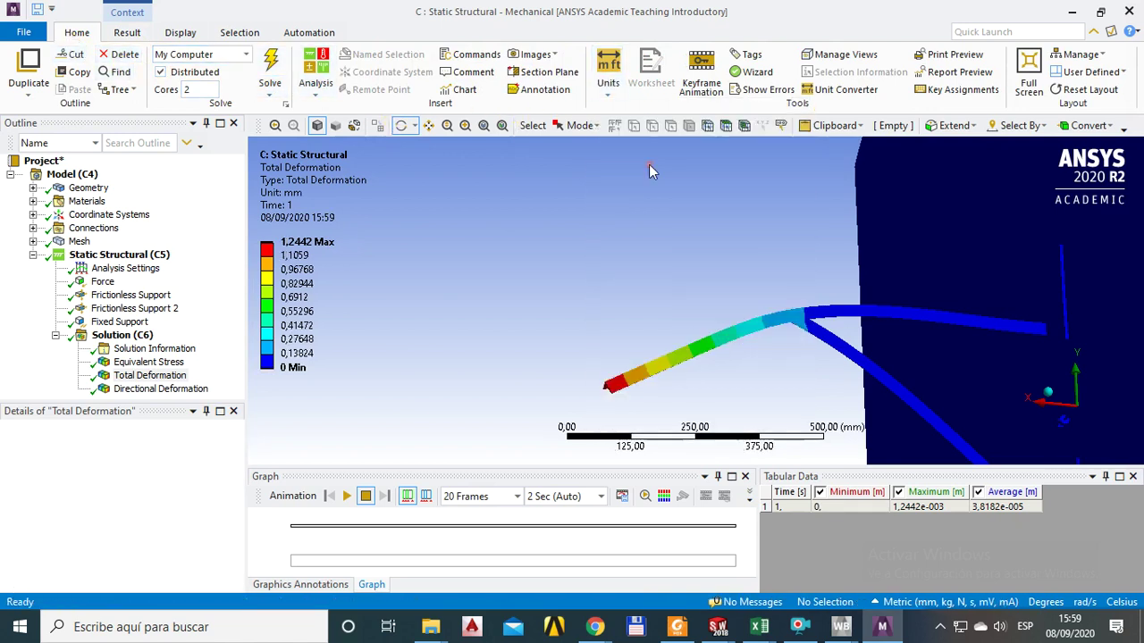
left_click(650, 166)
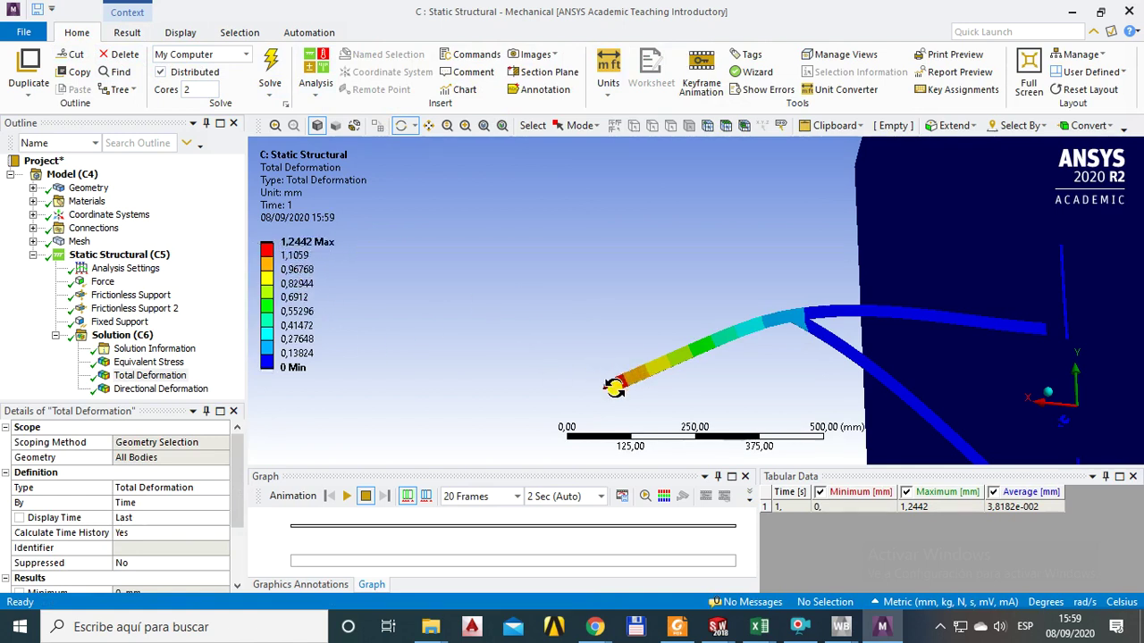
left_click_drag(737, 342, 695, 358)
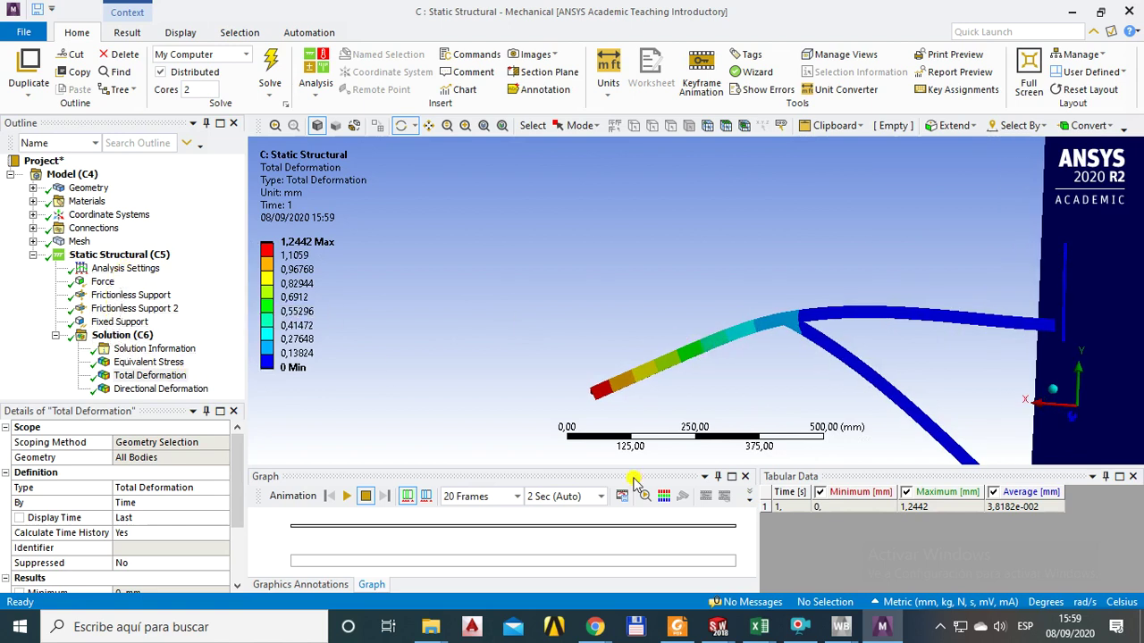
Switch to the Excel workbook "Tabla de dimensiones de tuberias de acero - copia" to consult the Schedule 40 pipe table.
mouse_move(758, 629)
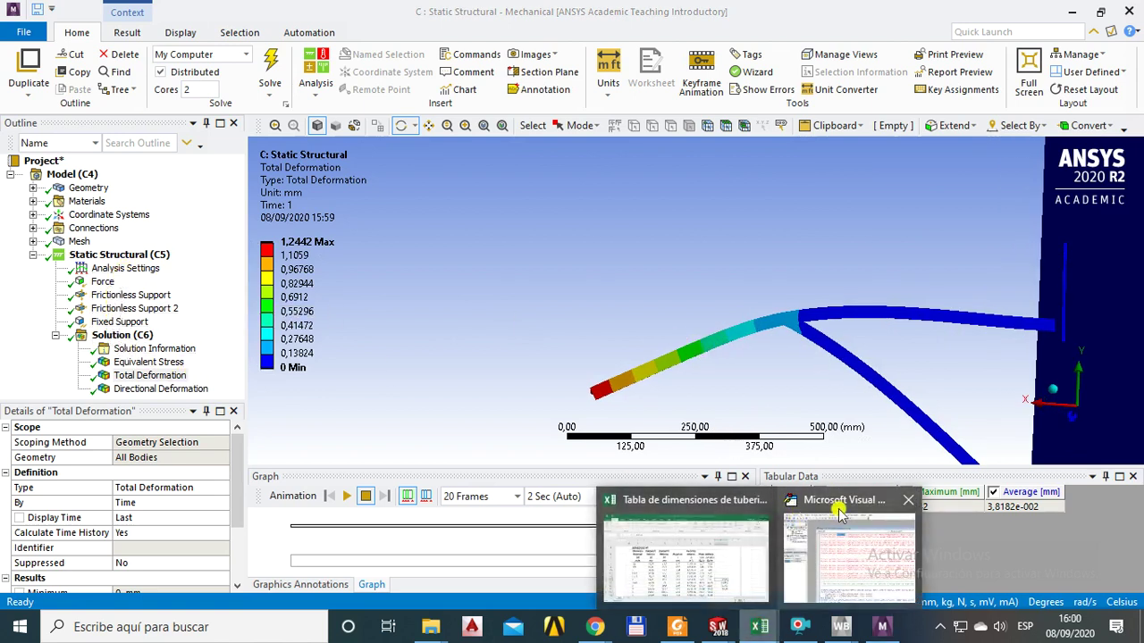
left_click(697, 505)
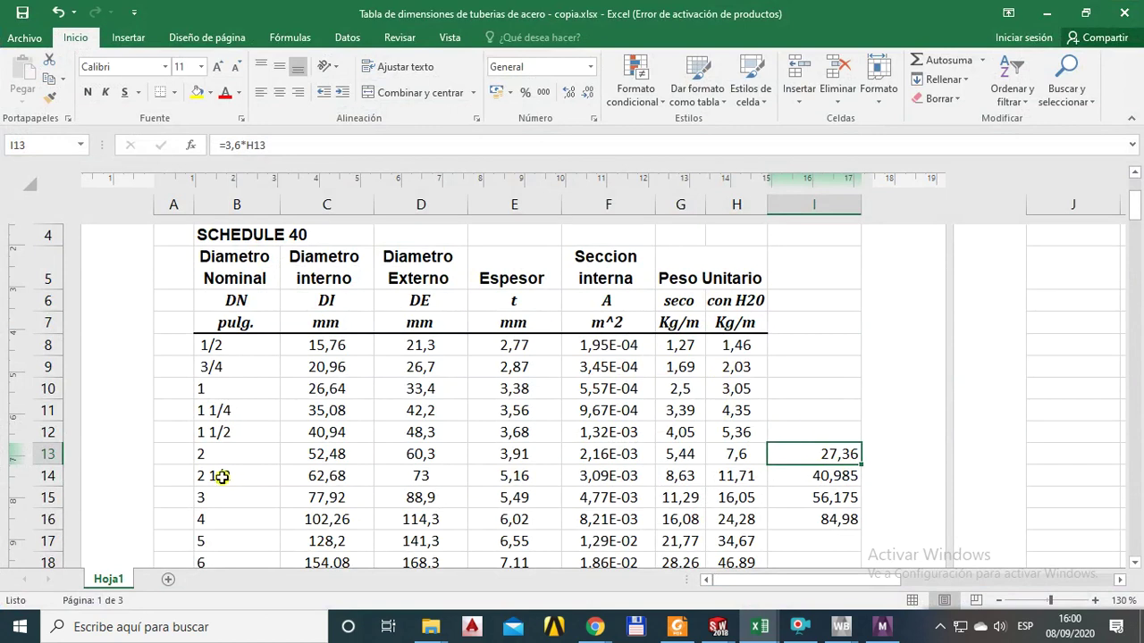